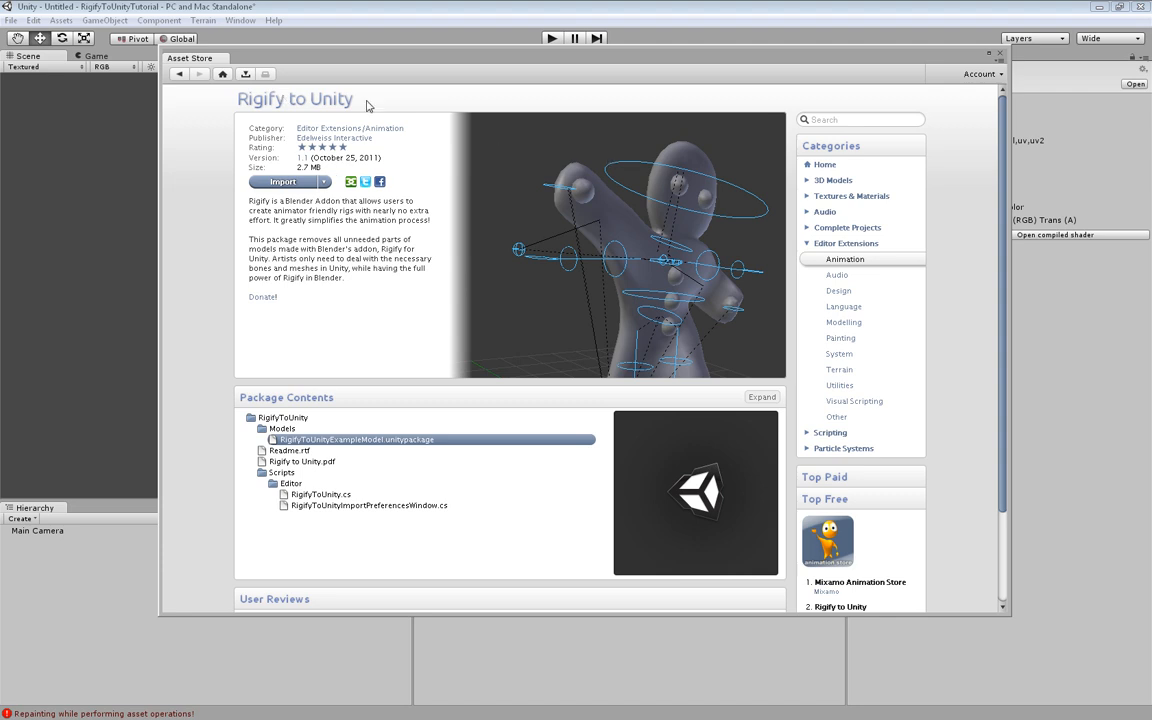
# Step: Import the Rigify to Unity package from the Asset Store with all of its items included
pyautogui.click(240, 20)
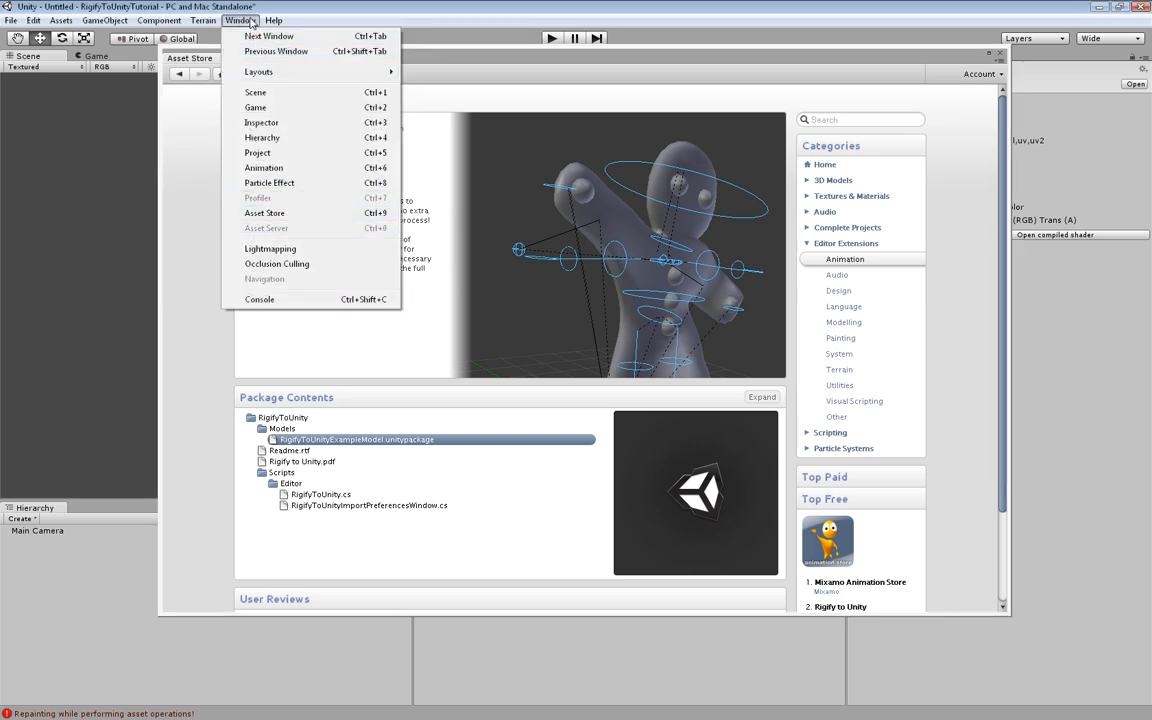
pyautogui.click(232, 22)
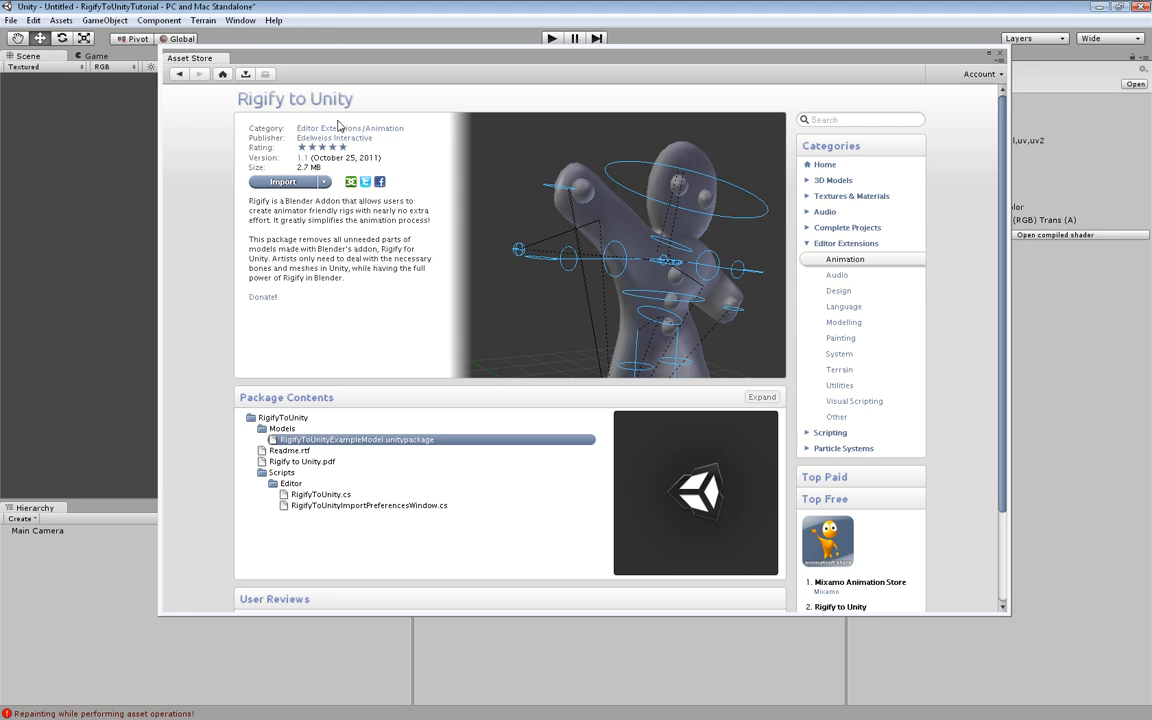
pyautogui.click(292, 184)
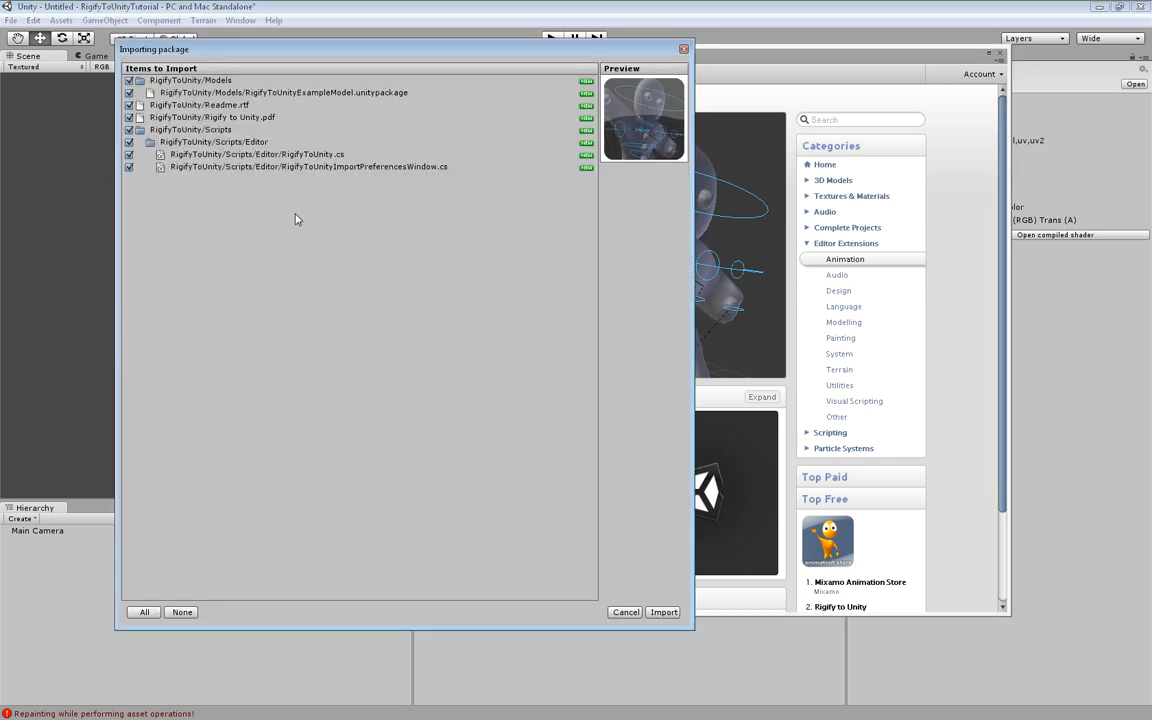
pyautogui.moveTo(380, 55); pyautogui.dragTo(632, 103)
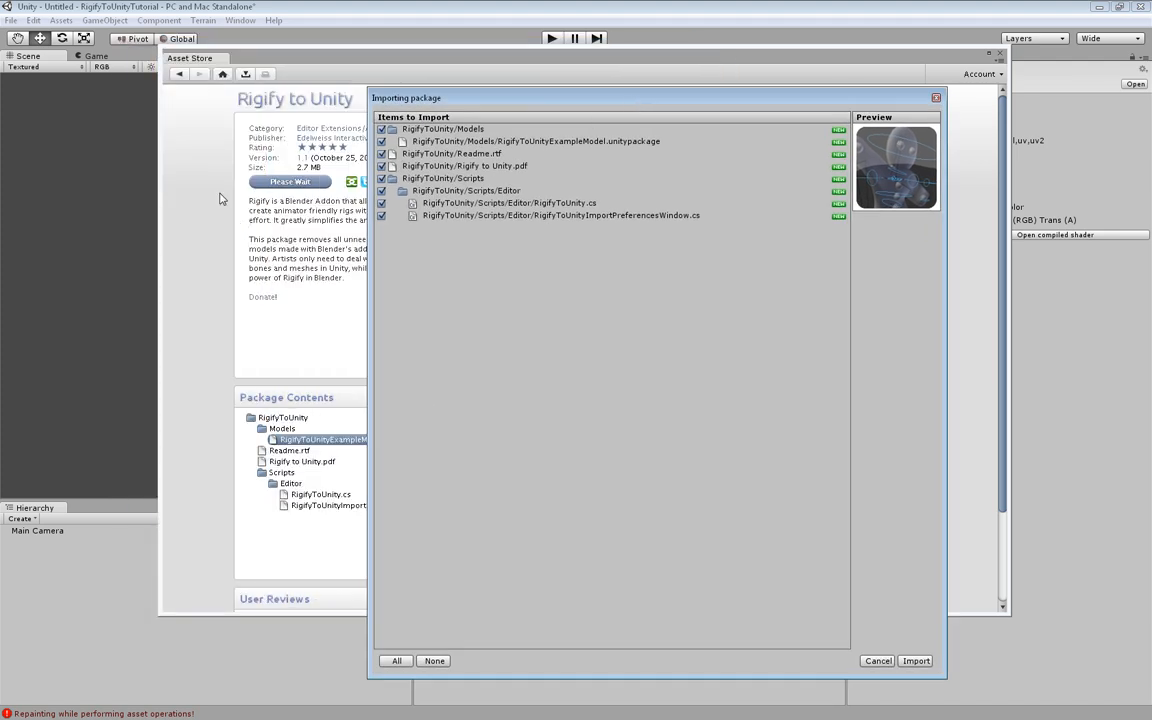
pyautogui.moveTo(483, 106); pyautogui.dragTo(449, 70)
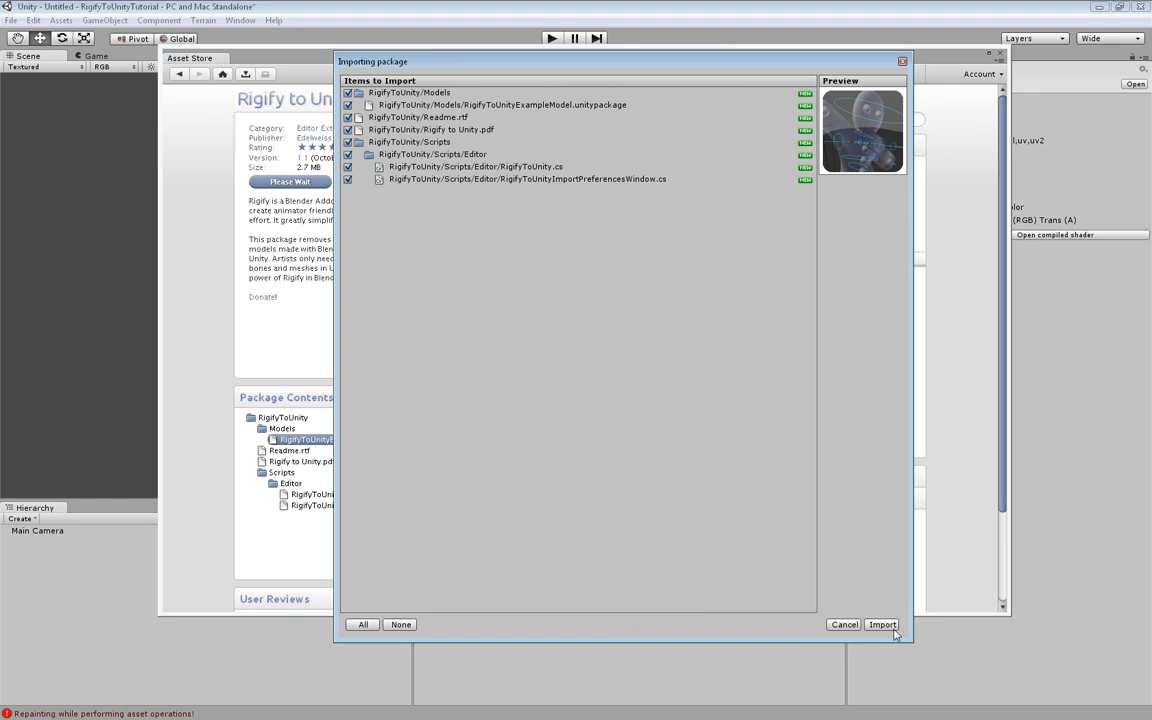
pyautogui.click(884, 625)
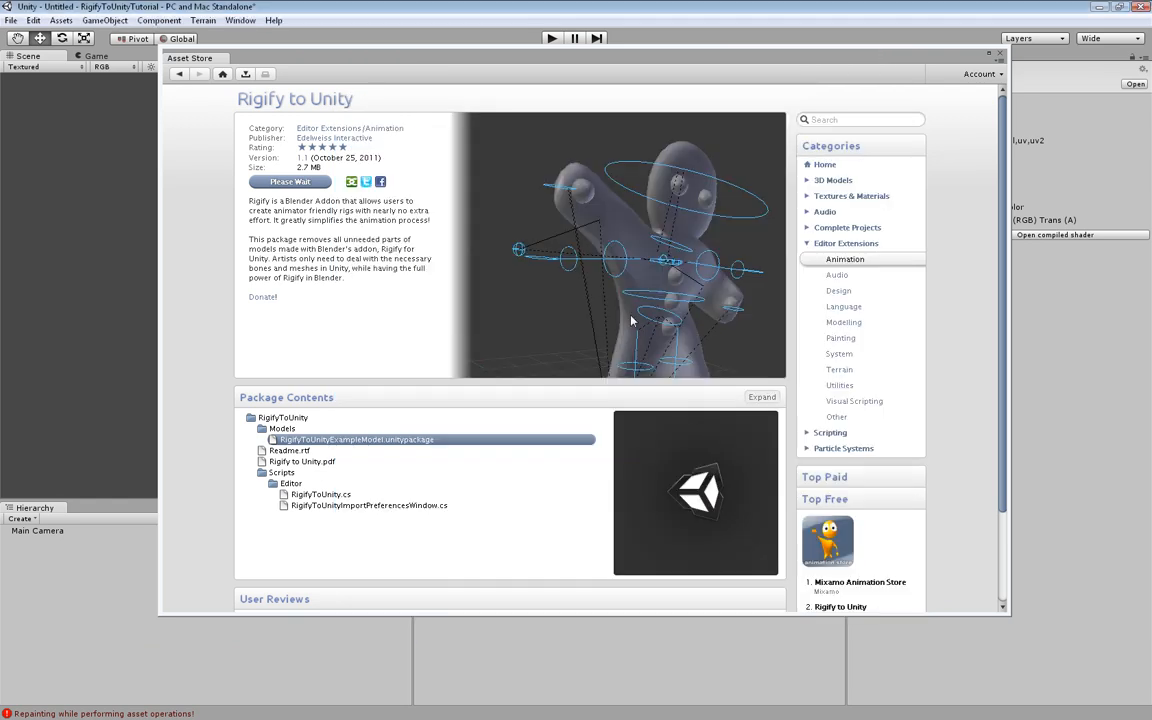
# Step: Dock the Asset Store beside the Scene and Game views, return to the Scene view, and check the RigifyToUnity folder's contents
pyautogui.moveTo(382, 57); pyautogui.dragTo(139, 57)
pyautogui.click(28, 55)
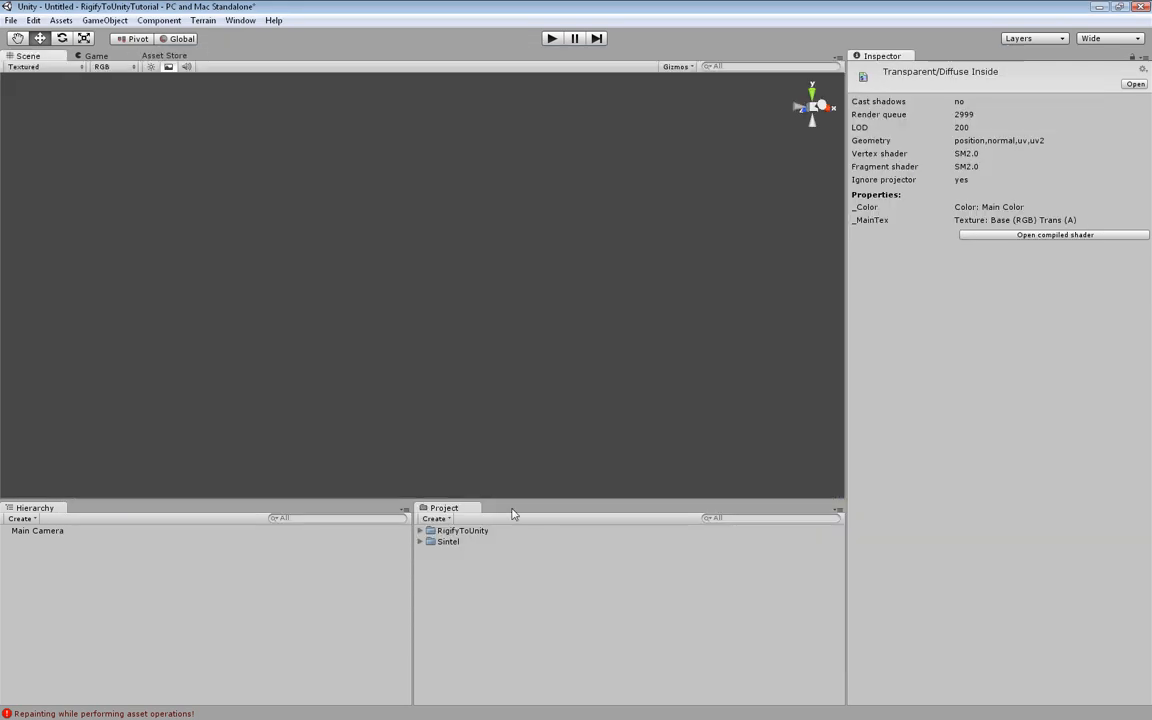
pyautogui.click(420, 530)
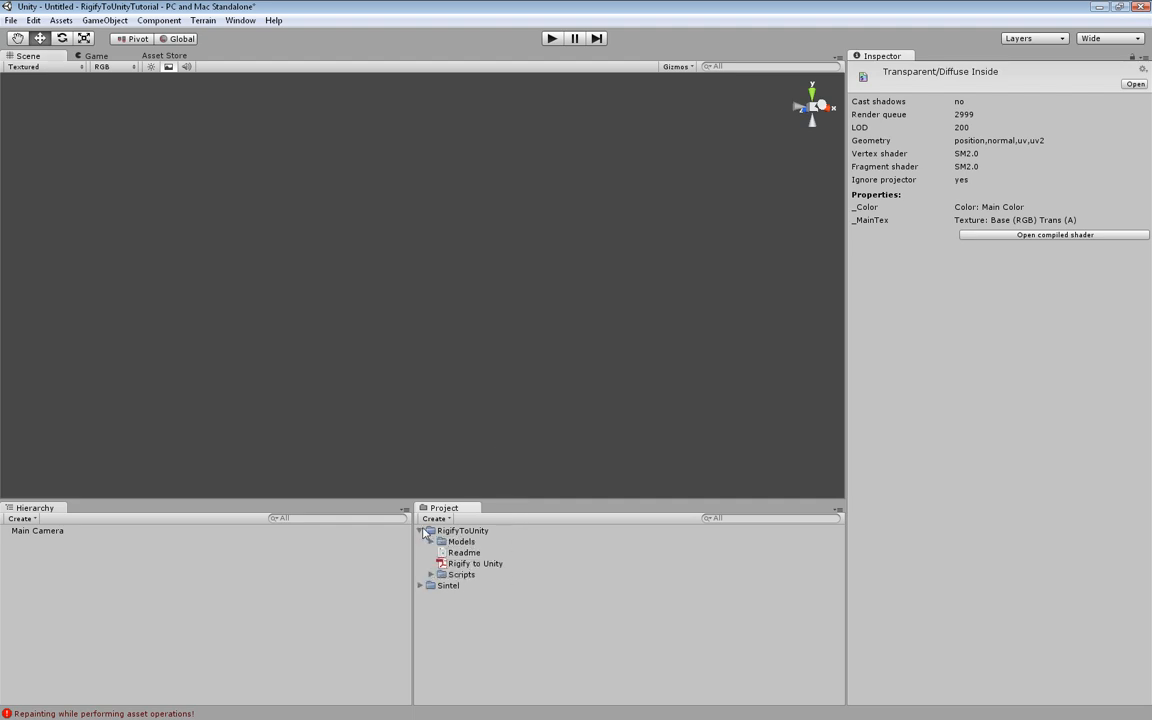
pyautogui.click(420, 531)
# Step: Add the SintelForUnity model from the Sintel folder to the scene hierarchy and focus the Scene view on it
pyautogui.click(421, 542)
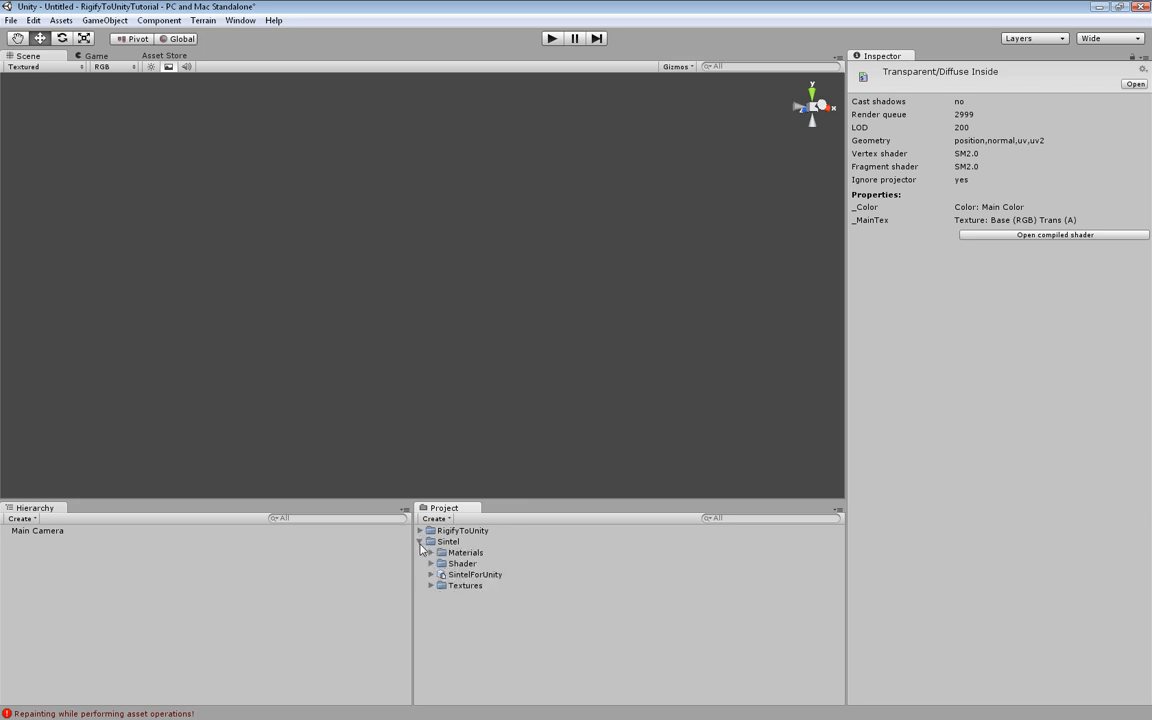
pyautogui.click(476, 576)
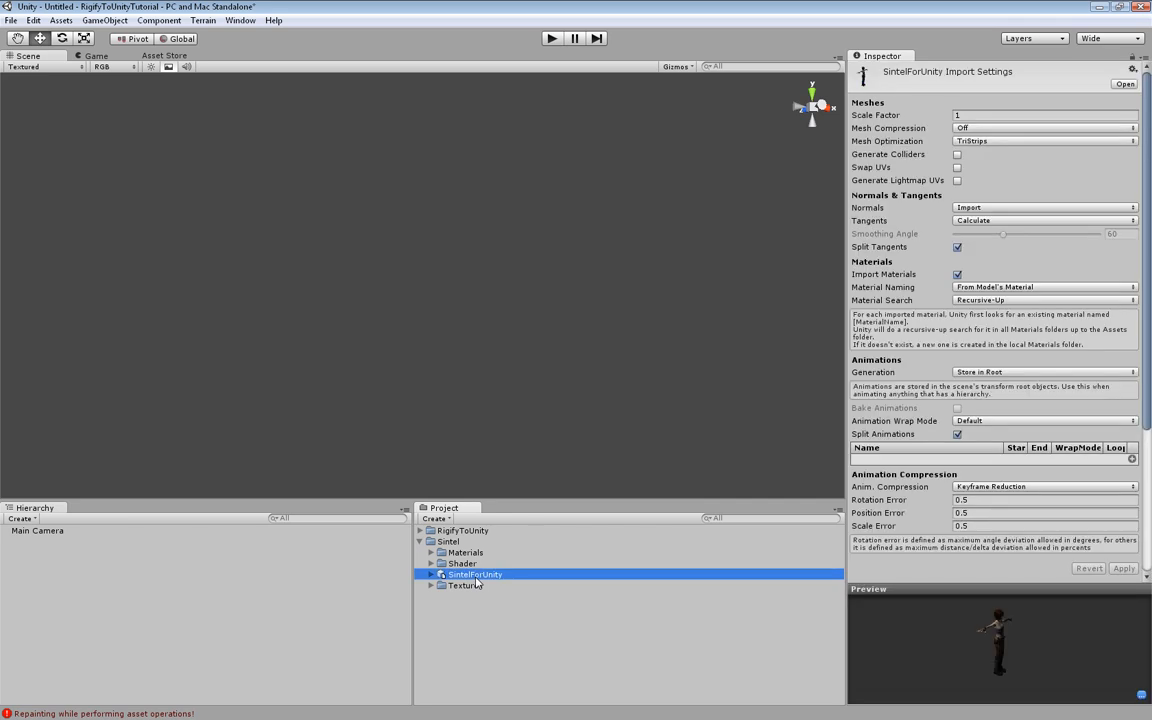
pyautogui.moveTo(476, 578); pyautogui.dragTo(352, 584)
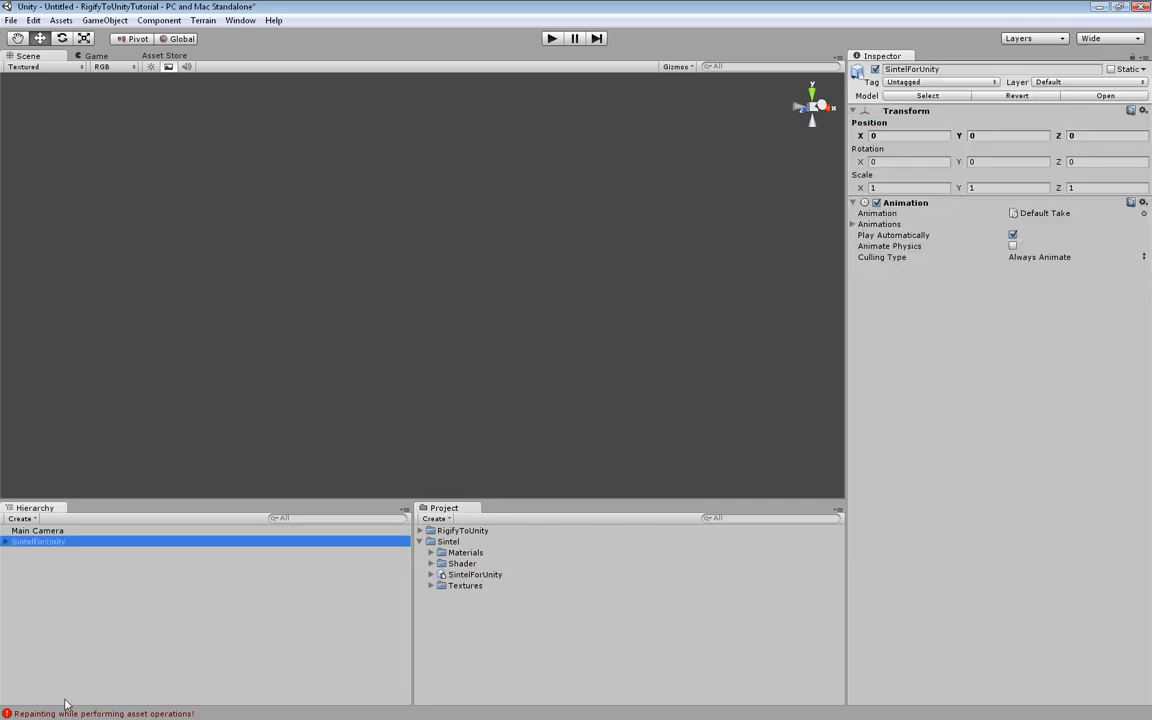
pyautogui.click(50, 531)
pyautogui.click(62, 542)
pyautogui.press('f')
# Step: Examine the Sintel character model from the front in the Scene view
pyautogui.keyDown('alt'); pyautogui.moveTo(510, 358); pyautogui.dragTo(545, 347); pyautogui.keyUp('alt')
pyautogui.click(461, 311)
pyautogui.keyDown('alt'); pyautogui.moveTo(460, 311); pyautogui.dragTo(573, 363); pyautogui.keyUp('alt')
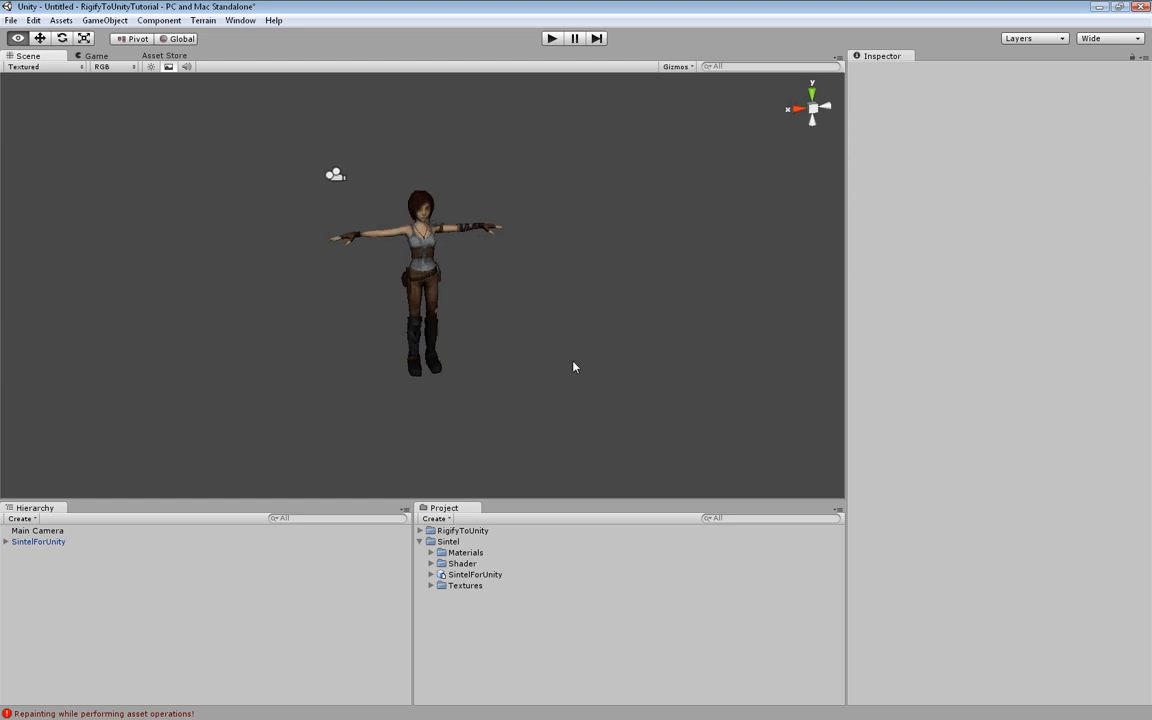
pyautogui.scroll(3, 550, 329)
pyautogui.moveTo(537, 308); pyautogui.dragTo(544, 340, button='middle')
pyautogui.scroll(3, 544, 341)
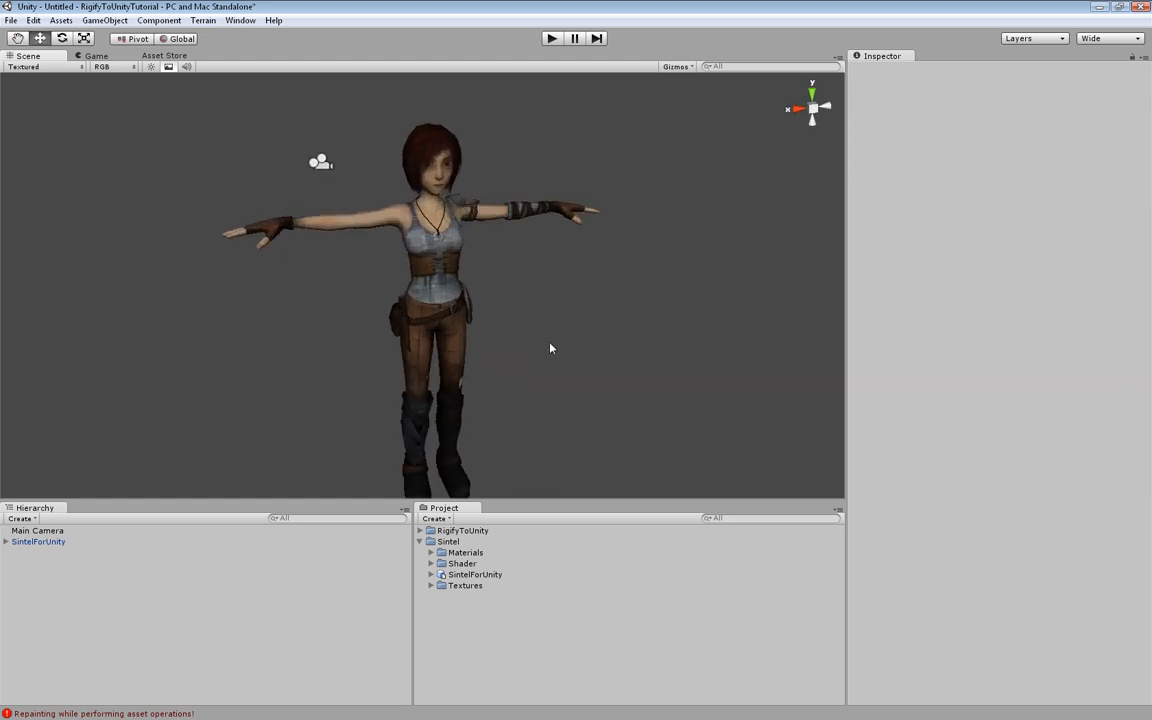
pyautogui.keyDown('alt'); pyautogui.moveTo(550, 345); pyautogui.dragTo(576, 311); pyautogui.keyUp('alt')
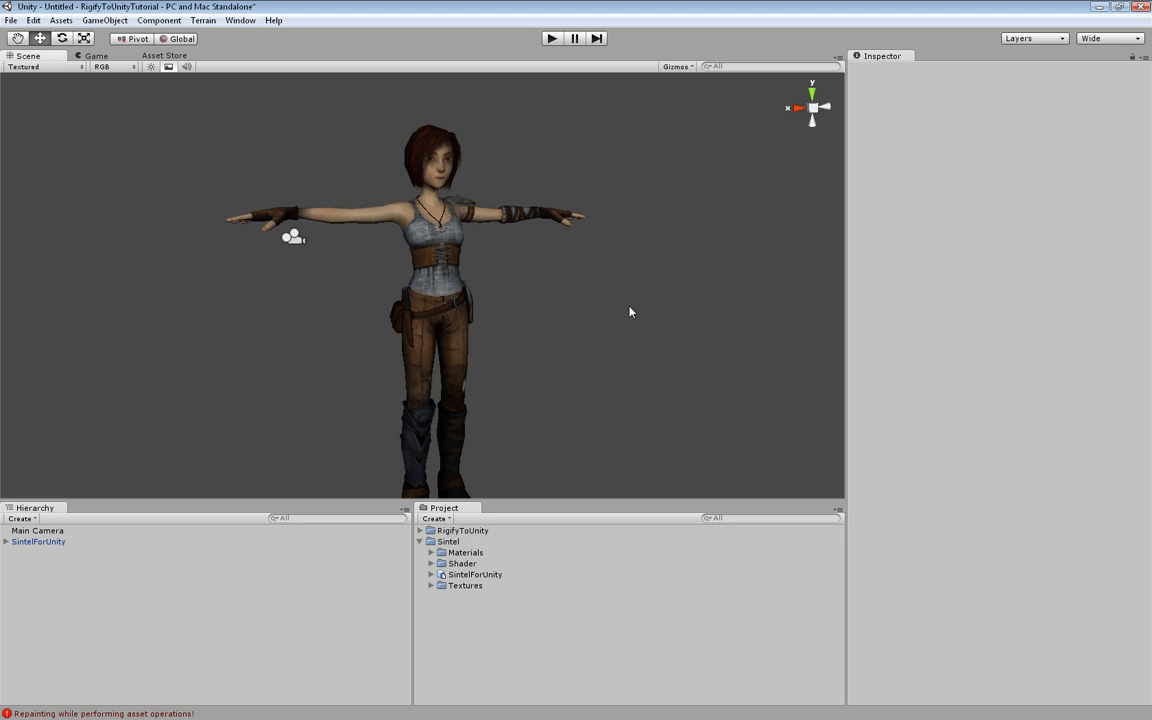
pyautogui.scroll(3, 618, 306)
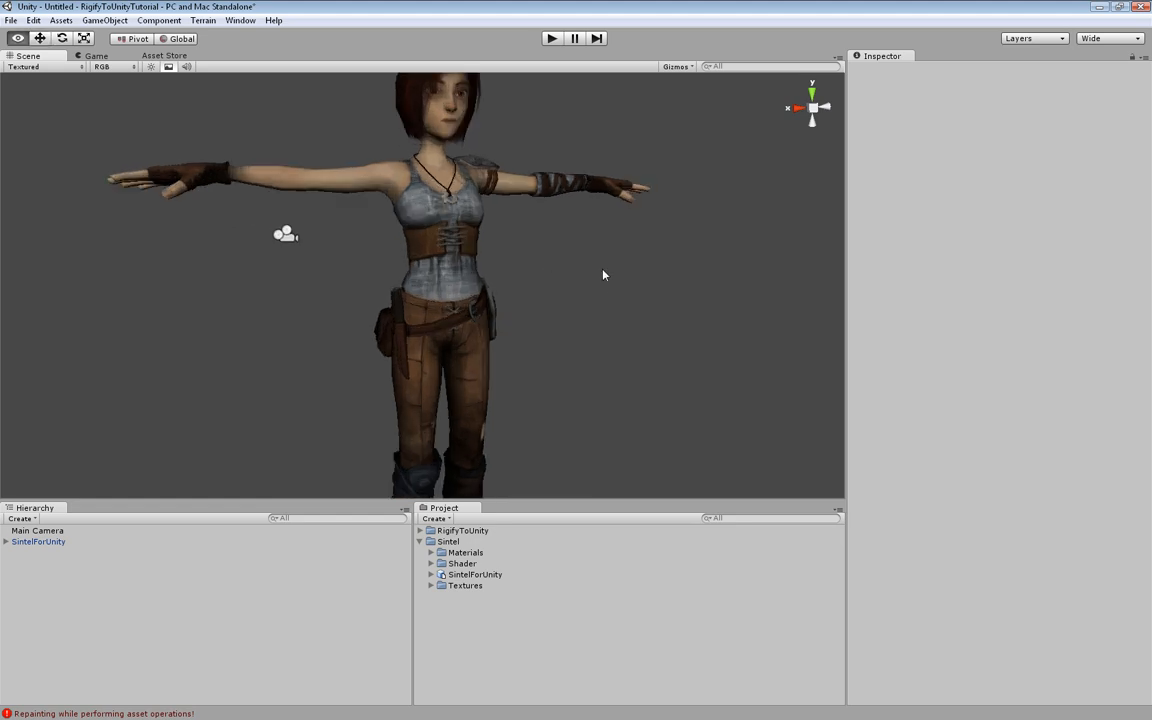
pyautogui.keyDown('alt'); pyautogui.moveTo(604, 273); pyautogui.dragTo(609, 327); pyautogui.keyUp('alt')
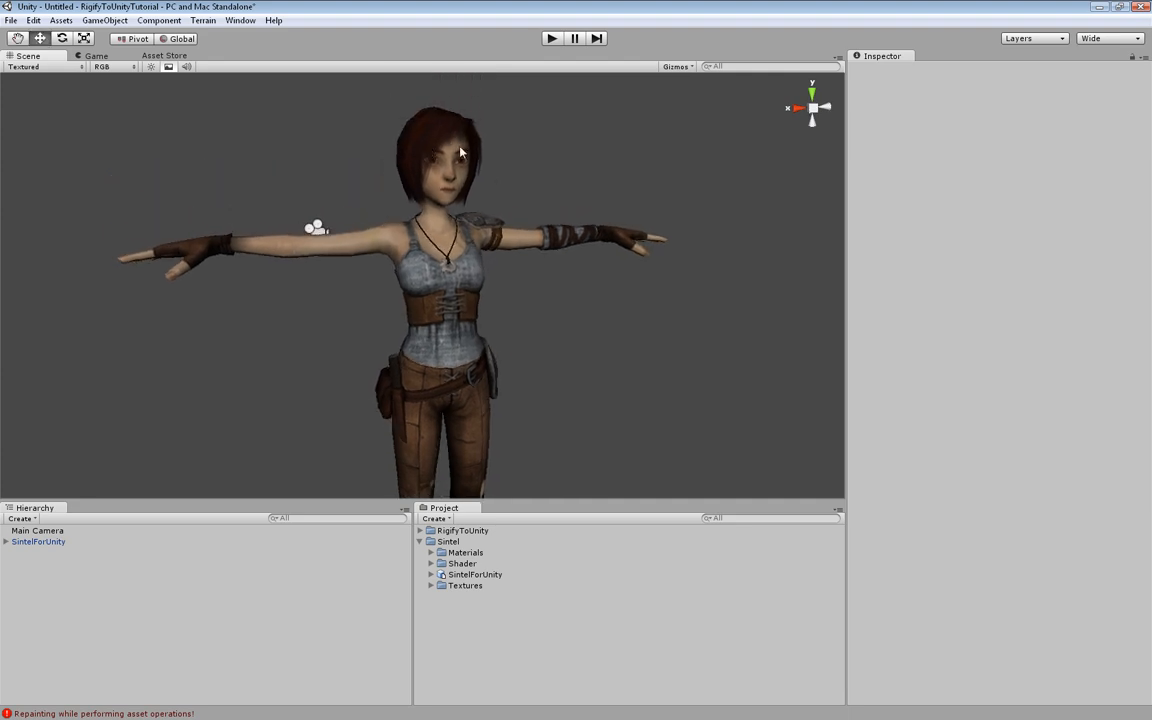
# Step: Expand SintelForUnity in the hierarchy and inspect the components and materials of SintelHair and SintelHairInside
pyautogui.click(7, 542)
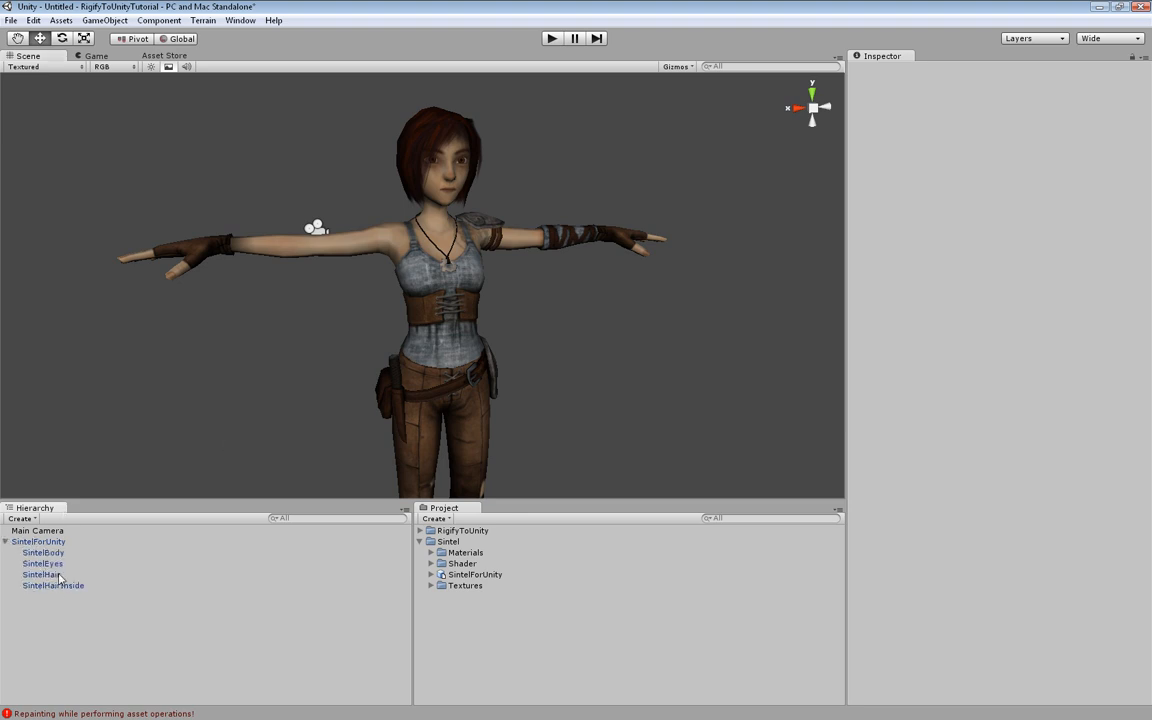
pyautogui.click(58, 575)
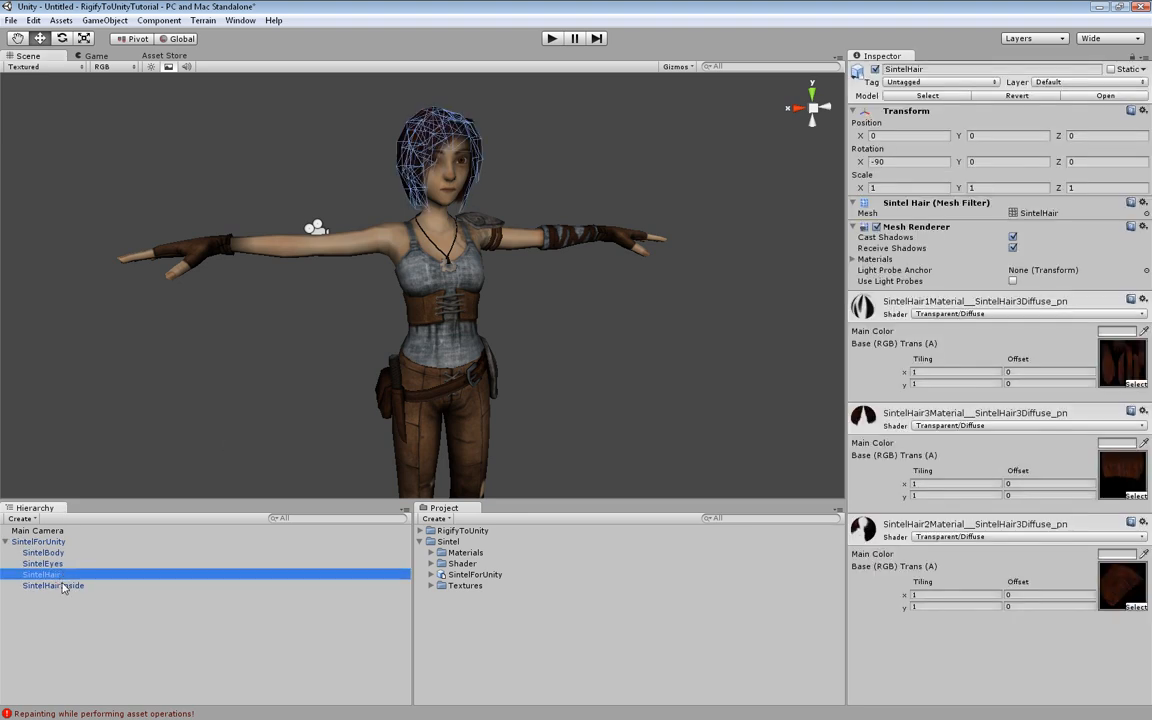
pyautogui.click(62, 587)
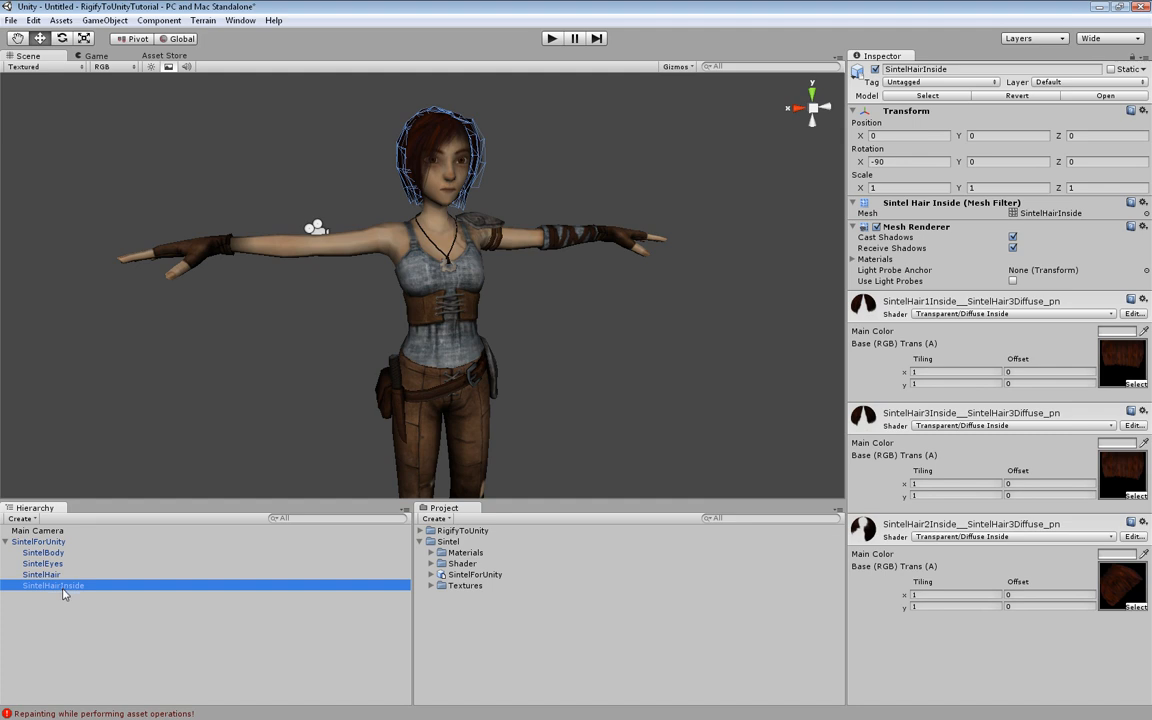
# Step: Deselect the hair mesh and examine the character's face and hair transparency up close from several angles
pyautogui.click(323, 359)
pyautogui.scroll(6, 581, 204)
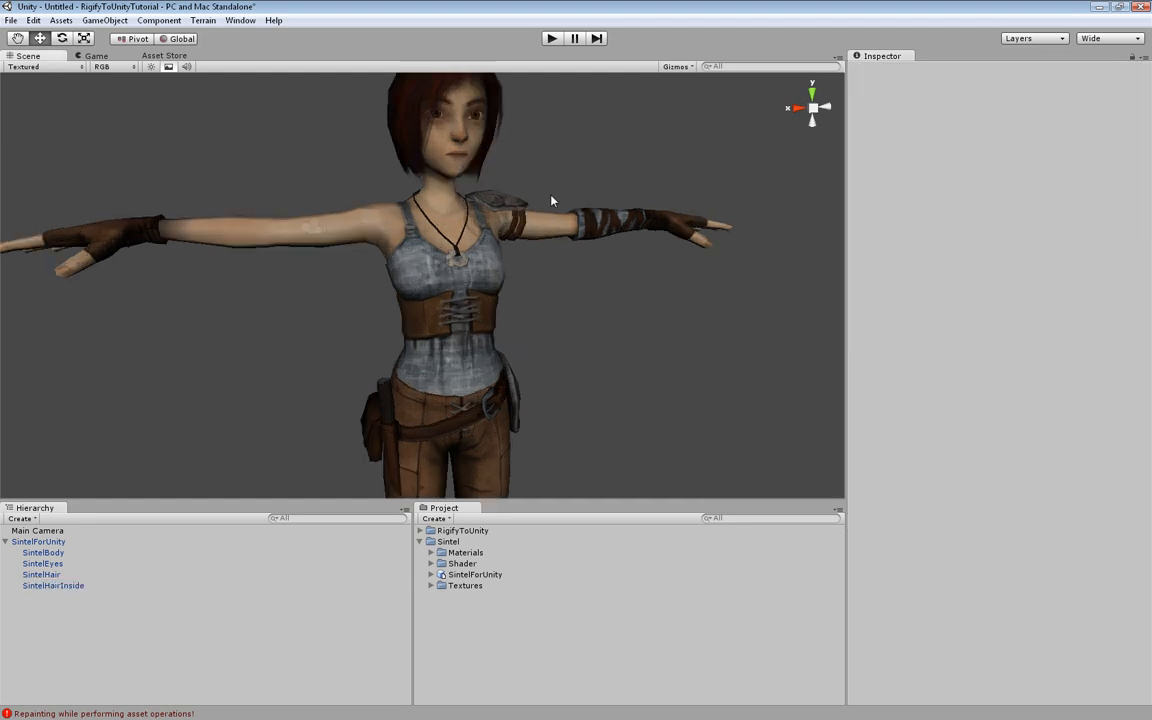
pyautogui.keyDown('alt'); pyautogui.moveTo(581, 204); pyautogui.dragTo(494, 345); pyautogui.keyUp('alt')
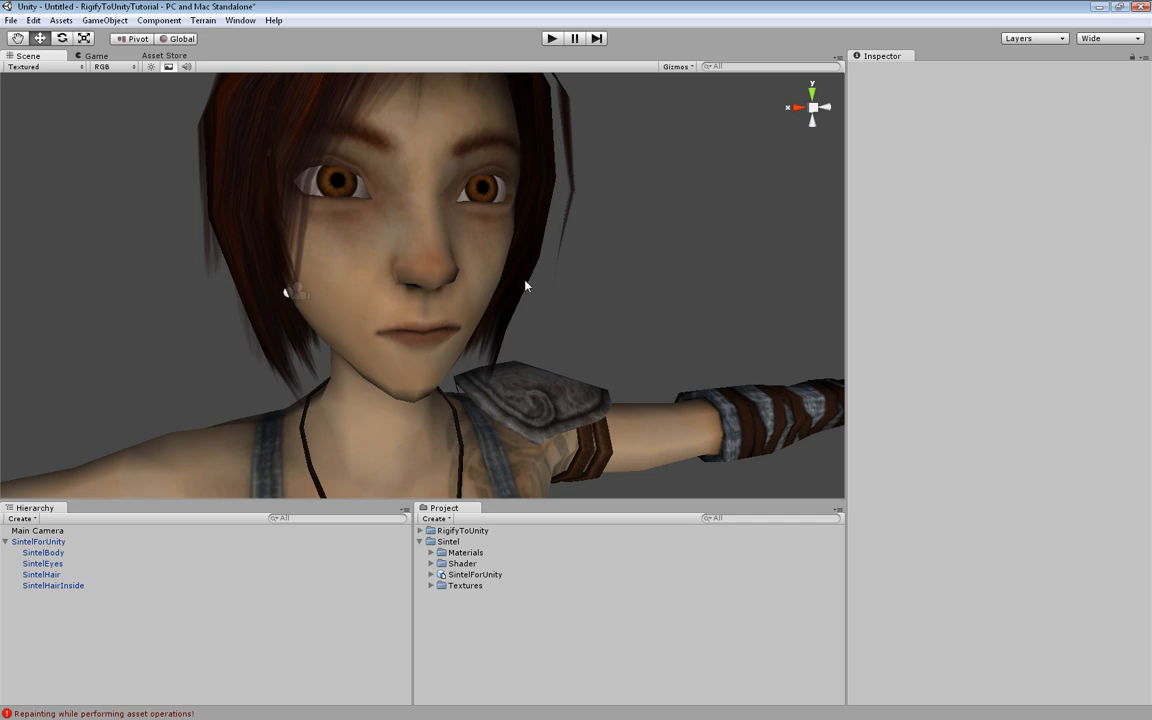
pyautogui.keyDown('alt'); pyautogui.moveTo(525, 281); pyautogui.dragTo(467, 339); pyautogui.keyUp('alt')
pyautogui.scroll(-10, 467, 339)
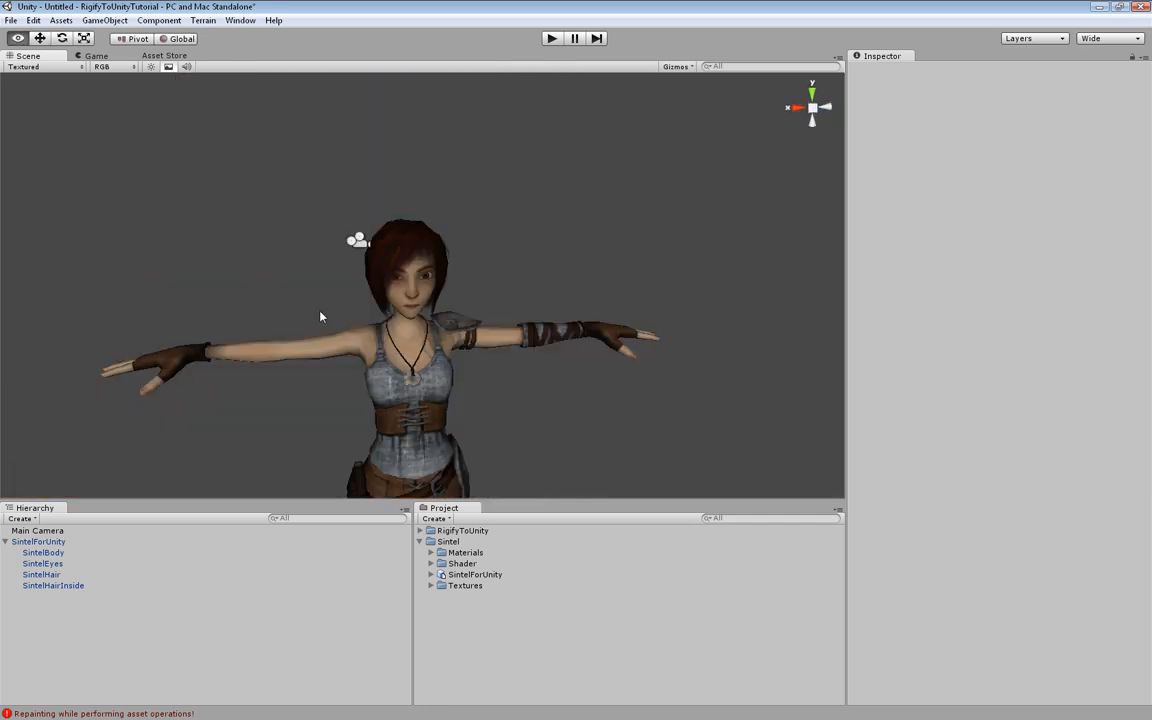
pyautogui.keyDown('alt'); pyautogui.moveTo(320, 317); pyautogui.dragTo(664, 323); pyautogui.keyUp('alt')
pyautogui.keyDown('alt'); pyautogui.moveTo(419, 321); pyautogui.dragTo(345, 311); pyautogui.keyUp('alt')
pyautogui.scroll(5, 368, 286)
pyautogui.scroll(-3, 283, 311)
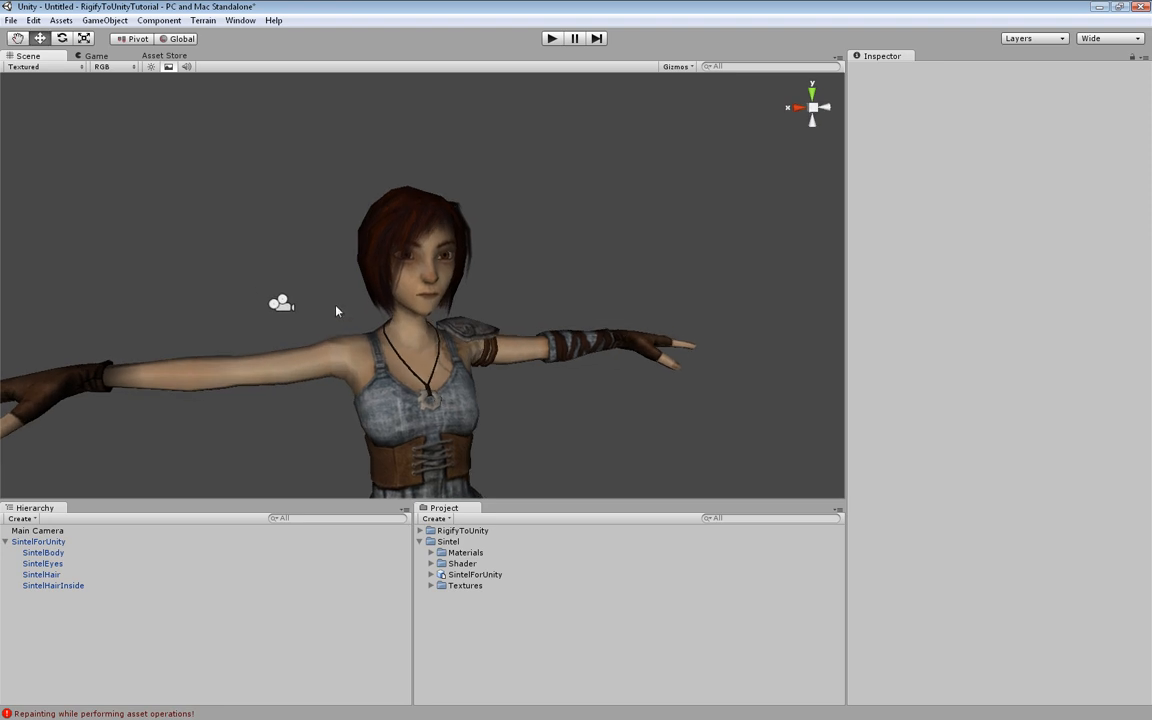
pyautogui.scroll(3, 324, 288)
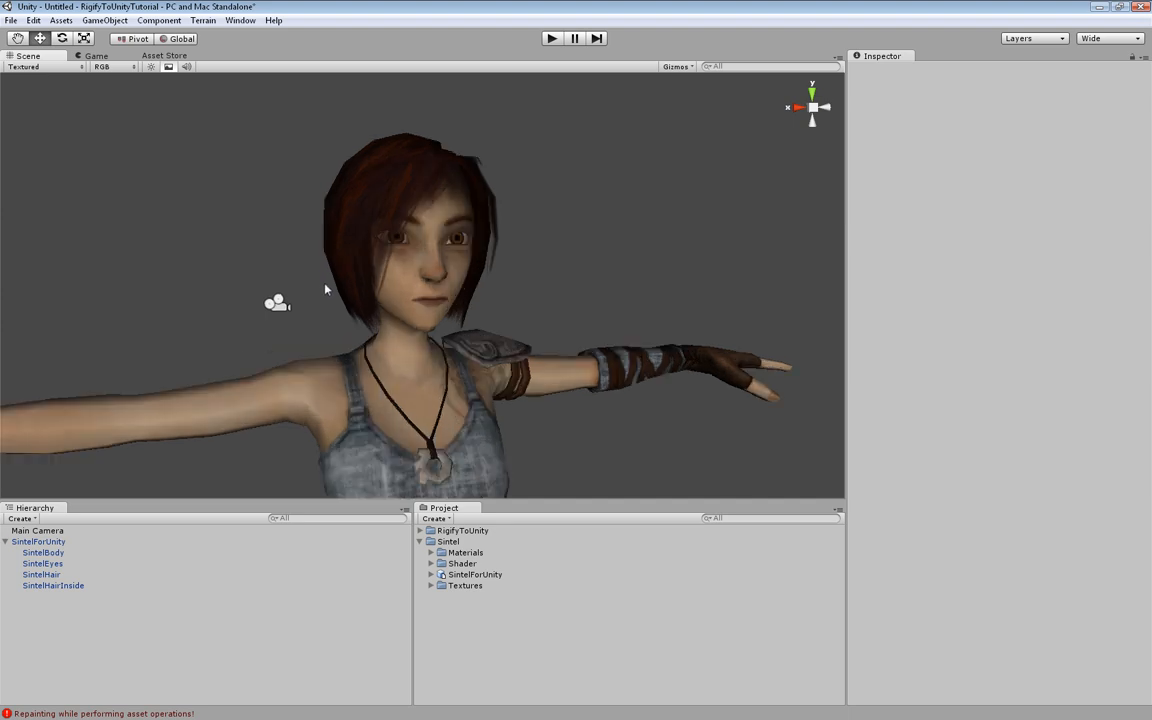
pyautogui.keyDown('alt'); pyautogui.moveTo(290, 278); pyautogui.dragTo(375, 287); pyautogui.keyUp('alt')
pyautogui.scroll(-3, 232, 300)
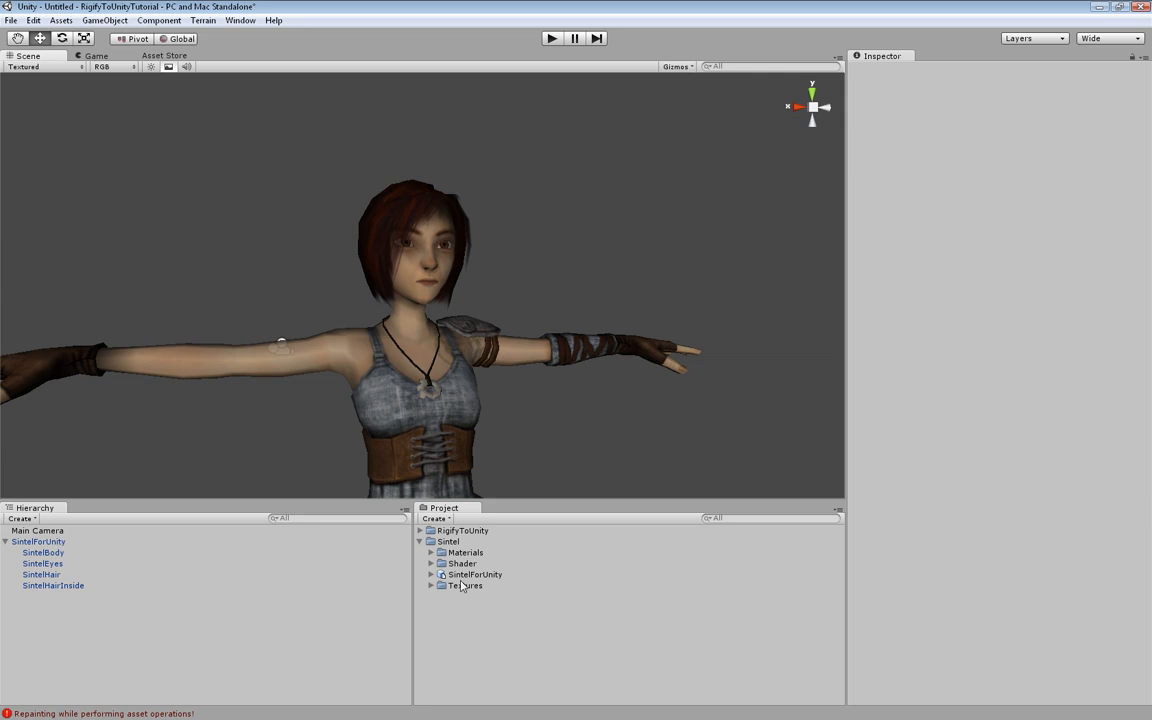
# Step: Open the Transparent-Diffuse-Inside shader from the Shader folder in MonoDevelop and highlight the "-1" in its Queue tag
pyautogui.click(431, 563)
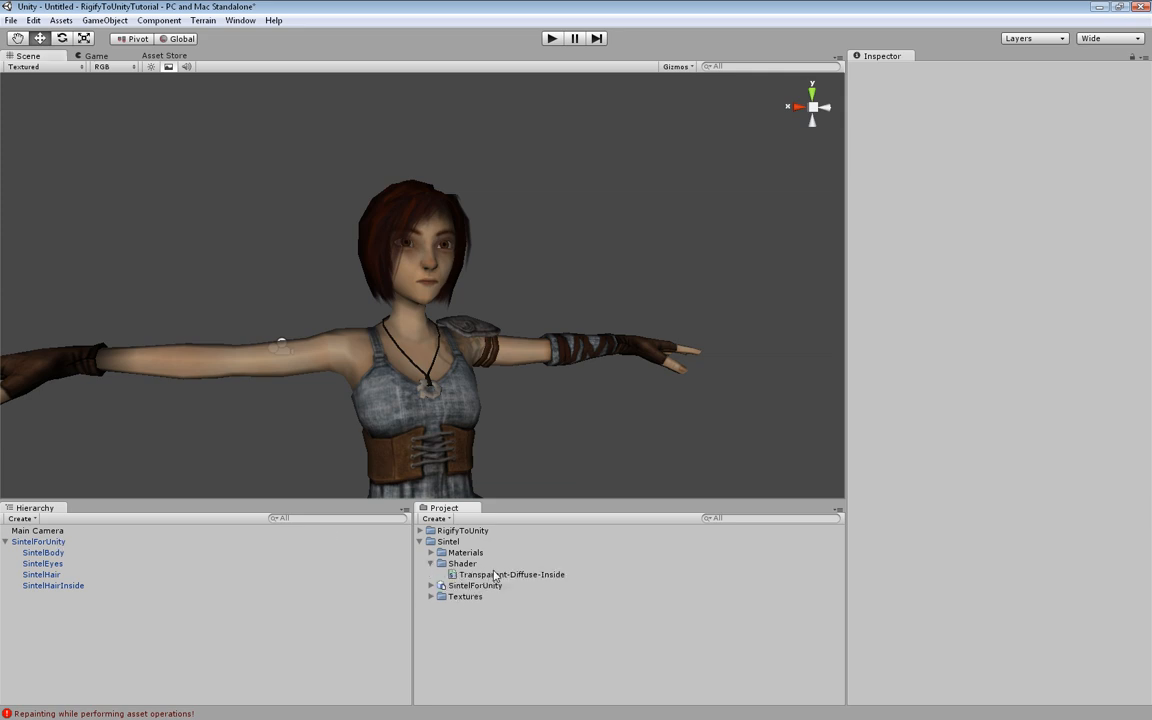
pyautogui.click(495, 575)
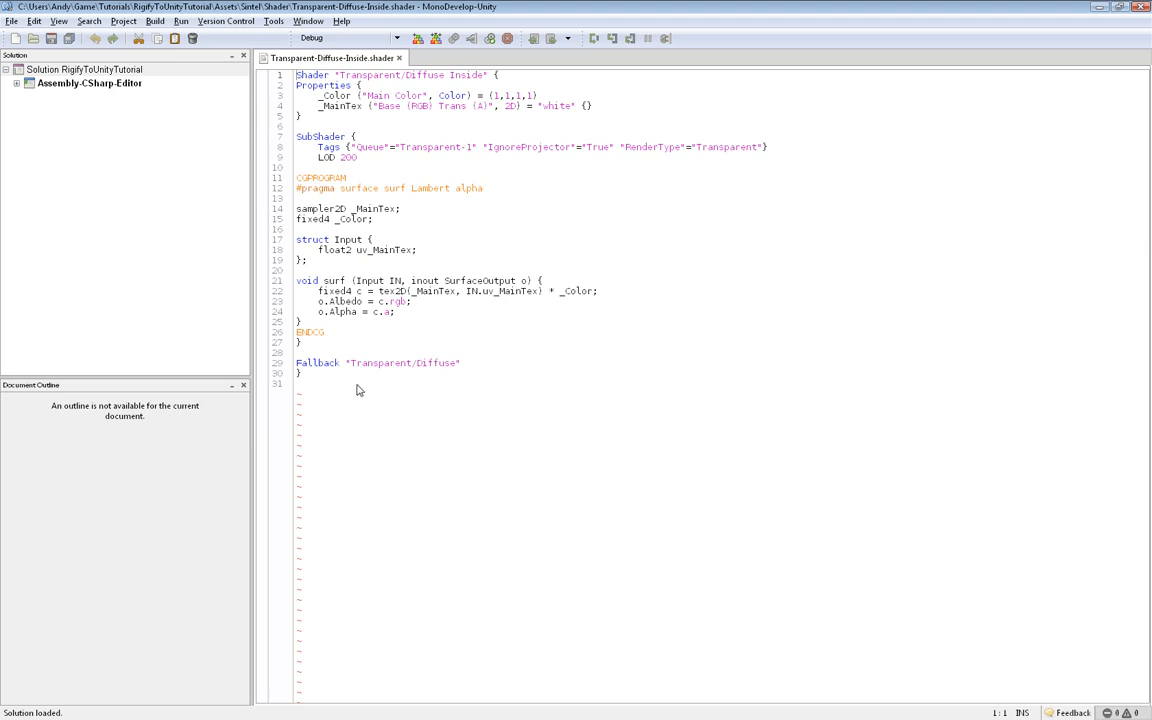
pyautogui.moveTo(356, 382)
pyautogui.mouseDown()
pyautogui.moveTo(305, 72)
pyautogui.moveTo(363, 330)
pyautogui.moveTo(360, 390)
pyautogui.mouseUp()
pyautogui.doubleClick(469, 147)
pyautogui.moveTo(468, 147); pyautogui.dragTo(462, 148)
pyautogui.click(462, 148)
pyautogui.hotkey('shift', 'Right')
pyautogui.hotkey('shift', 'Right')
# Step: Switch back to Unity, examine the character's hair from behind and in front, and collapse the Shader folder
pyautogui.hotkey('alt', 'Tab')
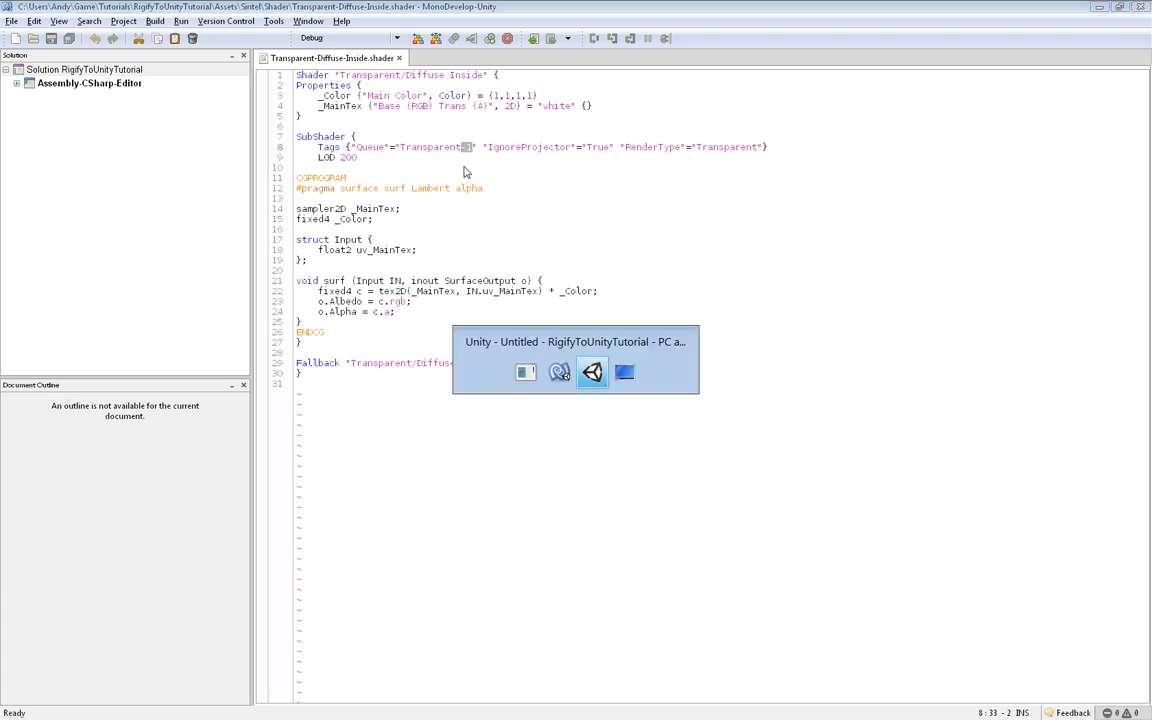
pyautogui.hotkey('alt', 'Tab')
pyautogui.hotkey('alt', 'Tab')
pyautogui.hotkey('alt', 'Tab')
pyautogui.hotkey('alt', 'Tab')
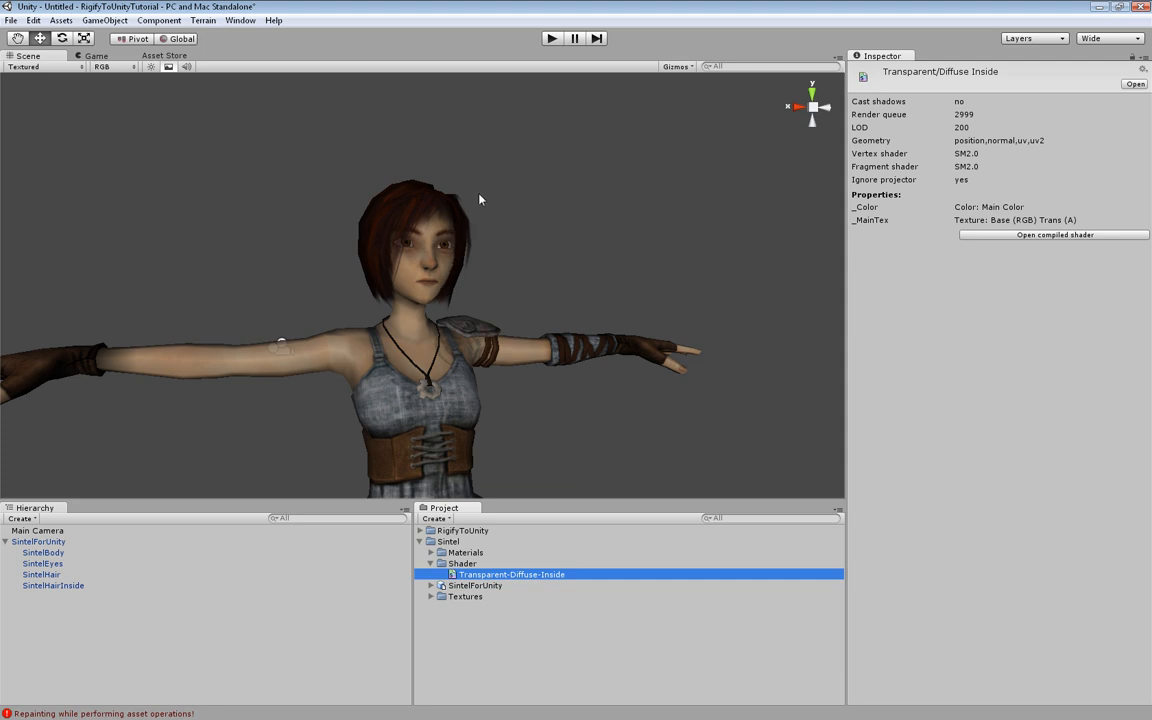
pyautogui.keyDown('alt'); pyautogui.moveTo(316, 239); pyautogui.dragTo(444, 266); pyautogui.keyUp('alt')
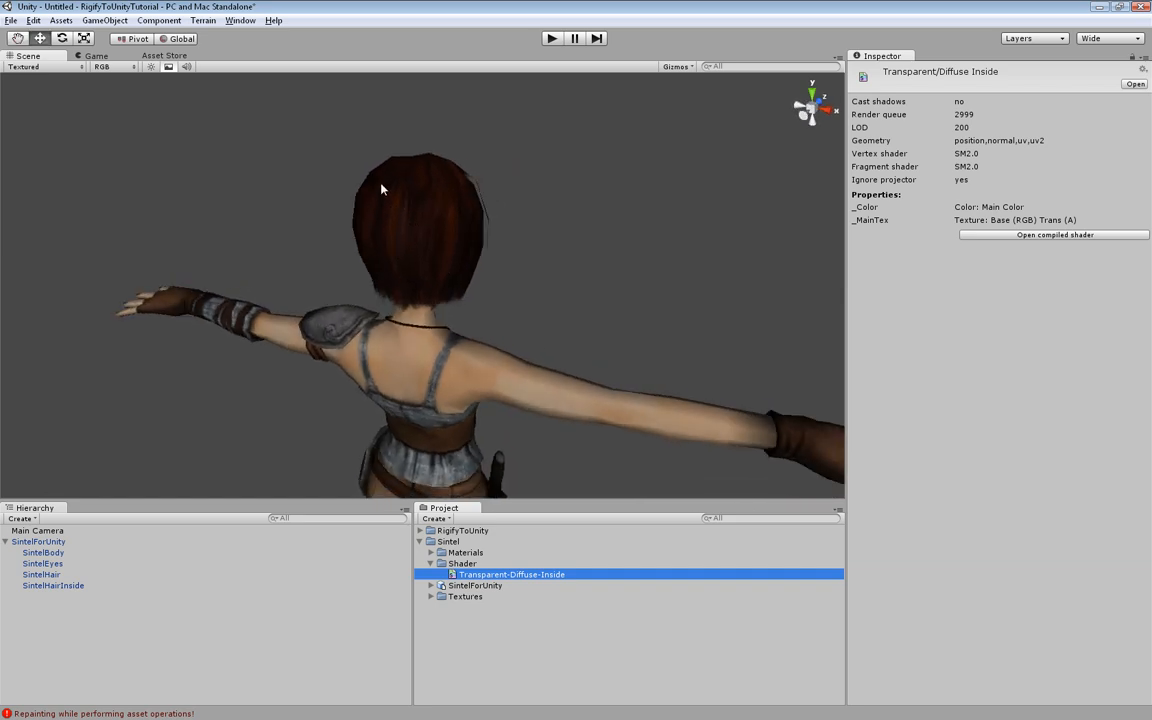
pyautogui.keyDown('alt'); pyautogui.moveTo(470, 250); pyautogui.dragTo(219, 278); pyautogui.keyUp('alt')
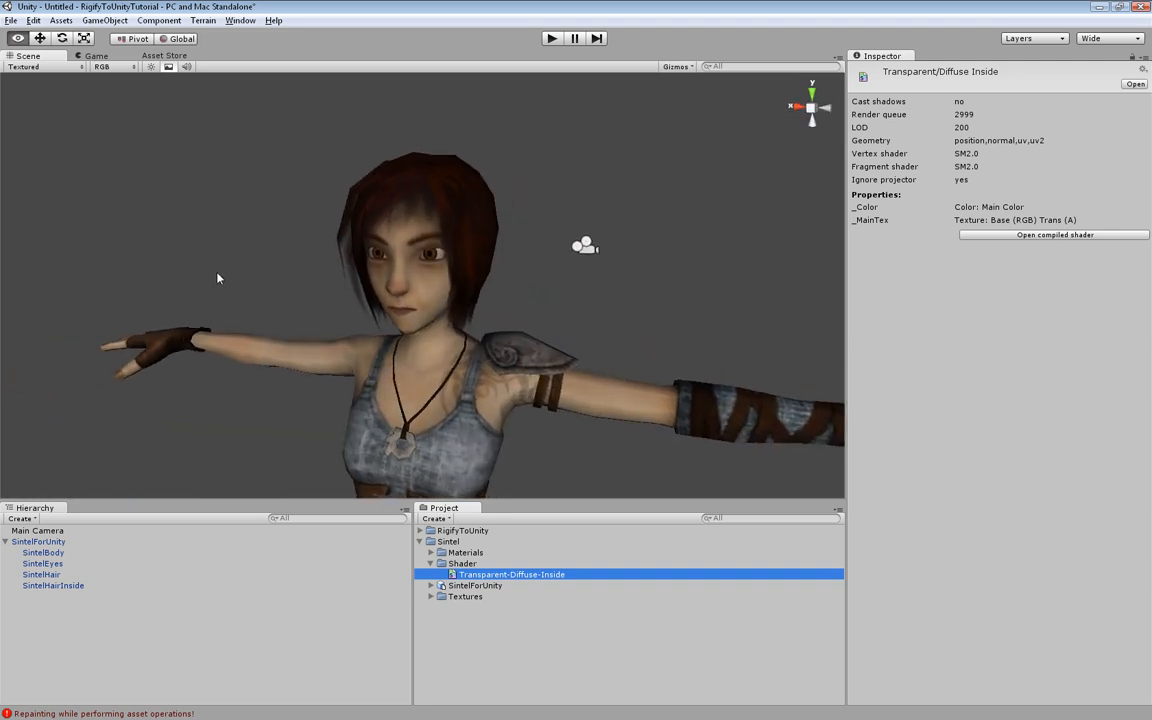
pyautogui.click(401, 296)
pyautogui.click(548, 167)
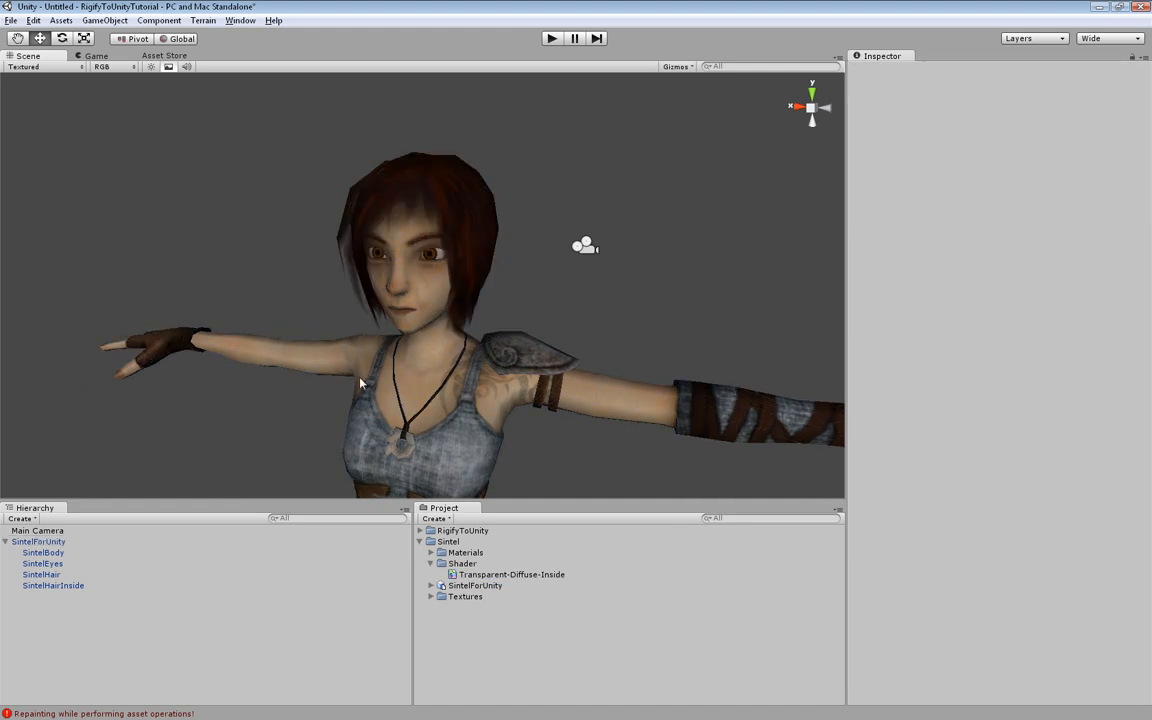
pyautogui.scroll(-3, 332, 314)
pyautogui.keyDown('alt'); pyautogui.moveTo(355, 378); pyautogui.dragTo(337, 328); pyautogui.keyUp('alt')
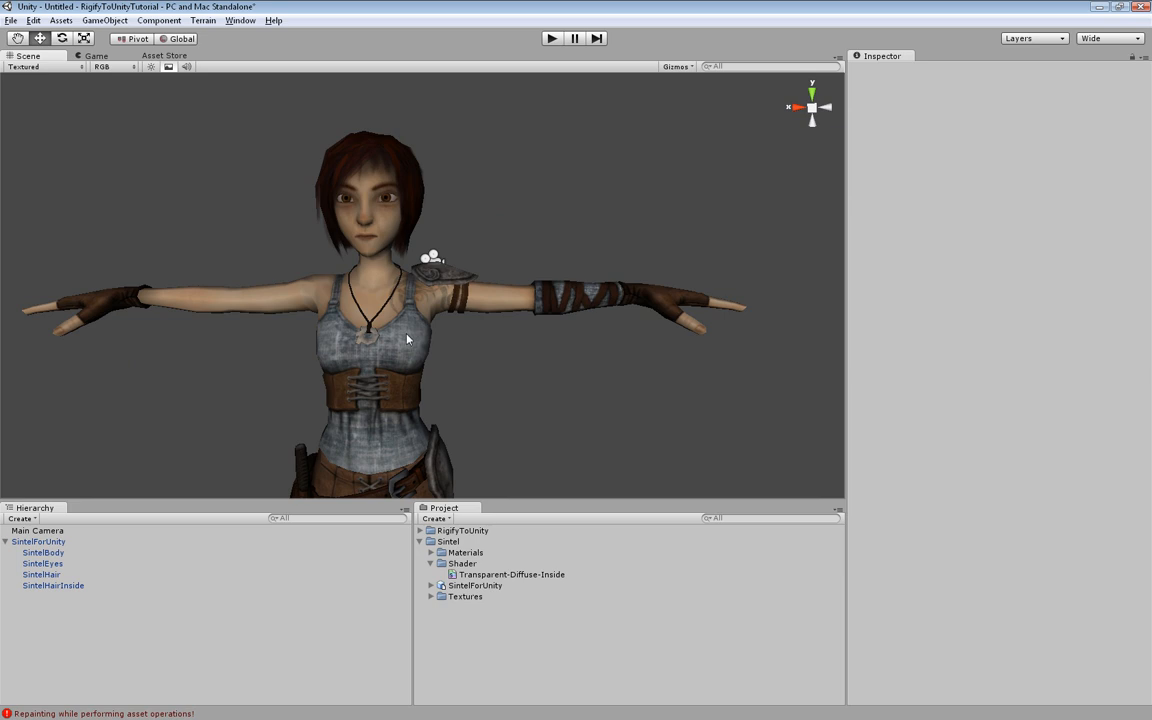
pyautogui.scroll(-2, 452, 335)
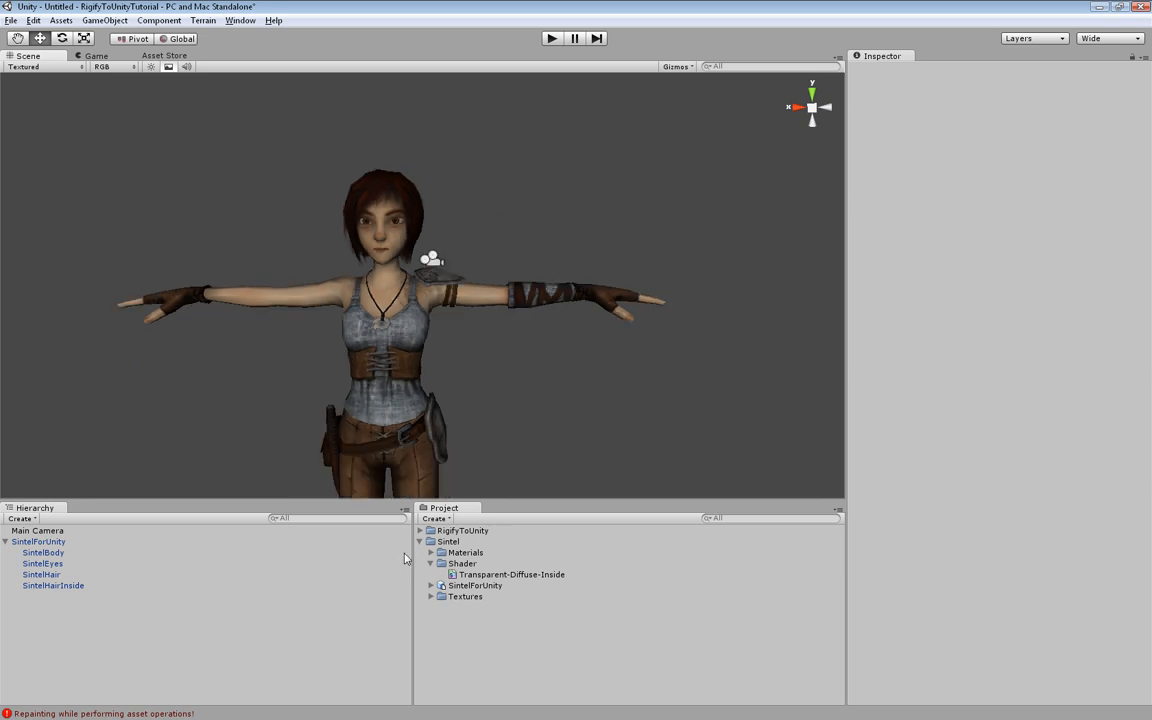
pyautogui.click(431, 563)
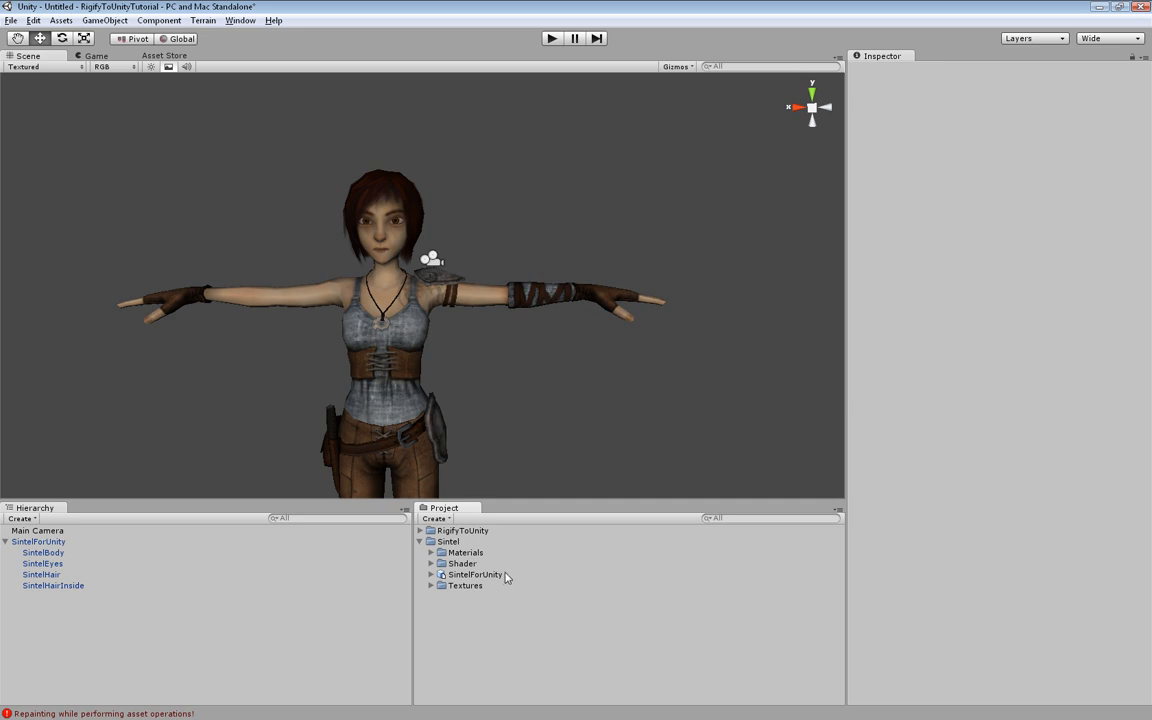
# Step: Open the SintelForUnity model from the project in Blender and examine the full character from the front and at an angle
pyautogui.doubleClick(475, 575)
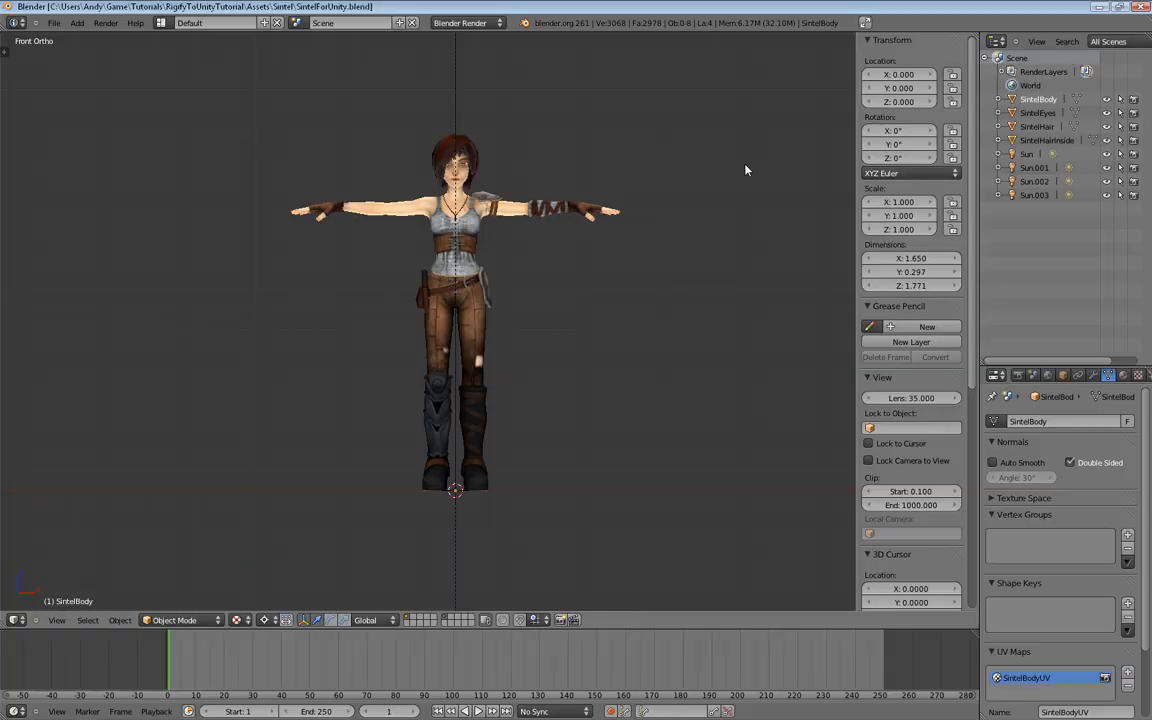
pyautogui.moveTo(258, 242); pyautogui.dragTo(288, 254, button='middle')
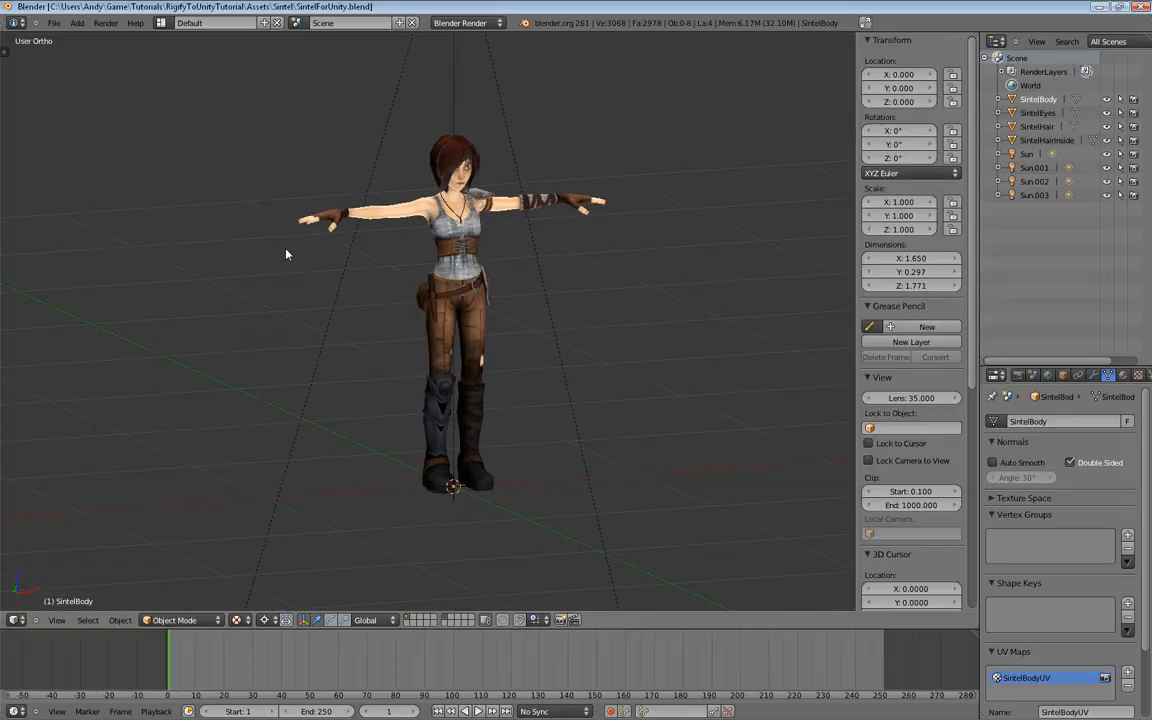
pyautogui.scroll(2, 288, 254)
pyautogui.moveTo(522, 244); pyautogui.dragTo(462, 150, button='middle')
pyautogui.press('KP_1')
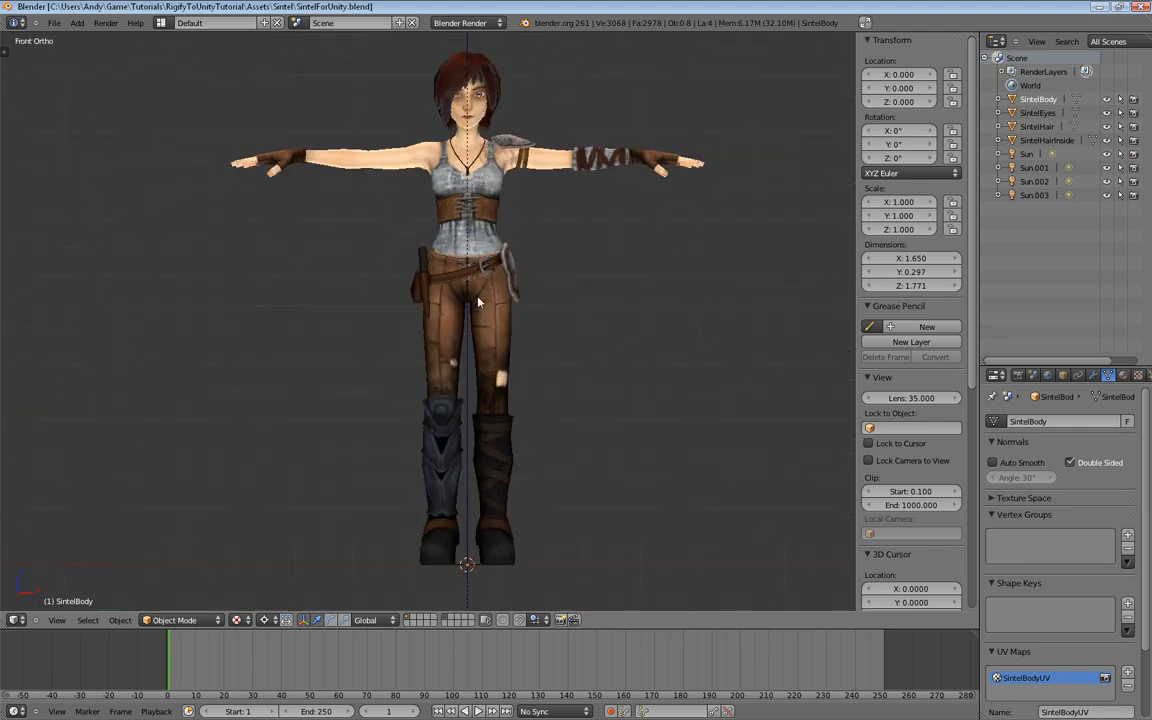
pyautogui.scroll(2, 538, 240)
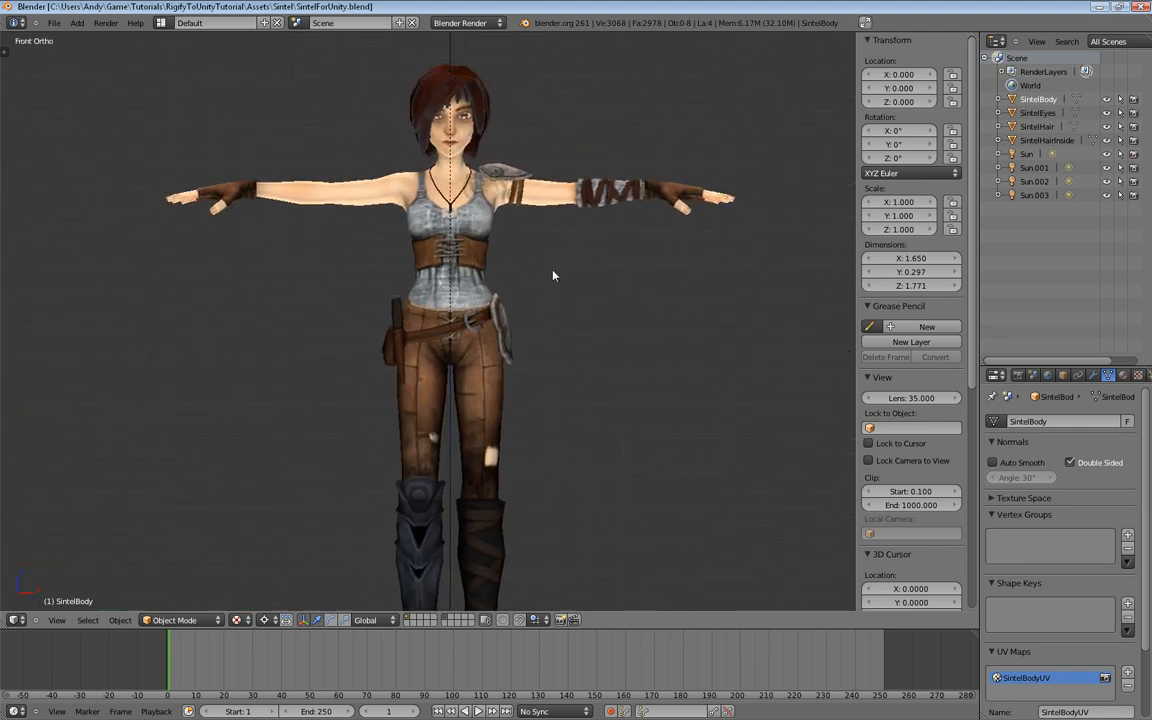
pyautogui.scroll(4, 553, 274)
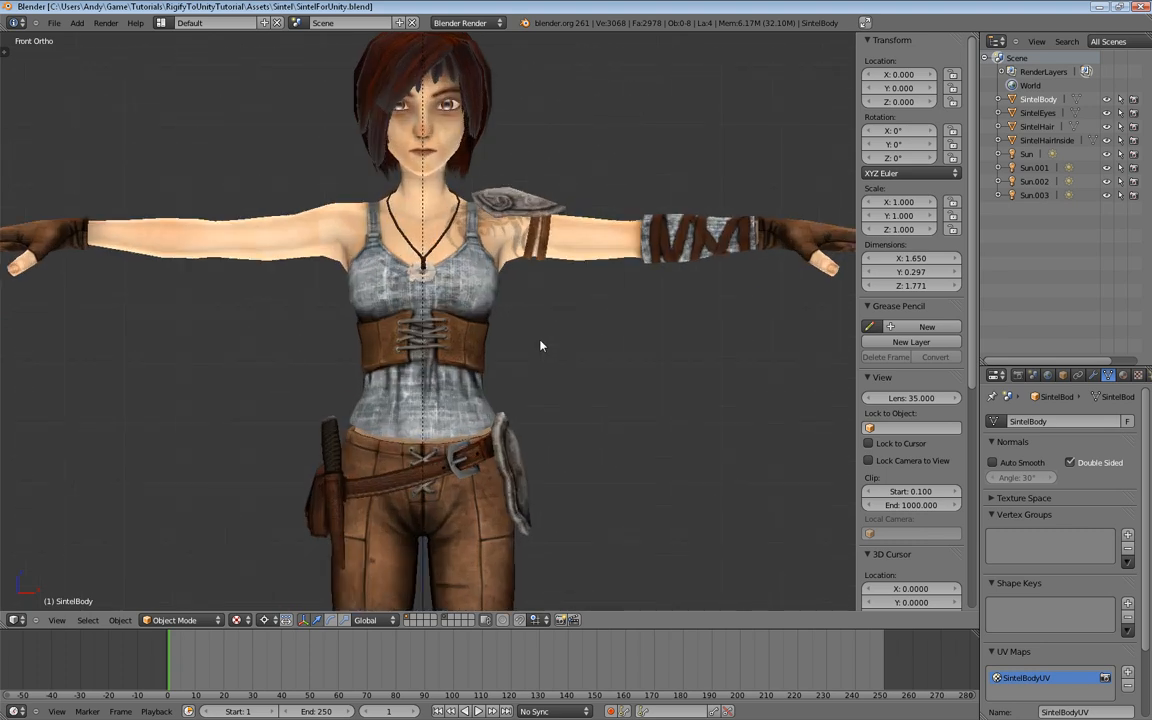
pyautogui.scroll(-3, 540, 344)
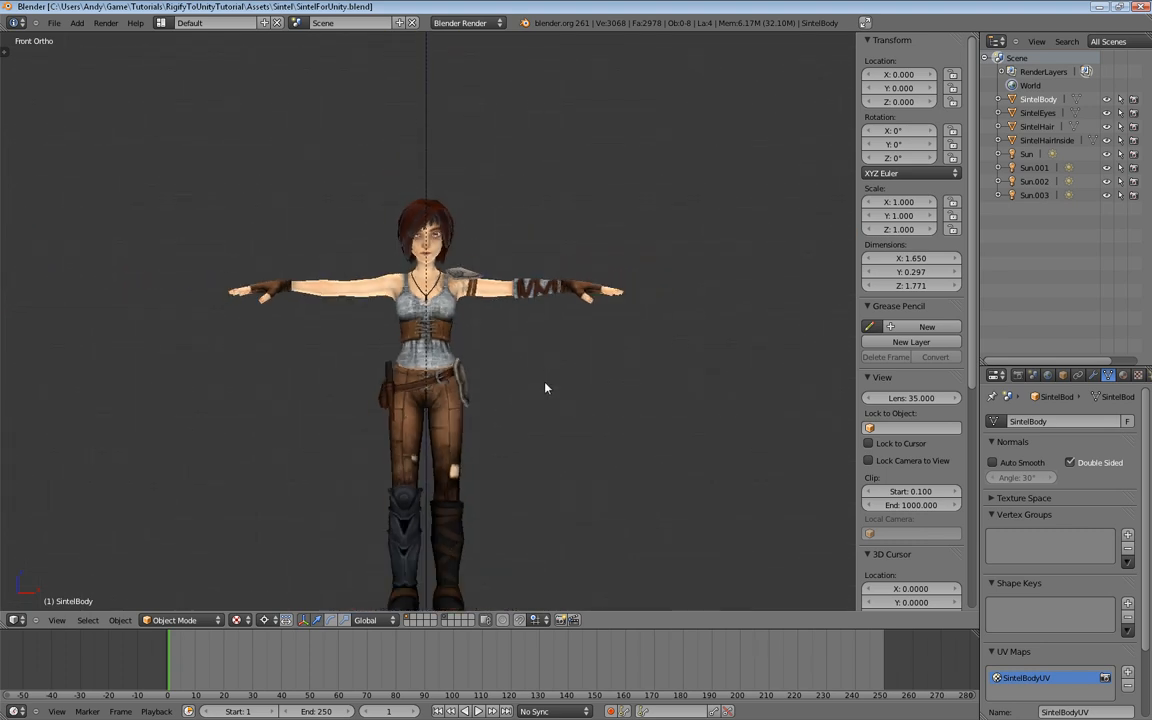
pyautogui.keyDown('shift'); pyautogui.moveTo(545, 386); pyautogui.dragTo(543, 327, button='middle'); pyautogui.keyUp('shift')
pyautogui.keyDown('shift'); pyautogui.moveTo(535, 388); pyautogui.dragTo(539, 347, button='middle'); pyautogui.keyUp('shift')
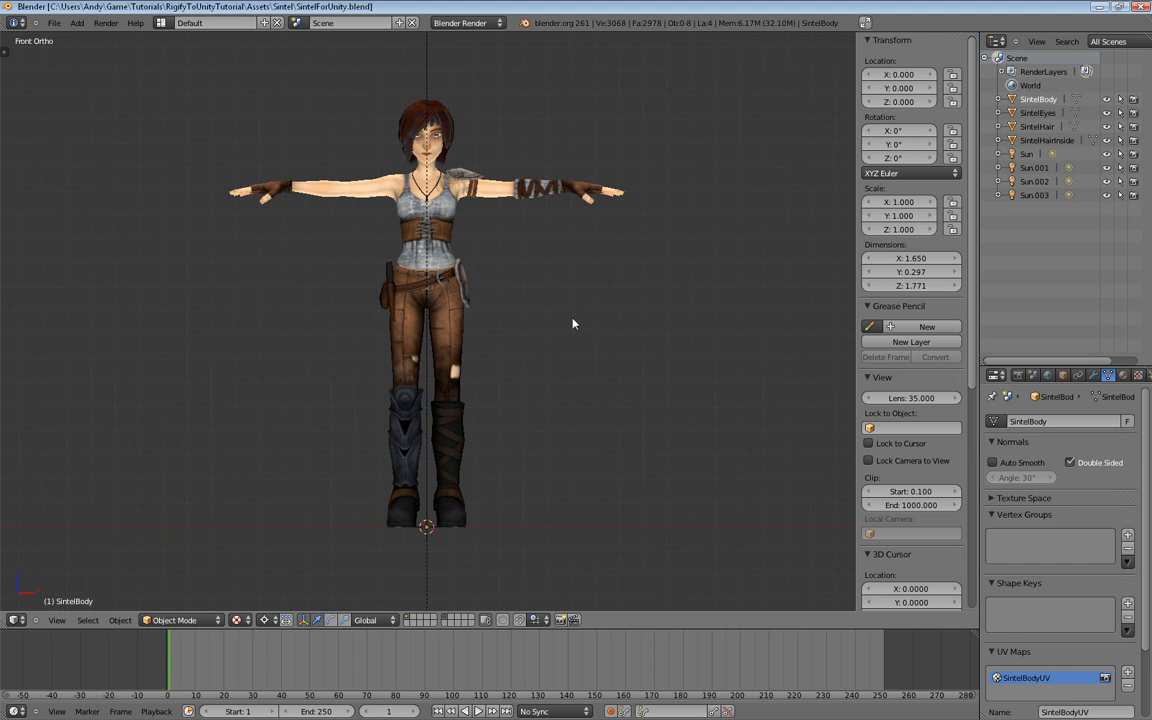
pyautogui.scroll(1, 561, 311)
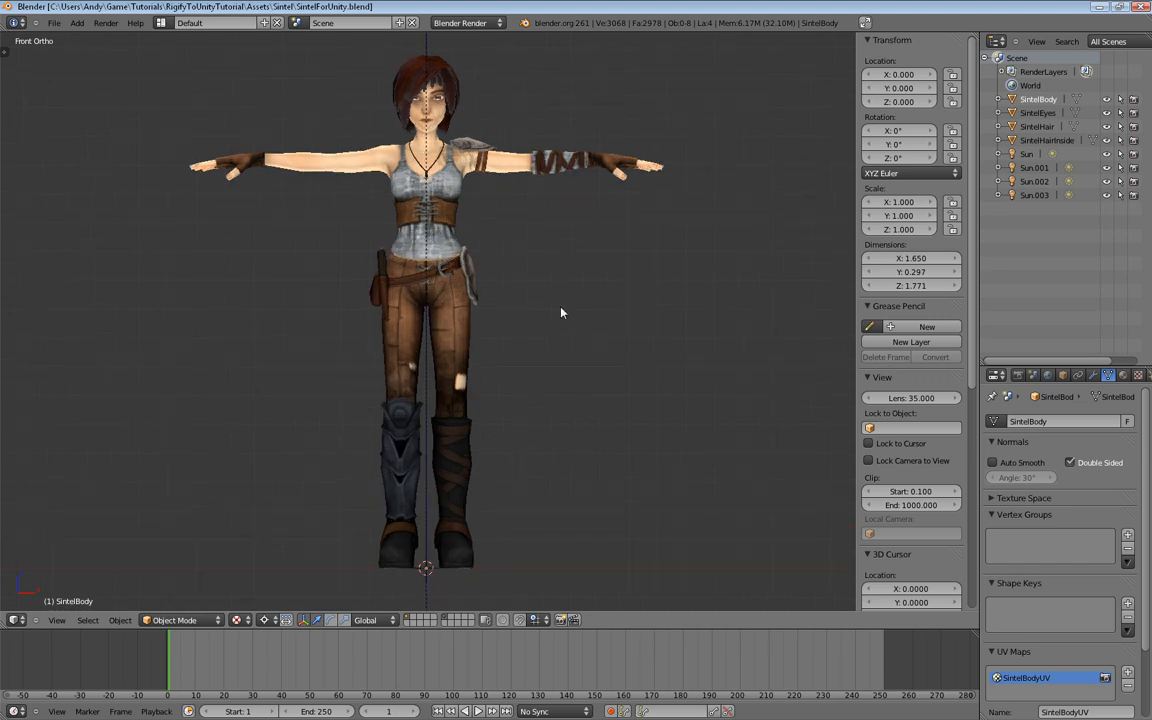
pyautogui.keyDown('shift'); pyautogui.moveTo(561, 311); pyautogui.dragTo(566, 267, button='middle'); pyautogui.keyUp('shift')
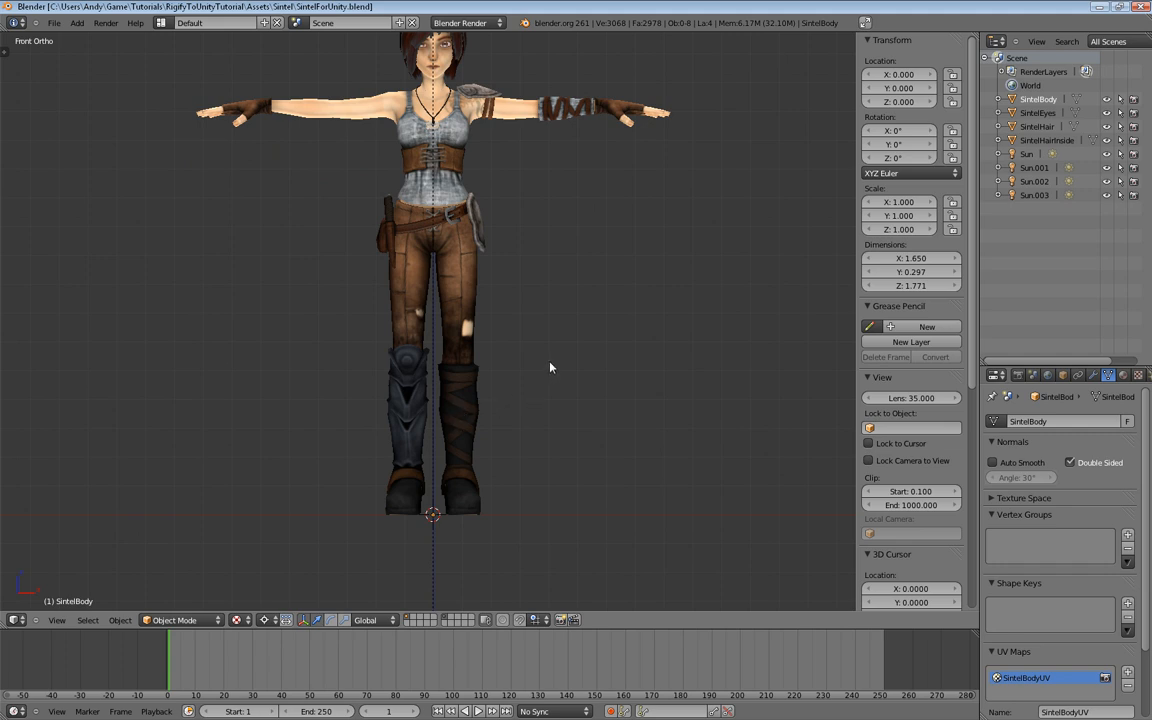
# Step: Find the Rigify add-on in the user preferences, enable it, and close the preferences window
pyautogui.click(56, 24)
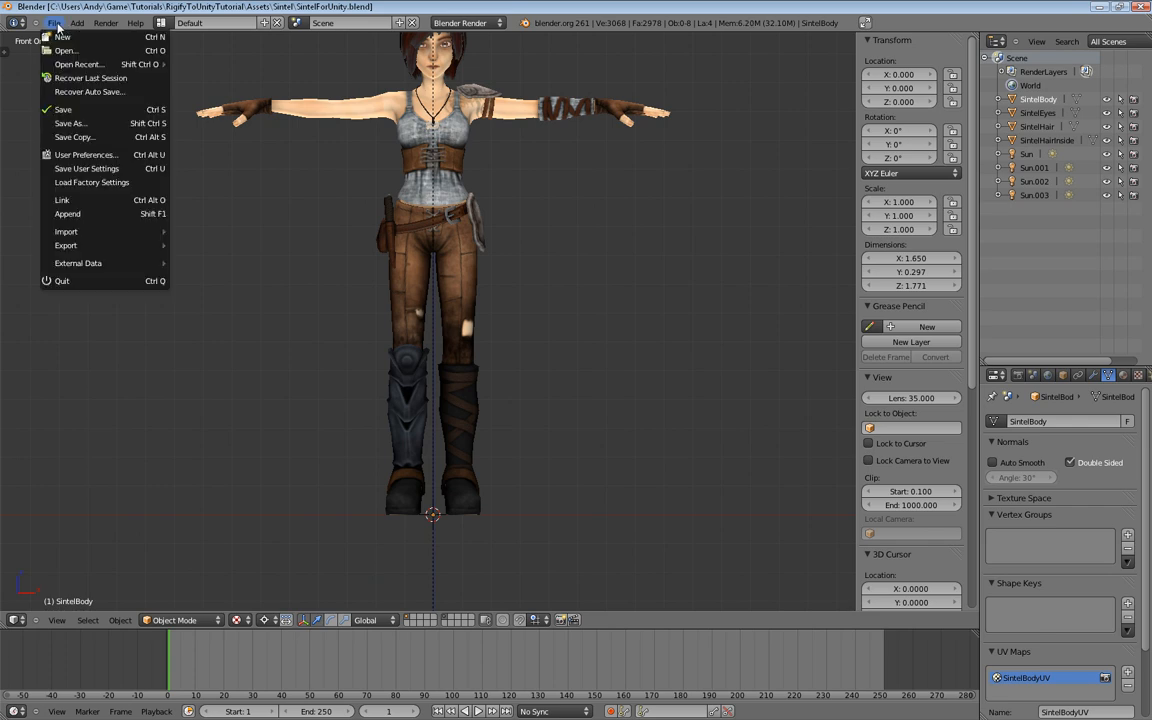
pyautogui.click(121, 155)
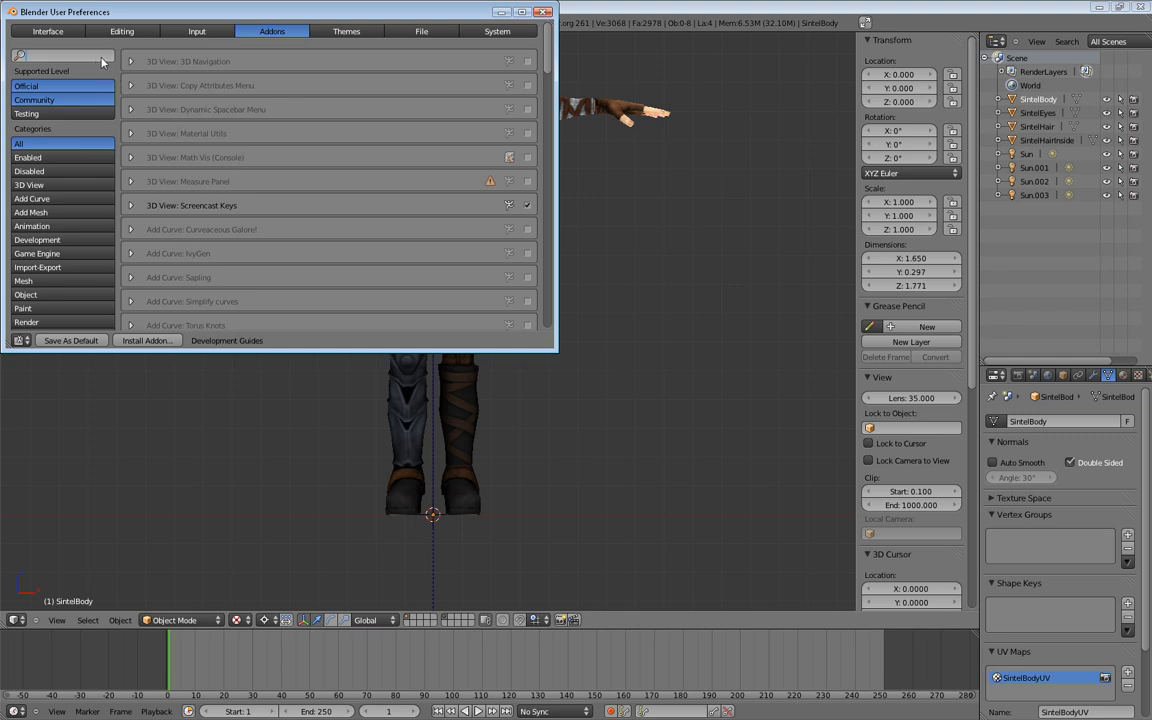
pyautogui.write('Rigify')
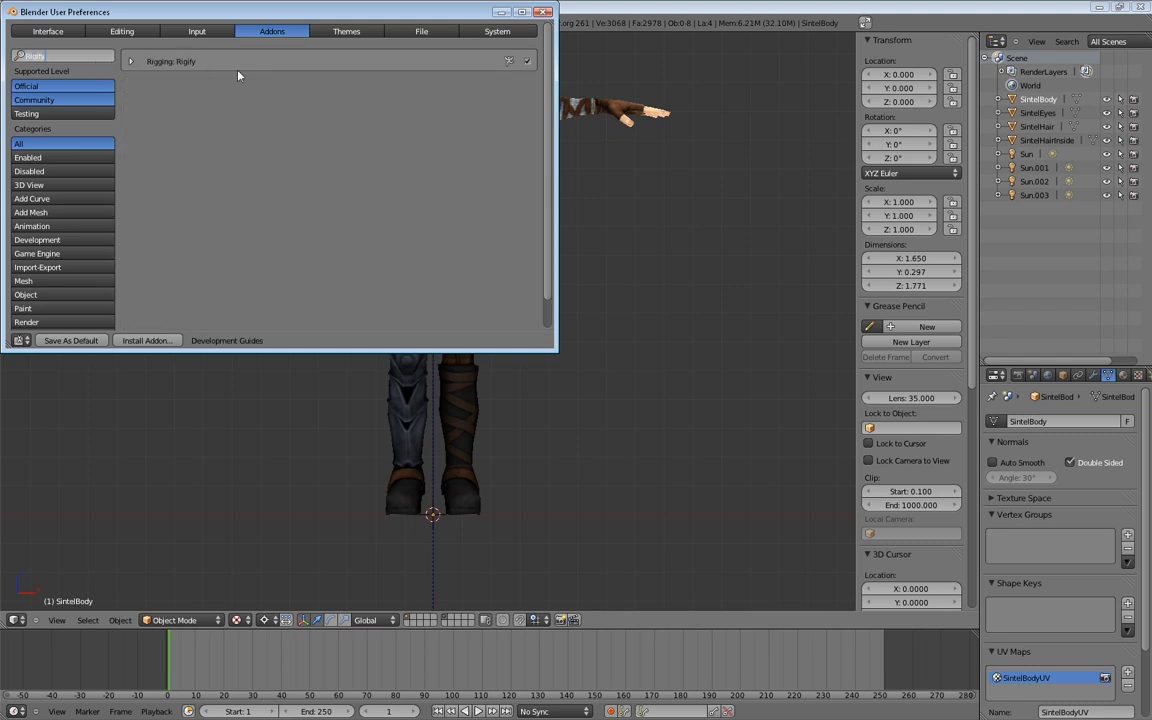
pyautogui.click(527, 61)
pyautogui.click(546, 13)
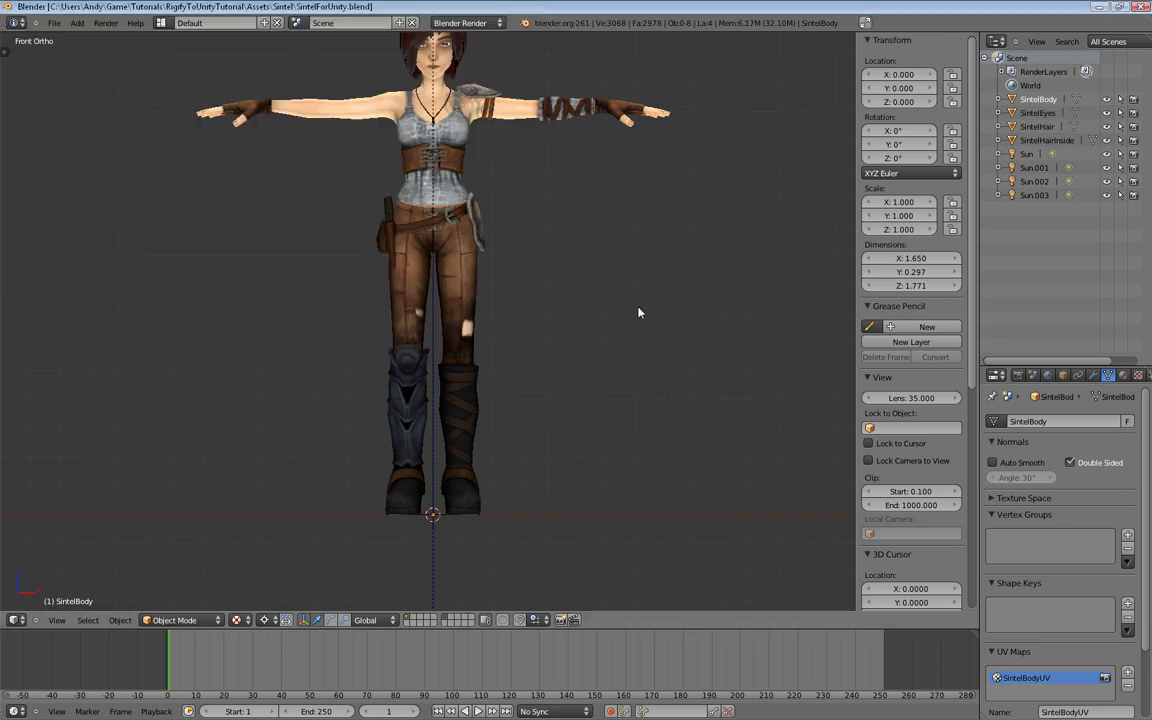
# Step: Start the Screencast Keys display for the 3D view and collapse its settings
pyautogui.scroll(-1, 650, 315)
pyautogui.scroll(-8, 952, 355)
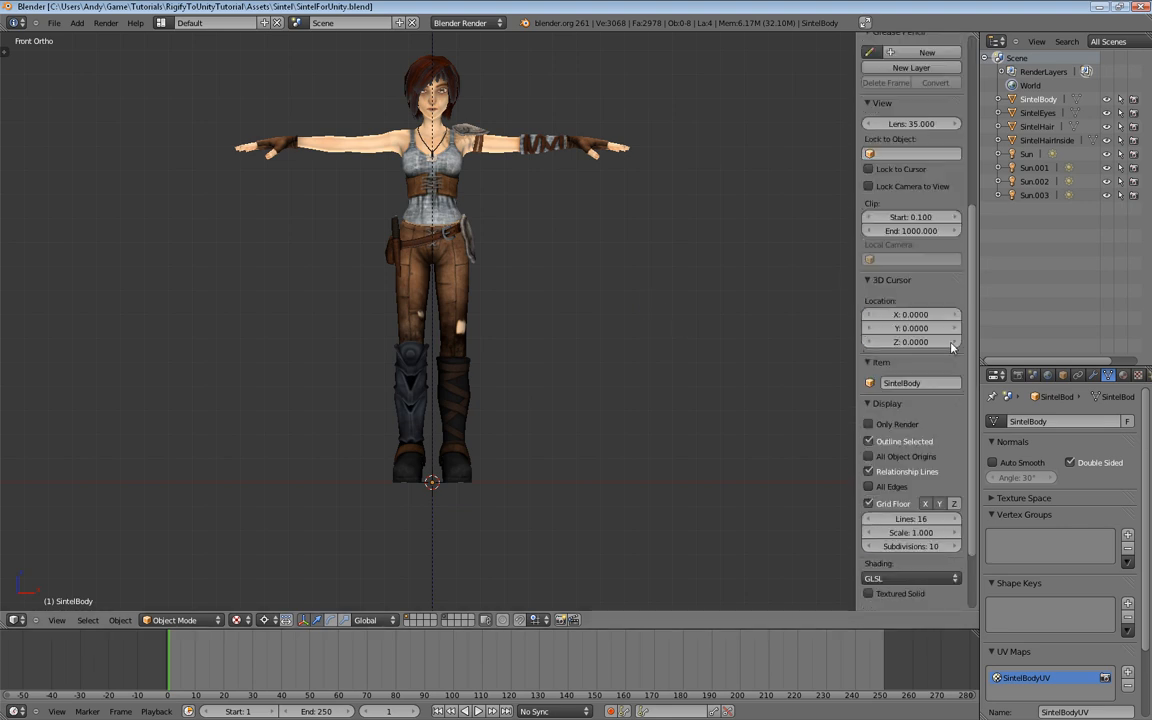
pyautogui.click(868, 603)
pyautogui.scroll(-3, 905, 545)
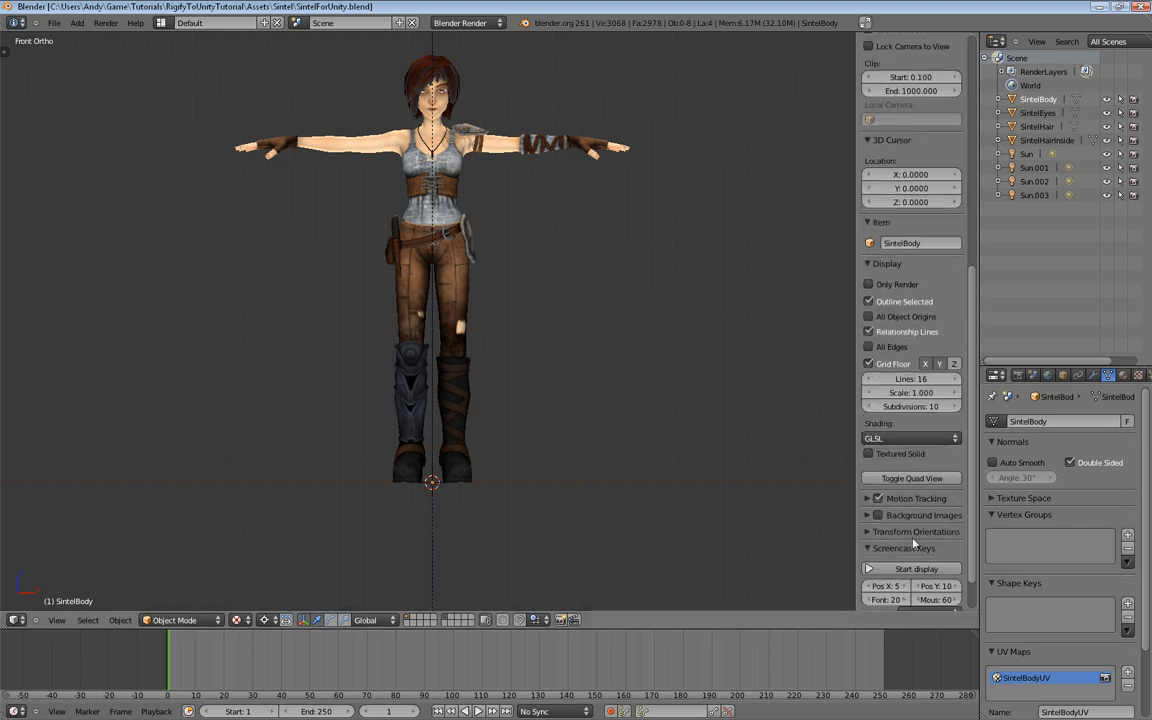
pyautogui.click(908, 526)
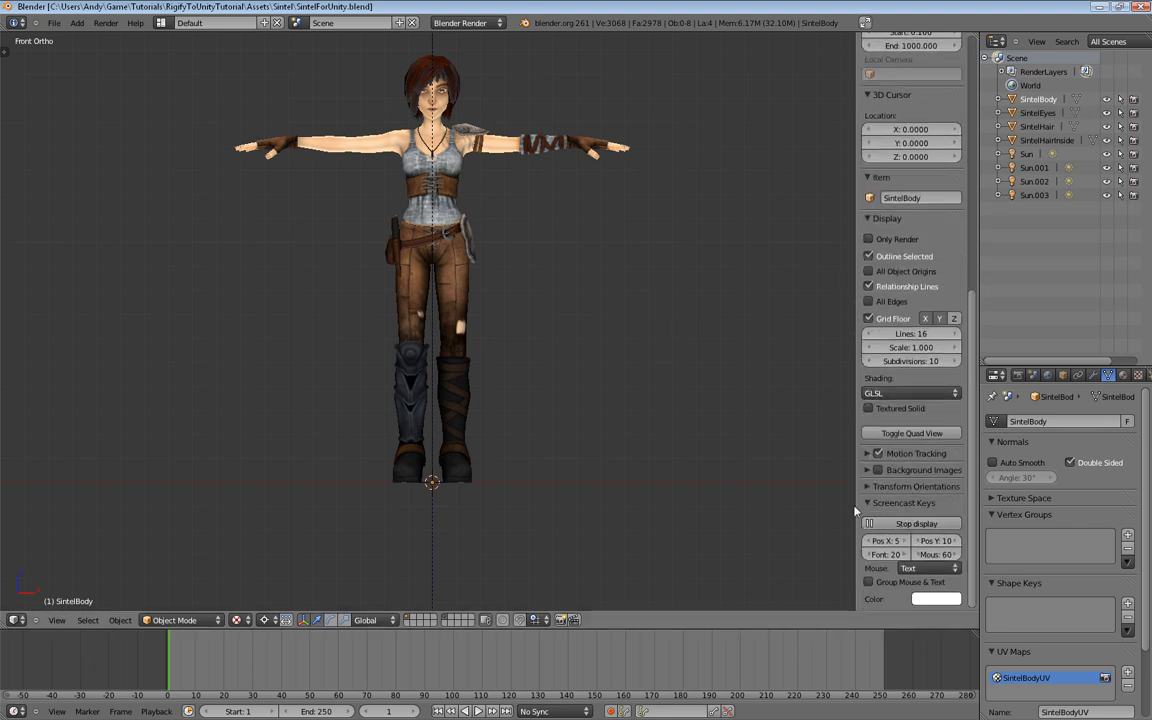
pyautogui.click(868, 503)
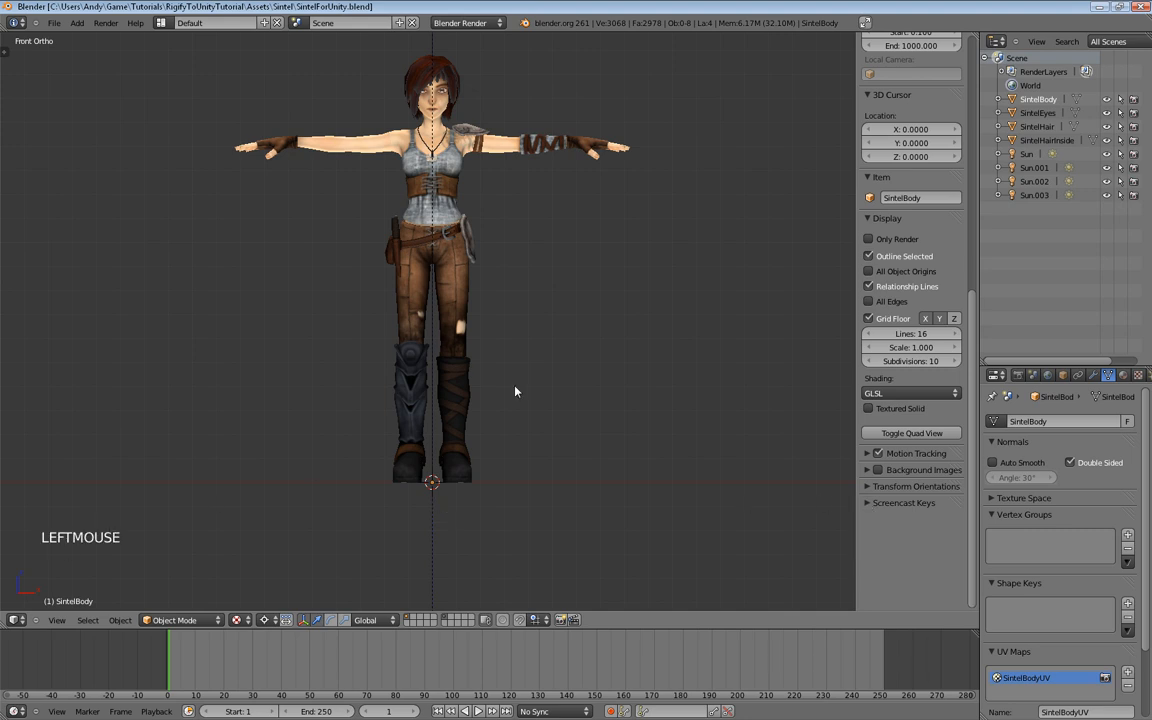
pyautogui.scroll(3, 932, 437)
pyautogui.scroll(20, 932, 437)
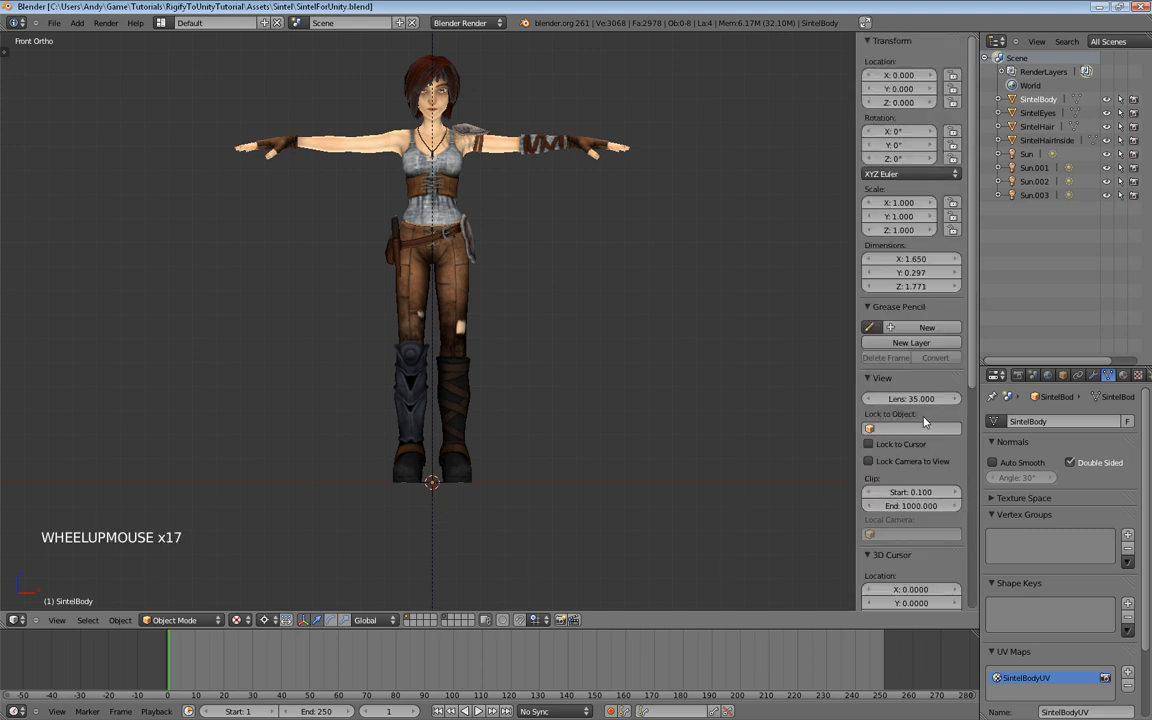
# Step: Switch to the empty second scene layer and add a Human (Meta-Rig) armature at the origin
pyautogui.keyDown('shift'); pyautogui.moveTo(386, 241); pyautogui.dragTo(458, 268, button='middle'); pyautogui.keyUp('shift')
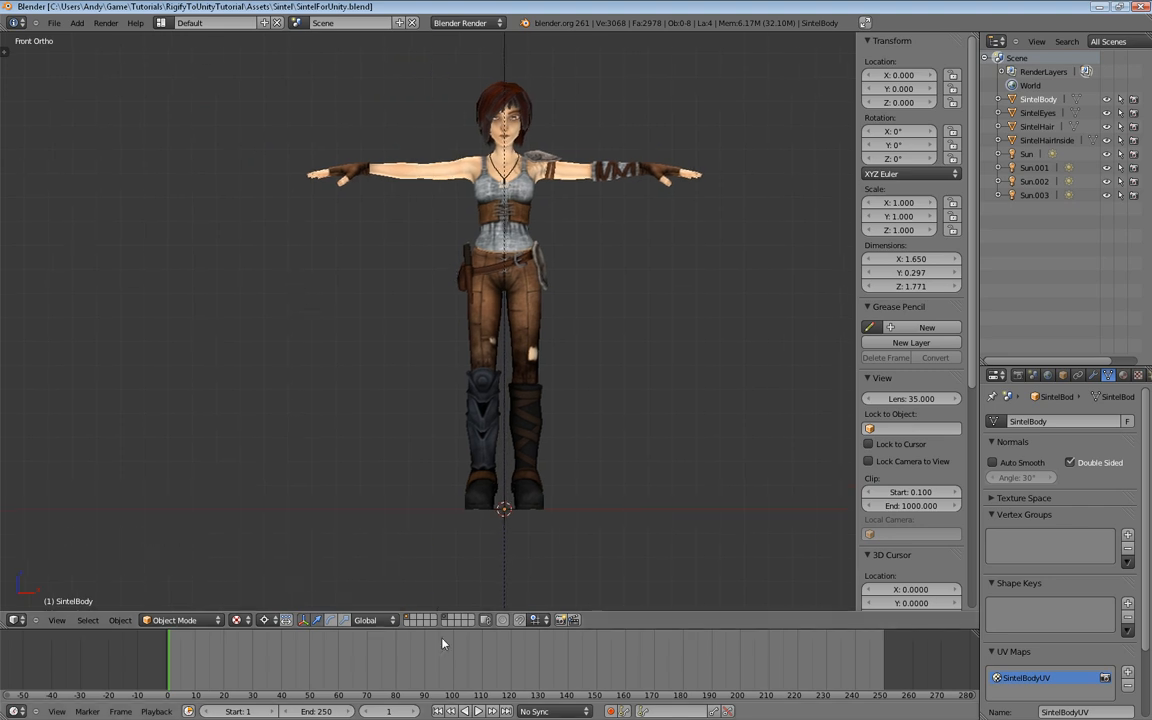
pyautogui.click(412, 621)
pyautogui.moveTo(332, 285); pyautogui.dragTo(424, 367, button='middle')
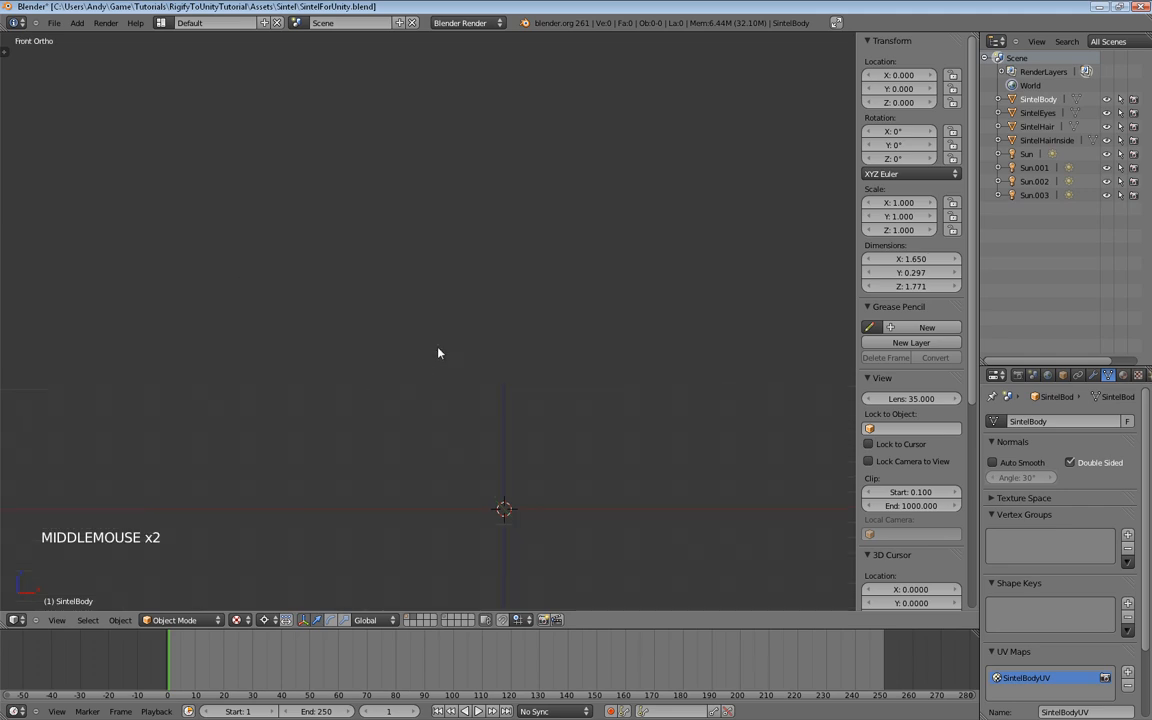
pyautogui.hotkey('shift', 'a')
pyautogui.moveTo(431, 356)
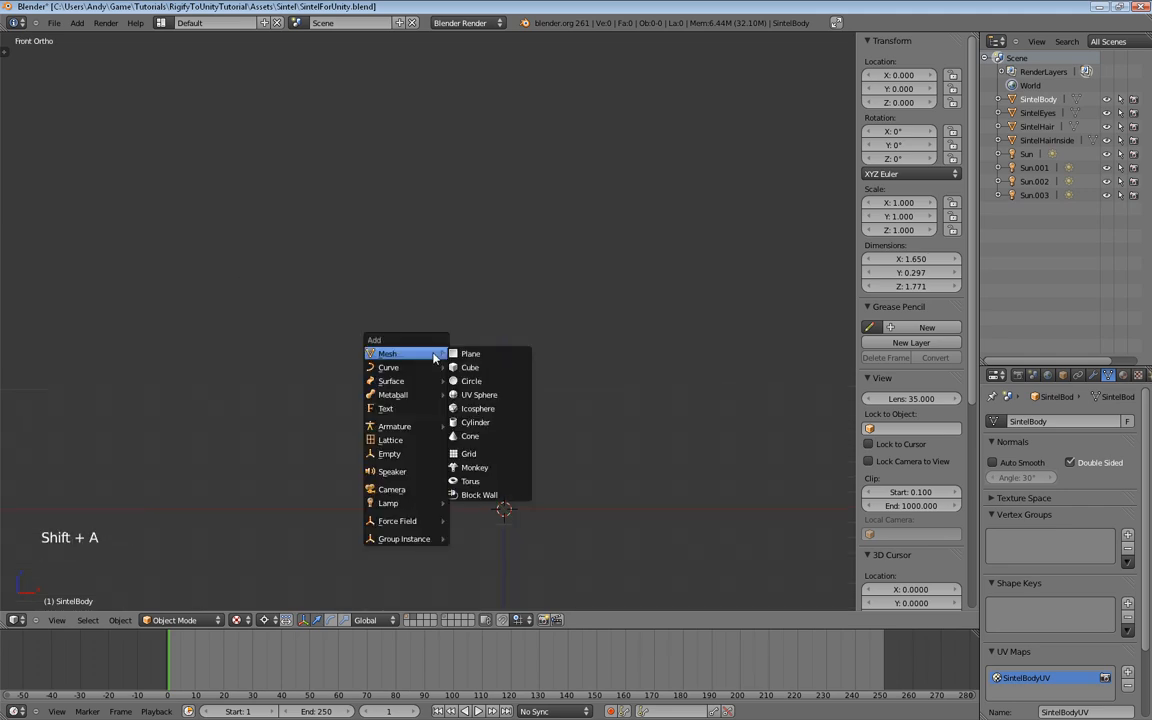
pyautogui.moveTo(430, 427)
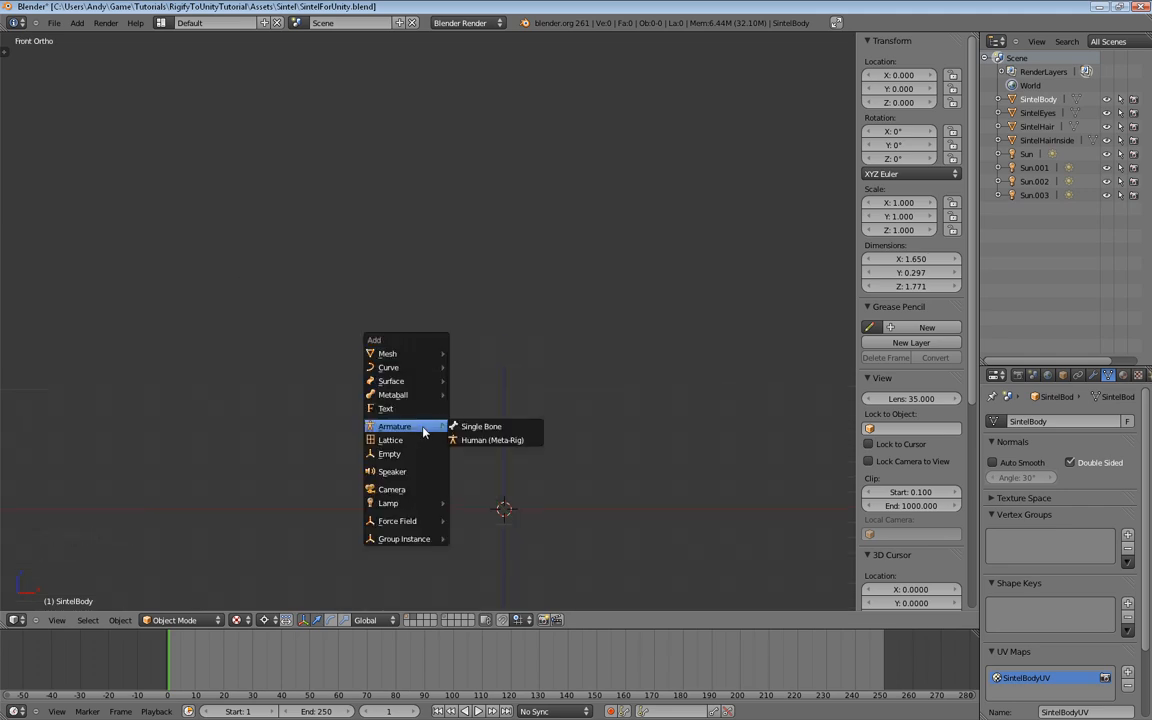
pyautogui.click(486, 441)
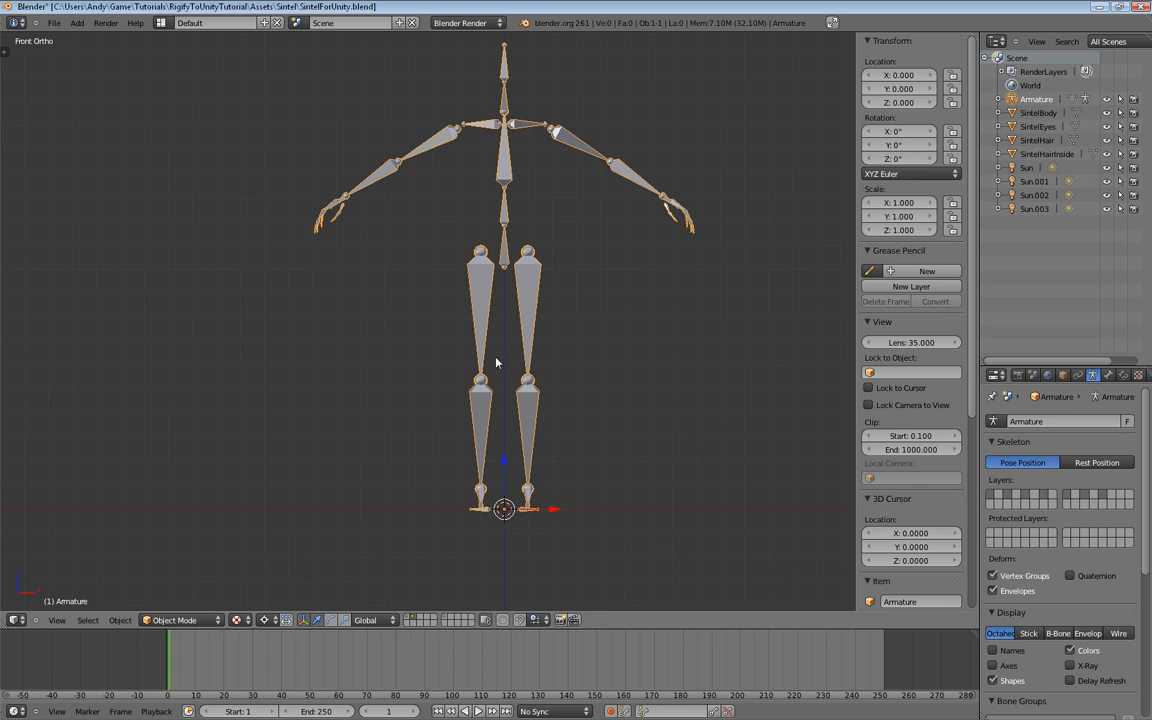
# Step: Generate the Rigify control rig from the human meta-rig
pyautogui.moveTo(592, 344); pyautogui.dragTo(609, 380, button='middle')
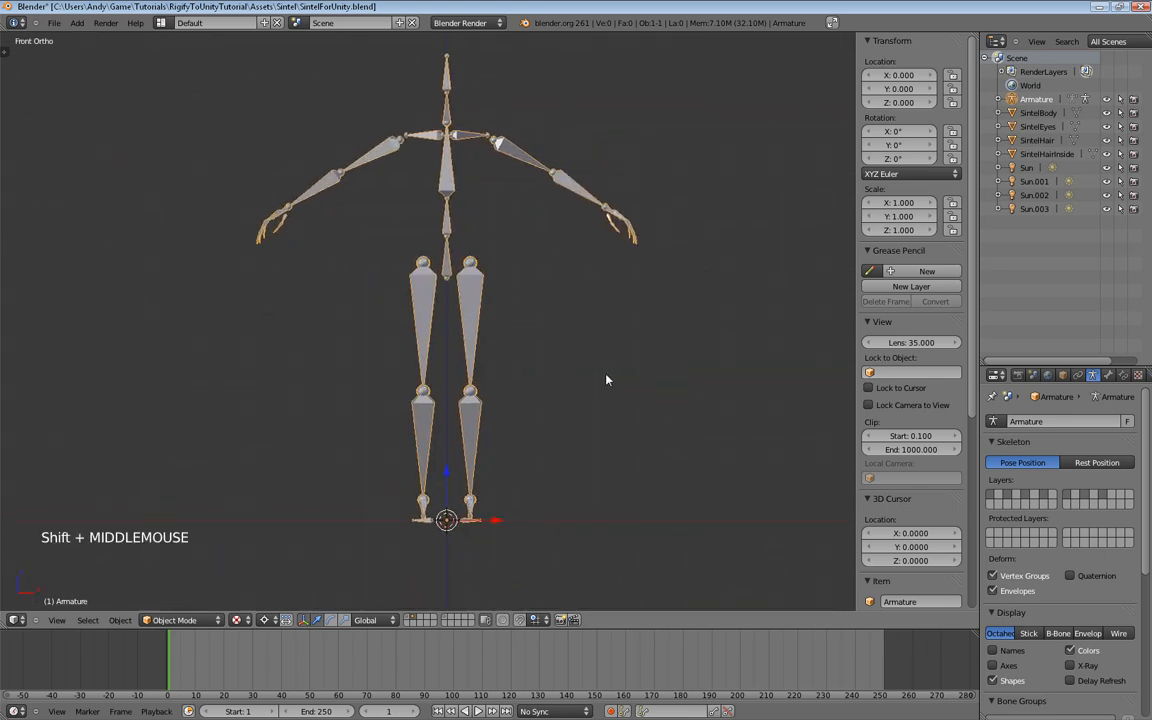
pyautogui.scroll(-1, 605, 378)
pyautogui.keyDown('shift'); pyautogui.moveTo(481, 373); pyautogui.dragTo(520, 383, button='middle'); pyautogui.keyUp('shift')
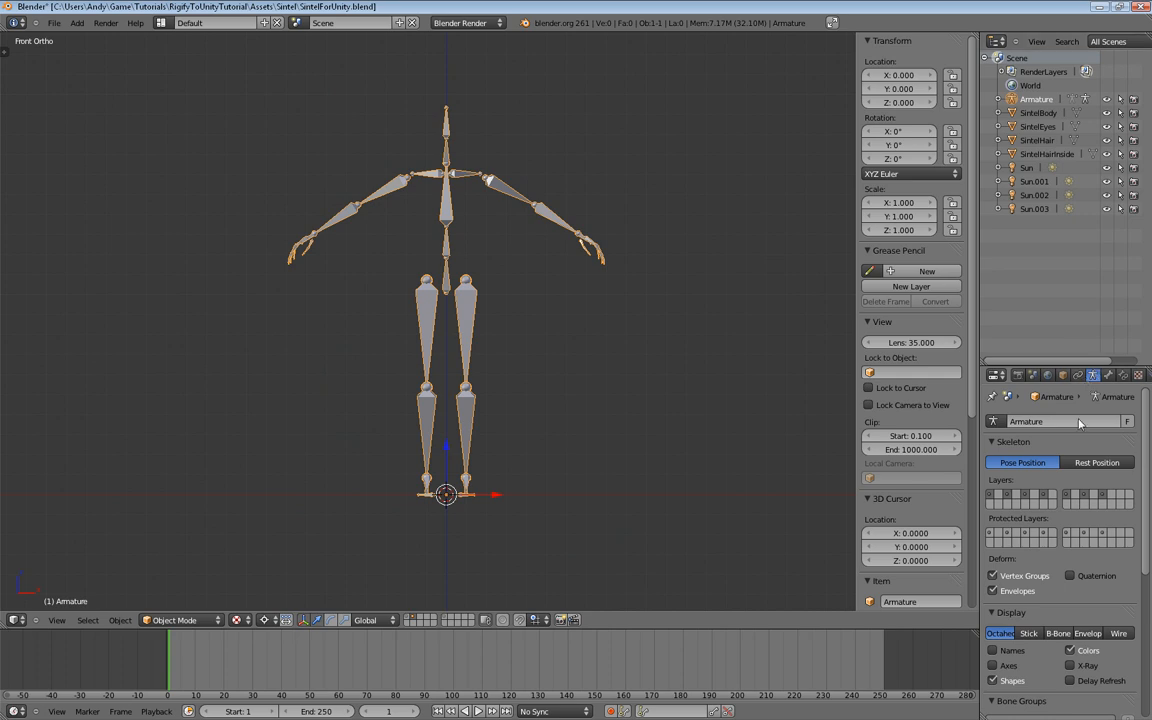
pyautogui.scroll(-2, 1077, 437)
pyautogui.scroll(-18, 1077, 437)
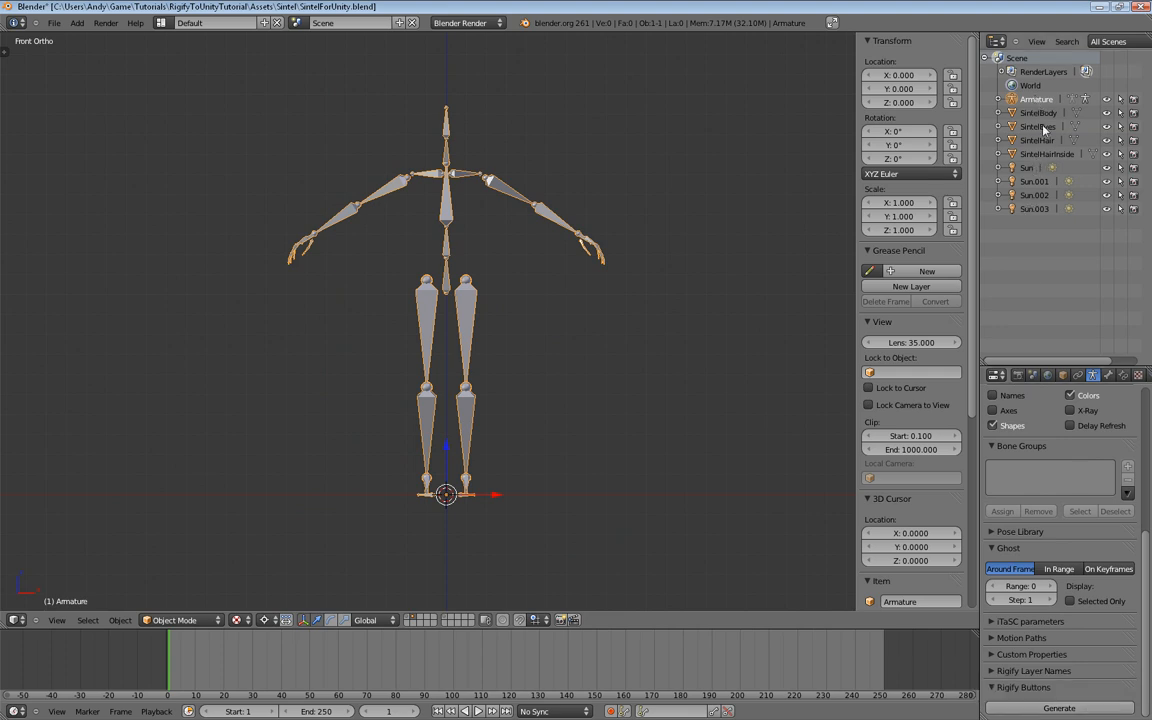
pyautogui.click(1120, 707)
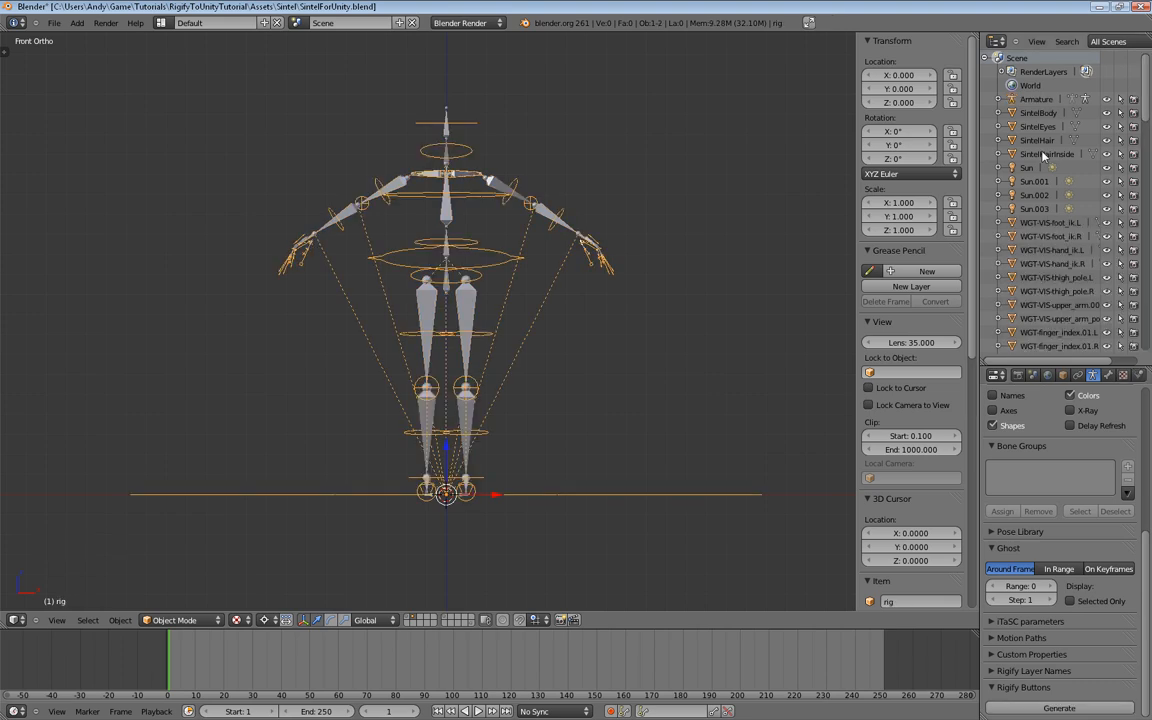
# Step: Examine the generated rig's control shapes and look through the WGT widget objects listed in the scene outliner
pyautogui.scroll(-9, 1055, 190)
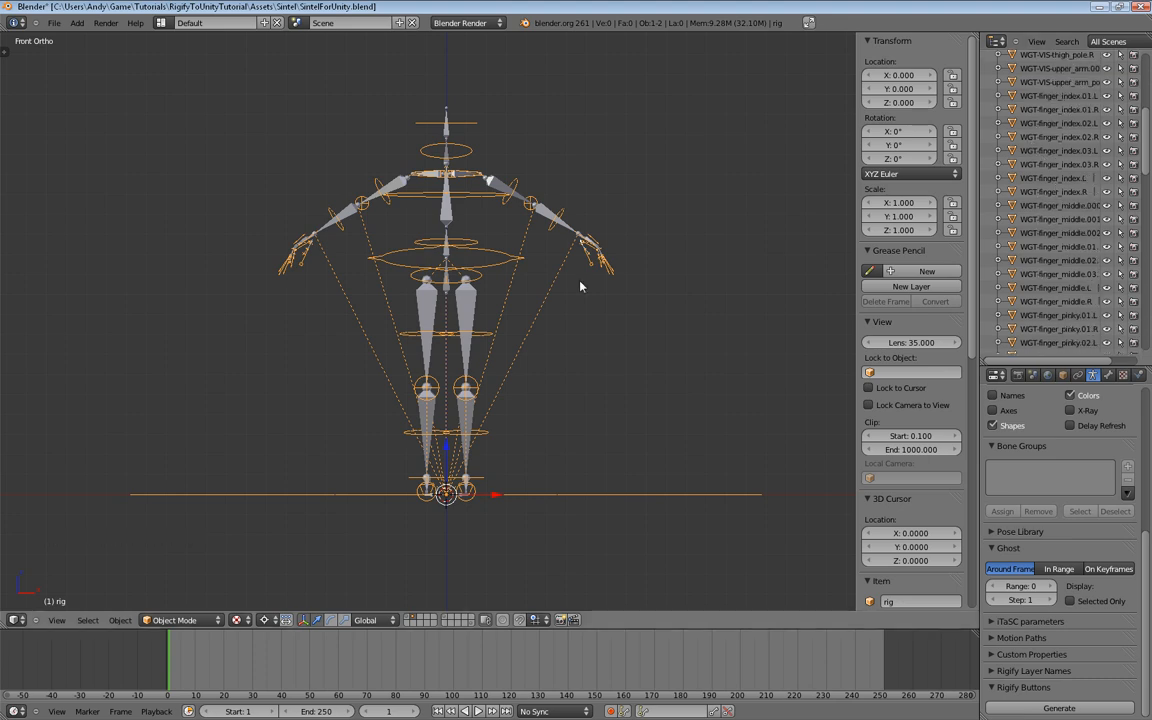
pyautogui.moveTo(521, 252); pyautogui.dragTo(570, 331, button='middle')
pyautogui.scroll(2, 568, 265)
pyautogui.press('KP_1')
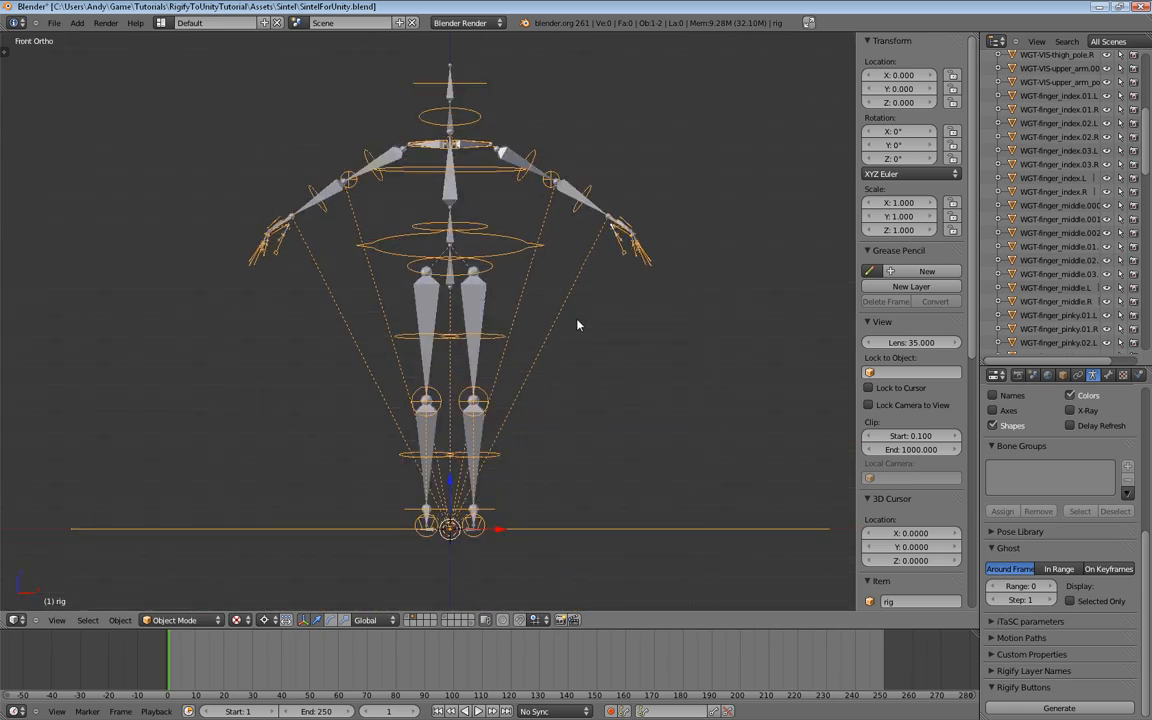
pyautogui.scroll(-20, 1068, 206)
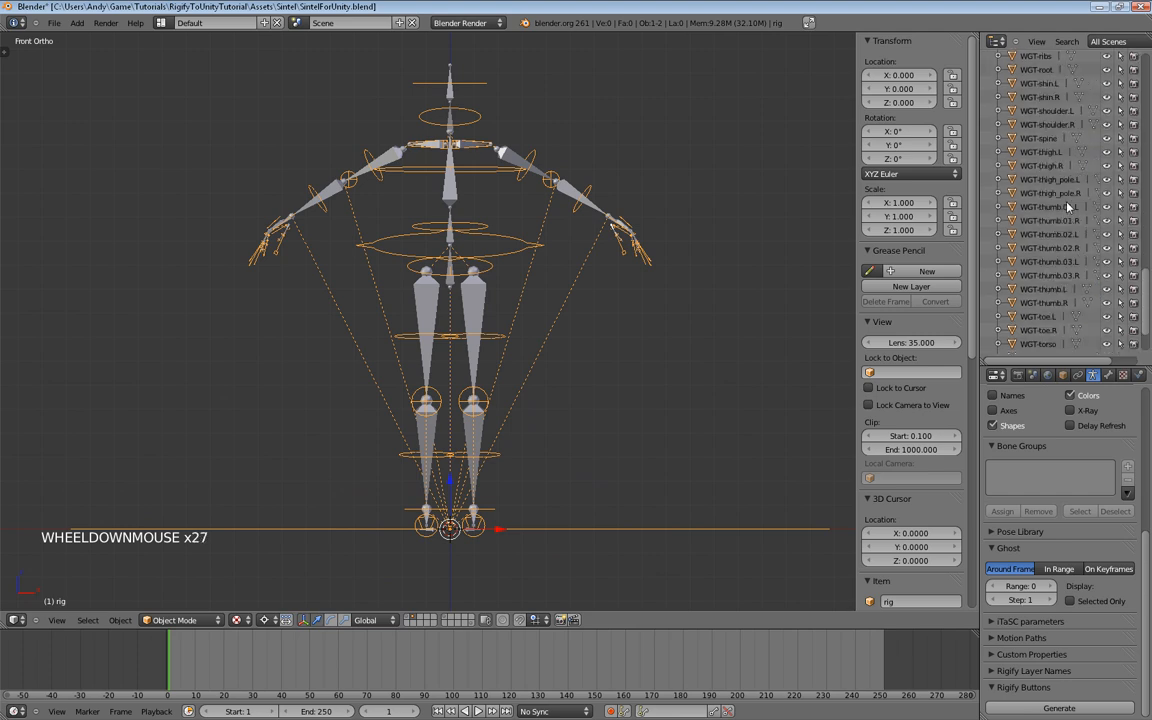
pyautogui.scroll(-10, 1068, 206)
pyautogui.scroll(20, 1067, 208)
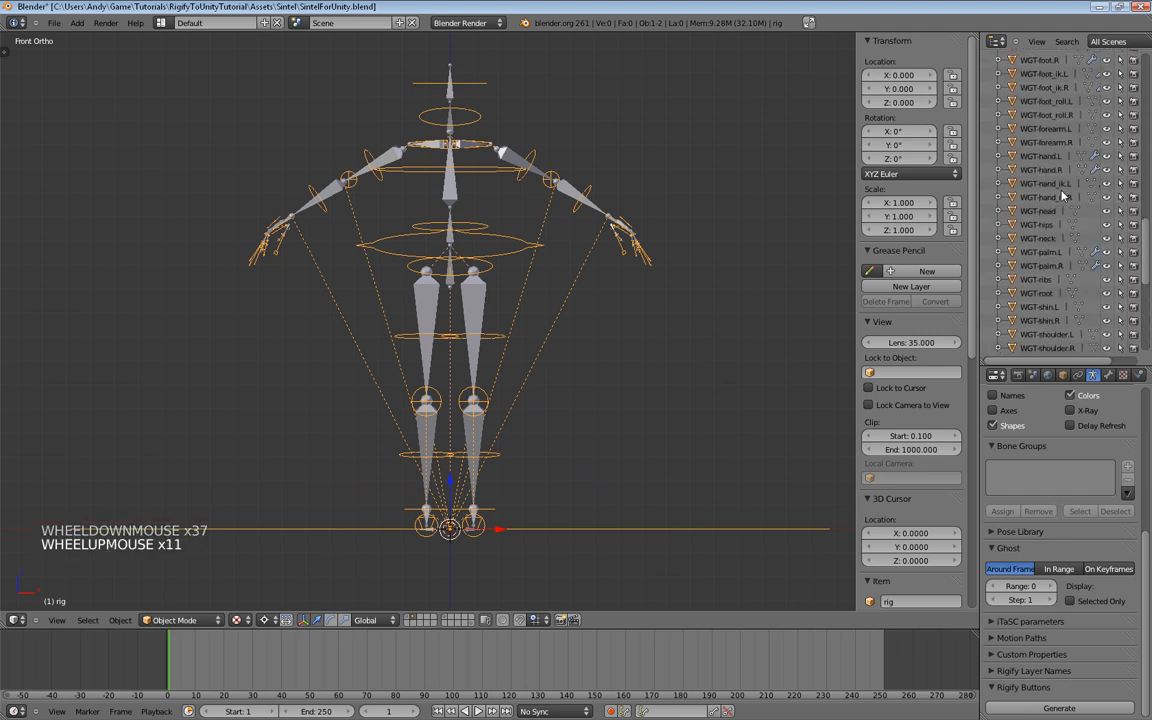
pyautogui.scroll(15, 1062, 188)
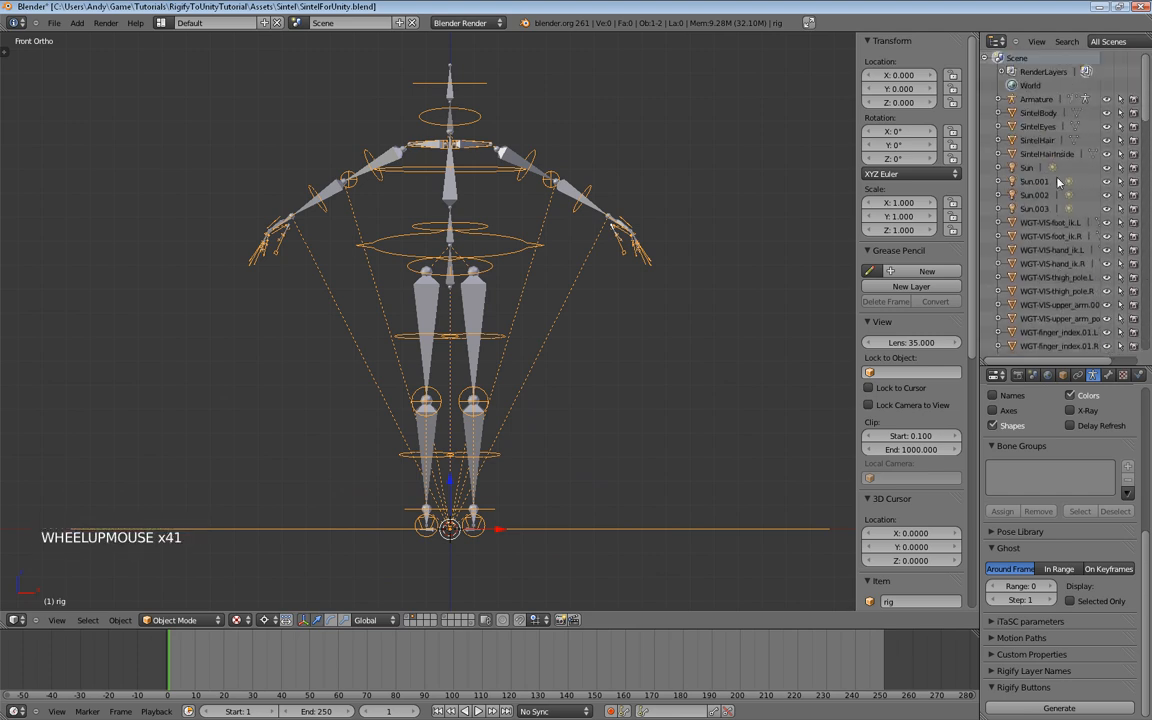
# Step: Select the human meta-rig armature in the viewport and hide it, leaving the generated rig in view
pyautogui.moveTo(671, 271); pyautogui.dragTo(566, 327, button='middle')
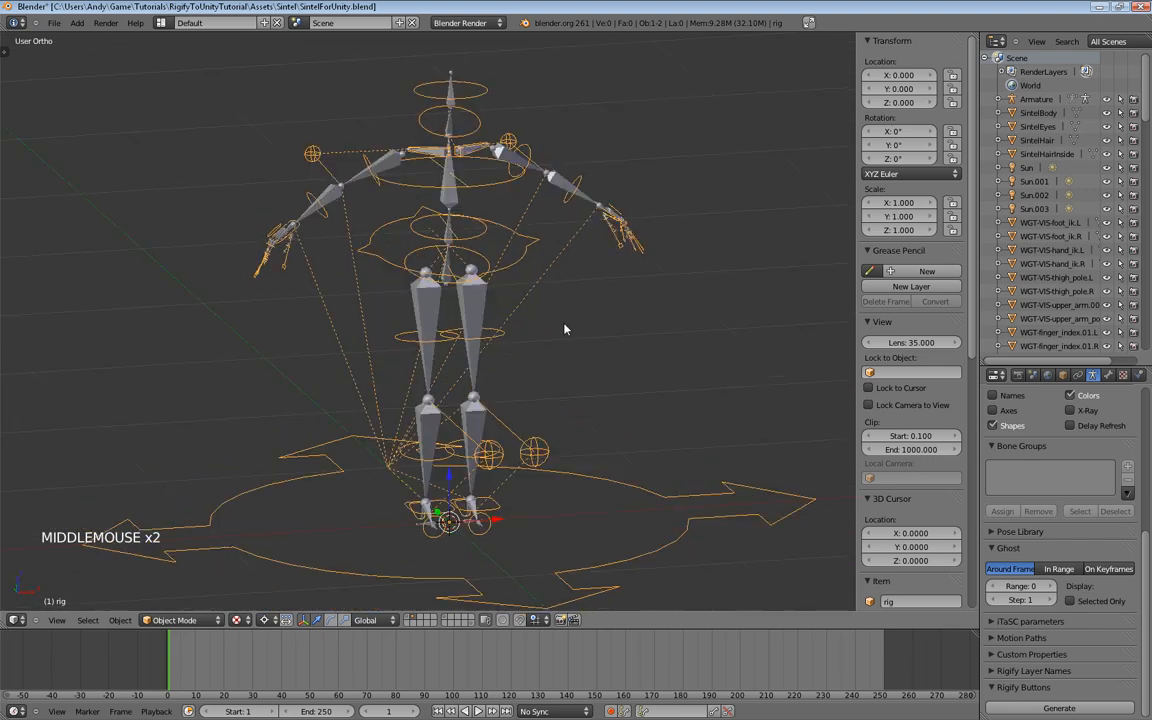
pyautogui.moveTo(451, 358); pyautogui.dragTo(476, 380, button='middle')
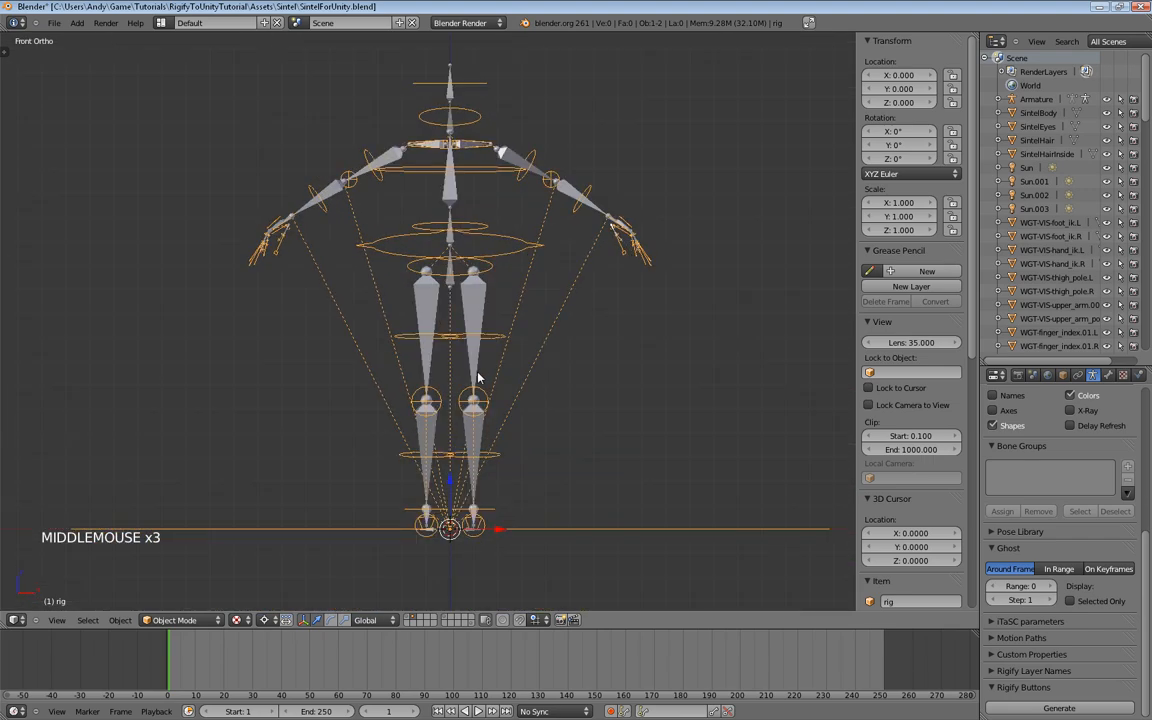
pyautogui.rightClick(482, 303)
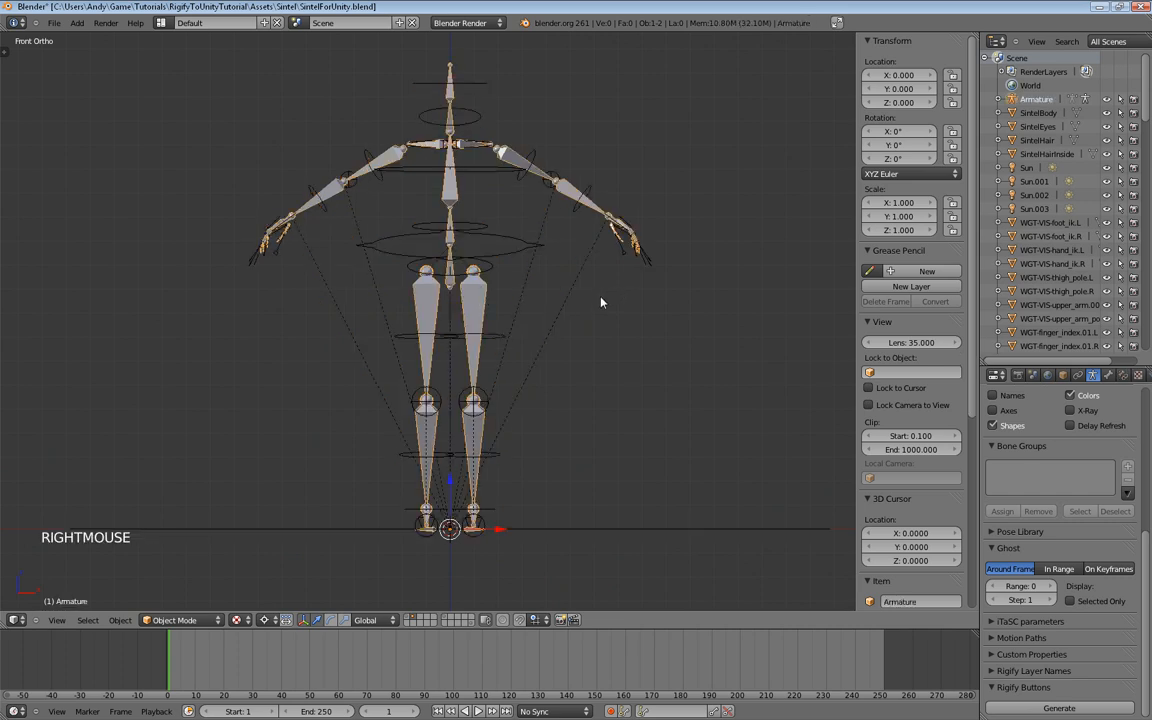
pyautogui.press('h')
pyautogui.press('h')
# Step: Inspect the generated rig's foot and leg controls from several angles and collapse the viewport's Display settings
pyautogui.moveTo(571, 316); pyautogui.dragTo(455, 262, button='middle')
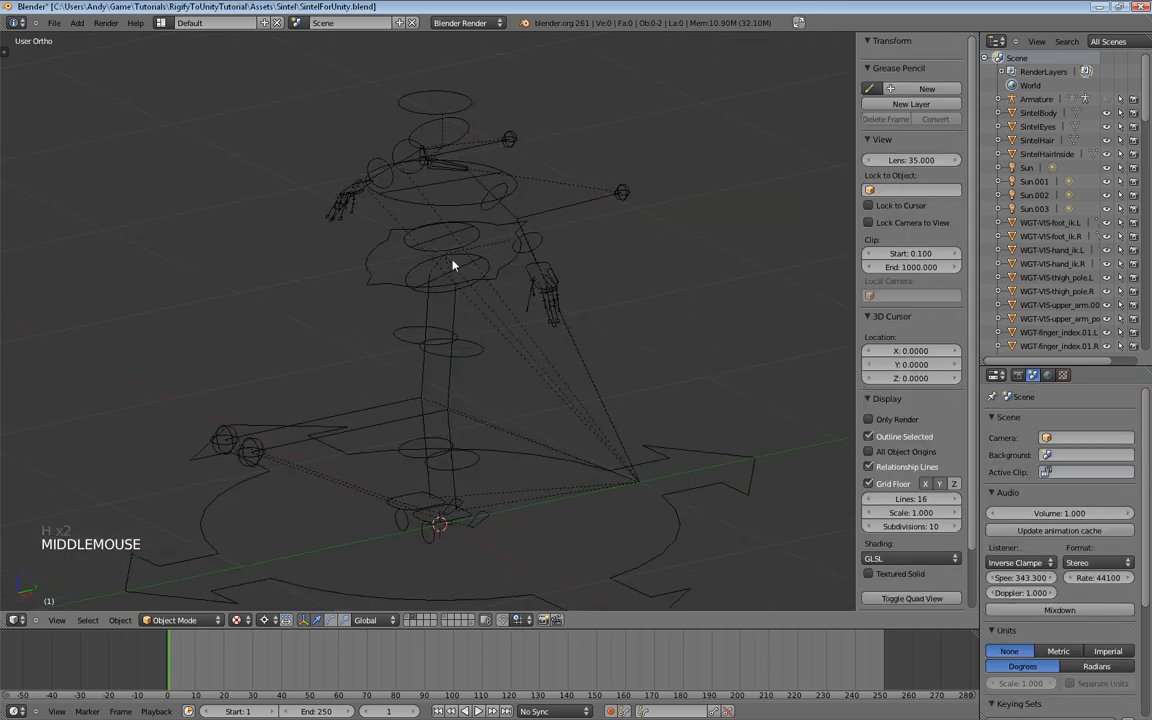
pyautogui.scroll(2, 452, 300)
pyautogui.moveTo(455, 356); pyautogui.dragTo(526, 421, button='middle')
pyautogui.scroll(2, 523, 376)
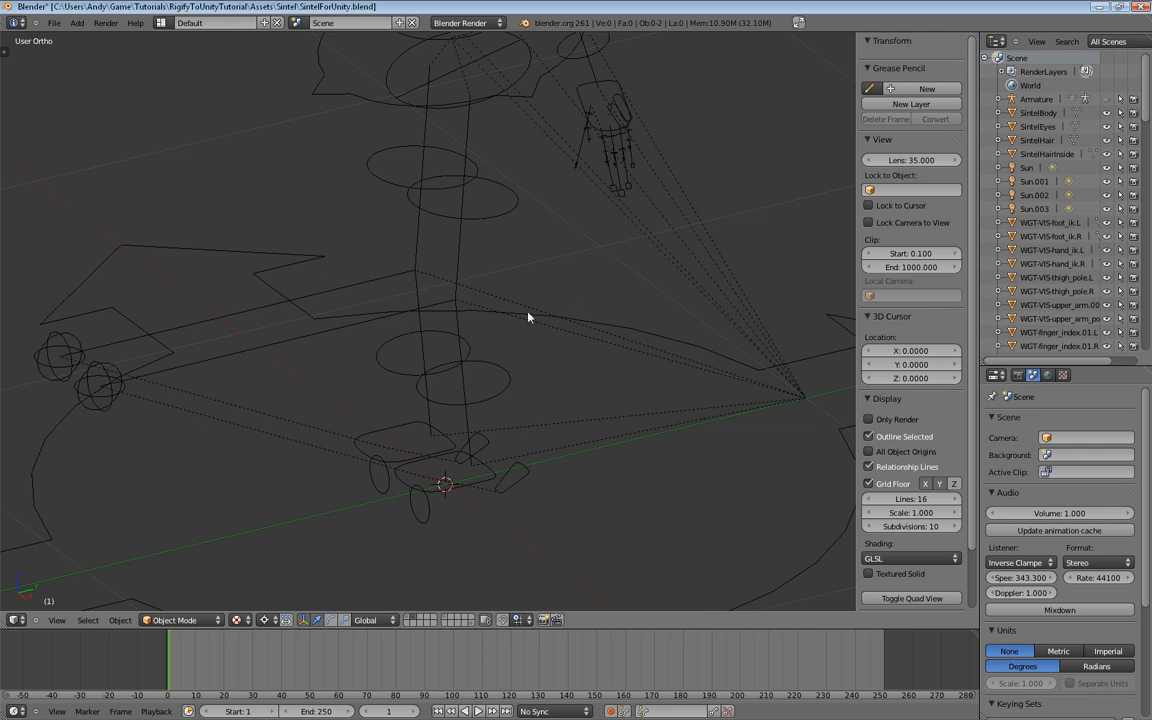
pyautogui.moveTo(528, 317); pyautogui.dragTo(380, 365, button='middle')
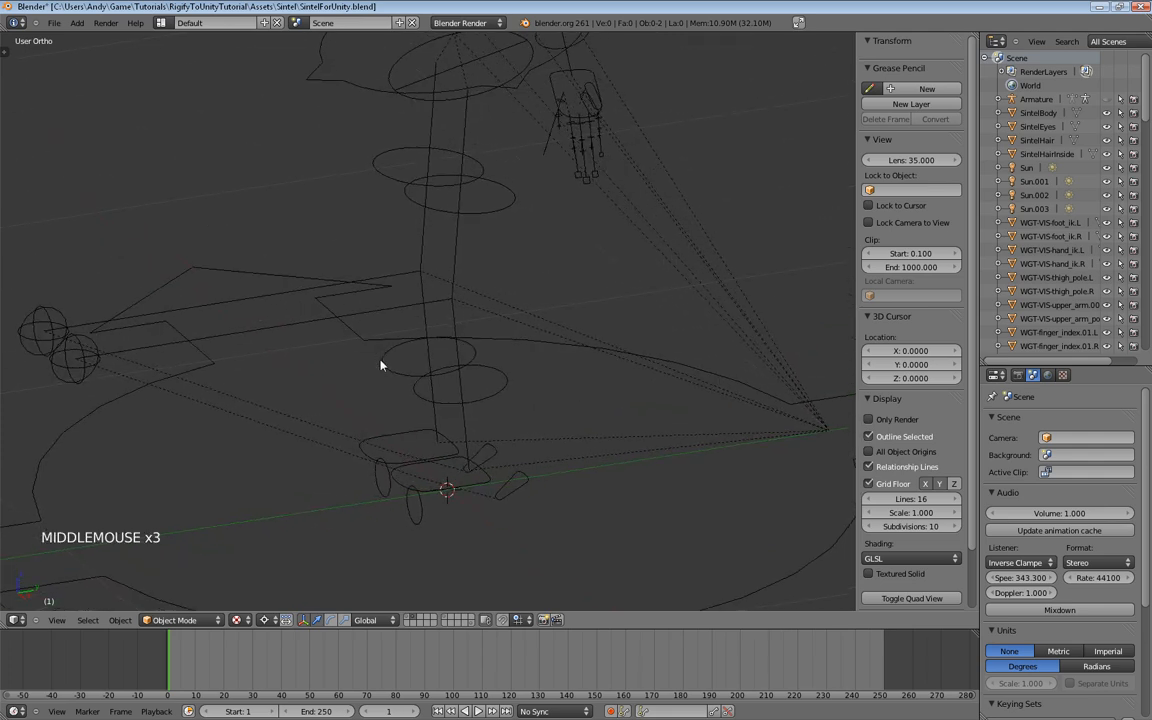
pyautogui.keyDown('shift'); pyautogui.moveTo(442, 404); pyautogui.dragTo(458, 357, button='middle'); pyautogui.keyUp('shift')
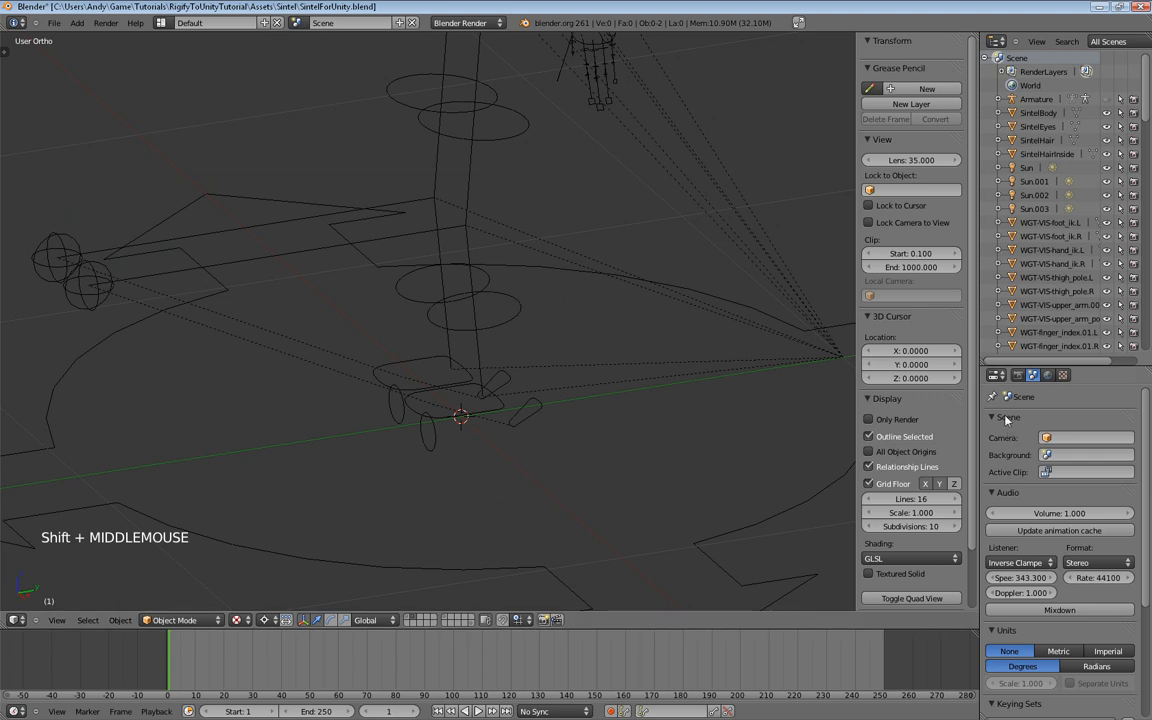
pyautogui.moveTo(972, 406); pyautogui.dragTo(973, 478)
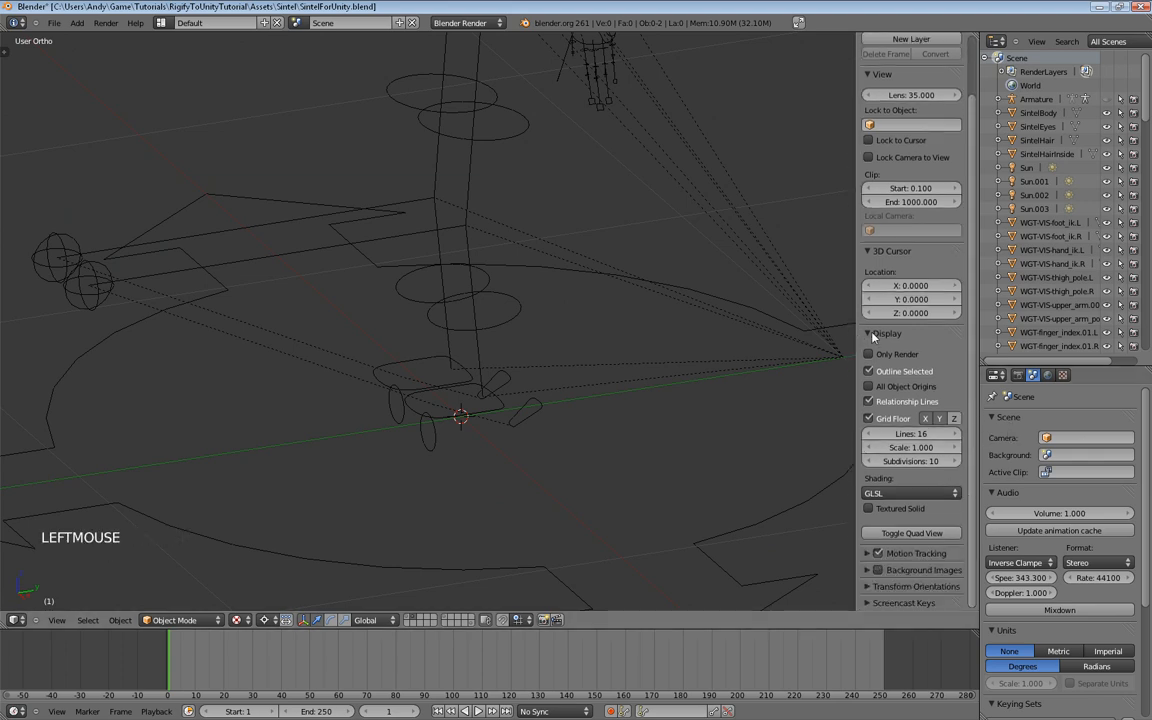
pyautogui.click(872, 336)
# Step: Switch the generated rig to Pose Mode and enlarge the properties editor to expose its armature layers
pyautogui.rightClick(474, 404)
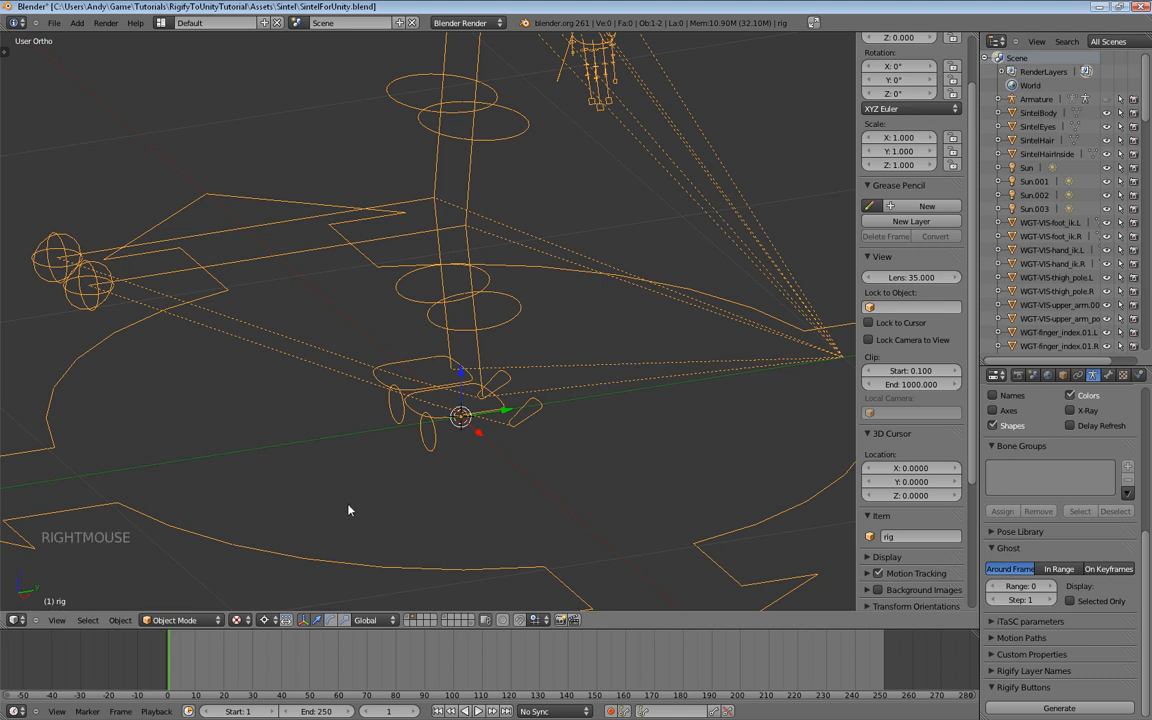
pyautogui.hotkey('ctrl', 'Tab')
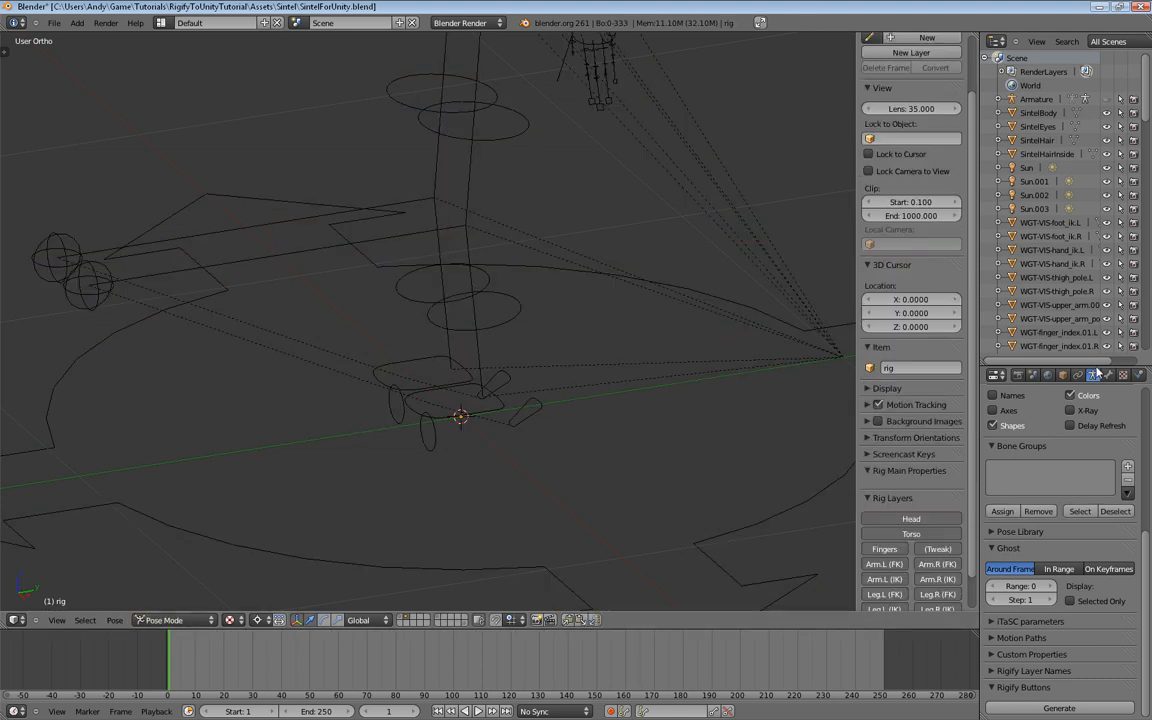
pyautogui.moveTo(1097, 364); pyautogui.dragTo(1070, 184)
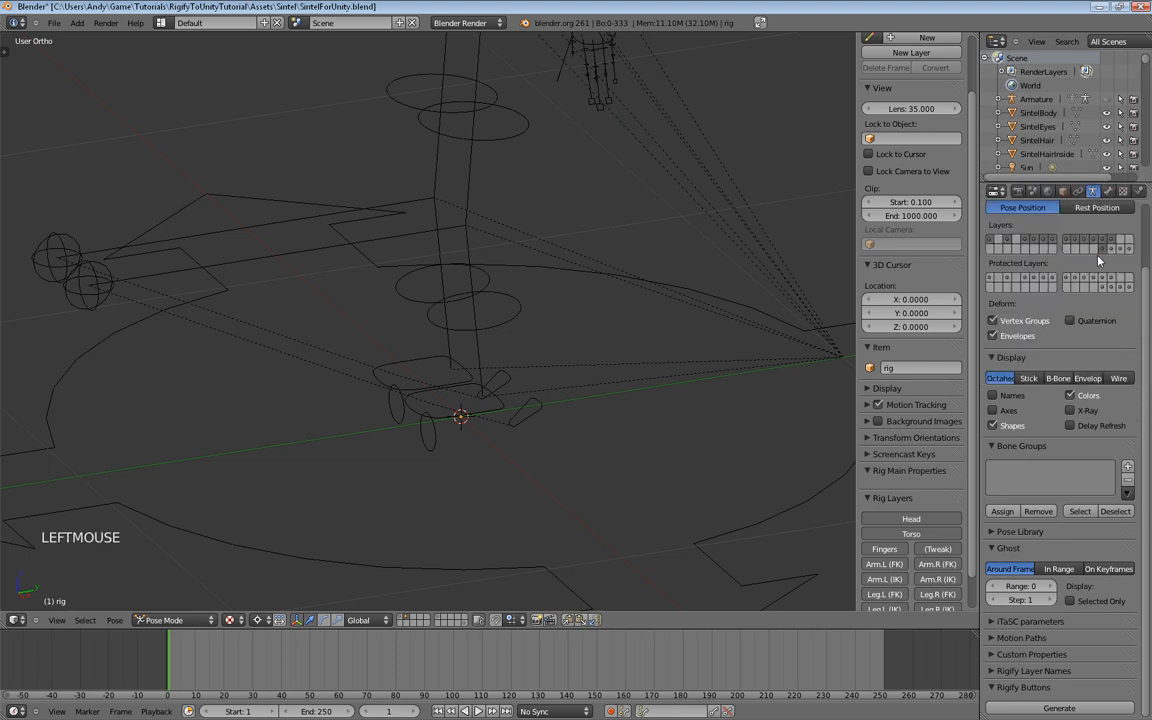
pyautogui.scroll(1, 534, 243)
pyautogui.scroll(-2, 534, 271)
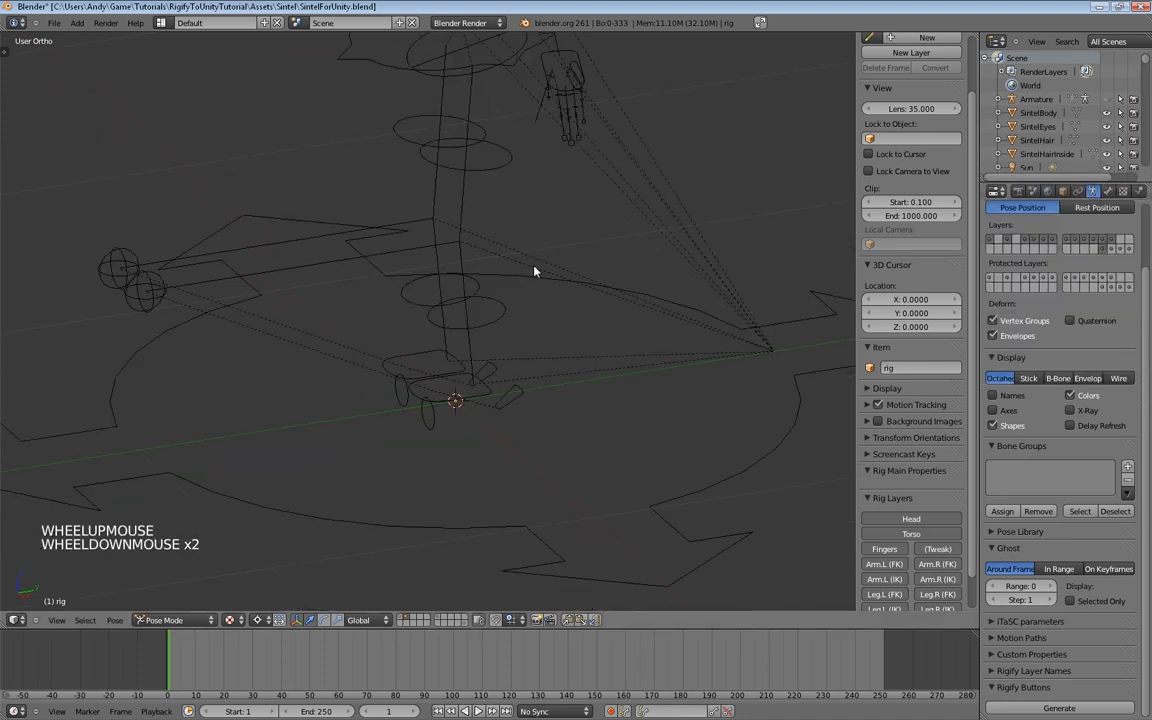
# Step: Select the left foot IK control (foot_ik.L) and try moving it in the right side view
pyautogui.rightClick(416, 393)
pyautogui.rightClick(418, 415)
pyautogui.moveTo(418, 420); pyautogui.dragTo(491, 437, button='middle')
pyautogui.scroll(2, 437, 391)
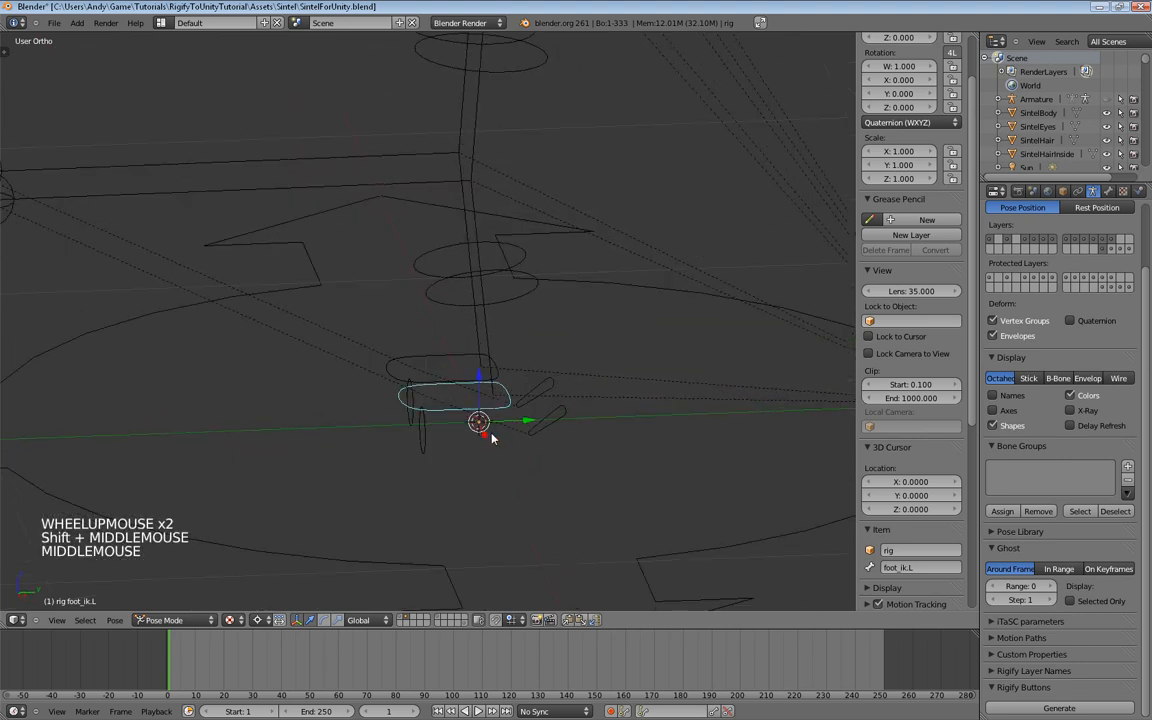
pyautogui.moveTo(625, 558); pyautogui.dragTo(611, 519, button='middle')
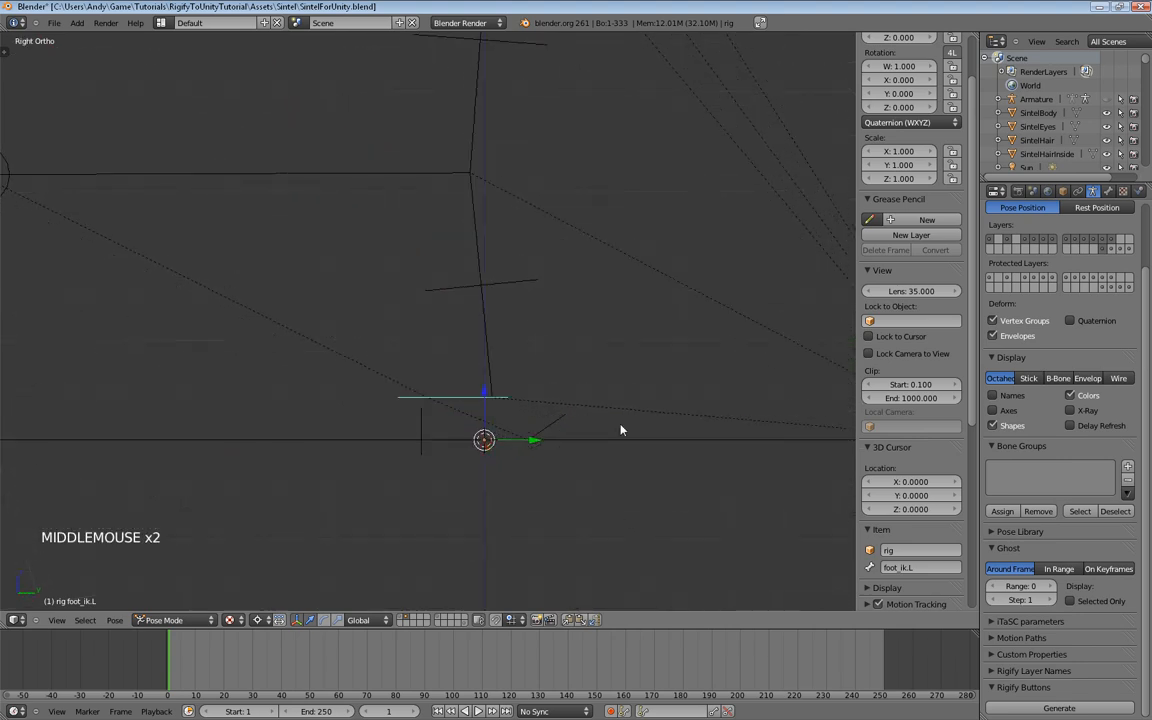
pyautogui.press('g')
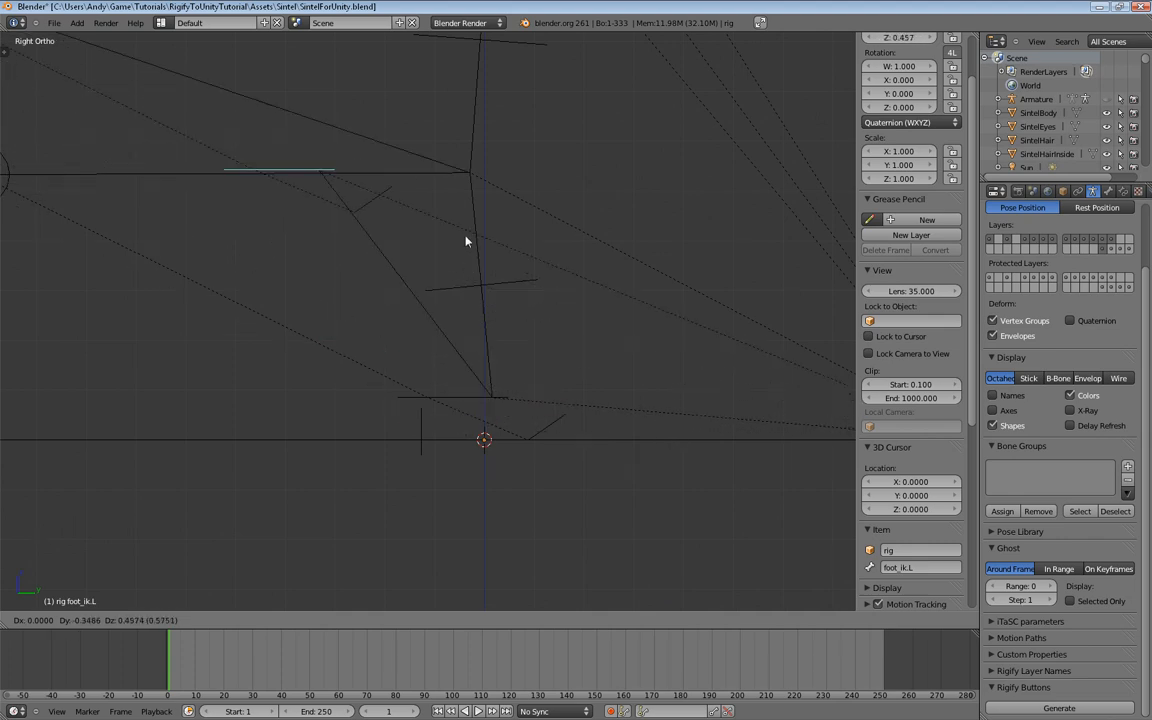
pyautogui.press('Escape')
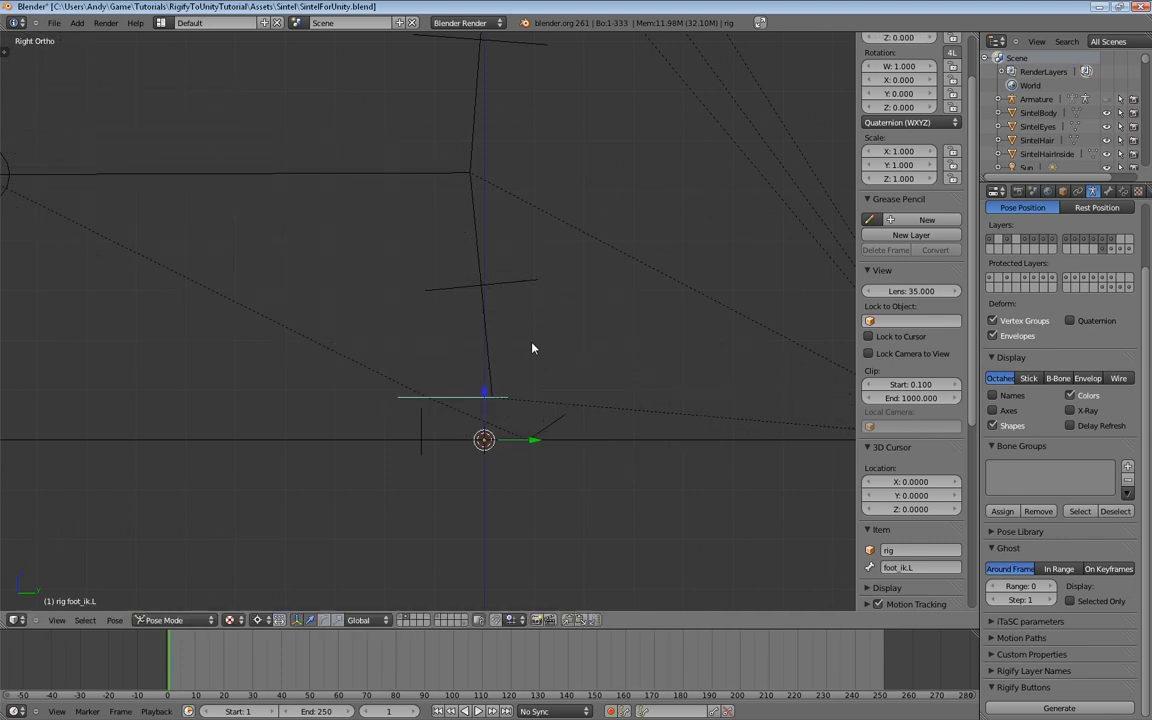
# Step: Set the FK / IK value of the left foot IK control to 1.000 in the rig's main properties
pyautogui.scroll(-18, 872, 405)
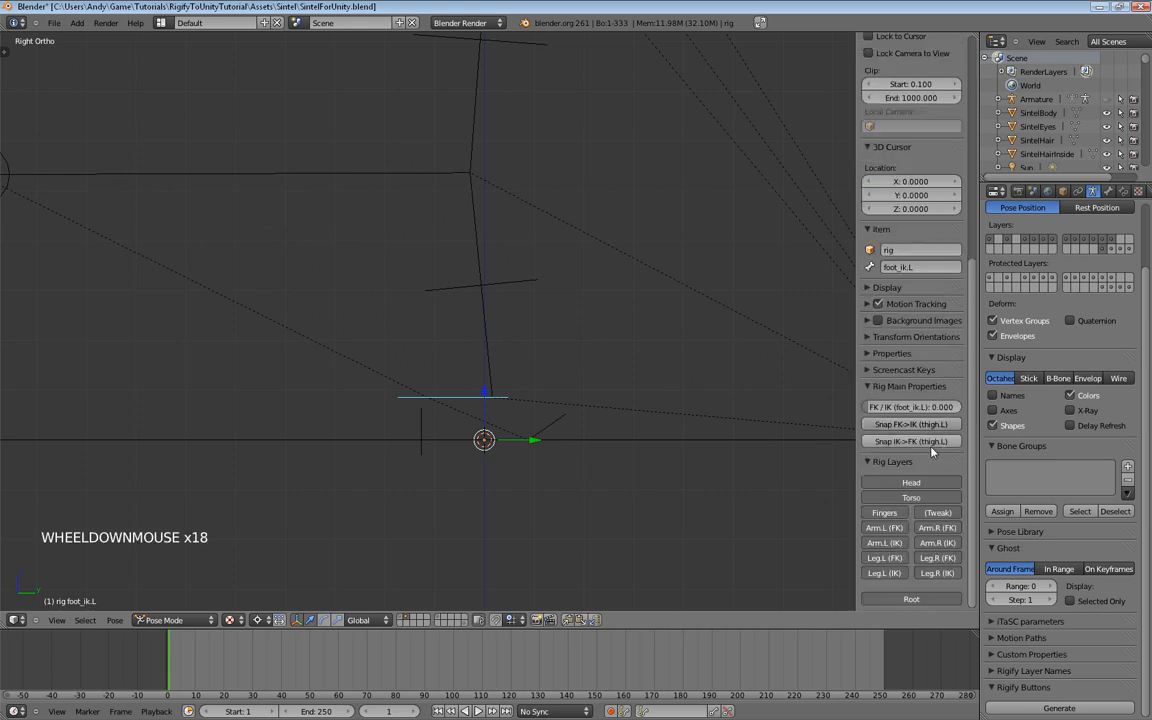
pyautogui.click(915, 407)
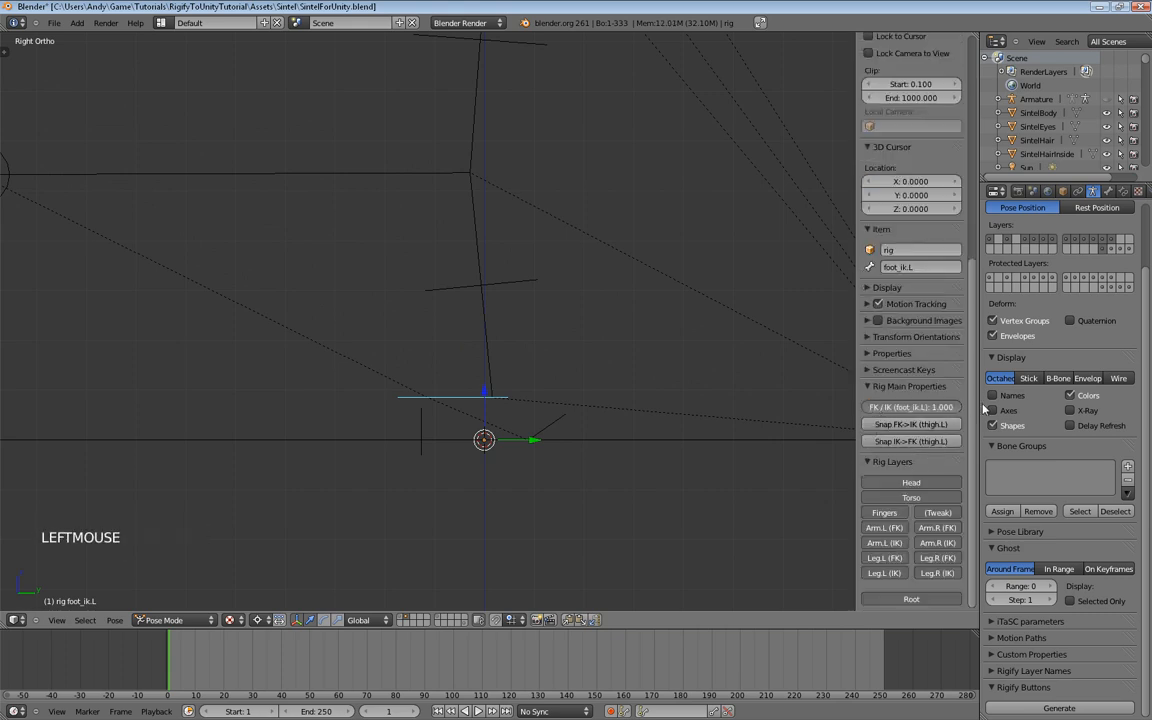
pyautogui.click(920, 408)
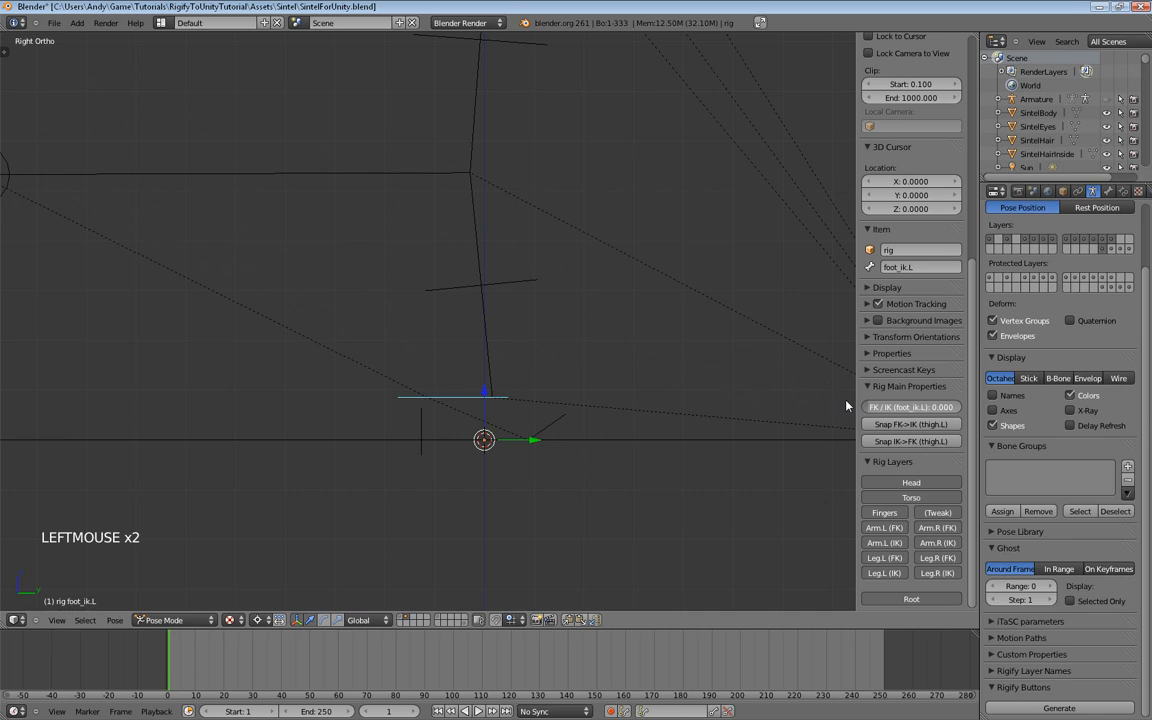
pyautogui.moveTo(975, 408)
pyautogui.mouseDown()
pyautogui.moveTo(823, 412)
pyautogui.moveTo(970, 409)
pyautogui.mouseUp()
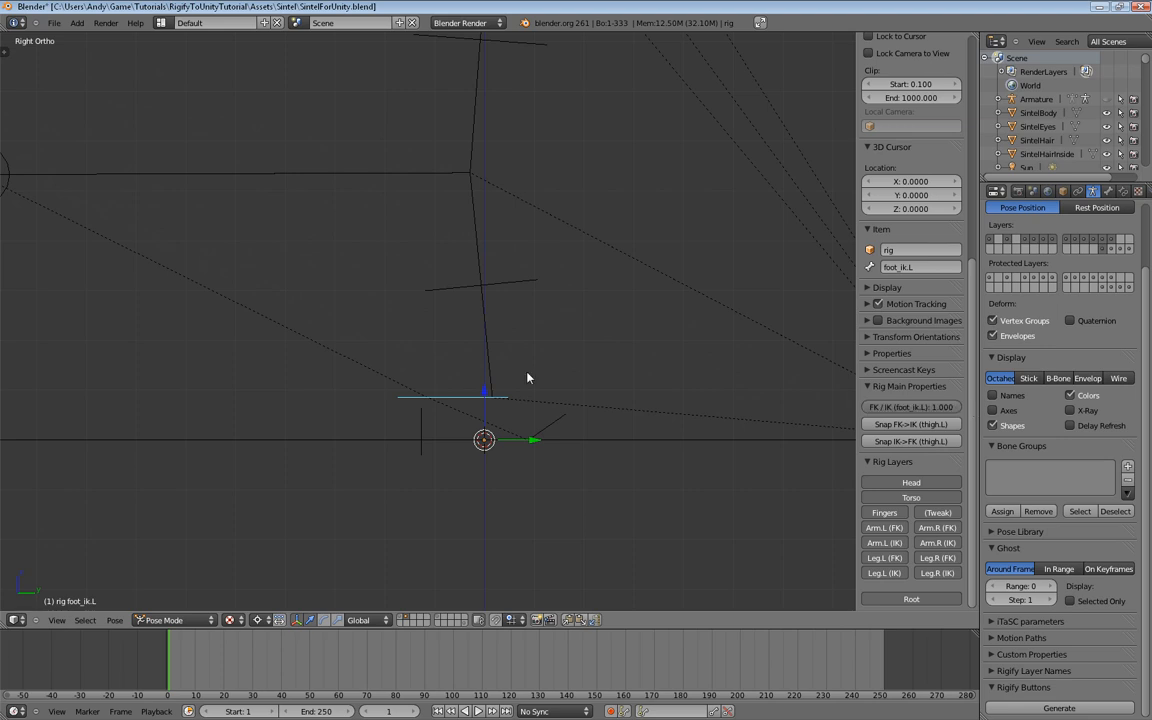
# Step: Show the rig's deform bone layer alongside the controls and try moving the left foot IK control
pyautogui.keyDown('shift'); pyautogui.click(1110, 250); pyautogui.keyUp('shift')
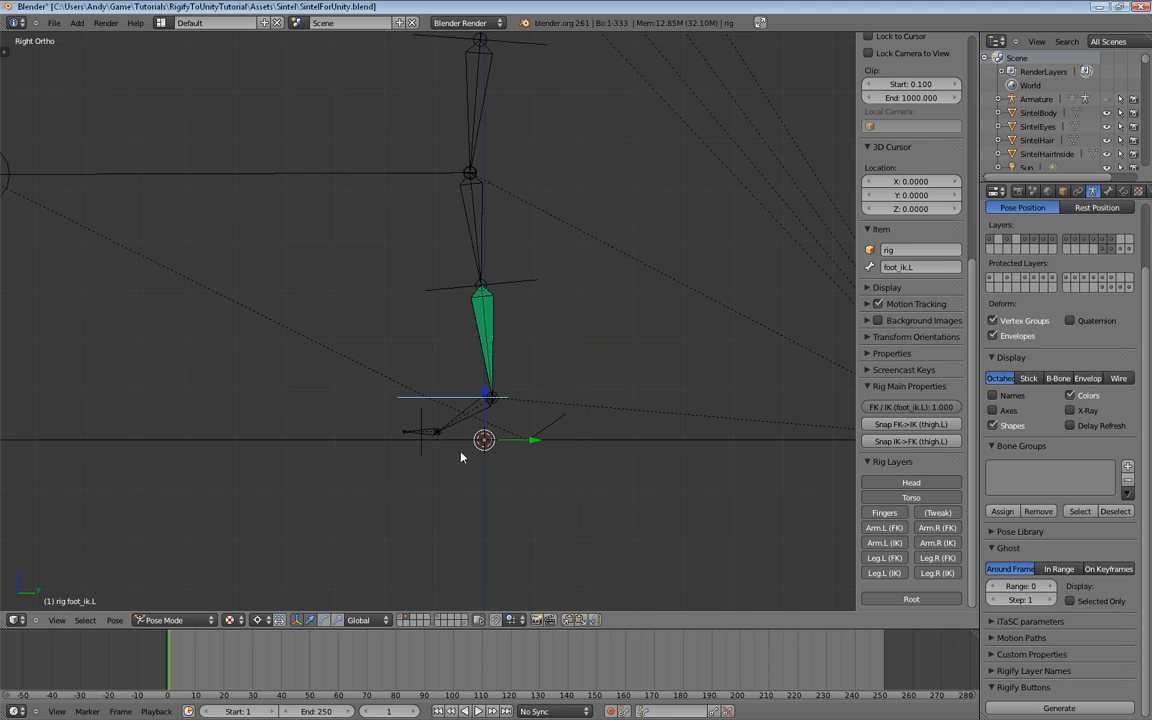
pyautogui.press('g')
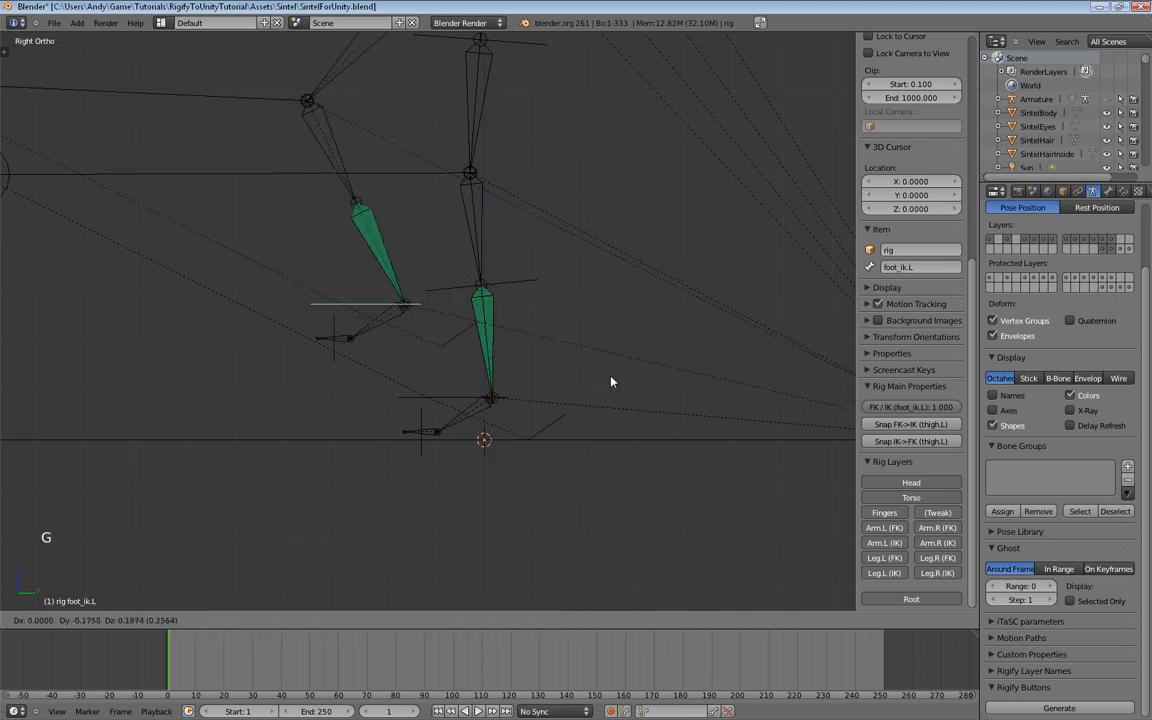
pyautogui.rightClick(678, 410)
# Step: Try scaling the left thumb control (thumb.L) to bend the thumb
pyautogui.moveTo(493, 332); pyautogui.dragTo(523, 291, button='middle')
pyautogui.scroll(-3, 515, 260)
pyautogui.keyDown('shift'); pyautogui.moveTo(504, 224); pyautogui.dragTo(445, 334, button='middle'); pyautogui.keyUp('shift')
pyautogui.scroll(6, 453, 301)
pyautogui.scroll(3, 389, 330)
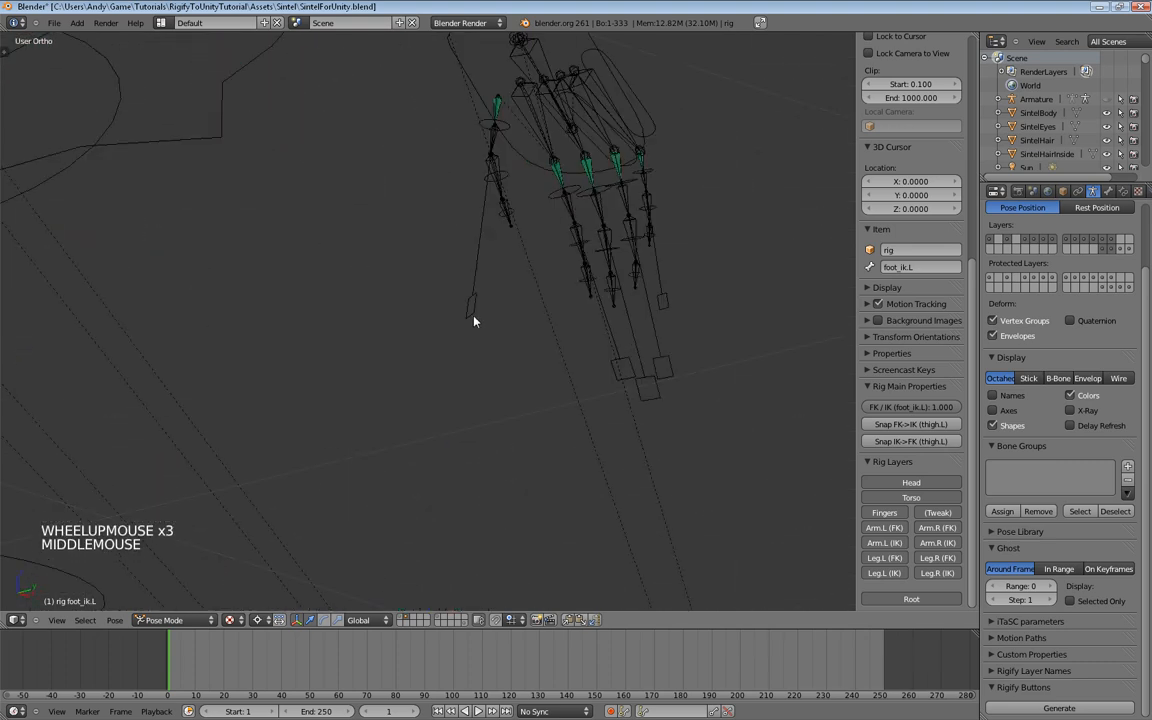
pyautogui.rightClick(477, 332)
pyautogui.press('s')
pyautogui.press('s')
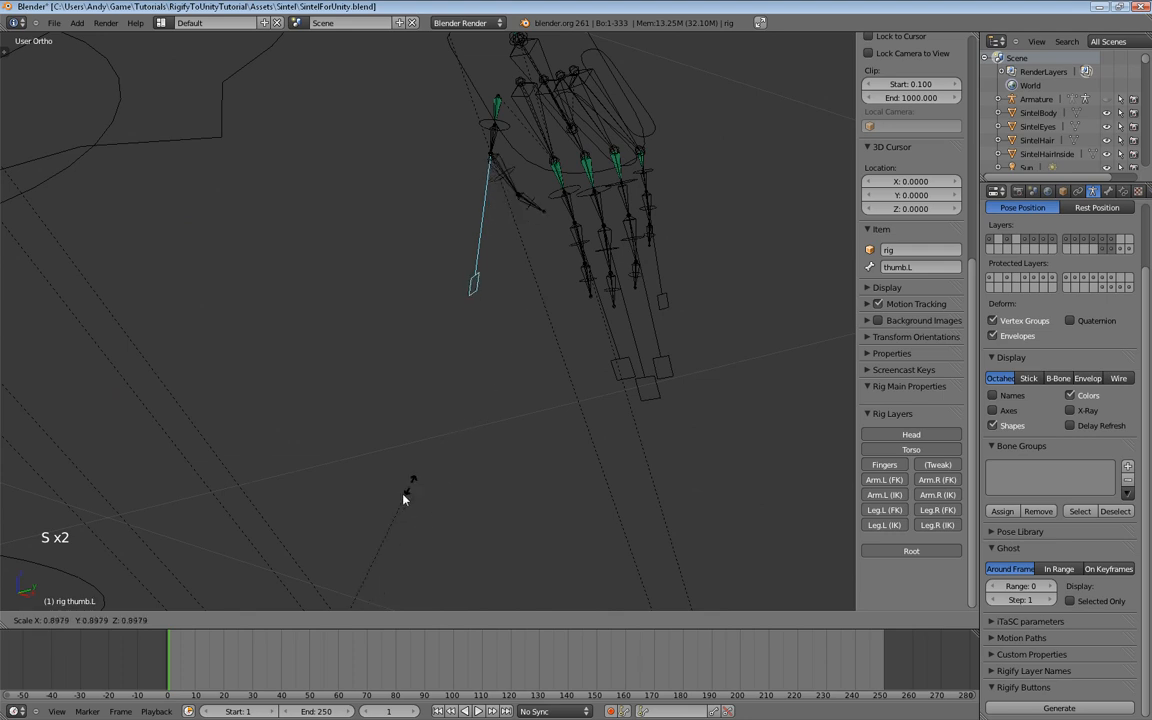
pyautogui.rightClick(301, 543)
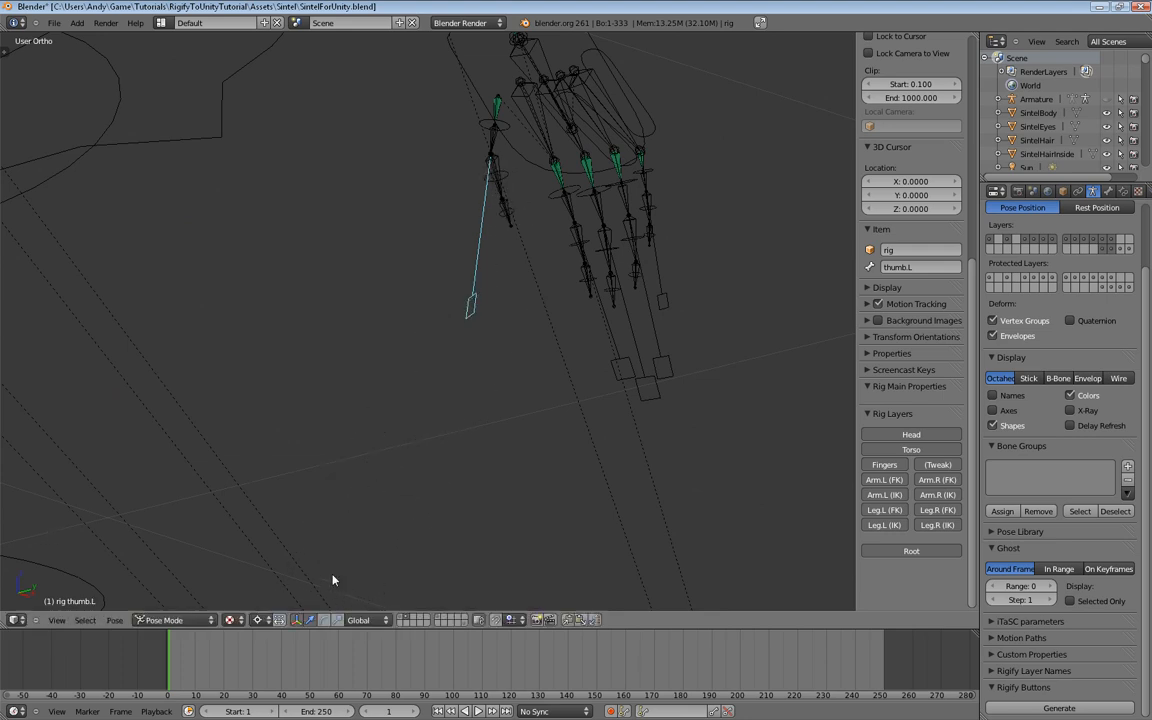
# Step: Set the pivot point to Active Element and try scaling the left thumb control again
pyautogui.click(259, 620)
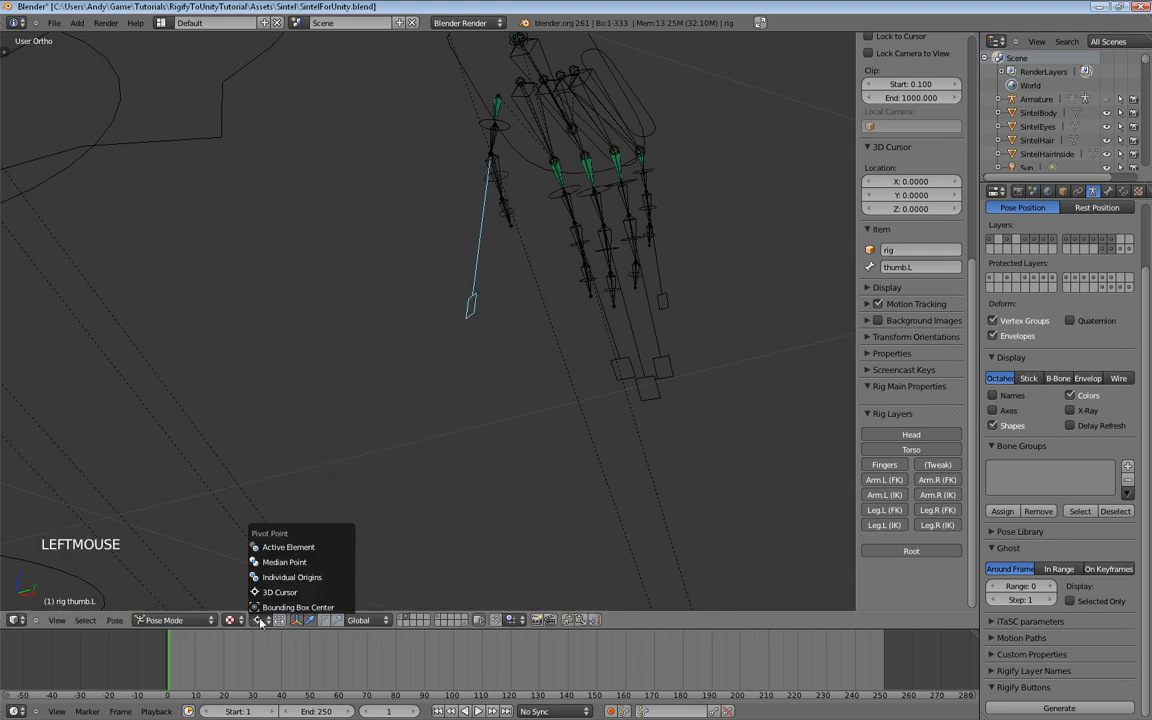
pyautogui.click(297, 548)
pyautogui.press('s')
pyautogui.press('s')
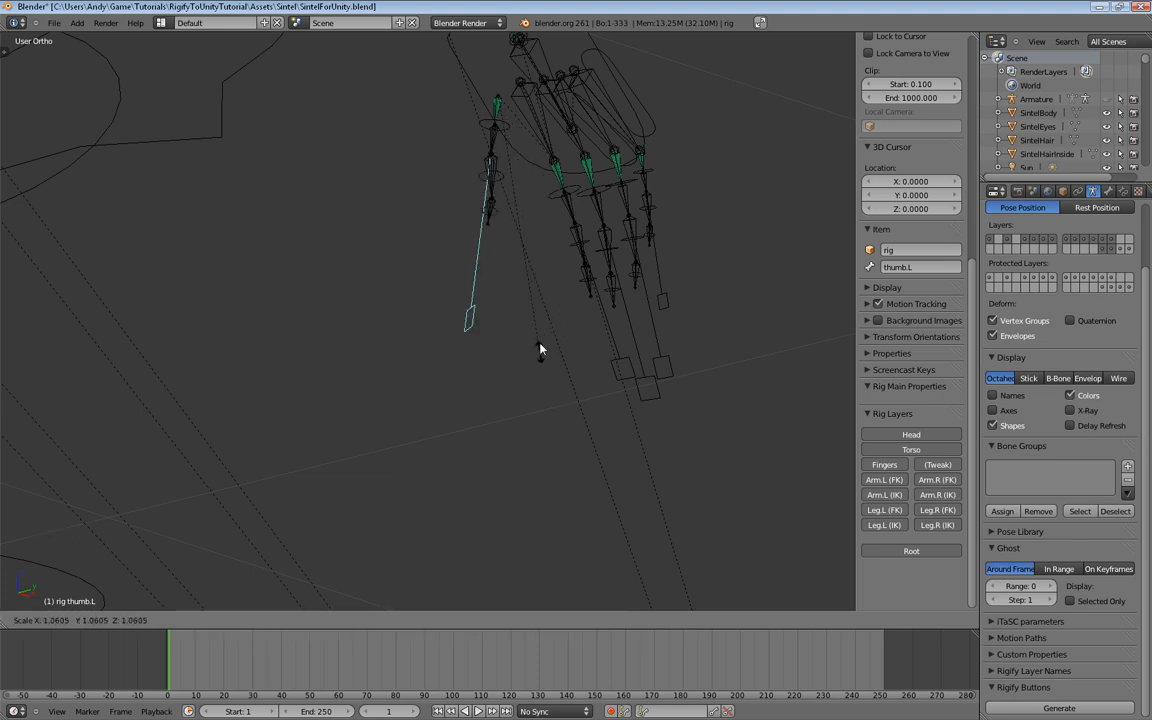
pyautogui.click(542, 311)
# Step: Scale down the left index finger control (finger_index.L) to curl the finger
pyautogui.rightClick(619, 379)
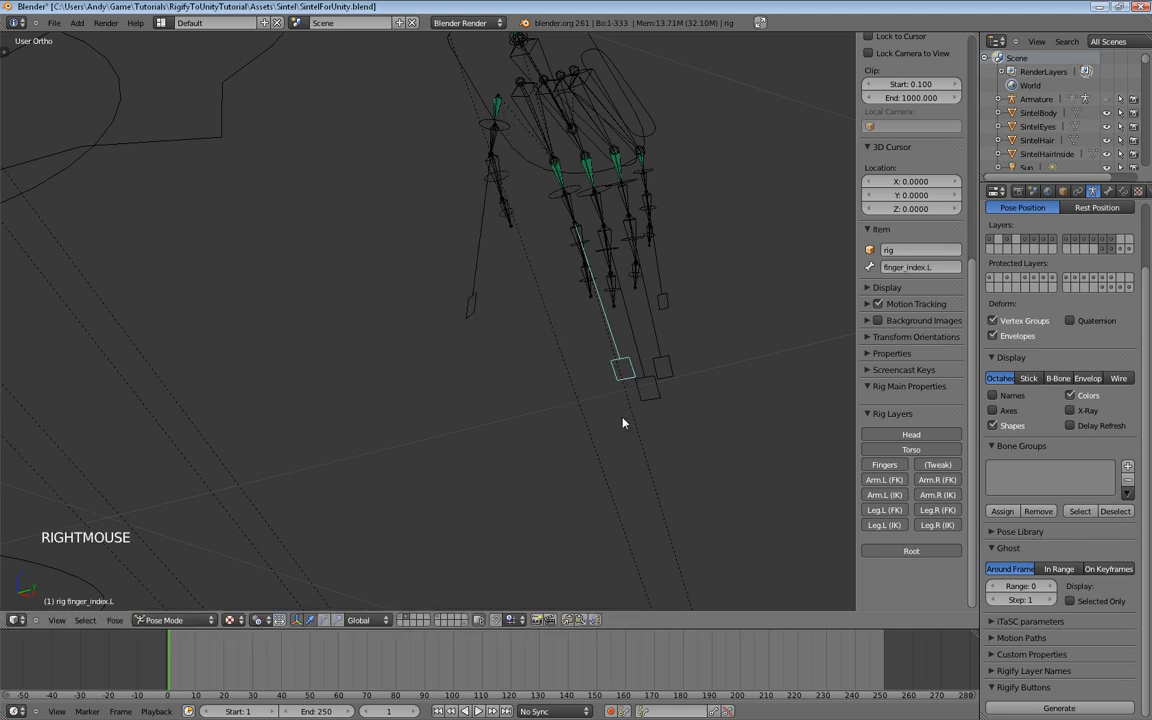
pyautogui.press('s')
pyautogui.press('s')
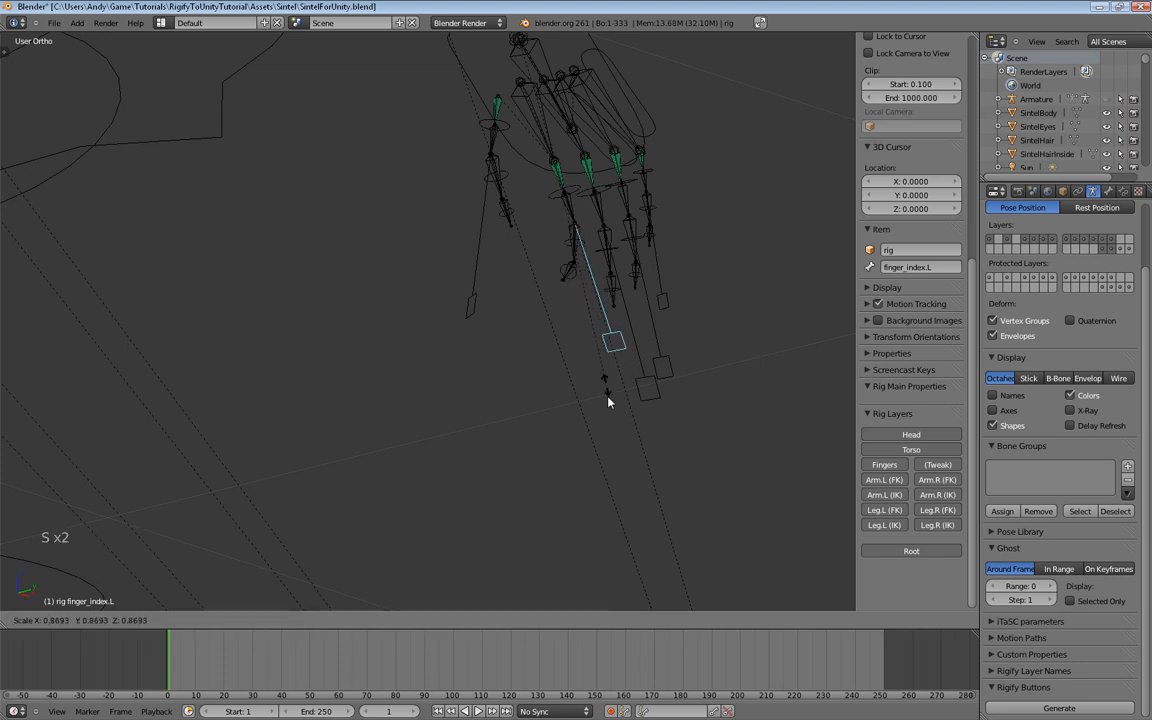
pyautogui.click(600, 410)
# Step: Select the left hand IK control (hand_ik.L) and try moving it away from the arm
pyautogui.moveTo(470, 400); pyautogui.dragTo(478, 265, button='middle')
pyautogui.scroll(-5, 446, 367)
pyautogui.rightClick(473, 265)
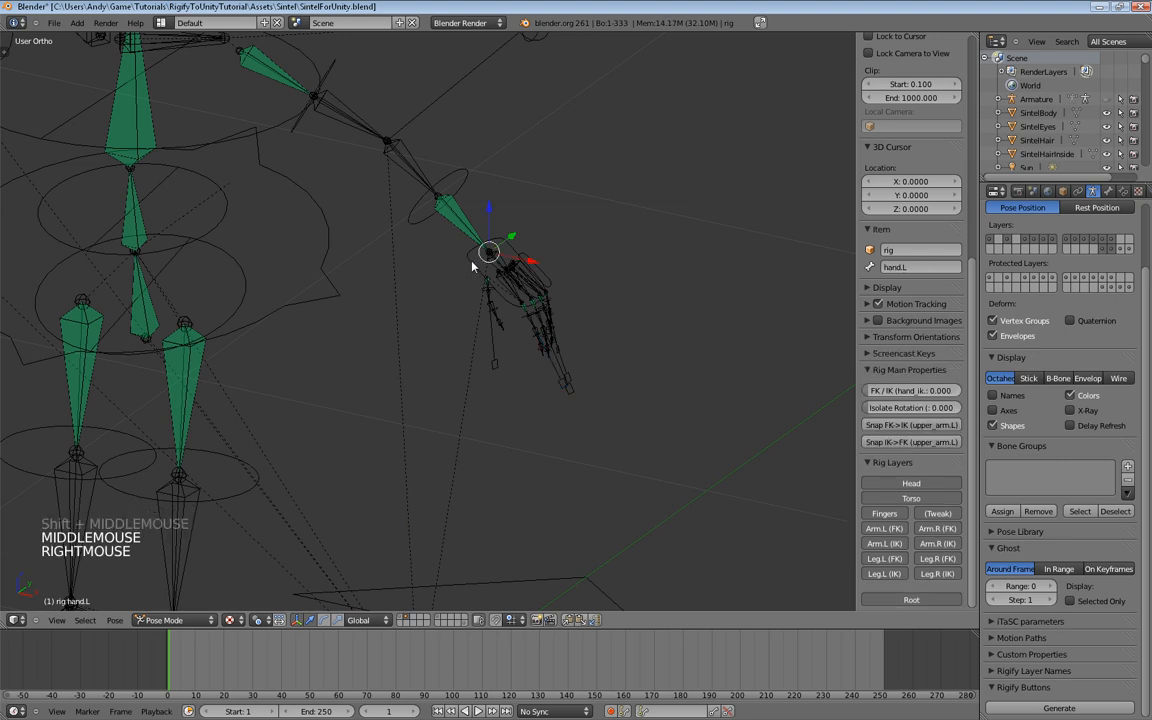
pyautogui.rightClick(474, 262)
pyautogui.moveTo(432, 383); pyautogui.dragTo(501, 440, button='middle')
pyautogui.press('g')
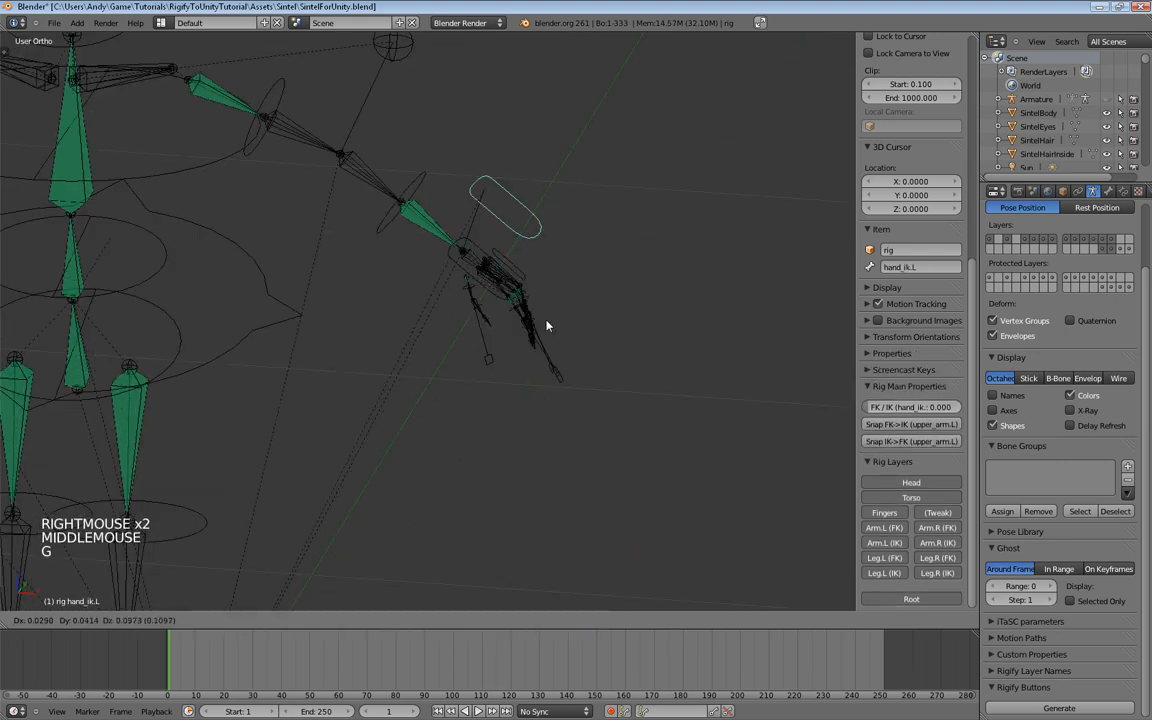
pyautogui.rightClick(530, 330)
# Step: Set the left hand's FK / IK value to 1.000 and move the hand IK control in toward the body
pyautogui.moveTo(876, 408); pyautogui.dragTo(960, 408)
pyautogui.press('g')
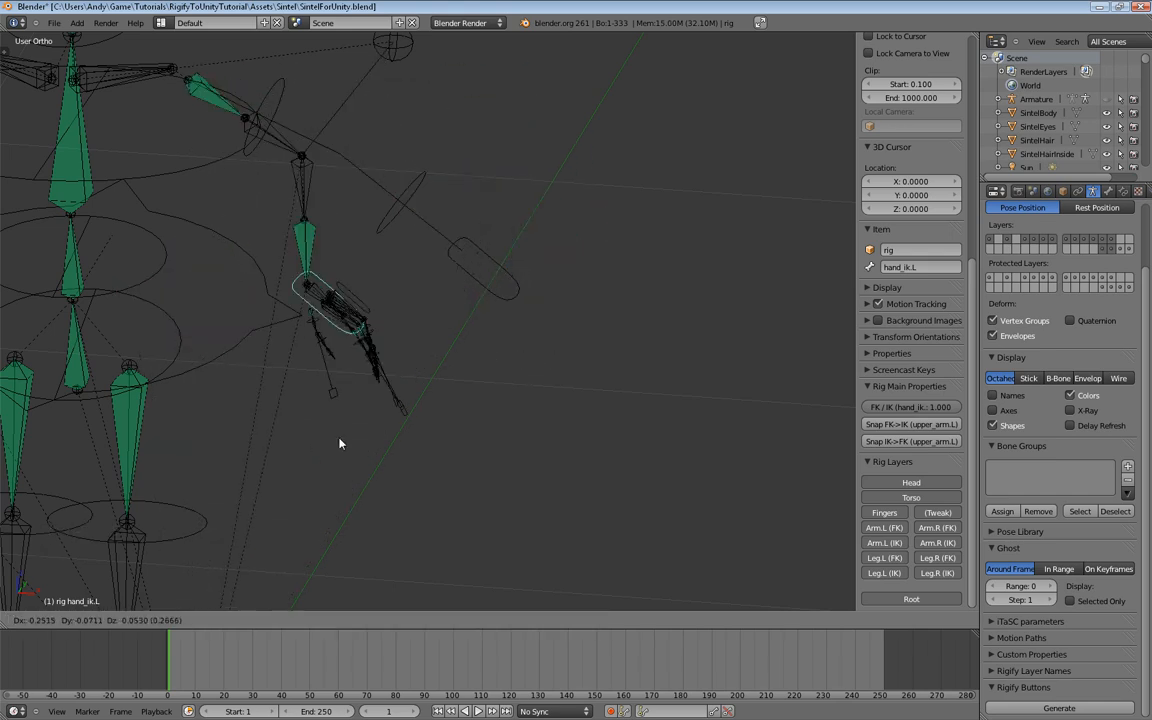
pyautogui.click(364, 435)
pyautogui.press('r')
pyautogui.rightClick(468, 399)
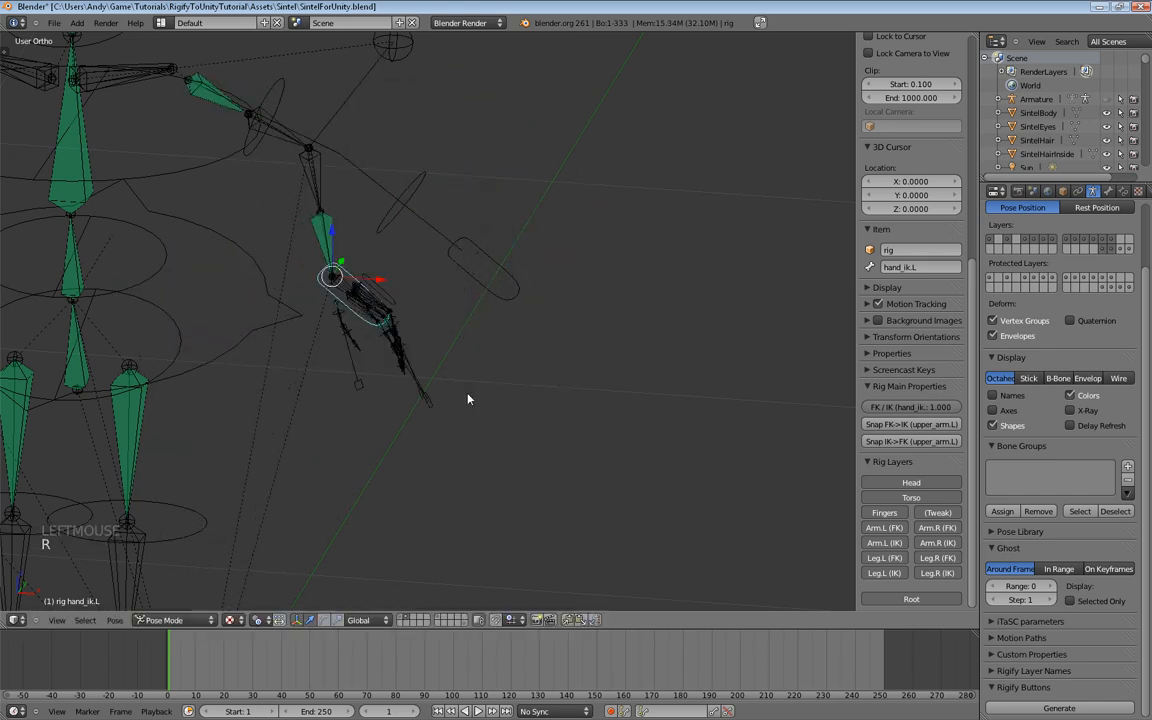
pyautogui.scroll(-10, 468, 399)
pyautogui.keyDown('shift'); pyautogui.moveTo(468, 391); pyautogui.dragTo(508, 412, button='middle'); pyautogui.keyUp('shift')
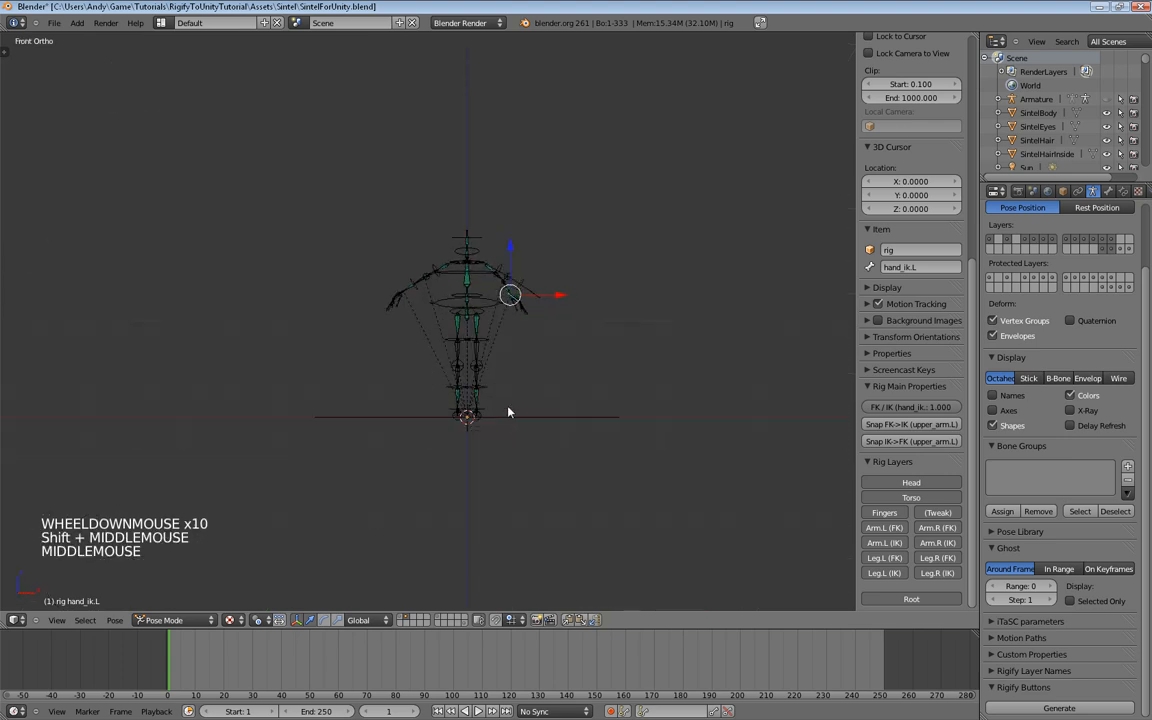
pyautogui.scroll(6, 508, 412)
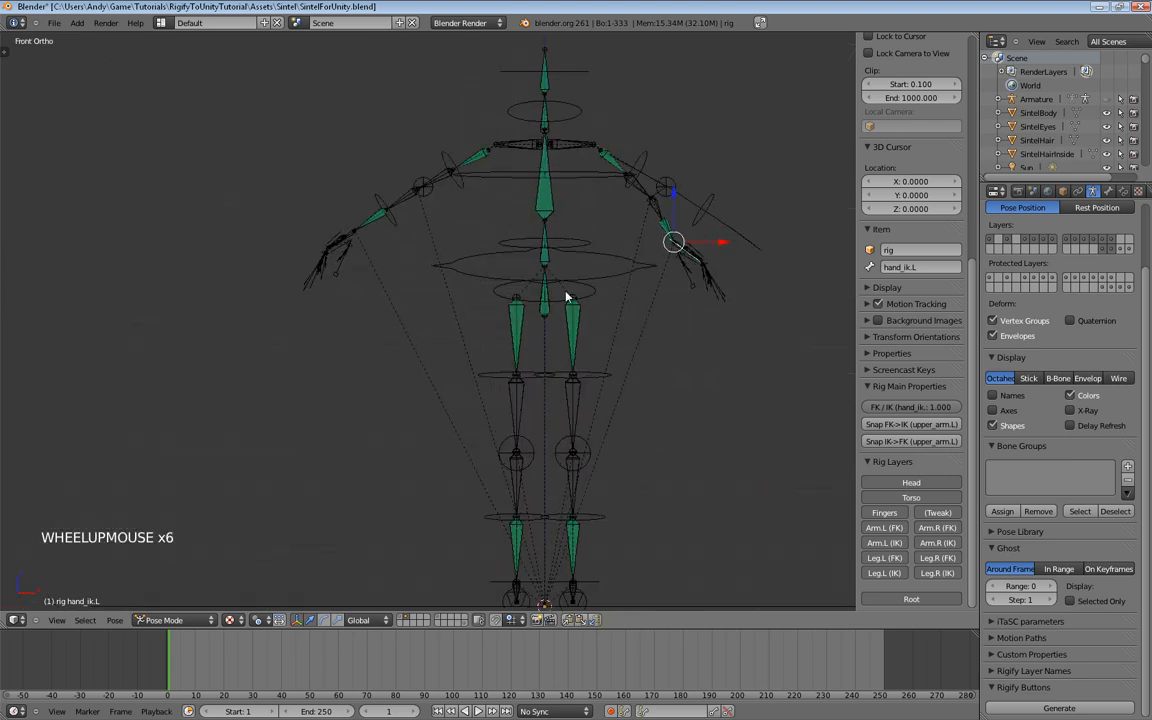
# Step: Switch to Object Mode and delete the generated control rig
pyautogui.hotkey('ctrl', 'Tab')
pyautogui.keyDown('shift'); pyautogui.moveTo(544, 330); pyautogui.dragTo(470, 240, button='middle'); pyautogui.keyUp('shift')
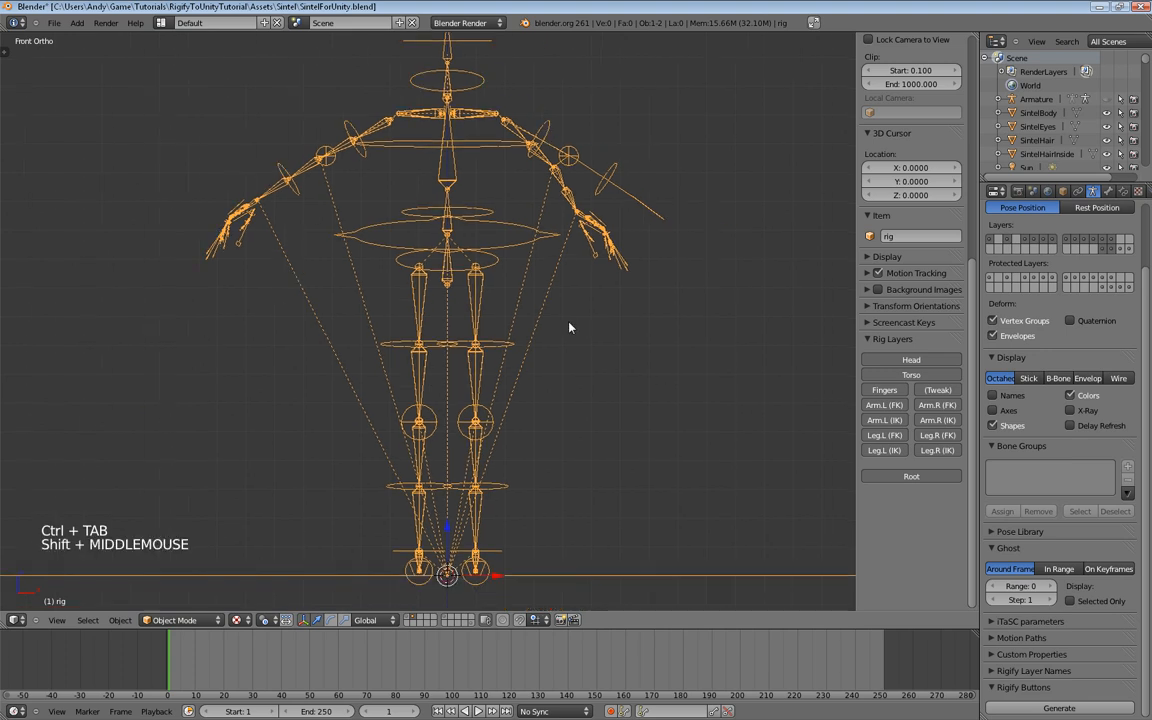
pyautogui.scroll(-2, 560, 316)
pyautogui.keyDown('shift'); pyautogui.moveTo(560, 334); pyautogui.dragTo(535, 398, button='middle'); pyautogui.keyUp('shift')
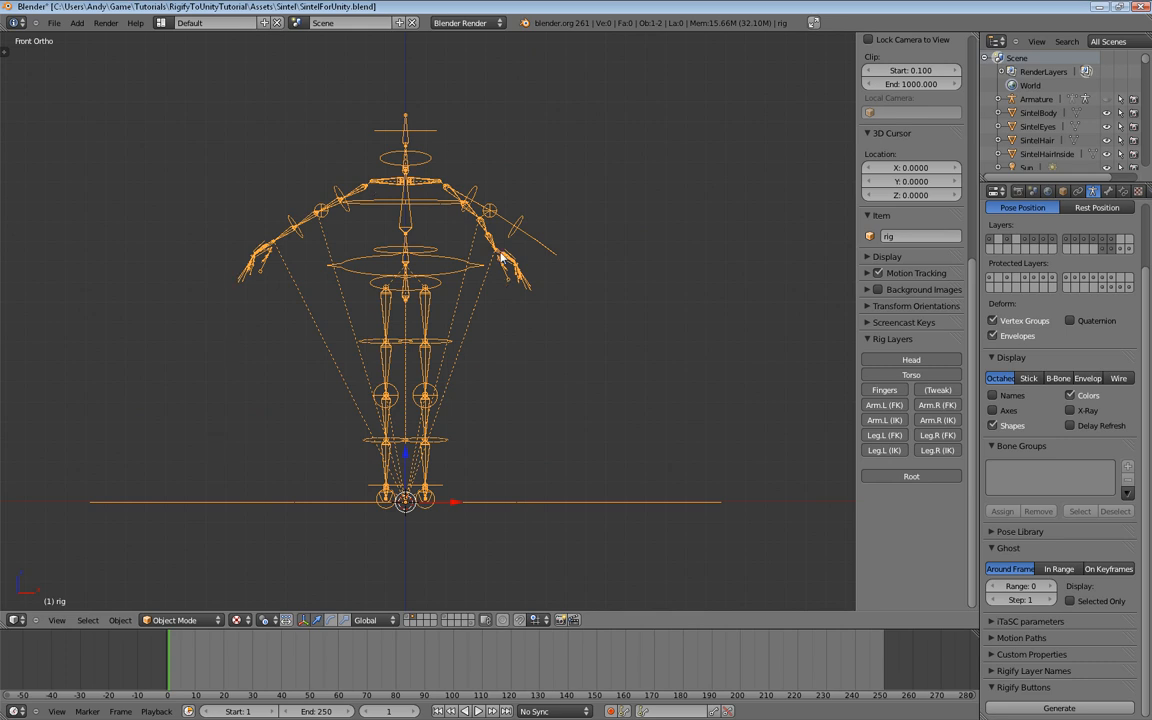
pyautogui.press('x')
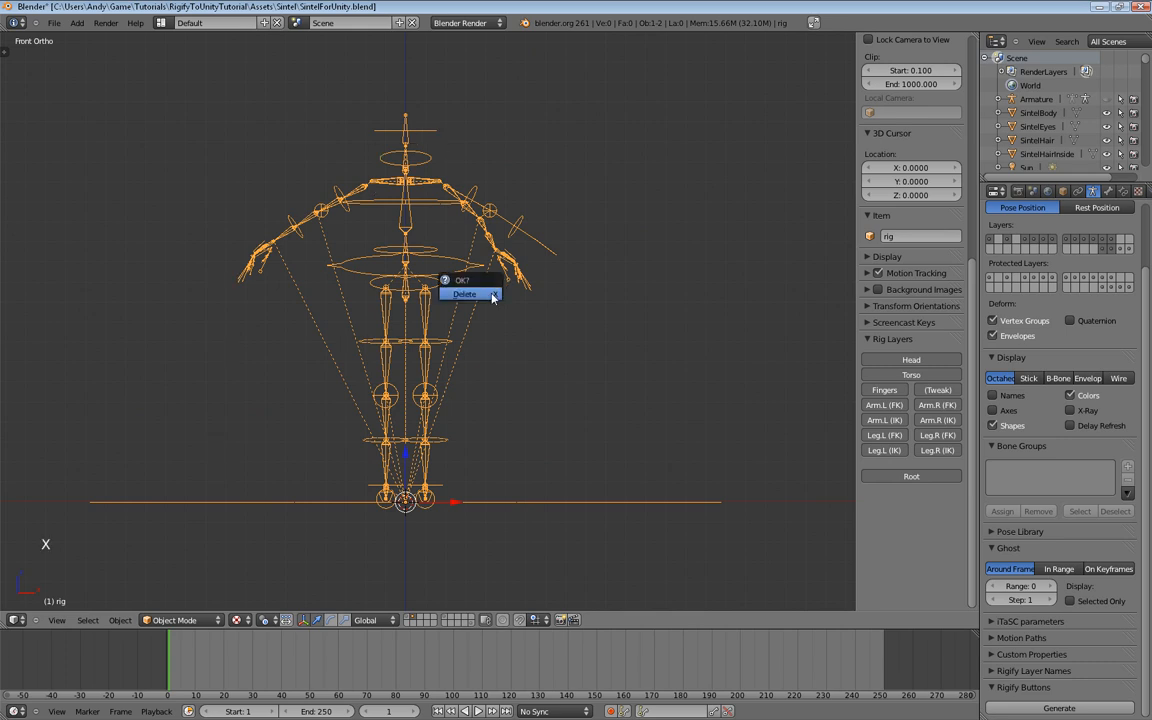
pyautogui.click(466, 294)
pyautogui.scroll(-1, 476, 345)
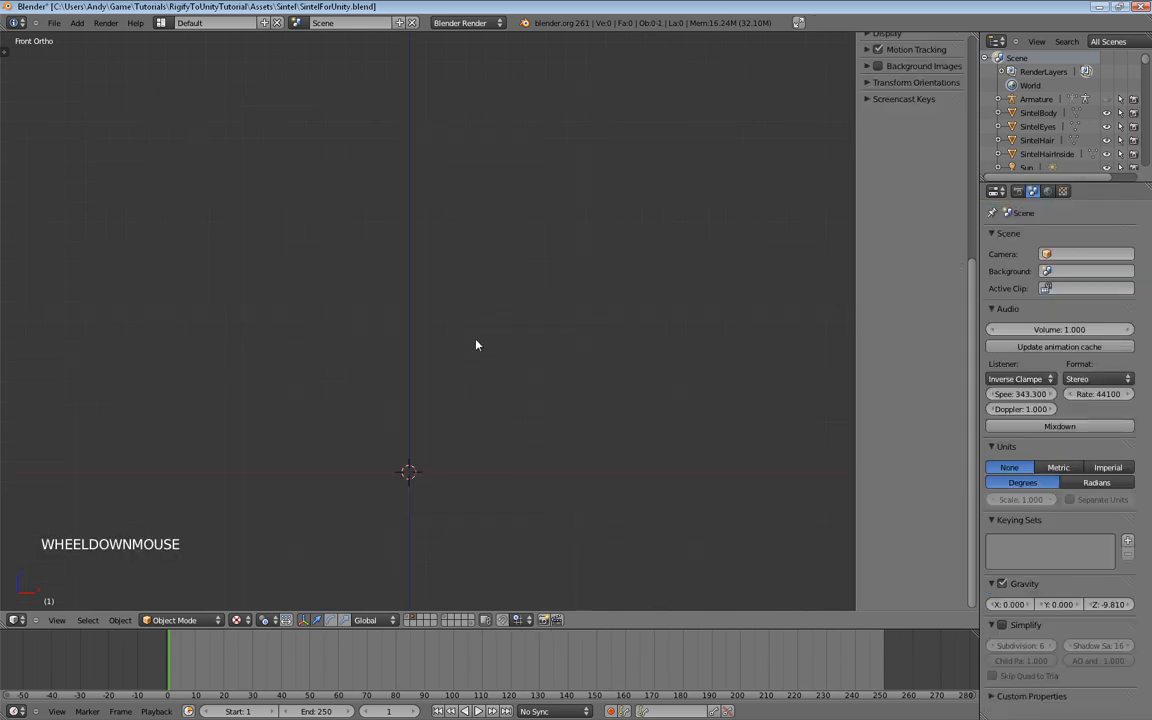
# Step: Add a new single-bone armature at the 3D cursor and enter Edit Mode on it
pyautogui.click(1037, 99)
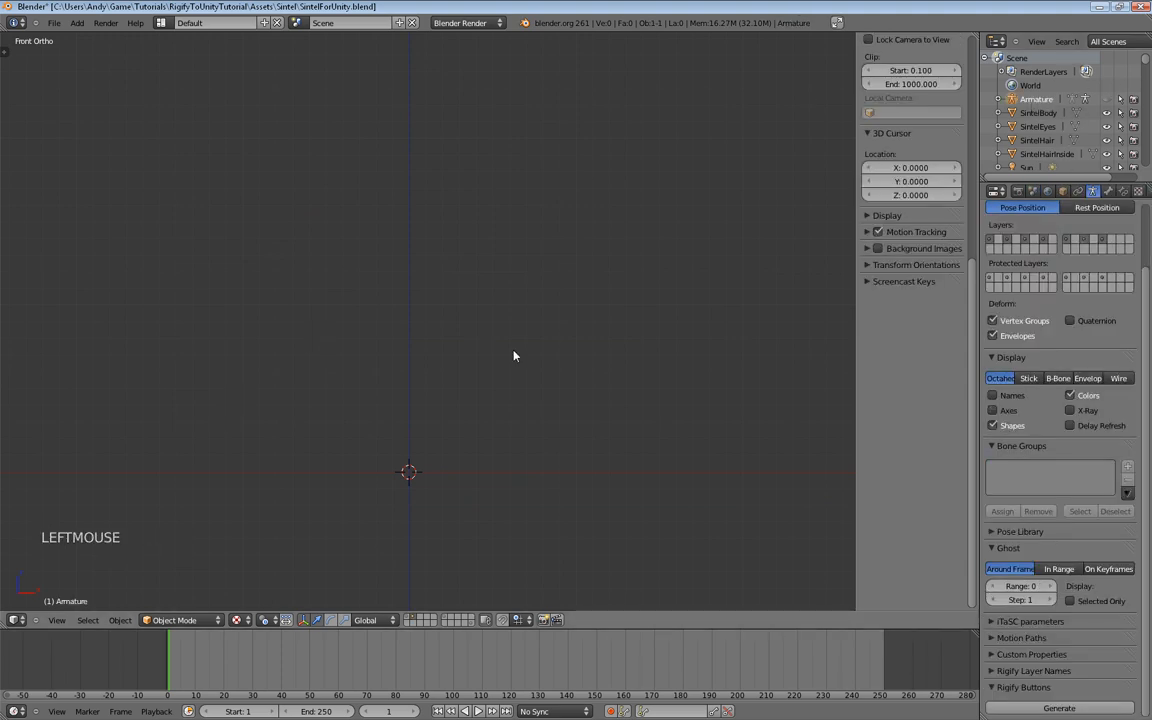
pyautogui.press('x')
pyautogui.keyDown('shift'); pyautogui.moveTo(463, 422); pyautogui.dragTo(452, 391, button='middle'); pyautogui.keyUp('shift')
pyautogui.hotkey('shift', 'a')
pyautogui.moveTo(453, 390)
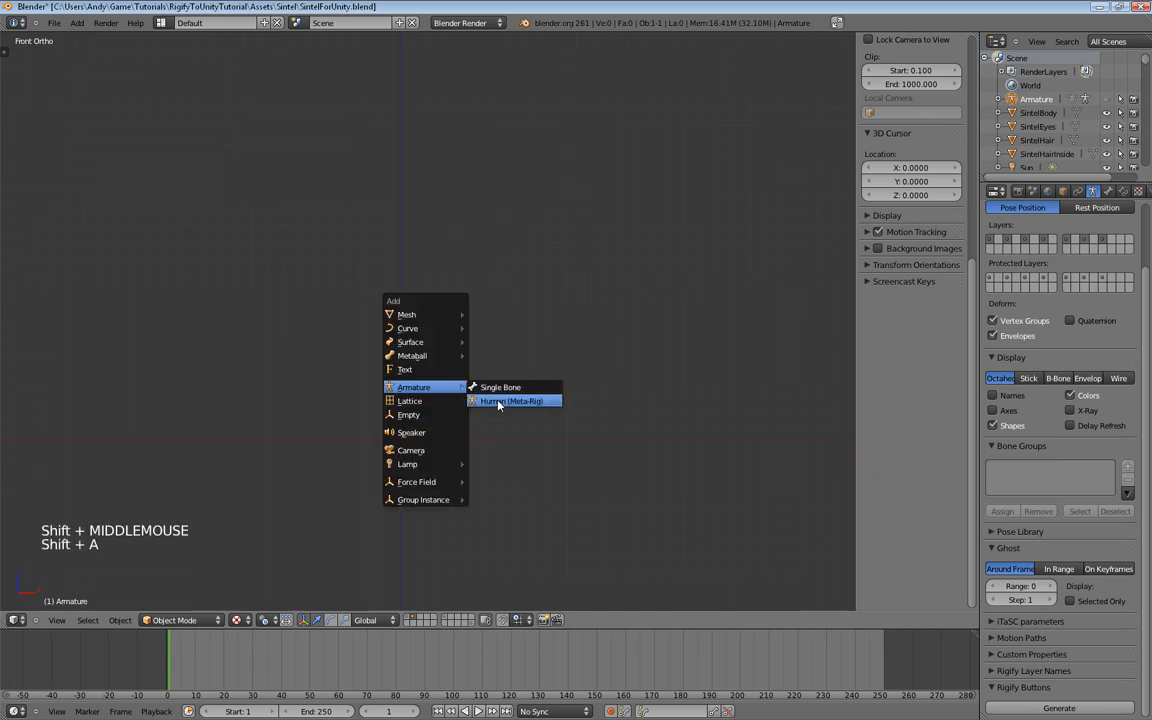
pyautogui.click(500, 387)
pyautogui.scroll(-2, 443, 338)
pyautogui.press('Tab')
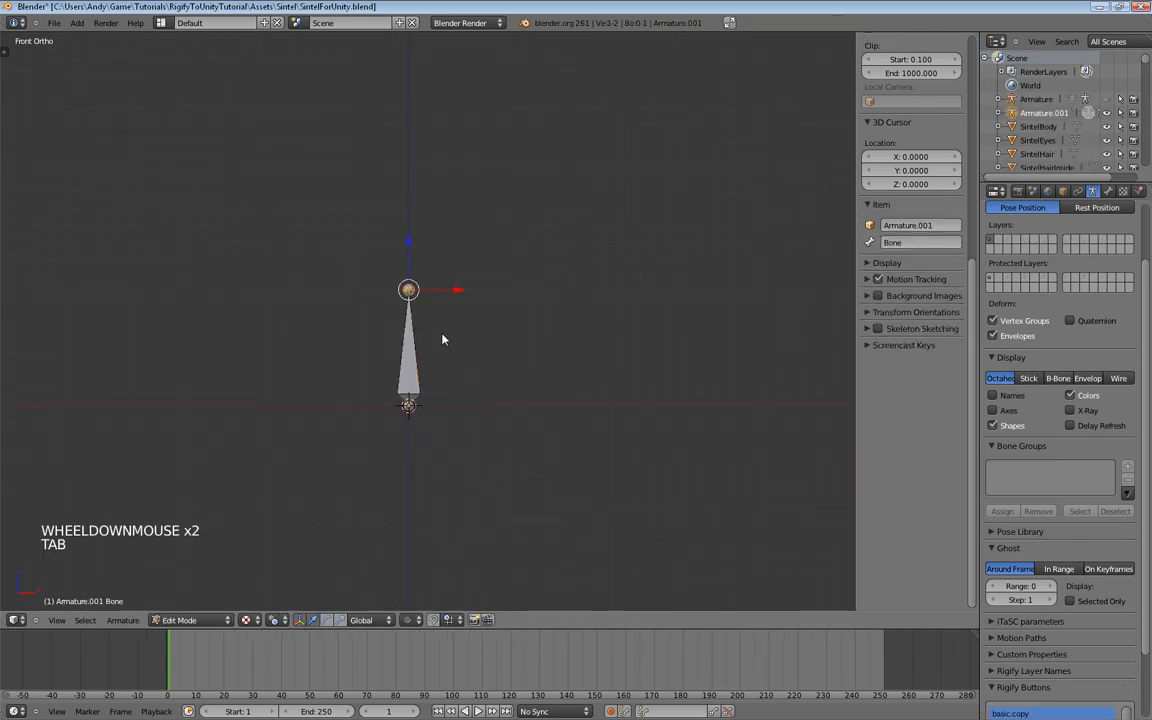
# Step: Delete the default bone from the new armature
pyautogui.keyDown('shift'); pyautogui.moveTo(504, 363); pyautogui.dragTo(465, 314, button='middle'); pyautogui.keyUp('shift')
pyautogui.rightClick(408, 304)
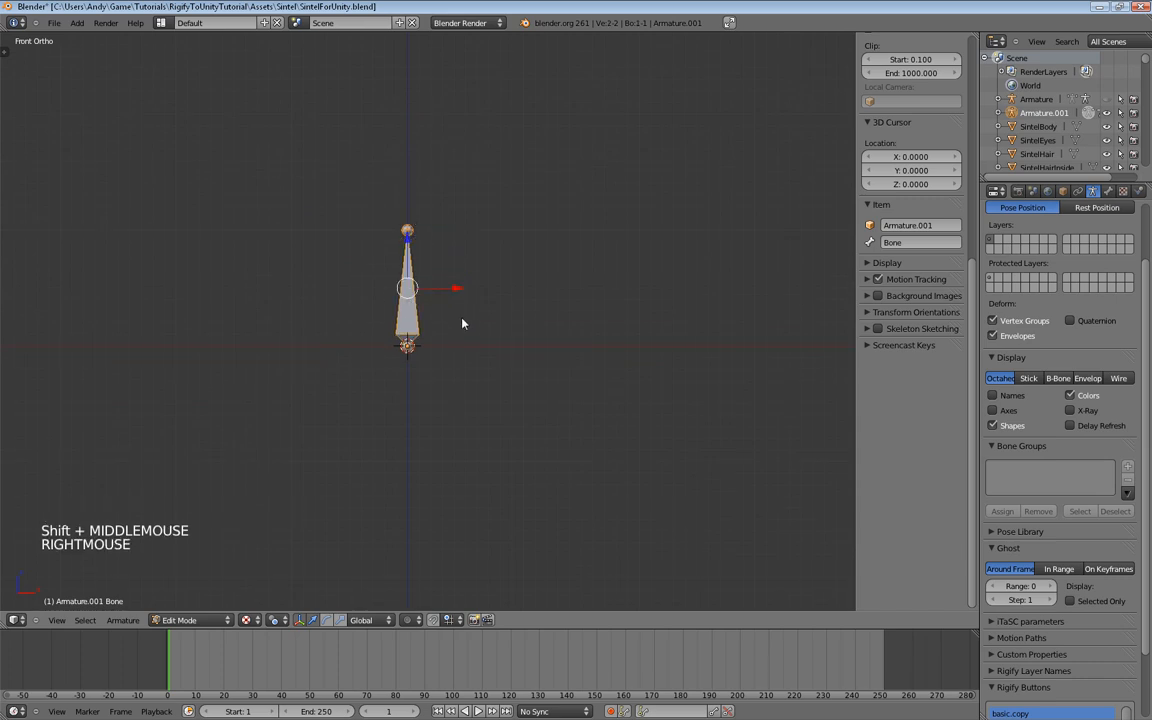
pyautogui.press('x')
pyautogui.click(463, 321)
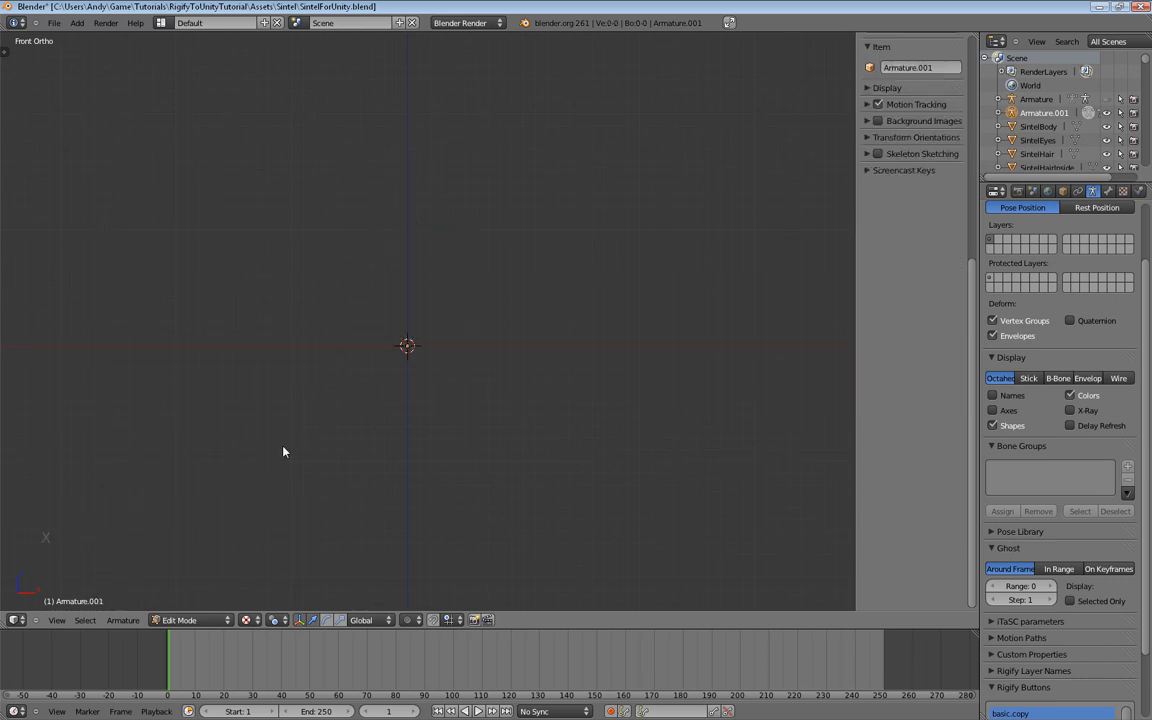
# Step: Add the Rigify finger sample to the empty armature
pyautogui.scroll(-10, 1111, 447)
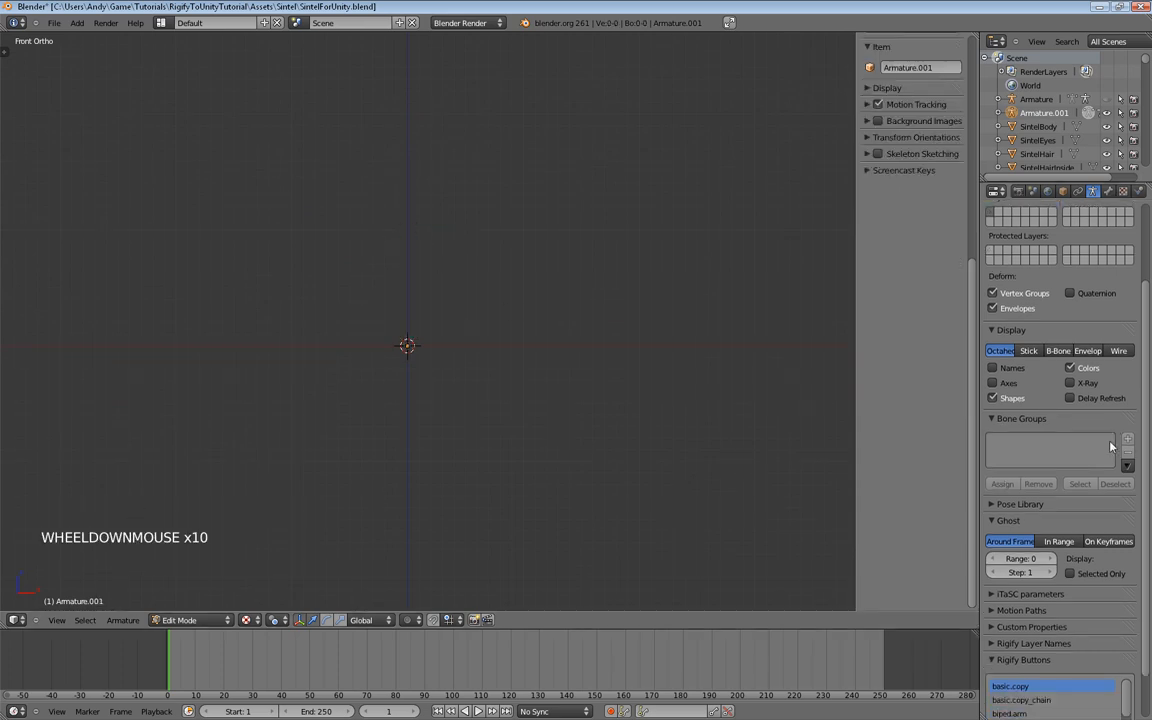
pyautogui.scroll(-11, 1111, 447)
pyautogui.moveTo(1147, 472); pyautogui.dragTo(1147, 517)
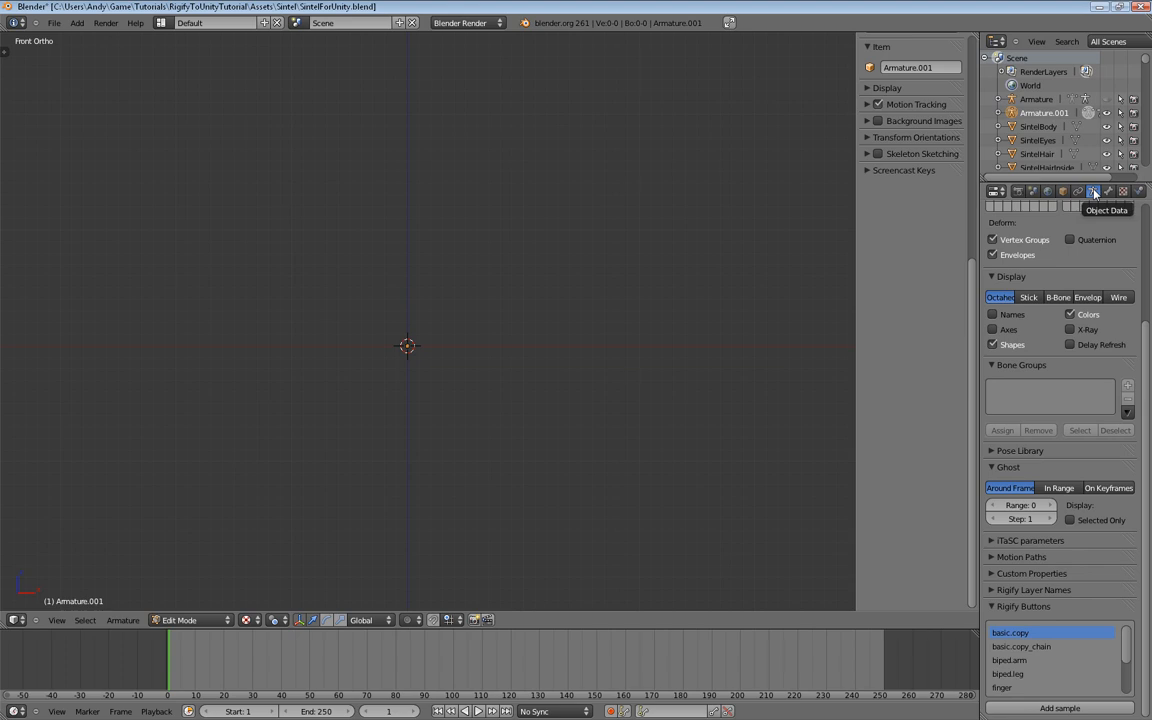
pyautogui.moveTo(1123, 650)
pyautogui.mouseDown()
pyautogui.moveTo(1125, 682)
pyautogui.moveTo(1125, 640)
pyautogui.moveTo(1125, 668)
pyautogui.mouseUp()
pyautogui.click(1023, 647)
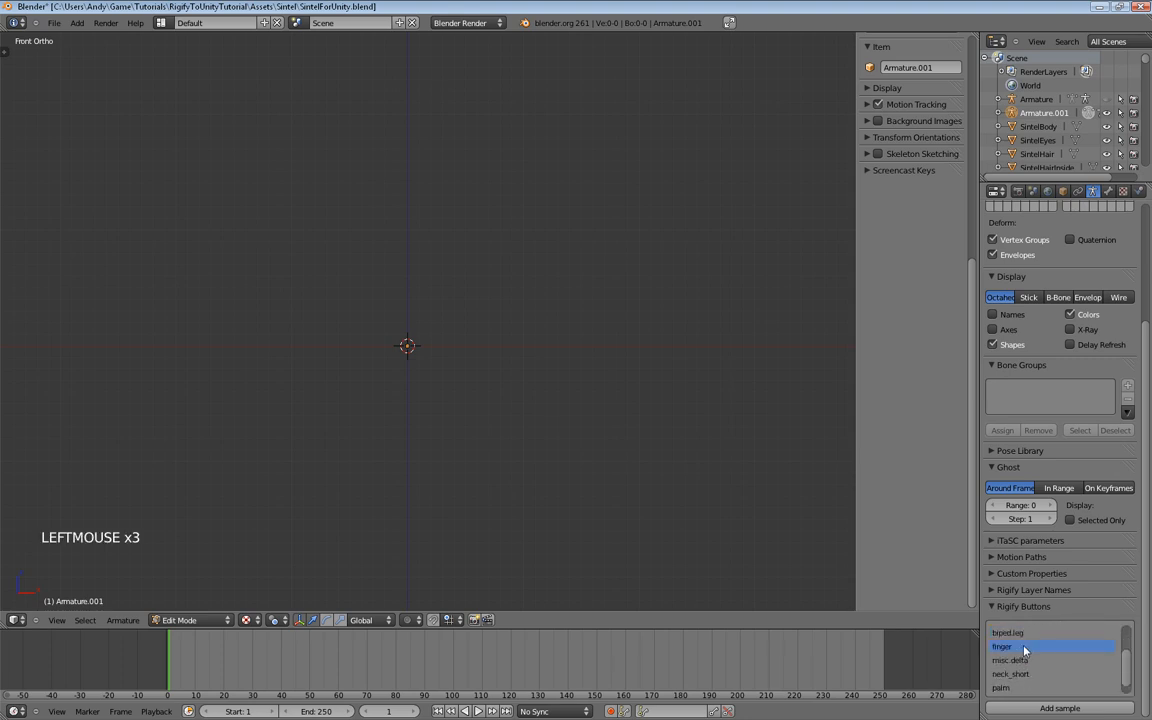
pyautogui.click(1083, 703)
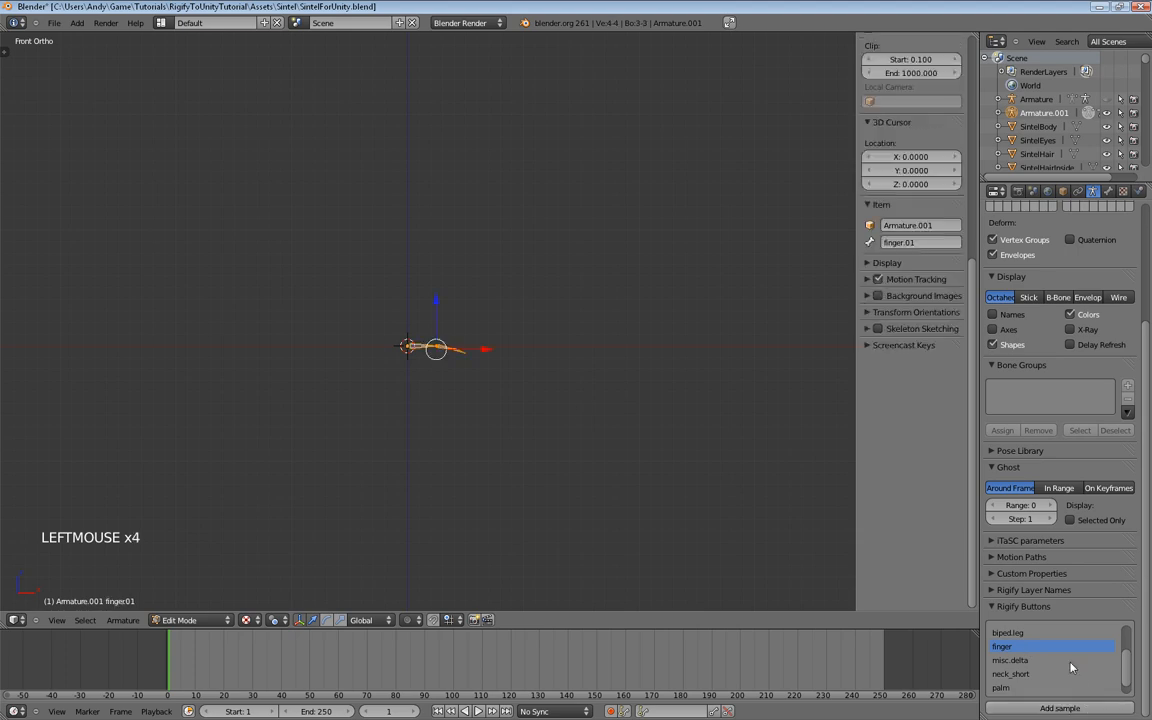
# Step: Examine the finger sample's bone chain from several angles and the list of available Rigify sample types
pyautogui.scroll(4, 565, 405)
pyautogui.keyDown('shift'); pyautogui.moveTo(555, 423); pyautogui.dragTo(540, 375, button='middle'); pyautogui.keyUp('shift')
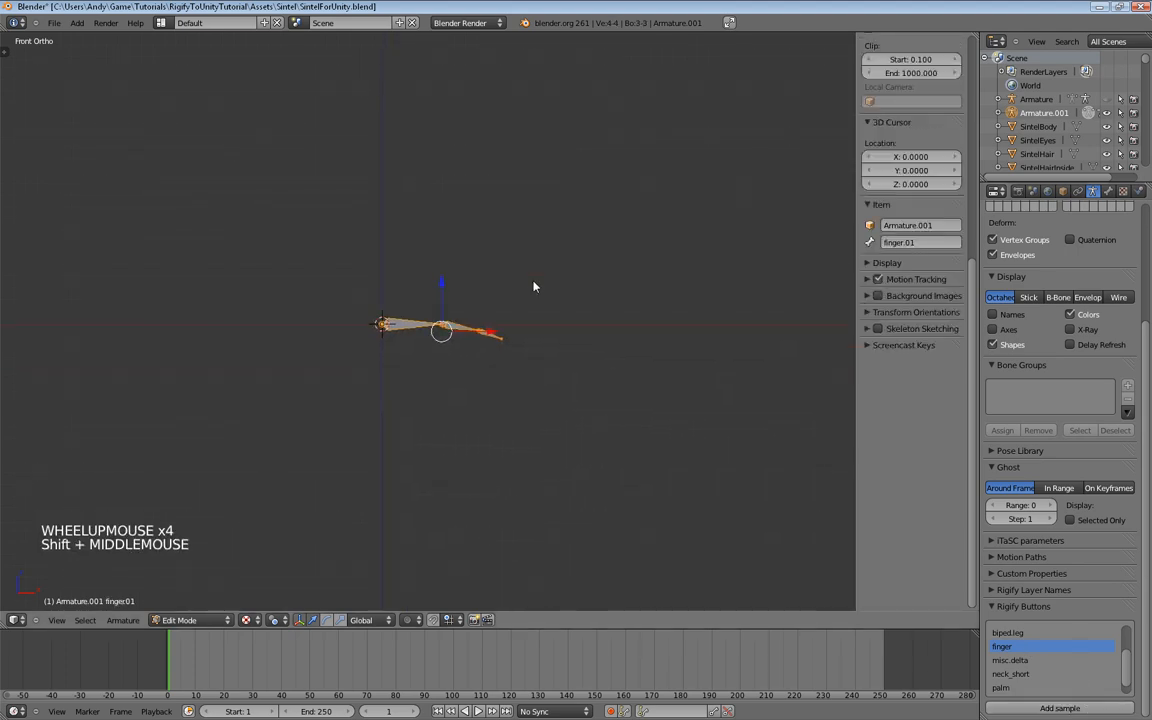
pyautogui.moveTo(535, 288); pyautogui.dragTo(486, 337, button='middle')
pyautogui.scroll(1, 491, 317)
pyautogui.scroll(3, 491, 317)
pyautogui.keyDown('shift'); pyautogui.moveTo(577, 280); pyautogui.dragTo(436, 358, button='middle'); pyautogui.keyUp('shift')
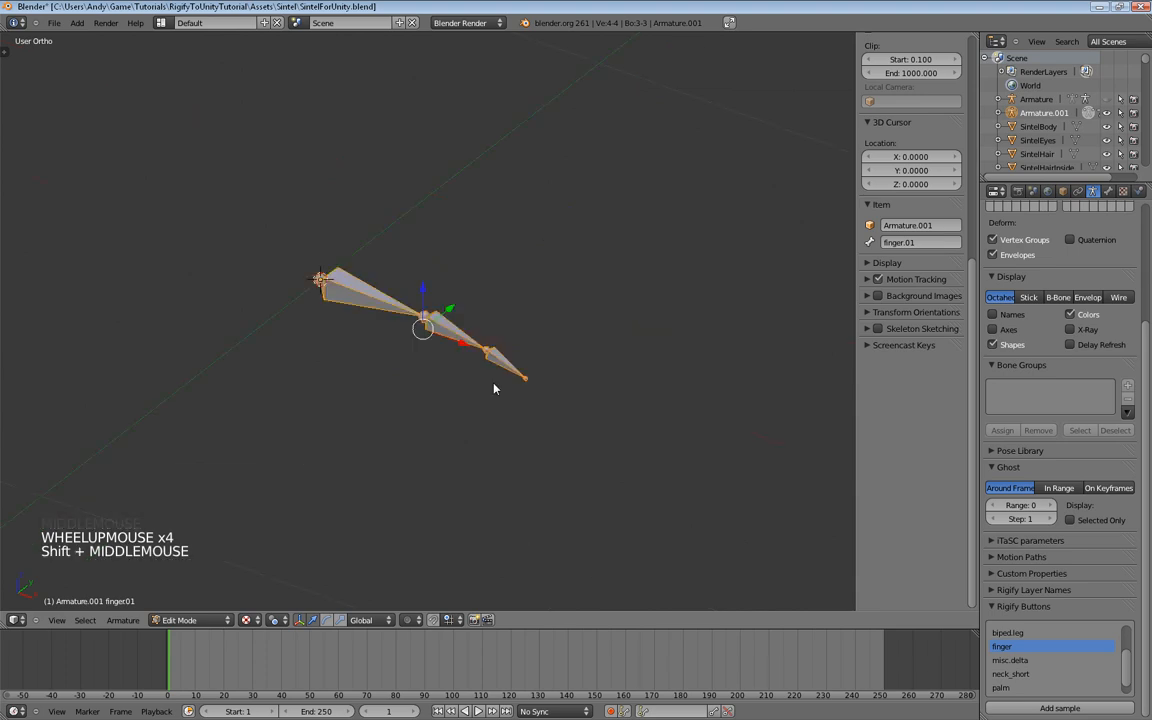
pyautogui.scroll(4, 612, 477)
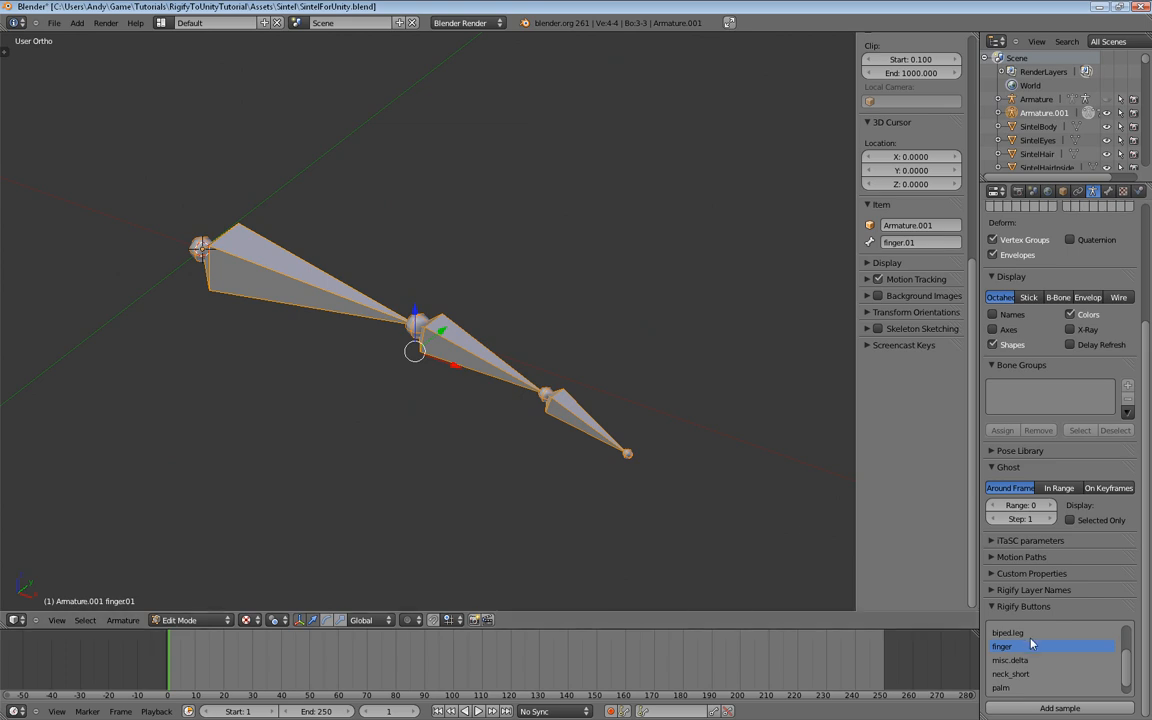
pyautogui.scroll(-4, 1031, 680)
pyautogui.scroll(1, 1031, 683)
pyautogui.scroll(7, 1031, 680)
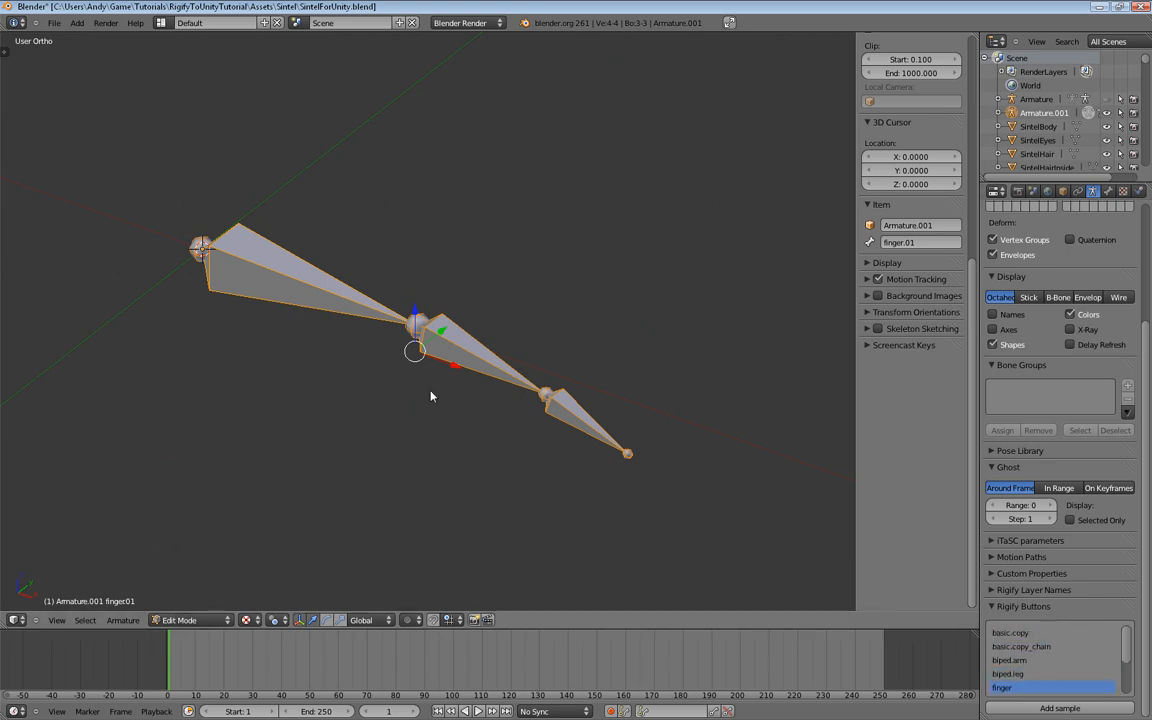
pyautogui.moveTo(302, 432); pyautogui.dragTo(429, 373, button='middle')
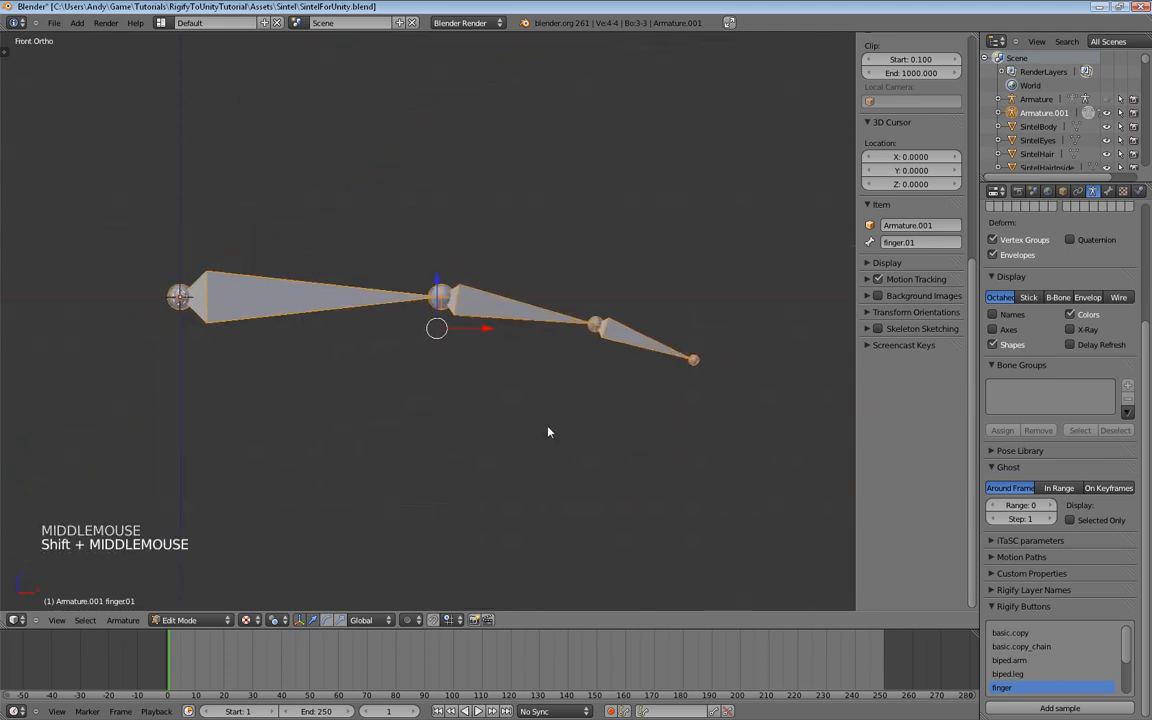
# Step: View the finger armature in Pose Mode, then return to Object Mode
pyautogui.hotkey('ctrl', 'Tab')
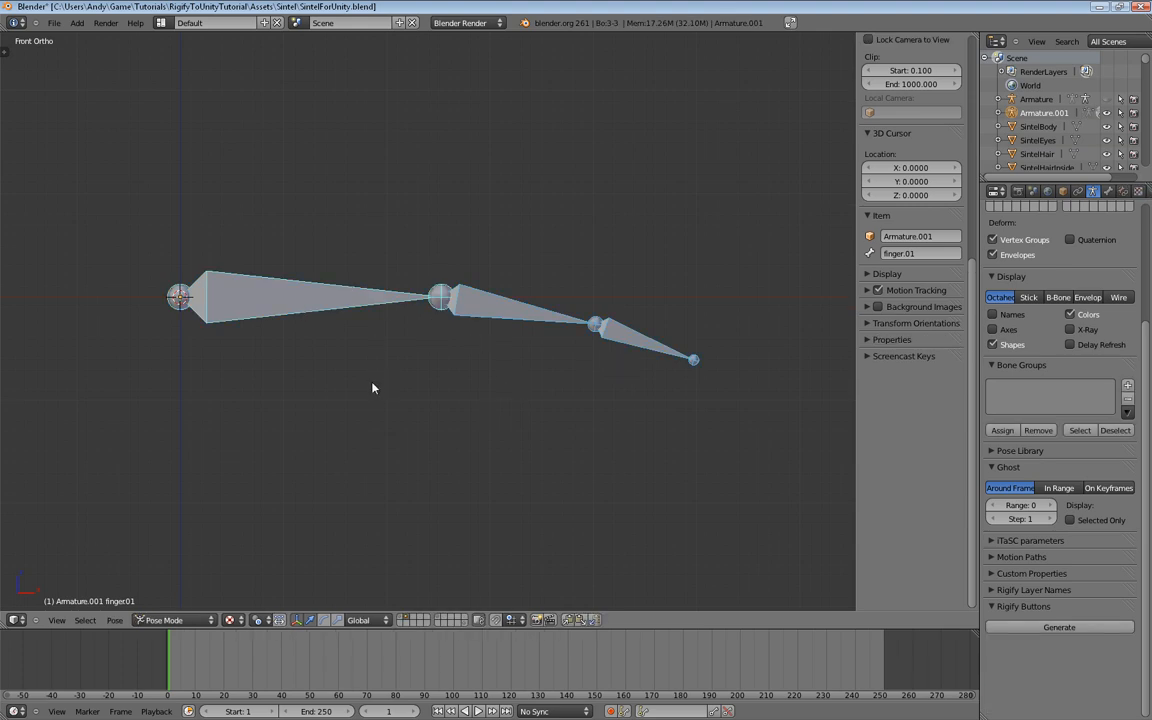
pyautogui.hotkey('ctrl', 'Tab')
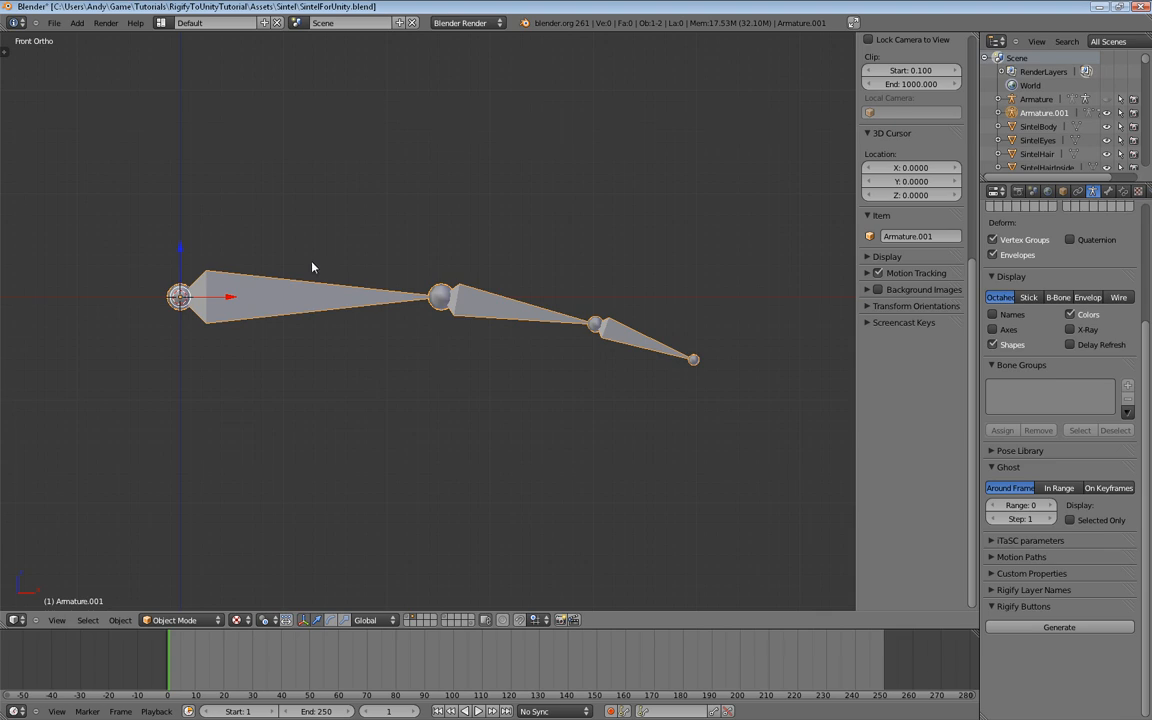
pyautogui.keyDown('shift'); pyautogui.moveTo(377, 392); pyautogui.dragTo(404, 368, button='middle'); pyautogui.keyUp('shift')
pyautogui.keyDown('shift'); pyautogui.moveTo(428, 268); pyautogui.dragTo(416, 343, button='middle'); pyautogui.keyUp('shift')
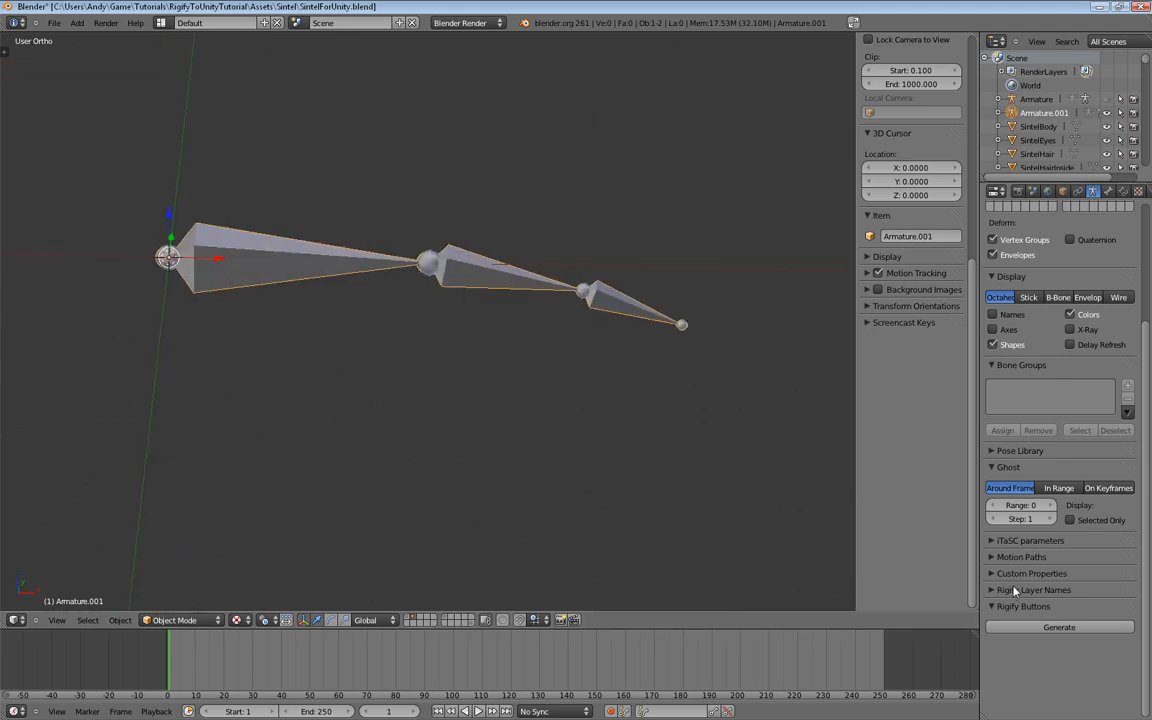
# Step: Re-enter Edit Mode and add the Rigify biped.leg sample to the armature
pyautogui.press('Tab')
pyautogui.moveTo(1126, 643); pyautogui.dragTo(1131, 654)
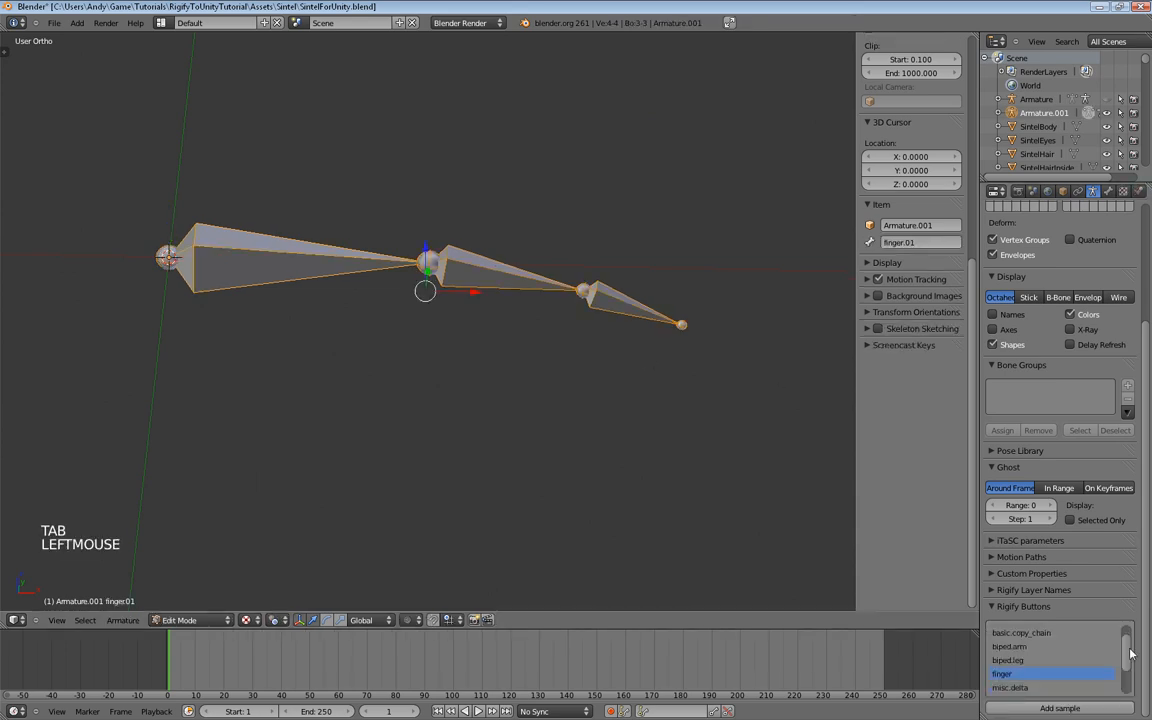
pyautogui.scroll(-7, 1011, 680)
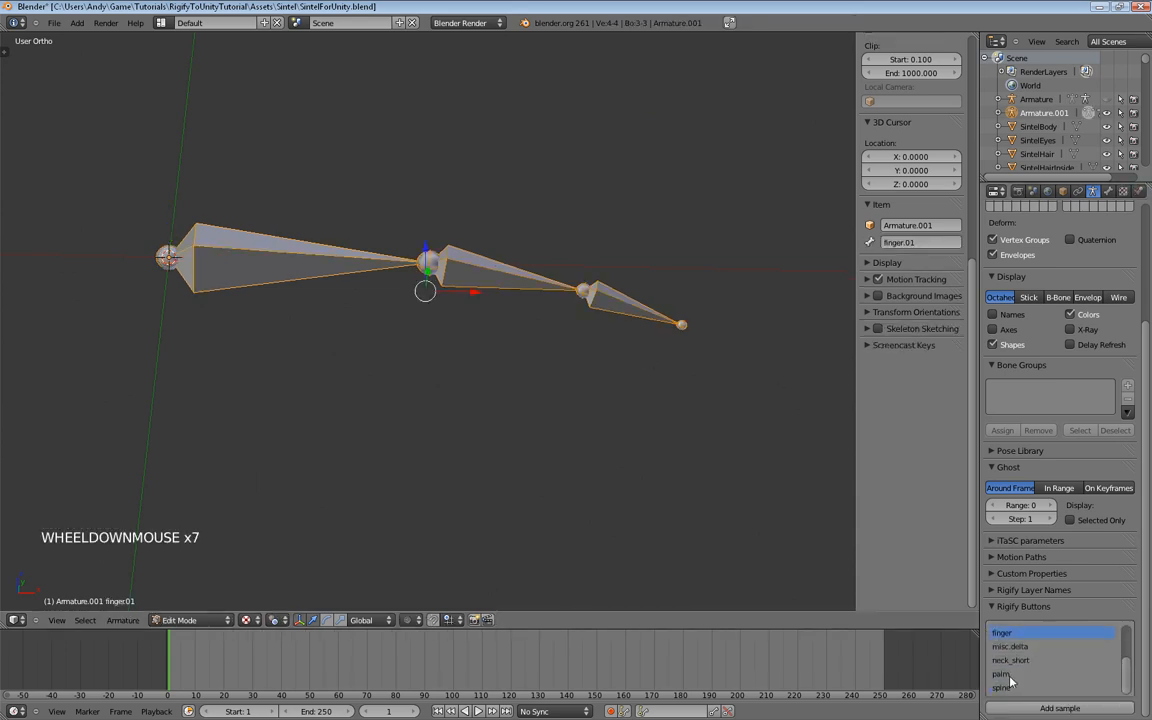
pyautogui.scroll(8, 1015, 678)
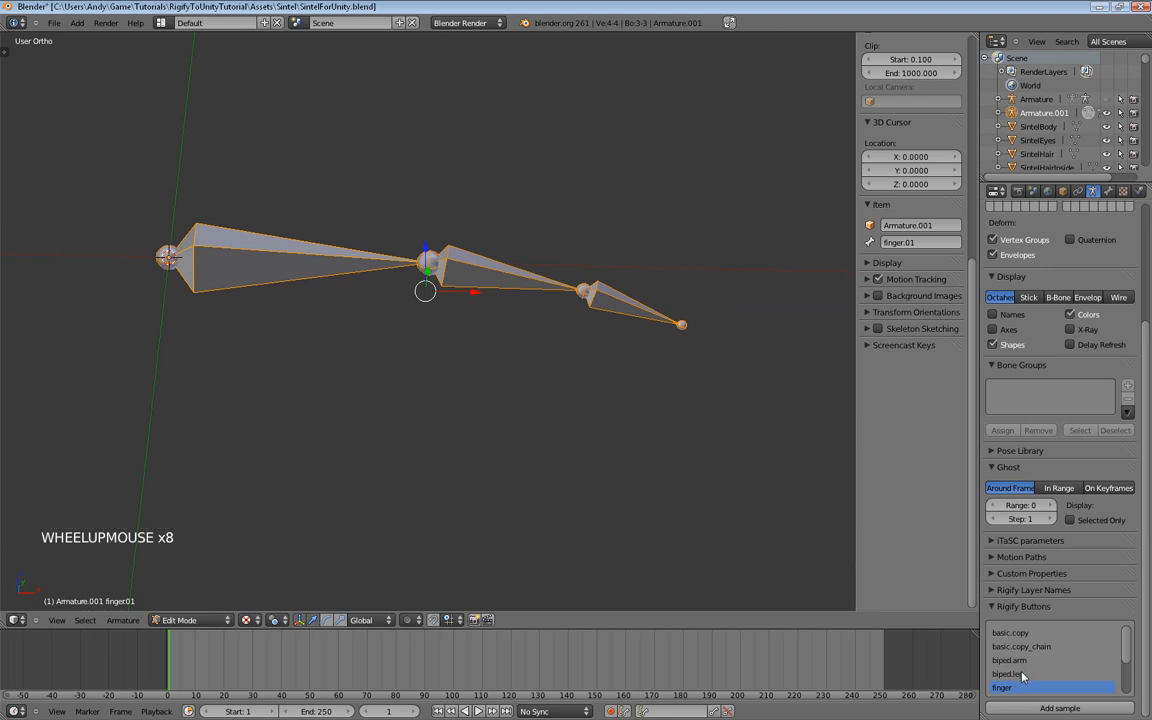
pyautogui.click(1020, 674)
pyautogui.click(1061, 709)
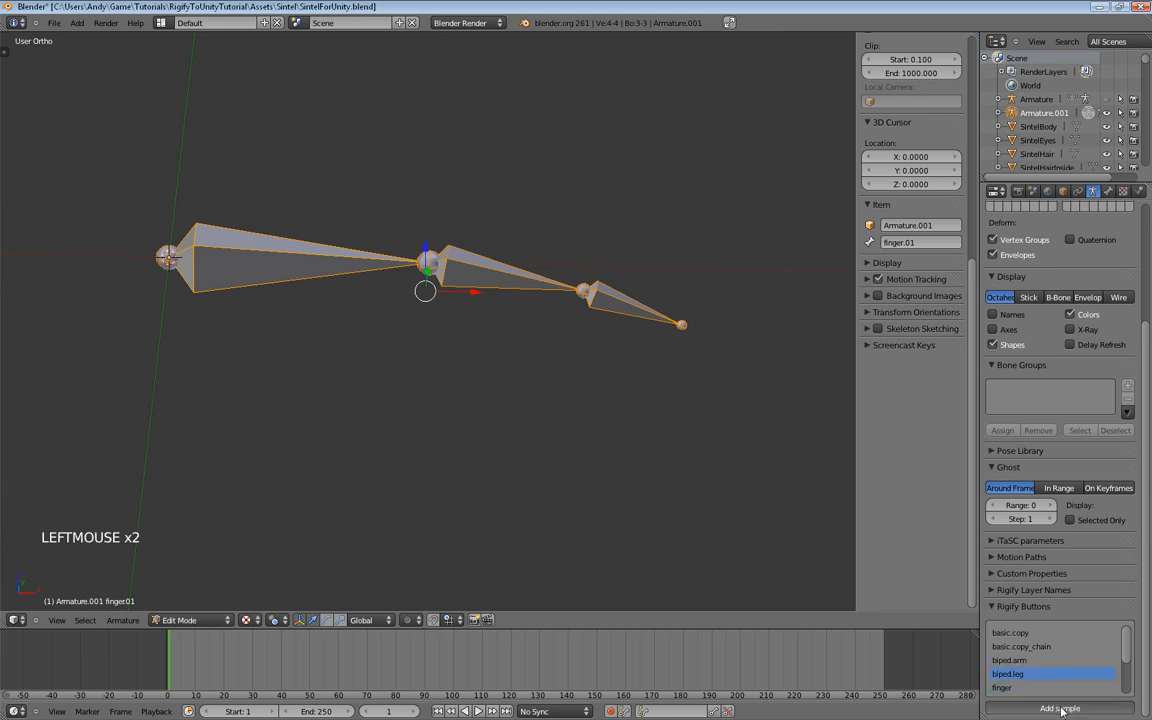
# Step: Examine the leg sample's bone chain from the left side view
pyautogui.scroll(-8, 609, 460)
pyautogui.moveTo(452, 458)
pyautogui.mouseDown(button='middle')
pyautogui.moveTo(522, 432)
pyautogui.moveTo(431, 463)
pyautogui.mouseUp(button='middle')
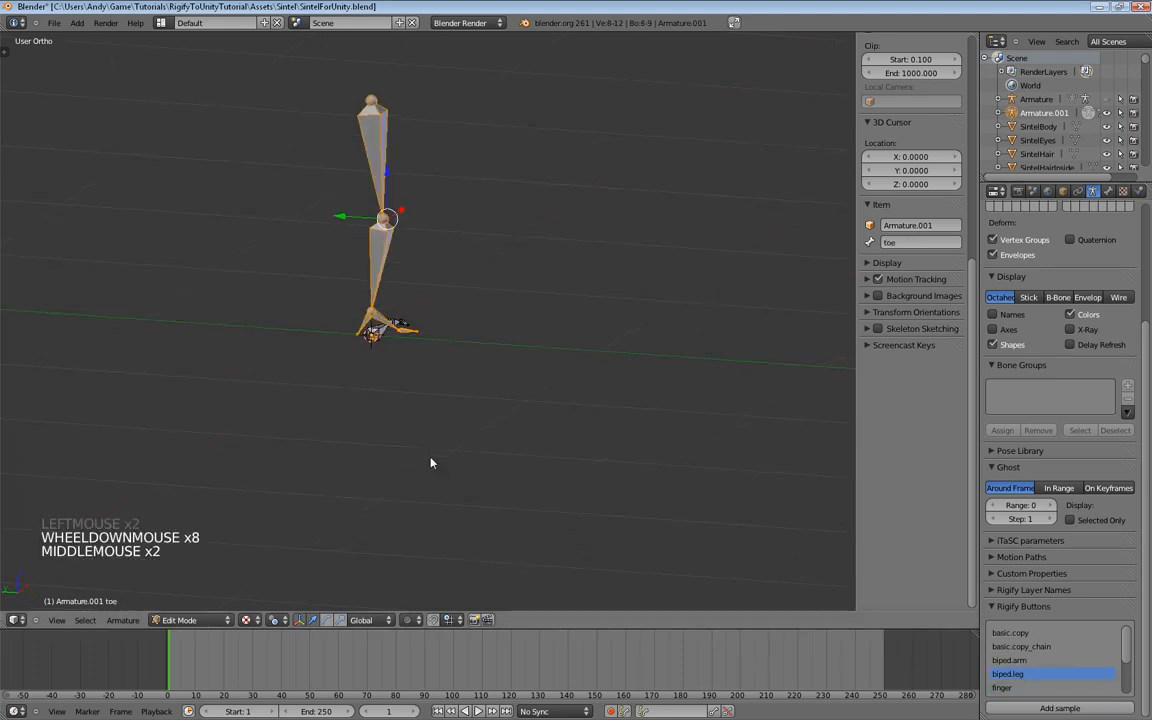
pyautogui.scroll(5, 424, 378)
pyautogui.scroll(-4, 381, 203)
pyautogui.keyDown('shift'); pyautogui.moveTo(403, 270); pyautogui.dragTo(386, 453, button='middle'); pyautogui.keyUp('shift')
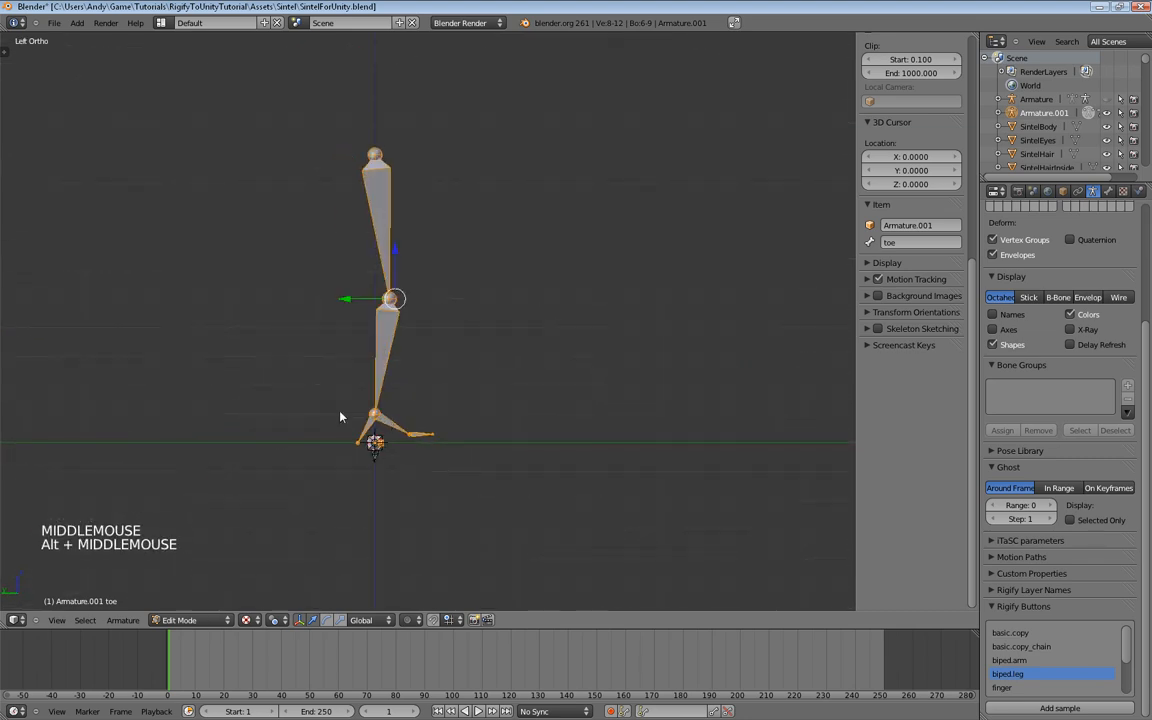
pyautogui.keyDown('shift'); pyautogui.moveTo(342, 414); pyautogui.dragTo(345, 374, button='middle'); pyautogui.keyUp('shift')
pyautogui.scroll(4, 423, 360)
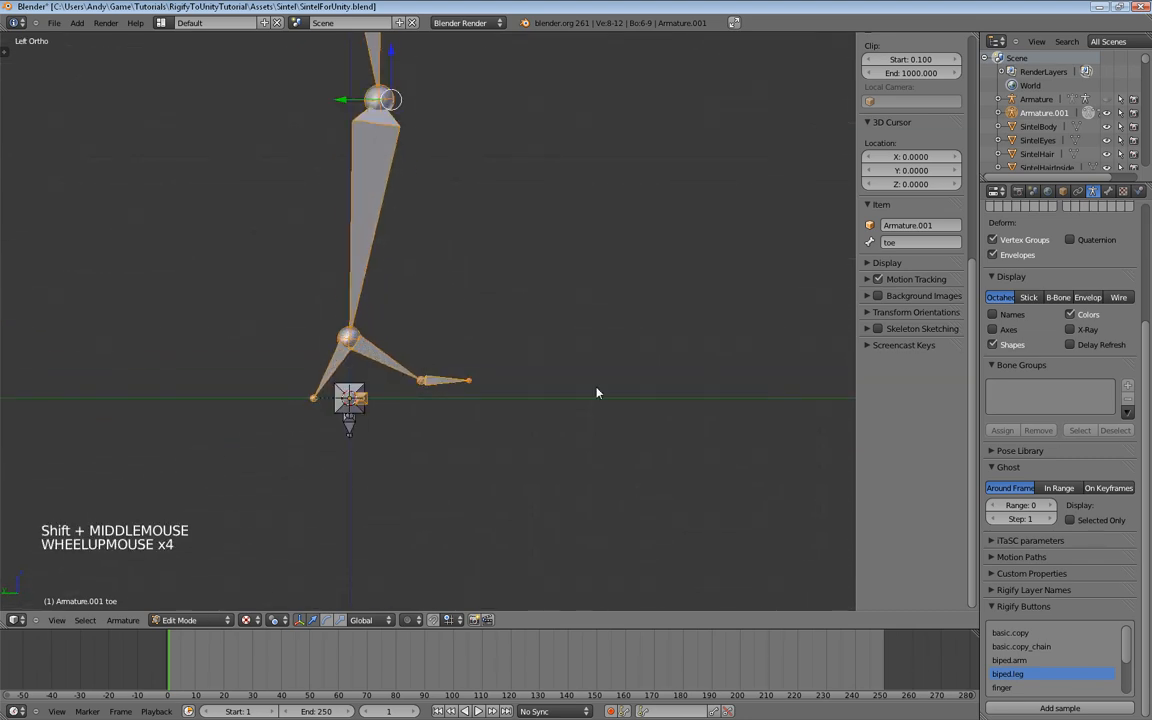
# Step: Select all three bones of the finger sample and delete them
pyautogui.moveTo(596, 392); pyautogui.dragTo(442, 419, button='middle')
pyautogui.rightClick(330, 381)
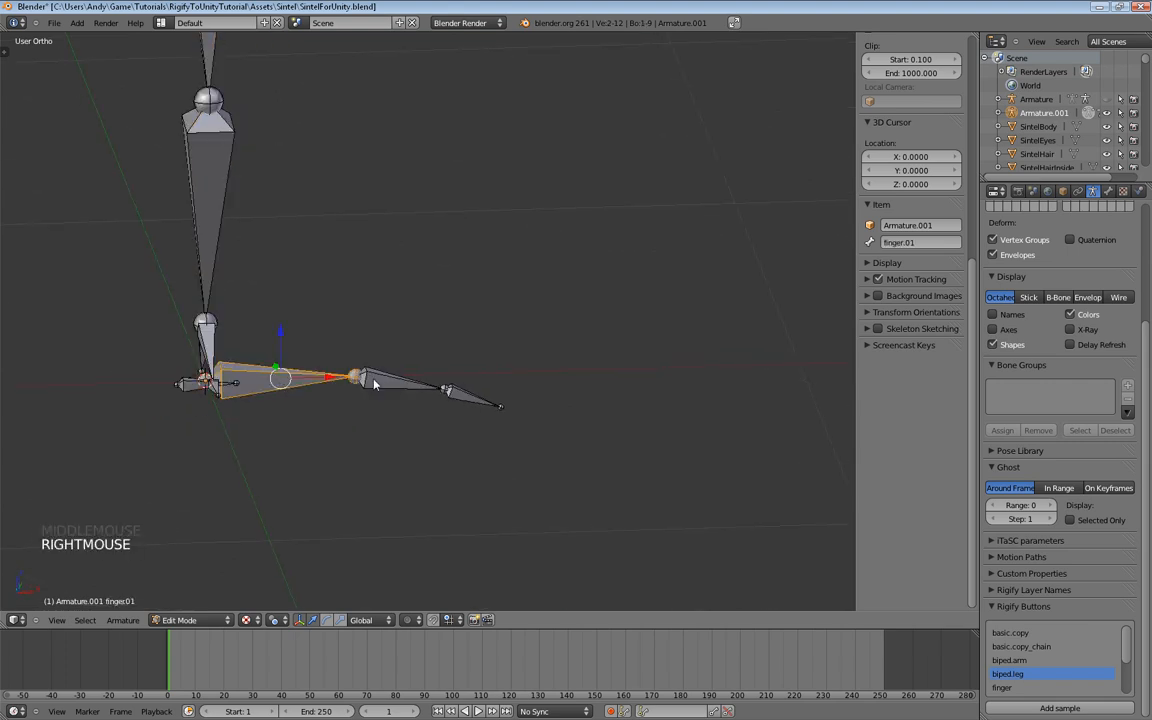
pyautogui.keyDown('shift'); pyautogui.rightClick(468, 398); pyautogui.keyUp('shift')
pyautogui.keyDown('shift'); pyautogui.rightClick(468, 398); pyautogui.keyUp('shift')
pyautogui.press('x')
pyautogui.click(468, 398)
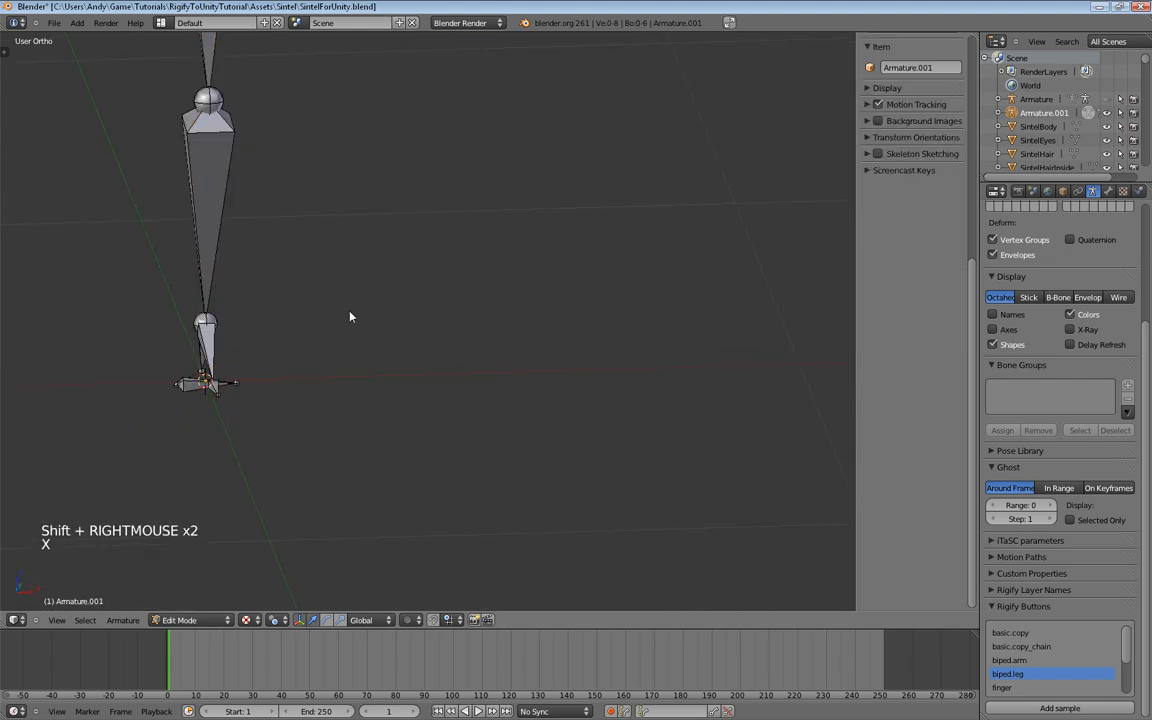
# Step: Select the leg sample's thigh bone in Pose Mode and show its bone properties with the Rigify type
pyautogui.keyDown('shift'); pyautogui.moveTo(350, 317); pyautogui.dragTo(371, 351, button='middle'); pyautogui.keyUp('shift')
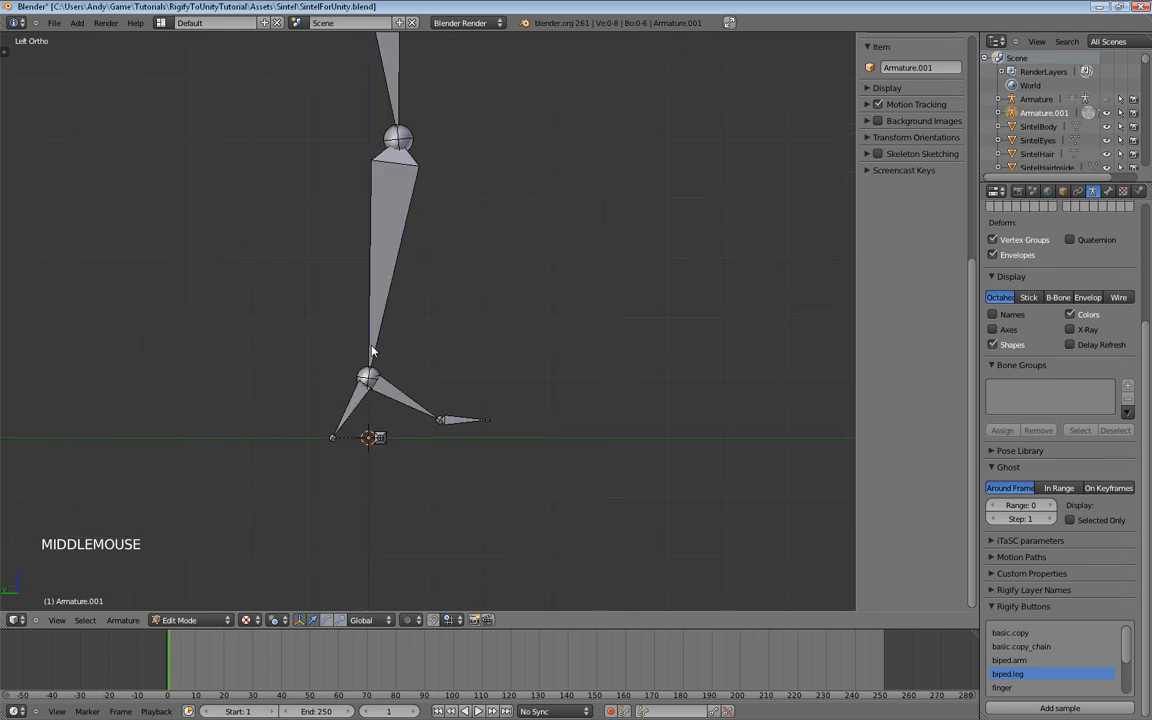
pyautogui.keyDown('shift'); pyautogui.moveTo(411, 224); pyautogui.dragTo(473, 310, button='middle'); pyautogui.keyUp('shift')
pyautogui.scroll(-3, 419, 291)
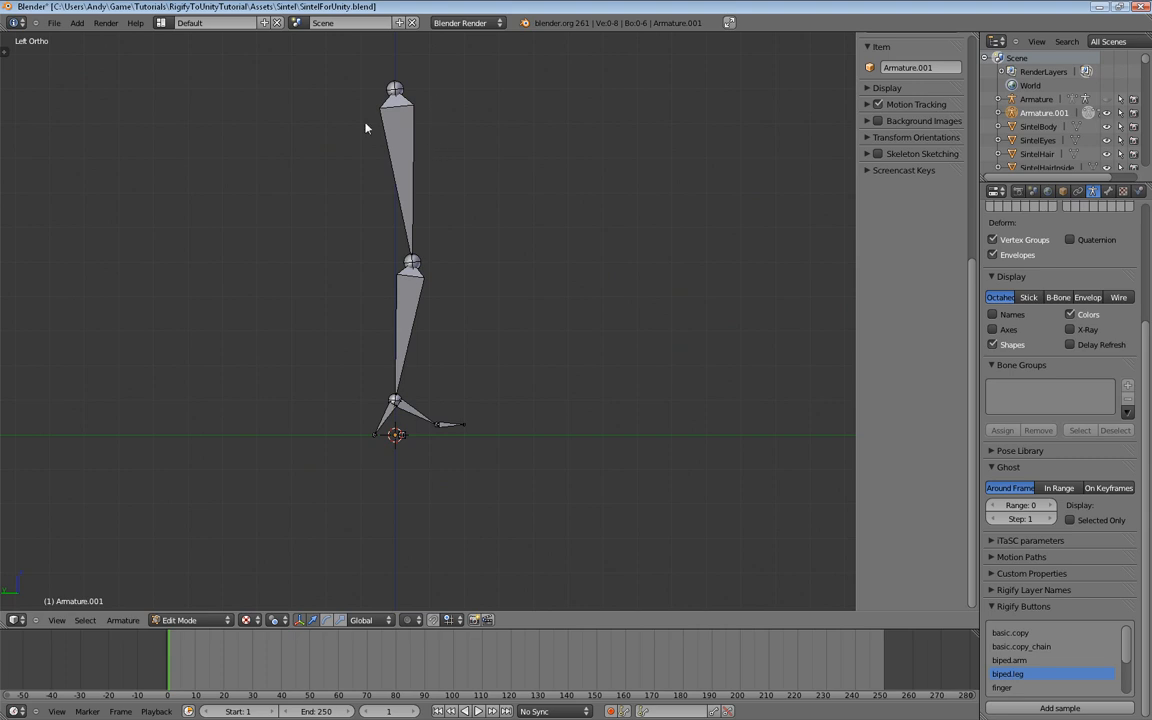
pyautogui.rightClick(399, 128)
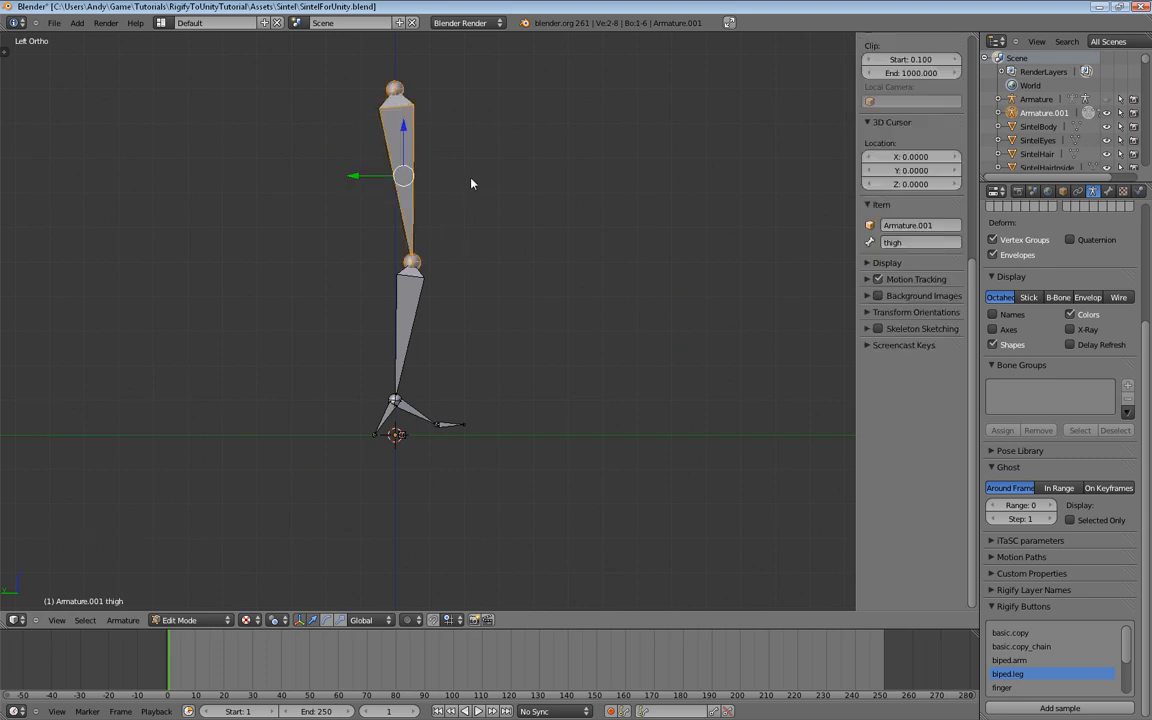
pyautogui.hotkey('ctrl', 'Tab')
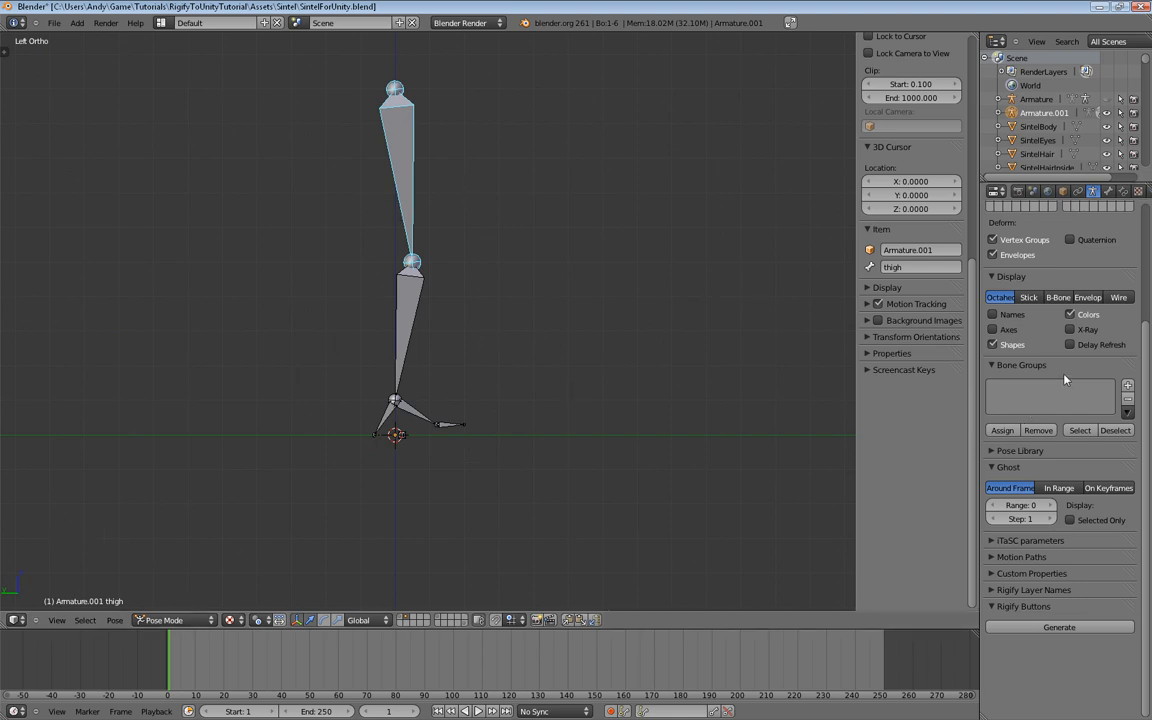
pyautogui.click(1106, 190)
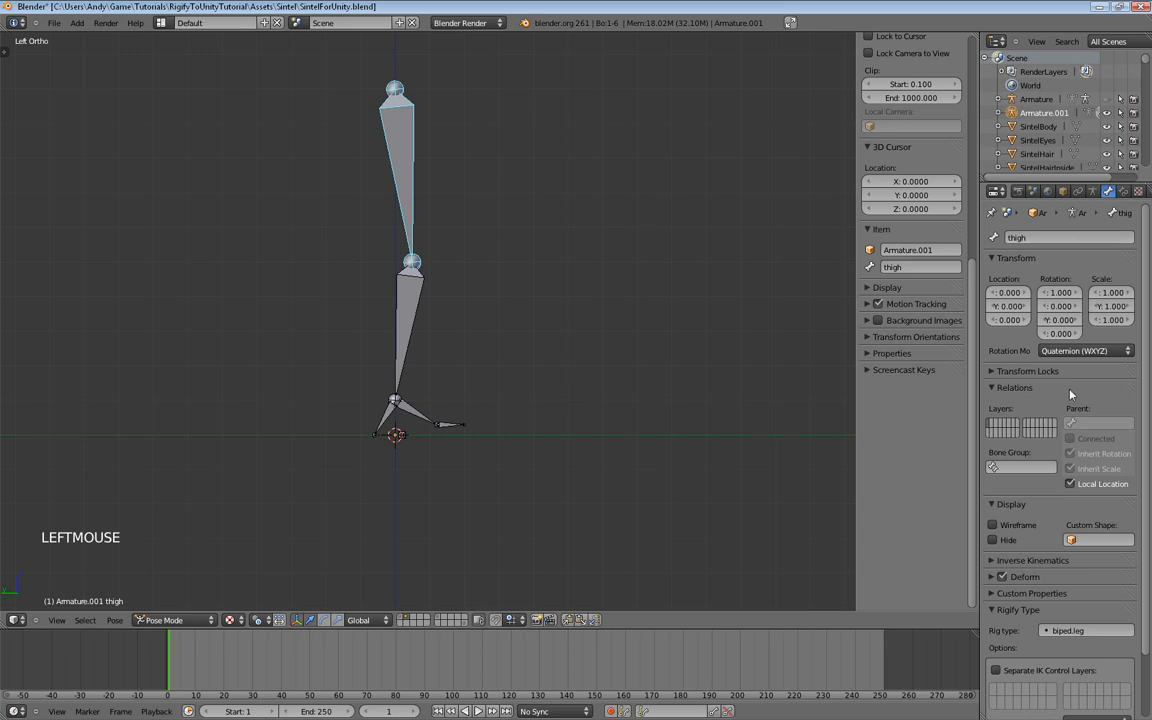
# Step: Compare the Rigify type settings of the leg sample's thigh and shin bones
pyautogui.scroll(-10, 1077, 452)
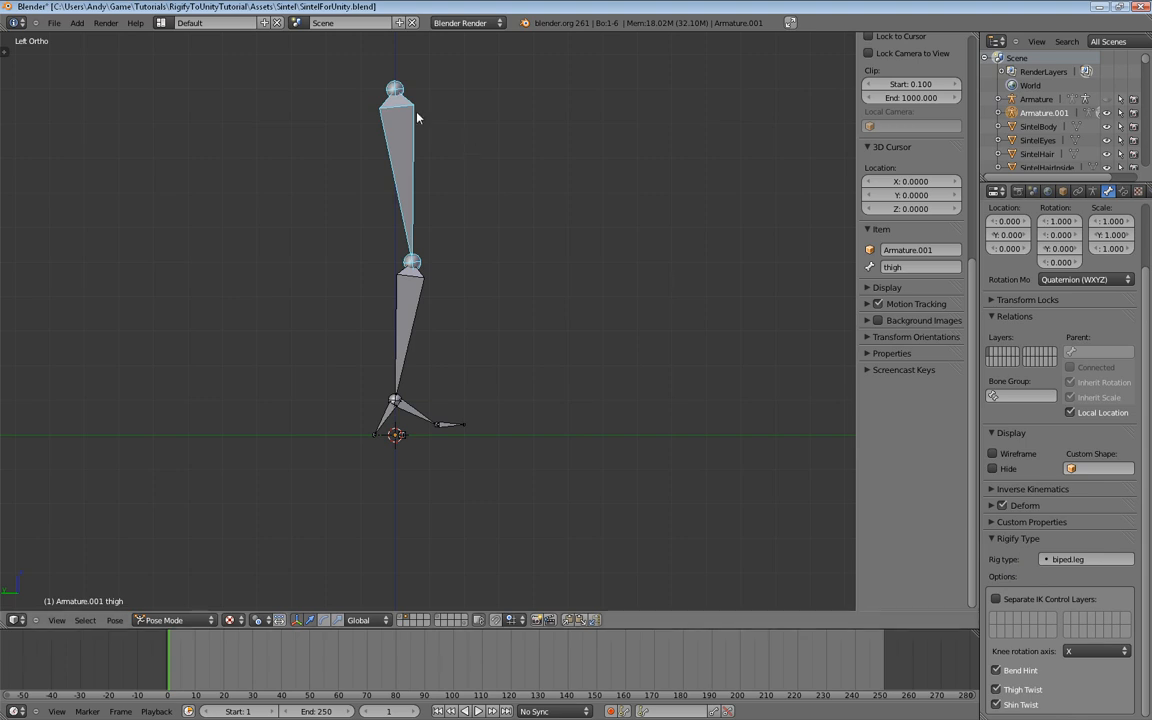
pyautogui.rightClick(402, 312)
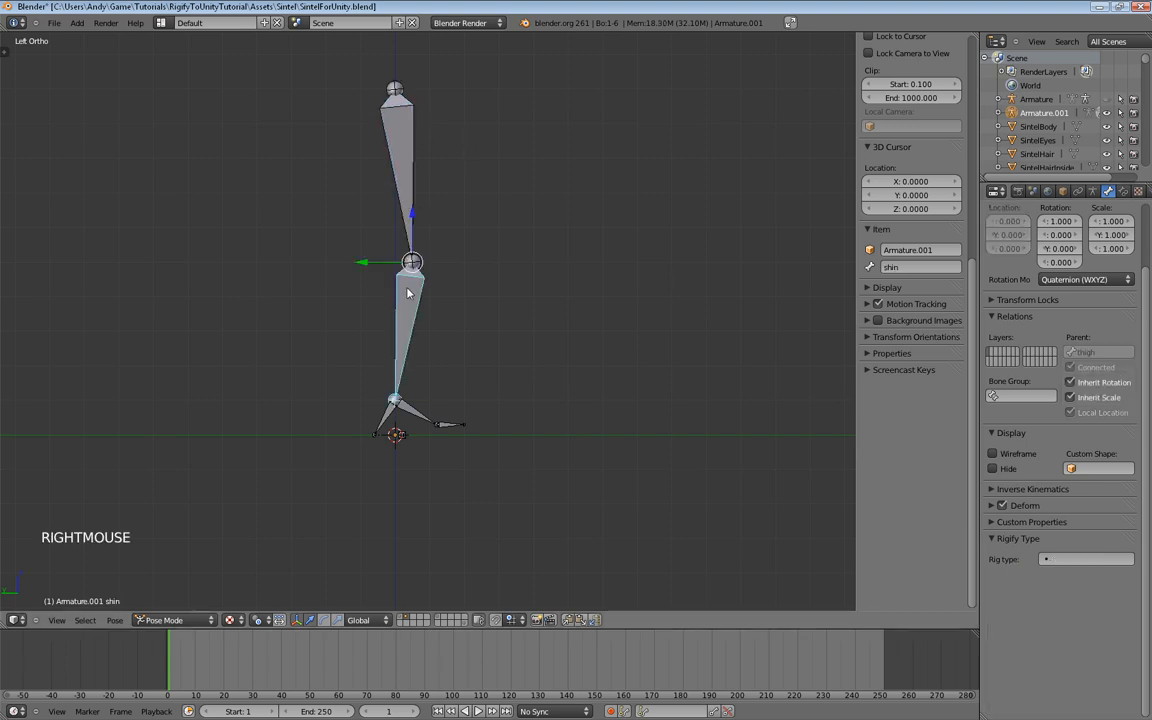
pyautogui.rightClick(404, 160)
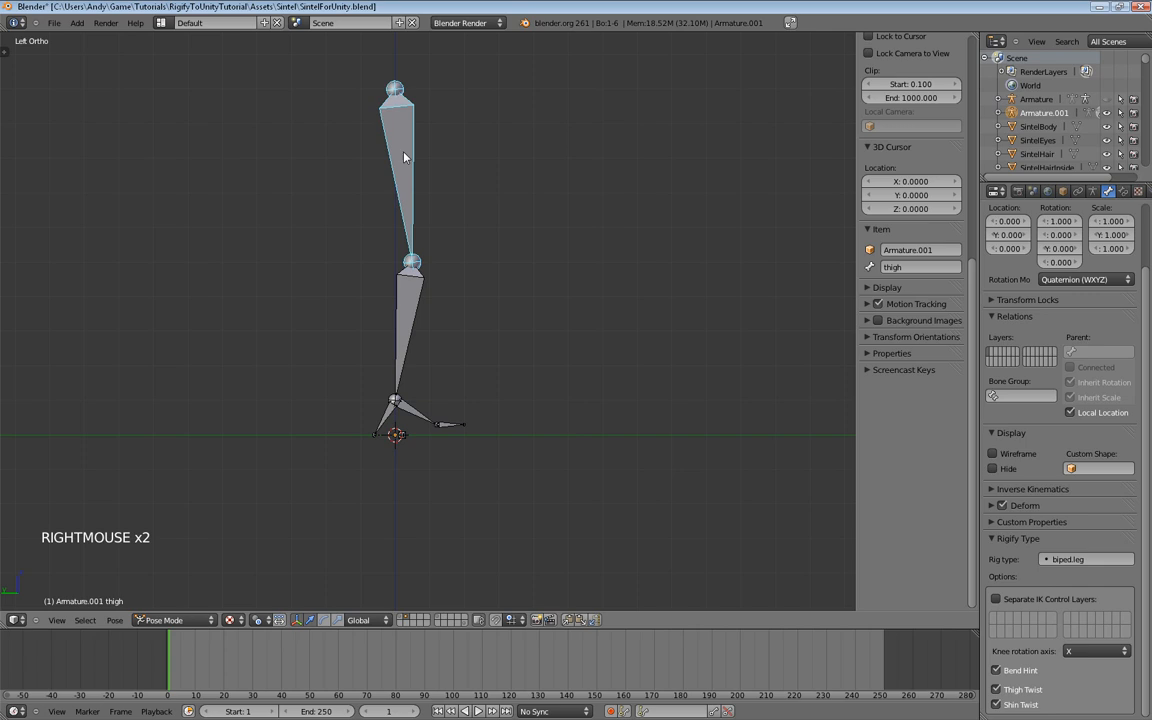
pyautogui.rightClick(407, 299)
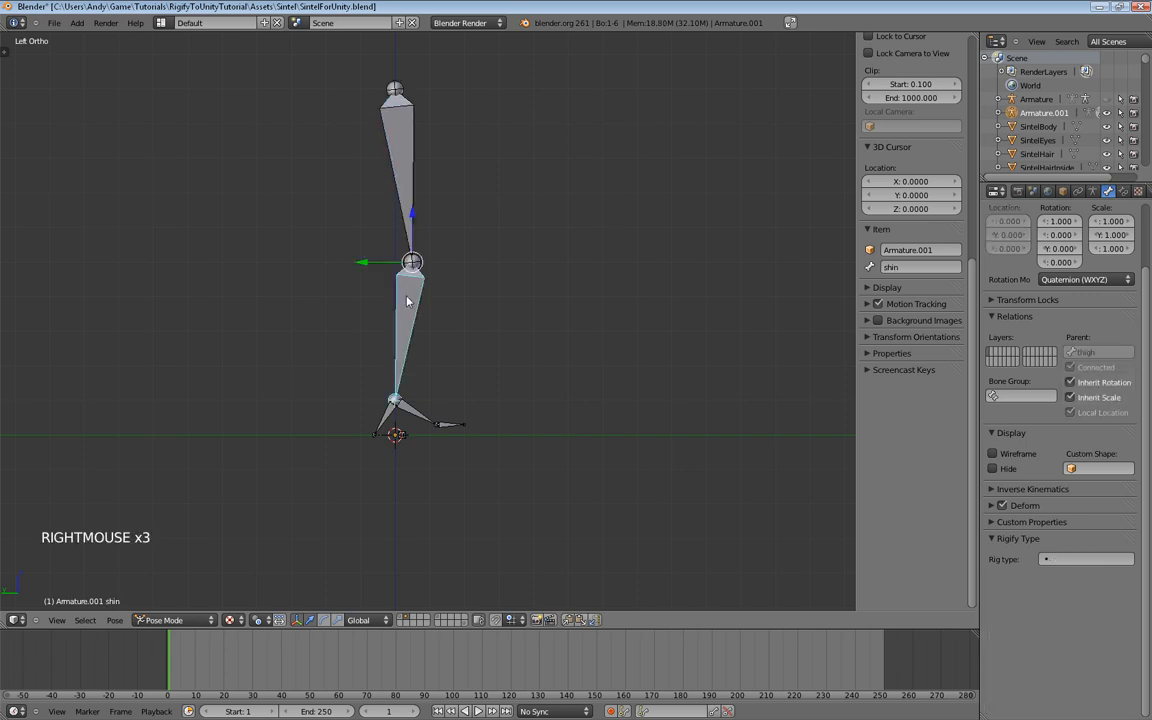
# Step: Check the leg sample's foot, toe, heel and heel.02 bones one after another for their Rigify type
pyautogui.rightClick(405, 411)
pyautogui.rightClick(413, 412)
pyautogui.rightClick(445, 424)
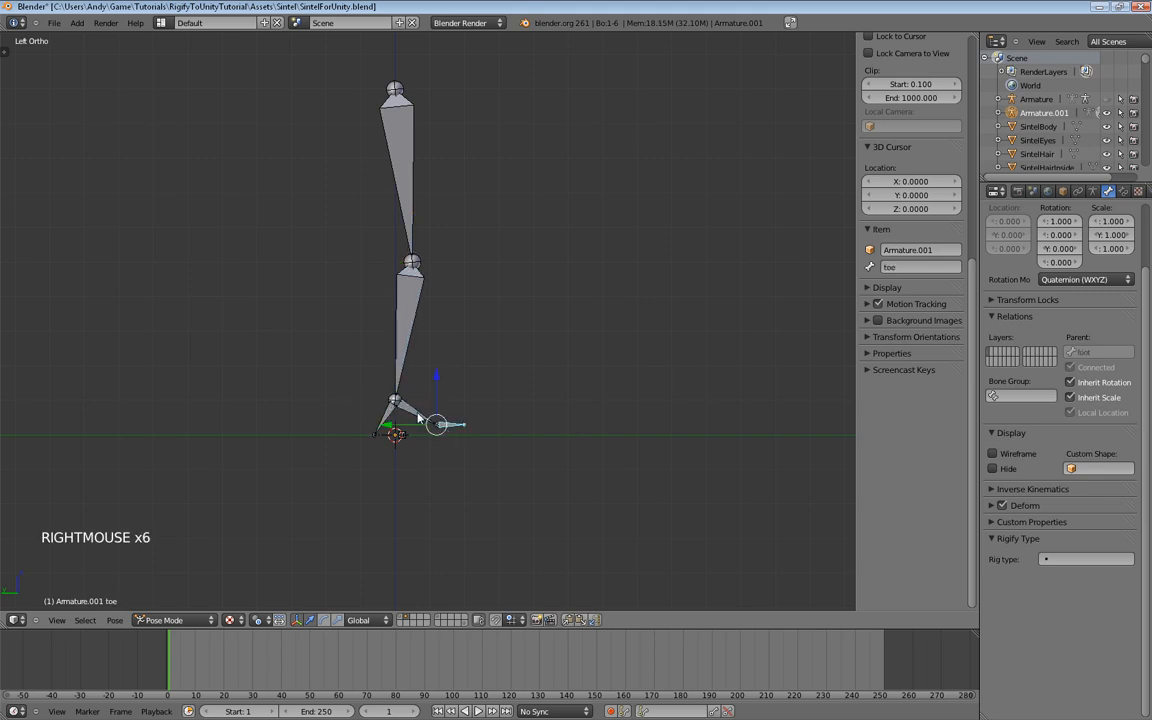
pyautogui.rightClick(393, 420)
pyautogui.rightClick(398, 428)
pyautogui.scroll(2, 398, 428)
pyautogui.moveTo(398, 430); pyautogui.dragTo(437, 463, button='middle')
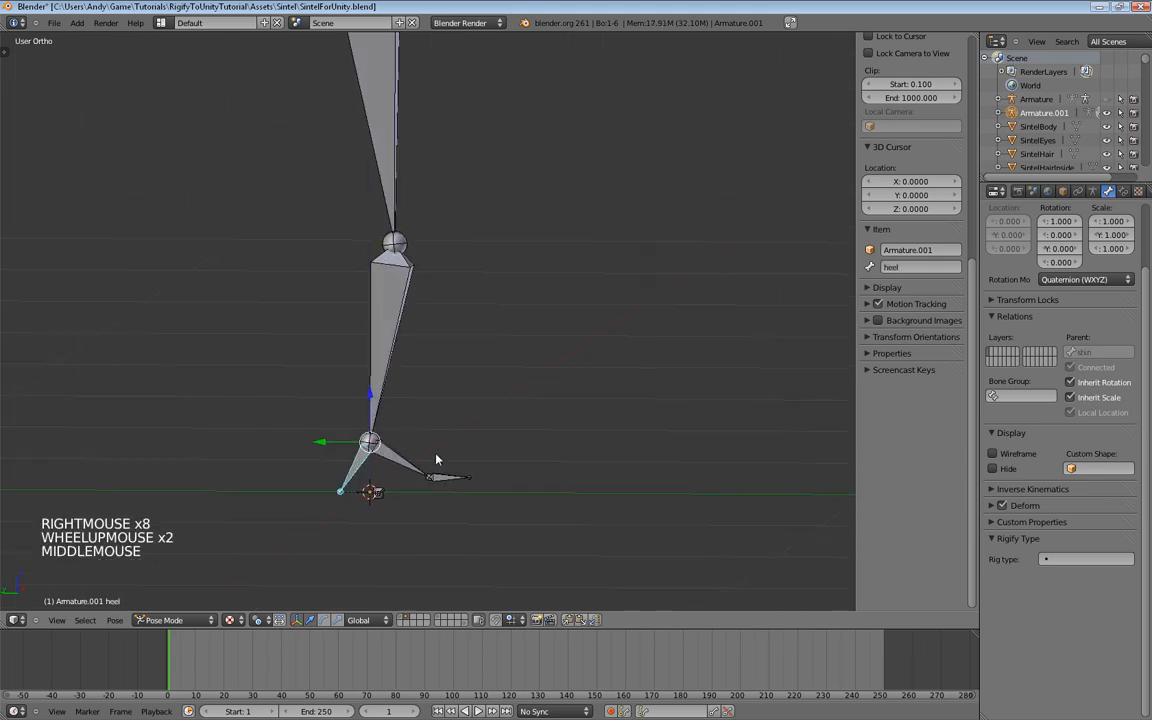
pyautogui.rightClick(378, 494)
pyautogui.moveTo(381, 497); pyautogui.dragTo(395, 310, button='middle')
pyautogui.scroll(1, 443, 421)
pyautogui.scroll(-2, 443, 421)
pyautogui.scroll(-2, 443, 421)
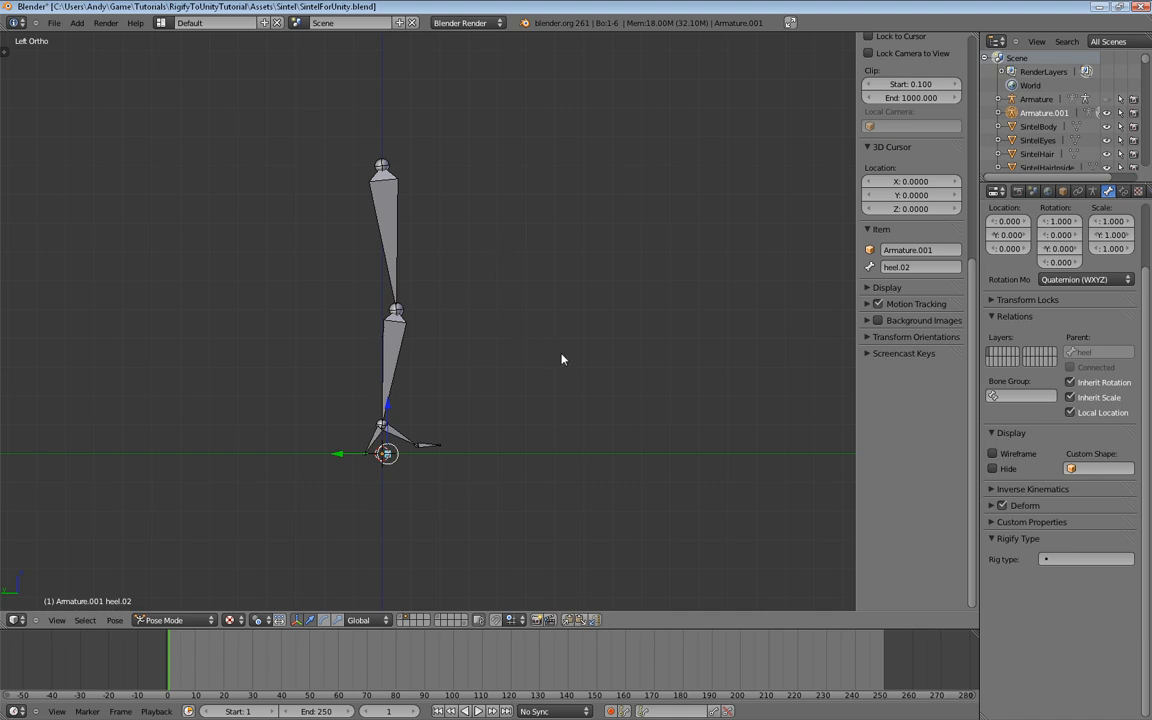
# Step: Return to Object Mode and delete the whole leg sample armature
pyautogui.moveTo(519, 357); pyautogui.dragTo(436, 384, button='middle')
pyautogui.press('Tab')
pyautogui.press('a')
pyautogui.press('a')
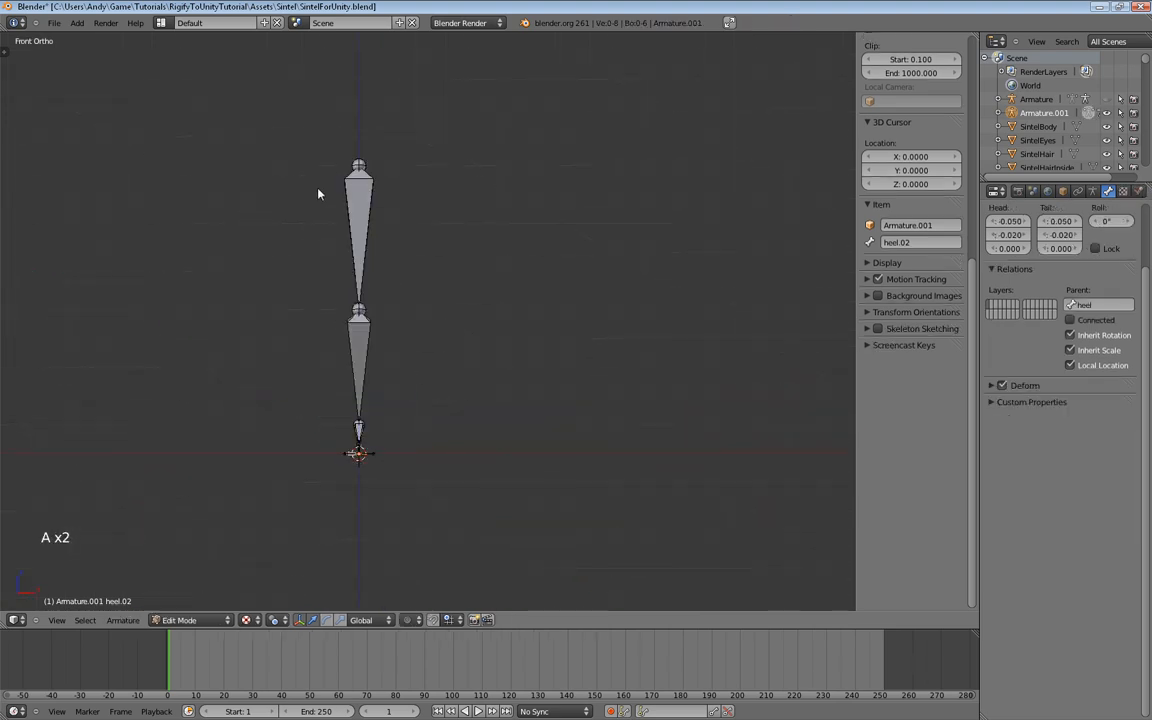
pyautogui.press('a')
pyautogui.hotkey('ctrl', 'Tab')
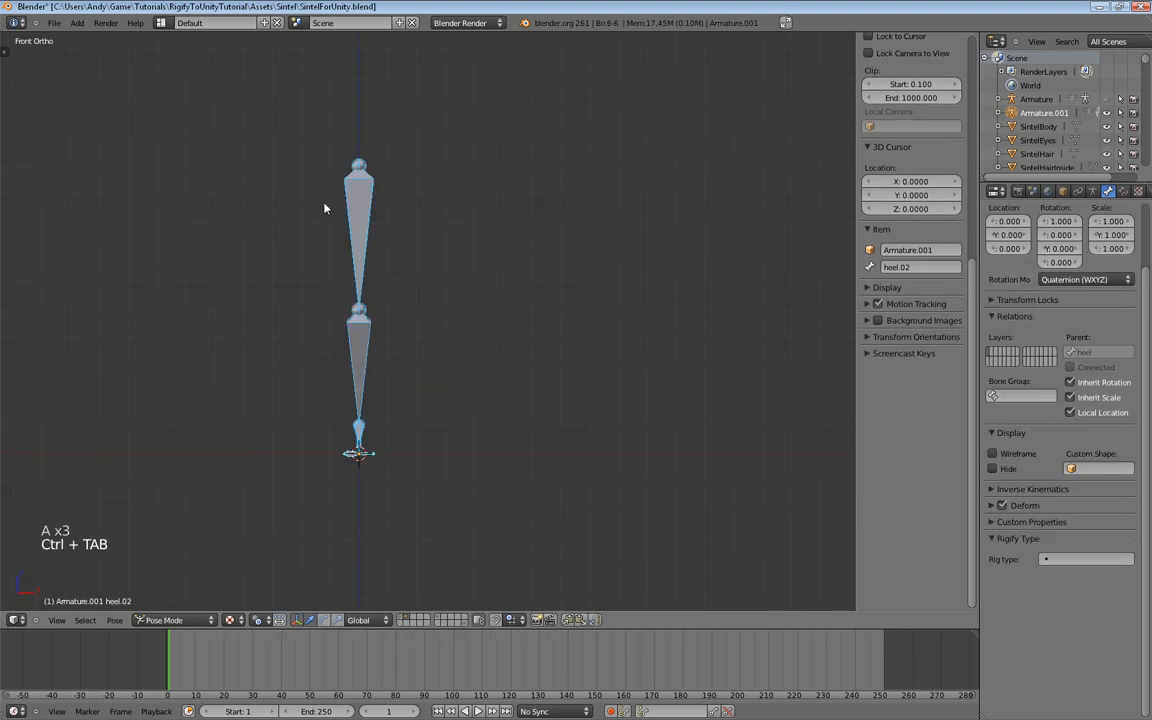
pyautogui.hotkey('ctrl', 'Tab')
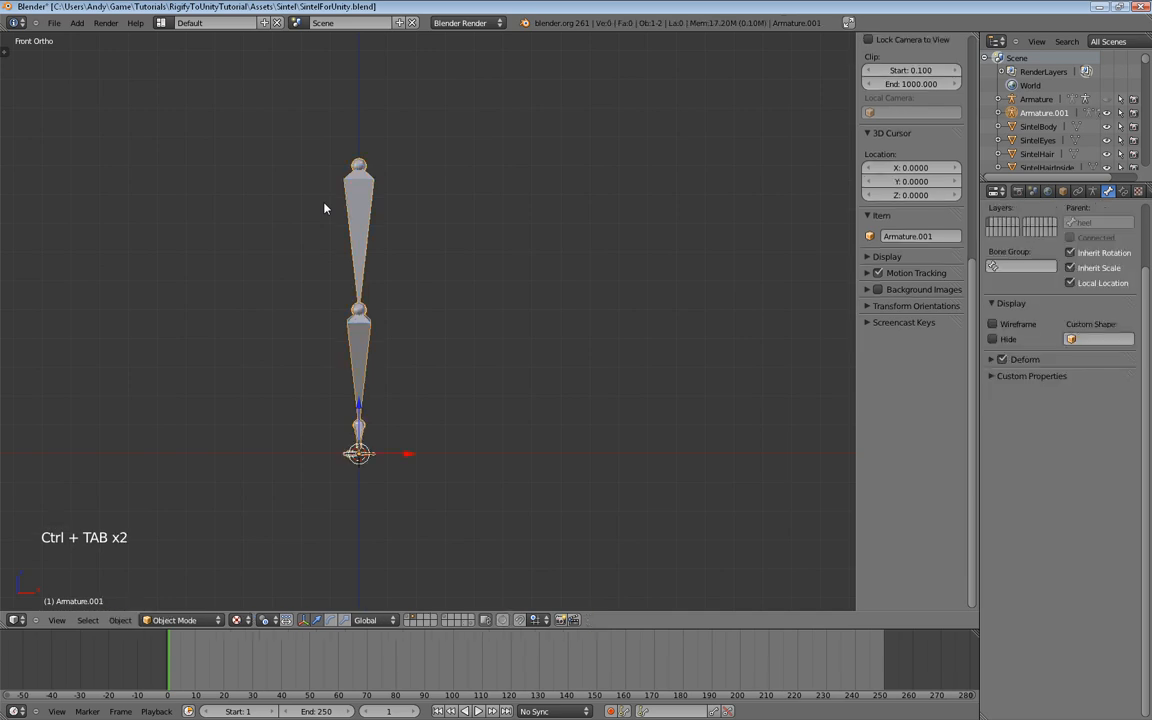
pyautogui.press('x')
pyautogui.click(478, 290)
pyautogui.scroll(-3, 473, 316)
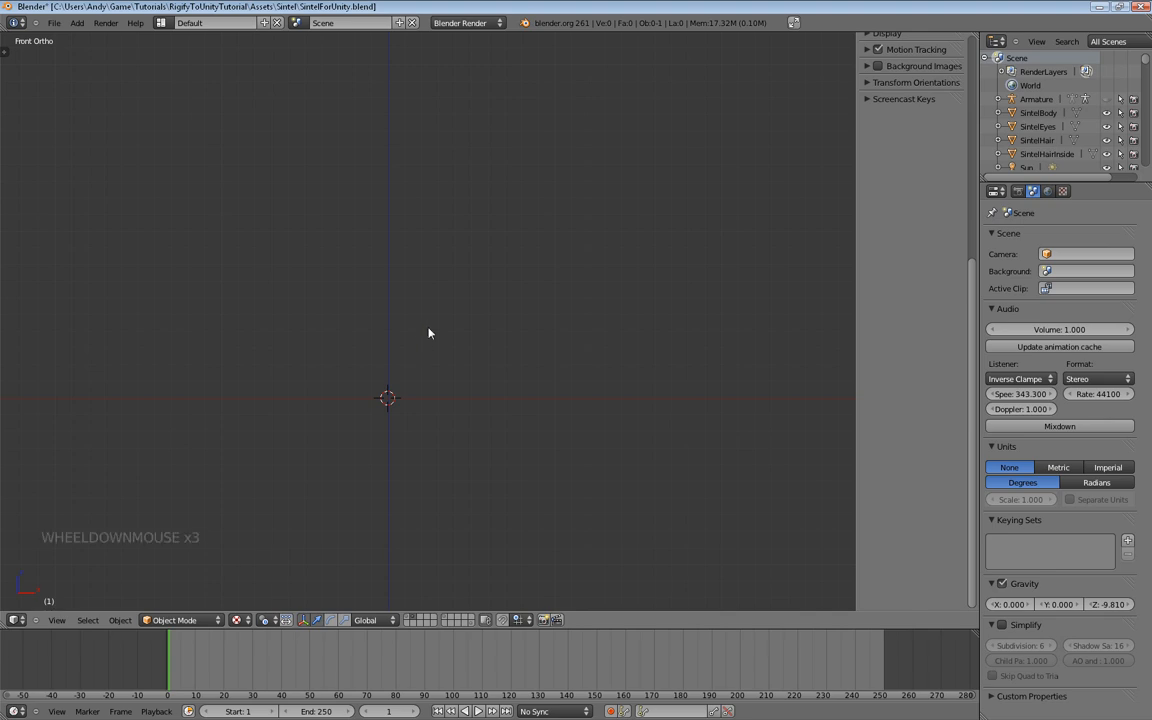
# Step: Select the remaining hidden Armature object and try to delete it
pyautogui.click(1036, 99)
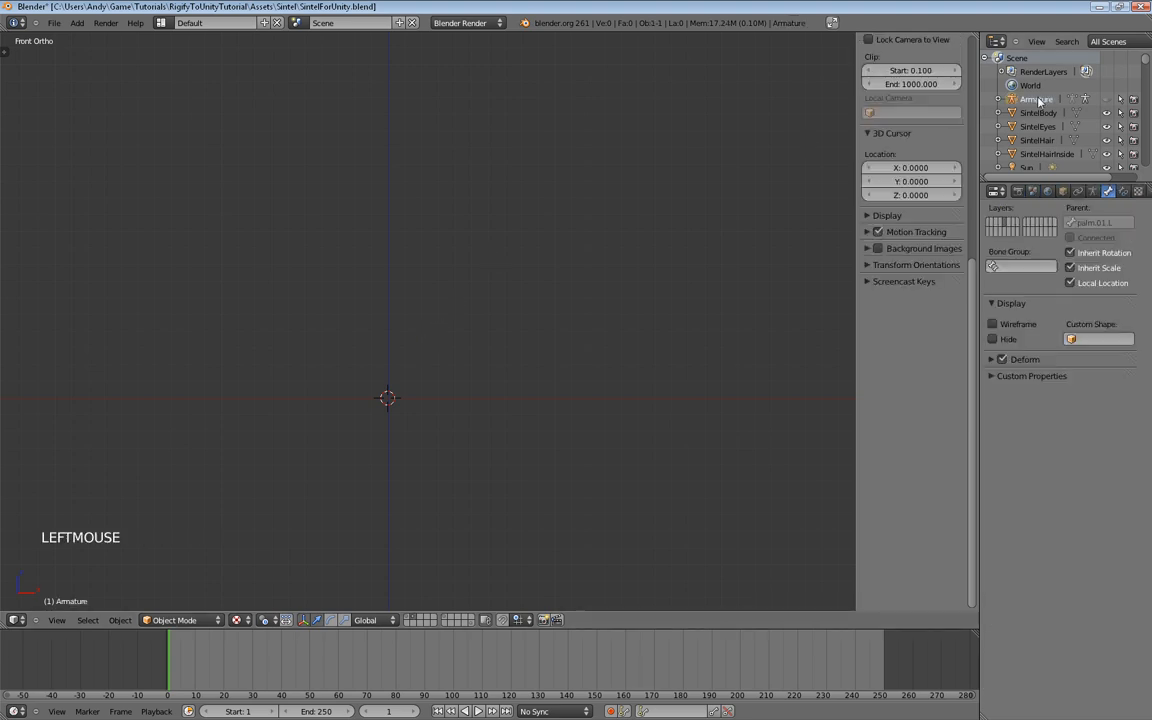
pyautogui.press('x')
pyautogui.click(509, 291)
pyautogui.scroll(3, 489, 396)
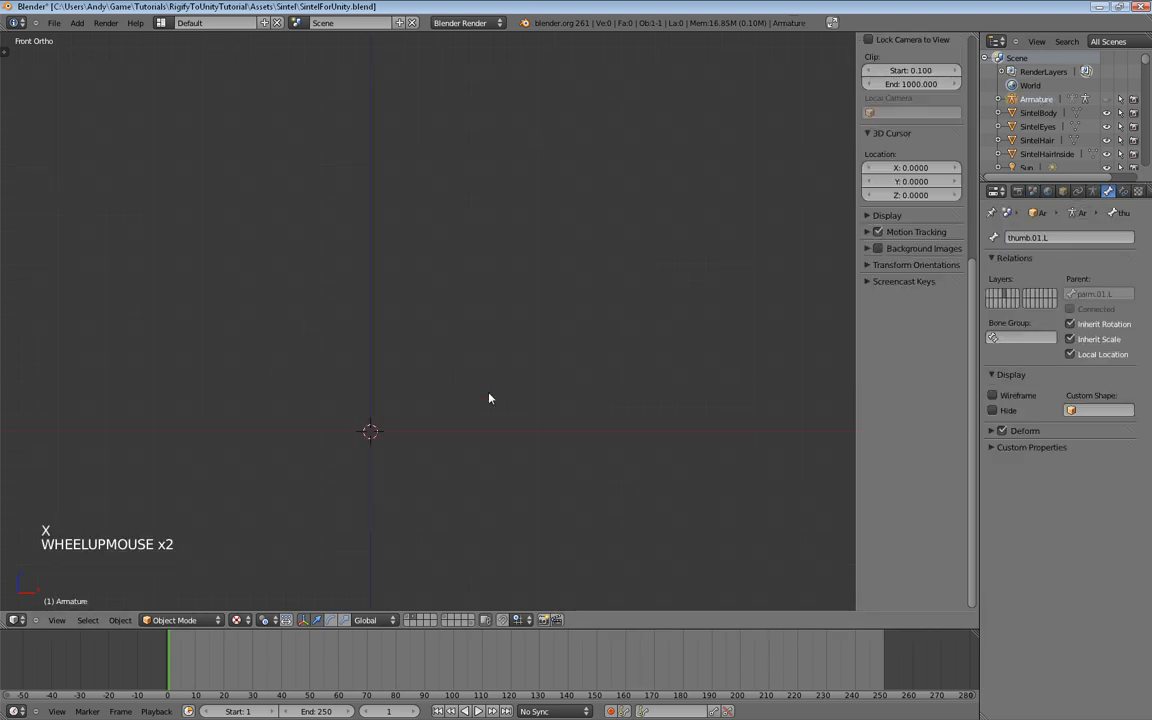
pyautogui.keyDown('shift'); pyautogui.moveTo(463, 440); pyautogui.dragTo(517, 421, button='middle'); pyautogui.keyUp('shift')
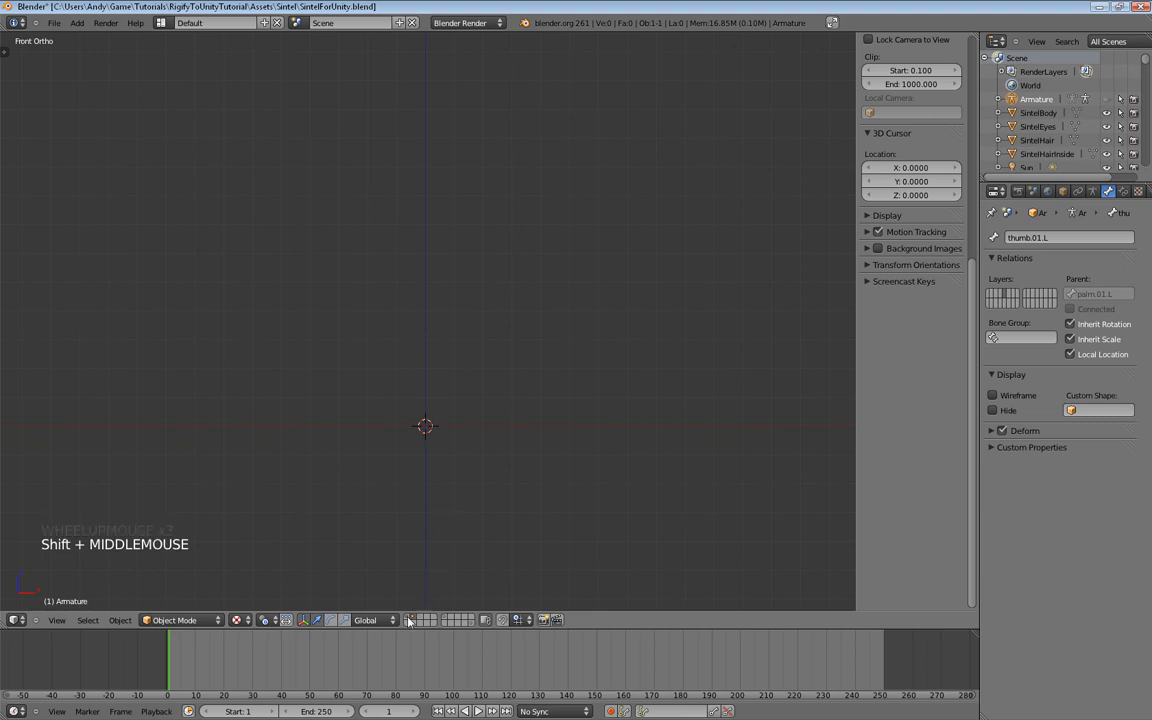
# Step: Show the layer with the Sintel model together with the layer holding the lights
pyautogui.click(447, 621)
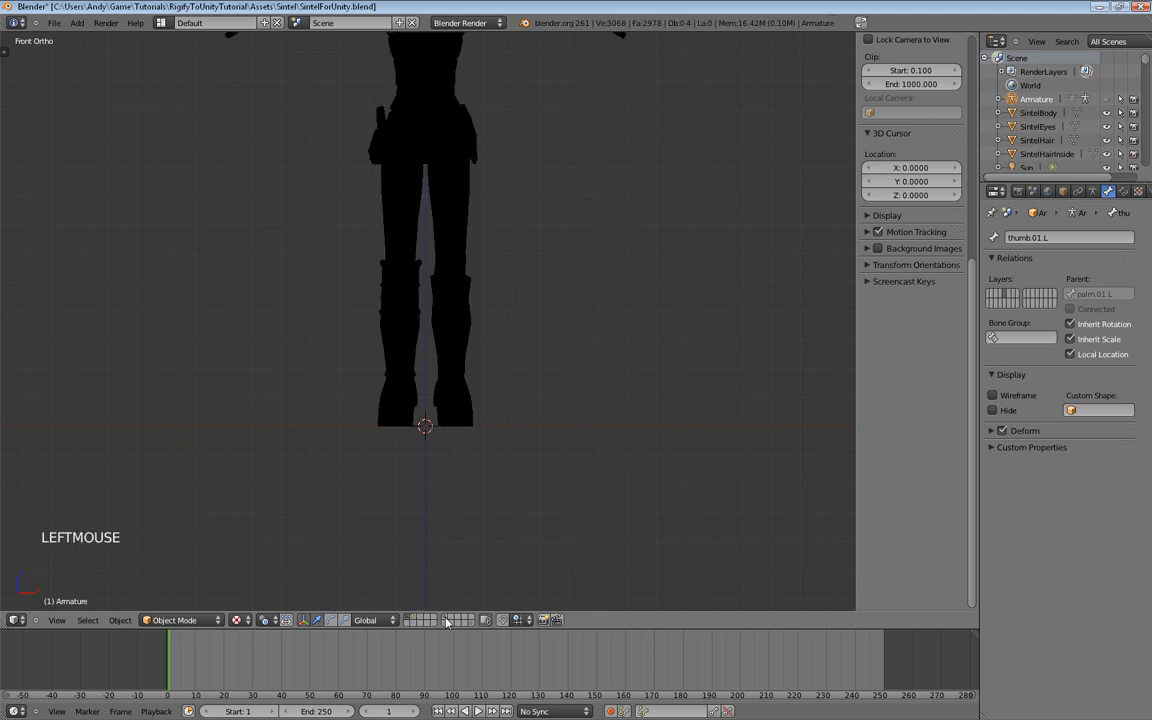
pyautogui.keyDown('shift'); pyautogui.click(447, 621); pyautogui.keyUp('shift')
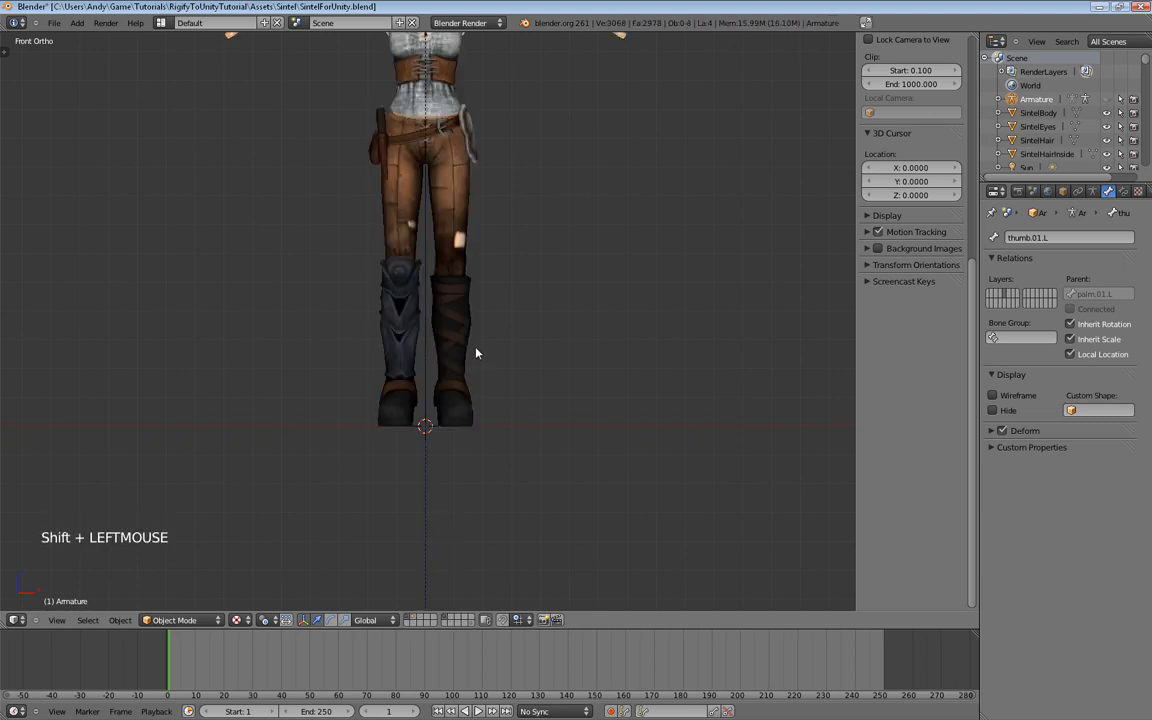
pyautogui.scroll(-2, 509, 239)
pyautogui.keyDown('shift'); pyautogui.moveTo(509, 245); pyautogui.dragTo(501, 327, button='middle'); pyautogui.keyUp('shift')
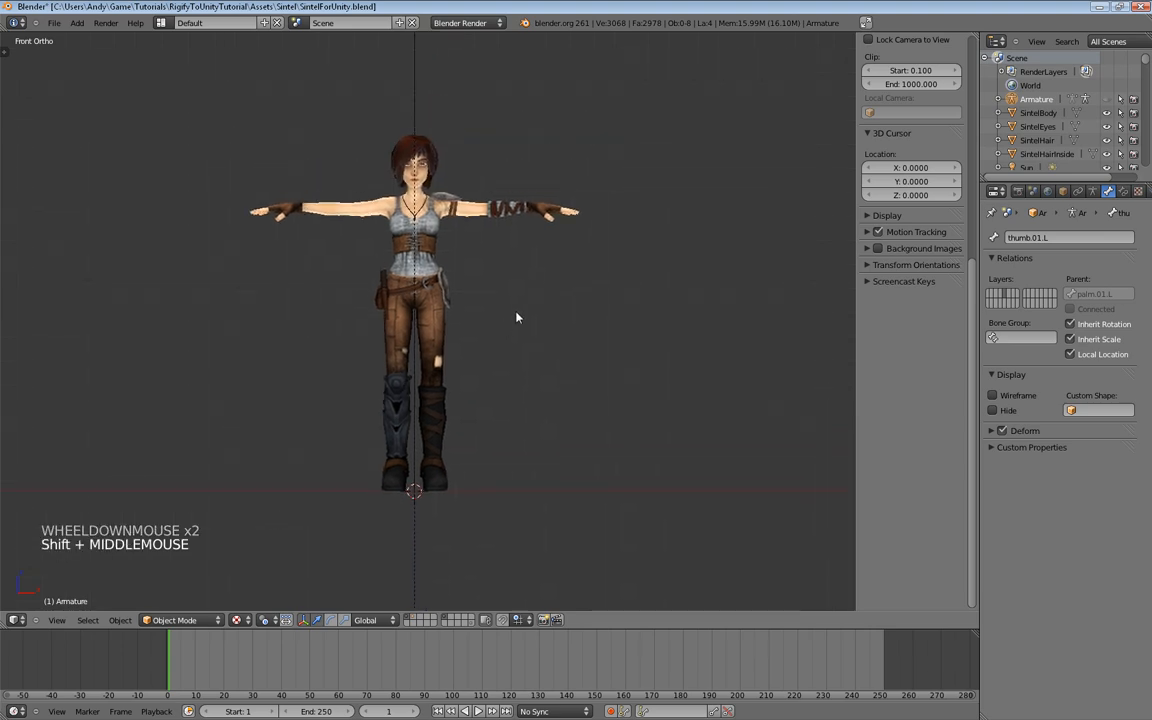
# Step: Add a Human (Meta-Rig) armature at the scene origin
pyautogui.hotkey('shift', 'a')
pyautogui.moveTo(523, 291)
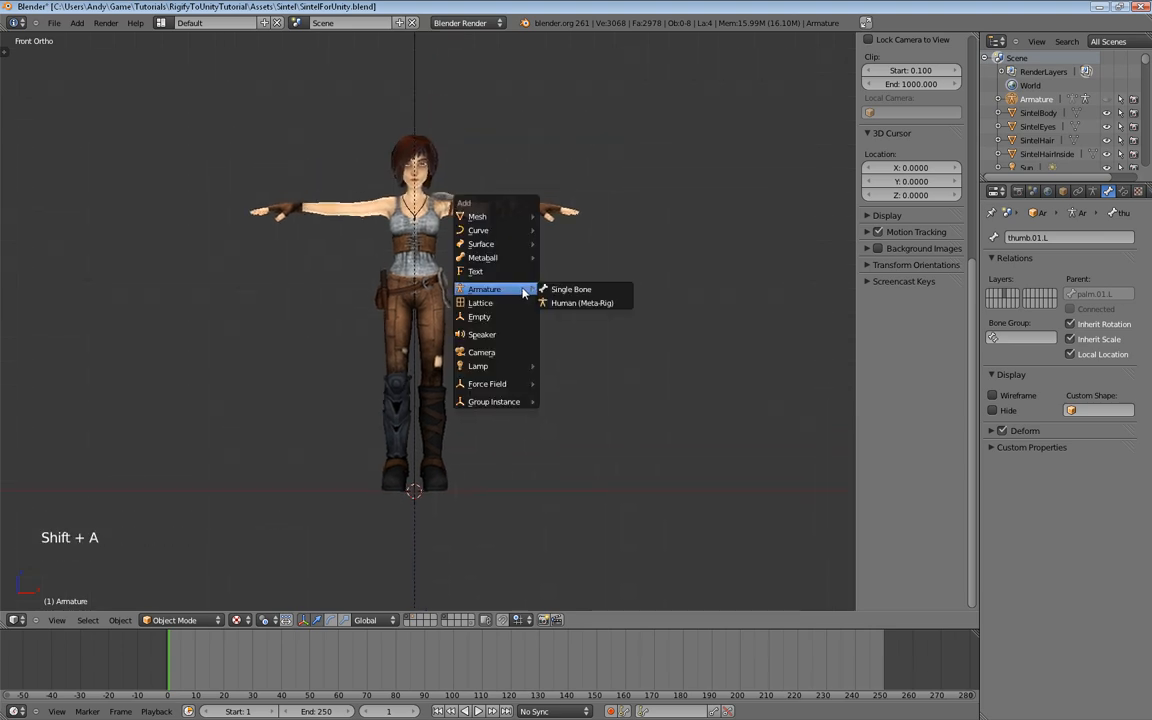
pyautogui.click(588, 303)
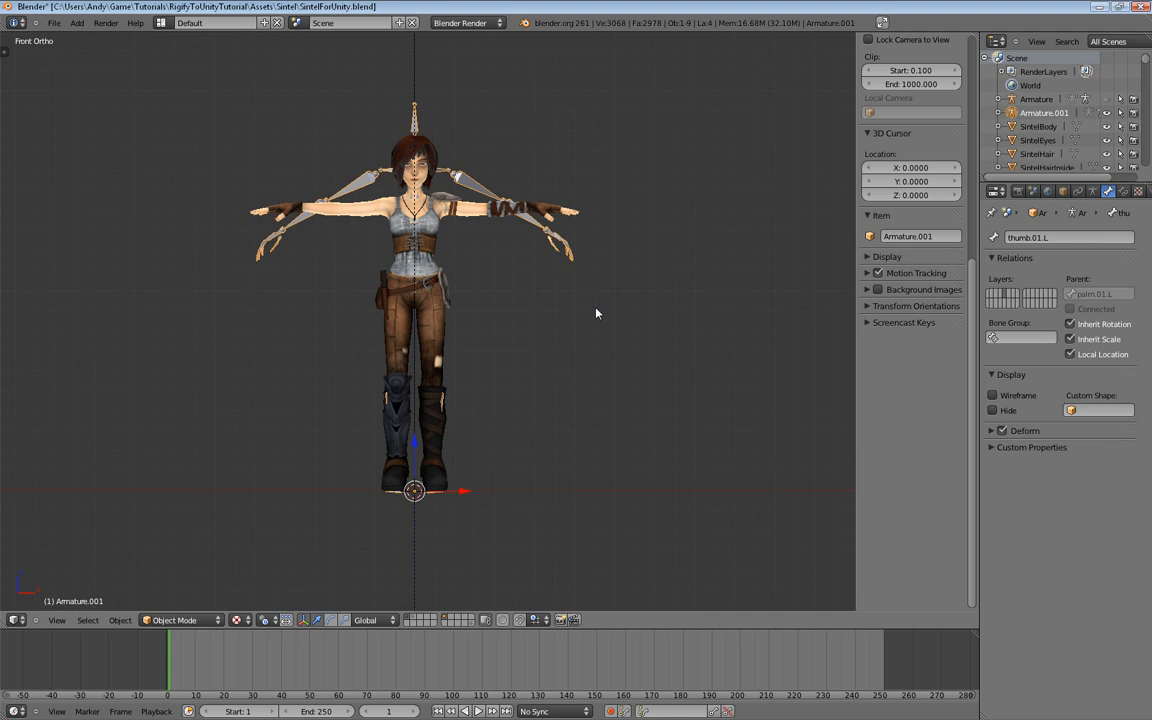
# Step: Examine the meta-rig's hand and finger bones against Sintel's hand, including from the front
pyautogui.moveTo(581, 234); pyautogui.dragTo(473, 285, button='middle')
pyautogui.scroll(4, 473, 285)
pyautogui.keyDown('shift'); pyautogui.moveTo(565, 298); pyautogui.dragTo(404, 334, button='middle'); pyautogui.keyUp('shift')
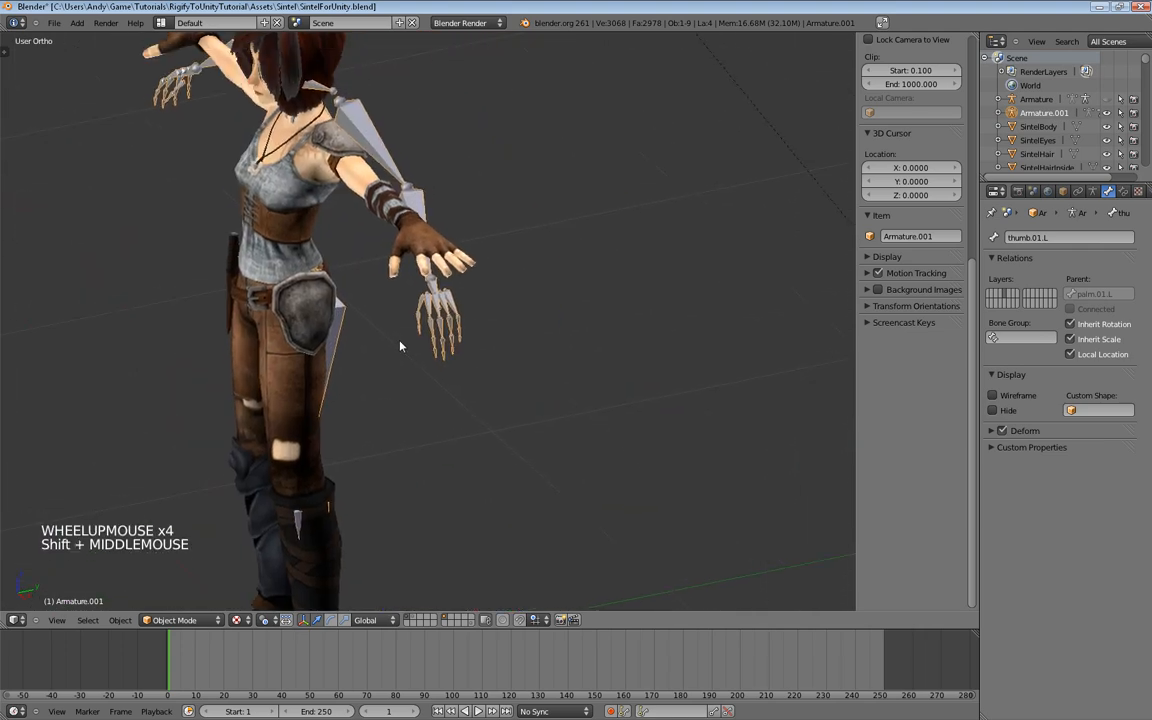
pyautogui.scroll(1, 428, 333)
pyautogui.scroll(3, 428, 333)
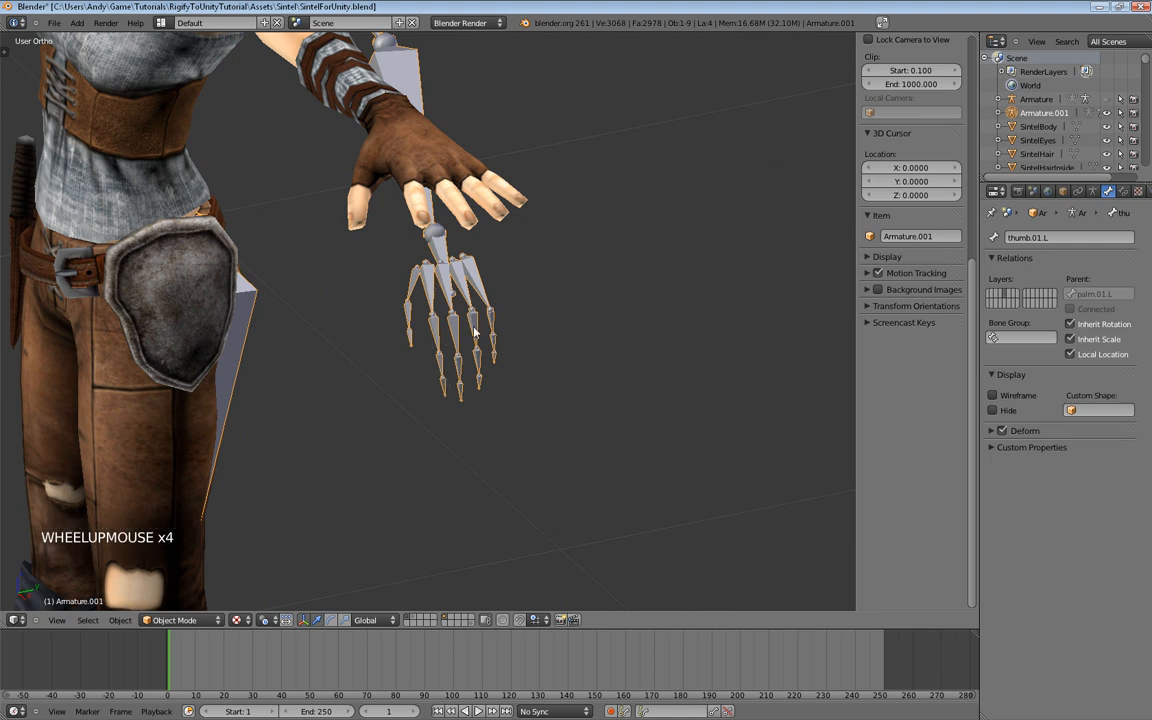
pyautogui.moveTo(410, 401); pyautogui.dragTo(402, 392, button='middle')
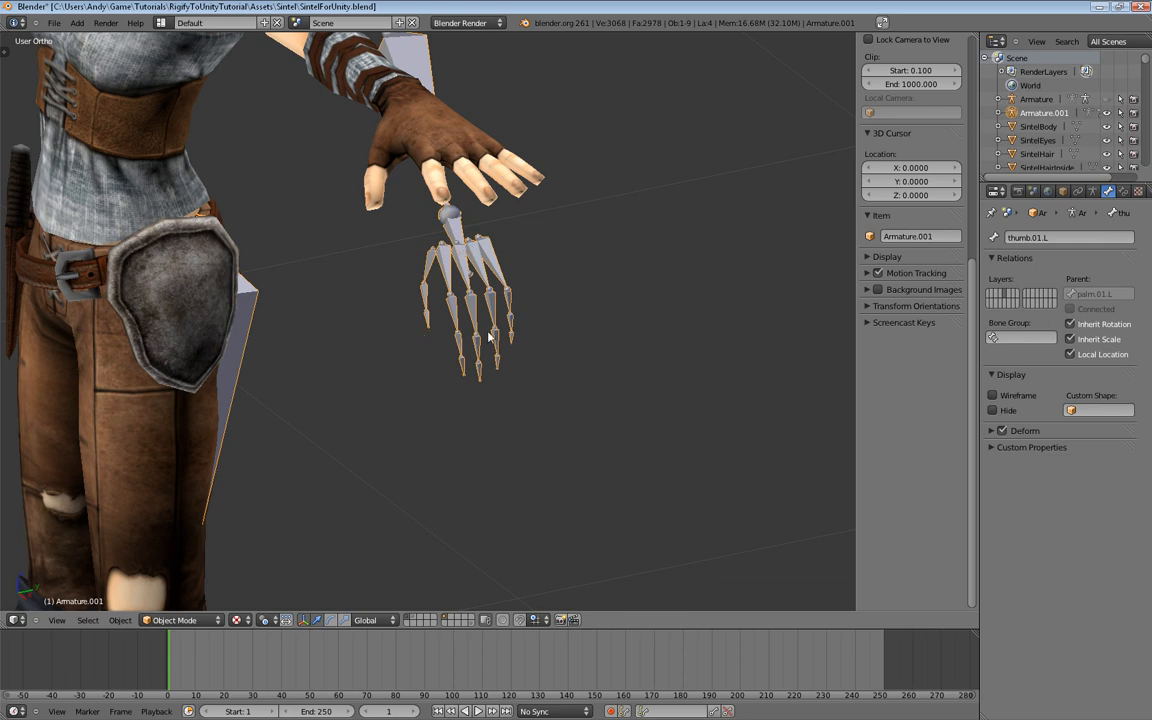
pyautogui.moveTo(368, 429); pyautogui.dragTo(476, 391, button='middle')
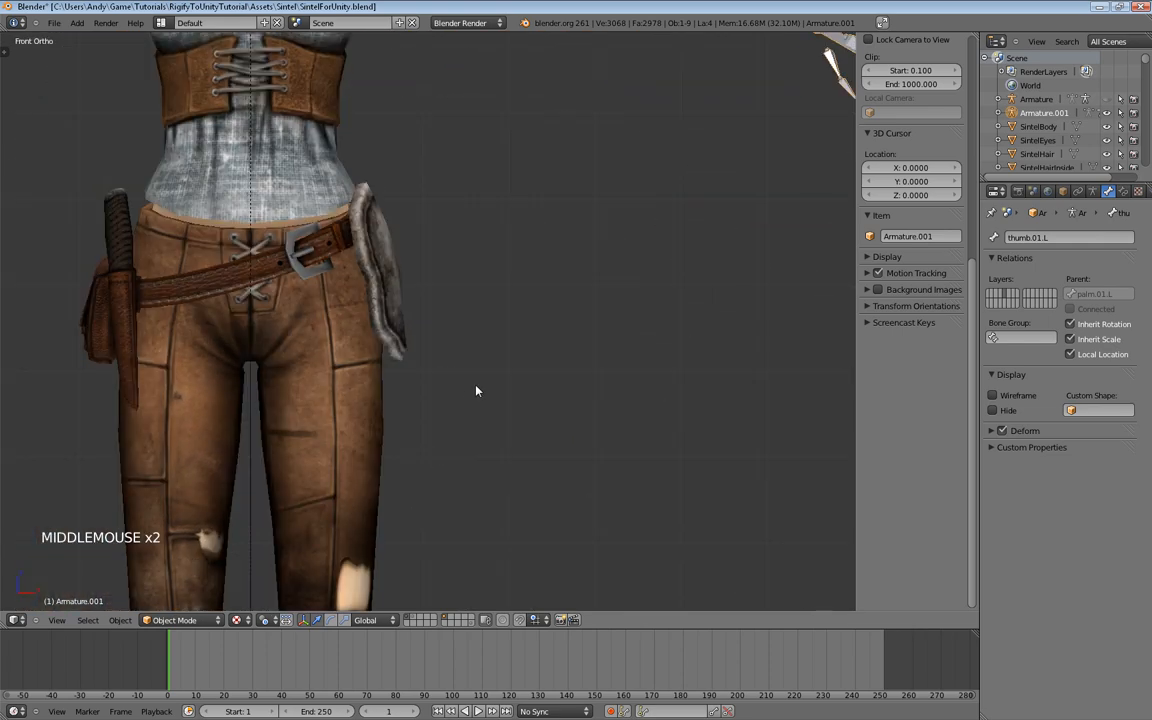
pyautogui.scroll(-4, 476, 330)
pyautogui.keyDown('shift'); pyautogui.moveTo(549, 197); pyautogui.dragTo(455, 372, button='middle'); pyautogui.keyUp('shift')
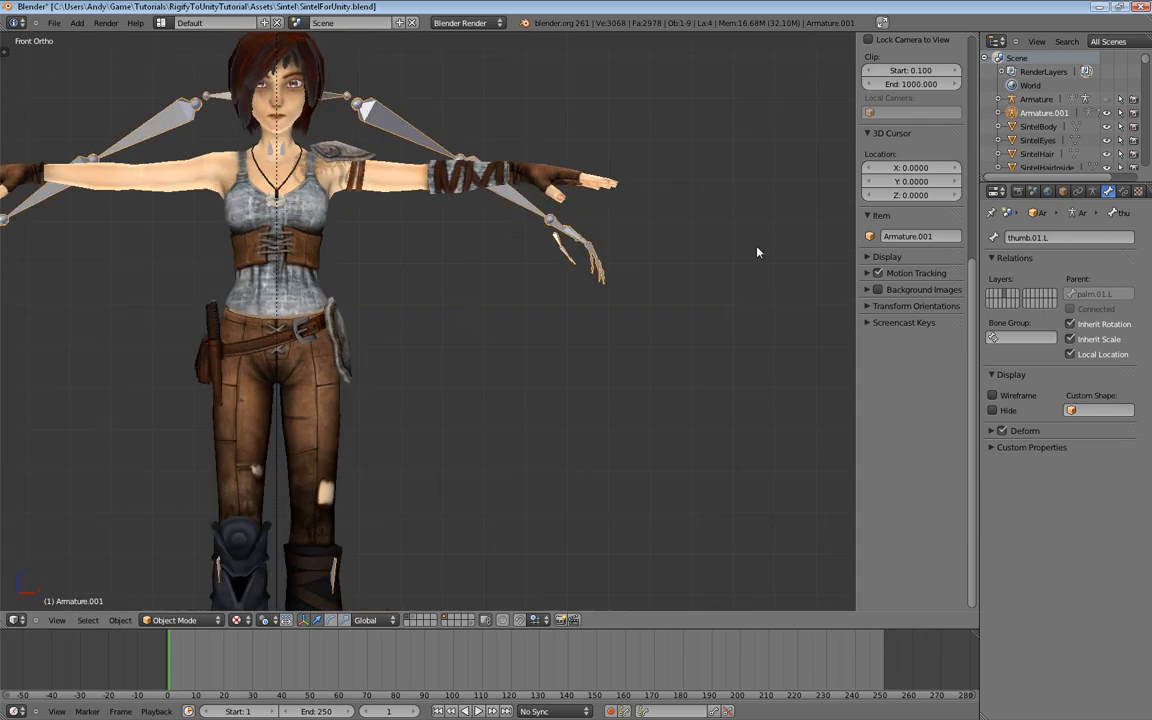
# Step: Turn on X-Ray display for the meta-rig so its bones show through the Sintel mesh
pyautogui.click(1092, 191)
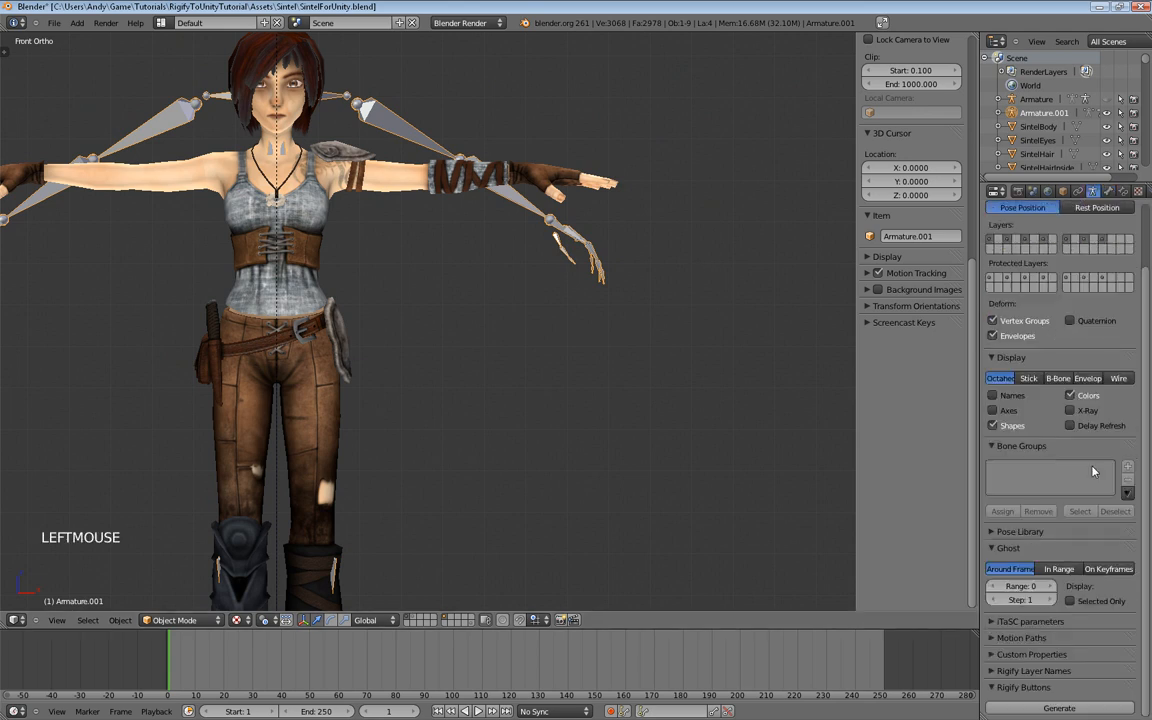
pyautogui.click(1072, 410)
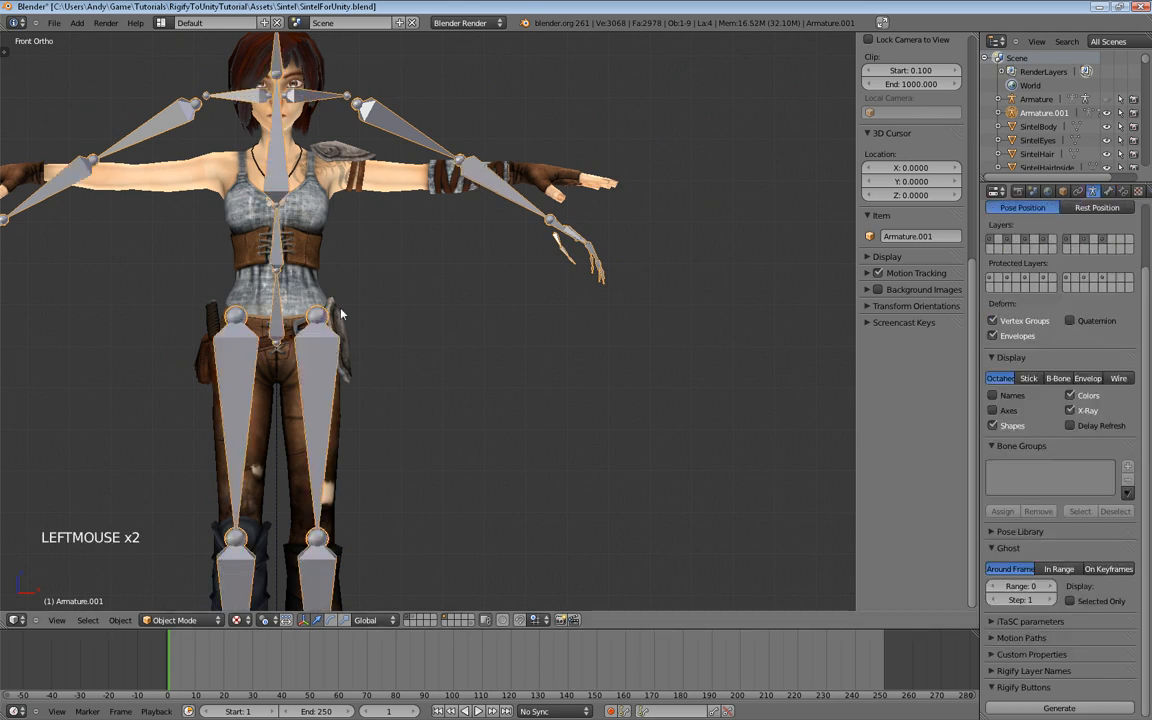
pyautogui.scroll(-4, 365, 342)
pyautogui.keyDown('shift'); pyautogui.moveTo(365, 342); pyautogui.dragTo(426, 364, button='middle'); pyautogui.keyUp('shift')
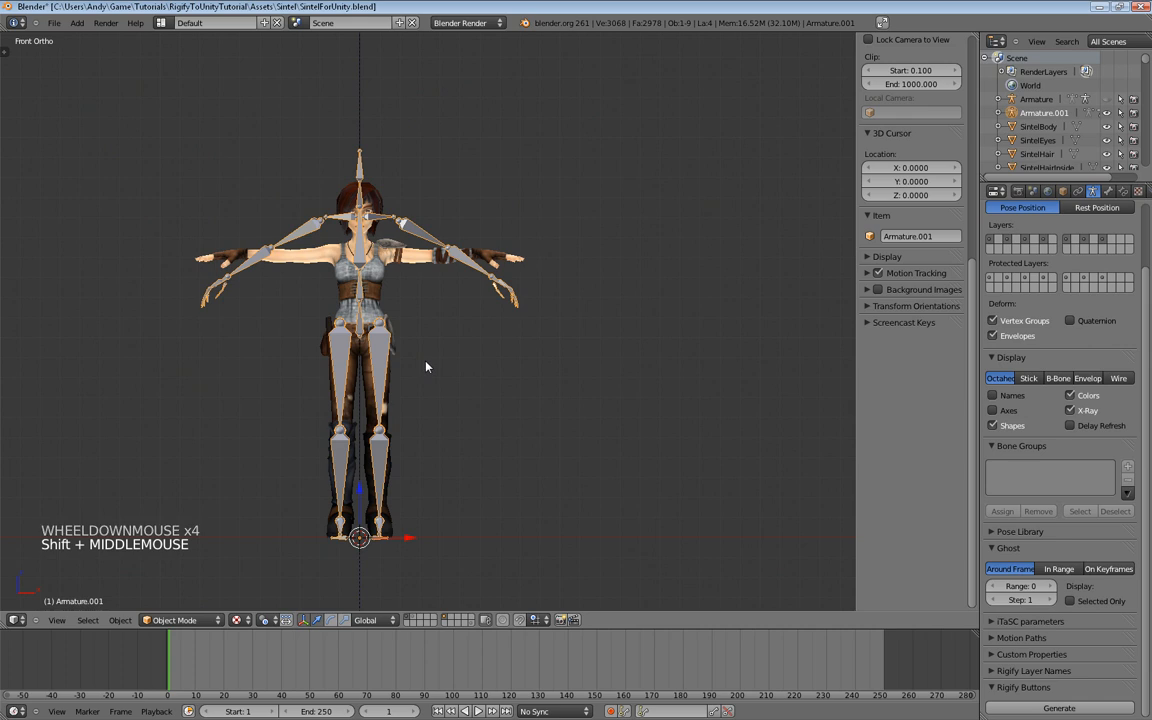
# Step: Scale the whole meta-rig in Object Mode to about 0.887 to match Sintel's height
pyautogui.hotkey('ctrl', 'Tab')
pyautogui.press('s')
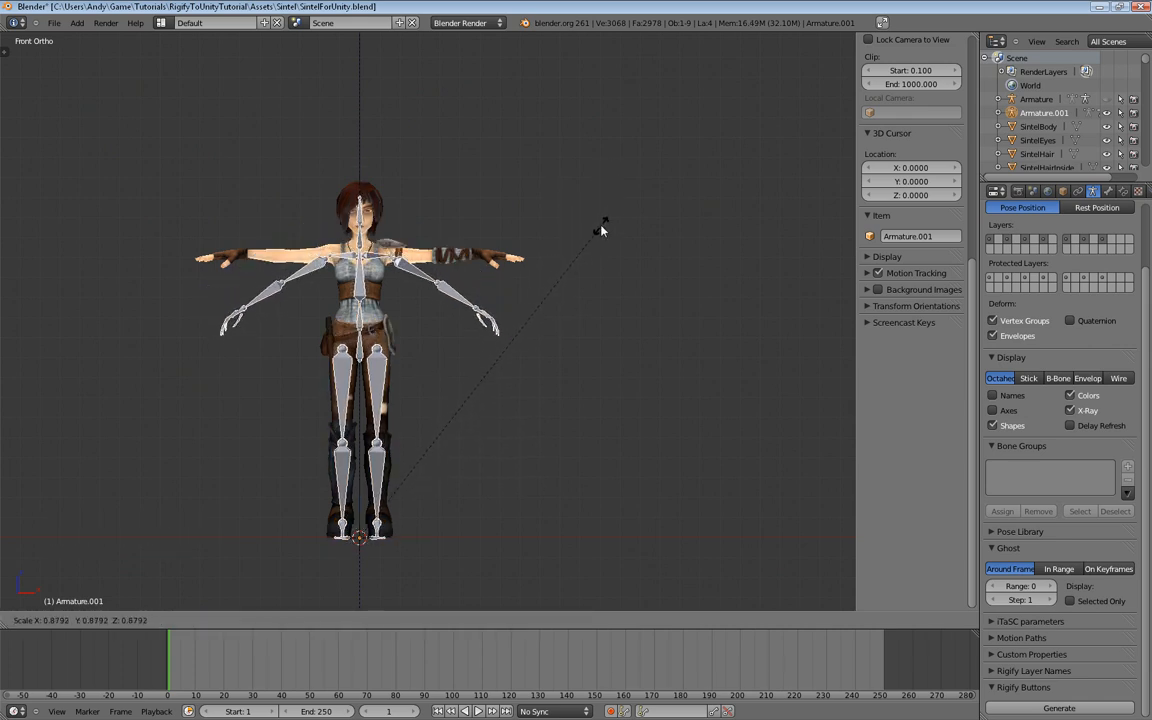
pyautogui.click(602, 227)
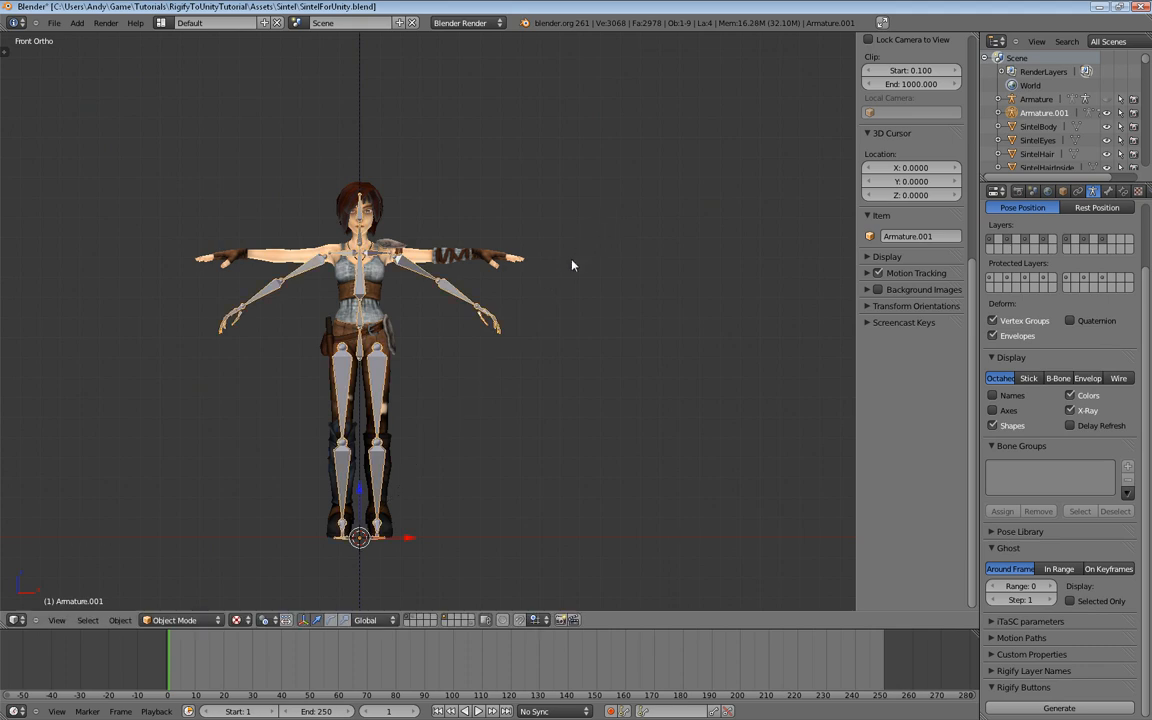
pyautogui.scroll(2, 571, 263)
pyautogui.keyDown('shift'); pyautogui.moveTo(571, 263); pyautogui.dragTo(542, 311, button='middle'); pyautogui.keyUp('shift')
pyautogui.scroll(-1, 542, 311)
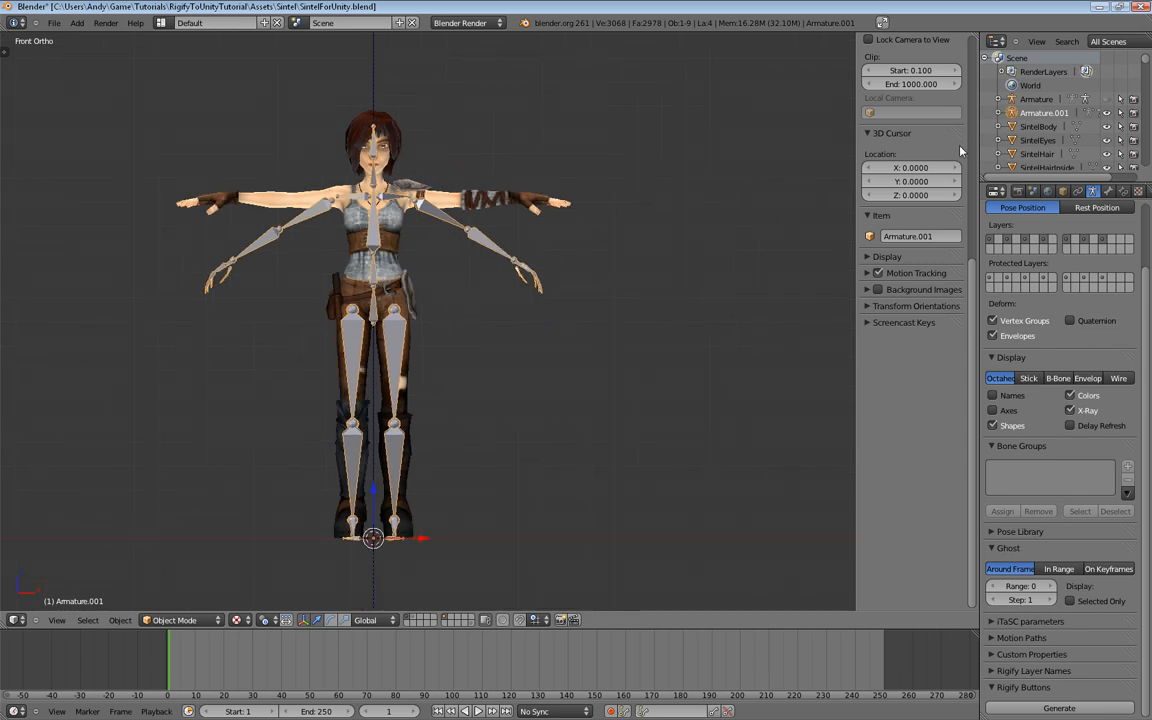
# Step: Check the meta-rig's object scale values and undo the Object Mode scaling
pyautogui.scroll(-13, 933, 120)
pyautogui.moveTo(974, 330); pyautogui.dragTo(982, 80)
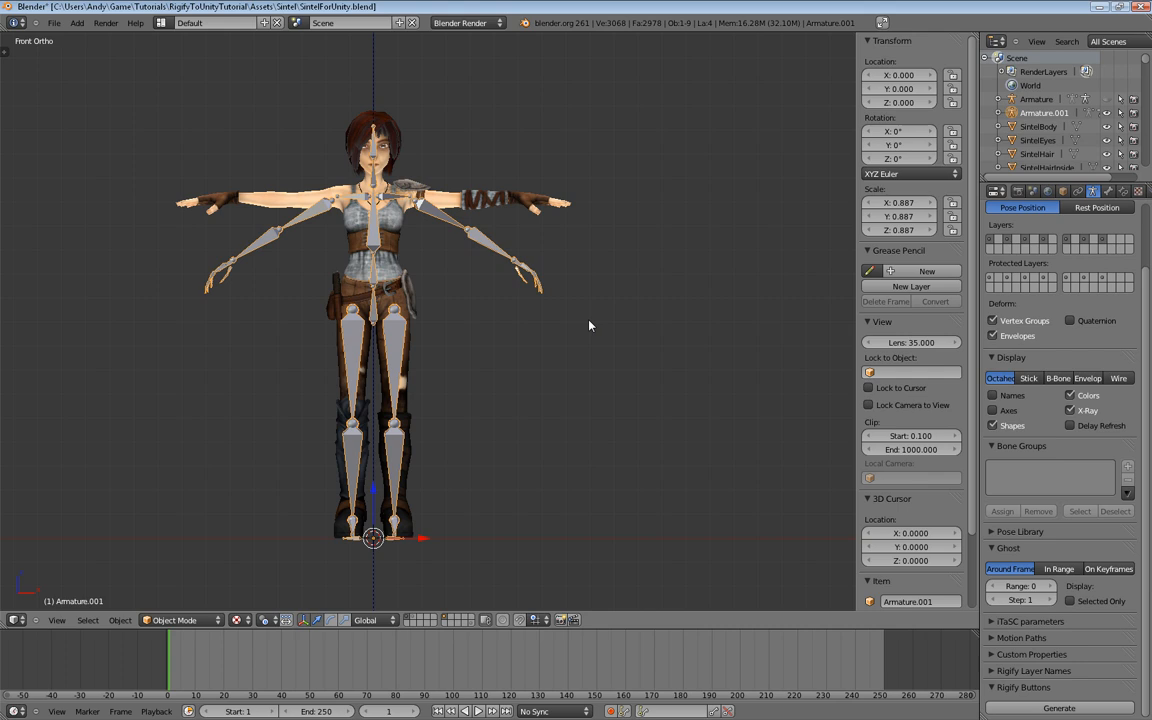
pyautogui.hotkey('ctrl', 'z')
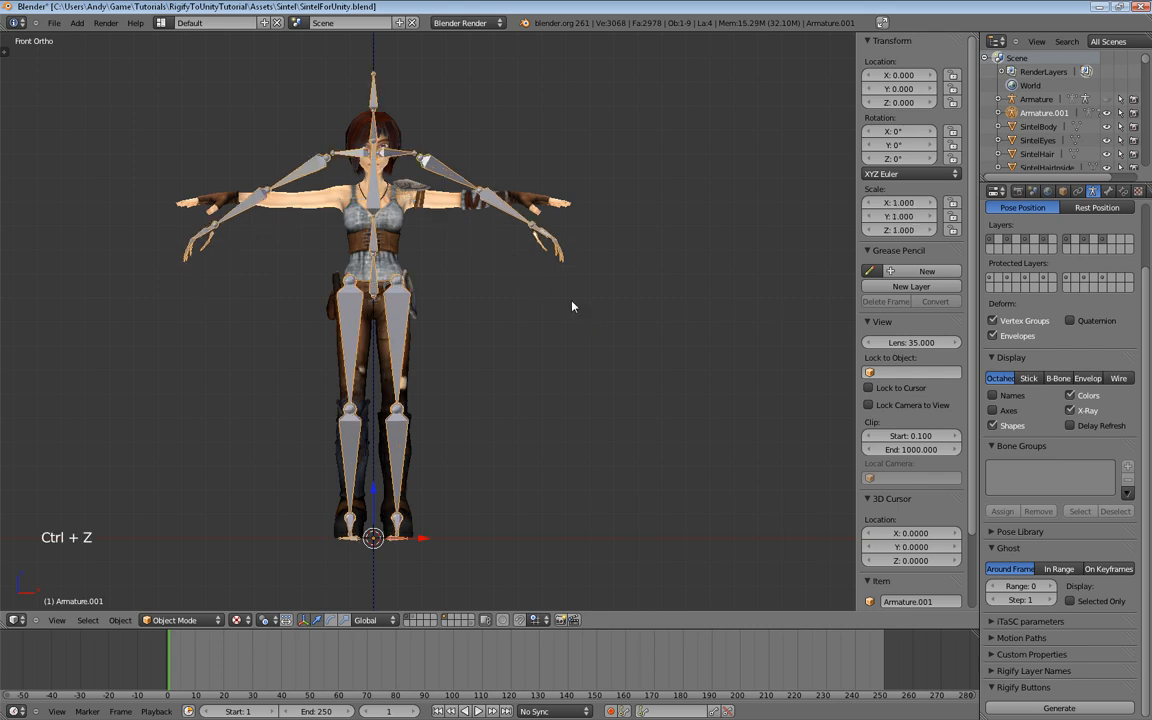
# Step: Select the SintelBody mesh and examine its location, rotation and scale values
pyautogui.rightClick(393, 262)
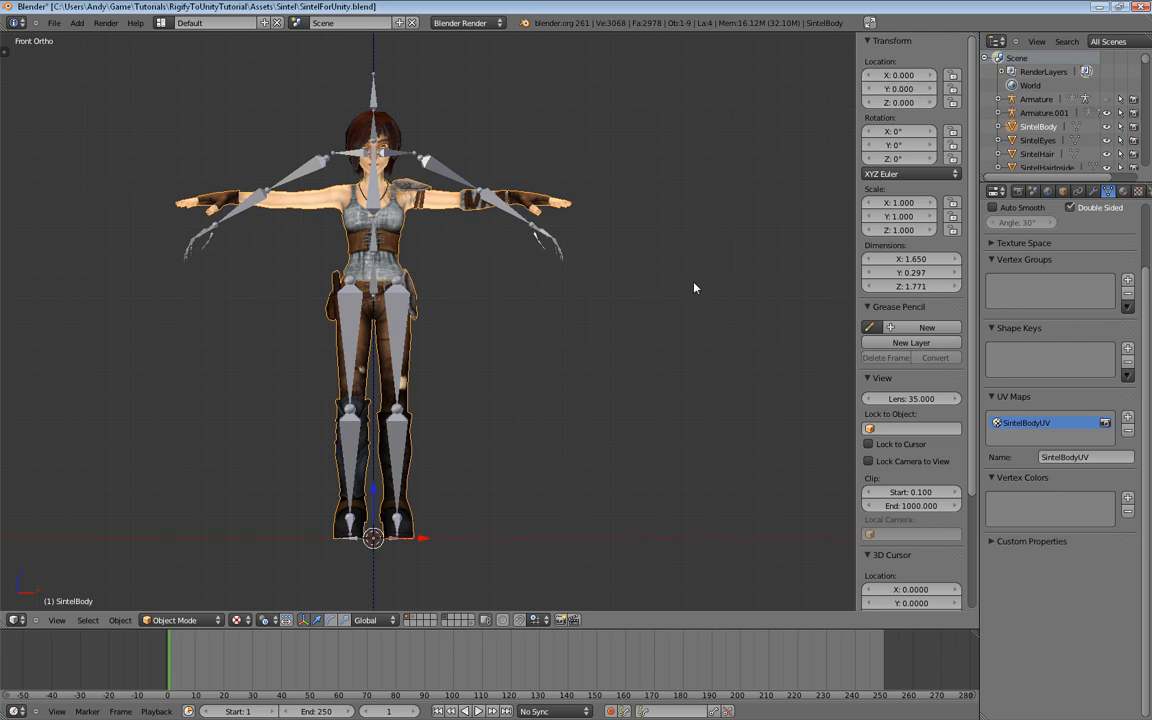
pyautogui.scroll(1, 650, 327)
pyautogui.scroll(-1, 650, 327)
pyautogui.keyDown('shift'); pyautogui.moveTo(555, 424); pyautogui.dragTo(588, 384, button='middle'); pyautogui.keyUp('shift')
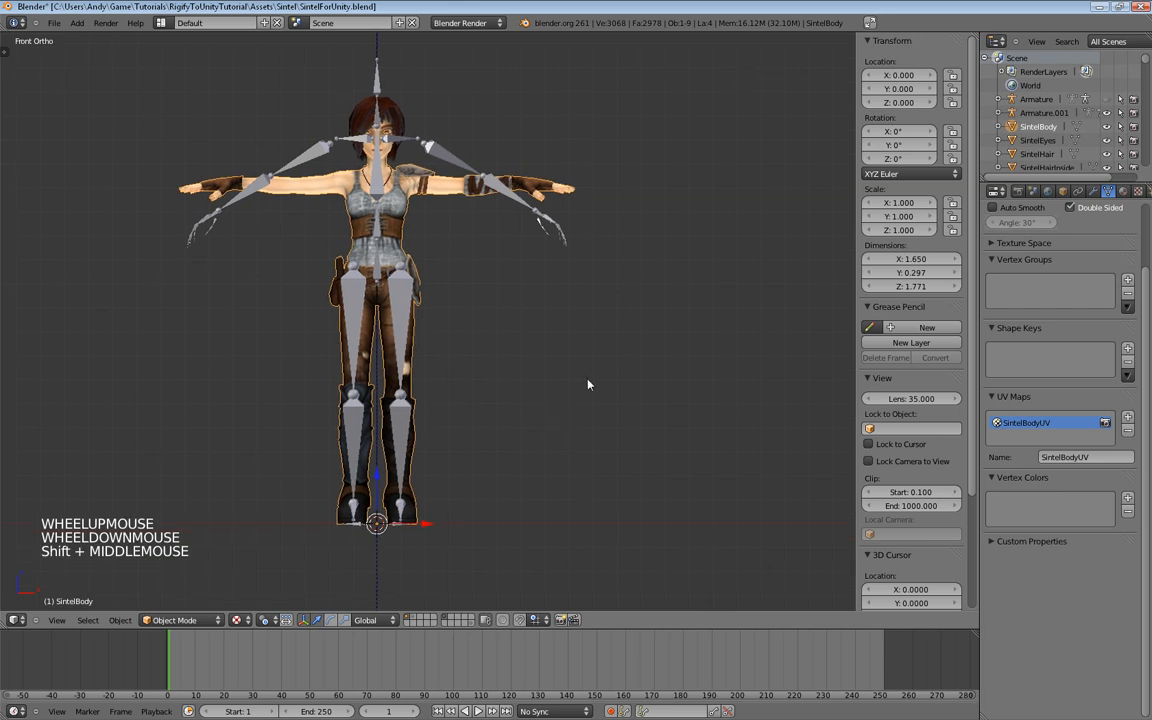
# Step: Open the human meta-rig in Edit Mode and set the pivot point to 3D Cursor
pyautogui.rightClick(437, 157)
pyautogui.press('Tab')
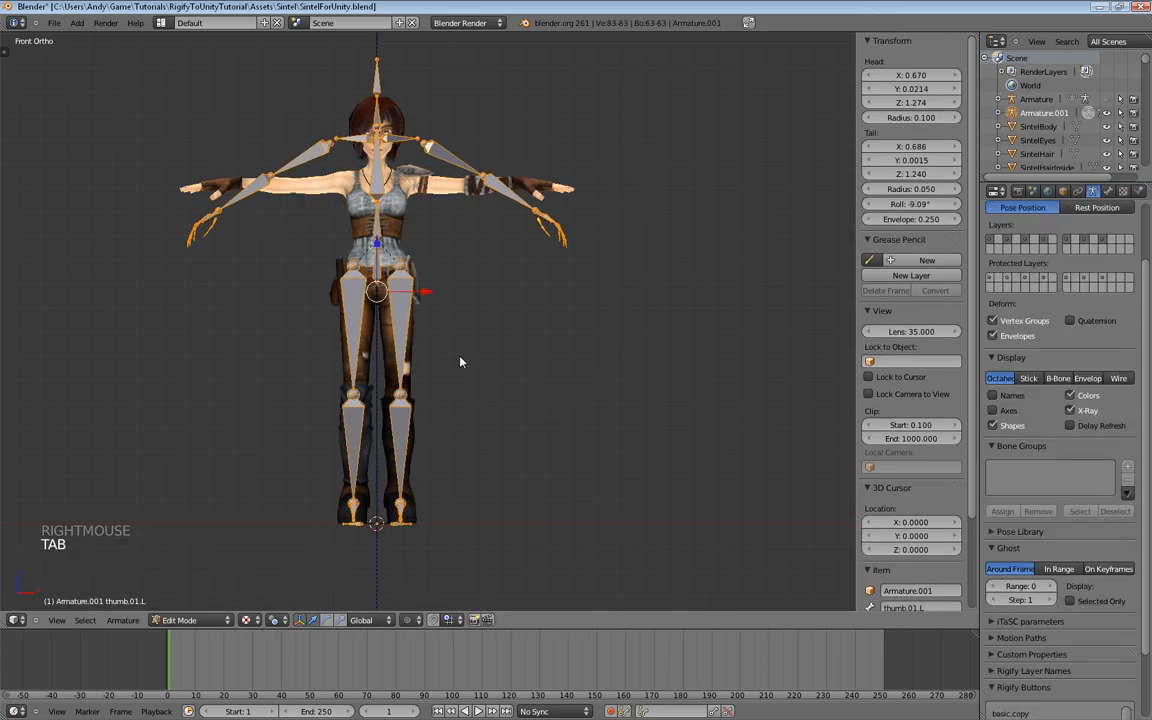
pyautogui.press('s')
pyautogui.rightClick(553, 283)
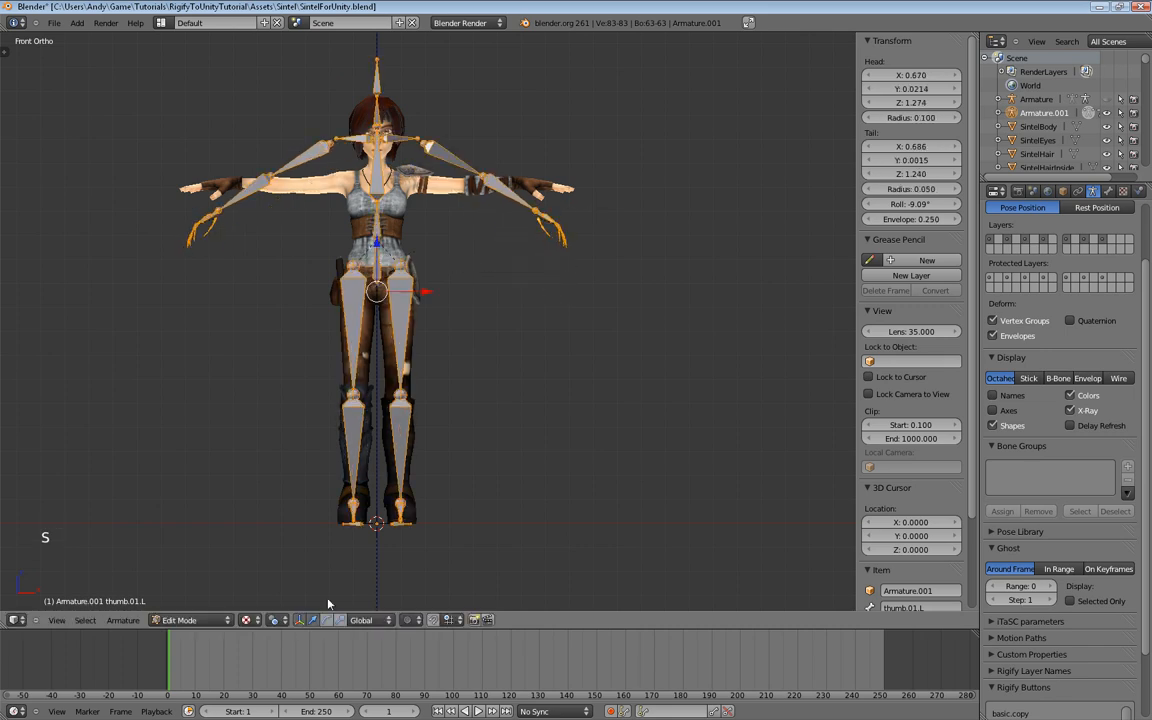
pyautogui.click(252, 621)
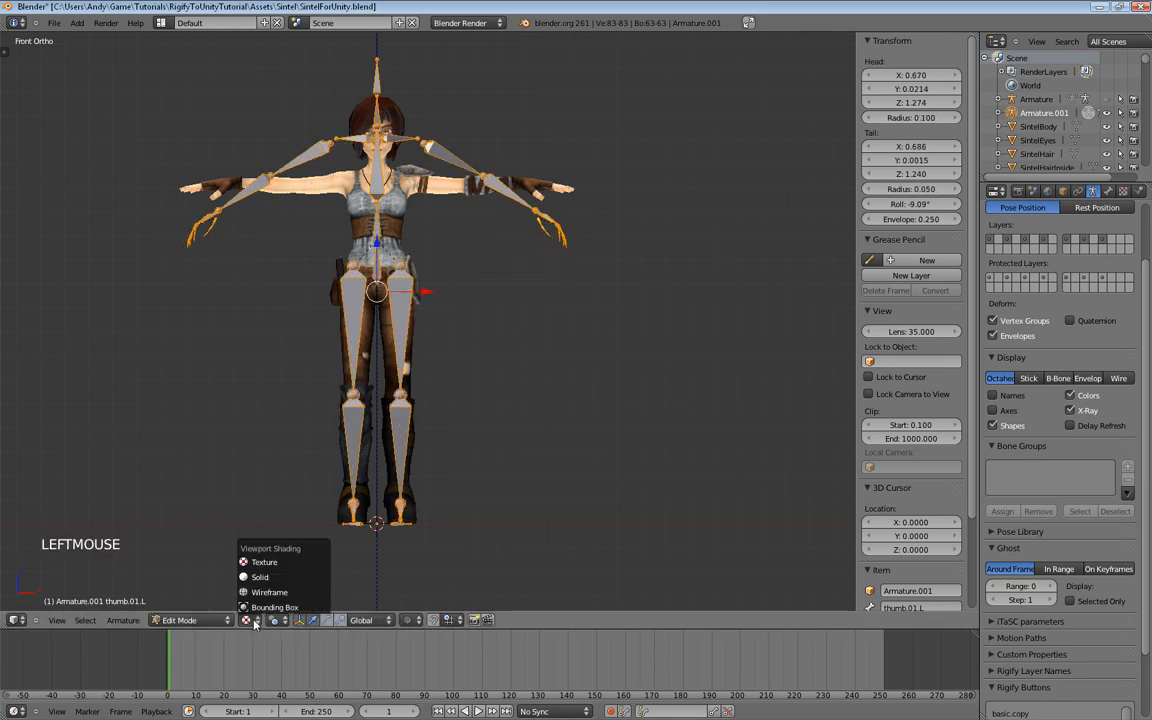
pyautogui.click(273, 620)
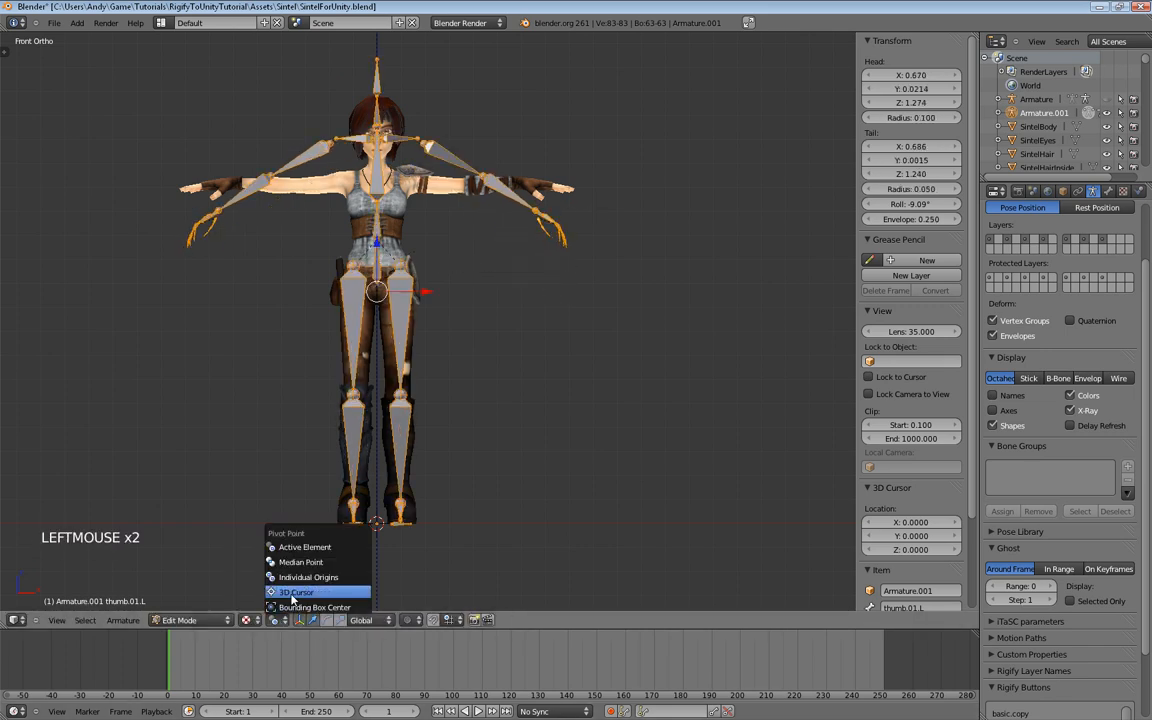
pyautogui.click(300, 597)
# Step: Try scaling all meta-rig bones down to Sintel's height in Edit Mode about the 3D cursor, and undo it
pyautogui.press('s')
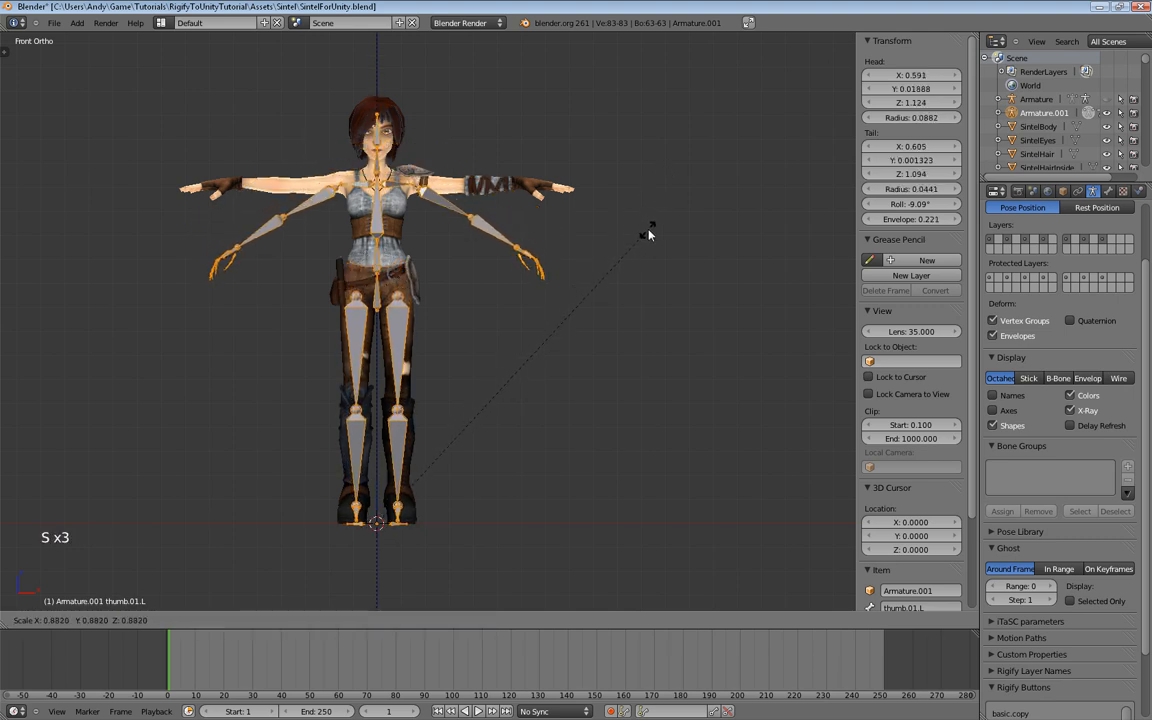
pyautogui.click(650, 232)
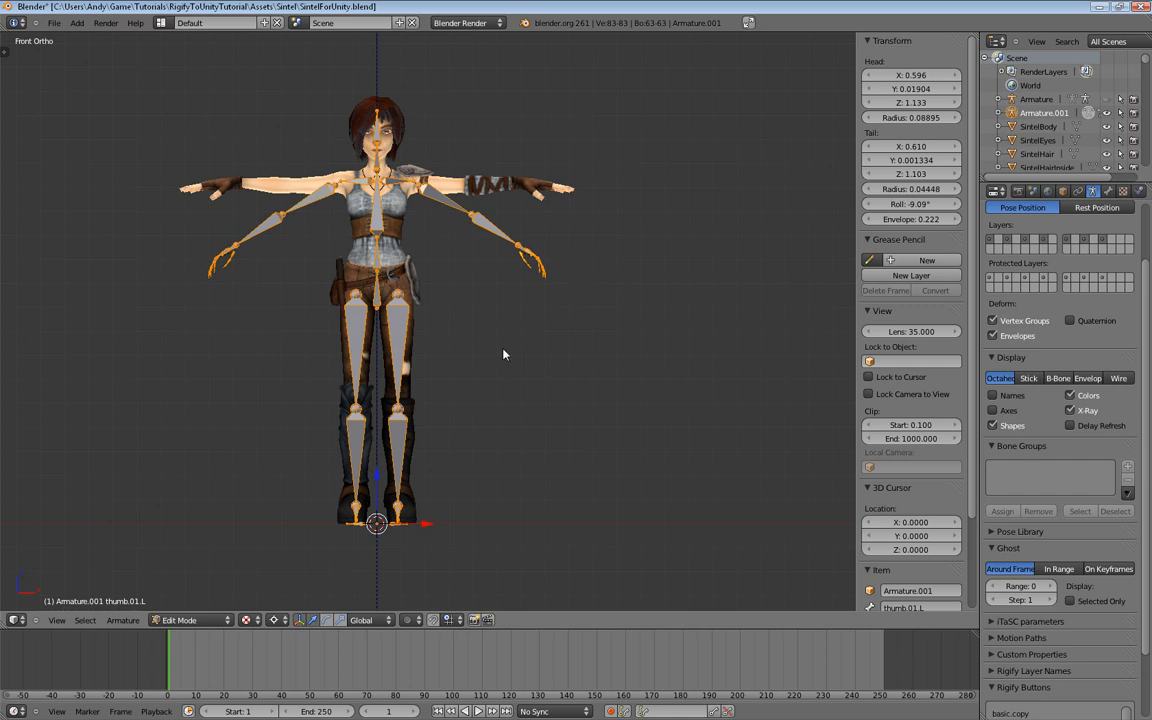
pyautogui.press('Tab')
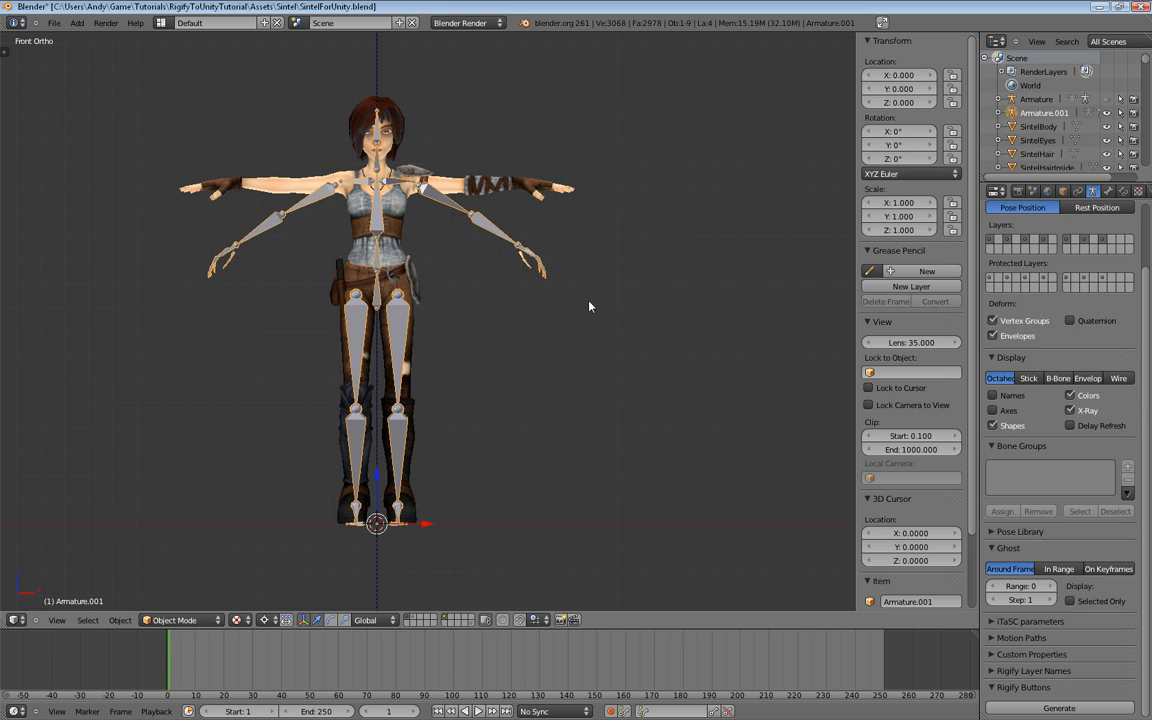
pyautogui.hotkey('ctrl', 'z')
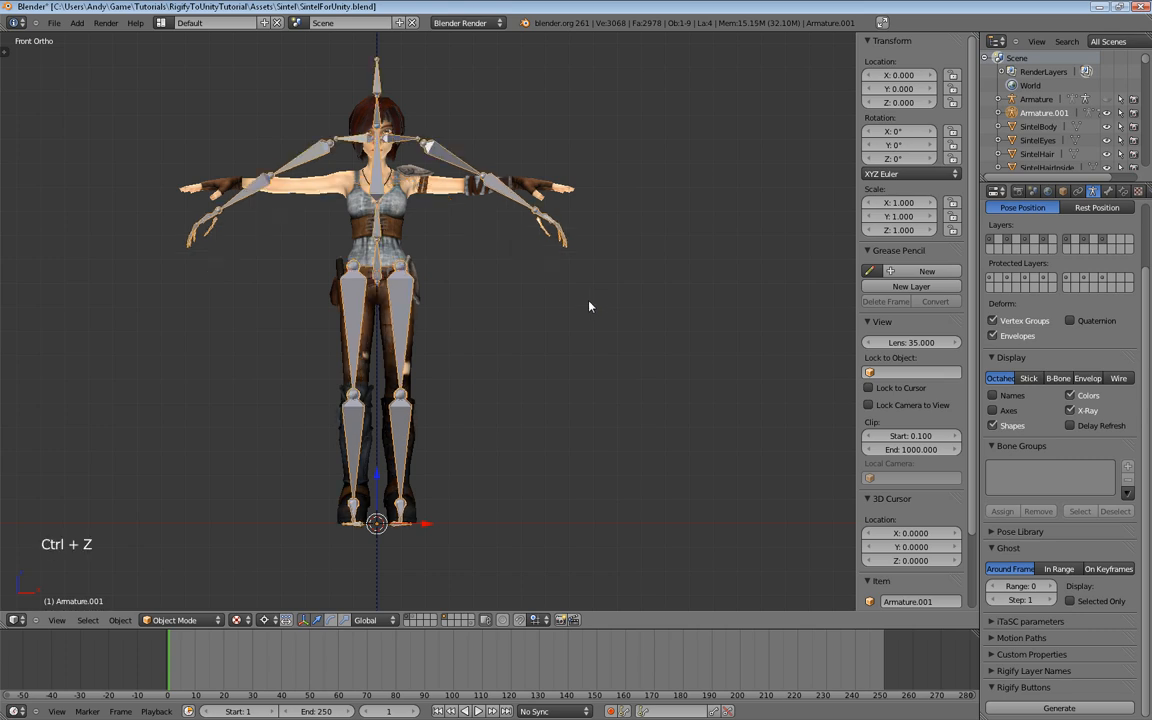
pyautogui.hotkey('ctrl', 'z')
pyautogui.hotkey('ctrl', 'z')
# Step: Scale the whole meta-rig to 0.884 in Object Mode and apply the scale
pyautogui.press('s')
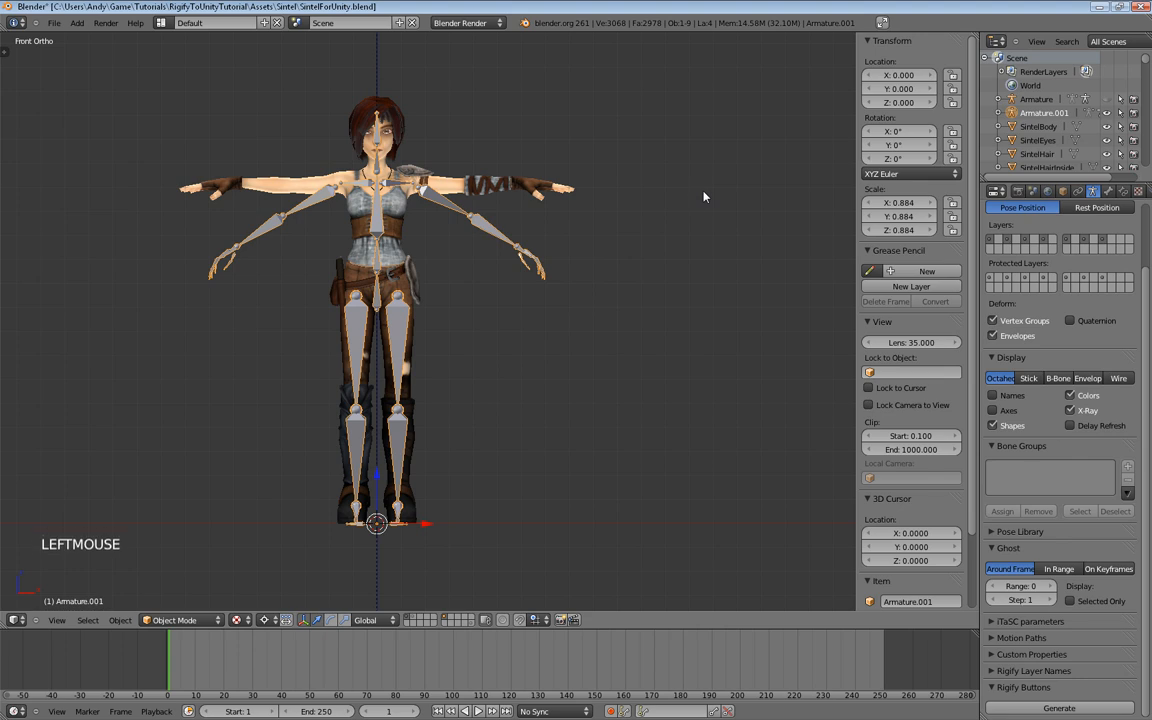
pyautogui.keyDown('shift'); pyautogui.moveTo(550, 397); pyautogui.dragTo(555, 375, button='middle'); pyautogui.keyUp('shift')
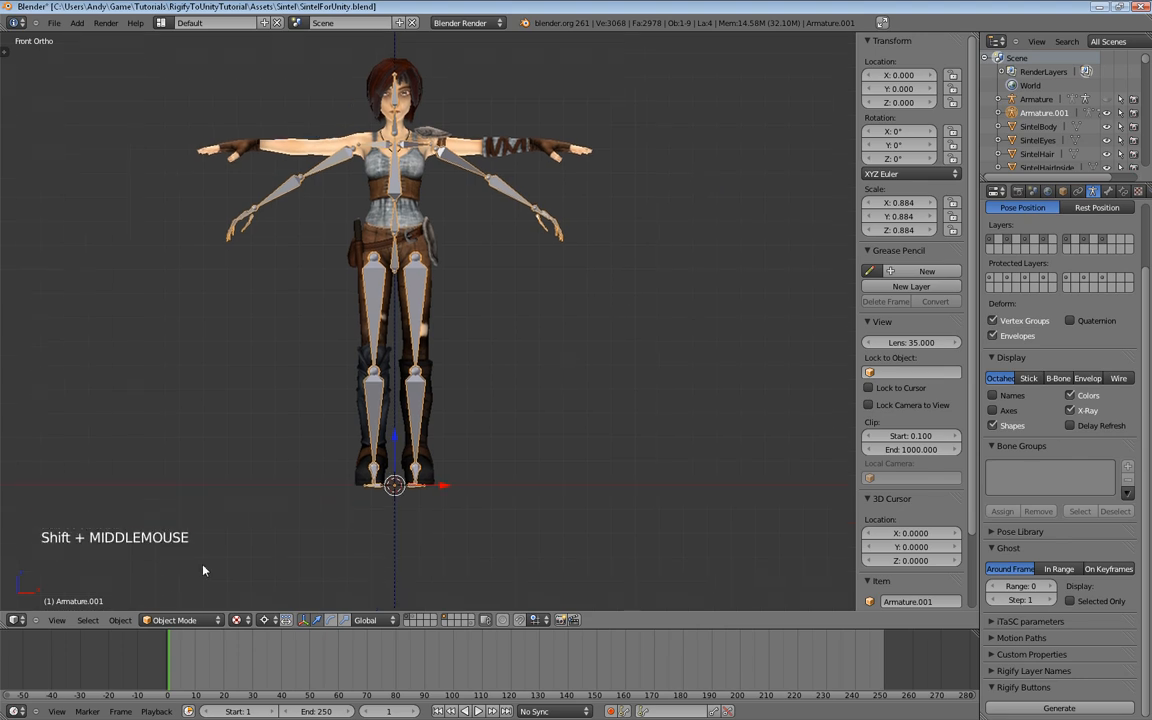
pyautogui.click(119, 620)
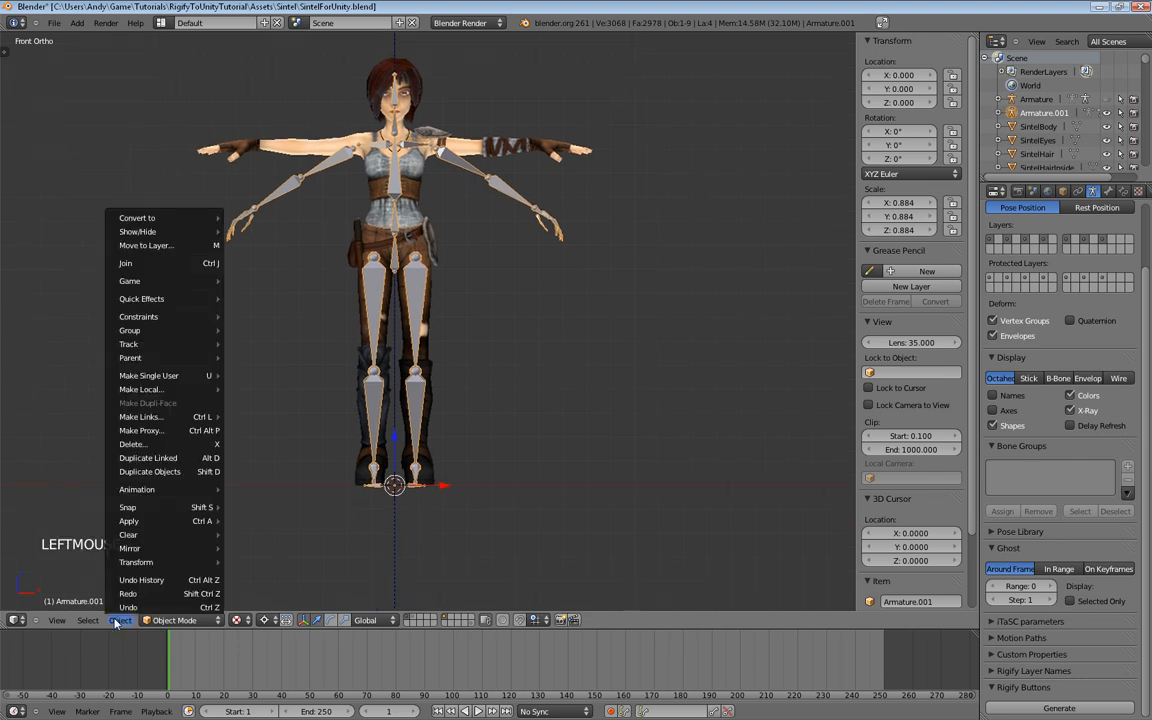
pyautogui.moveTo(154, 521)
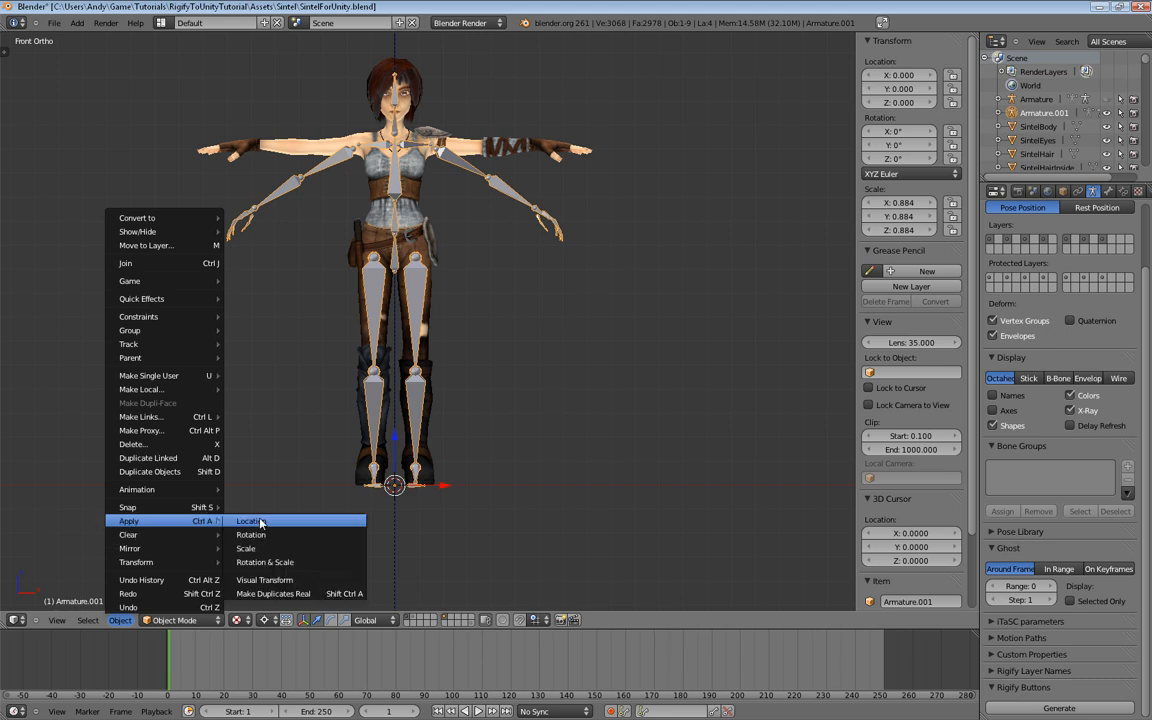
pyautogui.click(281, 549)
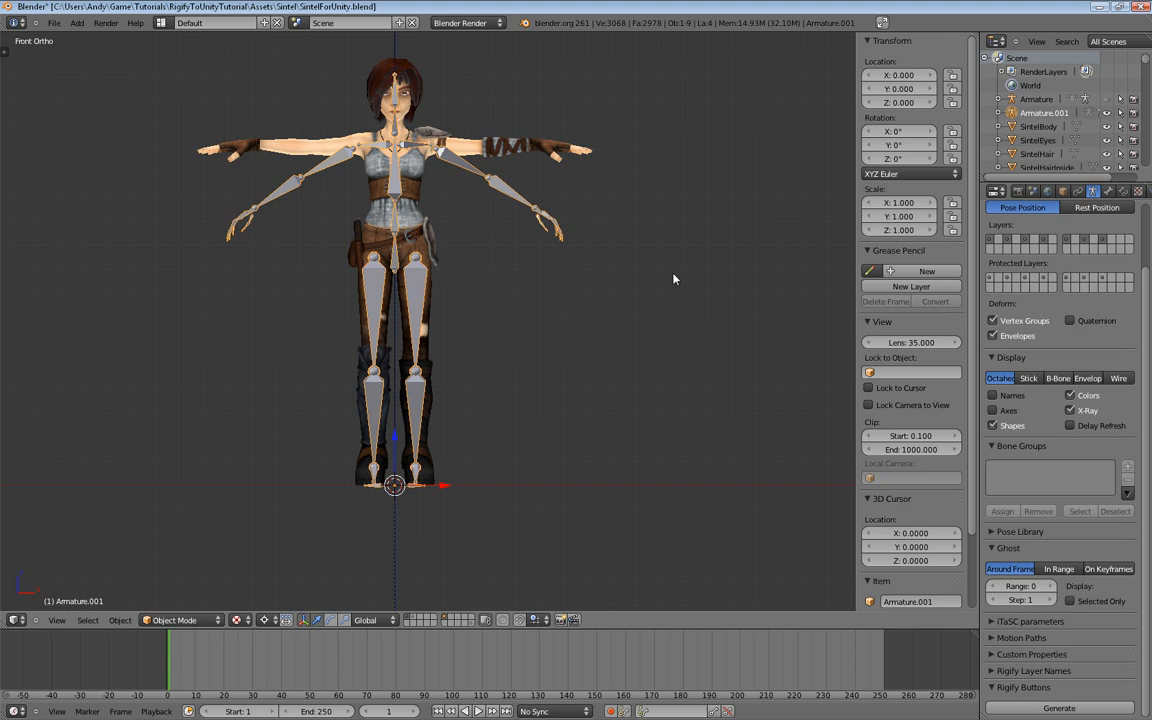
# Step: Enter Edit Mode on the meta-rig and turn on X-Axis Mirror for the armature
pyautogui.moveTo(643, 249); pyautogui.dragTo(331, 343, button='middle')
pyautogui.moveTo(365, 193); pyautogui.dragTo(395, 155, button='middle')
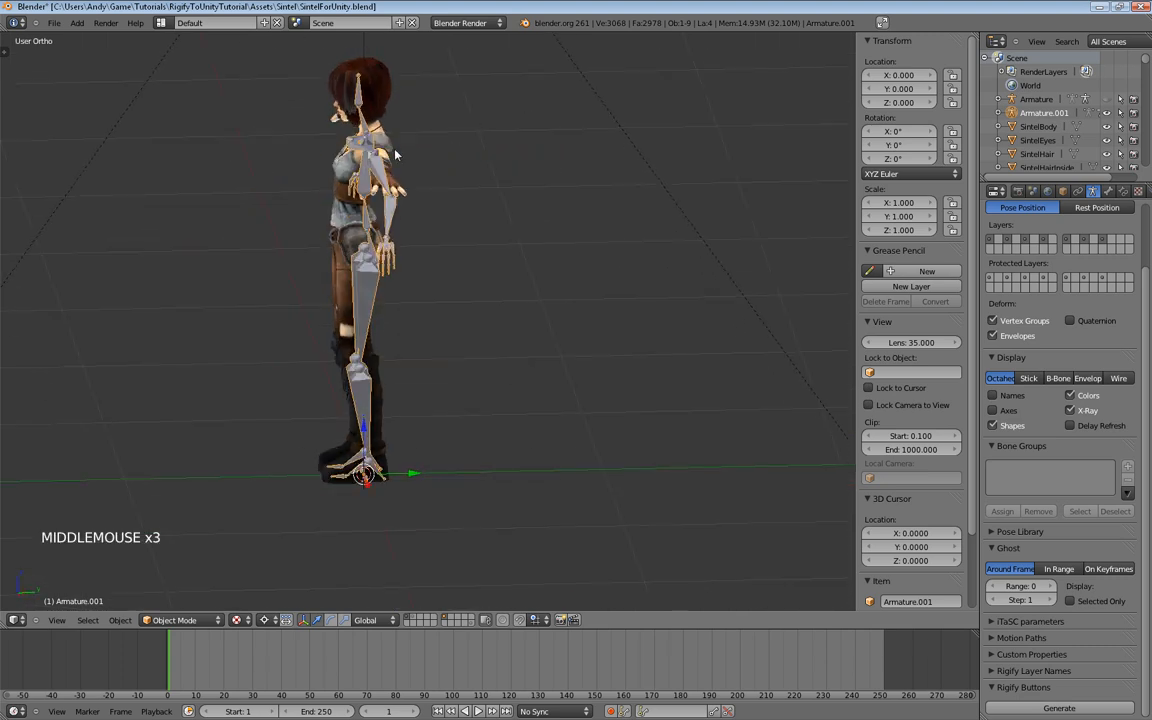
pyautogui.moveTo(252, 421); pyautogui.dragTo(406, 393, button='middle')
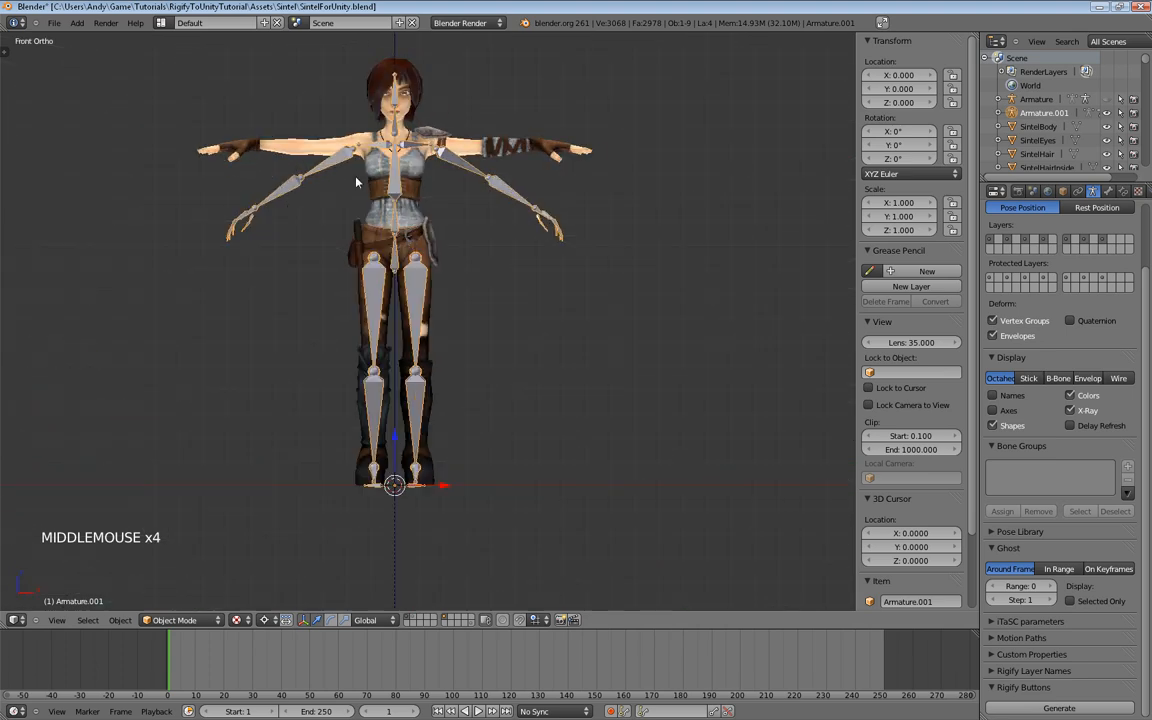
pyautogui.scroll(3, 386, 303)
pyautogui.keyDown('shift'); pyautogui.moveTo(386, 303); pyautogui.dragTo(562, 364, button='middle'); pyautogui.keyUp('shift')
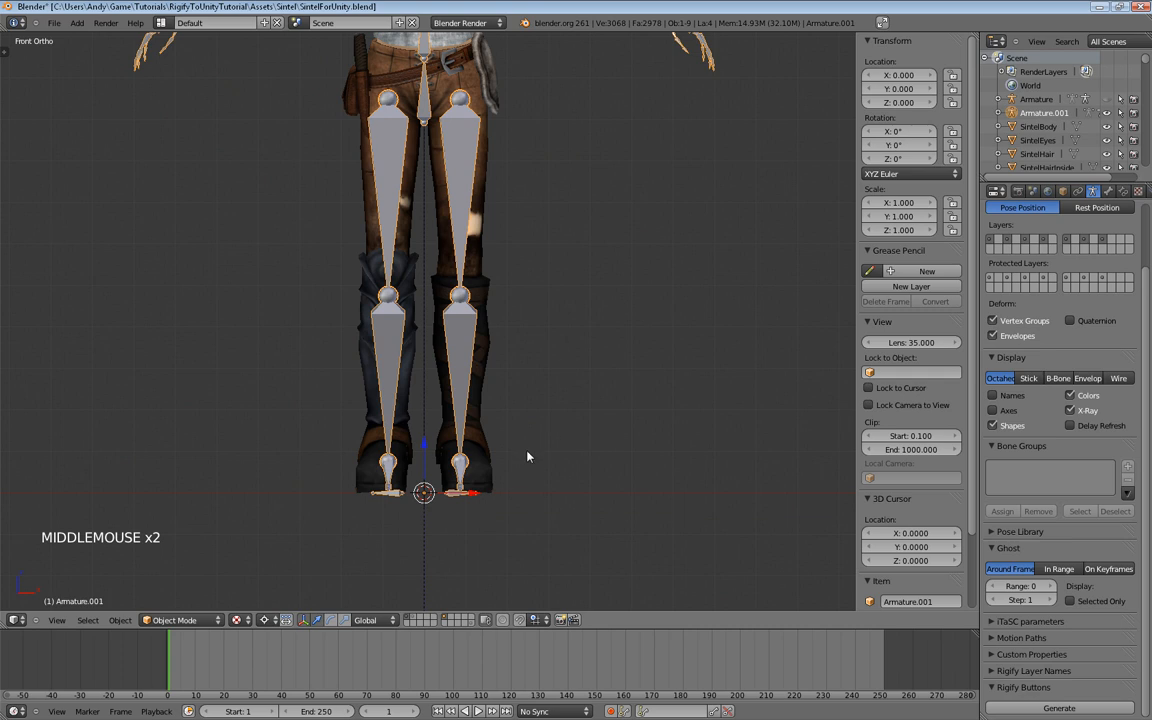
pyautogui.keyDown('shift'); pyautogui.moveTo(528, 457); pyautogui.dragTo(558, 380, button='middle'); pyautogui.keyUp('shift')
pyautogui.press('Tab')
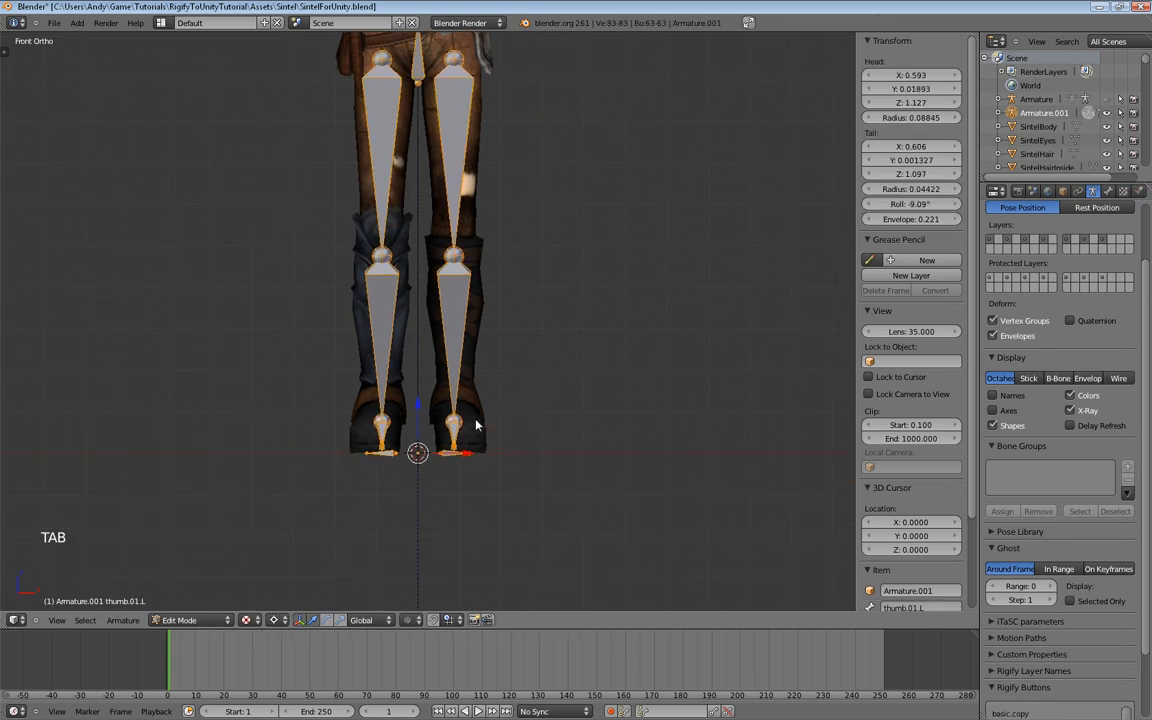
pyautogui.press('t')
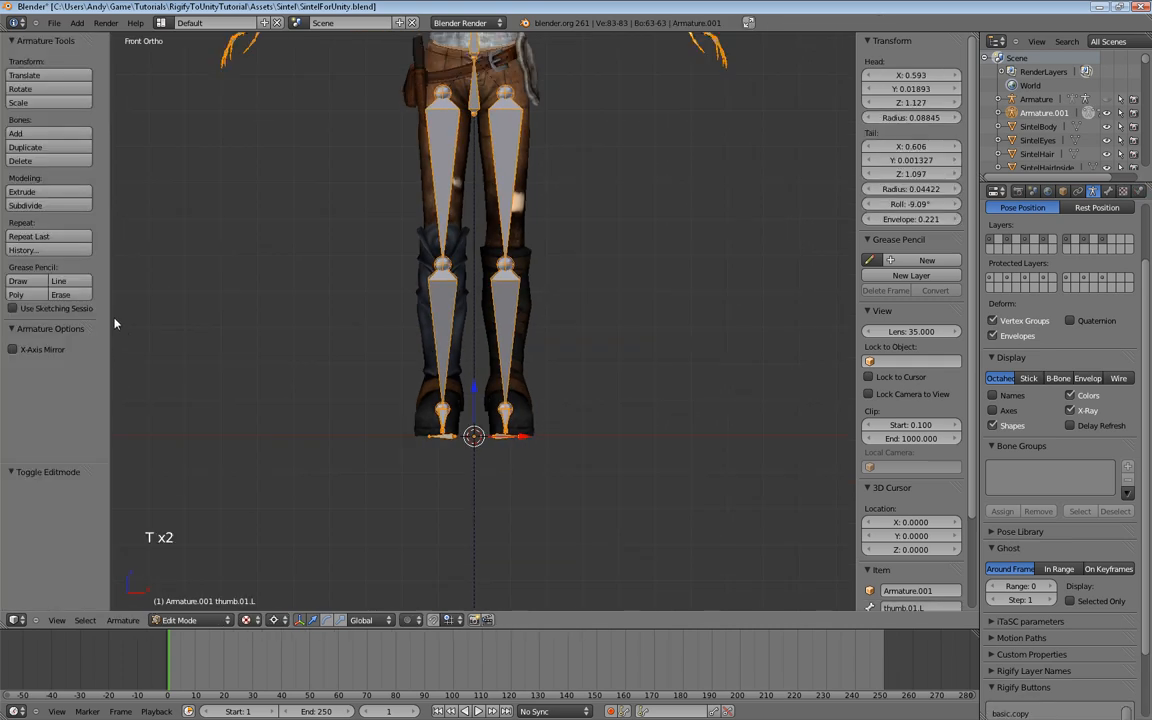
pyautogui.click(30, 350)
pyautogui.press('t')
pyautogui.scroll(1, 219, 388)
pyautogui.scroll(-1, 219, 388)
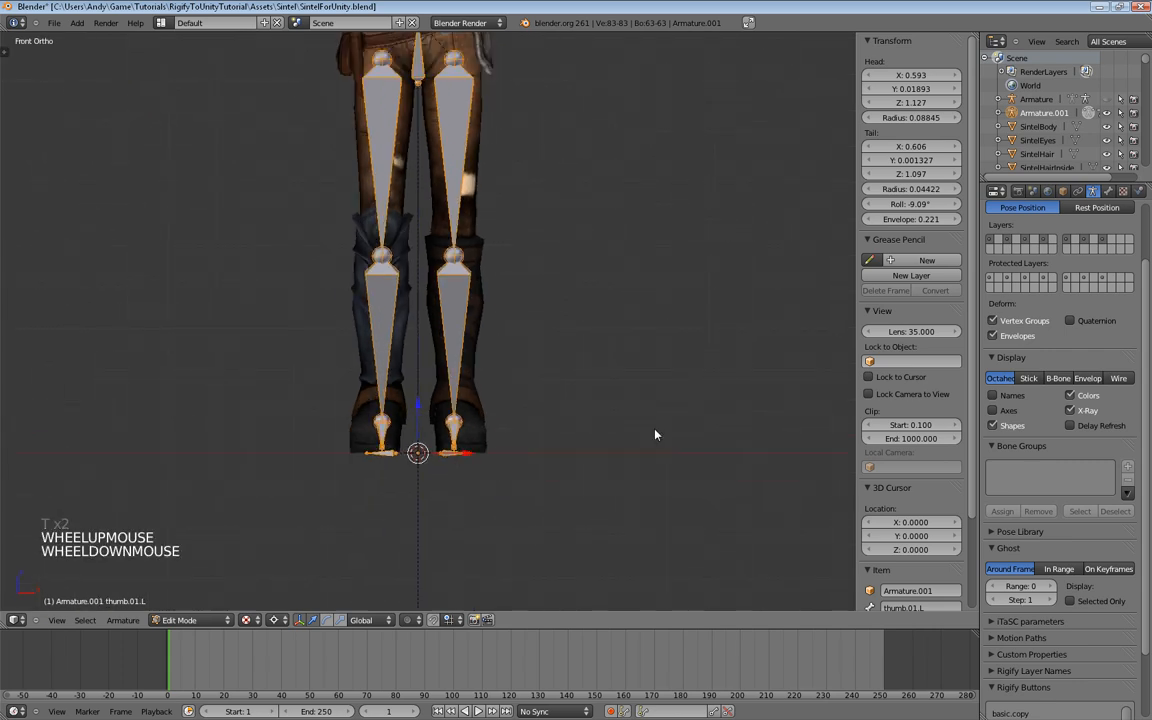
# Step: Try moving the left shin bone sideways to test mirrored bone editing, and cancel the move
pyautogui.keyDown('shift'); pyautogui.moveTo(655, 434); pyautogui.dragTo(512, 455, button='middle'); pyautogui.keyUp('shift')
pyautogui.rightClick(437, 352)
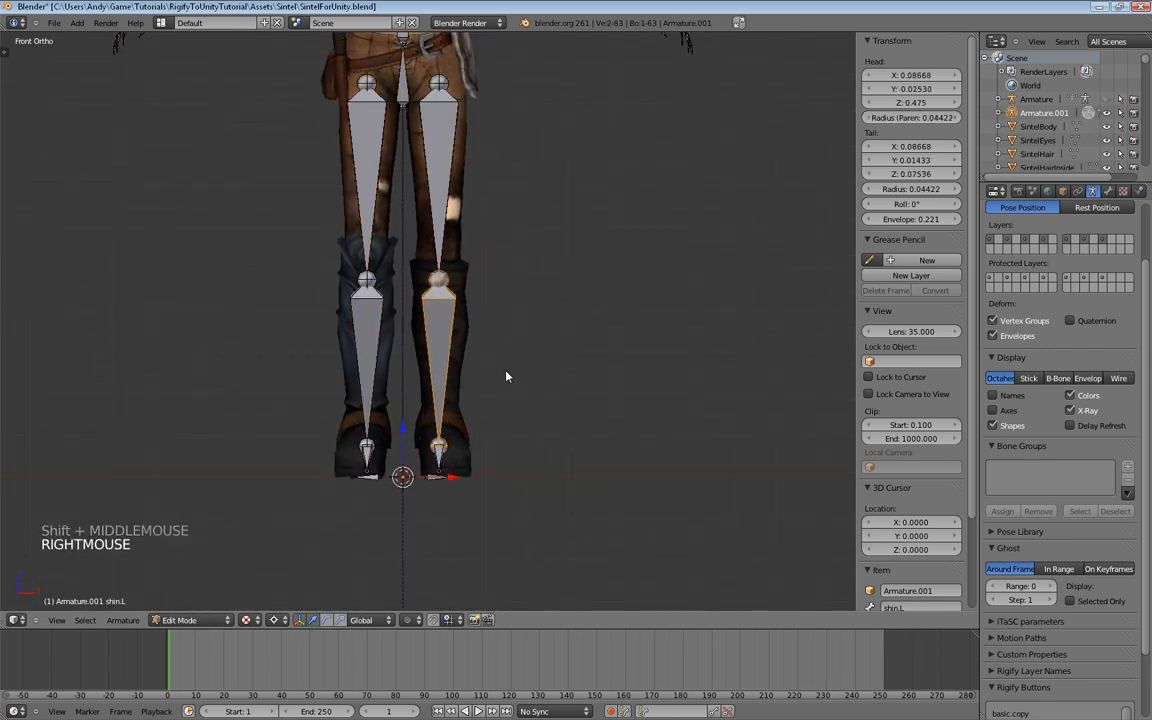
pyautogui.press('g')
pyautogui.press('g')
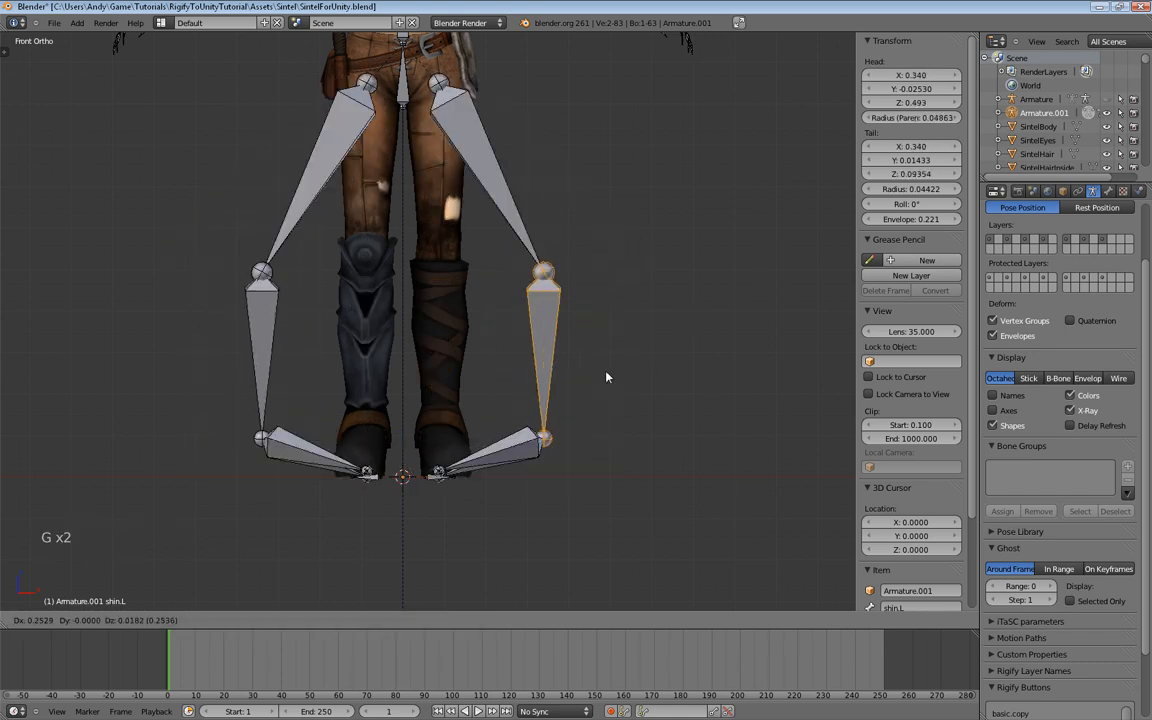
pyautogui.press('Escape')
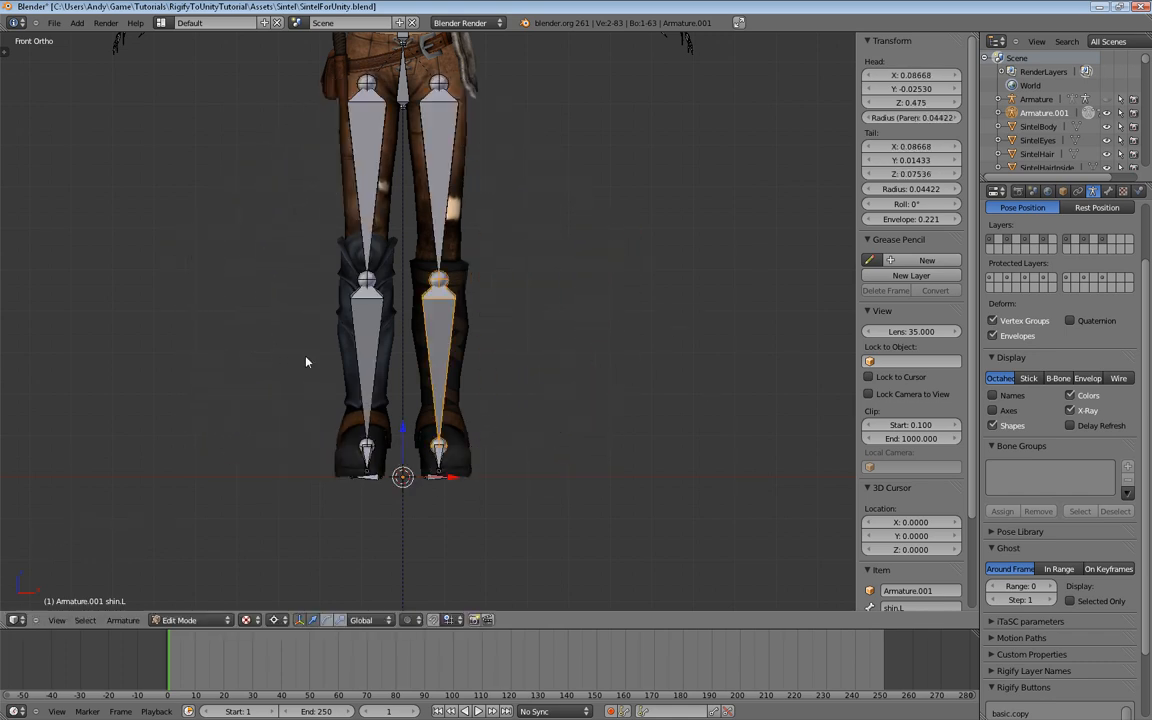
# Step: Select the left ankle, foot and heel bones and shift them outward about 0.017 along X into the boot
pyautogui.scroll(2, 545, 249)
pyautogui.scroll(-5, 545, 249)
pyautogui.keyDown('shift'); pyautogui.moveTo(545, 249); pyautogui.dragTo(545, 206, button='middle'); pyautogui.keyUp('shift')
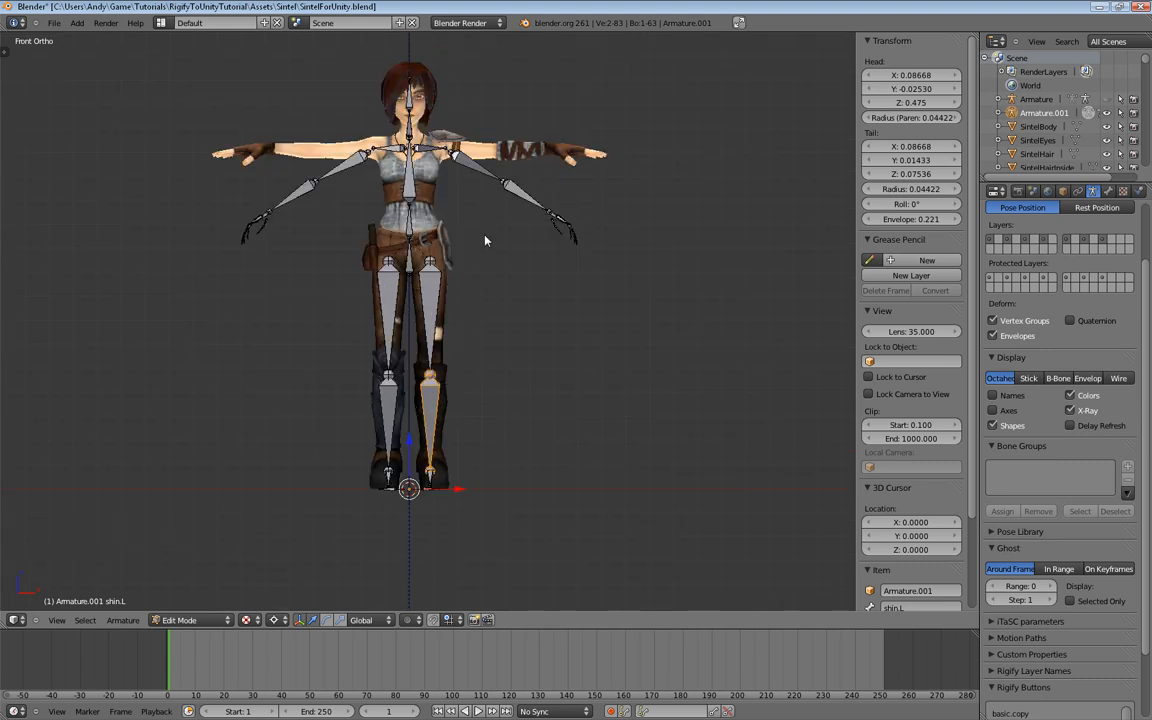
pyautogui.scroll(-1, 482, 237)
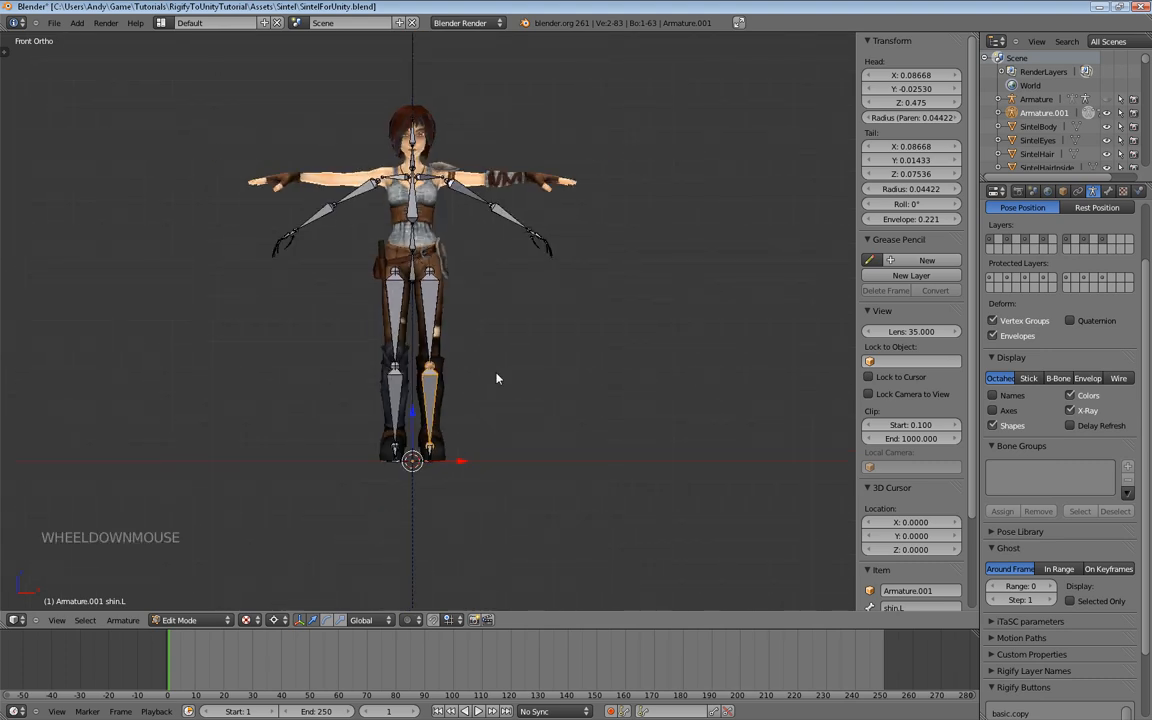
pyautogui.scroll(2, 497, 376)
pyautogui.scroll(2, 499, 373)
pyautogui.keyDown('shift'); pyautogui.moveTo(499, 373); pyautogui.dragTo(481, 344, button='middle'); pyautogui.keyUp('shift')
pyautogui.scroll(2, 500, 275)
pyautogui.press('a')
pyautogui.press('b')
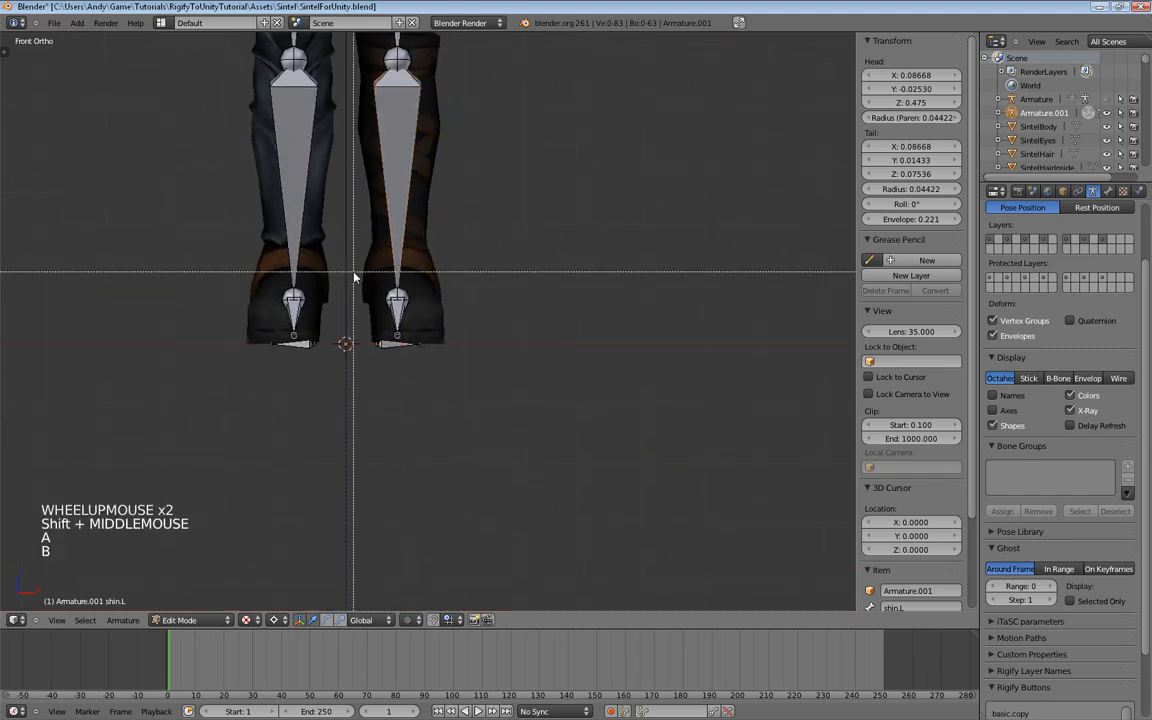
pyautogui.moveTo(355, 275); pyautogui.dragTo(447, 364)
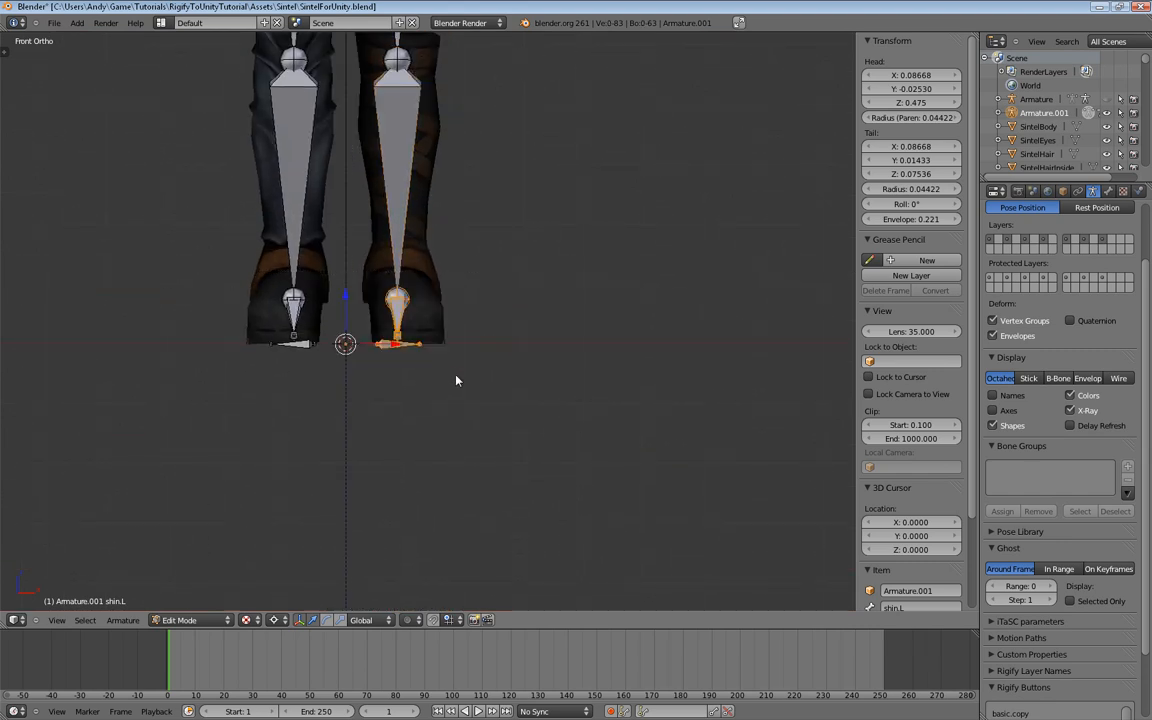
pyautogui.press('g')
pyautogui.press('x')
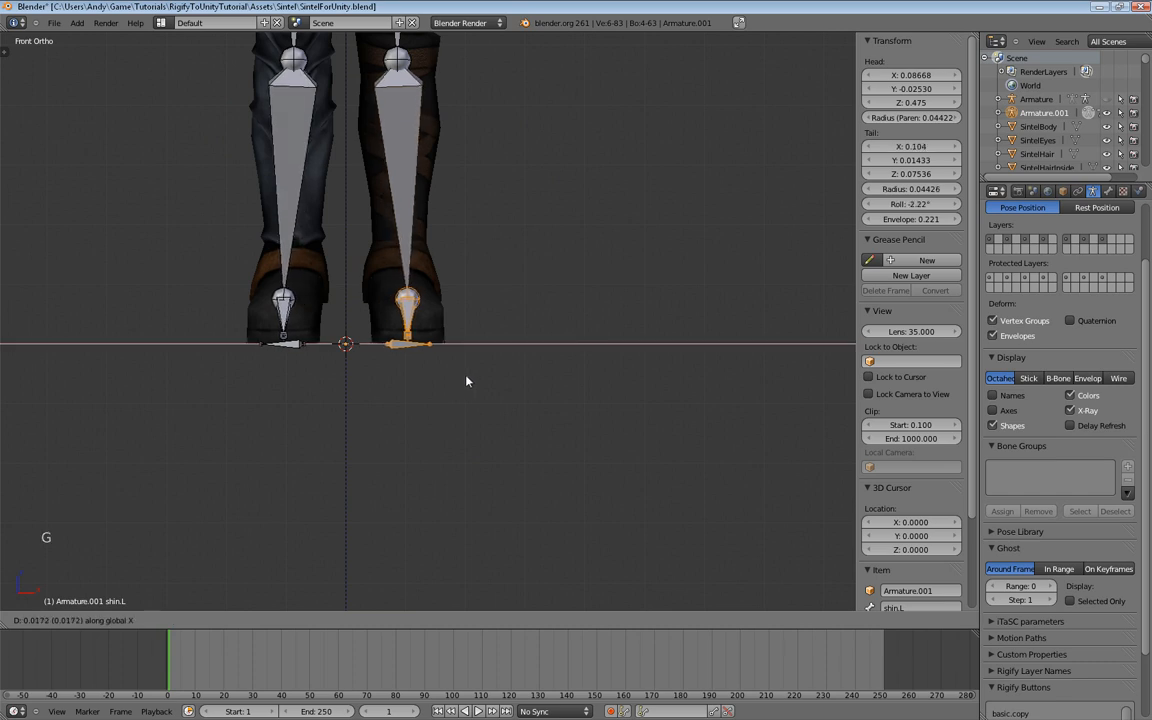
pyautogui.click(465, 381)
# Step: Raise the left knee joint in front view to a height of about Z 0.557
pyautogui.keyDown('shift'); pyautogui.moveTo(494, 219); pyautogui.dragTo(521, 298, button='middle'); pyautogui.keyUp('shift')
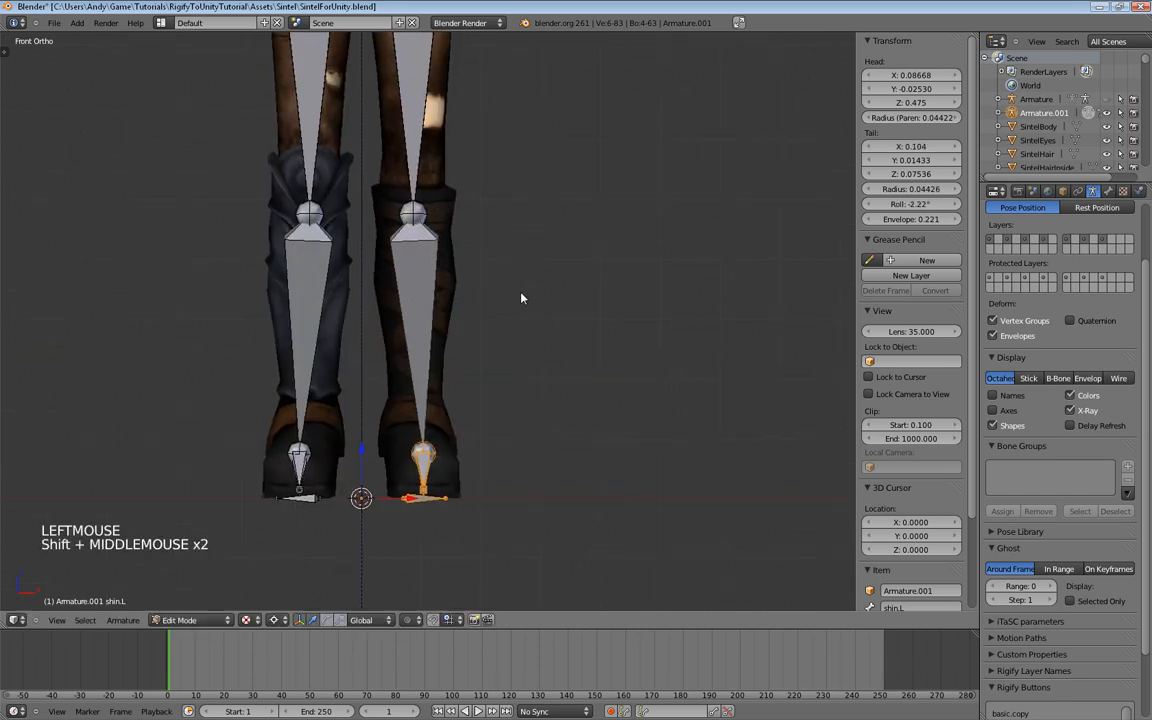
pyautogui.rightClick(417, 230)
pyautogui.press('g')
pyautogui.press('g')
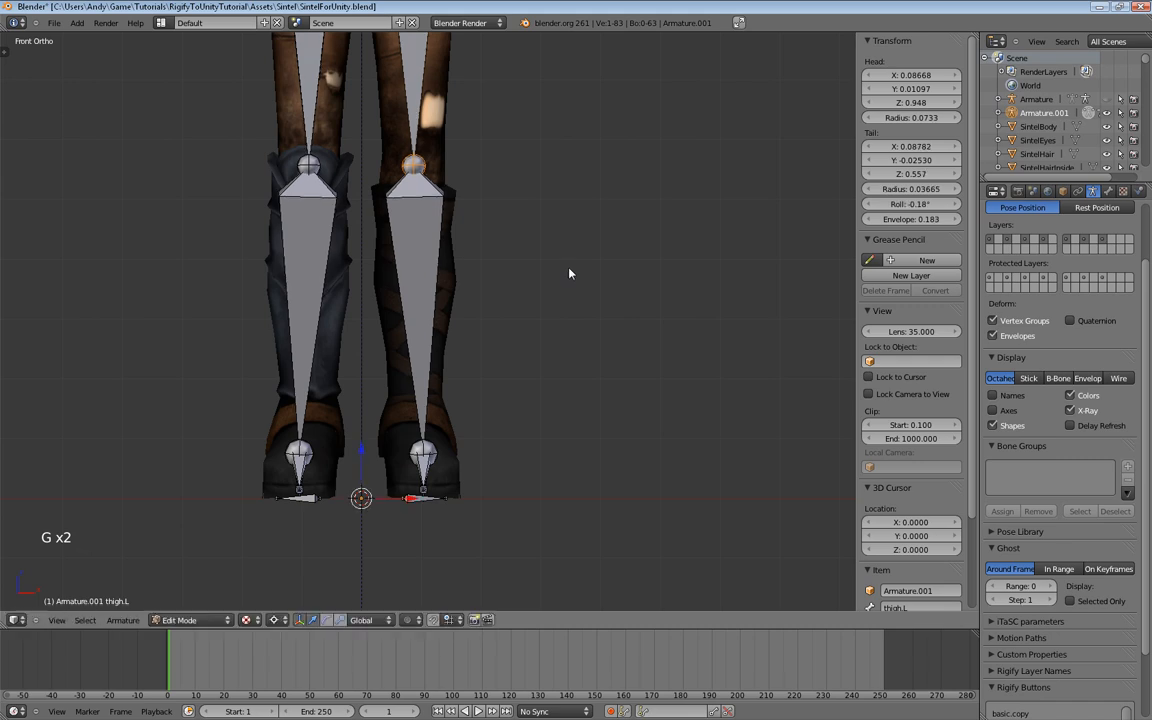
pyautogui.click(576, 286)
# Step: Adjust the left knee joint in right side view to about Y -0.034, Z 0.576
pyautogui.moveTo(581, 298); pyautogui.dragTo(337, 342, button='middle')
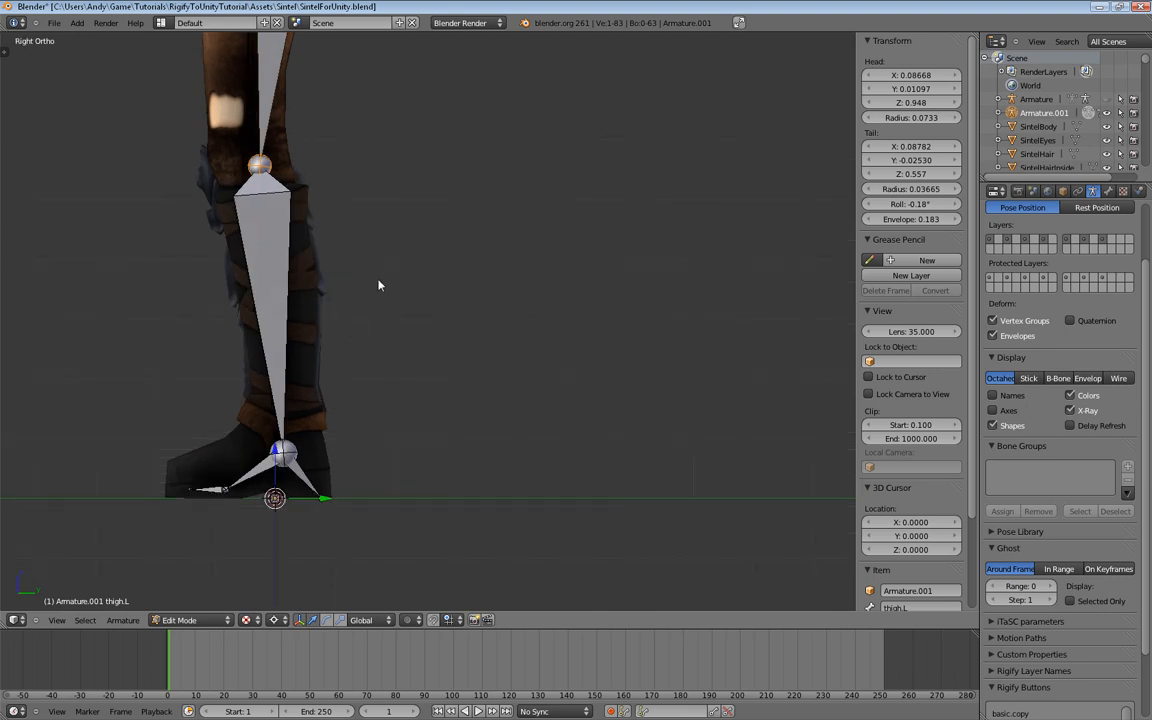
pyautogui.keyDown('shift'); pyautogui.moveTo(379, 286); pyautogui.dragTo(479, 342, button='middle'); pyautogui.keyUp('shift')
pyautogui.press('g')
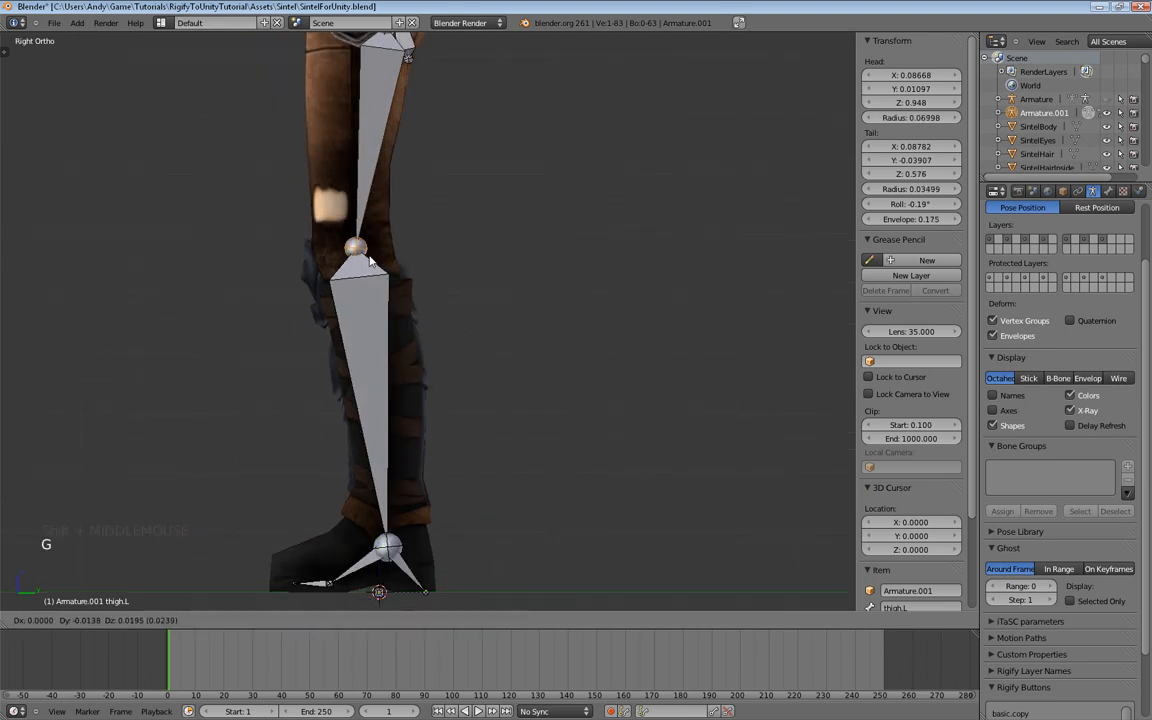
pyautogui.click(366, 413)
# Step: Move the left ankle joint back and slightly up in side view to about Y 0.037, Z 0.085
pyautogui.rightClick(393, 552)
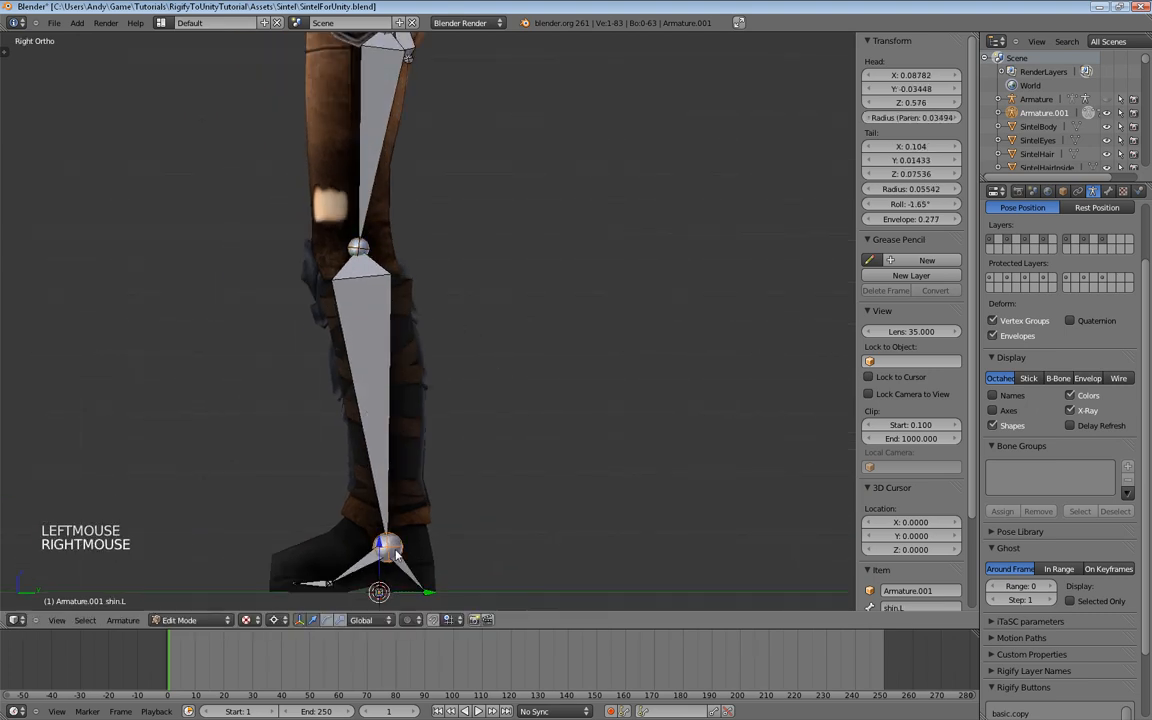
pyautogui.press('g')
pyautogui.press('g')
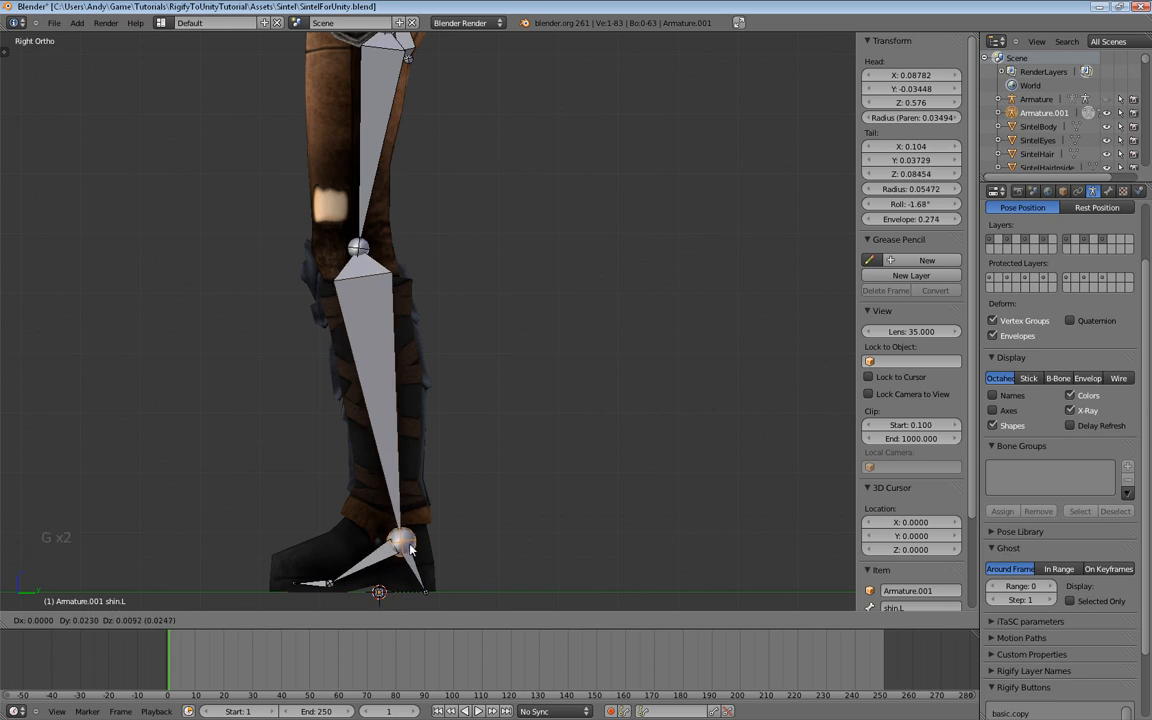
pyautogui.click(442, 548)
pyautogui.keyDown('shift'); pyautogui.moveTo(442, 548); pyautogui.dragTo(523, 431, button='middle'); pyautogui.keyUp('shift')
pyautogui.scroll(3, 523, 431)
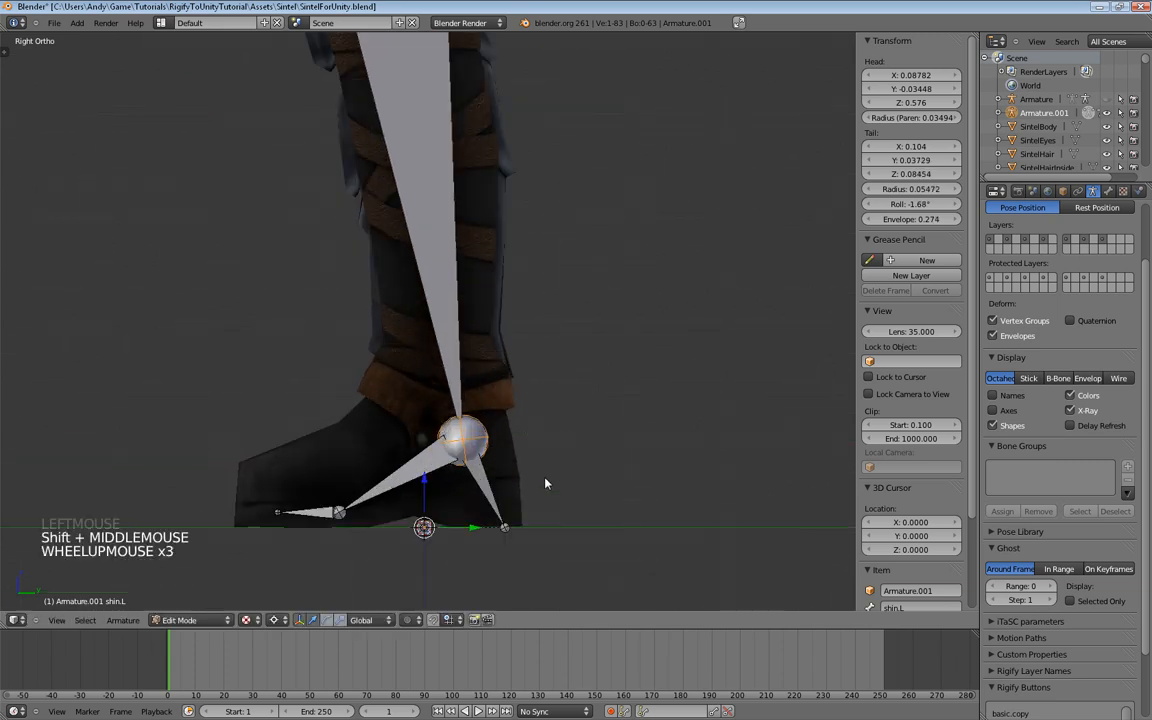
pyautogui.keyDown('shift'); pyautogui.moveTo(545, 481); pyautogui.dragTo(550, 422, button='middle'); pyautogui.keyUp('shift')
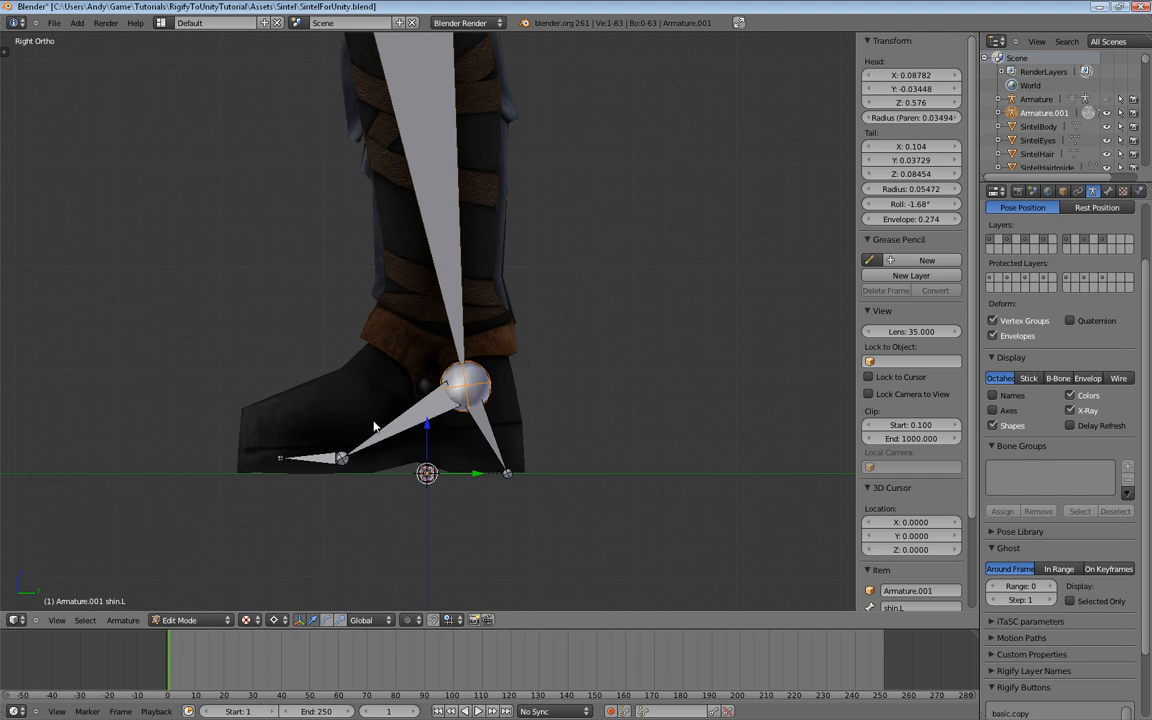
# Step: Raise the left thigh bone's hip joint in front view to about X 0.084, Z 0.97
pyautogui.moveTo(450, 442); pyautogui.dragTo(518, 429, button='middle')
pyautogui.keyDown('shift'); pyautogui.moveTo(552, 201); pyautogui.dragTo(561, 303, button='middle'); pyautogui.keyUp('shift')
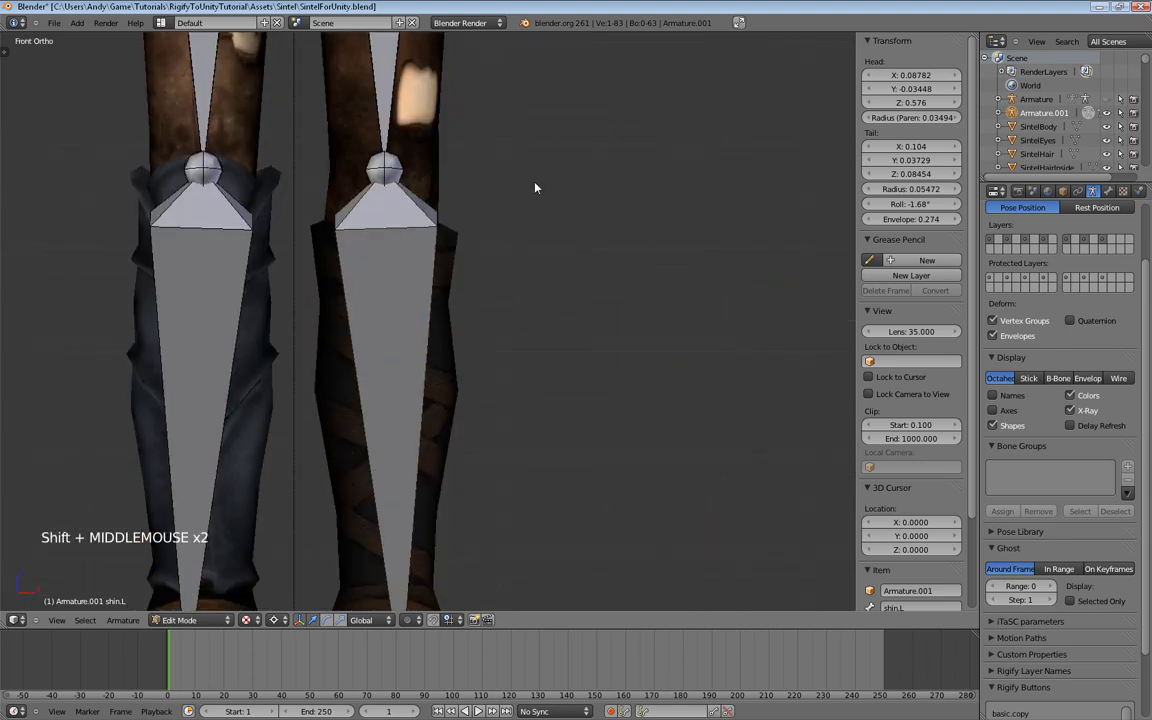
pyautogui.scroll(-4, 535, 187)
pyautogui.keyDown('shift'); pyautogui.moveTo(532, 149); pyautogui.dragTo(501, 314, button='middle'); pyautogui.keyUp('shift')
pyautogui.scroll(3, 543, 320)
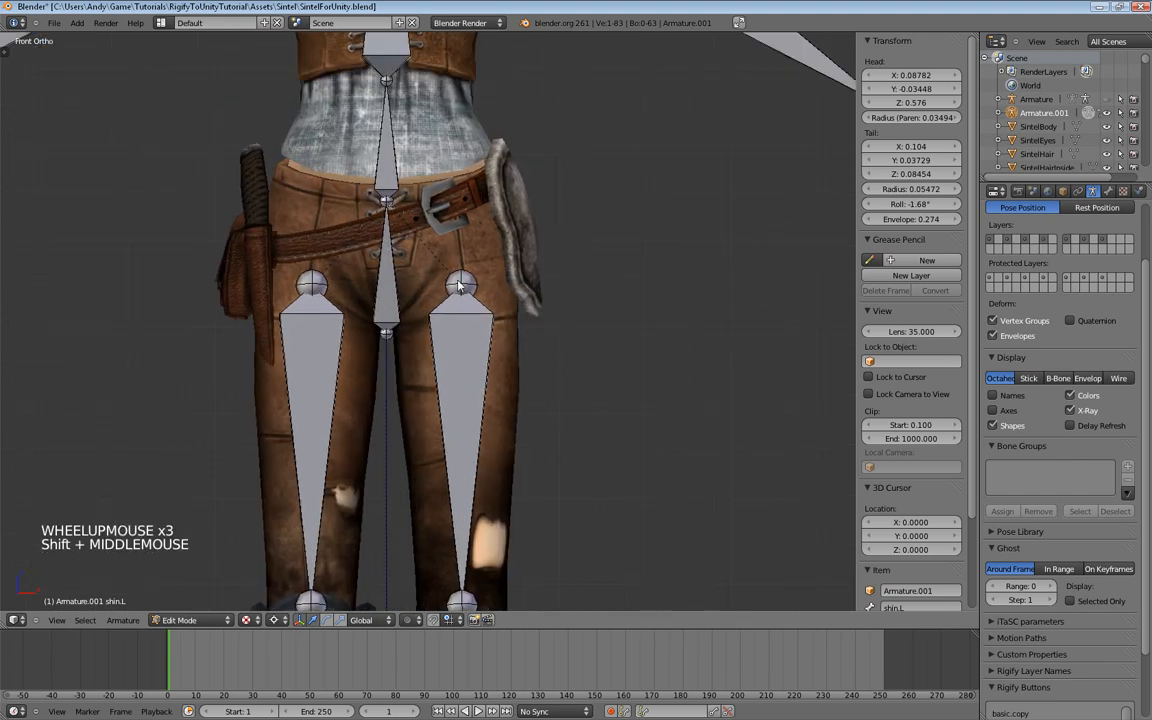
pyautogui.press('g')
pyautogui.press('g')
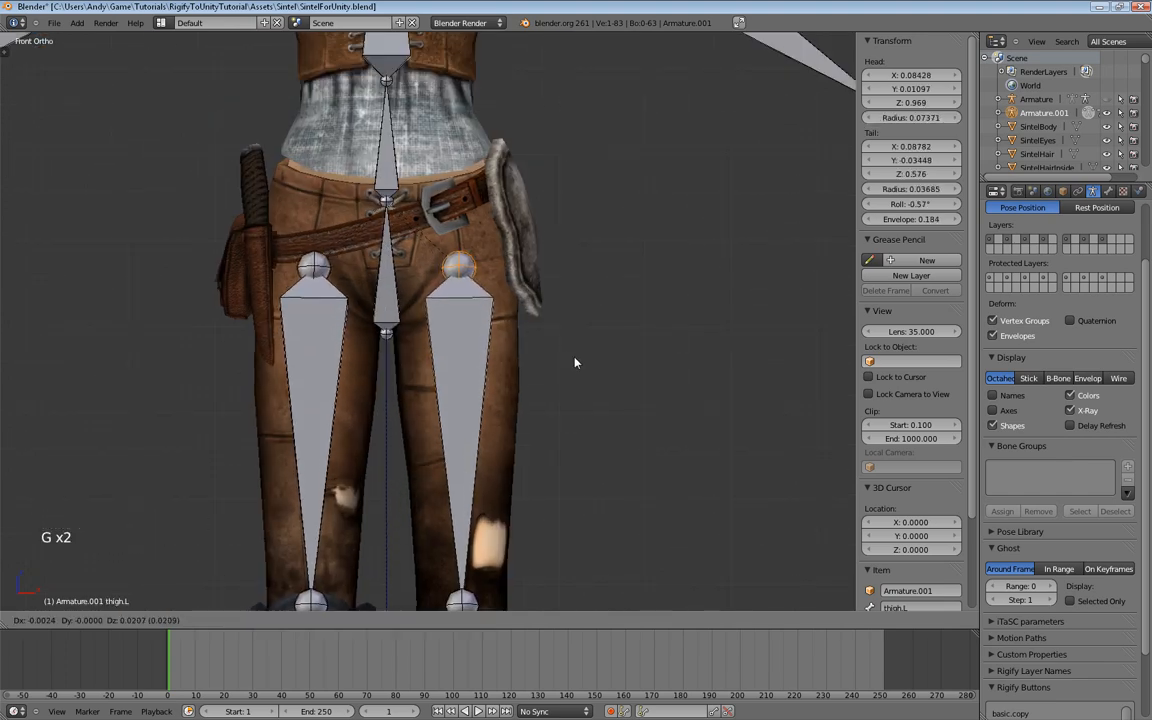
pyautogui.click(575, 363)
# Step: Shift the left hip joint forward in right side view to about Y -0.024, Z 0.982
pyautogui.moveTo(681, 324); pyautogui.dragTo(586, 337, button='middle')
pyautogui.press('g')
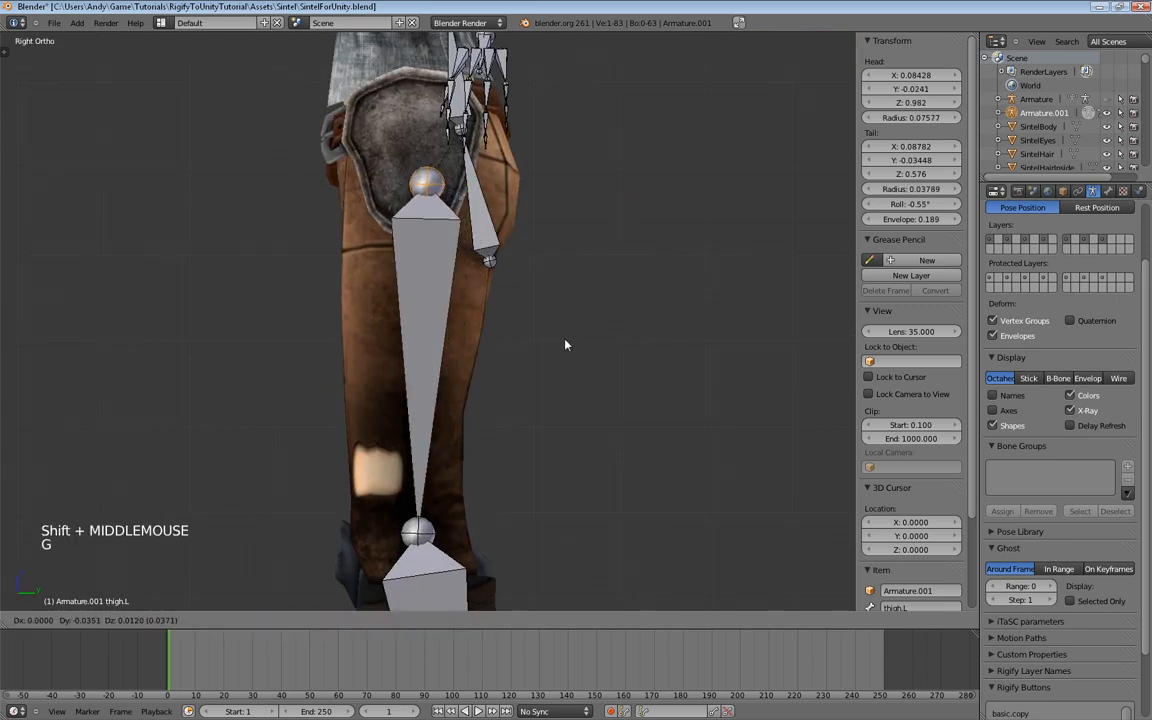
pyautogui.click(565, 345)
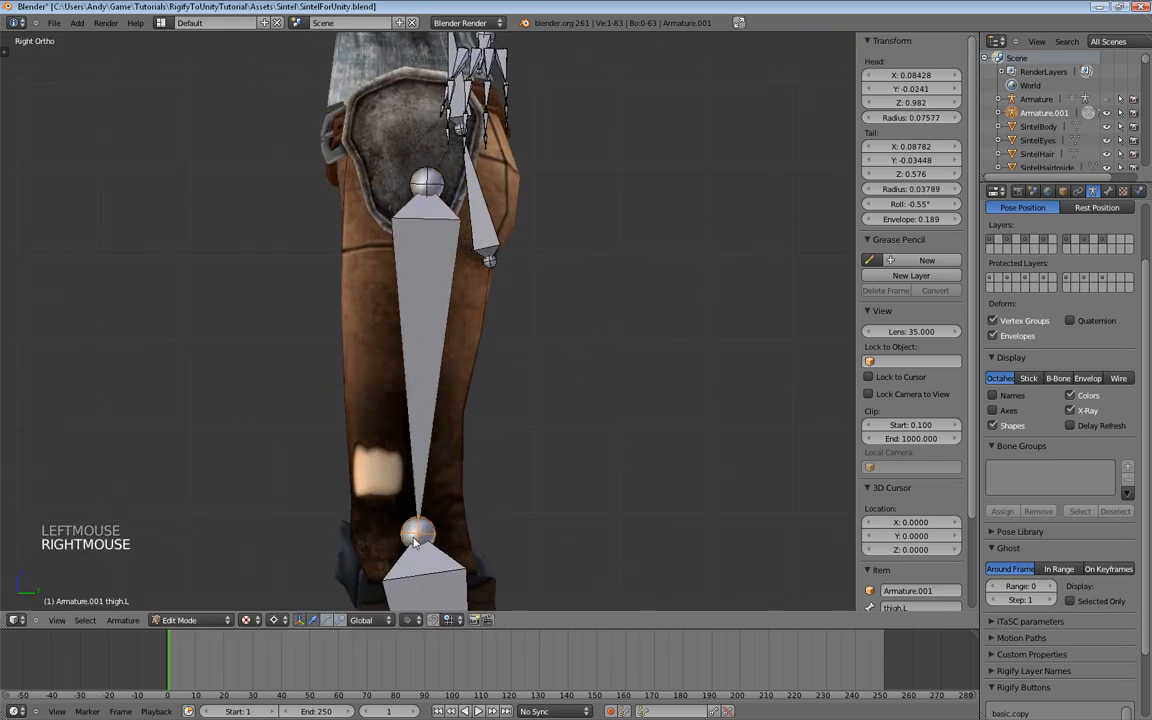
pyautogui.keyDown('shift'); pyautogui.moveTo(410, 122); pyautogui.dragTo(463, 209, button='middle'); pyautogui.keyUp('shift')
pyautogui.moveTo(462, 265); pyautogui.dragTo(466, 318, button='middle')
pyautogui.rightClick(508, 304)
pyautogui.keyDown('shift'); pyautogui.rightClick(495, 185); pyautogui.keyUp('shift')
pyautogui.keyDown('shift'); pyautogui.rightClick(493, 88); pyautogui.keyUp('shift')
pyautogui.scroll(-3, 473, 181)
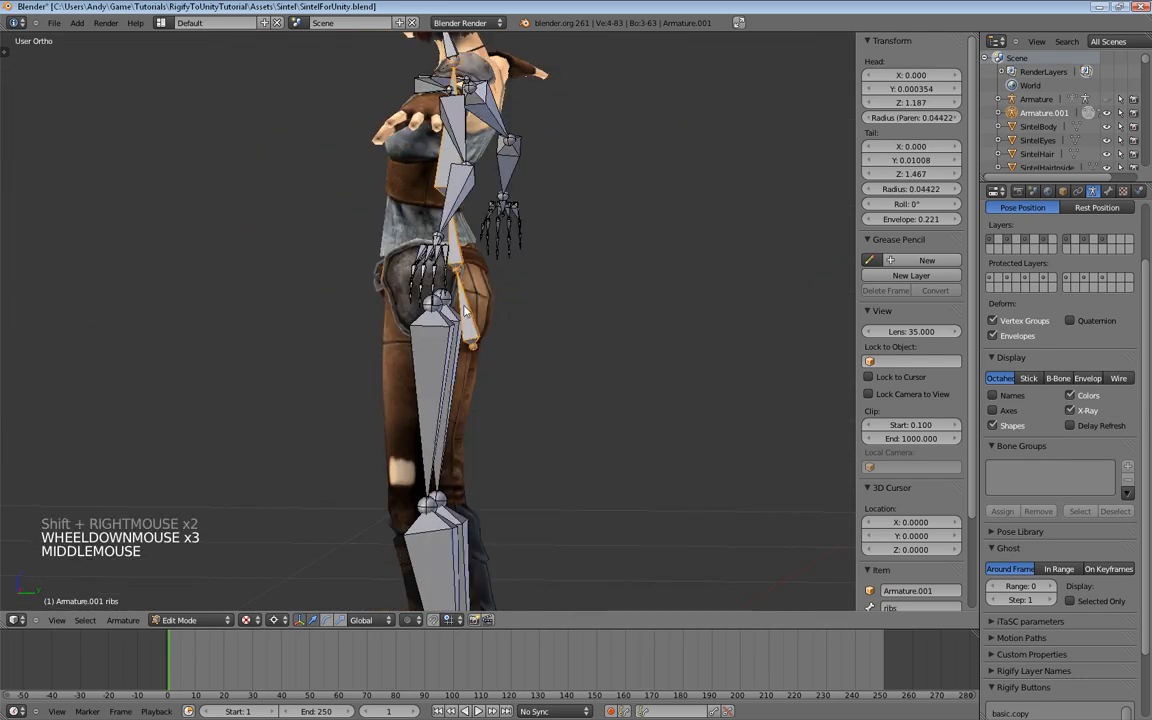
pyautogui.rightClick(468, 320)
pyautogui.press('g')
pyautogui.press('g')
pyautogui.rightClick(501, 371)
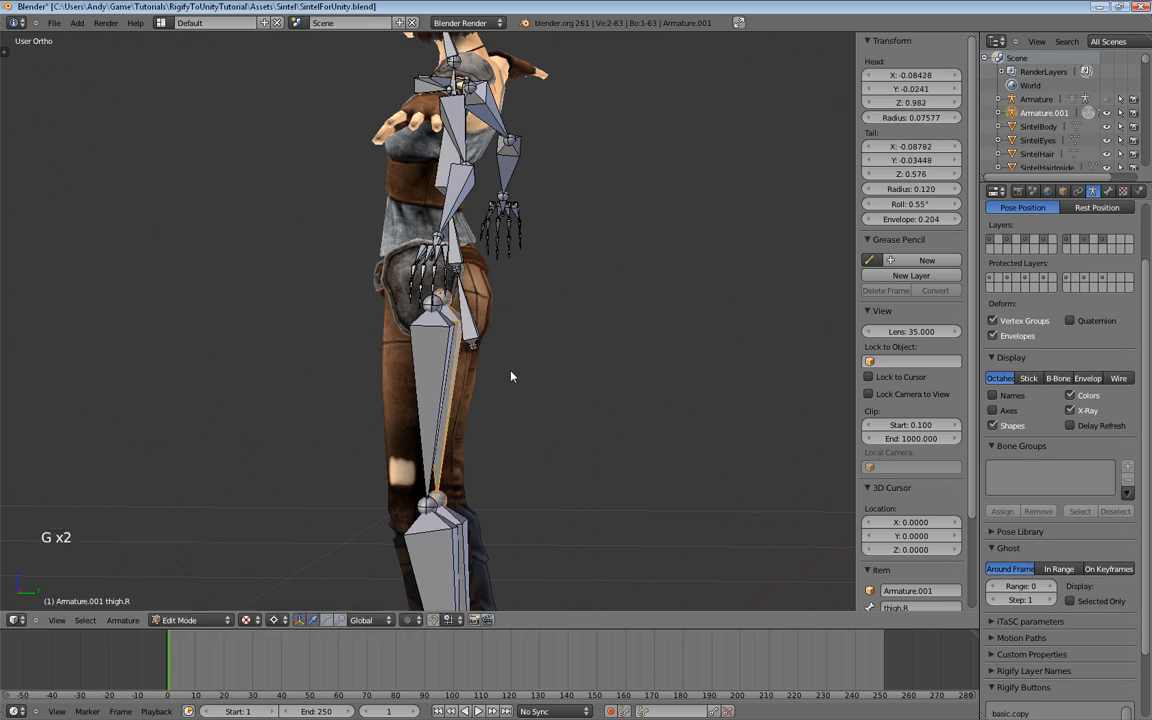
# Step: Move the whole hips bone in right side view so its base sits at about Y 0.027, Z 0.940
pyautogui.rightClick(471, 341)
pyautogui.moveTo(560, 404); pyautogui.dragTo(571, 398, button='middle')
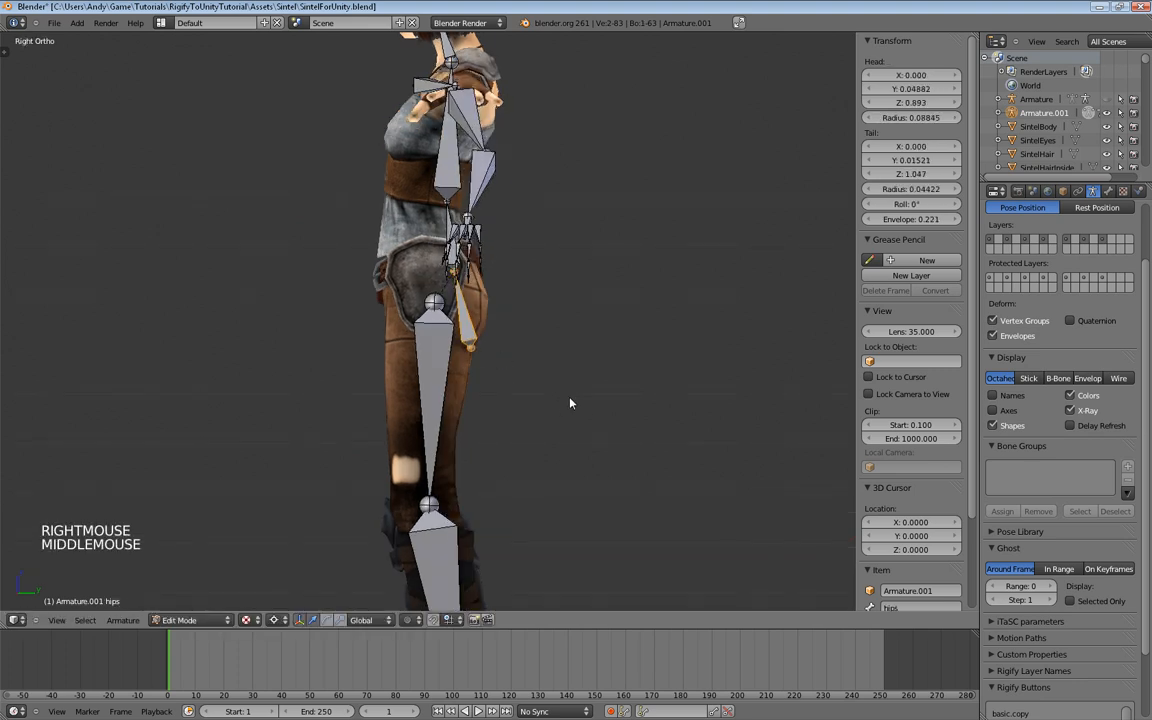
pyautogui.press('g')
pyautogui.click(545, 355)
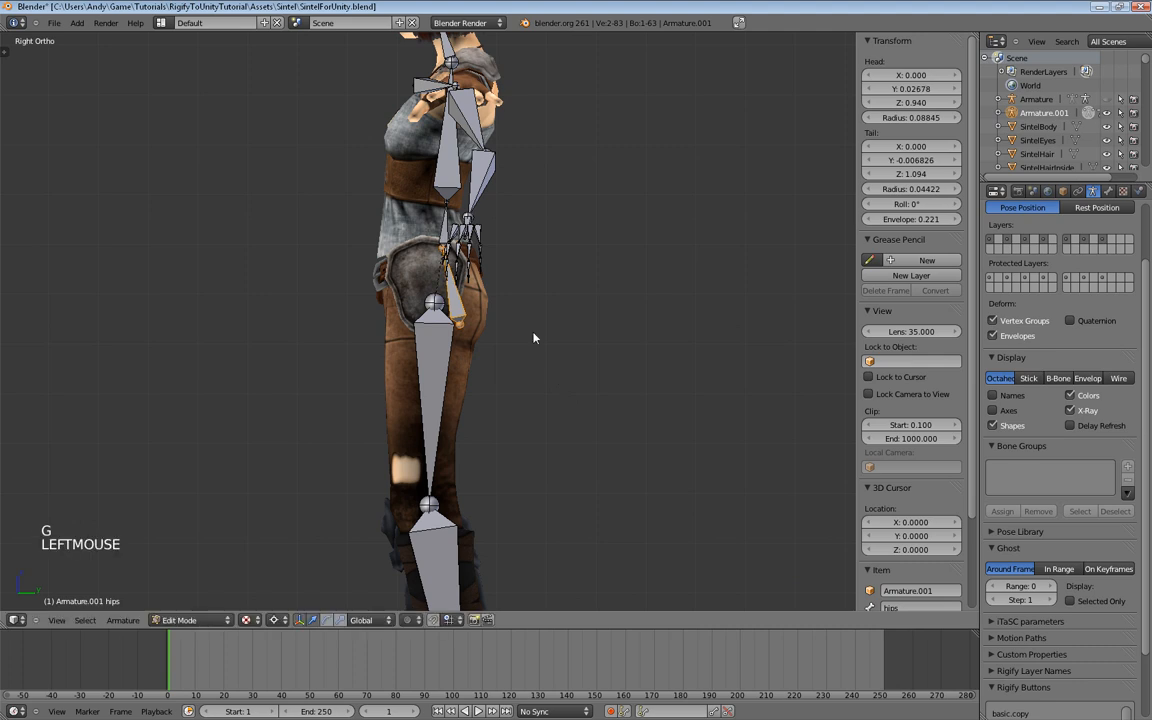
# Step: Move the joint between the spine and ribs bones to about Y -0.020, Z 1.235
pyautogui.rightClick(445, 190)
pyautogui.press('g')
pyautogui.press('g')
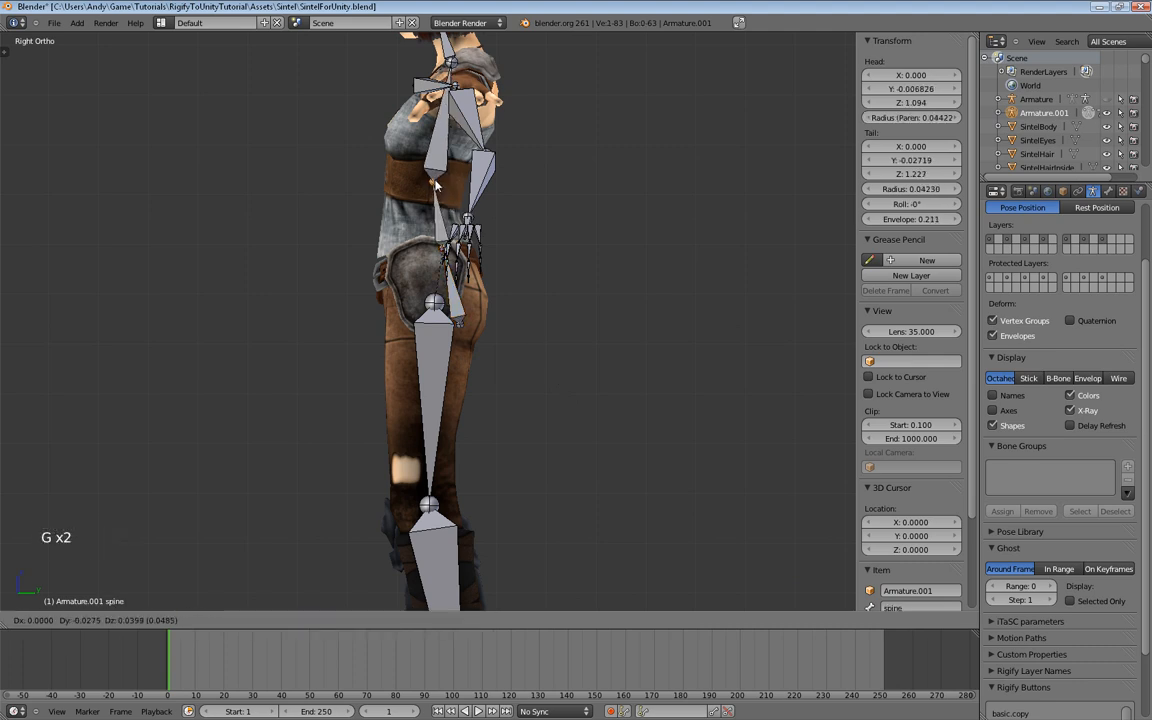
pyautogui.click(449, 103)
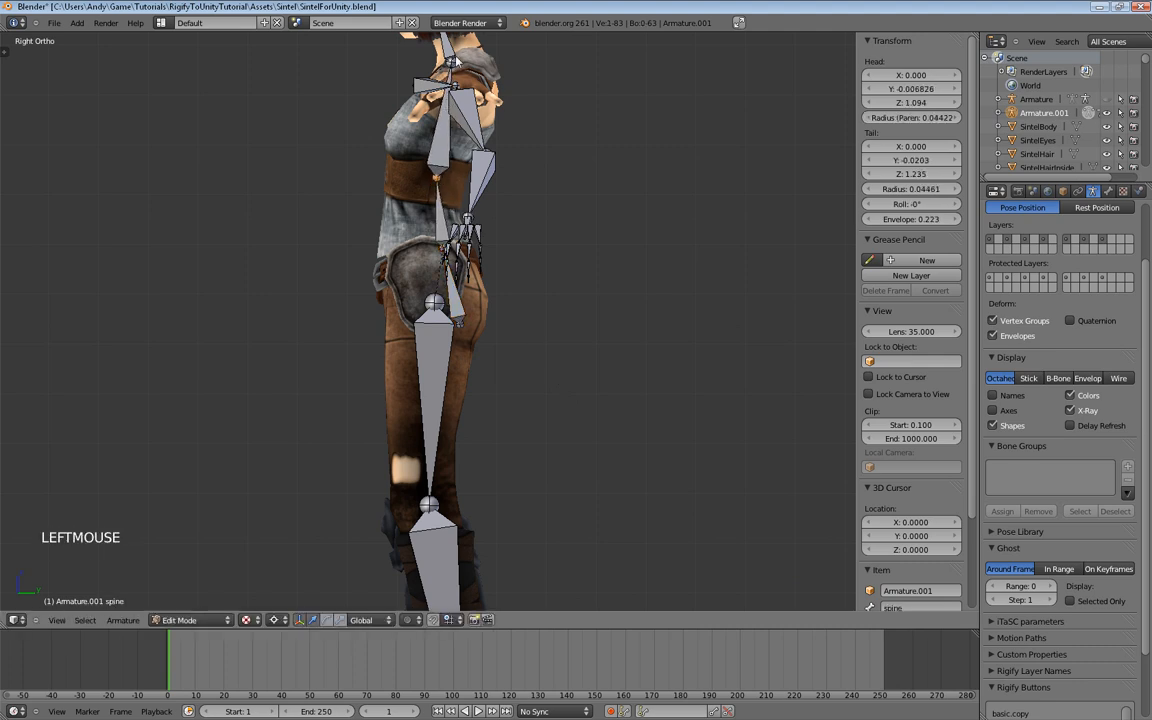
pyautogui.rightClick(453, 61)
pyautogui.press('g')
pyautogui.press('g')
pyautogui.click(462, 66)
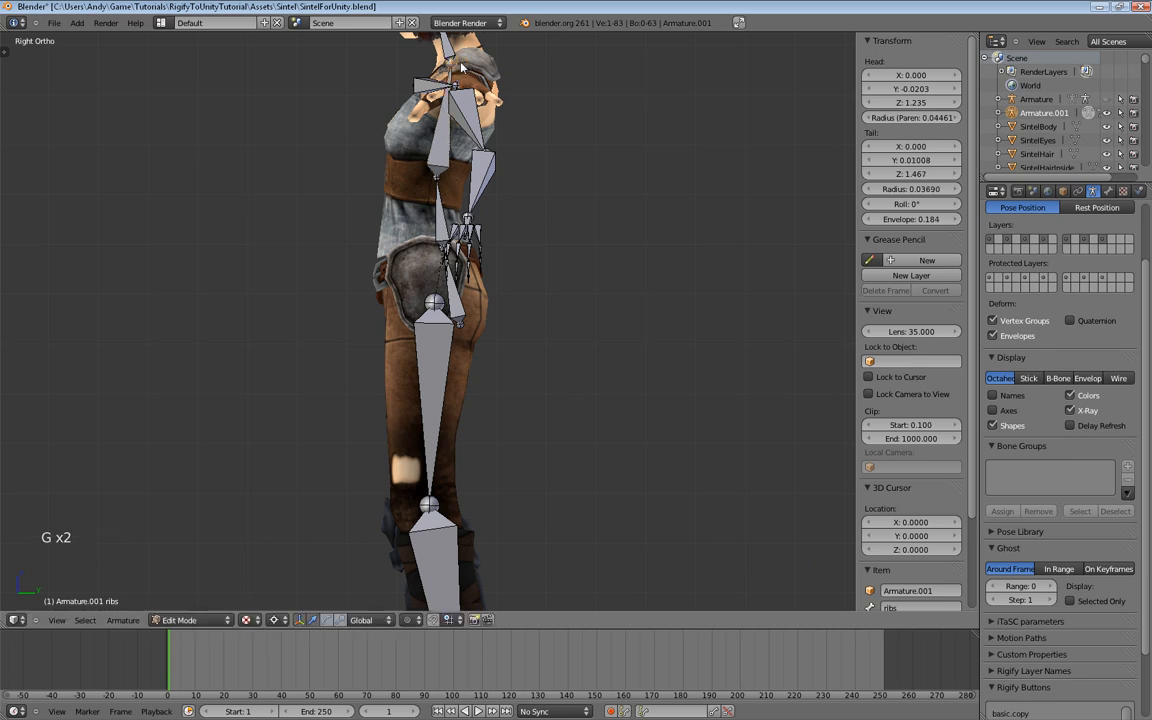
# Step: Select the joint between the ribs and neck together and move it back to about Y 0.036, Z 1.472
pyautogui.middleClick(450, 128)
pyautogui.scroll(3, 450, 250)
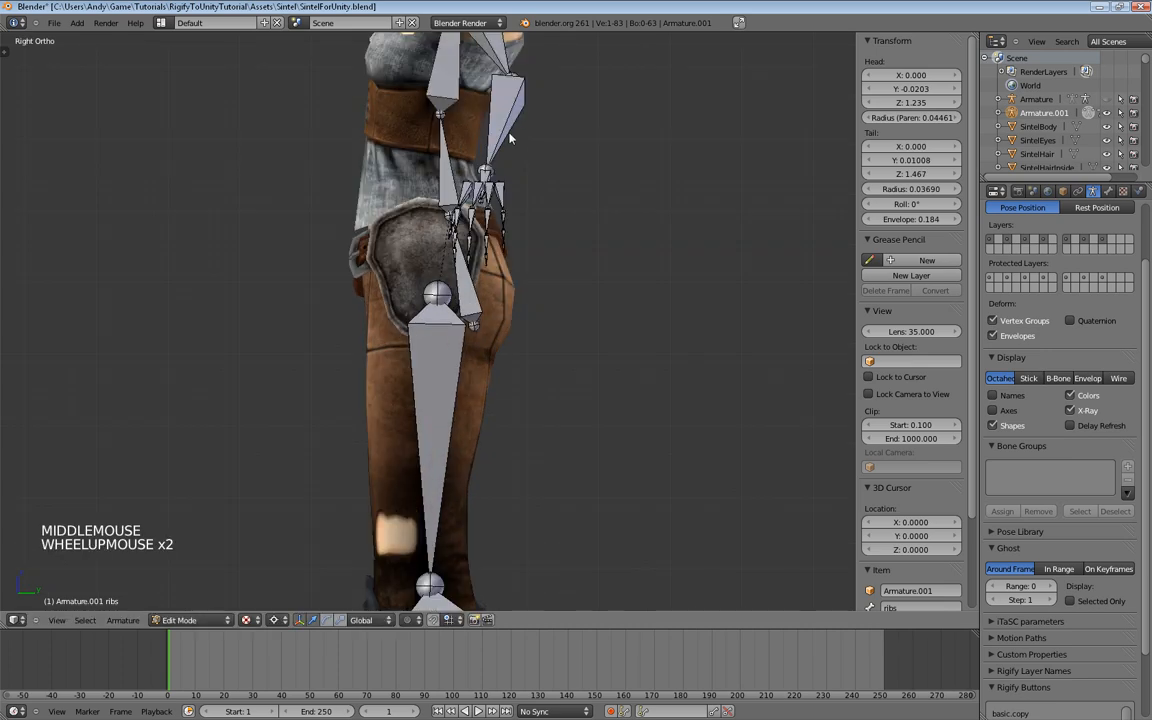
pyautogui.keyDown('shift'); pyautogui.moveTo(540, 300); pyautogui.dragTo(537, 332, button='middle'); pyautogui.keyUp('shift')
pyautogui.scroll(4, 537, 332)
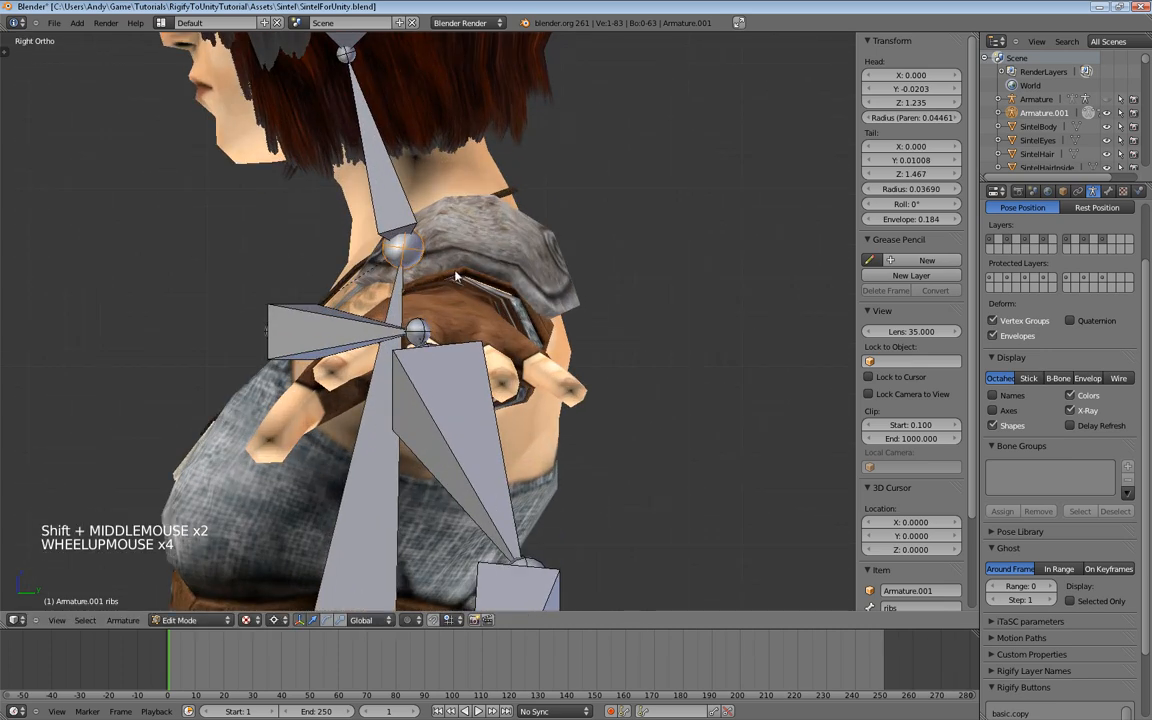
pyautogui.press('a')
pyautogui.press('a')
pyautogui.press('b')
pyautogui.moveTo(346, 209); pyautogui.dragTo(456, 285)
pyautogui.press('g')
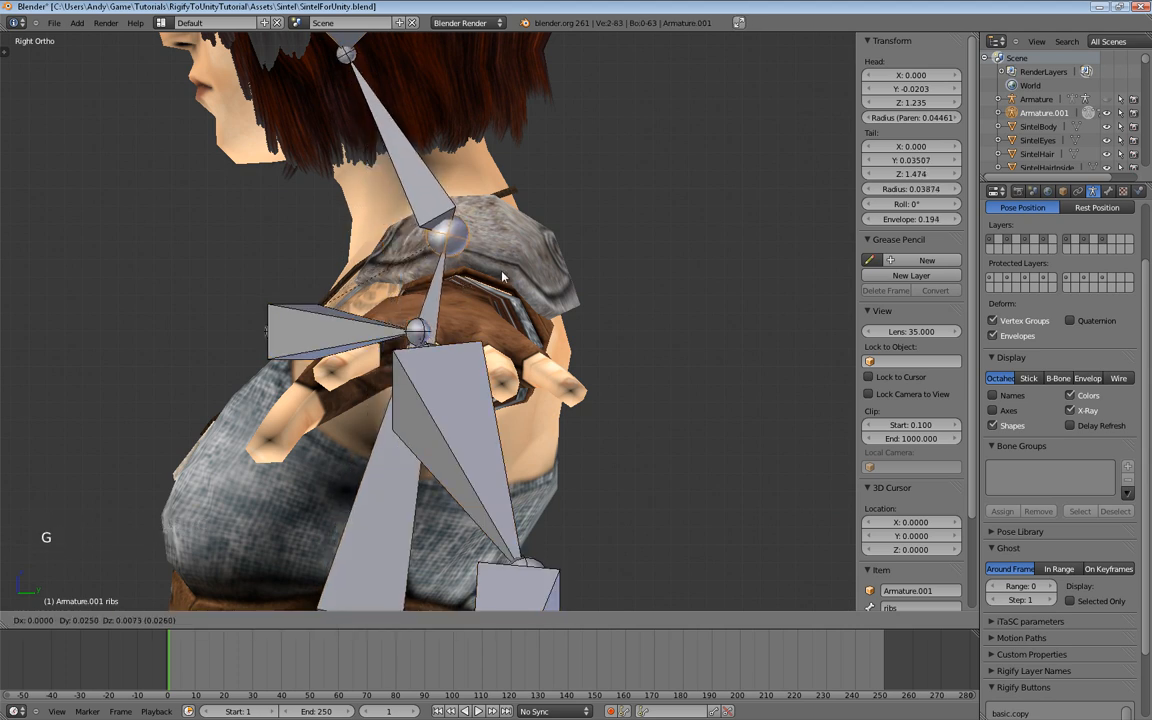
pyautogui.click(503, 279)
# Step: Move the joint between the neck and head bones back and down to about Y 0.013, Z 1.542
pyautogui.scroll(-3, 437, 204)
pyautogui.keyDown('shift'); pyautogui.moveTo(470, 170); pyautogui.dragTo(543, 247, button='middle'); pyautogui.keyUp('shift')
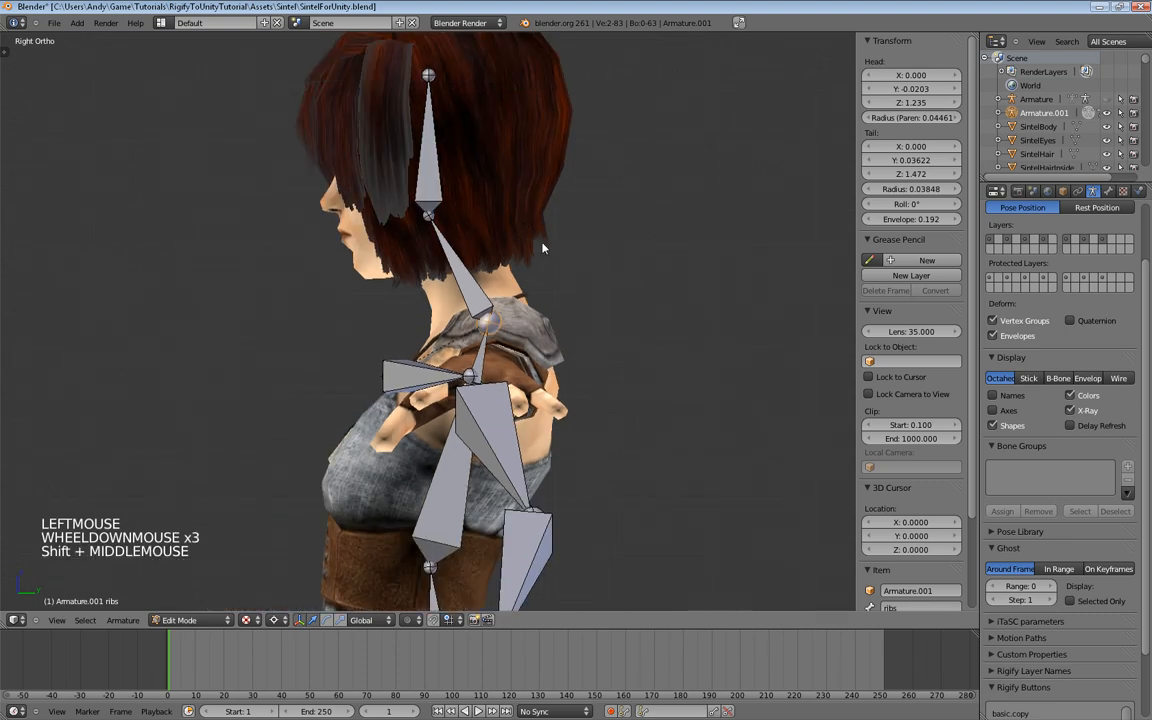
pyautogui.rightClick(427, 217)
pyautogui.press('g')
pyautogui.press('g')
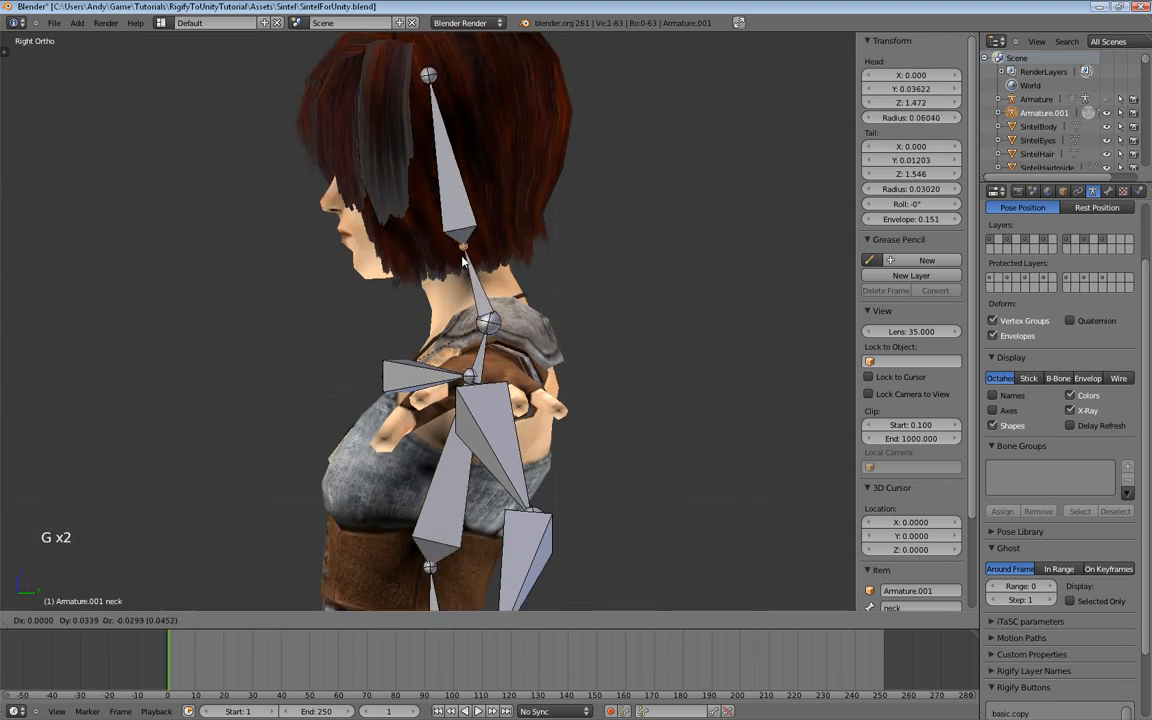
pyautogui.click(463, 262)
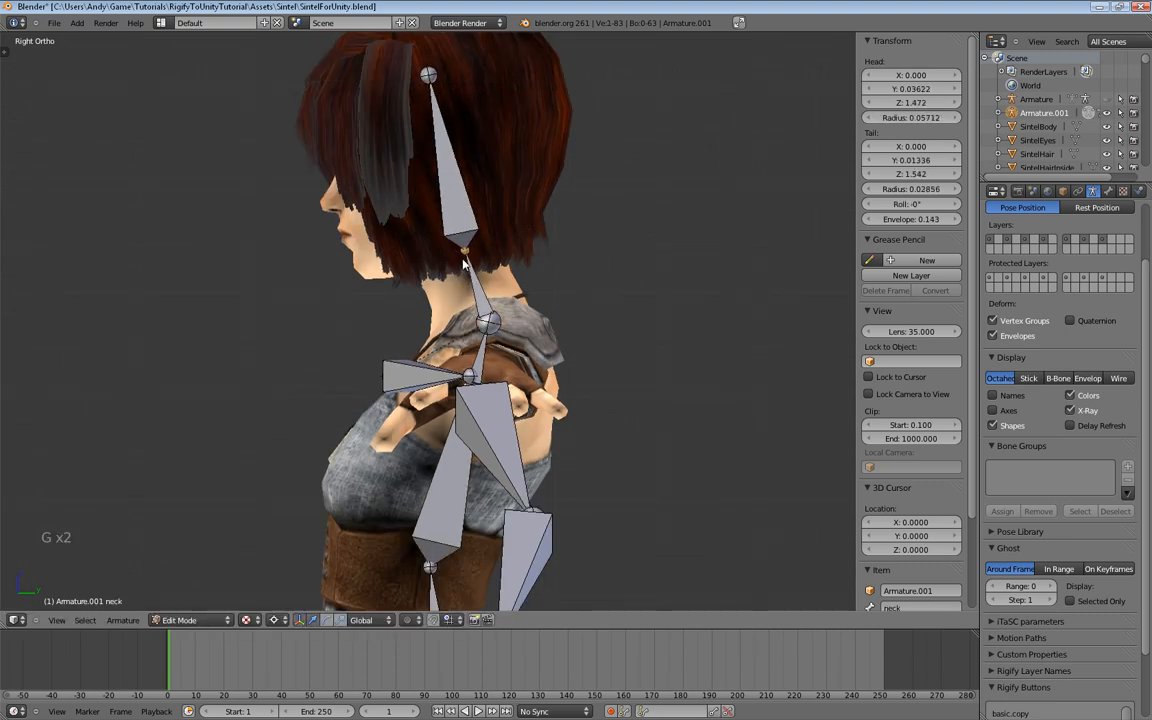
# Step: Move the head bone's top end to about Y -0.030, Z 1.699
pyautogui.press('g')
pyautogui.press('g')
pyautogui.click(424, 80)
# Step: Move the inner end of the left shoulder bone back in right side view to about Y -0.004, Z 1.425
pyautogui.moveTo(340, 380); pyautogui.dragTo(561, 391, button='middle')
pyautogui.keyDown('shift'); pyautogui.moveTo(522, 463); pyautogui.dragTo(519, 351, button='middle'); pyautogui.keyUp('shift')
pyautogui.scroll(3, 519, 351)
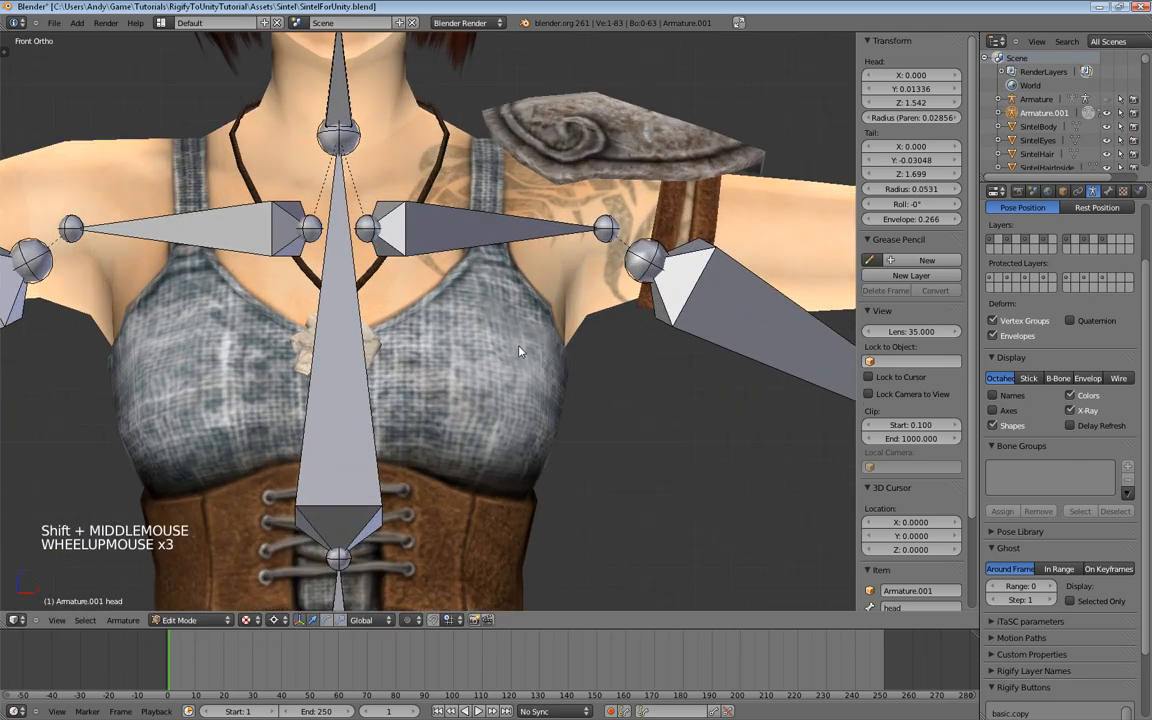
pyautogui.scroll(-3, 519, 351)
pyautogui.keyDown('shift'); pyautogui.moveTo(541, 431); pyautogui.dragTo(435, 400, button='middle'); pyautogui.keyUp('shift')
pyautogui.scroll(3, 505, 400)
pyautogui.rightClick(352, 195)
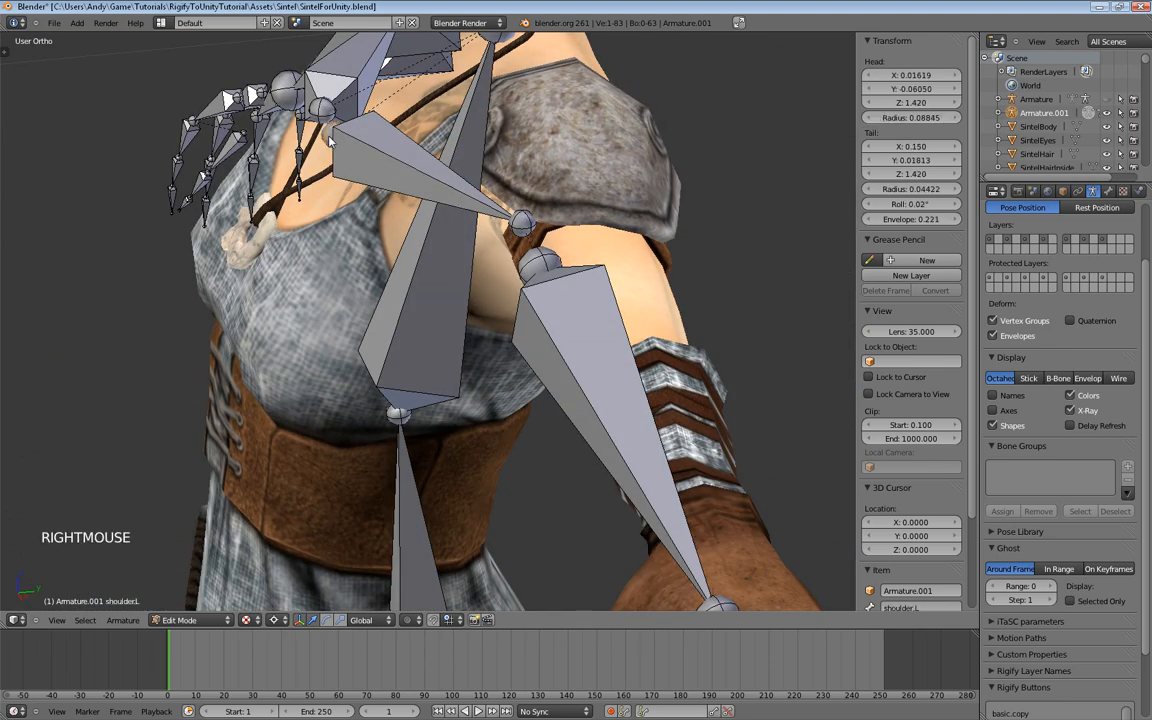
pyautogui.moveTo(352, 195); pyautogui.dragTo(432, 331, button='middle')
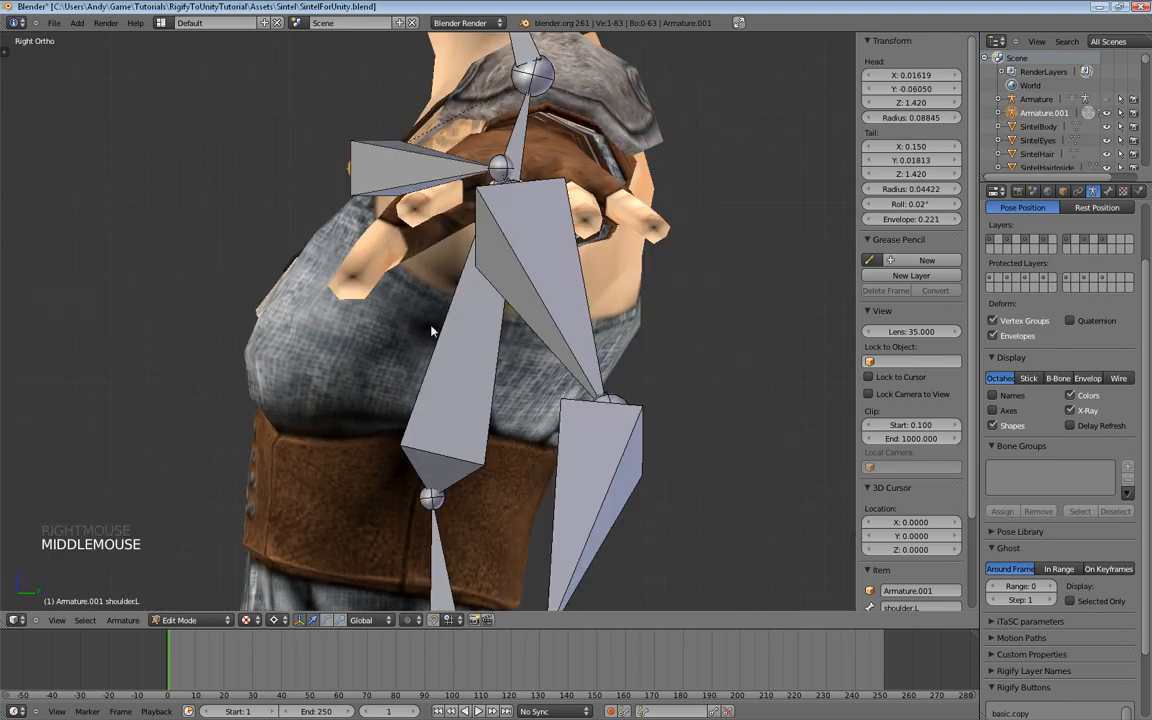
pyautogui.press('g')
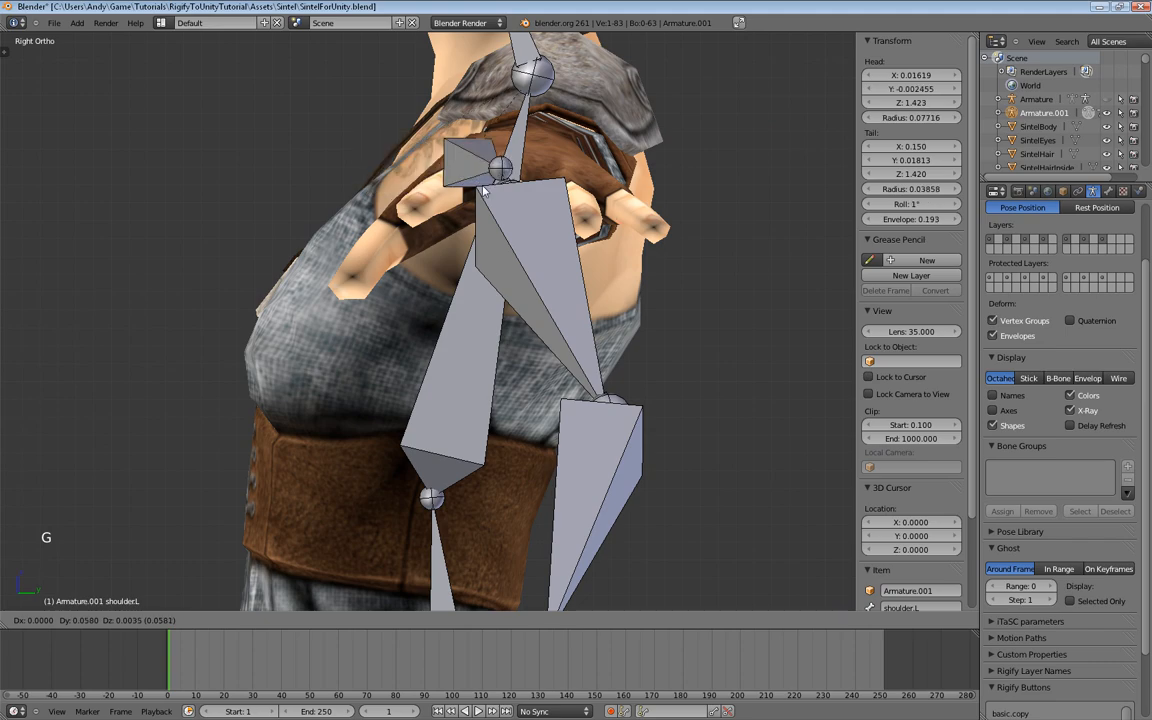
pyautogui.click(453, 254)
# Step: Adjust the position of the left shoulder bone's outer end in right side view
pyautogui.moveTo(453, 254); pyautogui.dragTo(479, 188, button='middle')
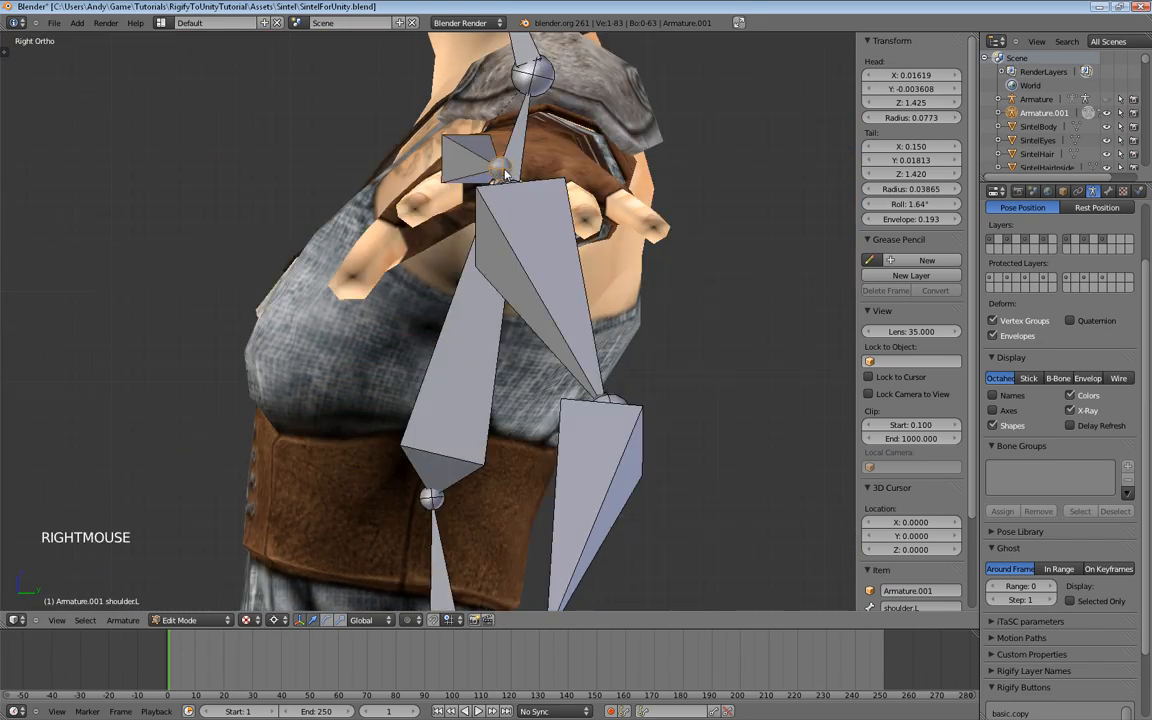
pyautogui.press('g')
pyautogui.press('g')
pyautogui.click(460, 275)
# Step: Move the whole left upper arm bone in front view so its base sits at about X 0.165, Z 1.415
pyautogui.moveTo(460, 275); pyautogui.dragTo(492, 429, button='middle')
pyautogui.scroll(-1, 625, 311)
pyautogui.scroll(-5, 595, 318)
pyautogui.rightClick(436, 300)
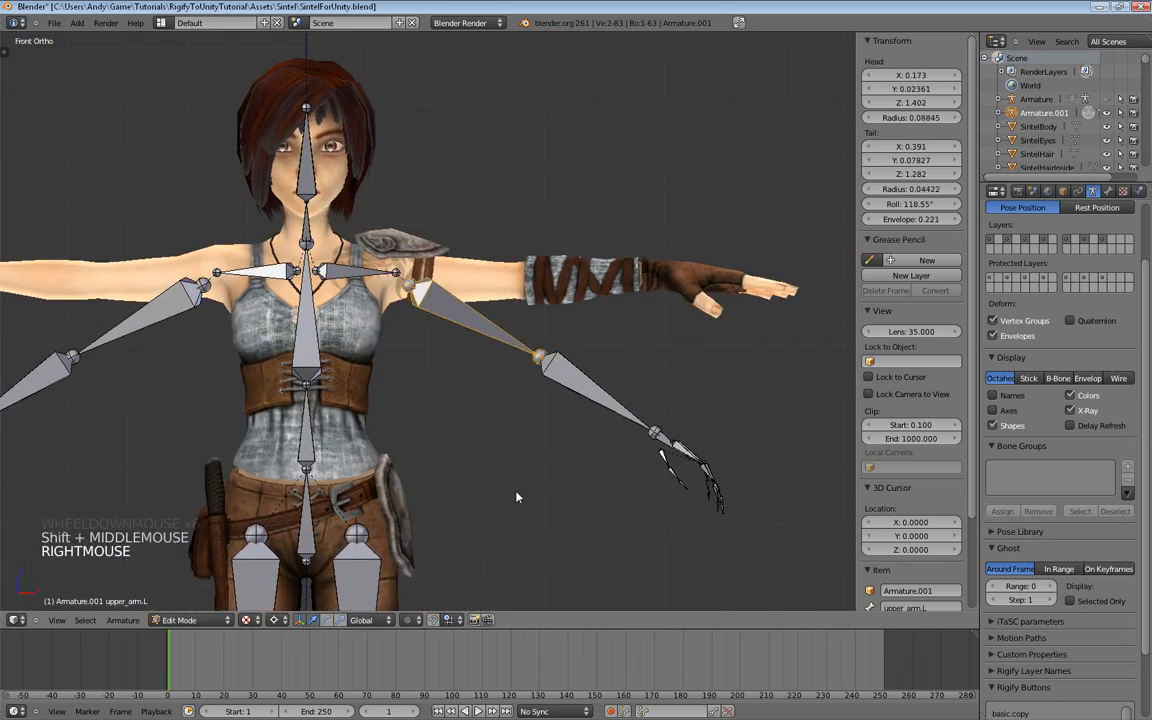
pyautogui.press('g')
pyautogui.press('g')
pyautogui.click(481, 467)
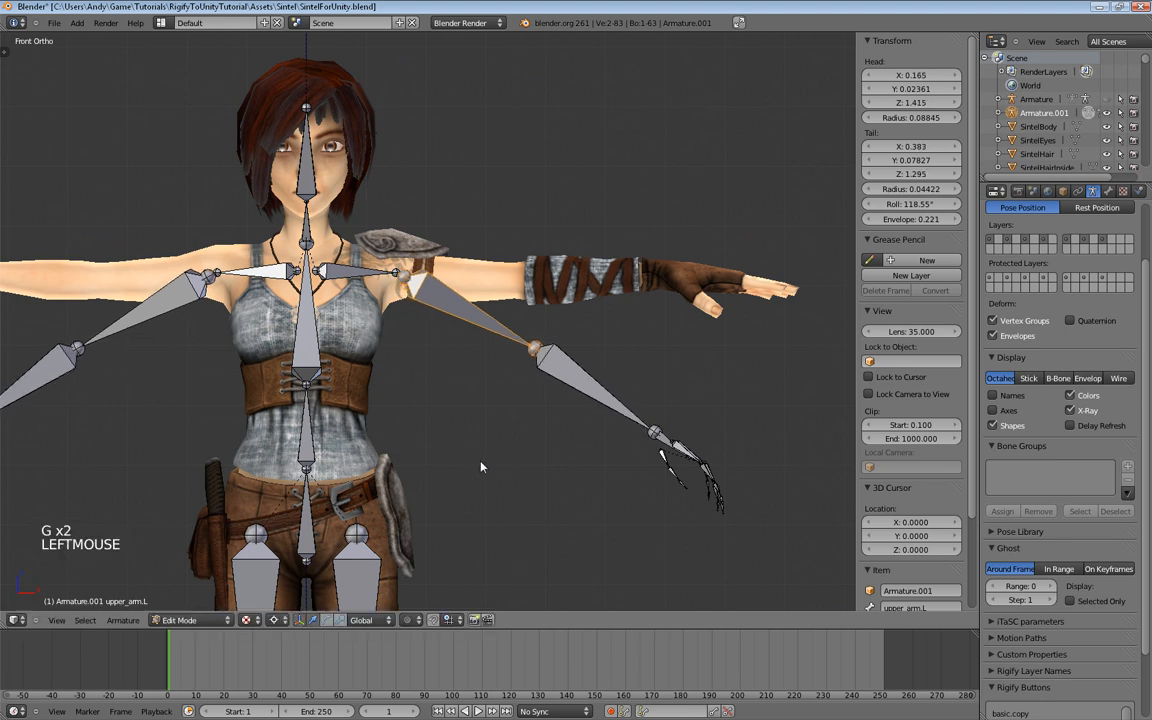
# Step: Raise the left elbow joint in front view to about X 0.369, Z 1.408
pyautogui.rightClick(534, 353)
pyautogui.press('g')
pyautogui.press('g')
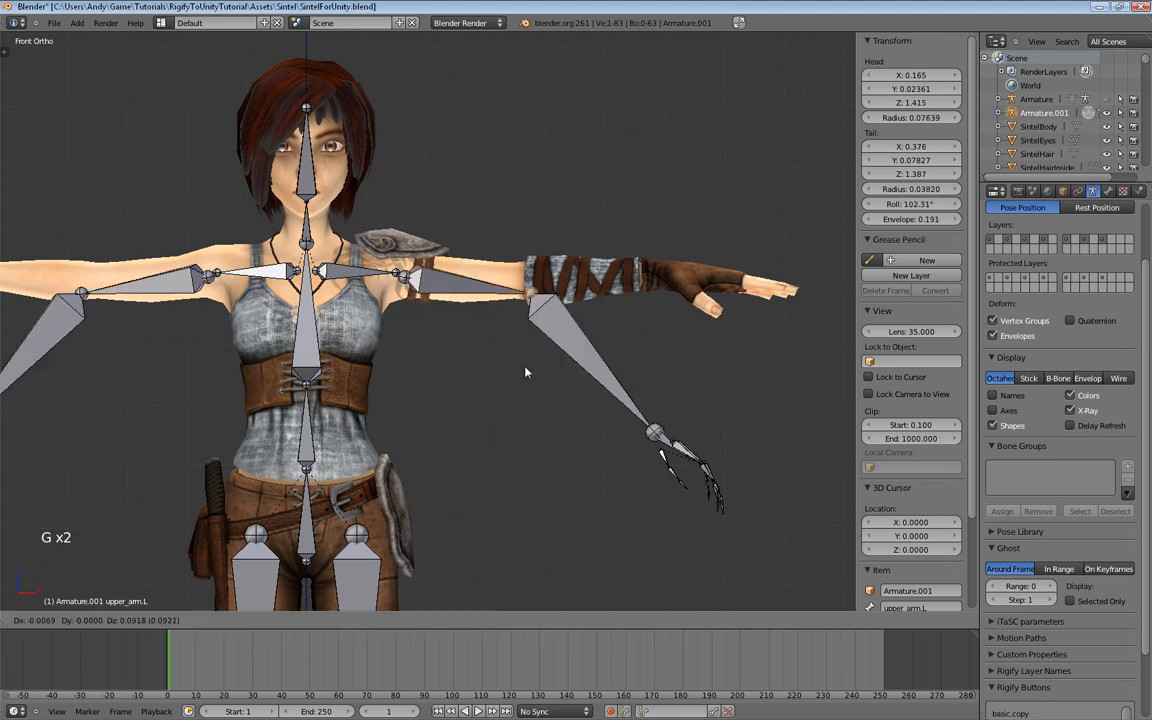
pyautogui.click(619, 425)
# Step: Select the left wrist, hand and finger bones, raise them about 0.262 to the character's wrist, and rotate them about the wrist into line with the hand
pyautogui.press('a')
pyautogui.press('a')
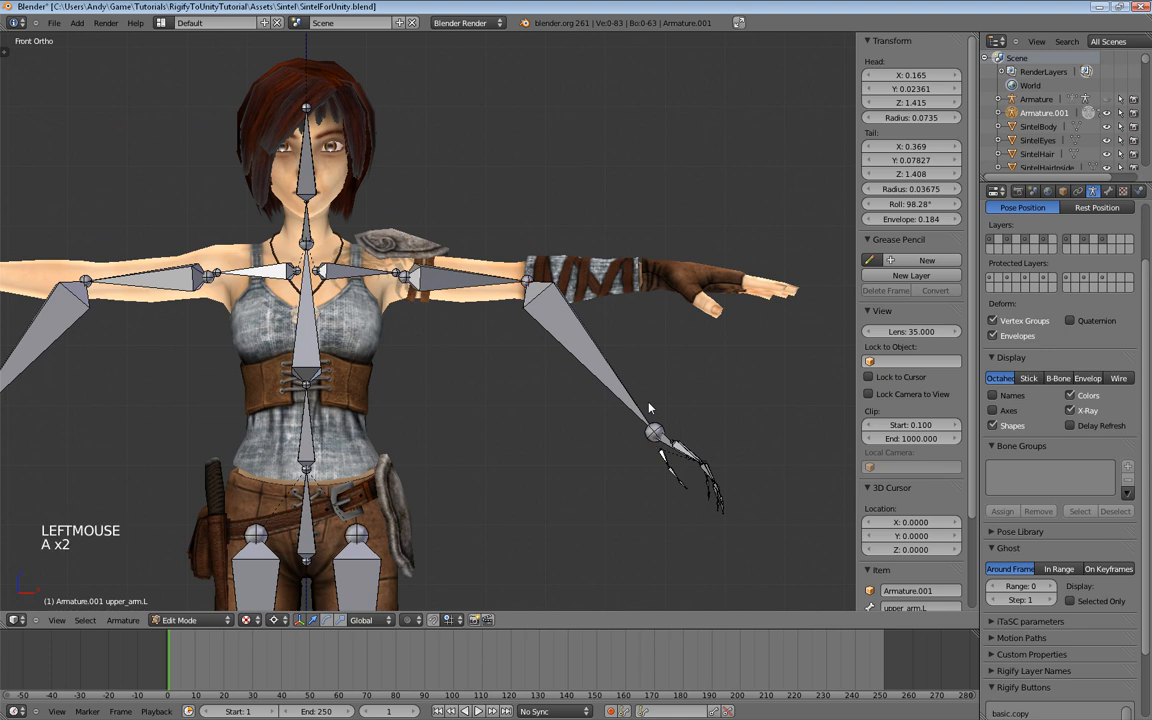
pyautogui.press('b')
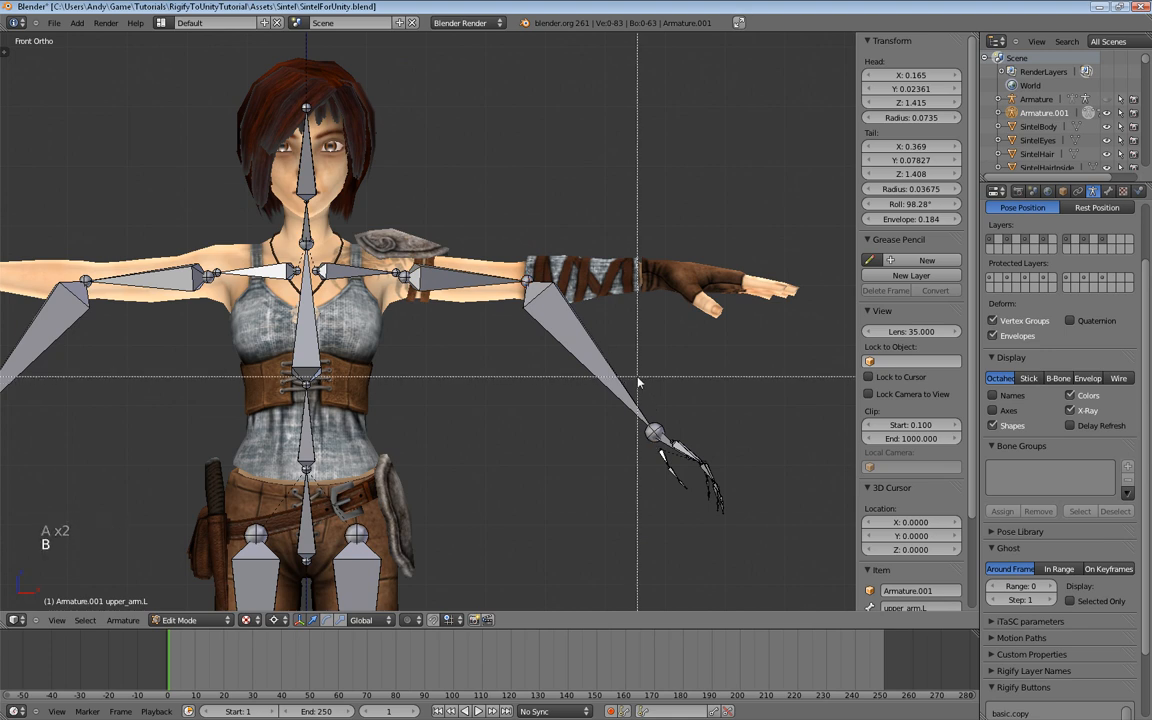
pyautogui.moveTo(573, 338); pyautogui.dragTo(700, 490)
pyautogui.press('g')
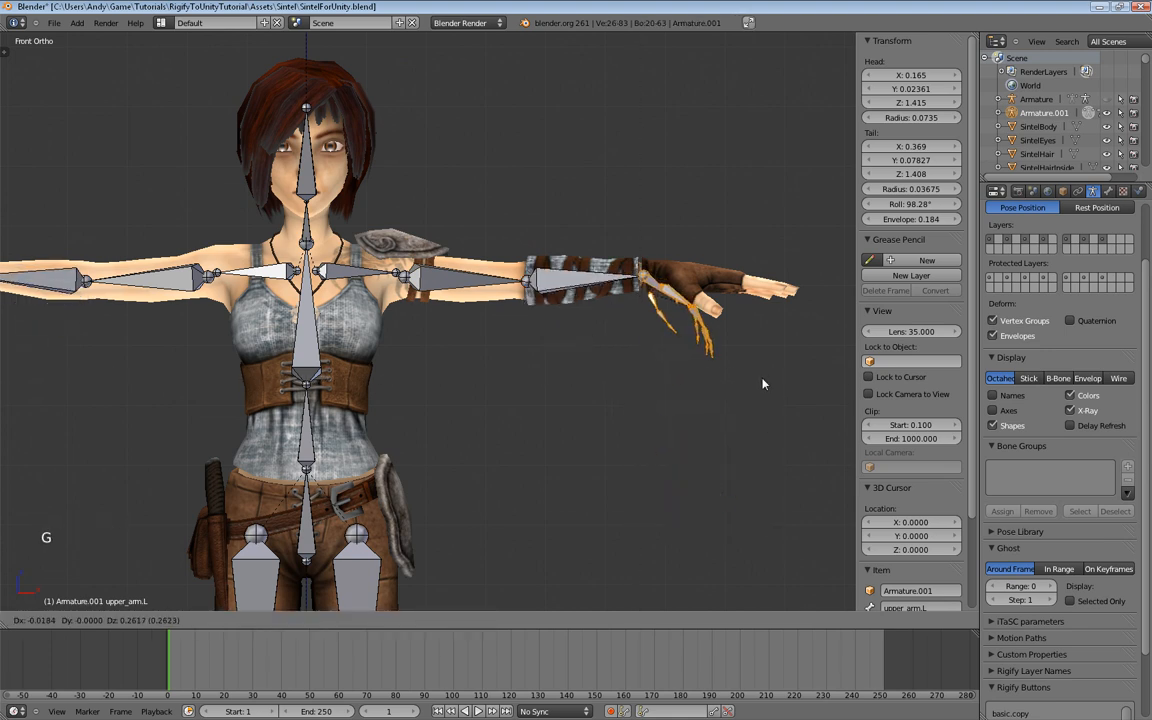
pyautogui.click(762, 383)
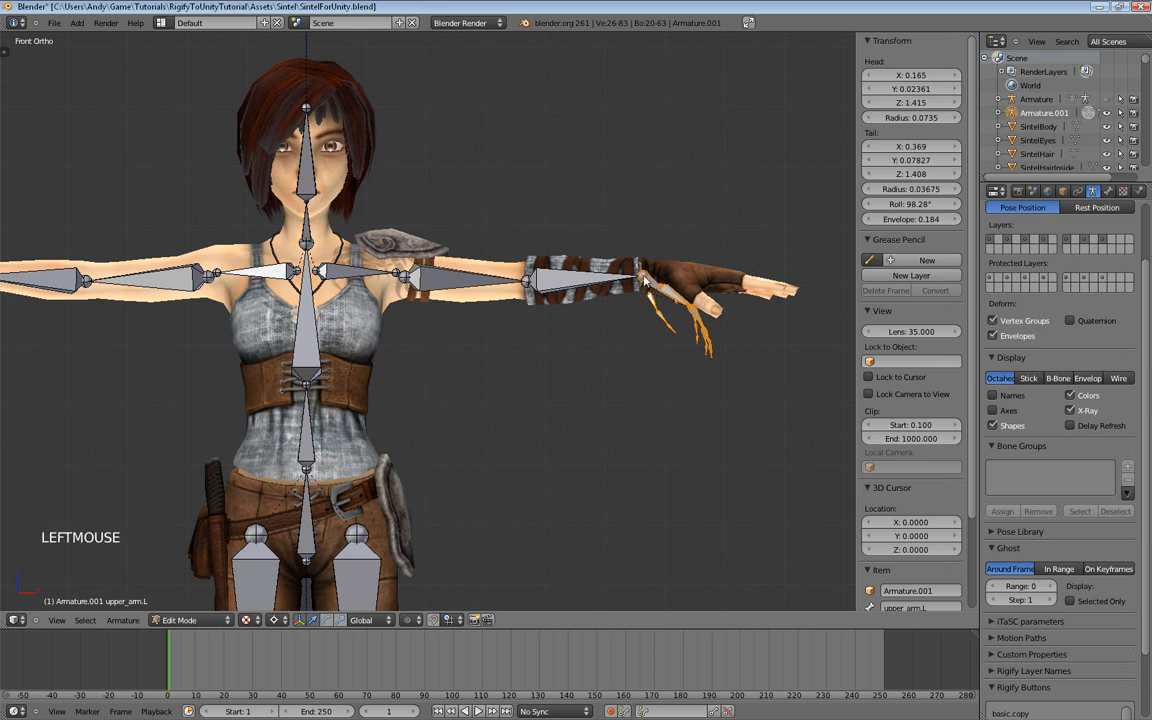
pyautogui.press('r')
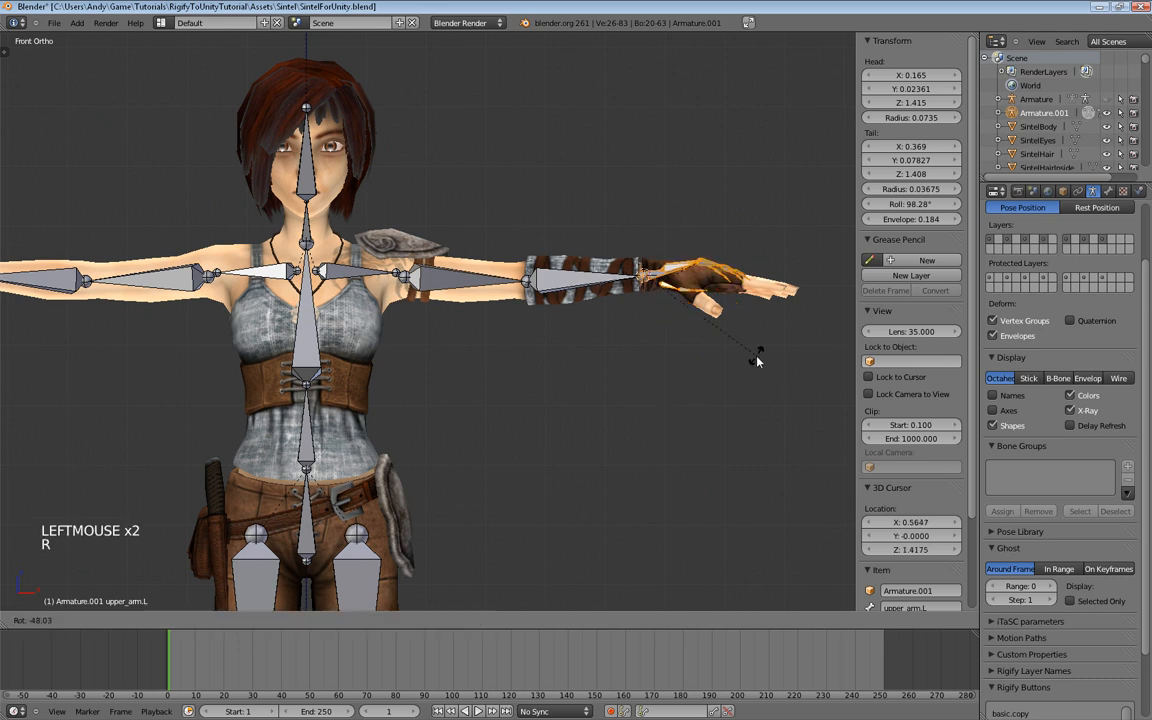
pyautogui.click(684, 381)
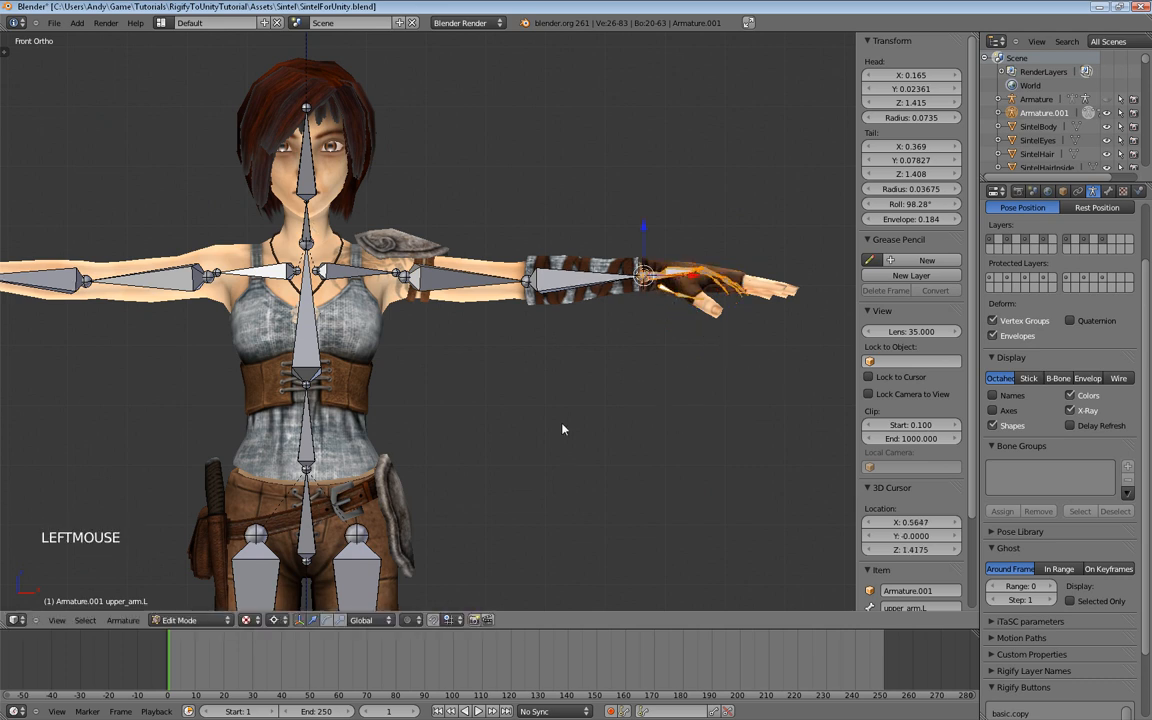
# Step: Examine how the hip and leg bones fit the character in front view
pyautogui.scroll(-3, 563, 429)
pyautogui.keyDown('shift'); pyautogui.moveTo(553, 501); pyautogui.dragTo(604, 378, button='middle'); pyautogui.keyUp('shift')
pyautogui.scroll(3, 604, 378)
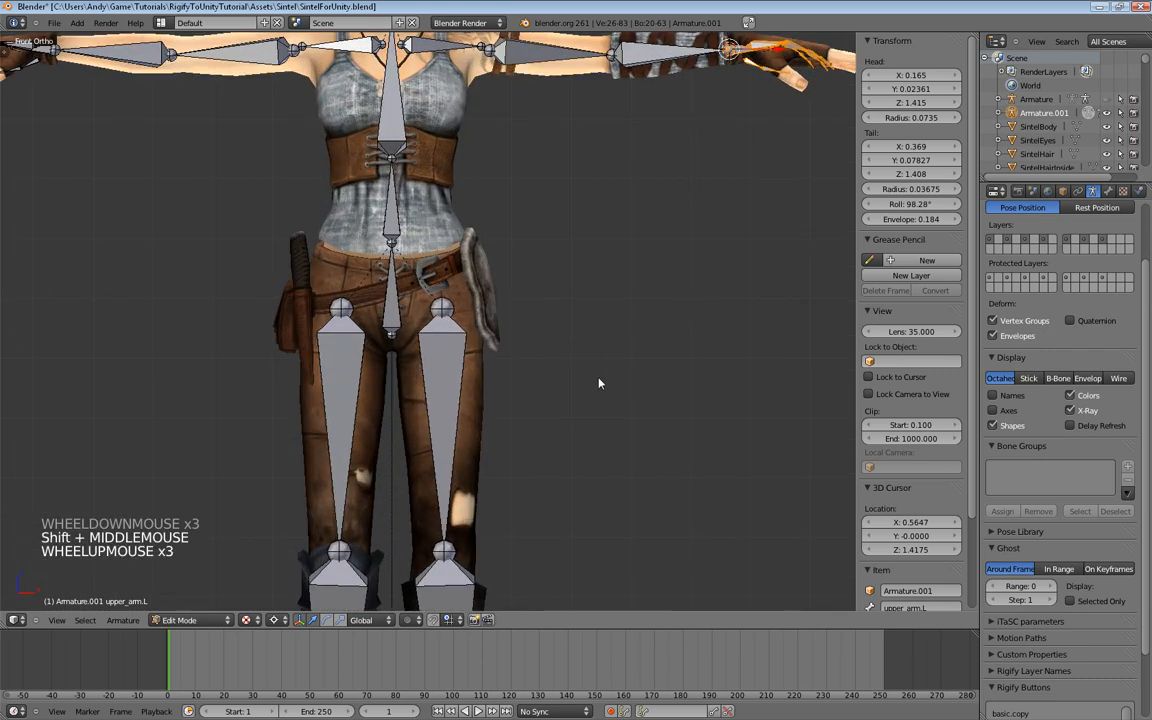
pyautogui.keyDown('shift'); pyautogui.moveTo(591, 458); pyautogui.dragTo(599, 355, button='middle'); pyautogui.keyUp('shift')
pyautogui.scroll(-2, 588, 449)
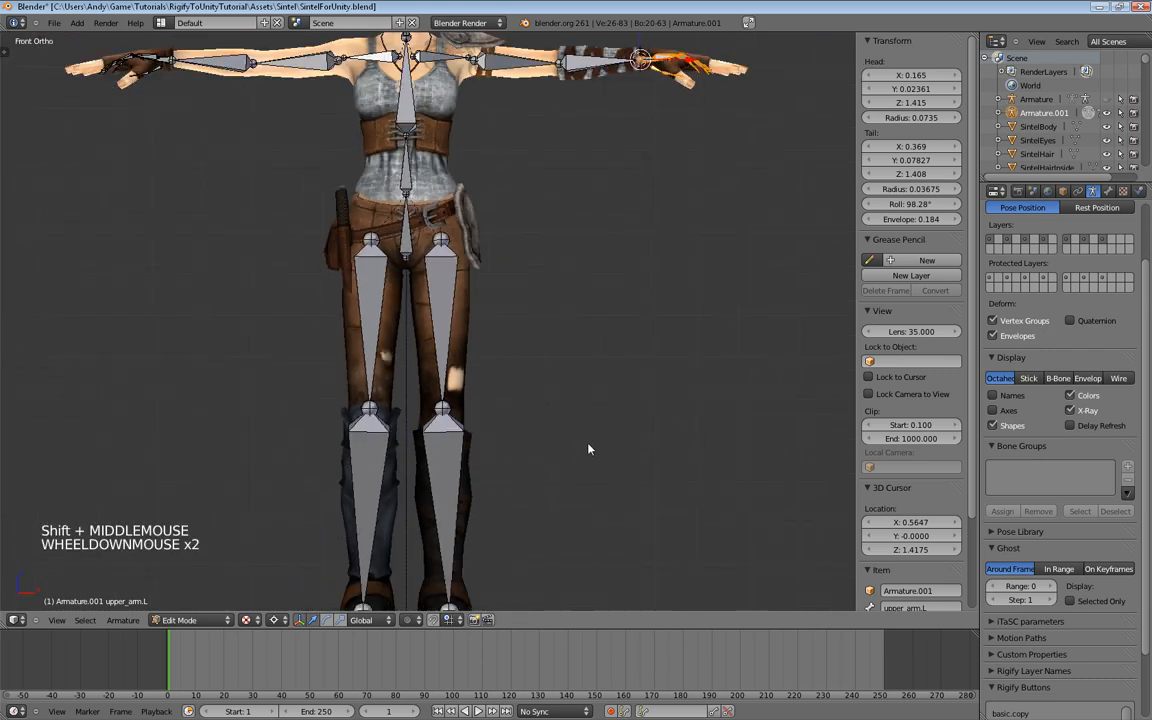
pyautogui.scroll(-2, 587, 465)
pyautogui.keyDown('shift'); pyautogui.moveTo(586, 481); pyautogui.dragTo(617, 355, button='middle'); pyautogui.keyUp('shift')
pyautogui.scroll(4, 576, 399)
pyautogui.keyDown('shift'); pyautogui.moveTo(617, 278); pyautogui.dragTo(599, 406, button='middle'); pyautogui.keyUp('shift')
pyautogui.scroll(1, 599, 316)
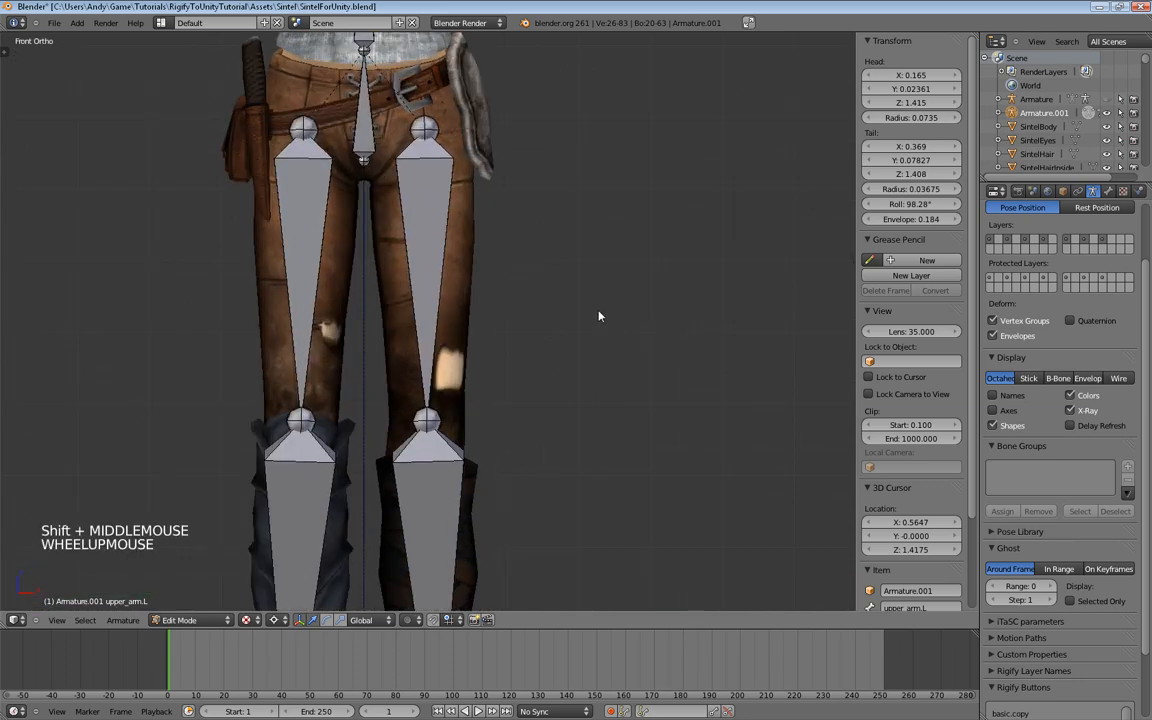
# Step: Move the base joint of the left upper arm bone in top view to about X 0.159, Y 0.041
pyautogui.scroll(2, 599, 316)
pyautogui.keyDown('shift'); pyautogui.moveTo(586, 185); pyautogui.dragTo(571, 411, button='middle'); pyautogui.keyUp('shift')
pyautogui.keyDown('shift'); pyautogui.moveTo(565, 262); pyautogui.dragTo(560, 378, button='middle'); pyautogui.keyUp('shift')
pyautogui.scroll(-2, 564, 351)
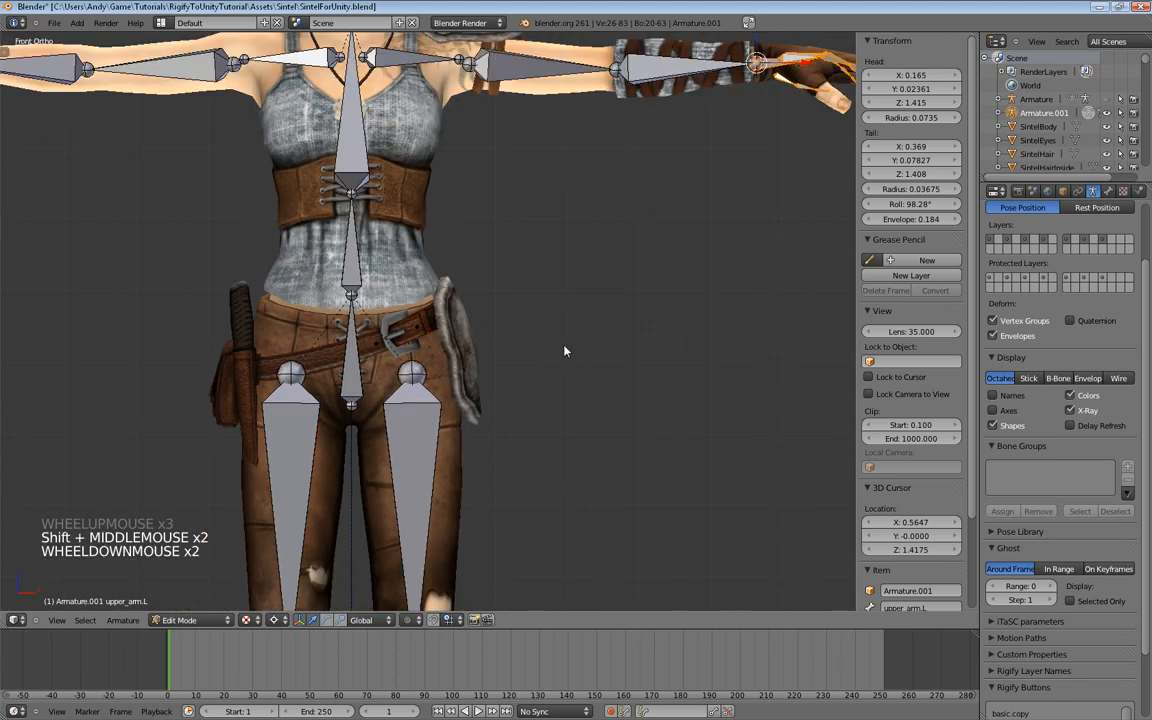
pyautogui.scroll(-1, 564, 351)
pyautogui.keyDown('shift'); pyautogui.moveTo(543, 244); pyautogui.dragTo(610, 373, button='middle'); pyautogui.keyUp('shift')
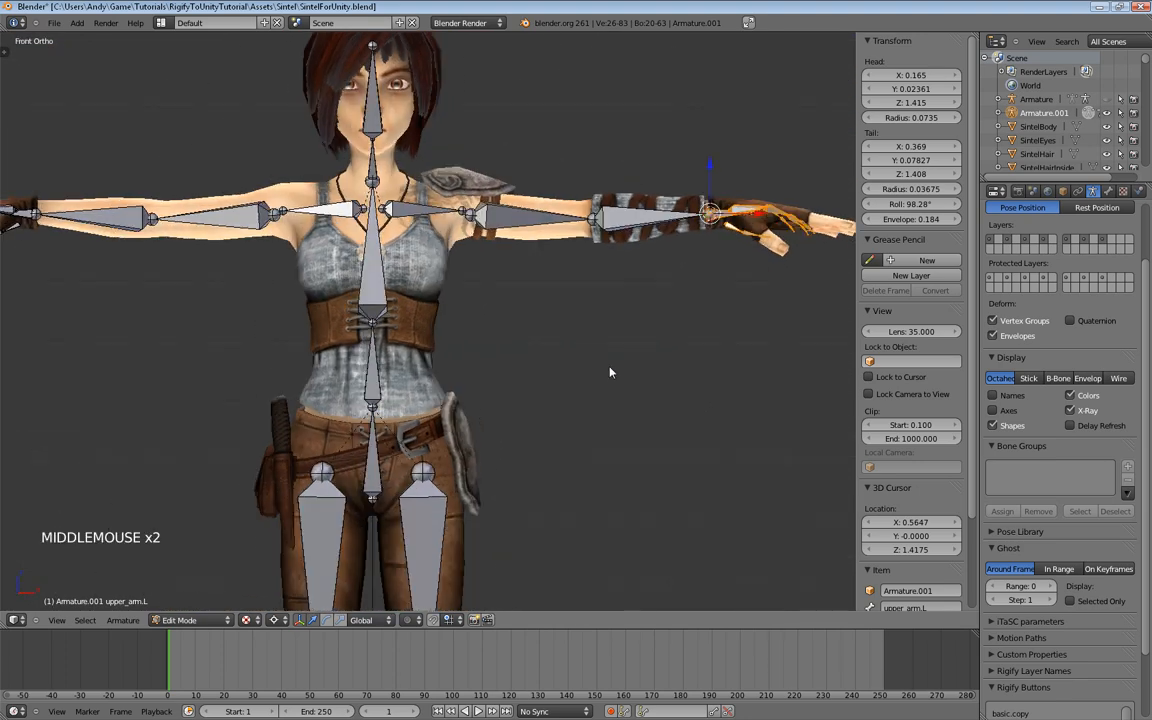
pyautogui.scroll(3, 599, 334)
pyautogui.keyDown('shift'); pyautogui.moveTo(589, 257); pyautogui.dragTo(465, 415, button='middle'); pyautogui.keyUp('shift')
pyautogui.moveTo(465, 415); pyautogui.dragTo(511, 423, button='middle')
pyautogui.rightClick(476, 298)
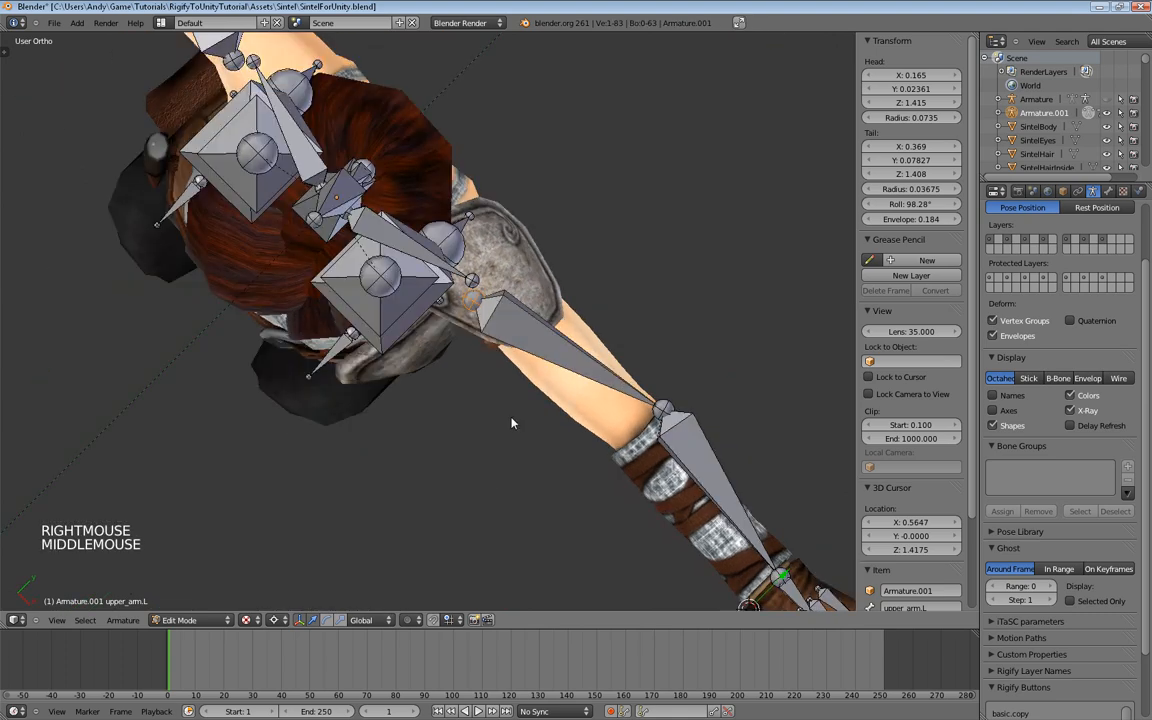
pyautogui.moveTo(492, 475); pyautogui.dragTo(573, 457, button='middle')
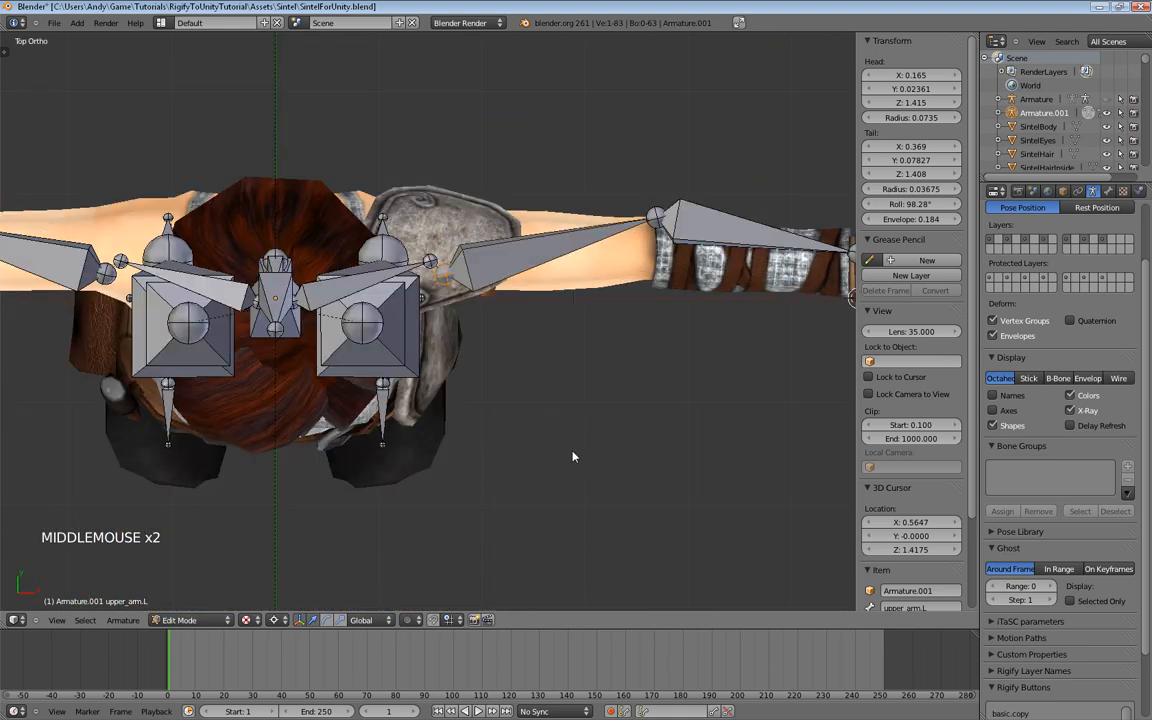
pyautogui.press('g')
pyautogui.click(476, 359)
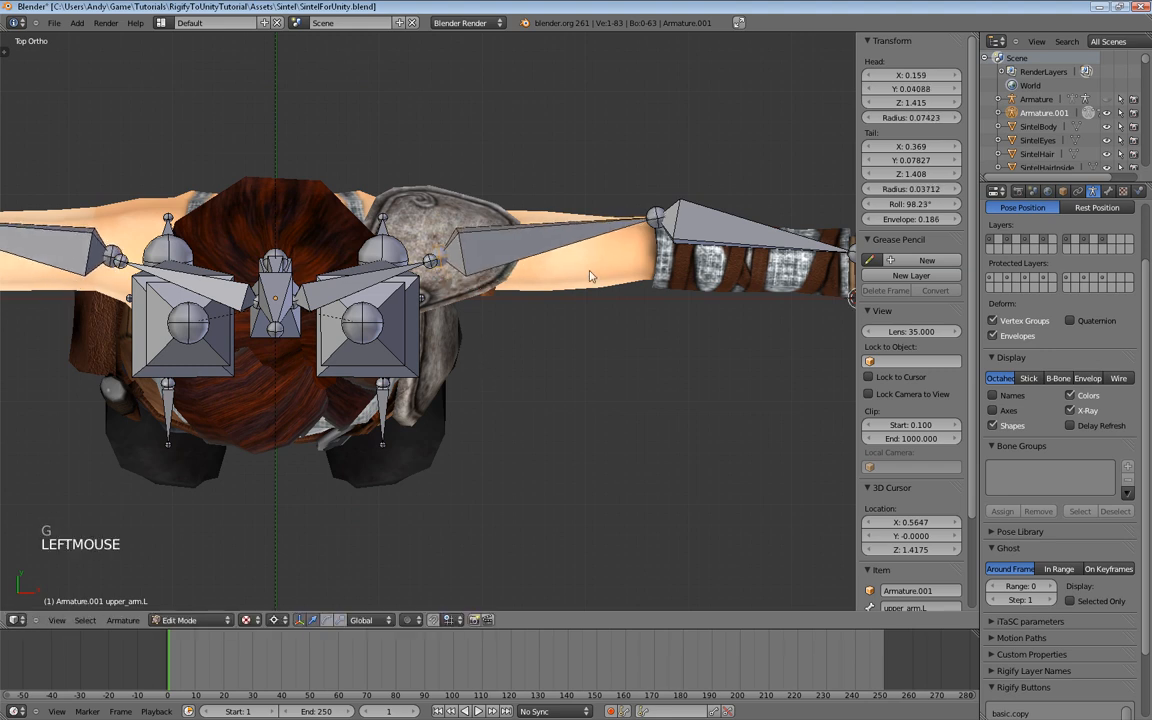
# Step: Move the left elbow joint in top view onto the centre of the arm, at about X 0.368, Y 0.045
pyautogui.rightClick(660, 220)
pyautogui.press('g')
pyautogui.press('g')
pyautogui.click(660, 256)
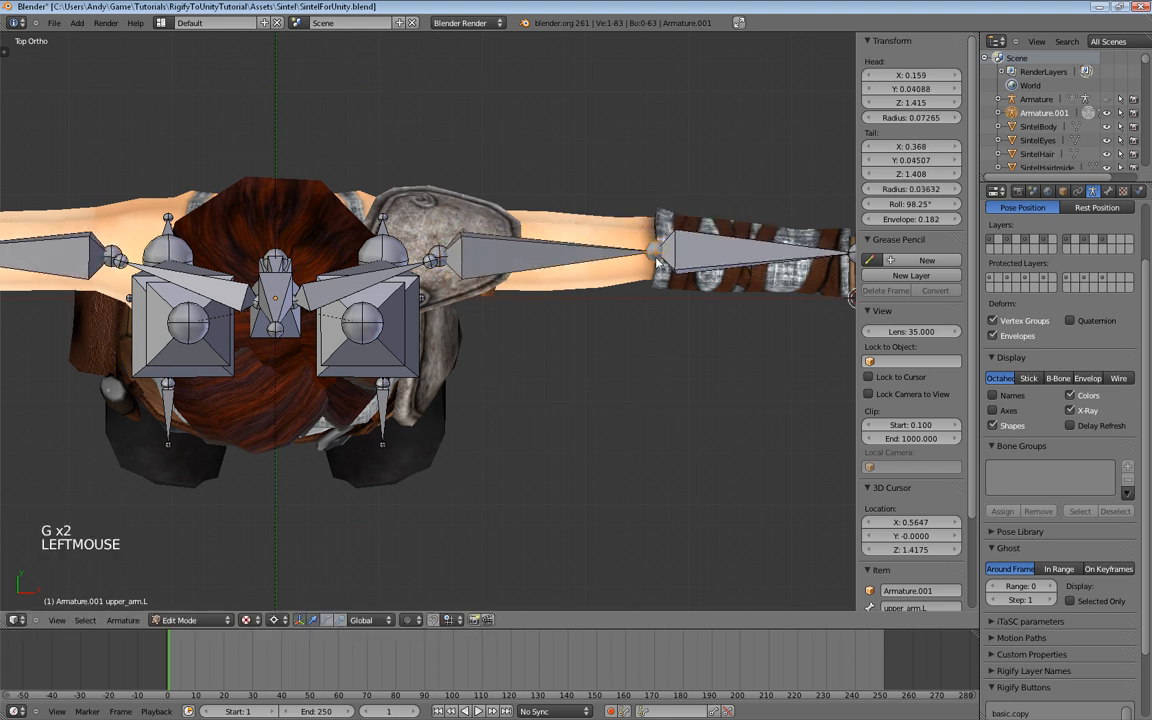
# Step: Move the left wrist joint in top view to the middle of the wrist, at about X 0.566, Y 0.036
pyautogui.keyDown('shift'); pyautogui.middleClick(675, 349); pyautogui.keyUp('shift')
pyautogui.keyDown('shift'); pyautogui.moveTo(675, 349); pyautogui.dragTo(545, 300, button='middle'); pyautogui.keyUp('shift')
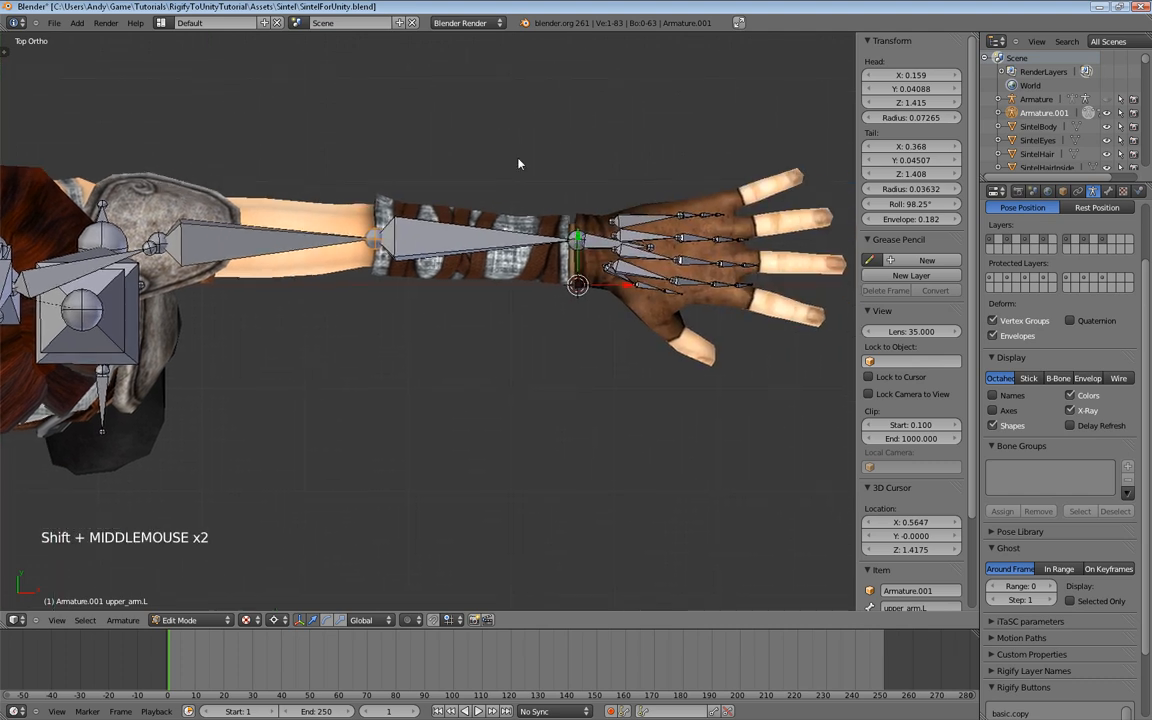
pyautogui.press('a')
pyautogui.press('a')
pyautogui.rightClick(580, 240)
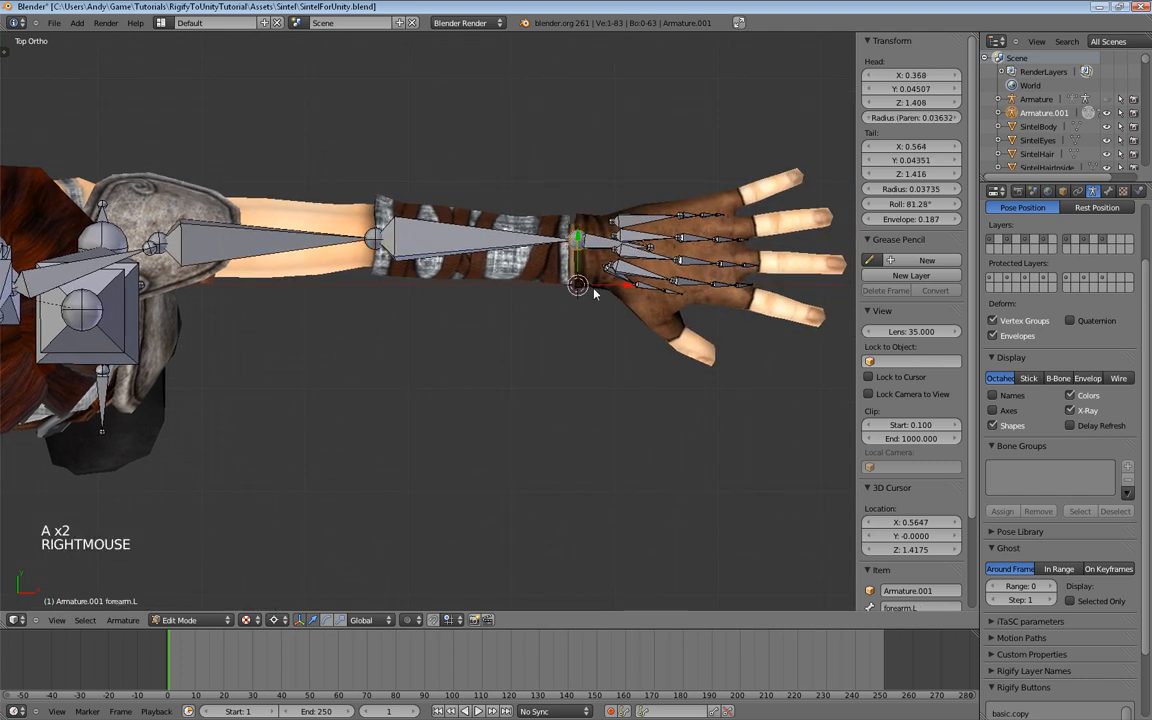
pyautogui.press('g')
pyautogui.press('g')
pyautogui.click(612, 326)
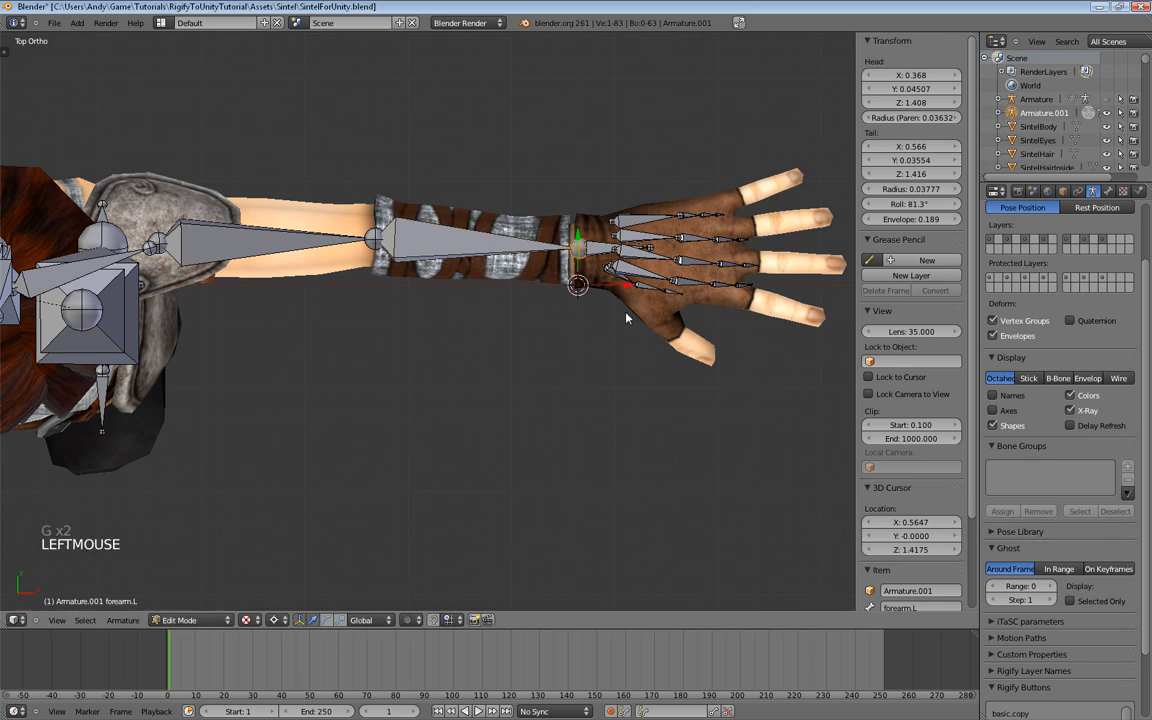
# Step: Select the left pinky's palm and finger bones and move them together in top view so the tip sits at about X 0.781, Y 0.105
pyautogui.scroll(-2, 571, 318)
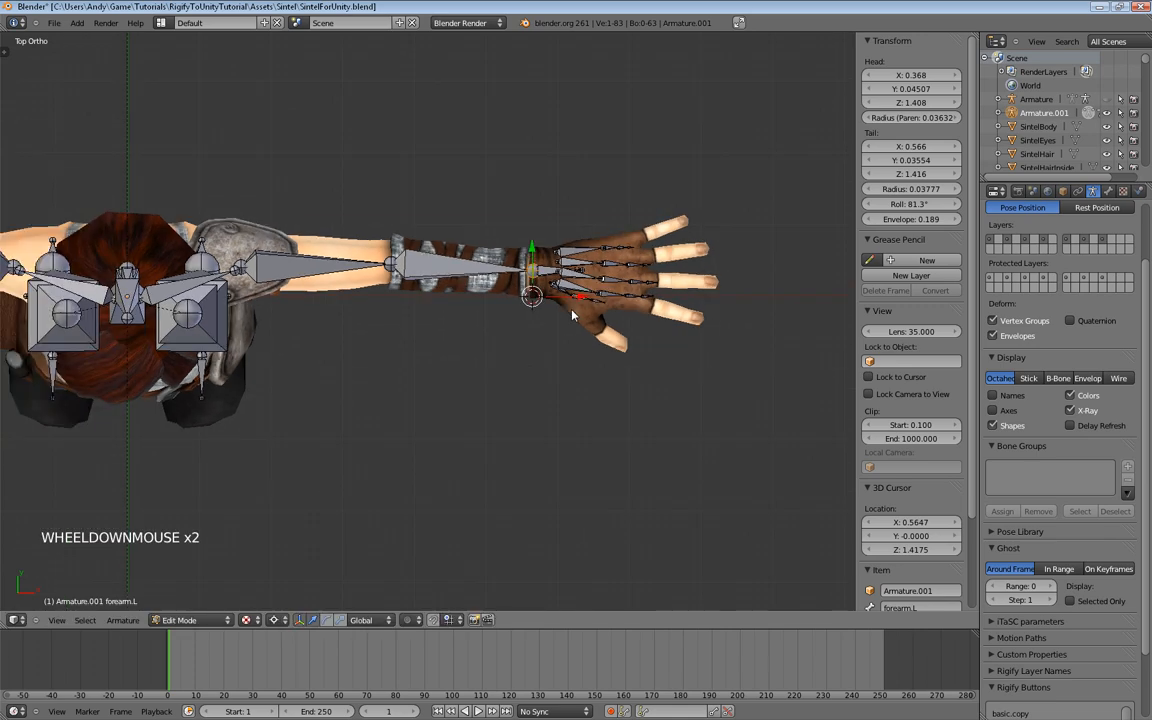
pyautogui.scroll(3, 690, 390)
pyautogui.keyDown('shift'); pyautogui.moveTo(694, 373); pyautogui.dragTo(427, 437, button='middle'); pyautogui.keyUp('shift')
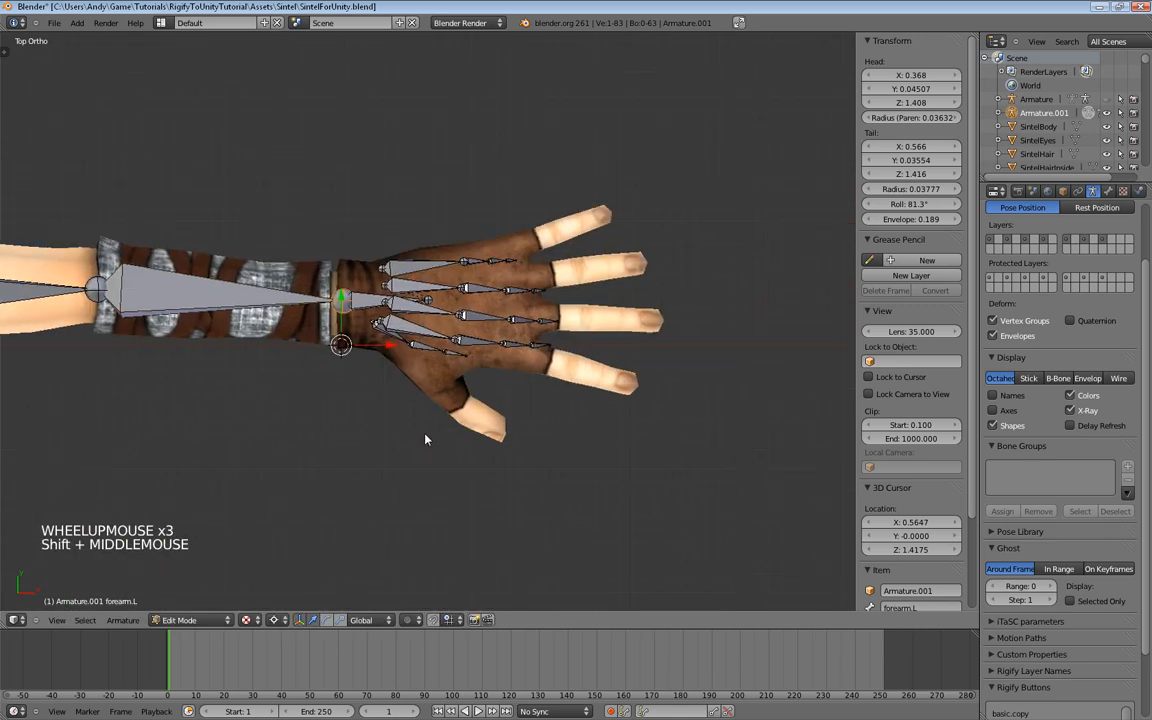
pyautogui.rightClick(512, 262)
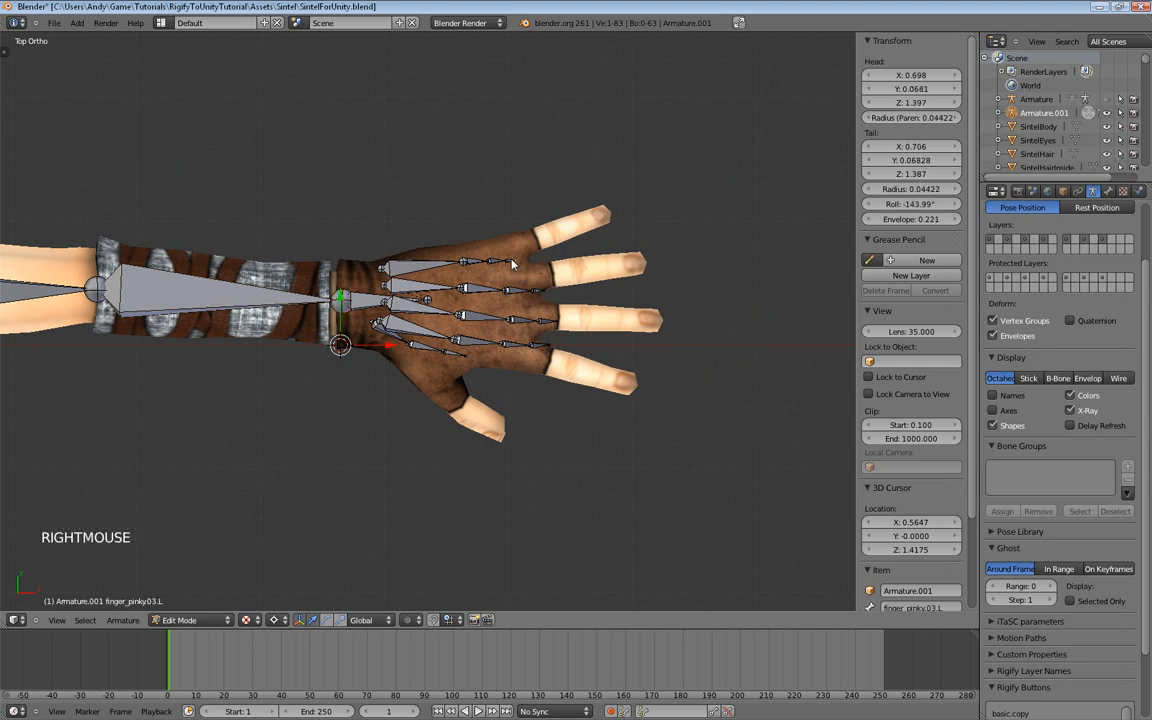
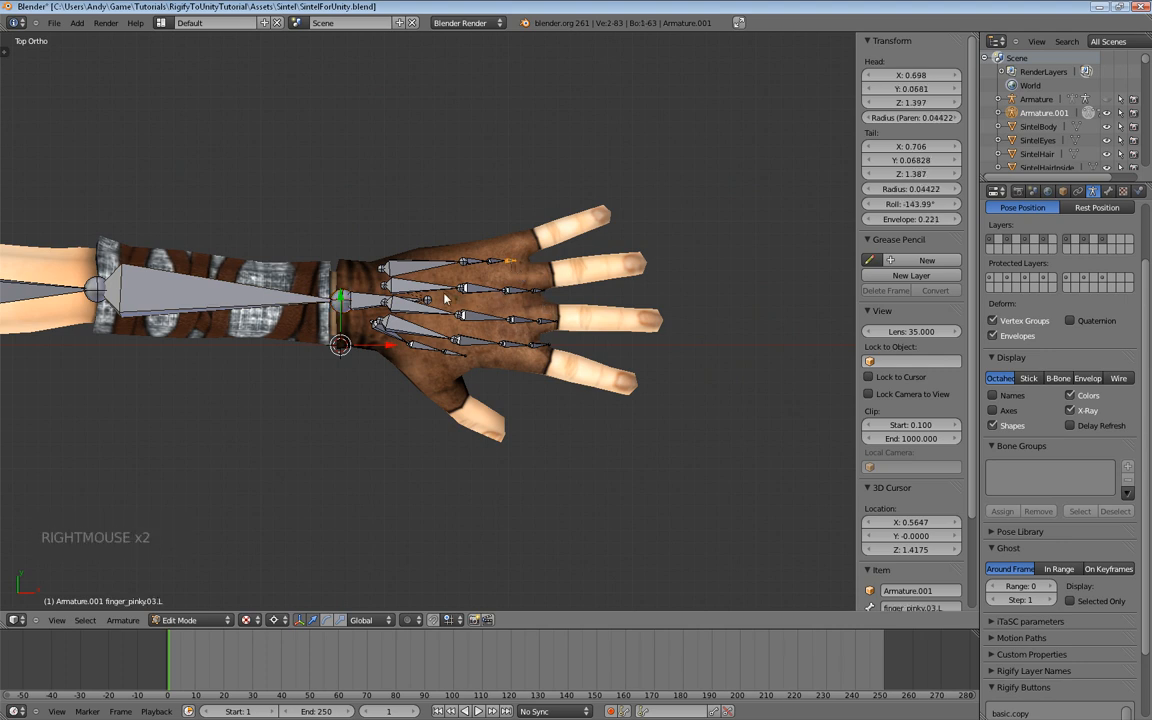
pyautogui.rightClick(438, 270)
pyautogui.keyDown('shift'); pyautogui.rightClick(478, 264); pyautogui.keyUp('shift')
pyautogui.keyDown('shift'); pyautogui.rightClick(496, 264); pyautogui.keyUp('shift')
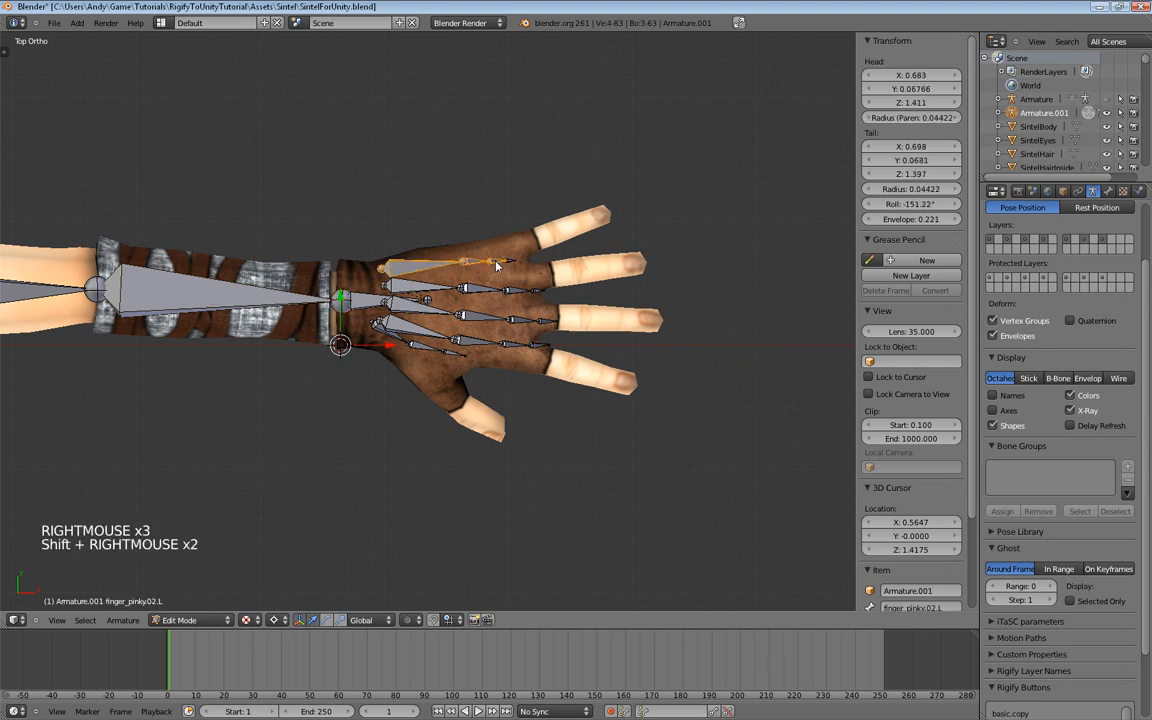
pyautogui.keyDown('shift'); pyautogui.rightClick(510, 264); pyautogui.keyUp('shift')
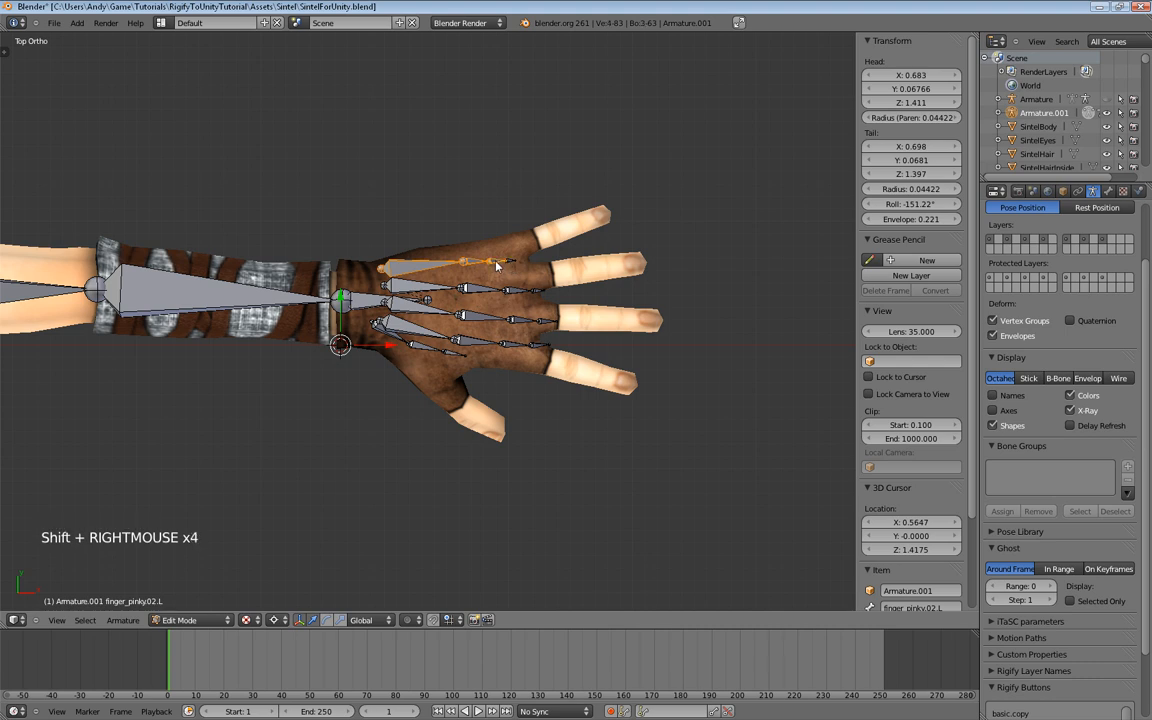
pyautogui.keyDown('shift'); pyautogui.rightClick(511, 264); pyautogui.keyUp('shift')
pyautogui.press('g')
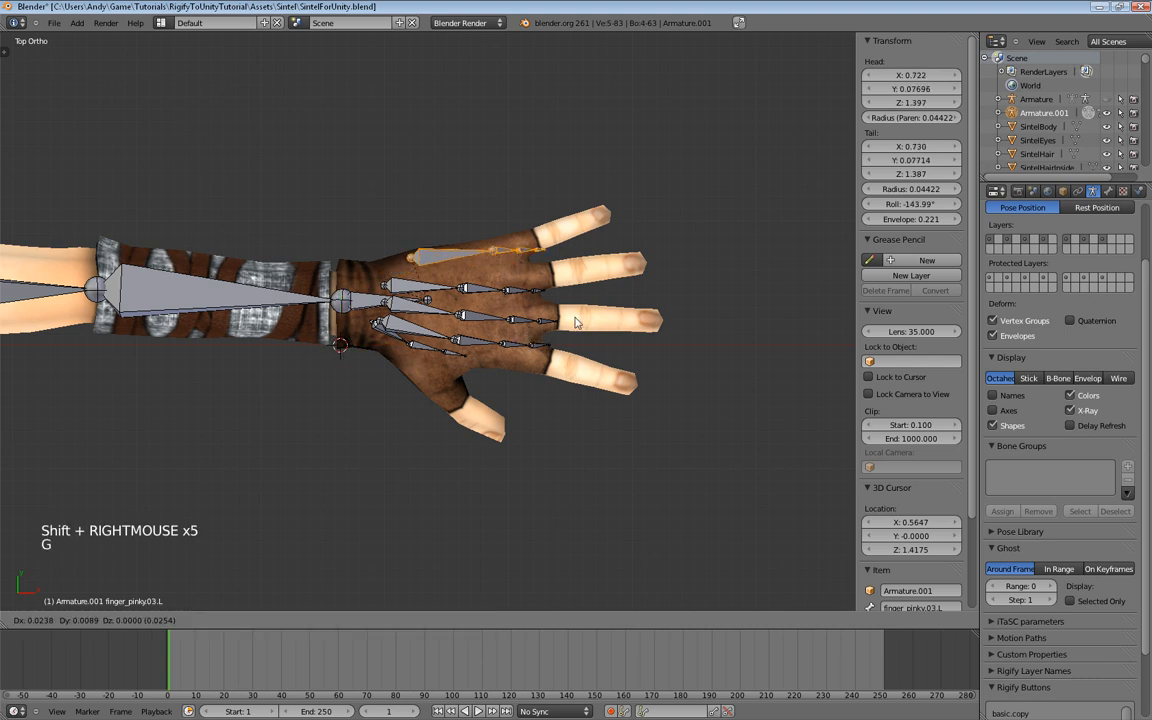
pyautogui.click(615, 290)
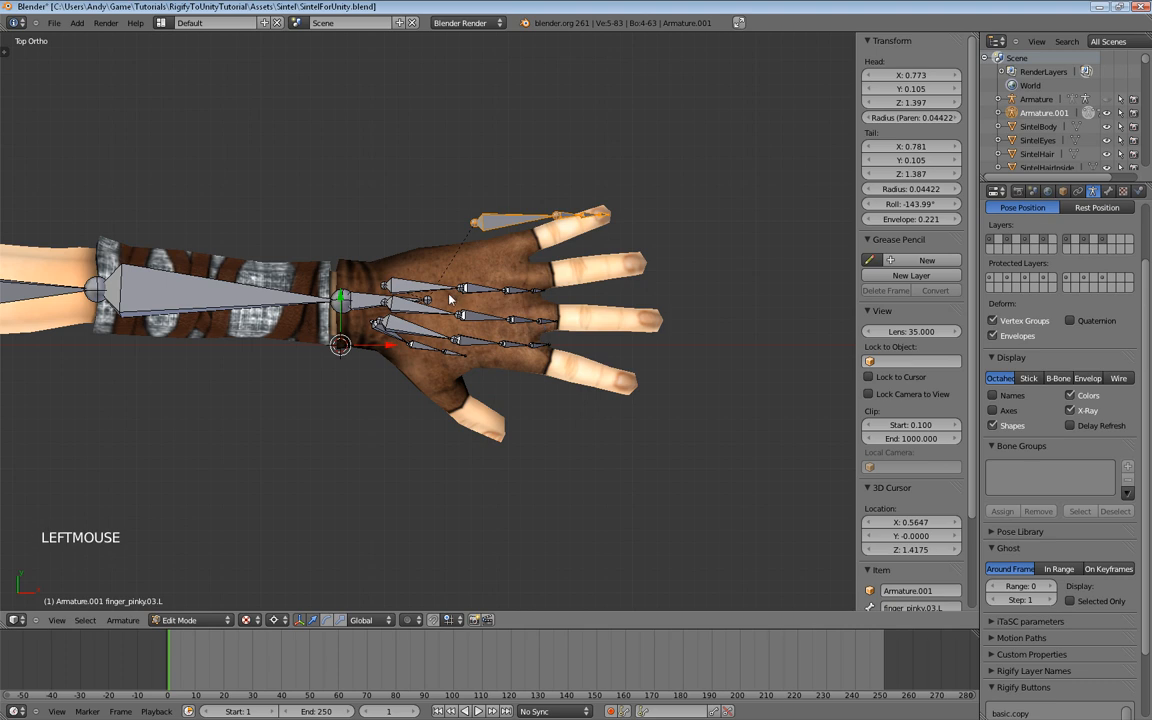
# Step: Select the left ring finger's palm and finger bones and move them together so the fingertip sits at about X 0.810, Y 0.066
pyautogui.rightClick(432, 292)
pyautogui.keyDown('shift'); pyautogui.rightClick(479, 291); pyautogui.keyUp('shift')
pyautogui.keyDown('shift'); pyautogui.rightClick(528, 293); pyautogui.keyUp('shift')
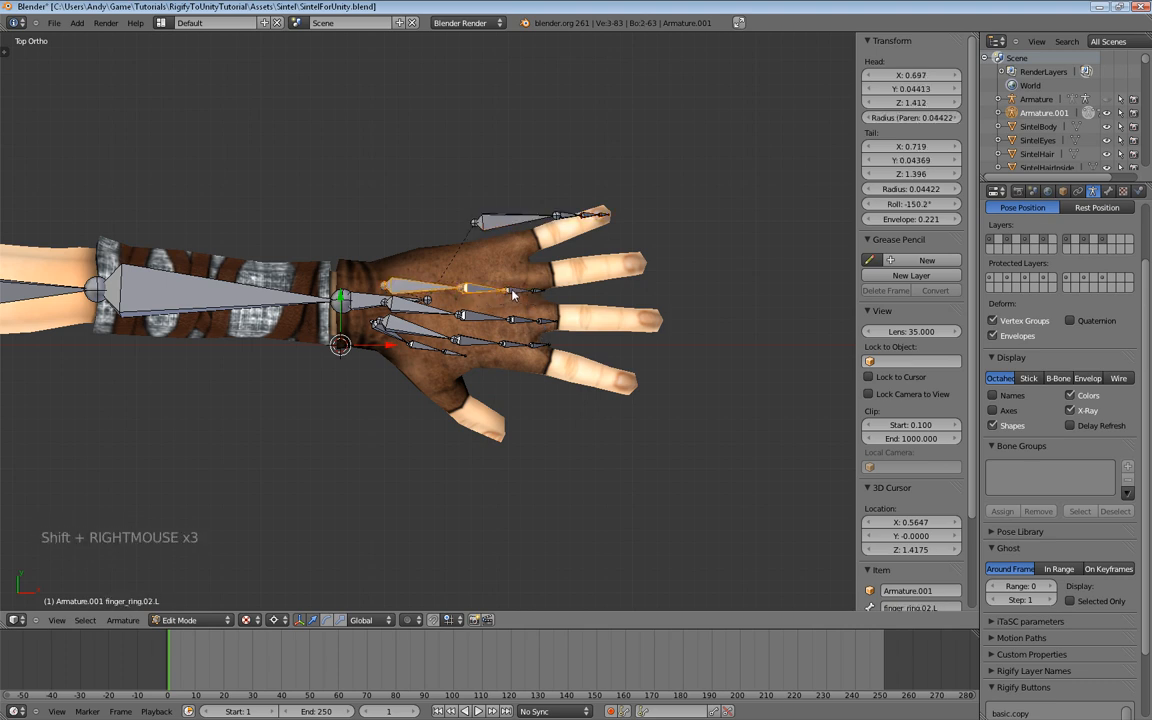
pyautogui.keyDown('shift'); pyautogui.rightClick(513, 292); pyautogui.keyUp('shift')
pyautogui.press('g')
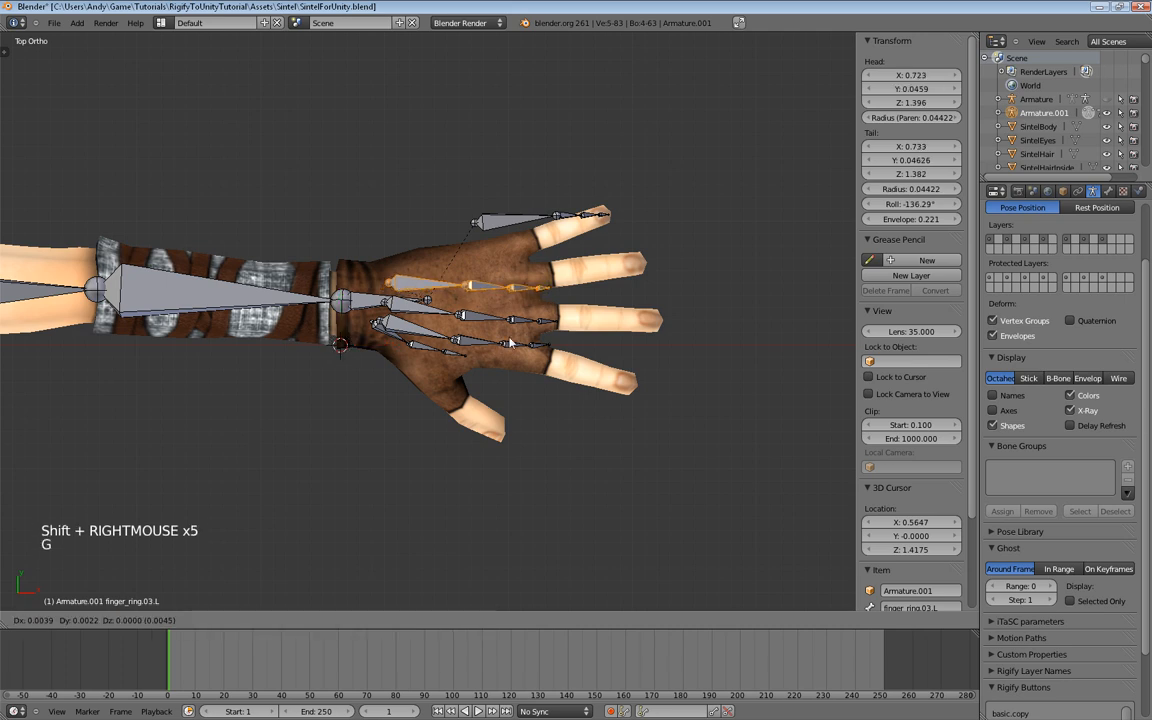
pyautogui.click(603, 320)
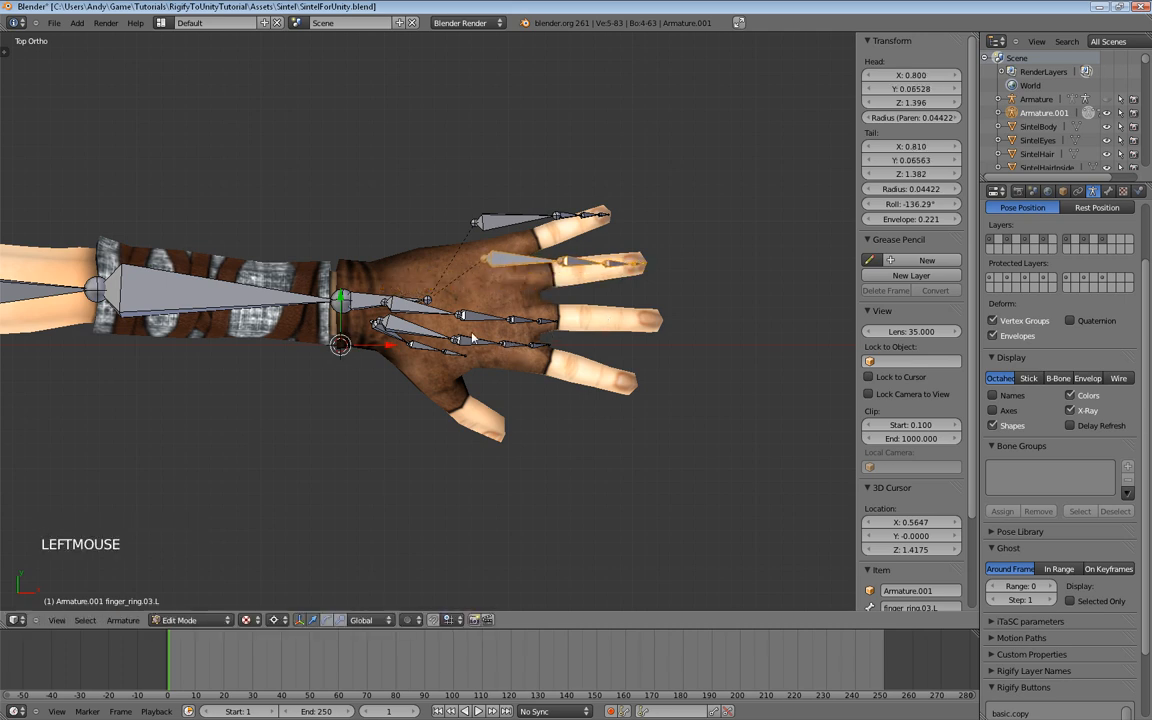
# Step: Select the left middle finger's palm and finger bones and move them together so the fingertip sits at about X 0.822, Y 0.018
pyautogui.rightClick(420, 306)
pyautogui.keyDown('shift'); pyautogui.rightClick(482, 317); pyautogui.keyUp('shift')
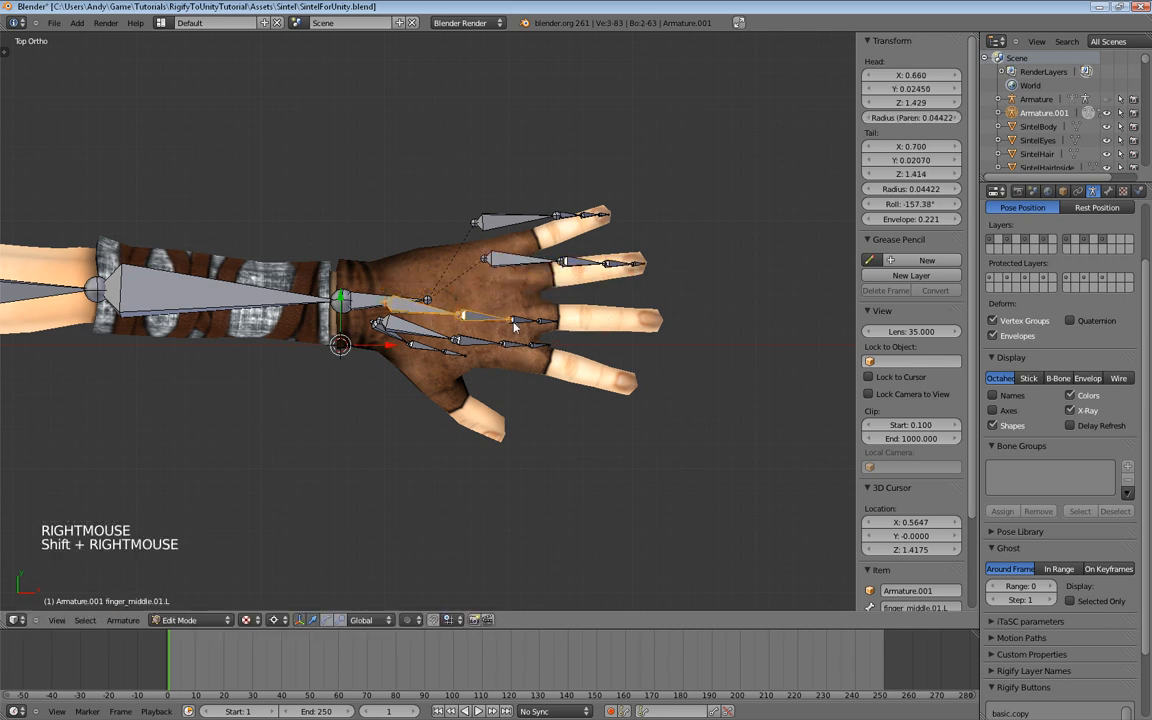
pyautogui.keyDown('shift'); pyautogui.rightClick(535, 322); pyautogui.keyUp('shift')
pyautogui.press('g')
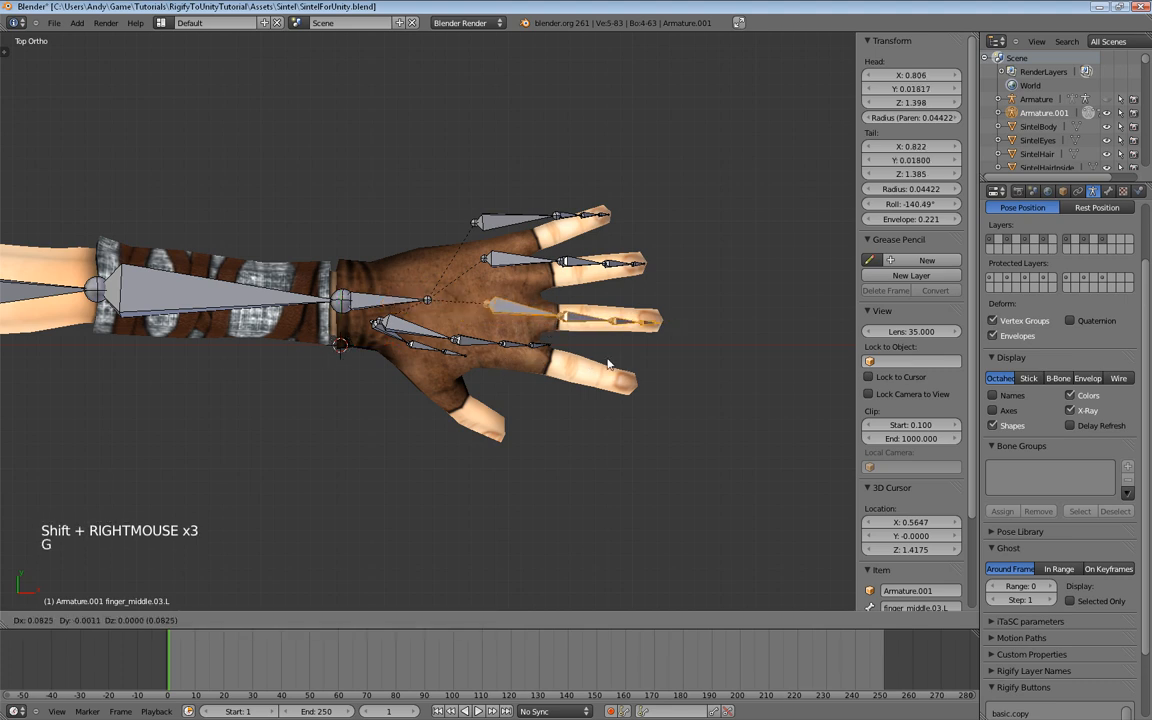
pyautogui.click(545, 362)
# Step: Select the left index finger's palm and finger bones and move them together so the palm bone's base sits at about X 0.671, Y -0.014
pyautogui.rightClick(532, 346)
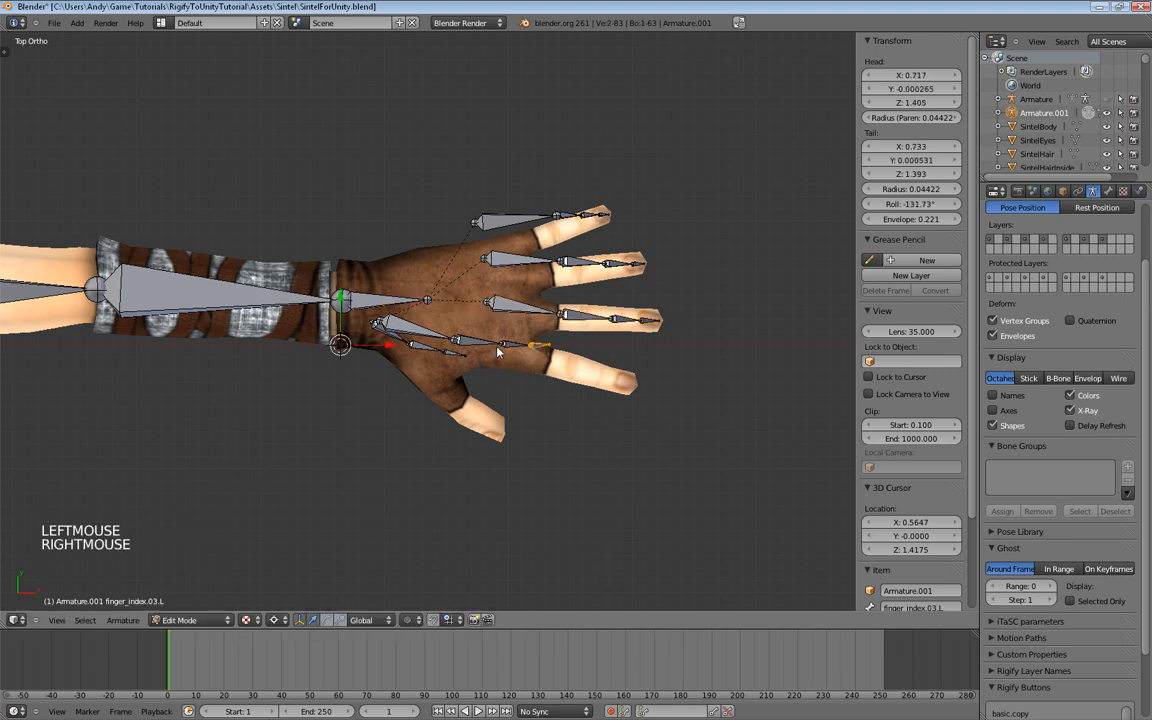
pyautogui.keyDown('shift'); pyautogui.rightClick(500, 345); pyautogui.keyUp('shift')
pyautogui.keyDown('shift'); pyautogui.rightClick(466, 349); pyautogui.keyUp('shift')
pyautogui.keyDown('shift'); pyautogui.rightClick(412, 338); pyautogui.keyUp('shift')
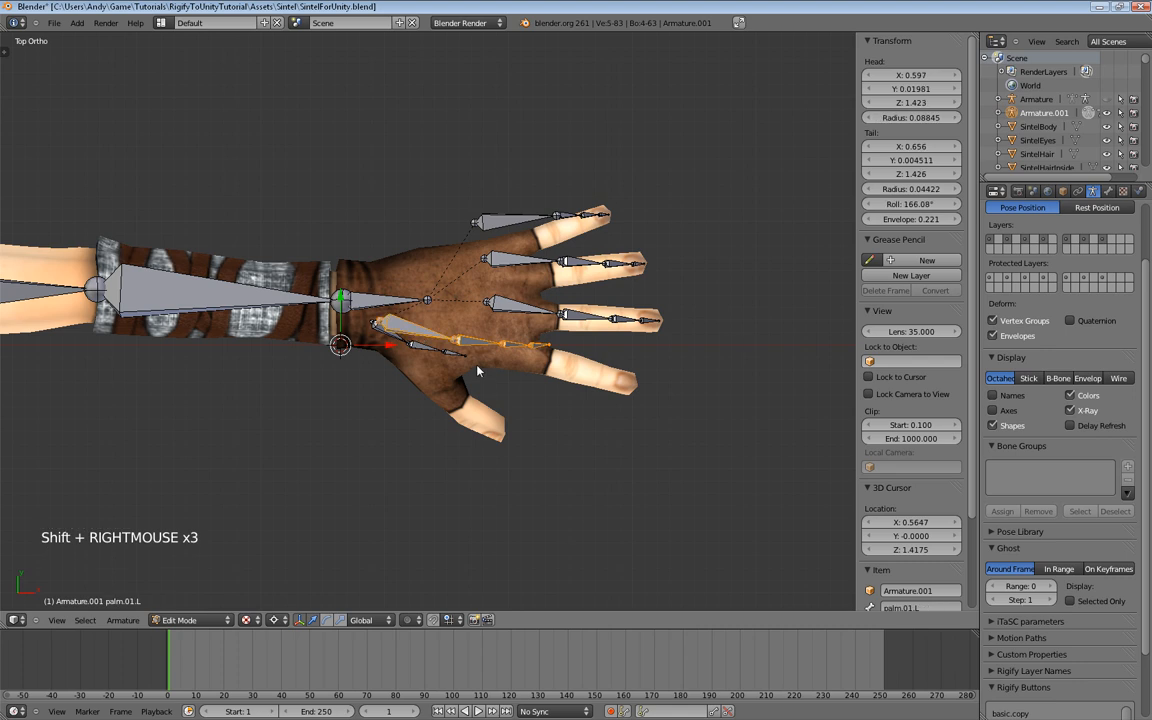
pyautogui.press('g')
pyautogui.click(563, 412)
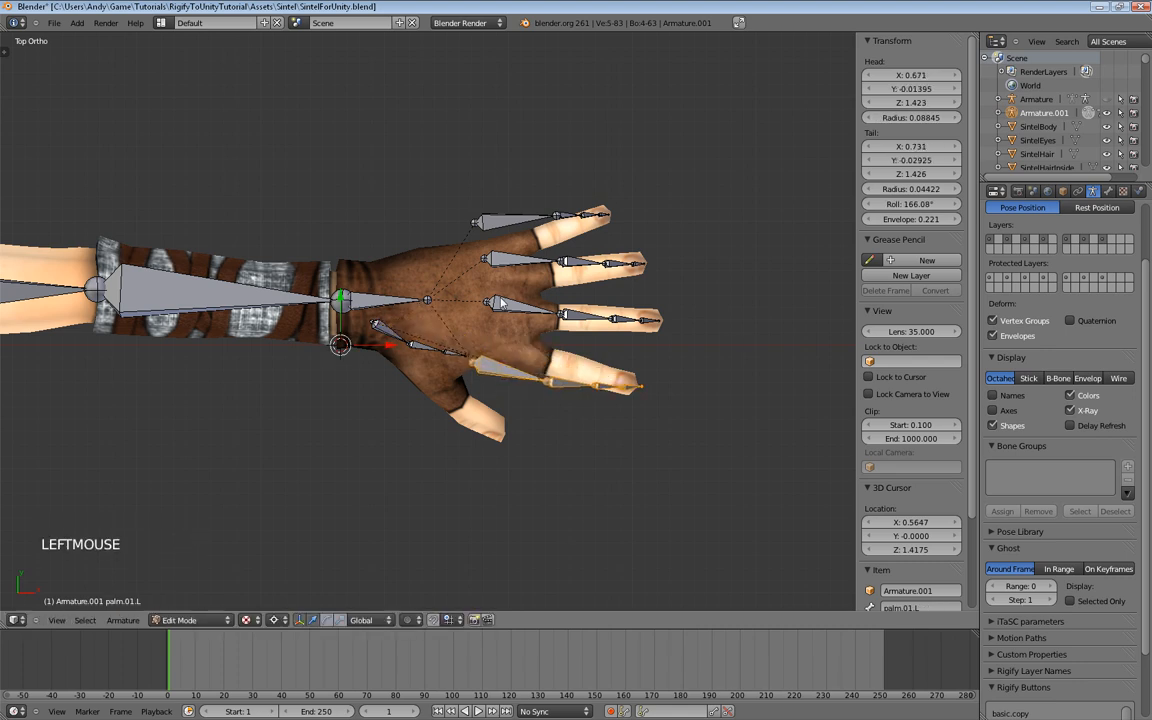
# Step: Move the left pinky's tip and outer joints into line with the finger, placing the first finger bone's end at about X 0.739, Y 0.091
pyautogui.scroll(3, 552, 305)
pyautogui.keyDown('shift'); pyautogui.moveTo(548, 229); pyautogui.dragTo(430, 299, button='middle'); pyautogui.keyUp('shift')
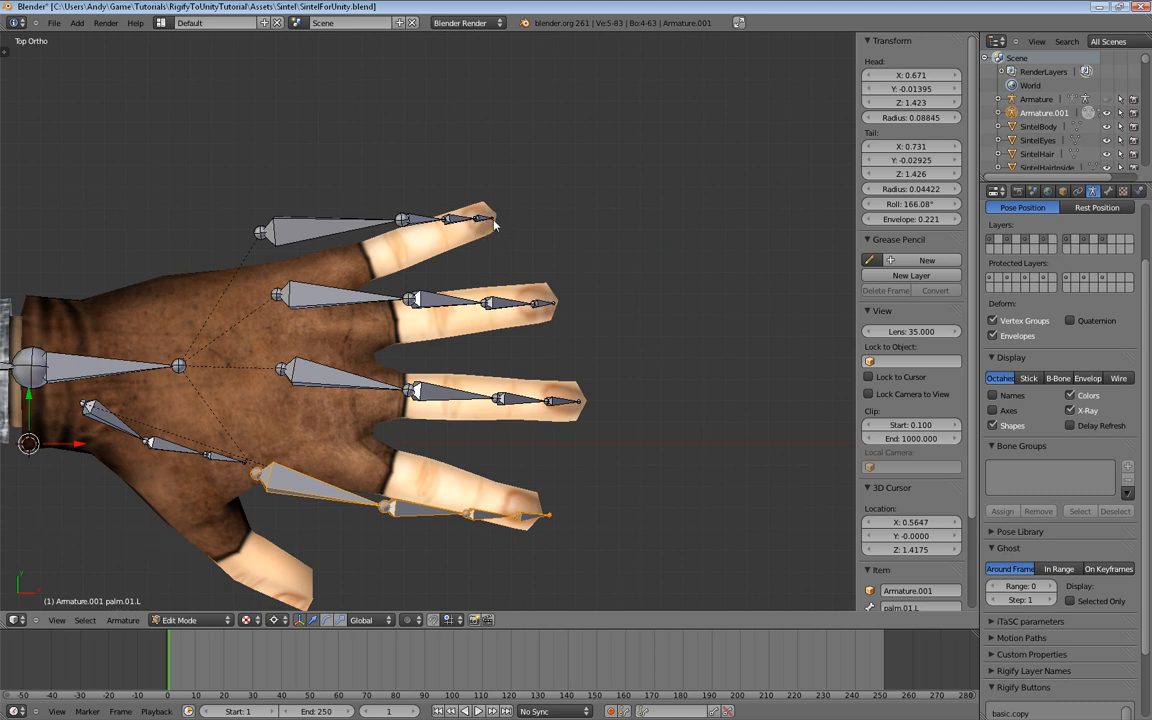
pyautogui.rightClick(488, 222)
pyautogui.press('g')
pyautogui.press('g')
pyautogui.click(463, 234)
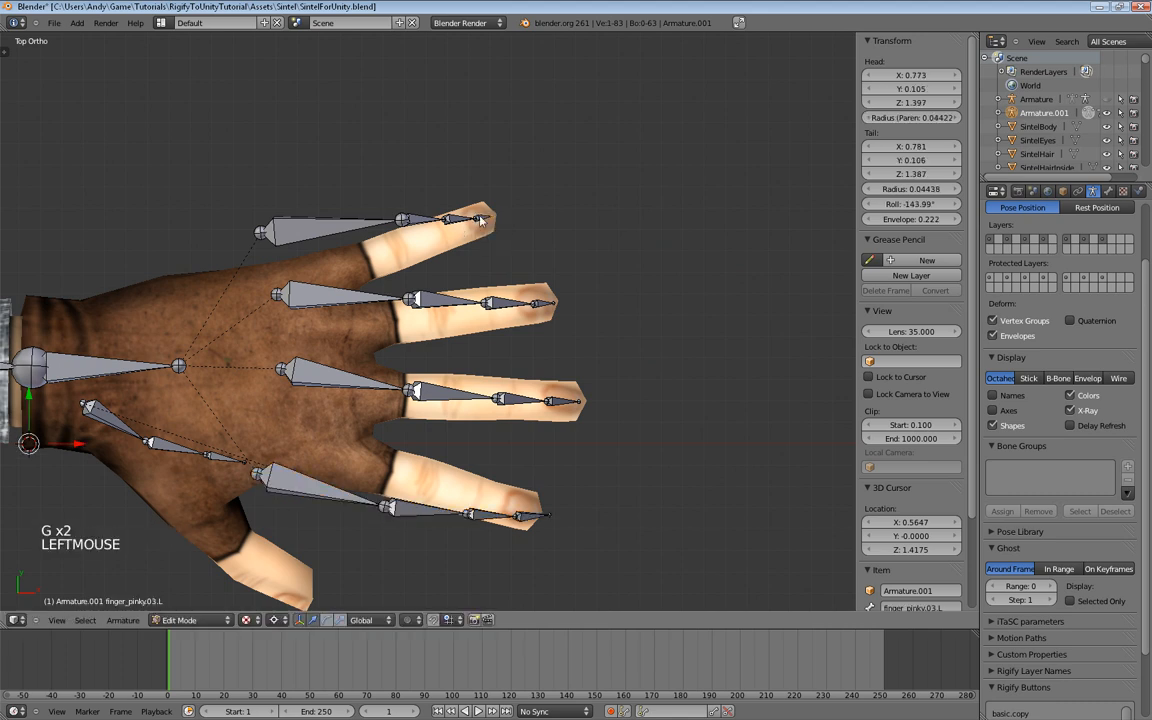
pyautogui.press('g')
pyautogui.press('g')
pyautogui.click(448, 235)
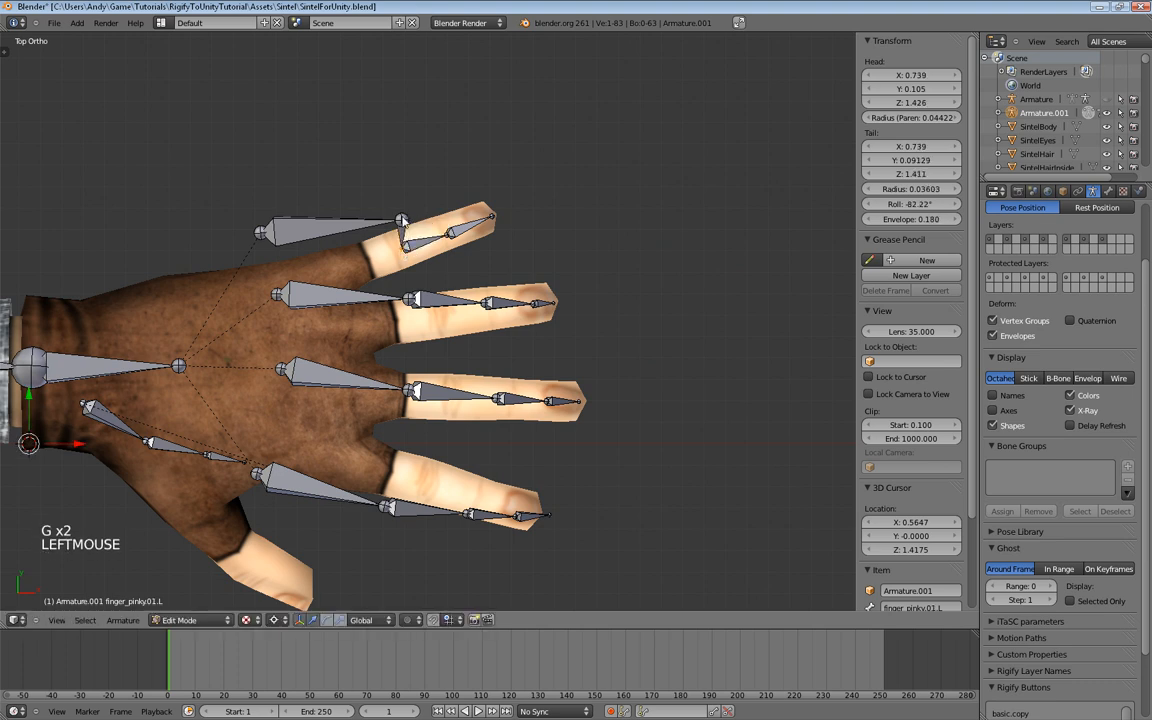
# Step: Move the left pinky's knuckle to about X 0.716, Y 0.085 and its palm bone's base to about X 0.664, Y 0.069
pyautogui.rightClick(401, 226)
pyautogui.press('g')
pyautogui.press('g')
pyautogui.click(358, 269)
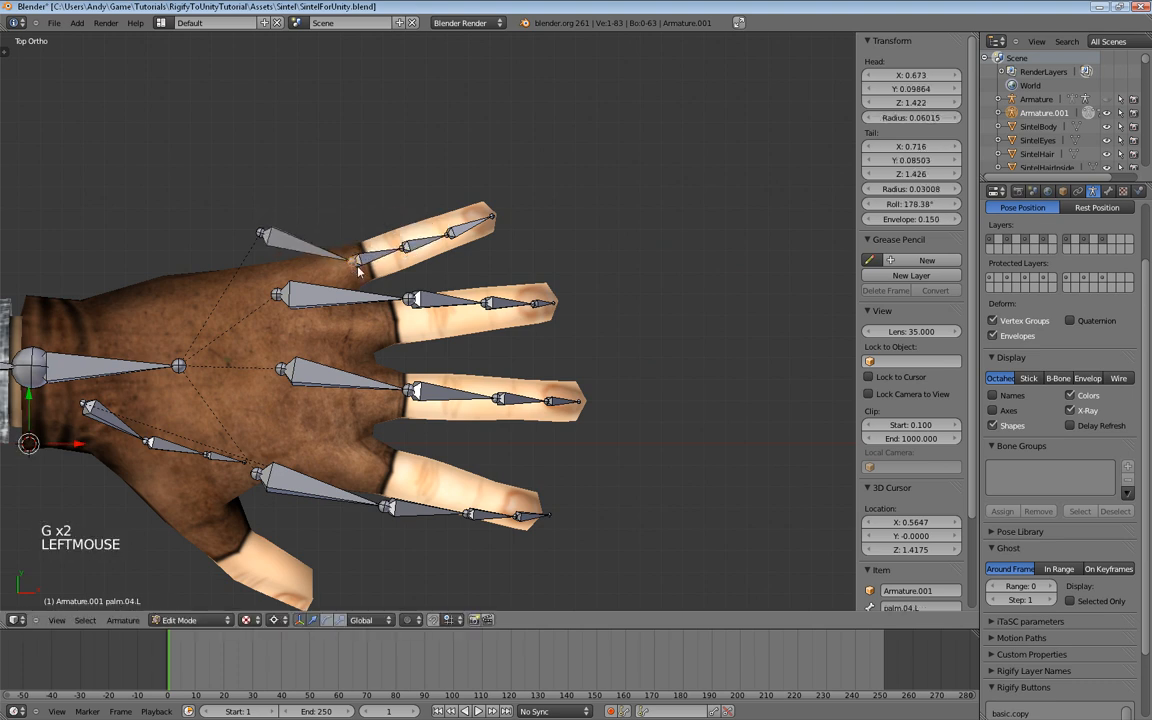
pyautogui.press('g')
pyautogui.press('g')
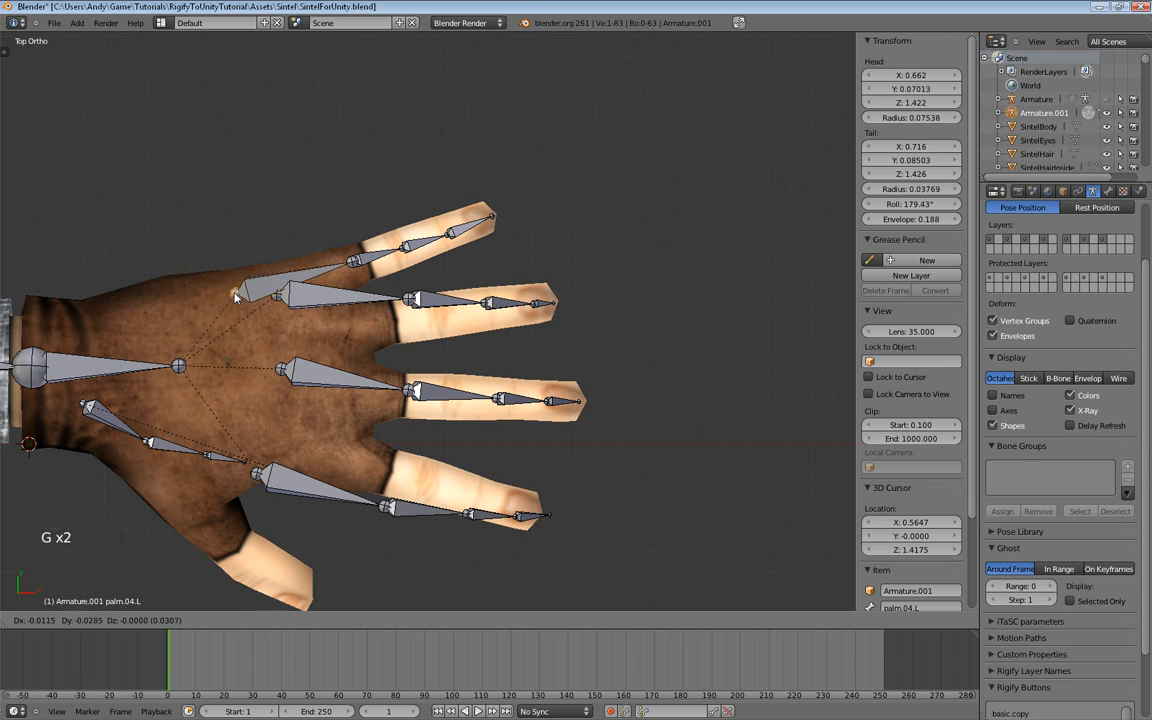
pyautogui.click(280, 320)
# Step: Move the whole left ring-finger palm bone back into the hand, with its base at about X 0.659, Y 0.057
pyautogui.rightClick(327, 303)
pyautogui.press('g')
pyautogui.press('g')
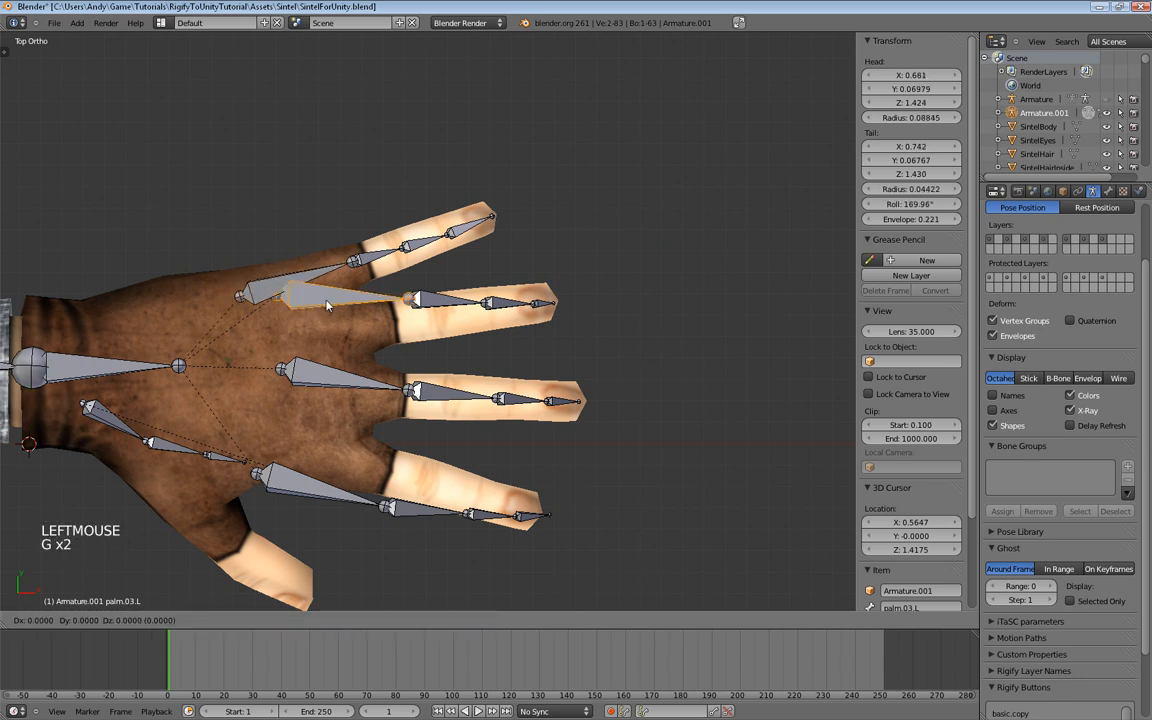
pyautogui.click(281, 333)
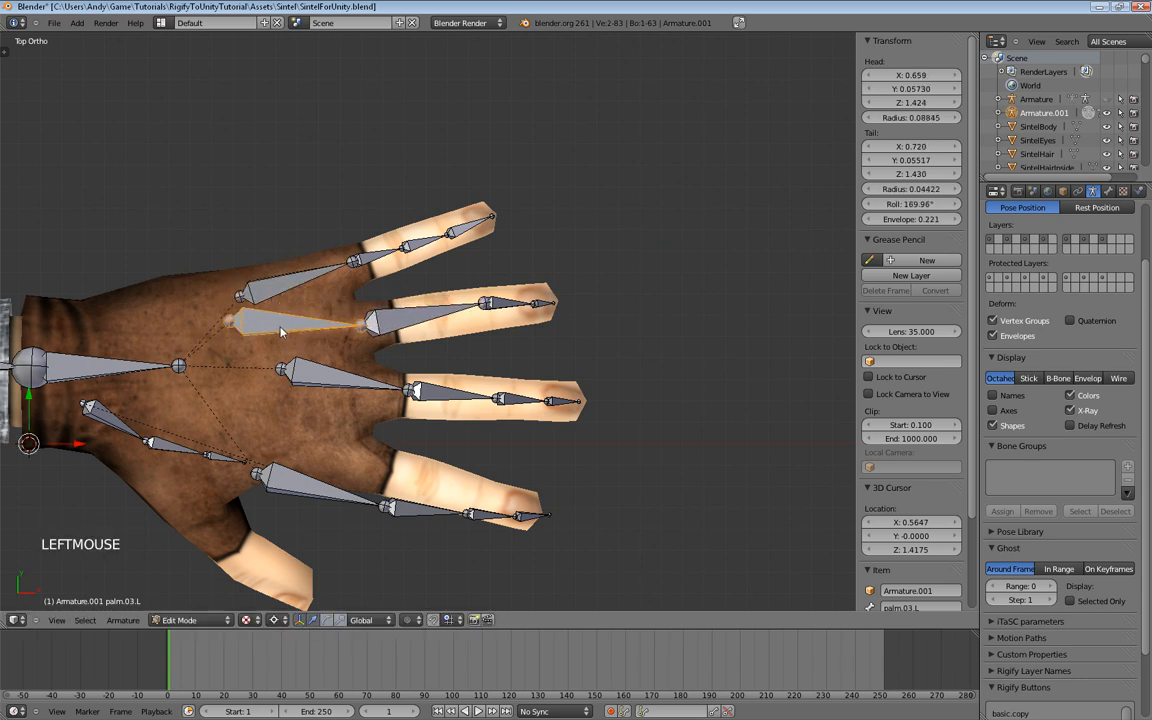
# Step: Shift the left pinky's knuckle joint to about X 0.711, Y 0.082
pyautogui.rightClick(328, 278)
pyautogui.press('g')
pyautogui.press('g')
pyautogui.click(395, 265)
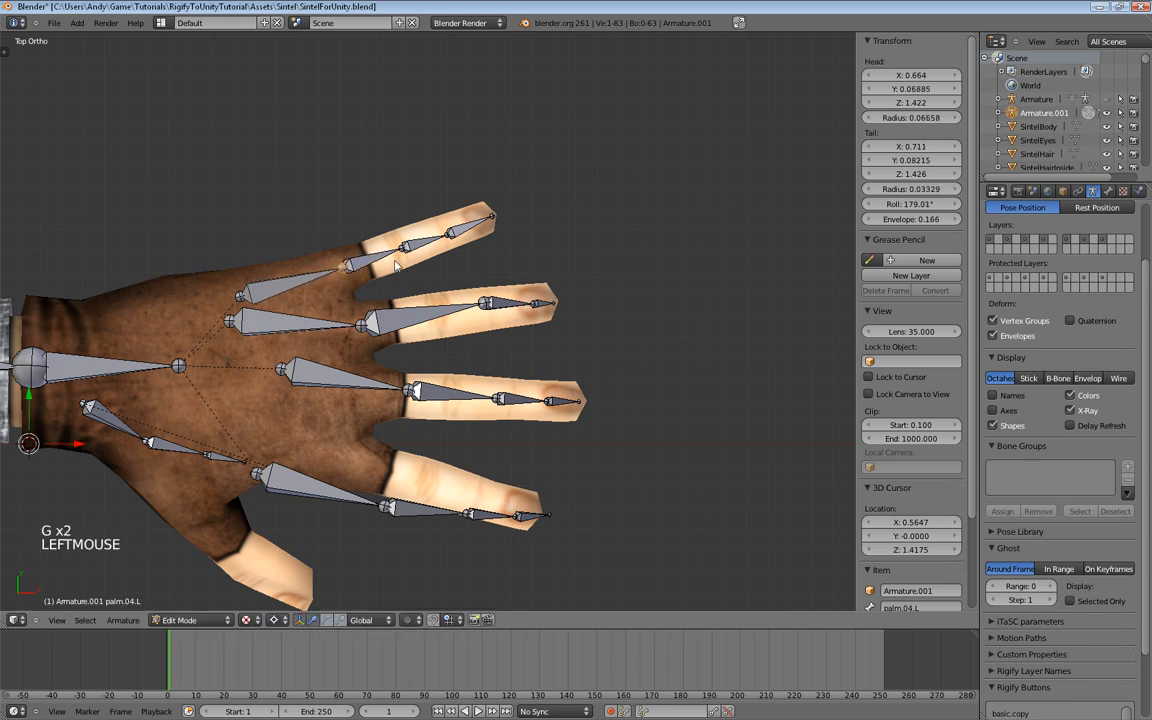
# Step: Move the left ring finger's two middle joints back along the finger, to about X 0.756, Y 0.060 and X 0.784, Y 0.063
pyautogui.rightClick(488, 315)
pyautogui.press('g')
pyautogui.press('g')
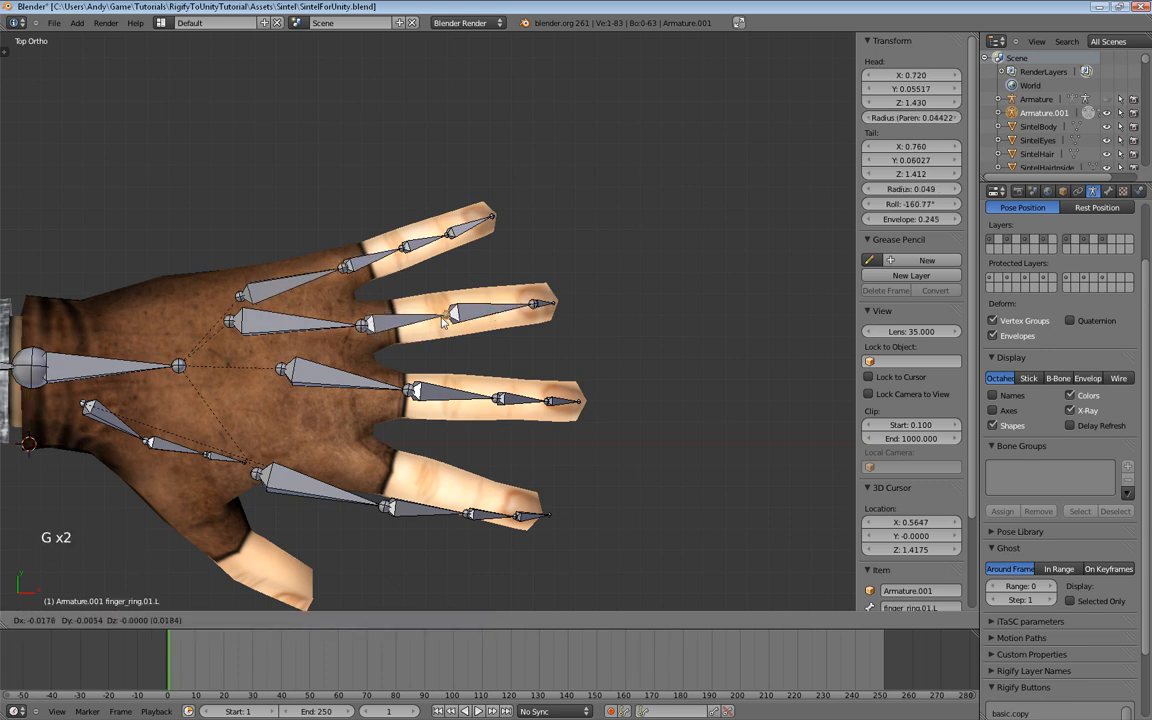
pyautogui.click(437, 318)
pyautogui.rightClick(536, 310)
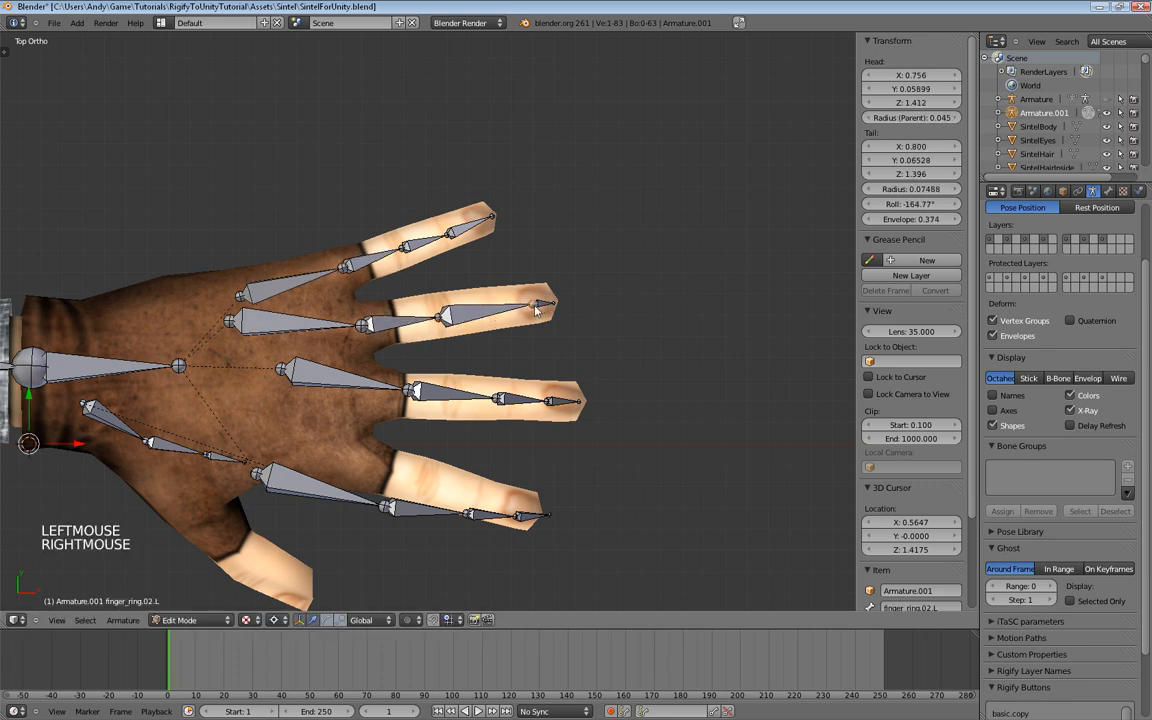
pyautogui.press('g')
pyautogui.press('g')
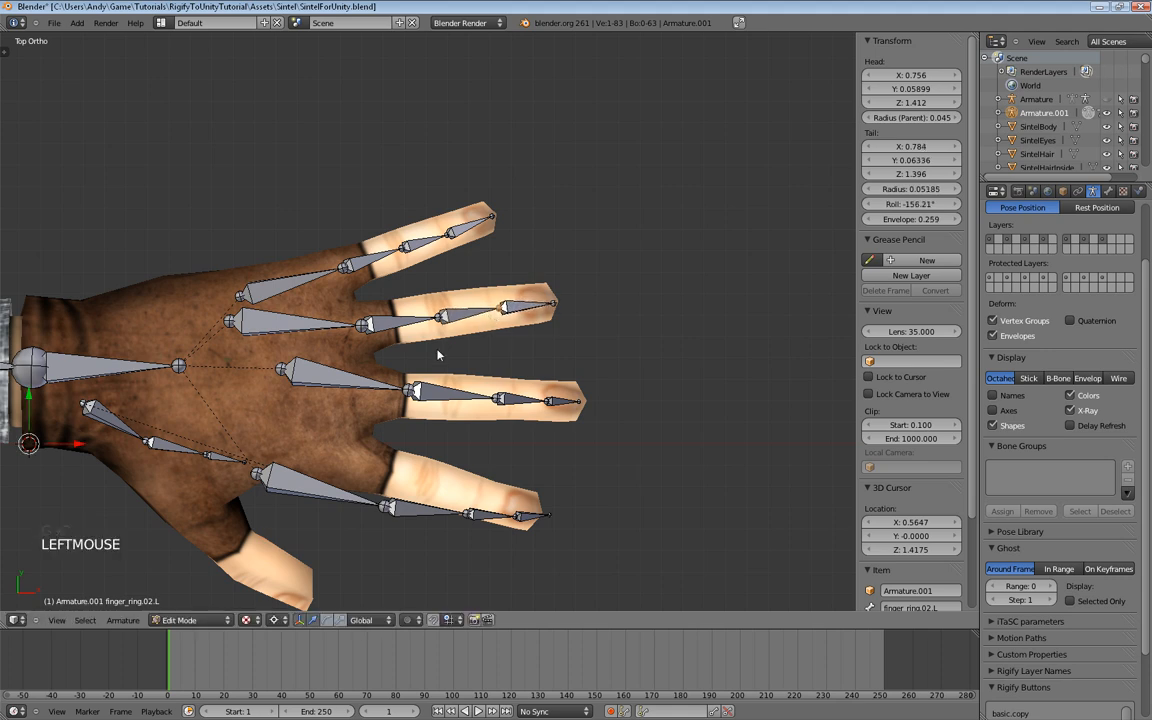
pyautogui.rightClick(400, 328)
pyautogui.press('g')
pyautogui.press('g')
pyautogui.click(396, 333)
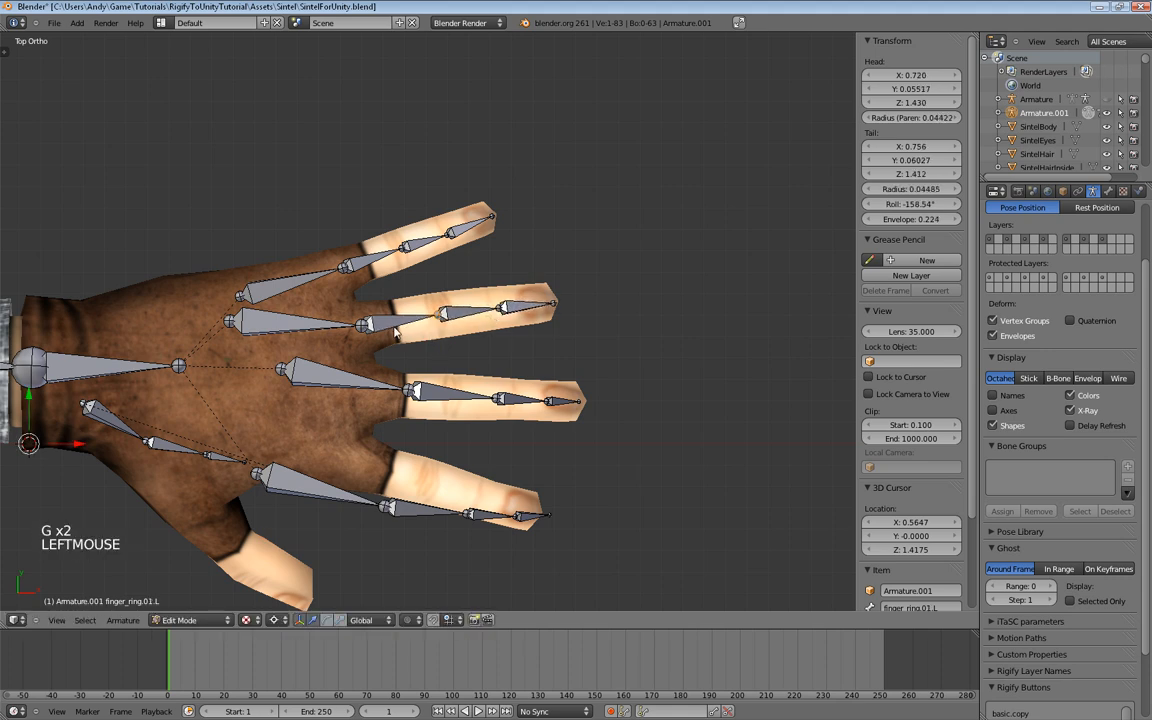
# Step: Shift the left ring finger's knuckle joint to about X 0.719, Y 0.056
pyautogui.rightClick(320, 322)
pyautogui.press('g')
pyautogui.press('g')
pyautogui.click(302, 346)
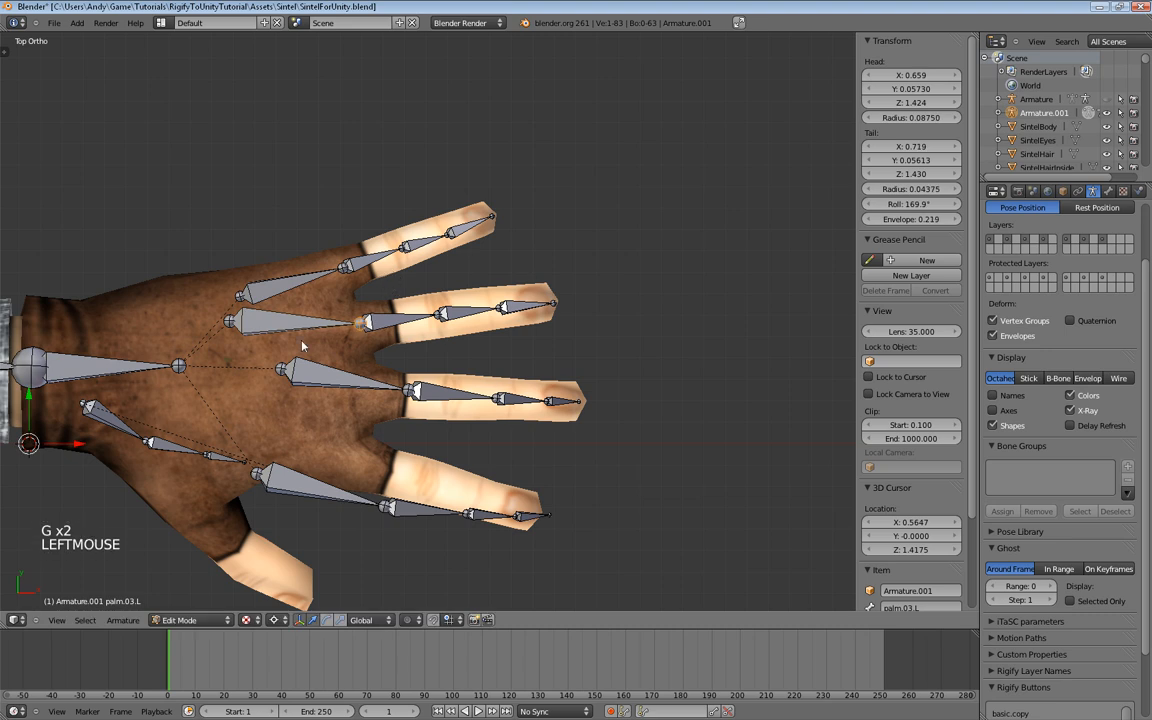
# Step: Move the left middle finger's knuckle joint back into the hand, to about X 0.725, Y 0.022
pyautogui.keyDown('shift'); pyautogui.moveTo(424, 438); pyautogui.dragTo(480, 290, button='middle'); pyautogui.keyUp('shift')
pyautogui.rightClick(388, 318)
pyautogui.press('g')
pyautogui.press('g')
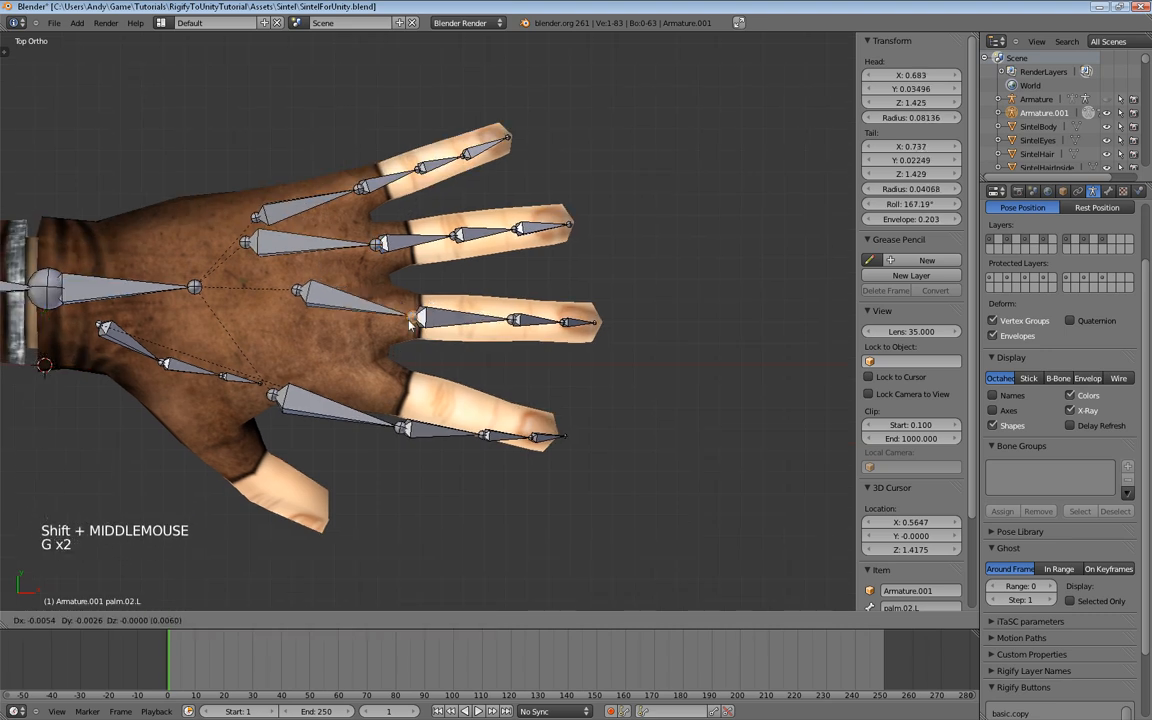
pyautogui.click(512, 320)
# Step: Move the left middle finger's two middle joints back along the finger, to about X 0.761, Y 0.021 and X 0.792, Y 0.021
pyautogui.rightClick(512, 328)
pyautogui.press('g')
pyautogui.press('g')
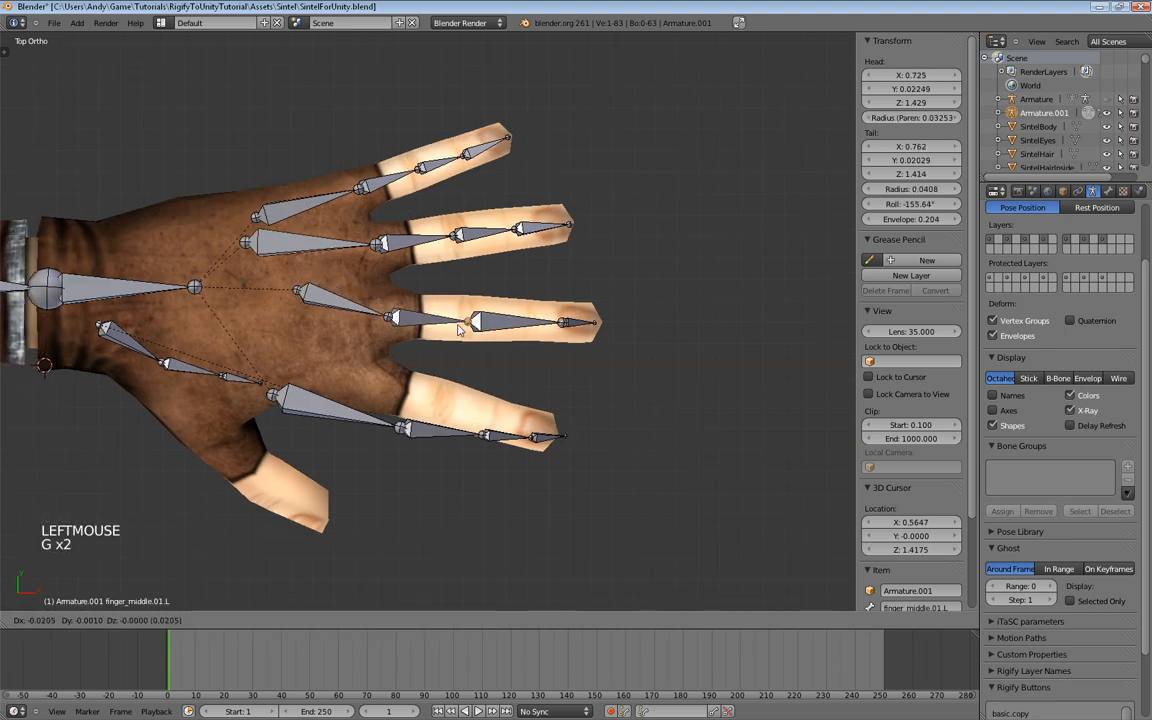
pyautogui.click(558, 334)
pyautogui.rightClick(556, 328)
pyautogui.press('g')
pyautogui.press('g')
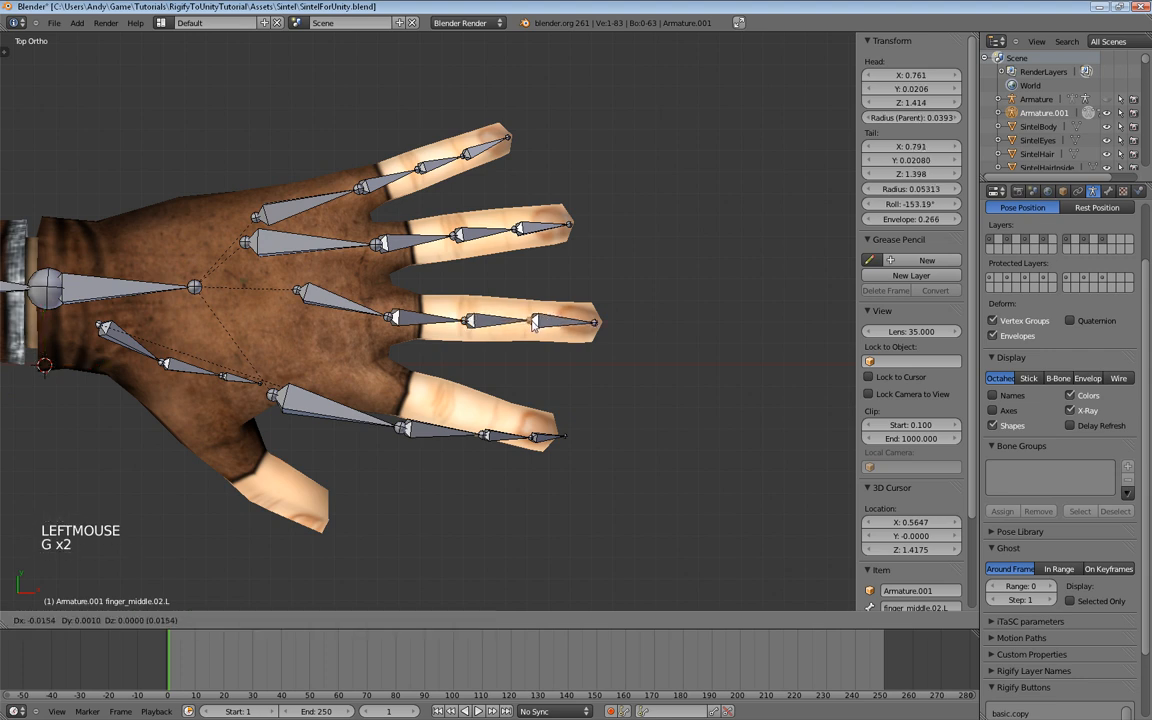
pyautogui.click(467, 380)
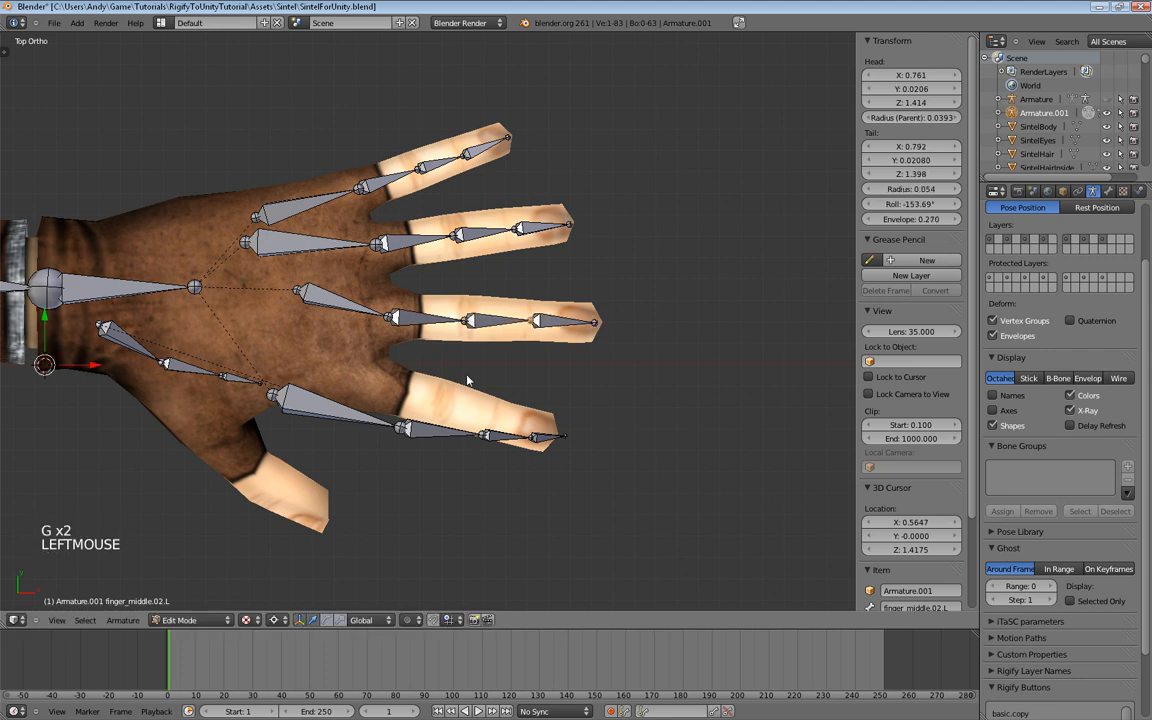
# Step: Move the left index finger's two middle joints into the finger, at about X 0.749, Y -0.019 and X 0.777, Y -0.025
pyautogui.rightClick(483, 441)
pyautogui.press('g')
pyautogui.press('g')
pyautogui.click(532, 443)
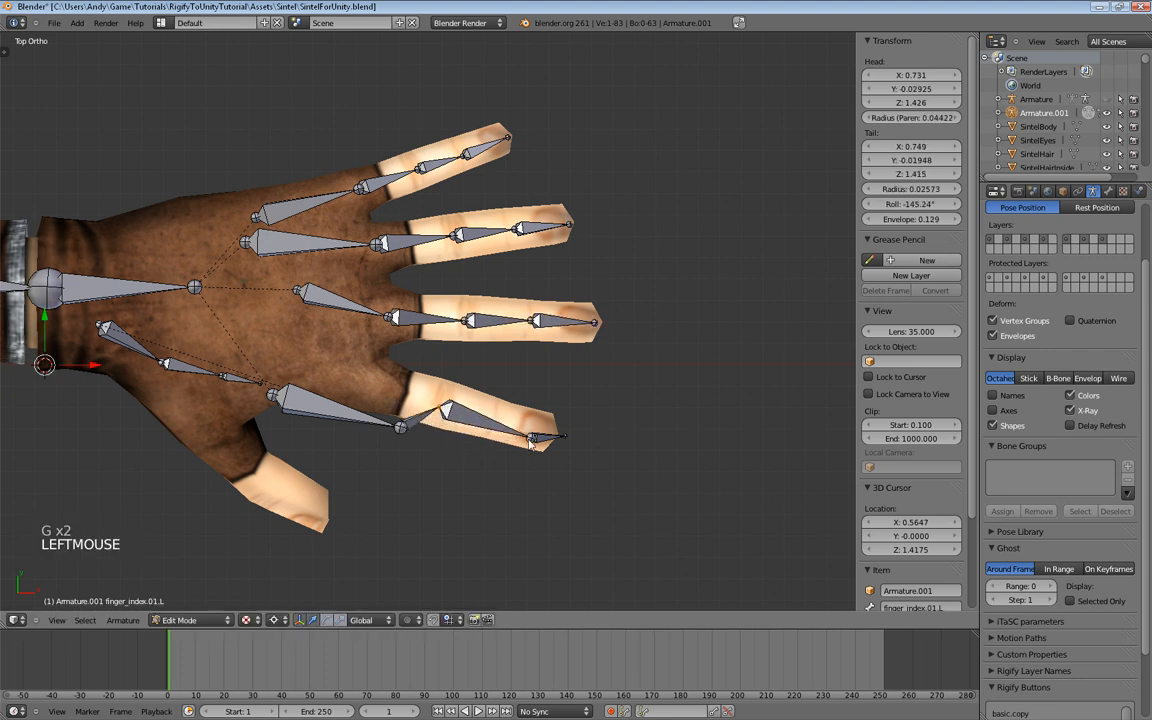
pyautogui.rightClick(478, 408)
pyautogui.press('g')
pyautogui.press('g')
pyautogui.click(496, 424)
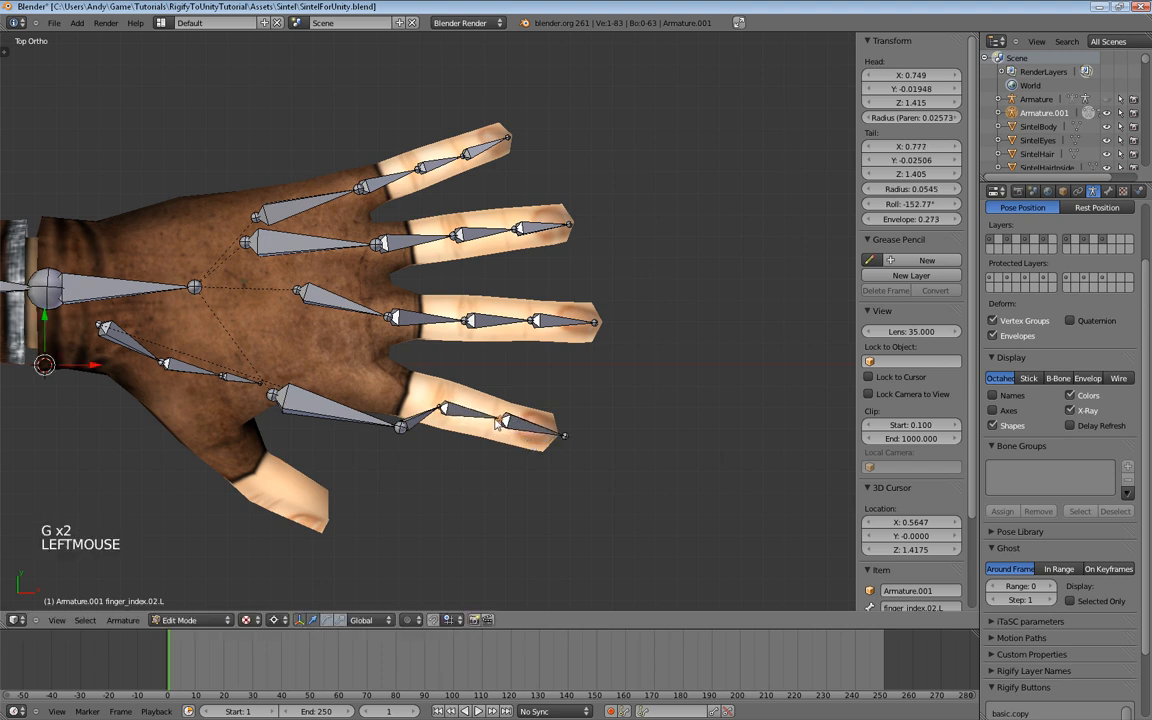
# Step: Pull the left index finger's tip back inside the fingertip, to about X 0.800, Y -0.033
pyautogui.rightClick(563, 439)
pyautogui.press('g')
pyautogui.press('g')
pyautogui.click(548, 441)
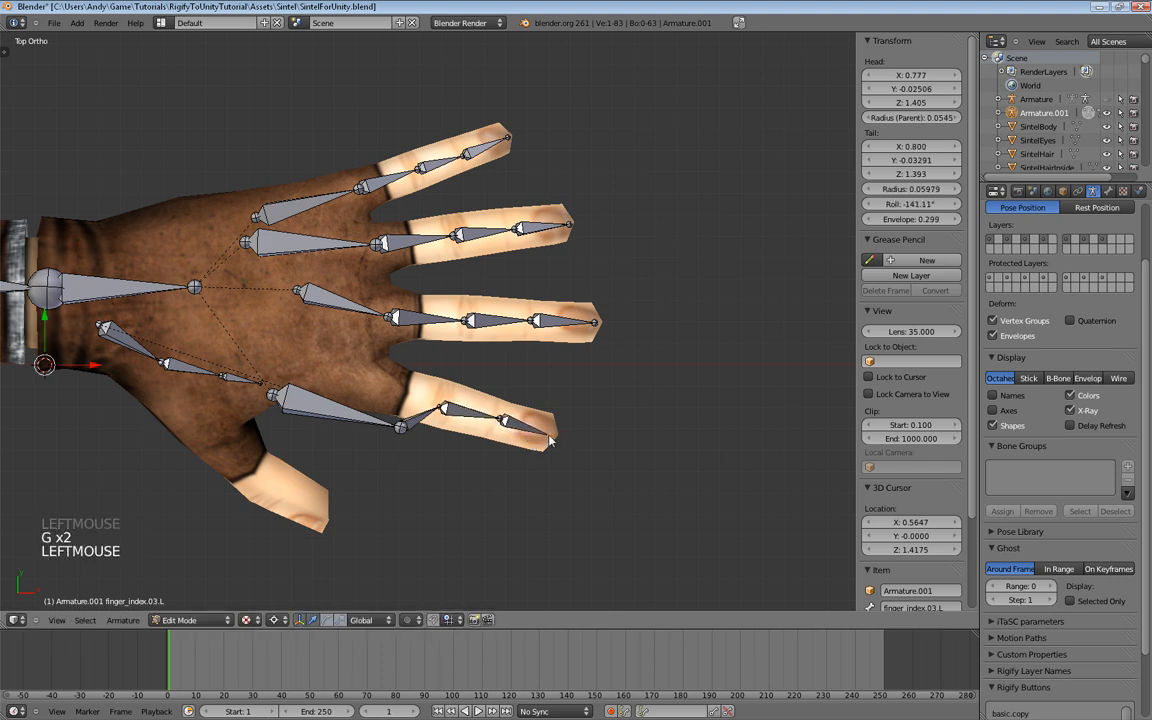
# Step: Move the left index finger's knuckle to about X 0.715, Y -0.010 and its palm bone's base to about X 0.675, Y 0.004
pyautogui.rightClick(392, 435)
pyautogui.press('g')
pyautogui.press('g')
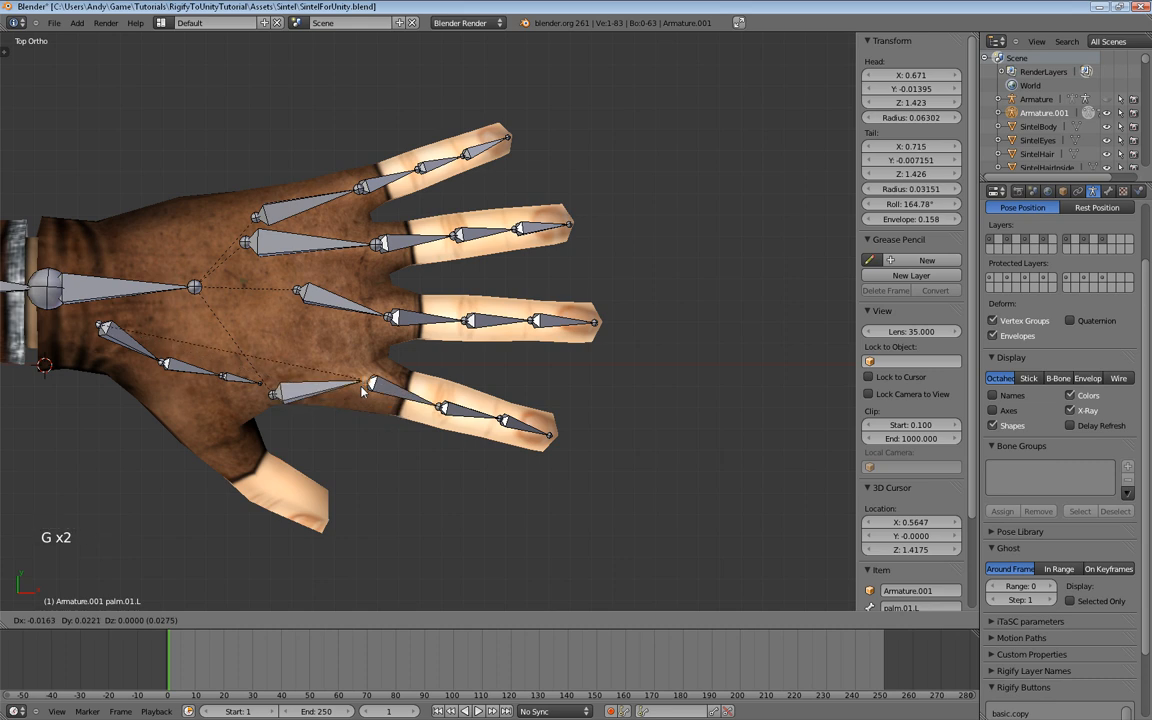
pyautogui.click(278, 402)
pyautogui.rightClick(277, 397)
pyautogui.press('g')
pyautogui.press('g')
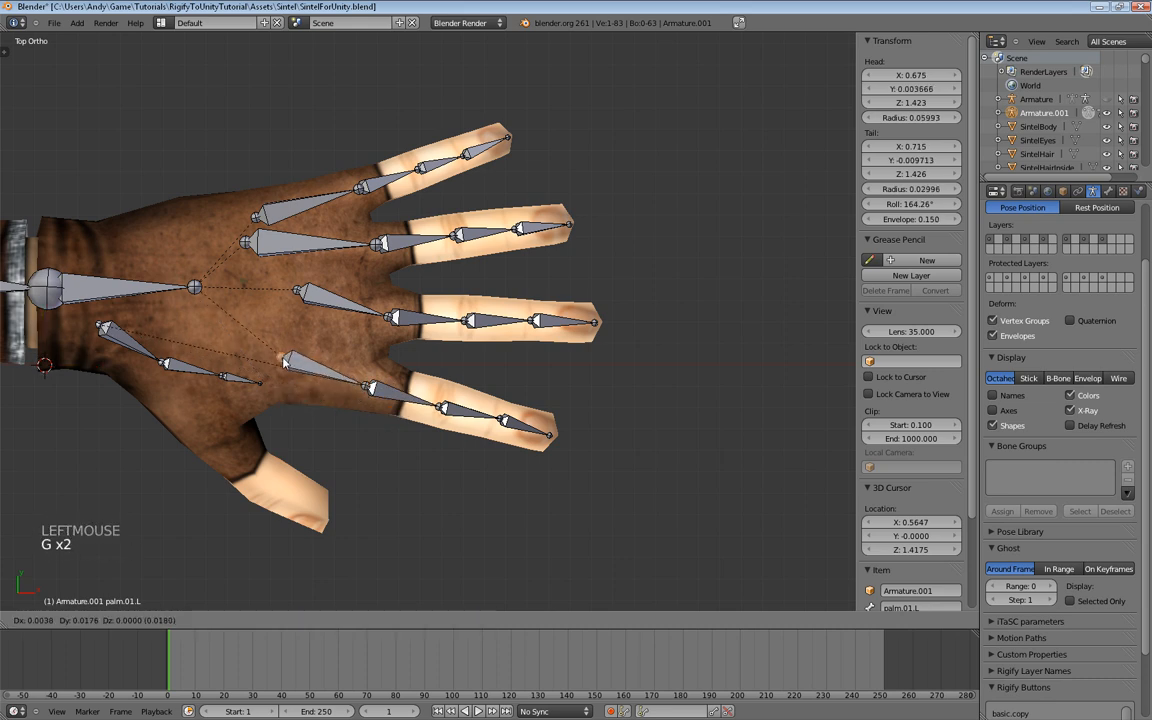
pyautogui.click(285, 365)
# Step: Move the base of the left ring-finger palm bone to about X 0.678, Y 0.049 and the middle-finger one to about X 0.683, Y 0.027
pyautogui.keyDown('shift'); pyautogui.moveTo(285, 365); pyautogui.dragTo(310, 133, button='middle'); pyautogui.keyUp('shift')
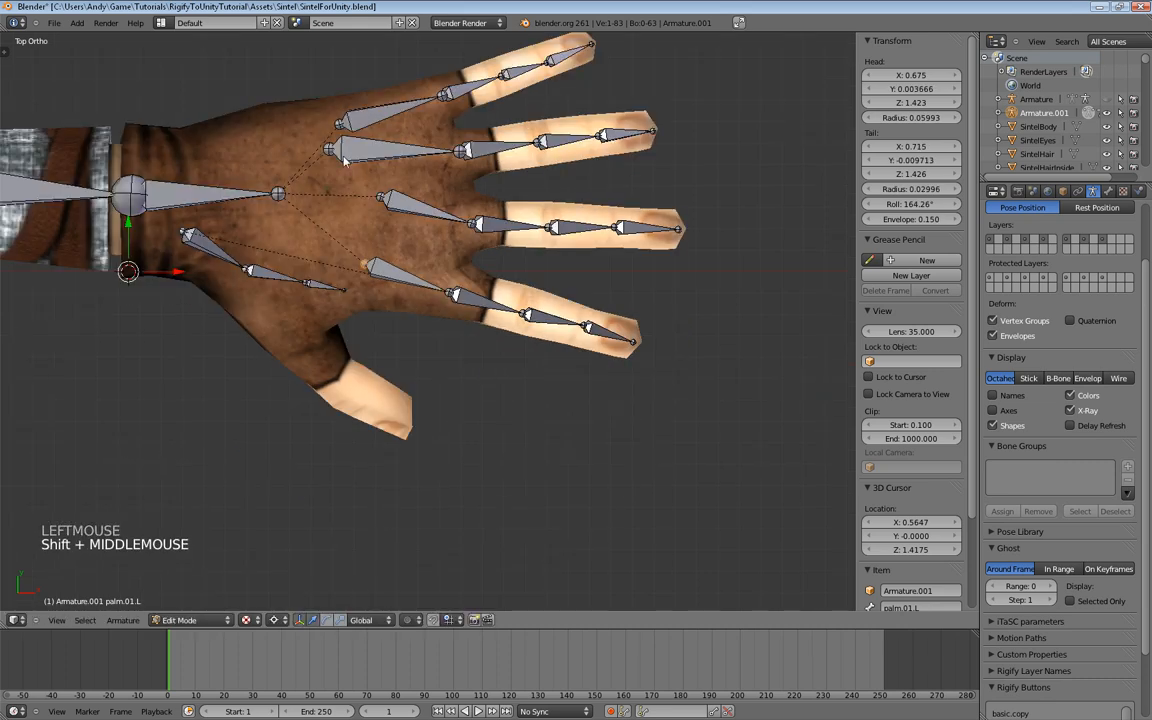
pyautogui.rightClick(333, 152)
pyautogui.press('g')
pyautogui.press('g')
pyautogui.click(388, 207)
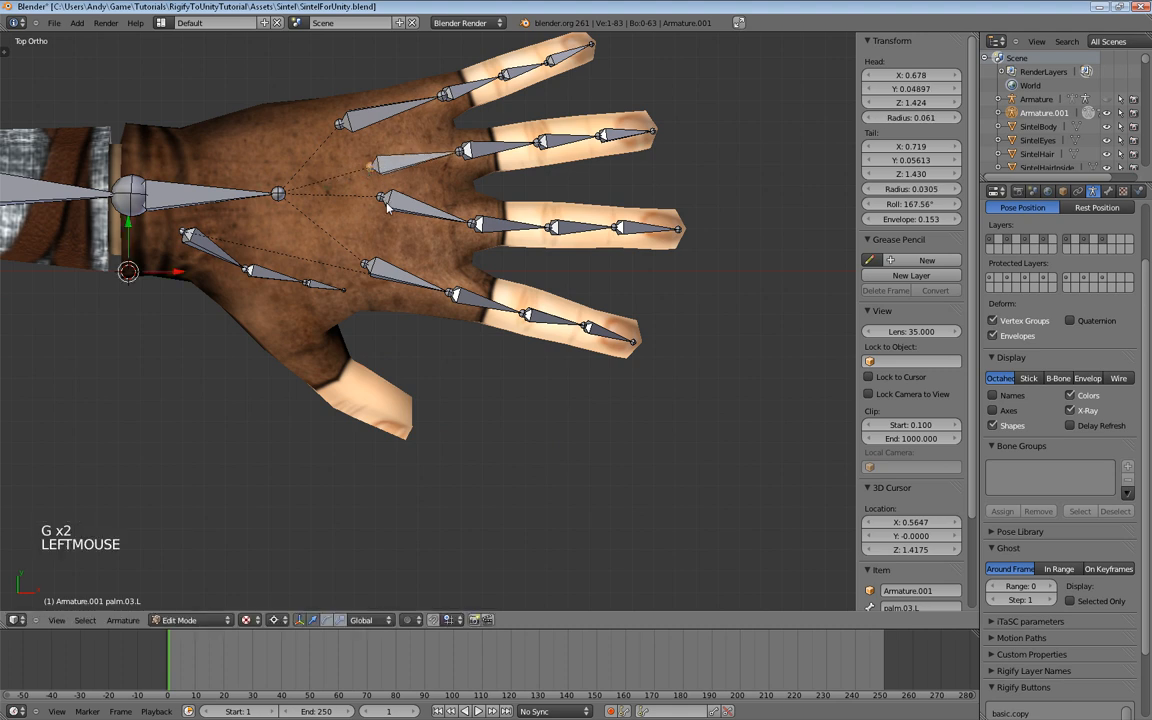
pyautogui.rightClick(387, 208)
pyautogui.press('g')
pyautogui.press('g')
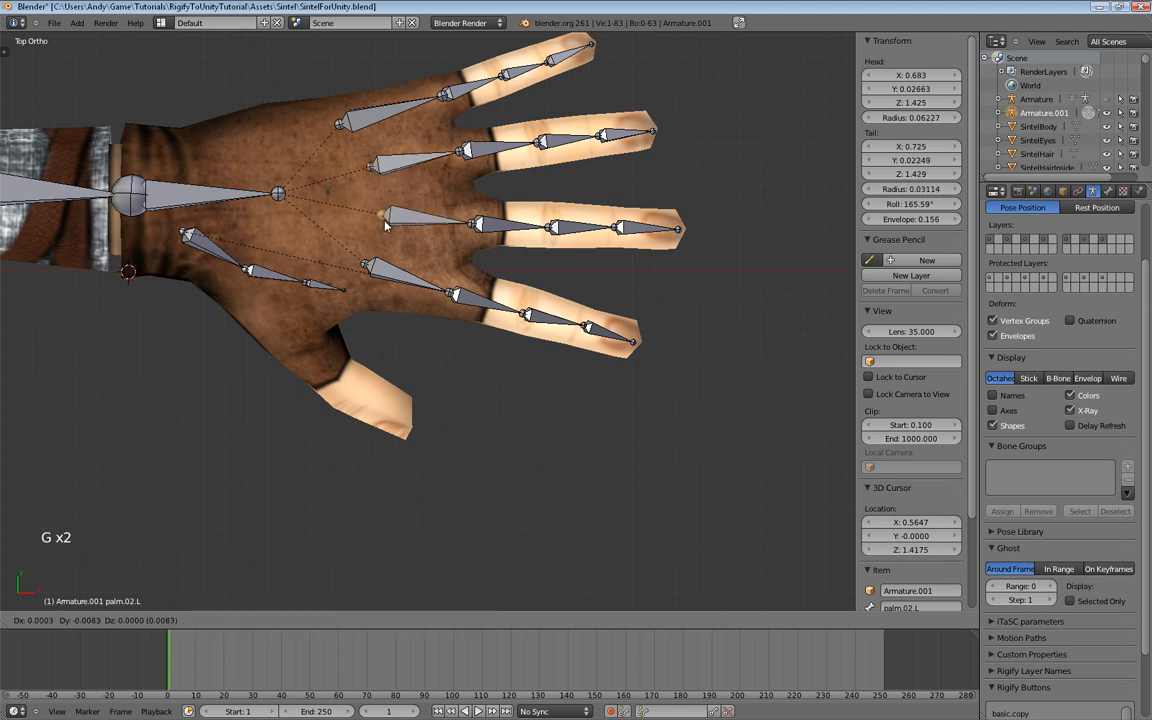
pyautogui.click(376, 328)
# Step: Move the left thumb's three bones together out of the palm toward the mesh's thumb
pyautogui.rightClick(214, 253)
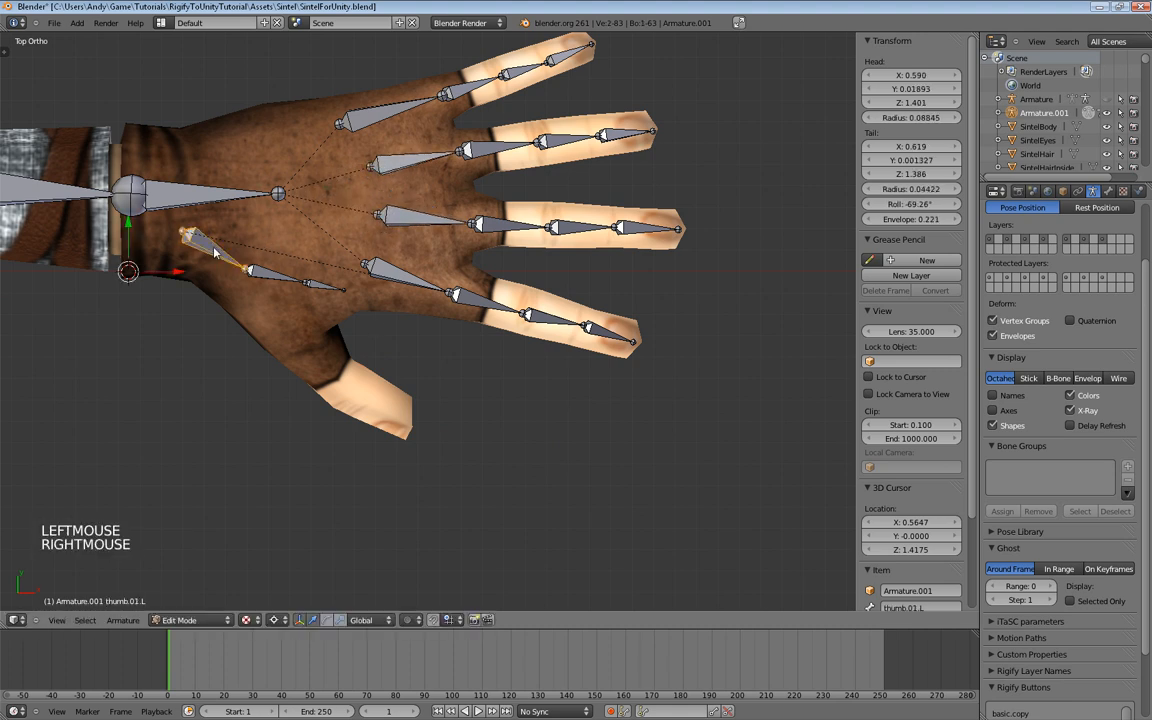
pyautogui.keyDown('shift'); pyautogui.rightClick(300, 284); pyautogui.keyUp('shift')
pyautogui.press('g')
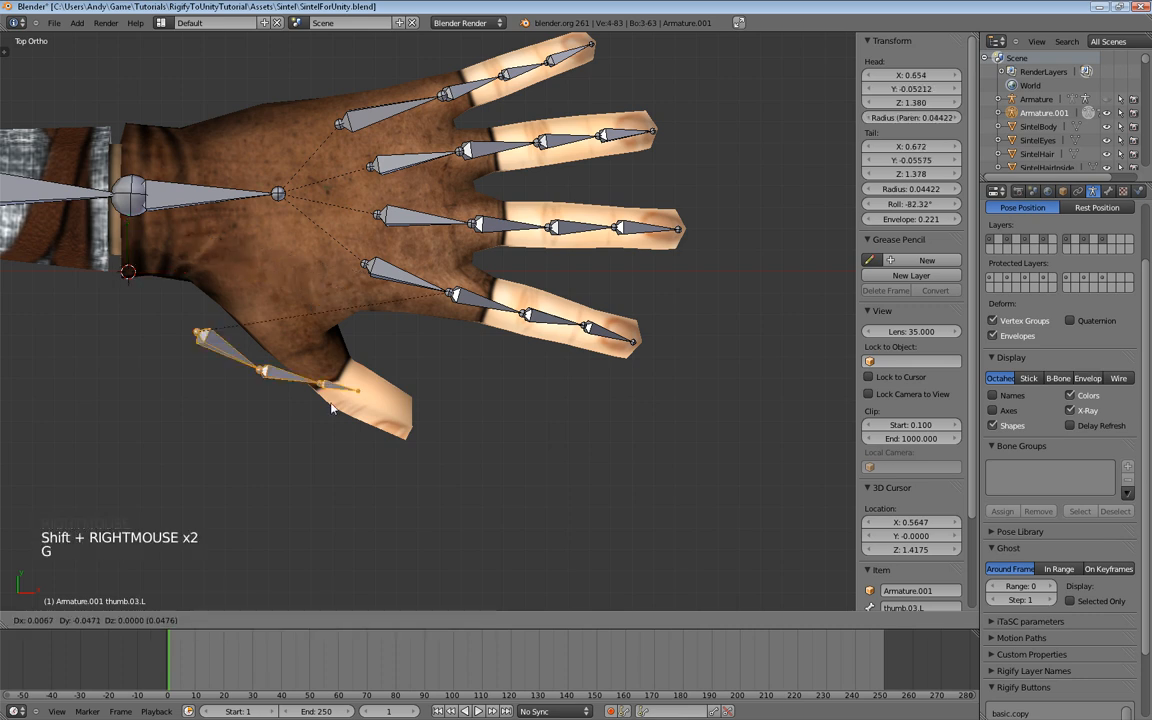
# Step: Place the thumb bone chain over the thumb in top view and reposition its tip and the joint between thumb.02.L and thumb.03.L
pyautogui.click(376, 430)
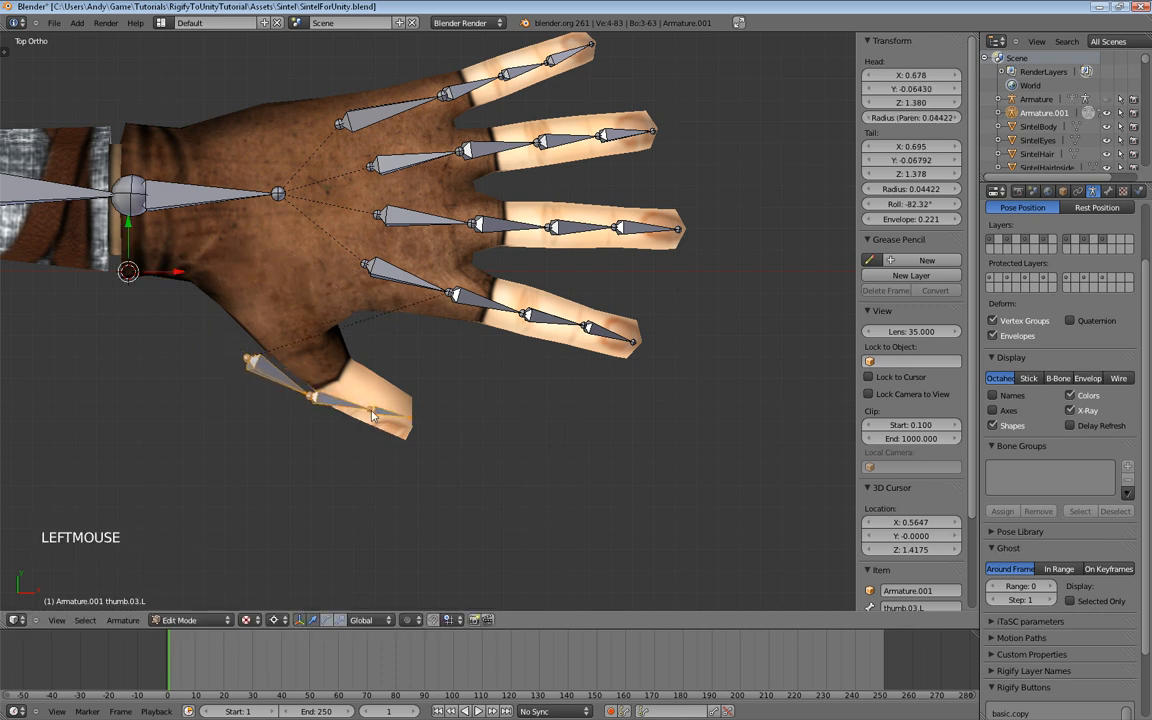
pyautogui.press('g')
pyautogui.press('g')
pyautogui.click(311, 398)
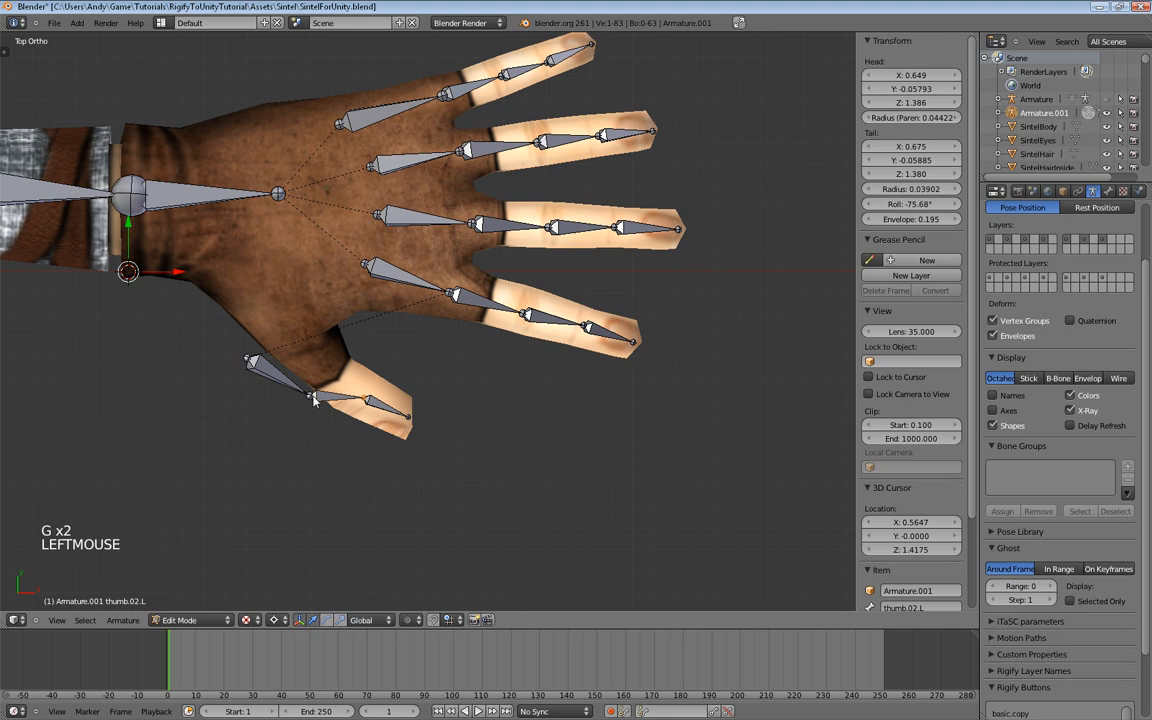
# Step: Move the joint between thumb.01.L and thumb.02.L to about X 0.648, Y -0.032 and the head of thumb.01.L to about X 0.632, Y 0.003
pyautogui.press('g')
pyautogui.press('g')
pyautogui.click(310, 343)
pyautogui.rightClick(249, 360)
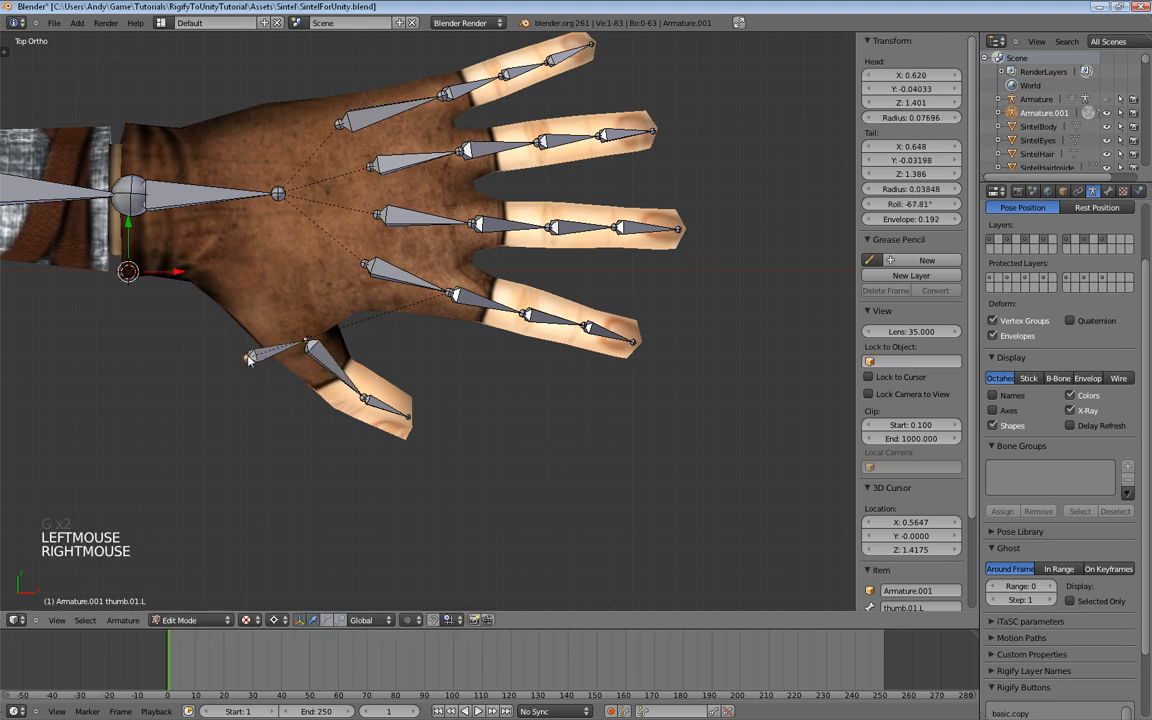
pyautogui.press('g')
pyautogui.press('g')
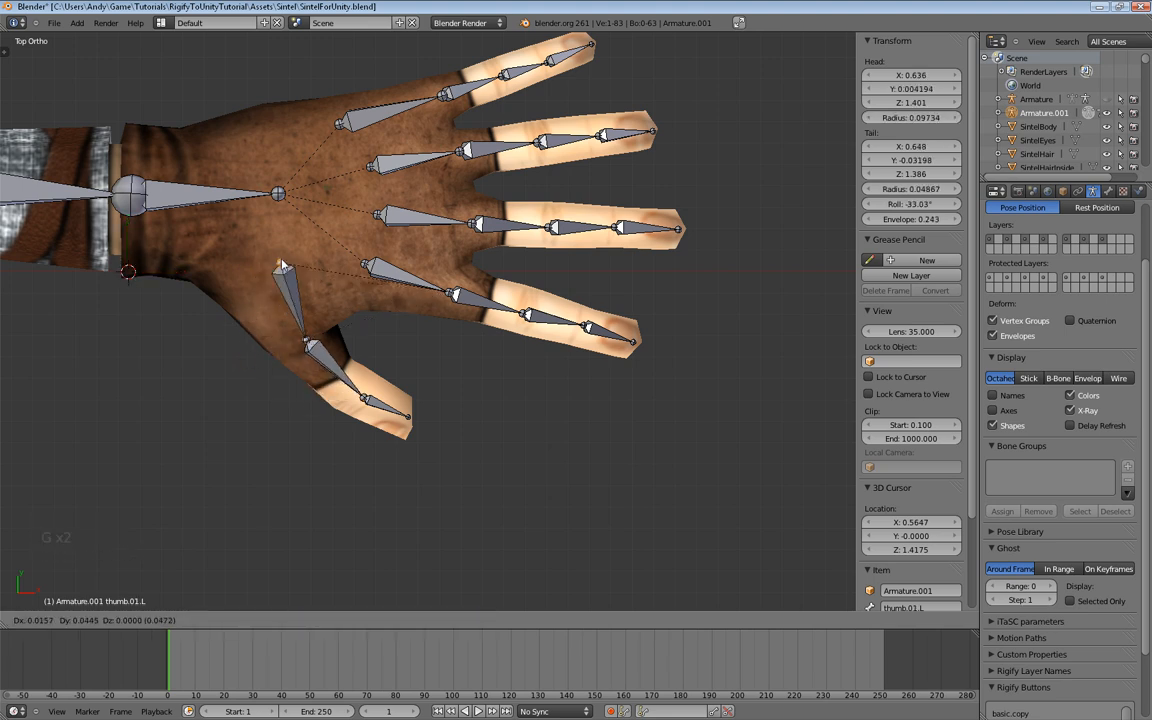
pyautogui.click(252, 243)
# Step: In front view, lower the tip of thumb.03.L into the thumb's end, to about Z 1.355
pyautogui.moveTo(312, 348); pyautogui.dragTo(380, 237, button='middle')
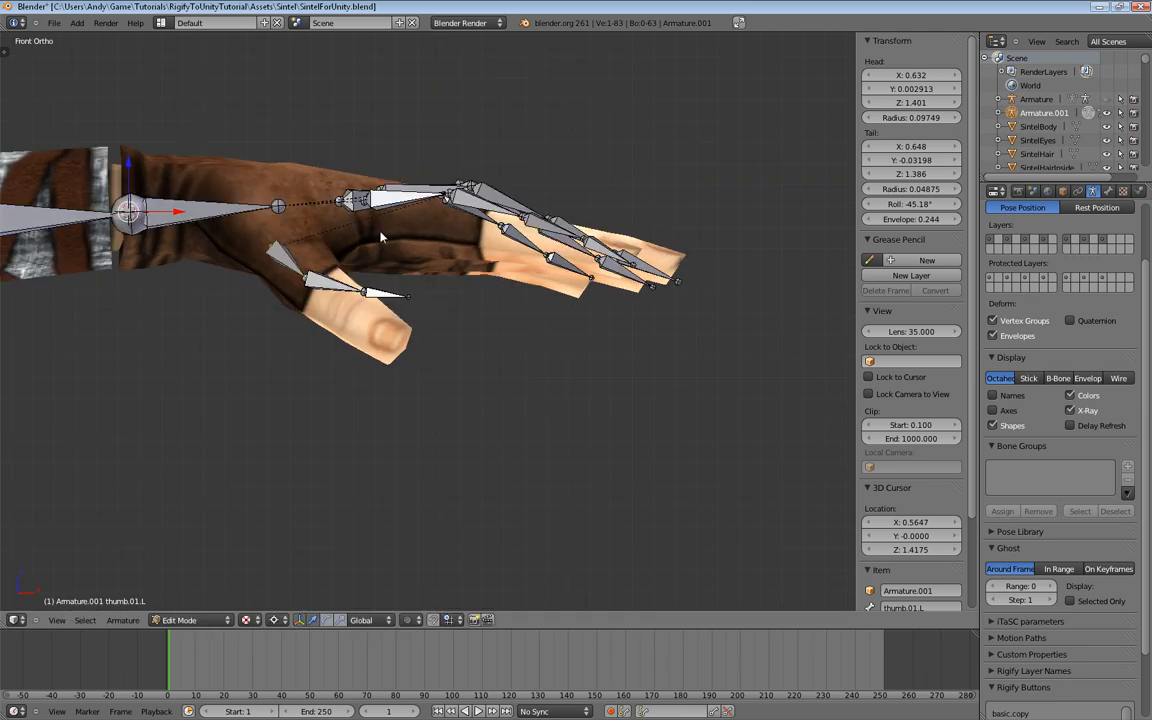
pyautogui.rightClick(409, 302)
pyautogui.press('g')
pyautogui.press('g')
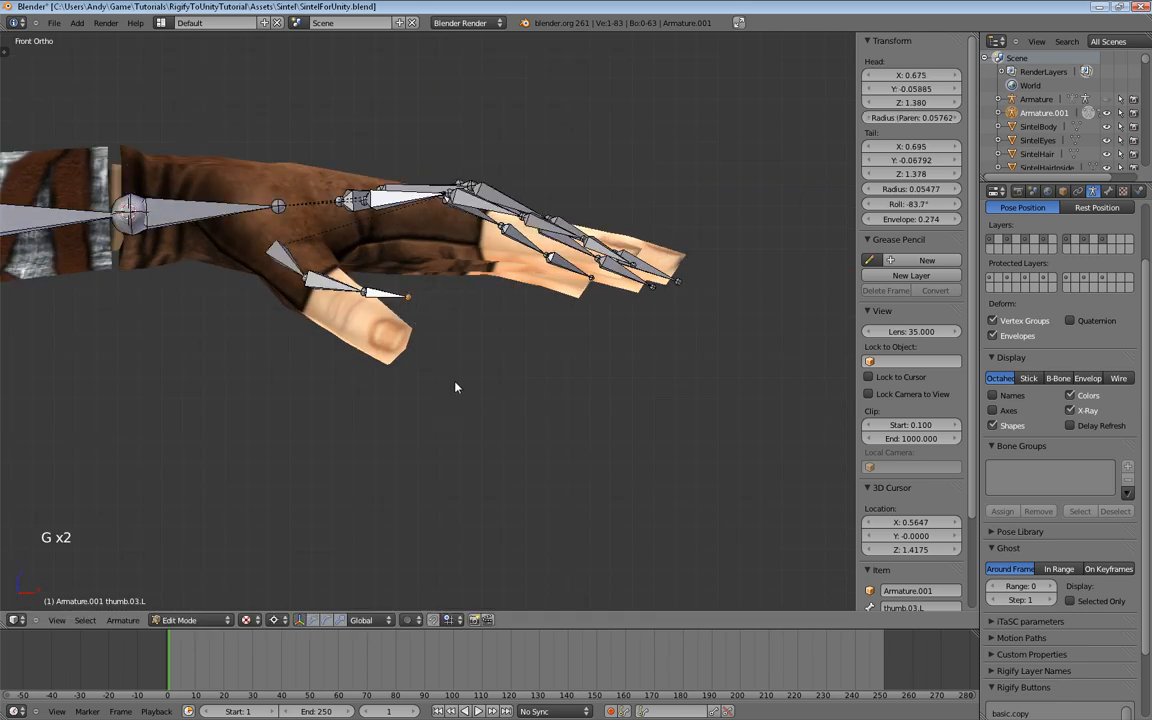
pyautogui.click(447, 437)
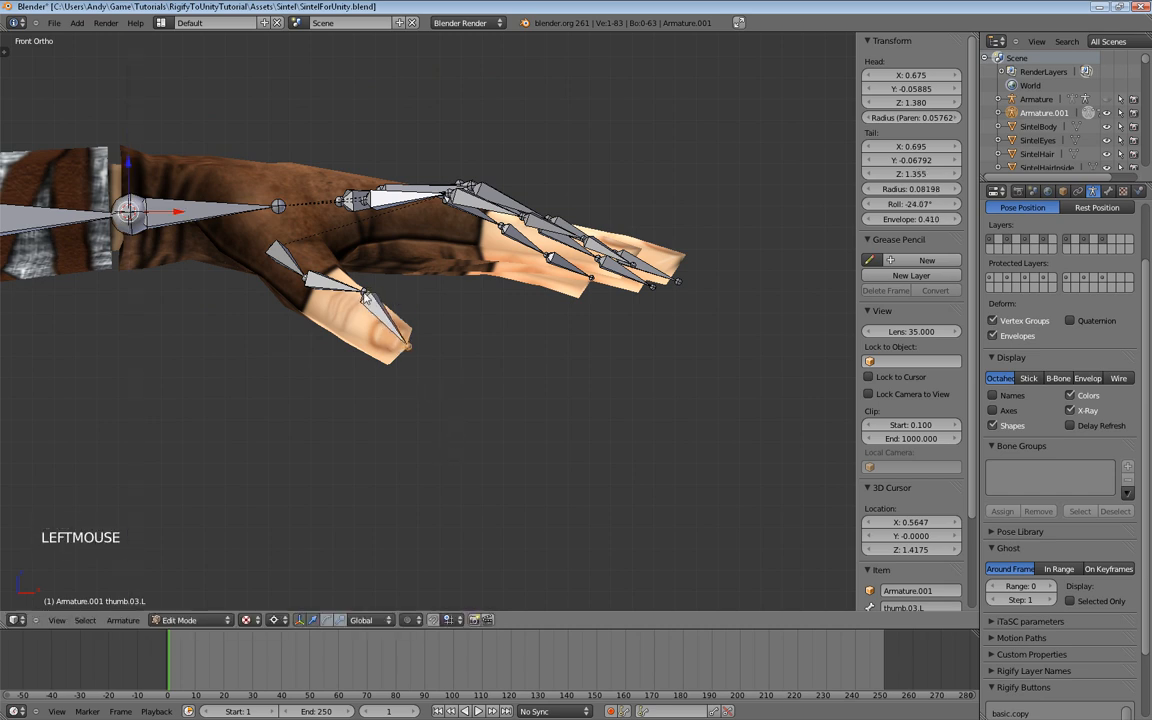
# Step: Move the joint between thumb.02.L and thumb.03.L into the thumb in front view, to about X 0.668, Z 1.370
pyautogui.rightClick(365, 297)
pyautogui.press('g')
pyautogui.press('g')
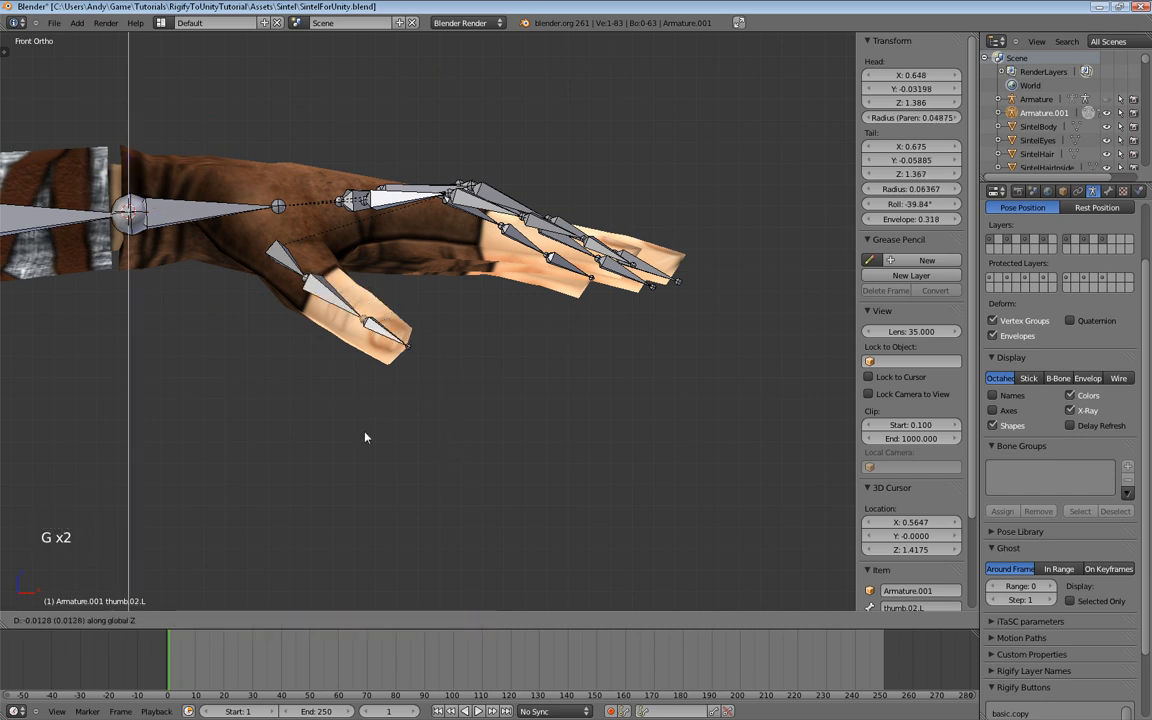
pyautogui.click(362, 433)
pyautogui.press('g')
pyautogui.click(353, 431)
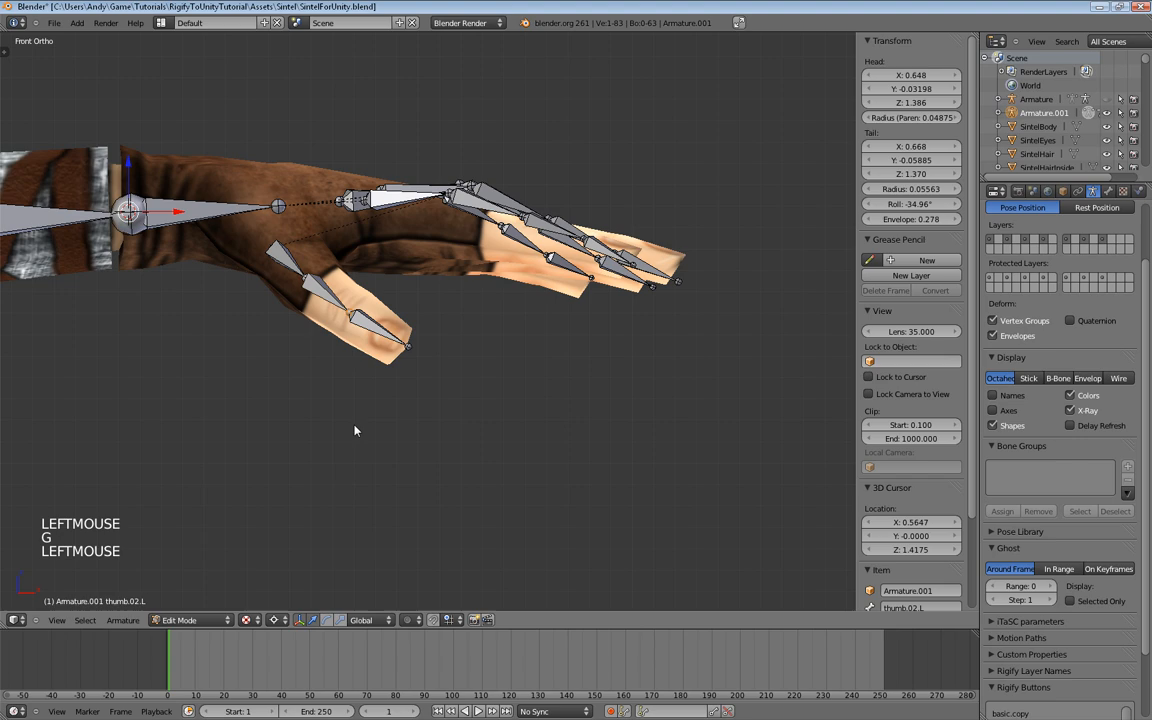
# Step: Fine-tune the tip of thumb.03.L in front view to about X 0.692, Z 1.354
pyautogui.rightClick(412, 363)
pyautogui.press('g')
pyautogui.press('g')
pyautogui.click(404, 347)
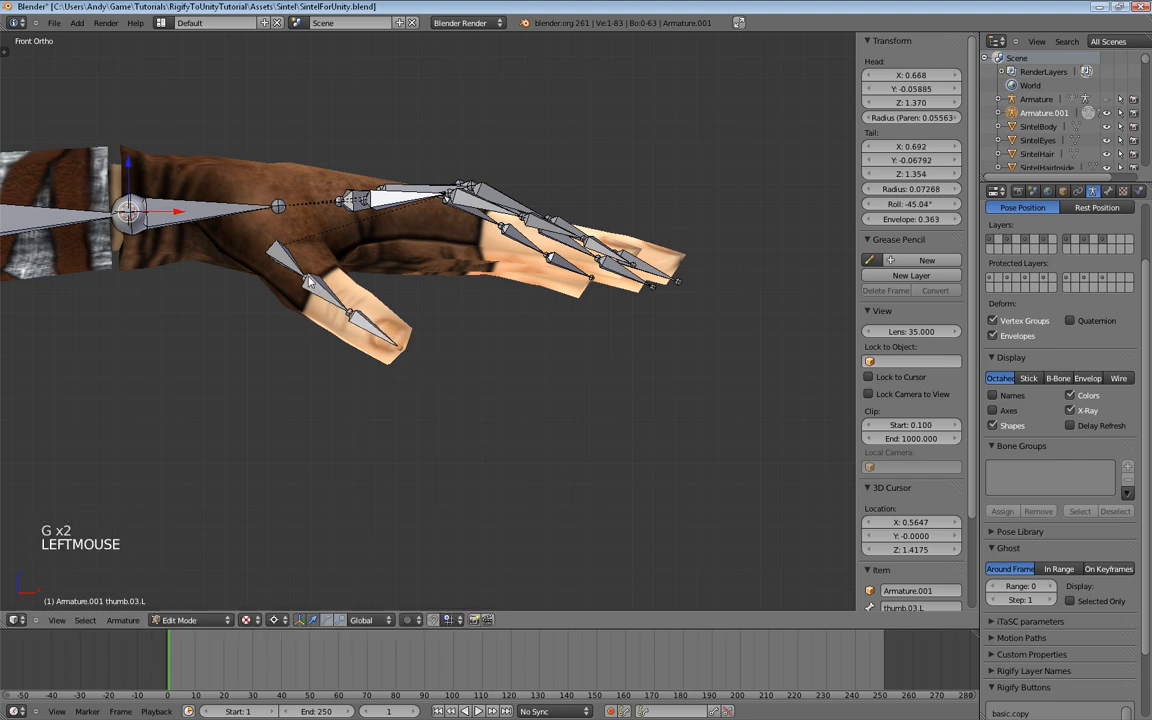
# Step: In top view, adjust the joint between thumb.02.L and thumb.03.L to about X 0.671, Y -0.056
pyautogui.moveTo(416, 291); pyautogui.dragTo(423, 427, button='middle')
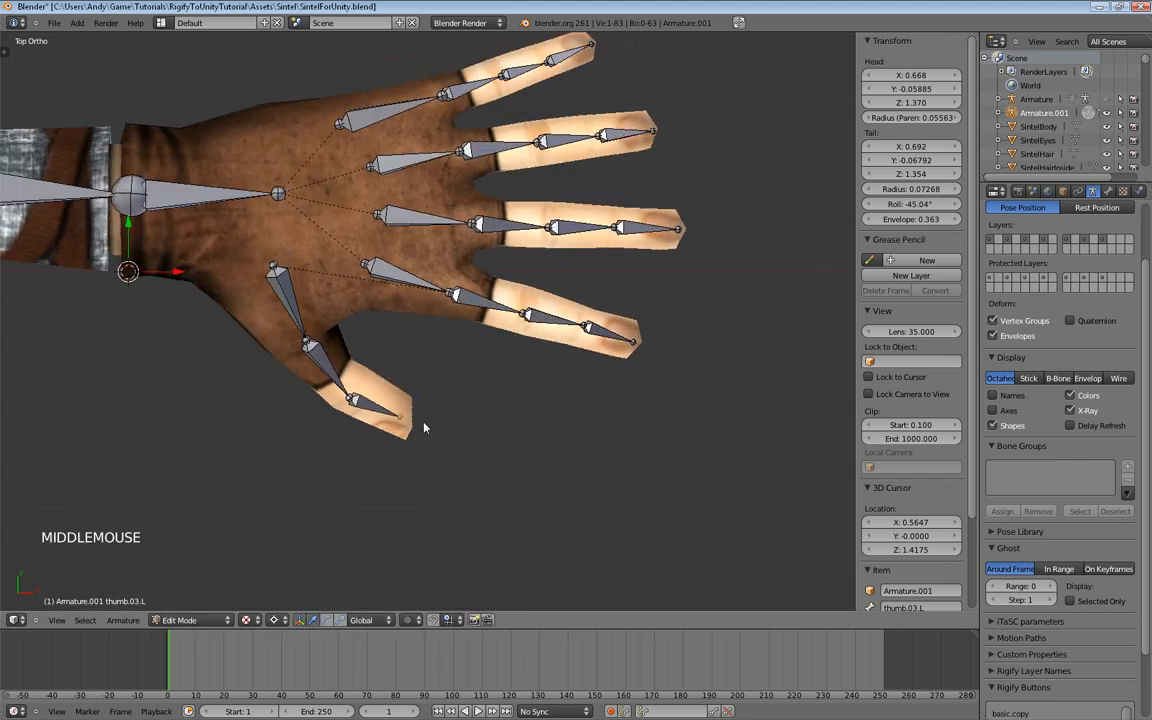
pyautogui.rightClick(353, 401)
pyautogui.press('g')
pyautogui.press('g')
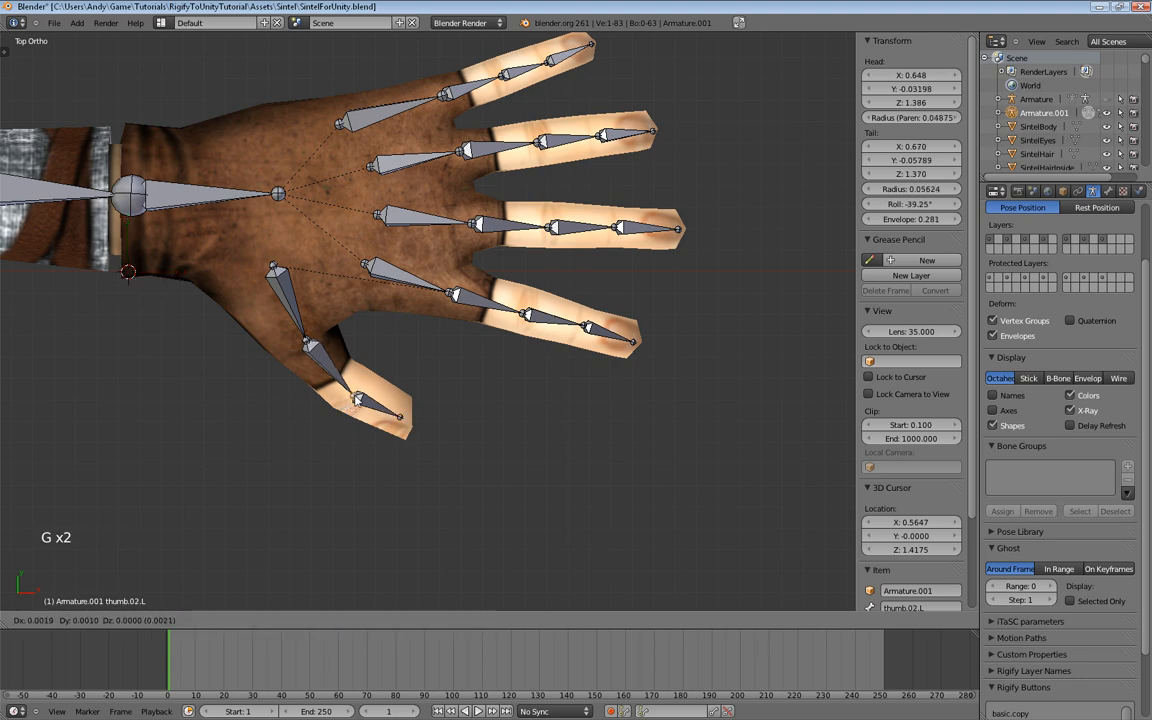
pyautogui.click(330, 368)
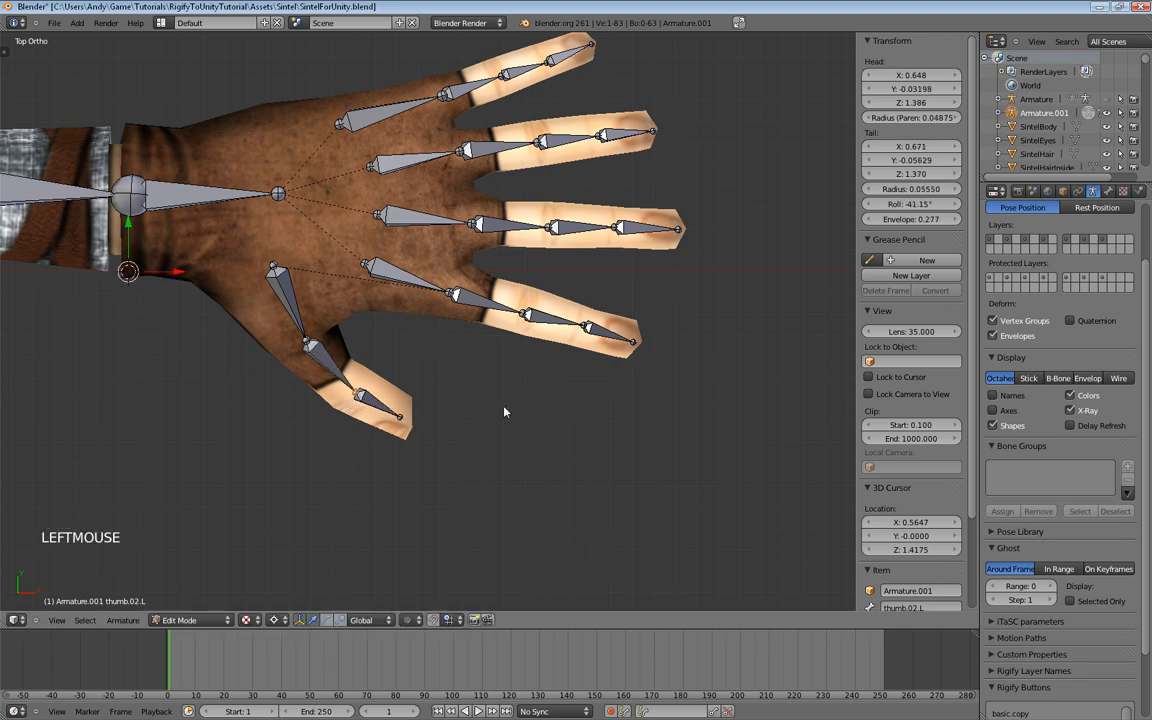
# Step: Lower both ends of palm.01.L along Z, the head to about 1.419 and the tail to about 1.418
pyautogui.keyDown('shift'); pyautogui.moveTo(517, 387); pyautogui.dragTo(414, 301, button='middle'); pyautogui.keyUp('shift')
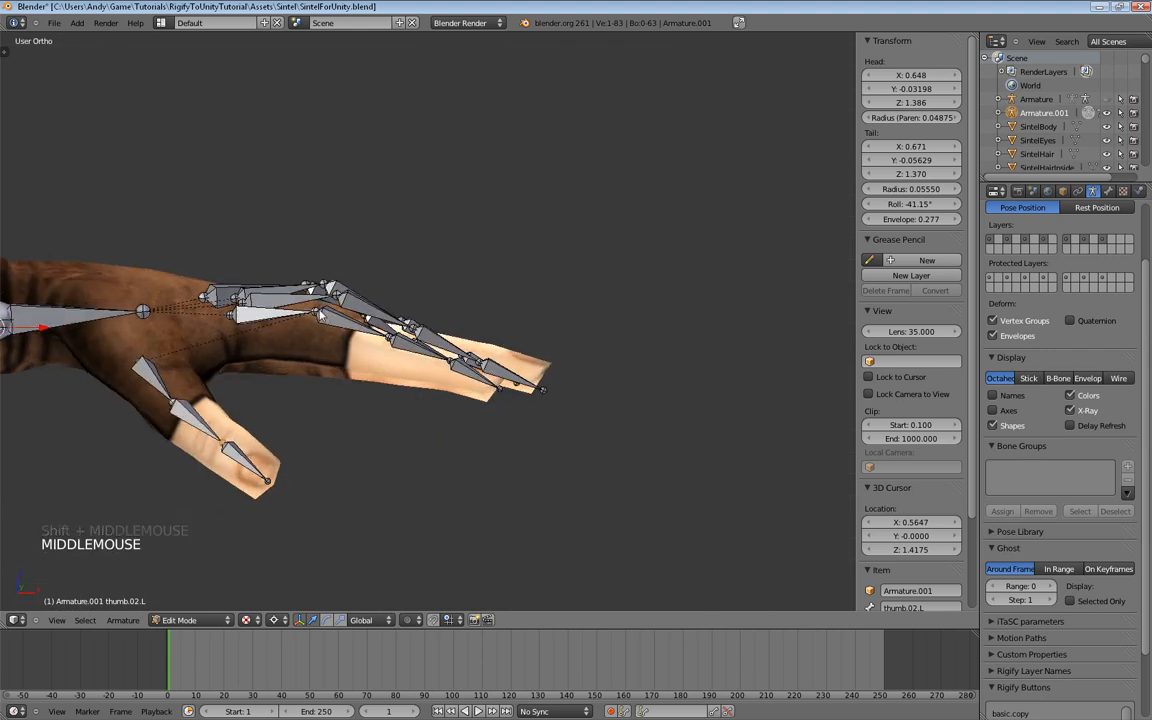
pyautogui.rightClick(320, 312)
pyautogui.press('g')
pyautogui.press('g')
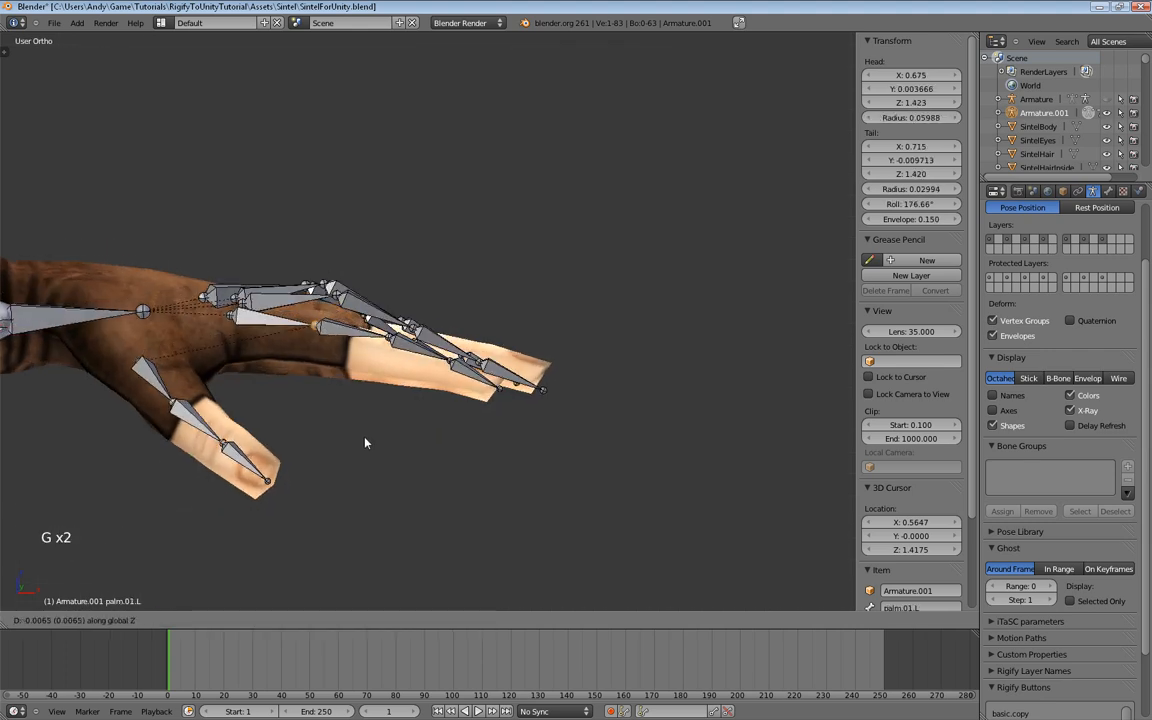
pyautogui.click(365, 443)
pyautogui.press('g')
pyautogui.press('g')
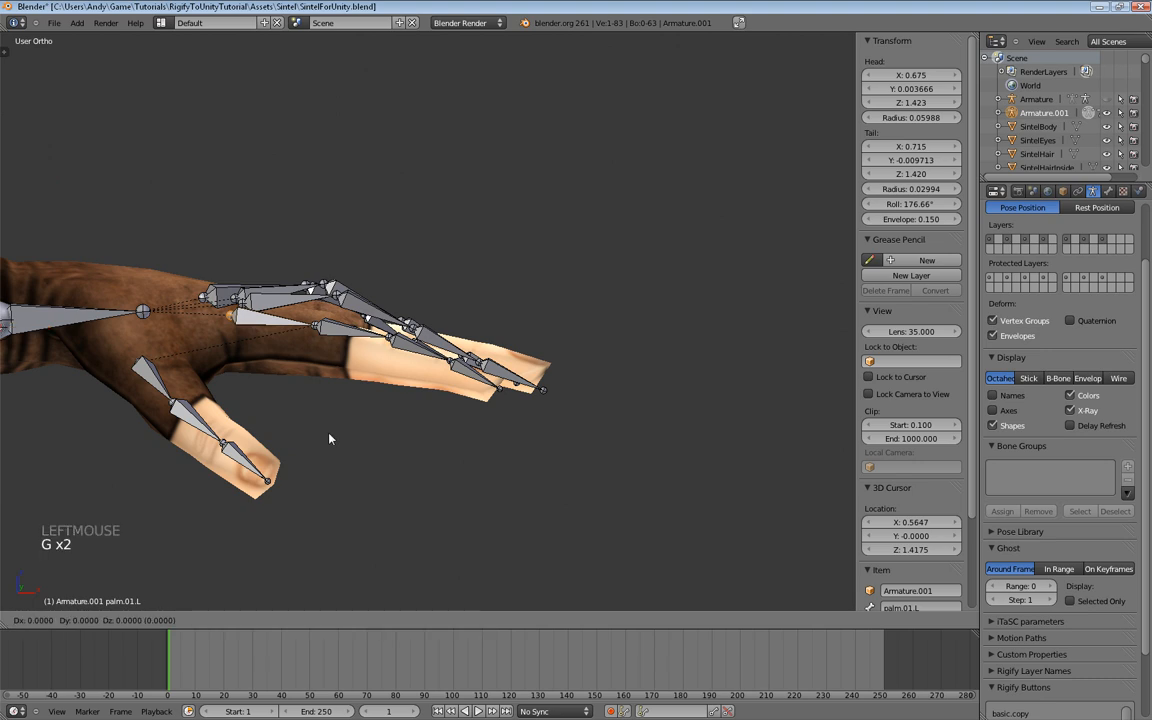
pyautogui.click(338, 344)
pyautogui.rightClick(316, 327)
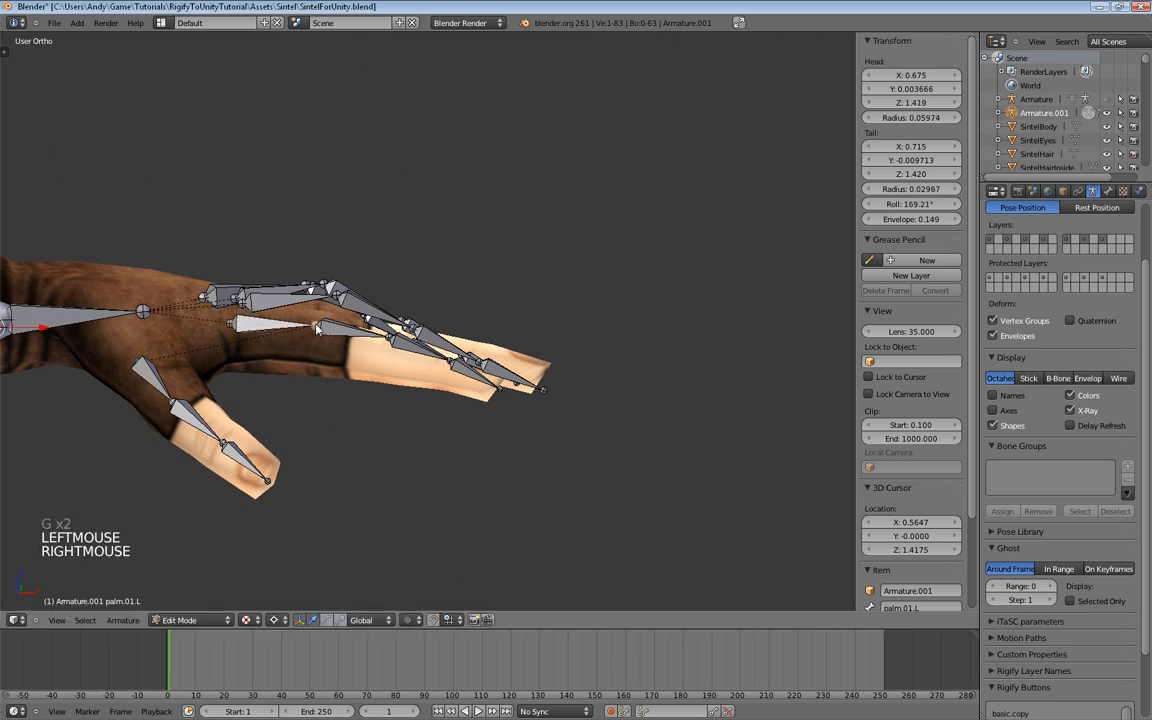
pyautogui.press('g')
pyautogui.press('g')
pyautogui.click(383, 452)
# Step: Lower the index finger's two middle joints along Z, the tail of finger_index.01.L to about 1.409 and of finger_index.02.L to about 1.399
pyautogui.rightClick(390, 388)
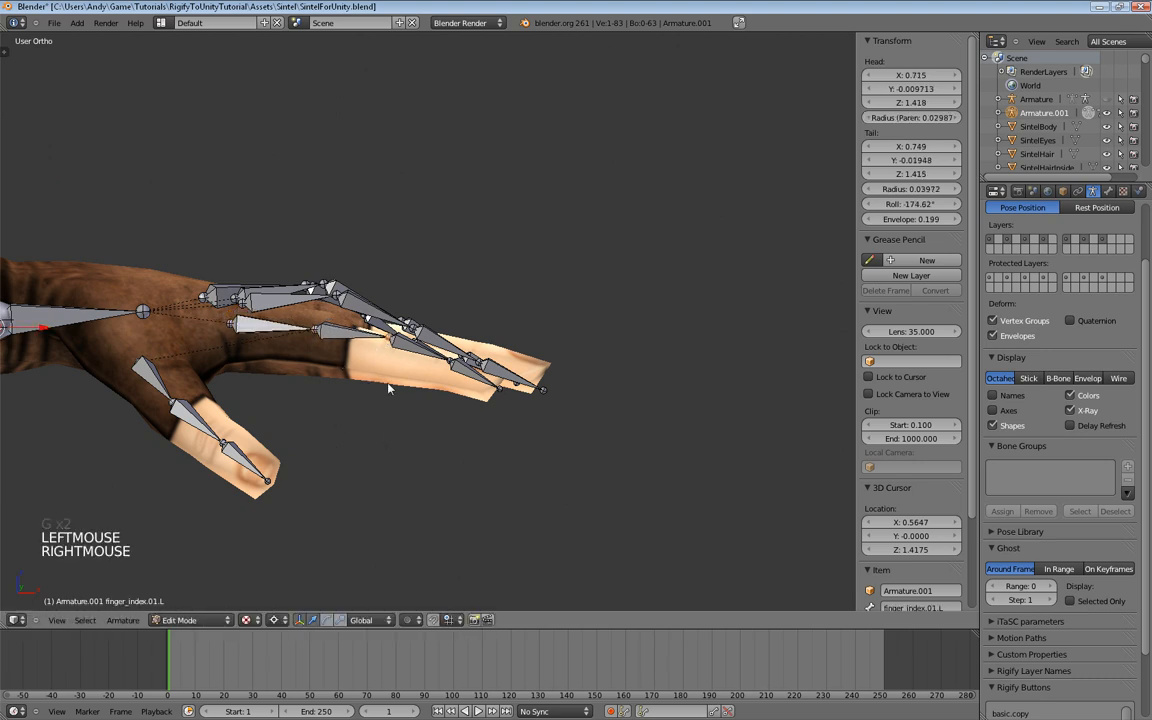
pyautogui.press('g')
pyautogui.press('g')
pyautogui.click(437, 415)
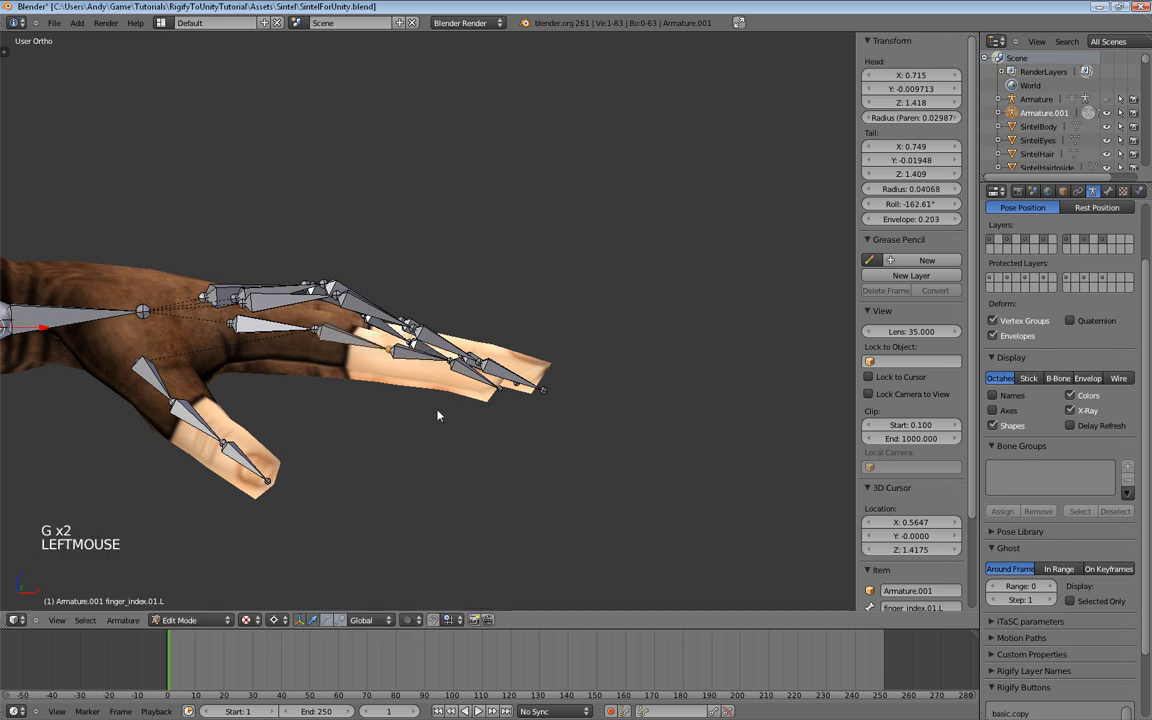
pyautogui.rightClick(452, 368)
pyautogui.moveTo(445, 409); pyautogui.dragTo(417, 468, button='middle')
pyautogui.press('g')
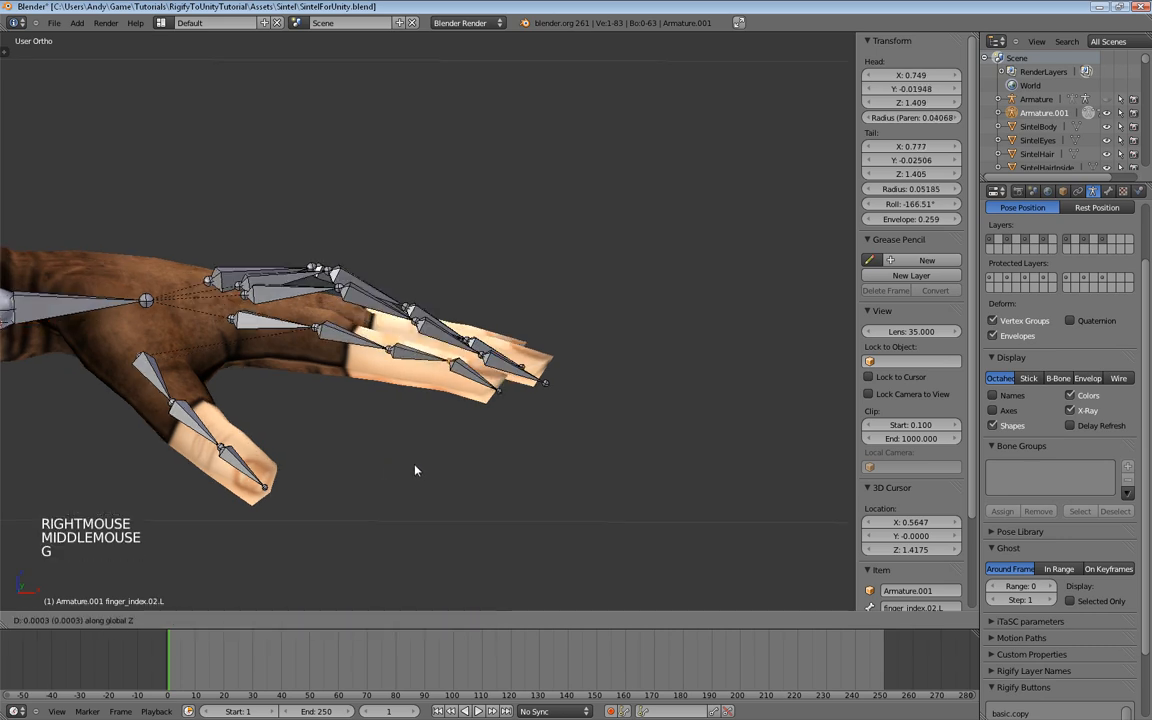
pyautogui.click(473, 425)
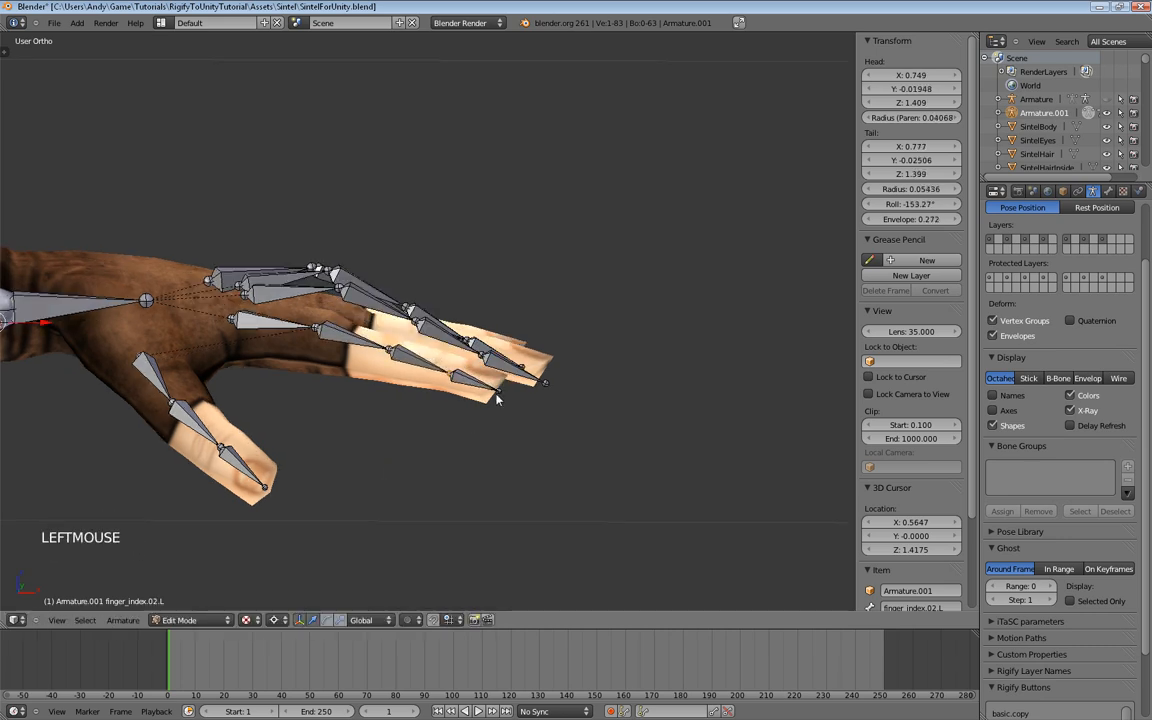
# Step: In front view, move the tip of finger_index.03.L to about X 0.798, Z 1.392
pyautogui.rightClick(498, 397)
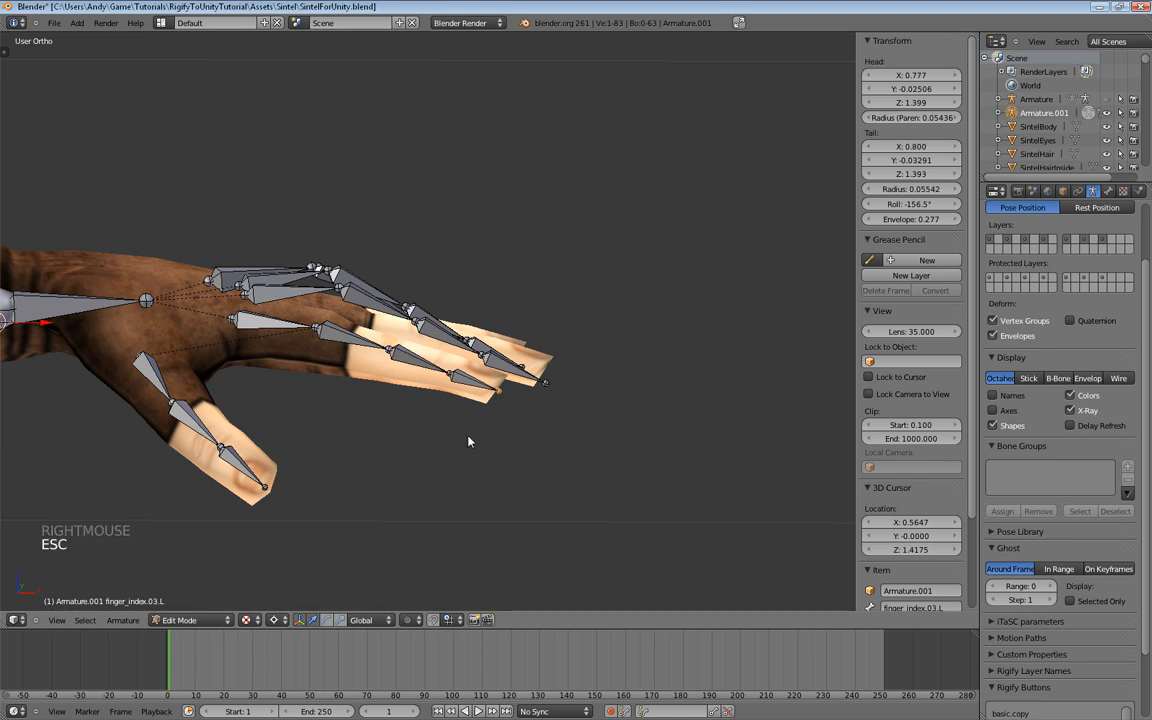
pyautogui.moveTo(469, 441); pyautogui.dragTo(471, 424, button='middle')
pyautogui.press('g')
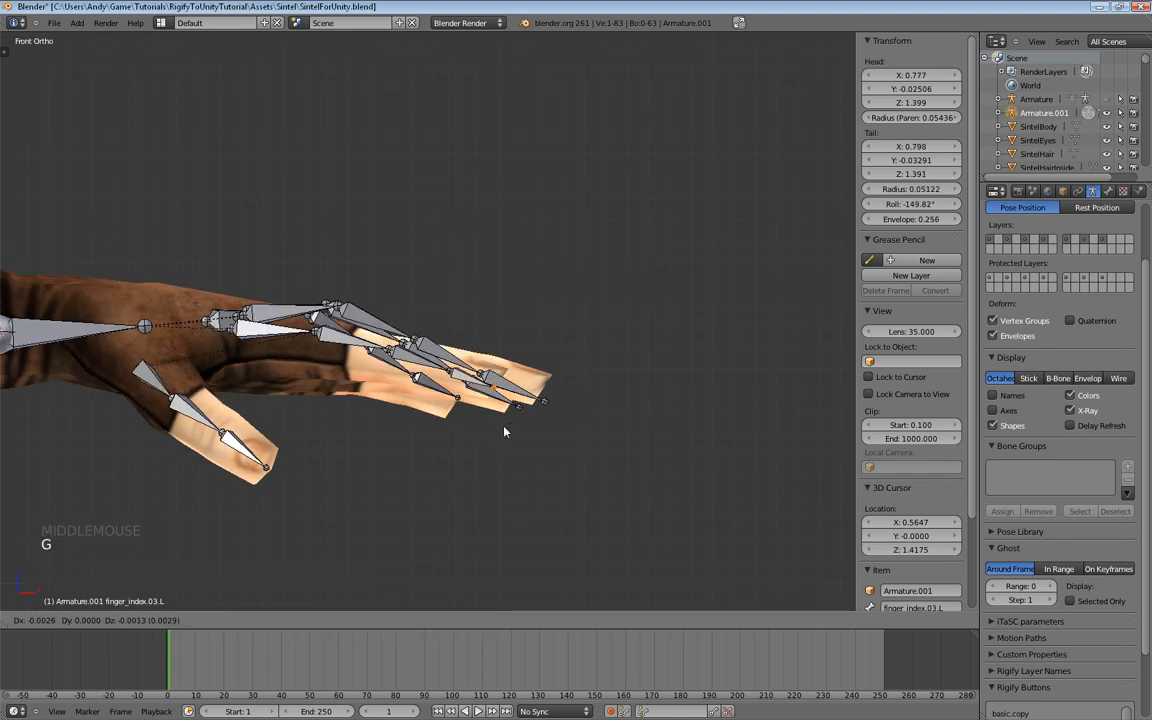
pyautogui.click(504, 427)
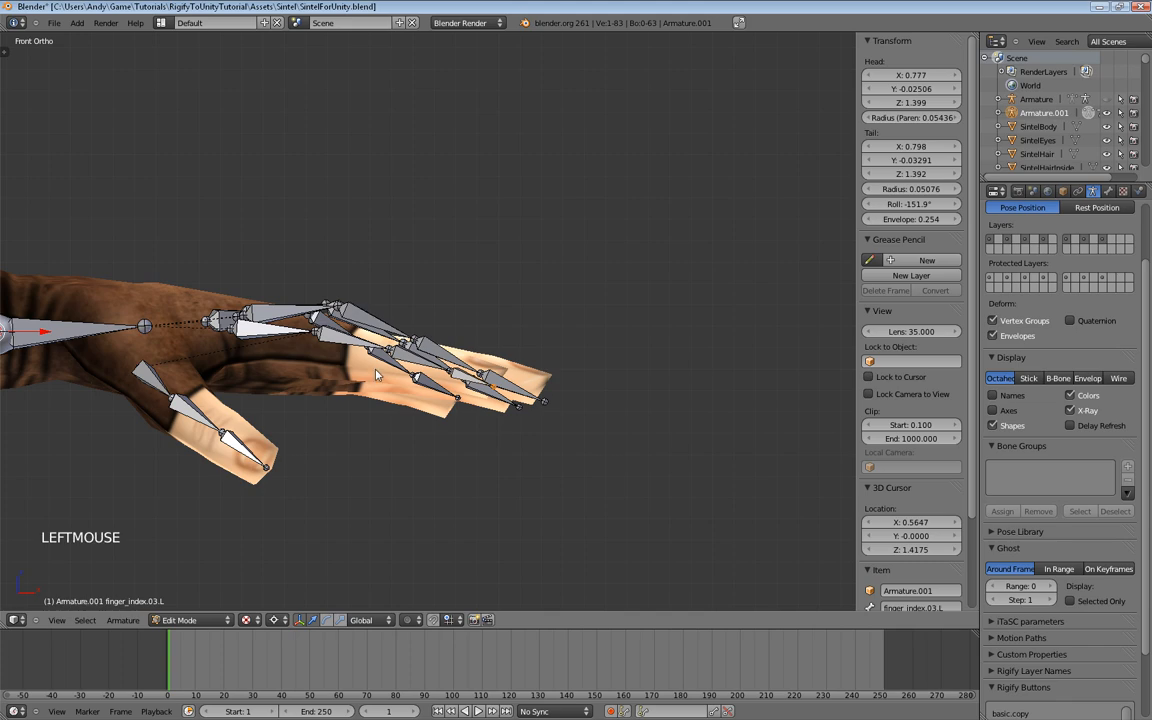
# Step: Examine from several angles how the thumb and index finger bones sit inside the hand mesh
pyautogui.moveTo(376, 374); pyautogui.dragTo(299, 356, button='middle')
pyautogui.moveTo(238, 277); pyautogui.dragTo(264, 260, button='middle')
pyautogui.scroll(3, 264, 262)
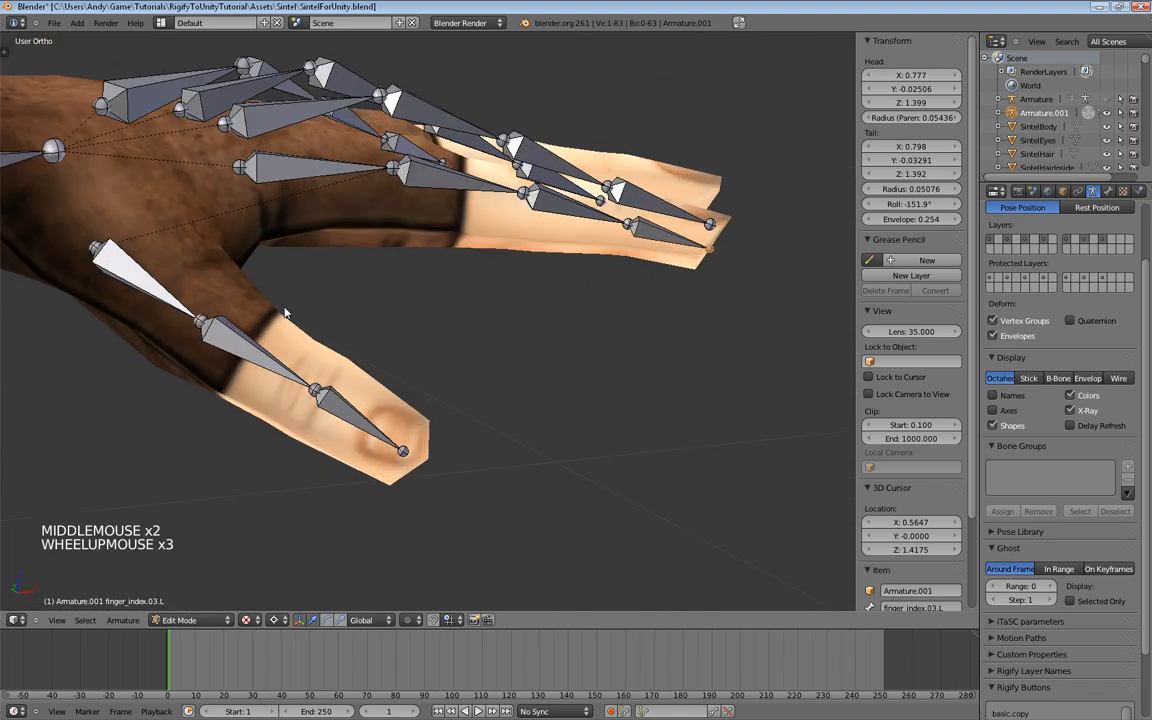
pyautogui.keyDown('shift'); pyautogui.moveTo(197, 318); pyautogui.dragTo(273, 313, button='middle'); pyautogui.keyUp('shift')
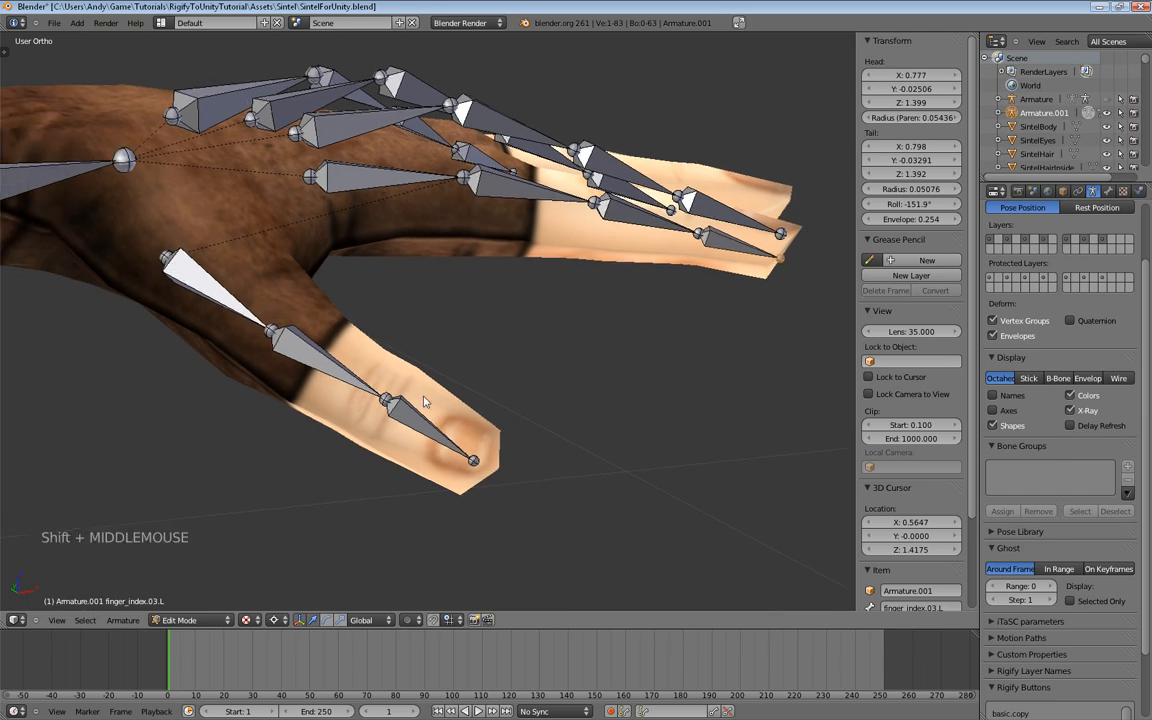
pyautogui.moveTo(424, 399); pyautogui.dragTo(301, 216, button='middle')
pyautogui.rightClick(301, 214)
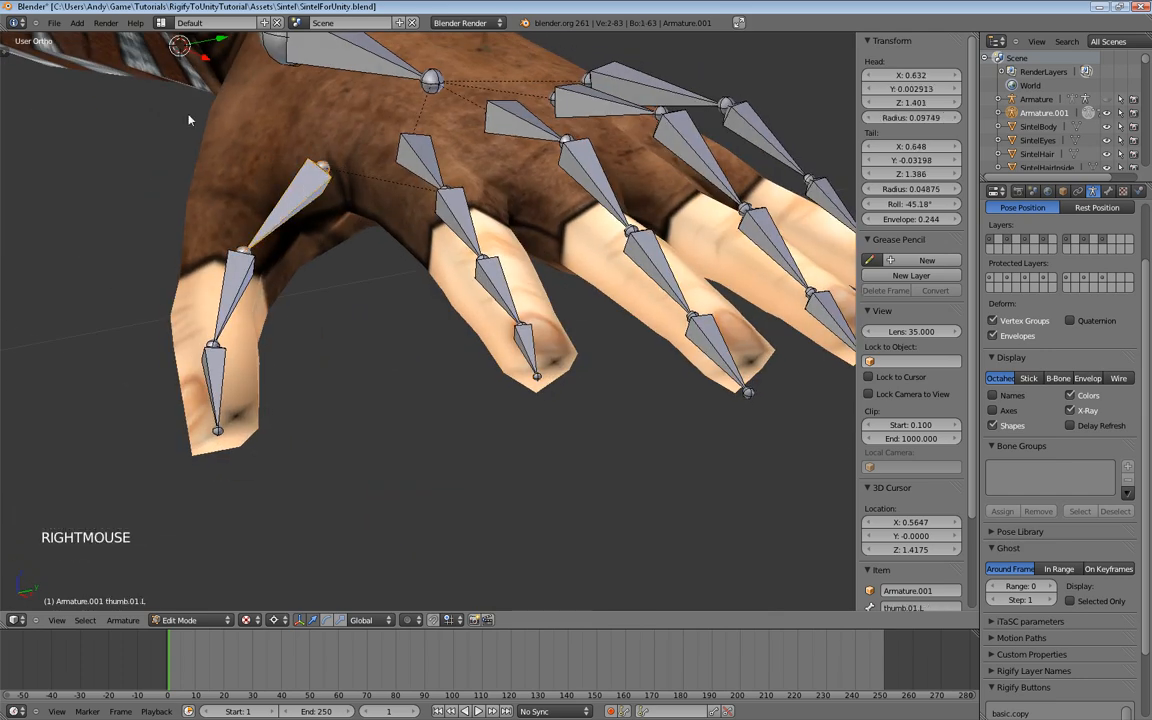
pyautogui.moveTo(197, 259); pyautogui.dragTo(220, 235, button='middle')
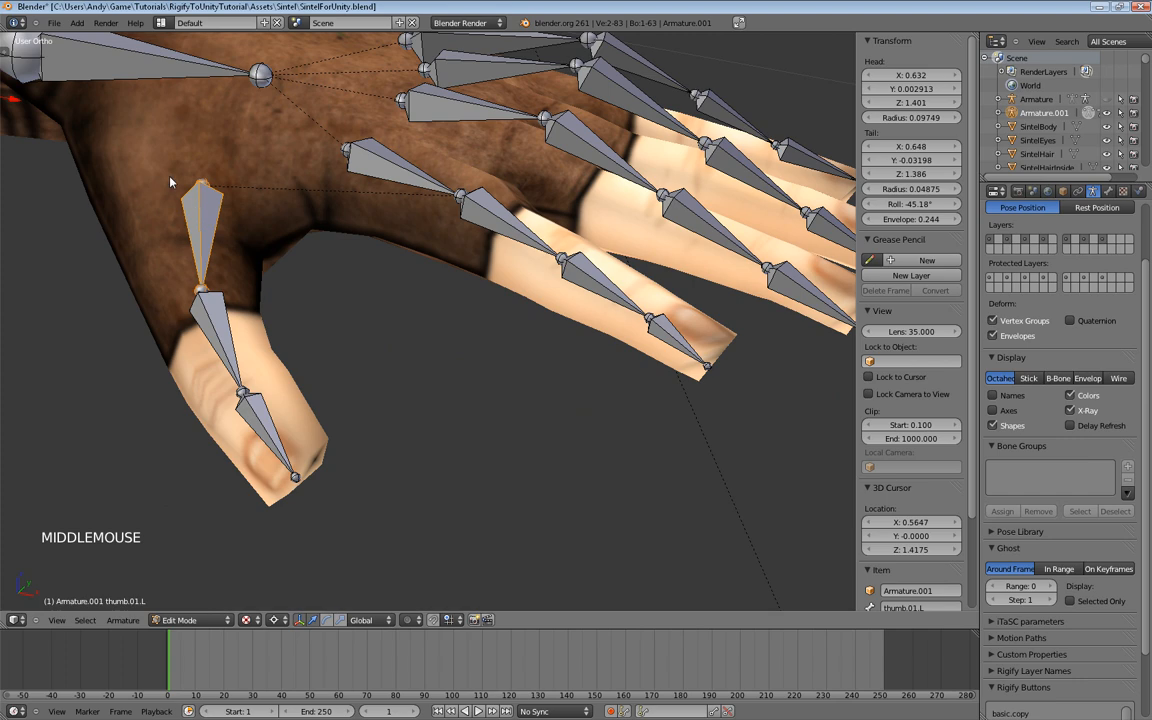
pyautogui.moveTo(209, 266); pyautogui.dragTo(434, 393, button='middle')
# Step: Lower the joint between palm.02.L and finger_middle.01.L along Z to about 1.416
pyautogui.keyDown('shift'); pyautogui.moveTo(491, 285); pyautogui.dragTo(314, 330, button='middle'); pyautogui.keyUp('shift')
pyautogui.moveTo(250, 307); pyautogui.dragTo(385, 168, button='middle')
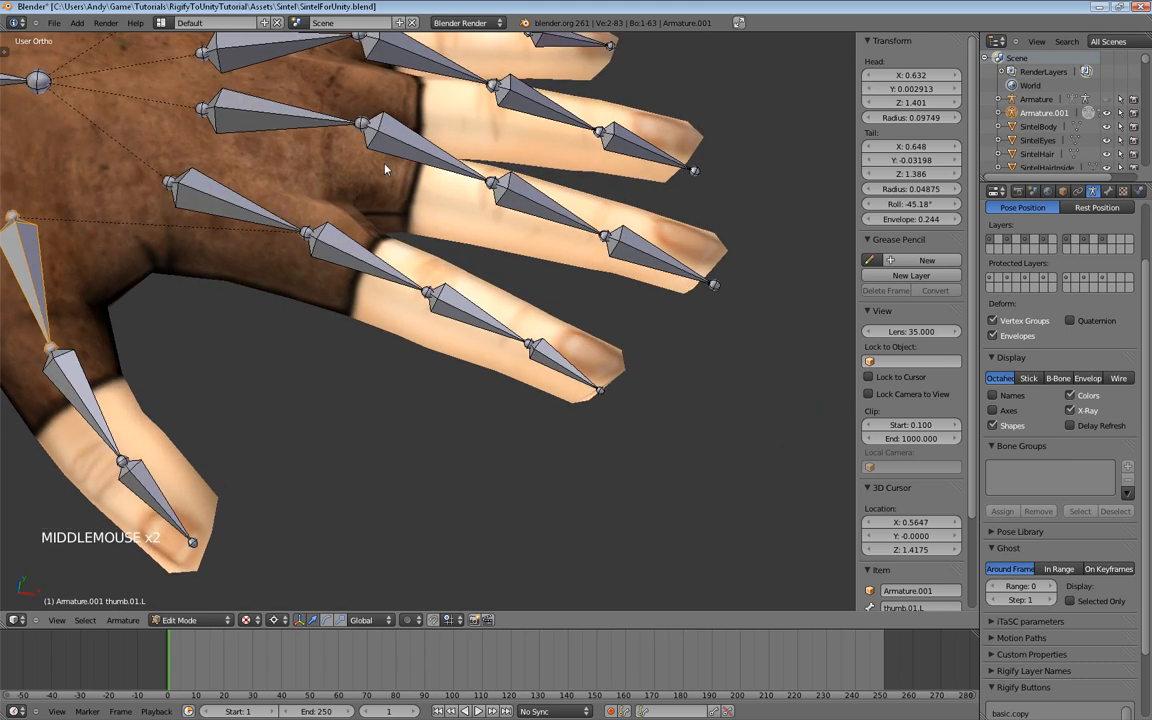
pyautogui.rightClick(370, 122)
pyautogui.moveTo(386, 290); pyautogui.dragTo(387, 319, button='middle')
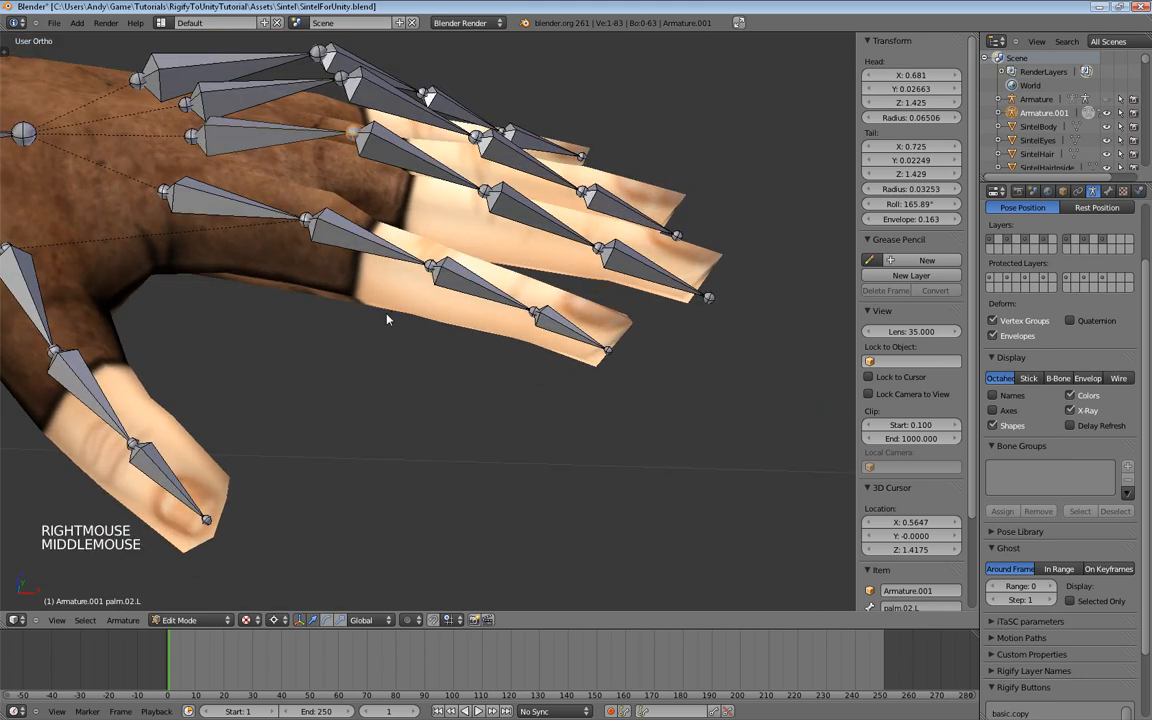
pyautogui.press('g')
pyautogui.click(388, 363)
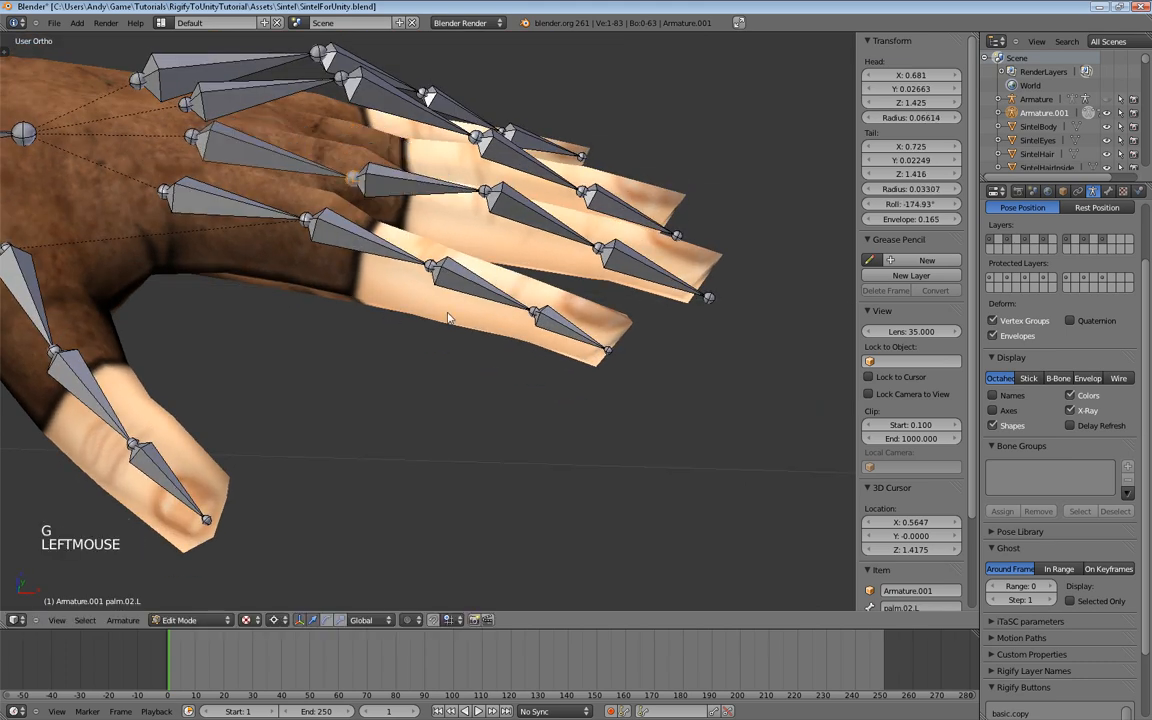
# Step: Lower the joint between finger_middle.01.L and finger_middle.02.L along Z to about 1.404
pyautogui.rightClick(437, 167)
pyautogui.press('g')
pyautogui.press('g')
pyautogui.press('z')
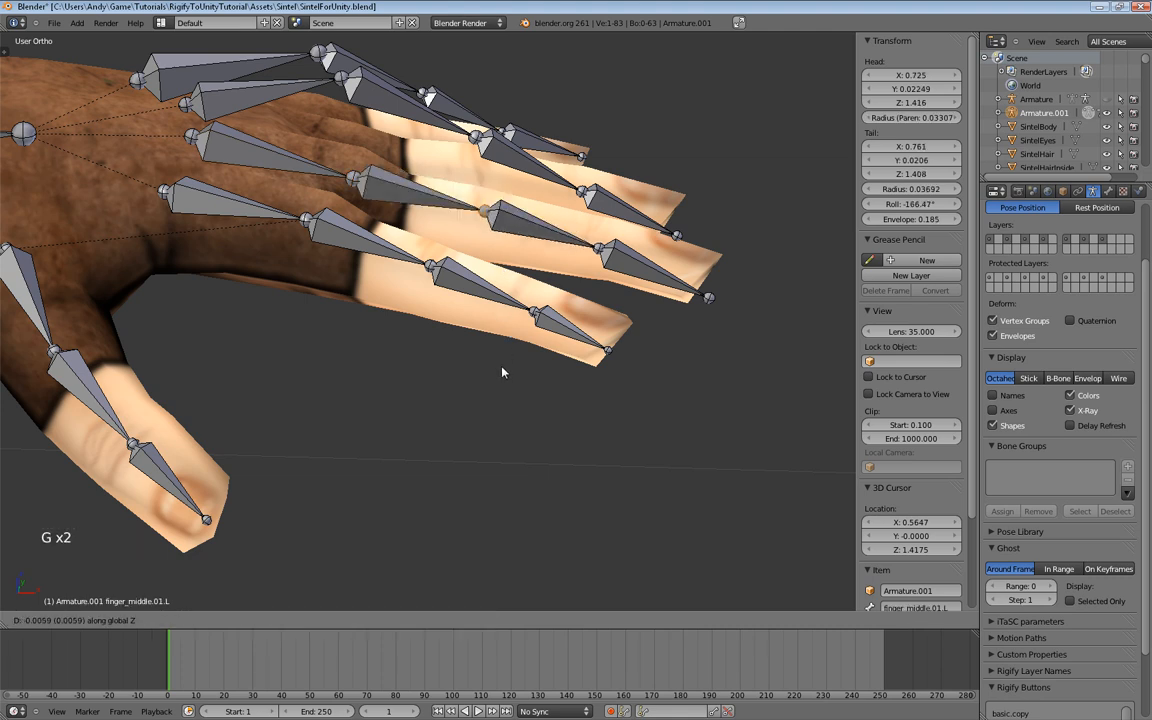
pyautogui.click(502, 383)
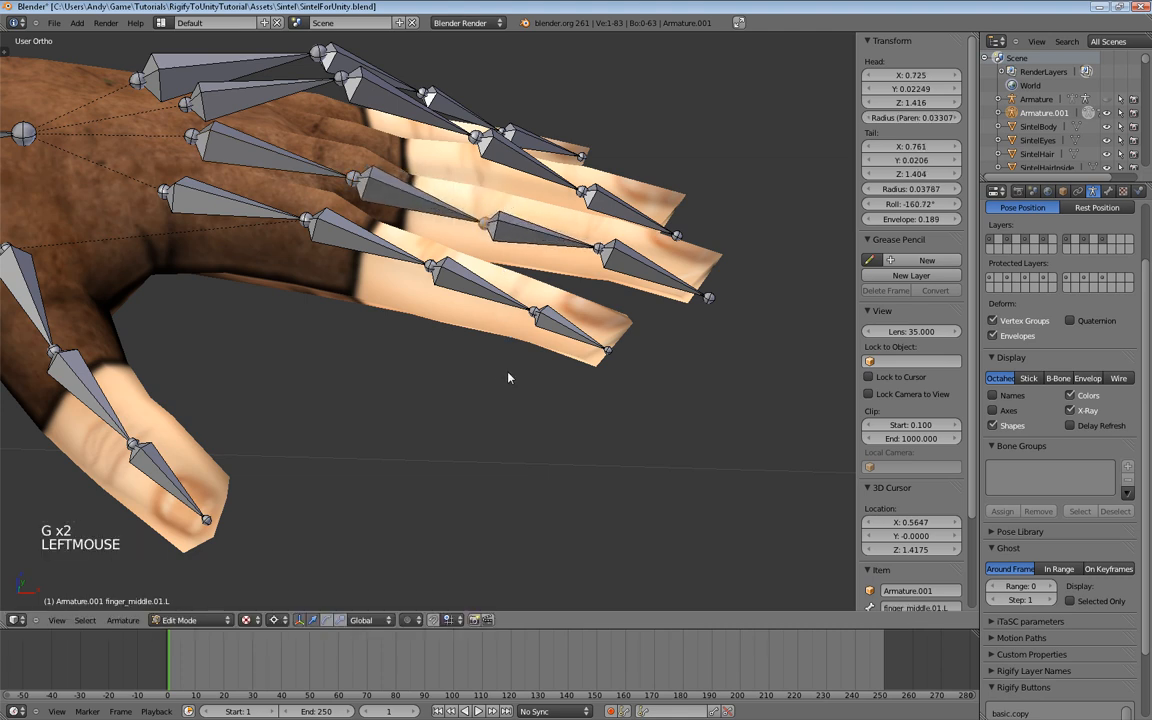
# Step: Move the tip of the middle finger's last bone inside the end of the finger mesh
pyautogui.rightClick(708, 298)
pyautogui.moveTo(708, 298); pyautogui.dragTo(314, 173, button='middle')
pyautogui.press('g')
pyautogui.click(716, 384)
# Step: Lower the head of palm.02.L along Z to about 1.421
pyautogui.rightClick(201, 124)
pyautogui.press('g')
pyautogui.press('g')
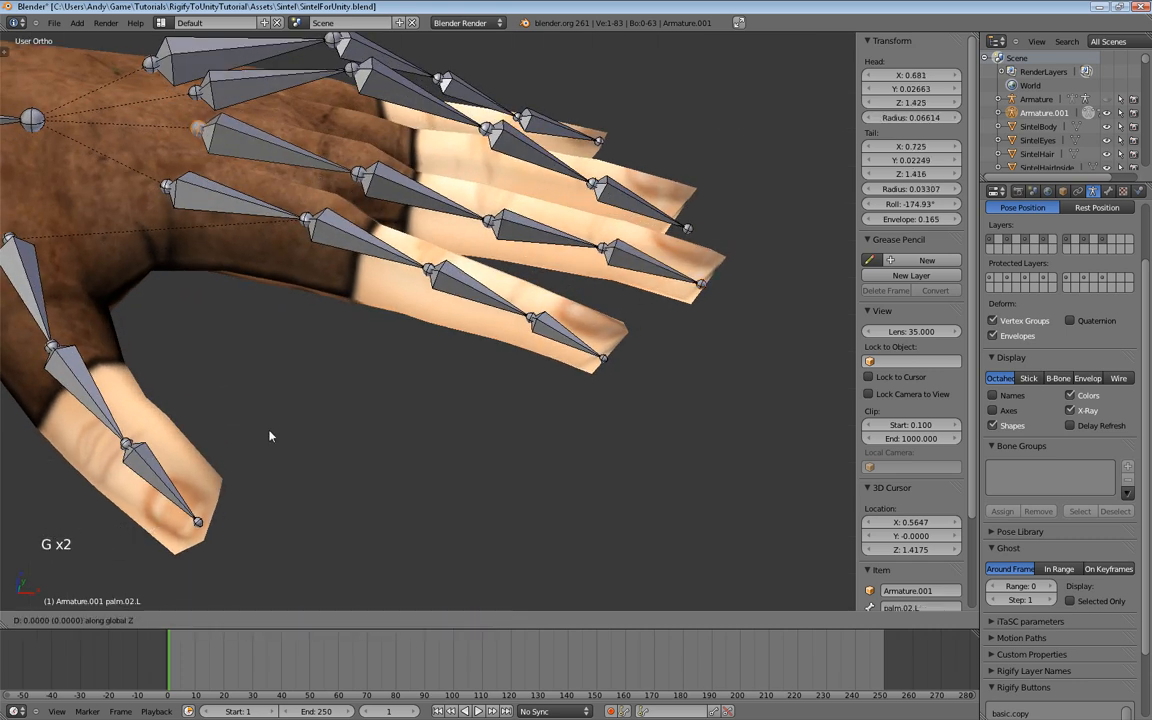
pyautogui.click(313, 367)
pyautogui.keyDown('shift'); pyautogui.moveTo(313, 367); pyautogui.dragTo(301, 427, button='middle'); pyautogui.keyUp('shift')
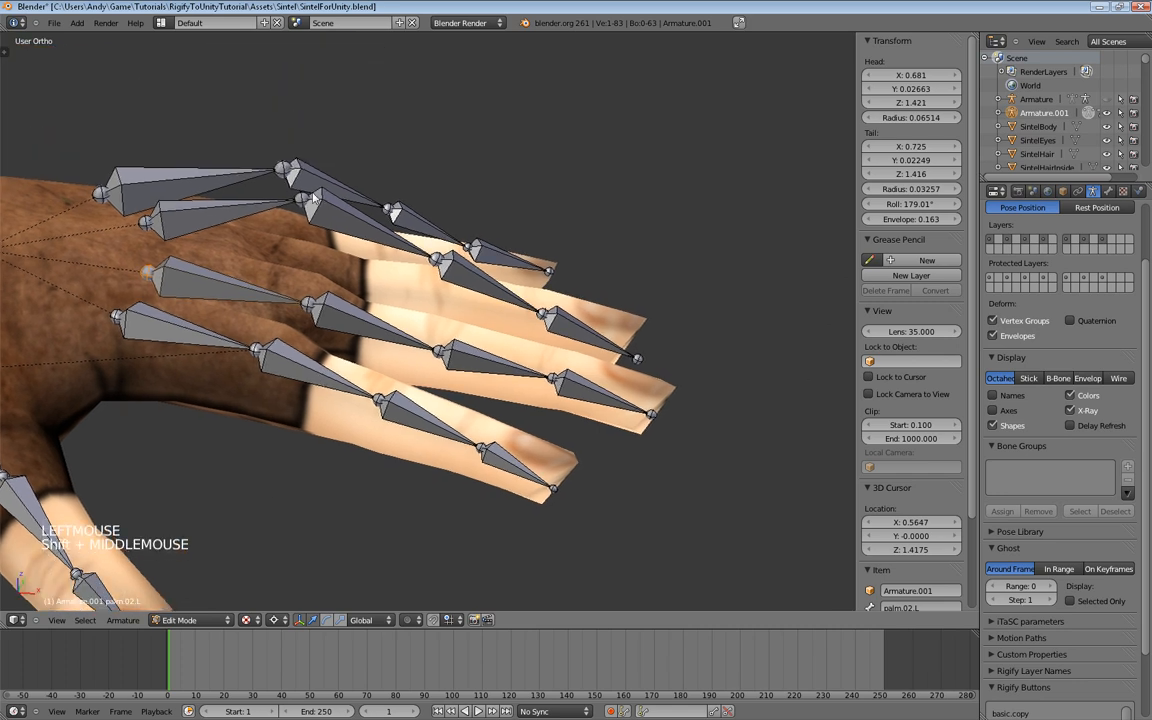
# Step: Lower the joint between palm.03.L and finger_ring.01.L along Z to about 1.411, and the finger_ring.01.L–finger_ring.02.L joint to about 1.402
pyautogui.rightClick(301, 427)
pyautogui.press('g')
pyautogui.press('g')
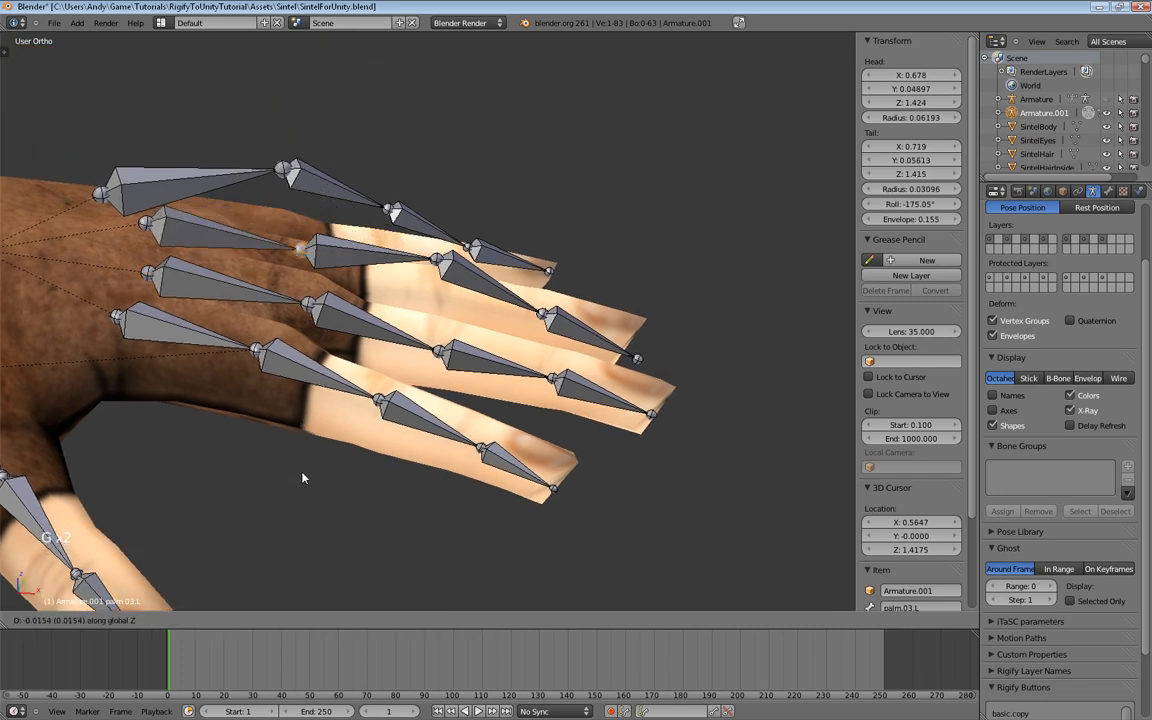
pyautogui.click(273, 435)
pyautogui.rightClick(437, 268)
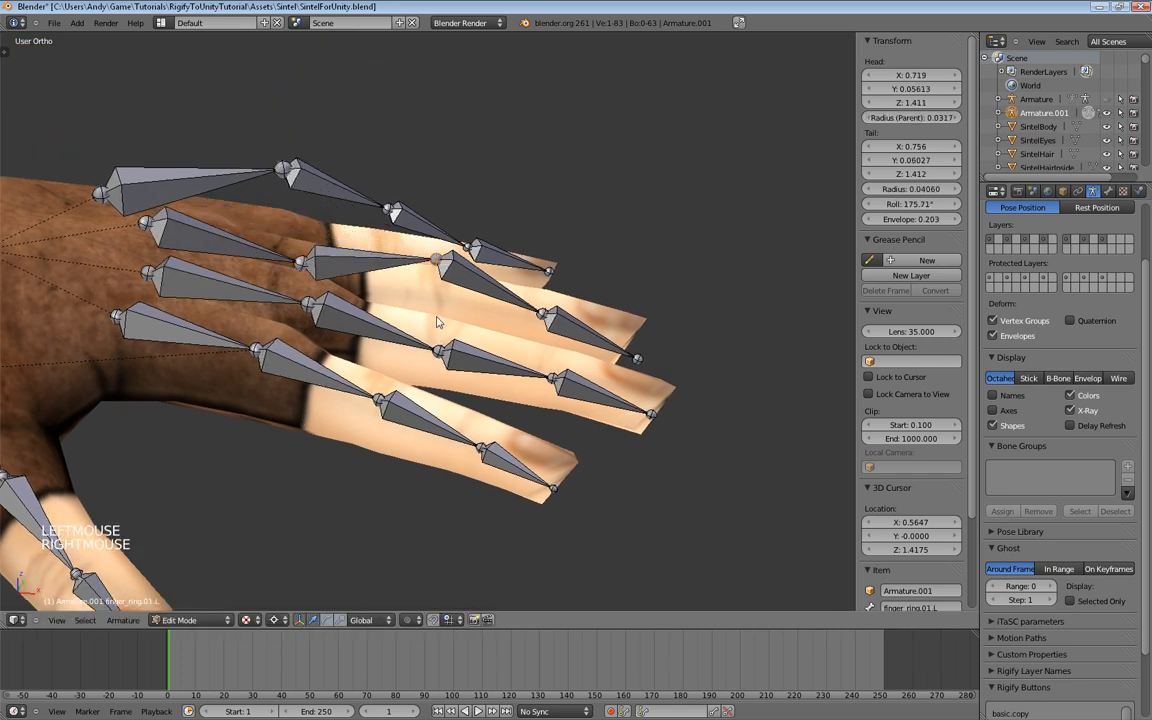
pyautogui.press('g')
pyautogui.press('g')
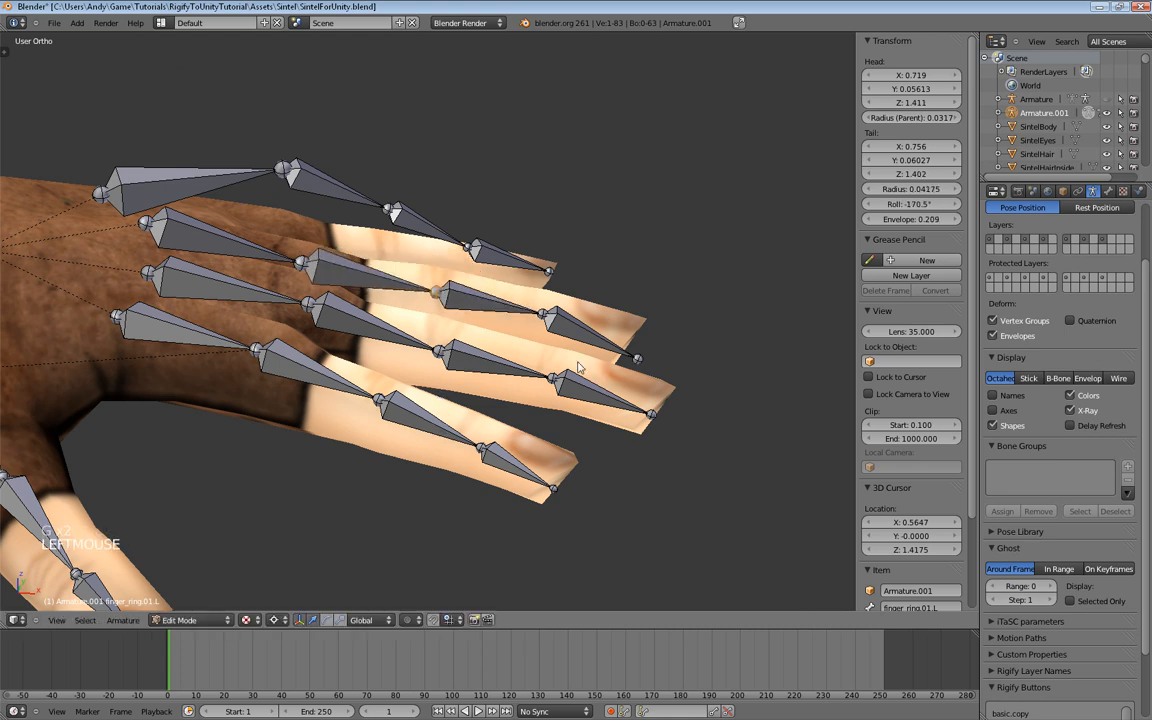
# Step: Lower the finger_ring.02.L–finger_ring.03.L joint along Z to about 1.395 and the head of palm.03.L to about 1.418
pyautogui.rightClick(540, 313)
pyautogui.press('g')
pyautogui.press('g')
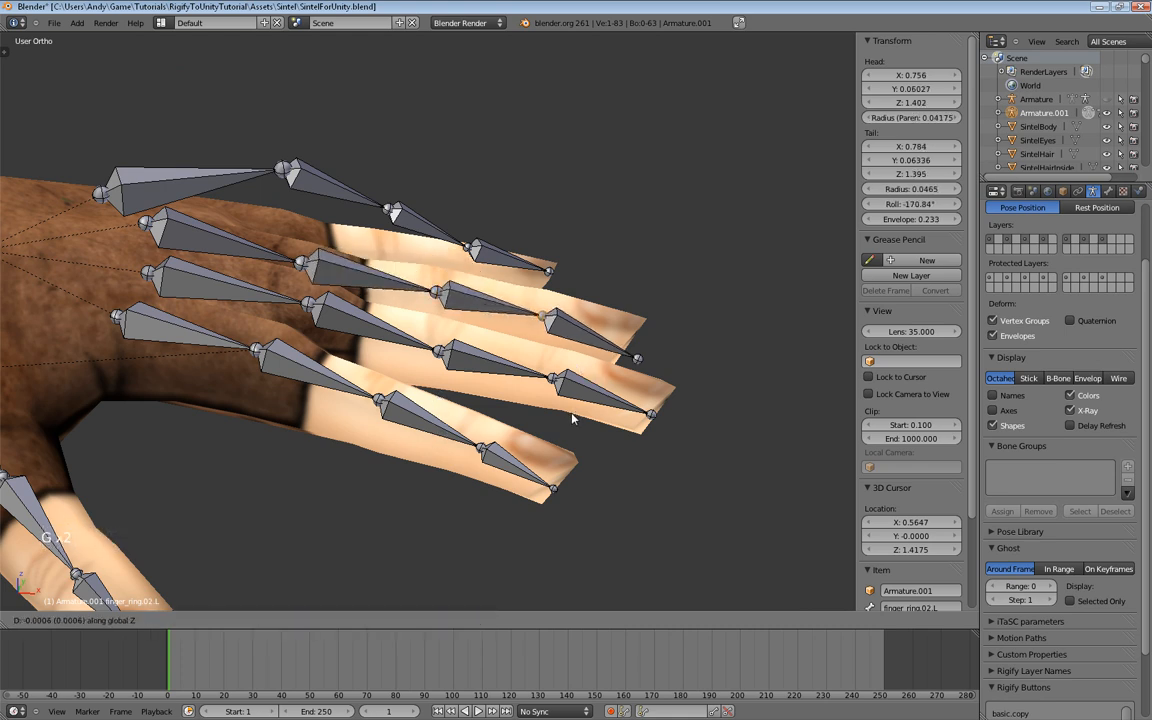
pyautogui.click(514, 371)
pyautogui.press('z')
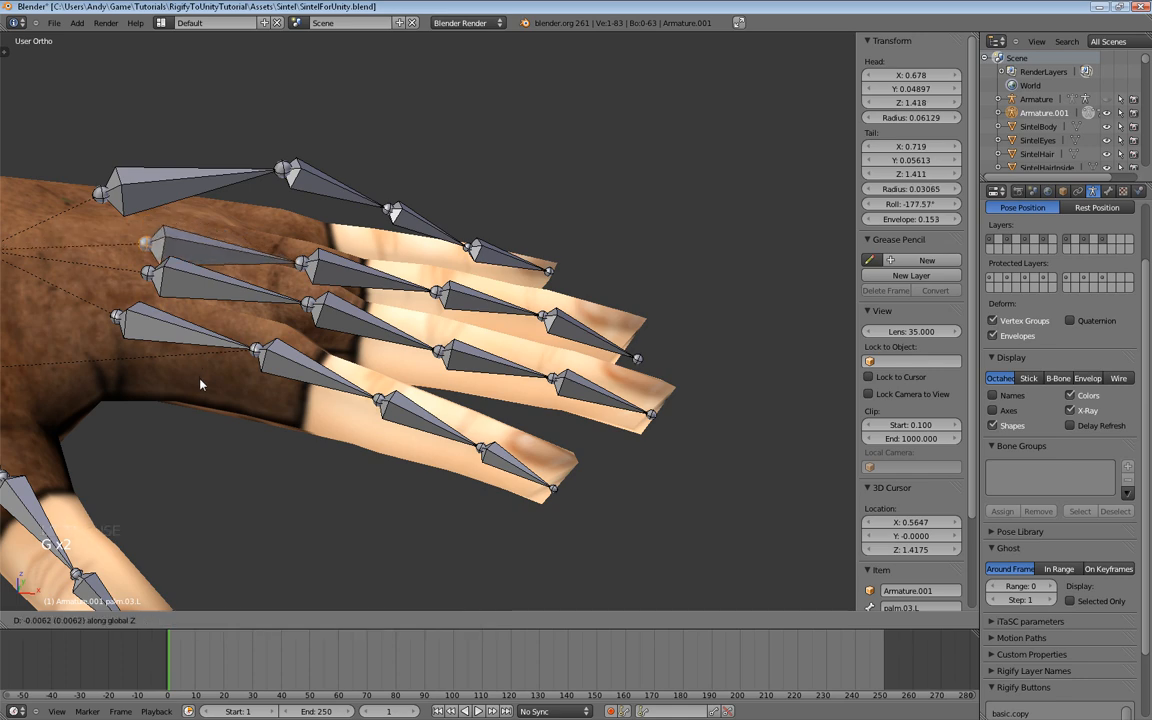
pyautogui.click(199, 380)
# Step: Move the tip of finger_ring.03.L inside the end of the ring finger mesh, to about X 0.806, Z 1.386
pyautogui.keyDown('shift'); pyautogui.moveTo(424, 325); pyautogui.dragTo(244, 312, button='middle'); pyautogui.keyUp('shift')
pyautogui.moveTo(466, 305); pyautogui.dragTo(470, 322, button='middle')
pyautogui.rightClick(465, 330)
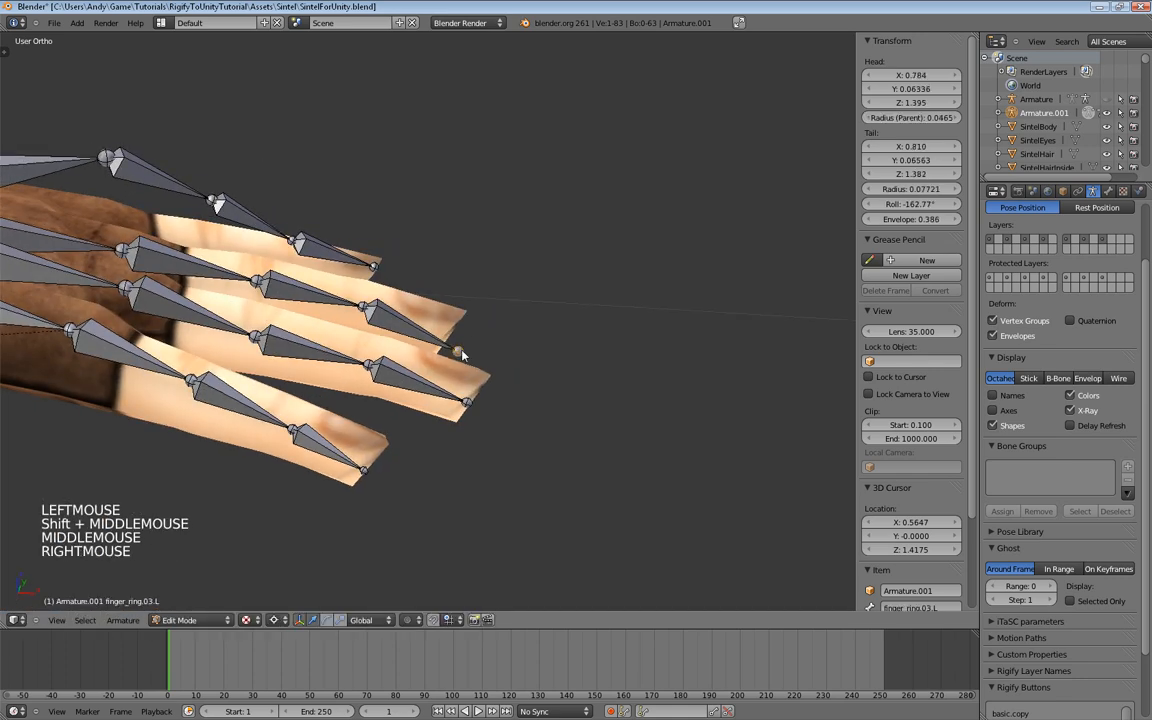
pyautogui.press('g')
pyautogui.press('g')
pyautogui.click(471, 357)
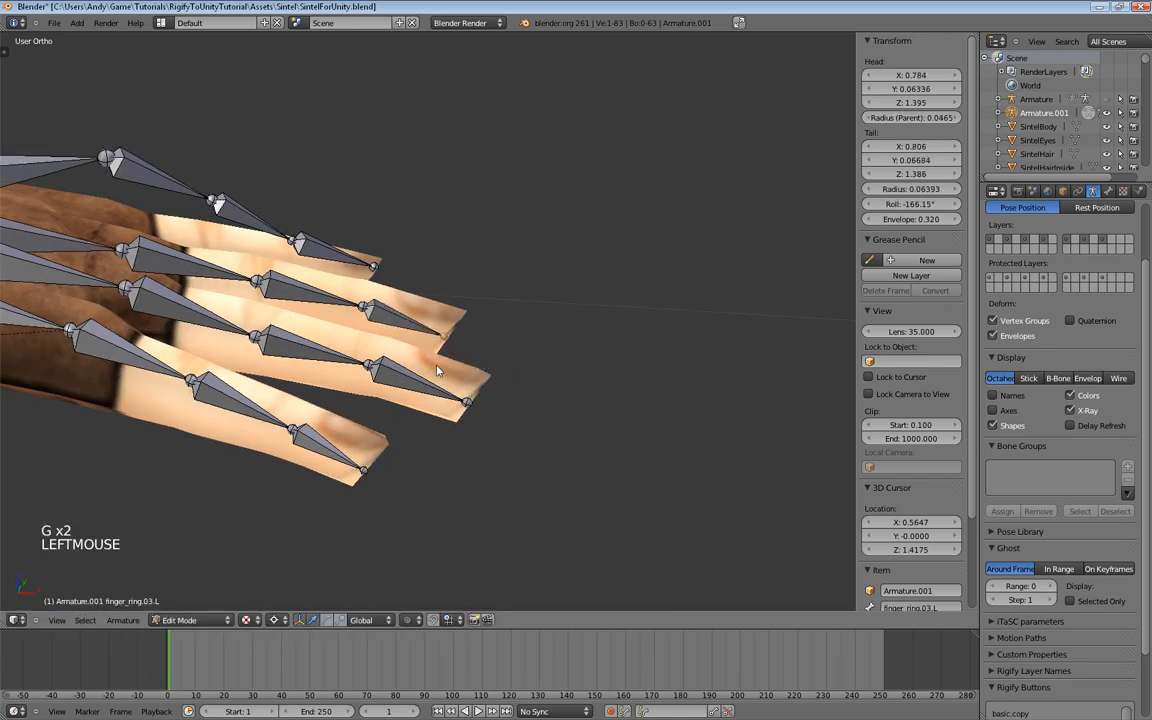
# Step: Lower the joint between palm.02.L and finger_middle.01.L along Z to about 1.413
pyautogui.moveTo(437, 365); pyautogui.dragTo(105, 268, button='middle')
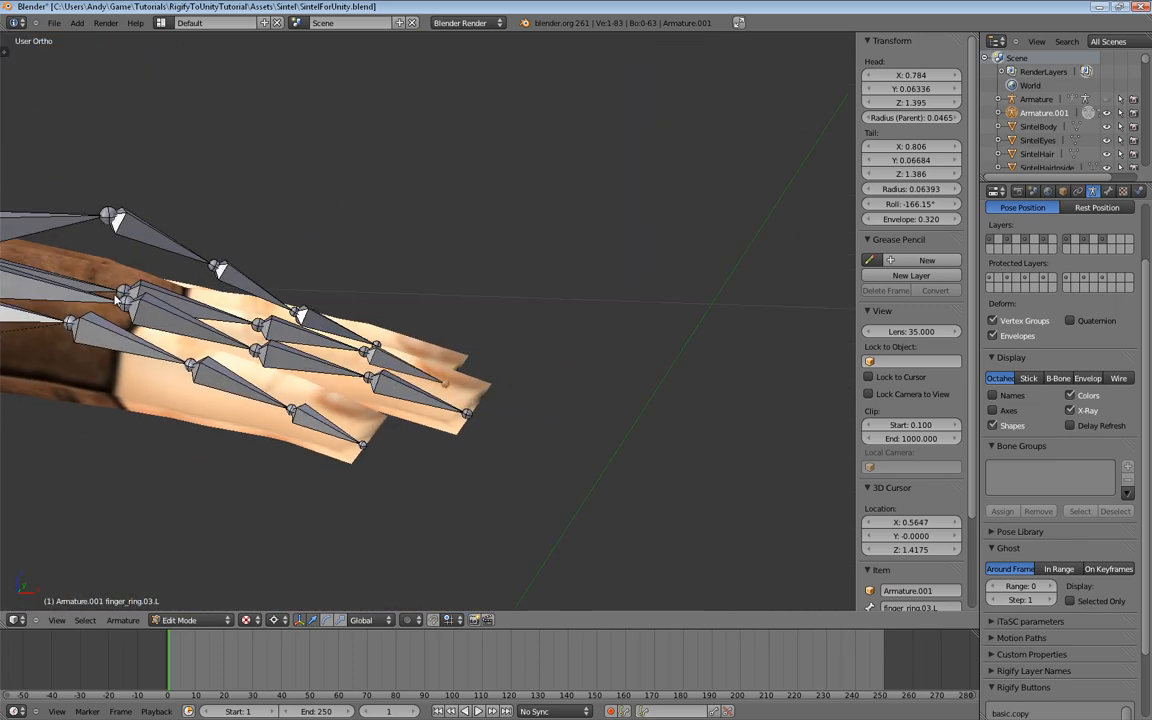
pyautogui.rightClick(116, 280)
pyautogui.press('g')
pyautogui.press('g')
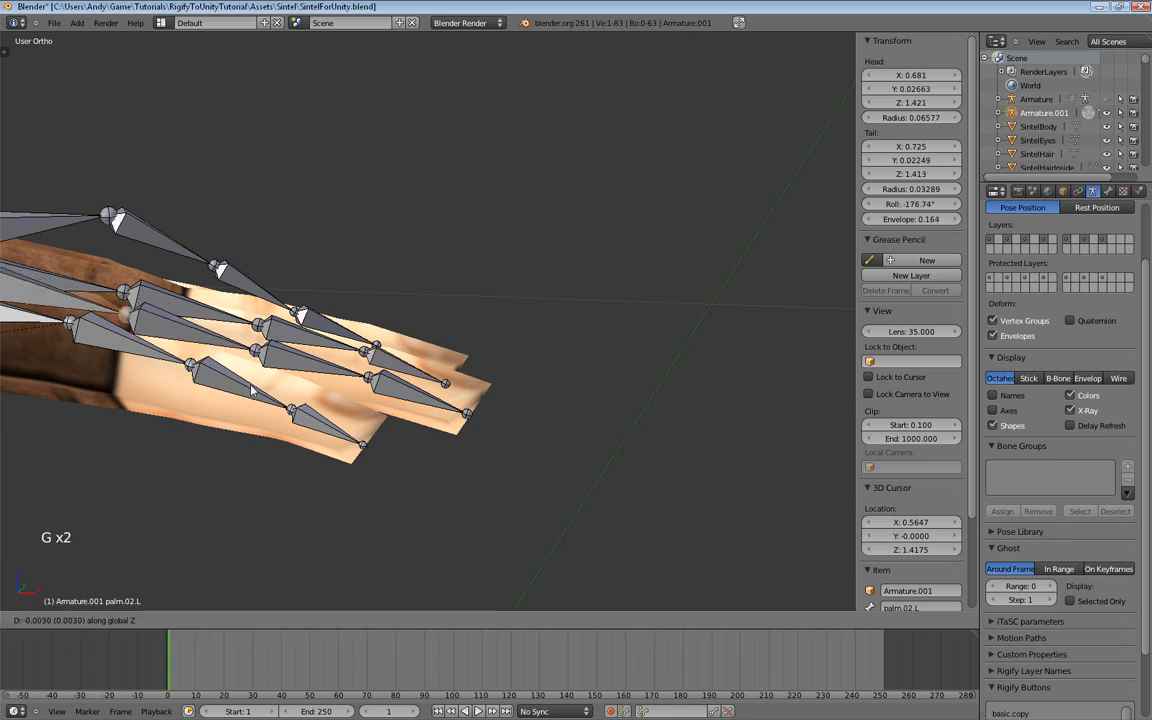
pyautogui.click(251, 383)
# Step: Raise the whole finger_index.03.L bone along Z so its head is at about 1.401 and its tail at about 1.394
pyautogui.keyDown('shift'); pyautogui.moveTo(251, 383); pyautogui.dragTo(533, 377, button='middle'); pyautogui.keyUp('shift')
pyautogui.scroll(2, 396, 273)
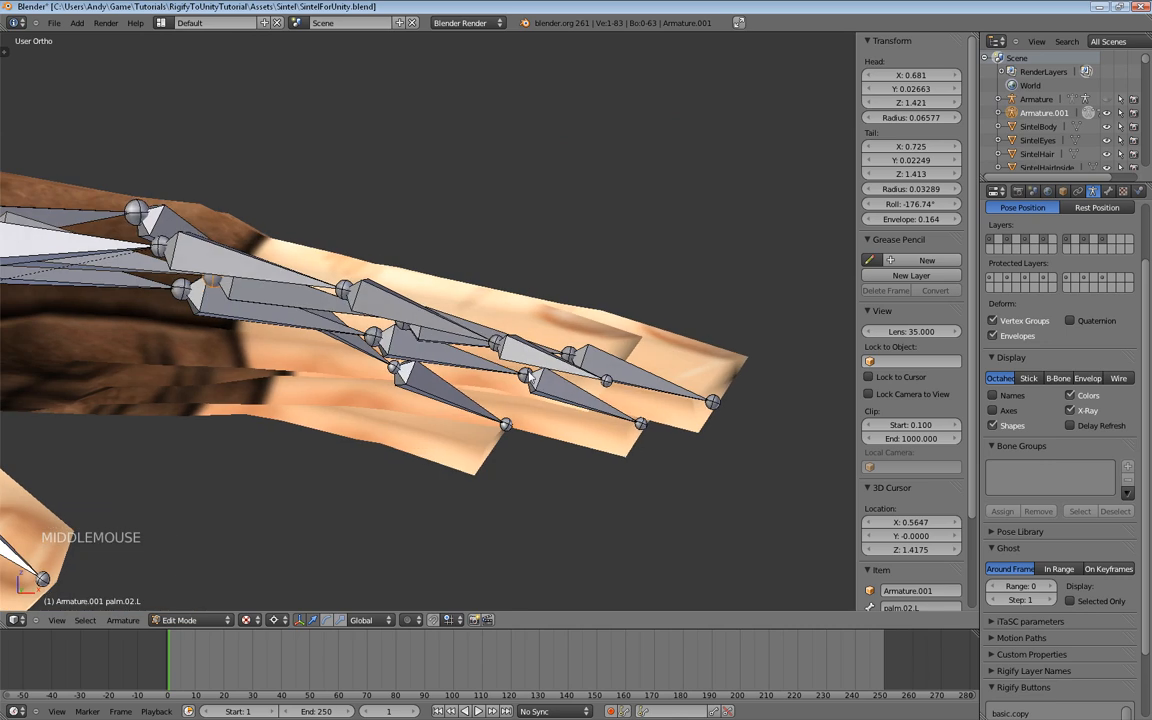
pyautogui.rightClick(533, 376)
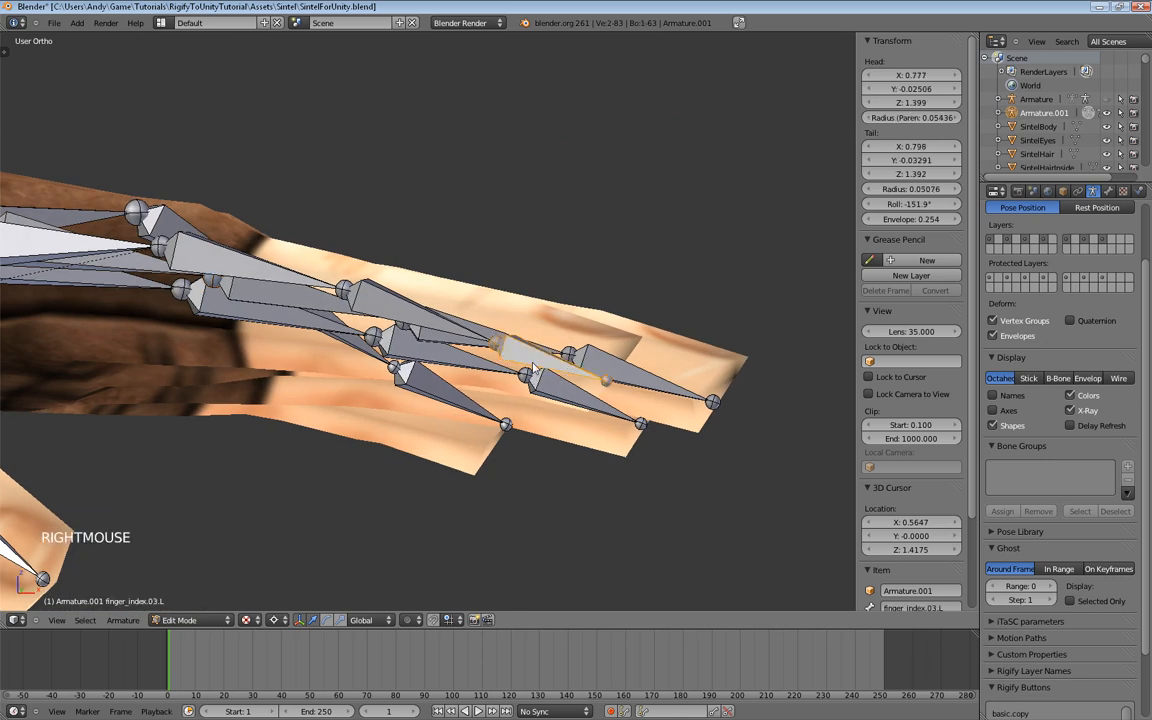
pyautogui.press('g')
pyautogui.press('z')
pyautogui.click(519, 434)
# Step: Lower the finger_index.01.L bone slightly along Z, bringing its head to about 1.416
pyautogui.scroll(-2, 386, 420)
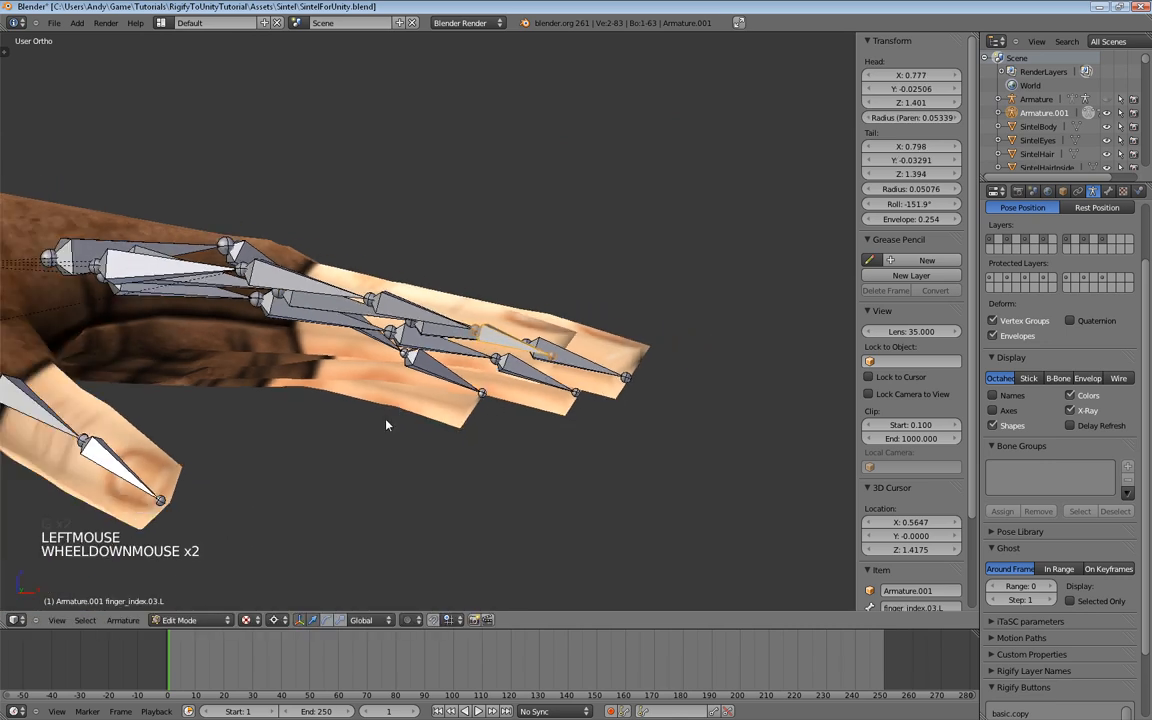
pyautogui.scroll(-3, 386, 425)
pyautogui.keyDown('shift'); pyautogui.moveTo(386, 425); pyautogui.dragTo(524, 352, button='middle'); pyautogui.keyUp('shift')
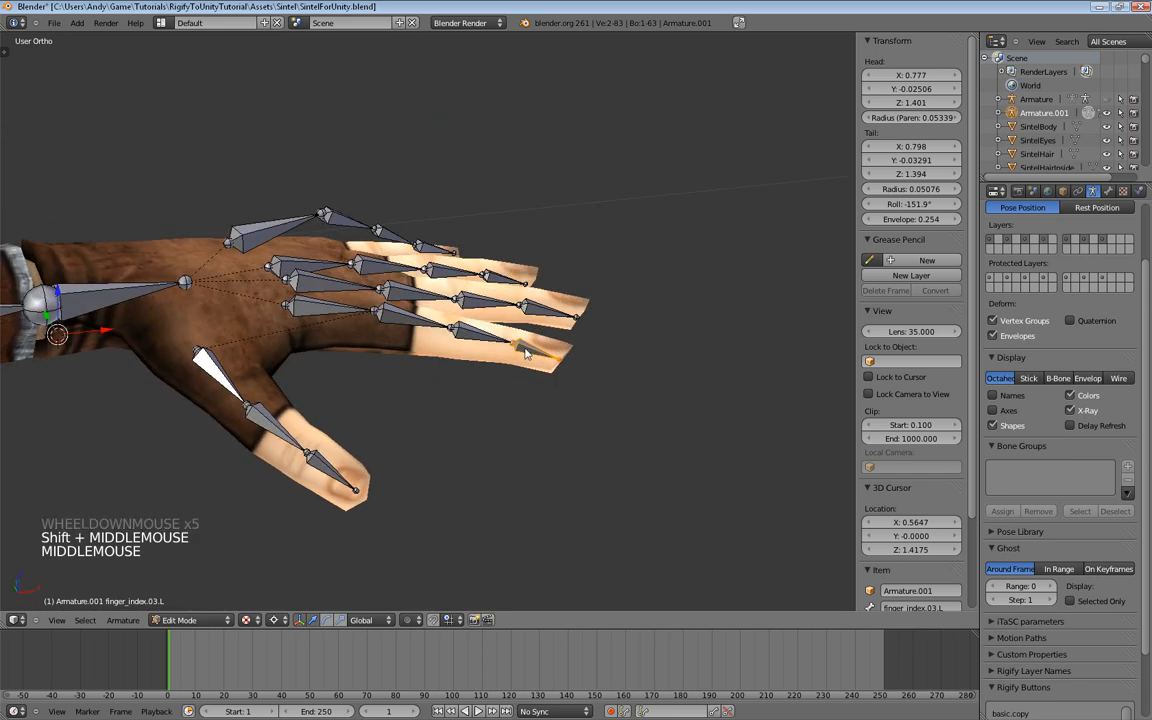
pyautogui.rightClick(390, 323)
pyautogui.press('g')
pyautogui.press('g')
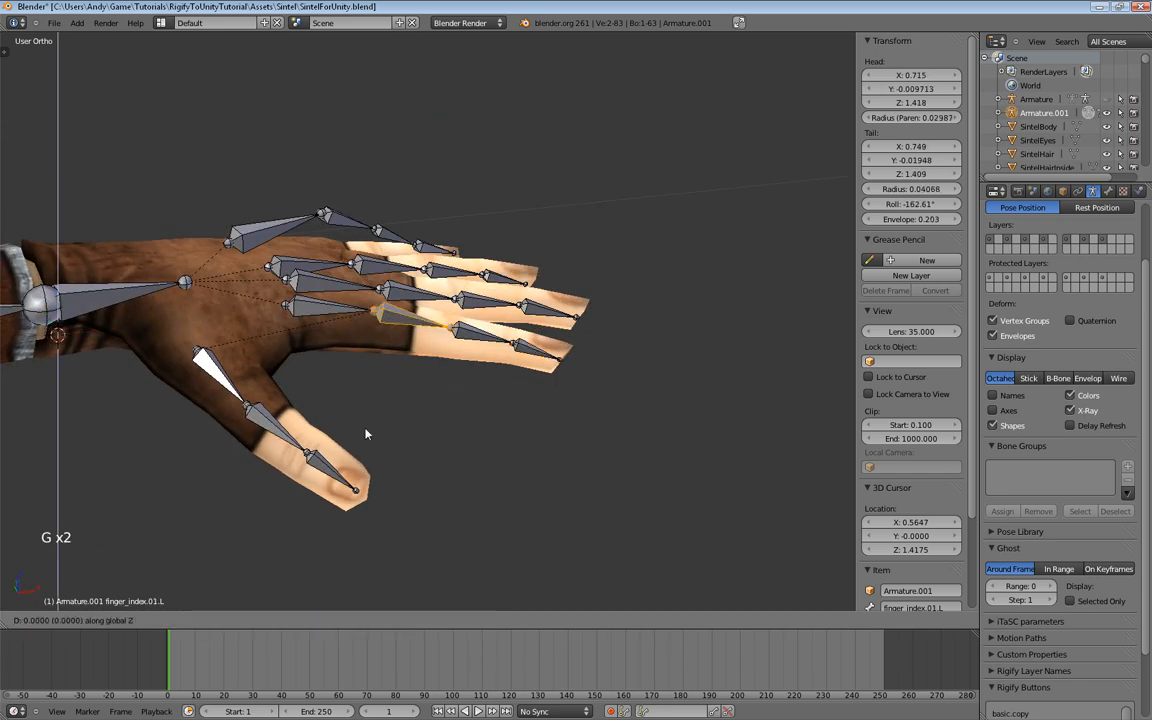
pyautogui.click(312, 315)
# Step: Lower the head of palm.01.L along Z to about 1.418
pyautogui.rightClick(312, 315)
pyautogui.press('g')
pyautogui.press('g')
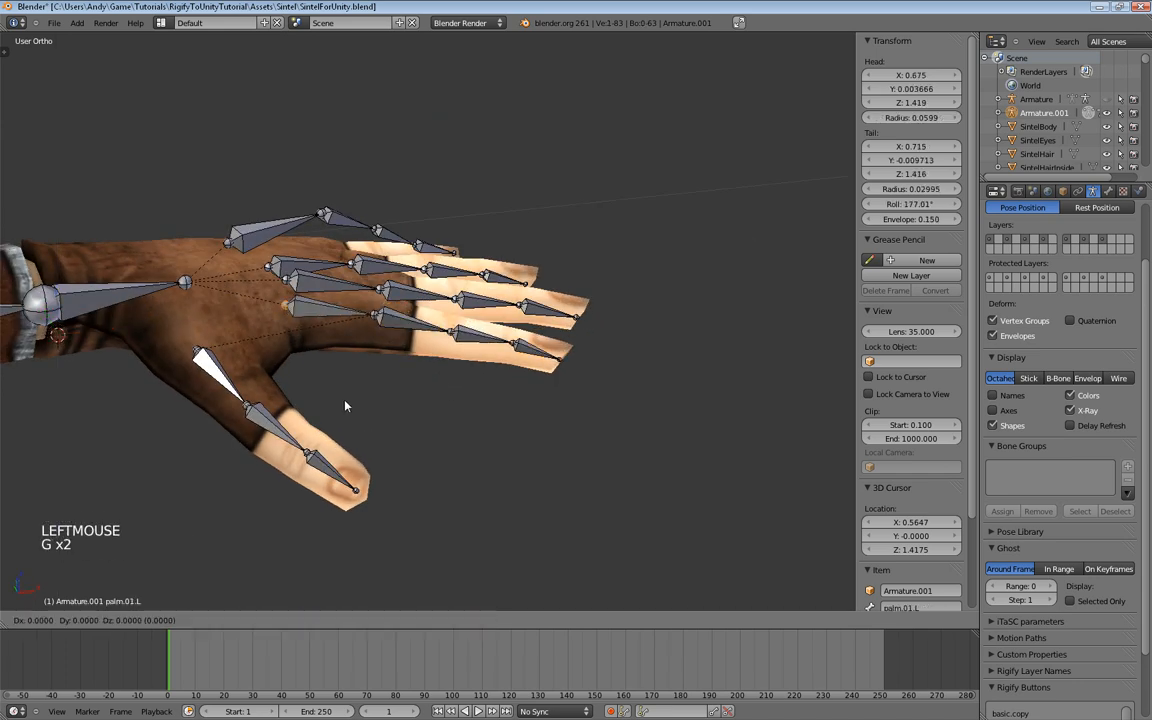
pyautogui.click(347, 405)
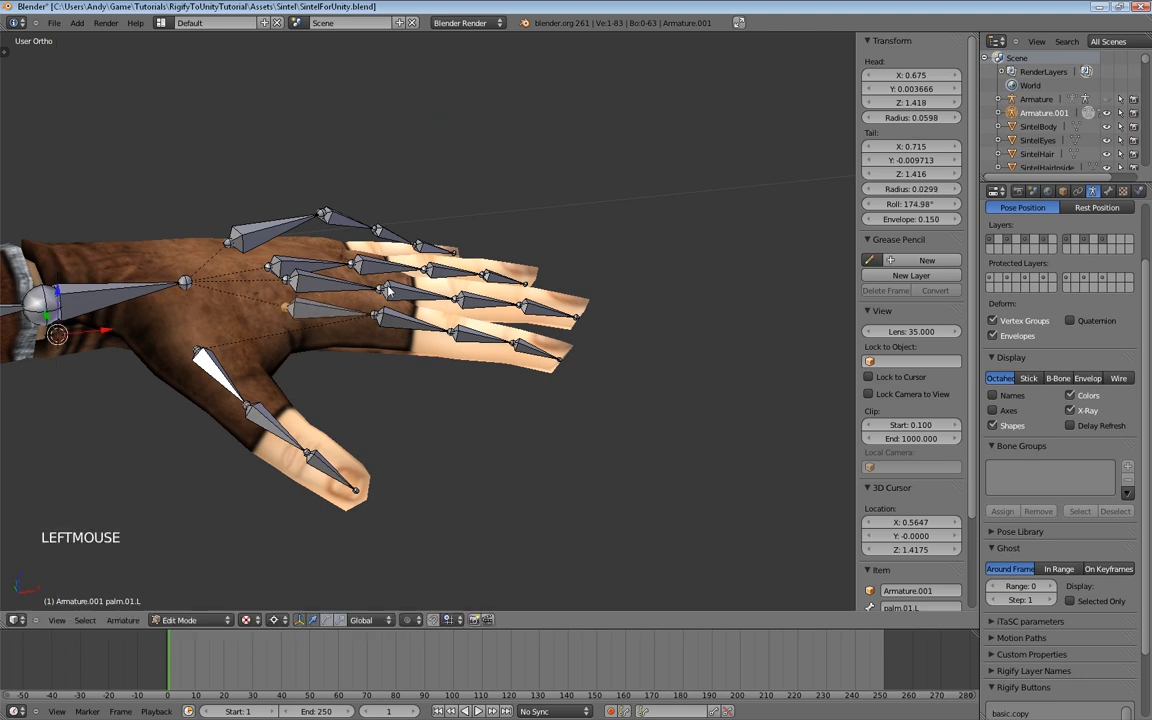
# Step: Lower the joint between palm.04.L and finger_pinky.01.L along Z to about 1.410
pyautogui.scroll(3, 360, 392)
pyautogui.keyDown('shift'); pyautogui.moveTo(347, 405); pyautogui.dragTo(357, 254, button='middle'); pyautogui.keyUp('shift')
pyautogui.rightClick(409, 316)
pyautogui.middleClick(409, 316)
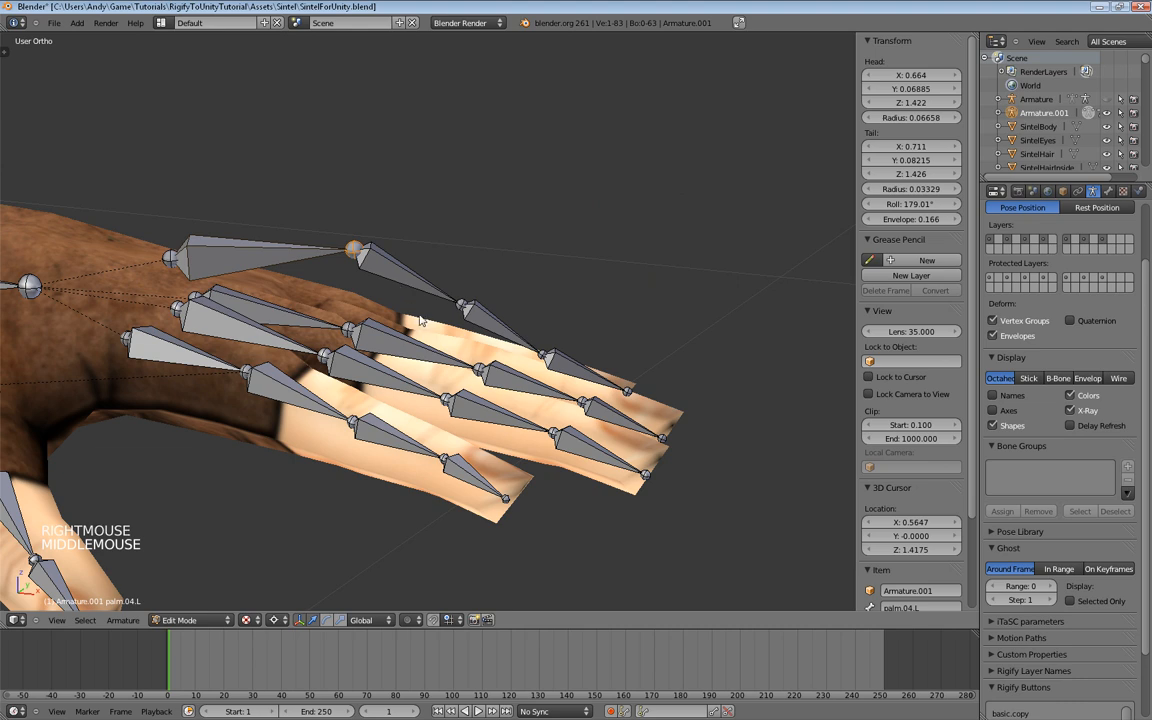
pyautogui.press('g')
pyautogui.press('z')
pyautogui.click(475, 315)
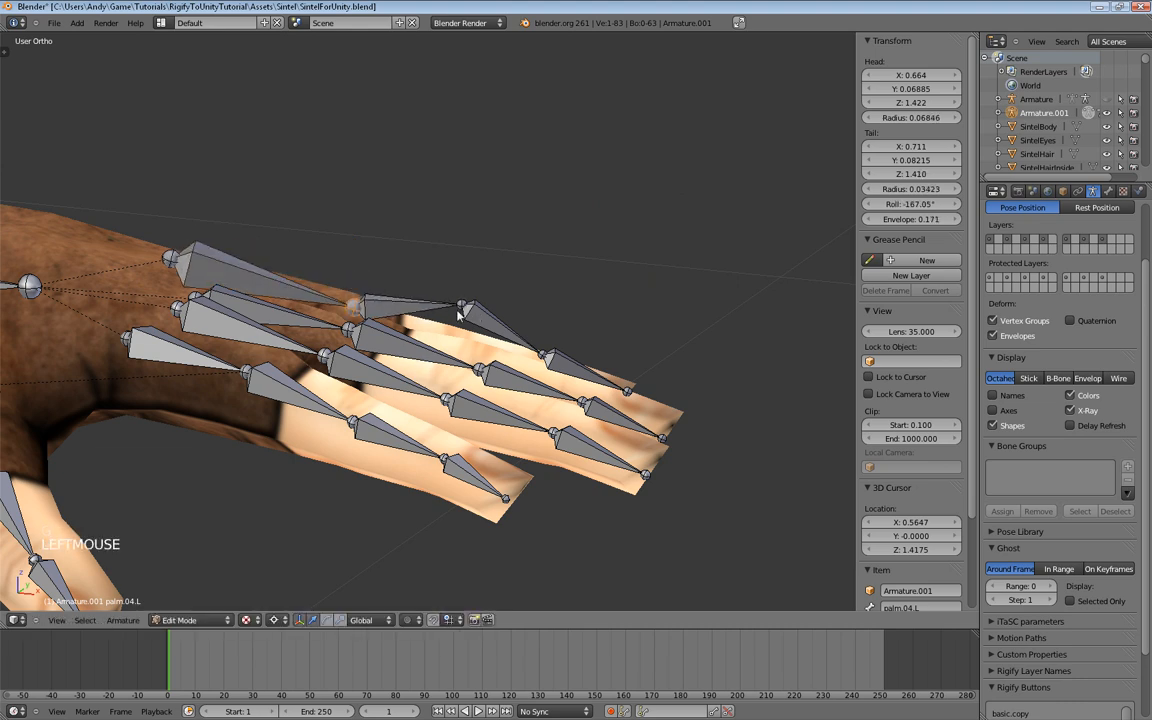
# Step: Lower the finger_pinky.01.L–finger_pinky.02.L joint along Z to about 1.400 and the finger_pinky.02.L–finger_pinky.03.L joint to about 1.393
pyautogui.rightClick(458, 315)
pyautogui.press('g')
pyautogui.press('g')
pyautogui.click(570, 375)
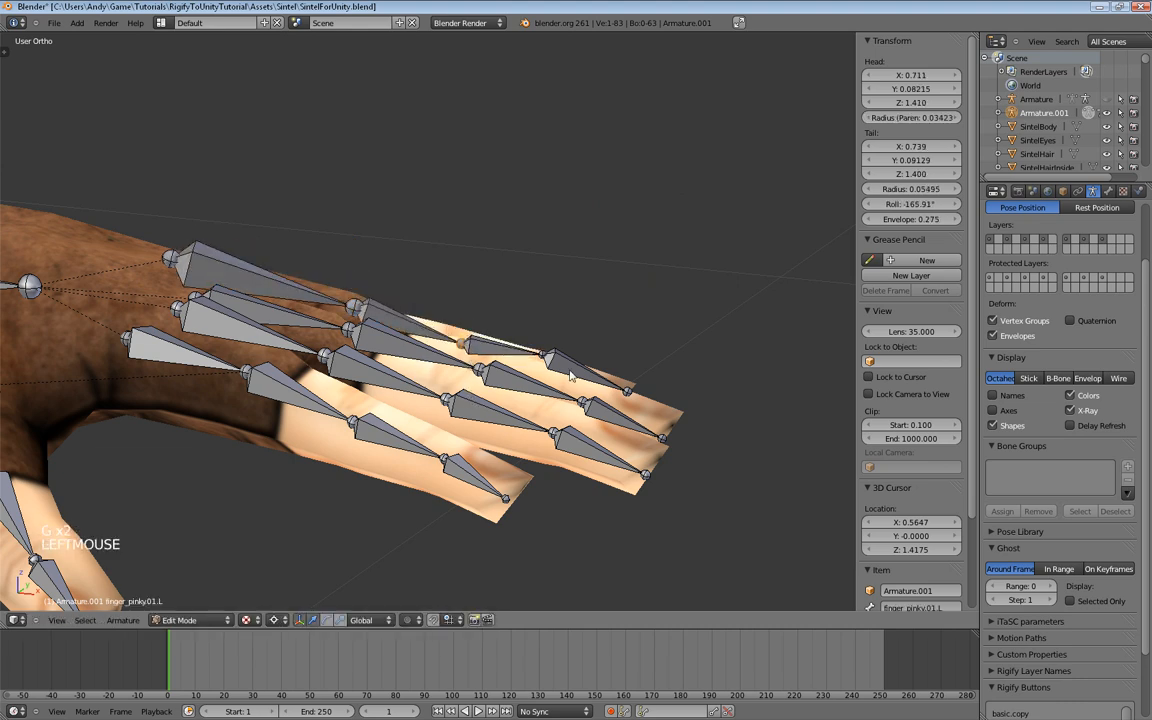
pyautogui.rightClick(548, 360)
pyautogui.press('g')
pyautogui.press('z')
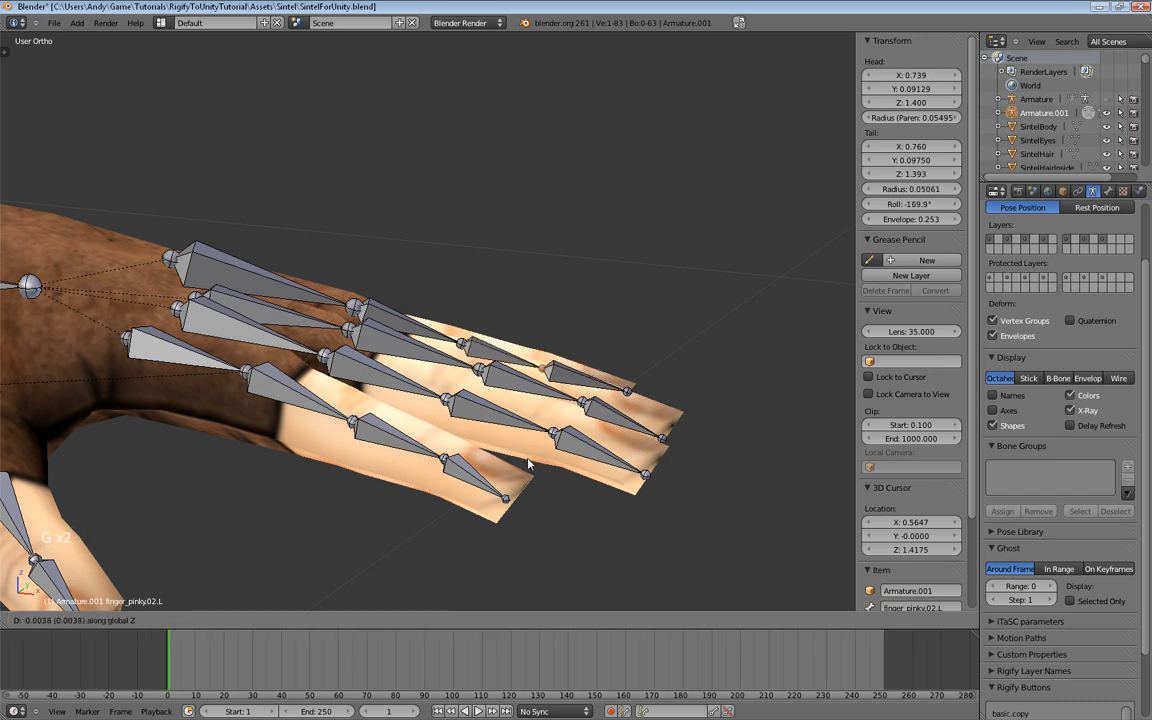
pyautogui.click(530, 464)
# Step: Lower the joint between palm.04.L and finger_pinky.01.L further along Z to about 1.405
pyautogui.moveTo(530, 464); pyautogui.dragTo(460, 320, button='middle')
pyautogui.scroll(2, 520, 350)
pyautogui.rightClick(492, 237)
pyautogui.press('g')
pyautogui.press('g')
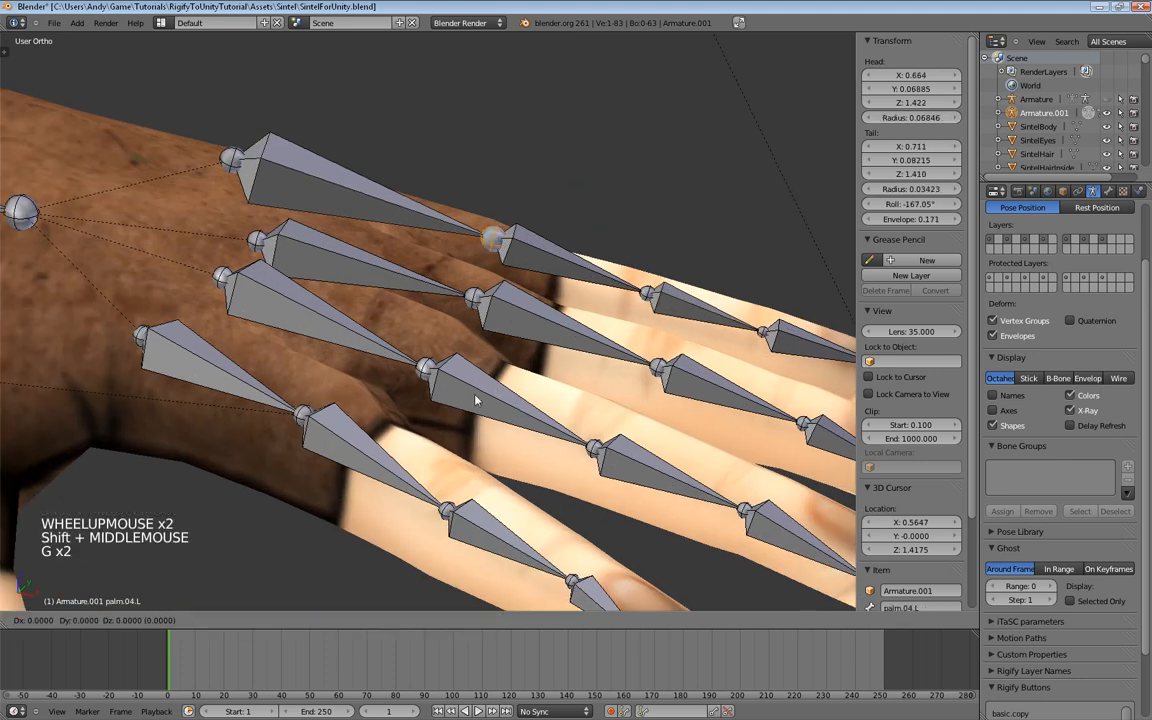
pyautogui.click(438, 381)
# Step: Lower the head of palm.04.L along Z to about 1.413
pyautogui.rightClick(231, 157)
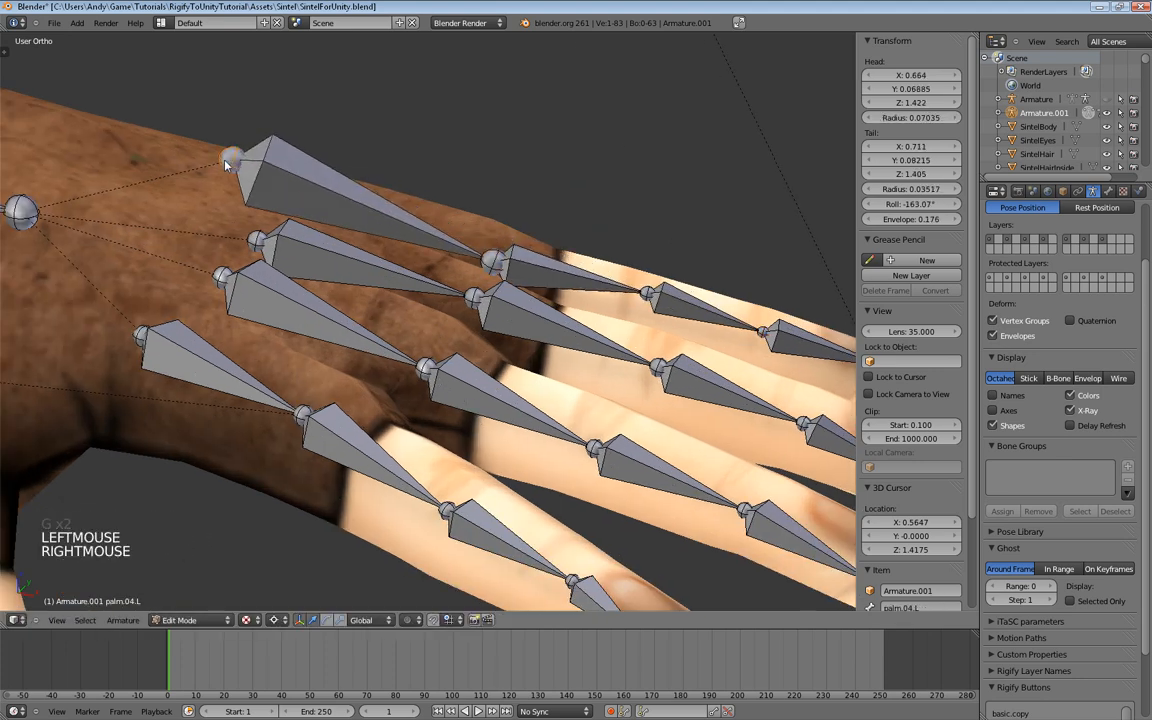
pyautogui.press('g')
pyautogui.press('g')
pyautogui.click(415, 392)
# Step: Lower finger_pinky.02.L and finger_pinky.03.L together slightly along Z to centre them in the little finger mesh
pyautogui.scroll(-4, 415, 392)
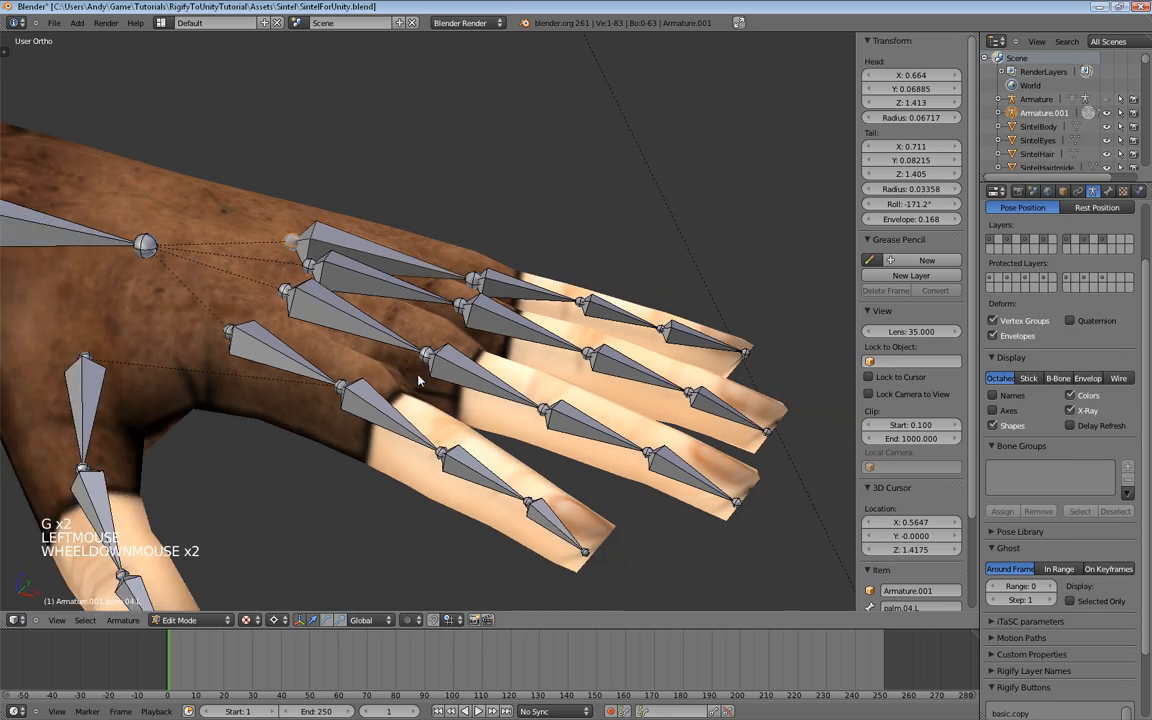
pyautogui.moveTo(415, 392); pyautogui.dragTo(297, 442, button='middle')
pyautogui.rightClick(283, 468)
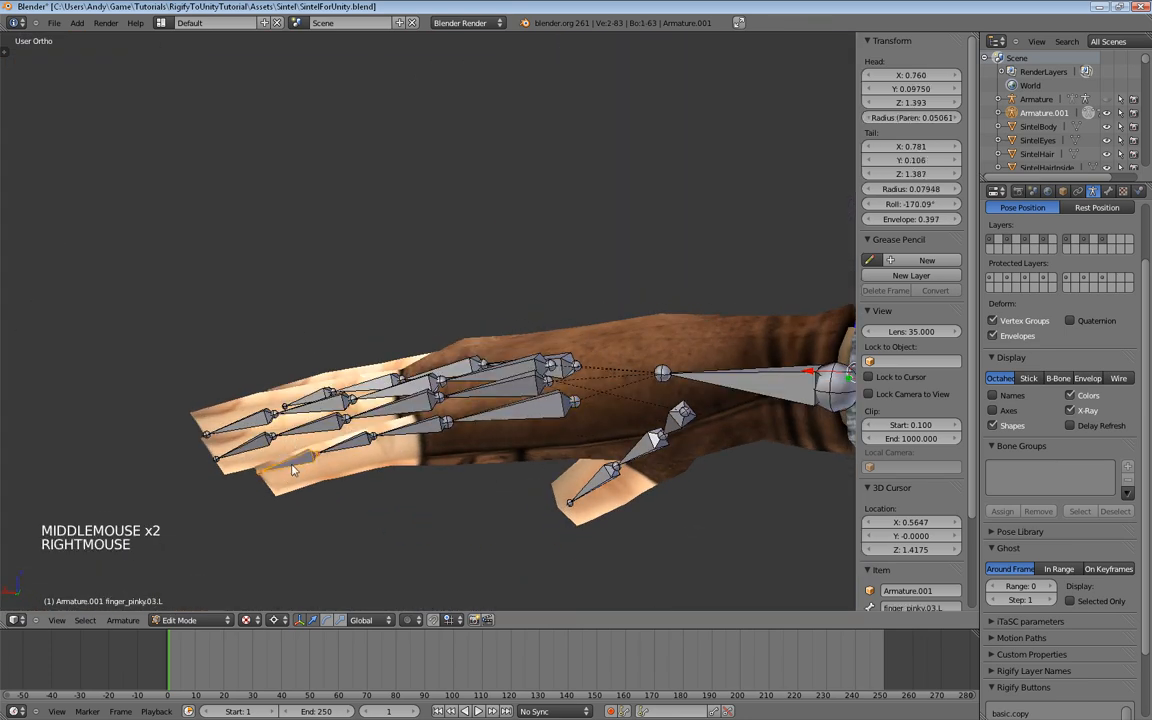
pyautogui.keyDown('shift'); pyautogui.rightClick(340, 452); pyautogui.keyUp('shift')
pyautogui.press('g')
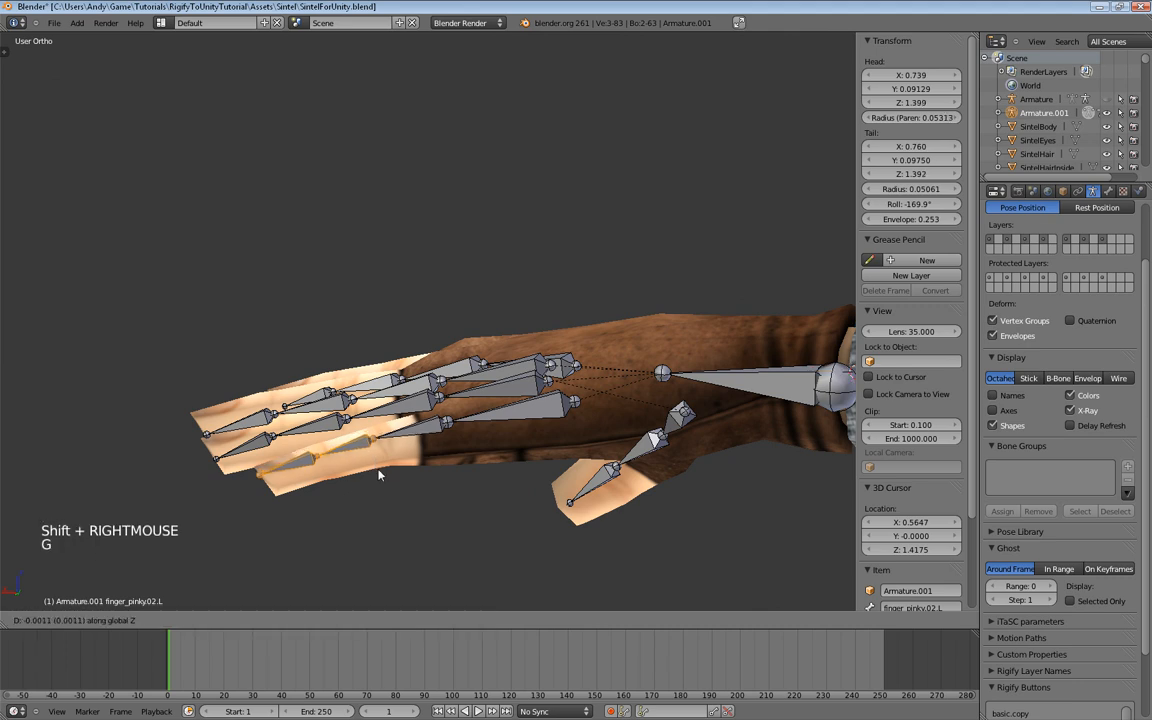
pyautogui.click(341, 425)
# Step: Lower the tail of palm.04.L along Z to about 1.403
pyautogui.rightClick(448, 430)
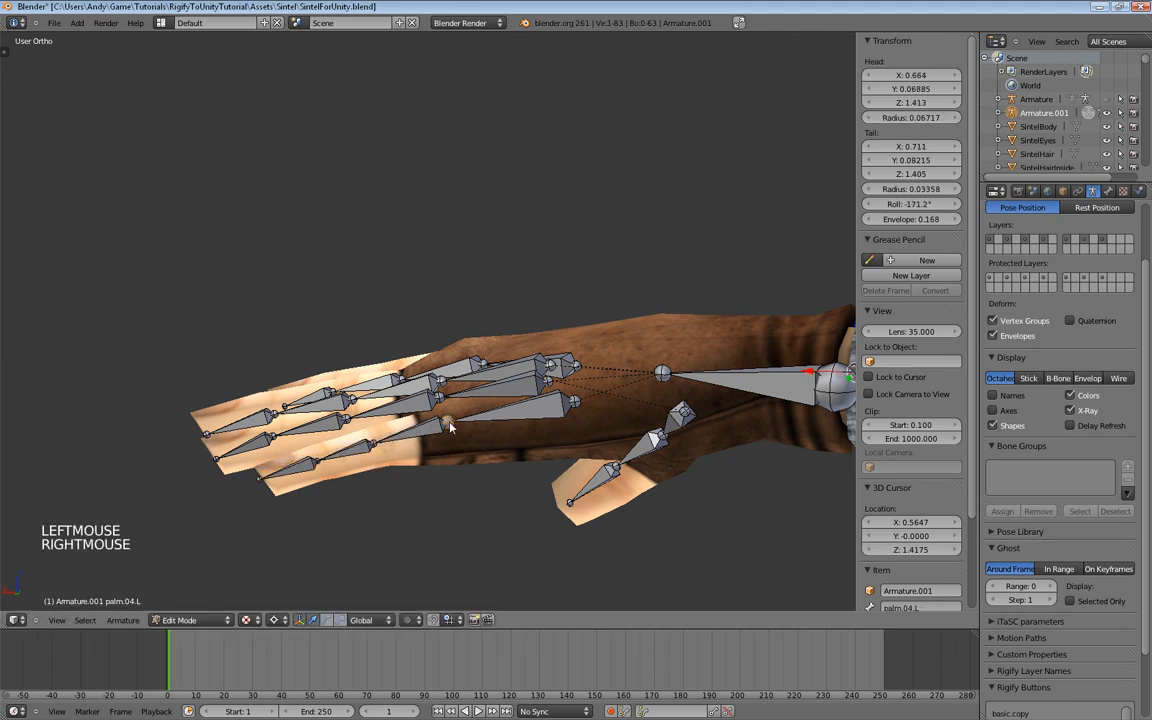
pyautogui.press('g')
pyautogui.press('g')
pyautogui.click(441, 486)
# Step: Examine the hands, arms, torso and legs from several angles to check how the armature fits the whole character
pyautogui.moveTo(441, 486); pyautogui.dragTo(542, 503, button='middle')
pyautogui.scroll(-13, 465, 468)
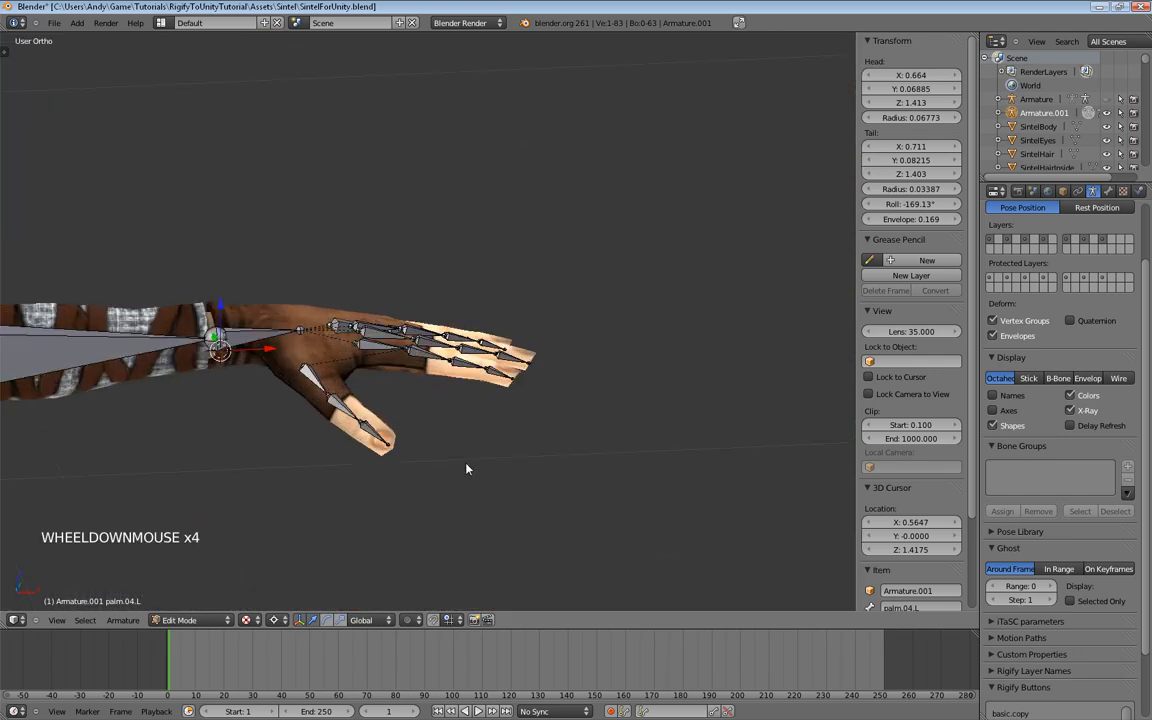
pyautogui.moveTo(465, 437); pyautogui.dragTo(633, 290, button='middle')
pyautogui.scroll(4, 474, 340)
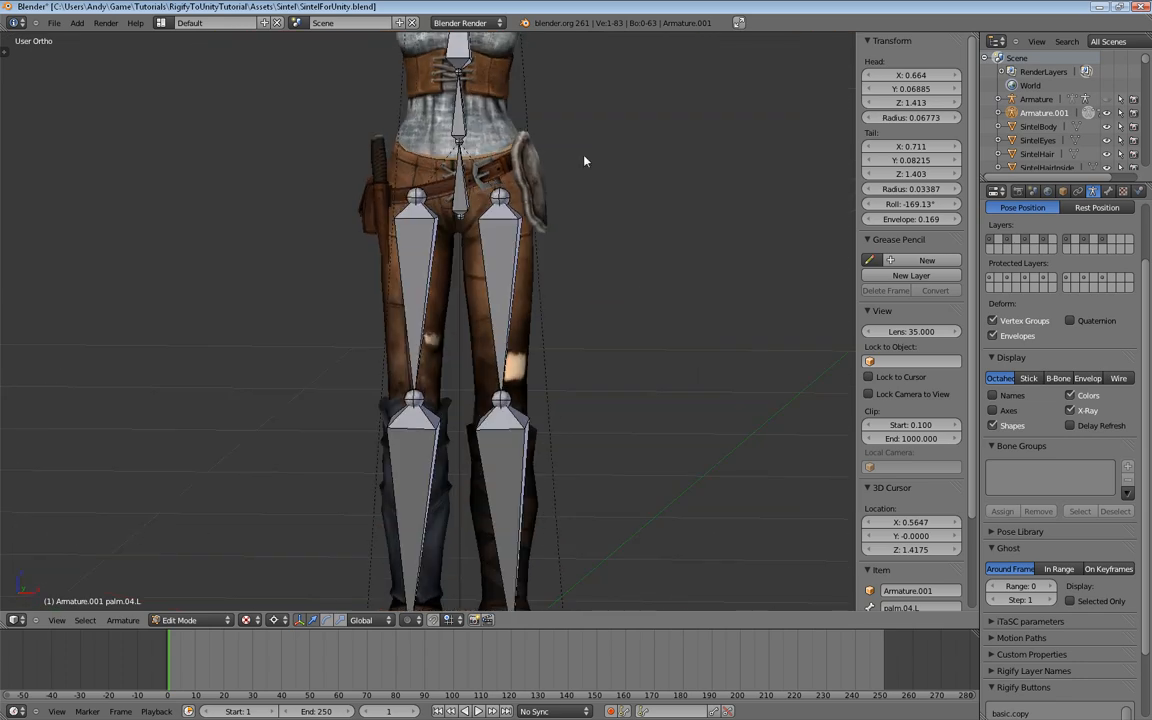
pyautogui.keyDown('shift'); pyautogui.moveTo(586, 159); pyautogui.dragTo(480, 286, button='middle'); pyautogui.keyUp('shift')
pyautogui.moveTo(480, 286); pyautogui.dragTo(530, 214, button='middle')
pyautogui.scroll(3, 455, 305)
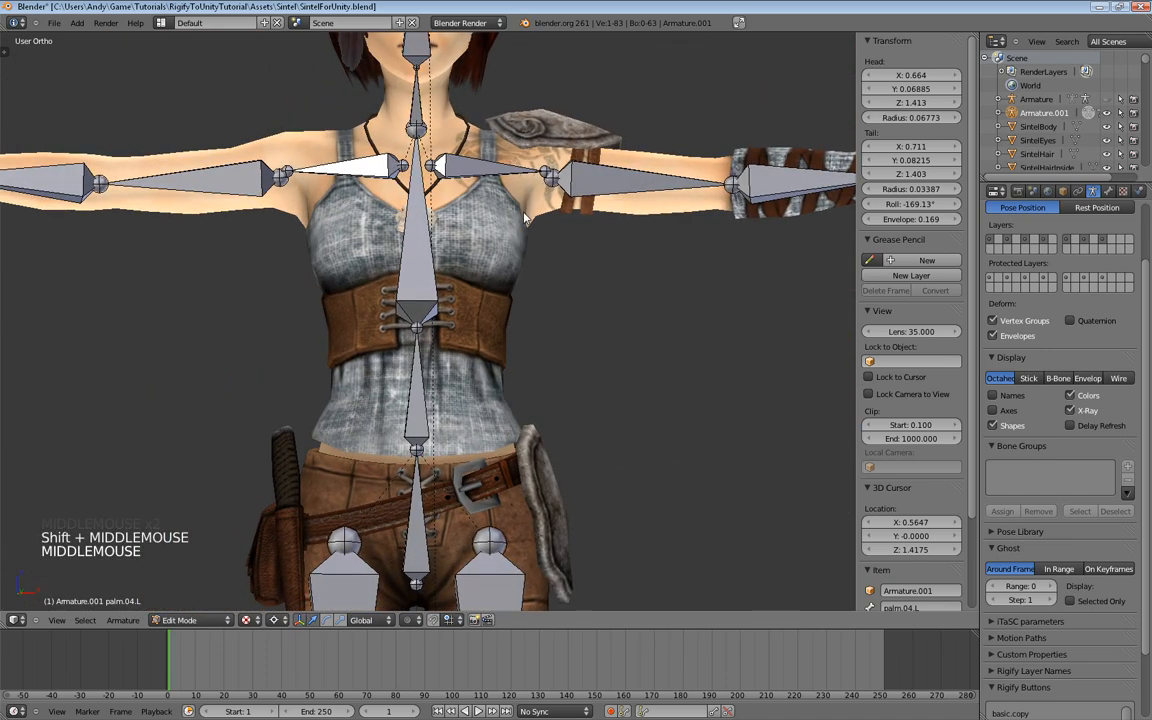
pyautogui.scroll(-5, 506, 303)
pyautogui.keyDown('shift'); pyautogui.moveTo(506, 303); pyautogui.dragTo(535, 345, button='middle'); pyautogui.keyUp('shift')
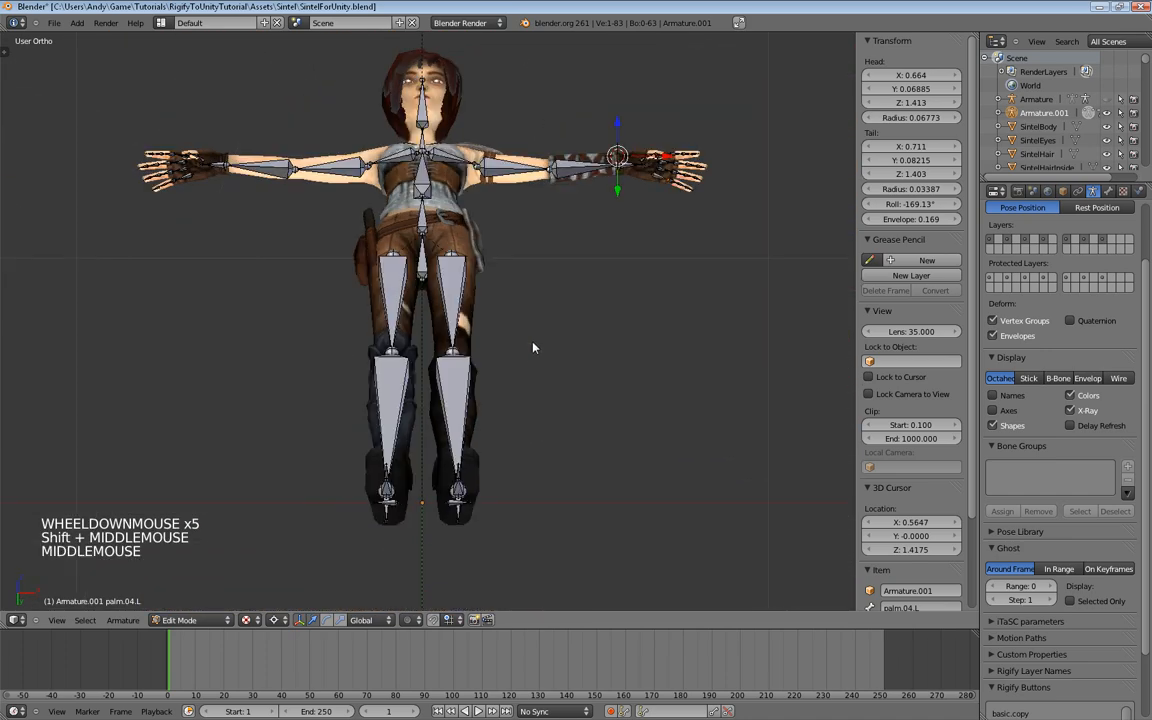
pyautogui.moveTo(540, 291); pyautogui.dragTo(530, 361, button='middle')
pyautogui.scroll(-3, 540, 360)
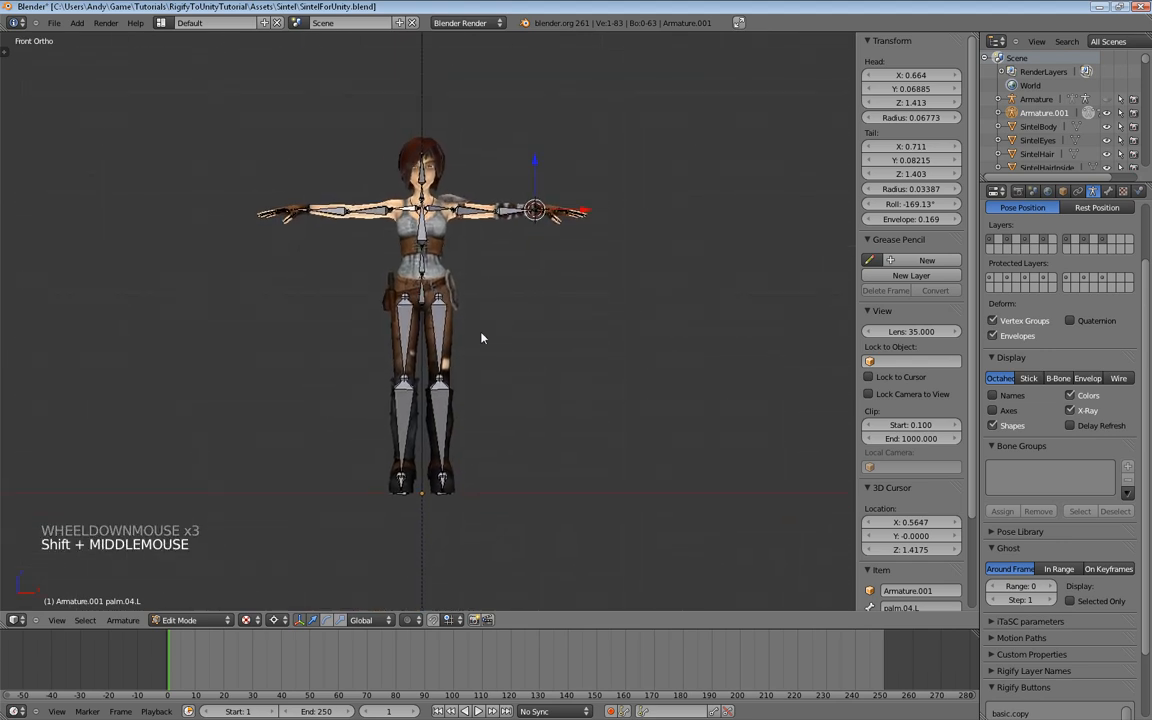
# Step: Rename the armature data block as SintelMetaRig
pyautogui.scroll(12, 1021, 306)
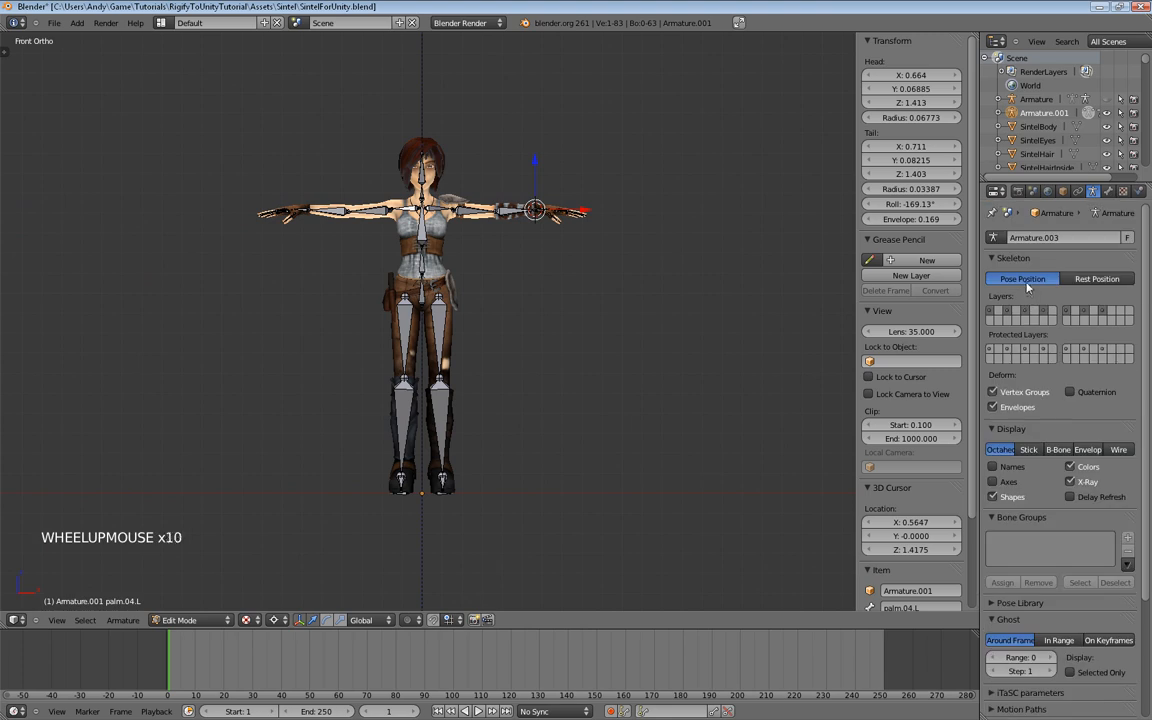
pyautogui.click(1062, 237)
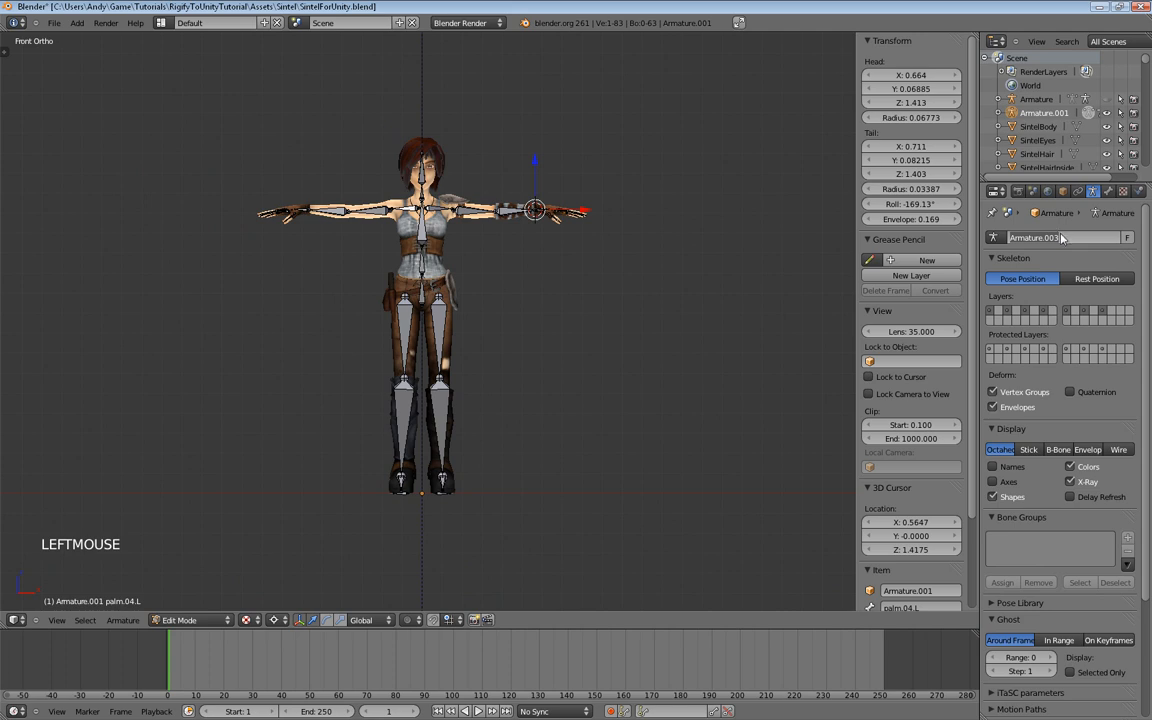
pyautogui.write('SintelMetaRig')
pyautogui.press('Return')
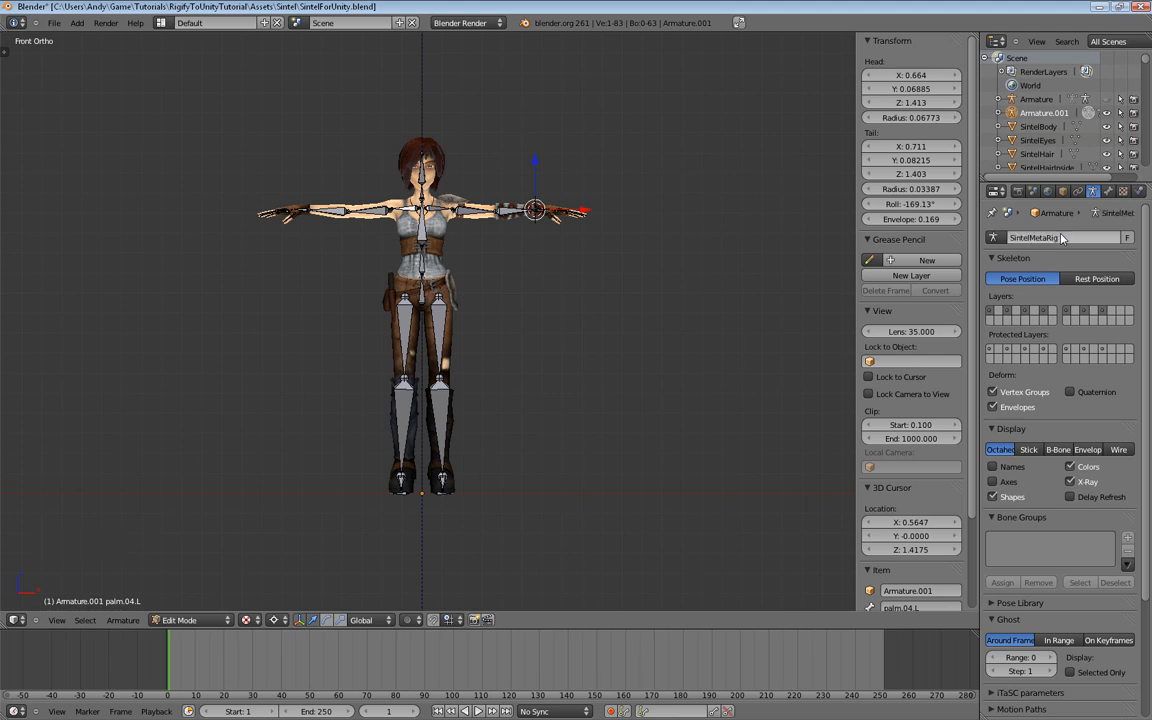
# Step: Rename the Armature.001 object as SintelMetaRig
pyautogui.doubleClick(1062, 191)
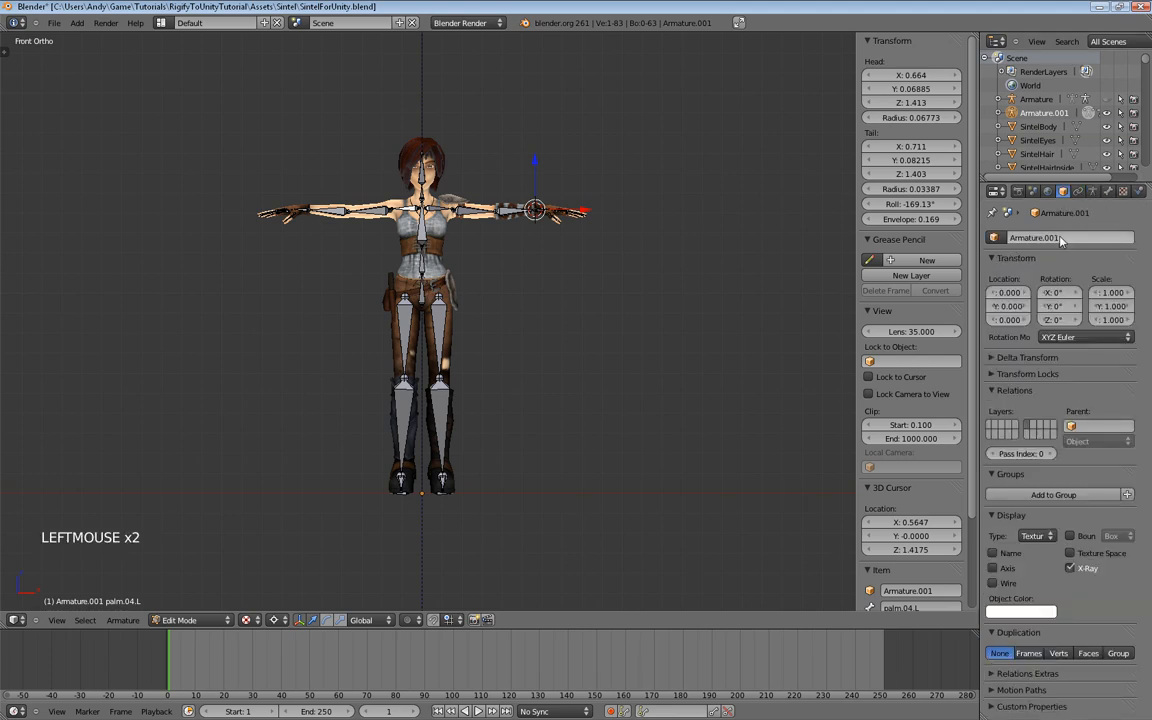
pyautogui.click(1062, 239)
pyautogui.write('Rig')
pyautogui.press('Return')
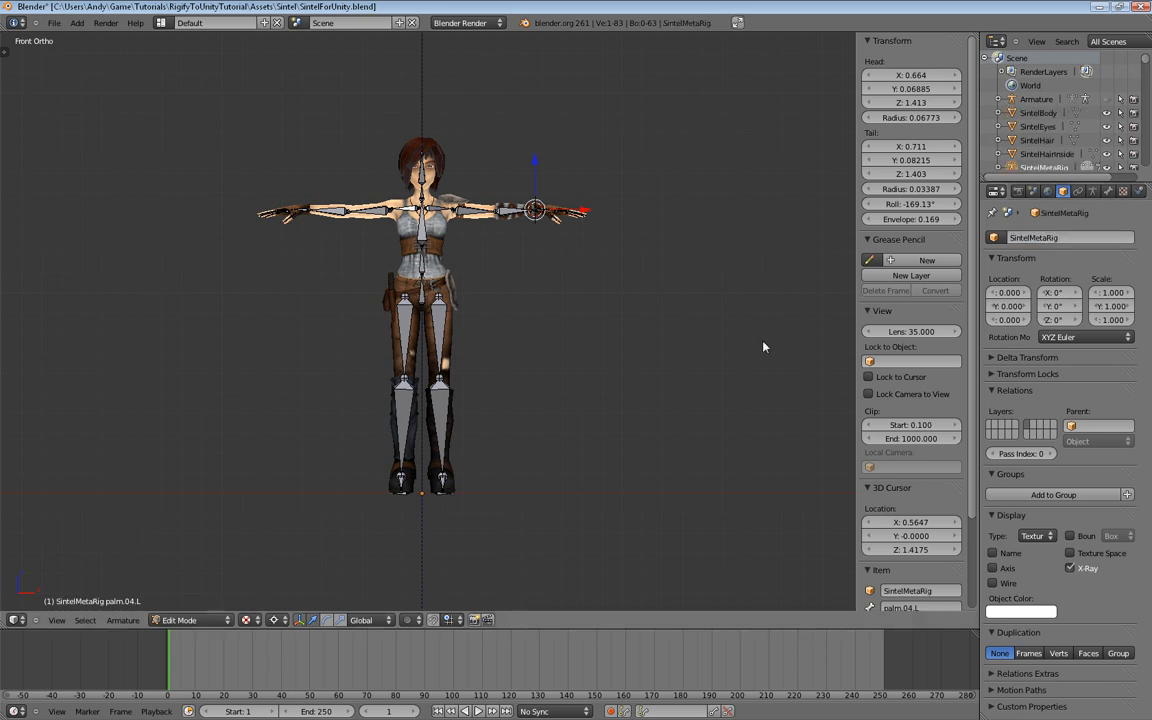
pyautogui.scroll(2, 562, 222)
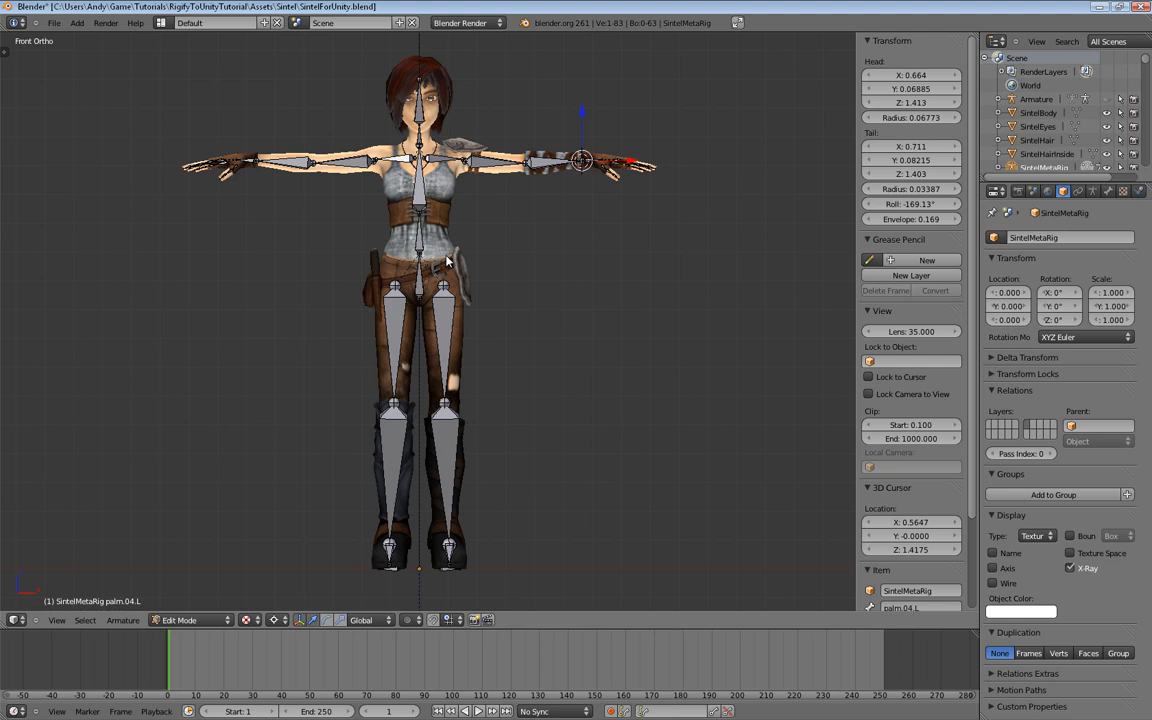
pyautogui.scroll(3, 447, 261)
pyautogui.scroll(-3, 447, 261)
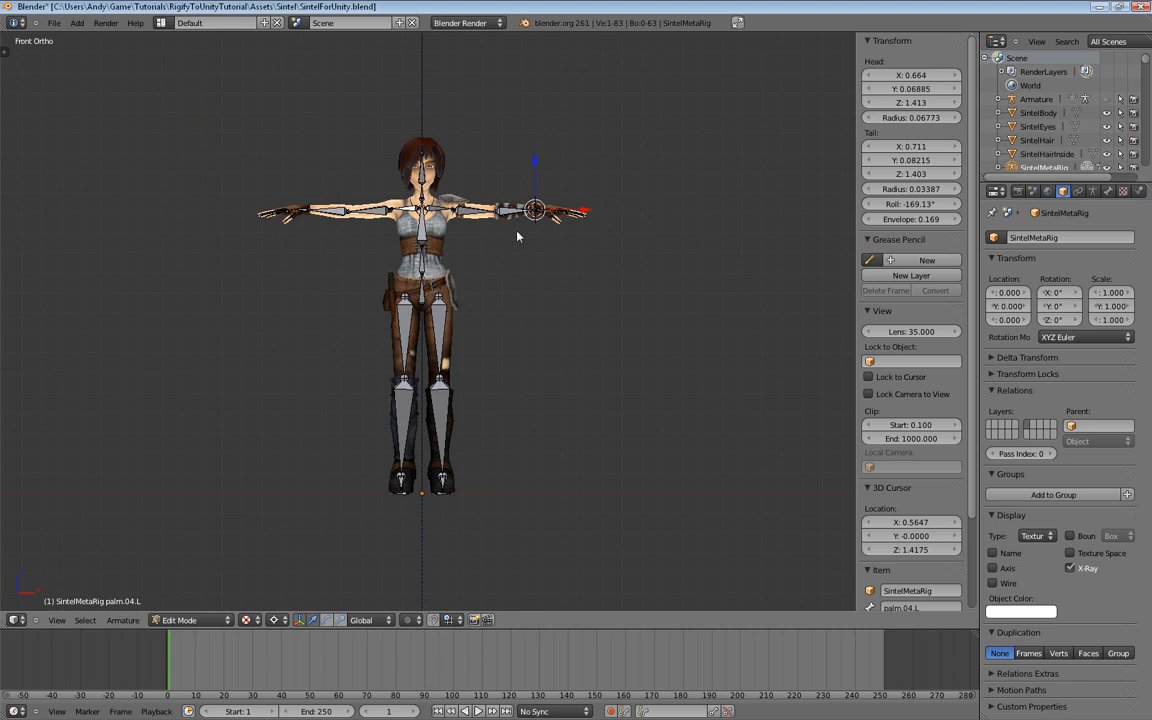
# Step: Show the second scene layer alongside the visible ones and try to delete the hidden original Armature object
pyautogui.click(1037, 99)
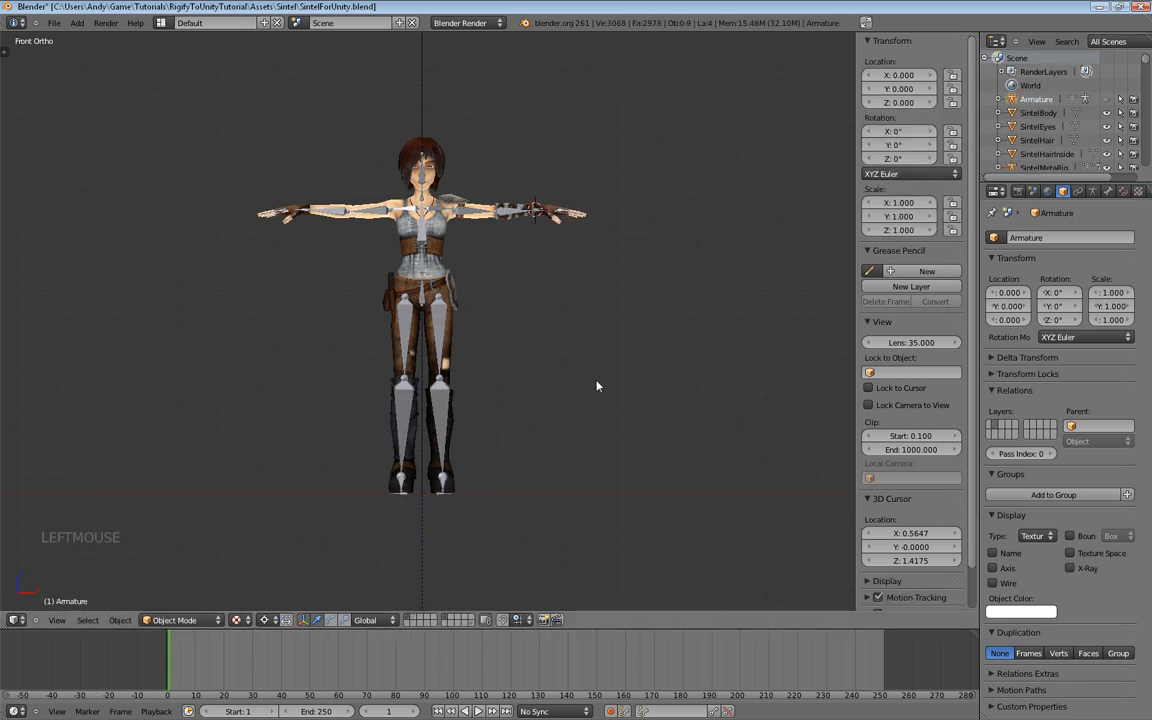
pyautogui.press('x')
pyautogui.keyDown('shift'); pyautogui.click(414, 620); pyautogui.keyUp('shift')
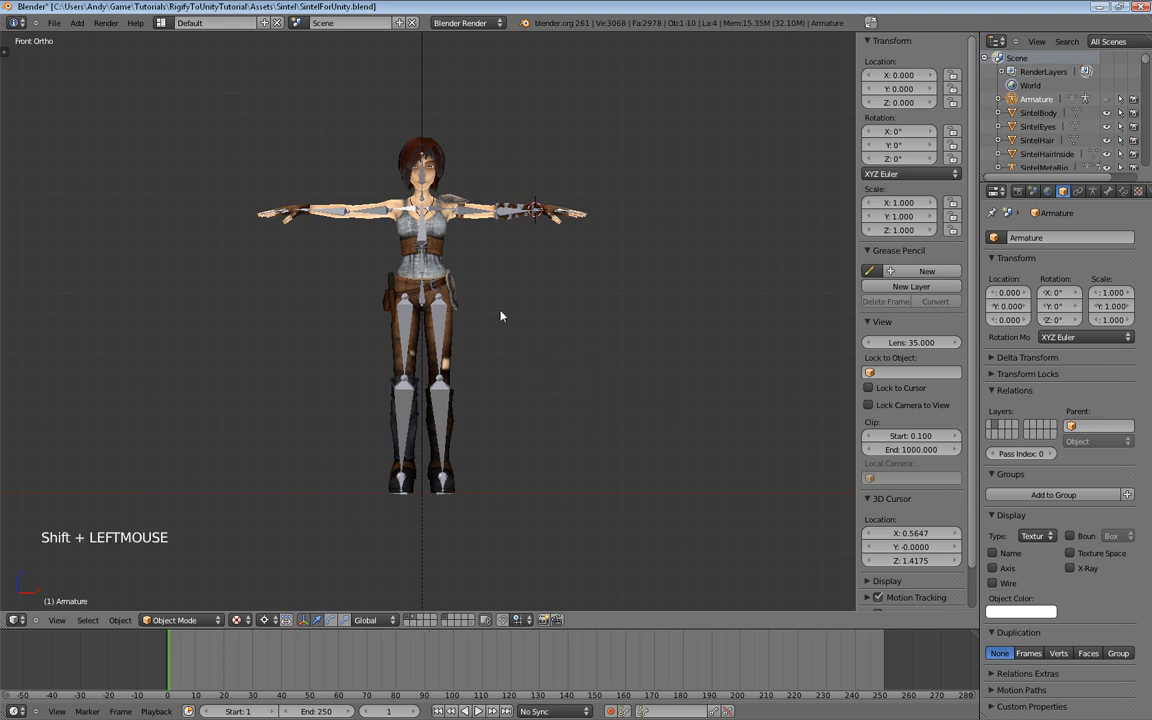
pyautogui.click(1040, 113)
pyautogui.click(1038, 100)
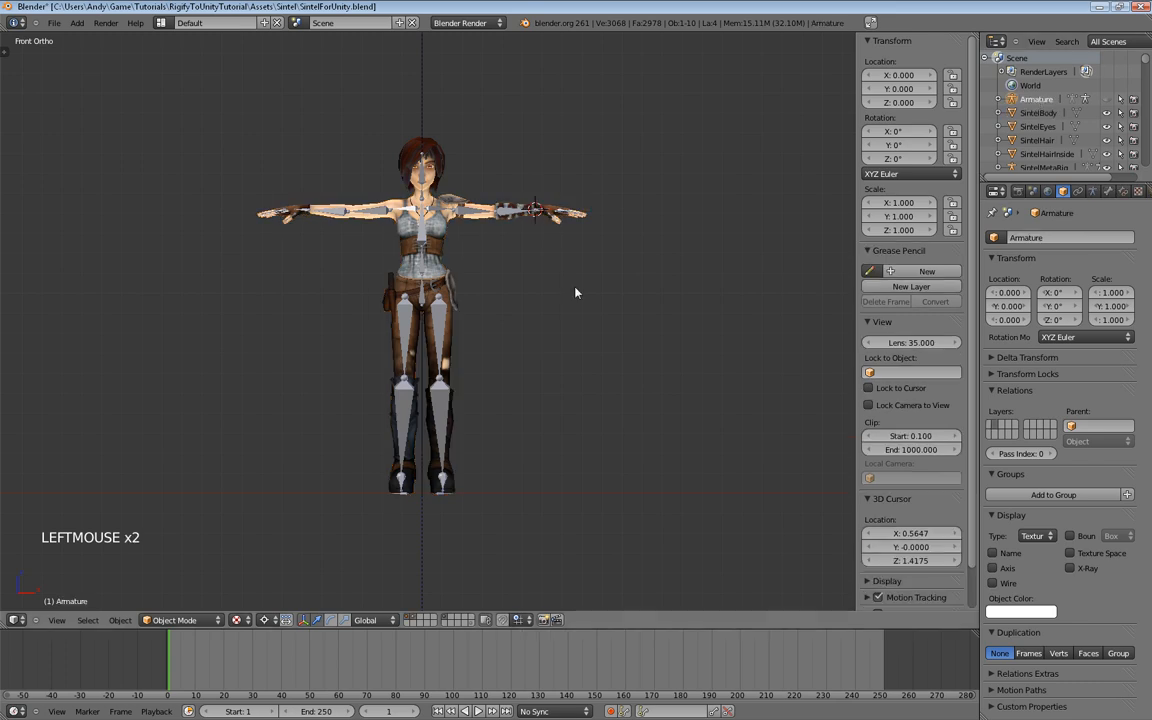
pyautogui.press('x')
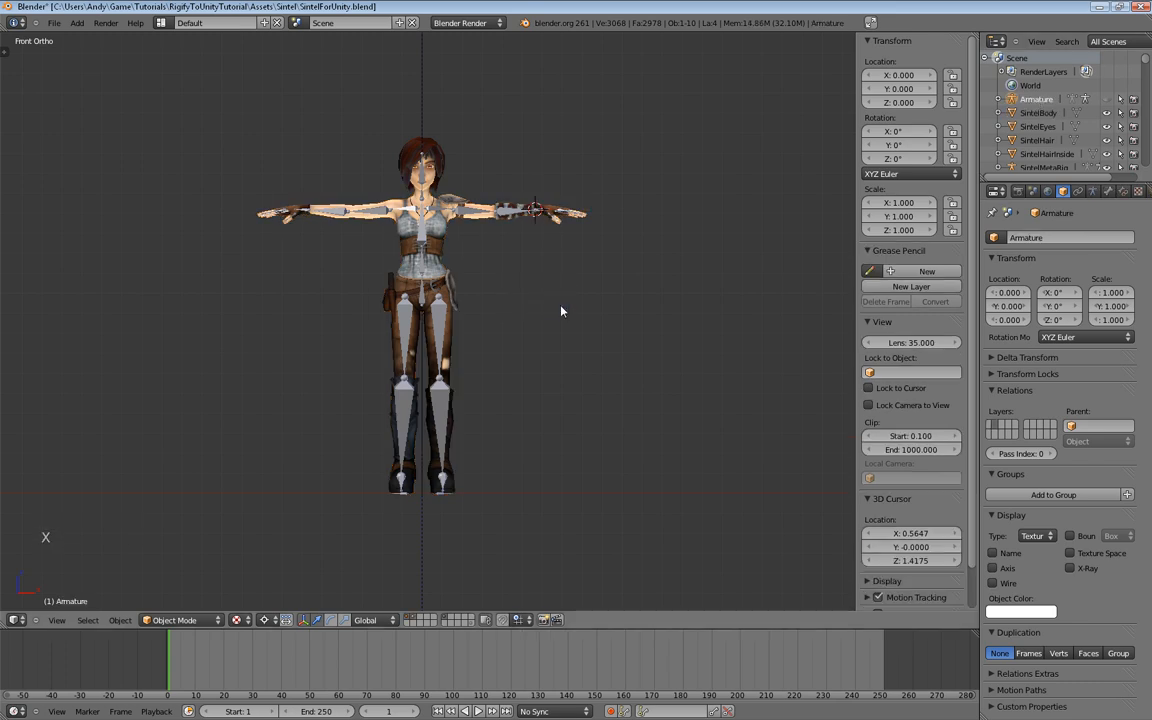
pyautogui.scroll(3, 561, 313)
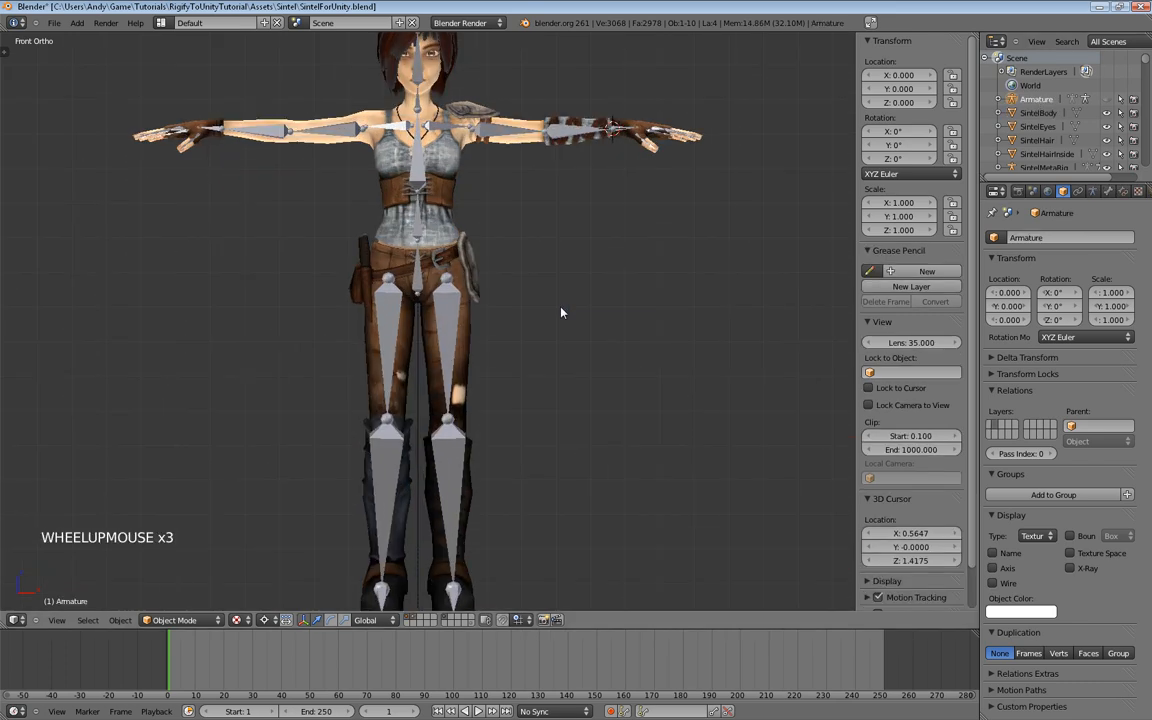
pyautogui.scroll(-4, 561, 313)
# Step: Unhide all hidden objects and delete the original Armature object
pyautogui.press('a')
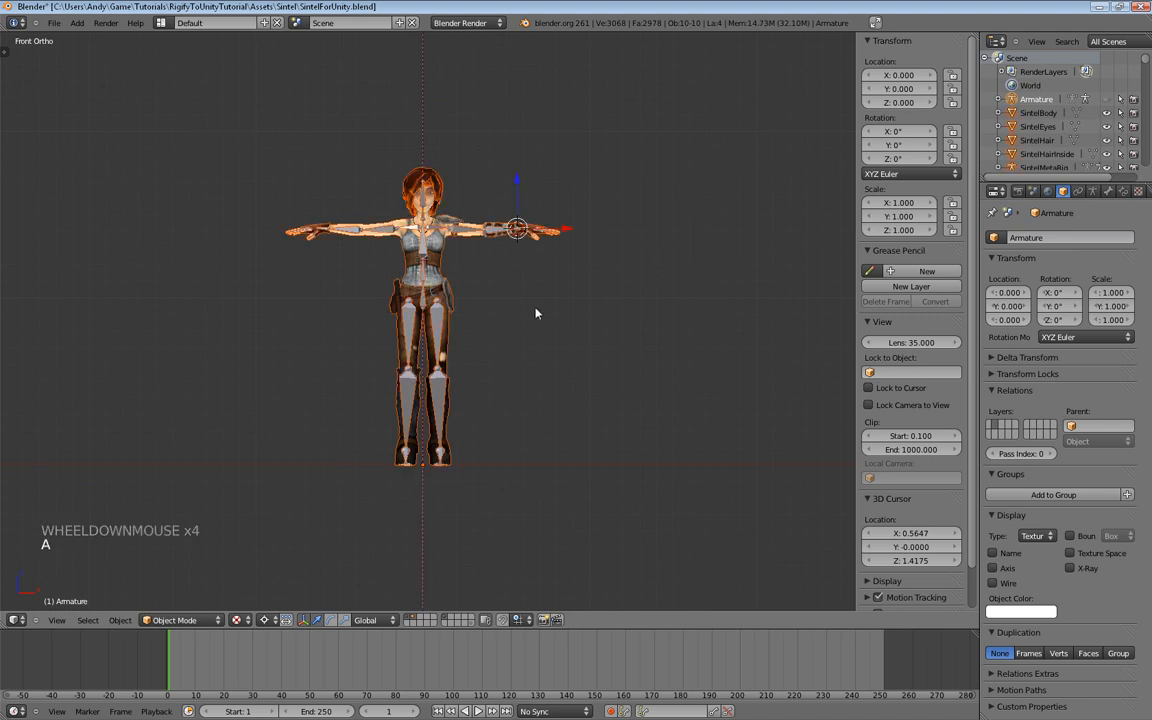
pyautogui.hotkey('alt', 'h')
pyautogui.press('a')
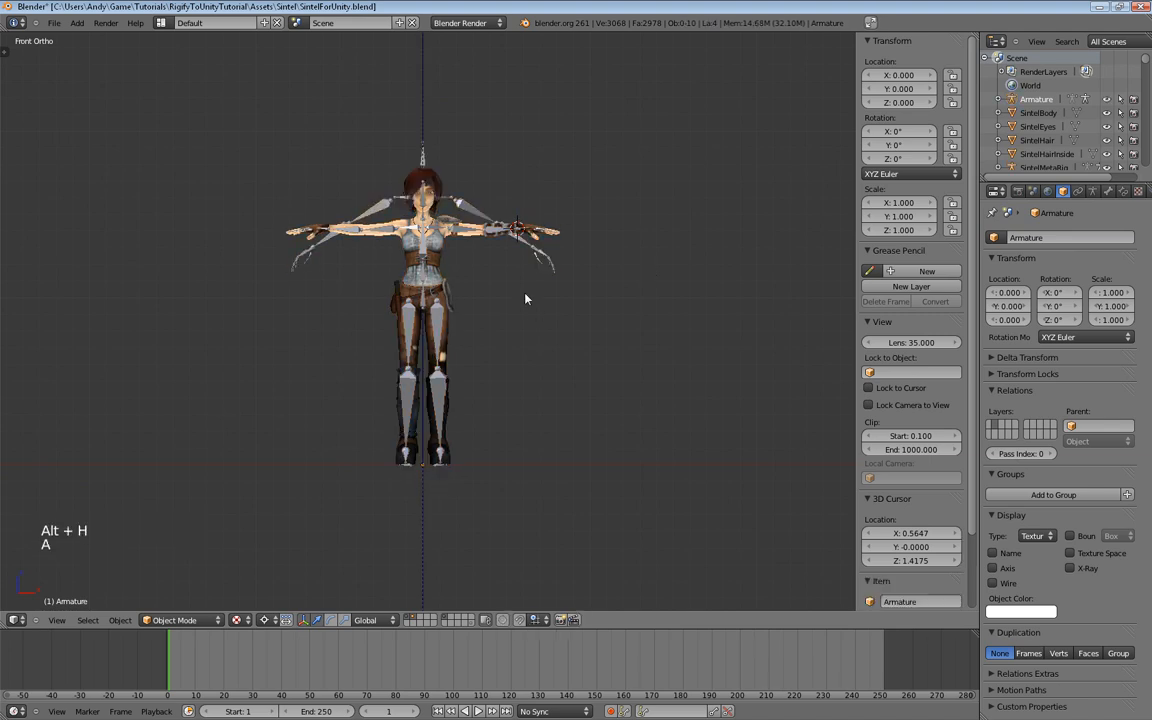
pyautogui.rightClick(518, 310)
pyautogui.press('x')
pyautogui.click(514, 332)
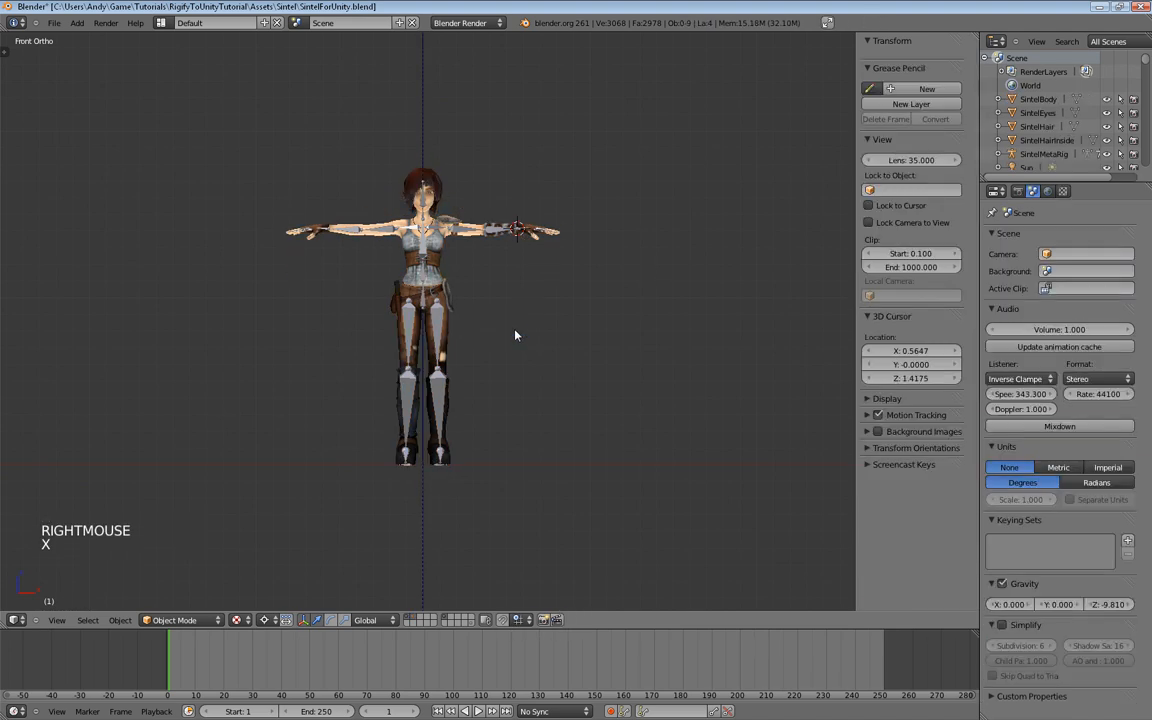
# Step: Select SintelMetaRig and generate the Rigify control rig from it
pyautogui.scroll(4, 465, 323)
pyautogui.rightClick(398, 275)
pyautogui.rightClick(398, 275)
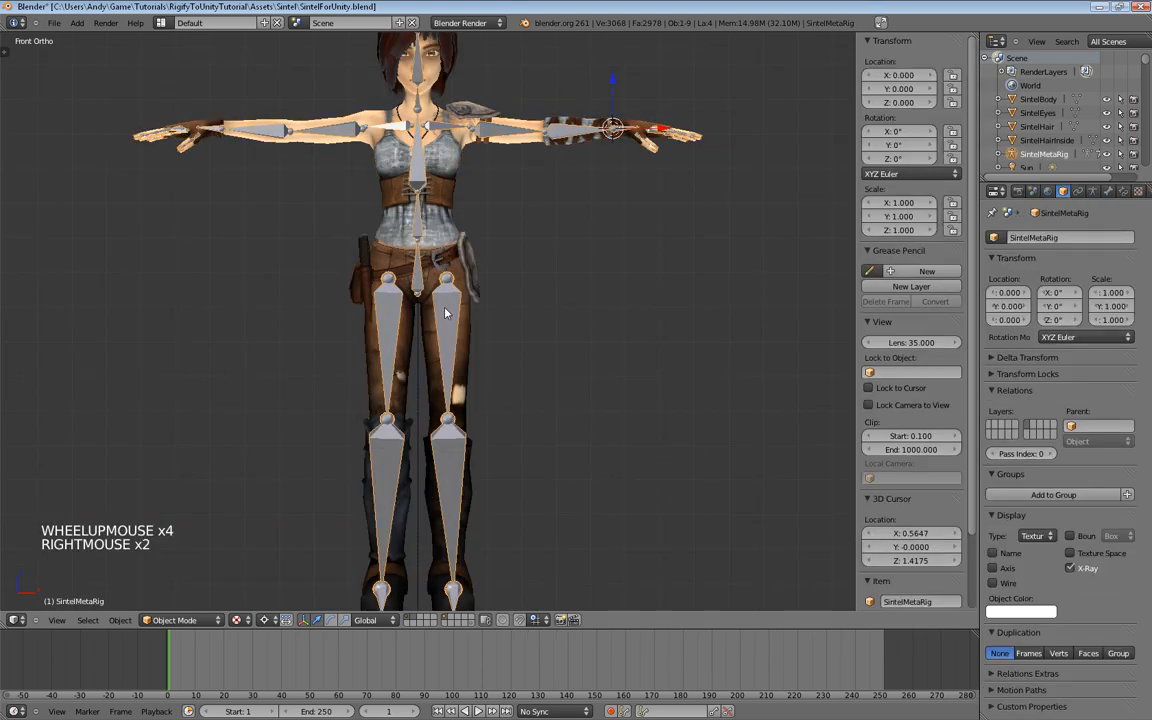
pyautogui.keyDown('shift'); pyautogui.moveTo(519, 204); pyautogui.dragTo(686, 440, button='middle'); pyautogui.keyUp('shift')
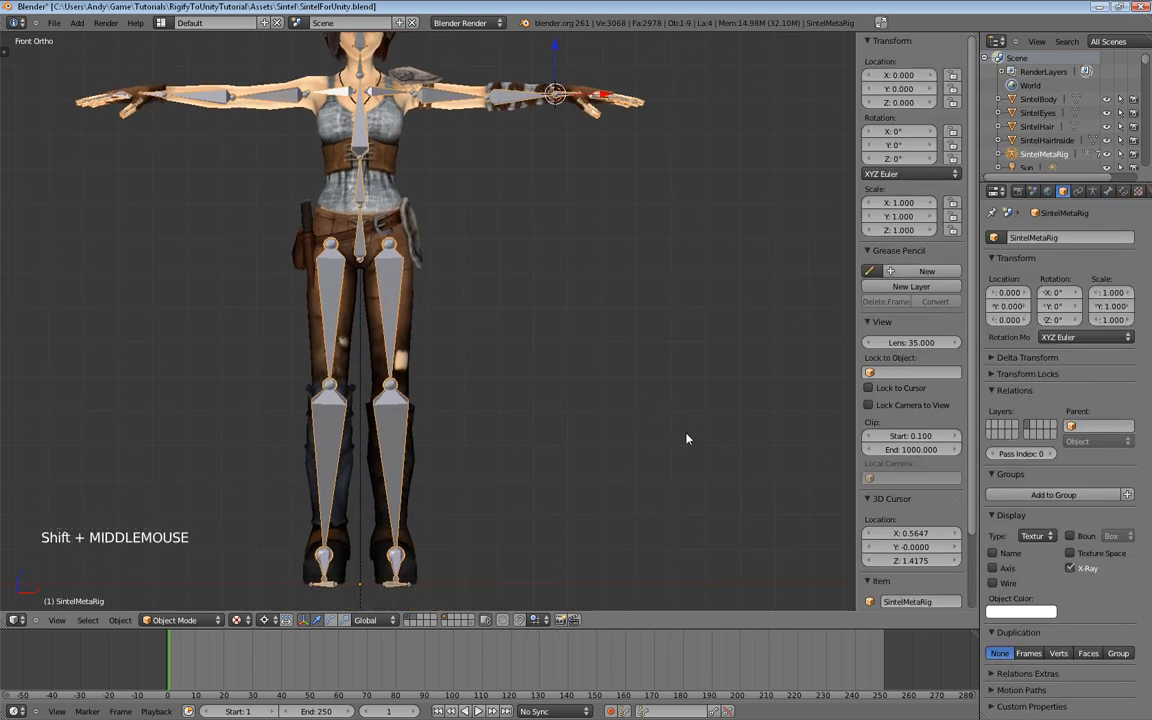
pyautogui.click(1092, 190)
pyautogui.scroll(-13, 1090, 500)
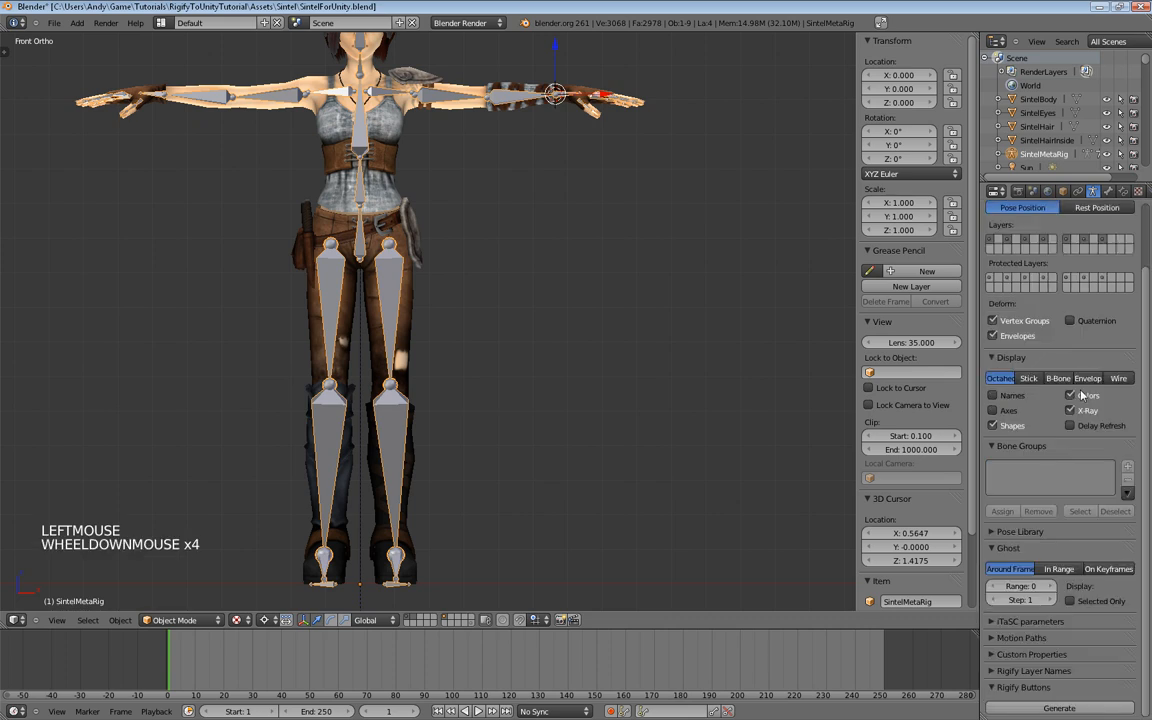
pyautogui.click(1087, 710)
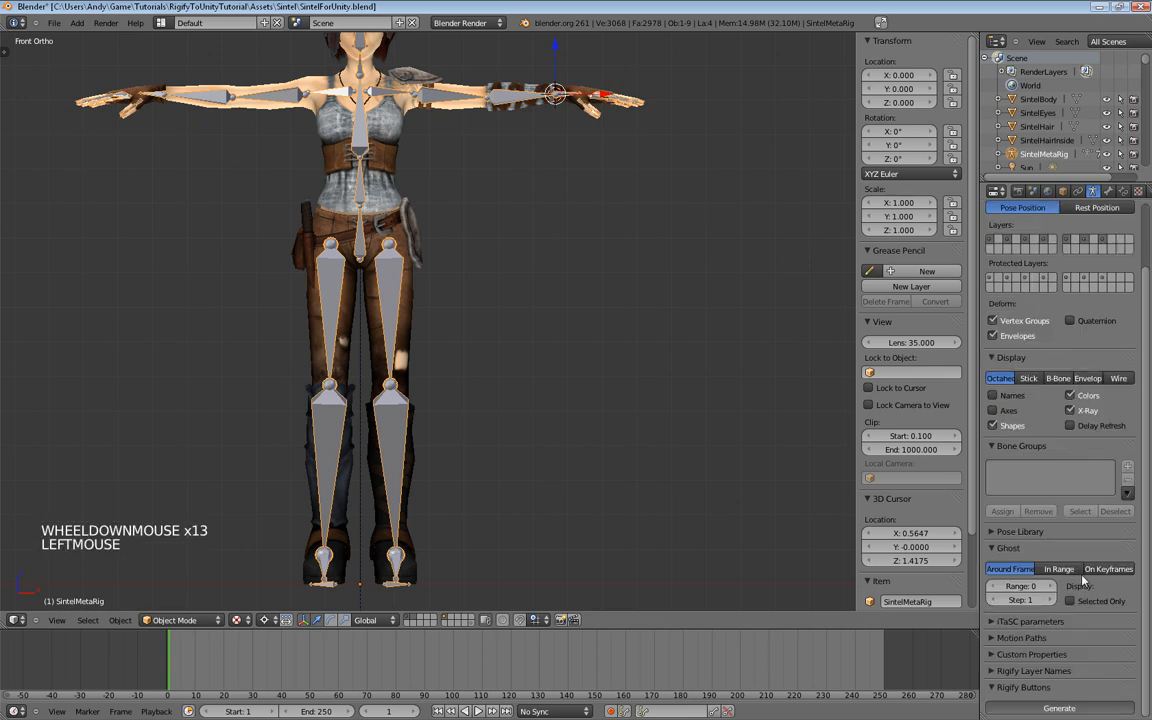
pyautogui.rightClick(398, 272)
pyautogui.rightClick(391, 274)
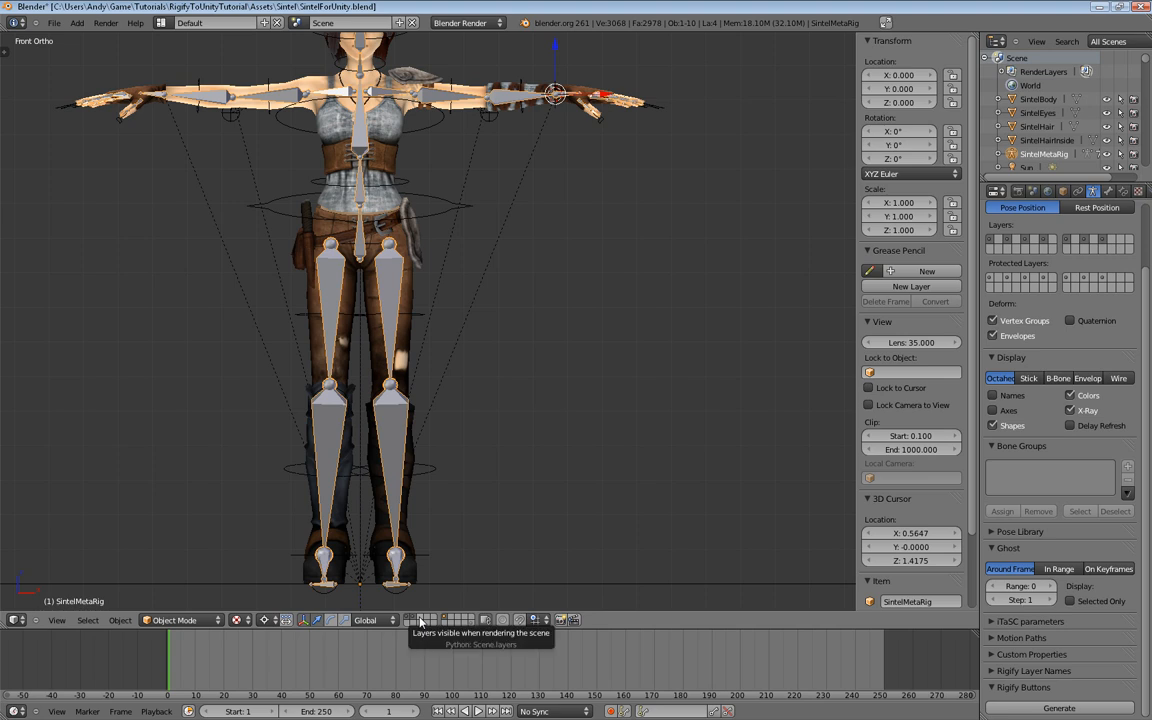
pyautogui.press('m')
pyautogui.press('m')
pyautogui.press('m')
pyautogui.press('m')
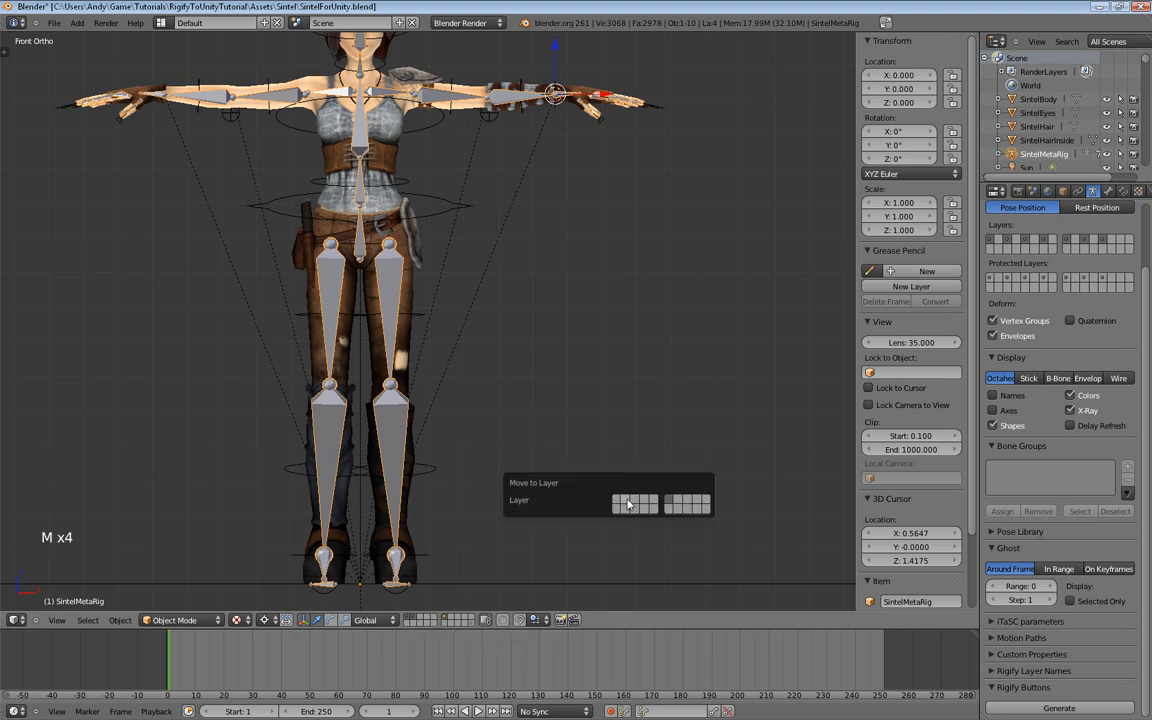
# Step: Hide the character's scene layer, select the generated rig object and move it to the first layer
pyautogui.click(413, 619)
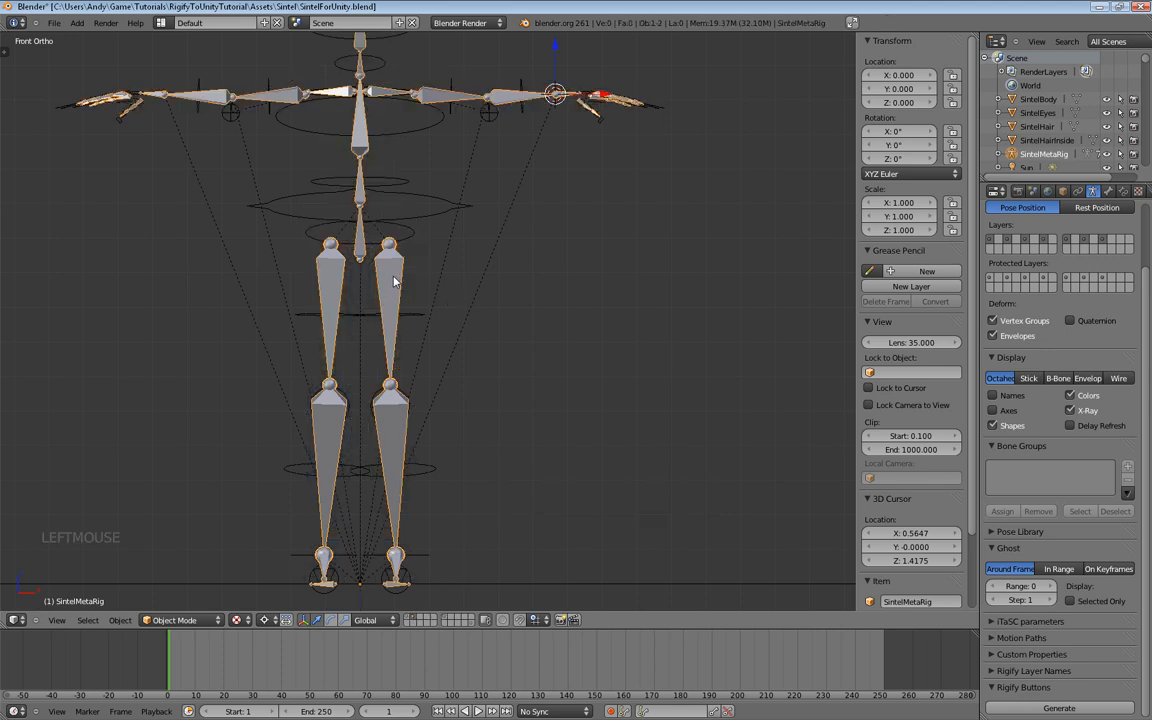
pyautogui.rightClick(480, 208)
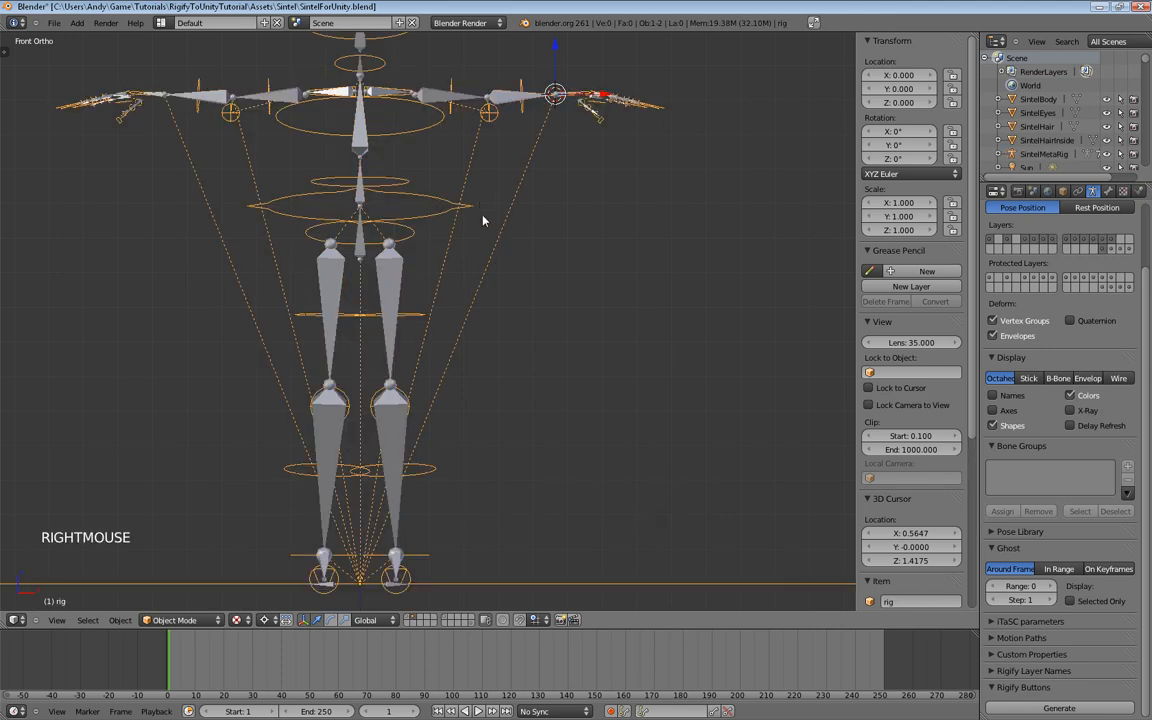
pyautogui.press('m')
pyautogui.press('m')
pyautogui.click(592, 244)
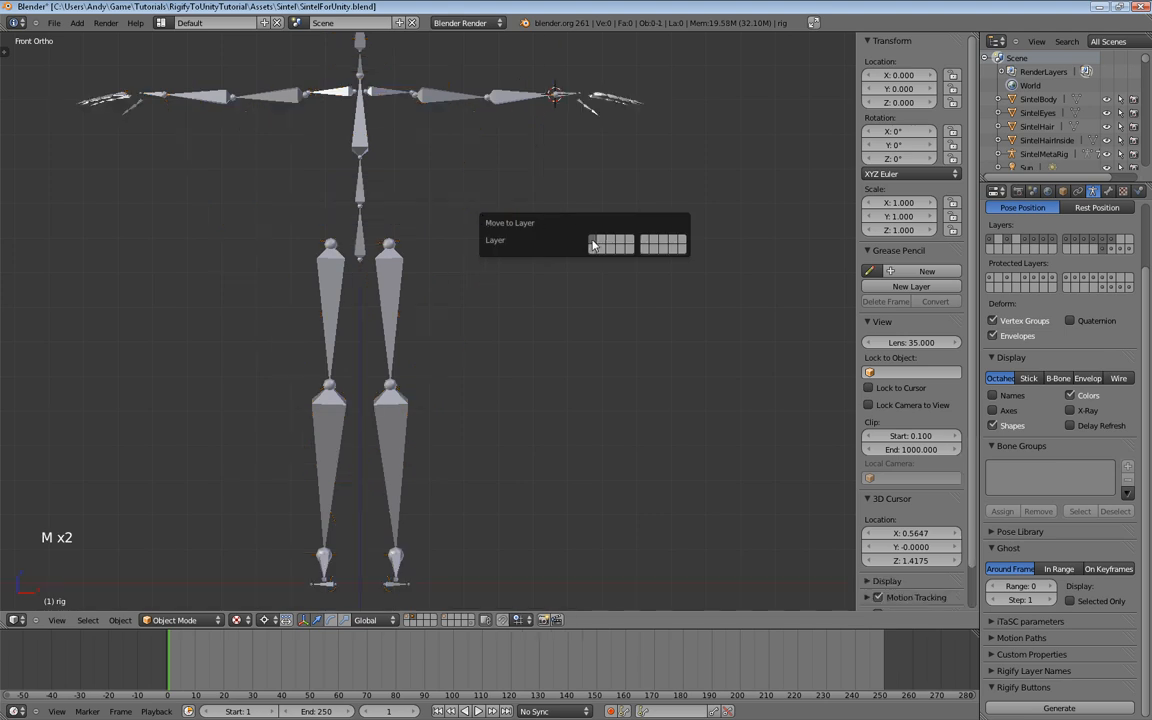
# Step: Show only the first scene layer, with the character and generated rig, and hide the layer holding SintelMetaRig
pyautogui.click(408, 620)
pyautogui.keyDown('shift'); pyautogui.click(451, 621); pyautogui.keyUp('shift')
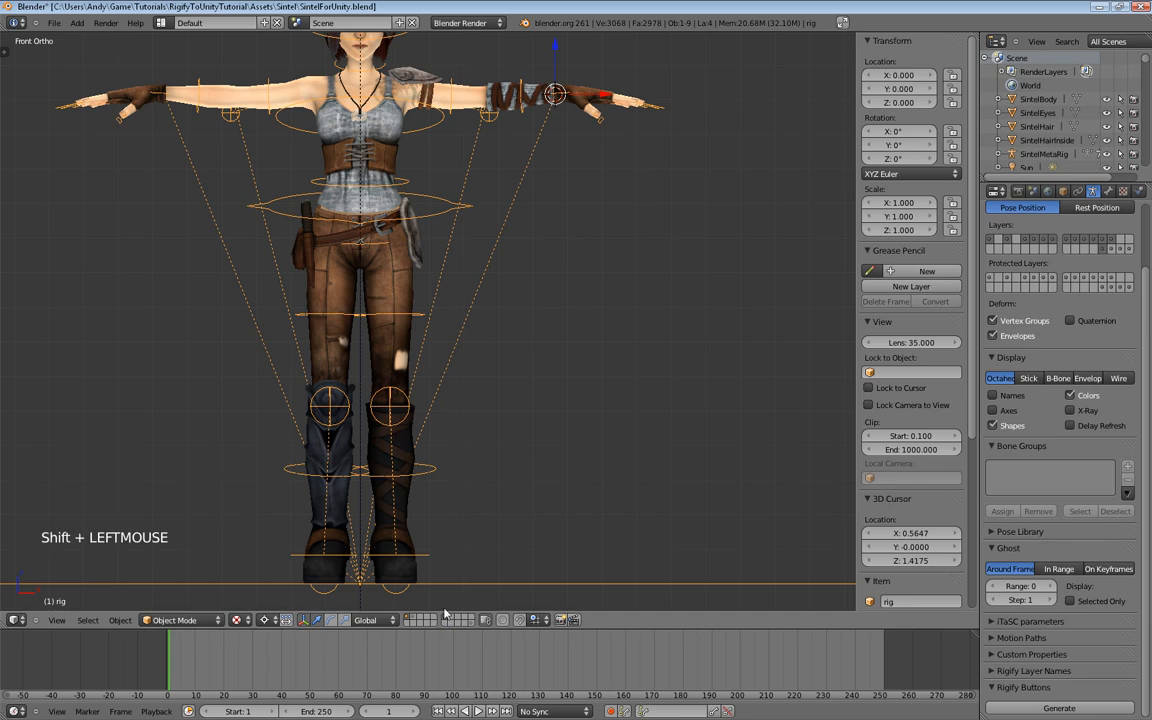
pyautogui.scroll(1, 476, 450)
pyautogui.scroll(-2, 479, 431)
pyautogui.keyDown('shift'); pyautogui.moveTo(479, 431); pyautogui.dragTo(658, 252, button='middle'); pyautogui.keyUp('shift')
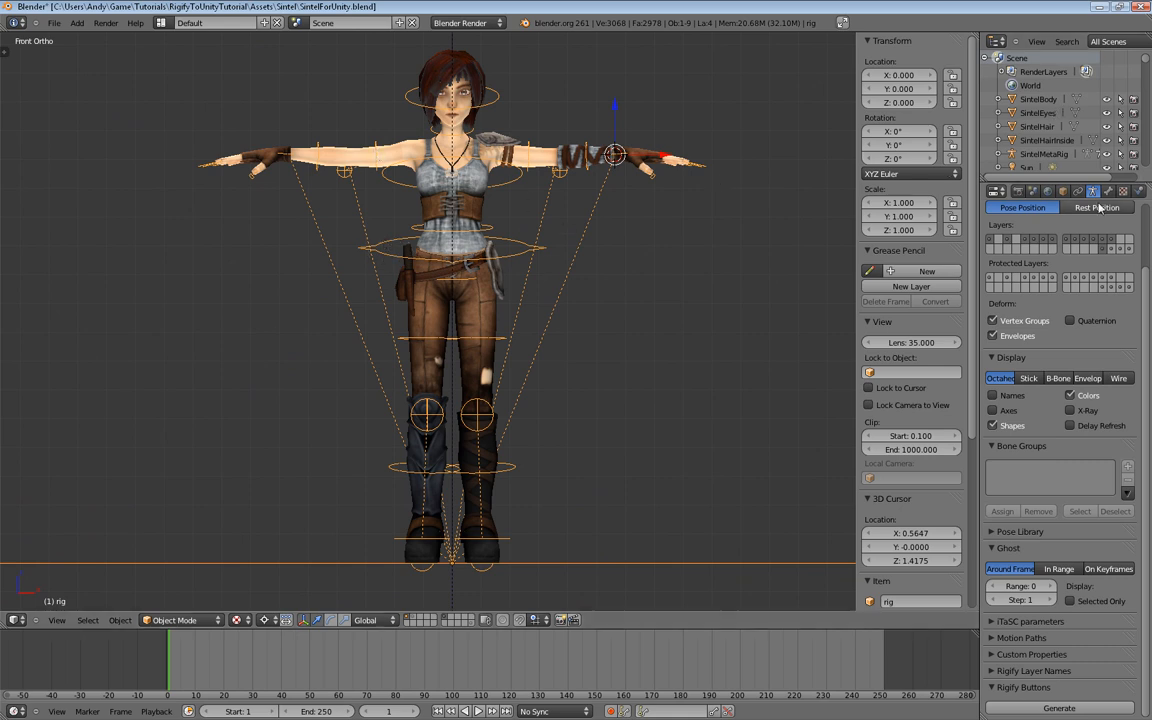
# Step: Rename the generated rig object as SintelRig
pyautogui.click(1063, 192)
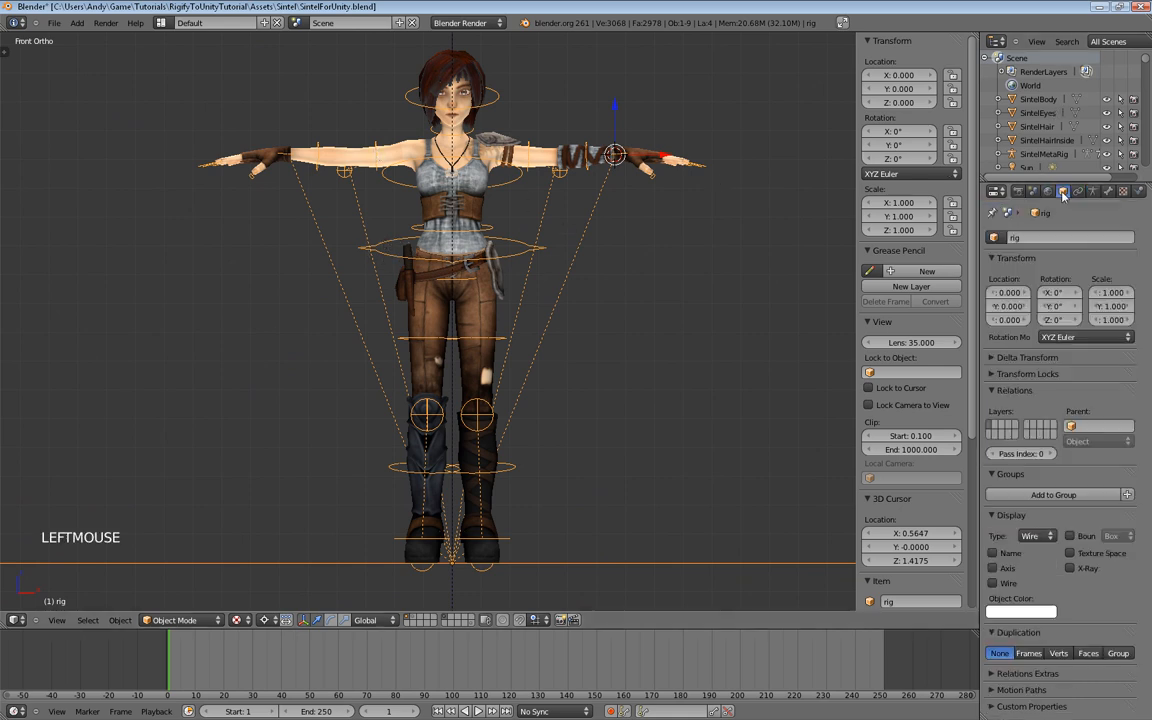
pyautogui.doubleClick(1030, 236)
pyautogui.write('SintelRig')
pyautogui.press('Return')
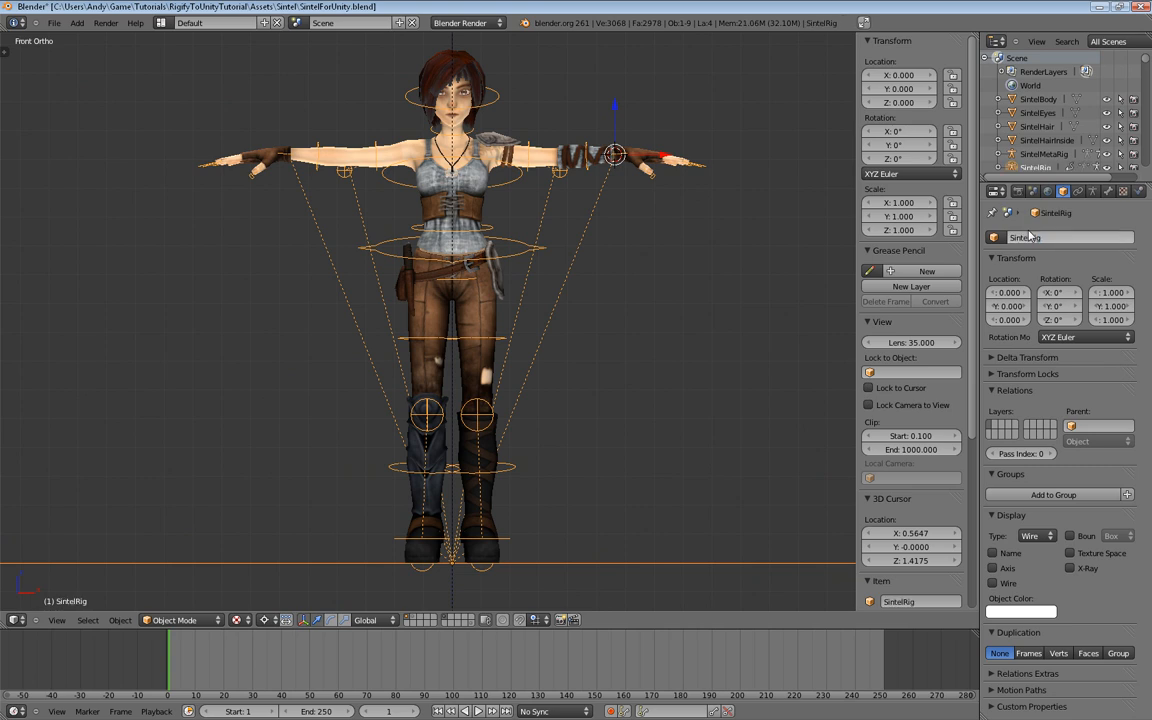
# Step: Rename the generated rig's armature data block as SintelRig
pyautogui.click(1092, 191)
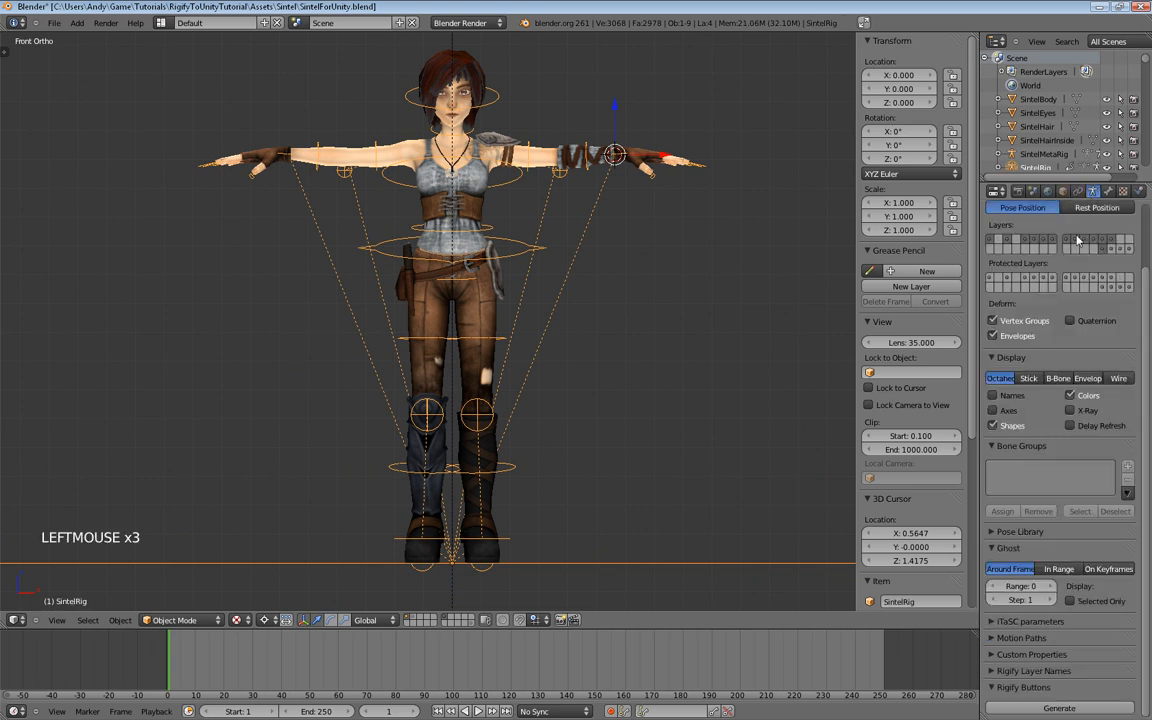
pyautogui.scroll(7, 1068, 238)
pyautogui.click(1066, 238)
pyautogui.write('Ri')
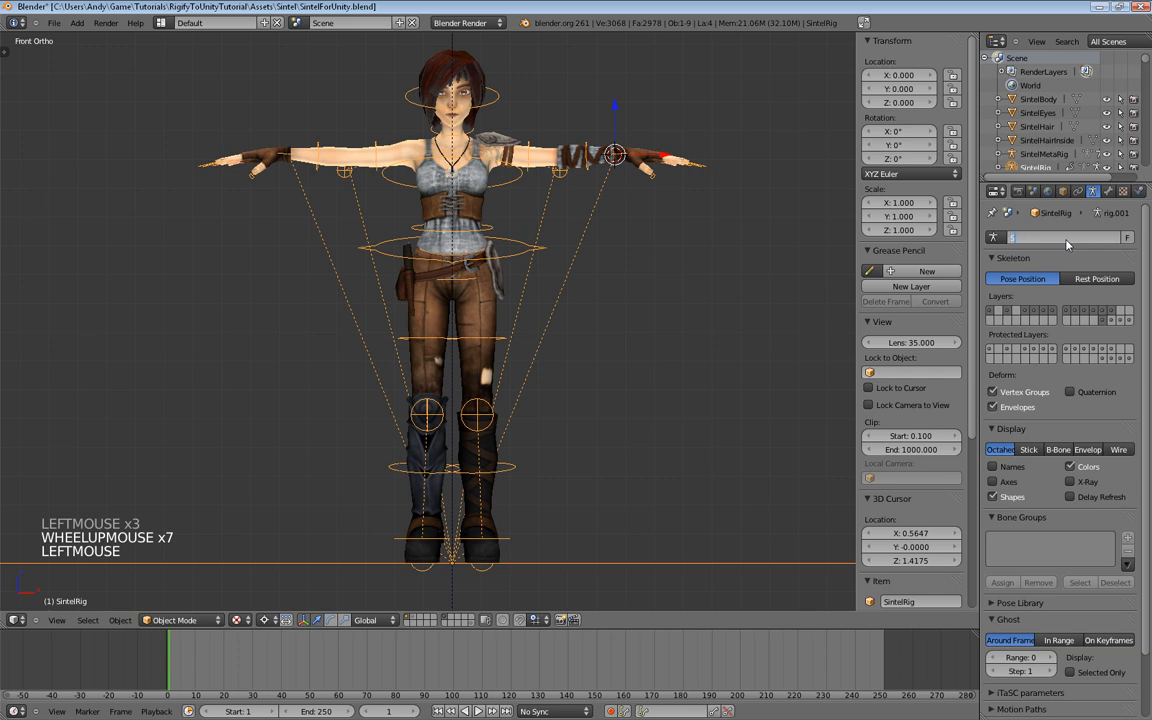
pyautogui.write('ig')
pyautogui.press('Return')
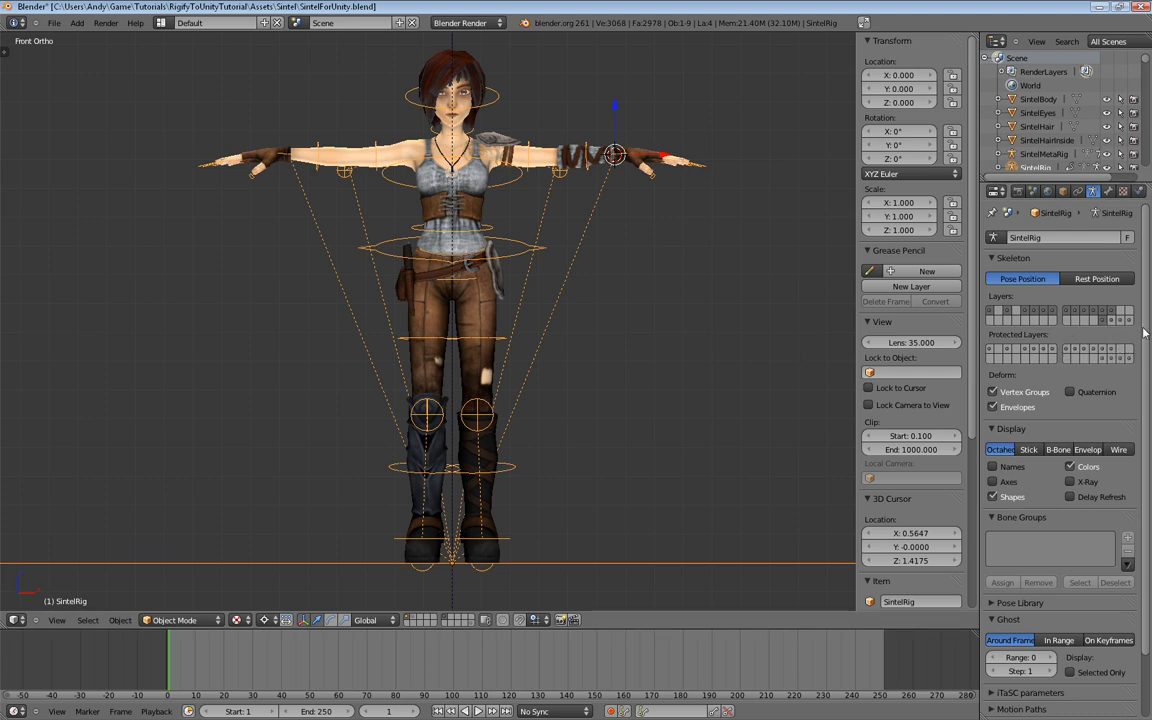
# Step: Show bone layer 30 of SintelRig in addition to the visible bone layers and turn on X-Ray display
pyautogui.keyDown('shift'); pyautogui.click(1112, 321); pyautogui.keyUp('shift')
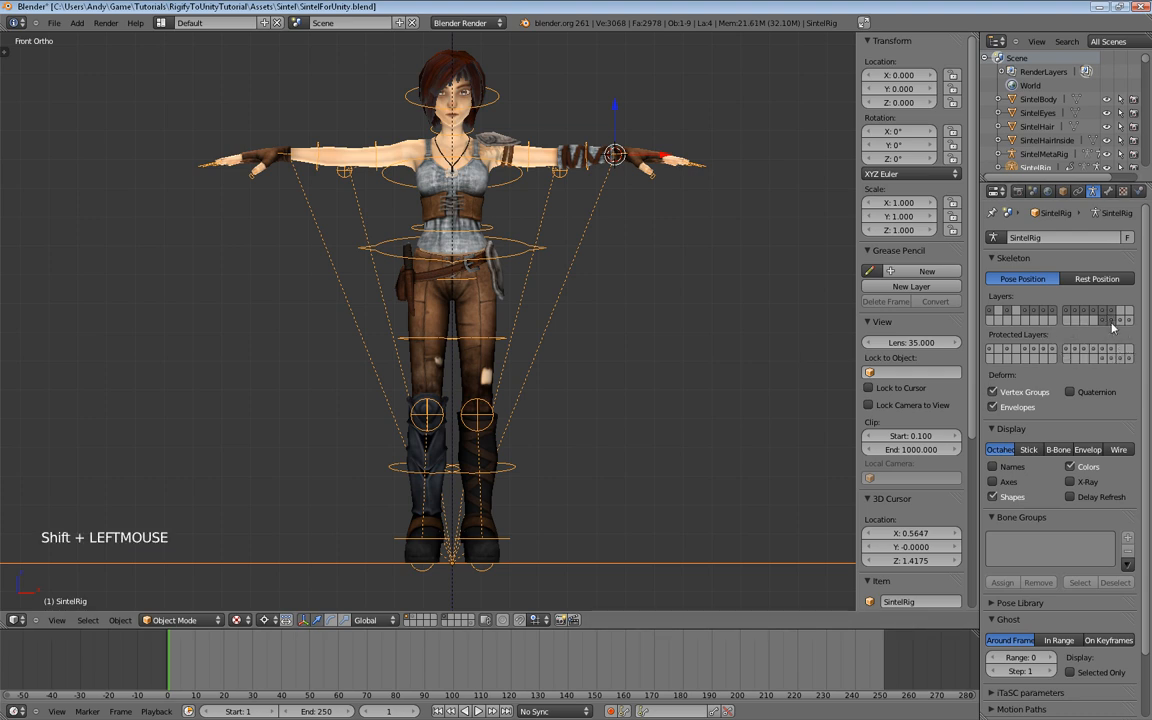
pyautogui.click(1088, 483)
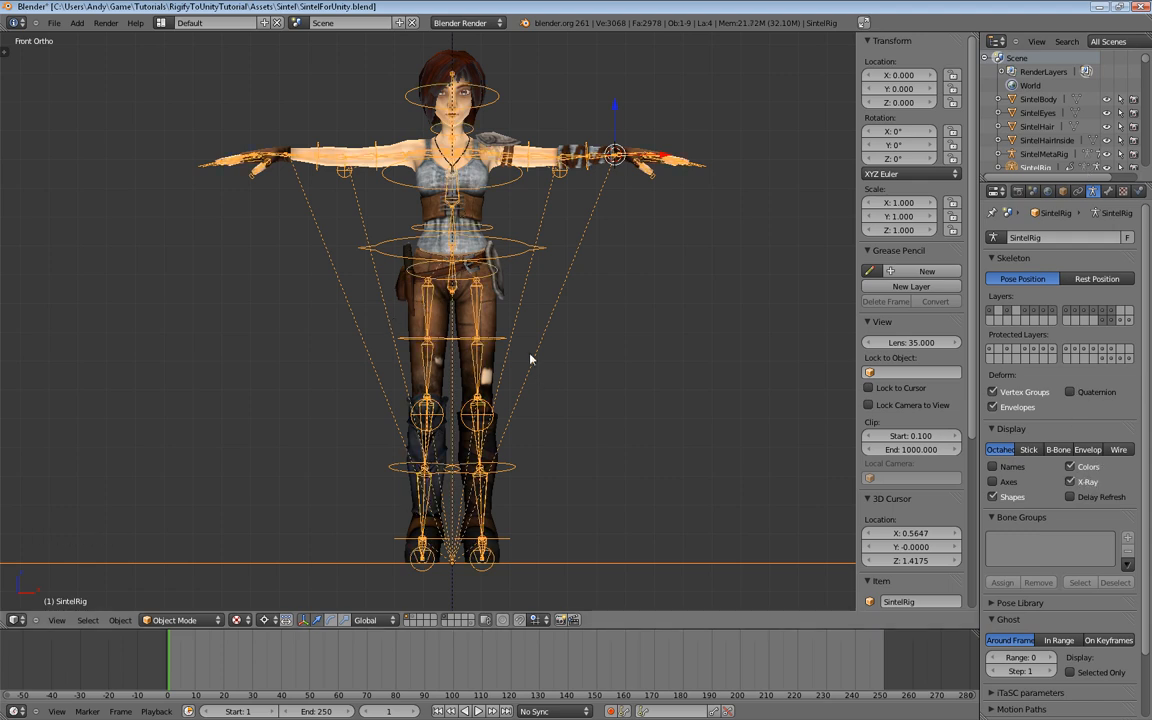
# Step: Select the SintelBody mesh and add an Armature modifier to it
pyautogui.scroll(1, 558, 283)
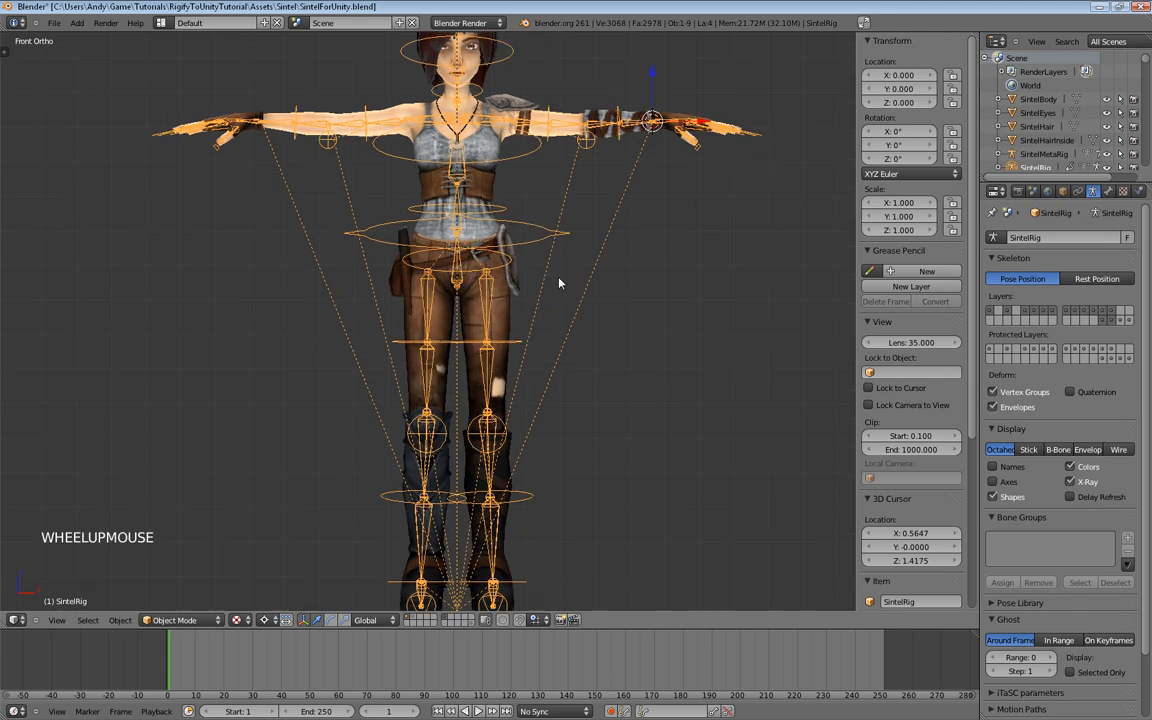
pyautogui.keyDown('shift'); pyautogui.moveTo(558, 283); pyautogui.dragTo(503, 233, button='middle'); pyautogui.keyUp('shift')
pyautogui.rightClick(419, 169)
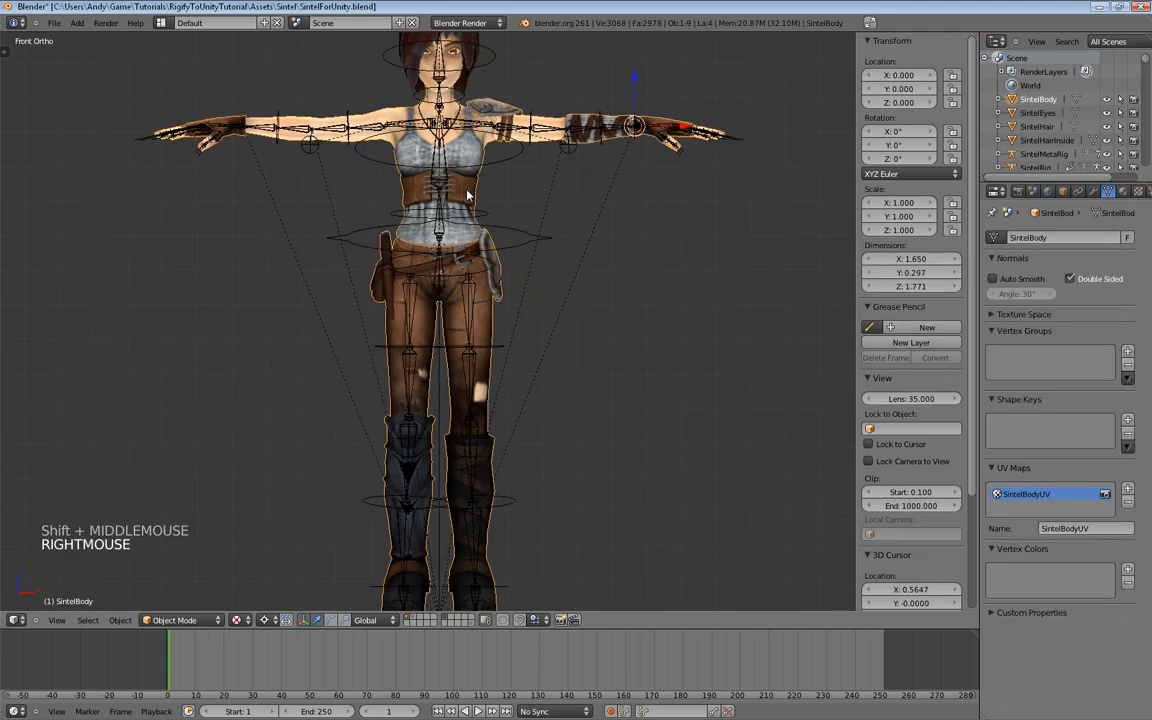
pyautogui.click(1095, 192)
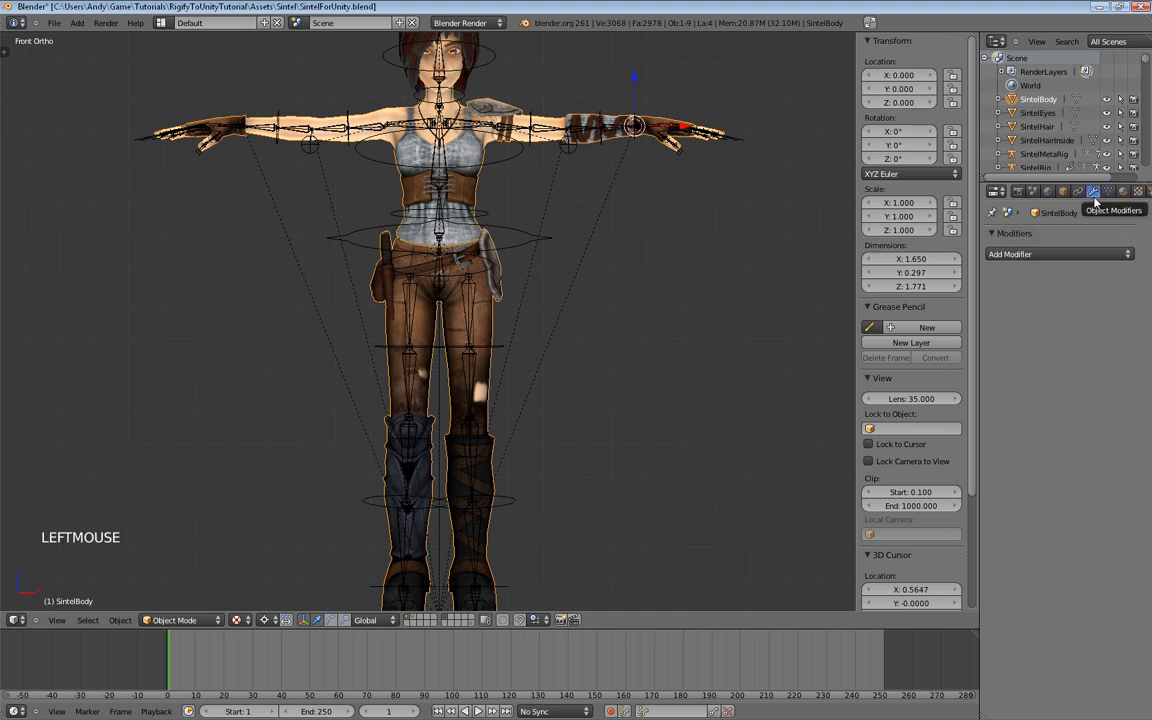
pyautogui.click(1010, 254)
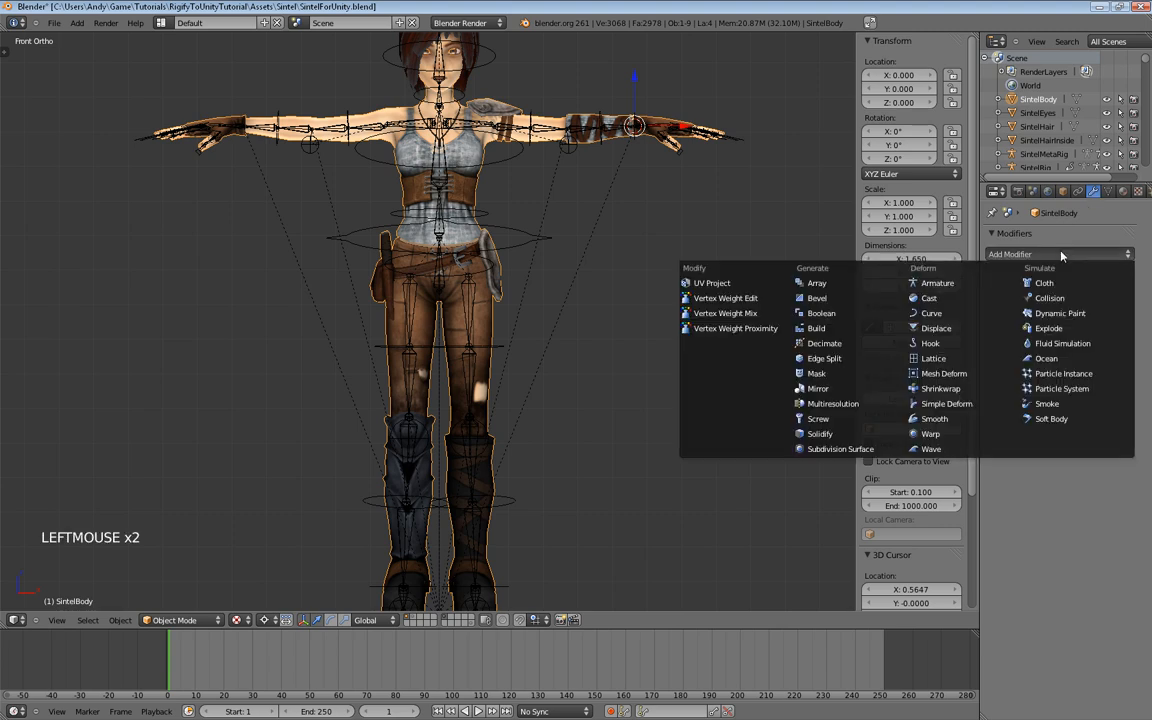
pyautogui.click(845, 256)
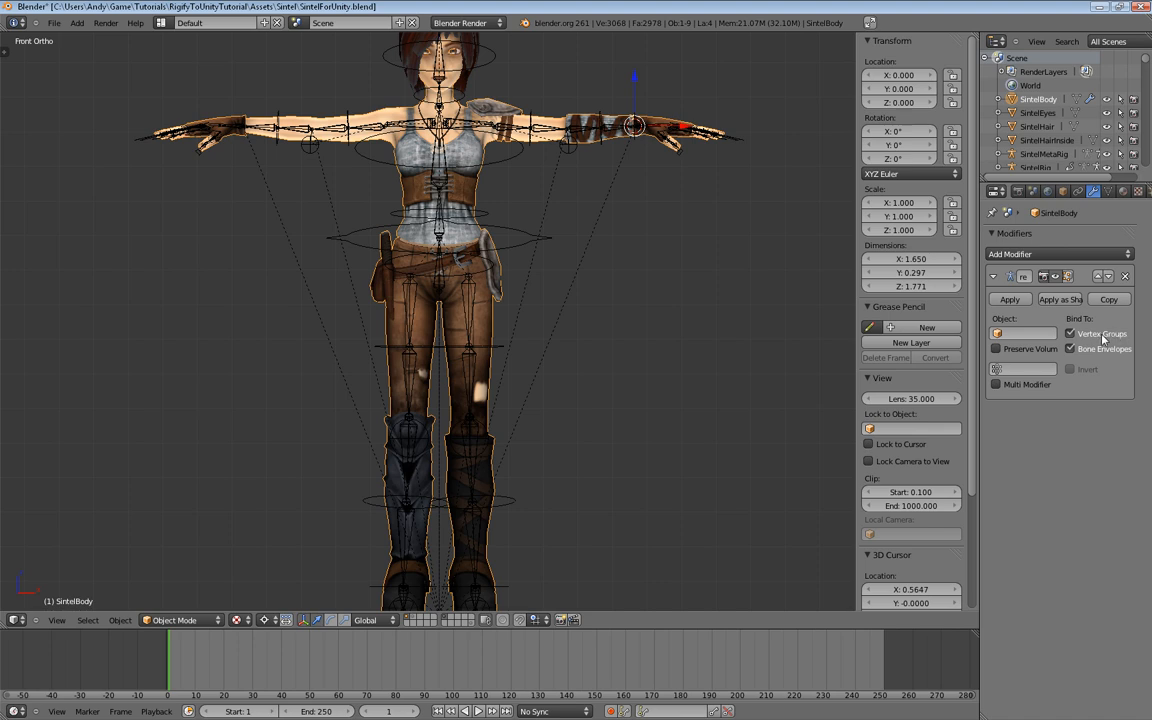
# Step: Turn off Bone Envelopes in SintelBody's Armature modifier, set its object to SintelRig and enable Preserve Volume
pyautogui.click(1070, 348)
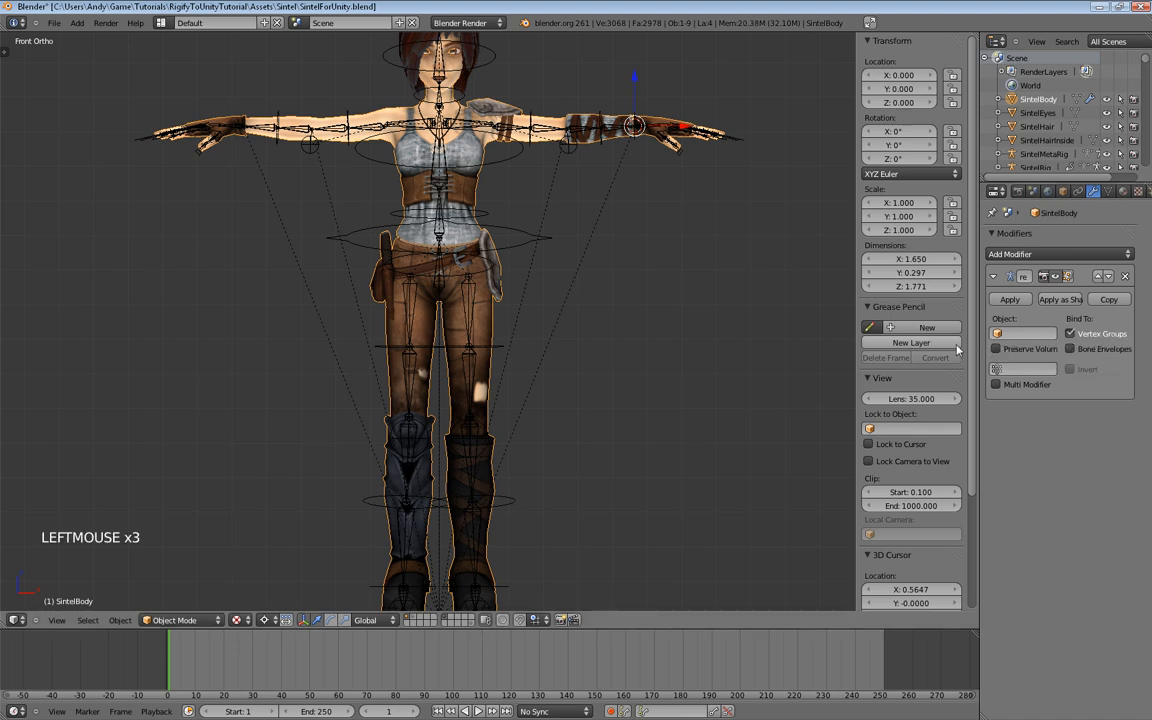
pyautogui.click(1070, 348)
pyautogui.click(1022, 333)
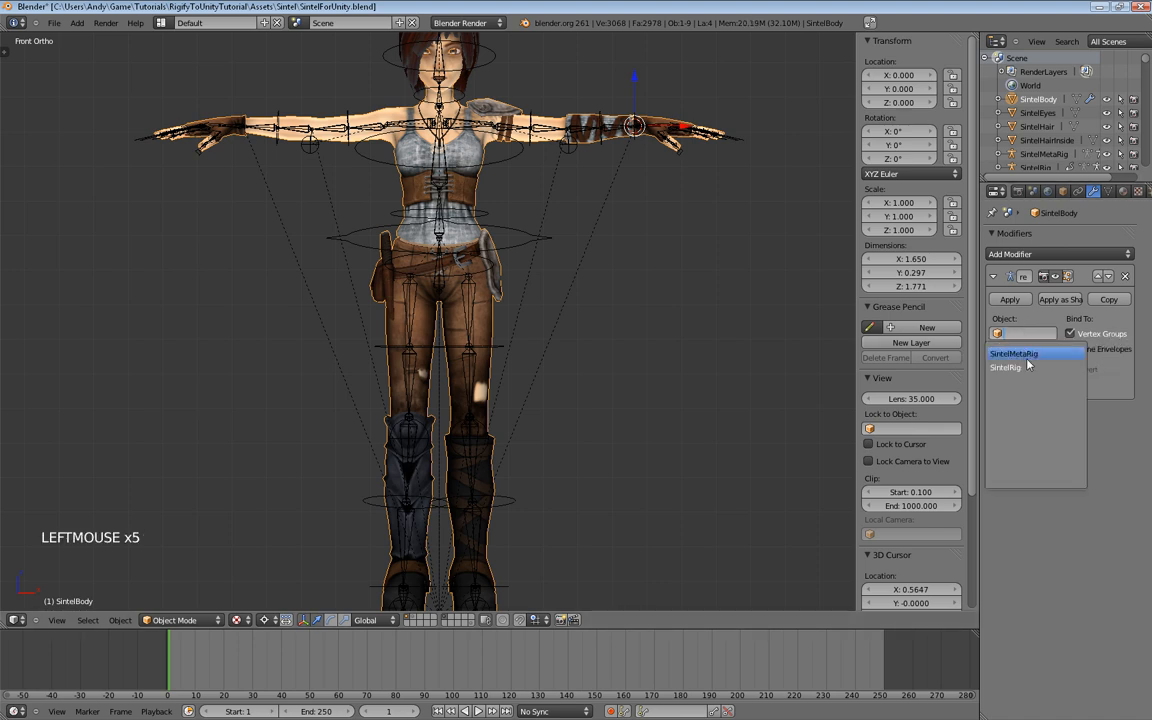
pyautogui.click(1033, 368)
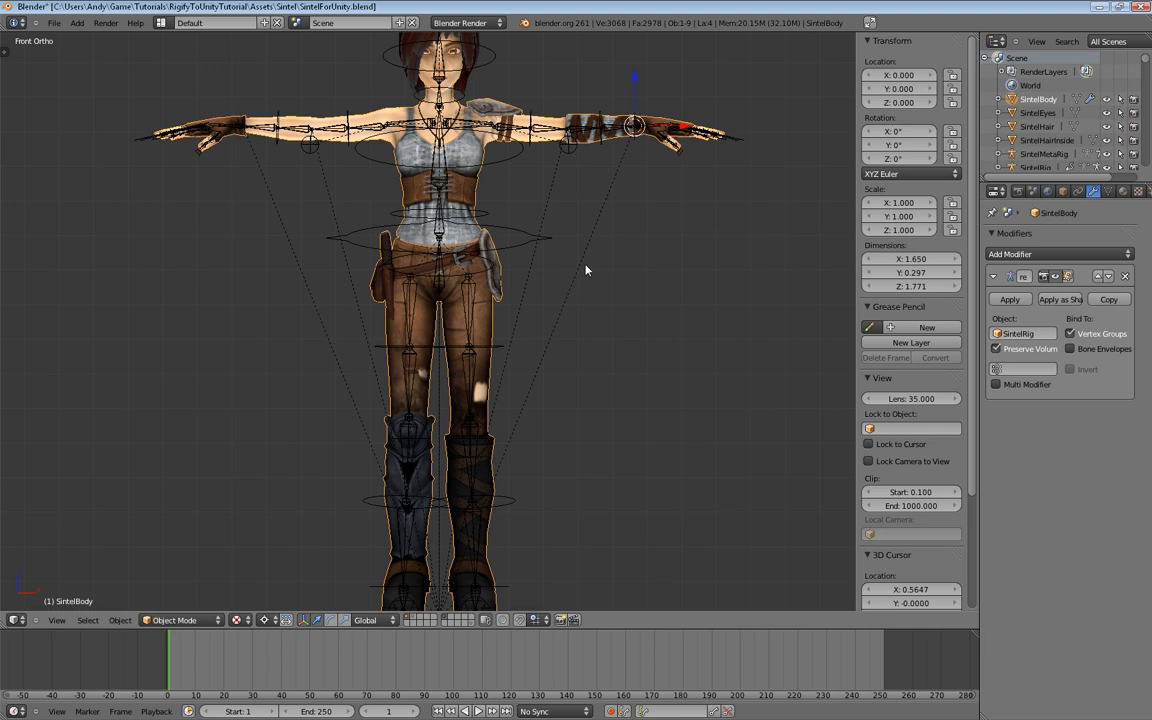
# Step: Put SintelRig in Pose Mode, reselect the SintelBody mesh and switch it to Weight Paint mode
pyautogui.rightClick(527, 247)
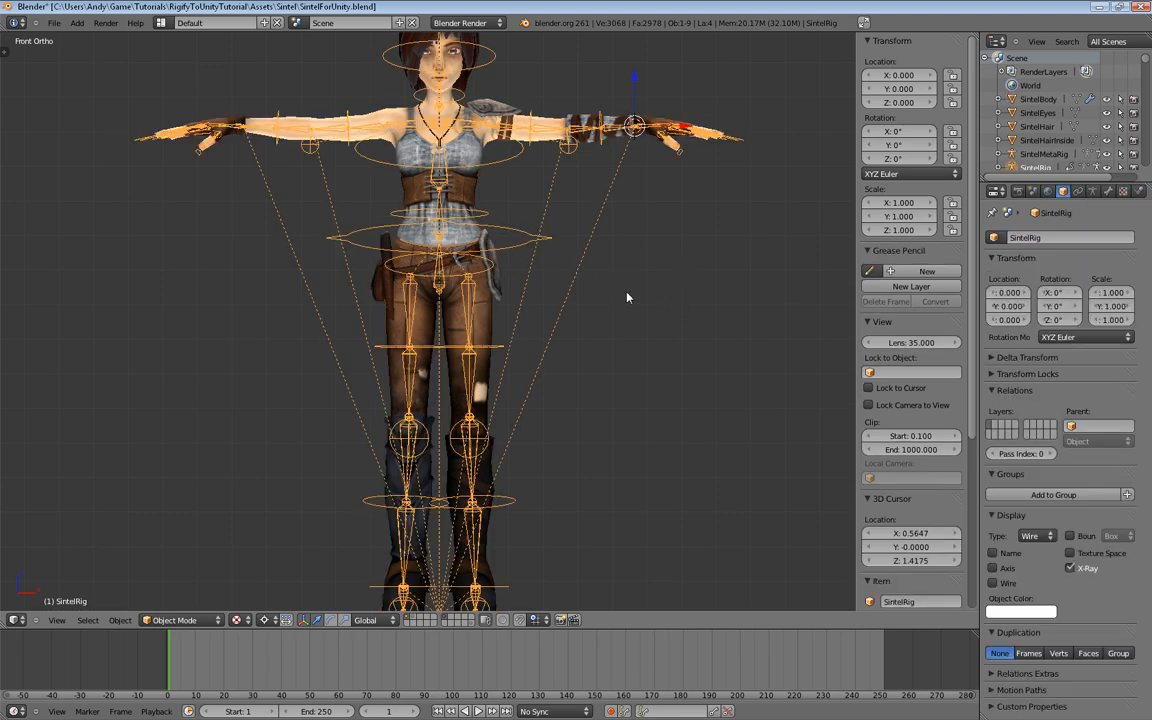
pyautogui.hotkey('ctrl', 'Tab')
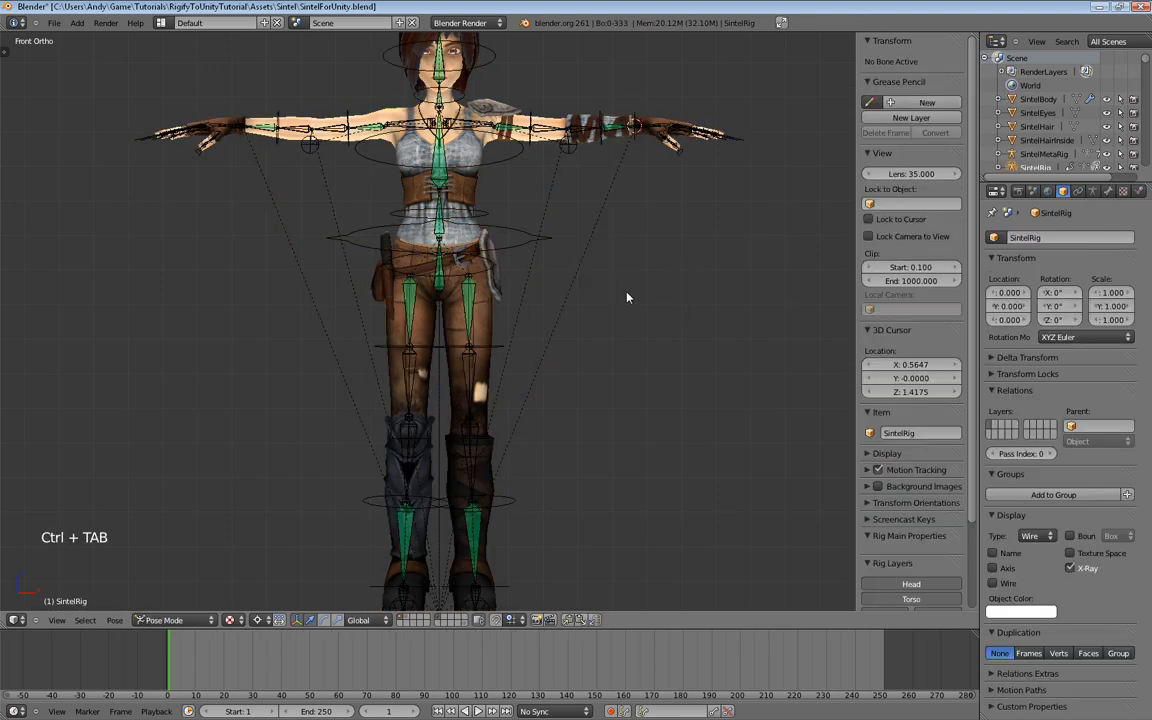
pyautogui.rightClick(470, 197)
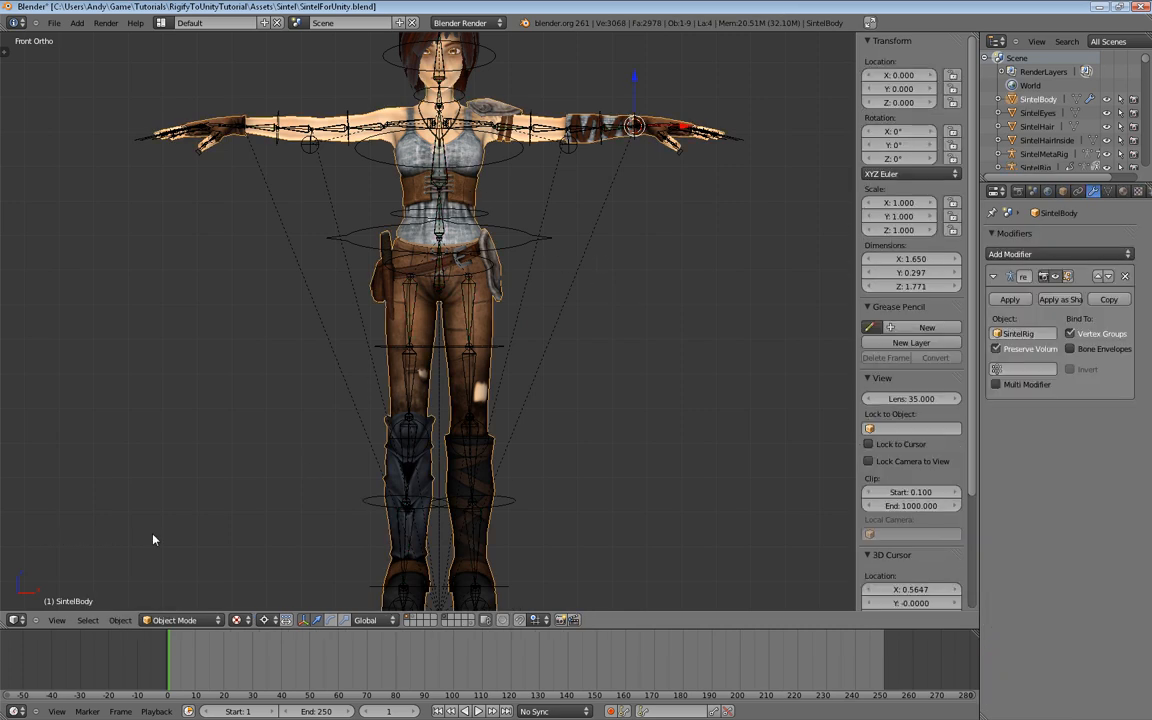
pyautogui.click(121, 621)
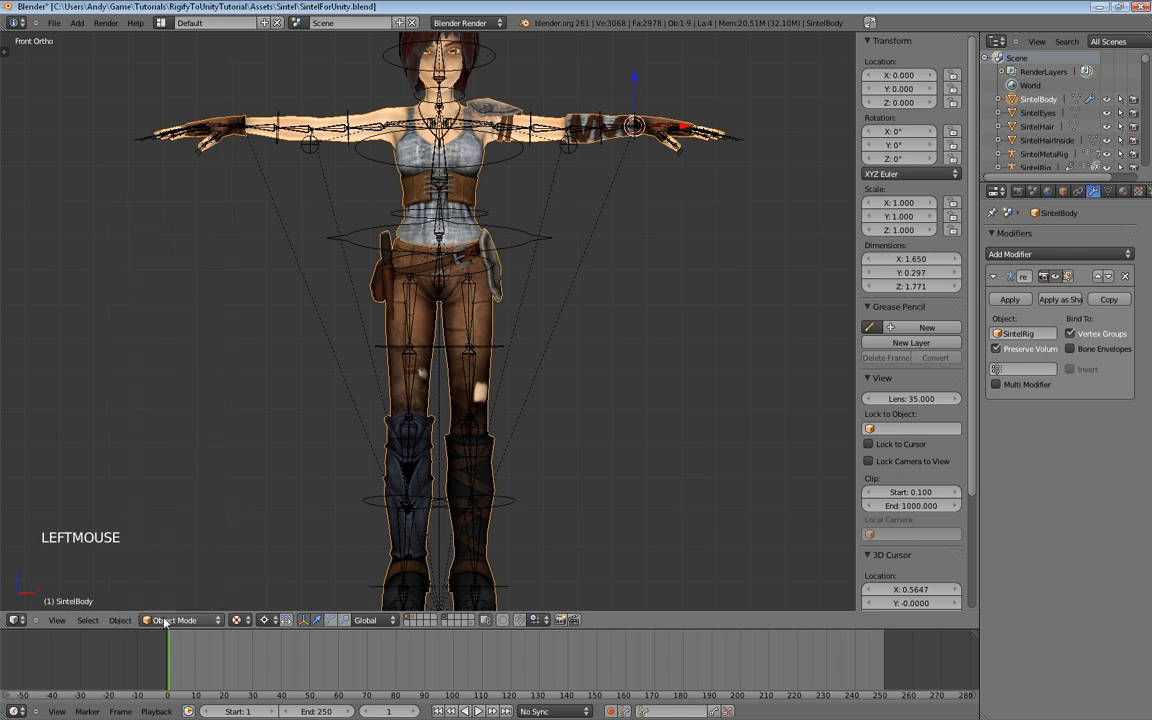
pyautogui.click(175, 621)
pyautogui.click(187, 533)
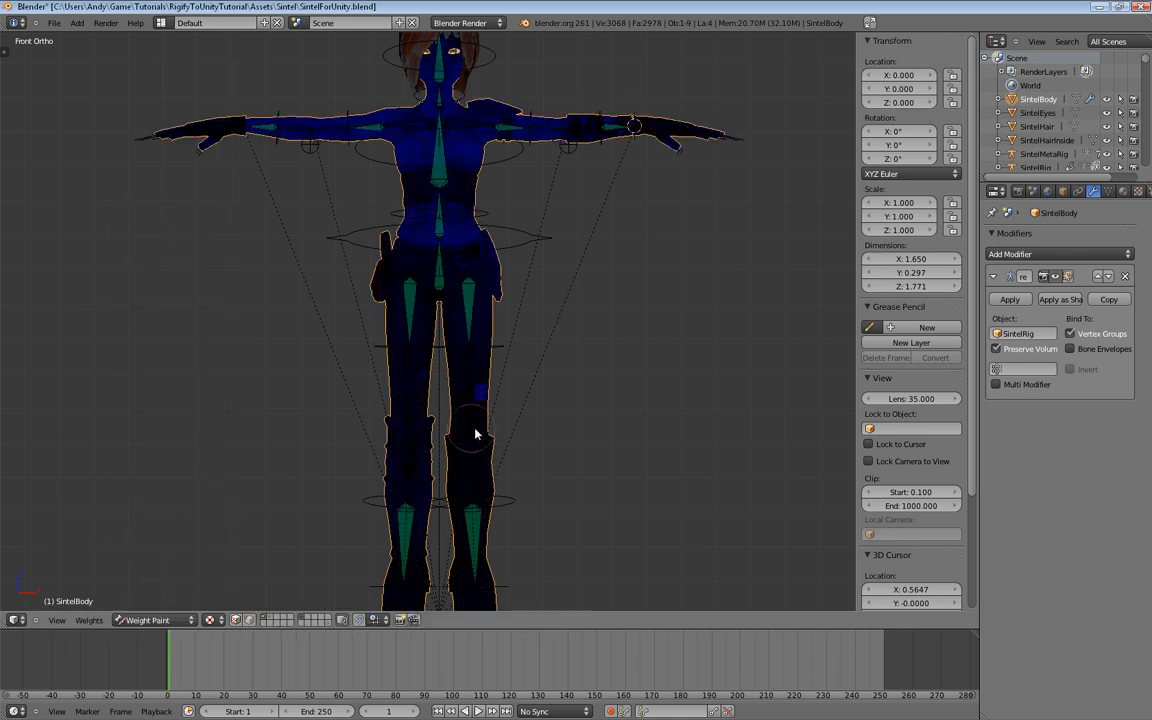
# Step: Select all bones of SintelRig and try to assign automatic bone weights to SintelBody
pyautogui.scroll(1, 488, 411)
pyautogui.scroll(-3, 488, 404)
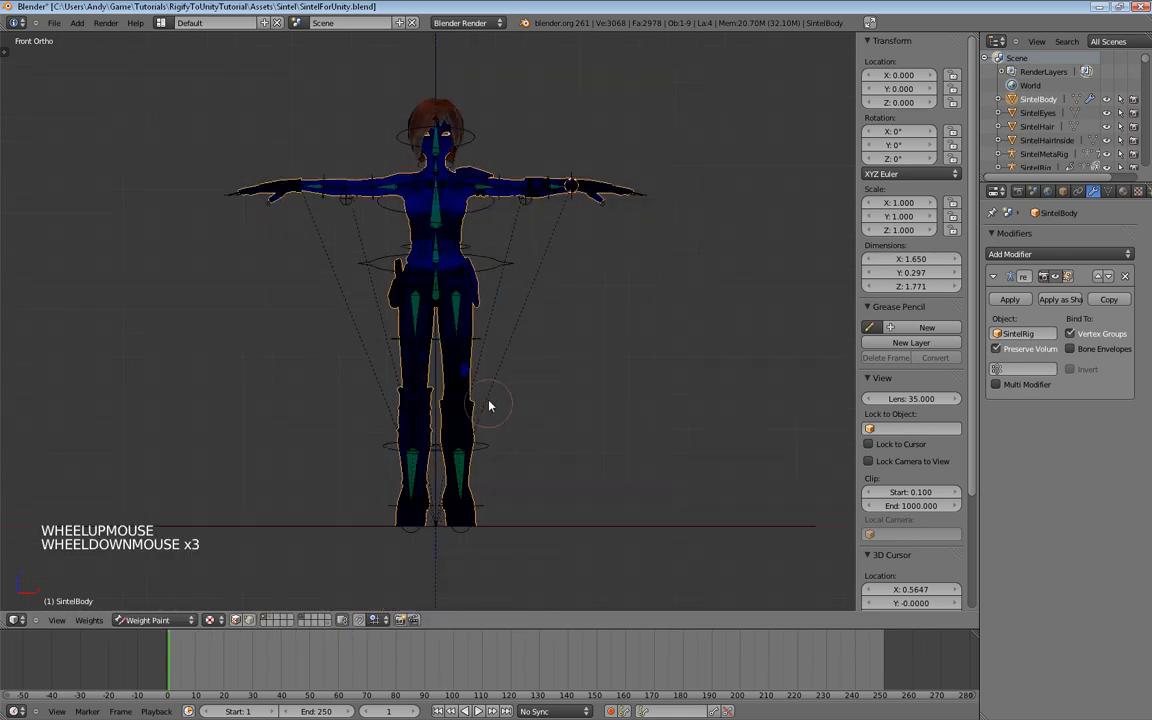
pyautogui.rightClick(440, 266)
pyautogui.rightClick(436, 293)
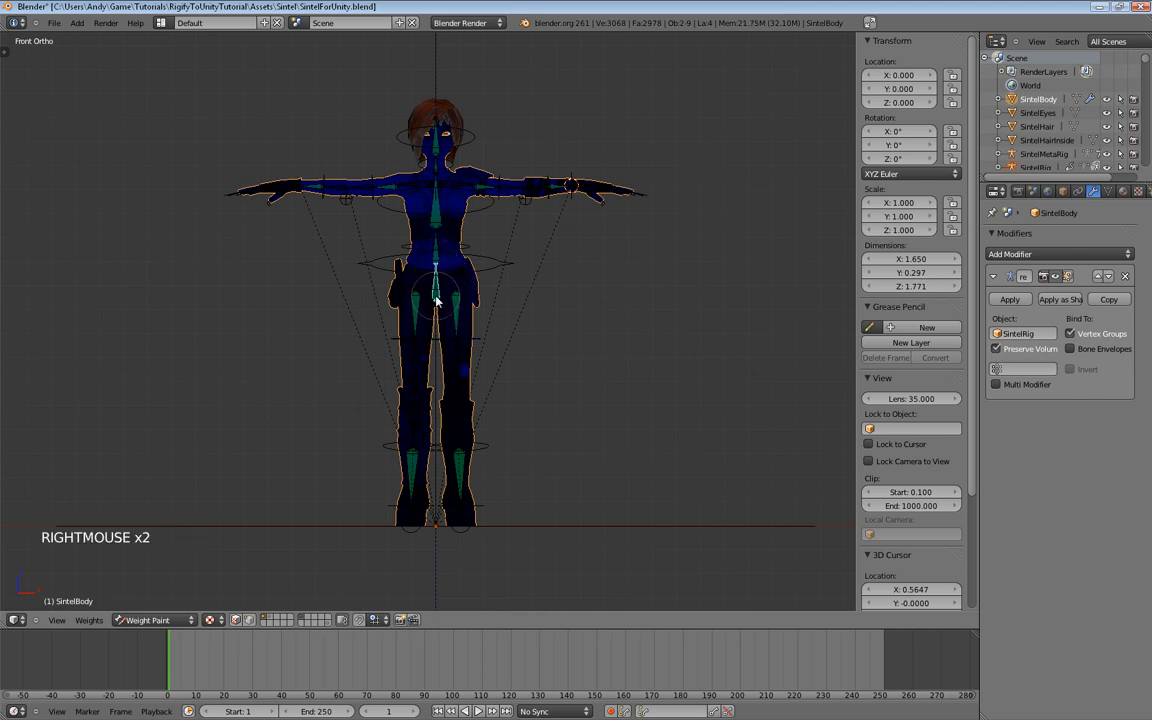
pyautogui.press('a')
pyautogui.press('a')
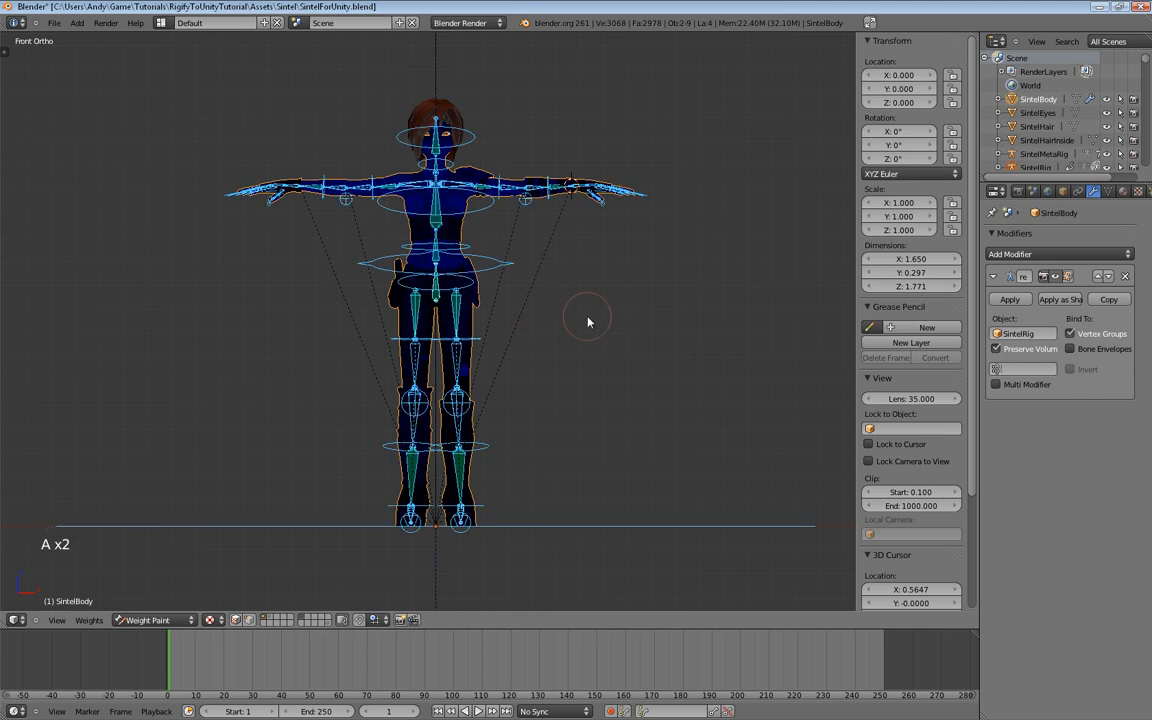
pyautogui.scroll(3, 584, 321)
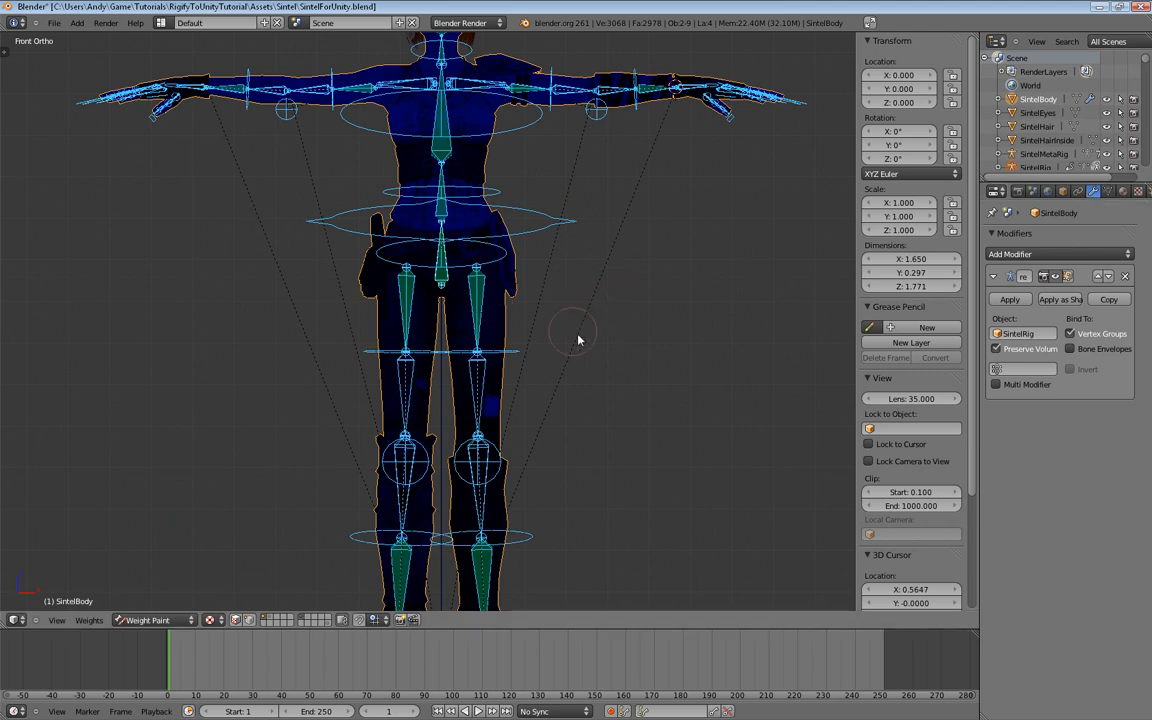
pyautogui.press('a')
pyautogui.rightClick(536, 237)
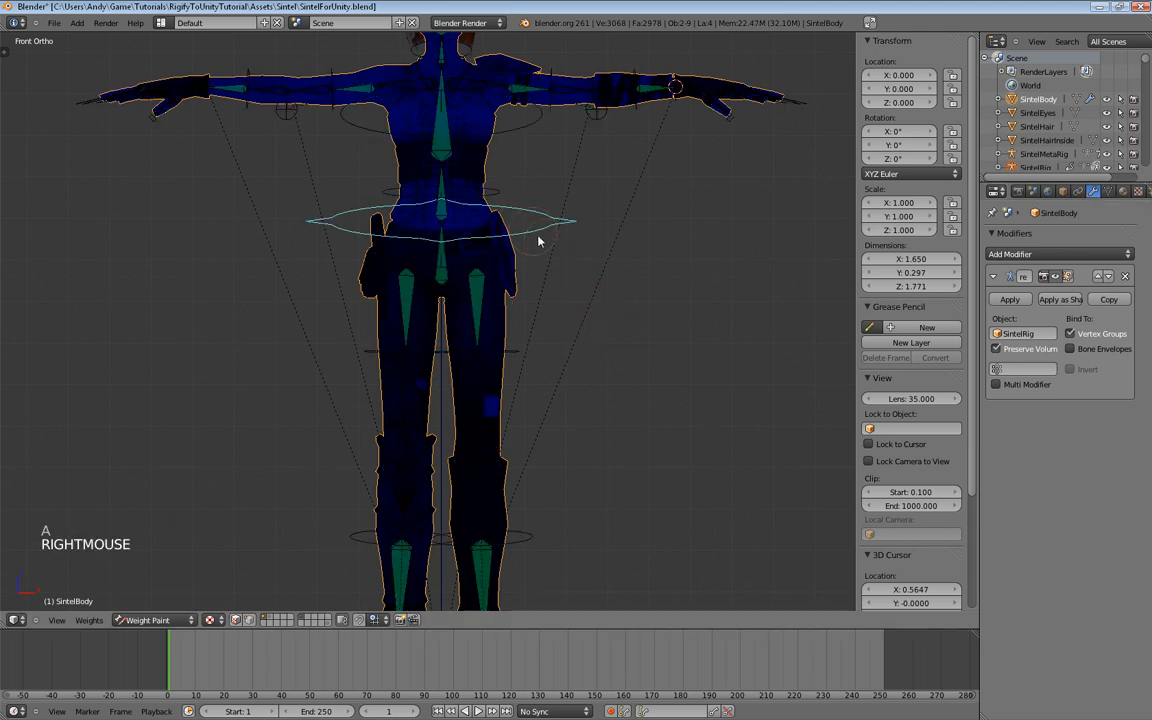
pyautogui.press('a')
pyautogui.press('a')
pyautogui.press('w')
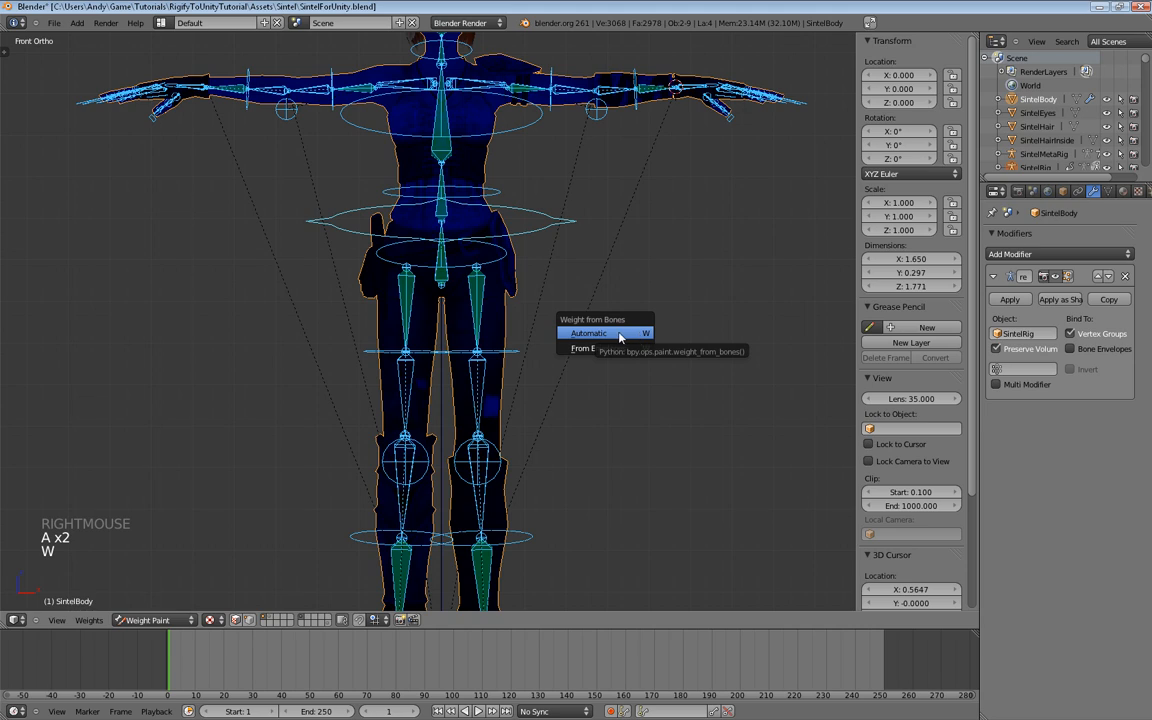
pyautogui.click(619, 334)
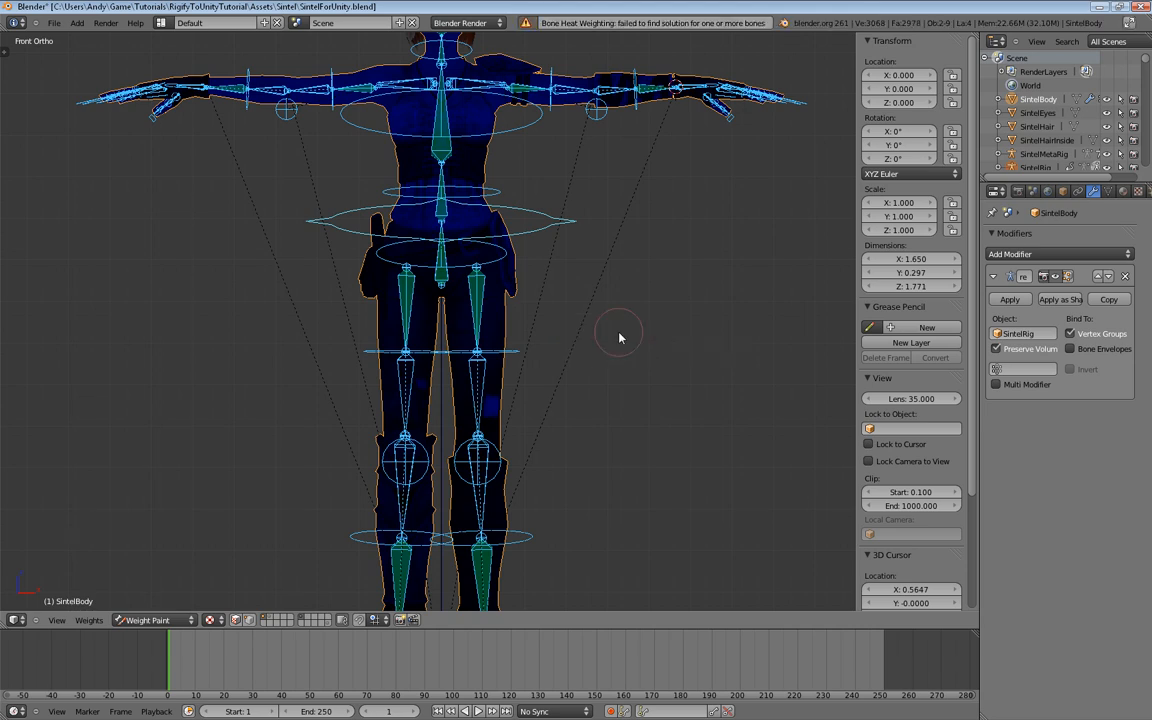
# Step: Assign weights to SintelBody from the bone envelopes and check the weights of the hip, waist and chest control bones
pyautogui.press('w')
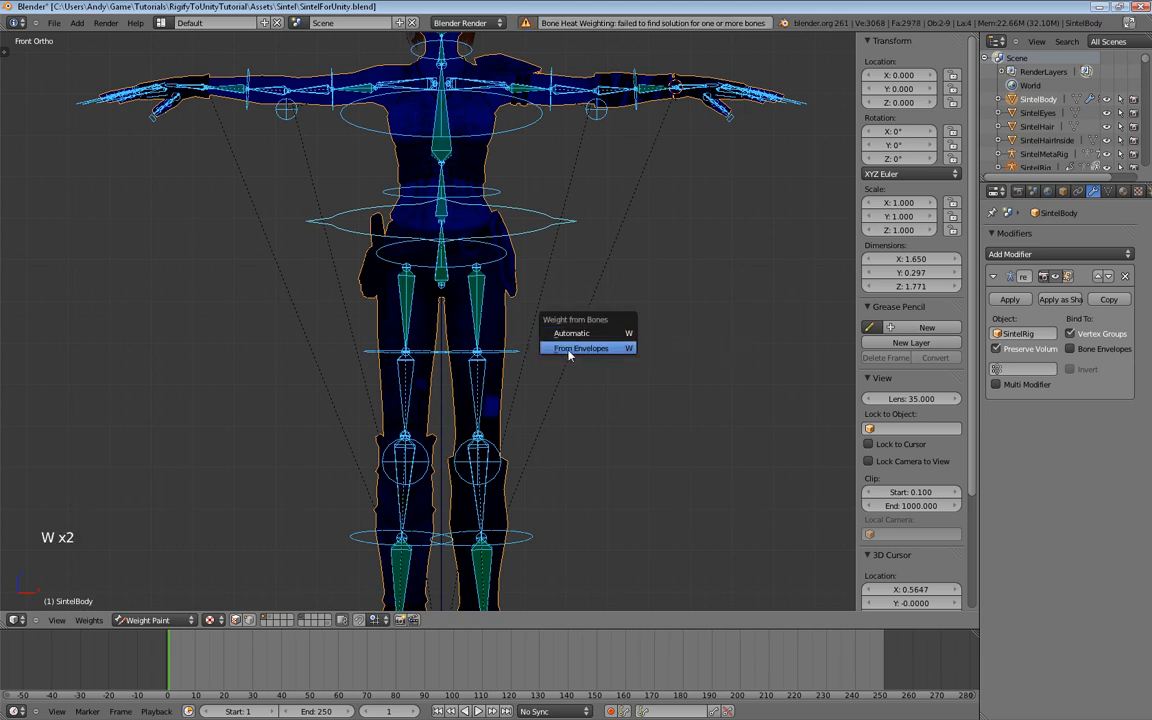
pyautogui.click(571, 350)
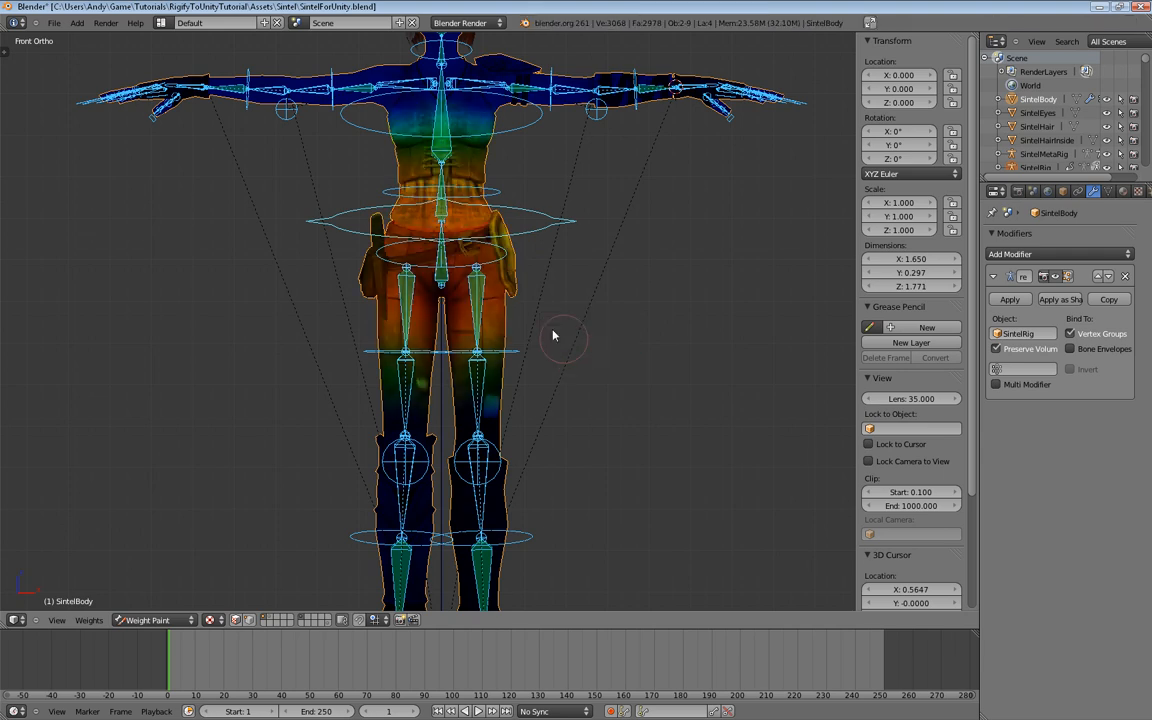
pyautogui.rightClick(537, 232)
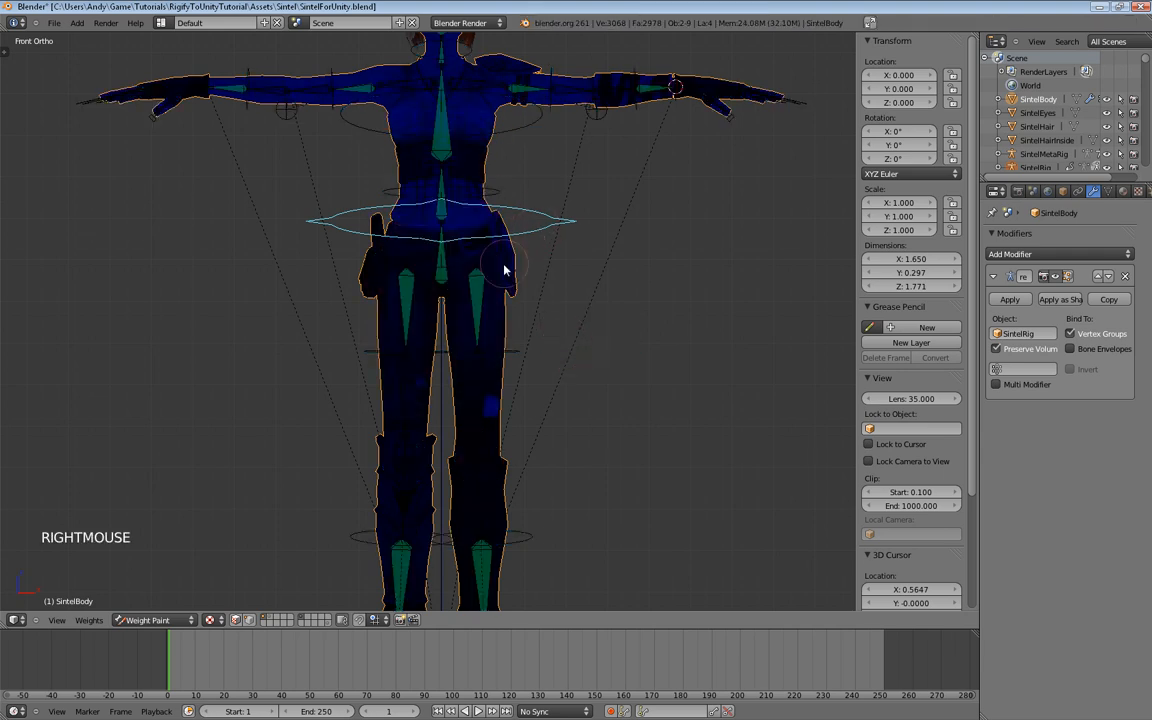
pyautogui.rightClick(486, 193)
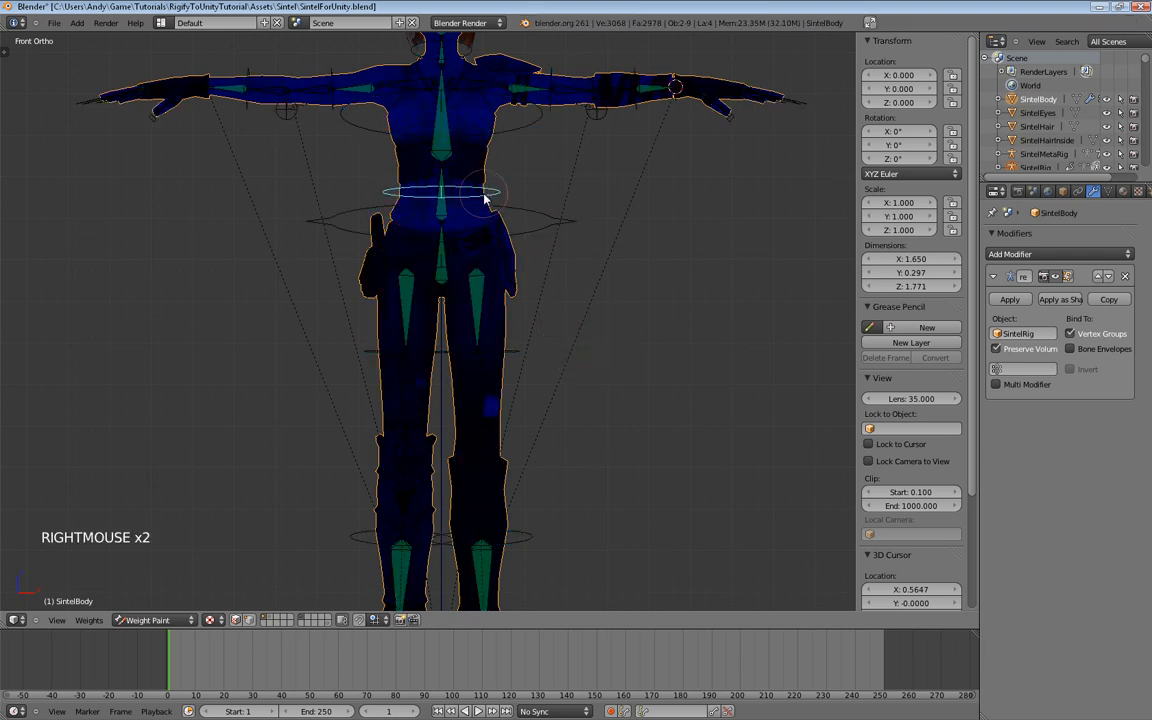
pyautogui.rightClick(520, 132)
# Step: Reselect all bones of the rig and apply automatic bone weights to SintelBody
pyautogui.press('a')
pyautogui.press('a')
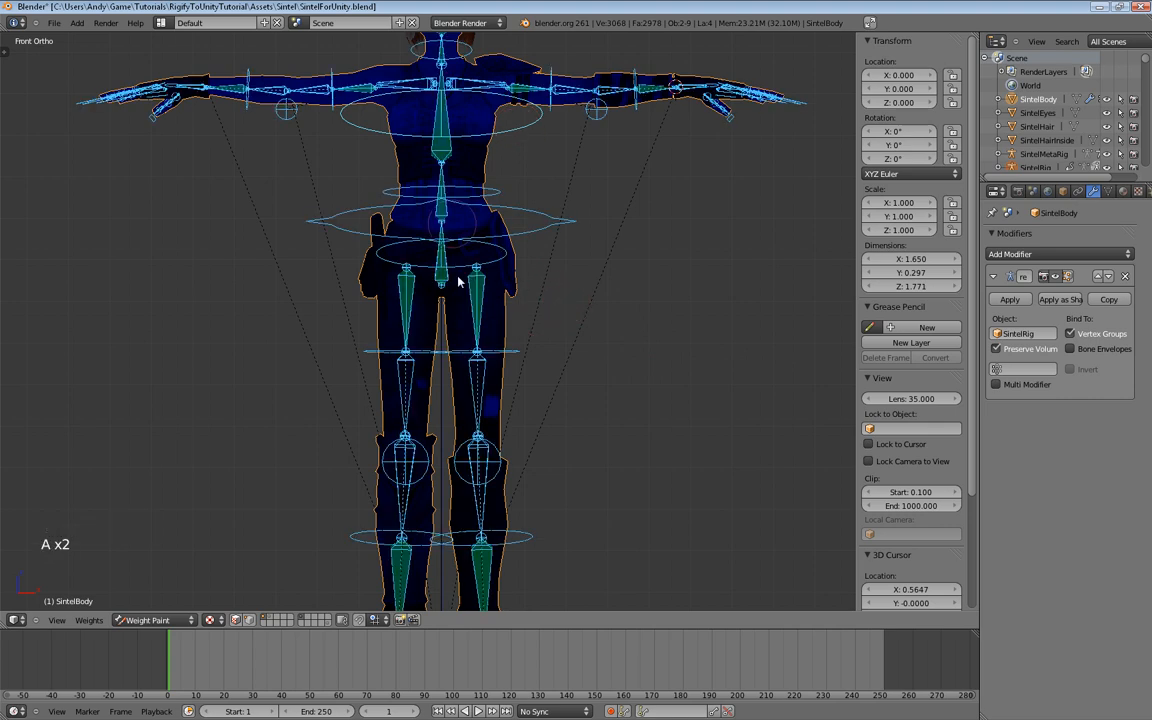
pyautogui.scroll(-2, 566, 298)
pyautogui.keyDown('shift'); pyautogui.moveTo(560, 339); pyautogui.dragTo(566, 324, button='middle'); pyautogui.keyUp('shift')
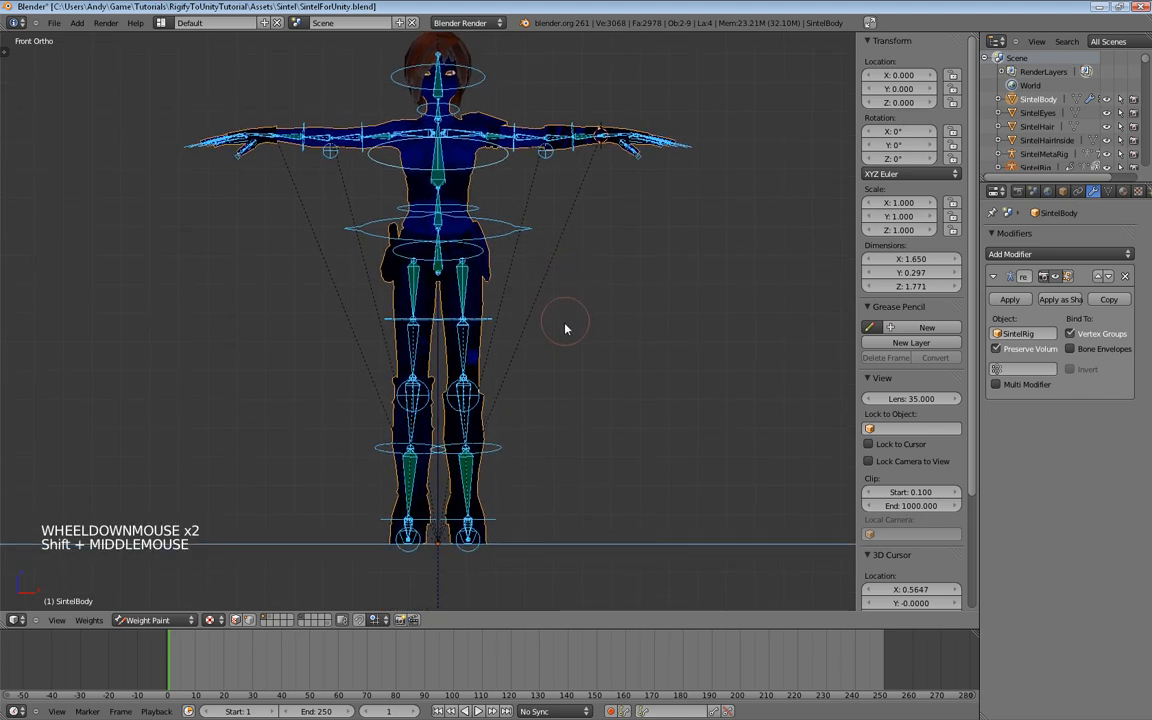
pyautogui.press('w')
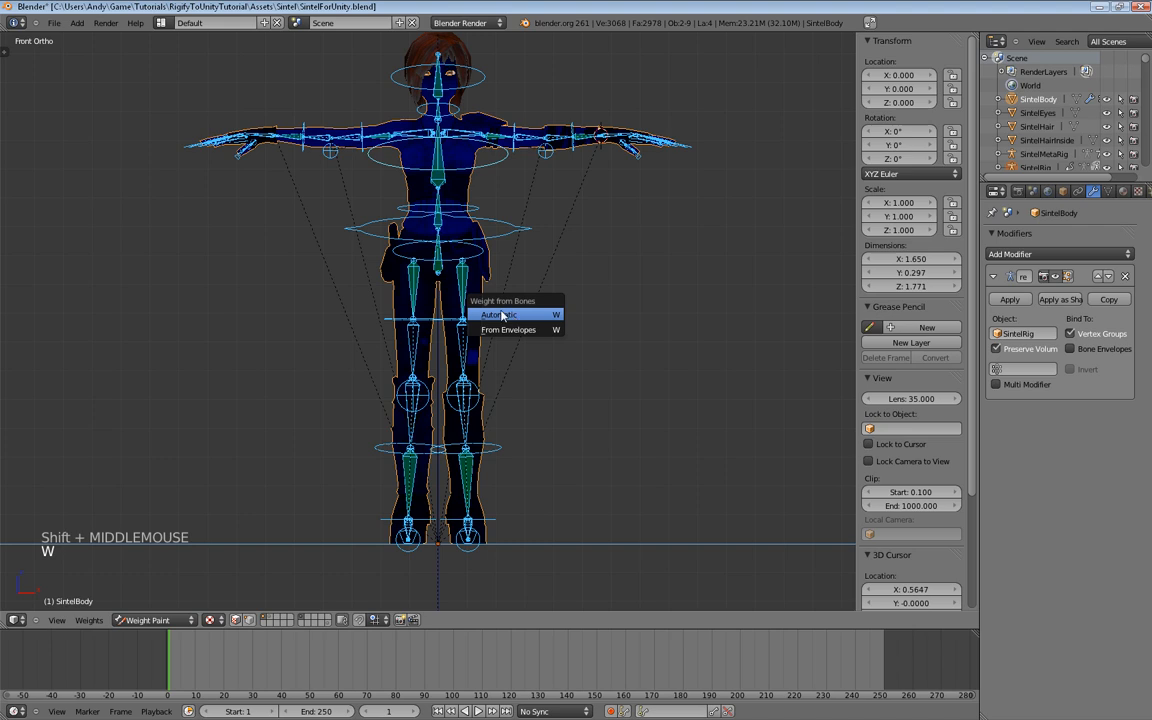
pyautogui.click(503, 316)
# Step: Examine the weights of the lower thigh bone in the character's left leg
pyautogui.scroll(3, 600, 393)
pyautogui.keyDown('shift'); pyautogui.moveTo(600, 393); pyautogui.dragTo(629, 365, button='middle'); pyautogui.keyUp('shift')
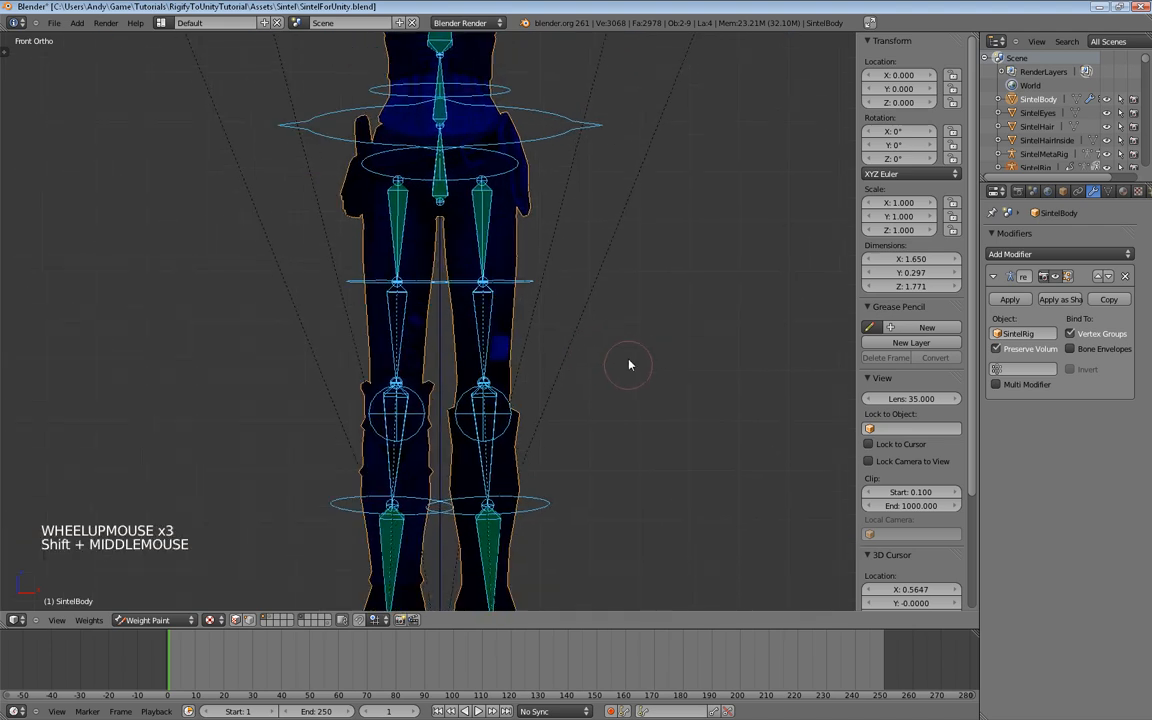
pyautogui.rightClick(487, 262)
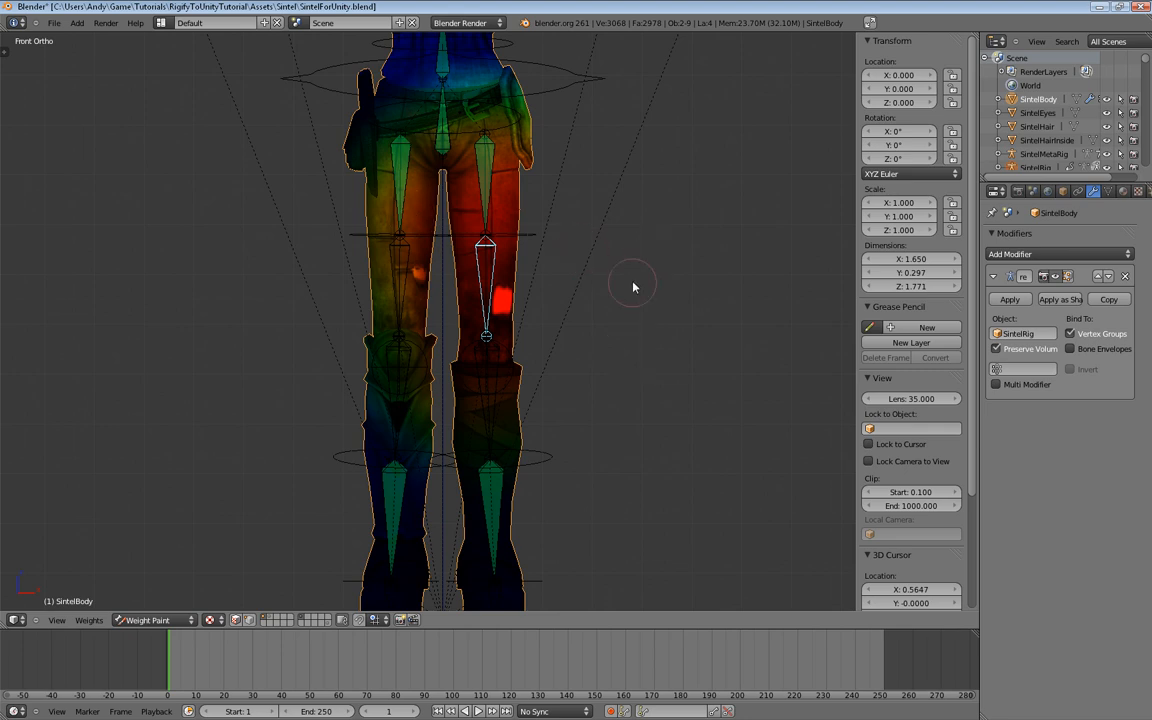
pyautogui.scroll(1, 627, 278)
pyautogui.scroll(-1, 627, 278)
pyautogui.scroll(-3, 627, 273)
pyautogui.keyDown('shift'); pyautogui.moveTo(627, 273); pyautogui.dragTo(580, 325, button='middle'); pyautogui.keyUp('shift')
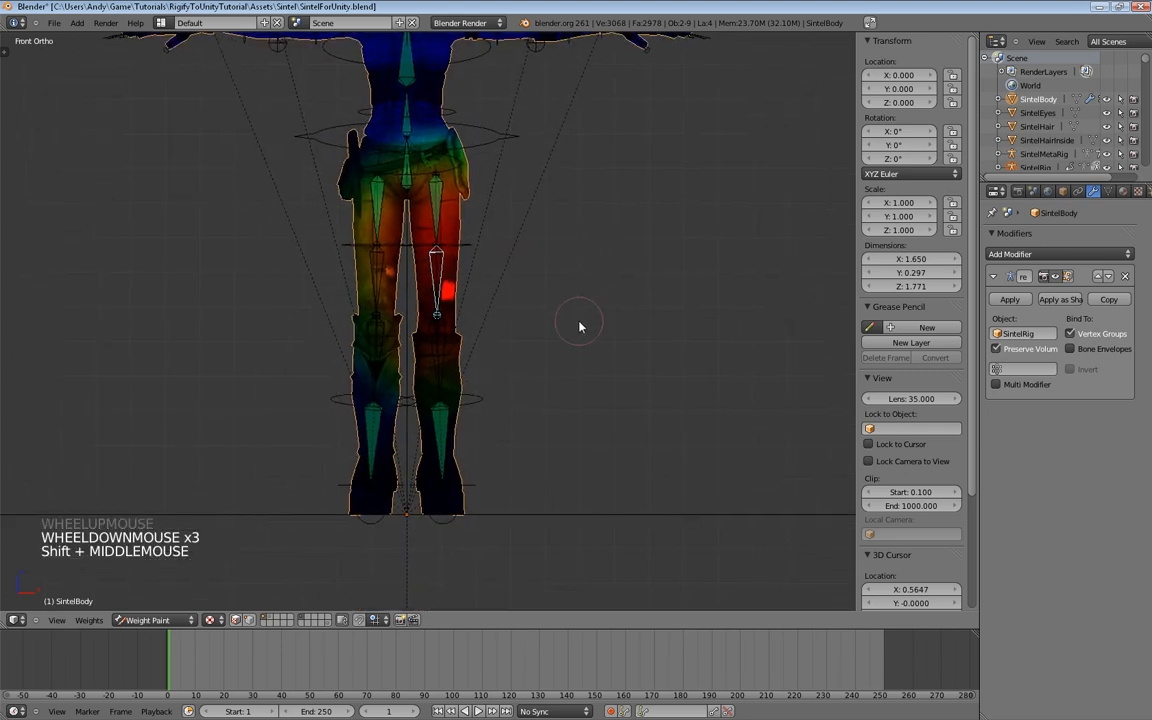
# Step: With every bone selected again, try once more to compute SintelBody's automatic weights
pyautogui.press('a')
pyautogui.press('a')
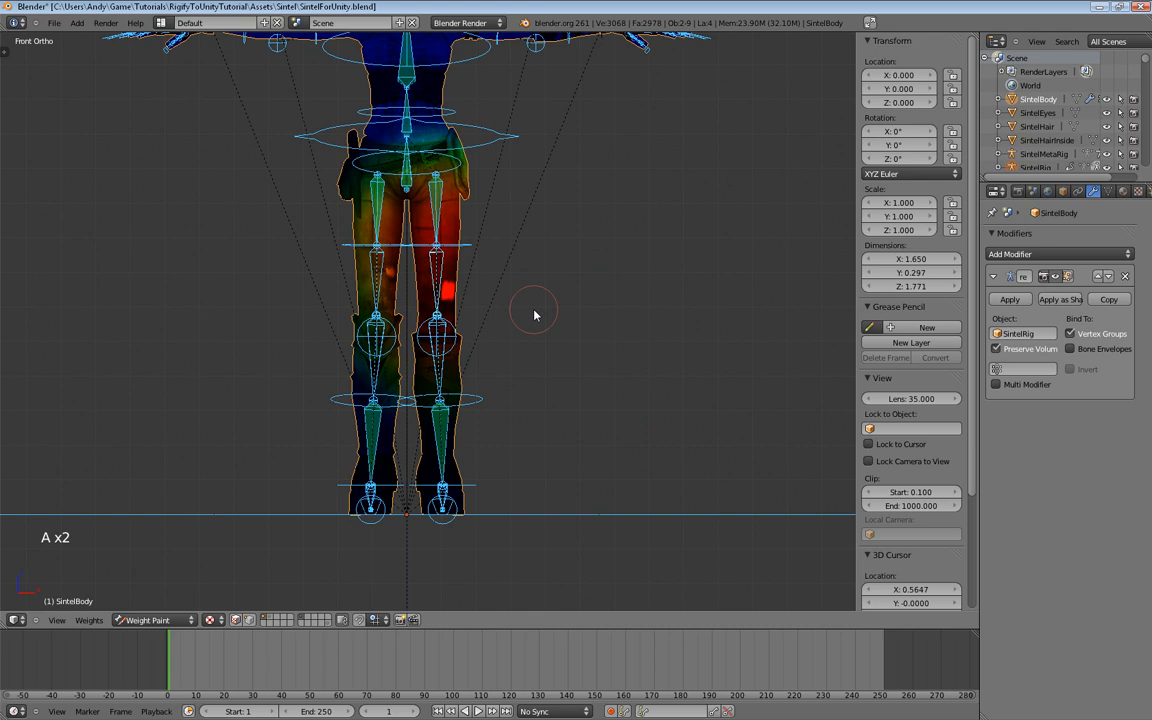
pyautogui.press('w')
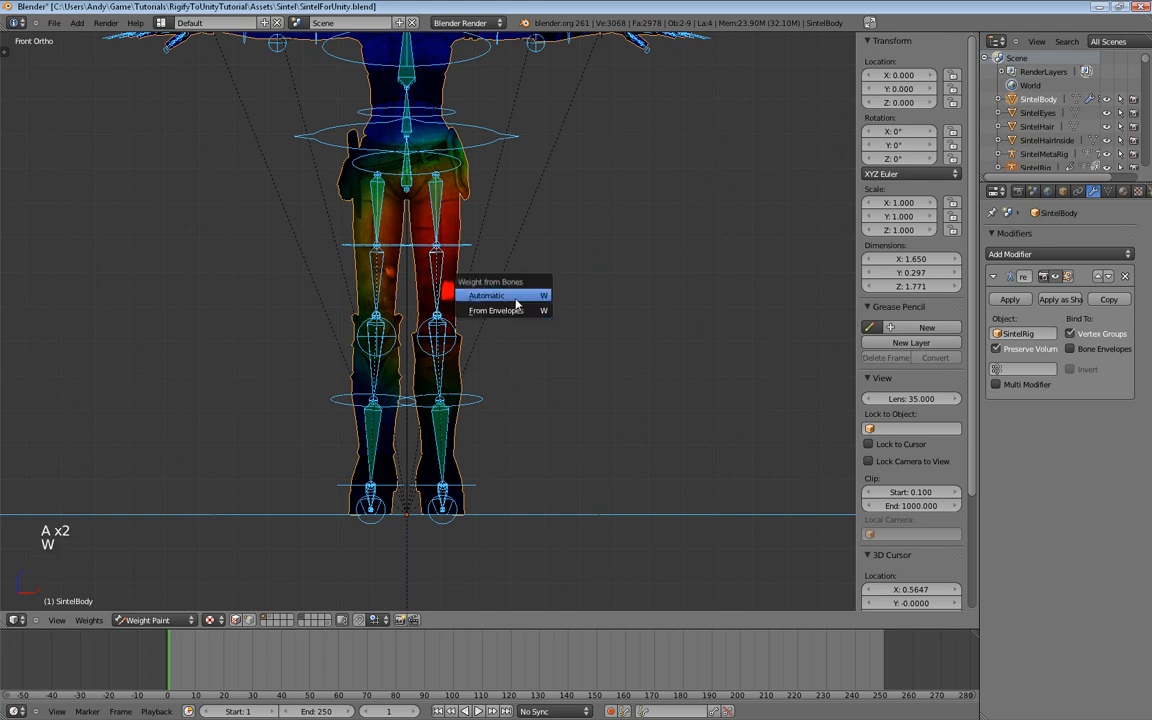
pyautogui.click(516, 303)
pyautogui.scroll(1, 516, 303)
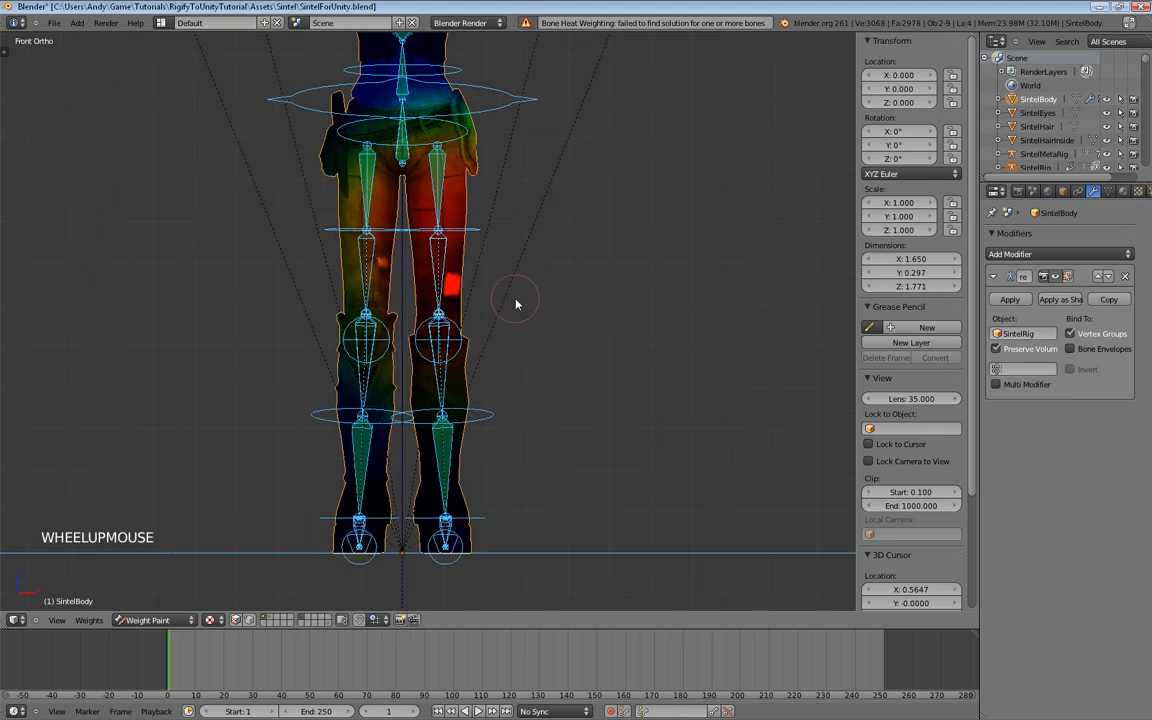
pyautogui.scroll(-3, 516, 303)
pyautogui.keyDown('shift'); pyautogui.moveTo(517, 303); pyautogui.dragTo(537, 275, button='middle'); pyautogui.keyUp('shift')
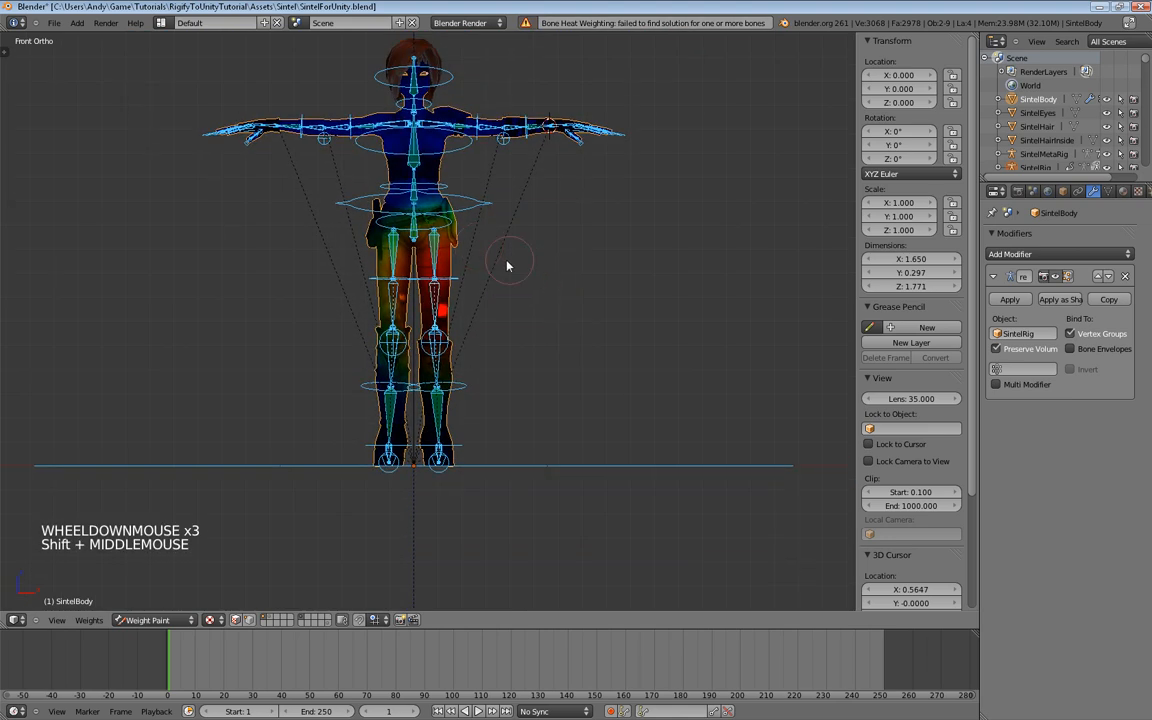
# Step: Leave Weight Paint mode, show SintelRig's last hidden bone layers as well and select all its bones in Pose Mode
pyautogui.hotkey('ctrl', 'Tab')
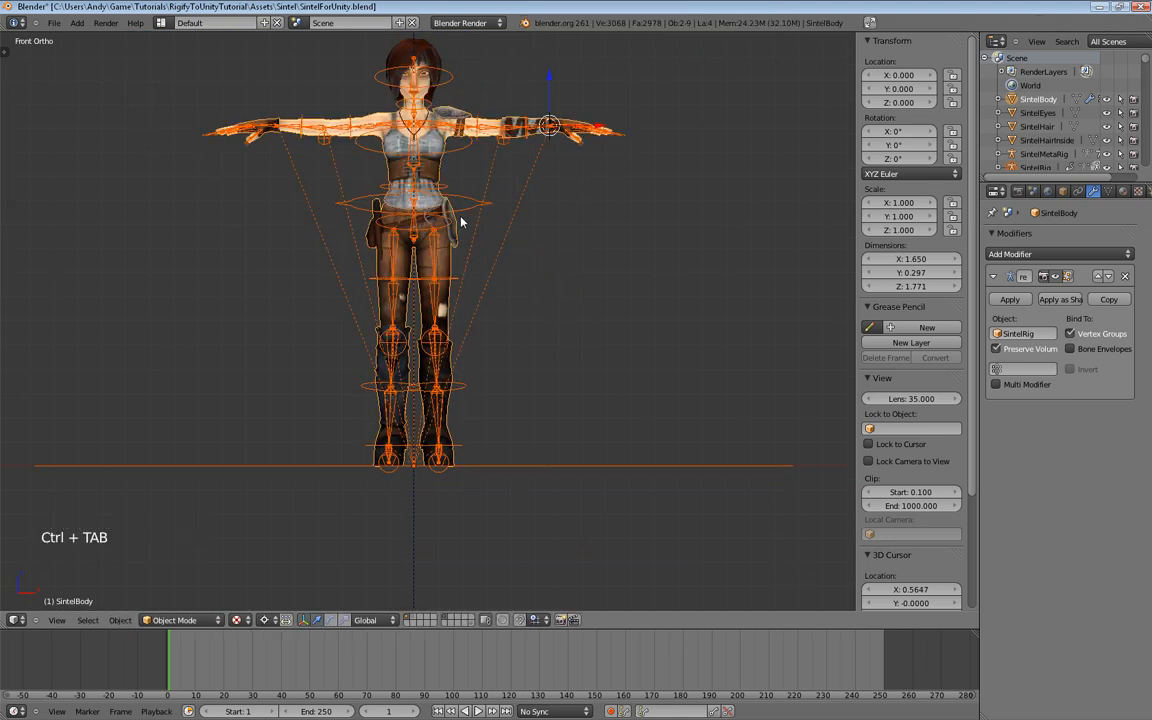
pyautogui.rightClick(432, 170)
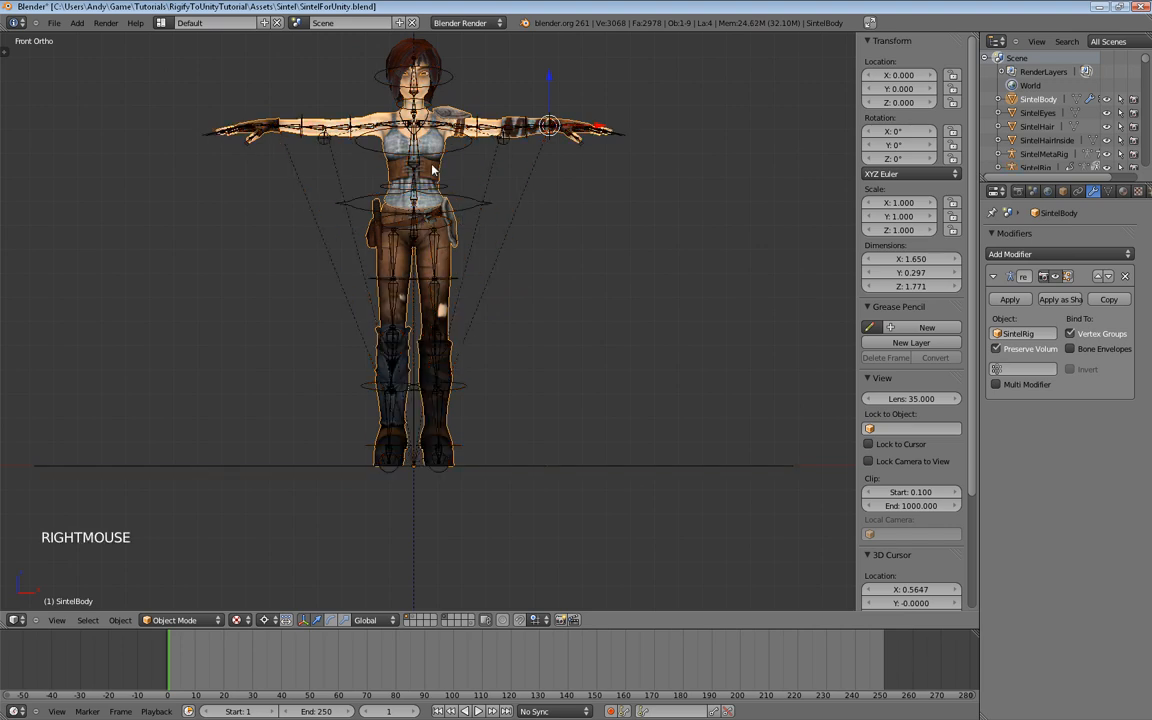
pyautogui.rightClick(476, 210)
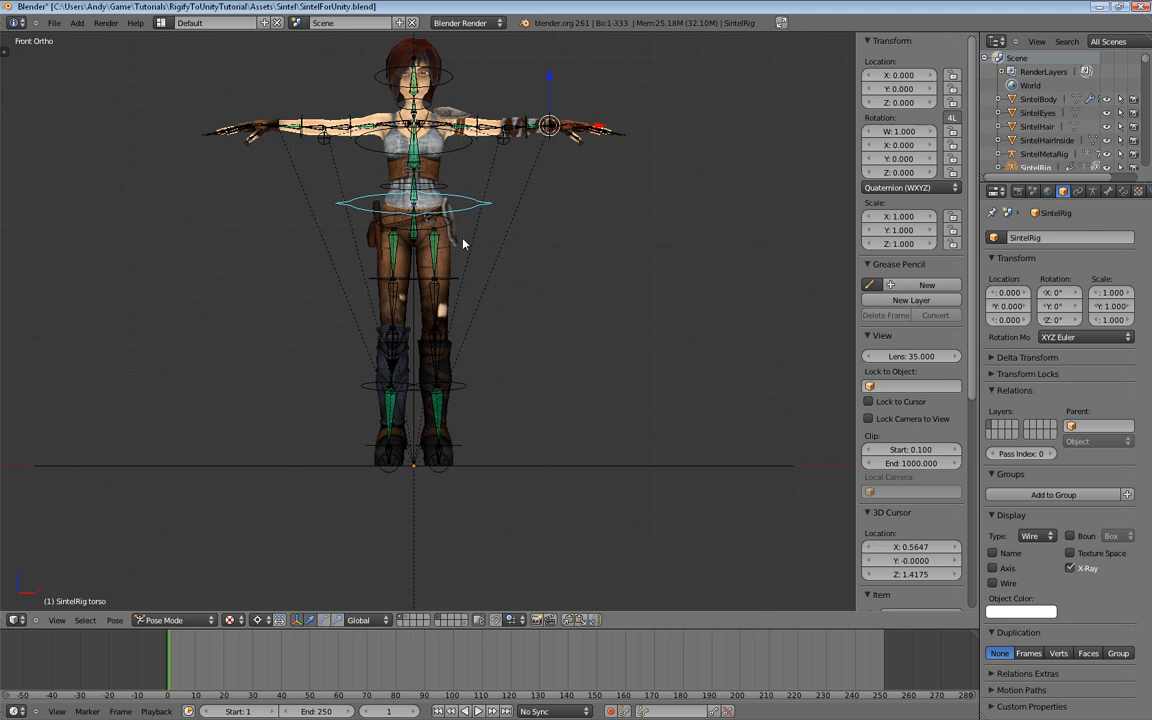
pyautogui.click(1093, 191)
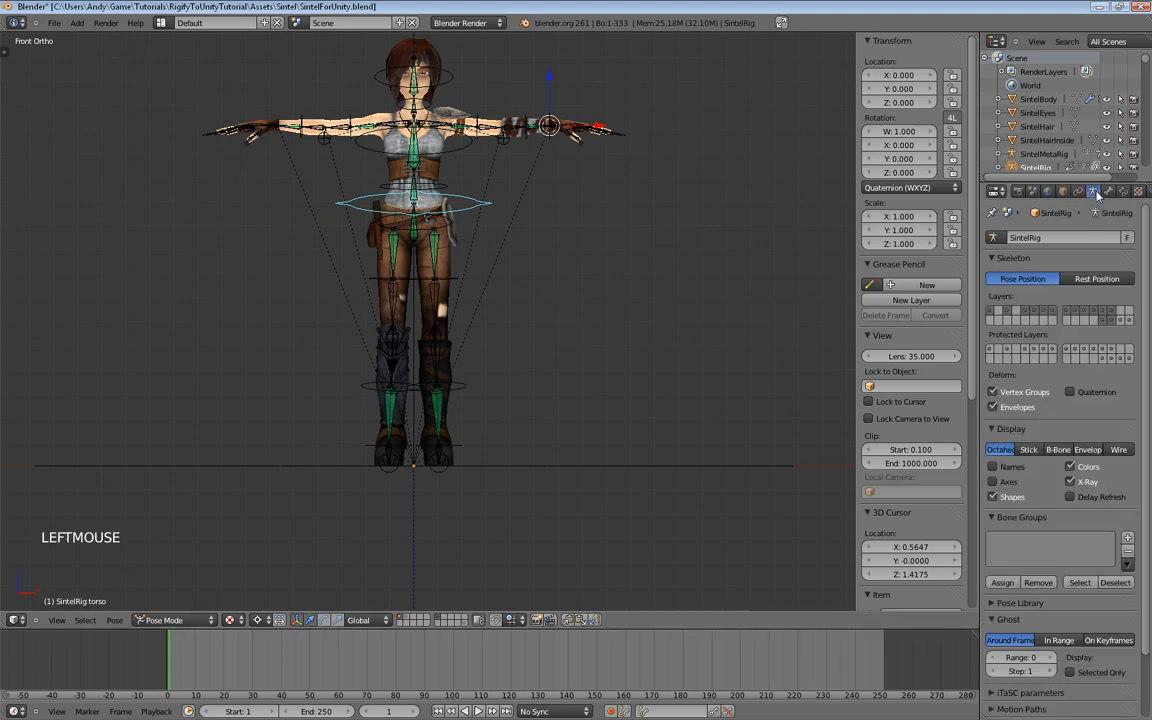
pyautogui.keyDown('shift'); pyautogui.click(1131, 319); pyautogui.keyUp('shift')
pyautogui.keyDown('shift'); pyautogui.click(1133, 322); pyautogui.keyUp('shift')
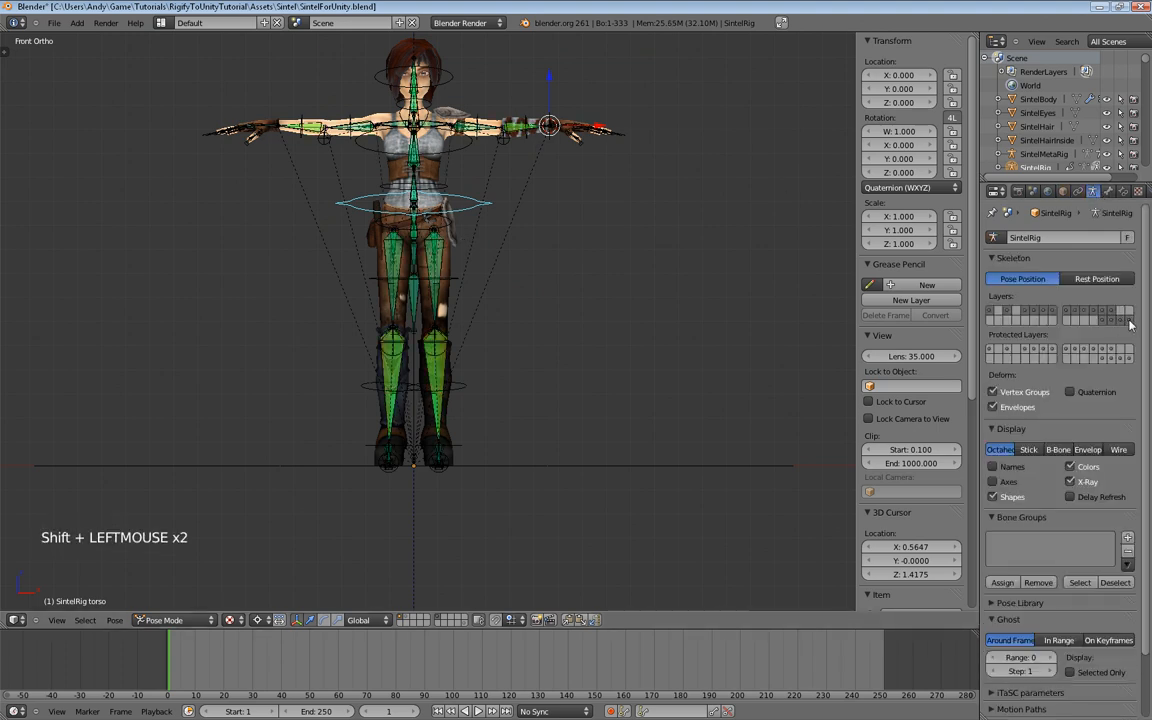
pyautogui.press('a')
pyautogui.press('a')
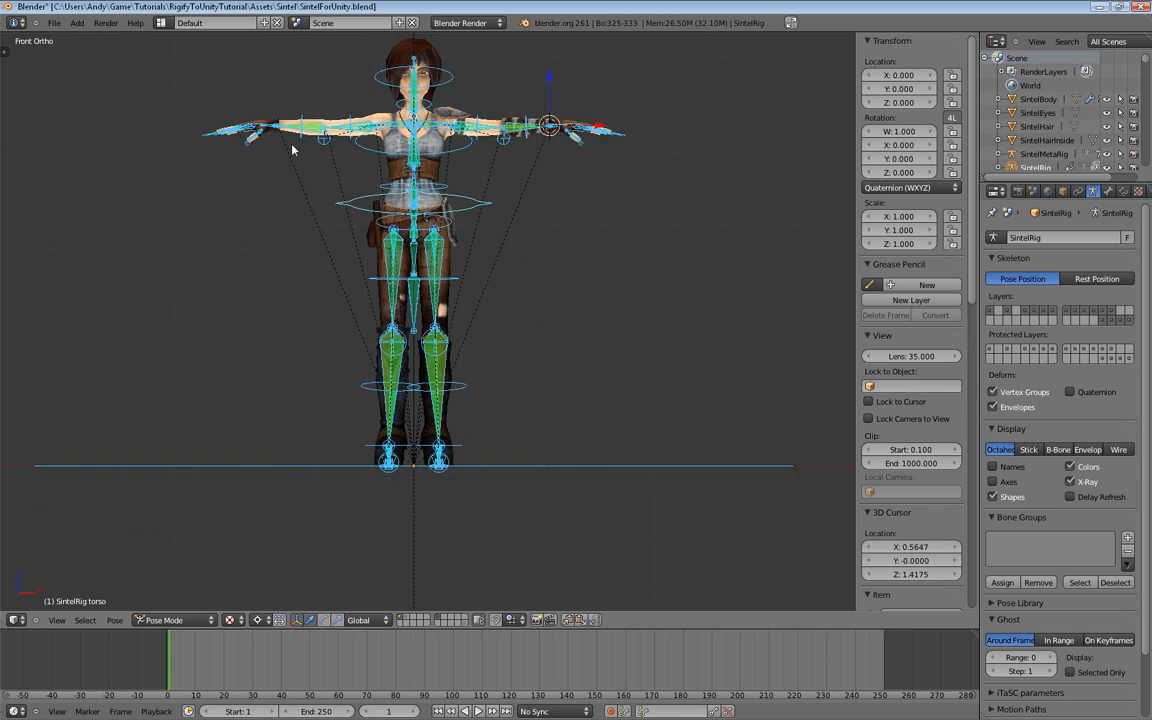
# Step: Deselect SintelRig's bones and show only the bone layer that holds its DEF deformation bones, leaving all of them unselected
pyautogui.press('a')
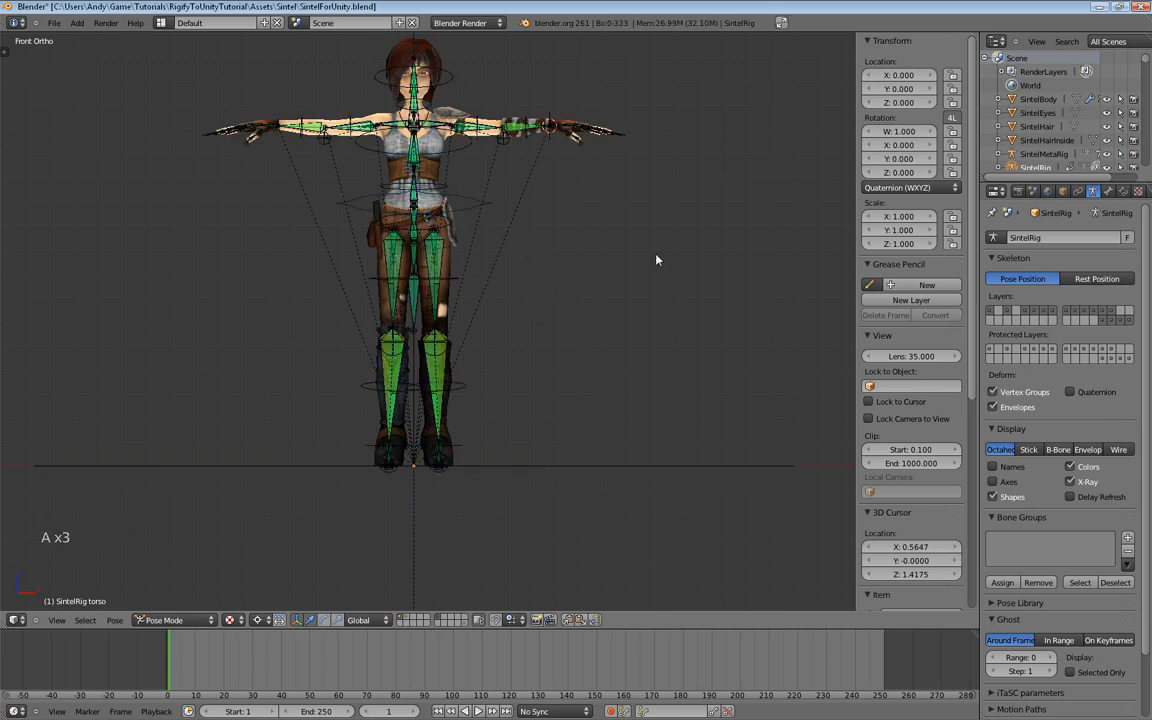
pyautogui.click(1110, 320)
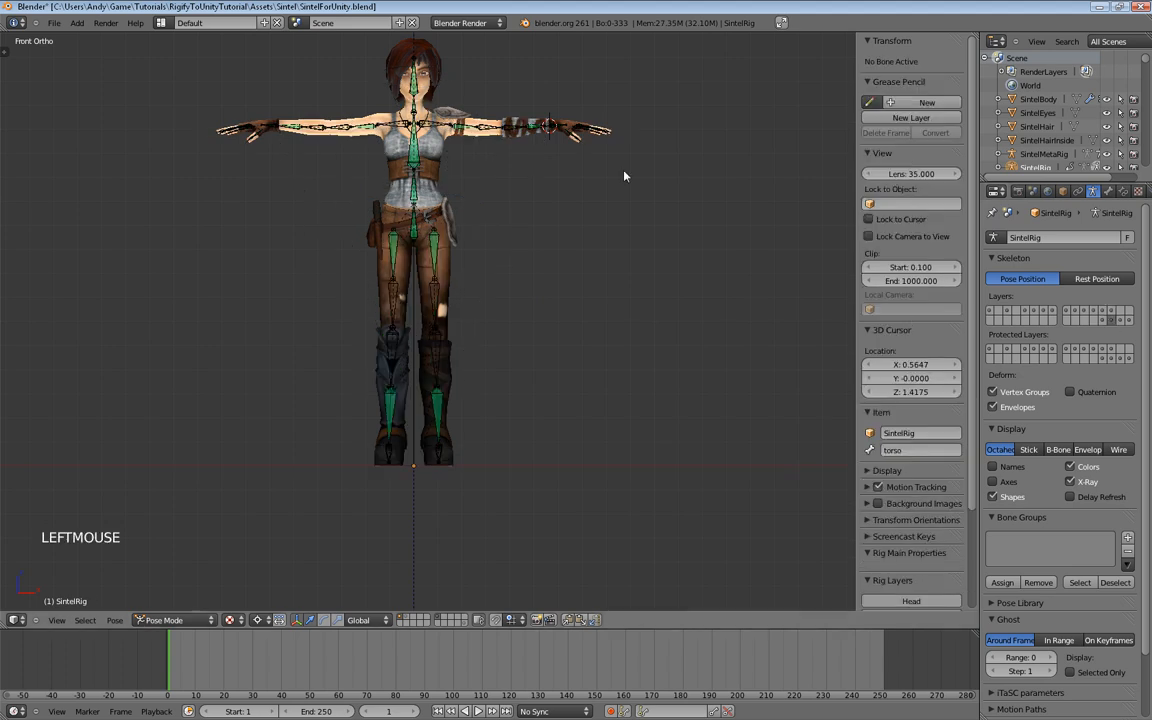
pyautogui.scroll(2, 540, 283)
pyautogui.scroll(-2, 540, 283)
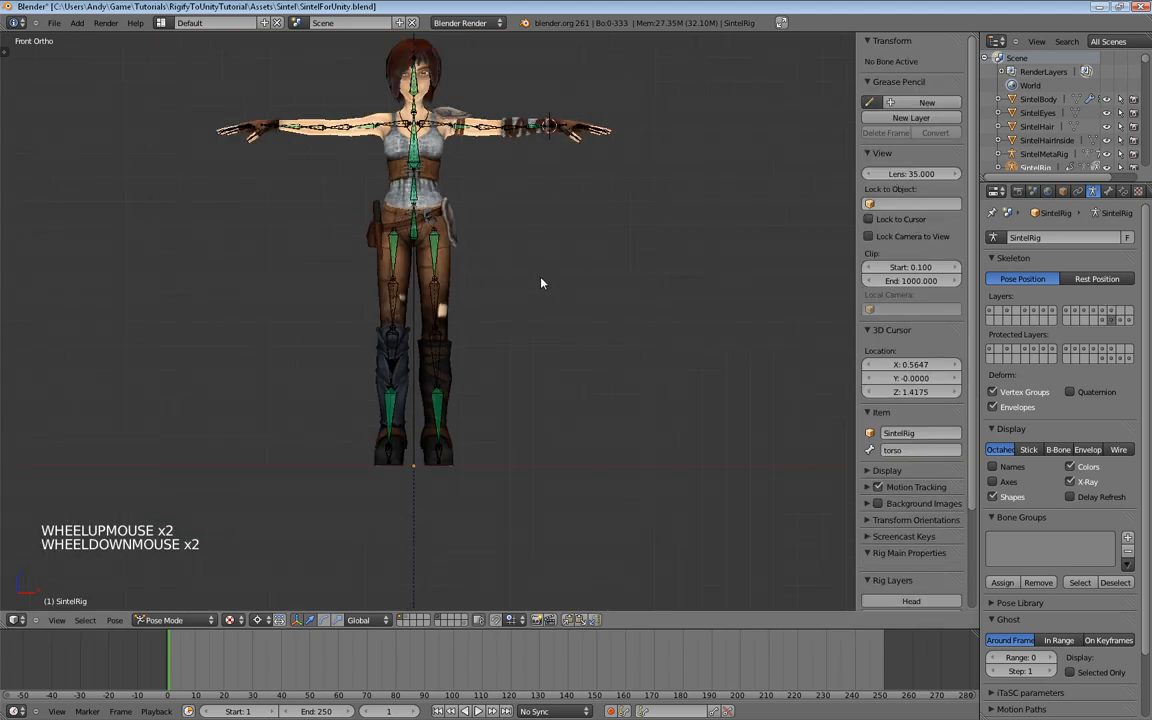
pyautogui.press('a')
pyautogui.moveTo(540, 273)
pyautogui.keyDown('shift'); pyautogui.mouseDown(button='middle')
pyautogui.moveTo(540, 247)
pyautogui.moveTo(545, 262)
pyautogui.mouseUp(button='middle'); pyautogui.keyUp('shift')
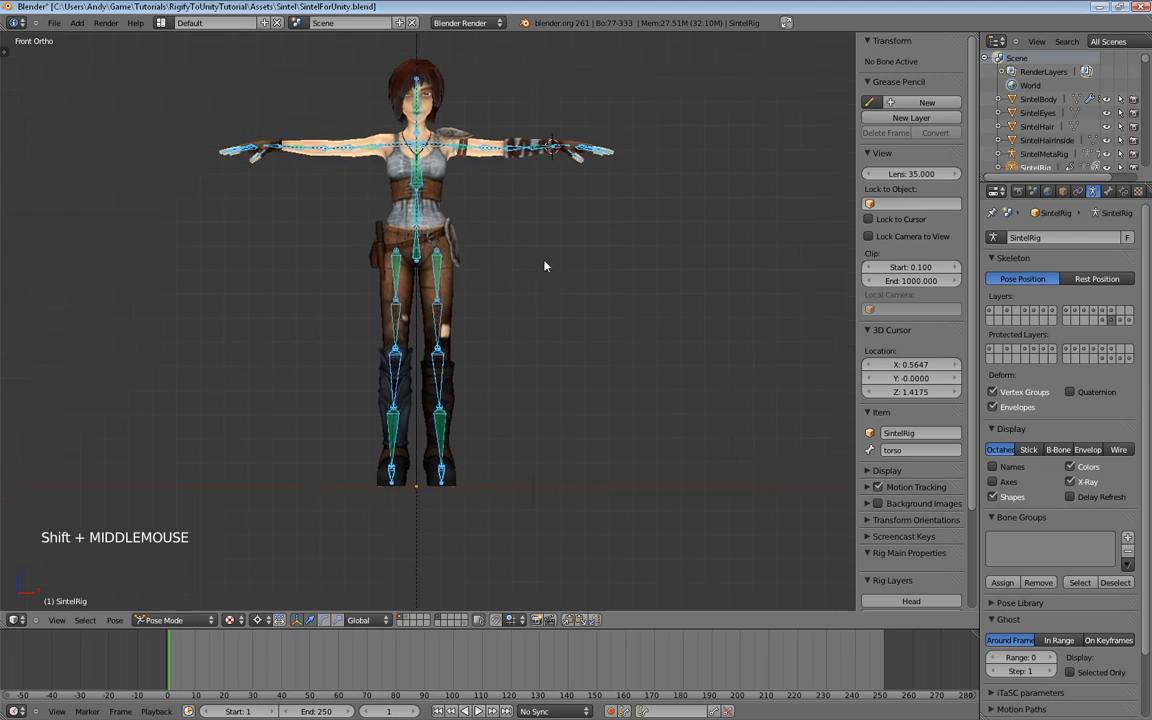
pyautogui.press('a')
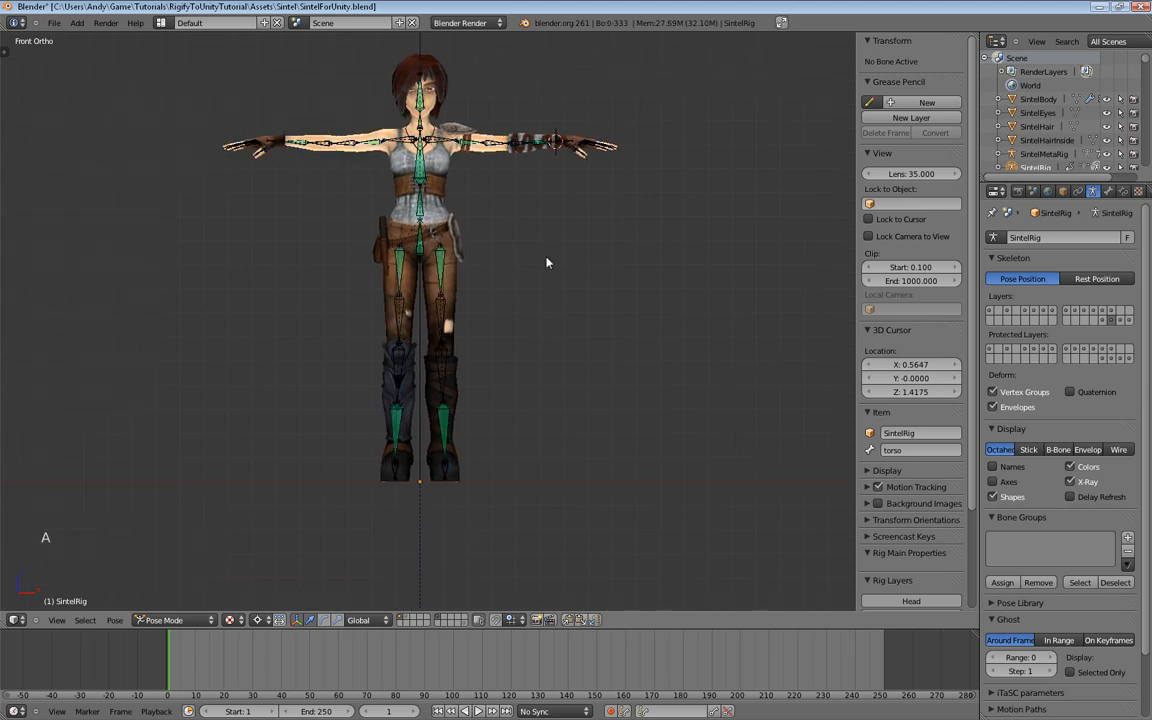
# Step: Put SintelBody in Weight Paint mode, select all visible deform bones and assign automatic weights from them
pyautogui.rightClick(403, 195)
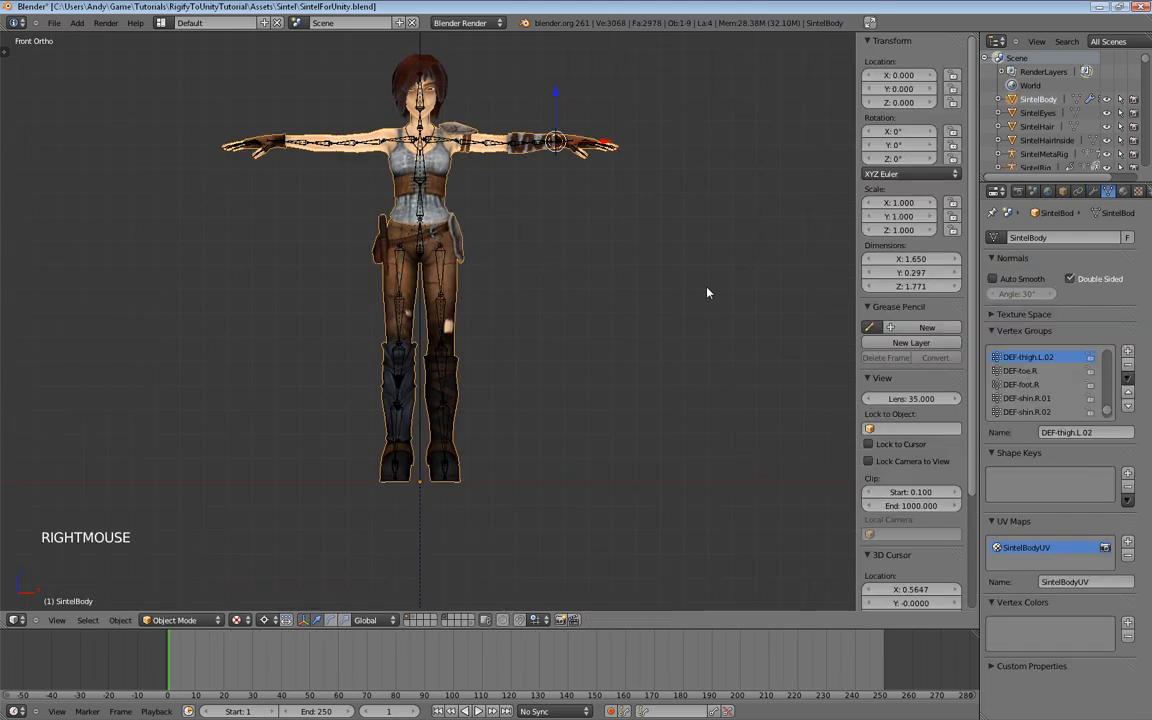
pyautogui.hotkey('ctrl', 'Tab')
pyautogui.press('a')
pyautogui.press('a')
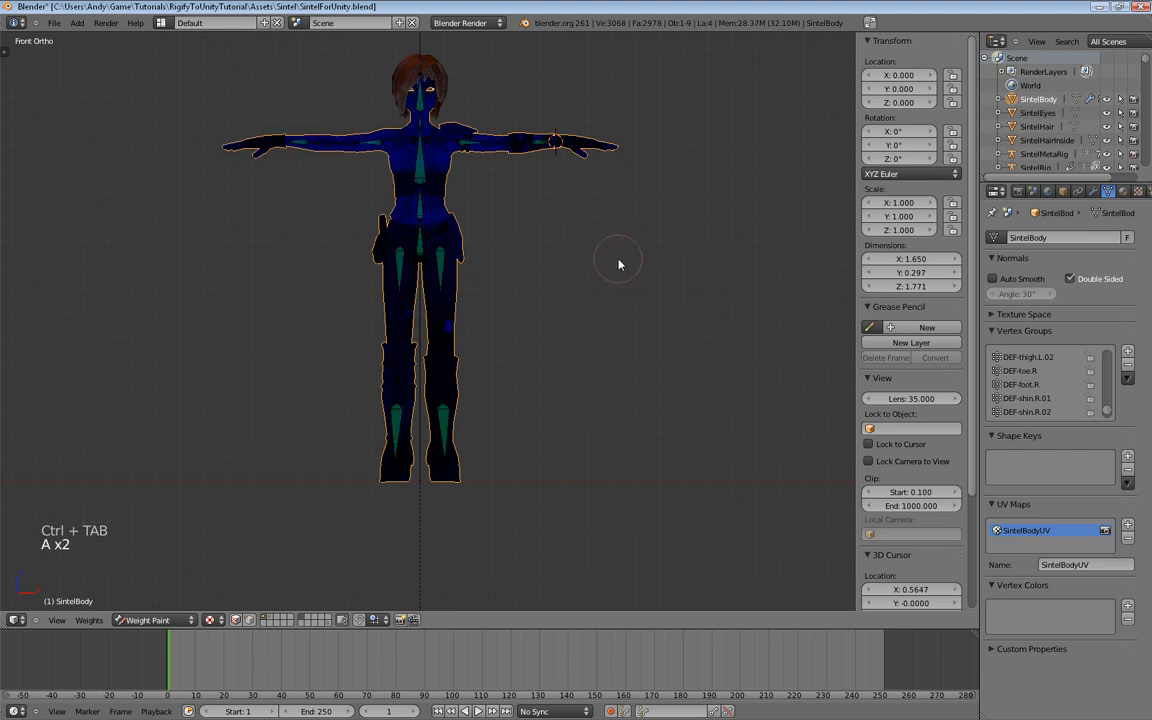
pyautogui.press('a')
pyautogui.press('w')
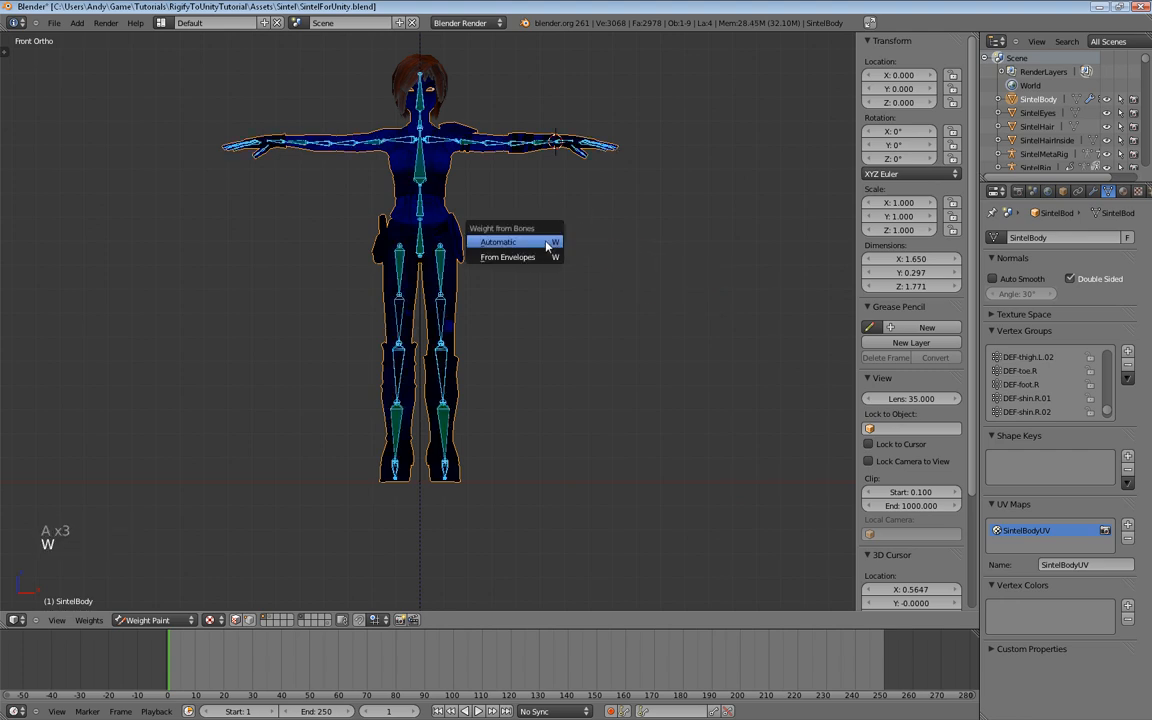
pyautogui.click(526, 243)
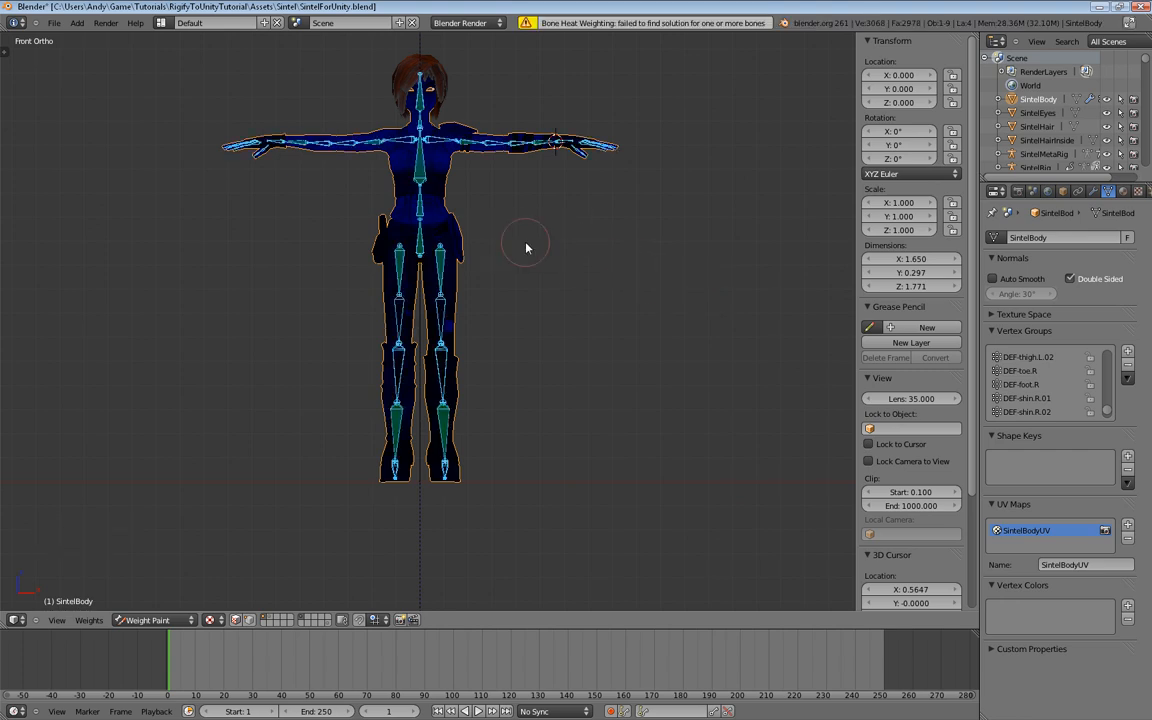
# Step: Examine SintelBody's weights for the spine and ribs bones and look through its vertex groups
pyautogui.scroll(2, 527, 247)
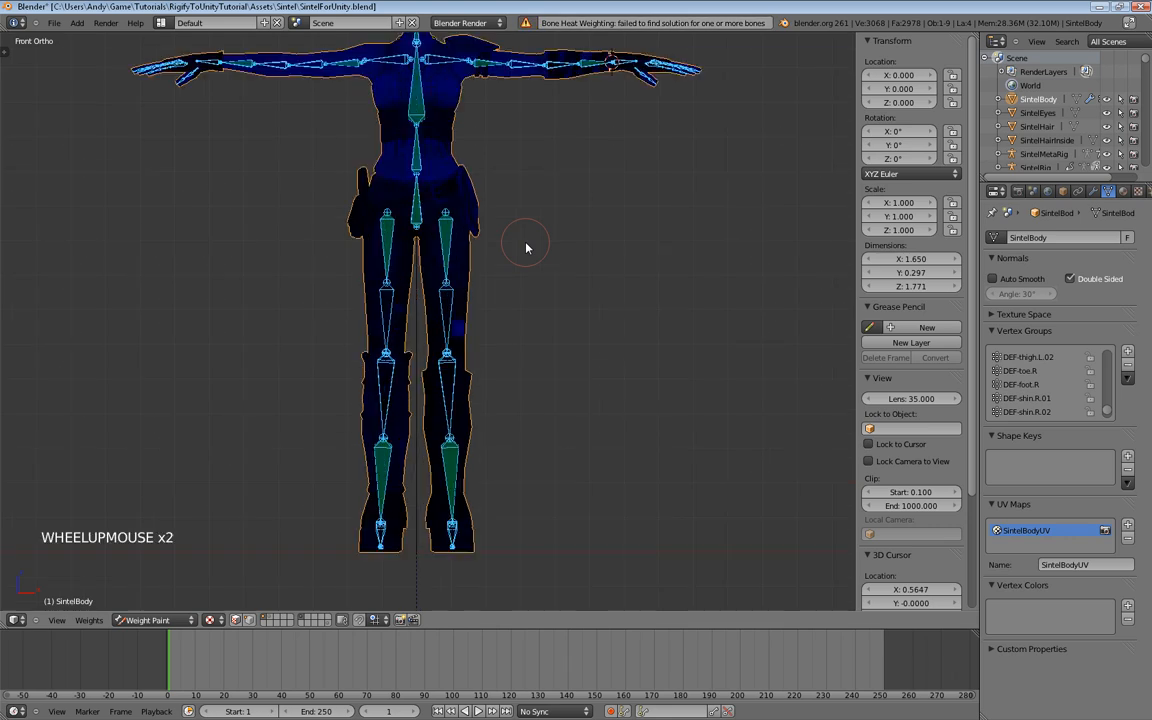
pyautogui.press('a')
pyautogui.keyDown('shift'); pyautogui.moveTo(525, 247); pyautogui.dragTo(501, 267, button='middle'); pyautogui.keyUp('shift')
pyautogui.scroll(1, 511, 313)
pyautogui.scroll(1, 511, 313)
pyautogui.scroll(-3, 537, 319)
pyautogui.scroll(3, 407, 300)
pyautogui.scroll(1, 407, 300)
pyautogui.press('w')
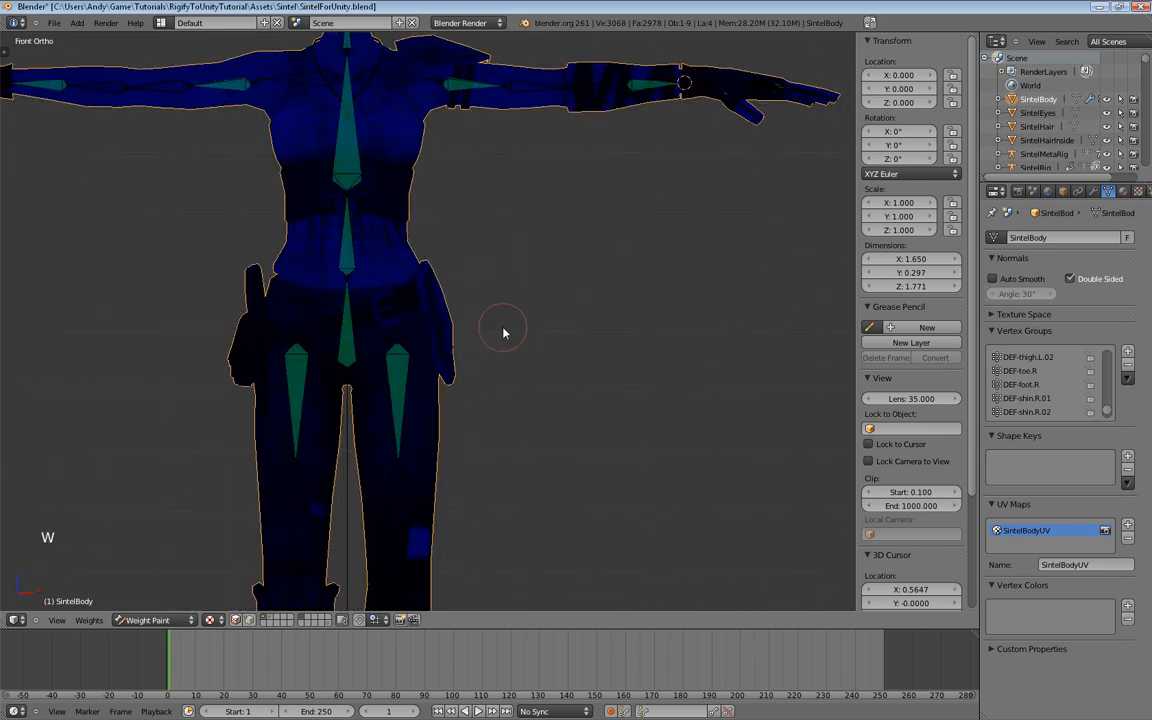
pyautogui.scroll(-4, 504, 330)
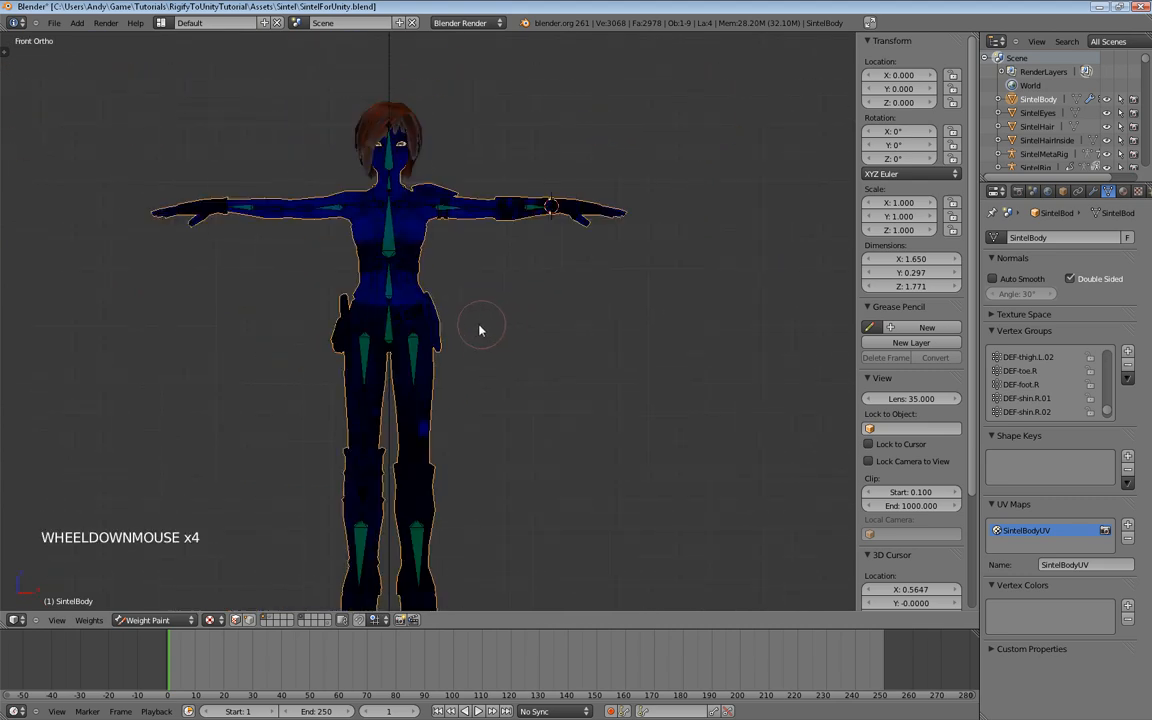
pyautogui.rightClick(378, 312)
pyautogui.rightClick(388, 236)
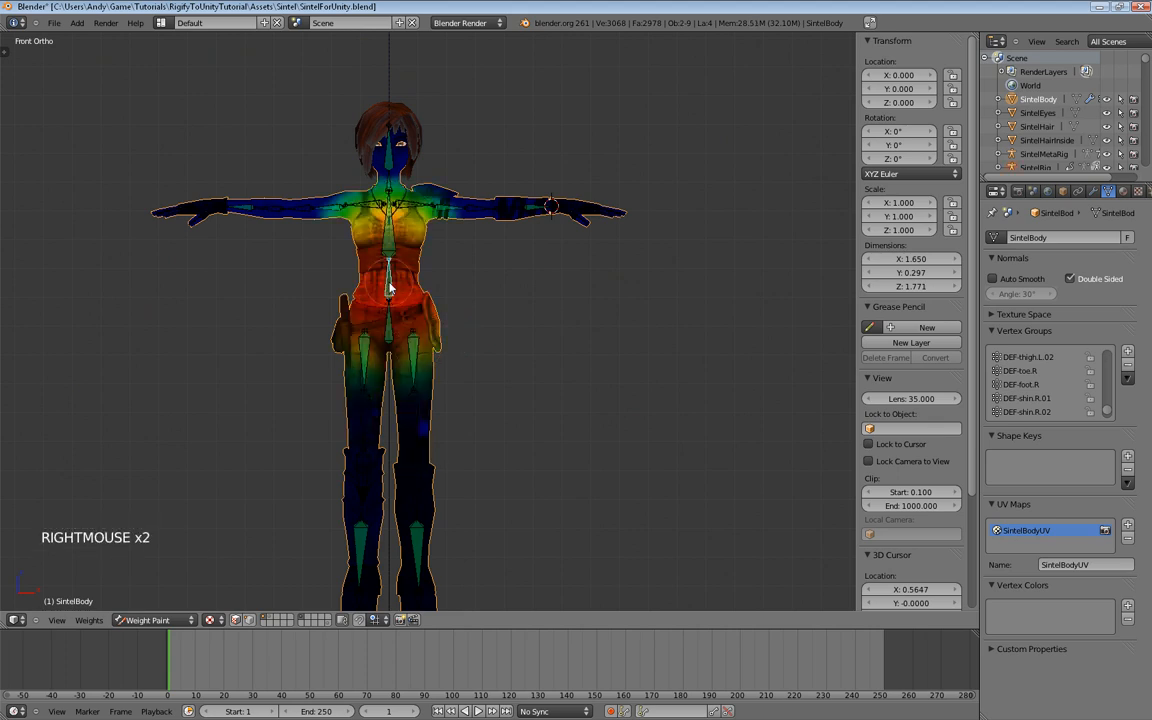
pyautogui.rightClick(388, 200)
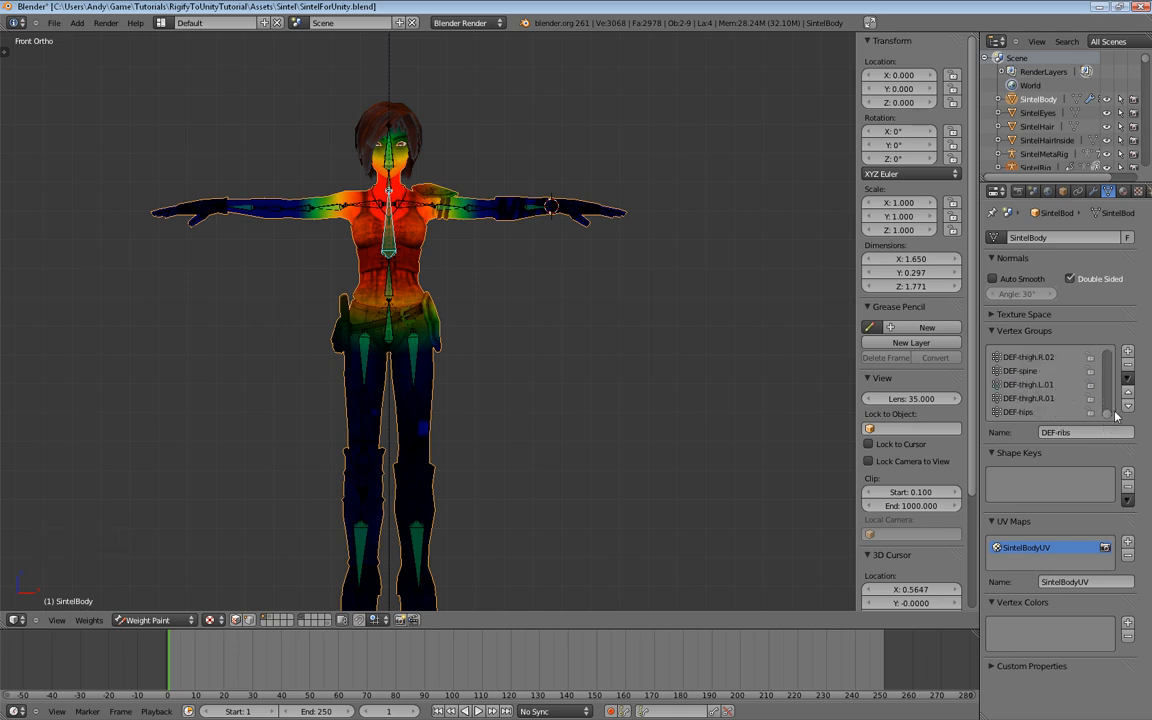
pyautogui.doubleClick(1108, 417)
pyautogui.scroll(-3, 470, 320)
# Step: With all deform bones reselected, calculate SintelBody's weights from envelopes and once more with the Automatic option
pyautogui.keyDown('shift'); pyautogui.moveTo(480, 330); pyautogui.dragTo(524, 291, button='middle'); pyautogui.keyUp('shift')
pyautogui.press('a')
pyautogui.press('a')
pyautogui.press('w')
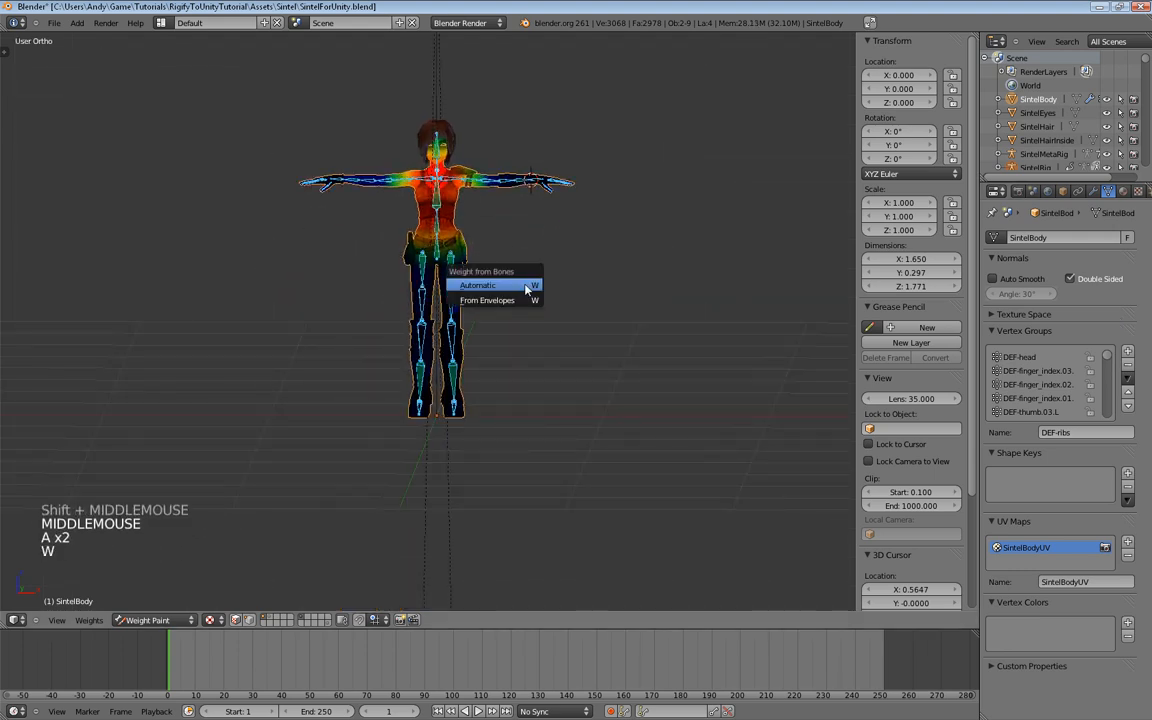
pyautogui.click(512, 304)
pyautogui.scroll(3, 514, 303)
pyautogui.press('w')
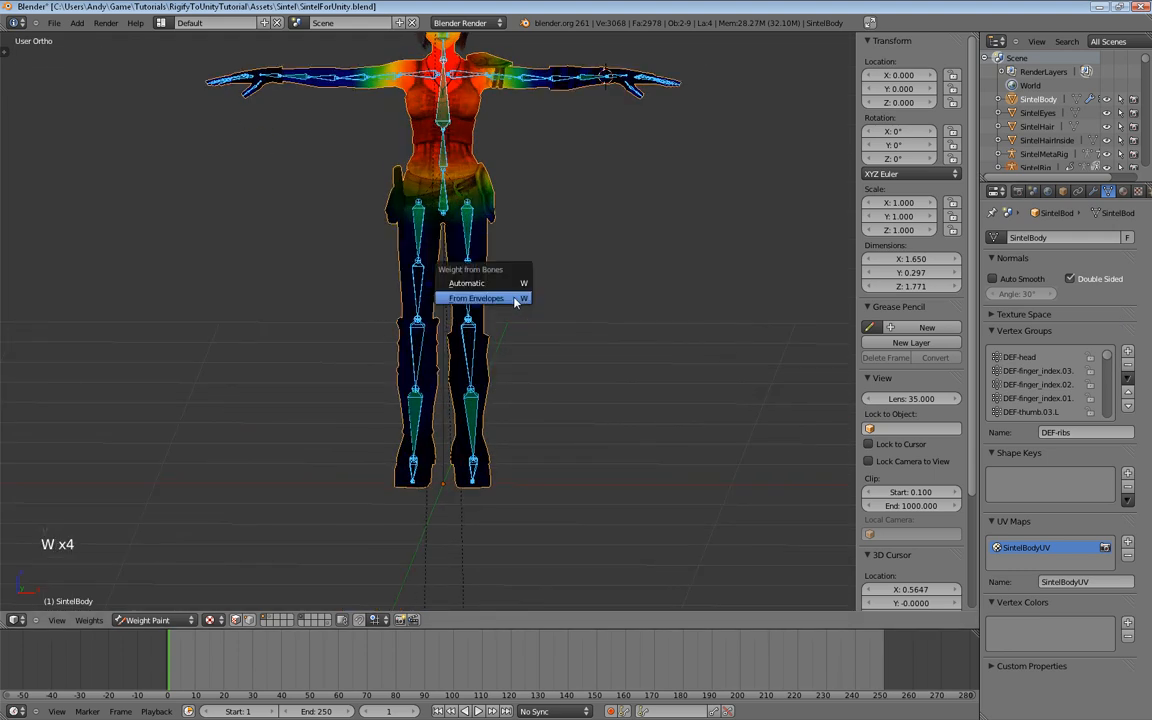
pyautogui.click(501, 288)
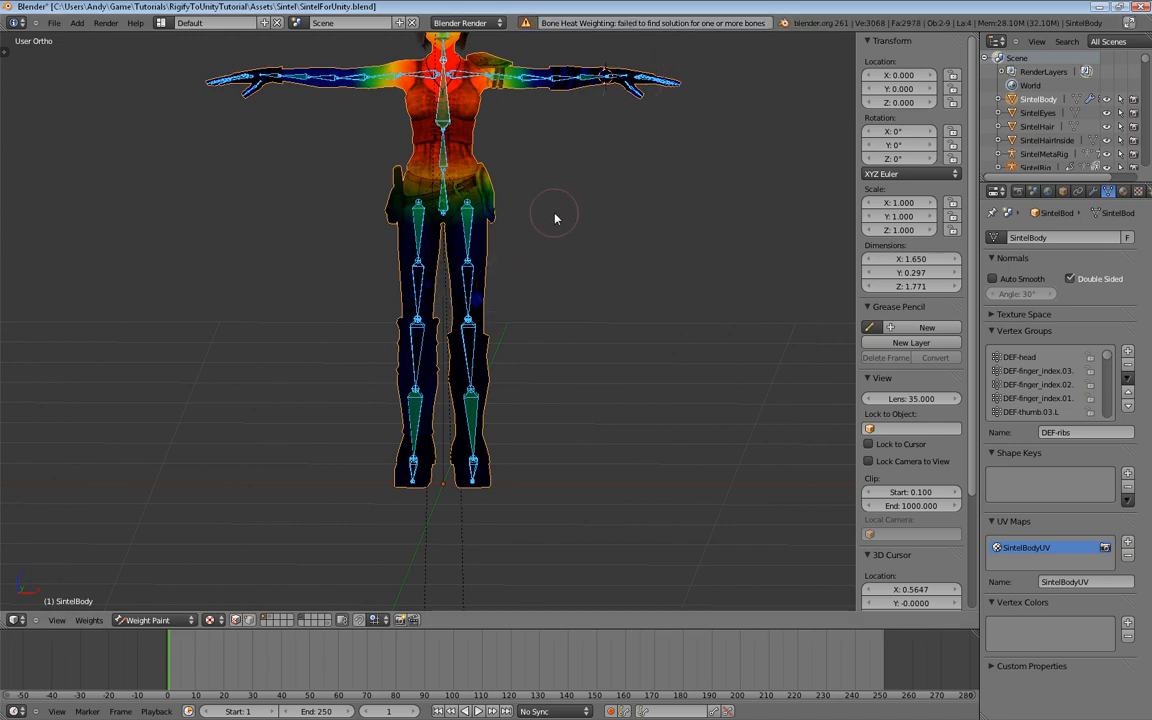
# Step: Examine the bone placement and weights along SintelBody's torso, right arm and hand up close
pyautogui.scroll(3, 556, 220)
pyautogui.keyDown('shift'); pyautogui.moveTo(566, 219); pyautogui.dragTo(473, 366, button='middle'); pyautogui.keyUp('shift')
pyautogui.scroll(2, 471, 352)
pyautogui.keyDown('shift'); pyautogui.moveTo(398, 277); pyautogui.dragTo(581, 286, button='middle'); pyautogui.keyUp('shift')
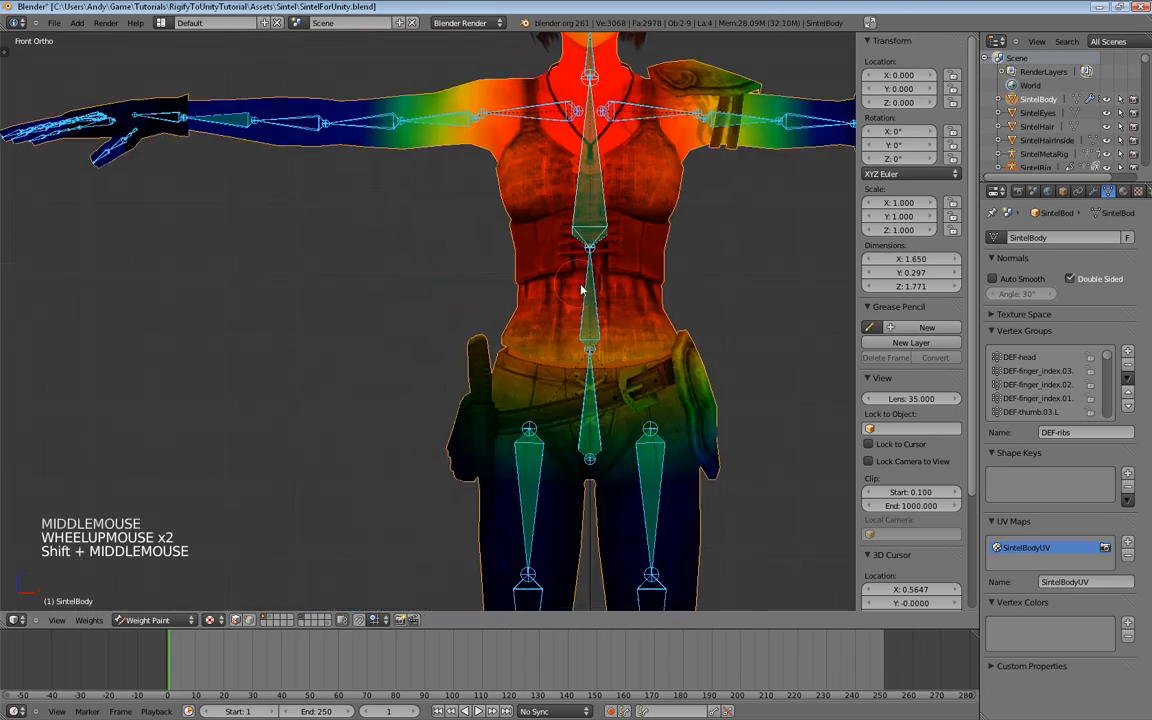
pyautogui.keyDown('shift'); pyautogui.moveTo(196, 227); pyautogui.dragTo(452, 402, button='middle'); pyautogui.keyUp('shift')
pyautogui.scroll(4, 335, 312)
pyautogui.press('KP_1')
pyautogui.scroll(-6, 347, 391)
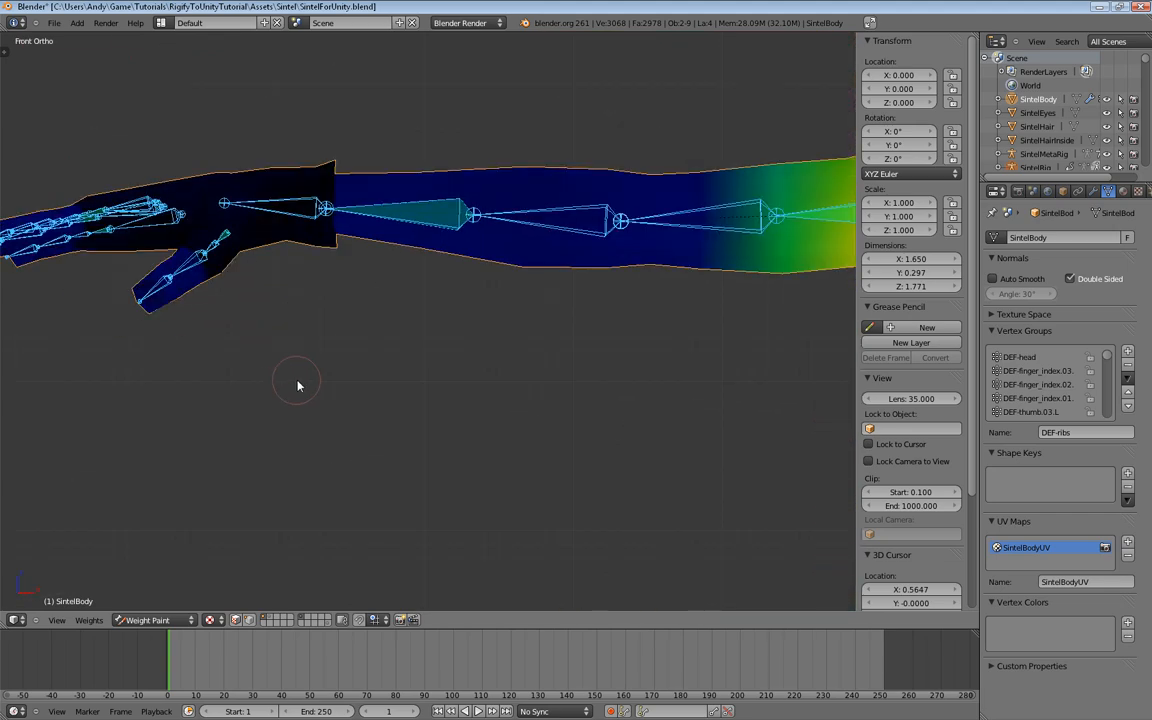
pyautogui.keyDown('shift'); pyautogui.moveTo(313, 385); pyautogui.dragTo(438, 303, button='middle'); pyautogui.keyUp('shift')
pyautogui.scroll(3, 500, 375)
pyautogui.press('KP_1')
pyautogui.scroll(-7, 500, 350)
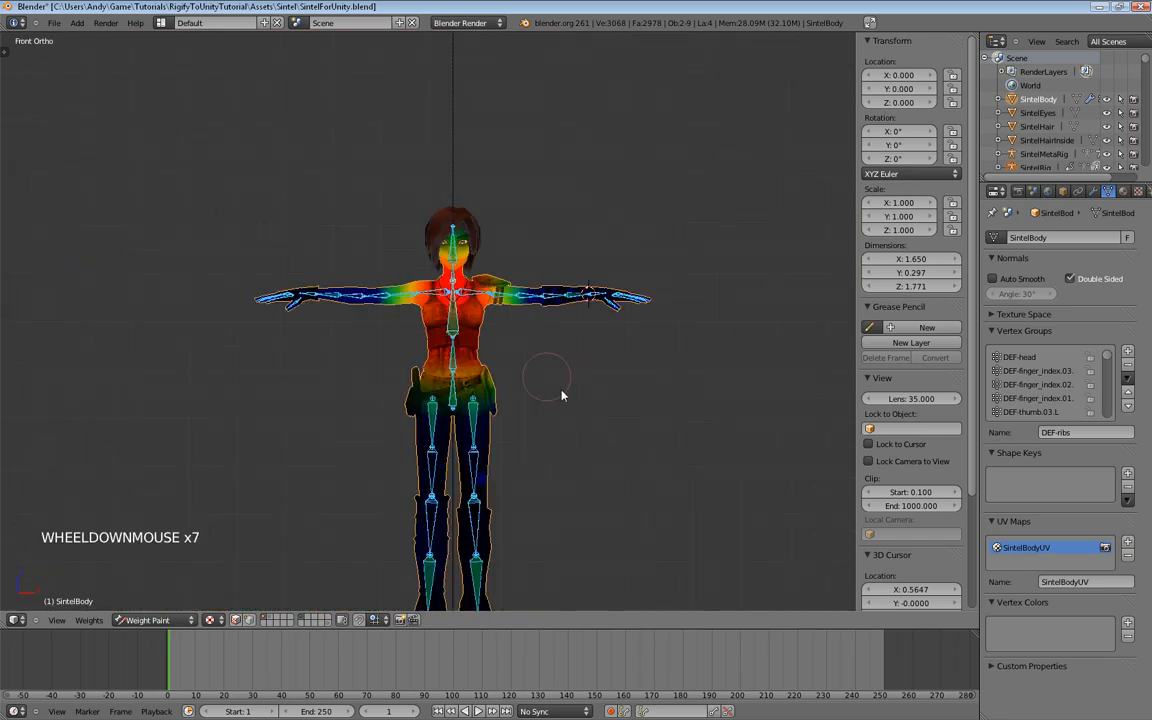
# Step: Reselect every deform bone and try again to compute SintelBody's automatic weights
pyautogui.keyDown('shift'); pyautogui.moveTo(560, 391); pyautogui.dragTo(543, 345, button='middle'); pyautogui.keyUp('shift')
pyautogui.press('a')
pyautogui.press('a')
pyautogui.press('w')
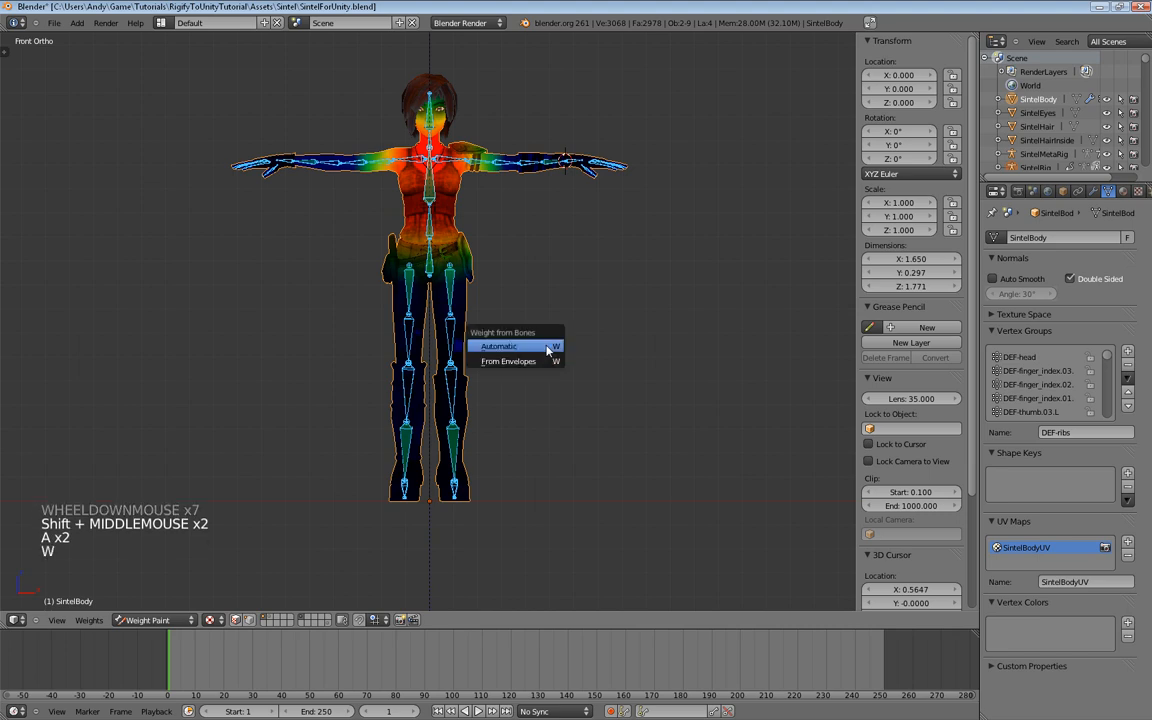
pyautogui.click(537, 347)
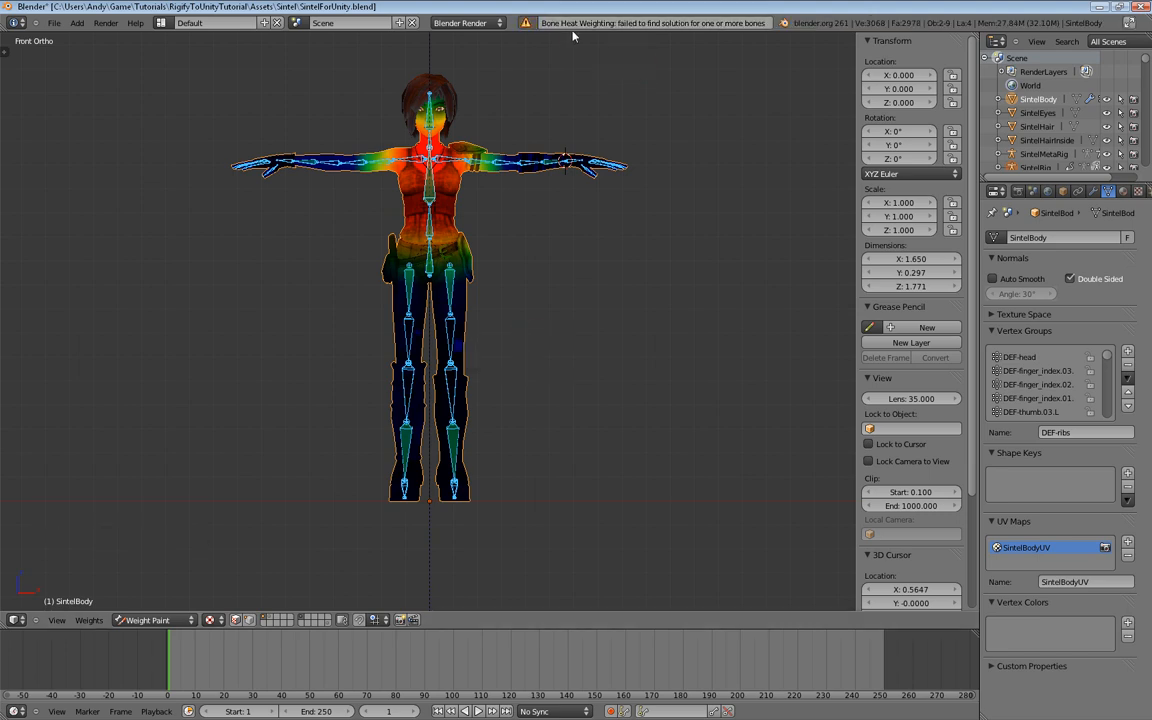
# Step: Examine SintelBody's weights for the neck bone and the character's left forearm bone
pyautogui.scroll(1, 592, 172)
pyautogui.keyDown('shift'); pyautogui.moveTo(594, 180); pyautogui.dragTo(590, 192, button='middle'); pyautogui.keyUp('shift')
pyautogui.scroll(3, 560, 198)
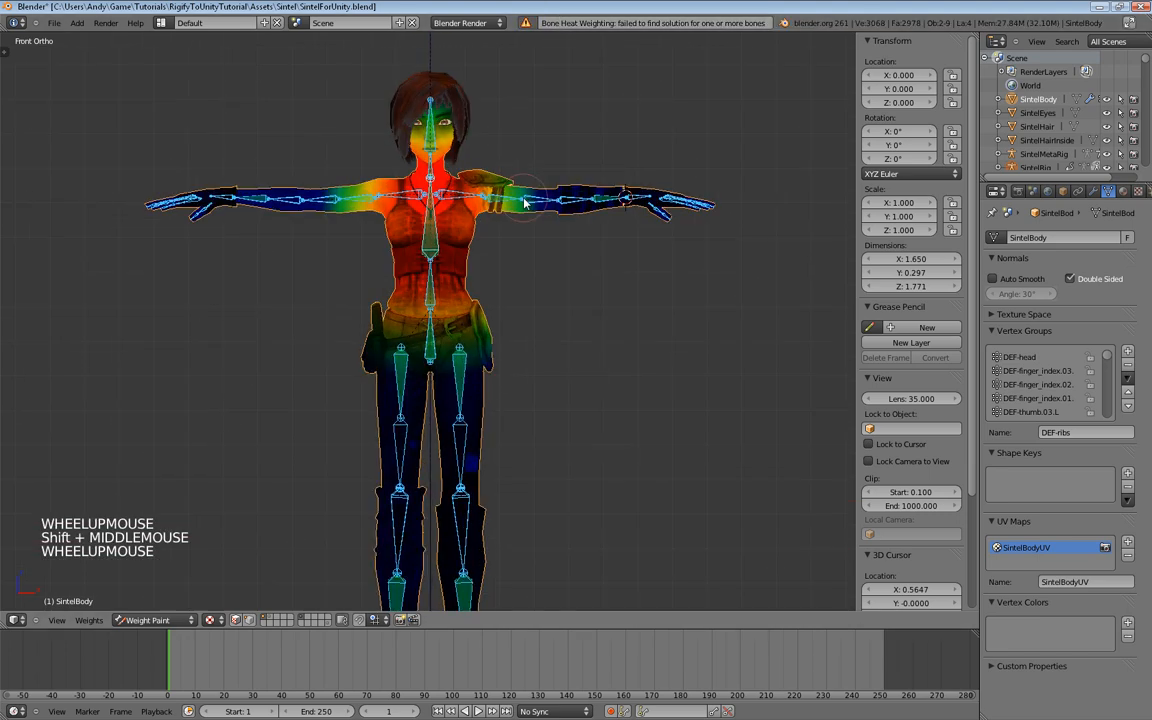
pyautogui.moveTo(689, 226)
pyautogui.mouseDown(button='middle')
pyautogui.moveTo(669, 249)
pyautogui.moveTo(672, 226)
pyautogui.mouseUp(button='middle')
pyautogui.rightClick(405, 112)
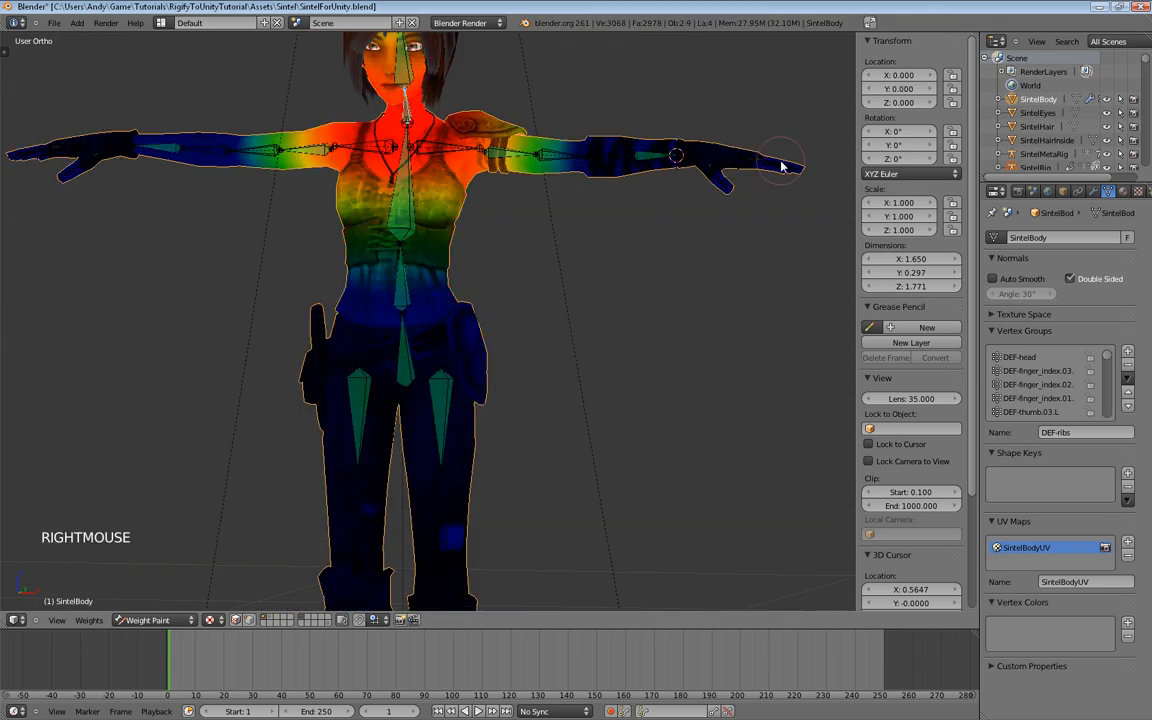
pyautogui.rightClick(650, 160)
pyautogui.moveTo(504, 281); pyautogui.dragTo(566, 360, button='middle')
pyautogui.scroll(-5, 562, 254)
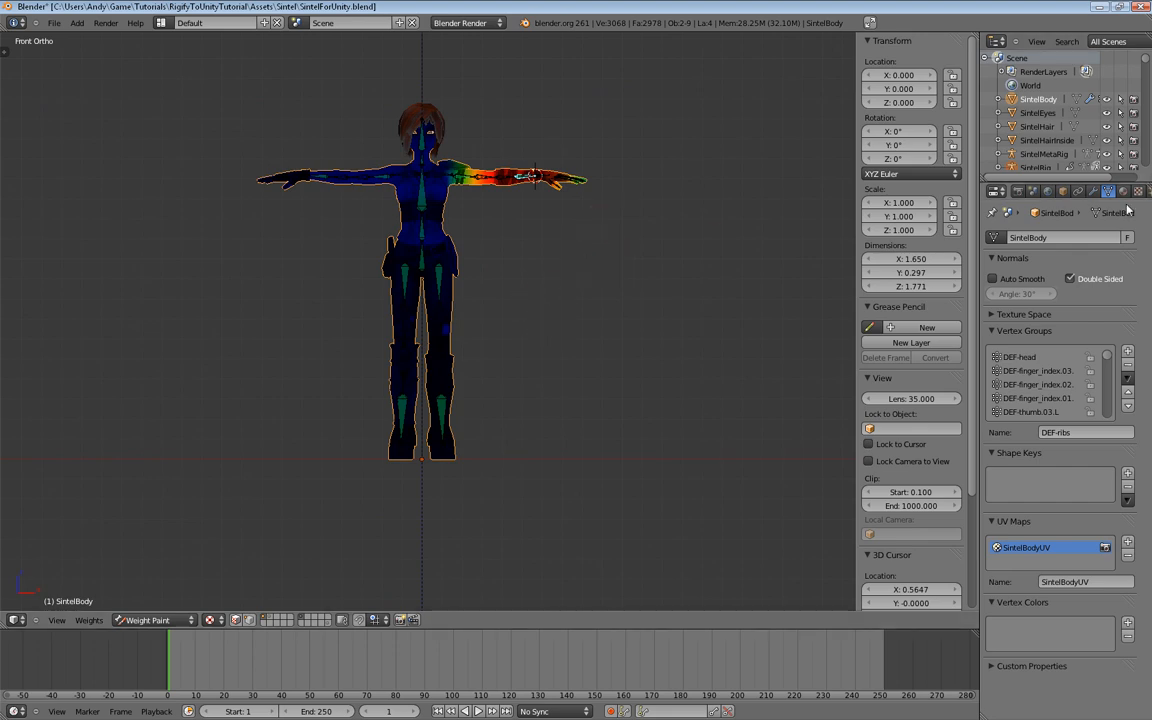
# Step: Check SintelBody's Armature modifier settings and recalculate its automatic weights with all deform bones selected
pyautogui.click(1095, 193)
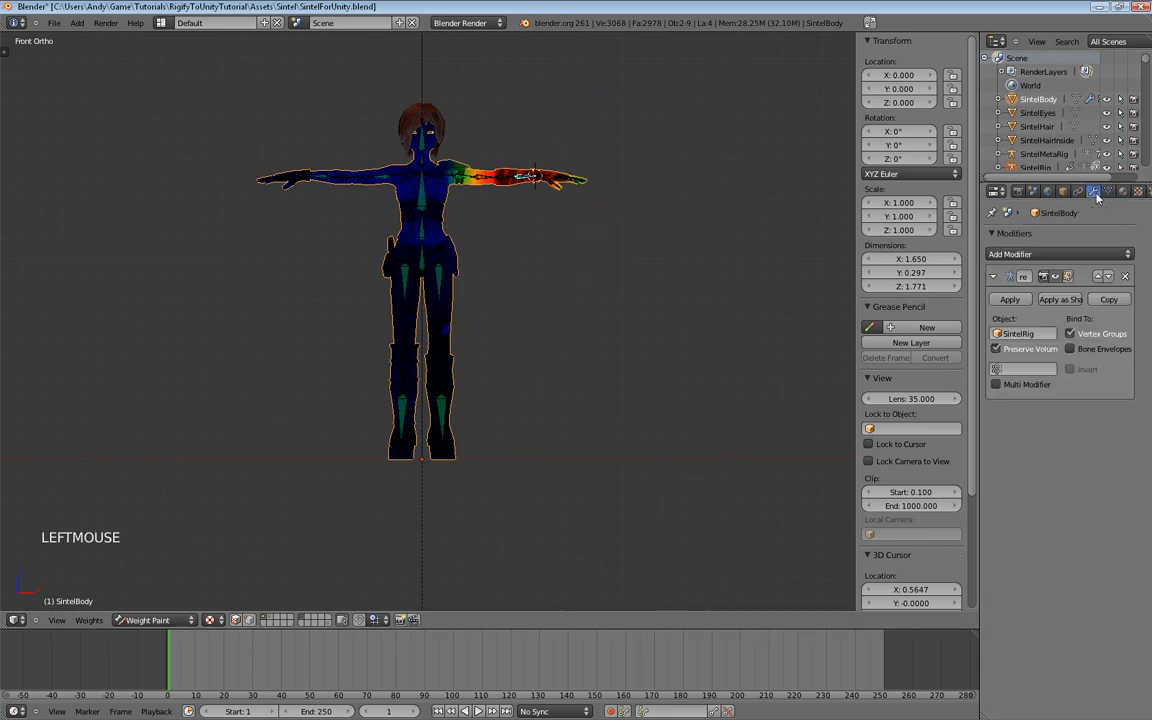
pyautogui.scroll(2, 485, 248)
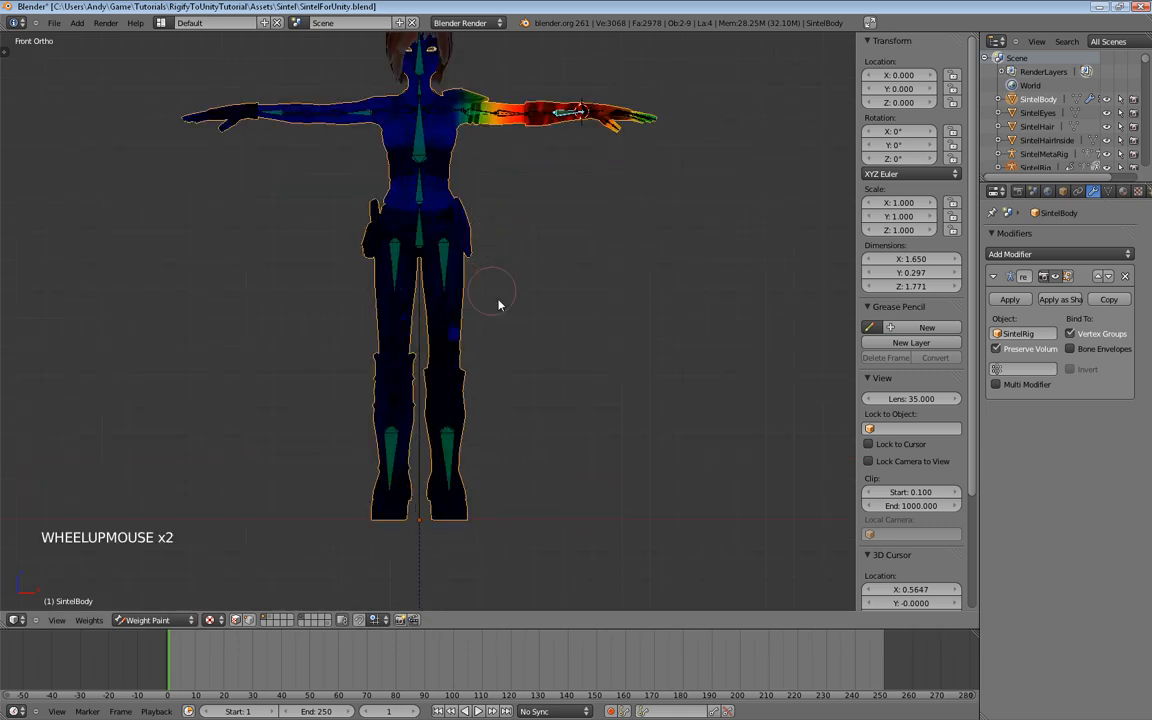
pyautogui.press('a')
pyautogui.press('a')
pyautogui.press('w')
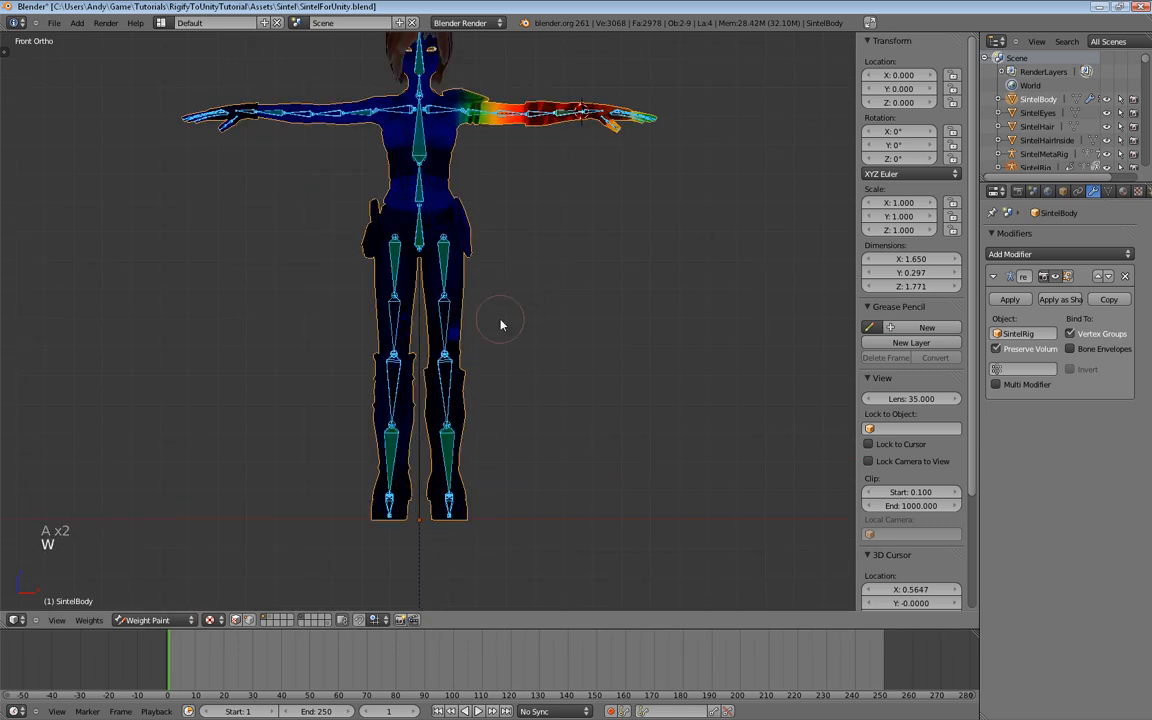
pyautogui.press('w')
pyautogui.click(487, 289)
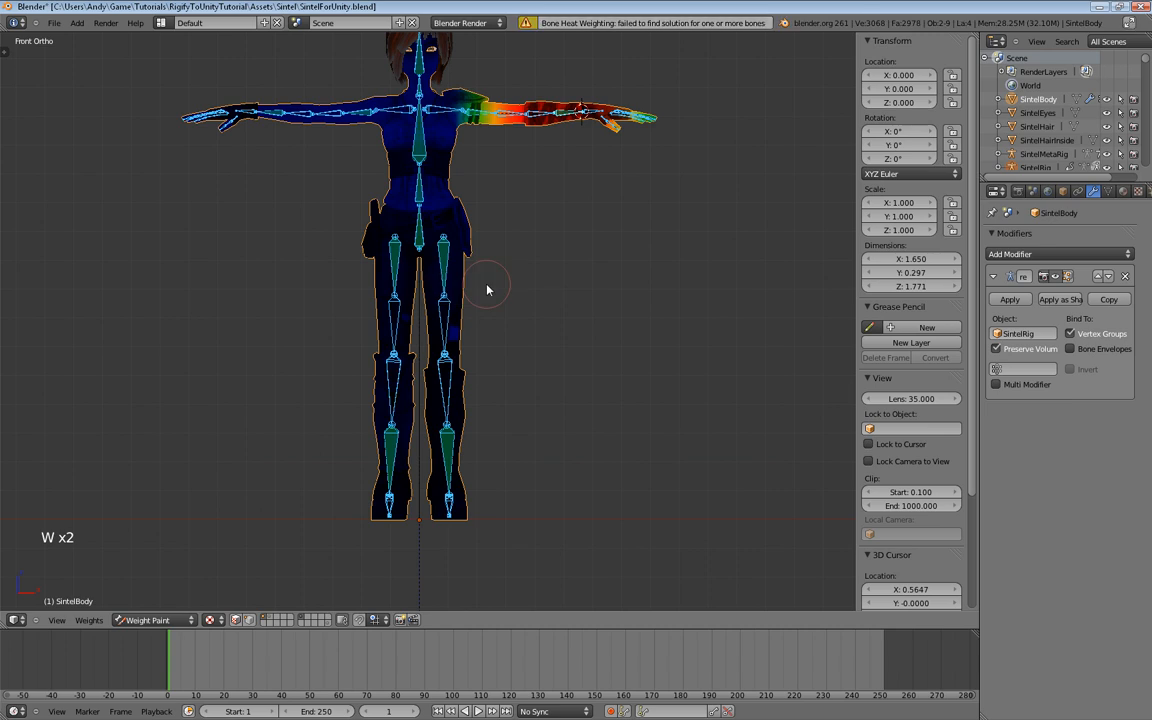
pyautogui.press('w')
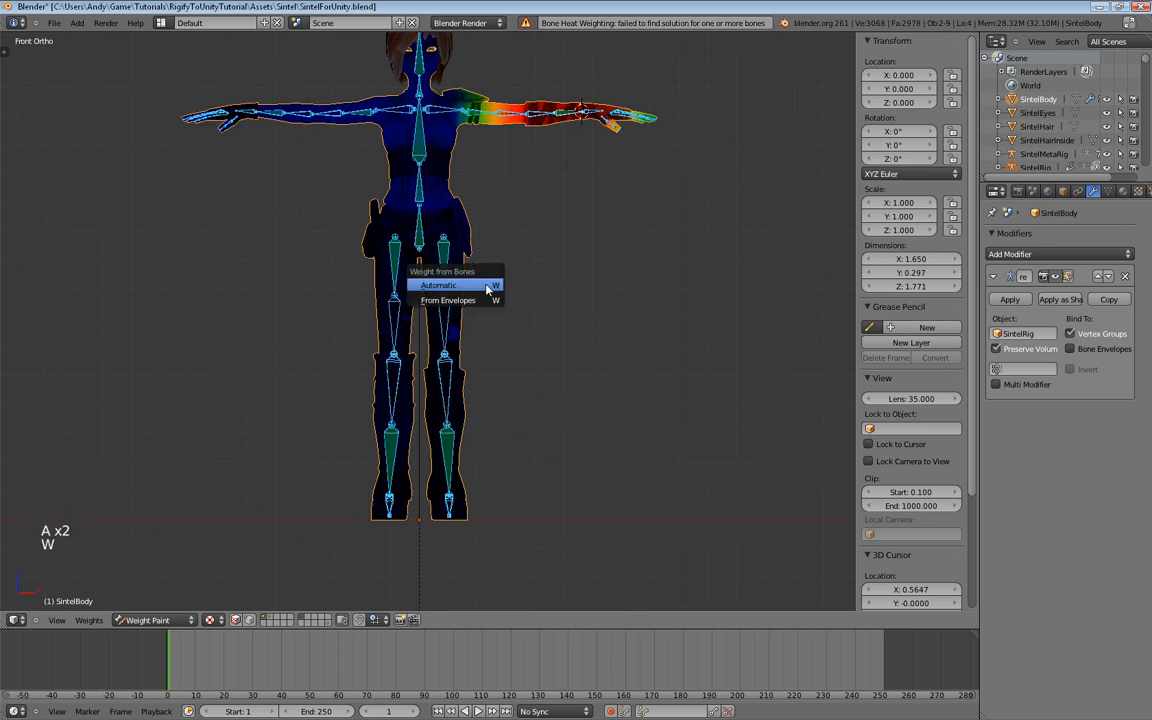
pyautogui.click(487, 289)
pyautogui.scroll(1, 527, 271)
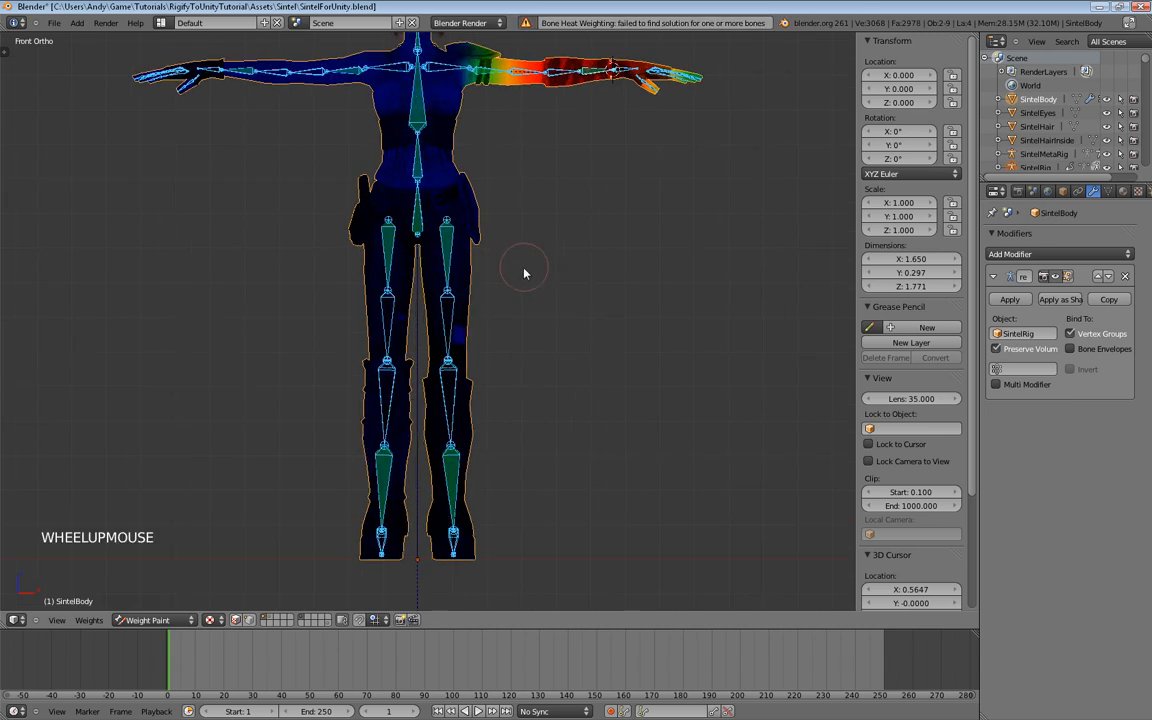
pyautogui.scroll(-1, 515, 276)
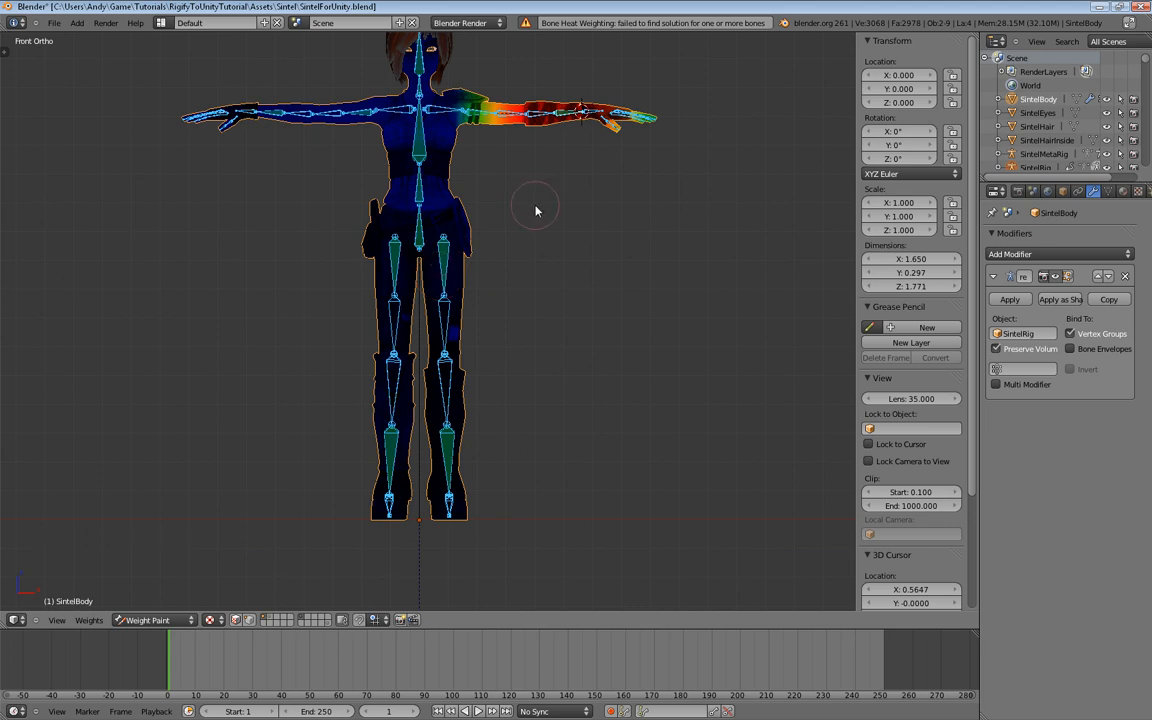
# Step: Put SintelRig in Pose Mode and display all of its populated bone layers, including the control bones
pyautogui.hotkey('ctrl', 'Tab')
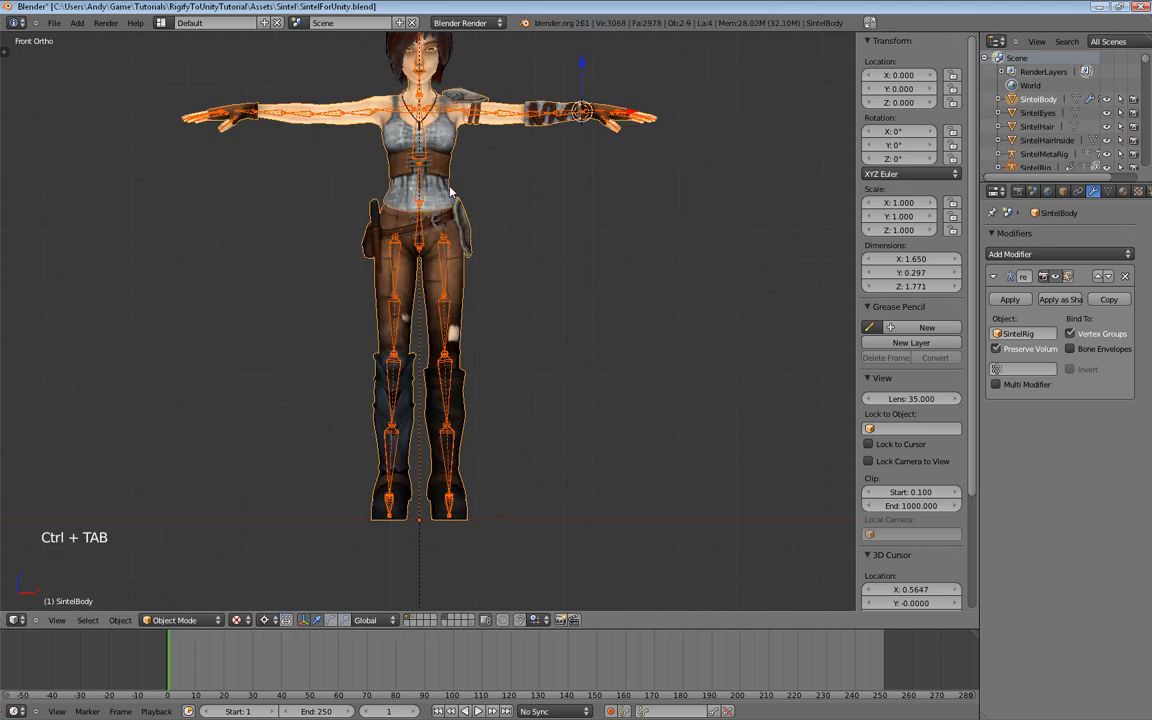
pyautogui.rightClick(420, 197)
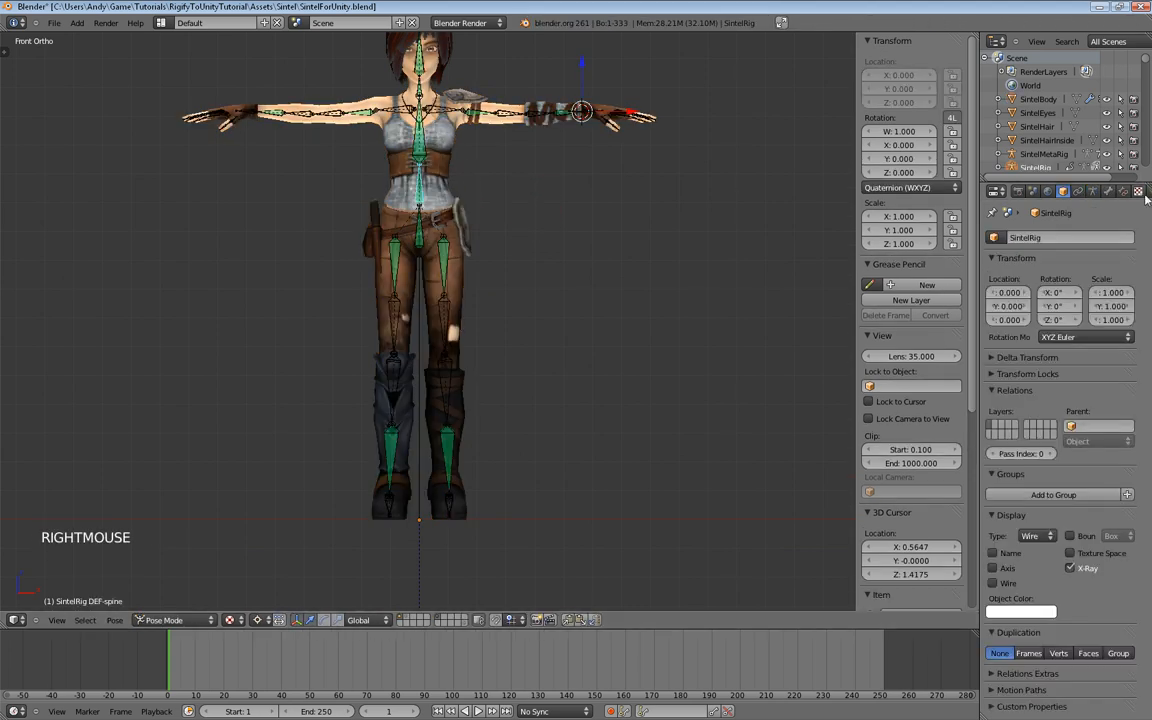
pyautogui.click(1093, 192)
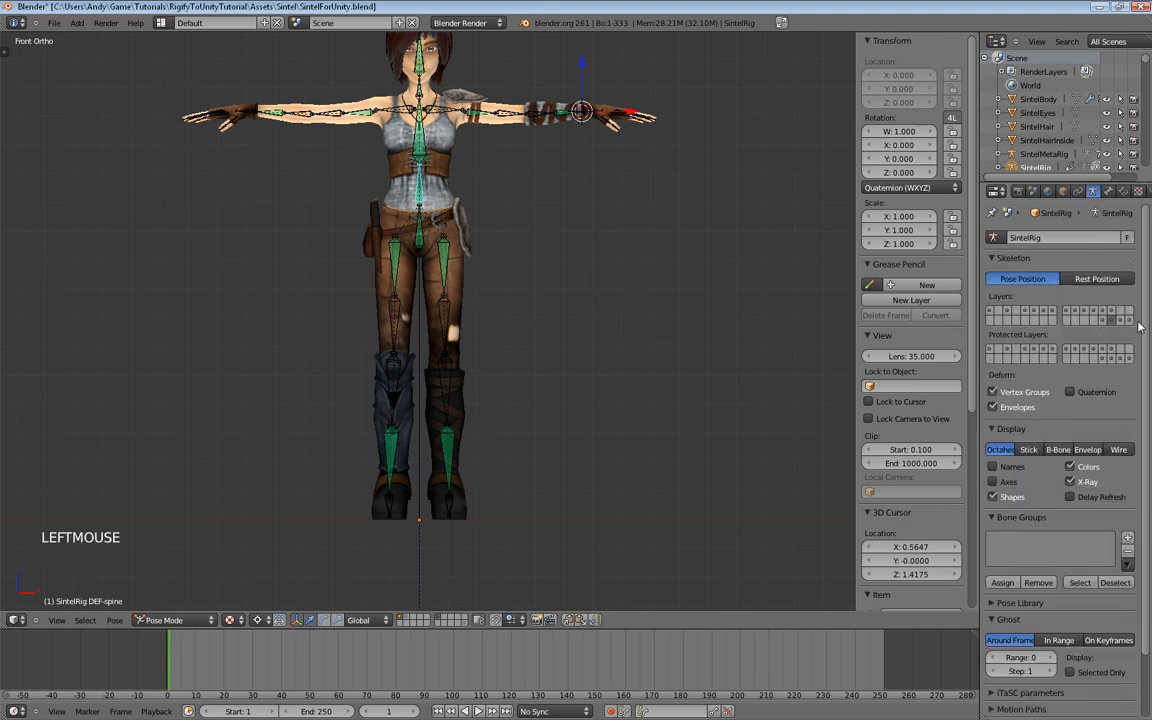
pyautogui.doubleClick(1127, 320)
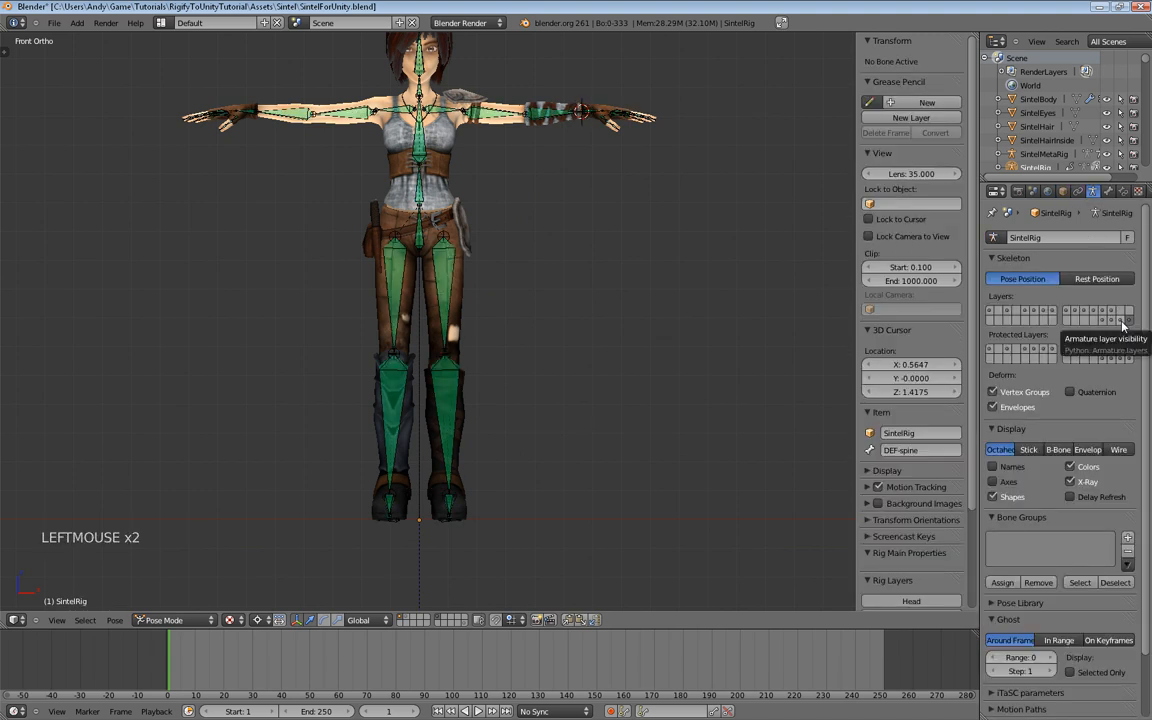
pyautogui.keyDown('shift'); pyautogui.click(1120, 321); pyautogui.keyUp('shift')
pyautogui.keyDown('shift'); pyautogui.click(1115, 318); pyautogui.keyUp('shift')
pyautogui.keyDown('shift'); pyautogui.click(1111, 315); pyautogui.keyUp('shift')
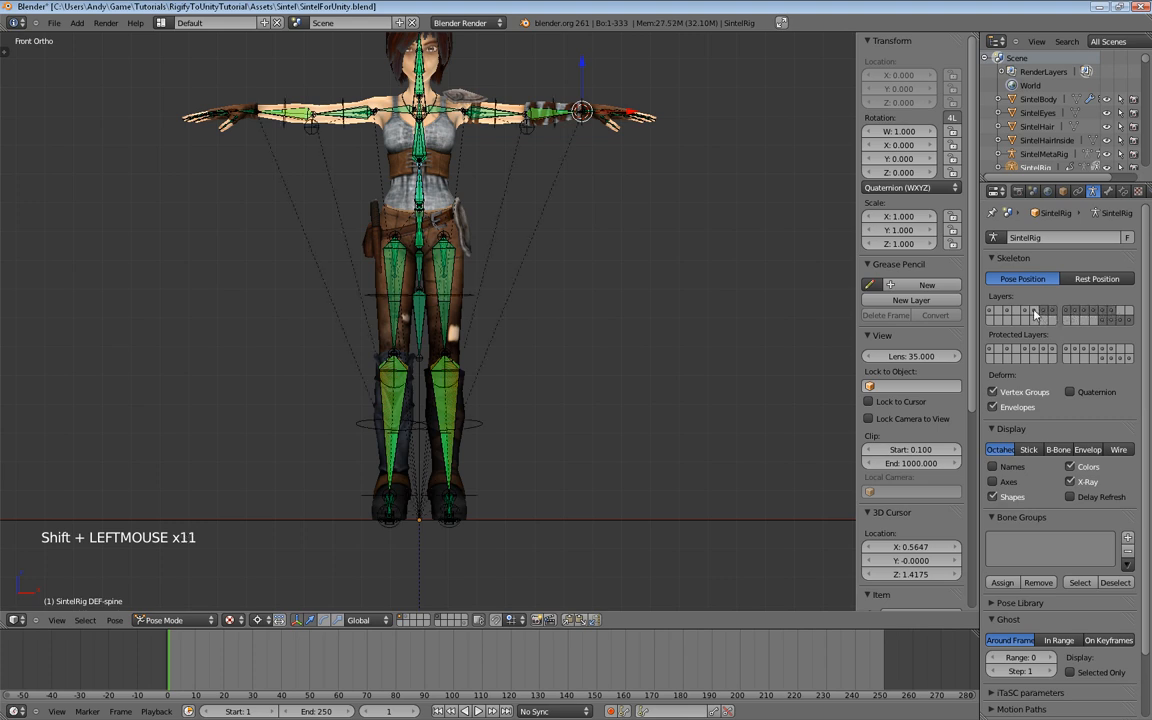
pyautogui.keyDown('shift'); pyautogui.click(991, 314); pyautogui.keyUp('shift')
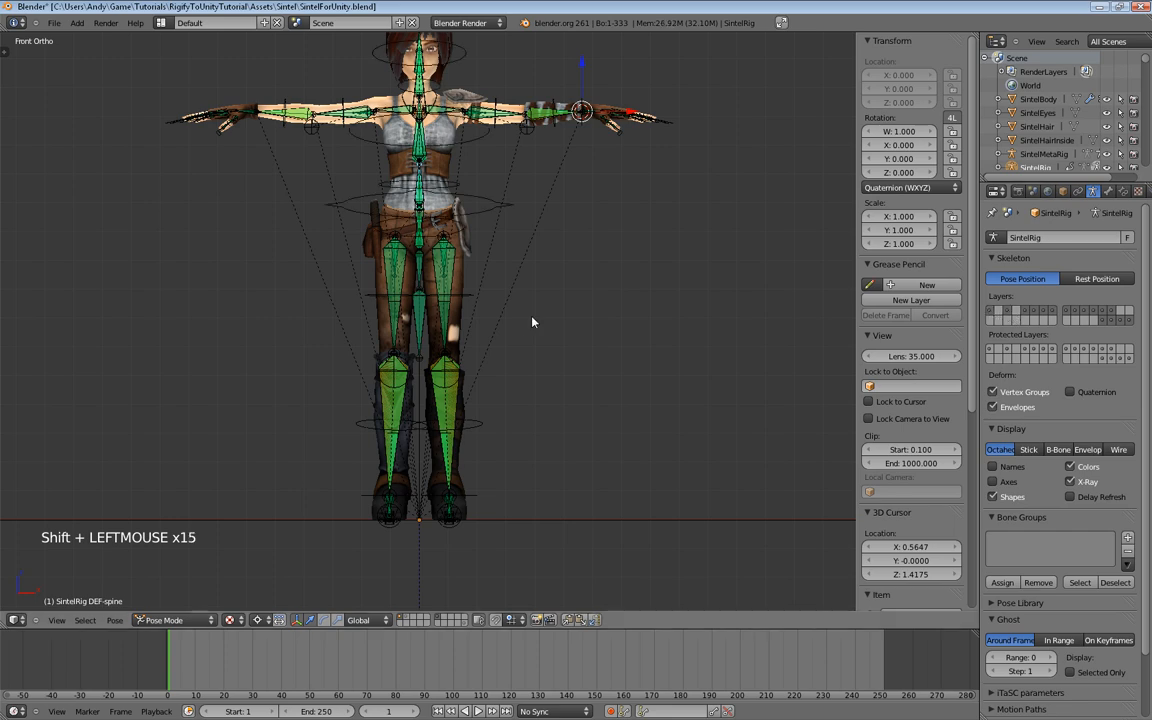
# Step: Highlight all displayed SintelRig bones and examine how the full rig sits on the character
pyautogui.press('a')
pyautogui.press('a')
pyautogui.scroll(4, 484, 308)
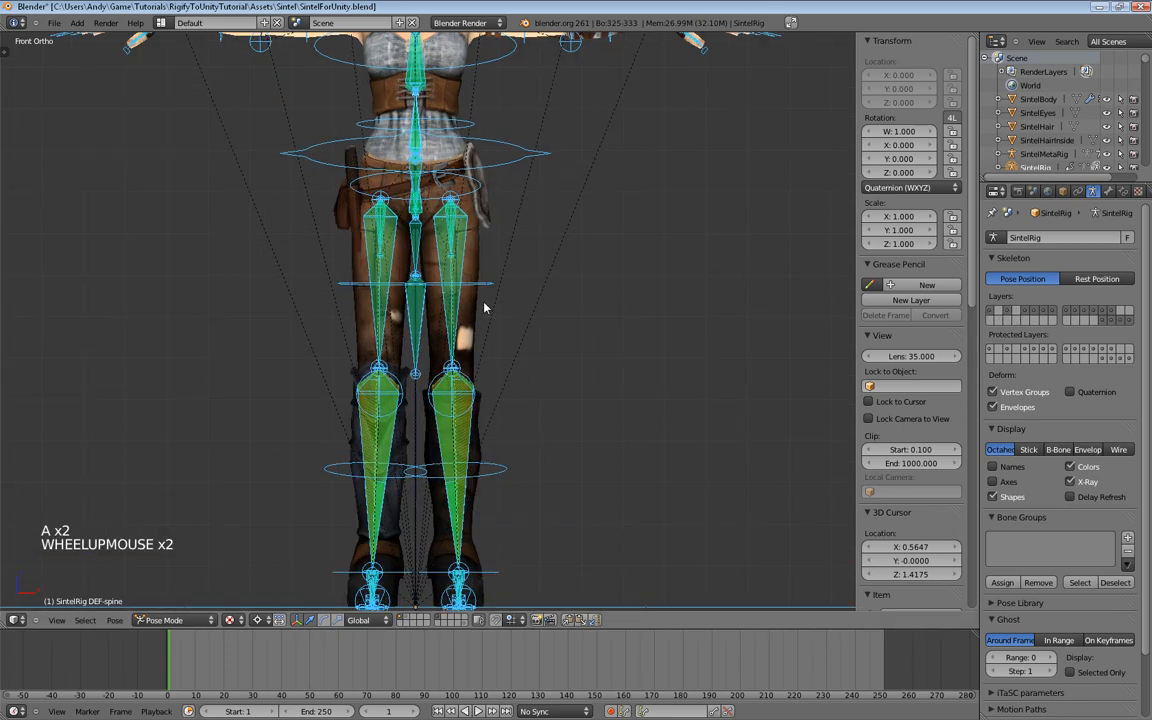
pyautogui.scroll(-4, 485, 315)
pyautogui.keyDown('shift'); pyautogui.moveTo(486, 319); pyautogui.dragTo(485, 361, button='middle'); pyautogui.keyUp('shift')
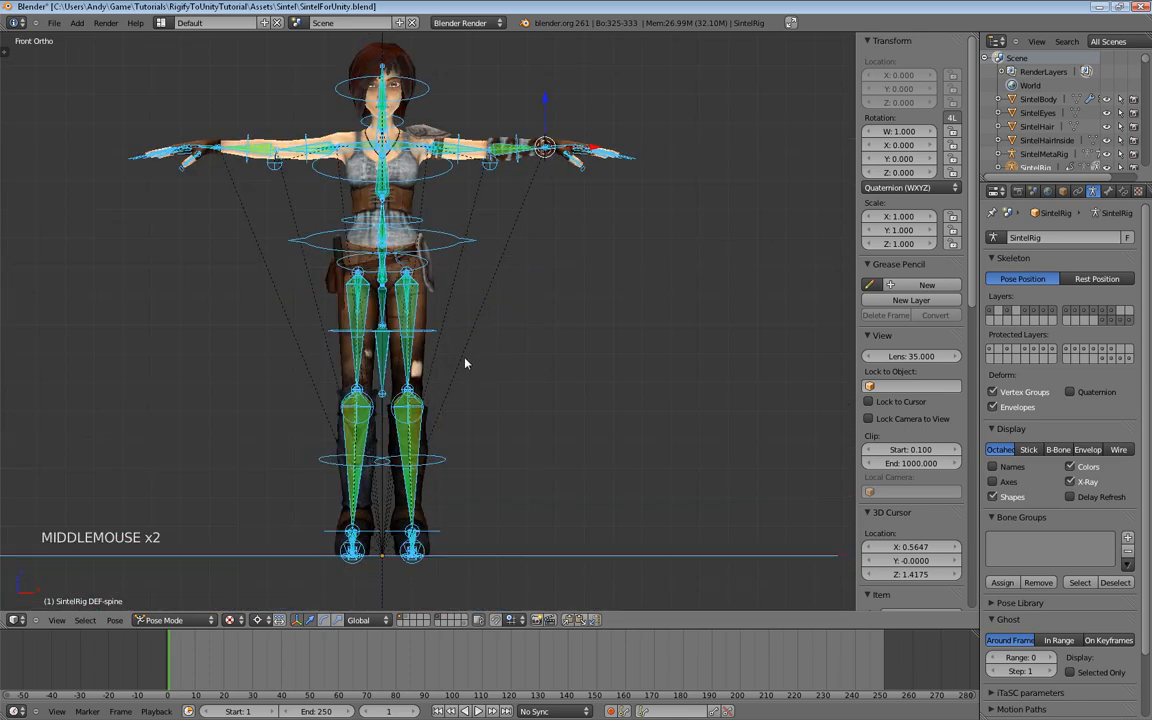
pyautogui.press('a')
pyautogui.press('a')
pyautogui.press('a')
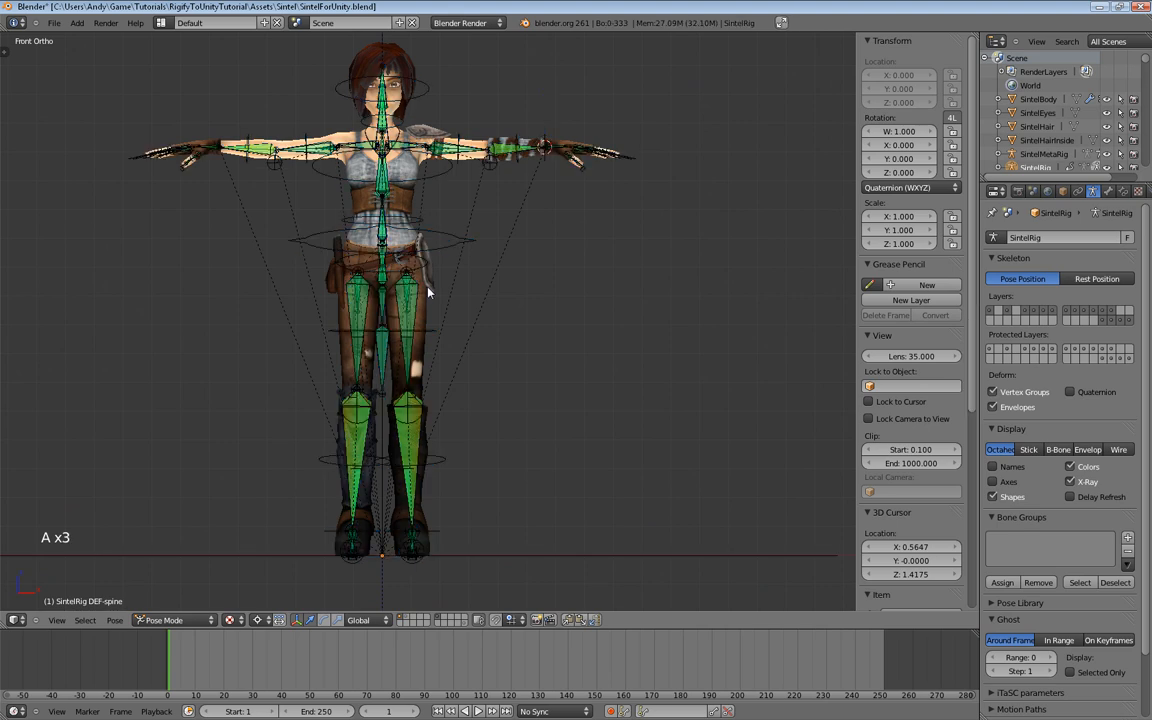
# Step: Limit SintelRig's display to its deform bone layer and select all of those bones
pyautogui.click(1108, 320)
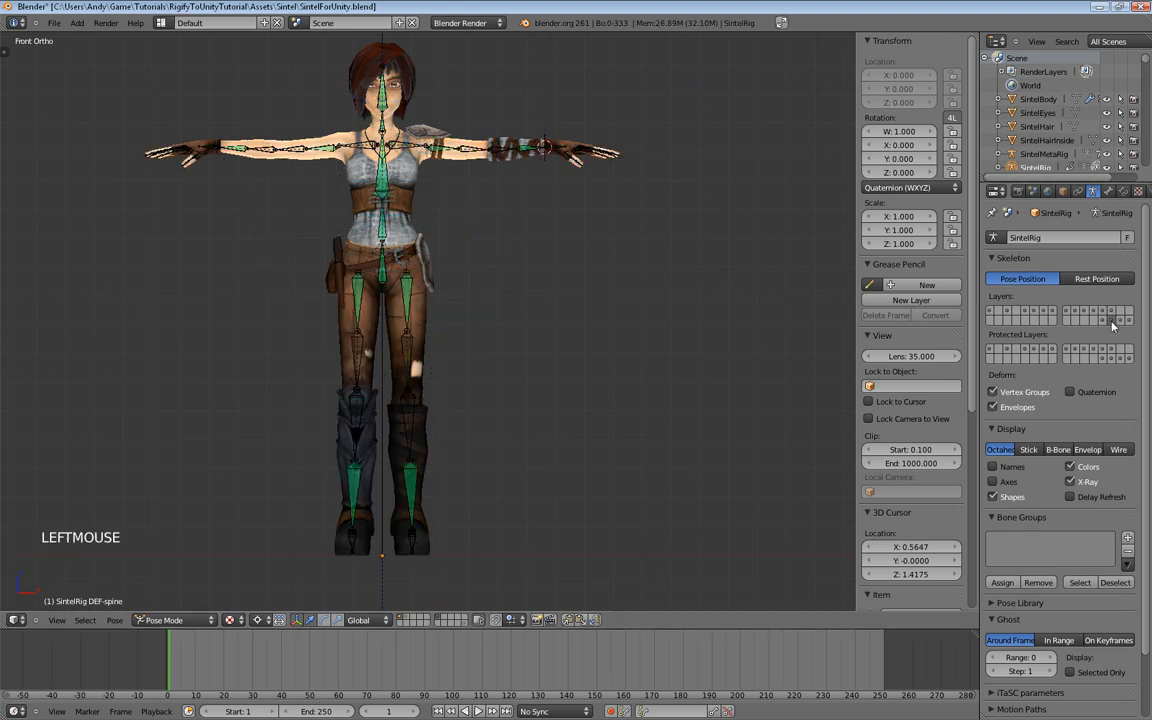
pyautogui.press('a')
pyautogui.press('a')
pyautogui.press('a')
pyautogui.moveTo(620, 318)
pyautogui.keyDown('shift'); pyautogui.mouseDown(button='middle')
pyautogui.moveTo(627, 303)
pyautogui.moveTo(606, 332)
pyautogui.mouseUp(button='middle'); pyautogui.keyUp('shift')
pyautogui.scroll(1, 627, 303)
pyautogui.scroll(-2, 627, 303)
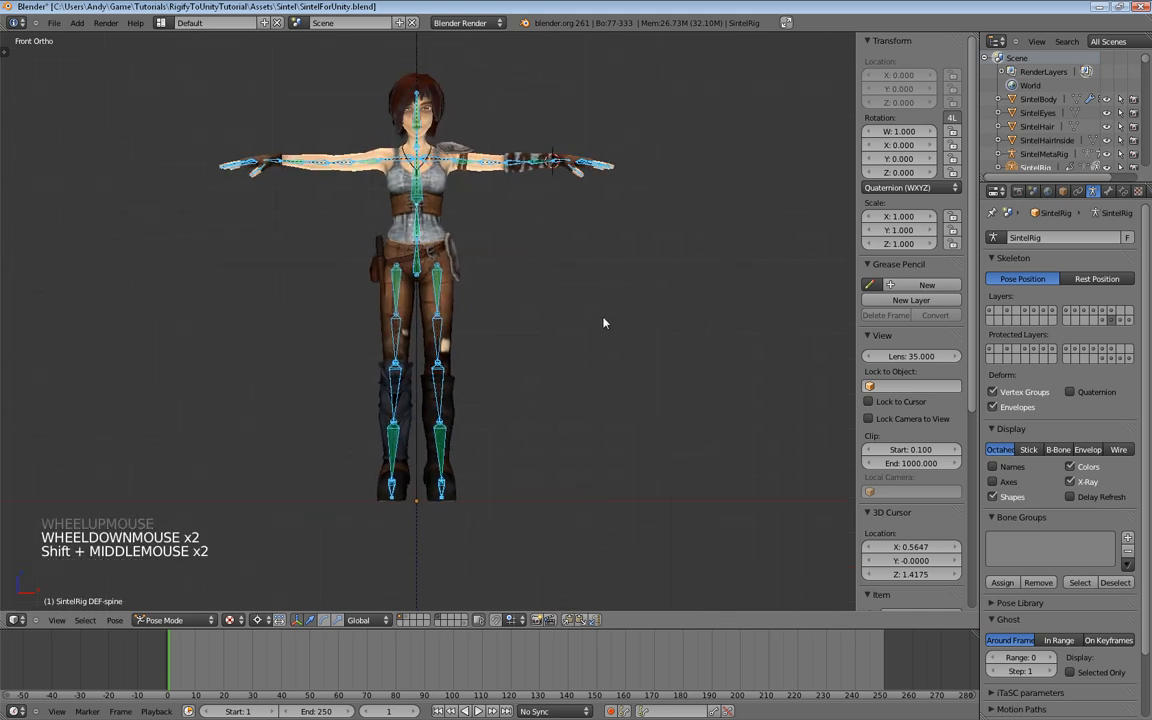
# Step: Recalculate SintelBody's automatic weights in Weight Paint mode from all the selected deform bones
pyautogui.rightClick(442, 227)
pyautogui.hotkey('ctrl', 'Tab')
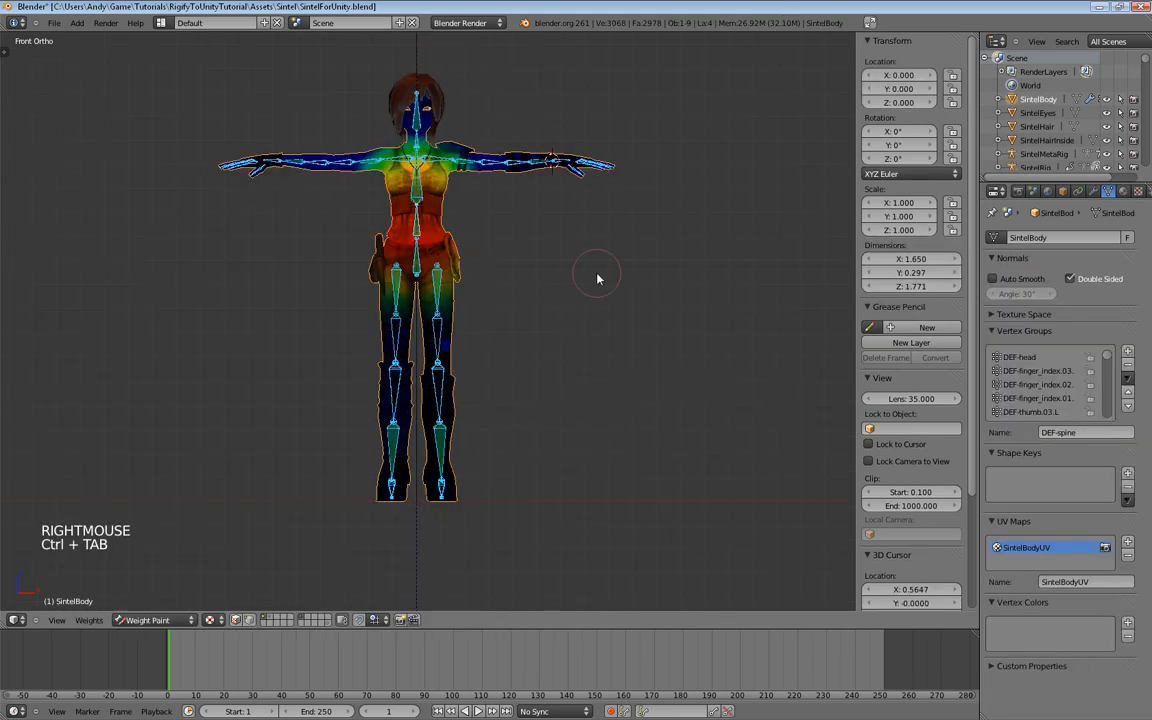
pyautogui.press('a')
pyautogui.press('a')
pyautogui.press('w')
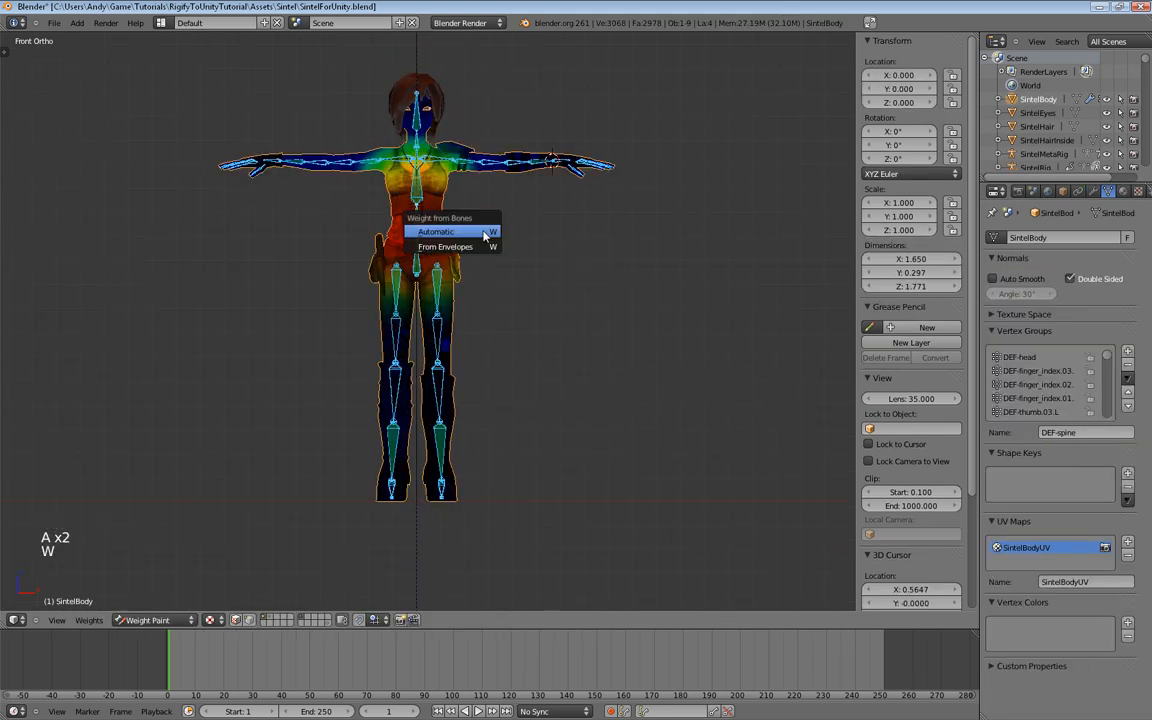
pyautogui.click(484, 233)
# Step: Examine SintelBody's spine bone weights across the torso, arms and legs
pyautogui.scroll(3, 483, 237)
pyautogui.keyDown('shift'); pyautogui.moveTo(483, 237); pyautogui.dragTo(488, 267, button='middle'); pyautogui.keyUp('shift')
pyautogui.scroll(-2, 514, 198)
pyautogui.moveTo(514, 198); pyautogui.dragTo(485, 245, button='middle')
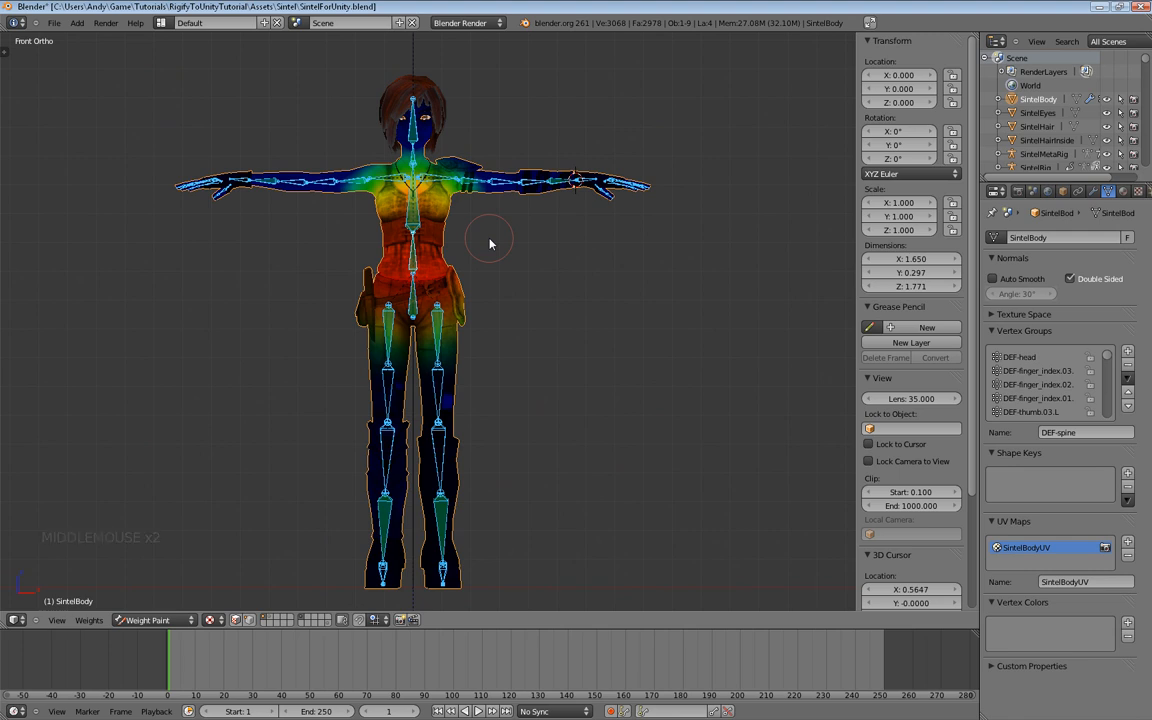
pyautogui.press('Tab')
pyautogui.scroll(-2, 491, 267)
pyautogui.scroll(3, 491, 266)
pyautogui.press('Tab')
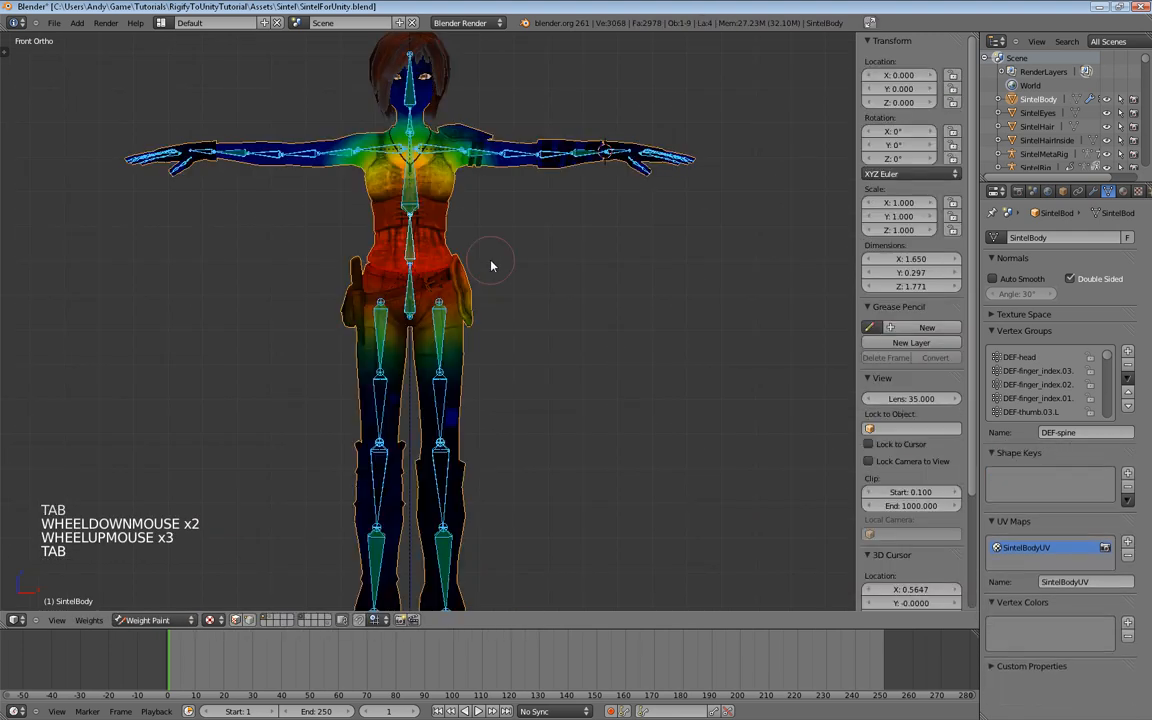
# Step: Leave Weight Paint mode and delete the SintelRig armature from the scene in Object Mode
pyautogui.hotkey('ctrl', 'Tab')
pyautogui.rightClick(418, 204)
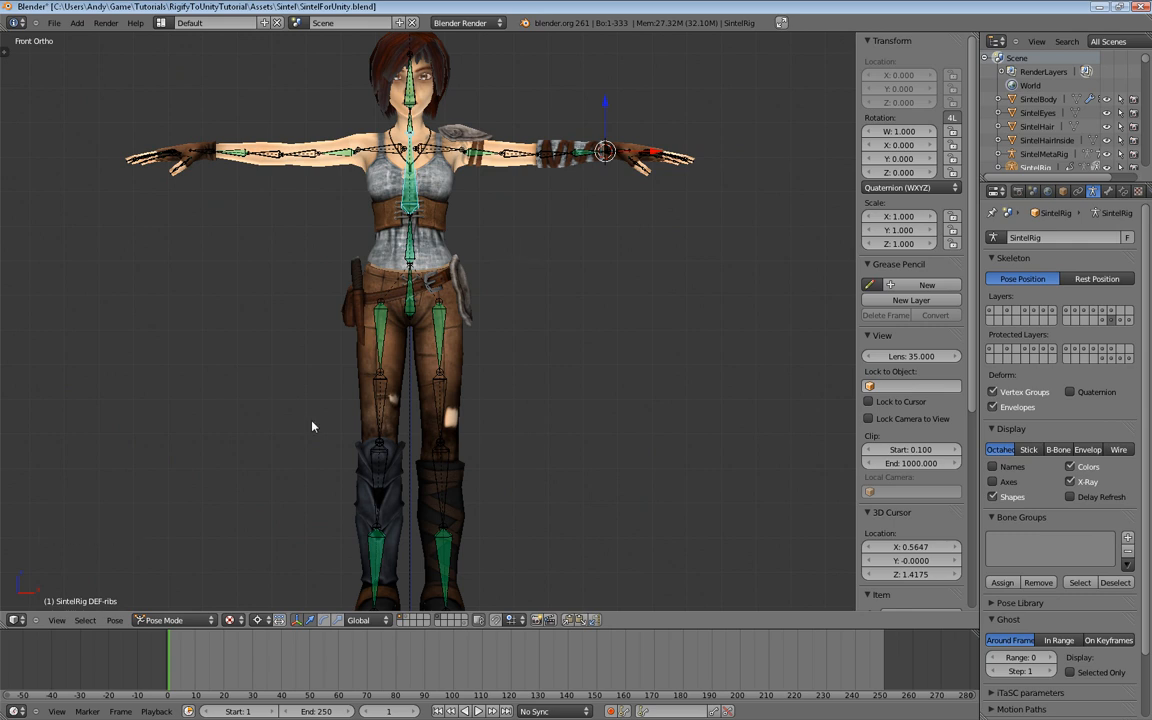
pyautogui.hotkey('ctrl', 'Tab')
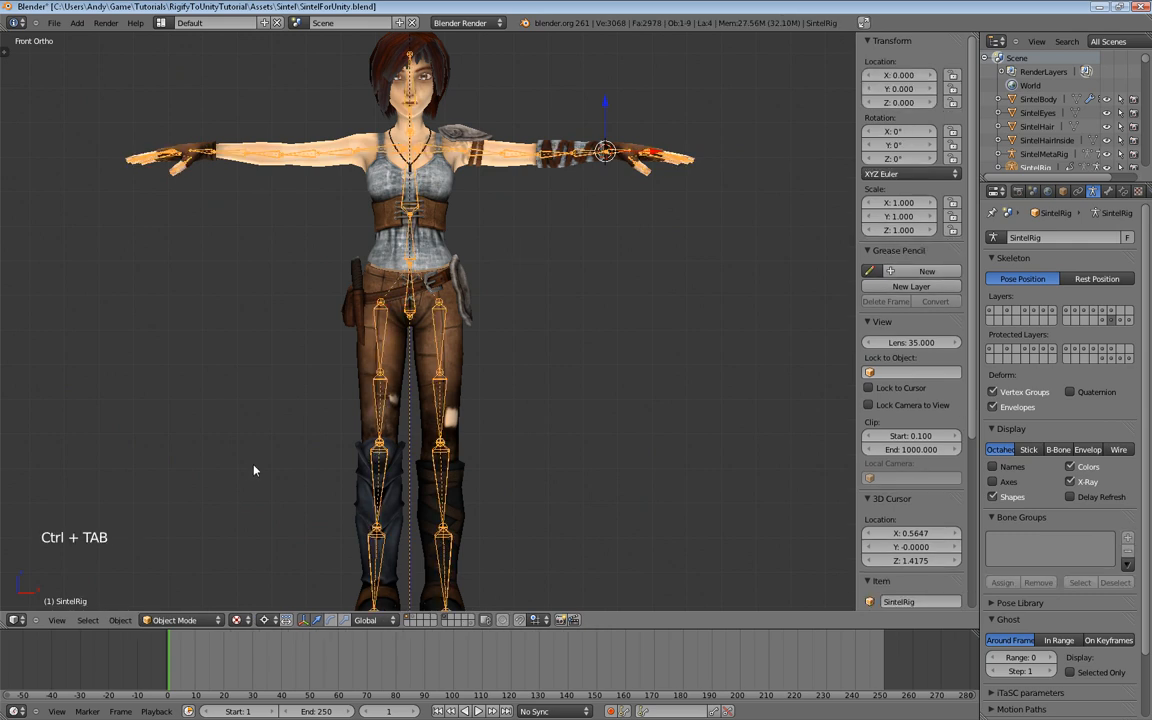
pyautogui.press('x')
pyautogui.click(513, 299)
pyautogui.scroll(2, 513, 299)
pyautogui.keyDown('shift'); pyautogui.moveTo(513, 299); pyautogui.dragTo(548, 260, button='middle'); pyautogui.keyUp('shift')
pyautogui.scroll(-2, 501, 271)
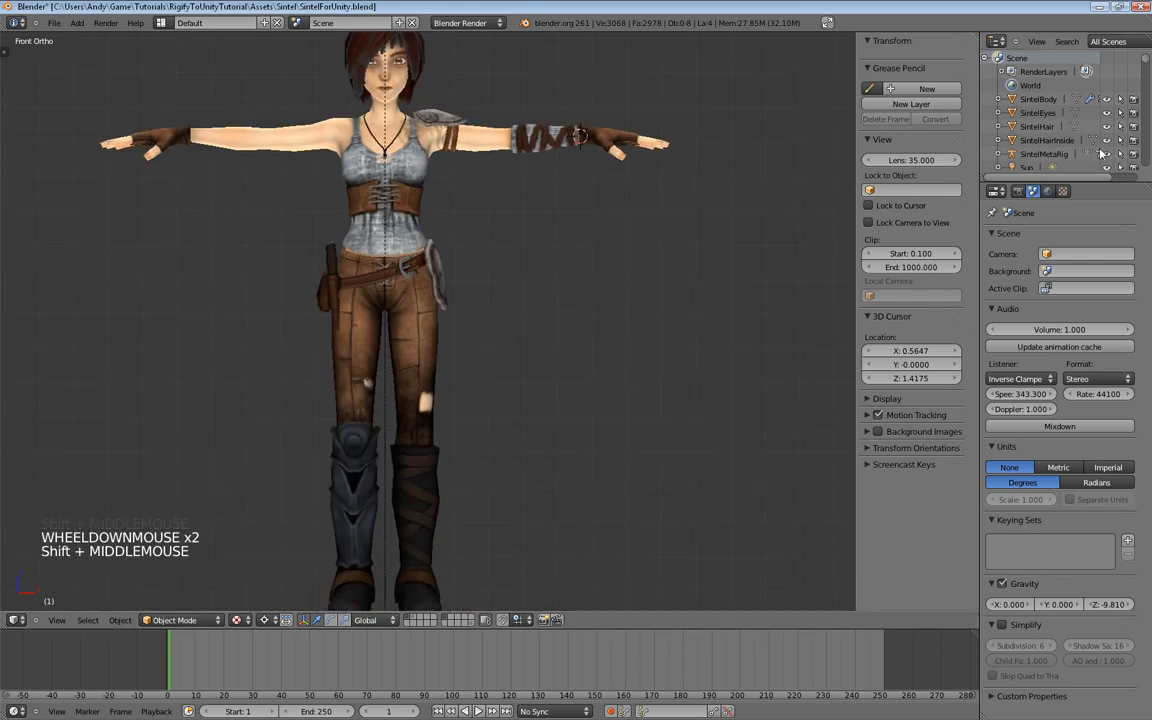
# Step: Select SintelMetaRig and show its scene layer together with the character meshes
pyautogui.click(1049, 155)
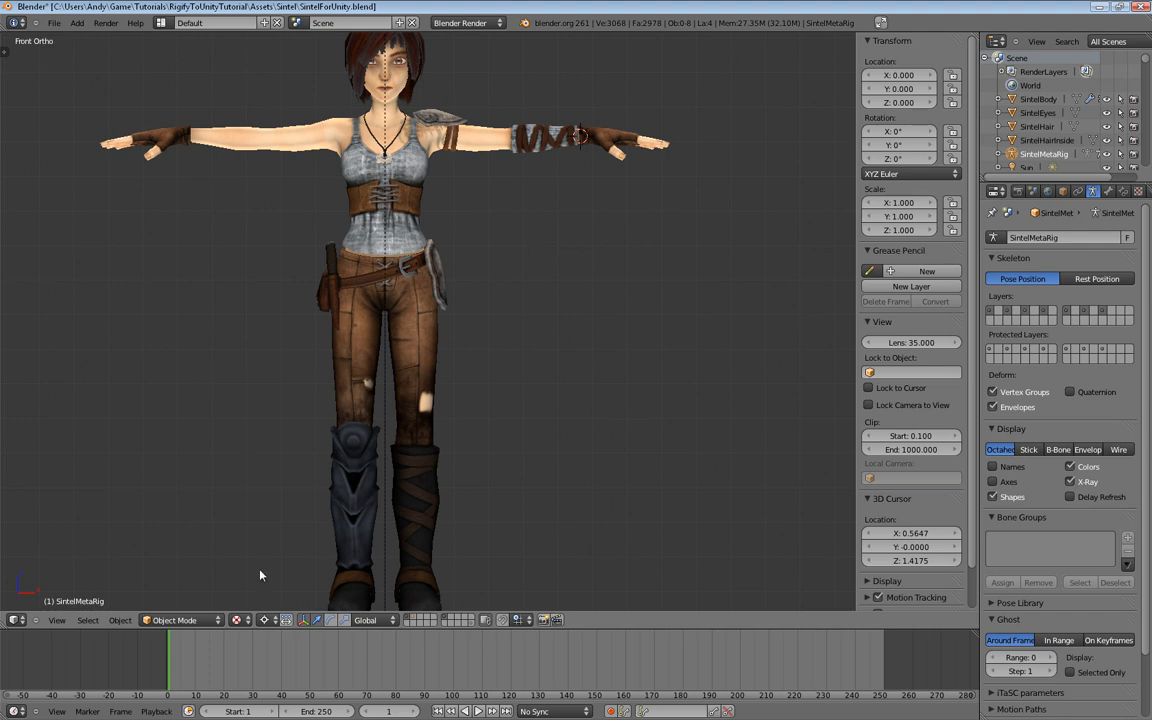
pyautogui.keyDown('shift'); pyautogui.click(413, 620); pyautogui.keyUp('shift')
pyautogui.scroll(3, 375, 370)
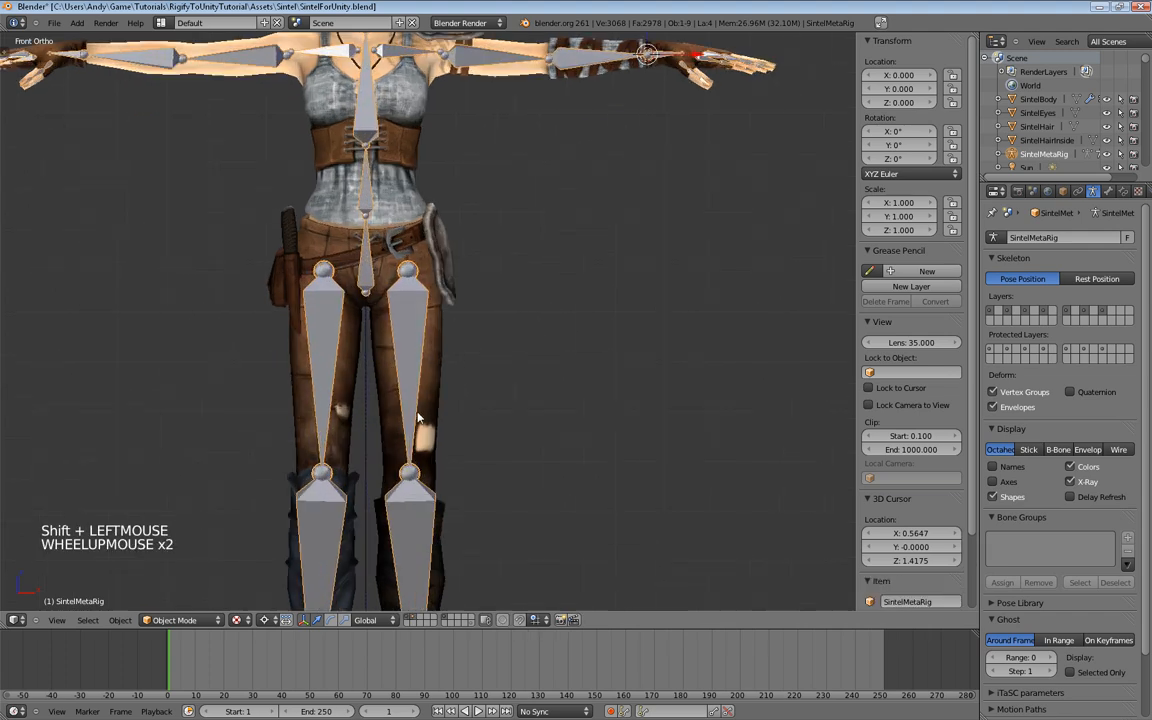
# Step: In Edit Mode from the side view, raise the tip of SintelMetaRig's heel.L bone by about 0.009
pyautogui.keyDown('shift'); pyautogui.moveTo(375, 370); pyautogui.dragTo(373, 350, button='middle'); pyautogui.keyUp('shift')
pyautogui.keyDown('shift'); pyautogui.moveTo(491, 397); pyautogui.dragTo(501, 327, button='middle'); pyautogui.keyUp('shift')
pyautogui.moveTo(594, 341); pyautogui.dragTo(491, 246, button='middle')
pyautogui.keyDown('shift'); pyautogui.moveTo(370, 570); pyautogui.dragTo(450, 266, button='middle'); pyautogui.keyUp('shift')
pyautogui.scroll(3, 453, 288)
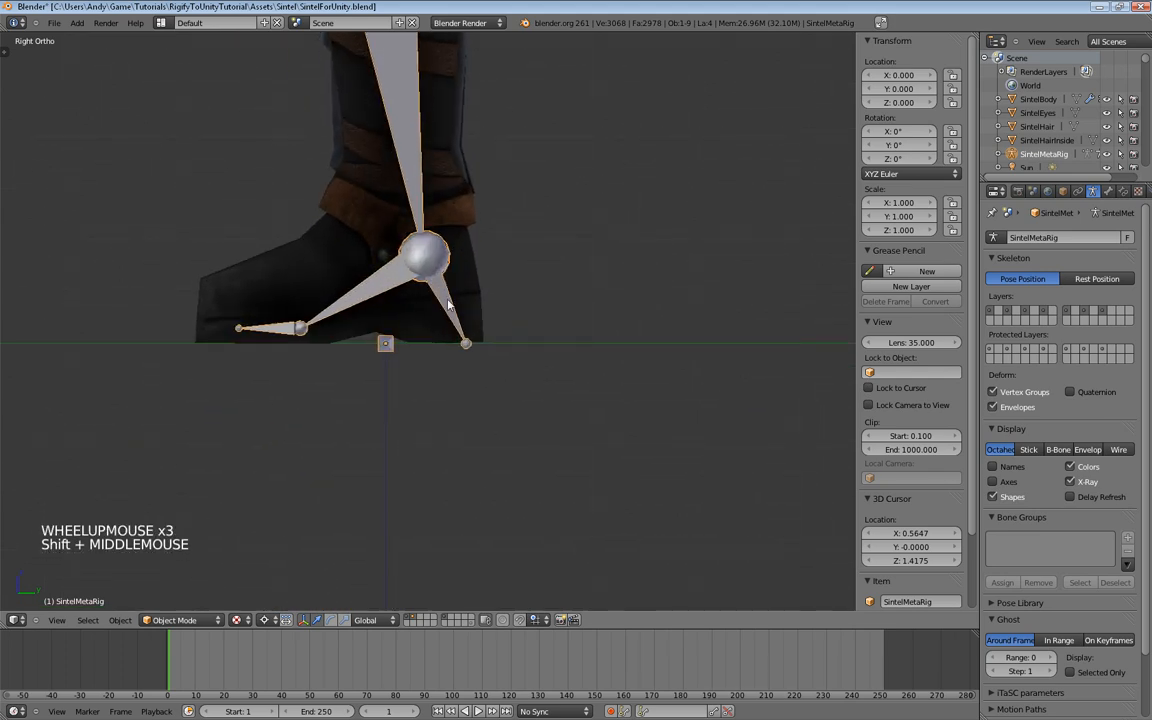
pyautogui.rightClick(448, 305)
pyautogui.rightClick(448, 305)
pyautogui.press('Tab')
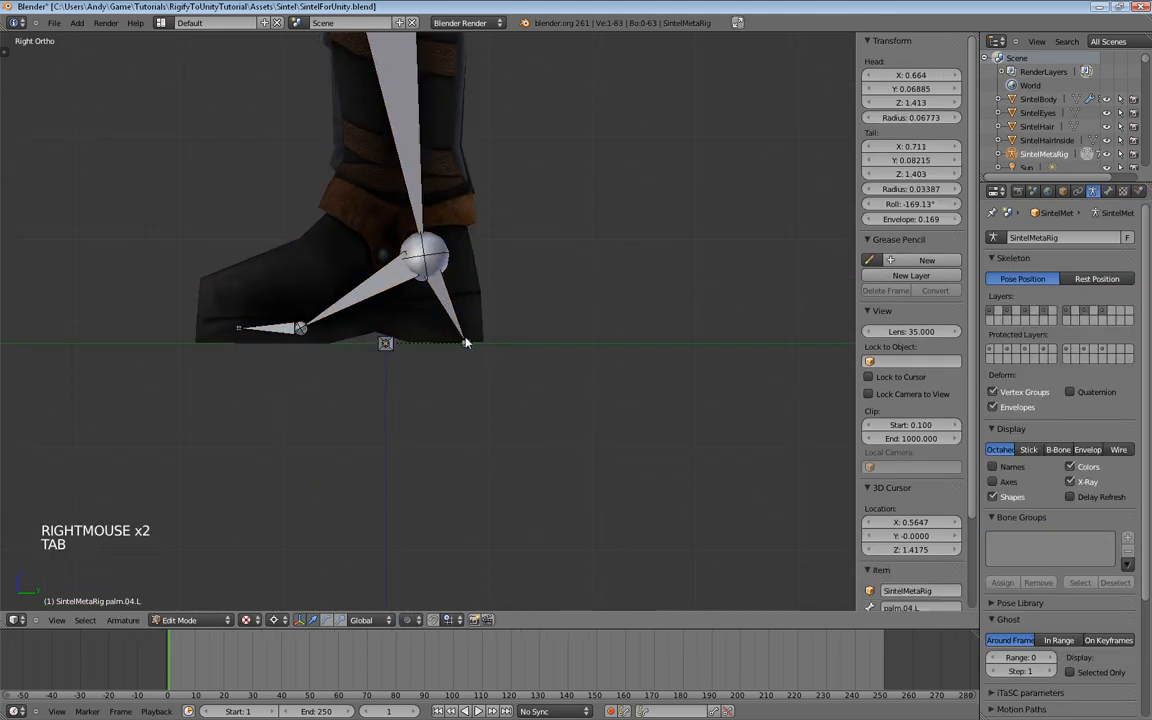
pyautogui.rightClick(465, 343)
pyautogui.press('g')
pyautogui.press('g')
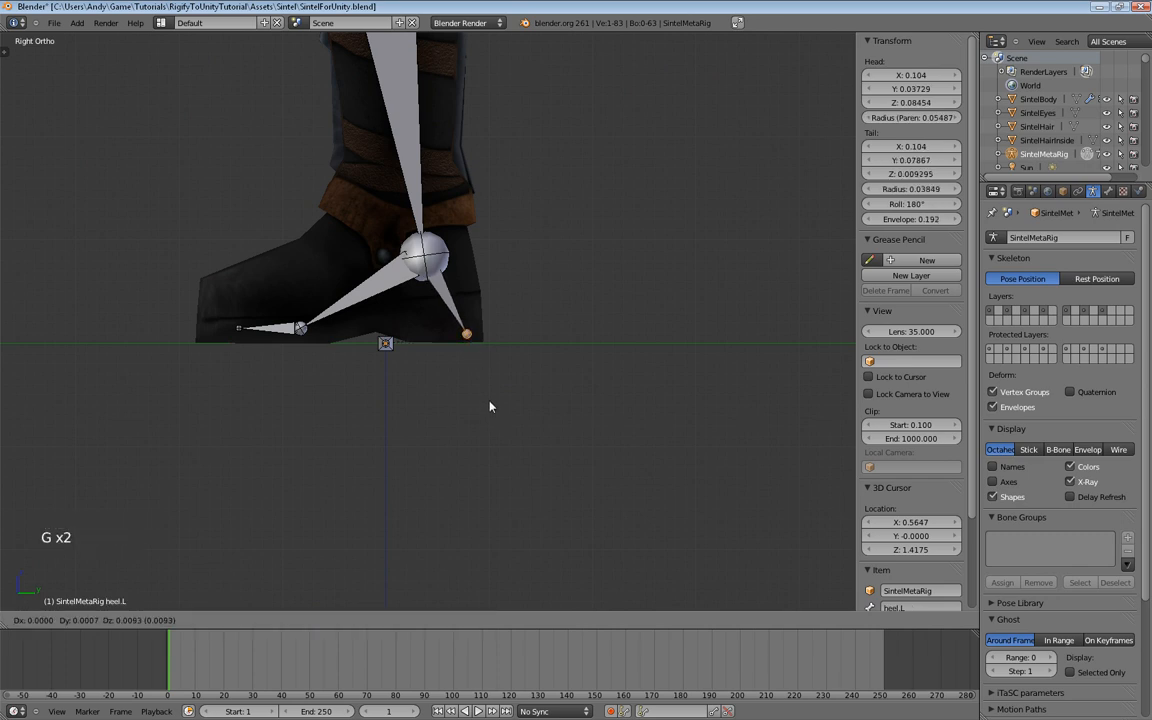
pyautogui.click(489, 404)
# Step: Raise the base of the hips bone to about Y 0.029, Z 0.983
pyautogui.keyDown('shift'); pyautogui.moveTo(477, 184); pyautogui.dragTo(522, 329, button='middle'); pyautogui.keyUp('shift')
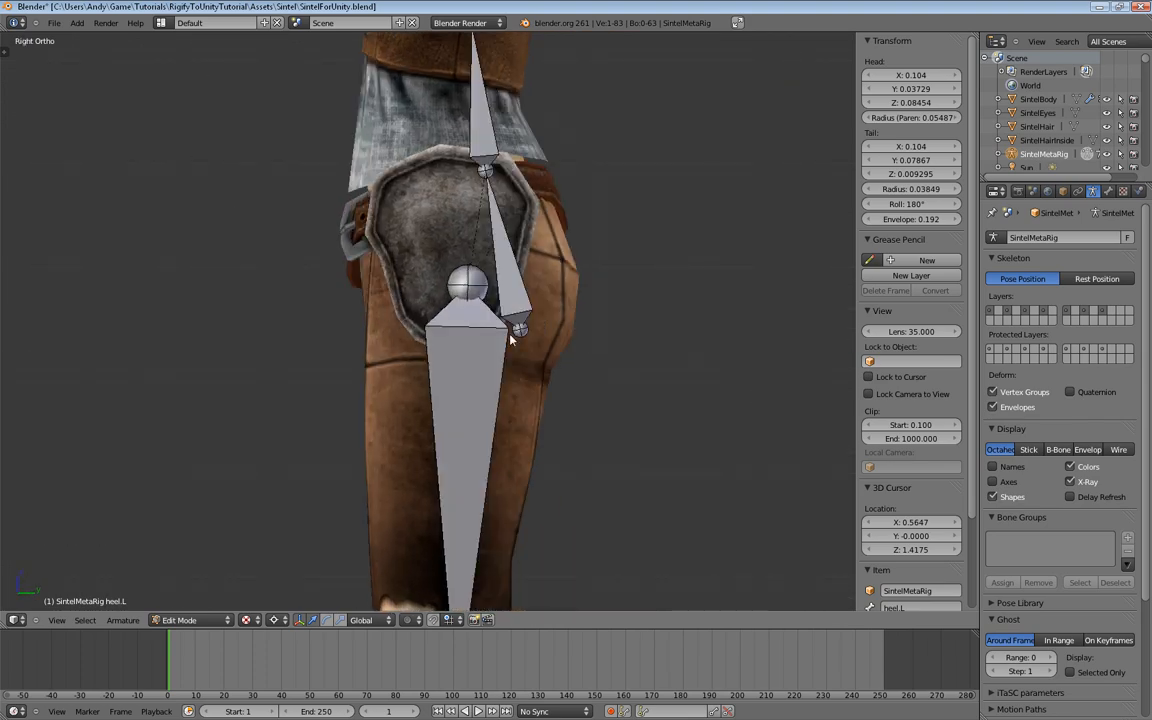
pyautogui.rightClick(520, 329)
pyautogui.press('g')
pyautogui.press('g')
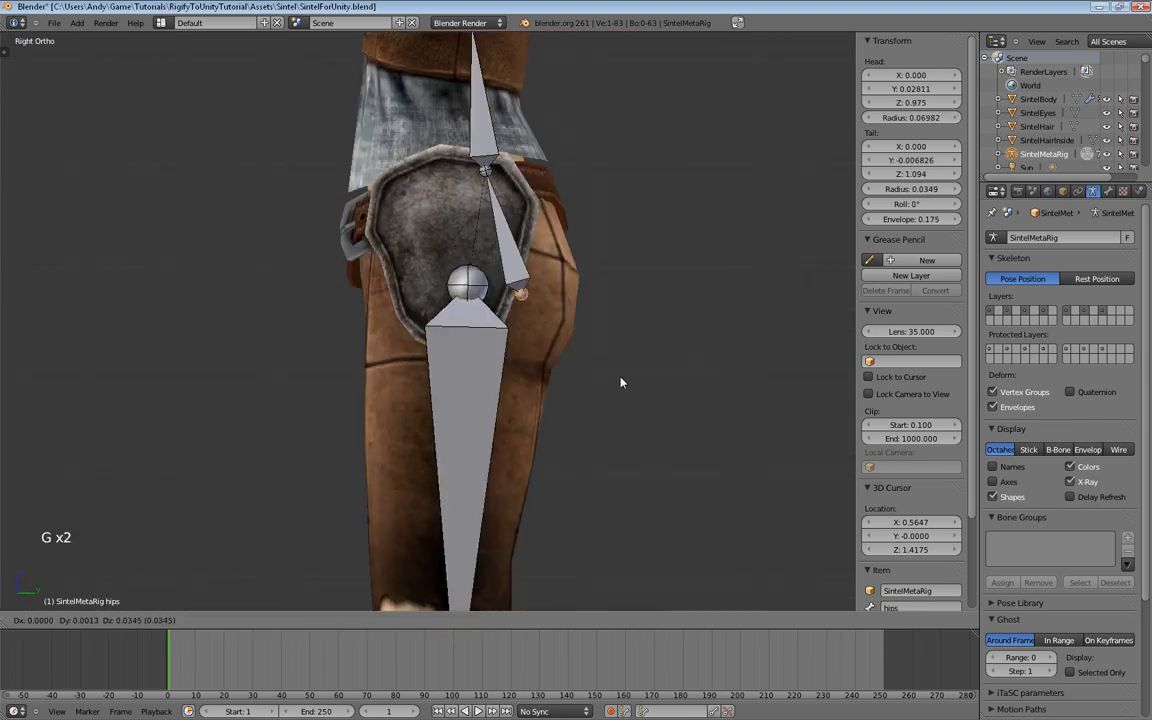
pyautogui.click(625, 376)
# Step: Move the joint between the hips and spine bones to about Y -0.011, Z 1.120, and the spine bone's upper end to about Y -0.007, Z 1.267
pyautogui.keyDown('shift'); pyautogui.moveTo(603, 246); pyautogui.dragTo(636, 392, button='middle'); pyautogui.keyUp('shift')
pyautogui.press('g')
pyautogui.press('g')
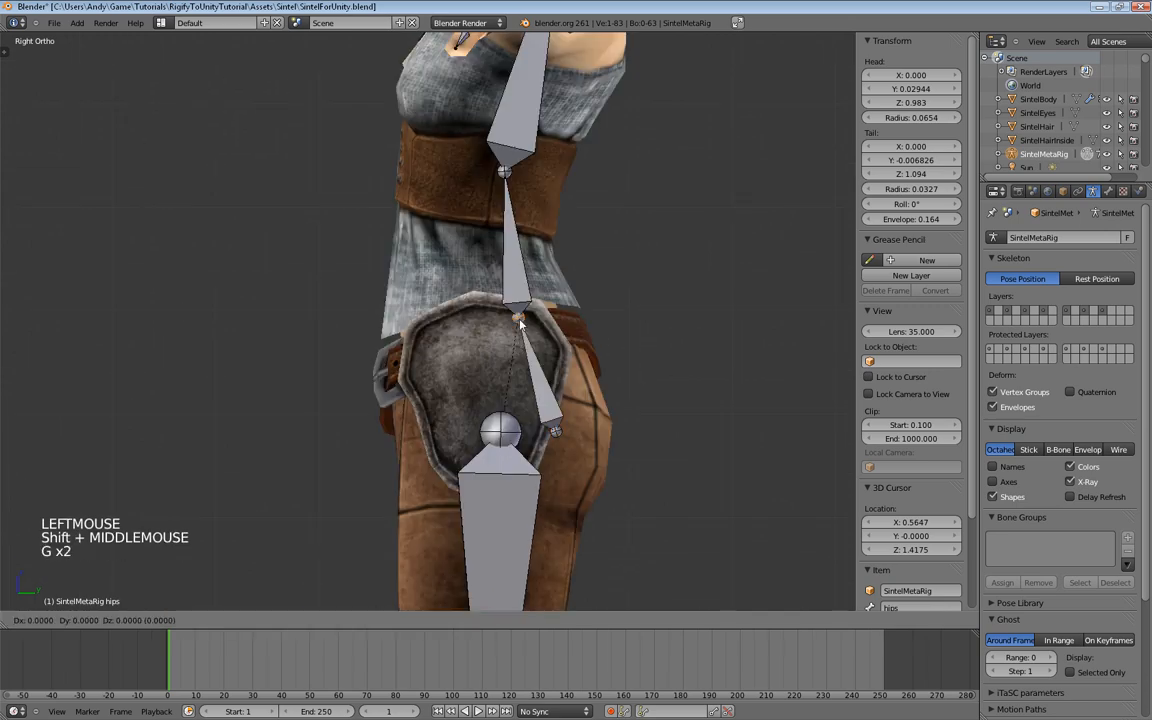
pyautogui.click(506, 178)
pyautogui.rightClick(506, 176)
pyautogui.press('g')
pyautogui.press('g')
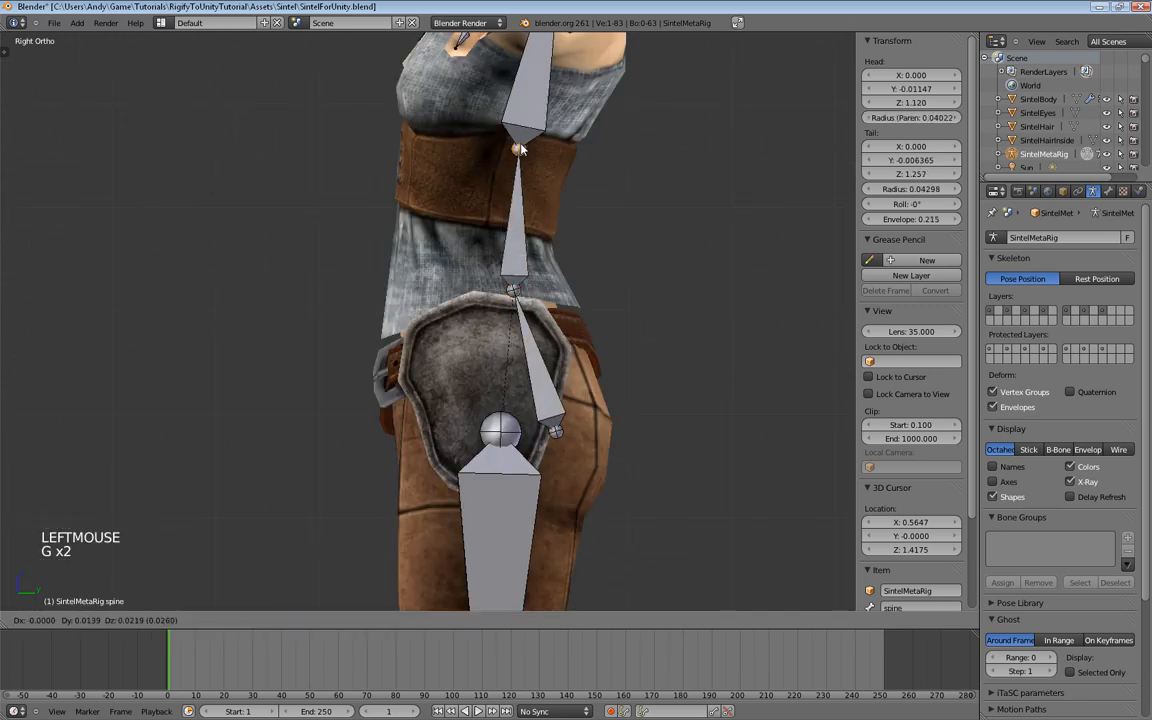
pyautogui.click(521, 143)
# Step: From the front view, move shoulder.L's inner end up to about X 0.035, Z 1.450, and shift its outer end inward toward the chest
pyautogui.keyDown('shift'); pyautogui.moveTo(610, 136); pyautogui.dragTo(524, 340, button='middle'); pyautogui.keyUp('shift')
pyautogui.moveTo(330, 368); pyautogui.dragTo(555, 380, button='middle')
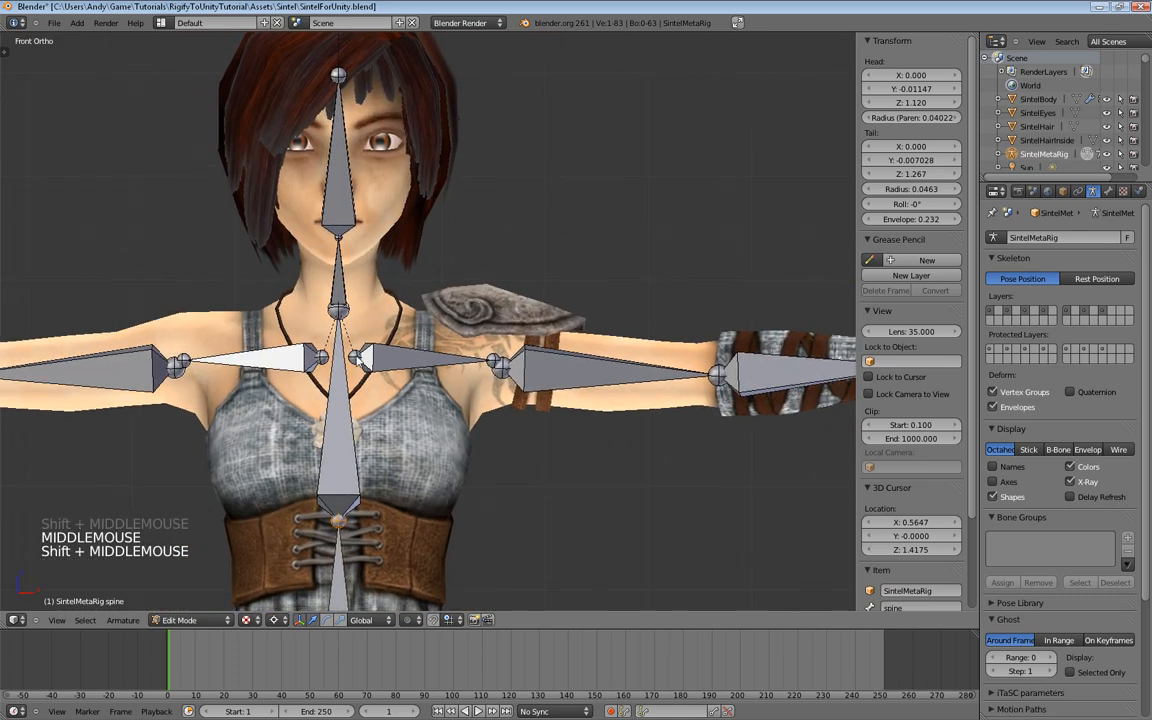
pyautogui.rightClick(360, 357)
pyautogui.press('g')
pyautogui.press('g')
pyautogui.click(380, 334)
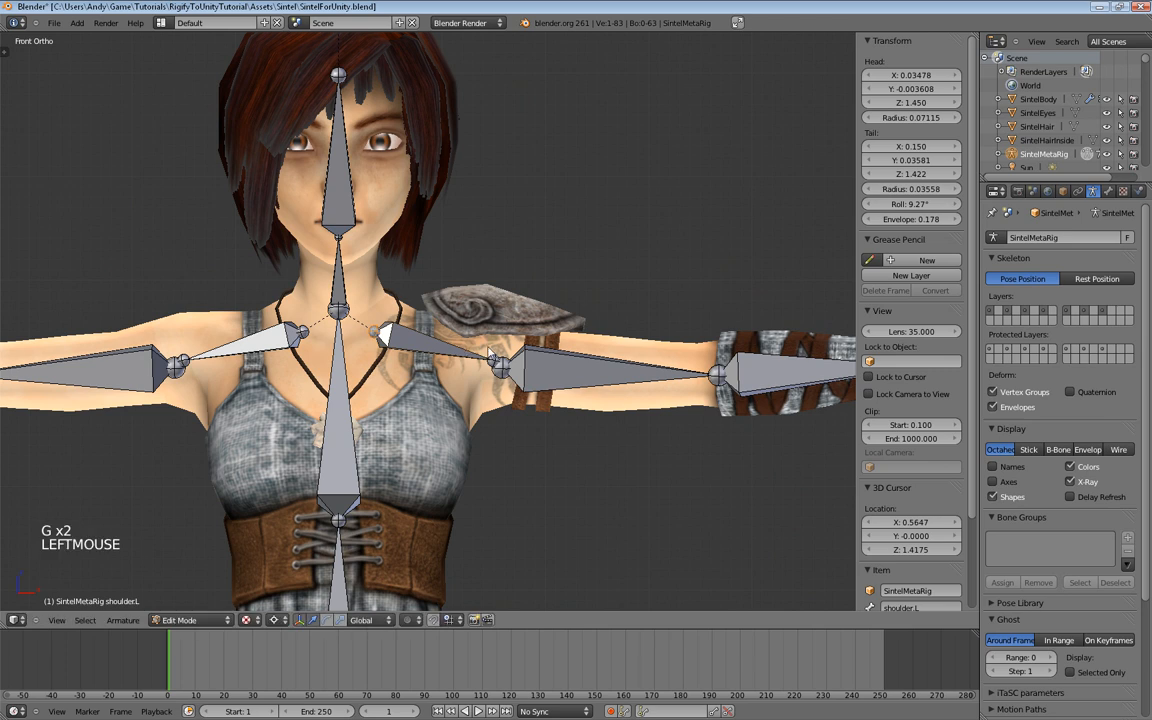
pyautogui.press('g')
pyautogui.press('g')
pyautogui.click(495, 368)
# Step: Move the head of upper_arm.L inward to the shoulder bone's outer end, at about X 0.133, Z 1.420
pyautogui.rightClick(500, 367)
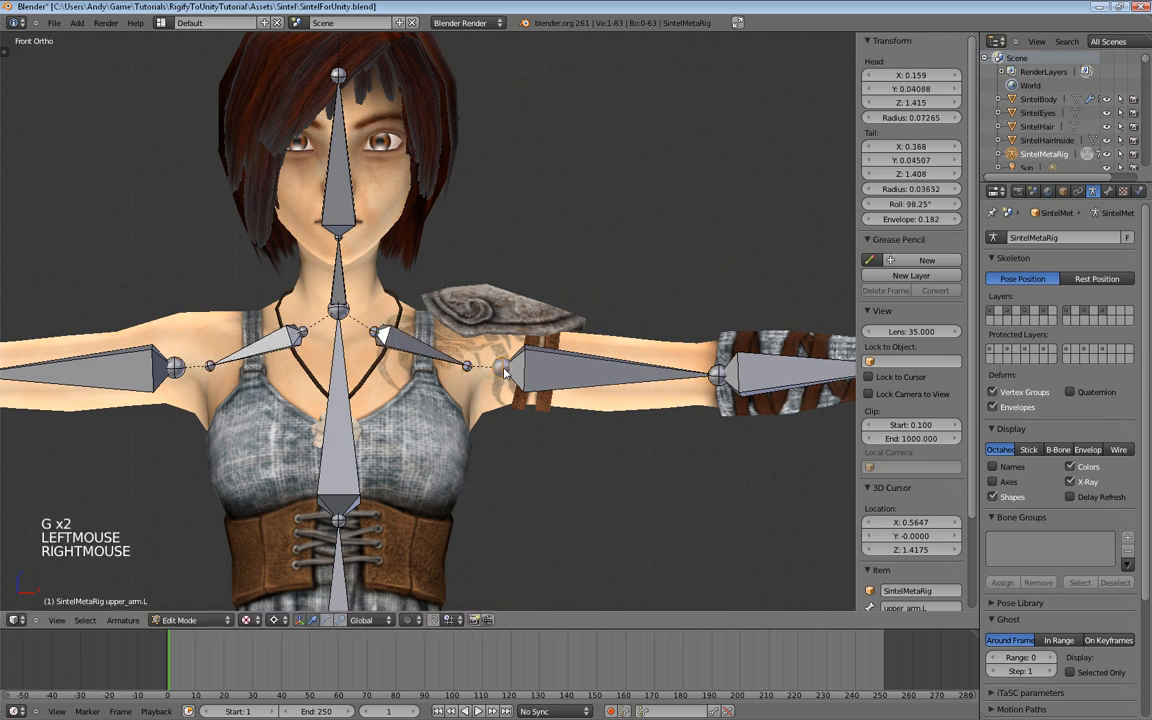
pyautogui.press('g')
pyautogui.press('g')
pyautogui.click(480, 373)
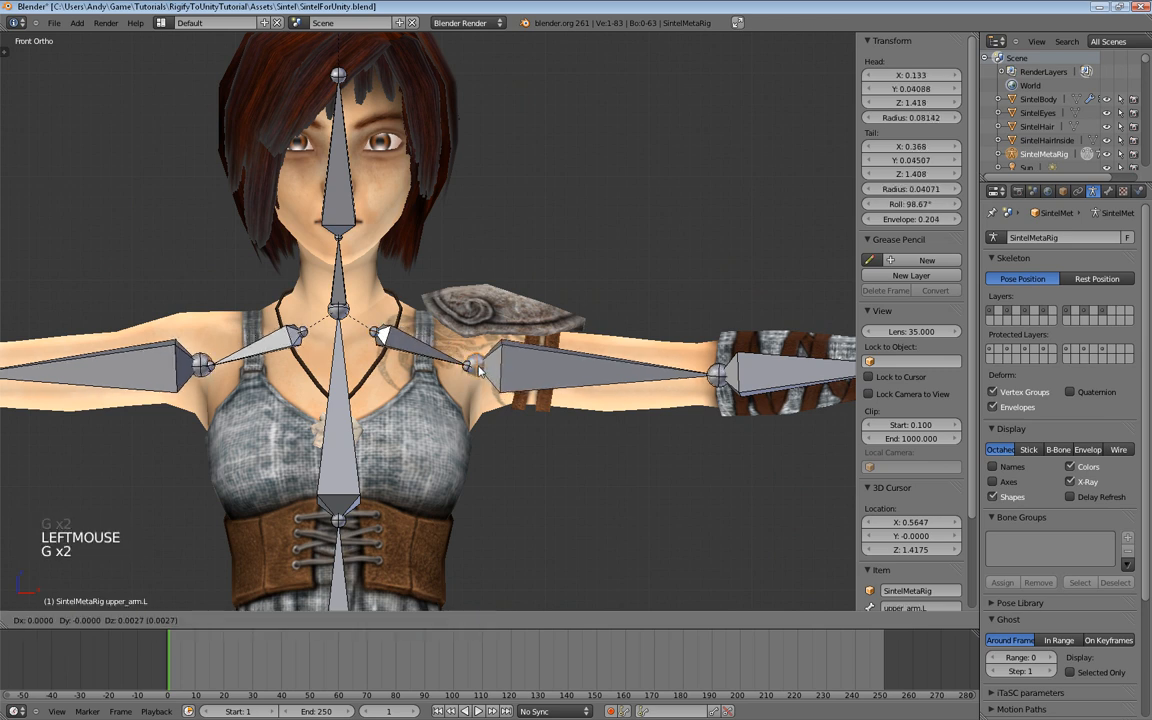
# Step: Examine the bone placement along the character's left upper arm, forearm, hand and fingers
pyautogui.keyDown('shift'); pyautogui.moveTo(480, 373); pyautogui.dragTo(500, 300, button='middle'); pyautogui.keyUp('shift')
pyautogui.scroll(2, 549, 377)
pyautogui.scroll(1, 551, 377)
pyautogui.keyDown('shift'); pyautogui.moveTo(551, 377); pyautogui.dragTo(455, 432, button='middle'); pyautogui.keyUp('shift')
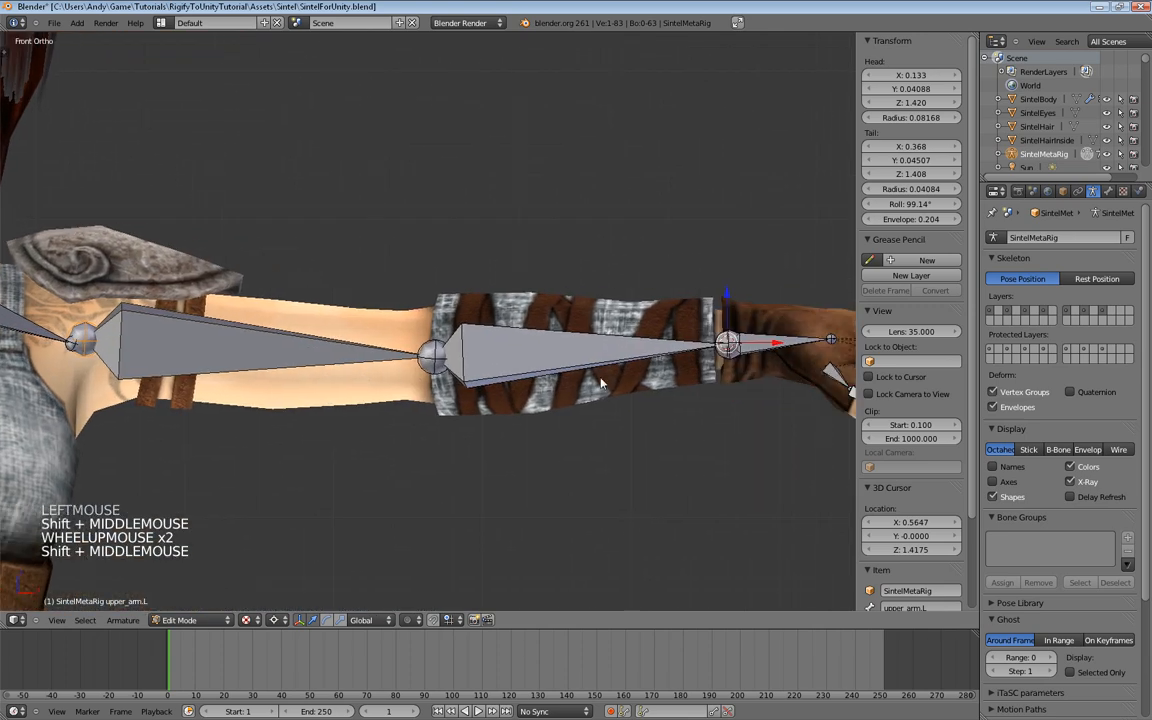
pyautogui.keyDown('shift'); pyautogui.moveTo(760, 420); pyautogui.dragTo(474, 420, button='middle'); pyautogui.keyUp('shift')
pyautogui.keyDown('shift'); pyautogui.moveTo(713, 442); pyautogui.dragTo(410, 339, button='middle'); pyautogui.keyUp('shift')
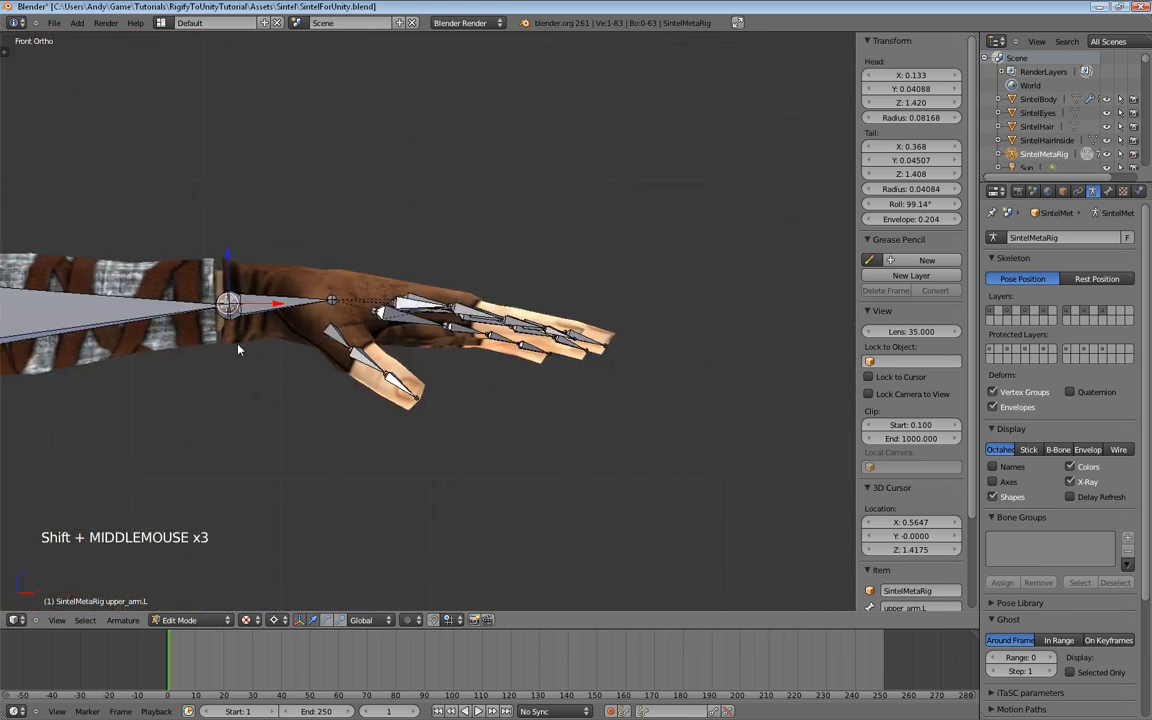
pyautogui.moveTo(238, 349); pyautogui.dragTo(302, 320, button='middle')
pyautogui.scroll(-8, 423, 301)
pyautogui.press('t')
pyautogui.keyDown('shift'); pyautogui.moveTo(310, 480); pyautogui.dragTo(539, 343, button='middle'); pyautogui.keyUp('shift')
pyautogui.press('t')
pyautogui.scroll(5, 548, 350)
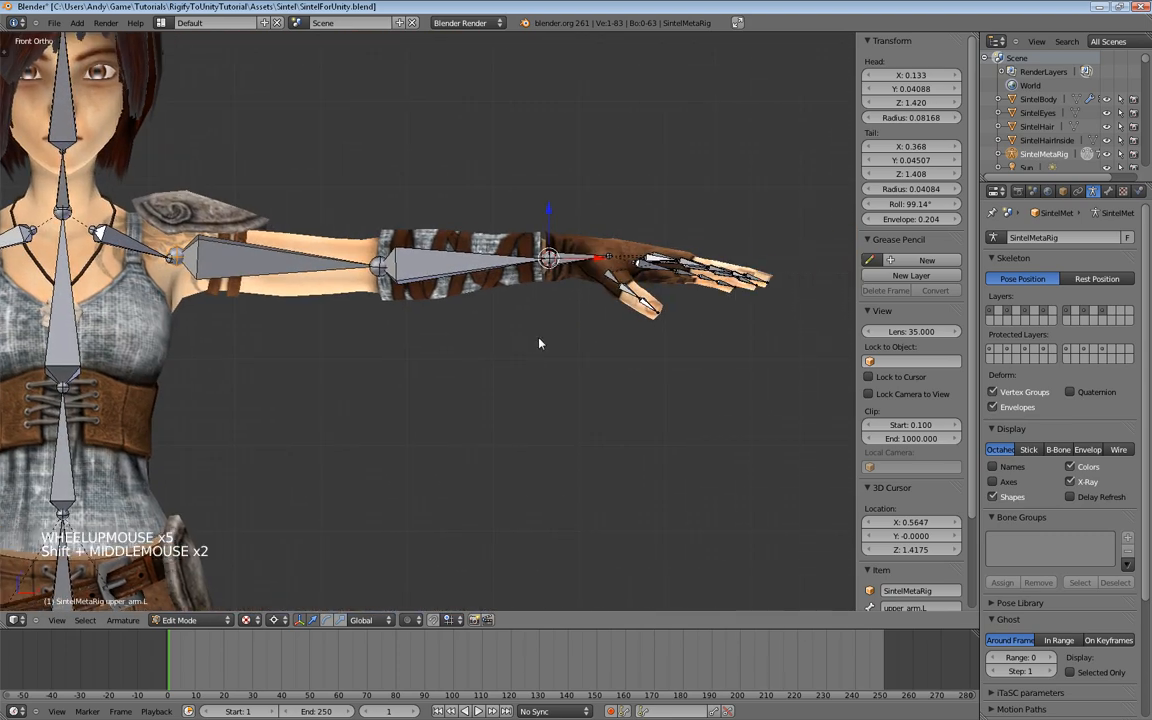
pyautogui.rightClick(168, 262)
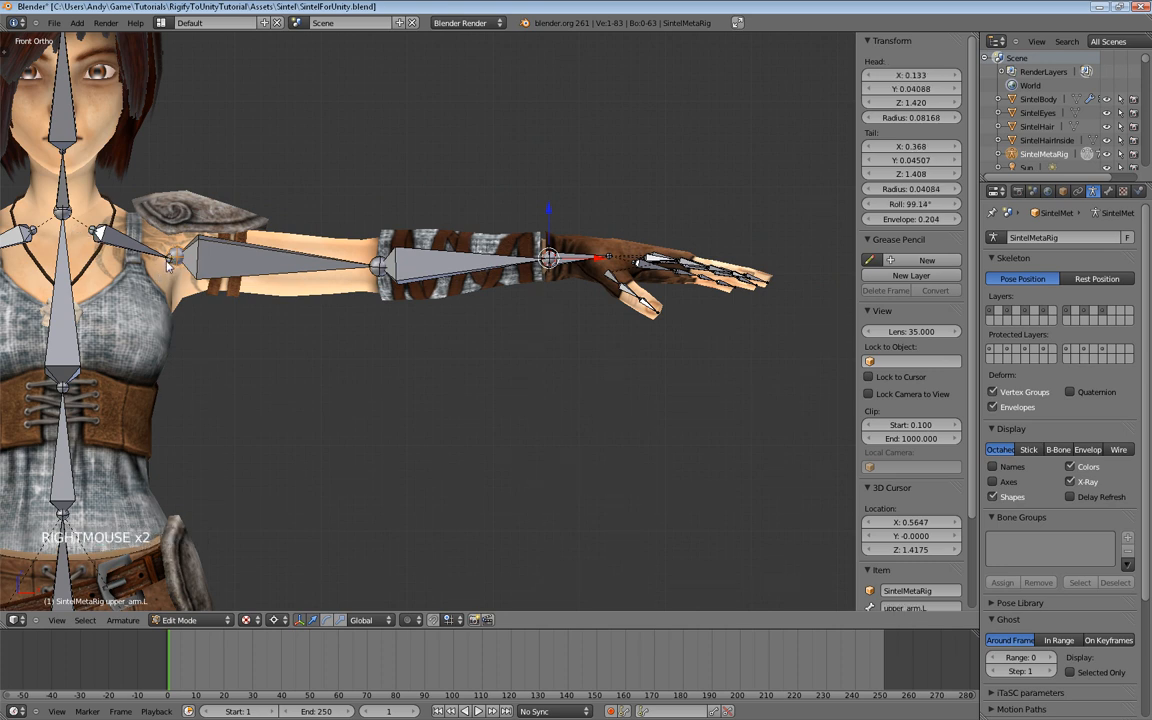
# Step: Move the outer end of shoulder.L to about X 0.113, Z 1.429, slightly inward and lower
pyautogui.press('g')
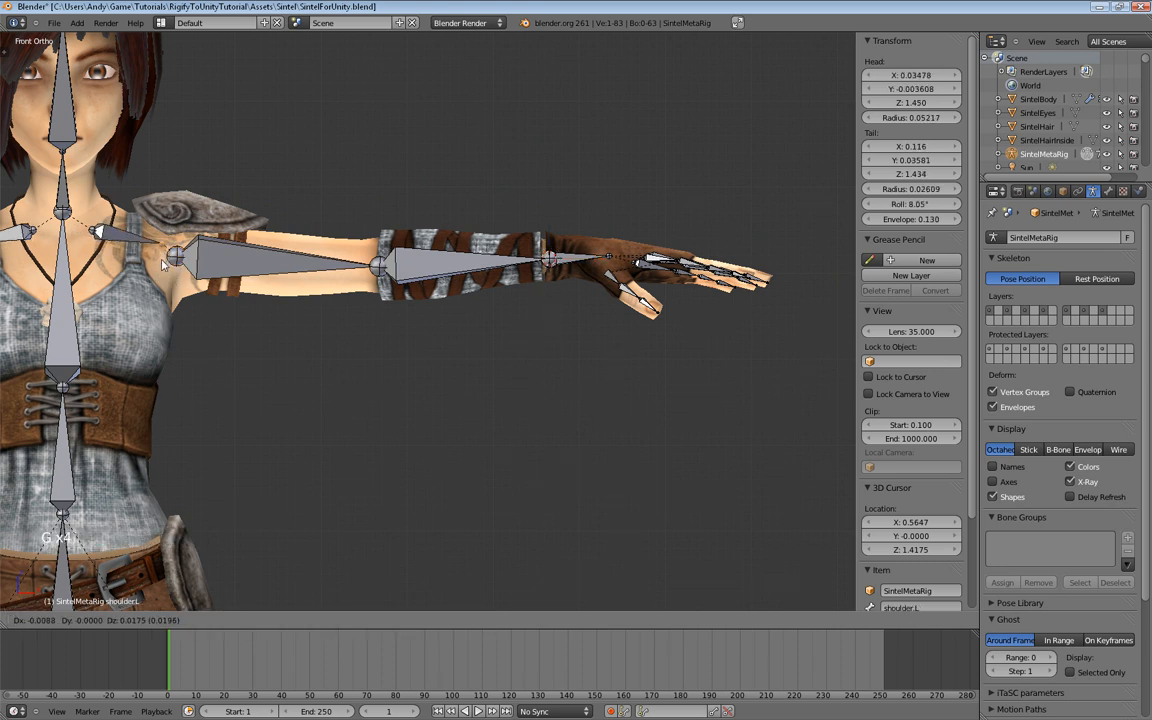
pyautogui.click(166, 262)
# Step: Lower the wrist-side end of palm.02.L in the left hand along Z to about Z 1.416
pyautogui.keyDown('shift'); pyautogui.middleClick(434, 283); pyautogui.keyUp('shift')
pyautogui.keyDown('shift'); pyautogui.moveTo(434, 283); pyautogui.dragTo(410, 287, button='middle'); pyautogui.keyUp('shift')
pyautogui.scroll(3, 334, 245)
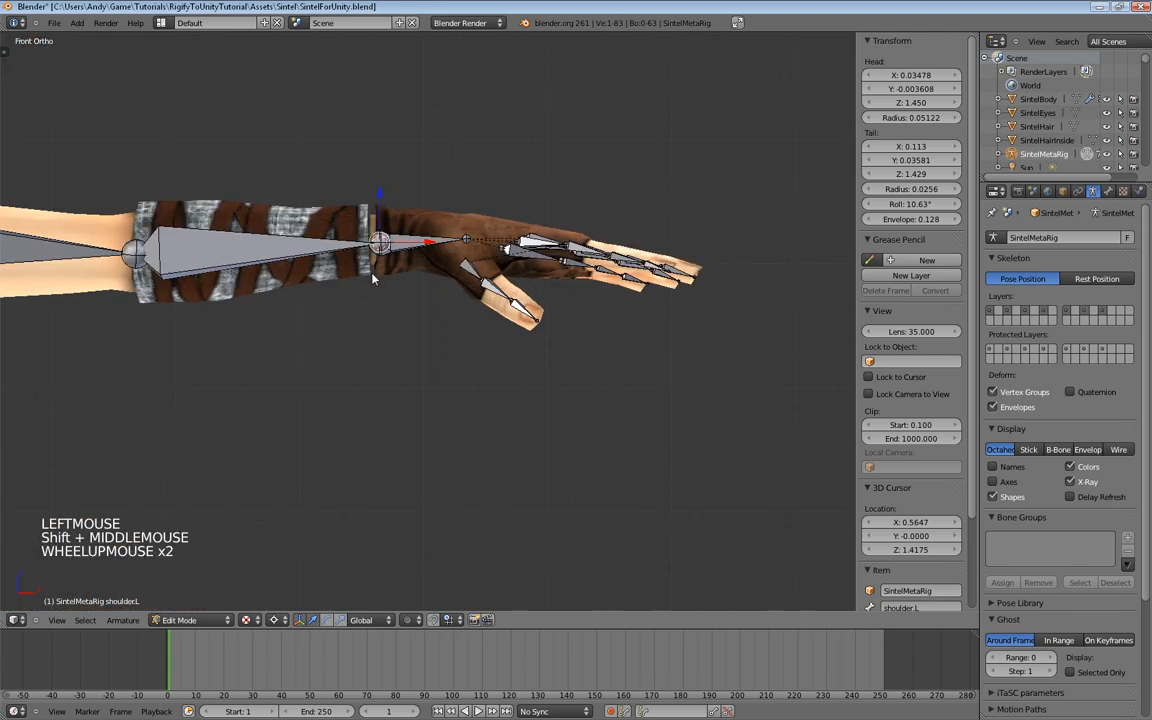
pyautogui.keyDown('shift'); pyautogui.moveTo(334, 245); pyautogui.dragTo(414, 276, button='middle'); pyautogui.keyUp('shift')
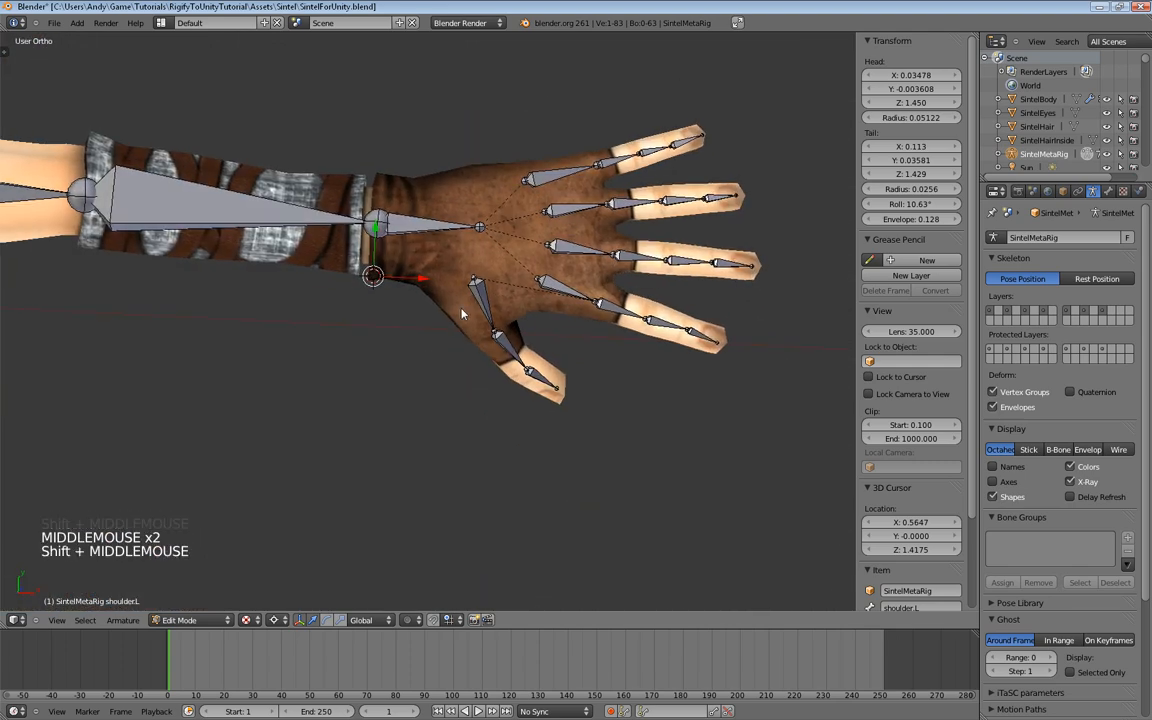
pyautogui.keyDown('shift'); pyautogui.middleClick(418, 266); pyautogui.keyUp('shift')
pyautogui.keyDown('shift'); pyautogui.moveTo(558, 233); pyautogui.dragTo(405, 345, button='middle'); pyautogui.keyUp('shift')
pyautogui.scroll(5, 405, 345)
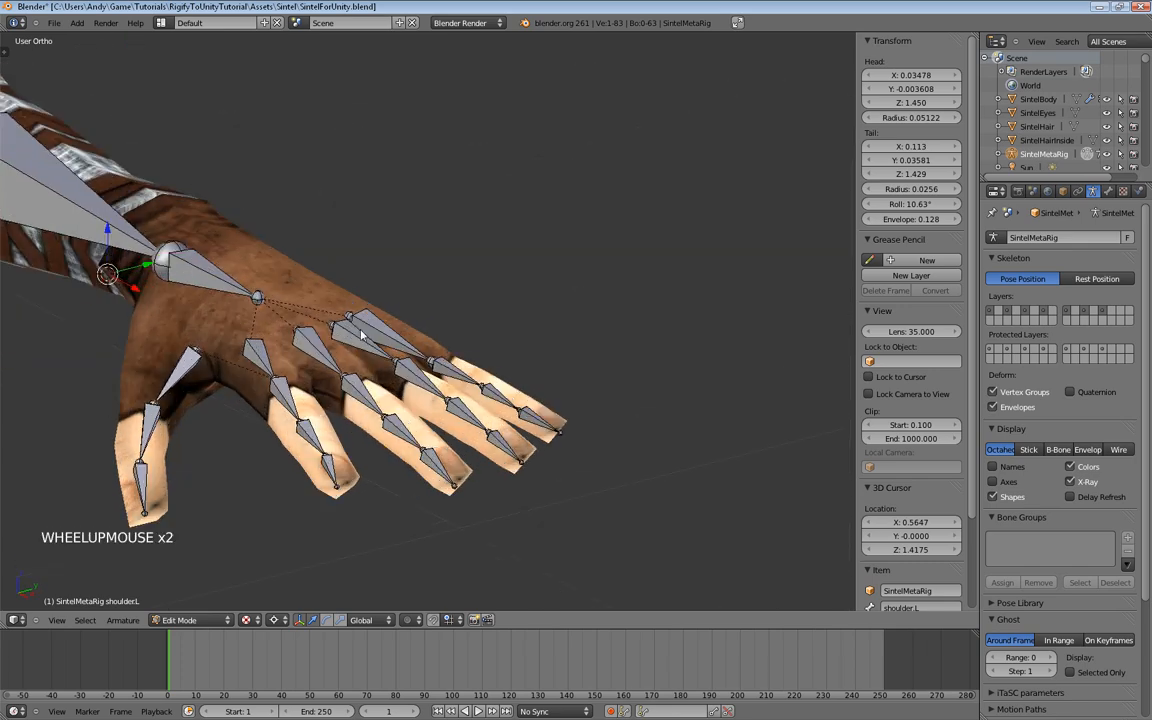
pyautogui.keyDown('shift'); pyautogui.moveTo(385, 401); pyautogui.dragTo(278, 350, button='middle'); pyautogui.keyUp('shift')
pyautogui.rightClick(432, 341)
pyautogui.press('g')
pyautogui.press('g')
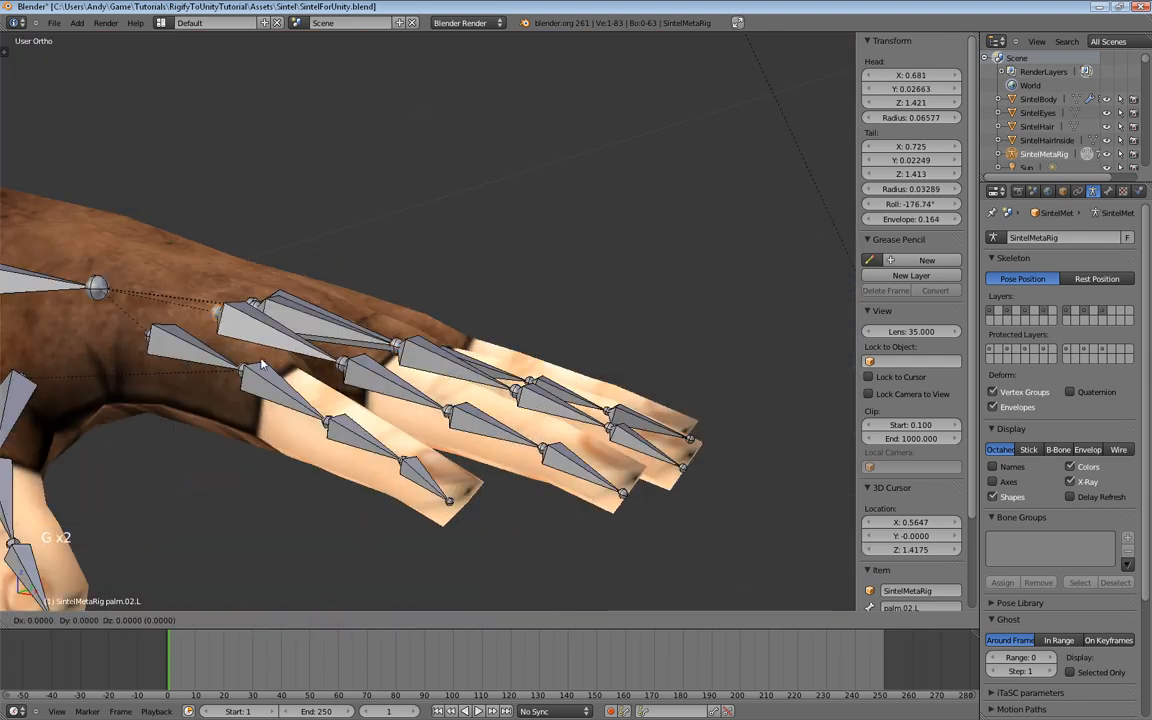
pyautogui.click(257, 332)
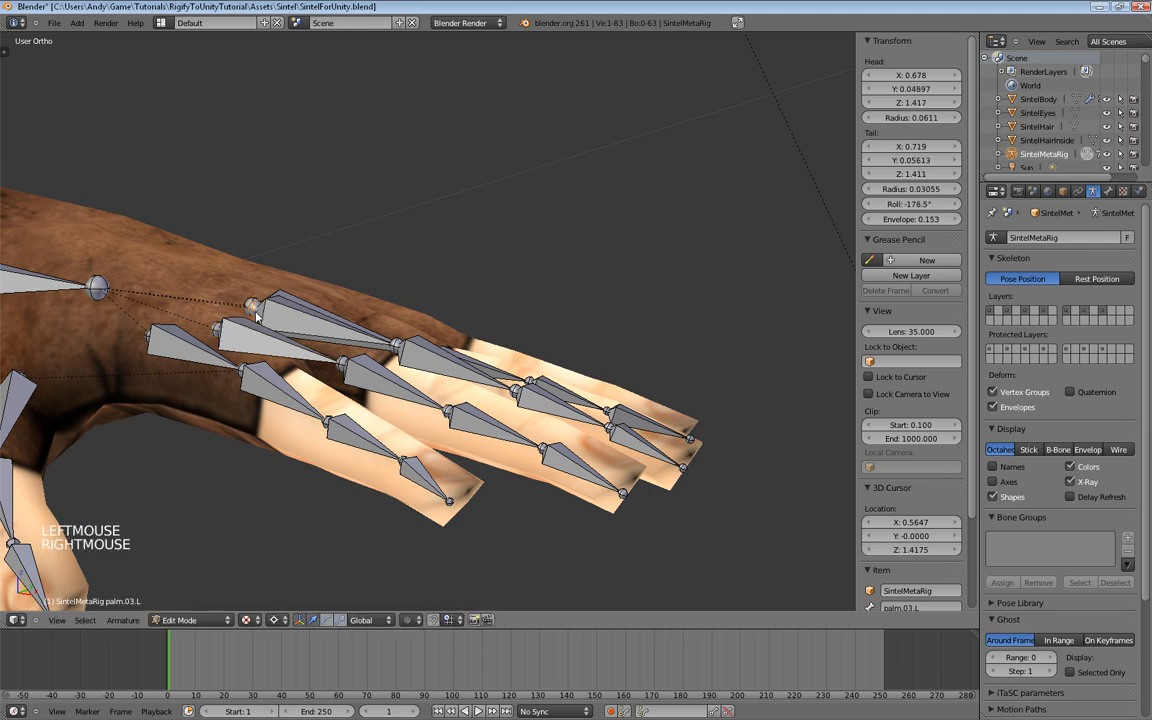
# Step: Lower the wrist-side end of palm.03.L to about Z 1.414 and shift that of palm.04.L slightly down along Z
pyautogui.press('g')
pyautogui.press('g')
pyautogui.click(323, 349)
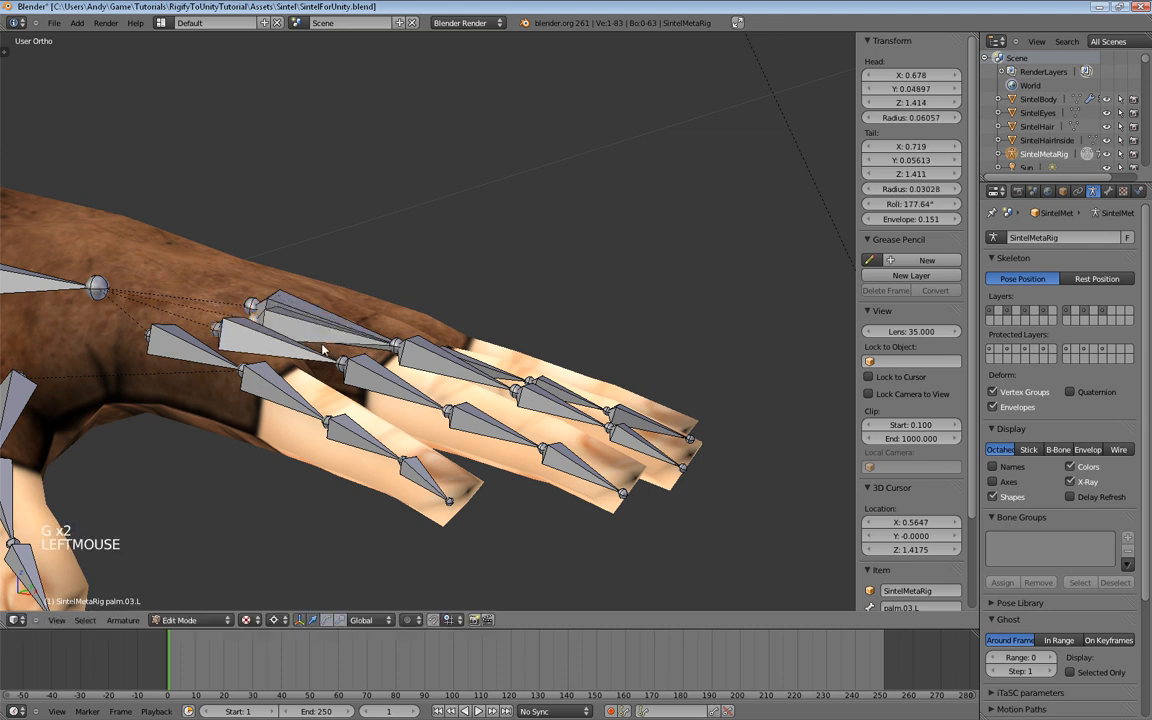
pyautogui.rightClick(254, 312)
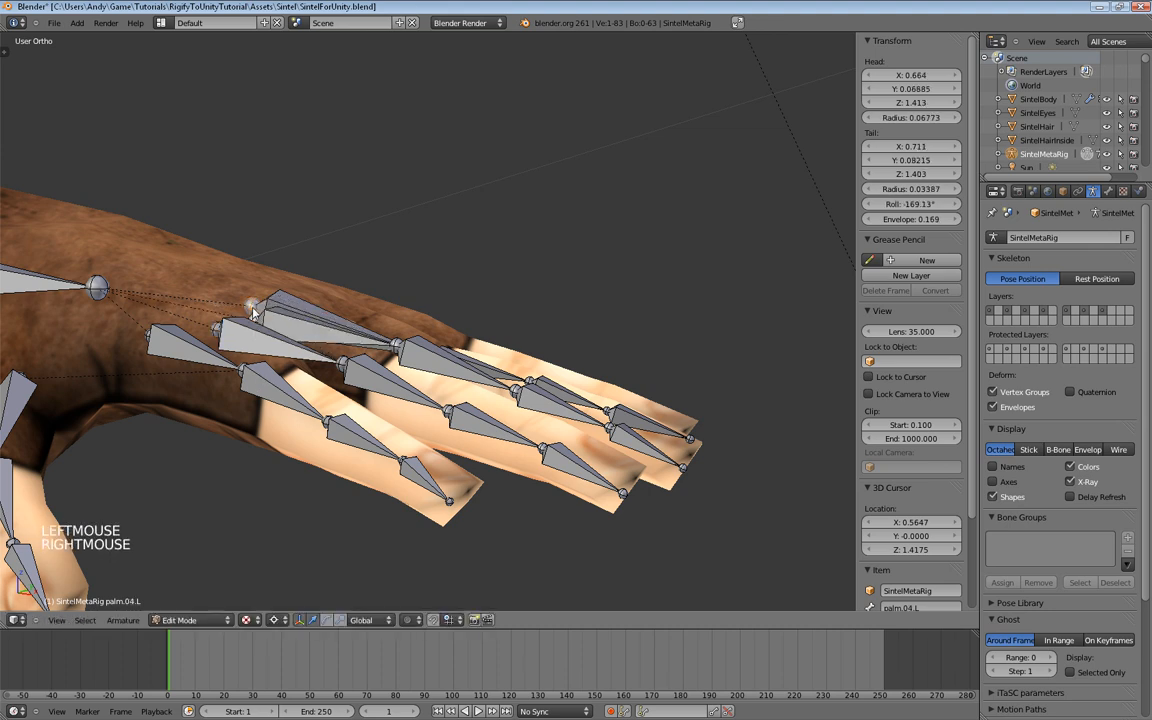
pyautogui.press('g')
pyautogui.press('z')
pyautogui.click(318, 350)
# Step: Lower the knuckle-side ends of palm.03.L and palm.02.L along Z, each to about Z 1.409
pyautogui.moveTo(540, 340); pyautogui.dragTo(217, 340, button='middle')
pyautogui.rightClick(431, 343)
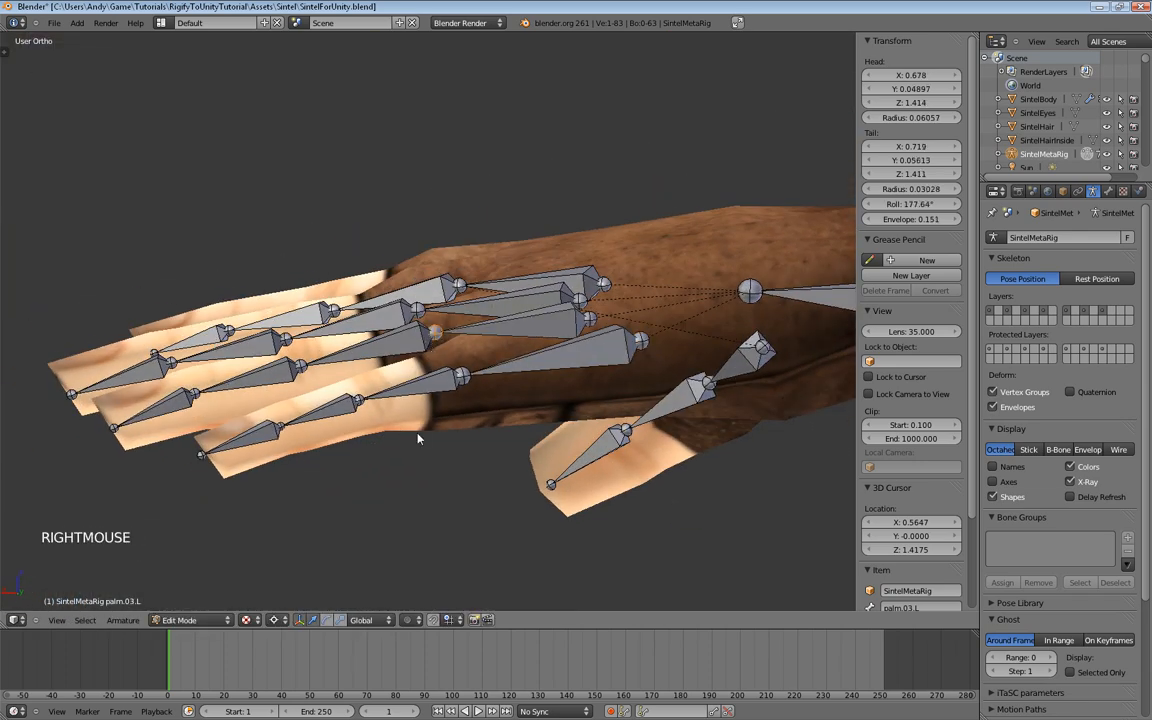
pyautogui.press('g')
pyautogui.press('g')
pyautogui.click(418, 438)
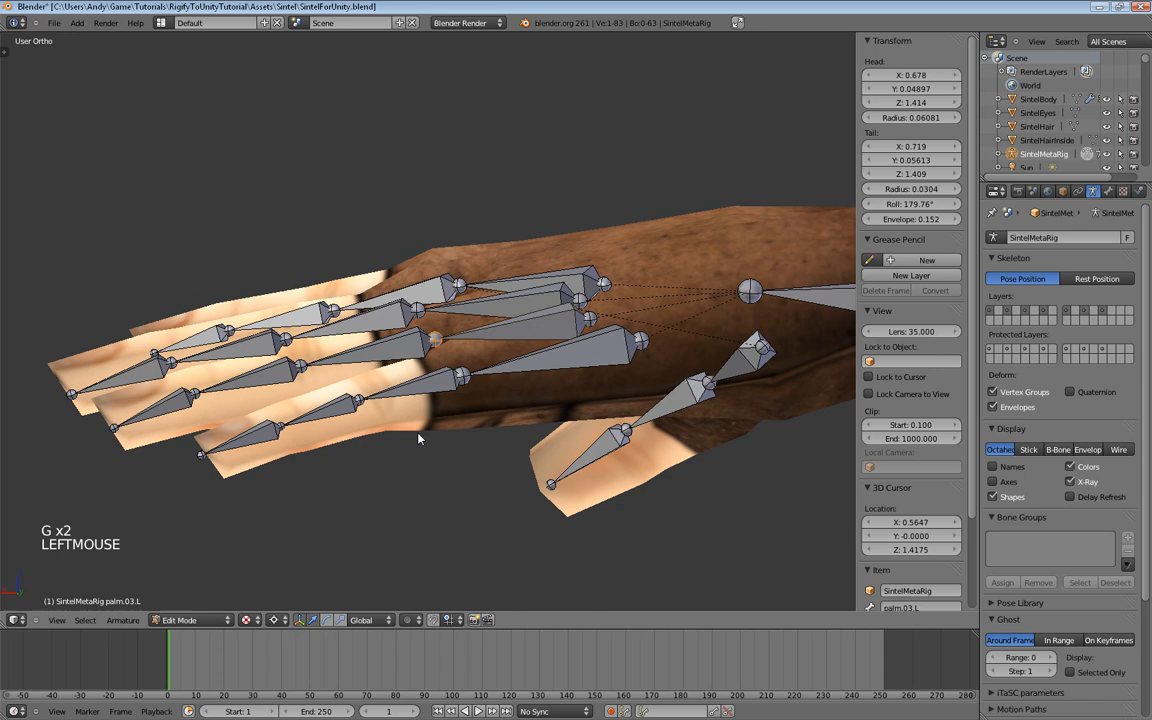
pyautogui.rightClick(412, 322)
pyautogui.press('g')
pyautogui.press('z')
pyautogui.click(425, 368)
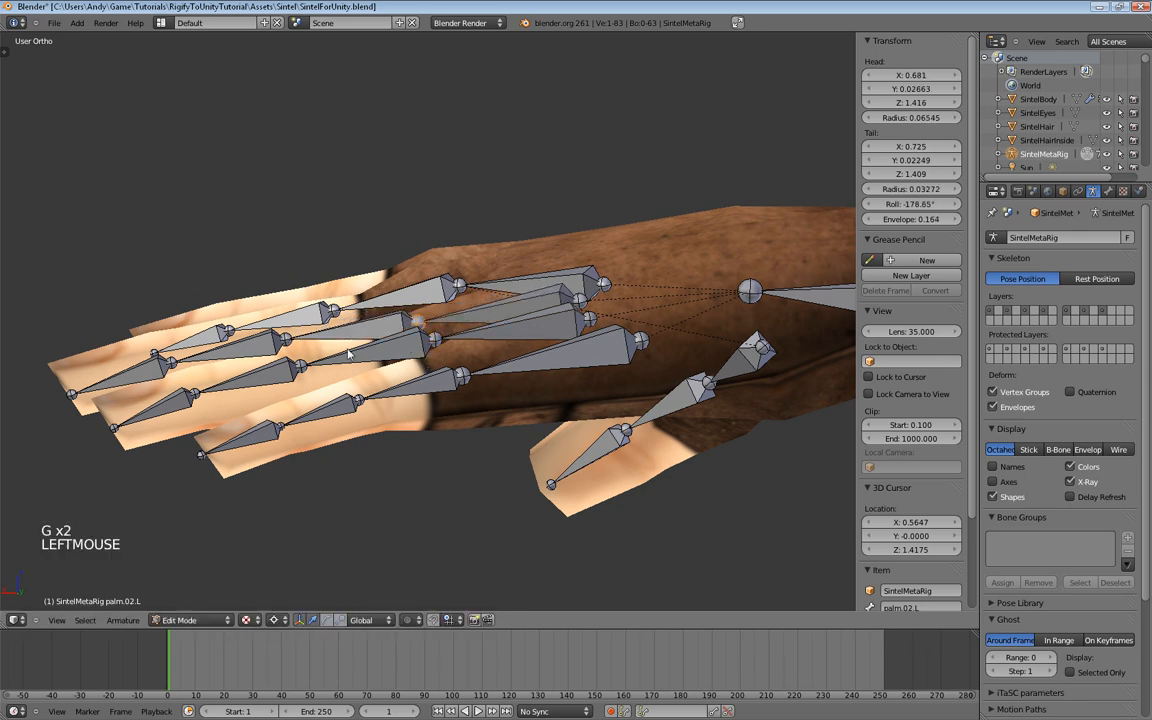
# Step: Lower the knuckle joint between palm.03.L and finger_ring.01.L to about Z 1.408, and nudge the far end of finger_ring.01.L down along Z
pyautogui.rightClick(265, 310)
pyautogui.scroll(2, 295, 358)
pyautogui.keyDown('shift'); pyautogui.moveTo(295, 358); pyautogui.dragTo(297, 375, button='middle'); pyautogui.keyUp('shift')
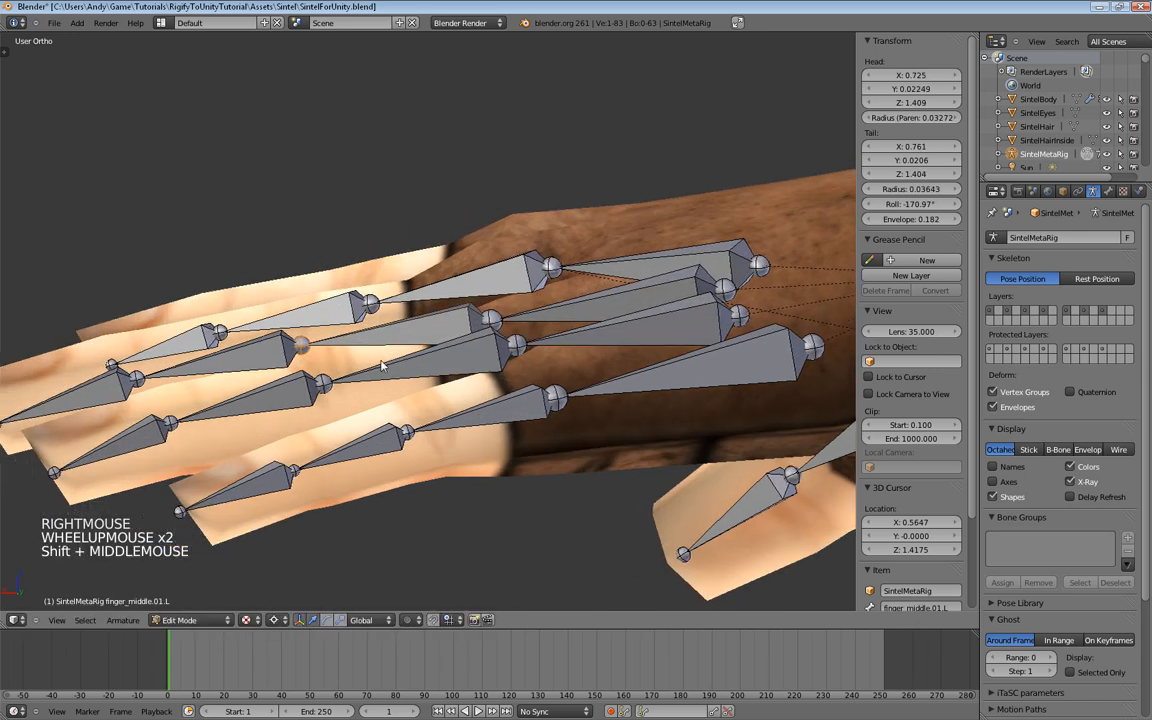
pyautogui.moveTo(346, 330); pyautogui.dragTo(510, 343, button='middle')
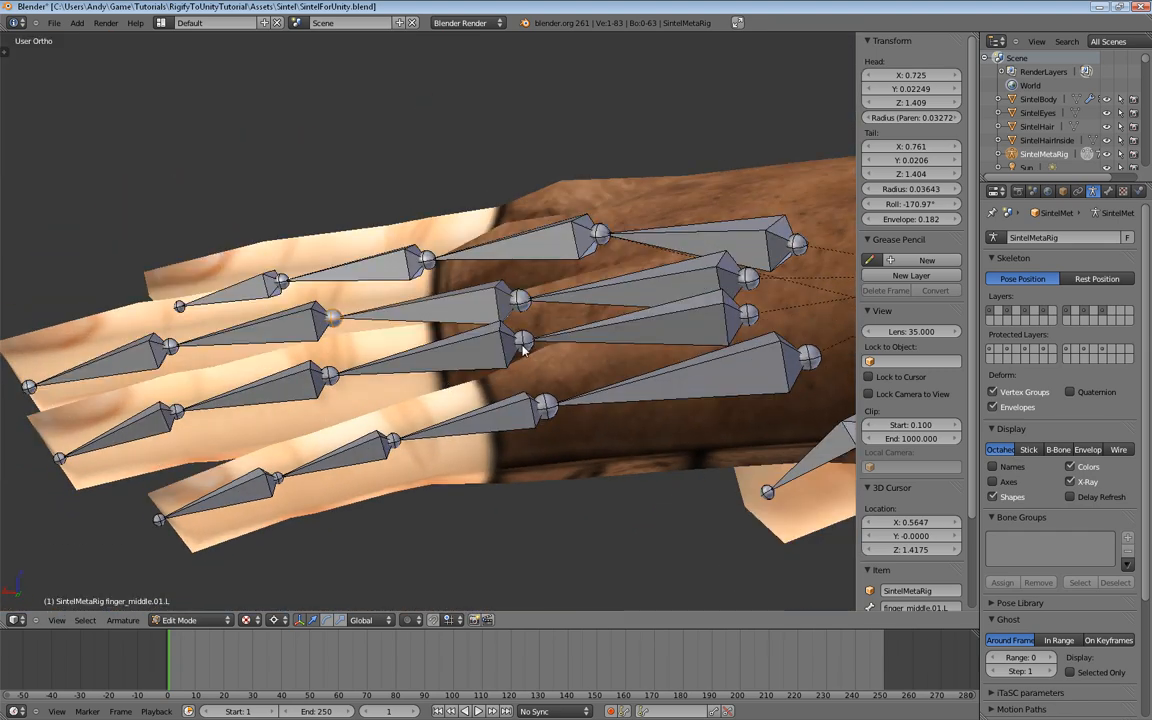
pyautogui.rightClick(522, 347)
pyautogui.press('g')
pyautogui.press('g')
pyautogui.click(430, 424)
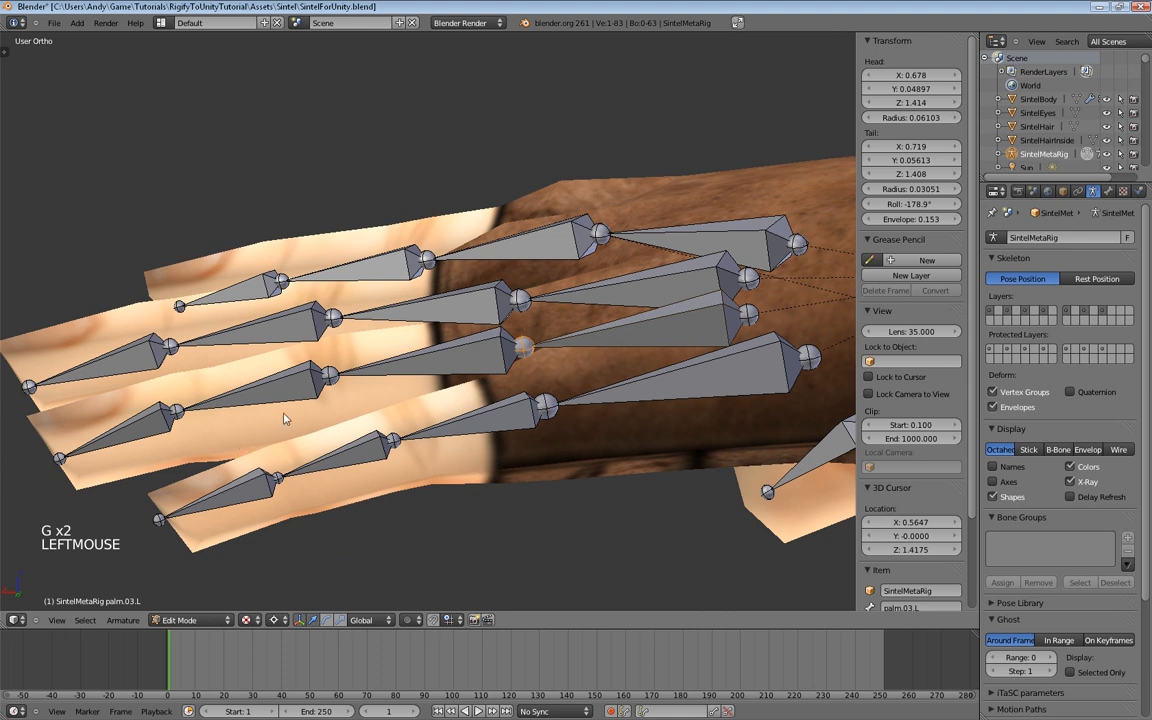
pyautogui.rightClick(333, 378)
pyautogui.press('g')
pyautogui.press('g')
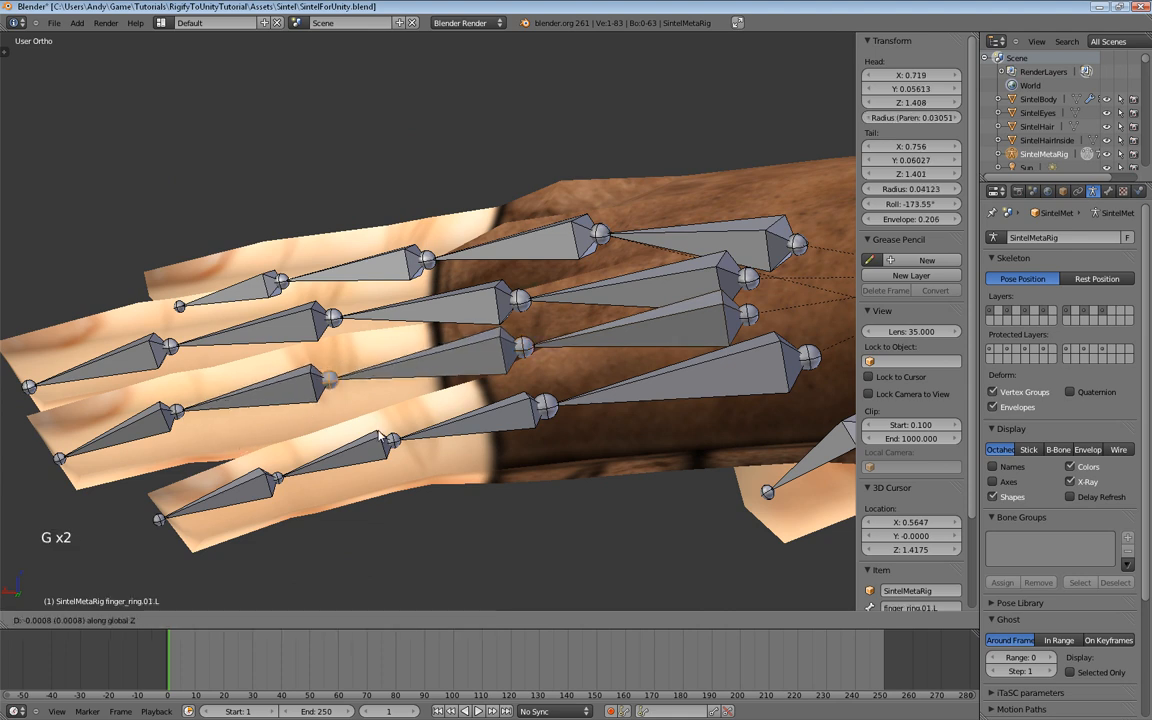
pyautogui.click(390, 436)
# Step: Lower the wrist-side end of palm.03.L along Z to about Z 1.413
pyautogui.keyDown('shift'); pyautogui.moveTo(390, 436); pyautogui.dragTo(489, 319, button='middle'); pyautogui.keyUp('shift')
pyautogui.rightClick(509, 320)
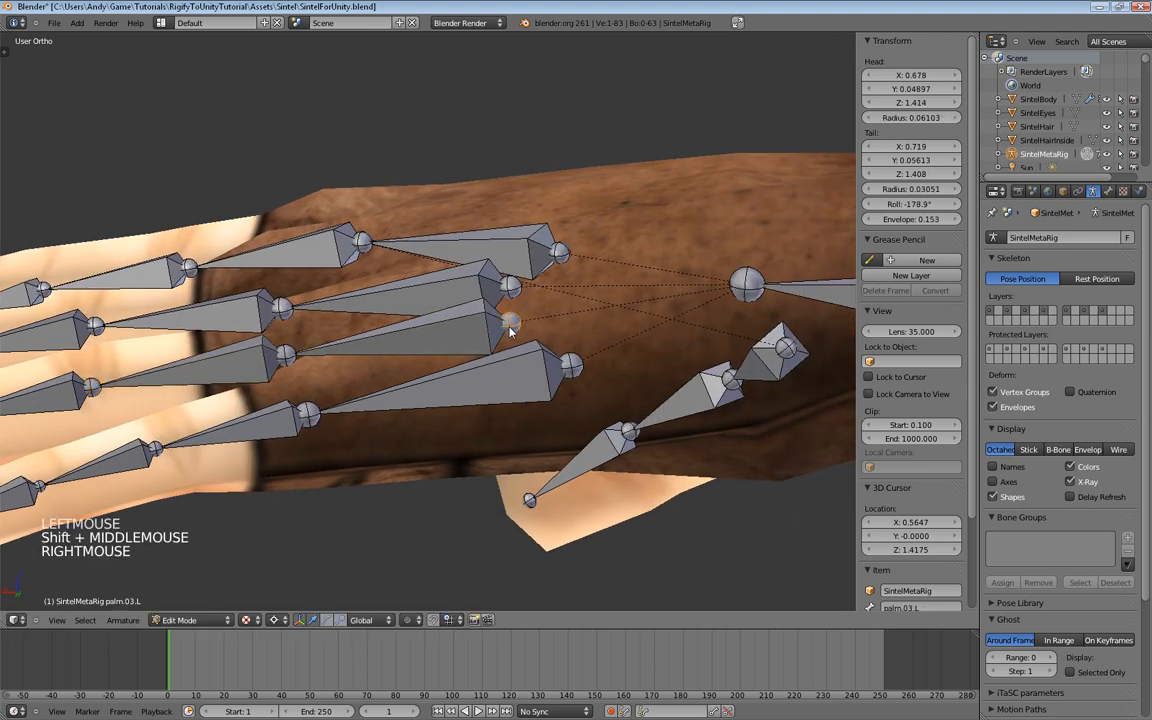
pyautogui.press('g')
pyautogui.press('g')
pyautogui.click(504, 396)
# Step: Return SintelMetaRig to Object Mode and generate the Rigify control rig from it
pyautogui.moveTo(504, 396); pyautogui.dragTo(448, 403, button='middle')
pyautogui.scroll(-5, 448, 403)
pyautogui.moveTo(404, 353); pyautogui.dragTo(466, 385, button='middle')
pyautogui.scroll(-8, 470, 378)
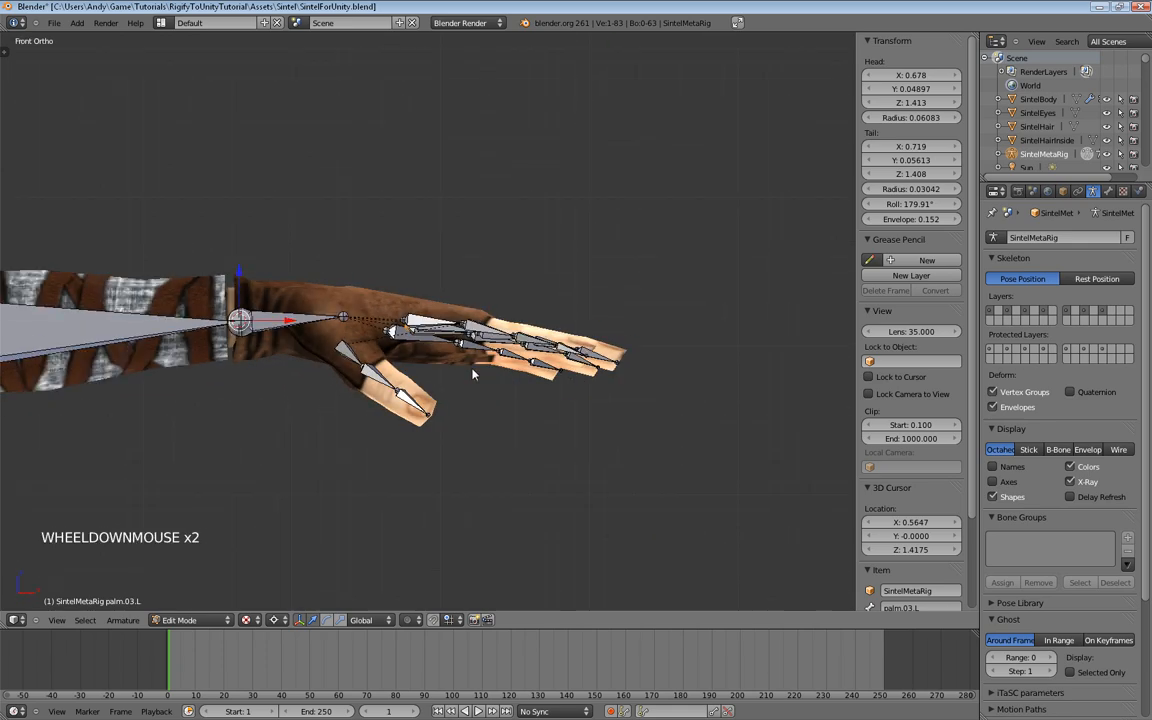
pyautogui.keyDown('shift'); pyautogui.moveTo(443, 433); pyautogui.dragTo(616, 319, button='middle'); pyautogui.keyUp('shift')
pyautogui.scroll(-5, 532, 314)
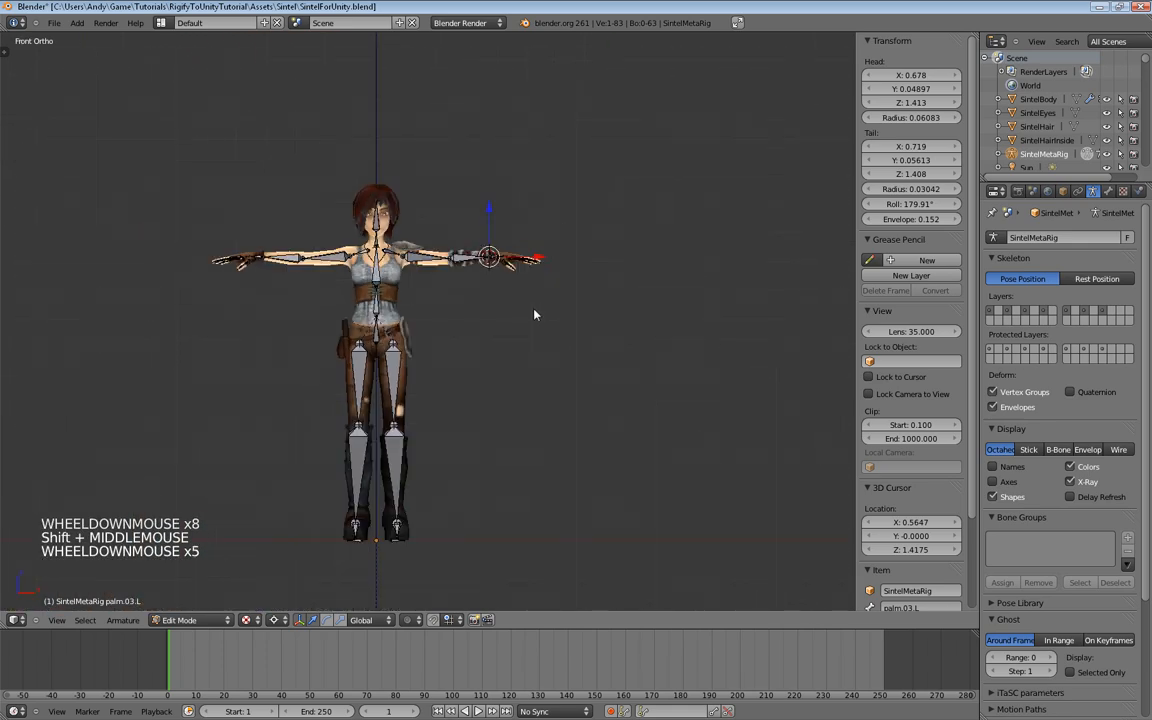
pyautogui.moveTo(535, 314); pyautogui.dragTo(458, 340, button='middle')
pyautogui.press('Tab')
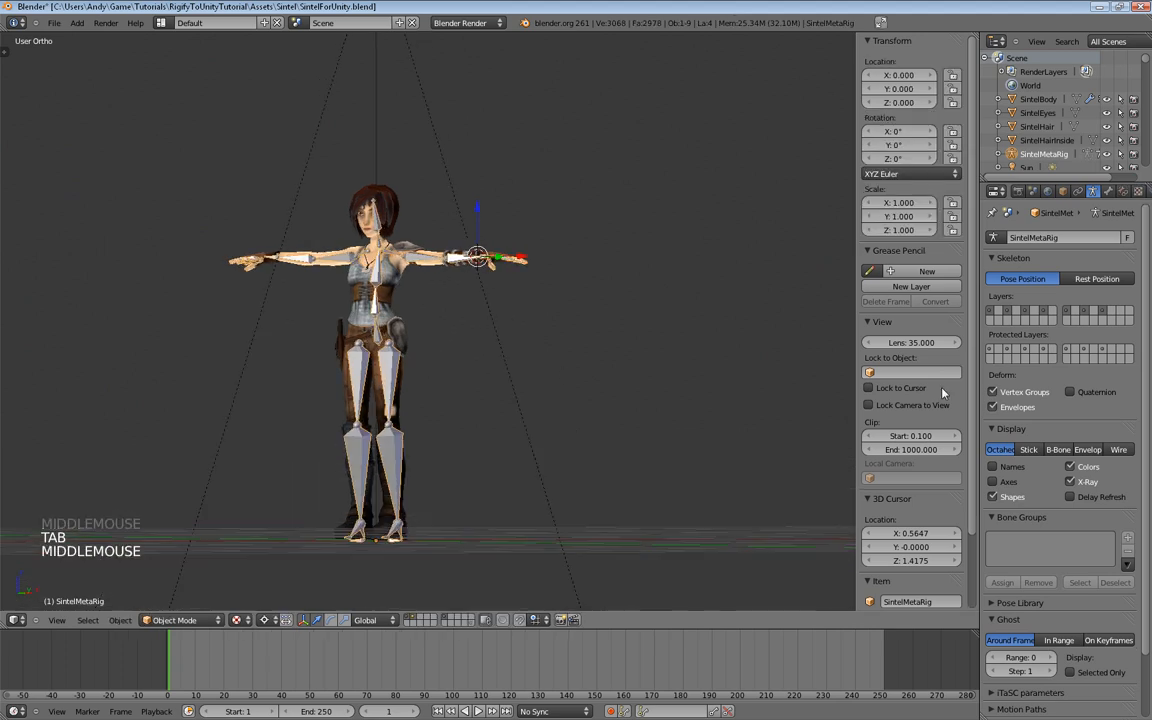
pyautogui.scroll(-1, 969, 372)
pyautogui.moveTo(1145, 352); pyautogui.dragTo(1147, 420)
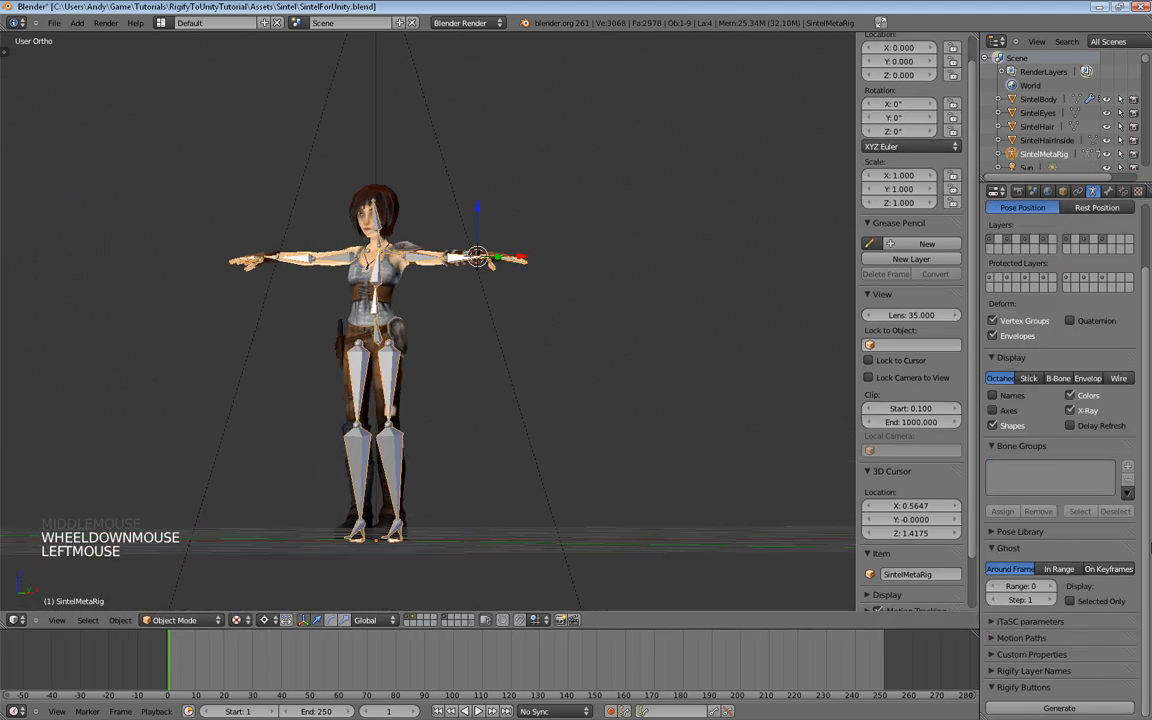
pyautogui.click(1114, 706)
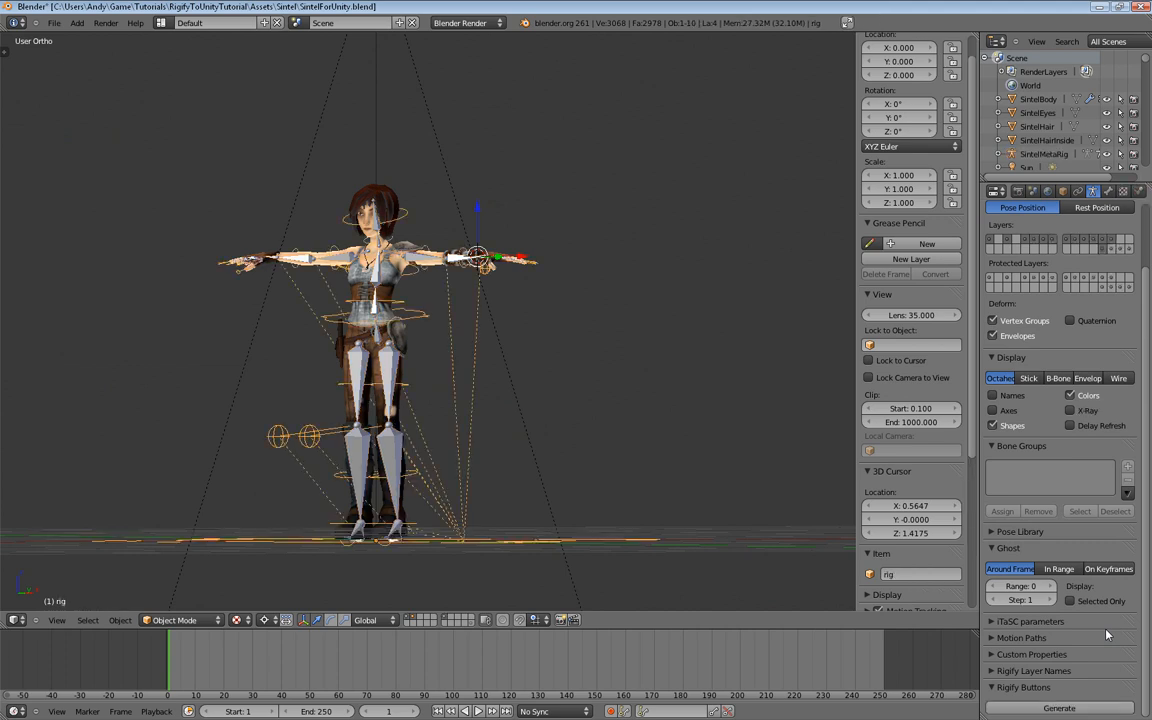
# Step: Rename the generated rig's armature data as SintelRig.001
pyautogui.scroll(8, 1104, 260)
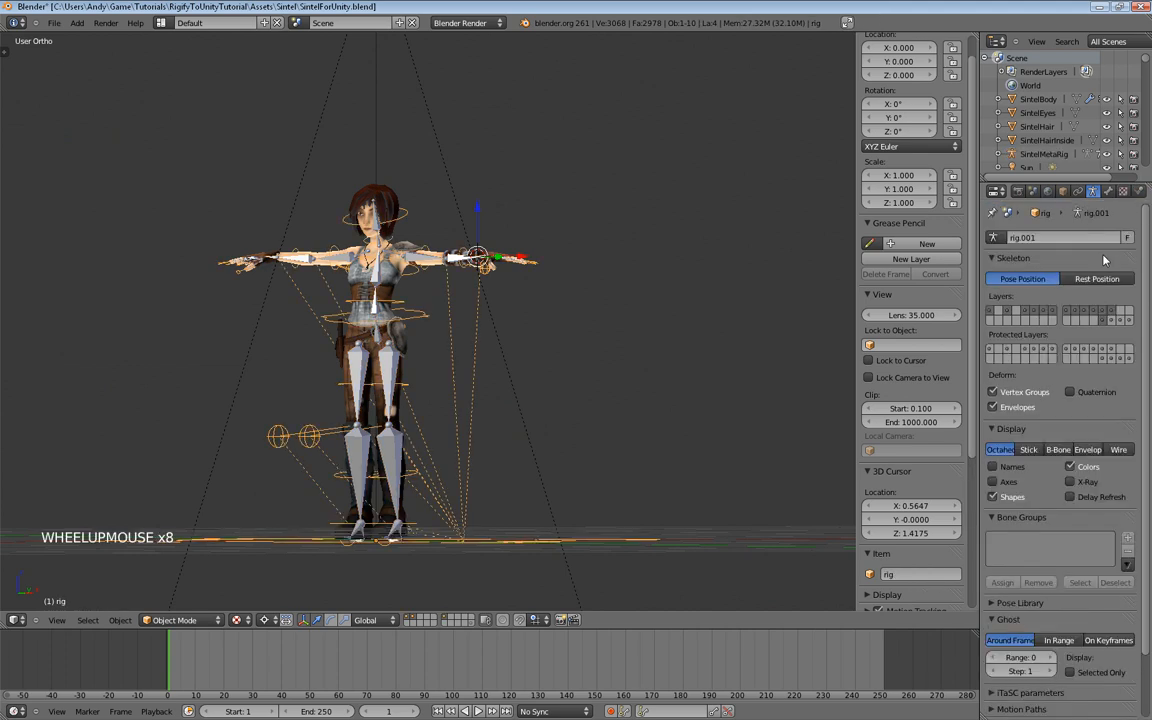
pyautogui.click(1082, 240)
pyautogui.write('SintelR')
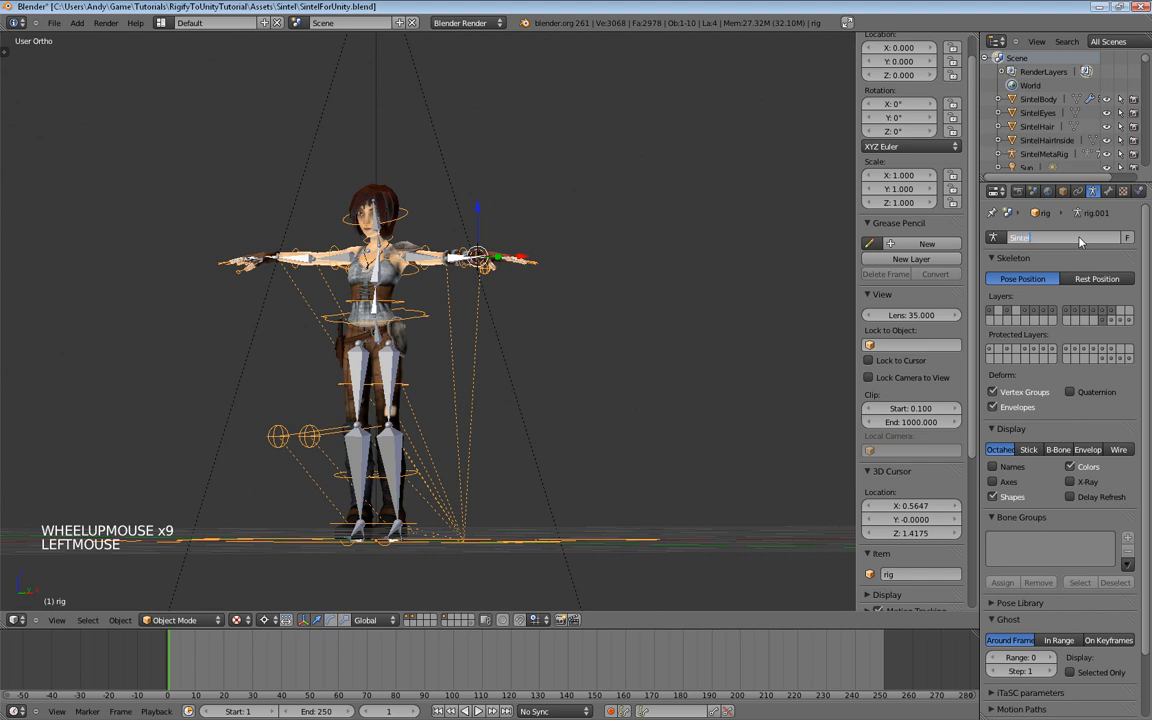
pyautogui.write('ig.001')
pyautogui.click(1080, 241)
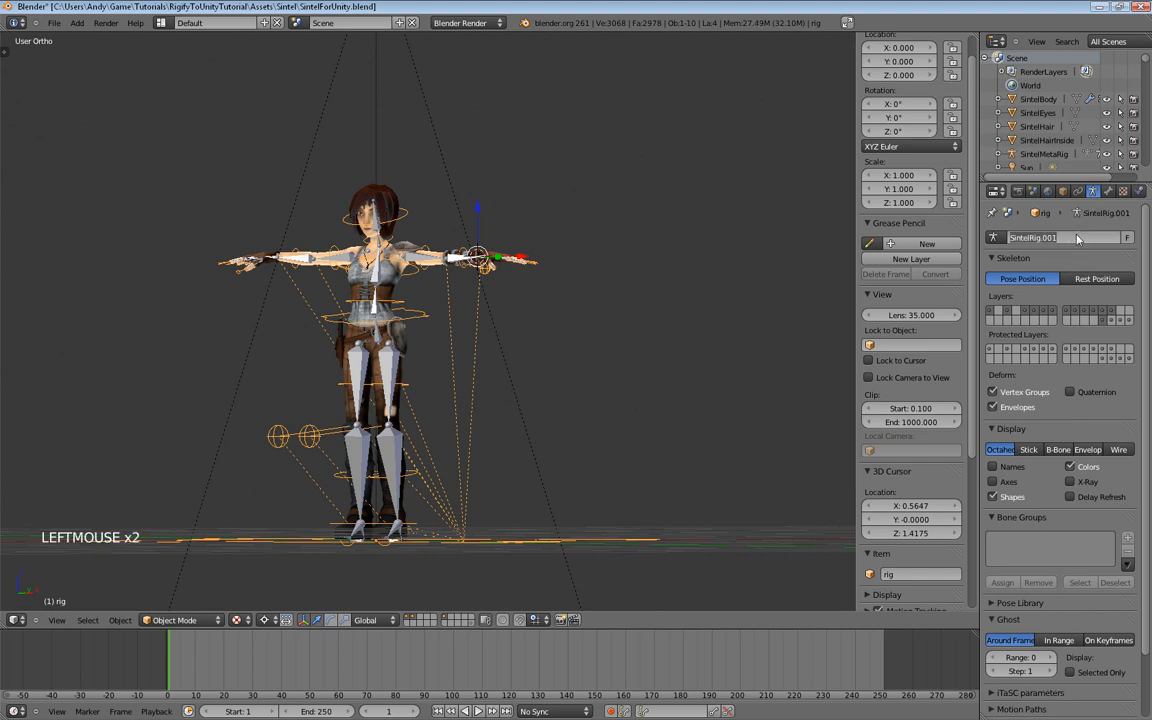
pyautogui.doubleClick(1080, 241)
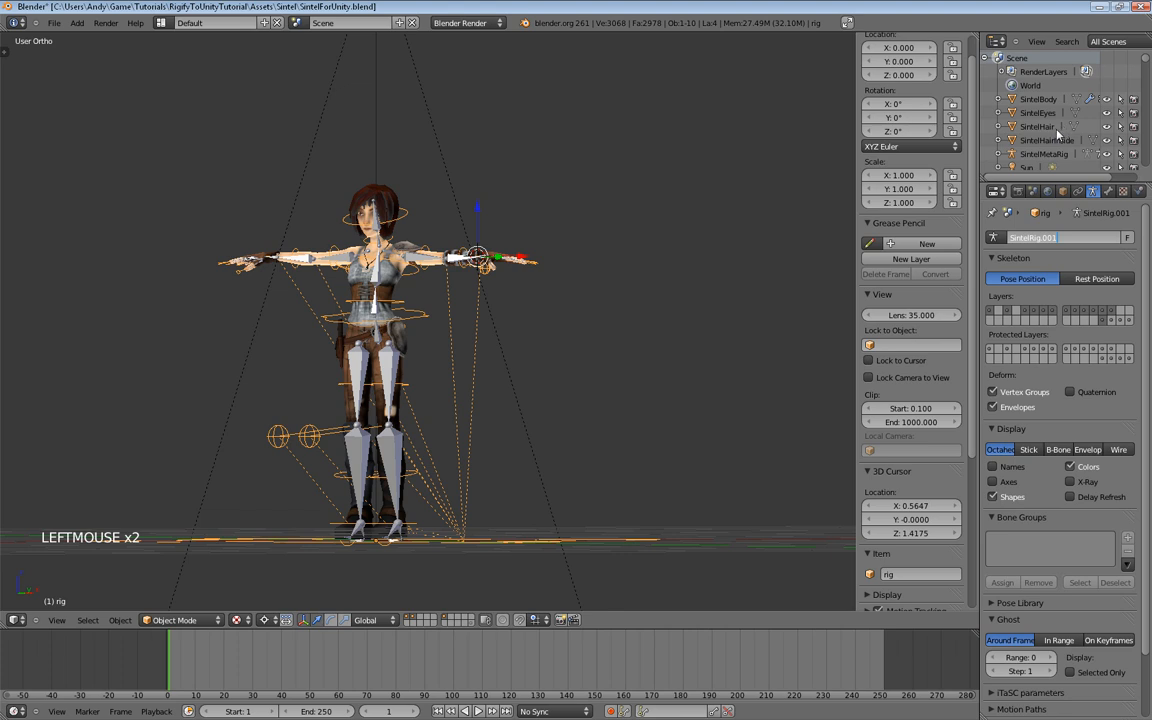
# Step: Rename the generated rig object as SintelRig
pyautogui.click(1062, 191)
pyautogui.click(1051, 238)
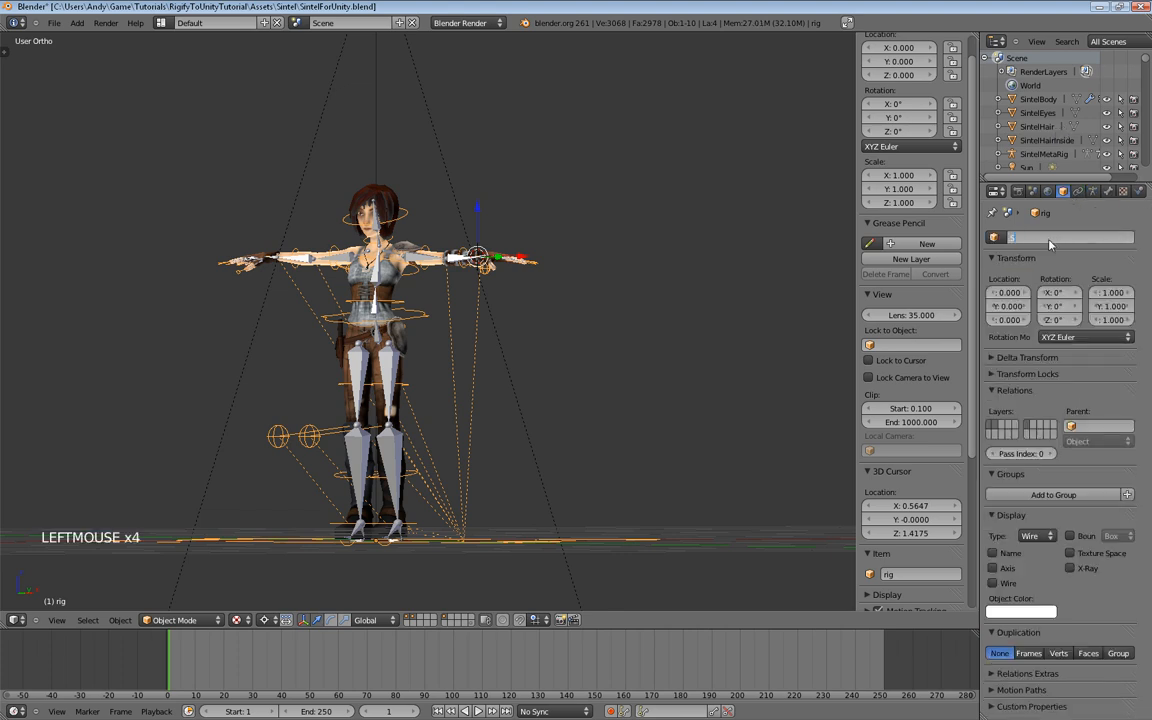
pyautogui.write('SintelRig')
pyautogui.press('Return')
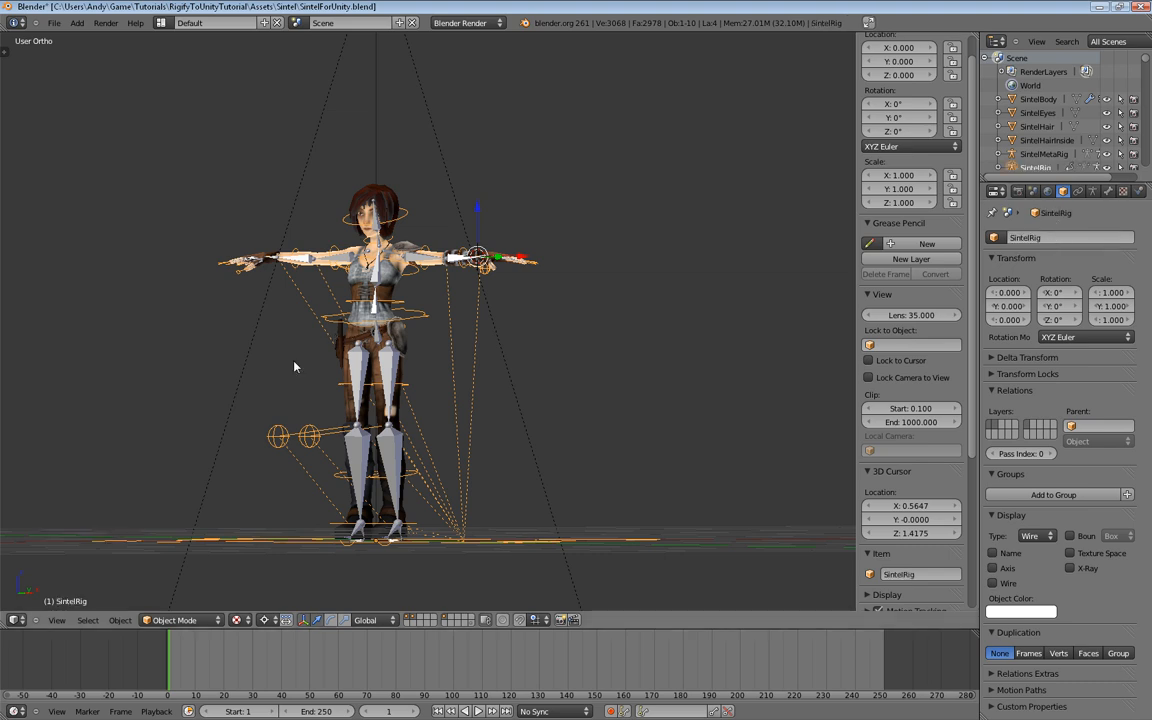
# Step: Move SintelRig to the first scene layer and hide the second layer containing SintelMetaRig
pyautogui.moveTo(294, 367); pyautogui.dragTo(500, 344, button='middle')
pyautogui.scroll(4, 363, 353)
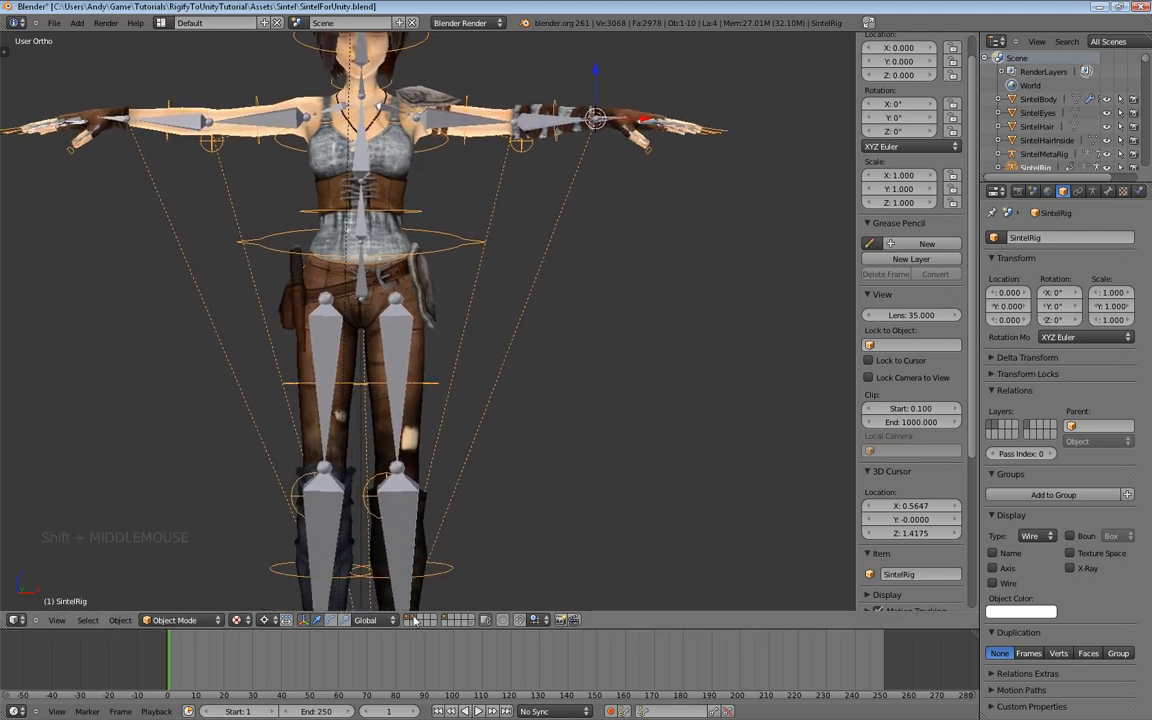
pyautogui.rightClick(463, 251)
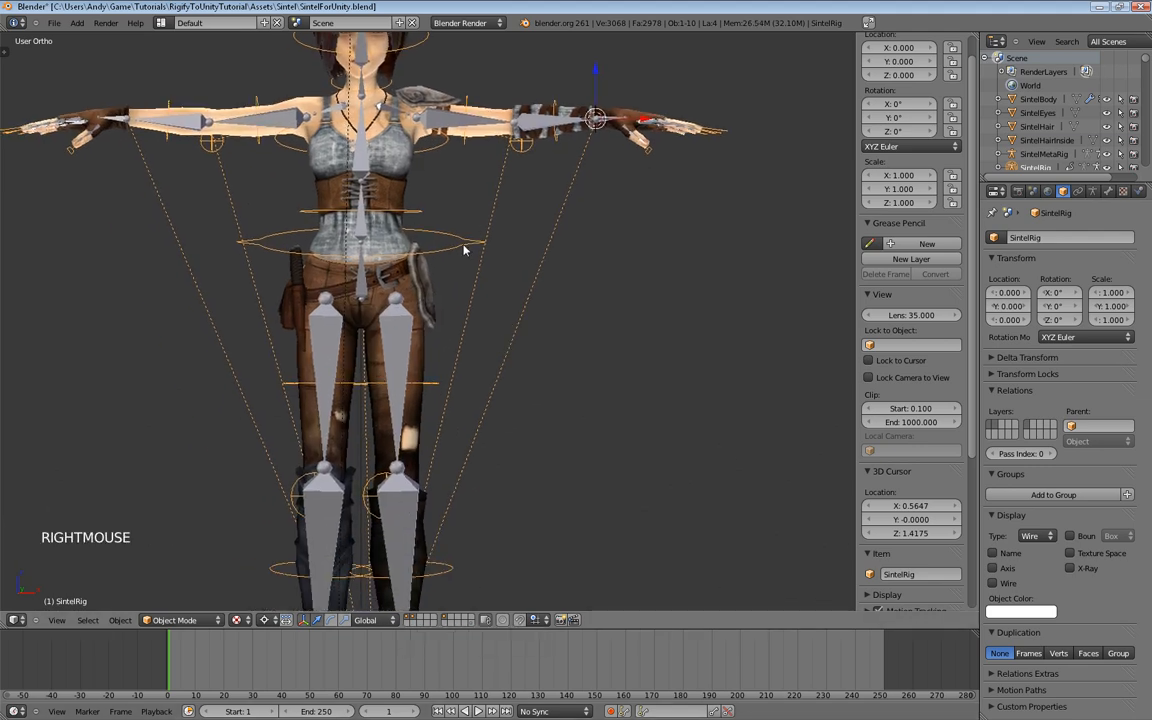
pyautogui.press('m')
pyautogui.press('m')
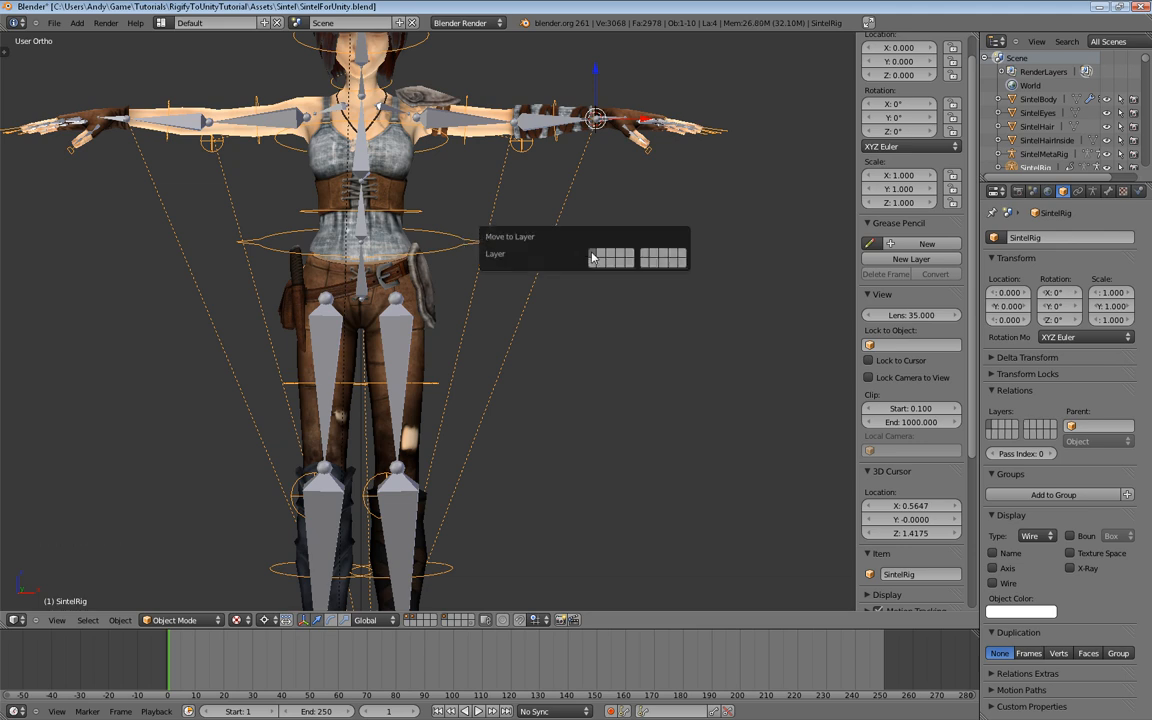
pyautogui.keyDown('shift'); pyautogui.click(416, 619); pyautogui.keyUp('shift')
pyautogui.moveTo(538, 327); pyautogui.dragTo(542, 324, button='middle')
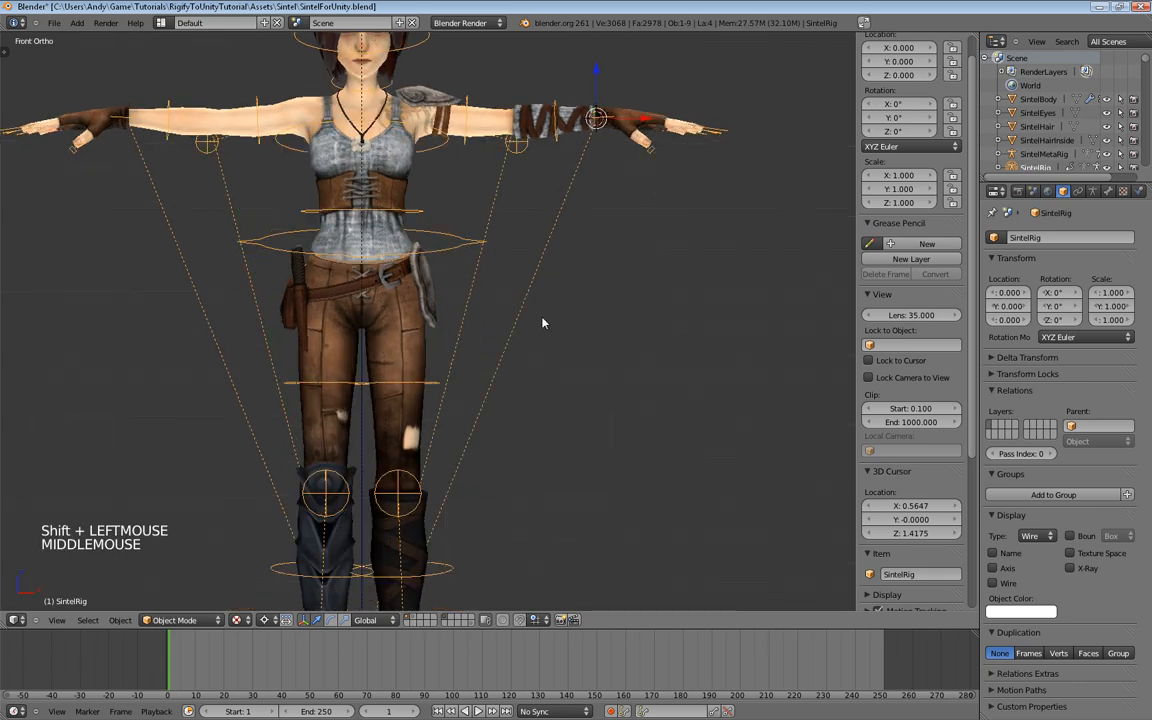
# Step: Enable X-Ray display for the SintelRig armature
pyautogui.click(1109, 191)
pyautogui.click(1094, 191)
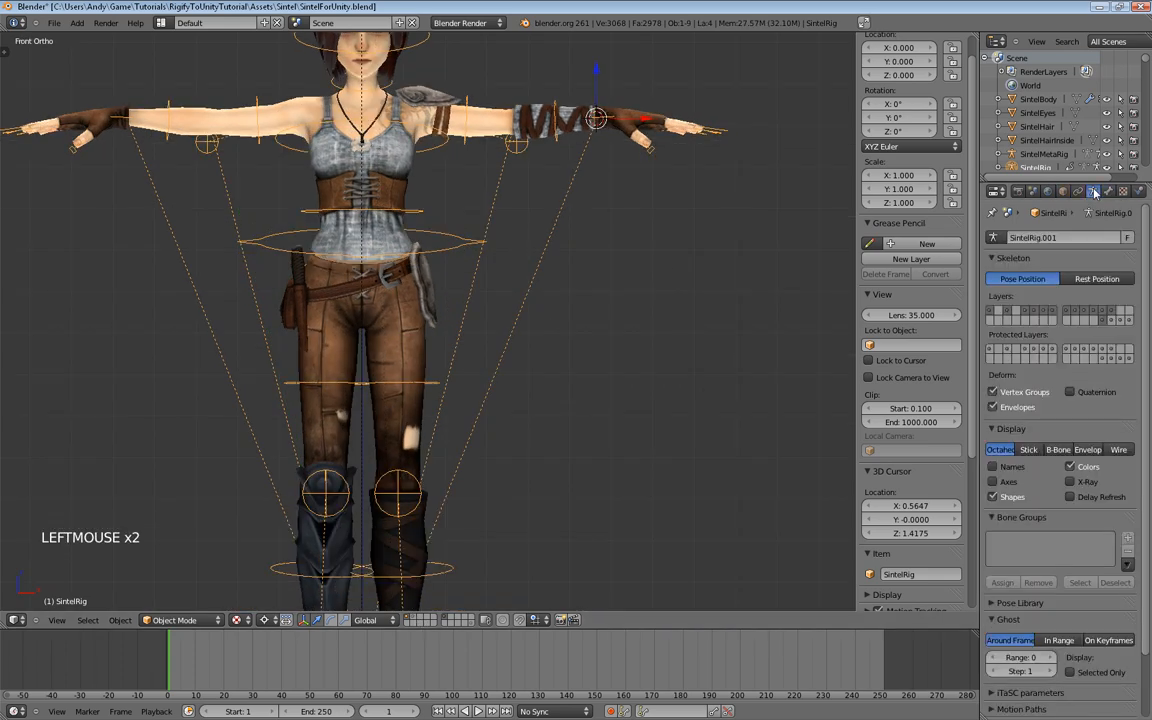
pyautogui.click(1087, 482)
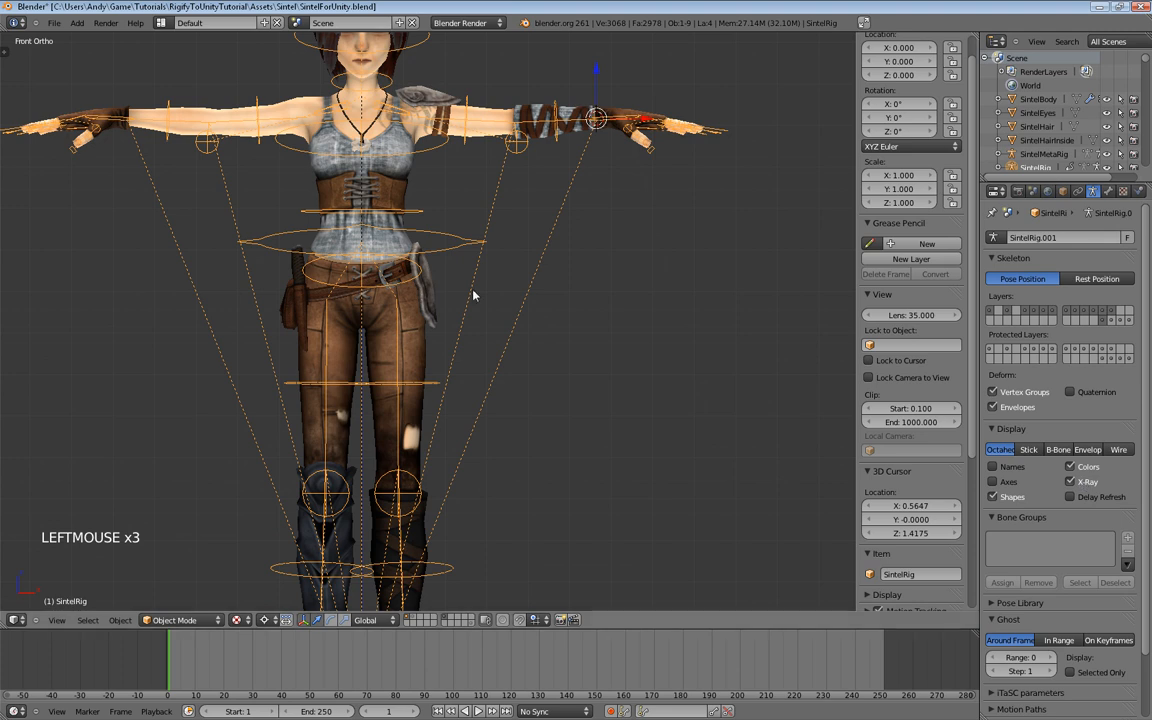
# Step: Set SintelRig as the armature modifier's object on the SintelBody mesh
pyautogui.scroll(-2, 473, 296)
pyautogui.moveTo(473, 296)
pyautogui.keyDown('shift'); pyautogui.mouseDown(button='middle')
pyautogui.moveTo(492, 290)
pyautogui.moveTo(470, 295)
pyautogui.mouseUp(button='middle'); pyautogui.keyUp('shift')
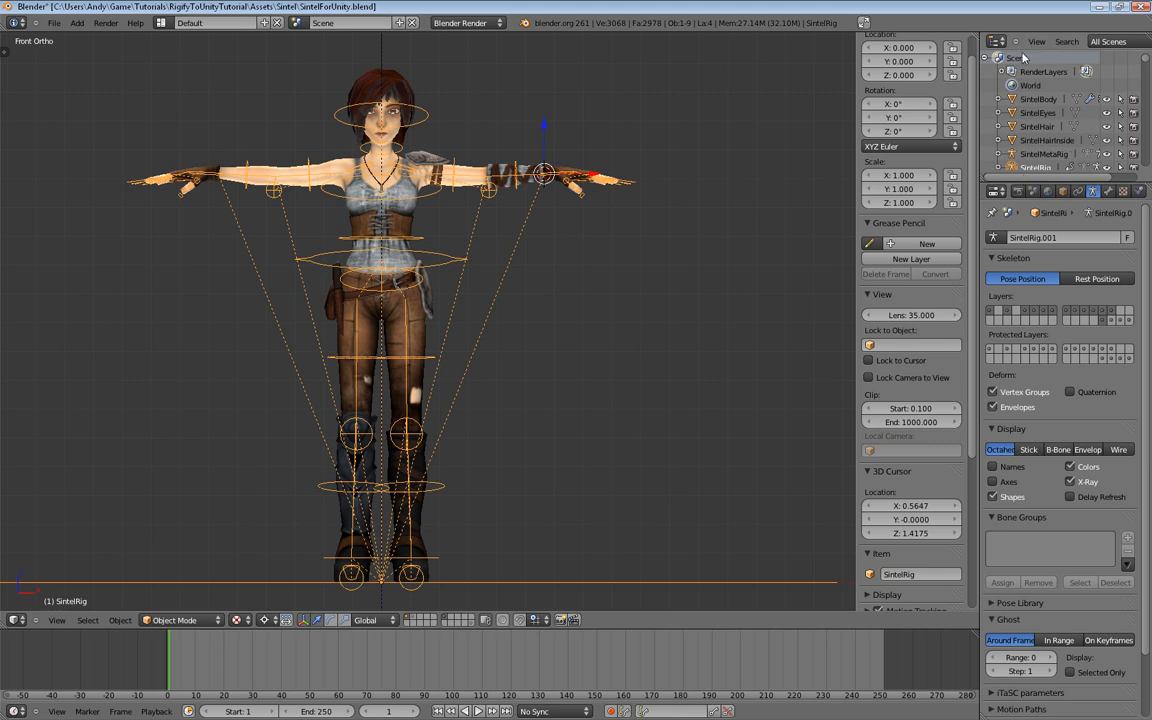
pyautogui.rightClick(408, 233)
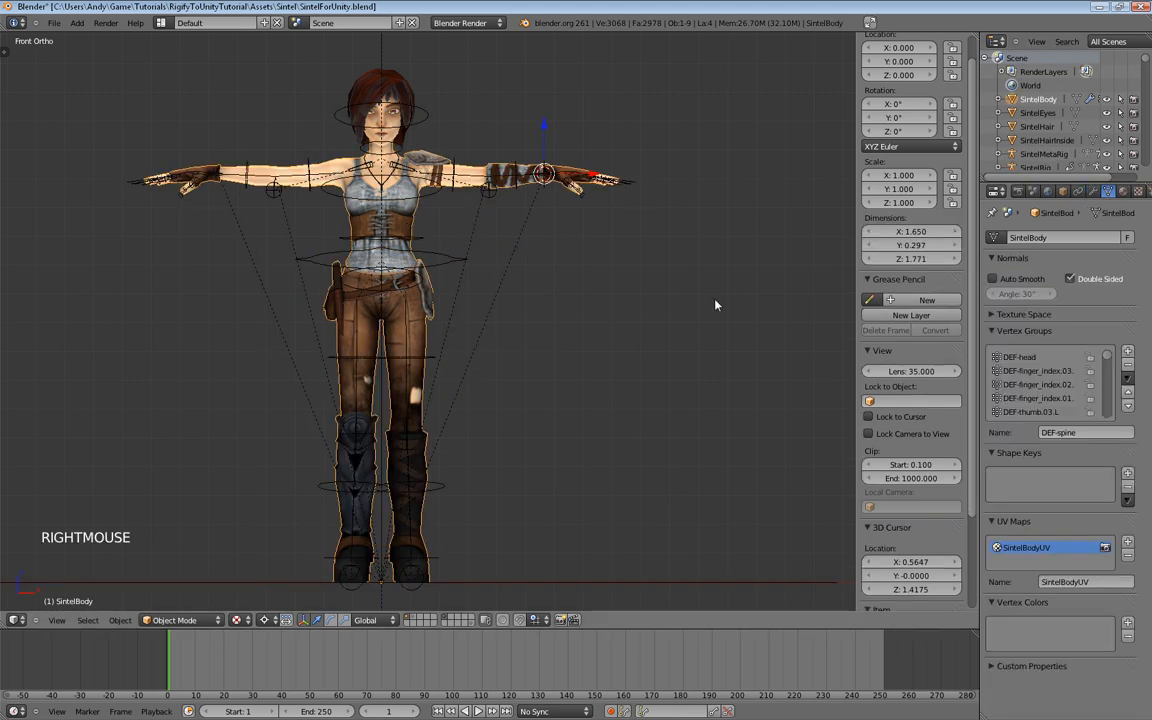
pyautogui.click(1094, 191)
pyautogui.click(1025, 331)
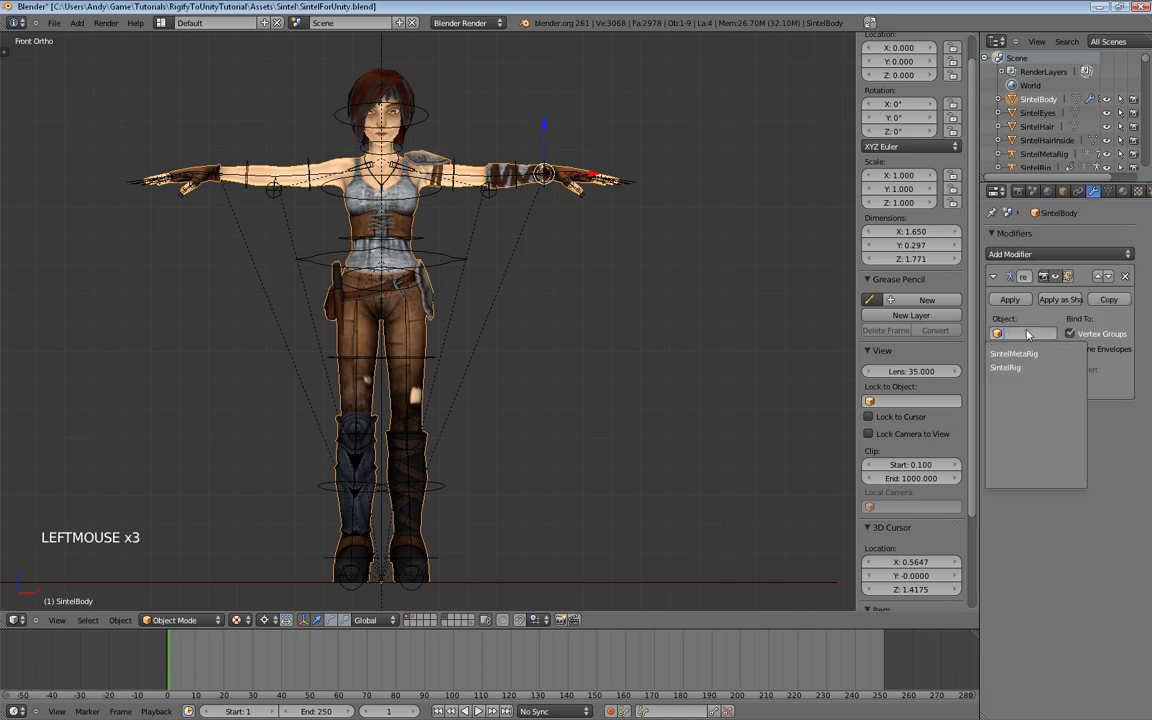
pyautogui.click(1027, 368)
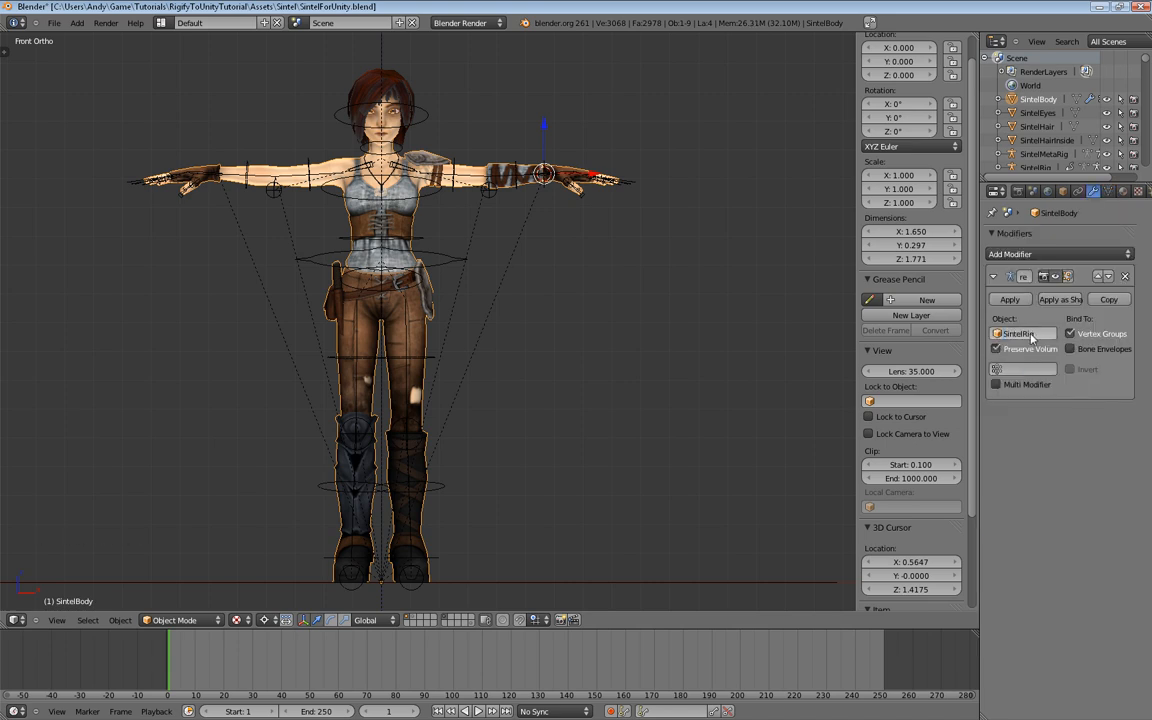
# Step: Put SintelRig into Pose Mode and show only its layer of deformation bones
pyautogui.scroll(2, 531, 295)
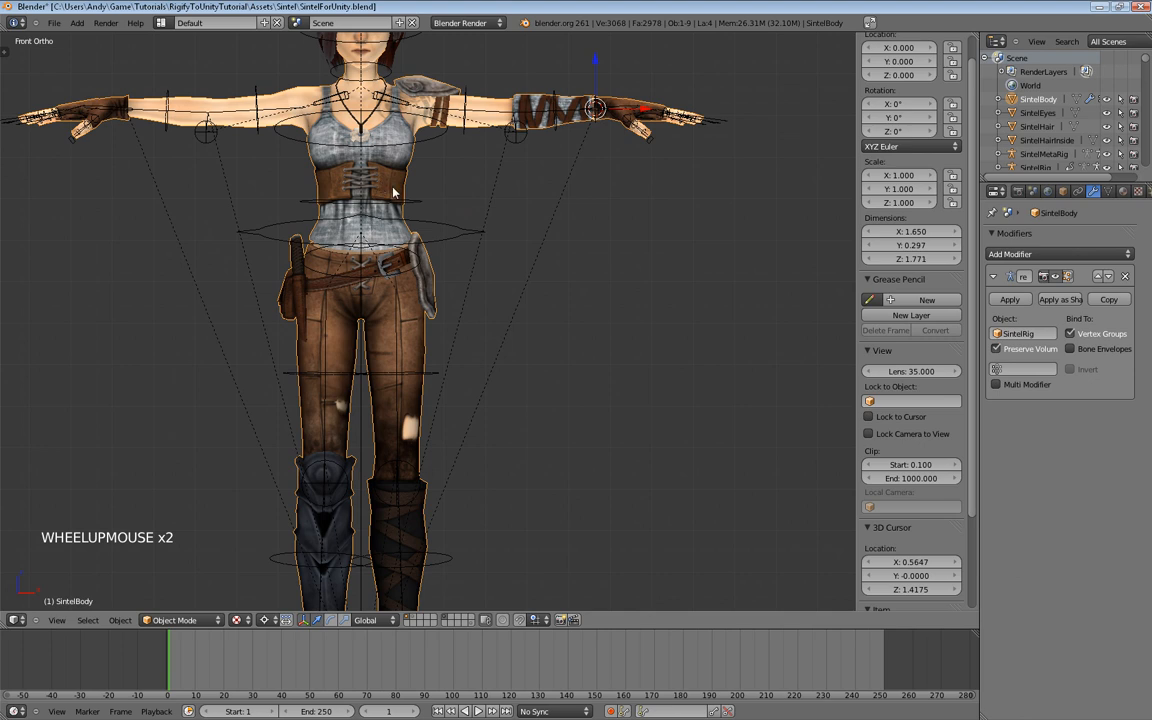
pyautogui.rightClick(602, 250)
pyautogui.rightClick(522, 304)
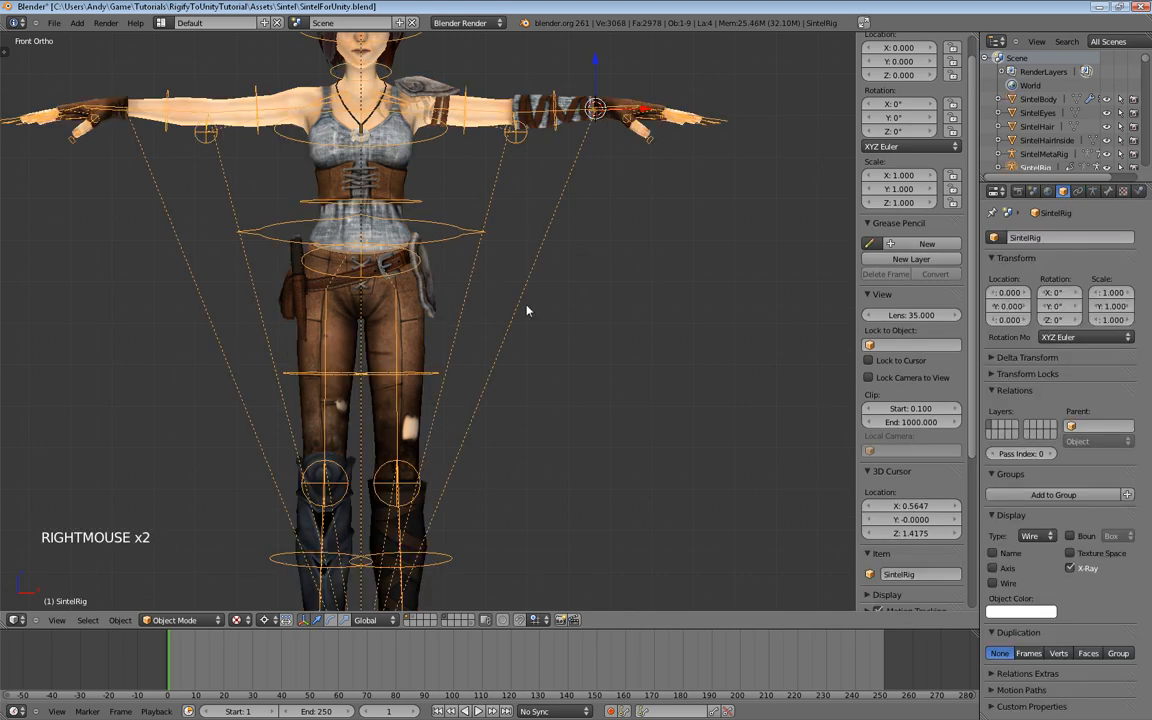
pyautogui.hotkey('ctrl', 'Tab')
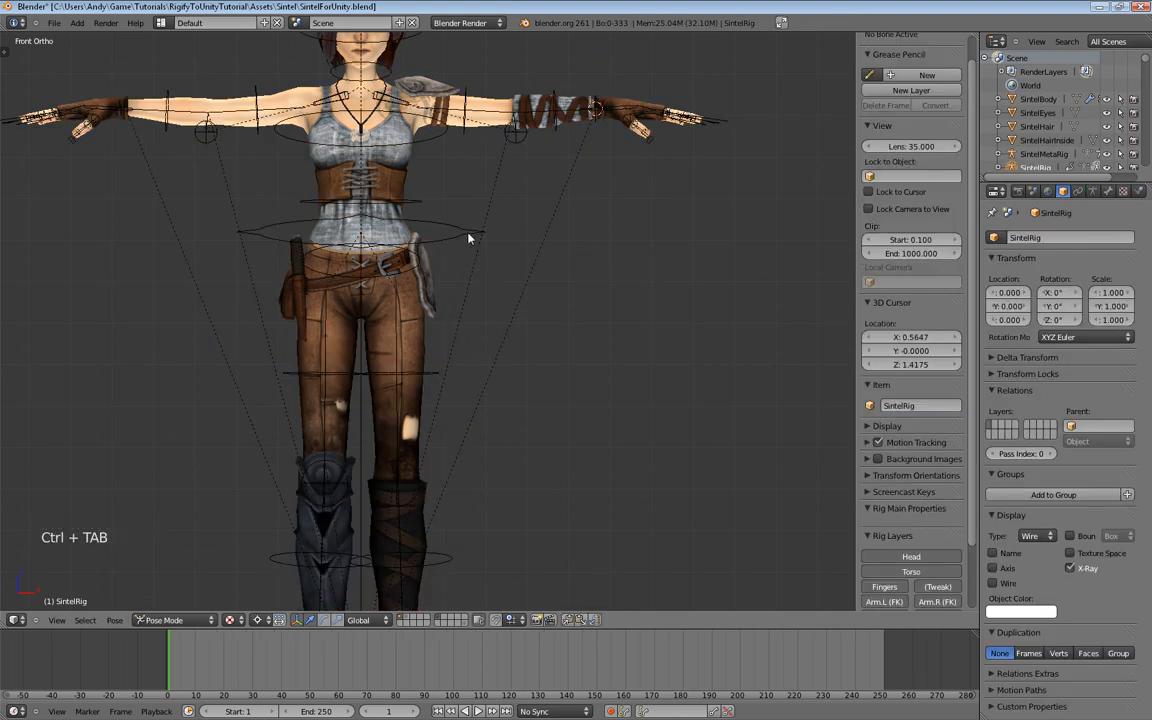
pyautogui.click(1094, 190)
pyautogui.keyDown('shift'); pyautogui.click(1115, 322); pyautogui.keyUp('shift')
pyautogui.keyDown('shift'); pyautogui.click(1124, 322); pyautogui.keyUp('shift')
pyautogui.keyDown('shift'); pyautogui.click(1133, 322); pyautogui.keyUp('shift')
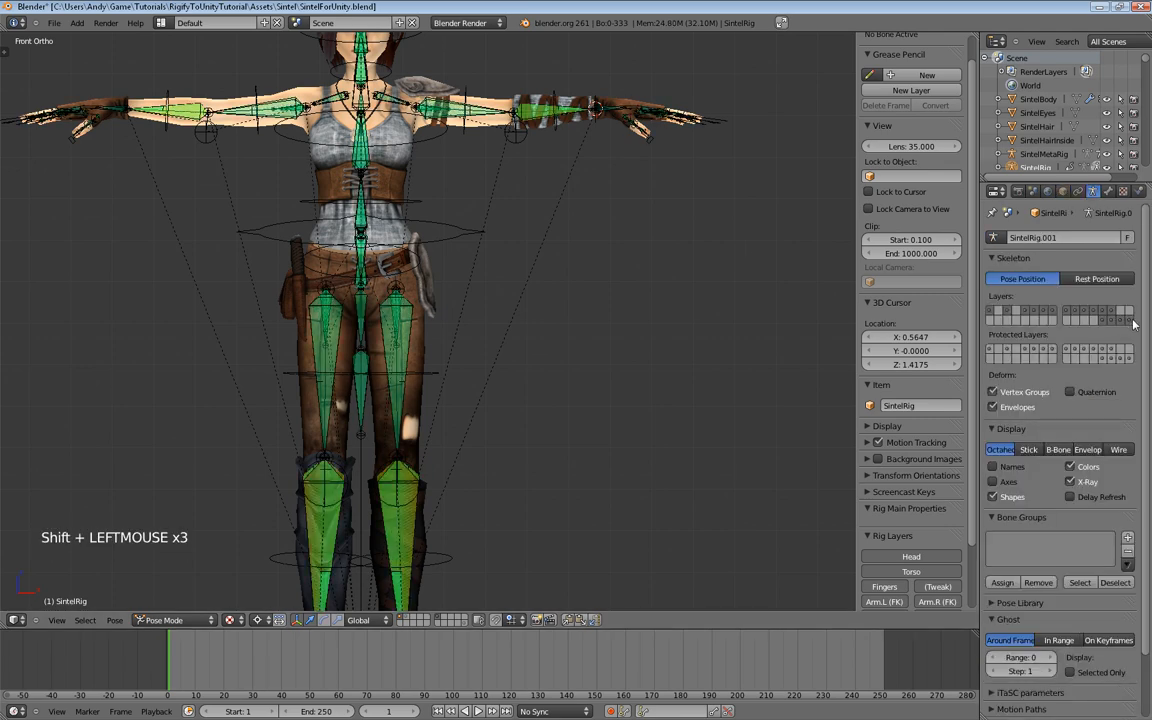
pyautogui.press('a')
pyautogui.press('a')
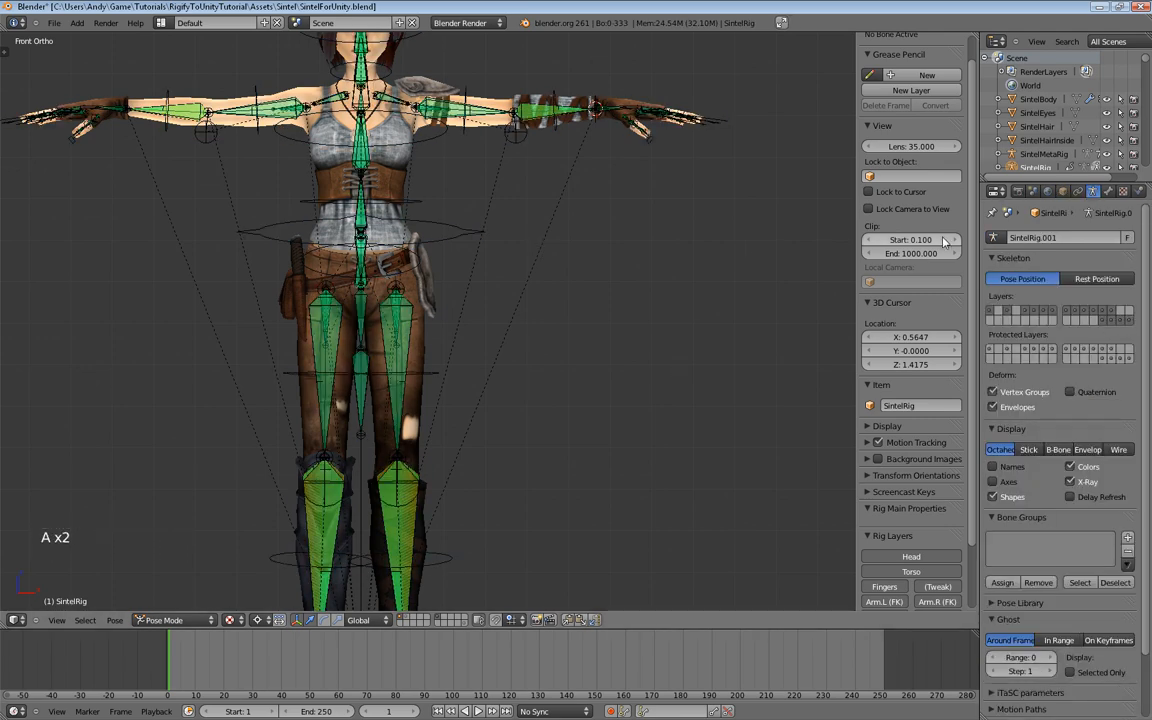
pyautogui.click(1115, 322)
# Step: Select all of SintelRig's deformation bones
pyautogui.press('a')
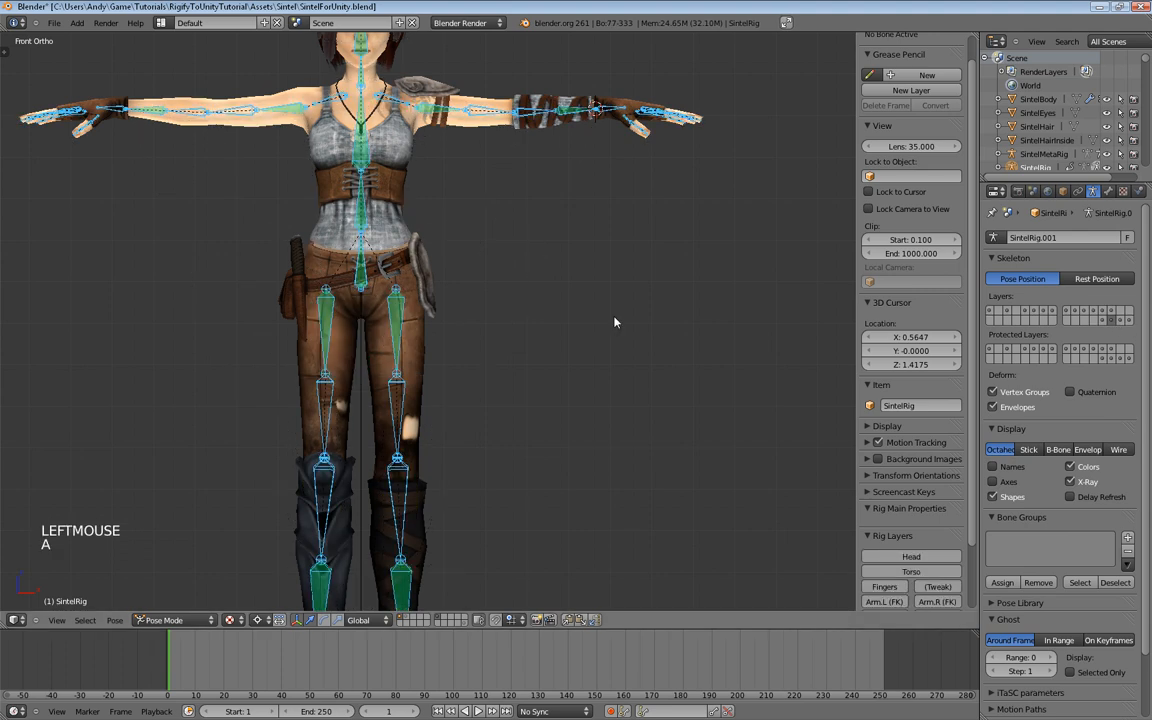
pyautogui.press('a')
pyautogui.press('a')
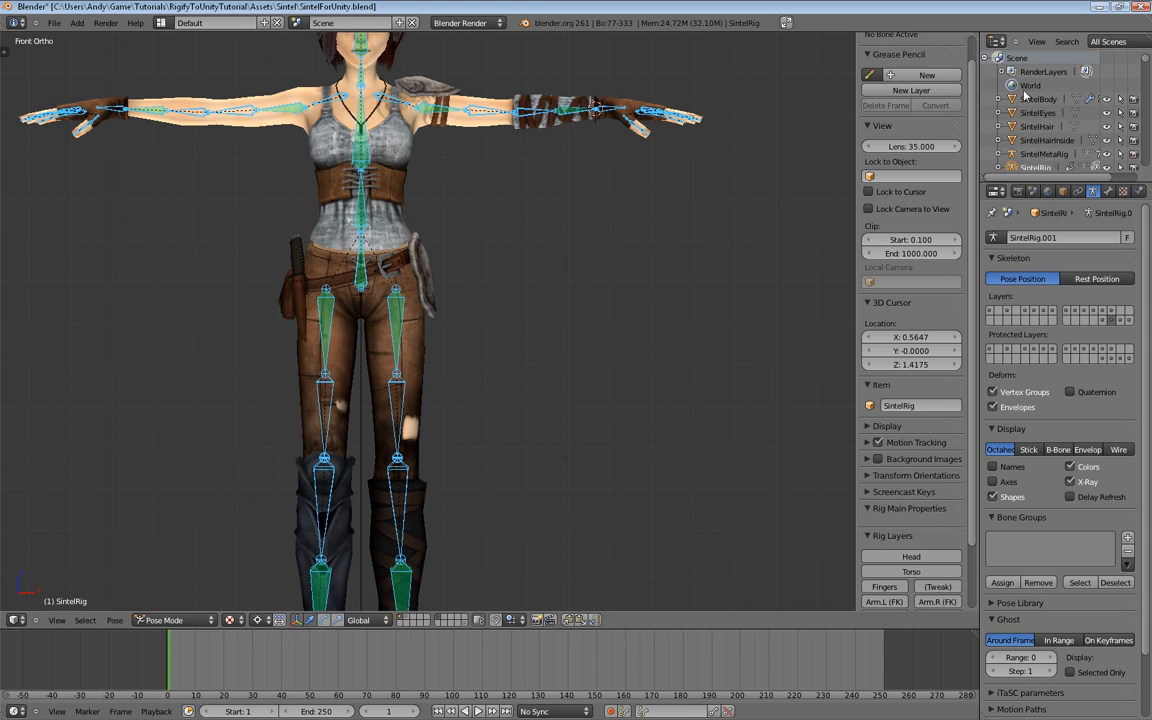
pyautogui.keyDown('shift'); pyautogui.moveTo(513, 337); pyautogui.dragTo(512, 320, button='middle'); pyautogui.keyUp('shift')
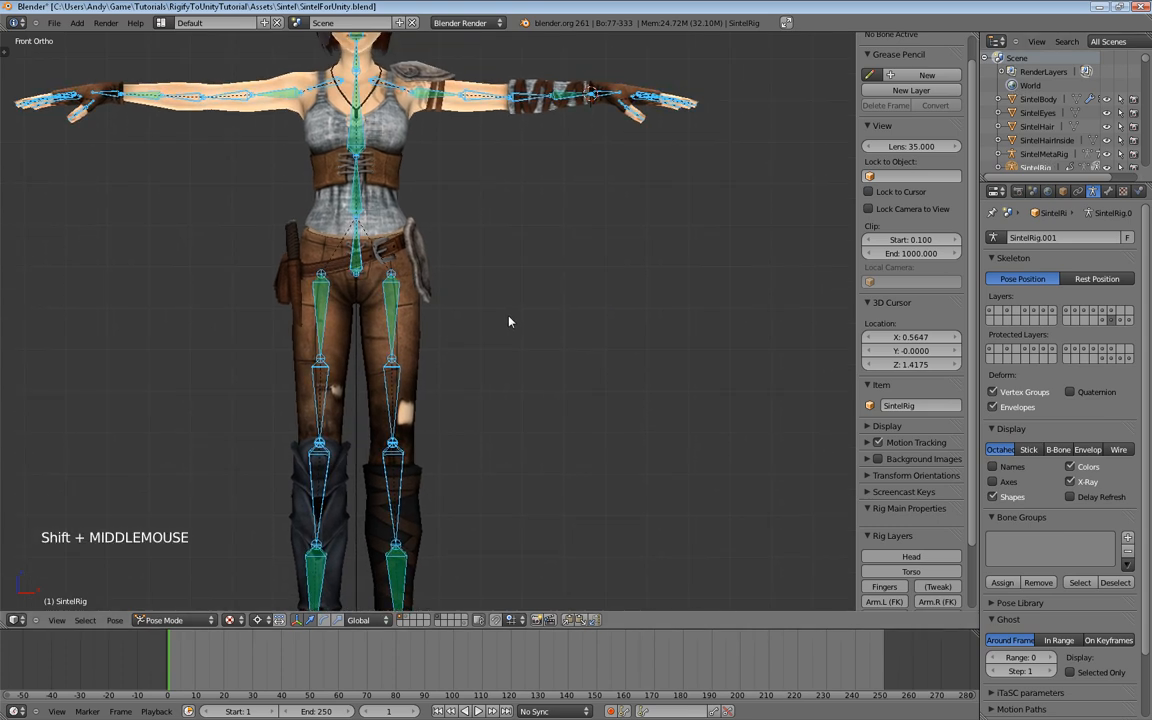
# Step: Put the SintelBody mesh into Weight Paint mode with the deformation bones available for selection
pyautogui.rightClick(421, 258)
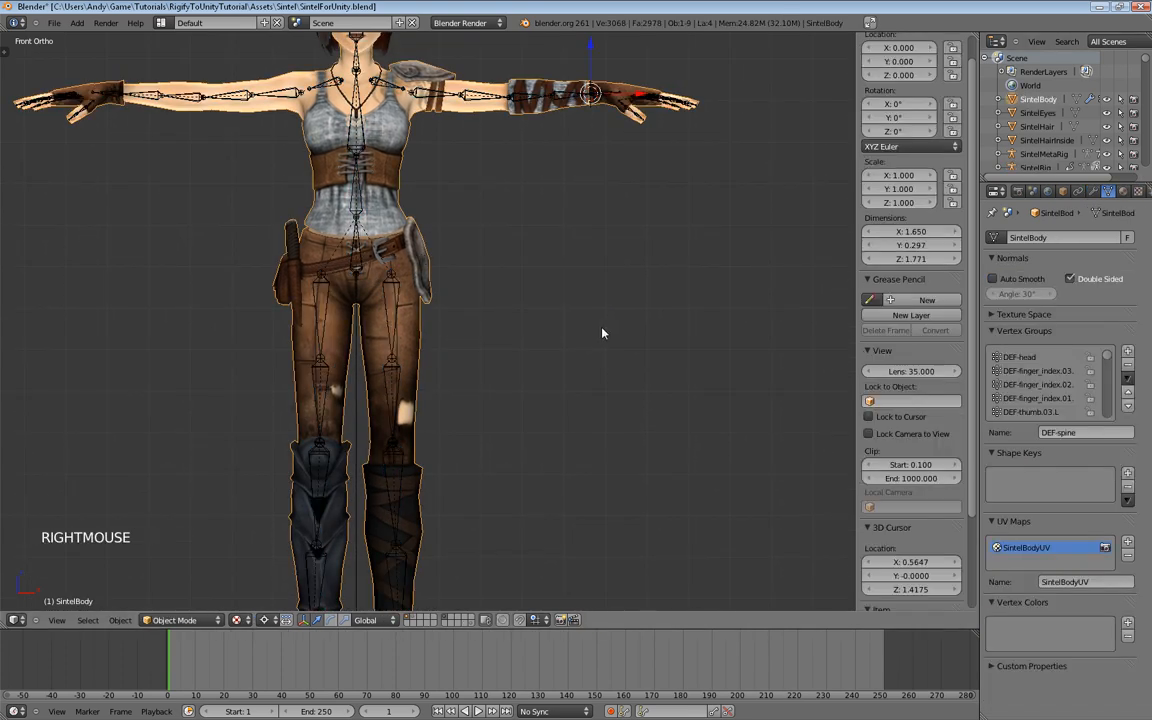
pyautogui.hotkey('ctrl', 'Tab')
pyautogui.press('a')
pyautogui.press('a')
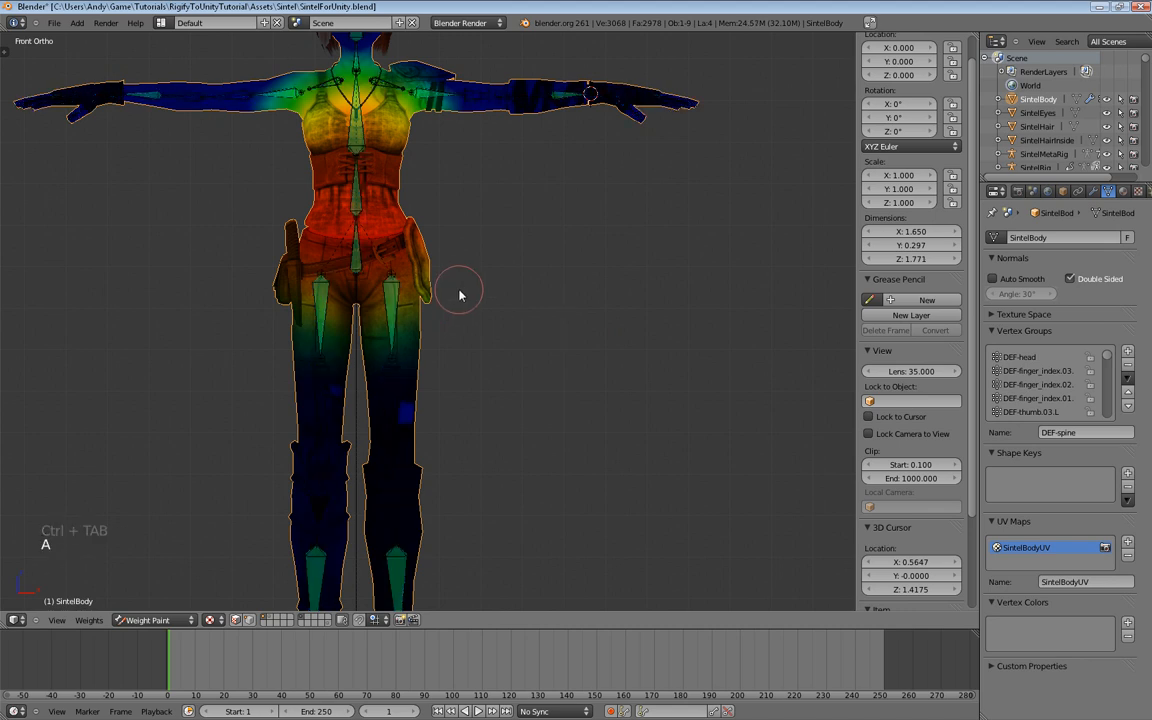
pyautogui.press('a')
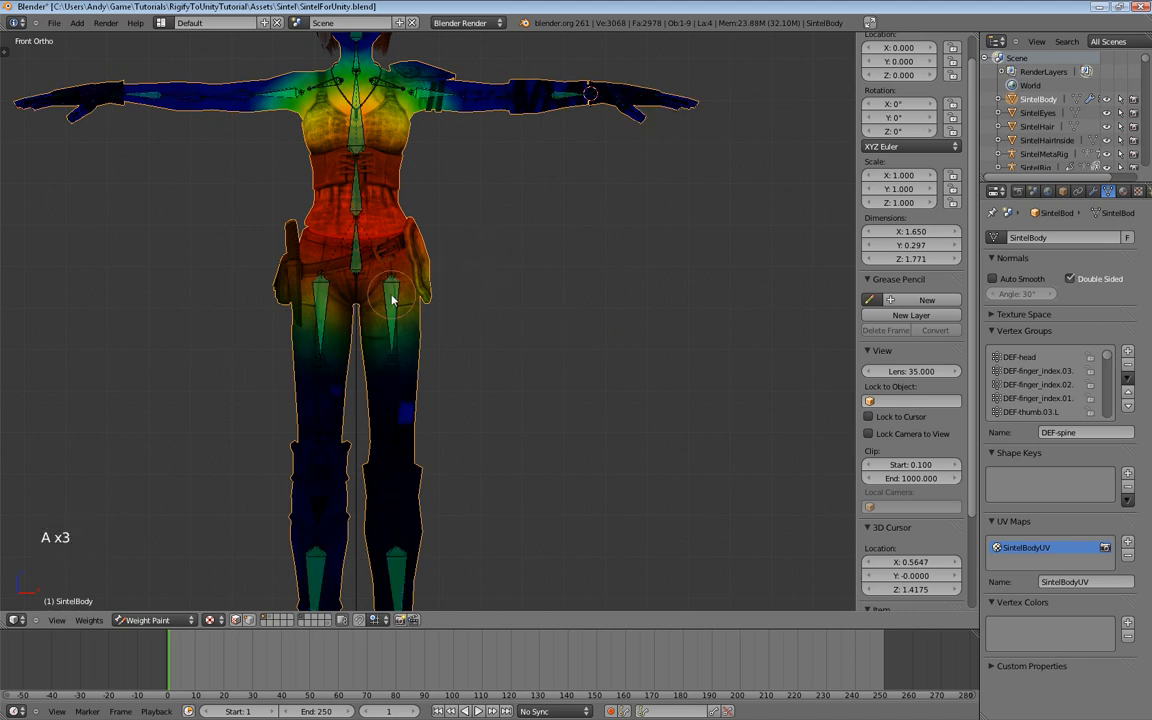
# Step: Examine the existing SintelBody weights for individual thigh and spine bones
pyautogui.rightClick(368, 258)
pyautogui.rightClick(350, 210)
pyautogui.rightClick(355, 205)
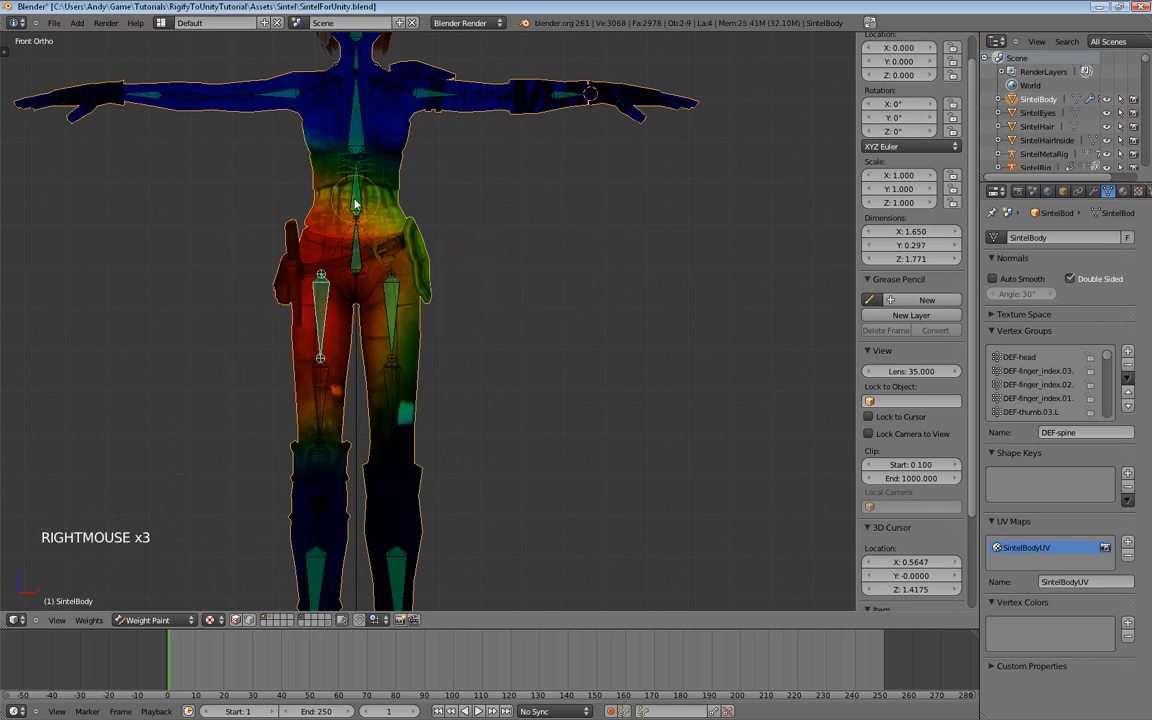
pyautogui.rightClick(356, 206)
# Step: Select all deformation bones and try to assign automatic bone weights to SintelBody
pyautogui.scroll(-2, 473, 283)
pyautogui.keyDown('shift'); pyautogui.moveTo(473, 283); pyautogui.dragTo(483, 296, button='middle'); pyautogui.keyUp('shift')
pyautogui.press('a')
pyautogui.press('a')
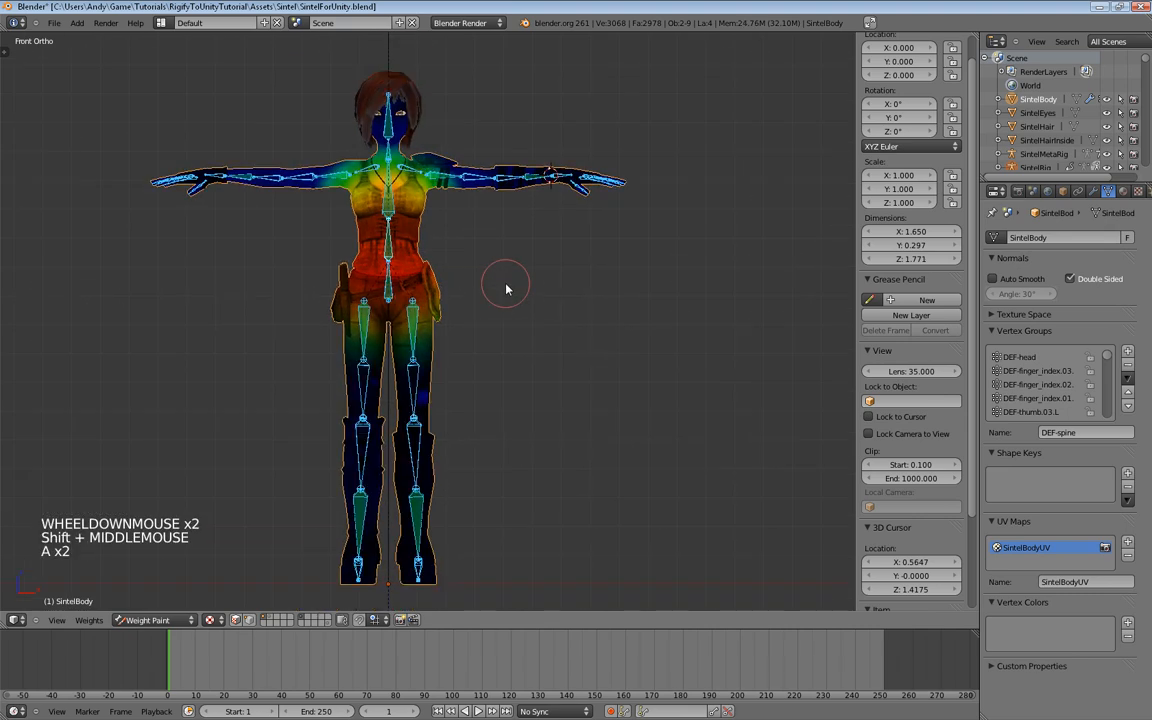
pyautogui.press('a')
pyautogui.press('a')
pyautogui.press('w')
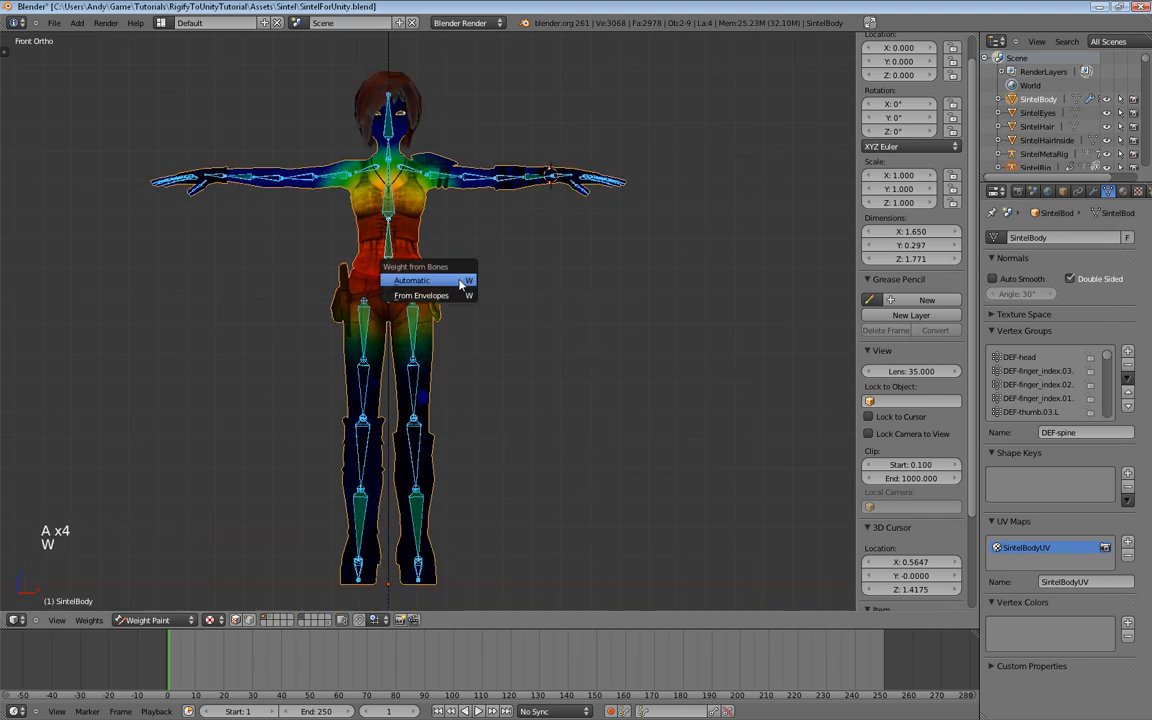
pyautogui.click(460, 285)
# Step: Reassign SintelBody's weights from the selected bones, using the Automatic option
pyautogui.scroll(1, 460, 285)
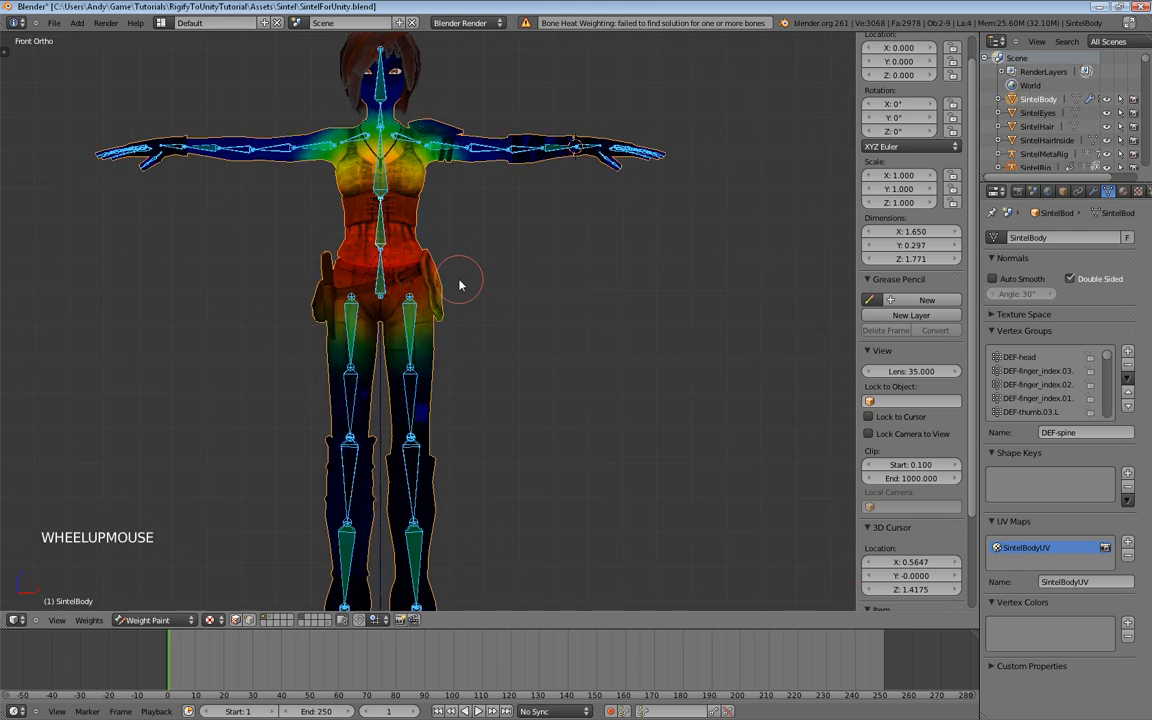
pyautogui.press('w')
pyautogui.click(455, 297)
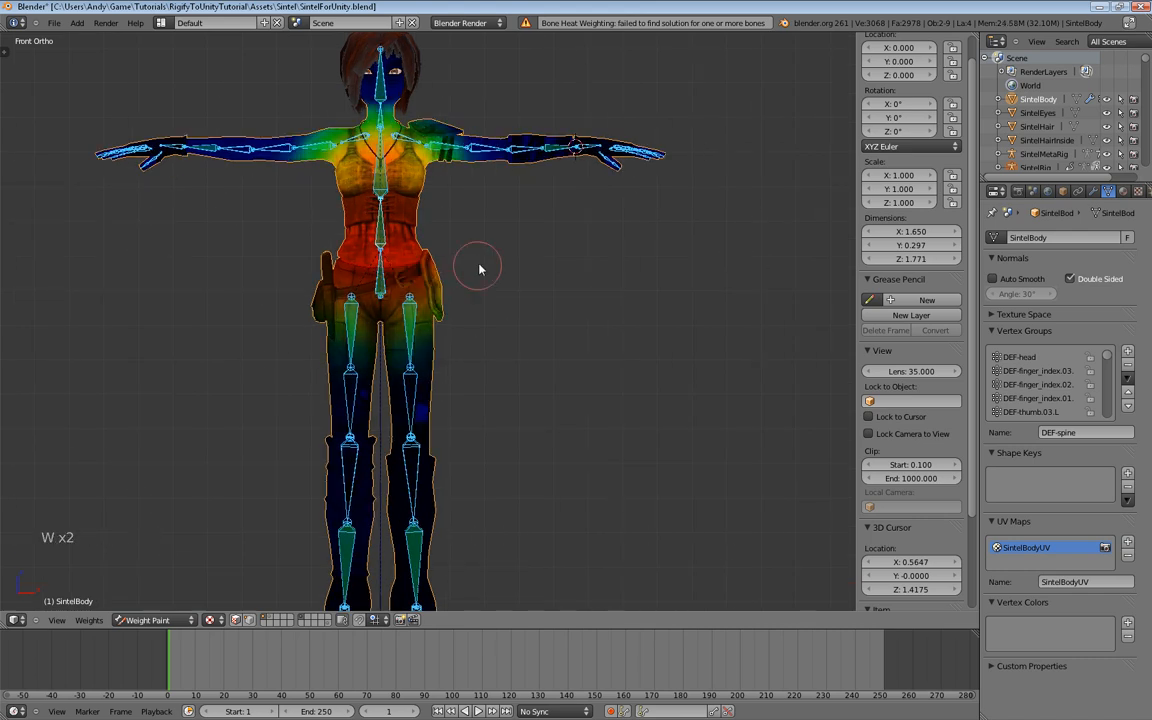
pyautogui.press('w')
pyautogui.click(458, 249)
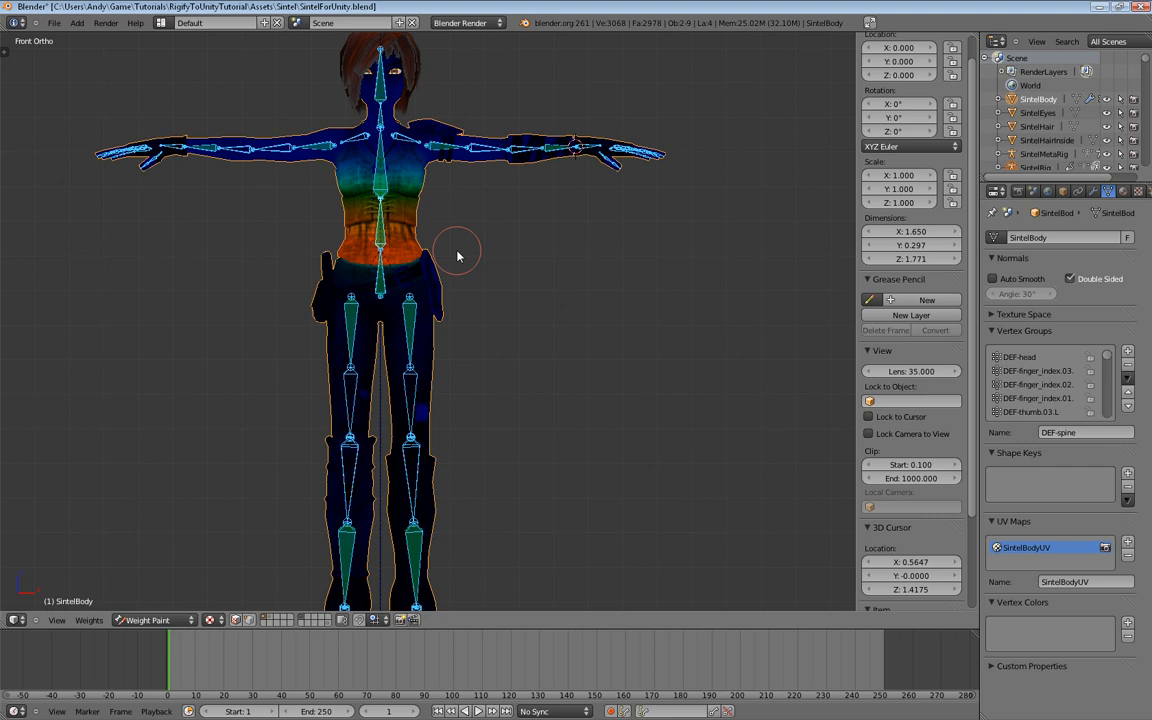
# Step: Examine the new weights of the left leg's bones, including both shin segments
pyautogui.scroll(3, 458, 247)
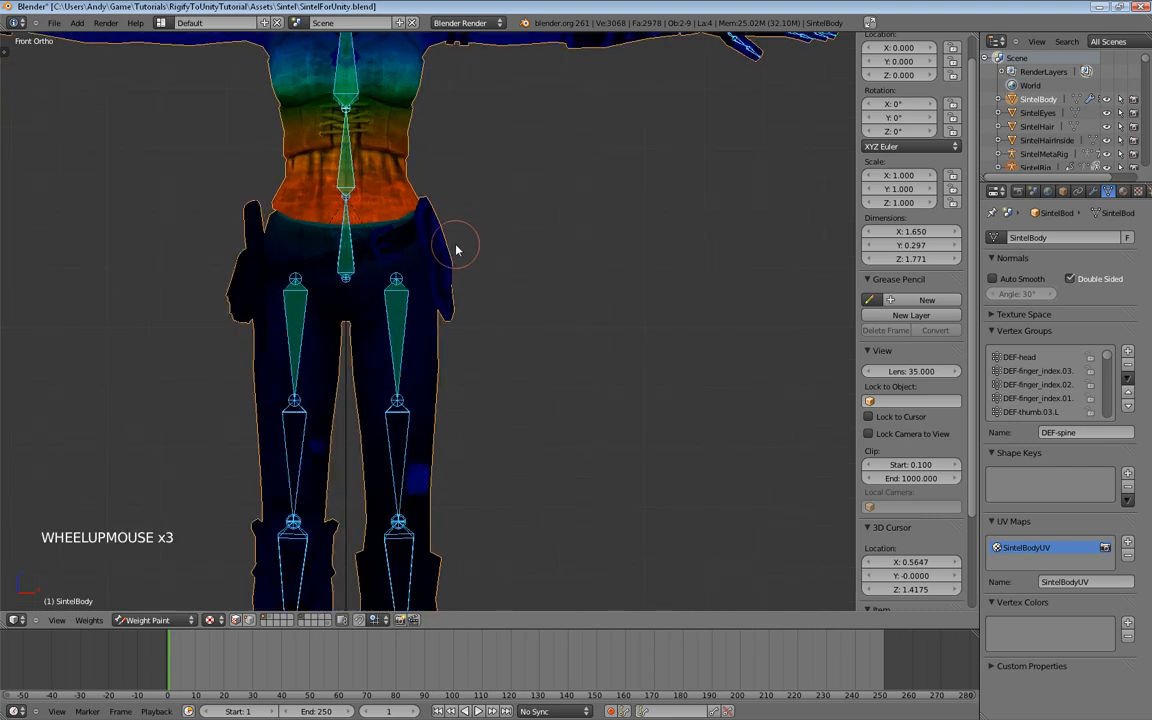
pyautogui.keyDown('shift'); pyautogui.moveTo(483, 311); pyautogui.dragTo(541, 375, button='middle'); pyautogui.keyUp('shift')
pyautogui.rightClick(432, 413)
pyautogui.rightClick(458, 300)
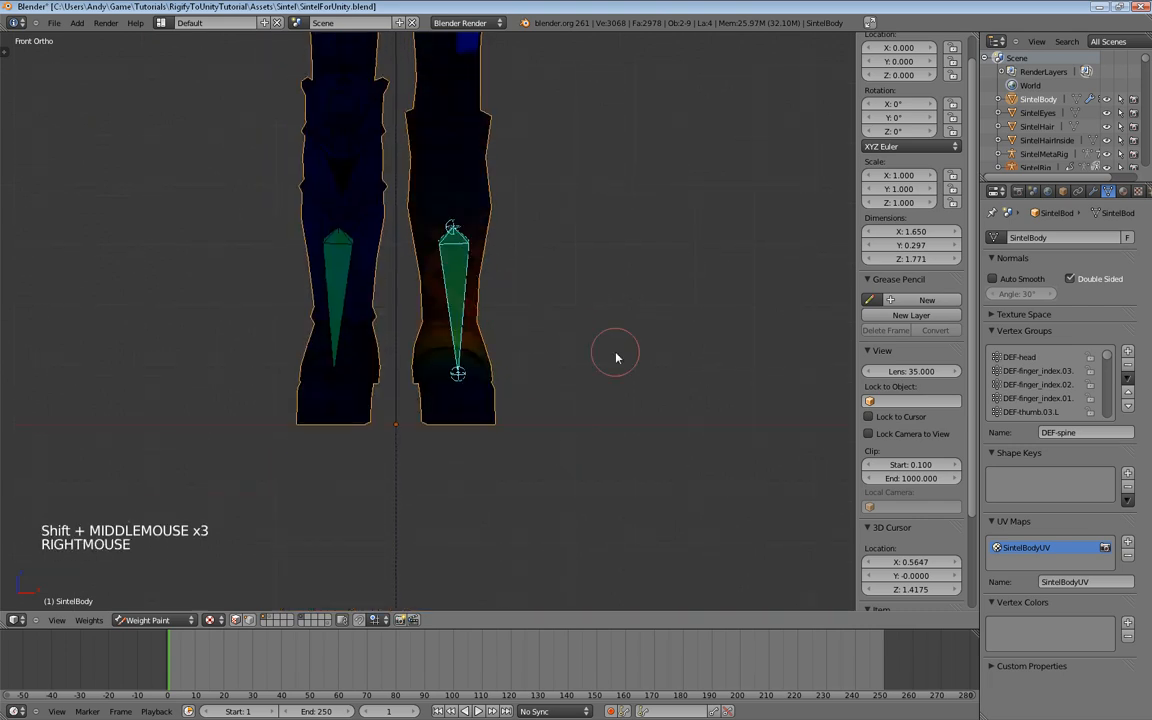
pyautogui.moveTo(458, 372); pyautogui.dragTo(490, 322, button='middle')
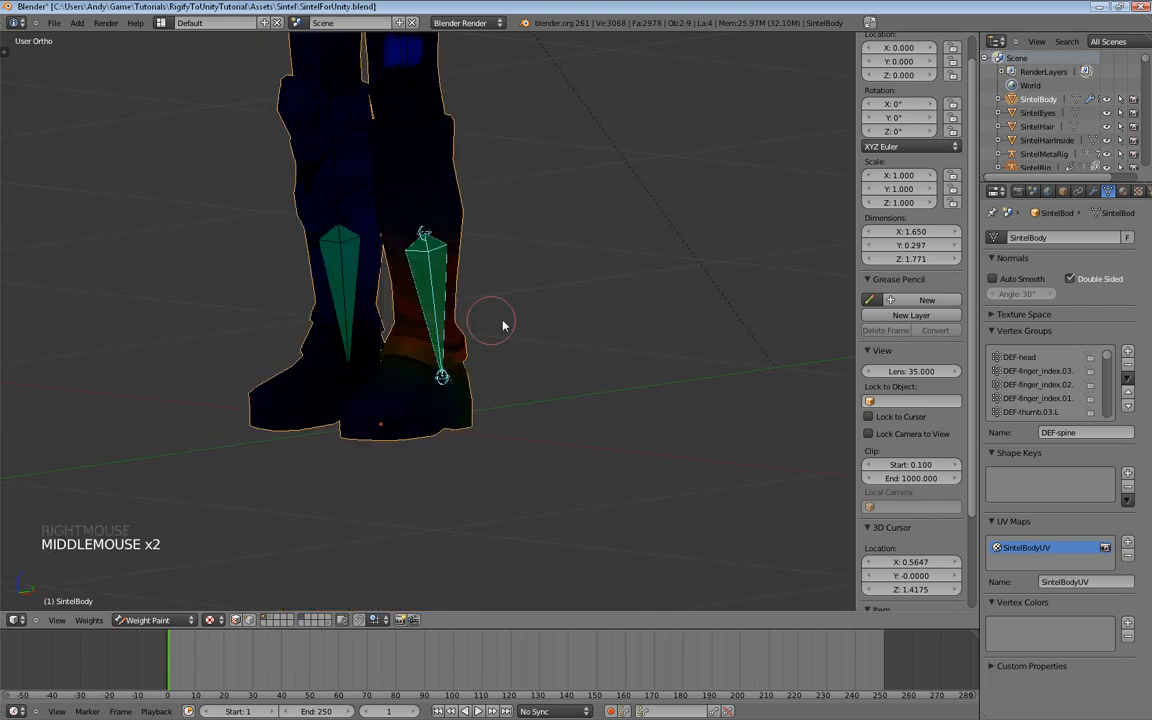
pyautogui.rightClick(424, 162)
pyautogui.moveTo(424, 162); pyautogui.dragTo(415, 305, button='middle')
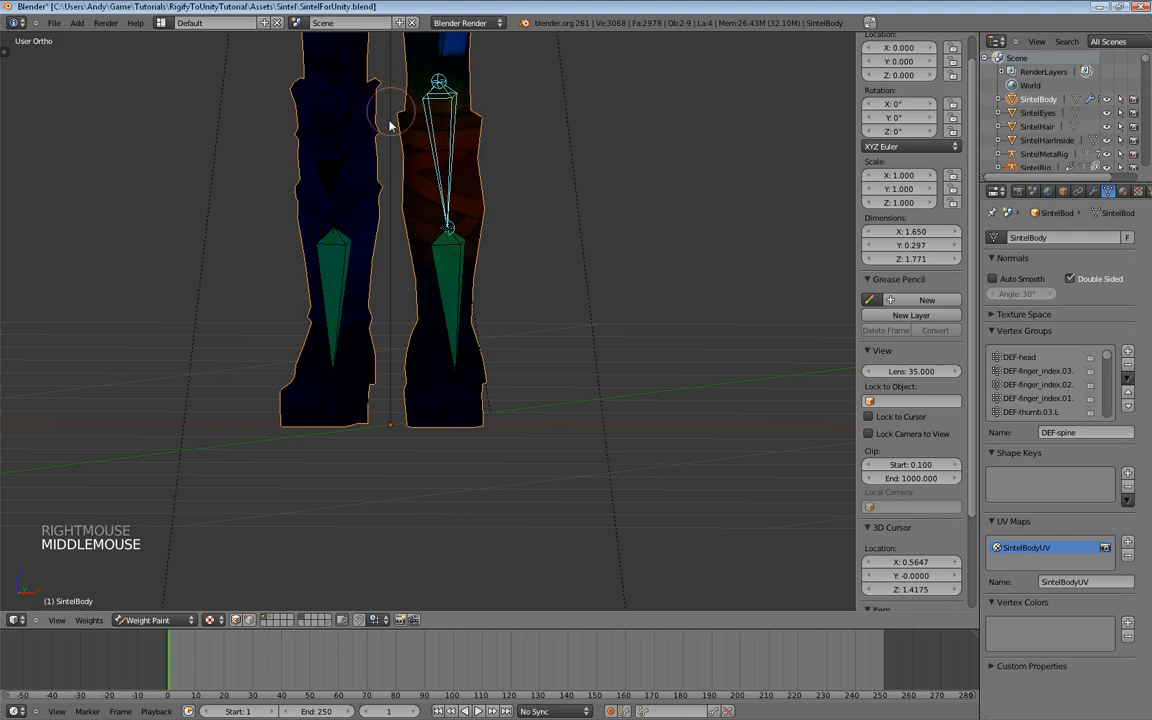
# Step: Examine the new weights of the left arm's upper-arm and forearm bones
pyautogui.scroll(-5, 487, 160)
pyautogui.keyDown('shift'); pyautogui.moveTo(487, 160); pyautogui.dragTo(445, 297, button='middle'); pyautogui.keyUp('shift')
pyautogui.scroll(4, 470, 226)
pyautogui.rightClick(458, 231)
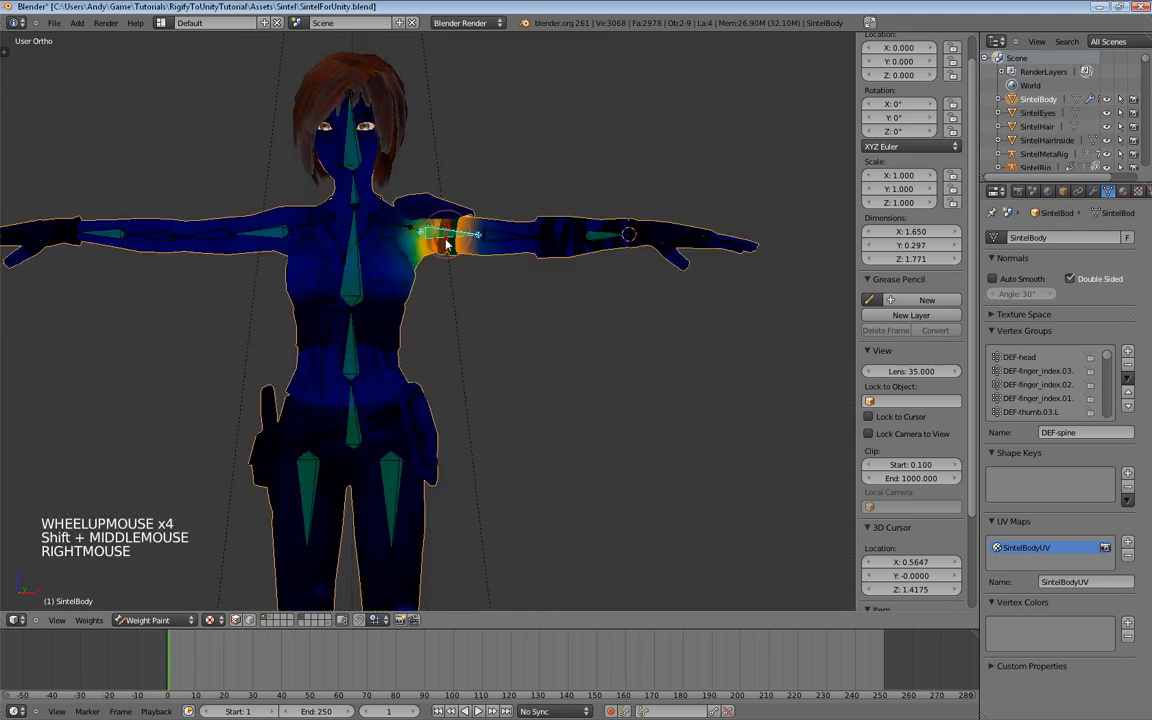
pyautogui.moveTo(458, 231); pyautogui.dragTo(509, 239, button='middle')
pyautogui.rightClick(525, 240)
pyautogui.rightClick(609, 237)
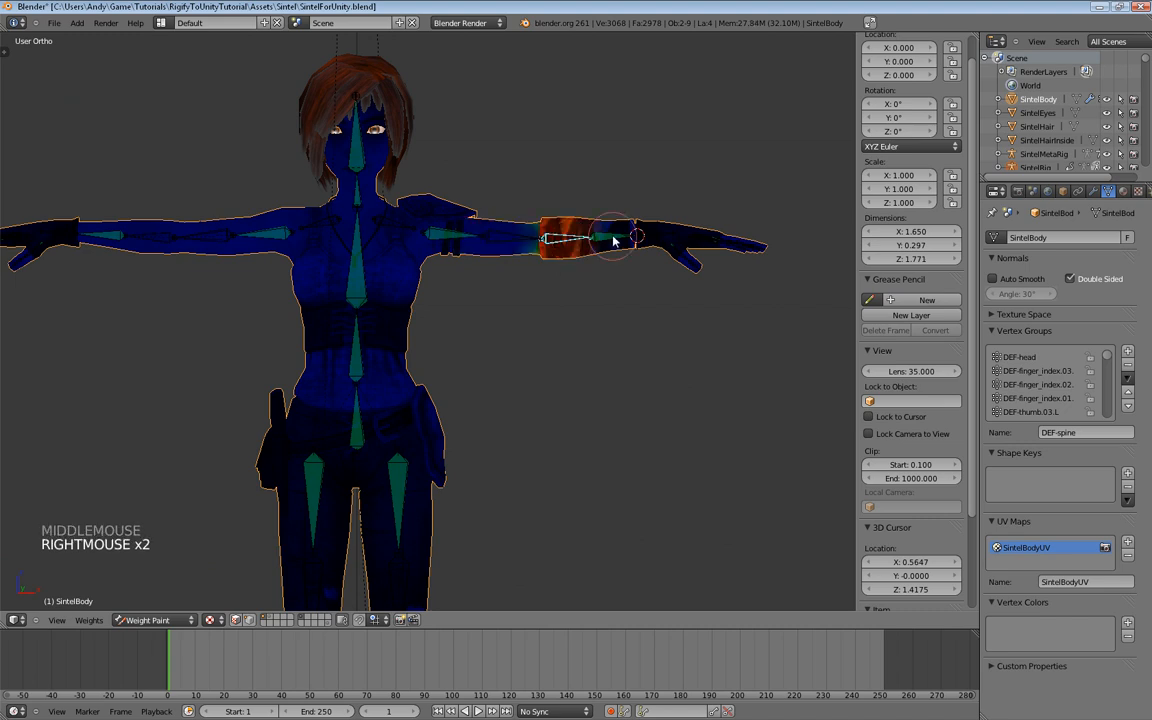
pyautogui.rightClick(609, 238)
pyautogui.scroll(4, 609, 239)
pyautogui.scroll(-4, 609, 239)
pyautogui.keyDown('shift'); pyautogui.moveTo(521, 287); pyautogui.dragTo(514, 239, button='middle'); pyautogui.keyUp('shift')
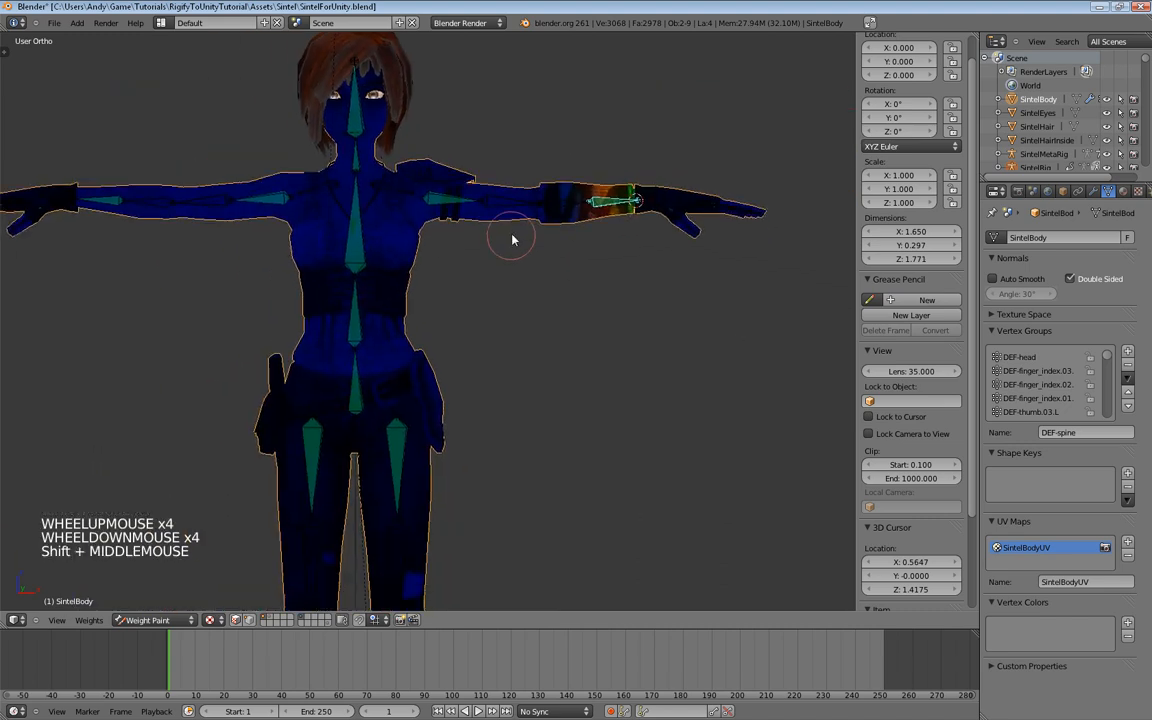
pyautogui.moveTo(471, 347); pyautogui.dragTo(632, 172, button='middle')
pyautogui.scroll(-4, 486, 350)
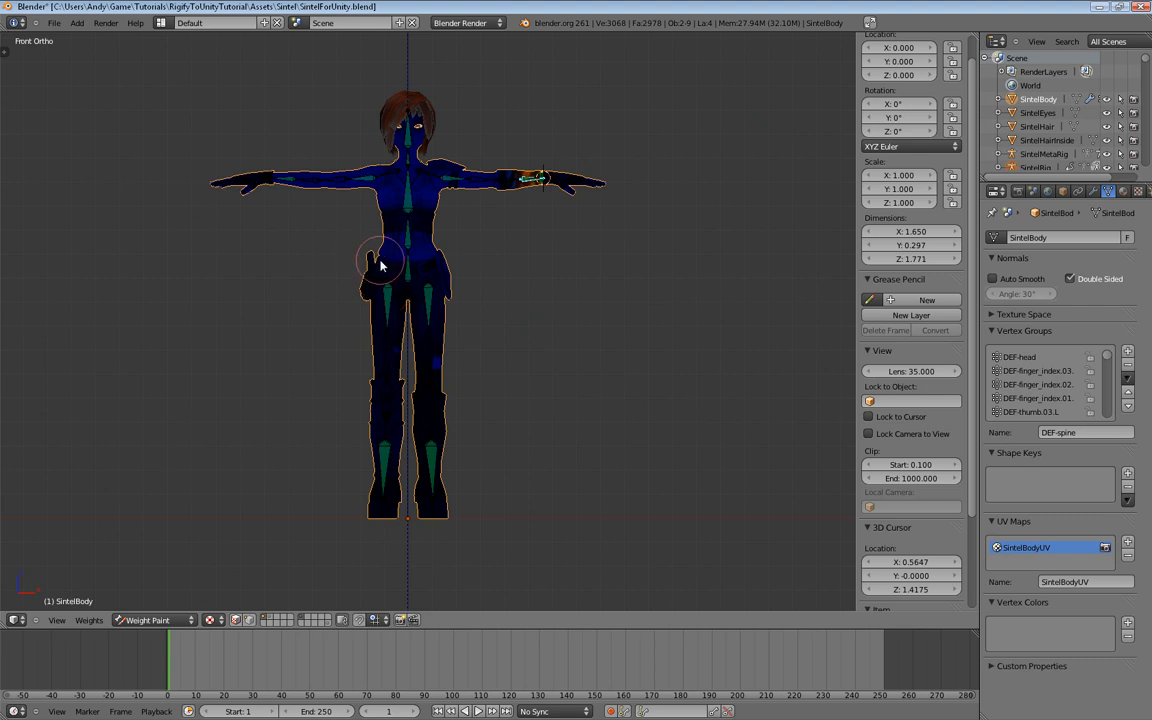
# Step: Return SintelBody from Weight Paint to Object Mode
pyautogui.scroll(3, 380, 265)
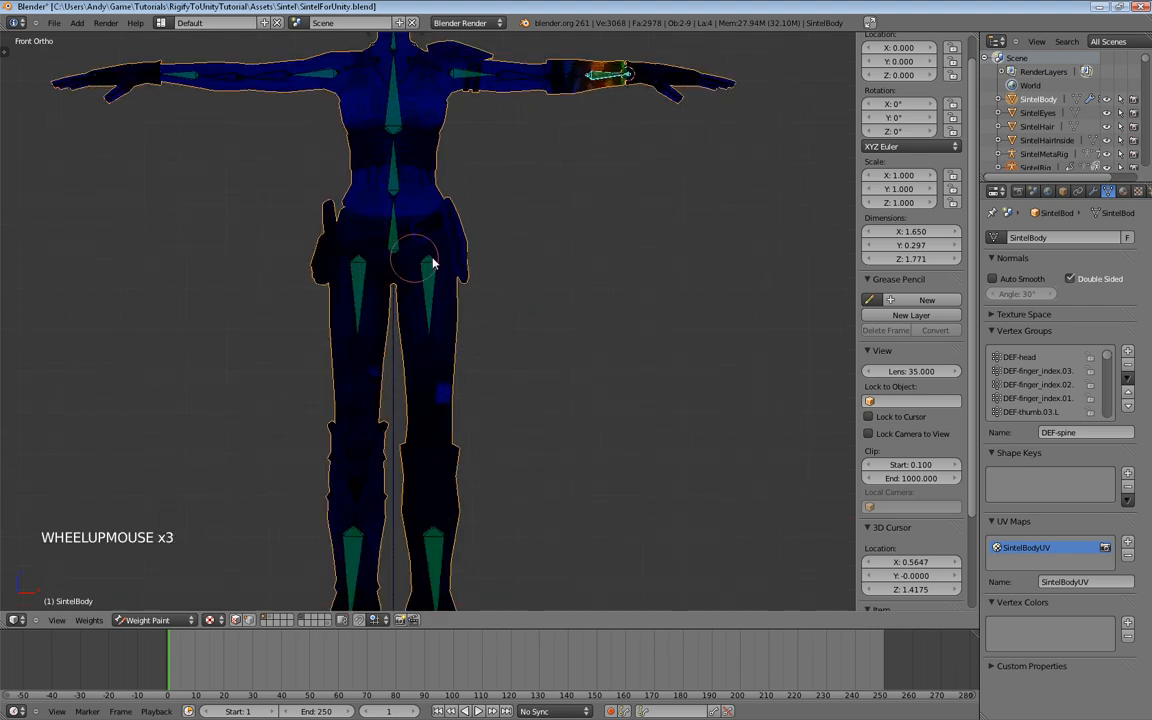
pyautogui.moveTo(971, 331); pyautogui.dragTo(960, 467)
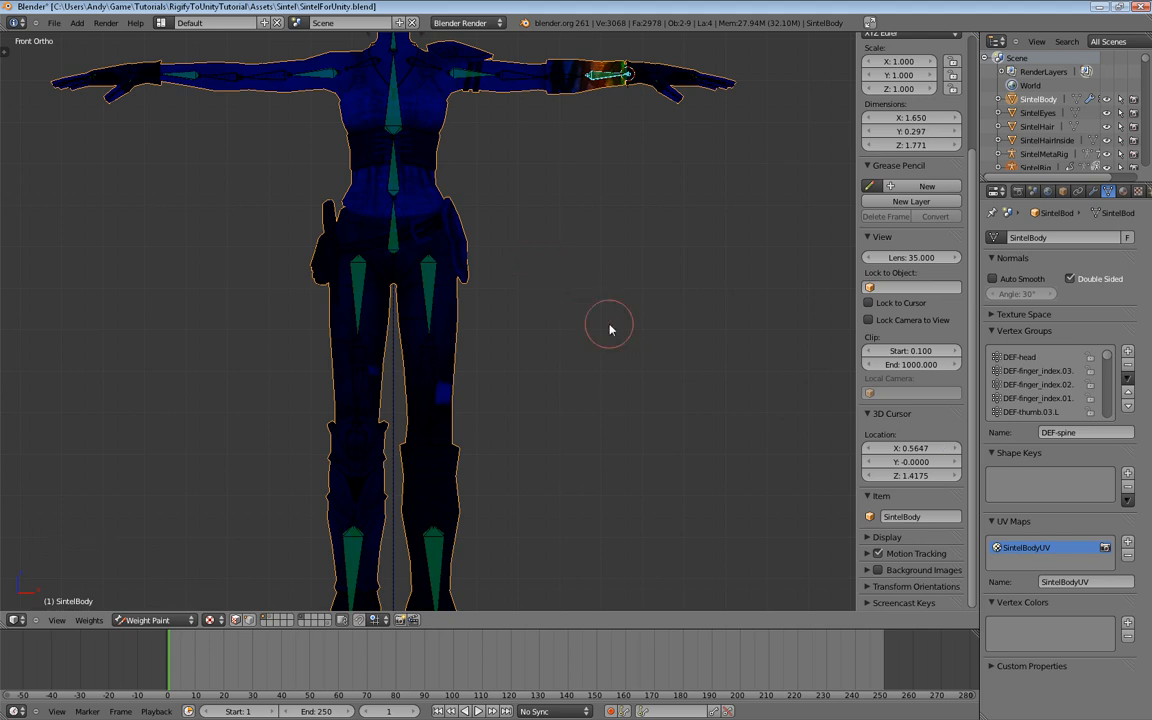
pyautogui.scroll(1, 558, 311)
pyautogui.scroll(-1, 558, 305)
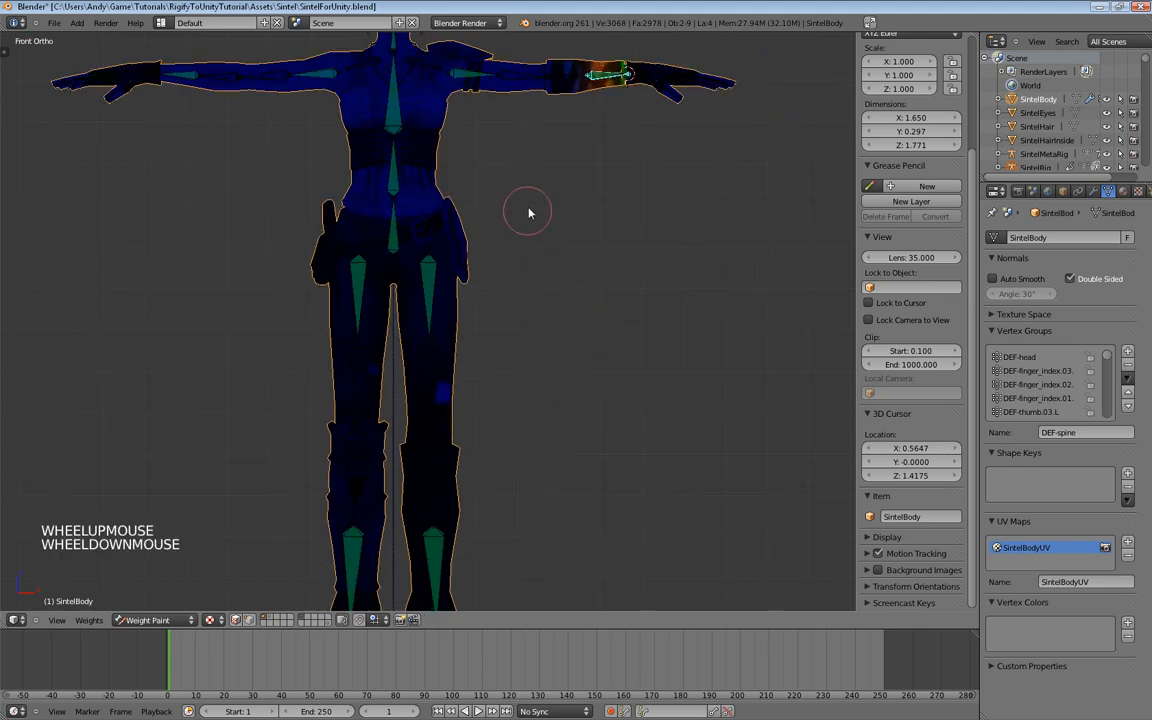
pyautogui.keyDown('shift'); pyautogui.moveTo(527, 211); pyautogui.dragTo(553, 211, button='middle'); pyautogui.keyUp('shift')
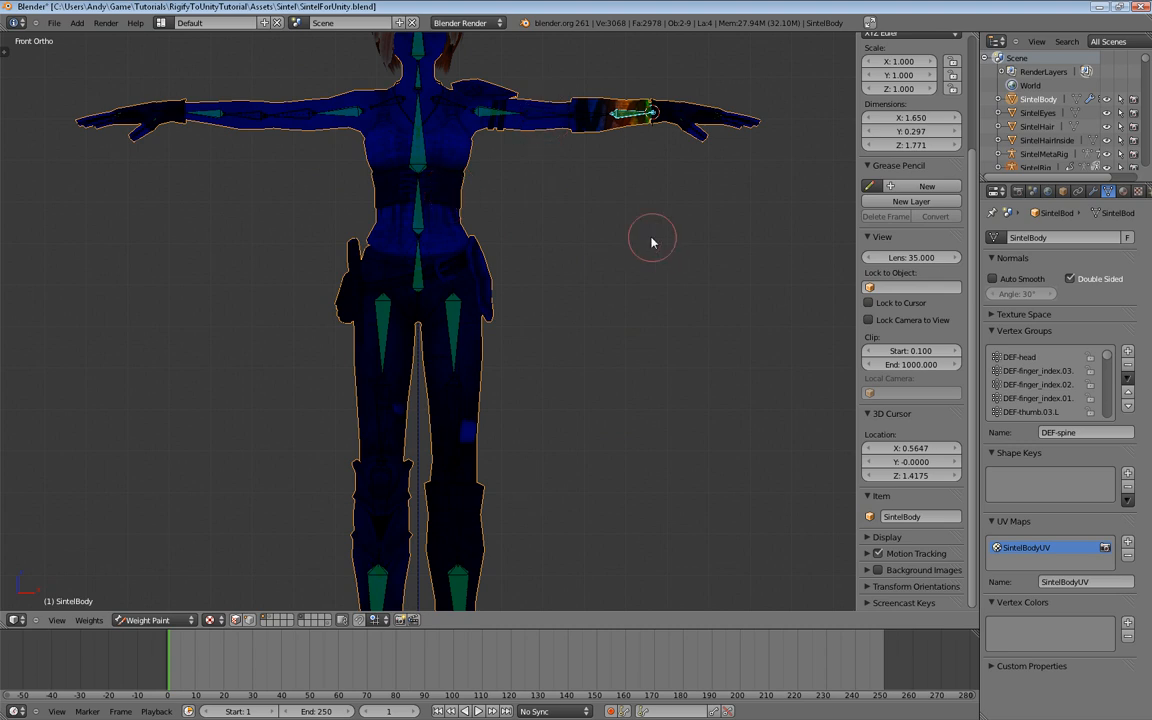
pyautogui.scroll(-2, 648, 240)
pyautogui.scroll(2, 648, 240)
pyautogui.scroll(-1, 648, 240)
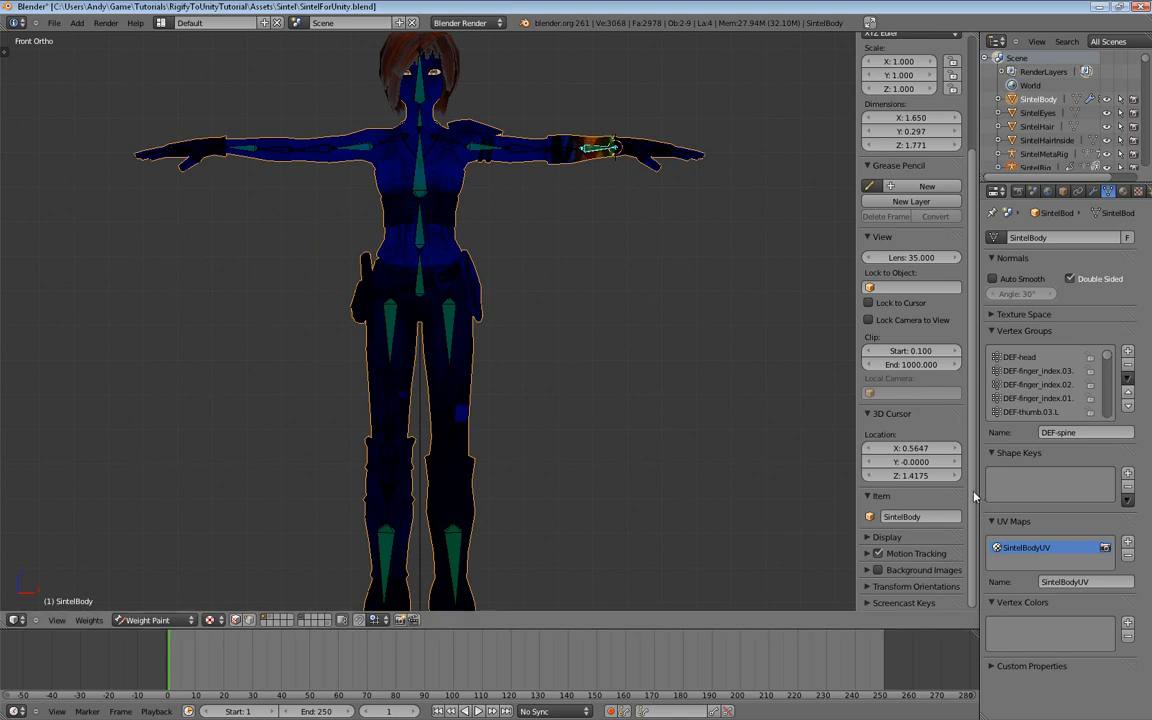
pyautogui.hotkey('ctrl', 'Tab')
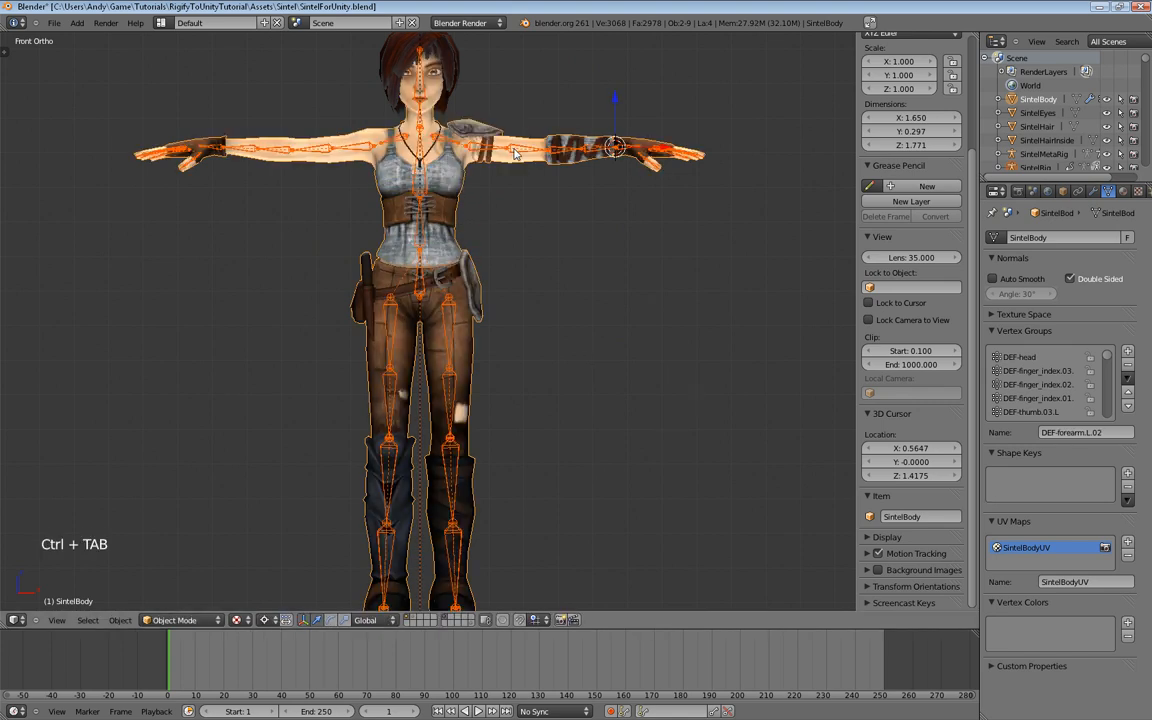
# Step: Examine the weights of the second left upper-arm bone on SintelBody in Weight Paint and return to Object Mode
pyautogui.hotkey('ctrl', 'Tab')
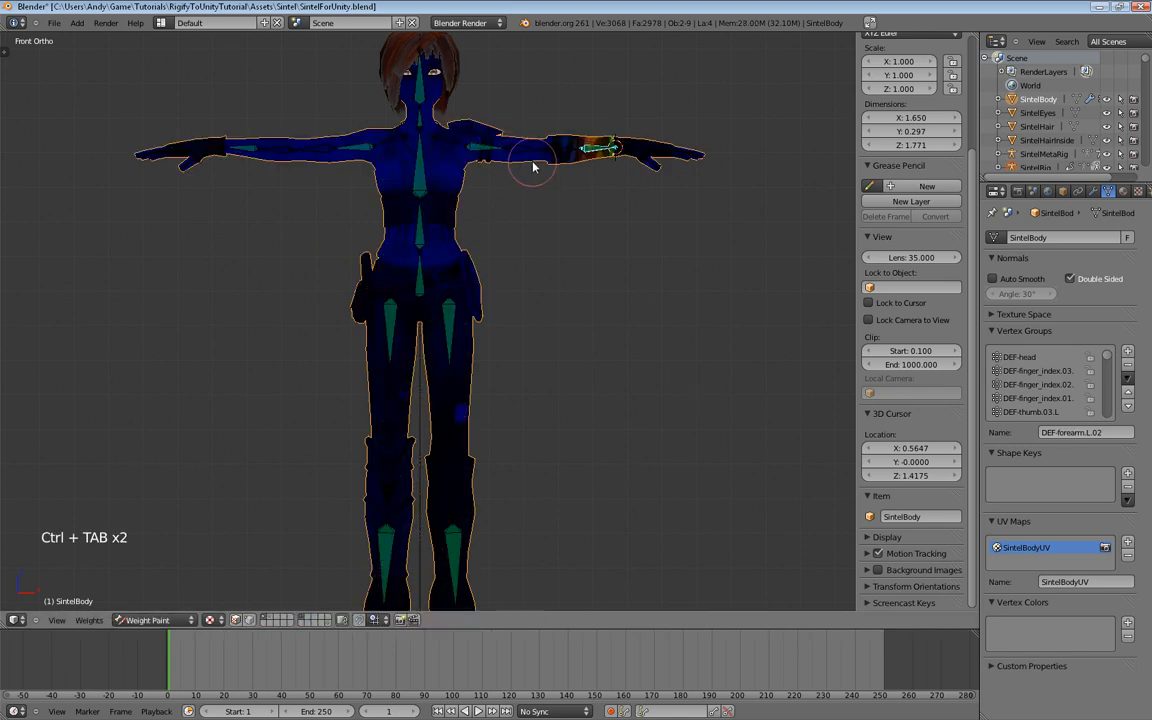
pyautogui.rightClick(534, 160)
pyautogui.press('Tab')
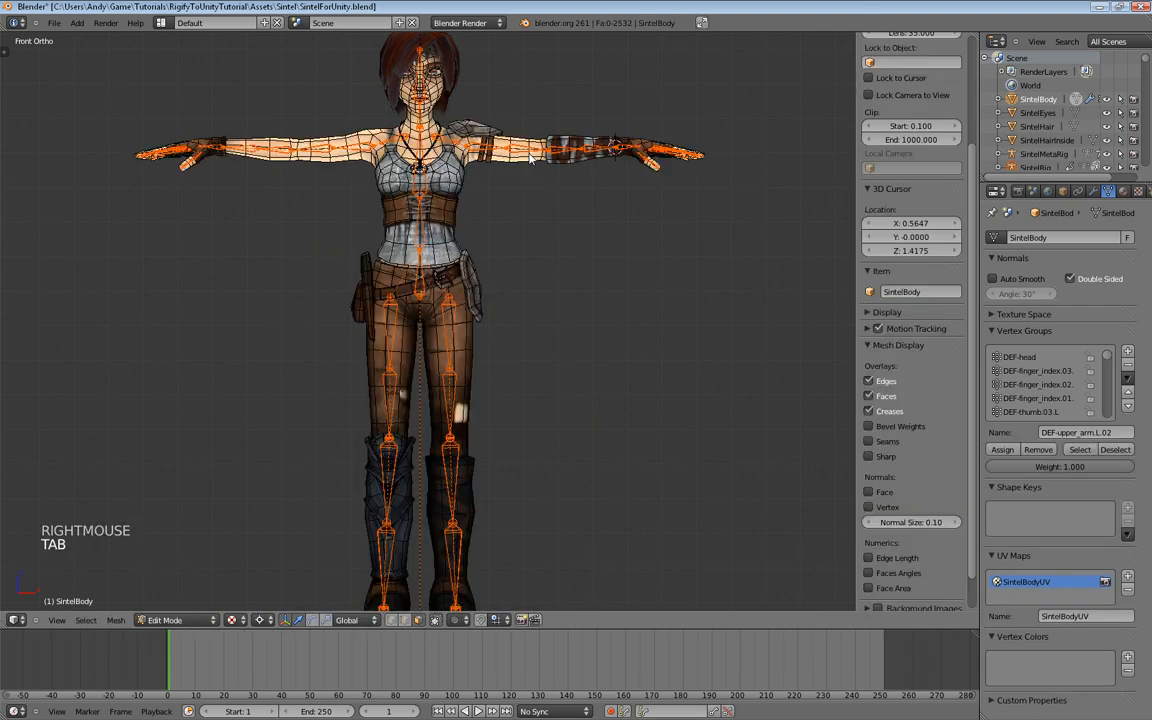
pyautogui.press('Tab')
pyautogui.hotkey('ctrl', 'Tab')
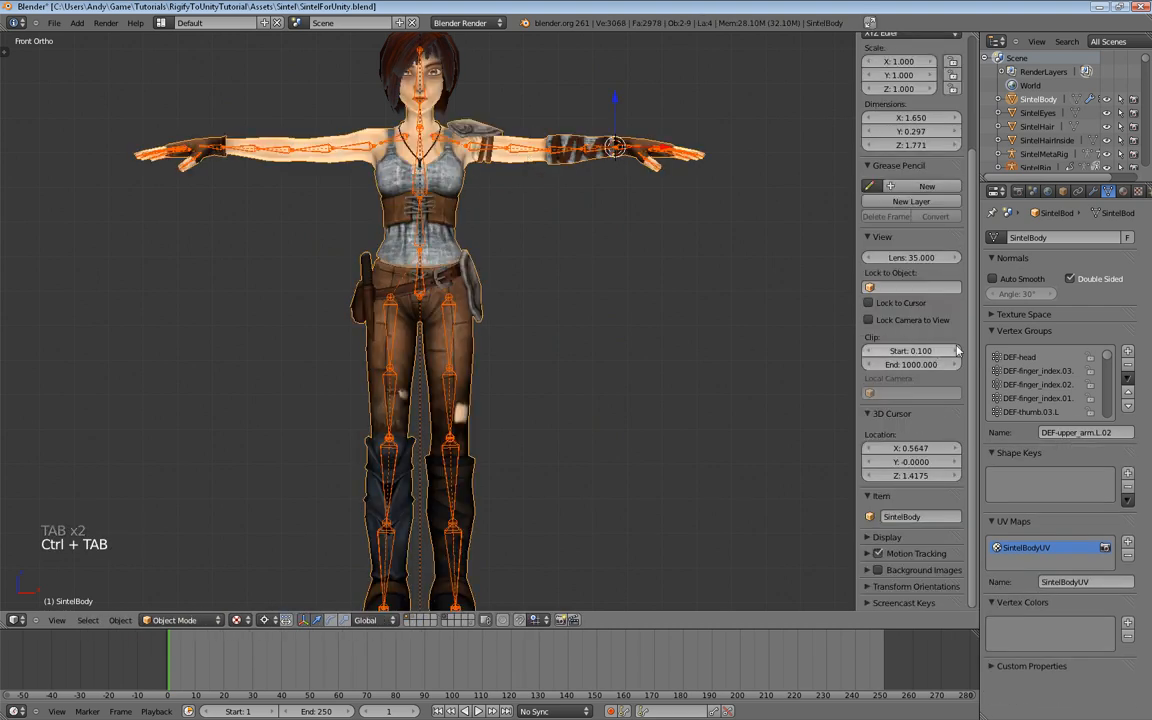
pyautogui.moveTo(970, 362); pyautogui.dragTo(864, 385)
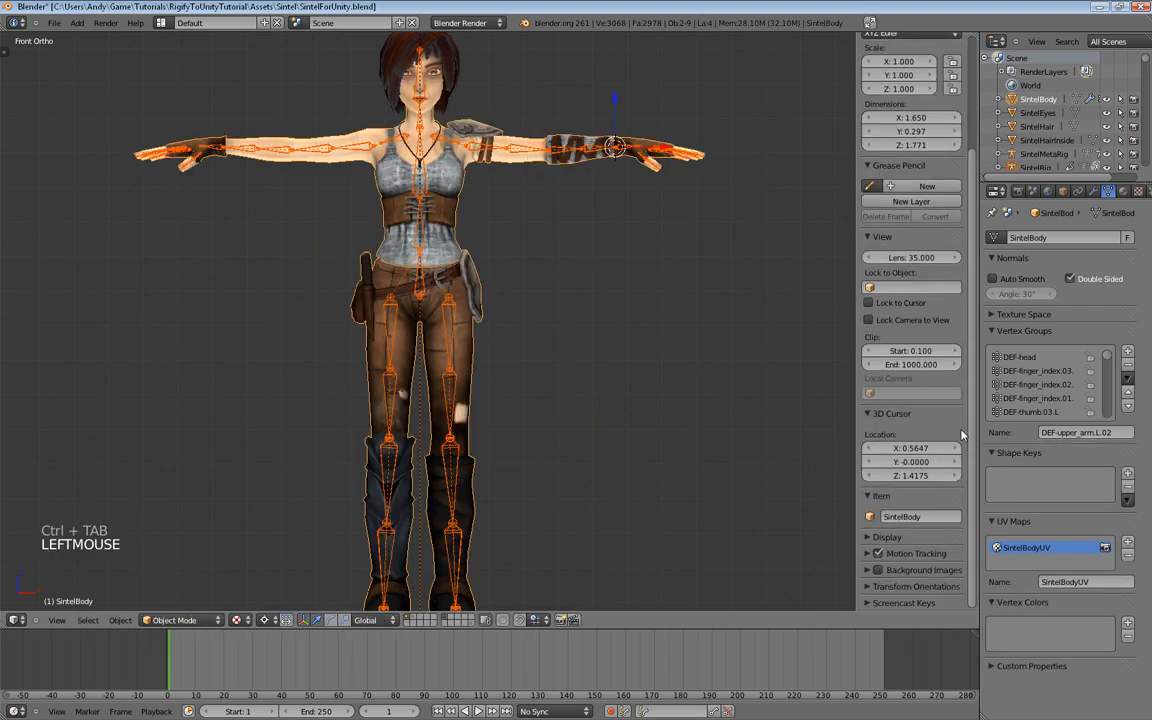
# Step: Select SintelRig in Pose Mode through its upper left thigh bone and show the rig's Head control layer
pyautogui.scroll(3, 522, 336)
pyautogui.keyDown('shift'); pyautogui.moveTo(522, 336); pyautogui.dragTo(479, 128, button='middle'); pyautogui.keyUp('shift')
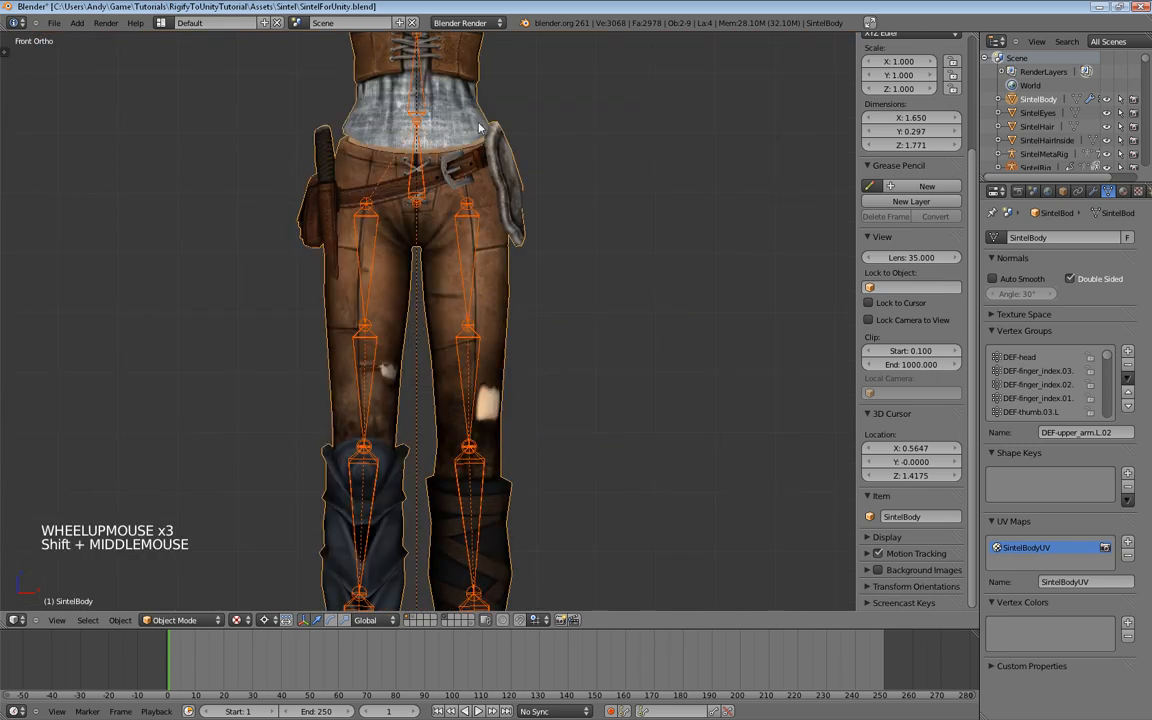
pyautogui.rightClick(467, 240)
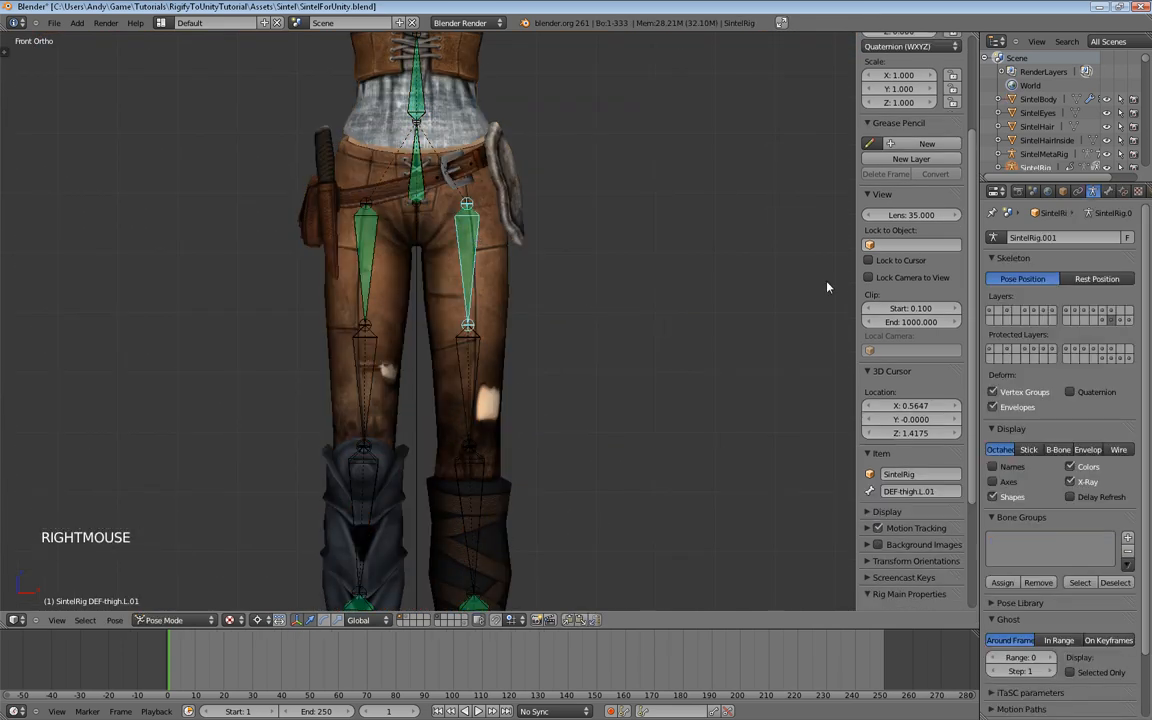
pyautogui.scroll(-5, 906, 287)
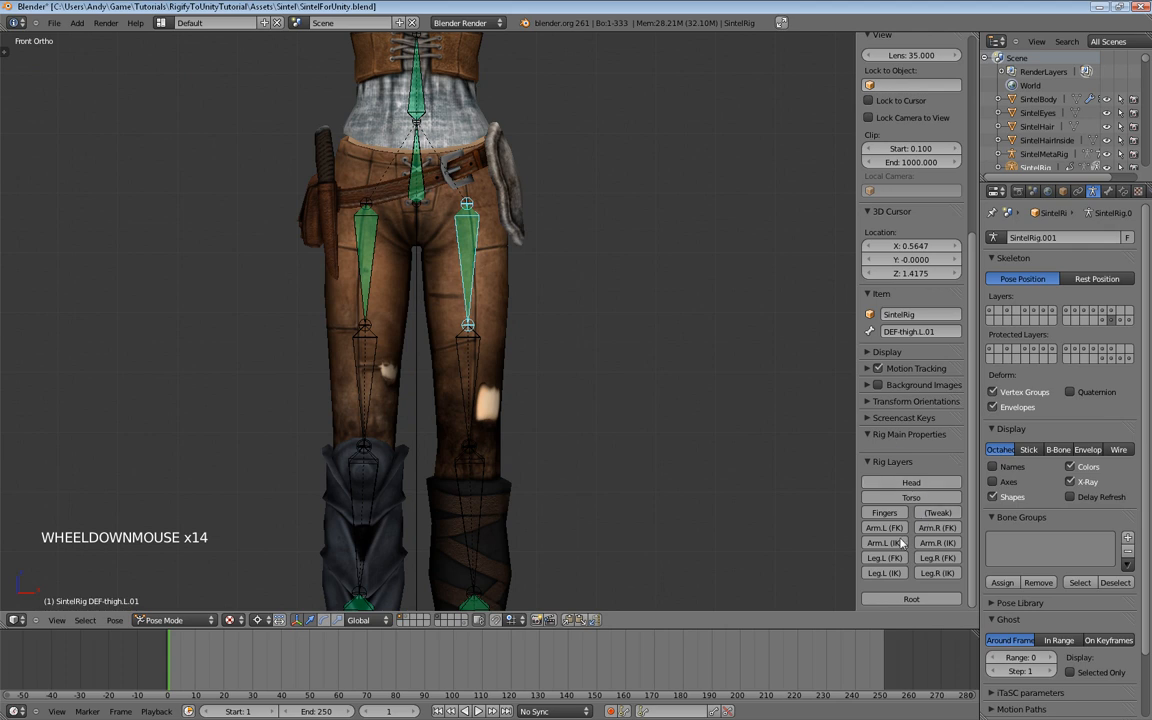
pyautogui.scroll(2, 630, 280)
pyautogui.scroll(-4, 630, 280)
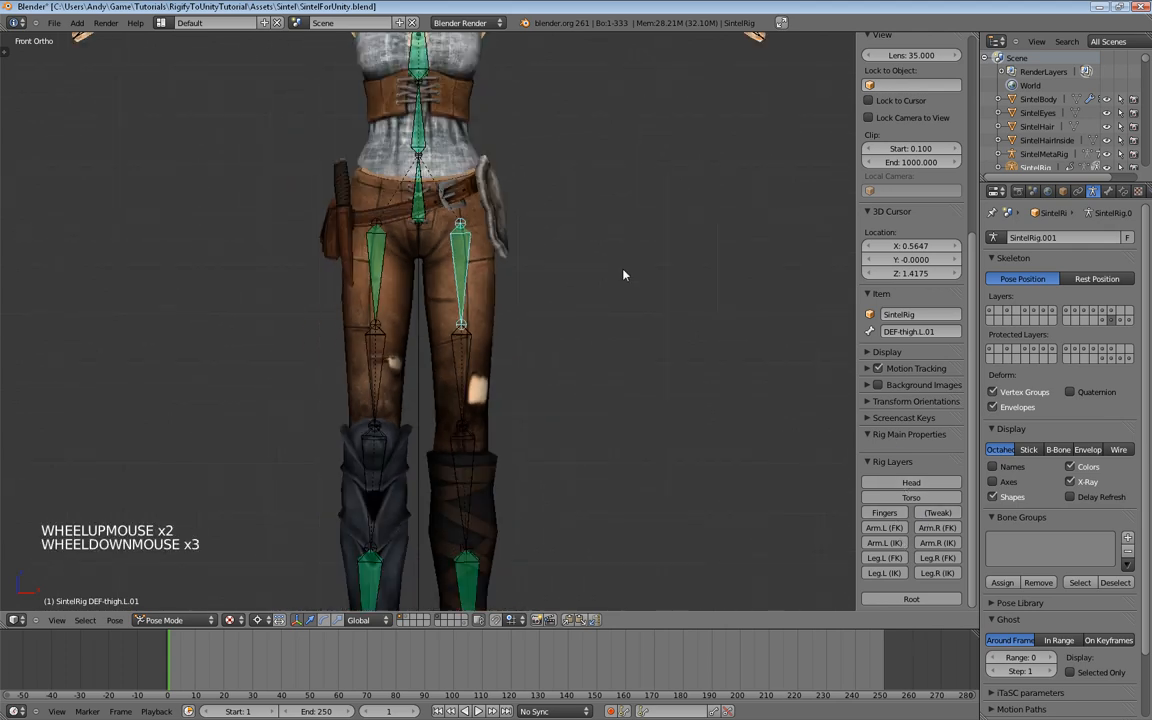
pyautogui.keyDown('shift'); pyautogui.moveTo(597, 304); pyautogui.dragTo(571, 283, button='middle'); pyautogui.keyUp('shift')
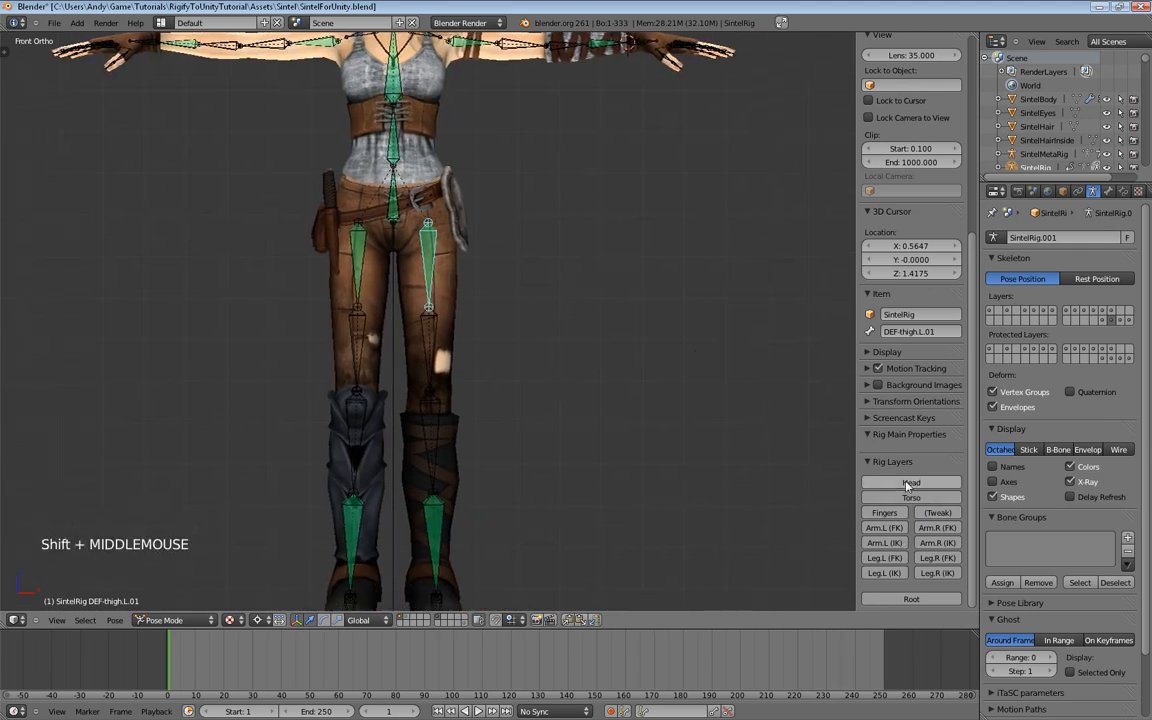
pyautogui.keyDown('shift'); pyautogui.moveTo(513, 125); pyautogui.dragTo(531, 172, button='middle'); pyautogui.keyUp('shift')
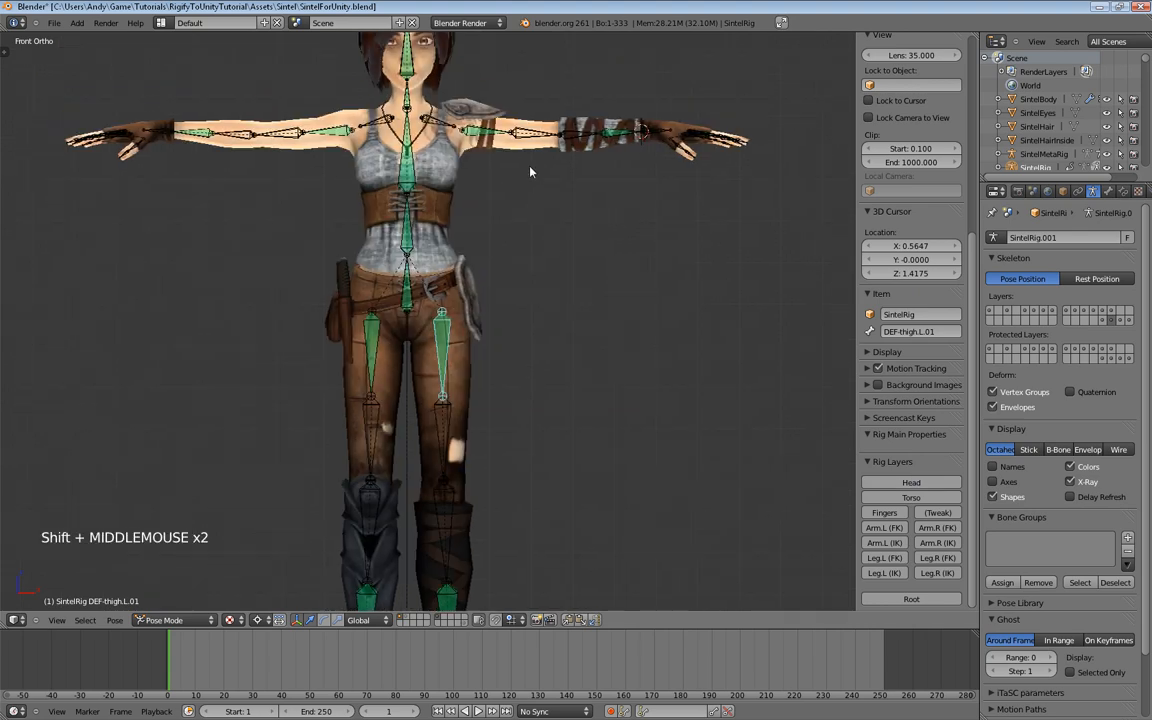
pyautogui.click(911, 484)
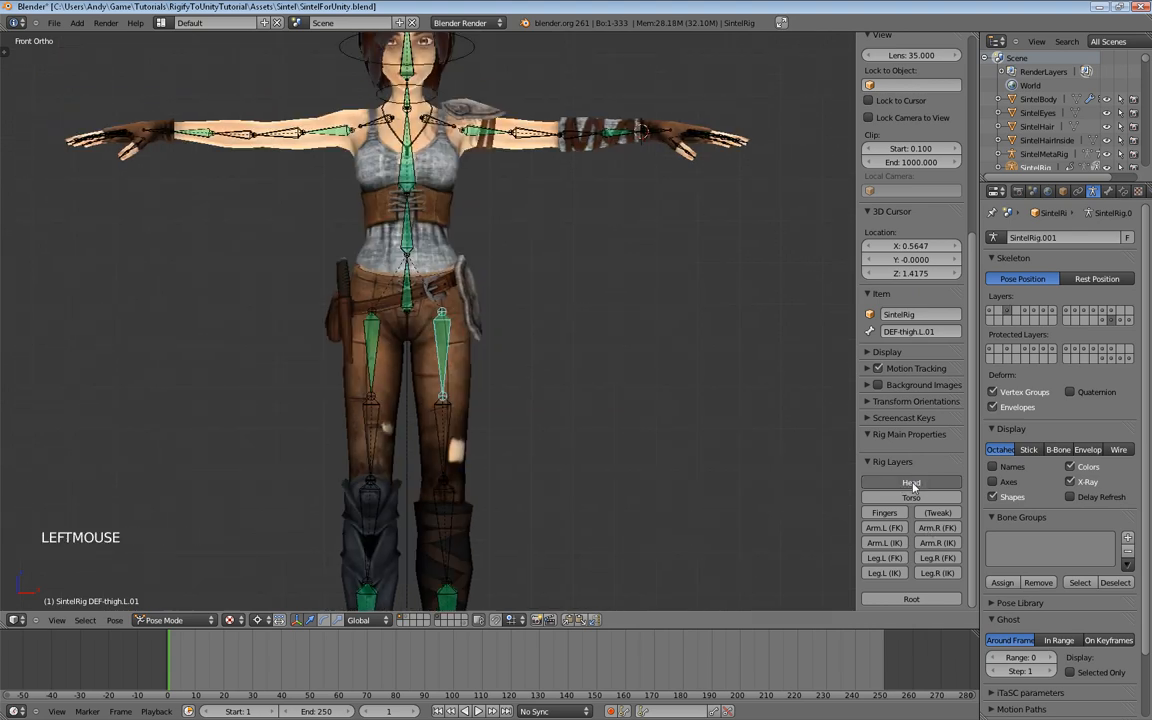
# Step: Show SintelRig's Root control layer and hide its Head layer
pyautogui.keyDown('shift'); pyautogui.moveTo(585, 247); pyautogui.dragTo(518, 302, button='middle'); pyautogui.keyUp('shift')
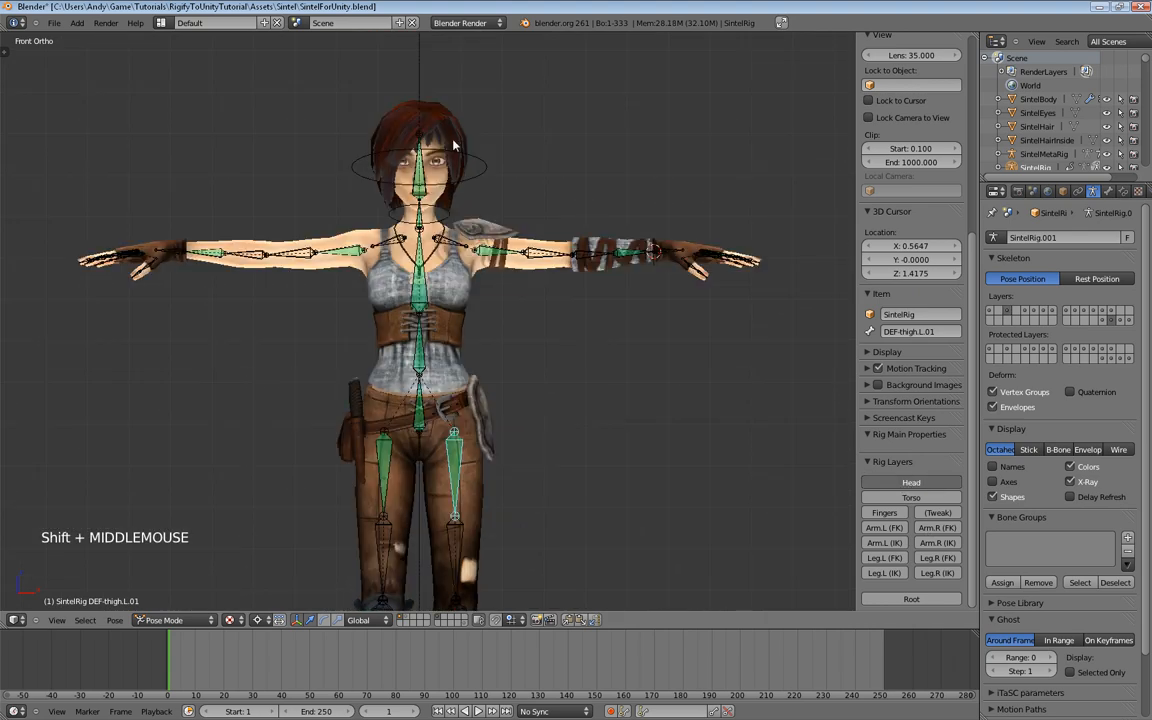
pyautogui.scroll(2, 417, 154)
pyautogui.scroll(1, 462, 92)
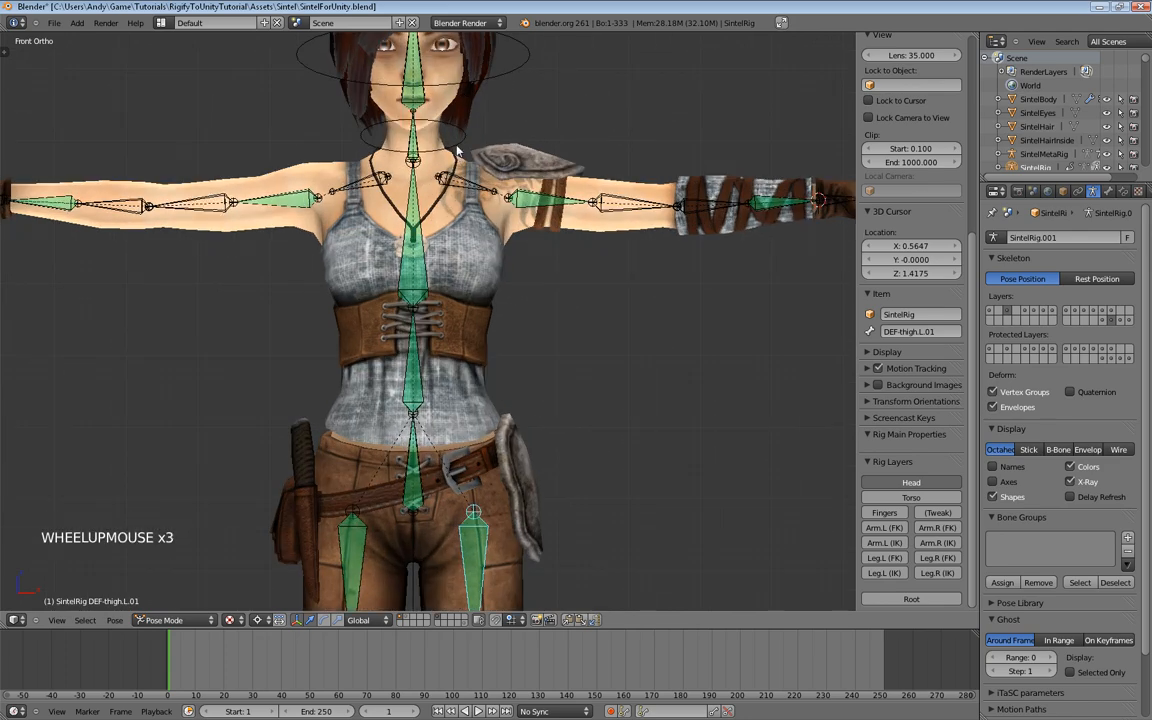
pyautogui.scroll(-1, 578, 281)
pyautogui.scroll(-2, 578, 281)
pyautogui.keyDown('shift'); pyautogui.moveTo(548, 435); pyautogui.dragTo(548, 230, button='middle'); pyautogui.keyUp('shift')
pyautogui.click(935, 600)
pyautogui.click(918, 483)
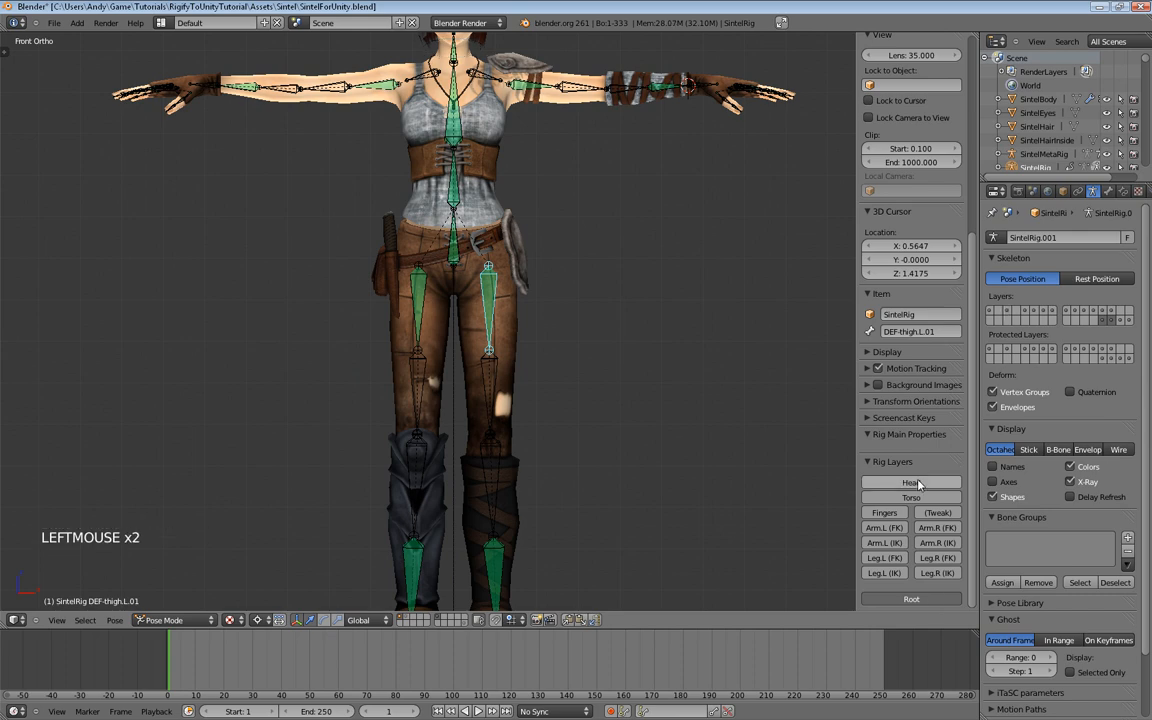
# Step: Select the root control and test-move it twice to check which meshes follow the rig, cancelling each move
pyautogui.scroll(-3, 674, 427)
pyautogui.keyDown('shift'); pyautogui.moveTo(614, 484); pyautogui.dragTo(540, 399, button='middle'); pyautogui.keyUp('shift')
pyautogui.rightClick(568, 492)
pyautogui.press('g')
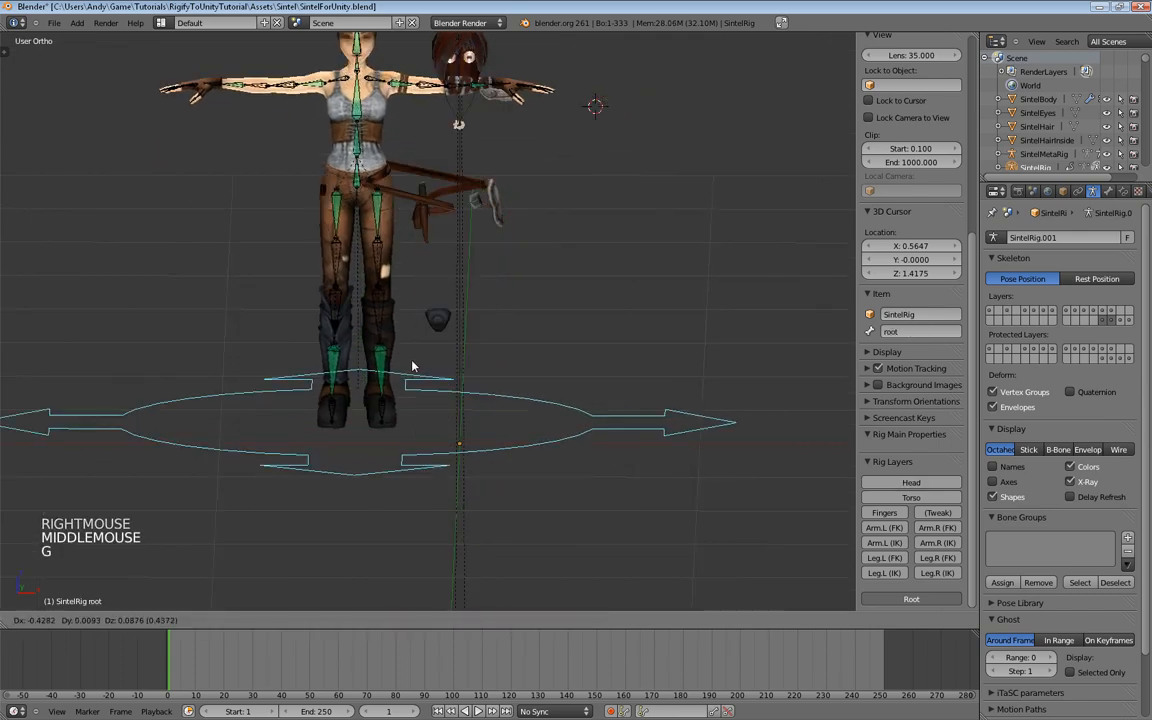
pyautogui.rightClick(635, 541)
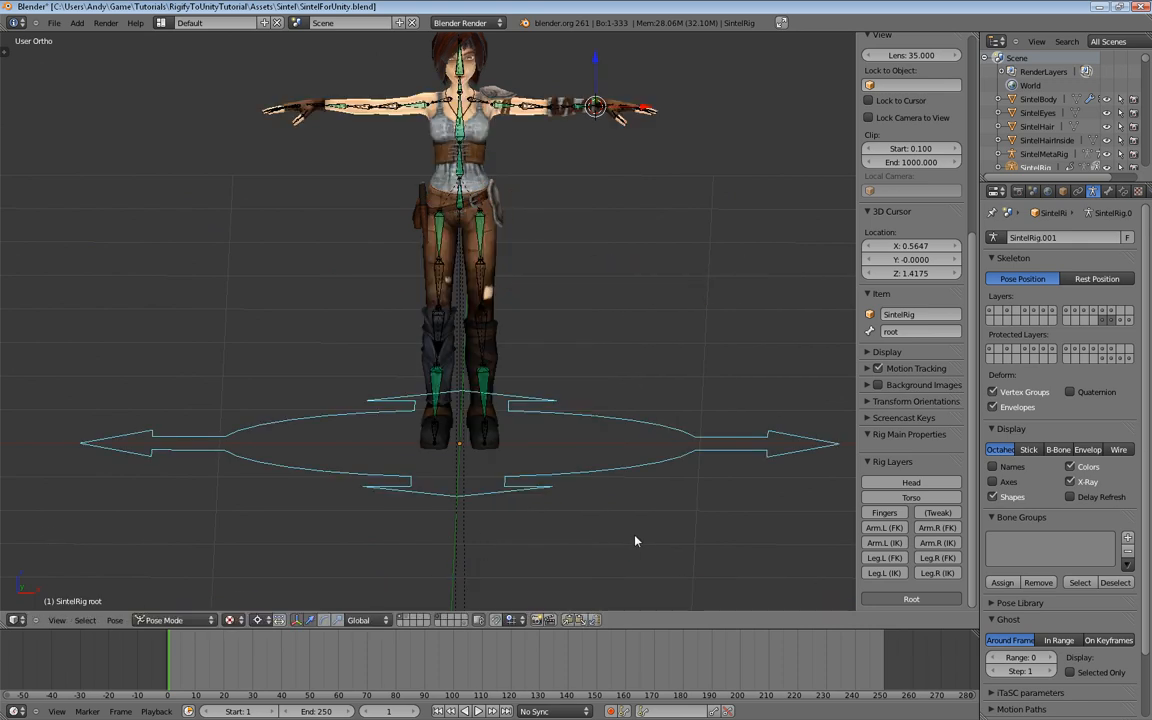
pyautogui.press('g')
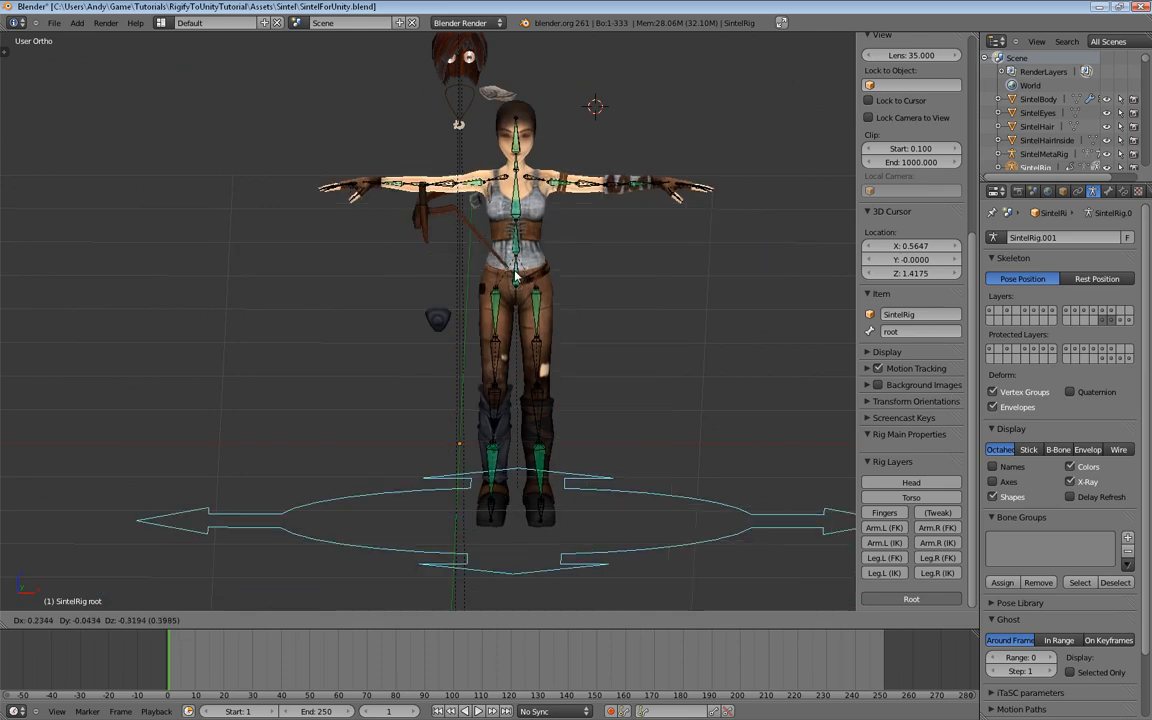
pyautogui.rightClick(544, 212)
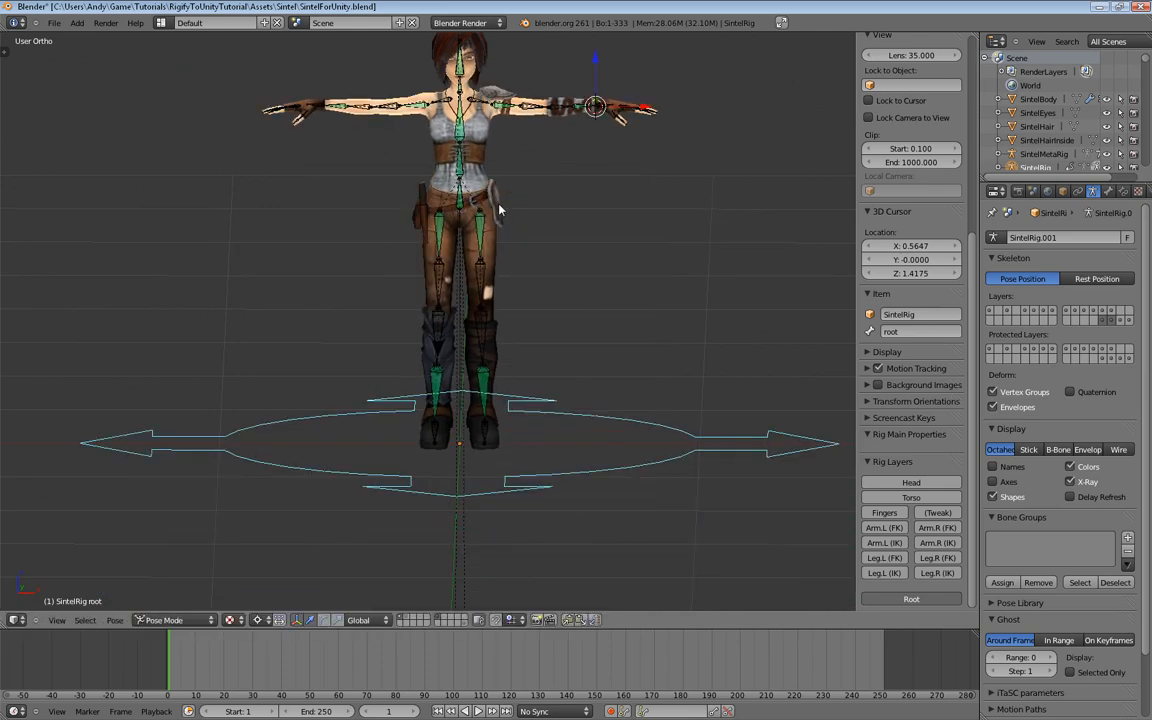
pyautogui.scroll(3, 420, 245)
pyautogui.keyDown('shift'); pyautogui.moveTo(464, 179); pyautogui.dragTo(443, 386, button='middle'); pyautogui.keyUp('shift')
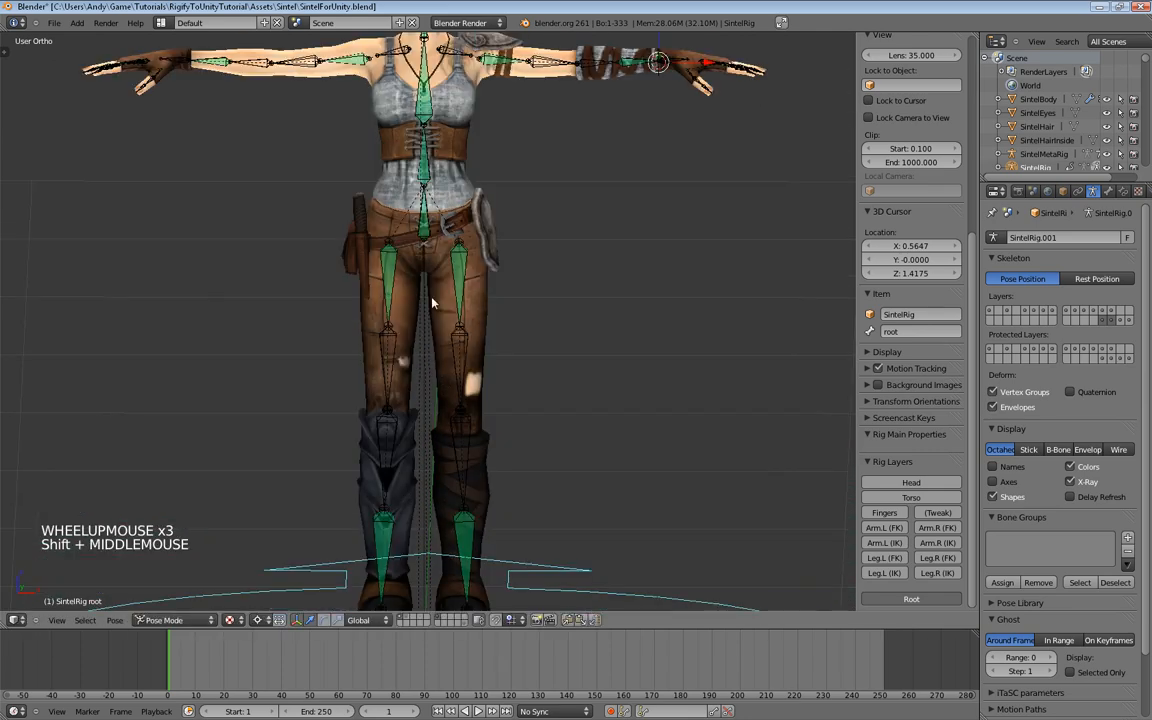
# Step: Select the DEF-hips bone at the pelvis of the rig in Pose Mode
pyautogui.scroll(4, 432, 302)
pyautogui.keyDown('shift'); pyautogui.moveTo(462, 175); pyautogui.dragTo(440, 310, button='middle'); pyautogui.keyUp('shift')
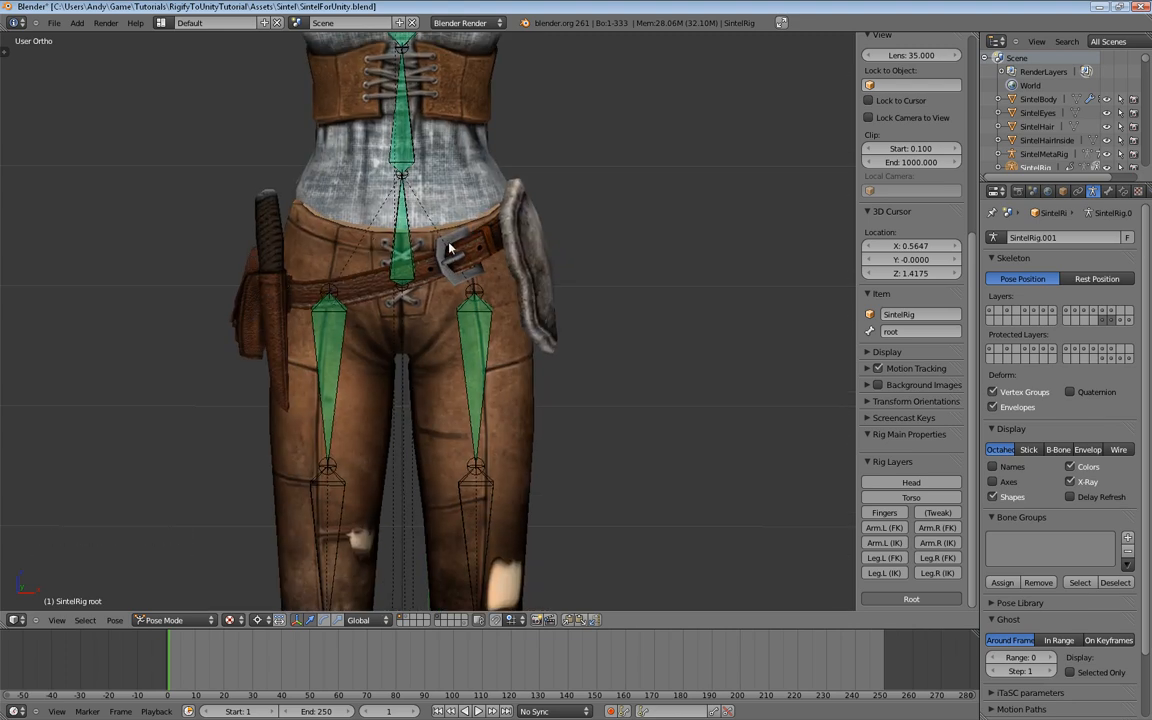
pyautogui.rightClick(405, 218)
pyautogui.keyDown('shift'); pyautogui.moveTo(455, 368); pyautogui.dragTo(481, 342, button='middle'); pyautogui.keyUp('shift')
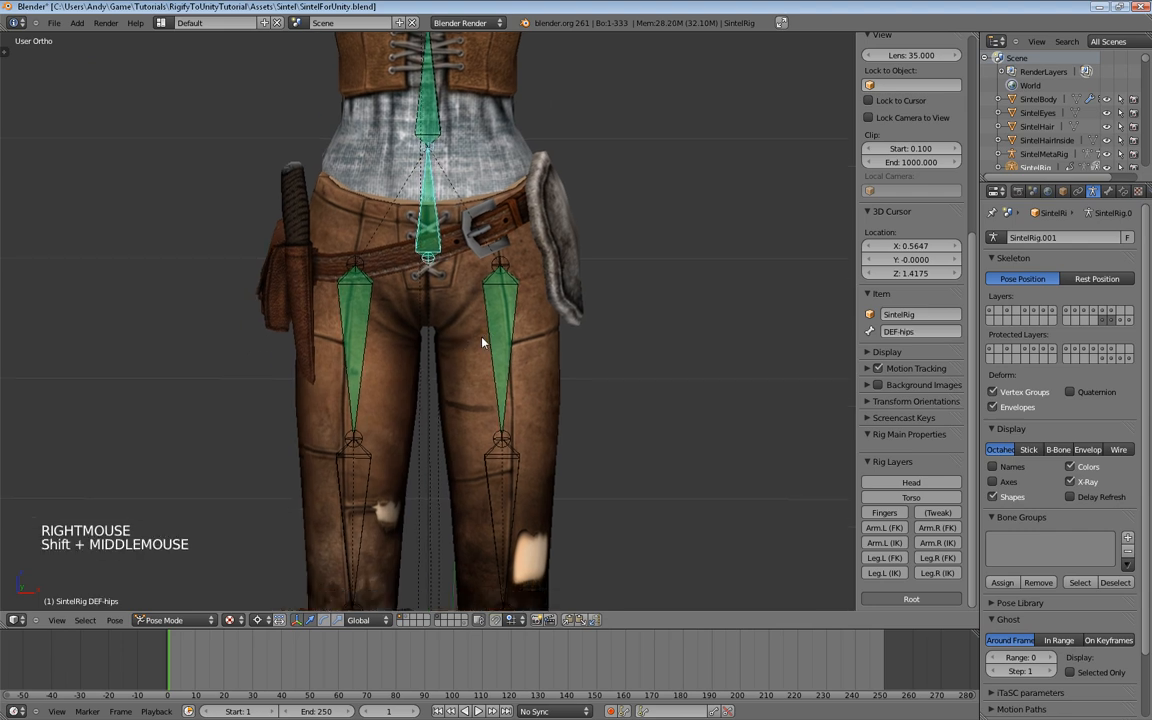
pyautogui.scroll(1, 481, 342)
pyautogui.scroll(-2, 481, 342)
pyautogui.keyDown('shift'); pyautogui.moveTo(506, 291); pyautogui.dragTo(466, 300, button='middle'); pyautogui.keyUp('shift')
pyautogui.keyDown('shift'); pyautogui.moveTo(369, 303); pyautogui.dragTo(454, 290, button='middle'); pyautogui.keyUp('shift')
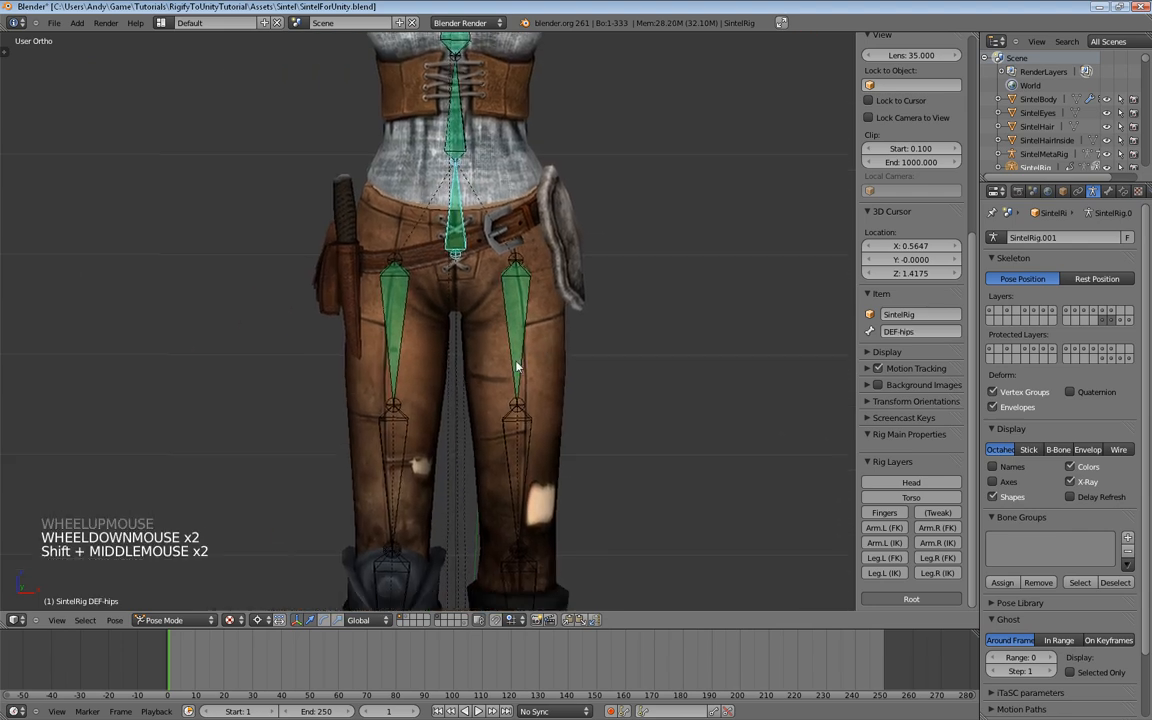
pyautogui.rightClick(548, 304)
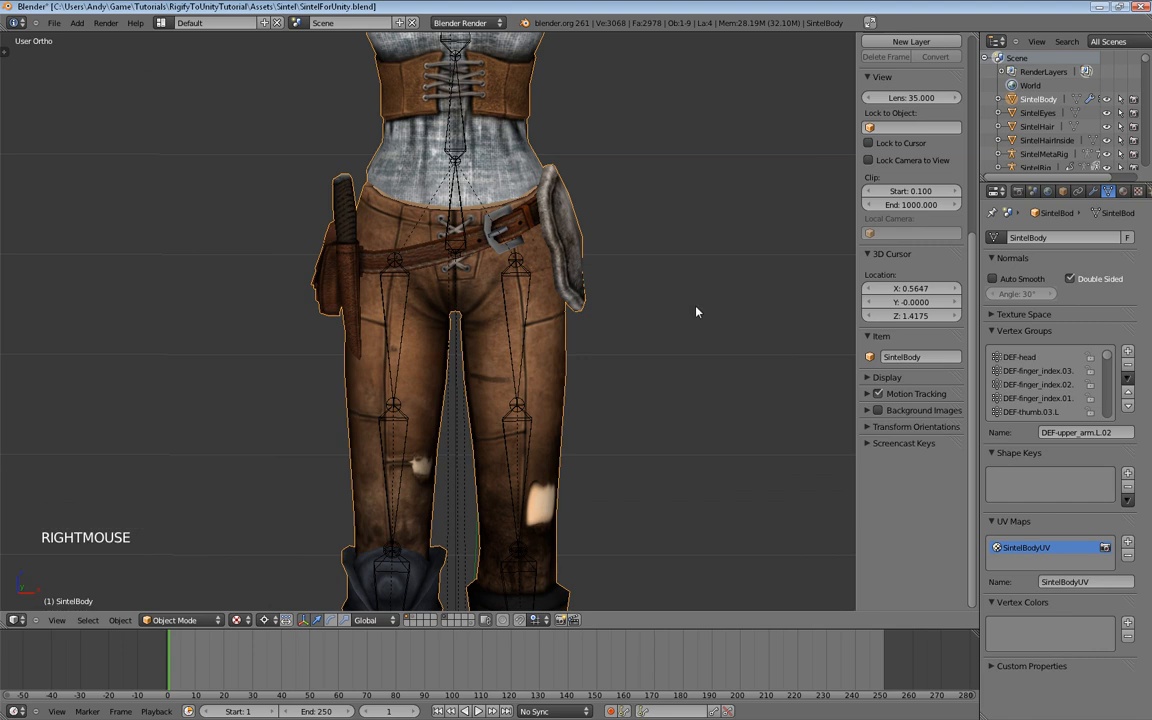
pyautogui.rightClick(453, 195)
pyautogui.rightClick(455, 197)
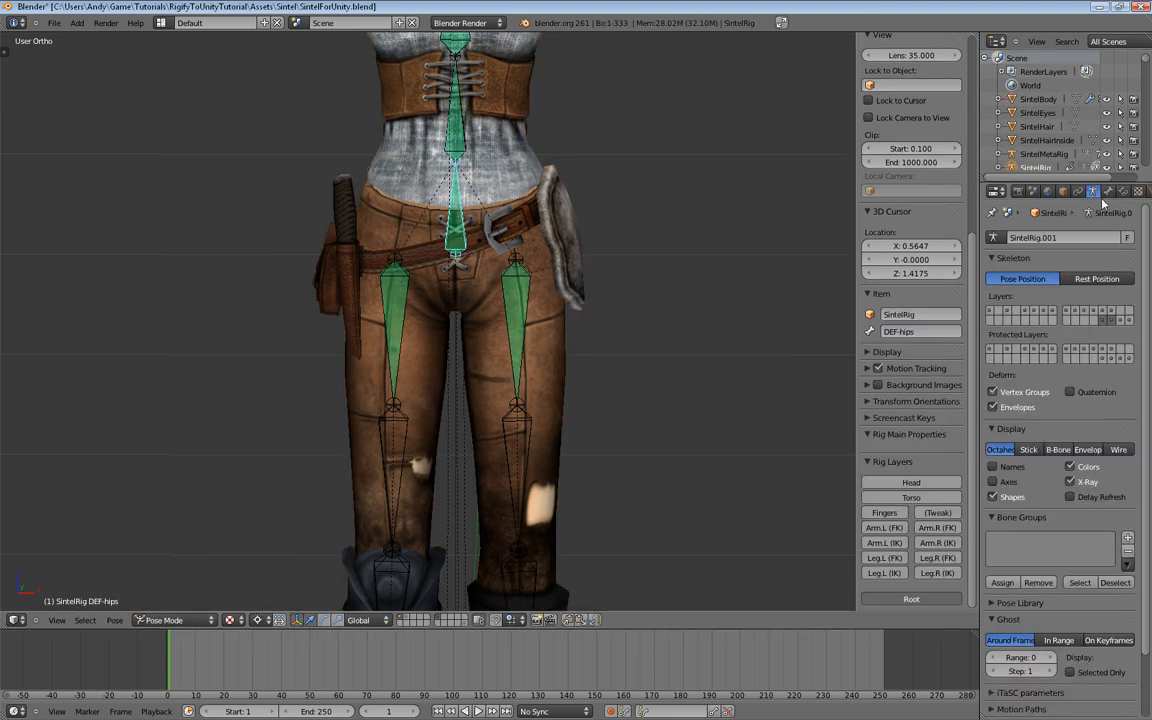
pyautogui.scroll(1, 1098, 313)
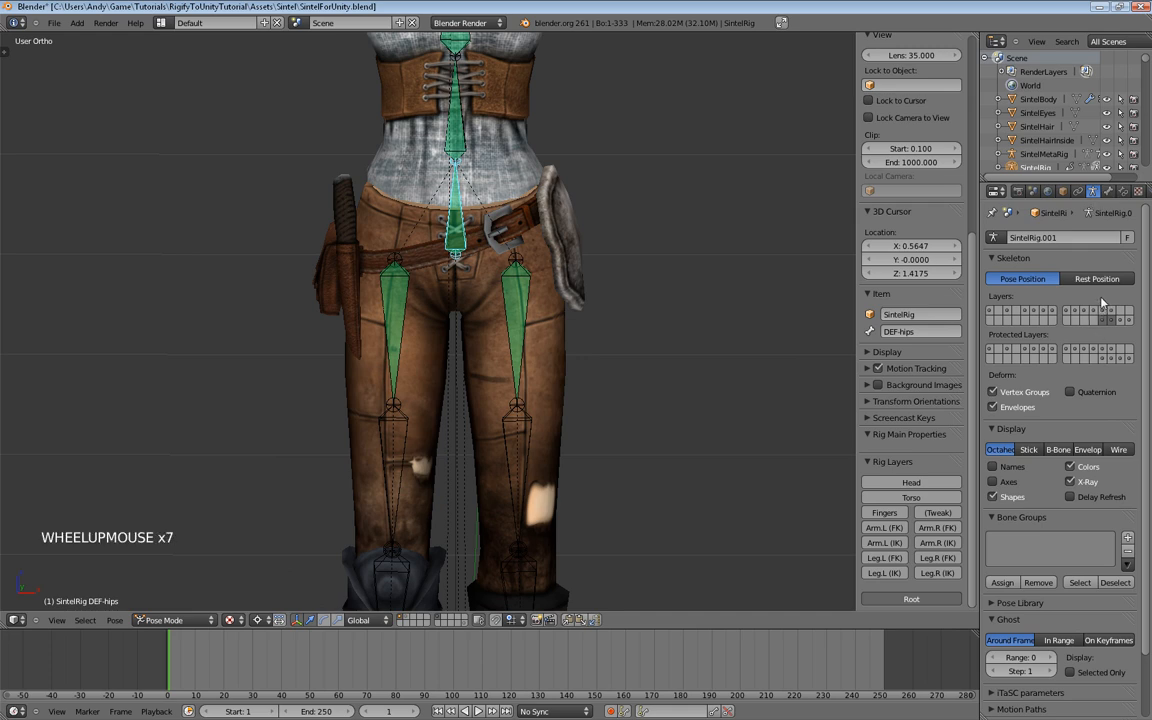
# Step: Switch the SintelBody mesh to Weight Paint mode and display the weights of the DEF-hips bone
pyautogui.rightClick(565, 226)
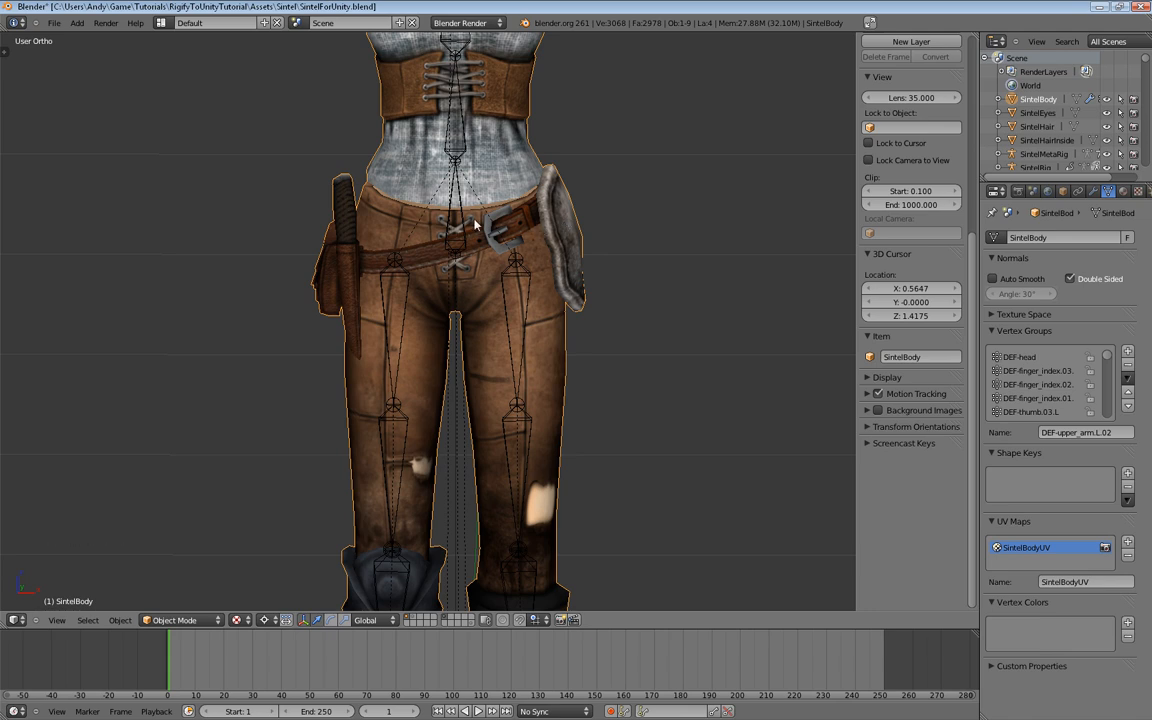
pyautogui.hotkey('ctrl', 'Tab')
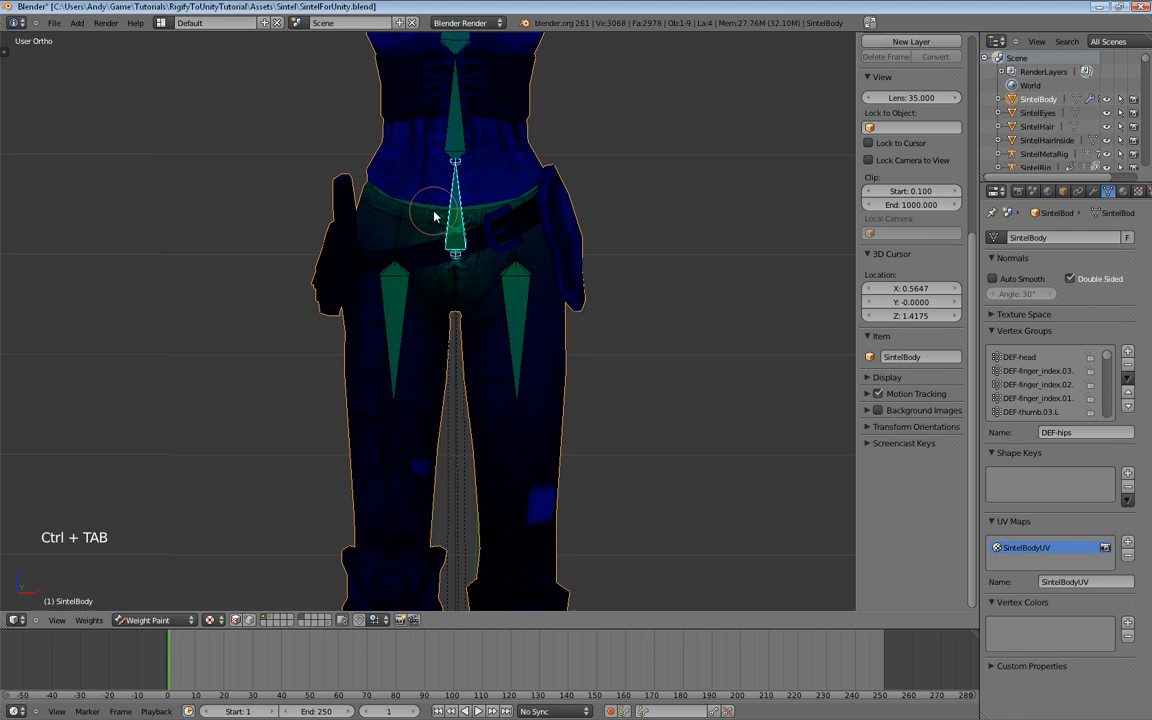
pyautogui.rightClick(445, 130)
pyautogui.rightClick(450, 215)
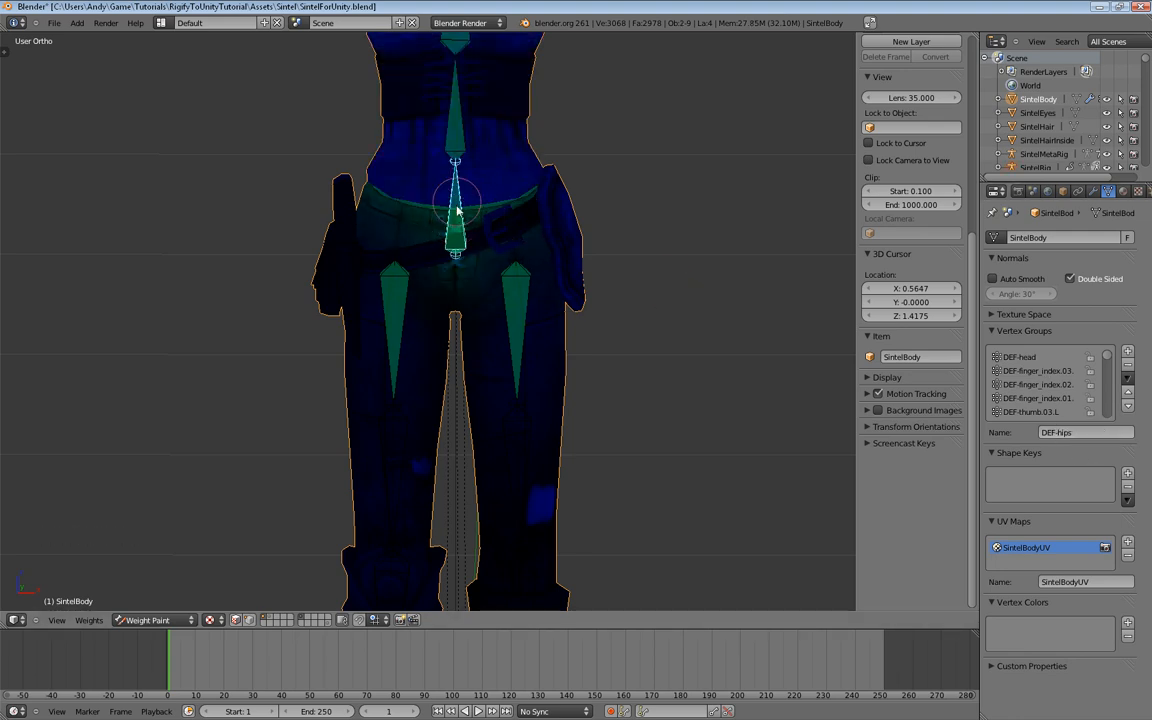
# Step: Put the SintelBody mesh into Edit Mode with vertex selection around the hips
pyautogui.press('Tab')
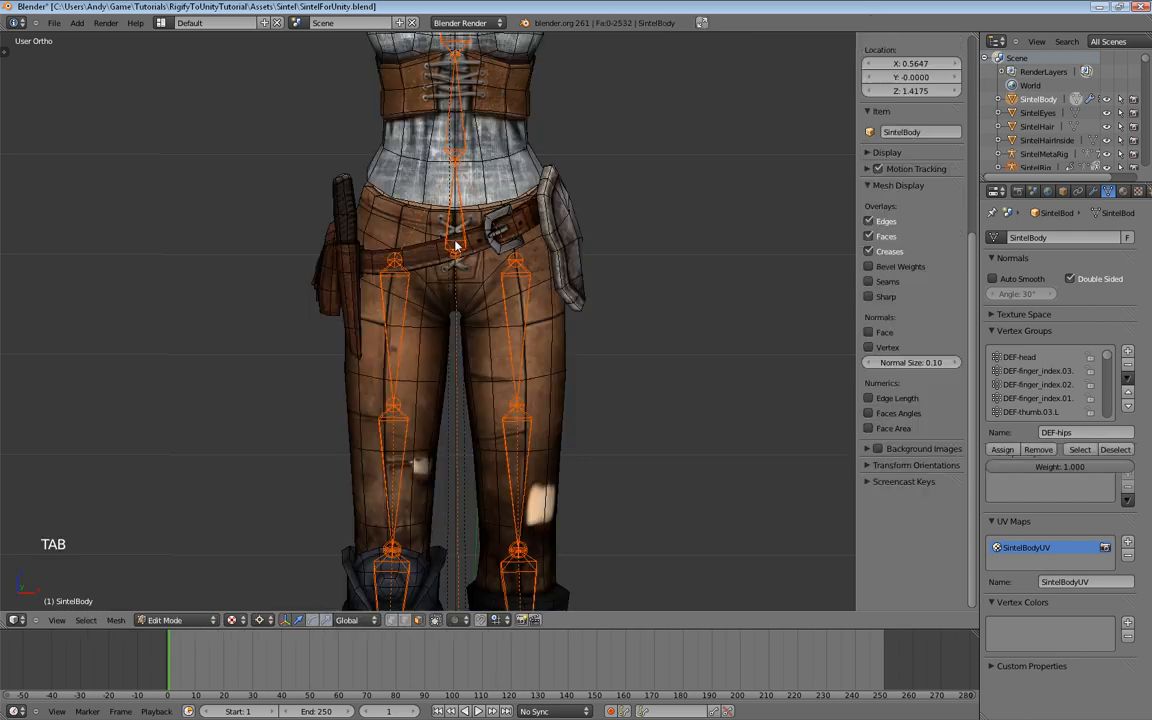
pyautogui.scroll(4, 458, 240)
pyautogui.moveTo(474, 218)
pyautogui.keyDown('shift'); pyautogui.mouseDown(button='middle')
pyautogui.moveTo(494, 226)
pyautogui.moveTo(476, 239)
pyautogui.mouseUp(button='middle'); pyautogui.keyUp('shift')
pyautogui.scroll(-2, 483, 226)
pyautogui.keyDown('shift'); pyautogui.moveTo(551, 272); pyautogui.dragTo(597, 257, button='middle'); pyautogui.keyUp('shift')
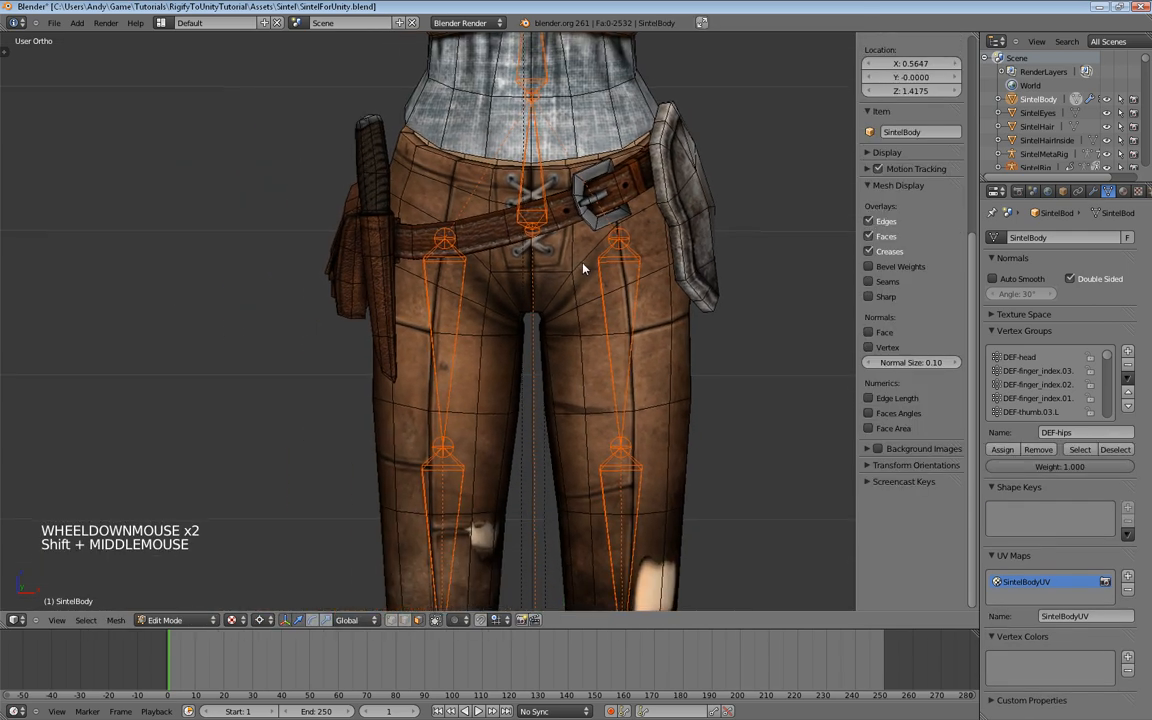
pyautogui.click(399, 621)
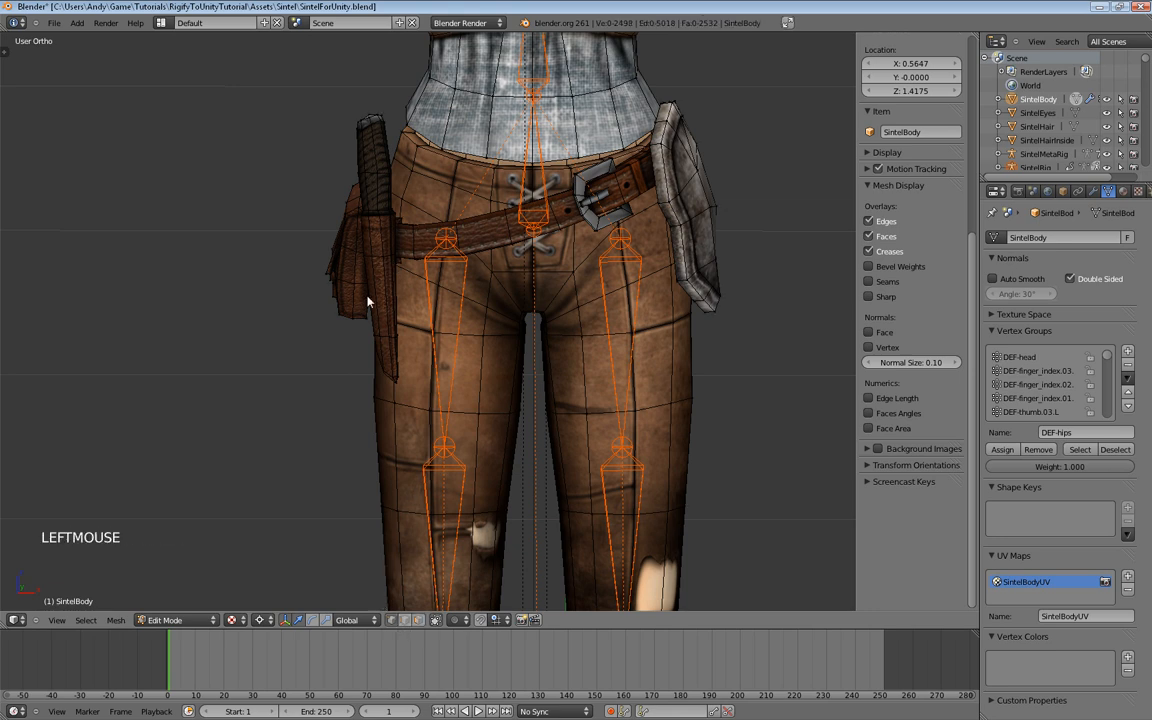
# Step: Select all linked geometry of the belt, pouch, knife with sheath, and fur piece on the hip
pyautogui.rightClick(363, 256)
pyautogui.keyDown('shift'); pyautogui.rightClick(383, 261); pyautogui.keyUp('shift')
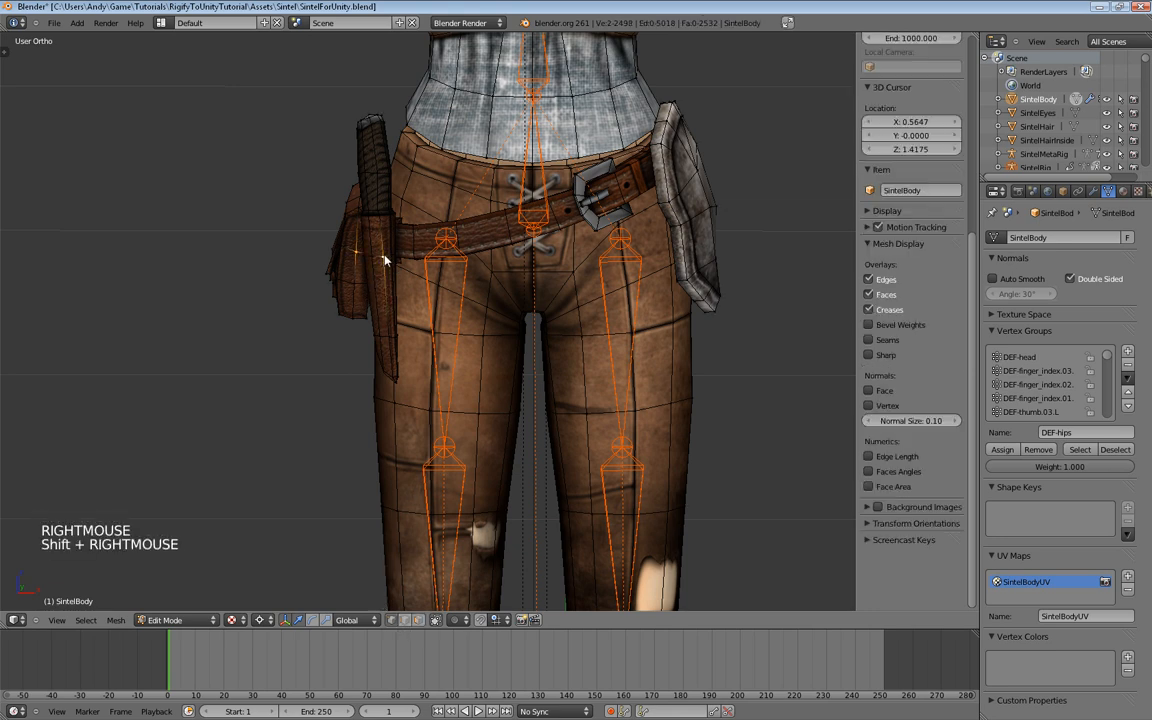
pyautogui.keyDown('shift'); pyautogui.rightClick(414, 234); pyautogui.keyUp('shift')
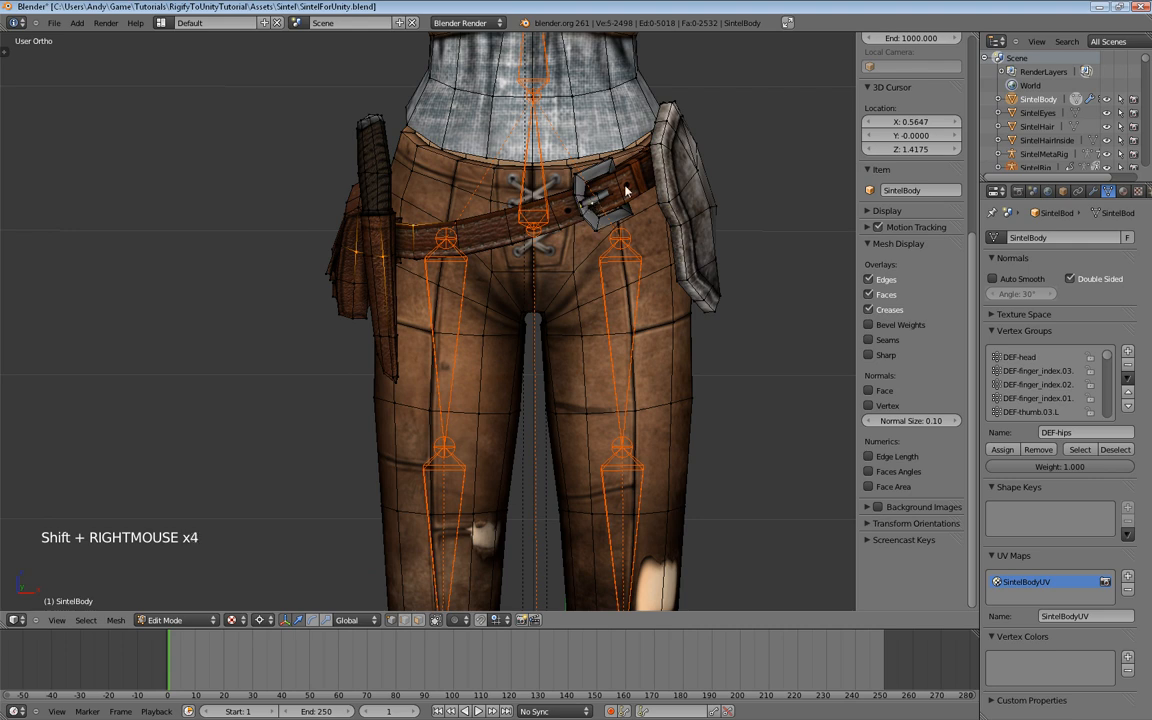
pyautogui.keyDown('shift'); pyautogui.rightClick(669, 207); pyautogui.keyUp('shift')
pyautogui.hotkey('ctrl', 'l')
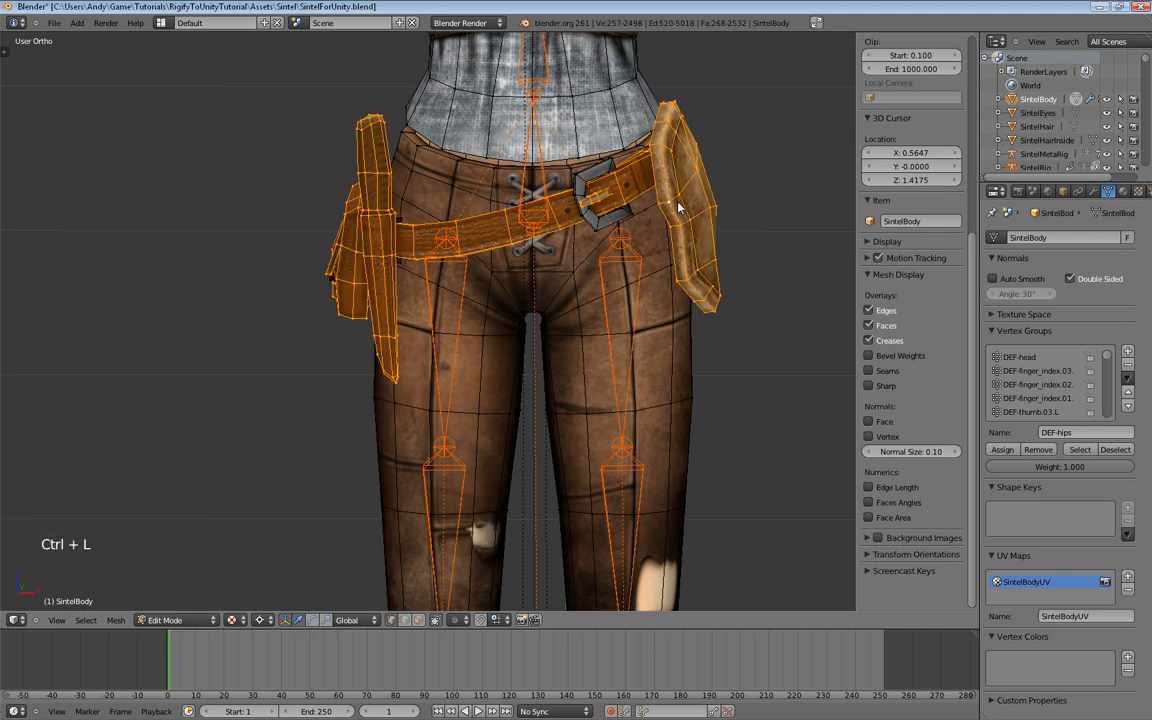
# Step: Add the belt buckle and the small strap piece on the pouch to the selection with their linked geometry
pyautogui.keyDown('shift'); pyautogui.rightClick(613, 192); pyautogui.keyUp('shift')
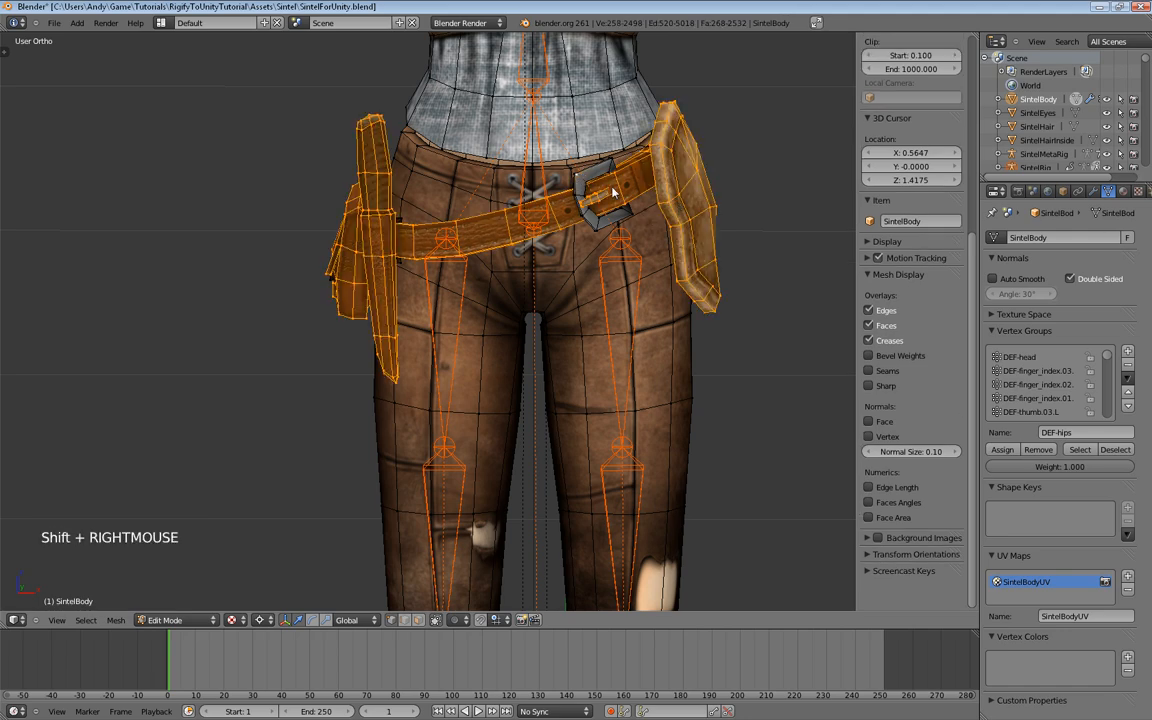
pyautogui.hotkey('ctrl', 'l')
pyautogui.moveTo(406, 257); pyautogui.dragTo(546, 285, button='middle')
pyautogui.scroll(3, 525, 265)
pyautogui.keyDown('shift'); pyautogui.moveTo(710, 252); pyautogui.dragTo(411, 324, button='middle'); pyautogui.keyUp('shift')
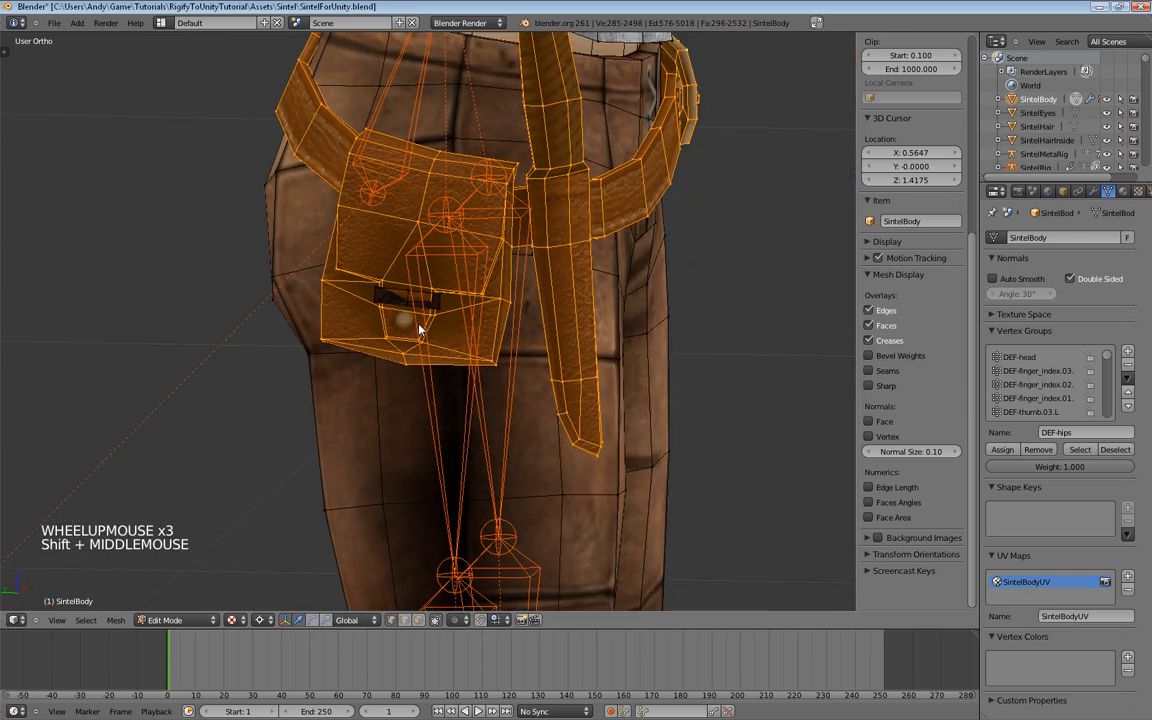
pyautogui.scroll(2, 401, 302)
pyautogui.keyDown('shift'); pyautogui.rightClick(437, 271); pyautogui.keyUp('shift')
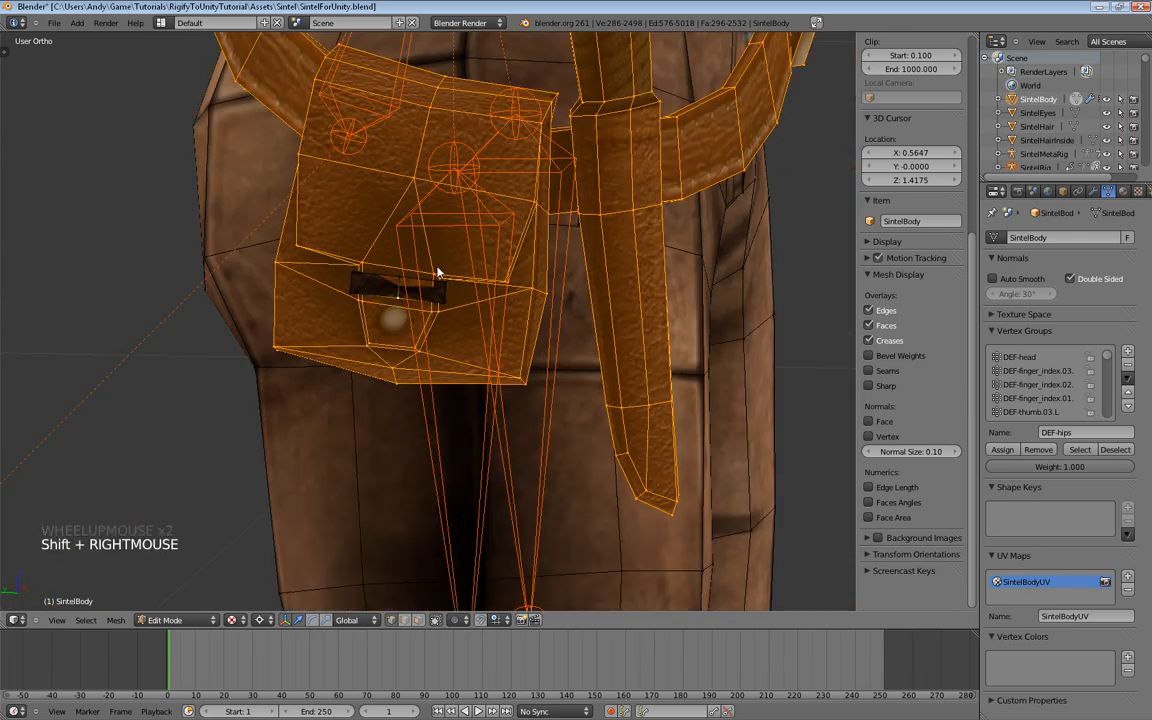
pyautogui.hotkey('ctrl', 'l')
# Step: Assign the selected belt accessories to the DEF-hips vertex group at weight 1.000 and return to Weight Paint mode
pyautogui.moveTo(440, 272); pyautogui.dragTo(522, 265, button='middle')
pyautogui.scroll(-4, 509, 252)
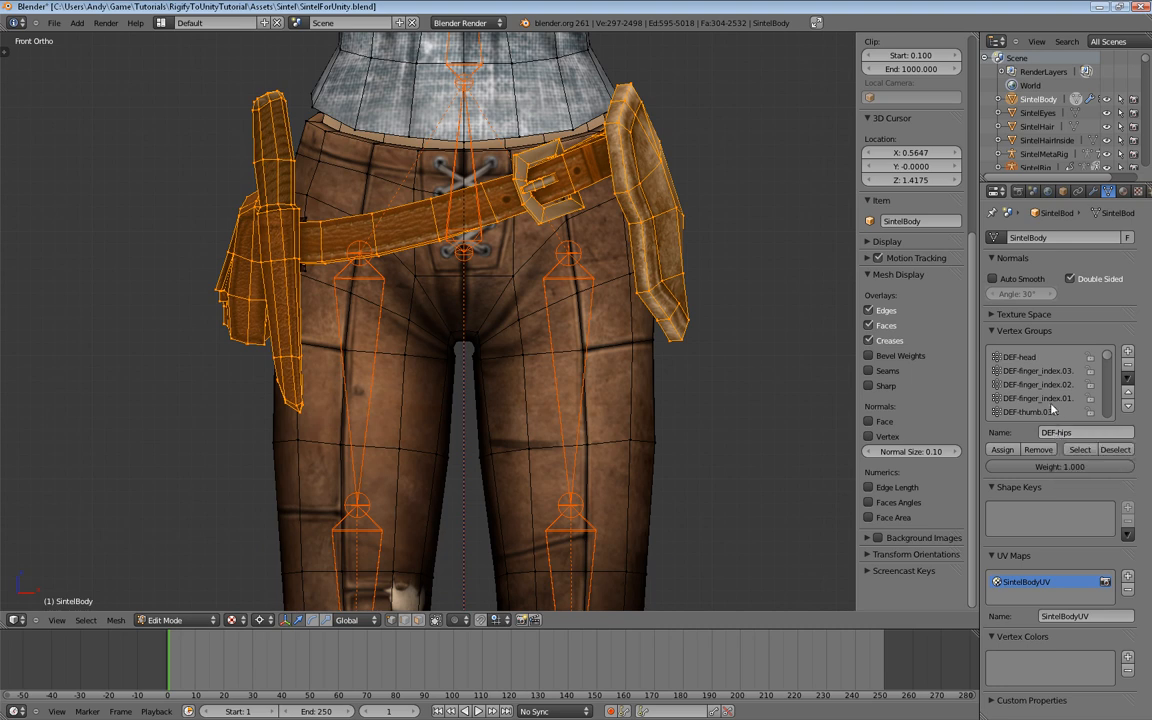
pyautogui.click(1003, 450)
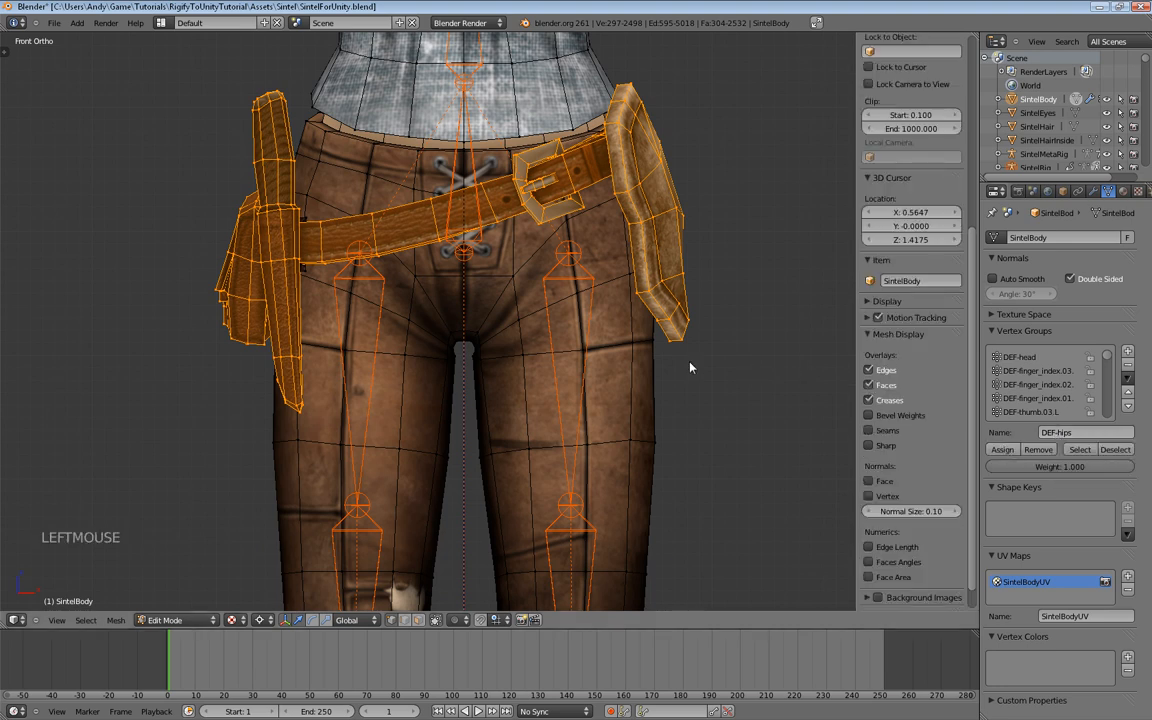
pyautogui.press('Tab')
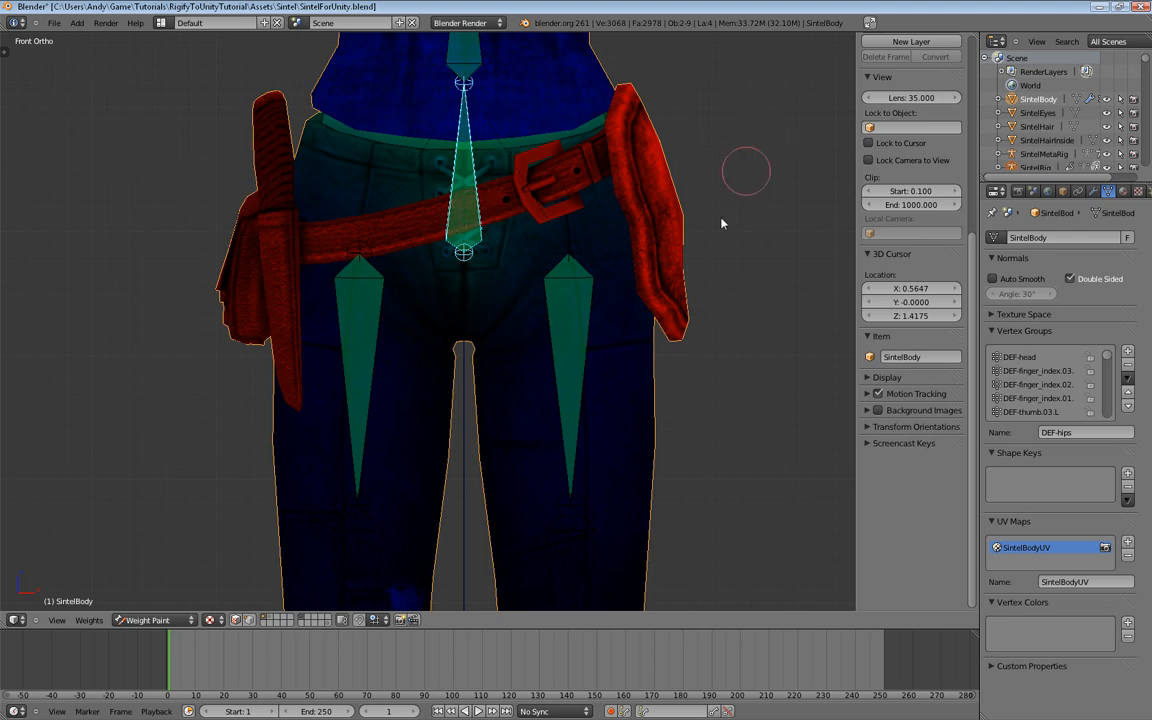
# Step: Try moving the rig's root control to test whether the body mesh and belt accessories follow it
pyautogui.scroll(-5, 607, 316)
pyautogui.keyDown('shift'); pyautogui.moveTo(607, 316); pyautogui.dragTo(572, 253, button='middle'); pyautogui.keyUp('shift')
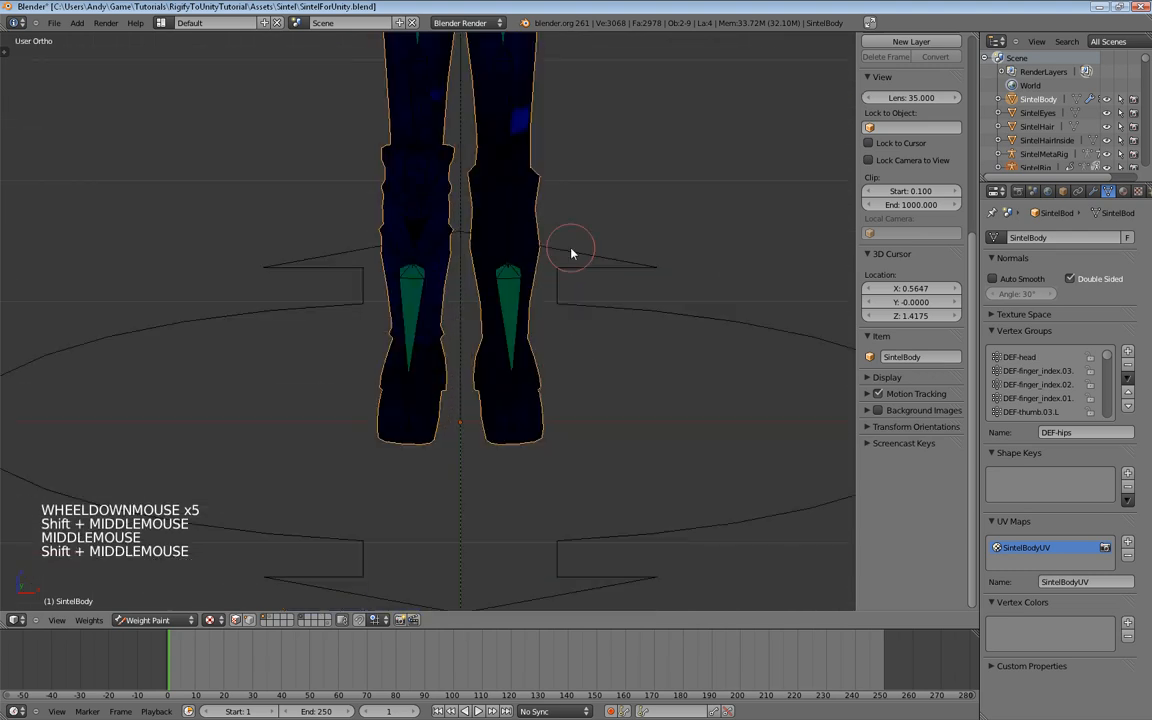
pyautogui.scroll(-4, 555, 419)
pyautogui.keyDown('shift'); pyautogui.moveTo(555, 419); pyautogui.dragTo(545, 393, button='middle'); pyautogui.keyUp('shift')
pyautogui.rightClick(545, 398)
pyautogui.scroll(-5, 536, 330)
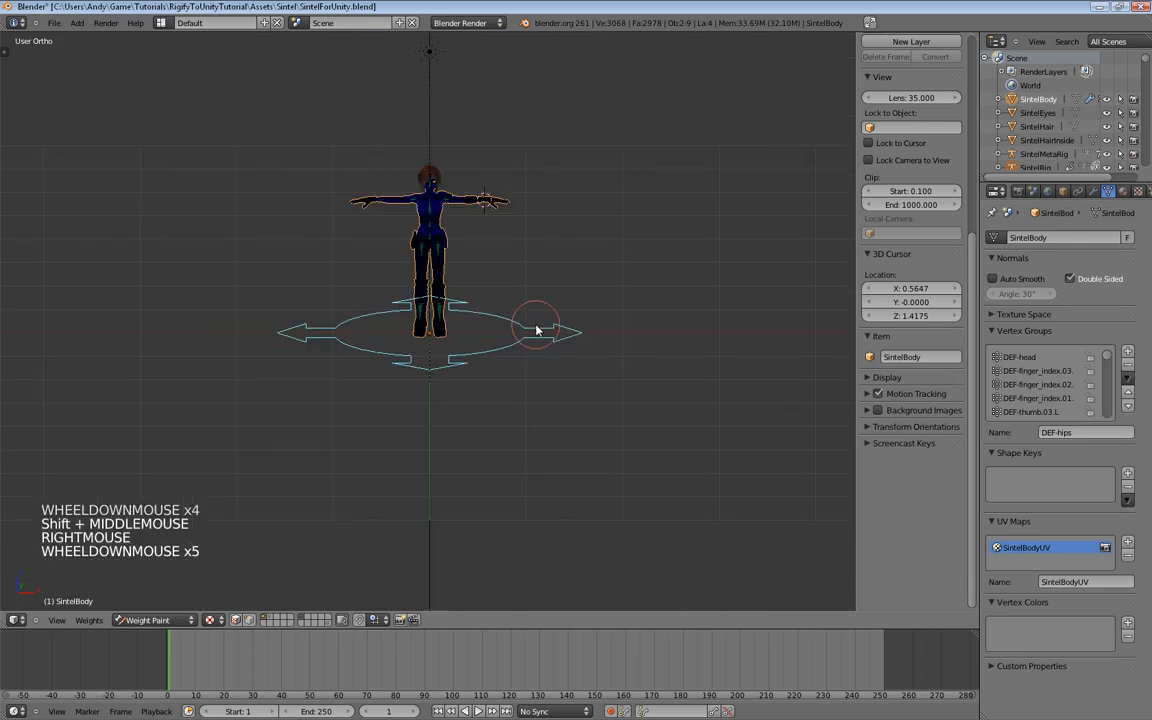
pyautogui.moveTo(536, 330)
pyautogui.keyDown('shift'); pyautogui.mouseDown(button='middle')
pyautogui.moveTo(527, 303)
pyautogui.moveTo(522, 337)
pyautogui.mouseUp(button='middle'); pyautogui.keyUp('shift')
pyautogui.scroll(4, 525, 310)
pyautogui.press('g')
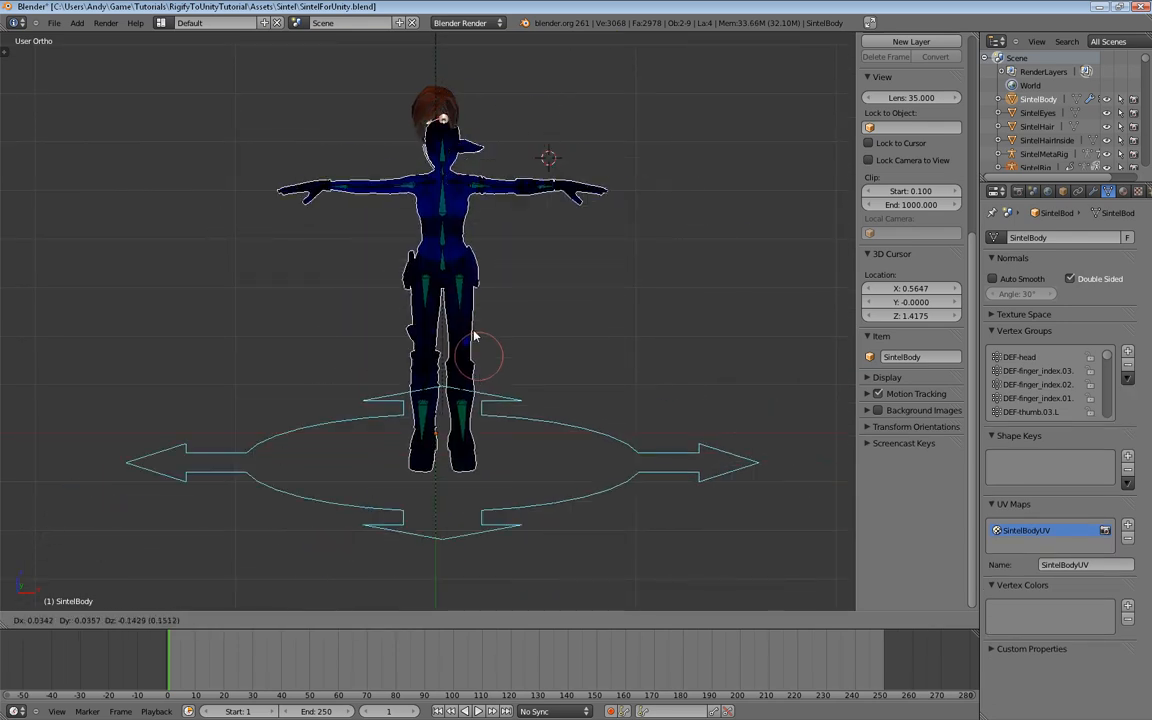
pyautogui.click(480, 328)
# Step: Select the DEF-shin.R.01 bone below the armoured knee to display its weights
pyautogui.moveTo(489, 314); pyautogui.dragTo(463, 386, button='middle')
pyautogui.scroll(8, 460, 386)
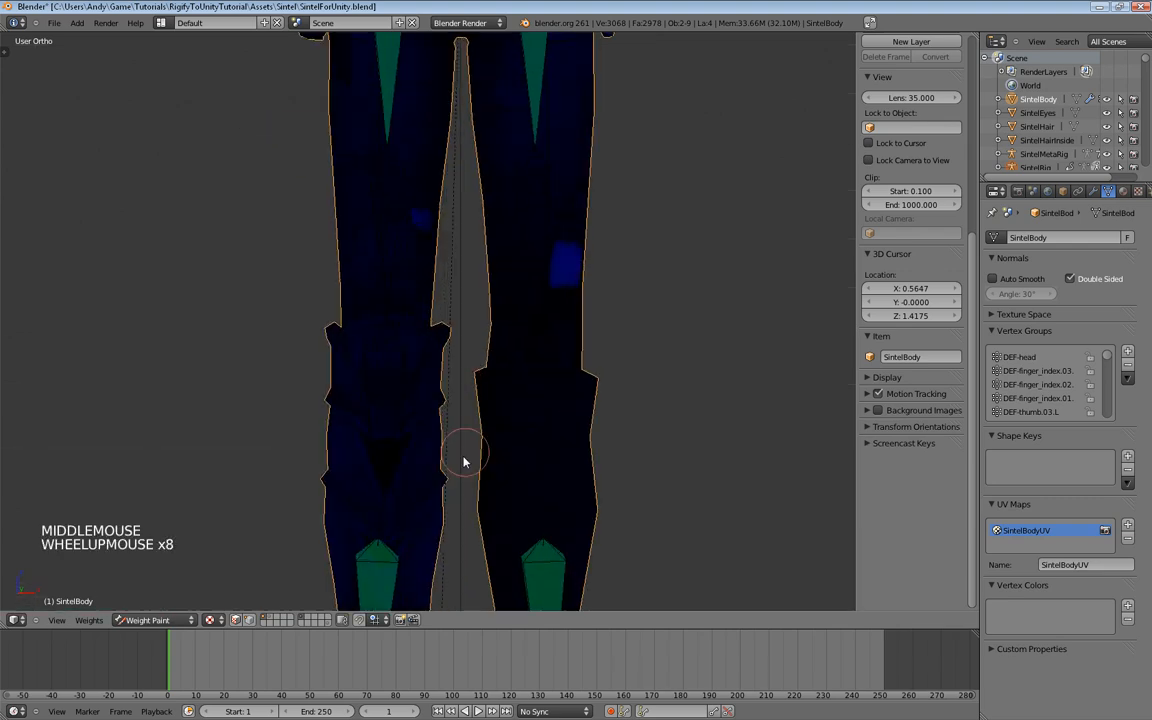
pyautogui.keyDown('shift'); pyautogui.moveTo(463, 462); pyautogui.dragTo(470, 290, button='middle'); pyautogui.keyUp('shift')
pyautogui.rightClick(417, 252)
pyautogui.rightClick(420, 140)
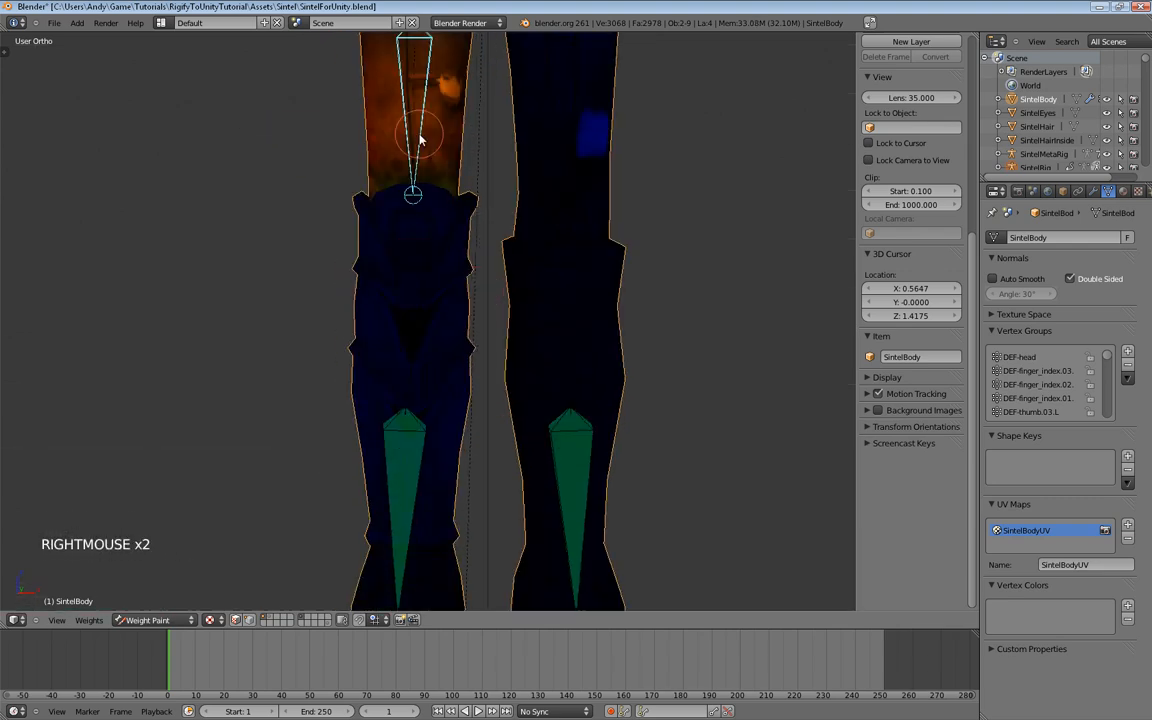
pyautogui.moveTo(420, 140); pyautogui.dragTo(392, 208, button='middle')
pyautogui.rightClick(414, 322)
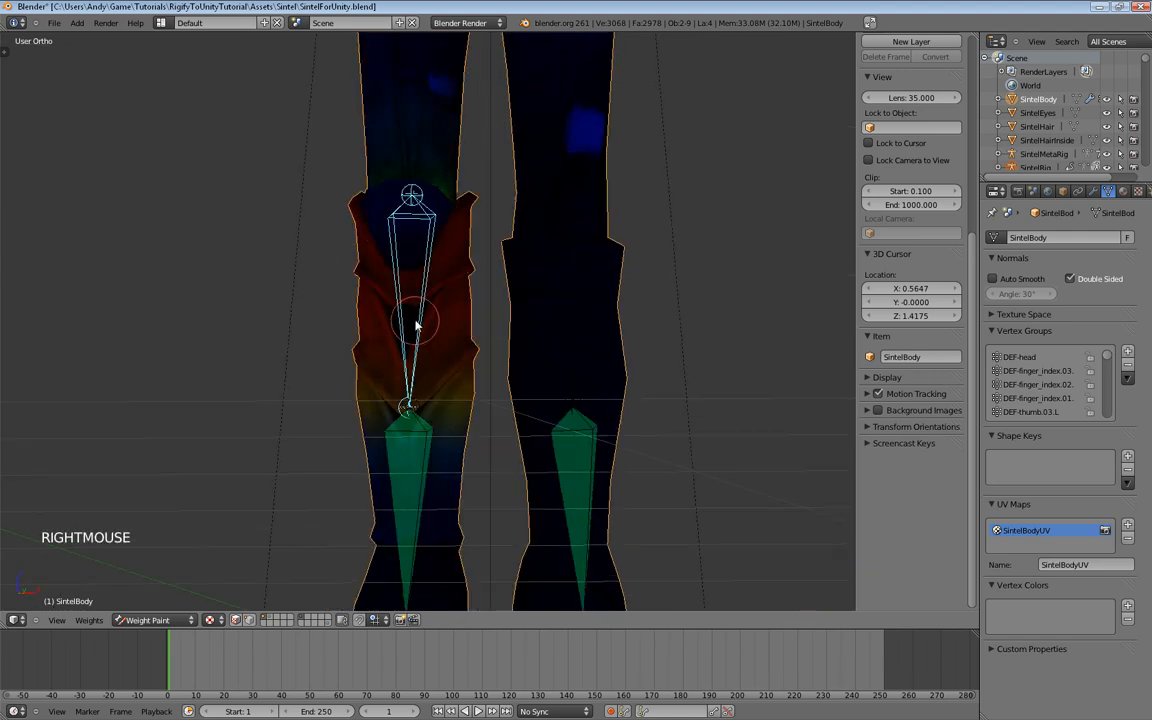
# Step: Select the linked knee pad geometry in Edit Mode and assign it to DEF-shin.R.01 at weight 1.000
pyautogui.moveTo(416, 323)
pyautogui.mouseDown(button='middle')
pyautogui.moveTo(463, 347)
pyautogui.moveTo(571, 363)
pyautogui.moveTo(440, 343)
pyautogui.moveTo(468, 296)
pyautogui.mouseUp(button='middle')
pyautogui.press('KP_1')
pyautogui.scroll(3, 388, 333)
pyautogui.press('Tab')
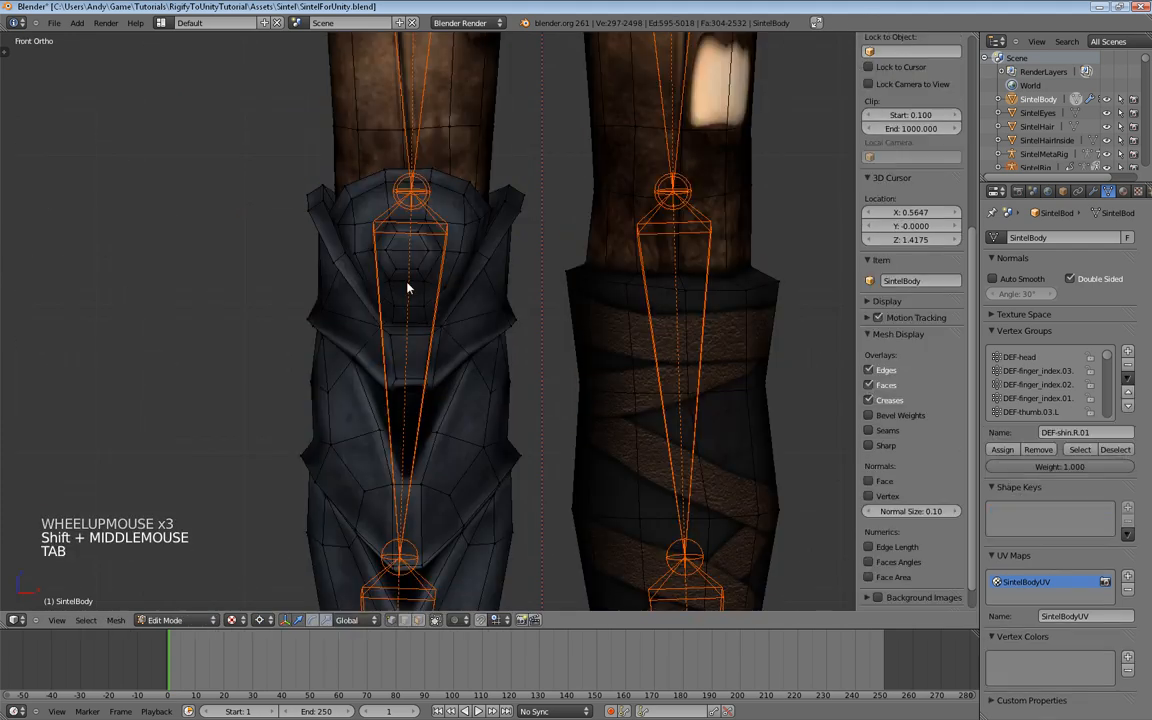
pyautogui.rightClick(458, 256)
pyautogui.hotkey('ctrl', 'l')
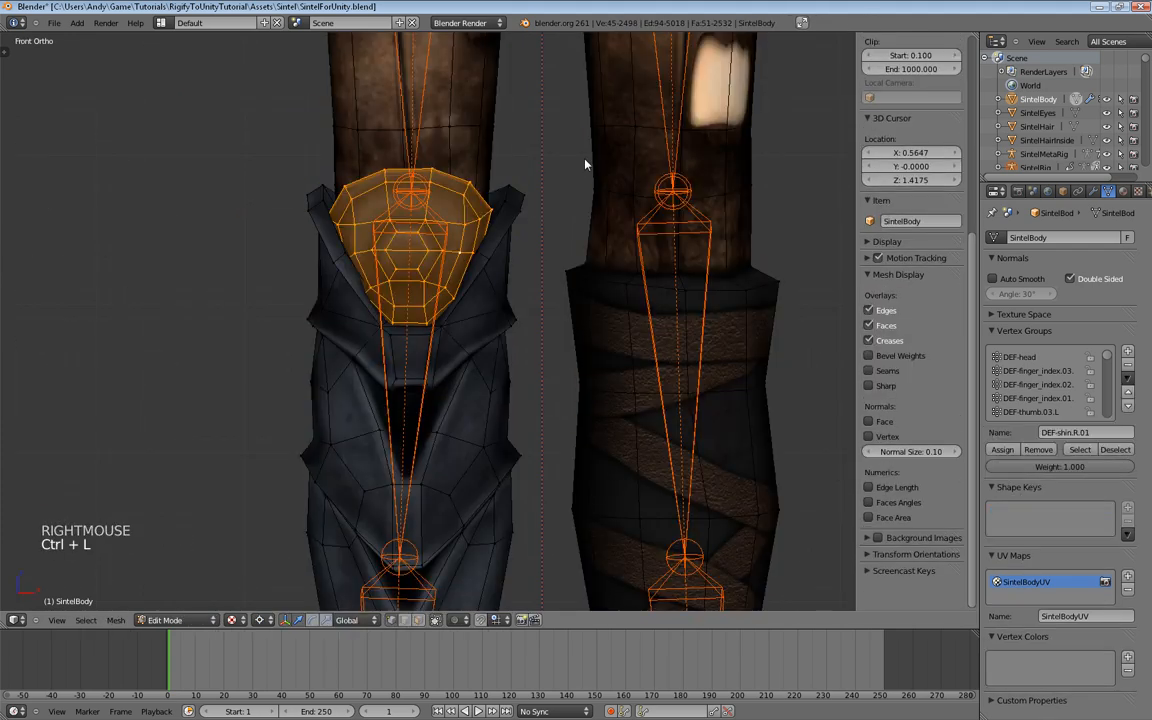
pyautogui.click(1001, 450)
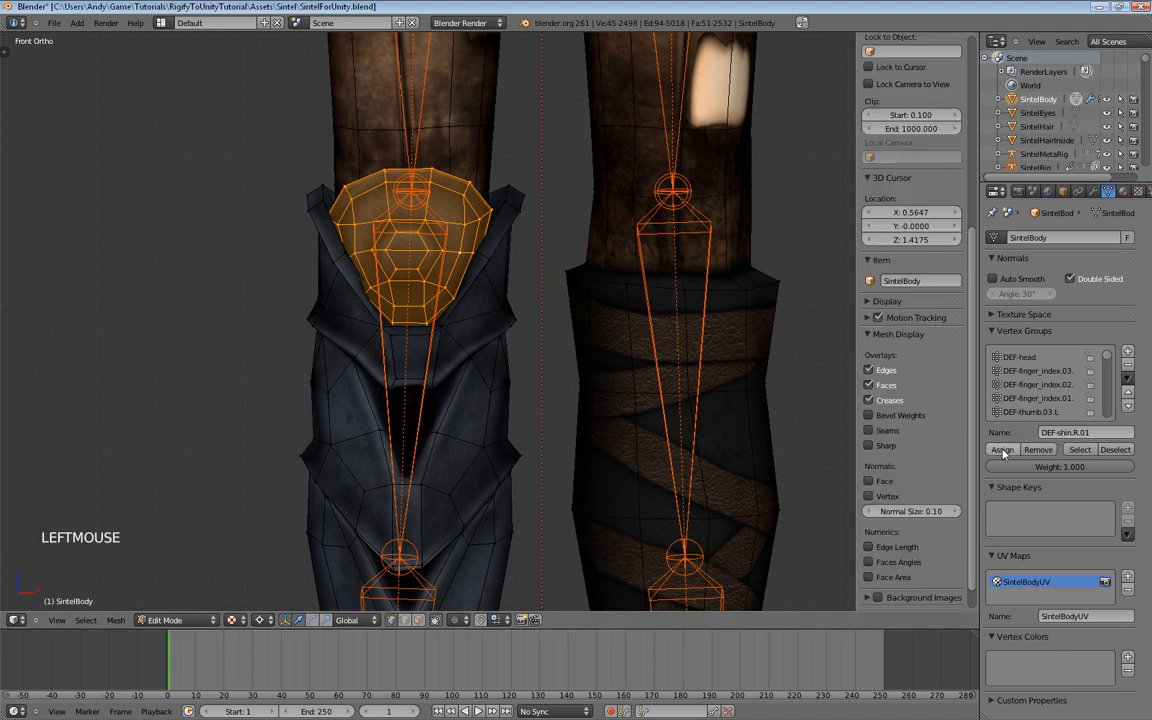
pyautogui.press('Tab')
pyautogui.scroll(-2, 460, 346)
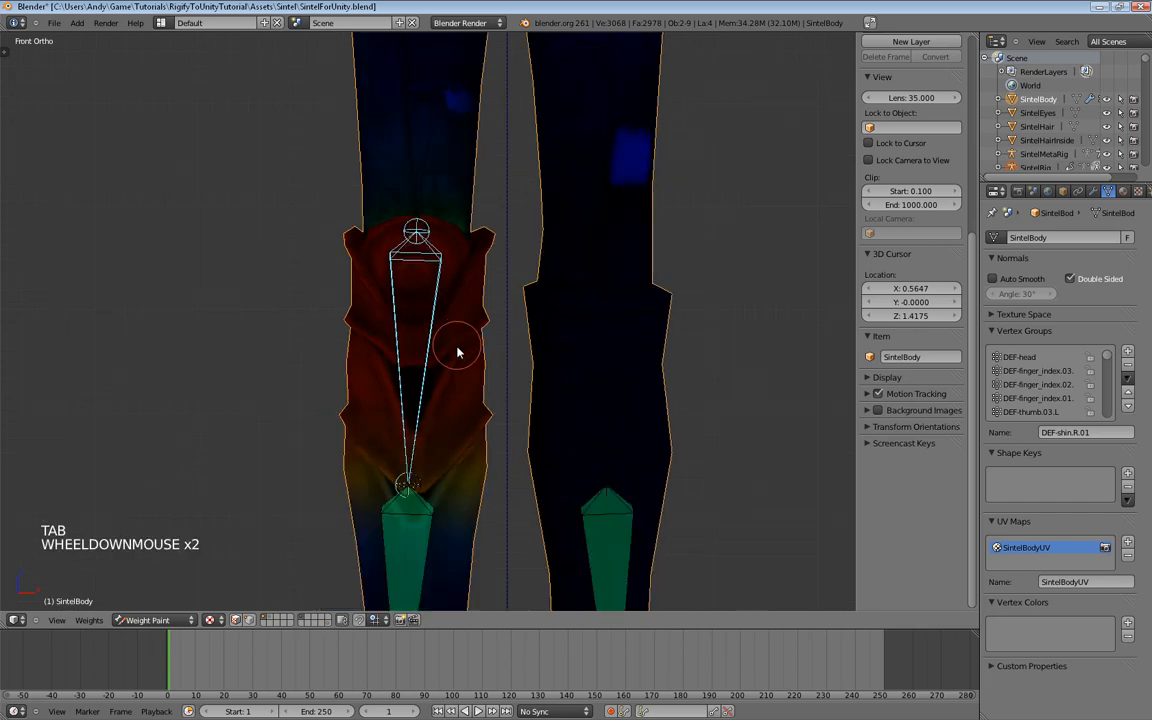
# Step: Try moving the root control again to check for parts of the leg armour left behind
pyautogui.moveTo(458, 350)
pyautogui.keyDown('shift'); pyautogui.mouseDown(button='middle')
pyautogui.moveTo(419, 368)
pyautogui.moveTo(453, 386)
pyautogui.moveTo(419, 373)
pyautogui.moveTo(429, 301)
pyautogui.moveTo(397, 335)
pyautogui.mouseUp(button='middle'); pyautogui.keyUp('shift')
pyautogui.scroll(-5, 476, 386)
pyautogui.scroll(-3, 525, 429)
pyautogui.rightClick(522, 411)
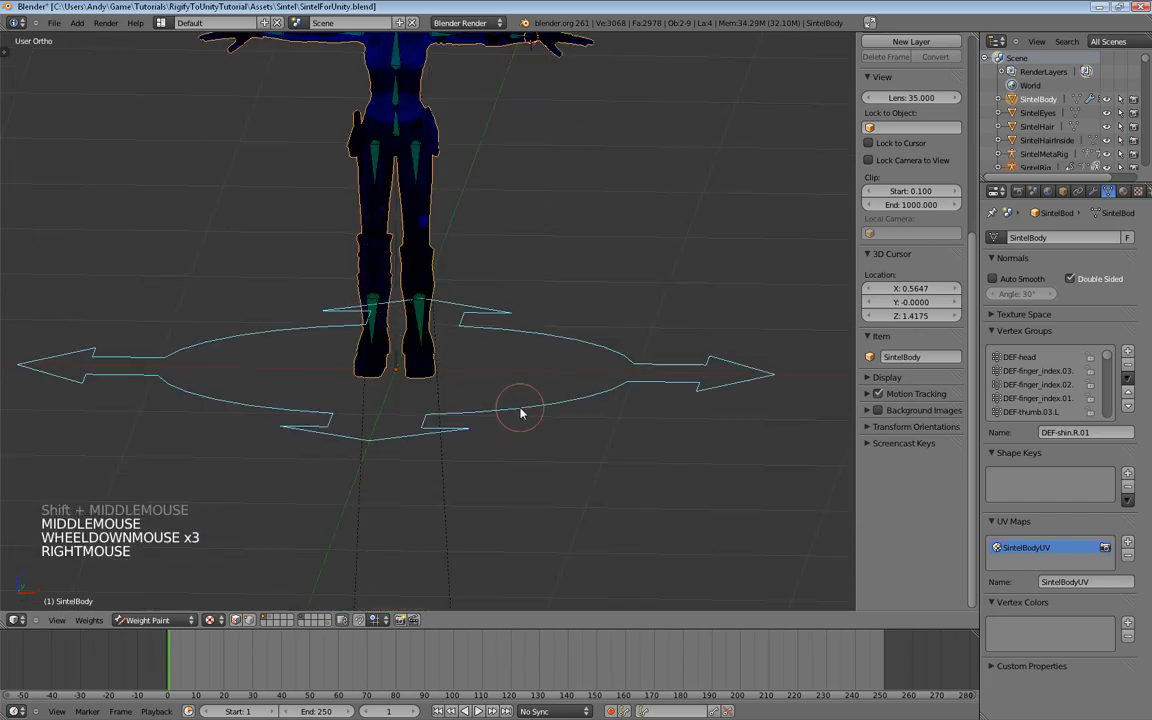
pyautogui.press('g')
pyautogui.press('g')
pyautogui.rightClick(548, 455)
pyautogui.scroll(3, 434, 333)
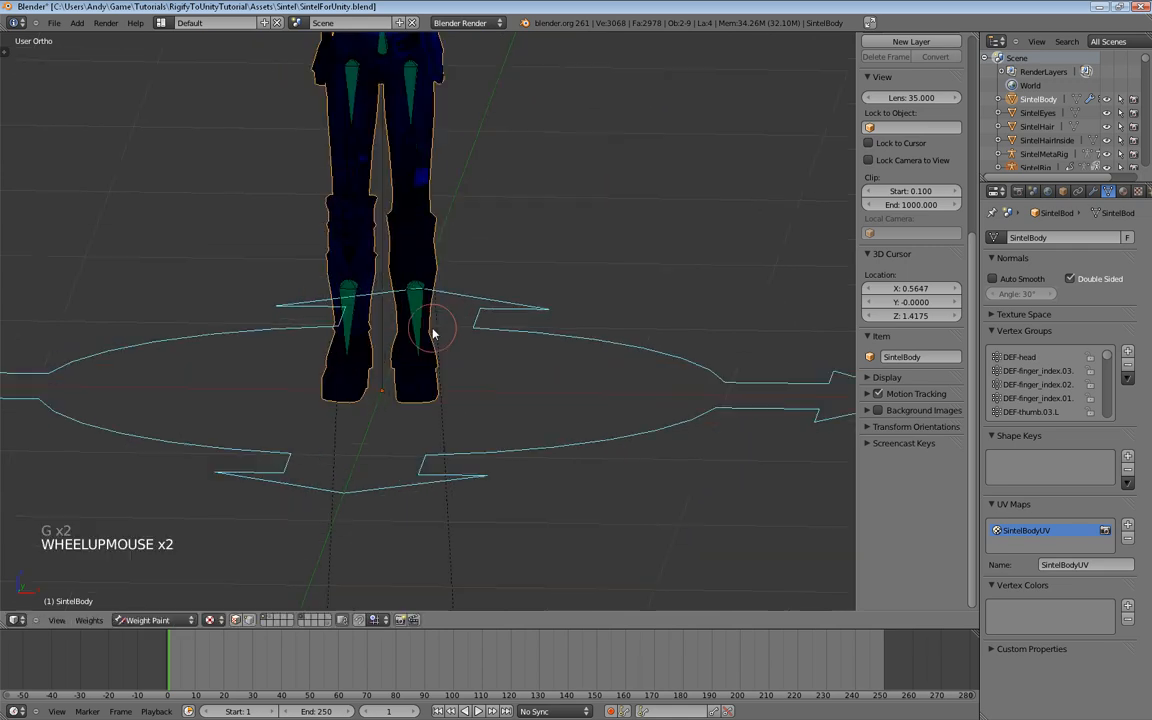
# Step: Return the SintelBody mesh to Edit Mode in front view, focused on the knee pad and lower legs
pyautogui.keyDown('shift'); pyautogui.moveTo(436, 230); pyautogui.dragTo(505, 432, button='middle'); pyautogui.keyUp('shift')
pyautogui.moveTo(505, 432); pyautogui.dragTo(506, 347, button='middle')
pyautogui.scroll(4, 506, 334)
pyautogui.press('Tab')
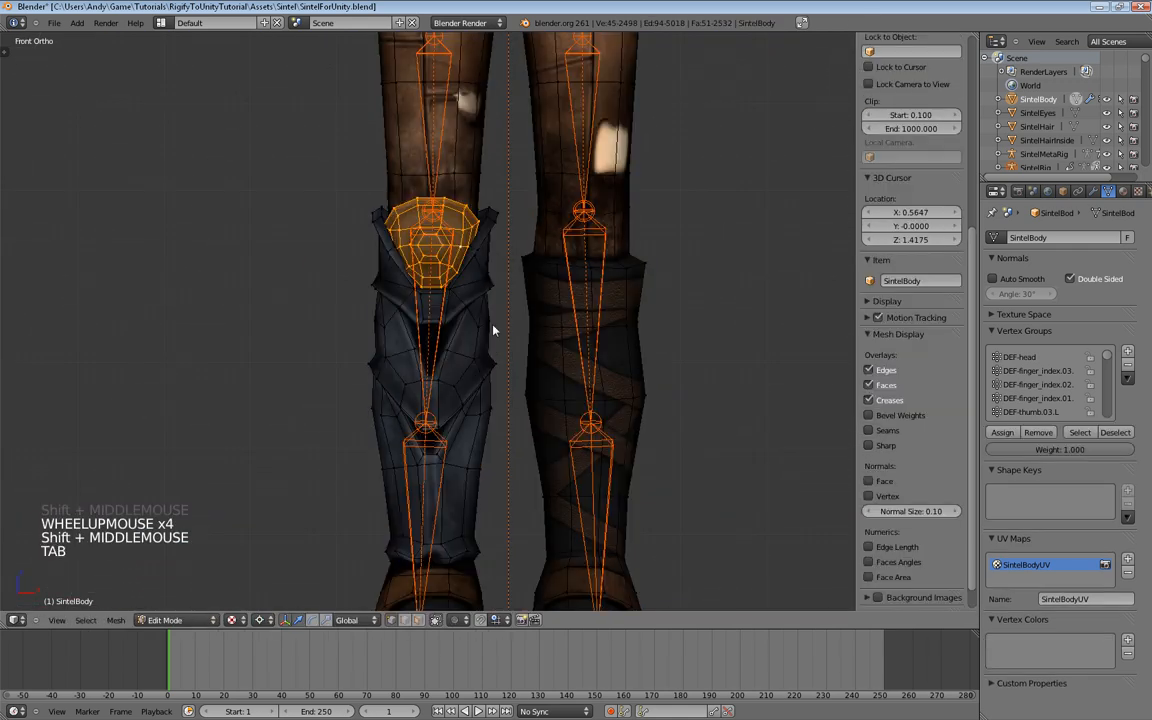
pyautogui.scroll(-2, 419, 252)
pyautogui.scroll(-2, 422, 265)
pyautogui.scroll(1, 422, 265)
pyautogui.scroll(4, 422, 265)
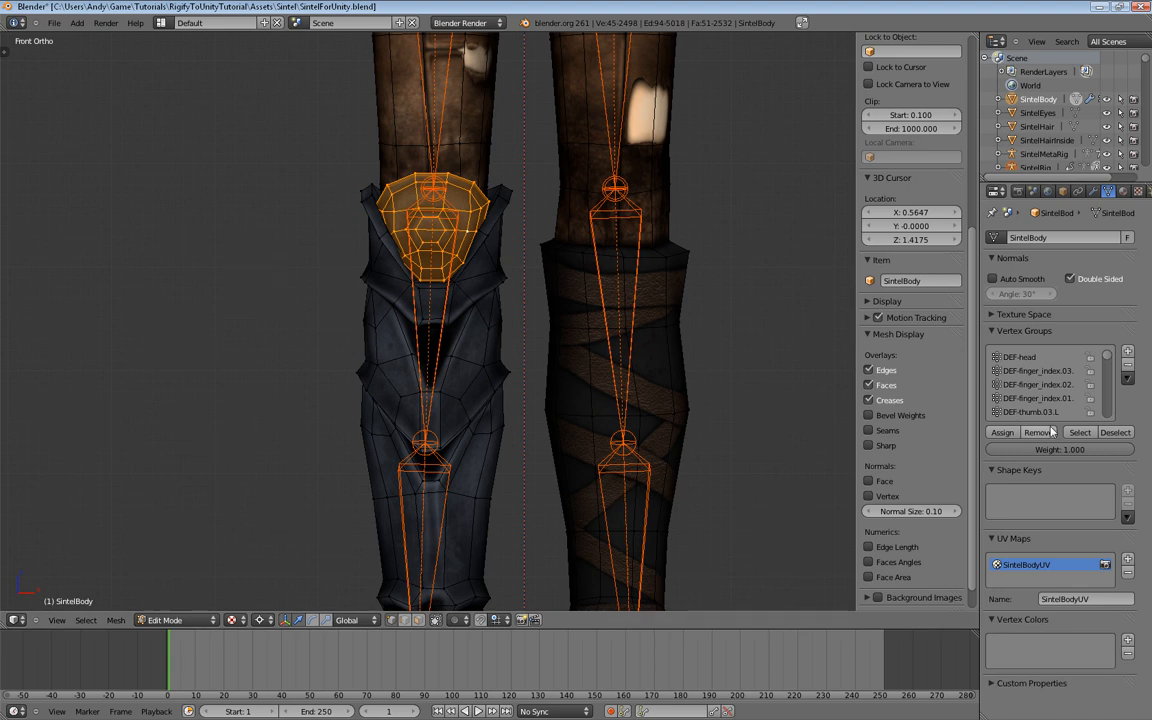
# Step: Check the X Mirror editing option in the mesh options for SintelBody
pyautogui.scroll(-3, 500, 276)
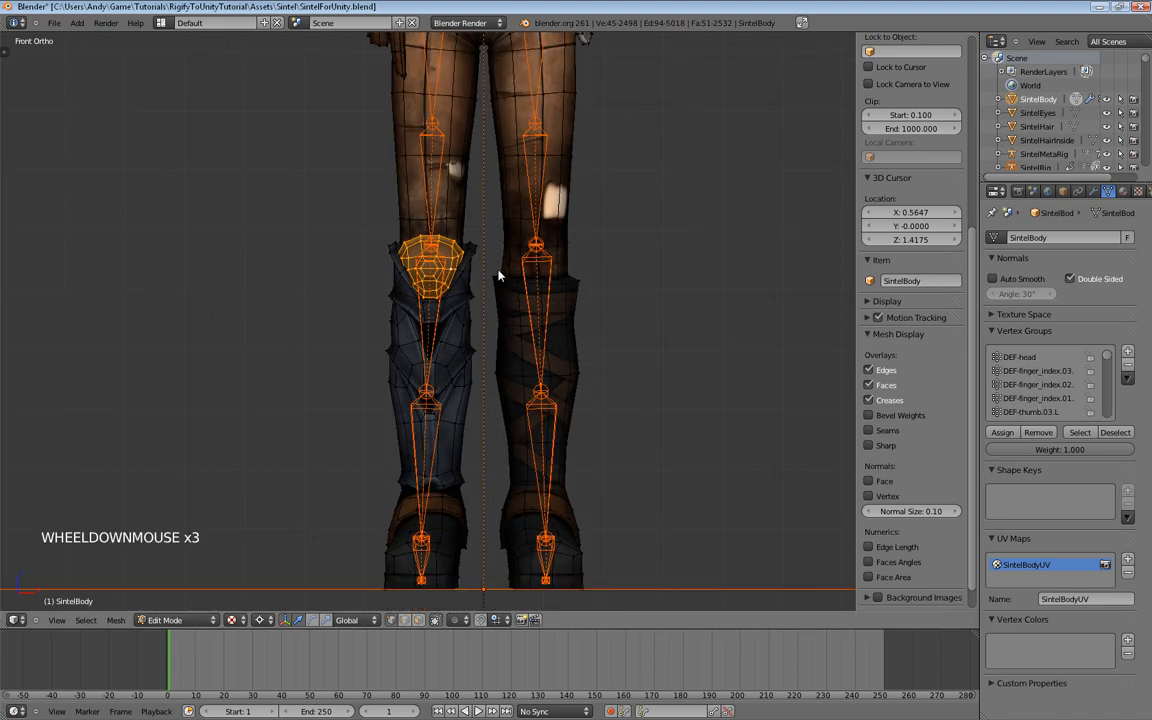
pyautogui.press('t')
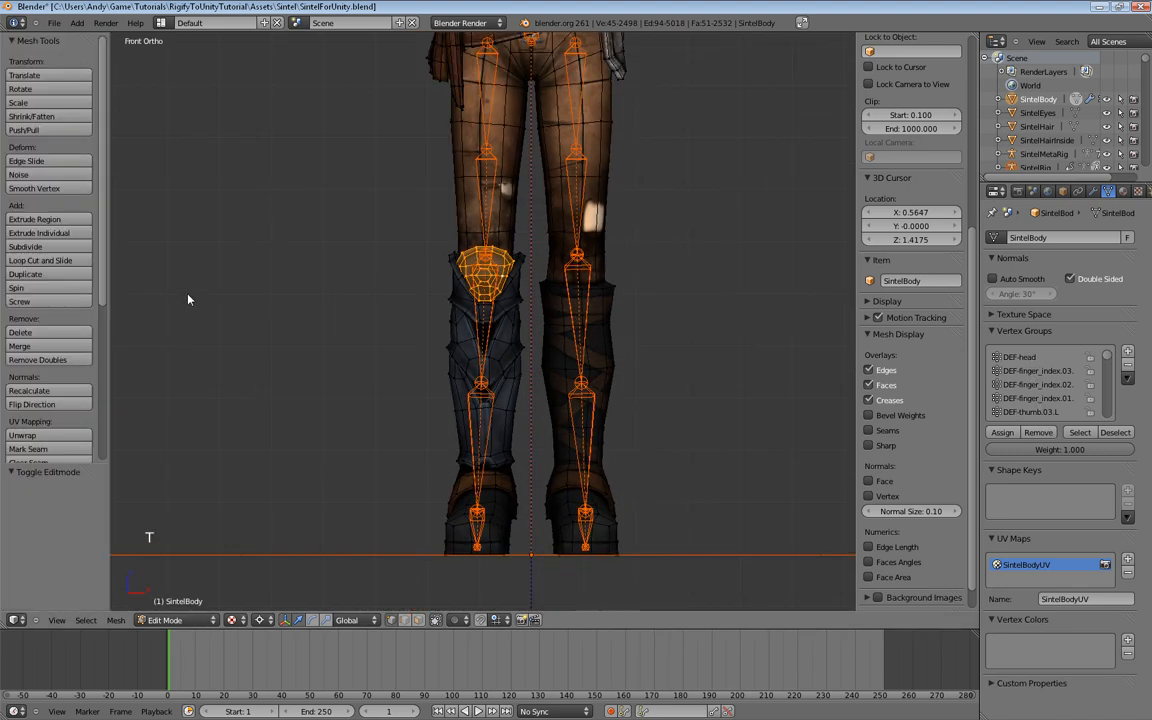
pyautogui.moveTo(105, 283); pyautogui.dragTo(103, 433)
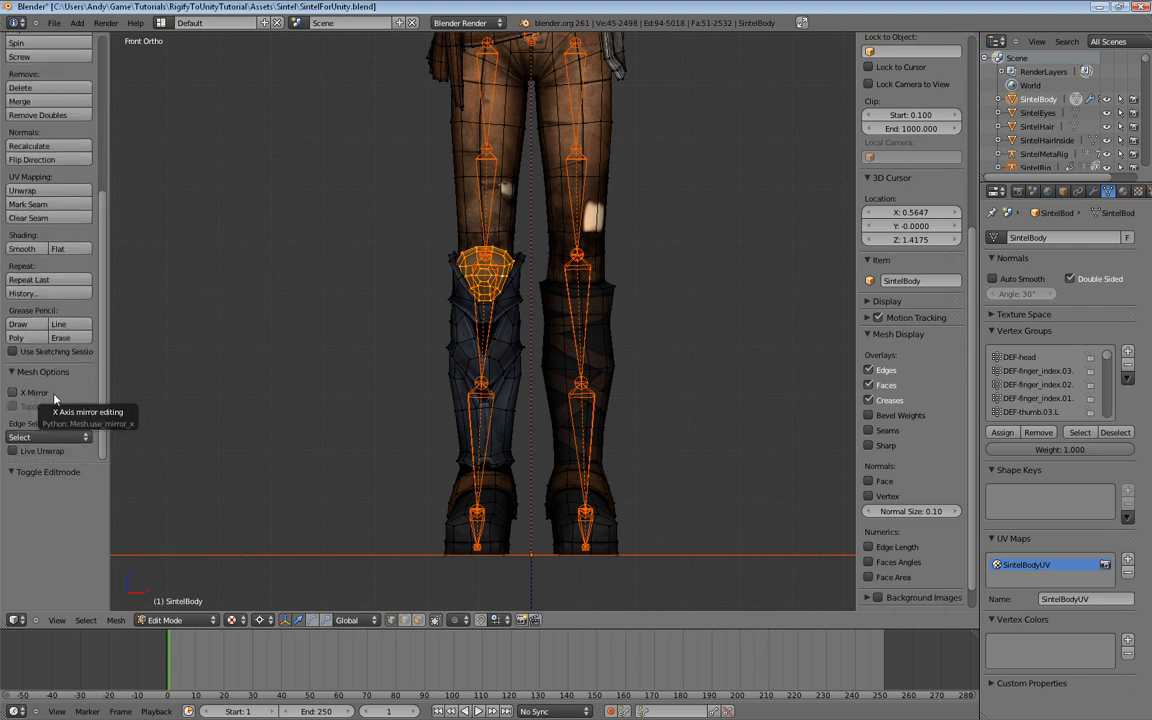
pyautogui.press('t')
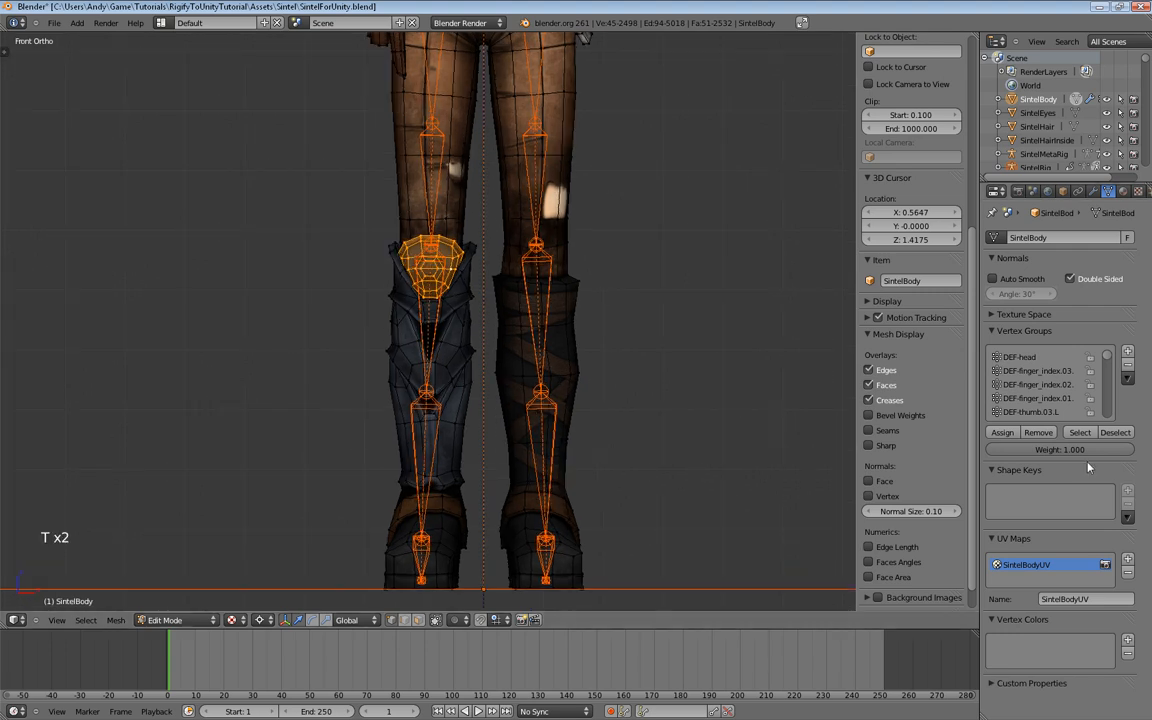
# Step: Select the DEF-ribs chest bone in Weight Paint mode to display its weights around the necklace
pyautogui.scroll(-3, 483, 285)
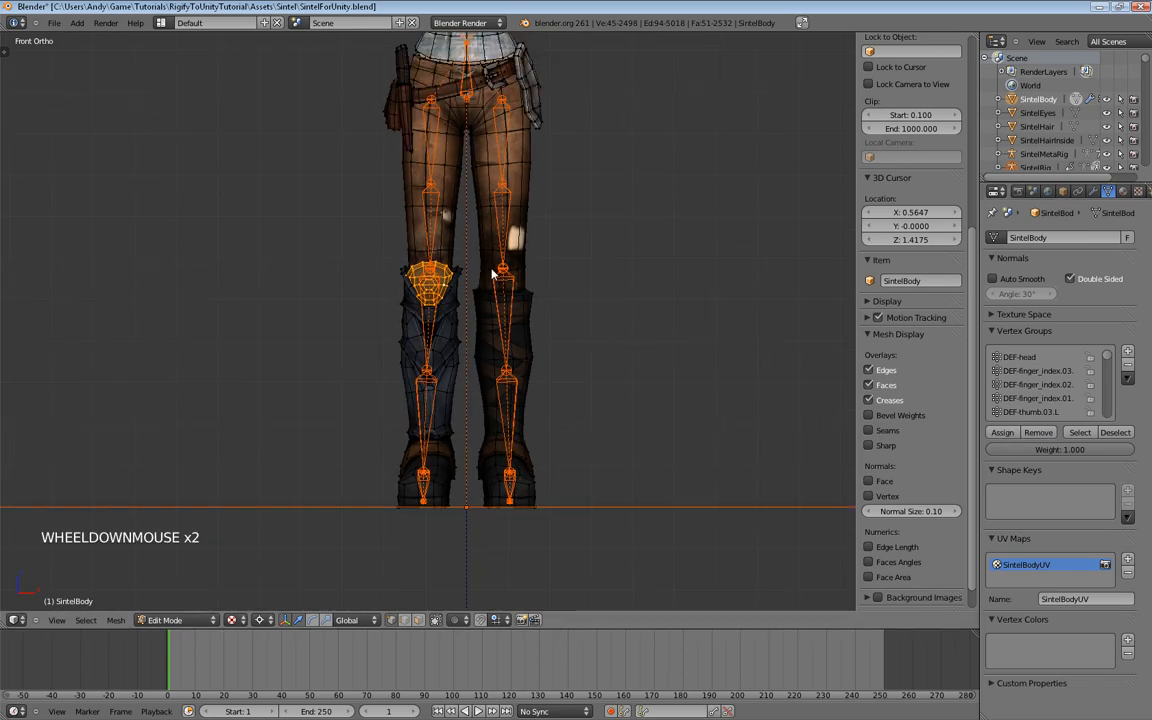
pyautogui.keyDown('shift'); pyautogui.moveTo(490, 215); pyautogui.dragTo(490, 330, button='middle'); pyautogui.keyUp('shift')
pyautogui.scroll(1, 490, 330)
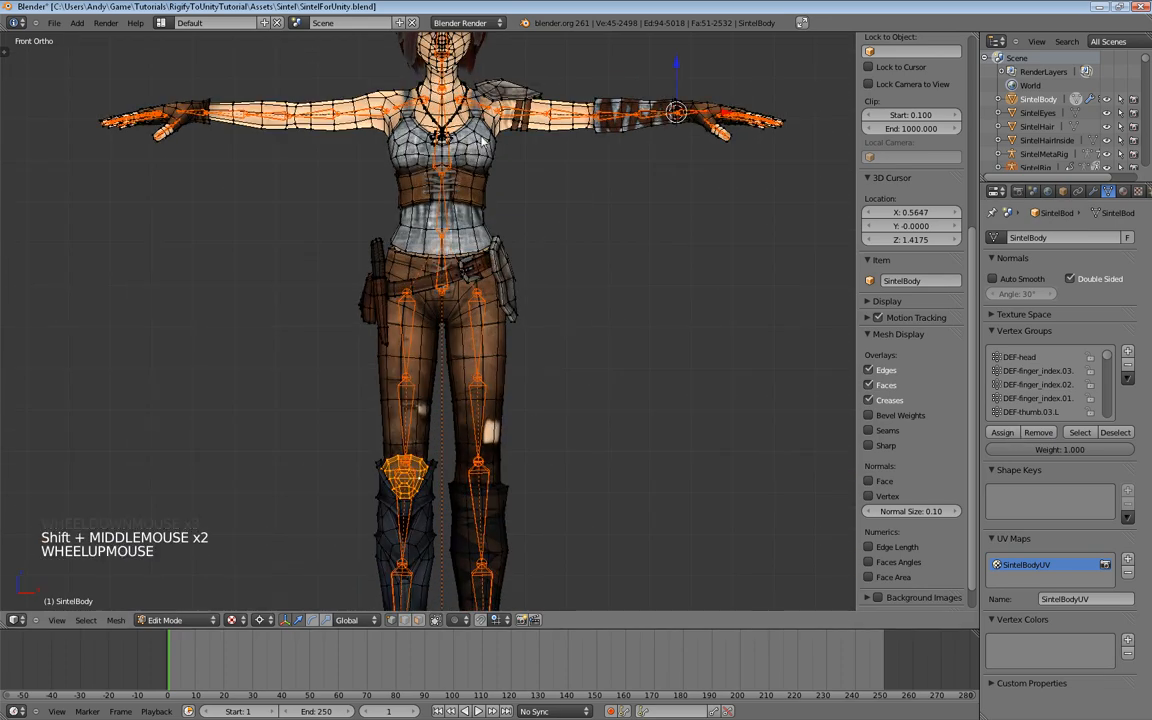
pyautogui.keyDown('shift'); pyautogui.moveTo(475, 140); pyautogui.dragTo(471, 335, button='middle'); pyautogui.keyUp('shift')
pyautogui.scroll(7, 470, 333)
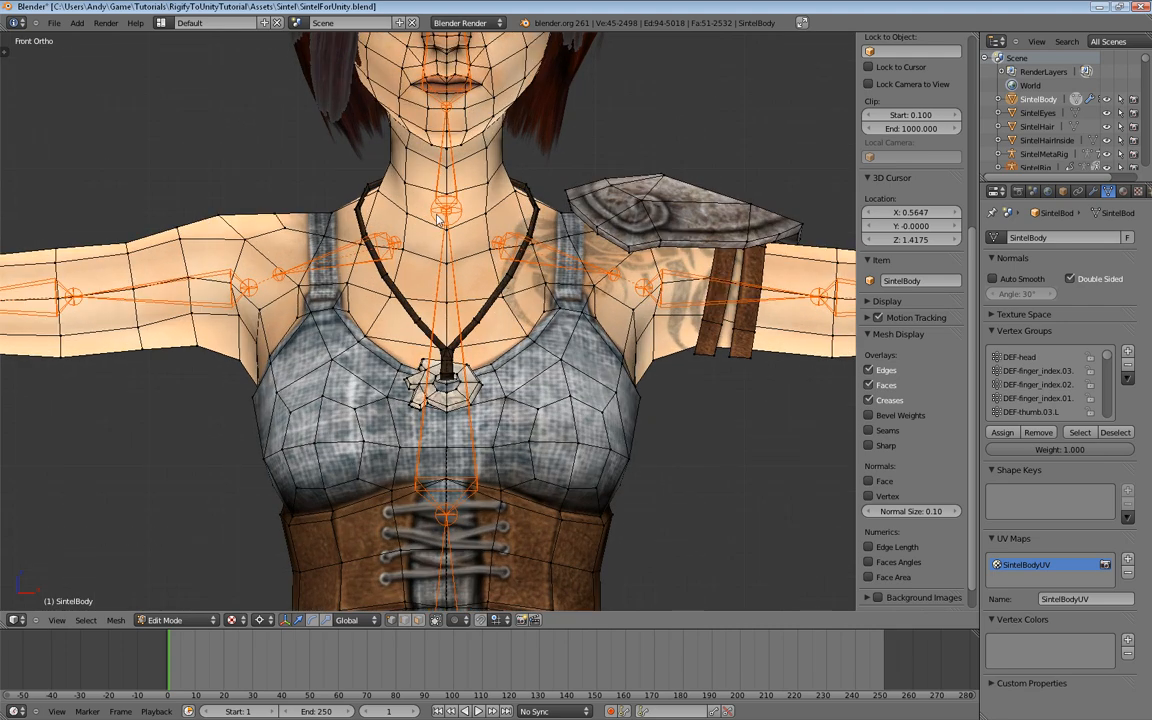
pyautogui.rightClick(452, 278)
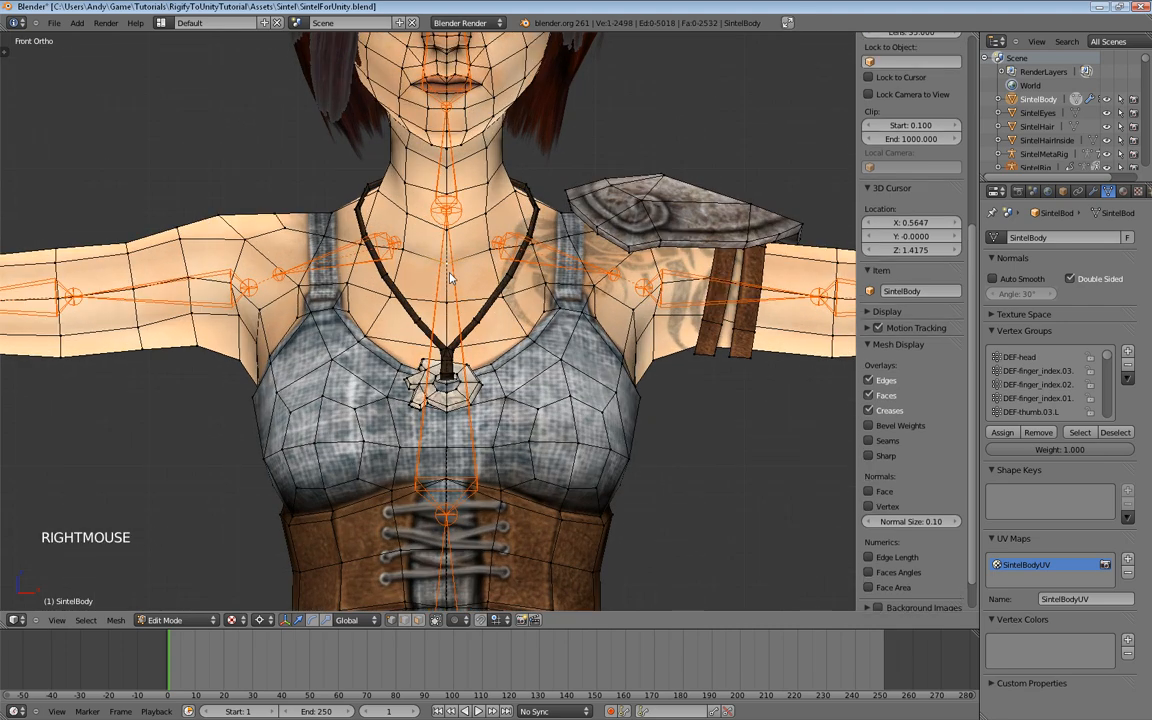
pyautogui.press('Tab')
pyautogui.rightClick(455, 342)
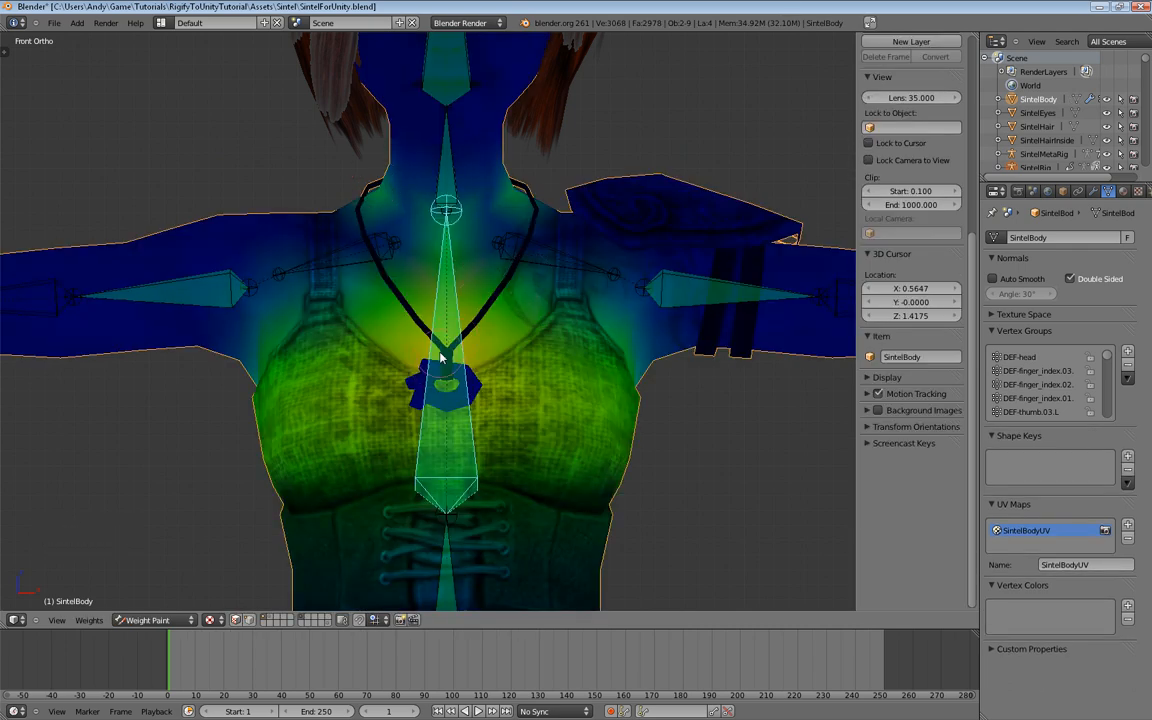
# Step: Select the linked necklace cord and pendant geometry in Edit Mode and assign it to DEF-ribs at weight 1.000
pyautogui.press('Tab')
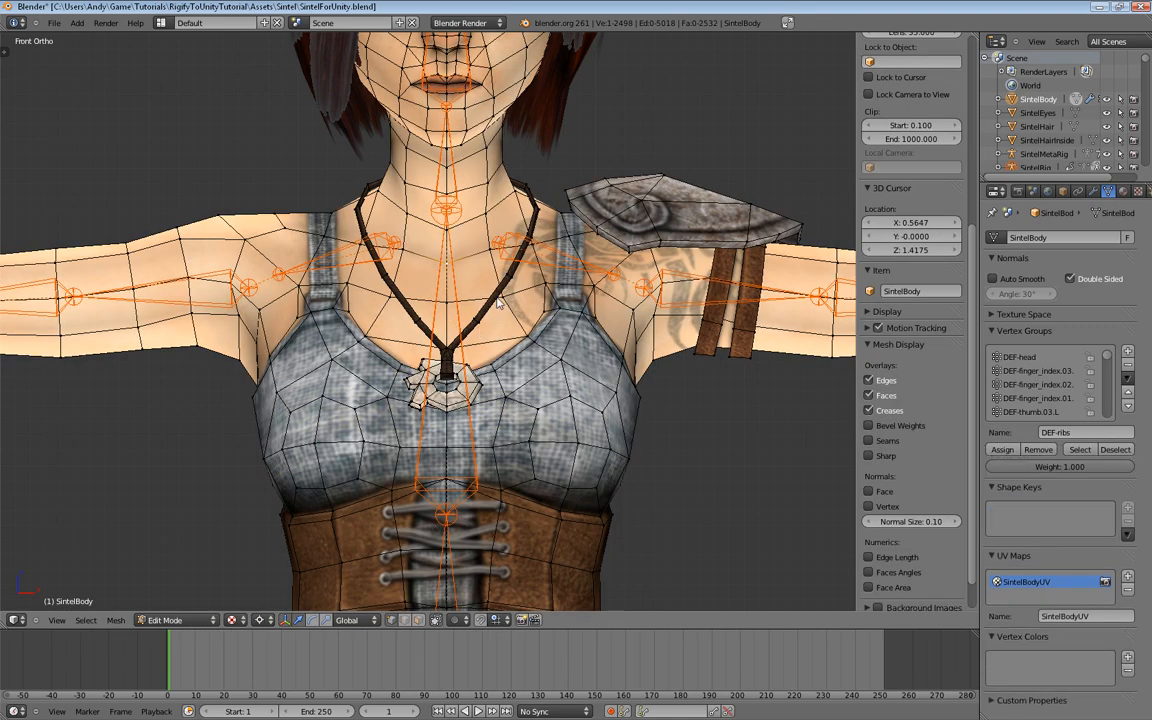
pyautogui.scroll(4, 476, 338)
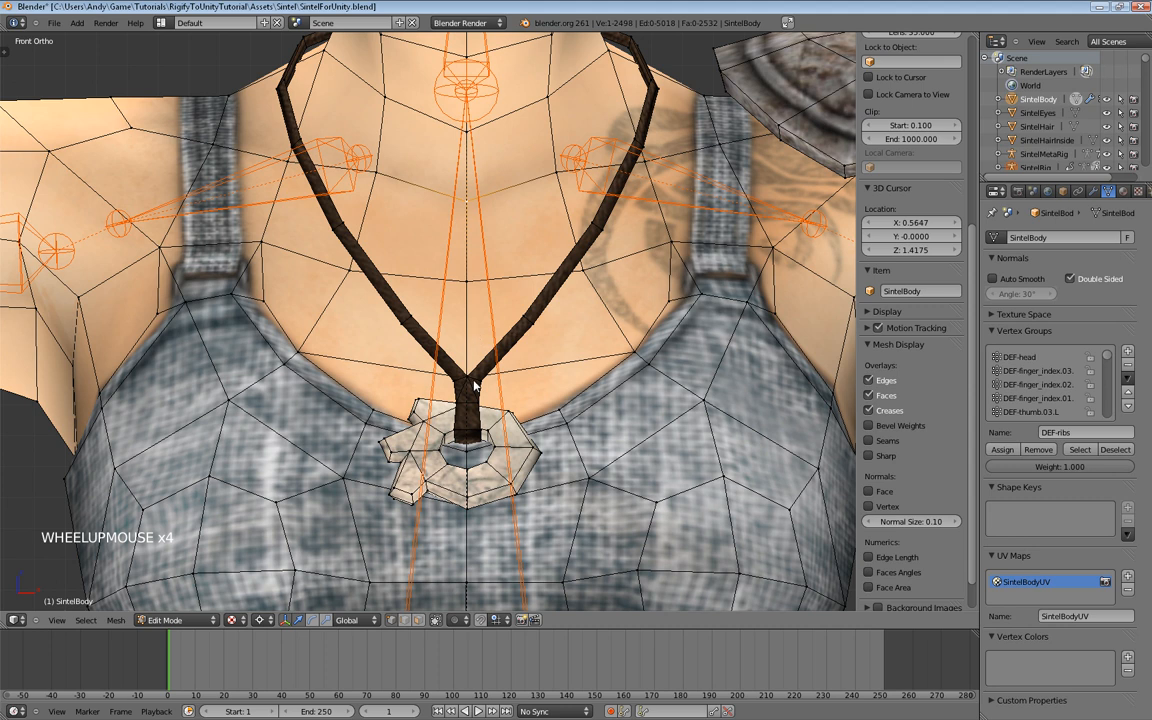
pyautogui.rightClick(468, 379)
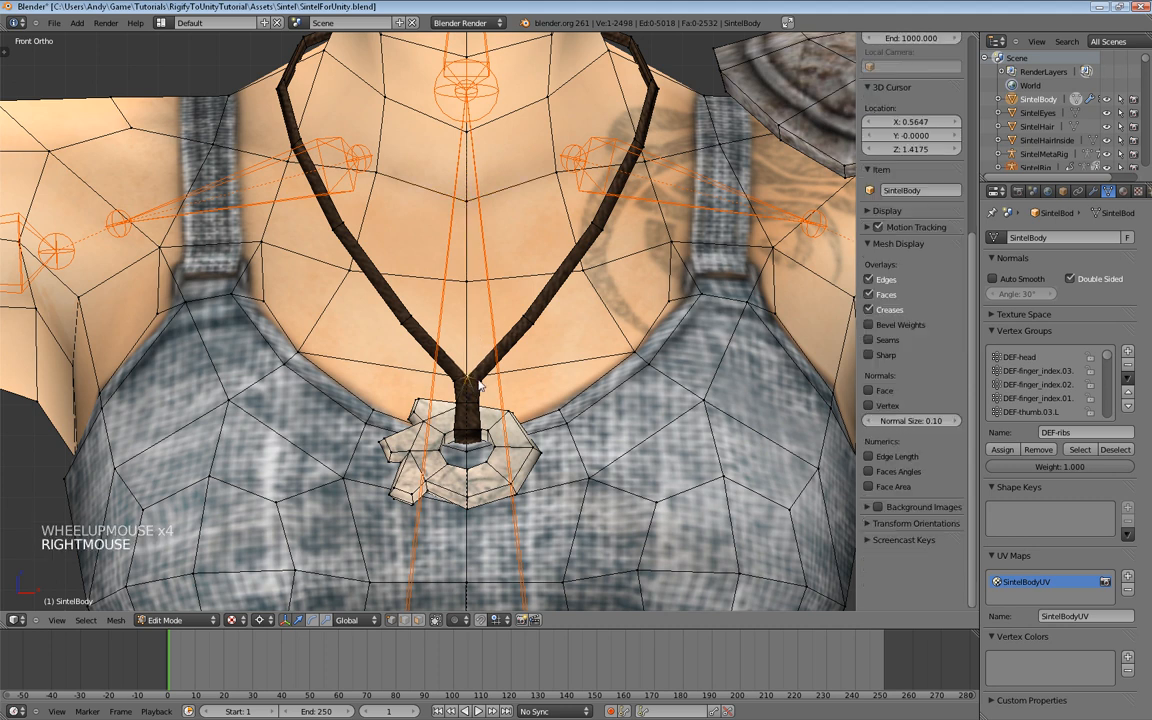
pyautogui.keyDown('shift'); pyautogui.rightClick(498, 428); pyautogui.keyUp('shift')
pyautogui.hotkey('ctrl', 'l')
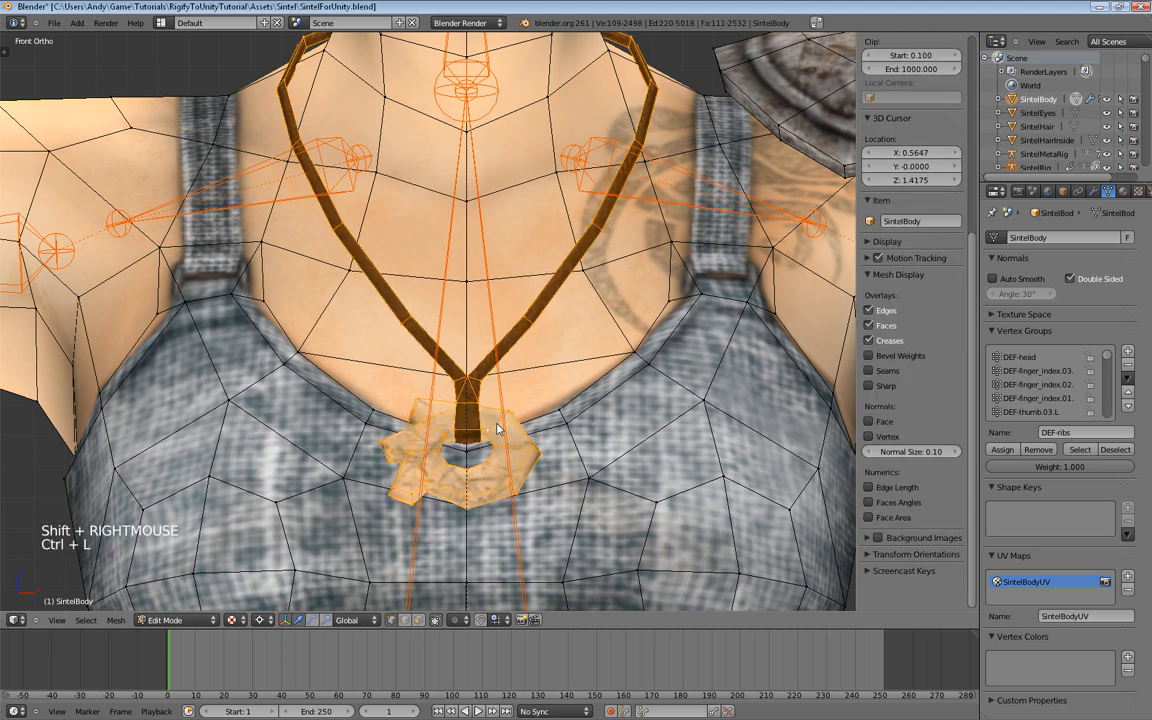
pyautogui.scroll(-2, 425, 215)
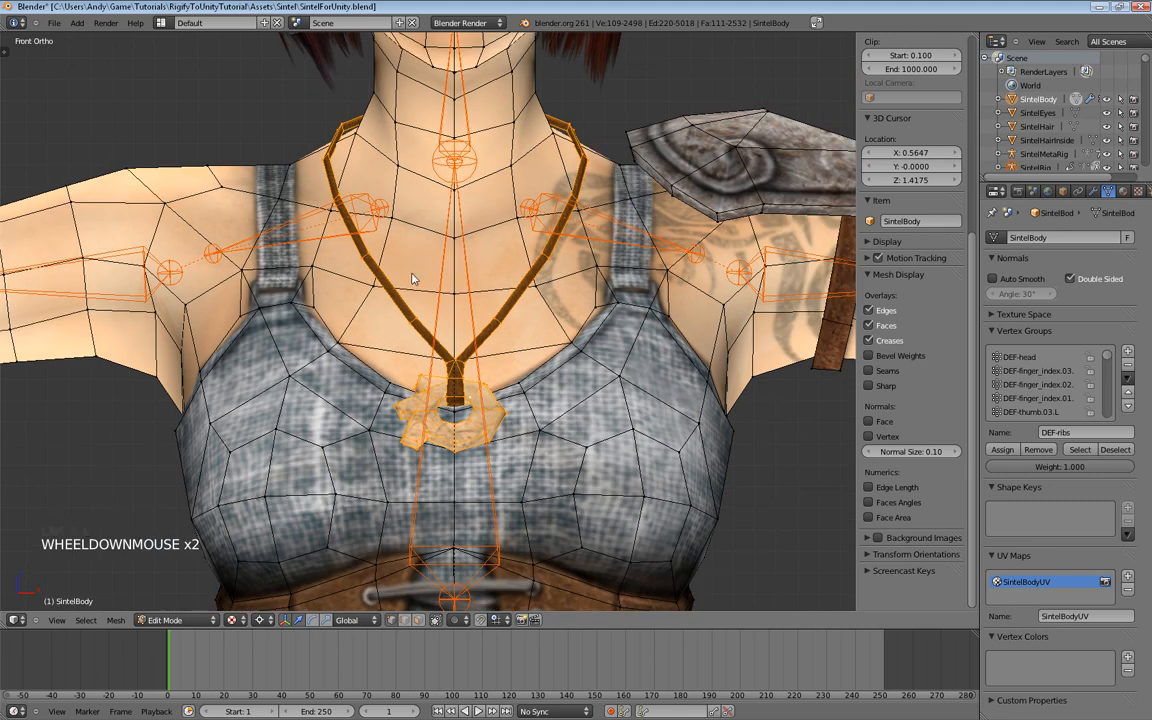
pyautogui.click(1015, 452)
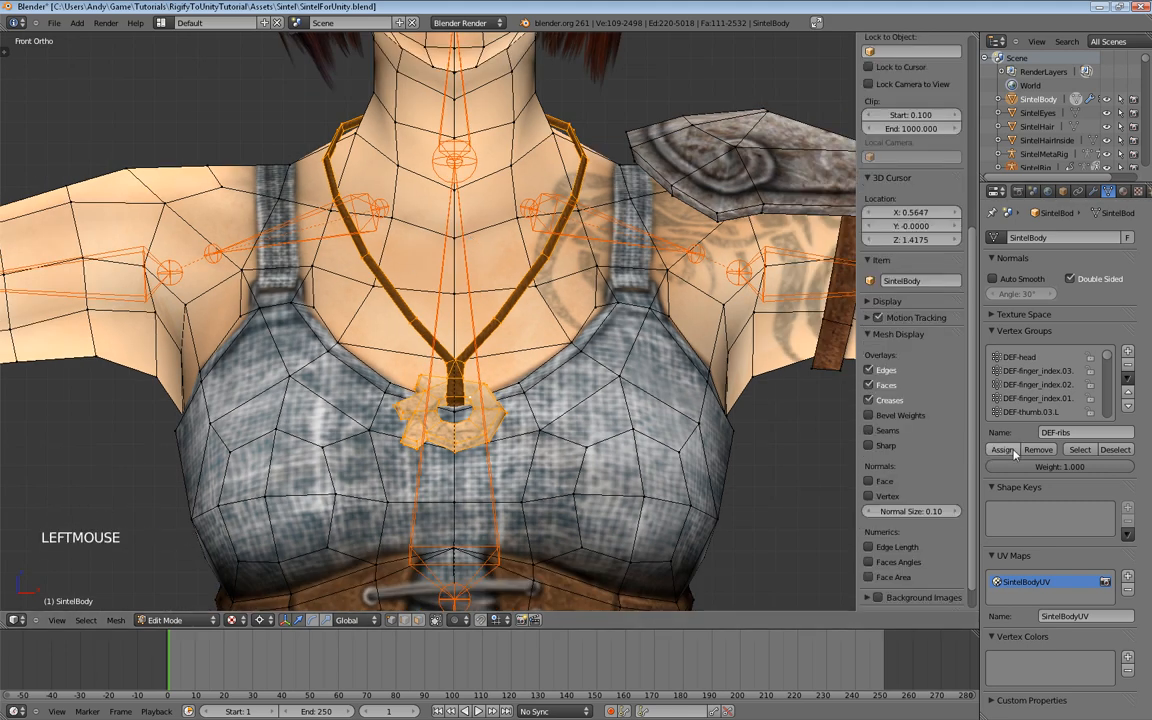
# Step: Return to Weight Paint mode and select the DEF-shoulder.L bone beside the shoulder armour to display its weights
pyautogui.press('Tab')
pyautogui.scroll(-3, 490, 381)
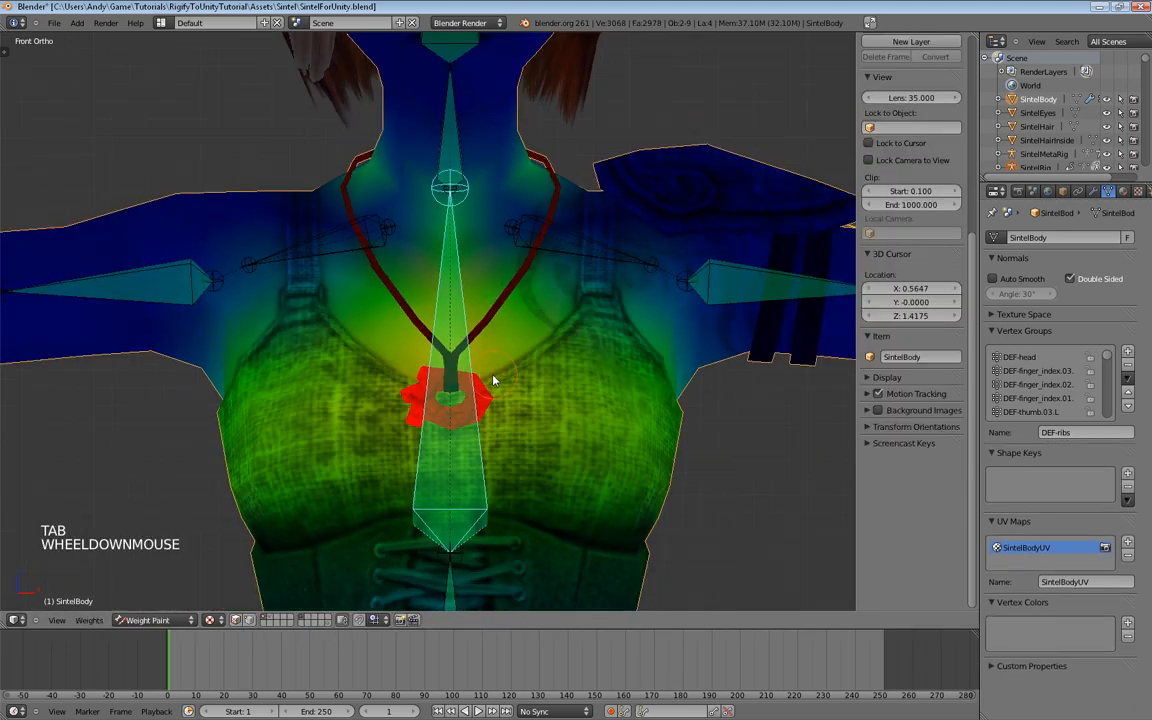
pyautogui.keyDown('shift'); pyautogui.moveTo(309, 342); pyautogui.dragTo(345, 320, button='middle'); pyautogui.keyUp('shift')
pyautogui.scroll(-3, 622, 265)
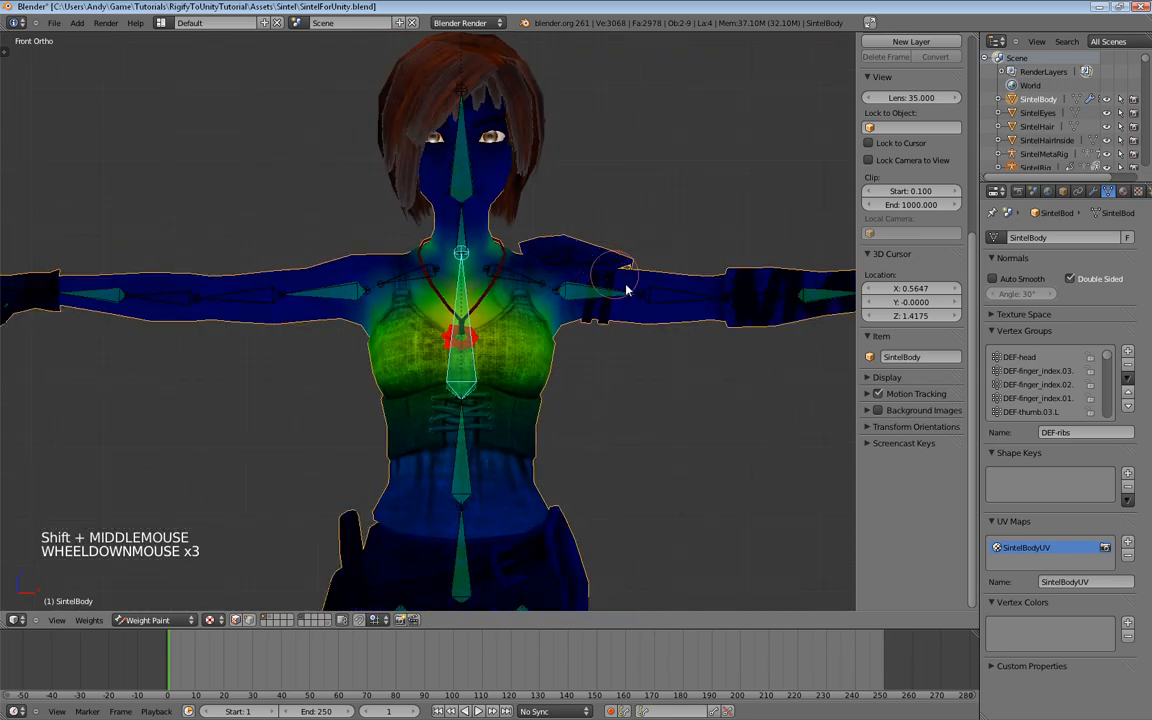
pyautogui.keyDown('shift'); pyautogui.moveTo(624, 284); pyautogui.dragTo(456, 307, button='middle'); pyautogui.keyUp('shift')
pyautogui.scroll(5, 514, 321)
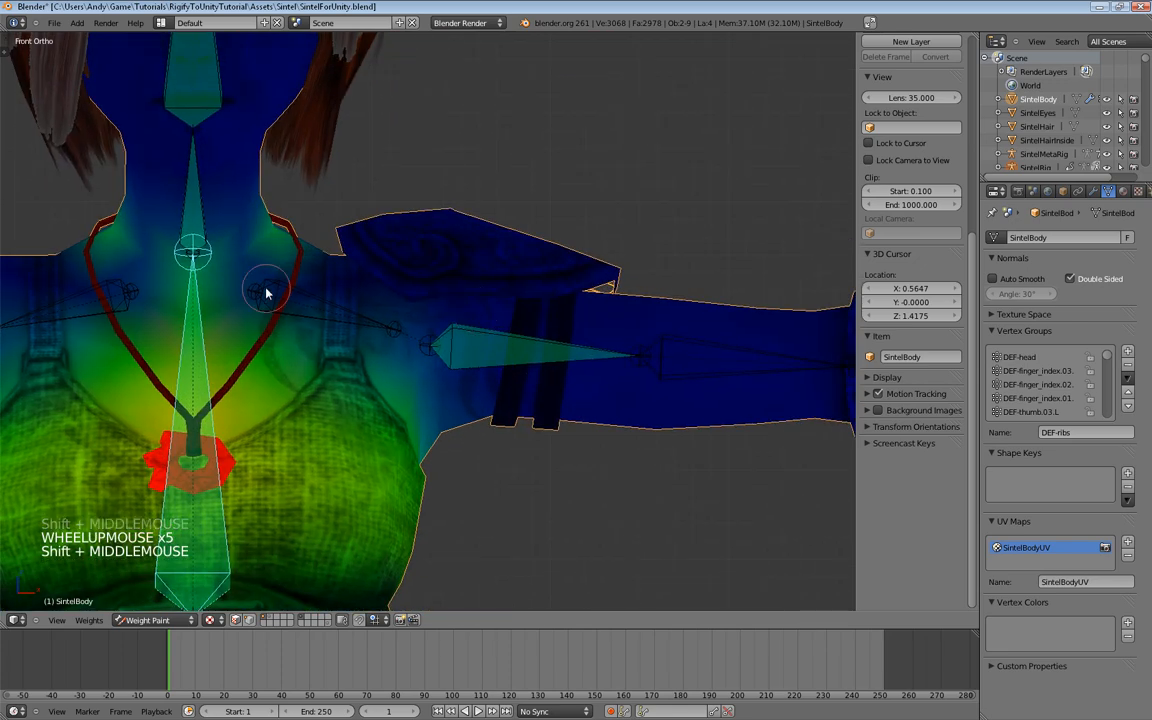
pyautogui.rightClick(314, 309)
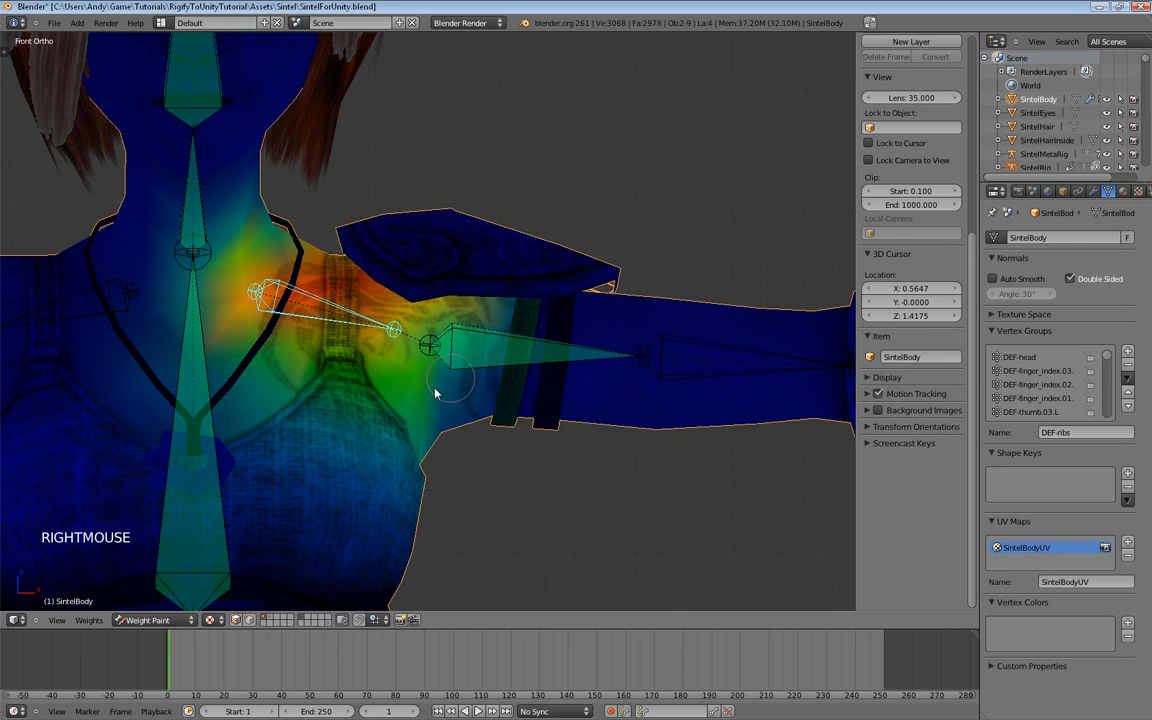
# Step: Select the linked shoulder armour plate in Edit Mode and assign it to DEF-shoulder.L at weight 1.000
pyautogui.press('Tab')
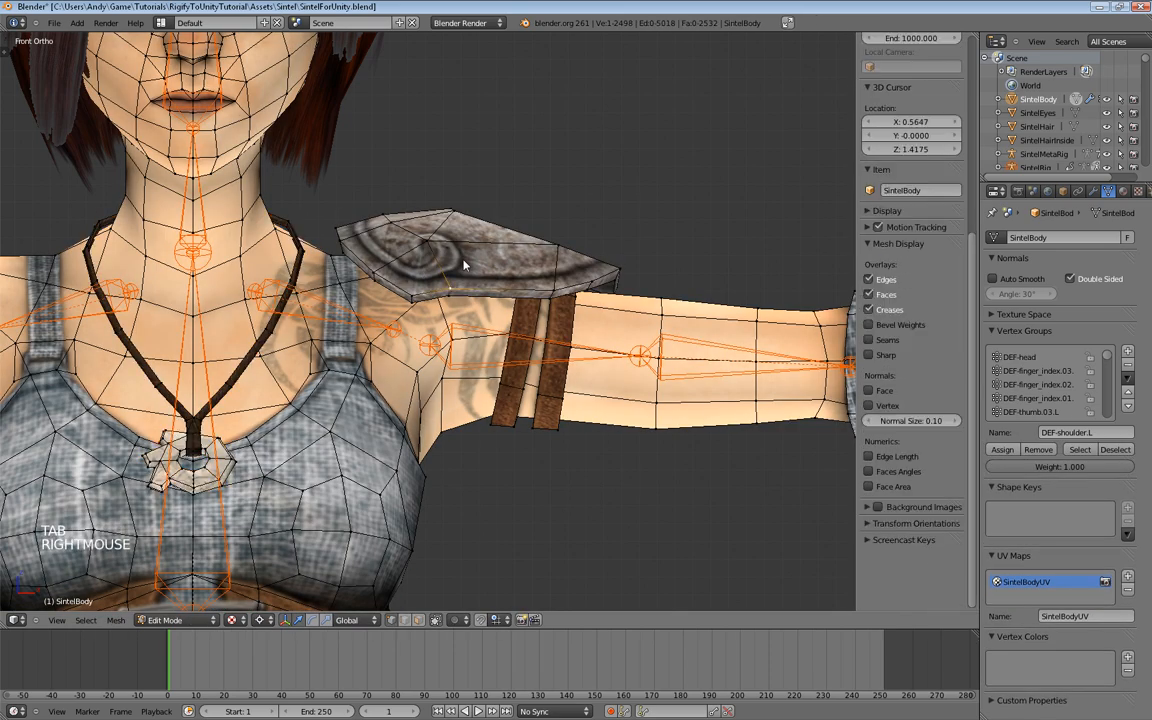
pyautogui.hotkey('ctrl', 'l')
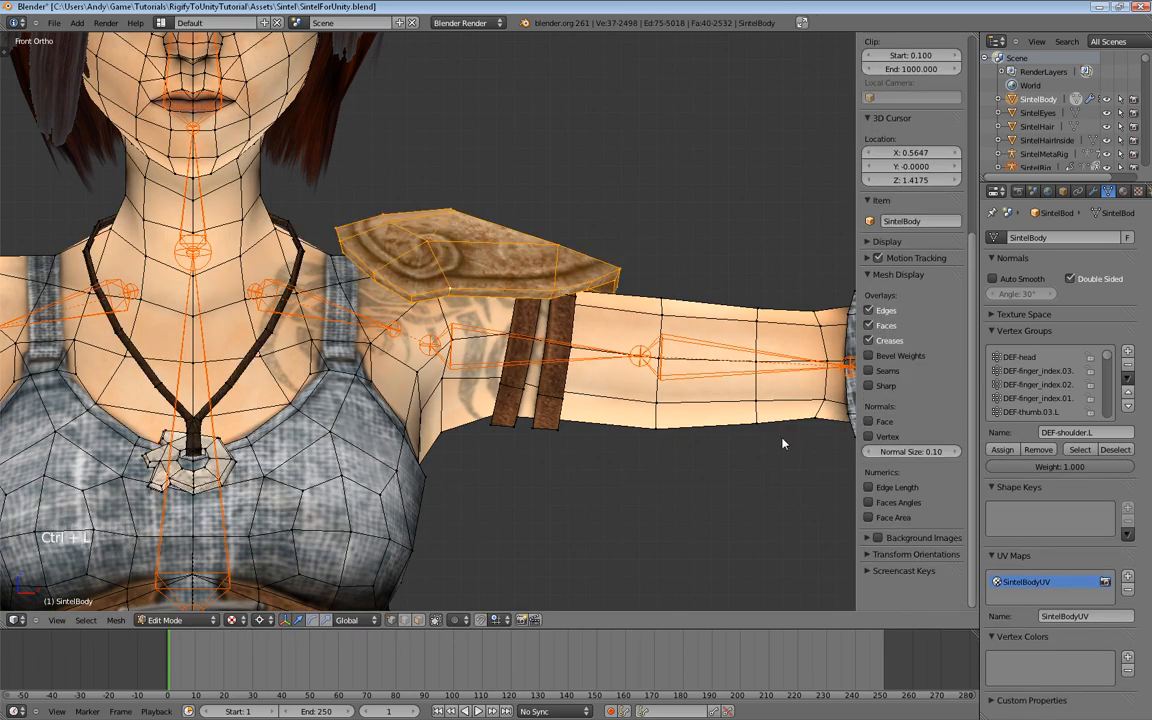
pyautogui.click(1004, 451)
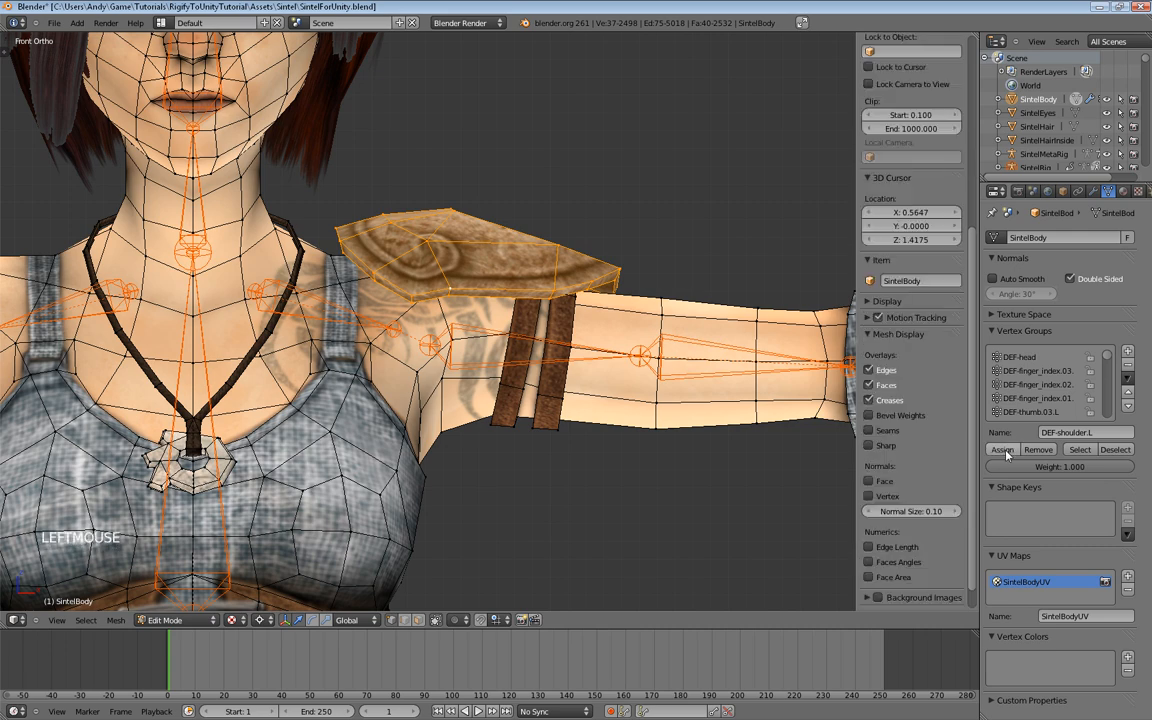
# Step: Try moving the root control in Weight Paint mode to check for parts of the character left behind
pyautogui.scroll(-11, 520, 440)
pyautogui.moveTo(520, 442)
pyautogui.keyDown('shift'); pyautogui.mouseDown(button='middle')
pyautogui.moveTo(453, 398)
pyautogui.moveTo(442, 337)
pyautogui.moveTo(468, 352)
pyautogui.moveTo(517, 437)
pyautogui.mouseUp(button='middle'); pyautogui.keyUp('shift')
pyautogui.press('Tab')
pyautogui.scroll(-3, 453, 387)
pyautogui.scroll(1, 453, 387)
pyautogui.scroll(2, 453, 387)
pyautogui.rightClick(522, 481)
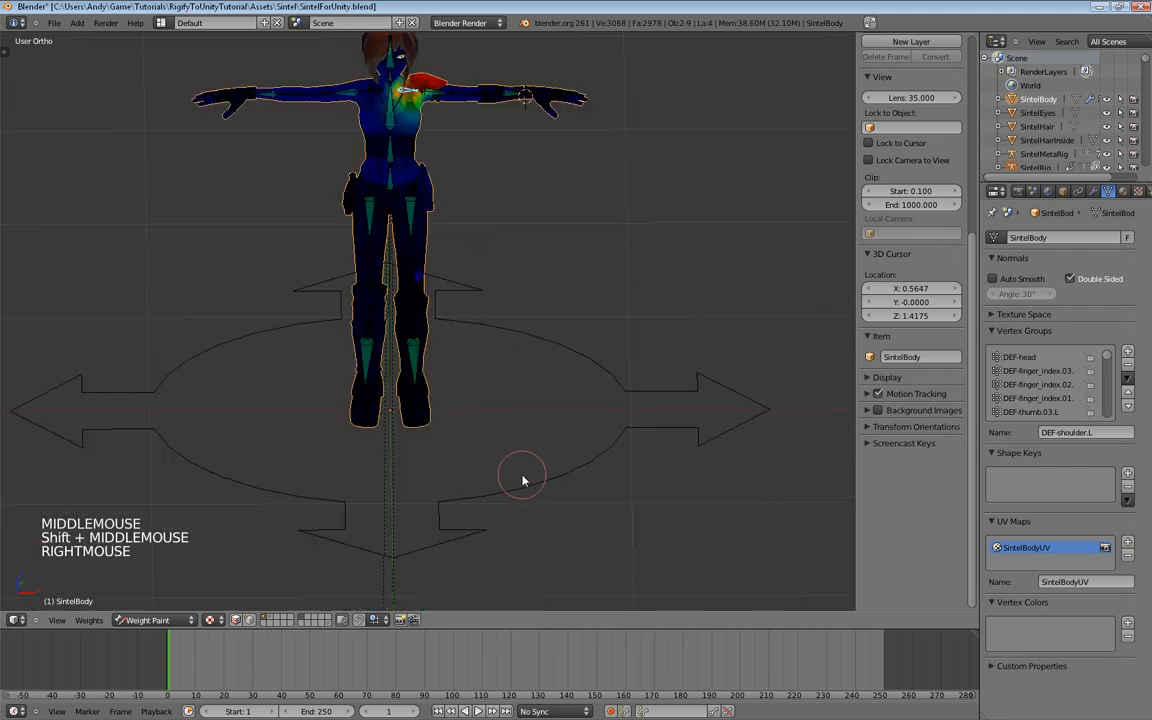
pyautogui.press('g')
pyautogui.press('g')
pyautogui.press('g')
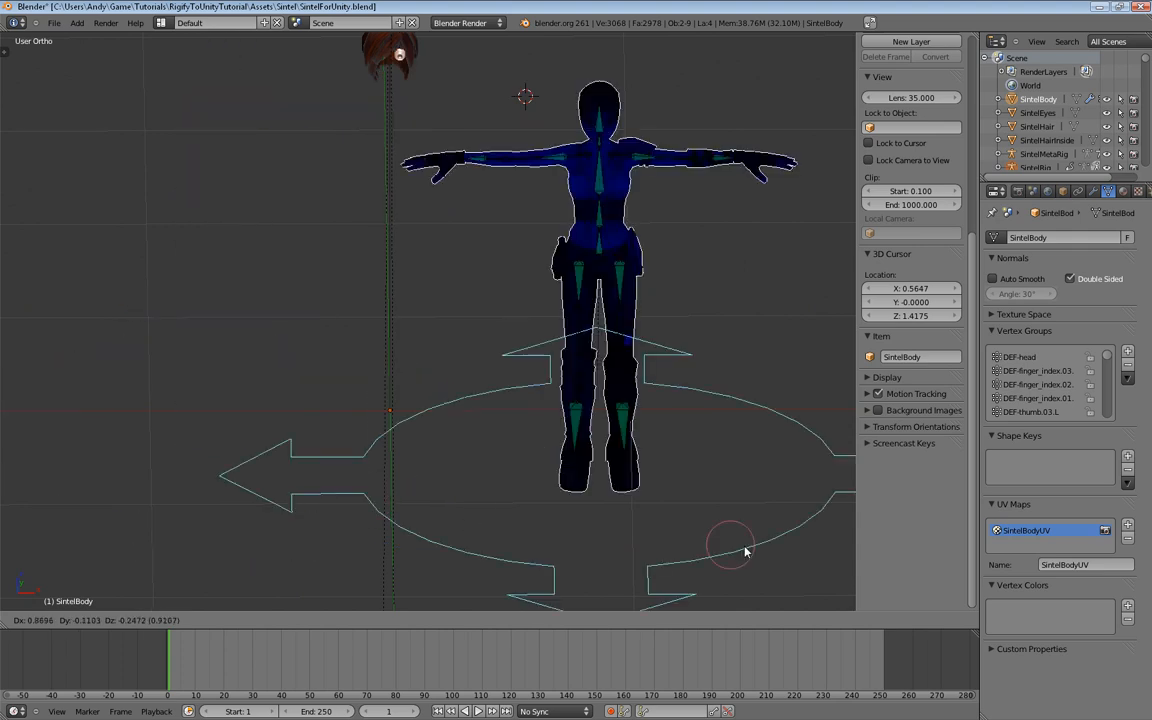
pyautogui.rightClick(466, 436)
# Step: Examine the head, hair and shoulder armour of the character in front view
pyautogui.moveTo(496, 422); pyautogui.dragTo(540, 303, button='middle')
pyautogui.scroll(6, 478, 365)
pyautogui.scroll(-3, 483, 360)
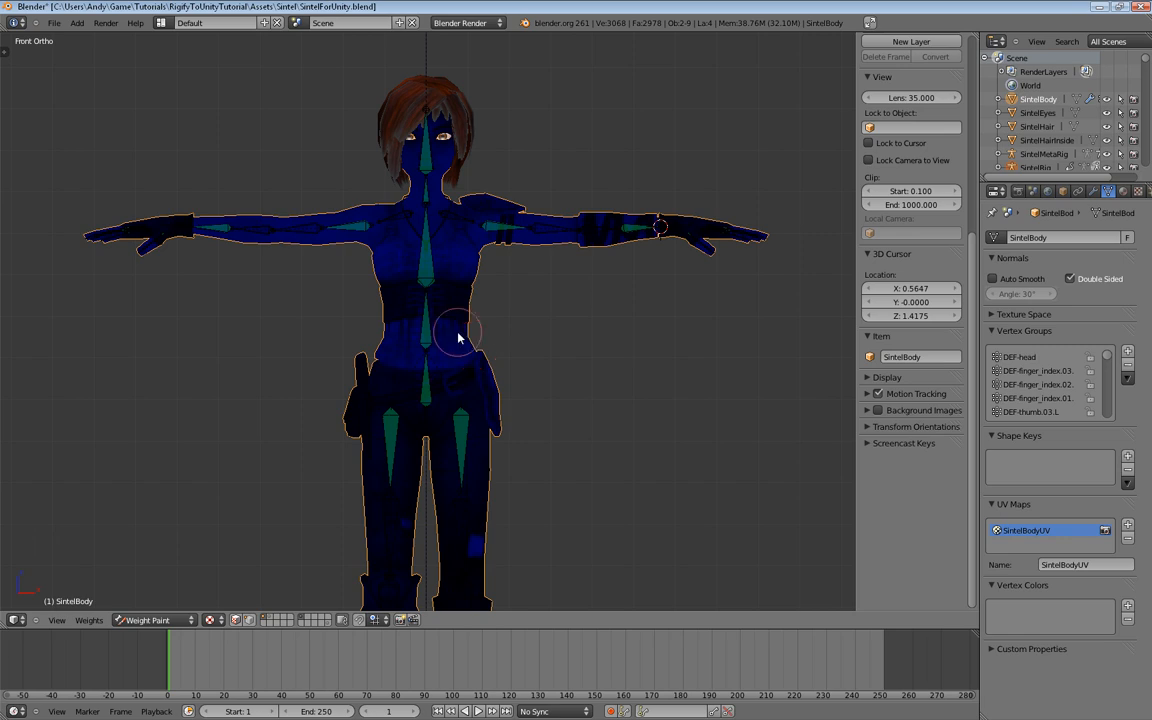
pyautogui.scroll(2, 463, 330)
pyautogui.scroll(-2, 503, 301)
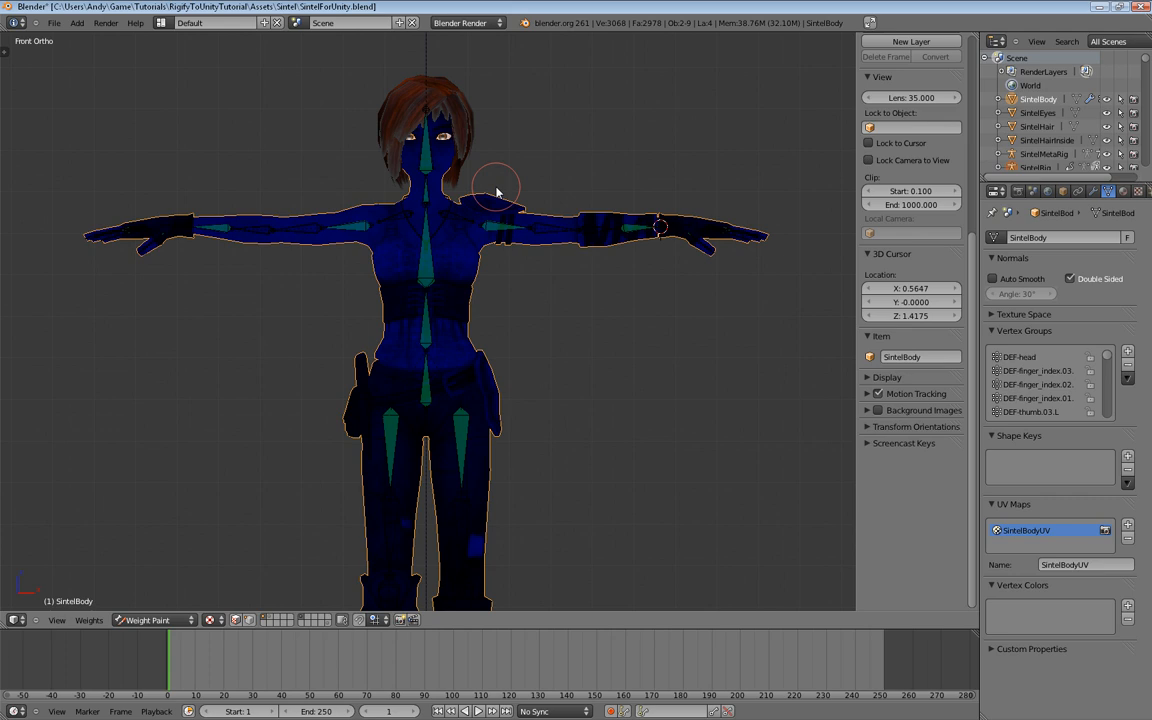
pyautogui.scroll(2, 505, 178)
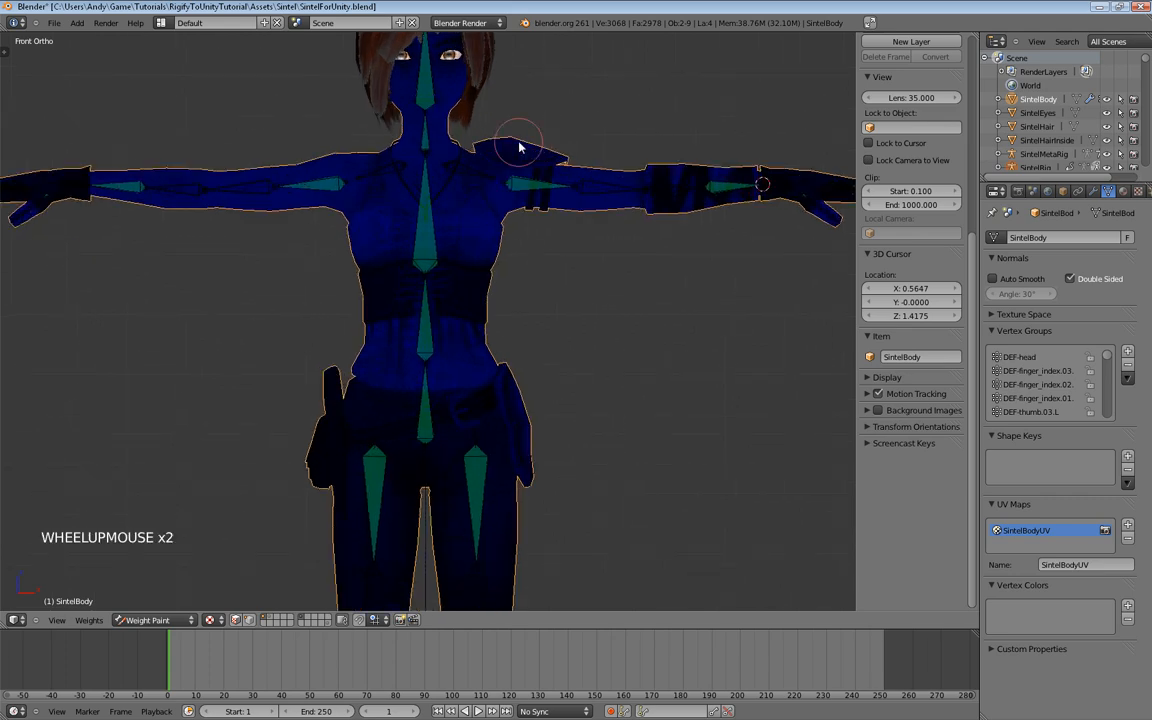
pyautogui.keyDown('shift'); pyautogui.moveTo(520, 150); pyautogui.dragTo(500, 266, button='middle'); pyautogui.keyUp('shift')
pyautogui.scroll(2, 522, 193)
pyautogui.keyDown('shift'); pyautogui.moveTo(522, 193); pyautogui.dragTo(506, 244, button='middle'); pyautogui.keyUp('shift')
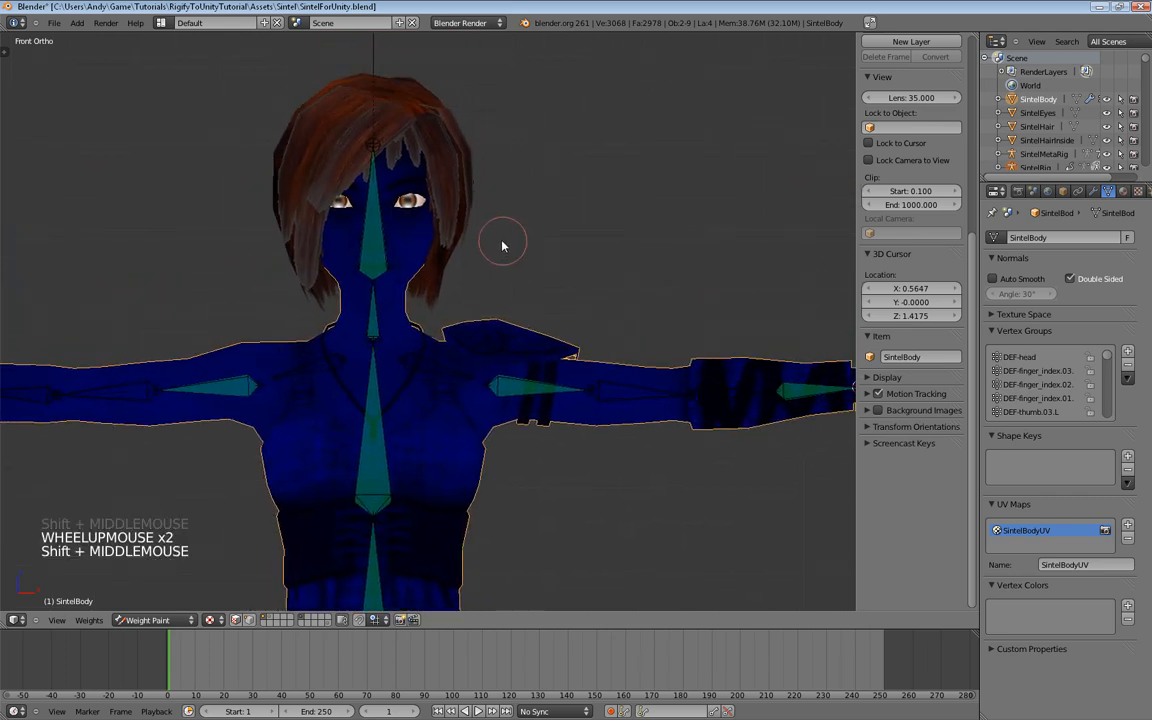
pyautogui.scroll(-2, 502, 244)
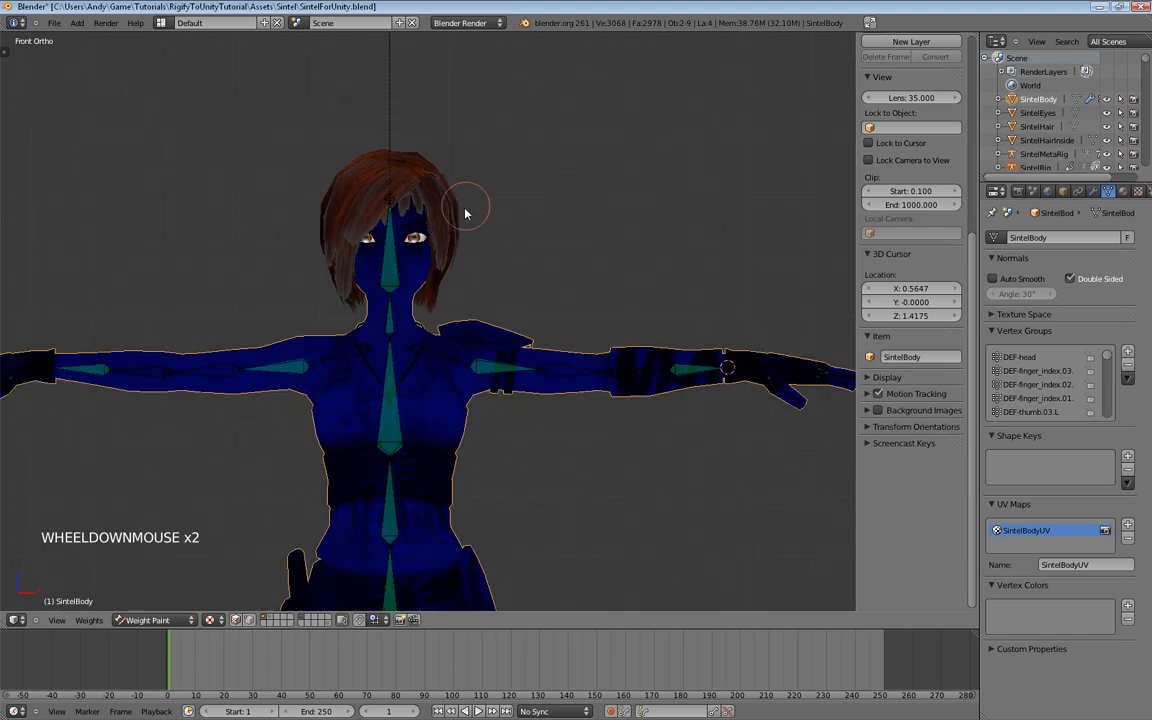
pyautogui.scroll(2, 565, 250)
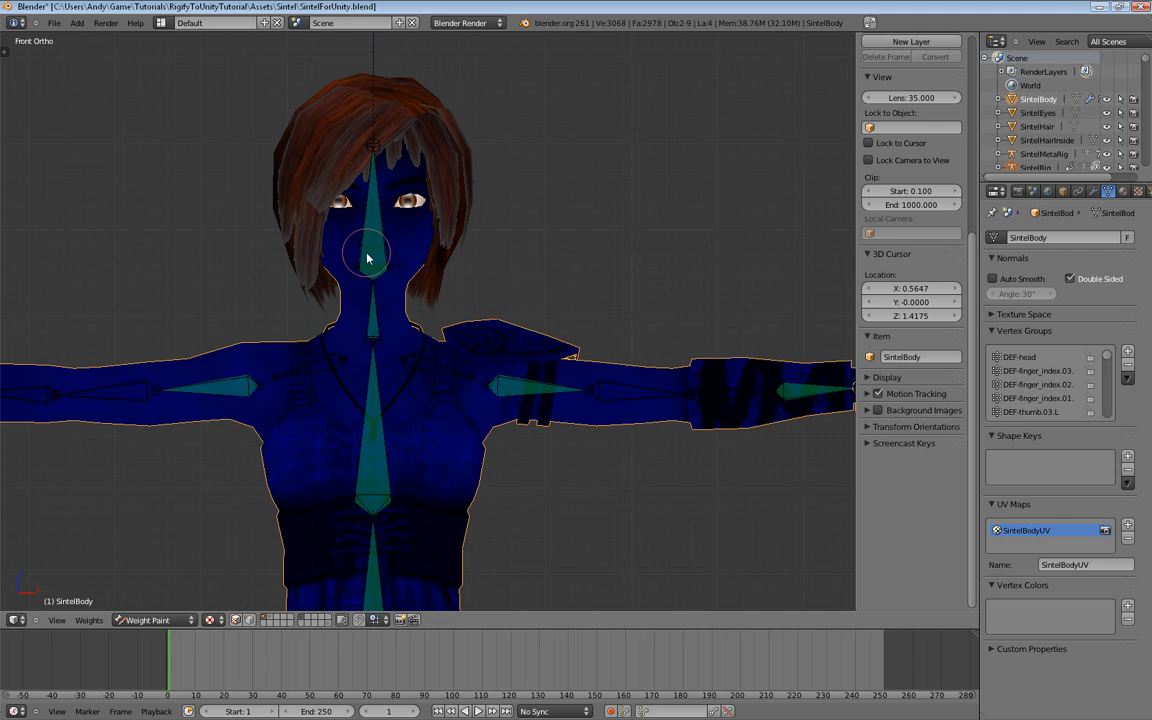
pyautogui.scroll(5, 489, 329)
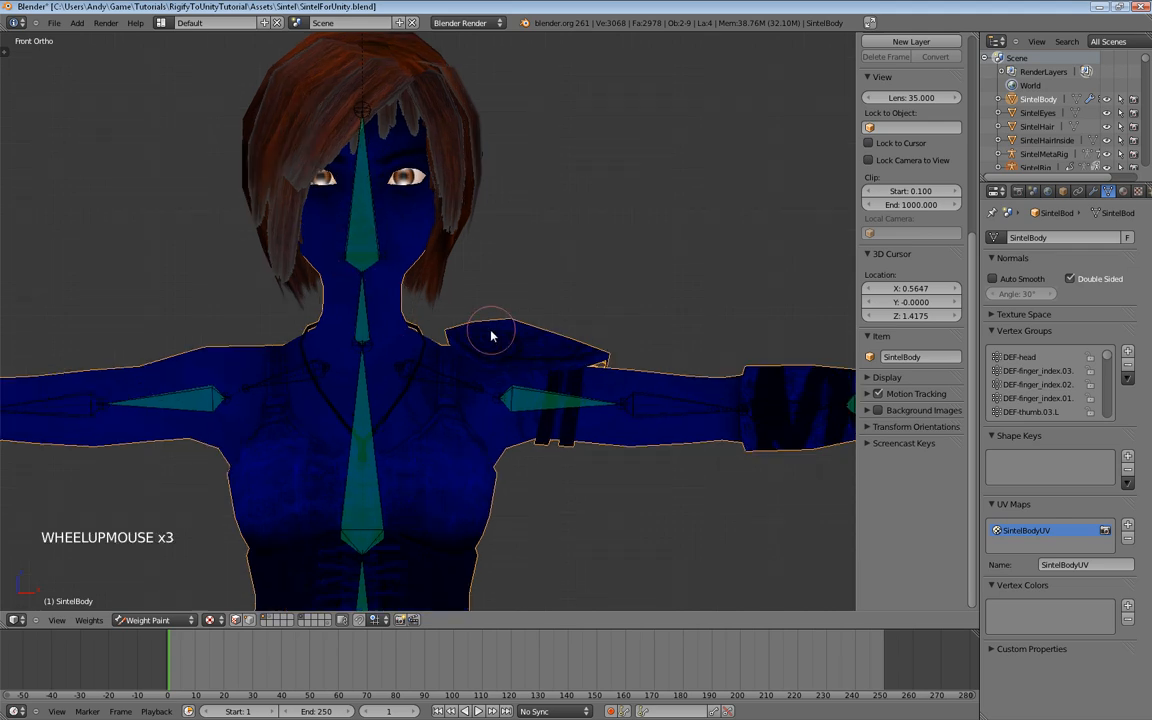
# Step: Select the head deform bone to display its weights on the SintelBody mesh
pyautogui.keyDown('shift'); pyautogui.moveTo(491, 296); pyautogui.dragTo(564, 274, button='middle'); pyautogui.keyUp('shift')
pyautogui.scroll(-3, 564, 274)
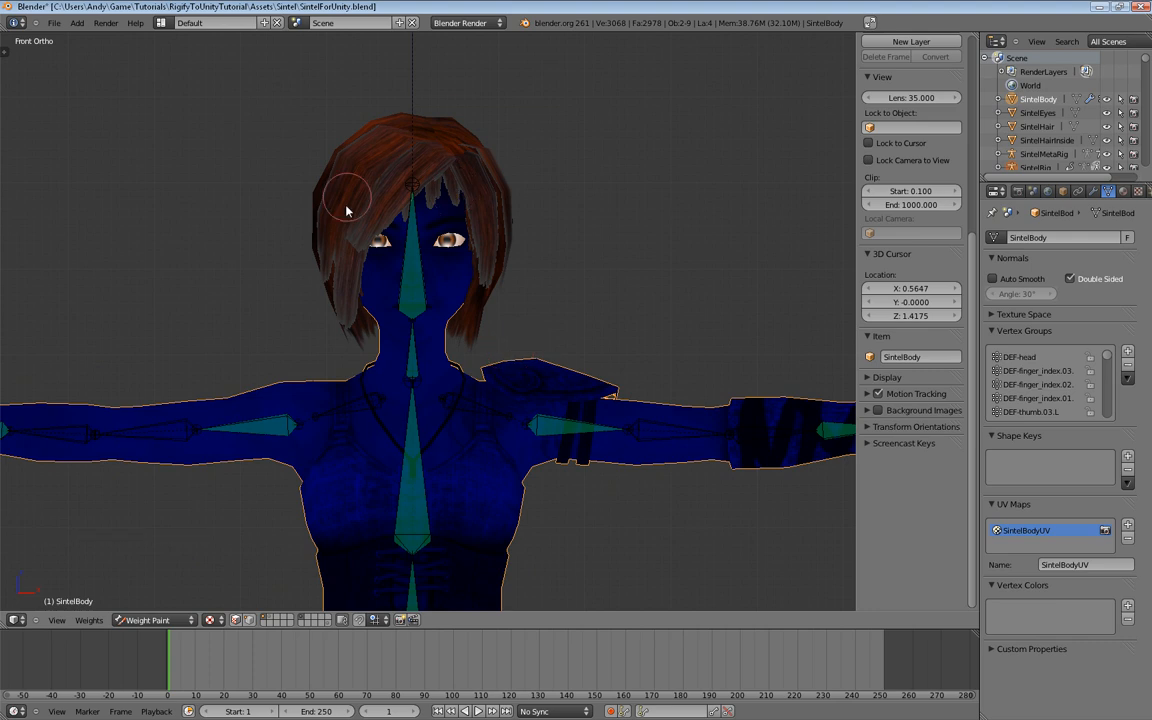
pyautogui.rightClick(411, 289)
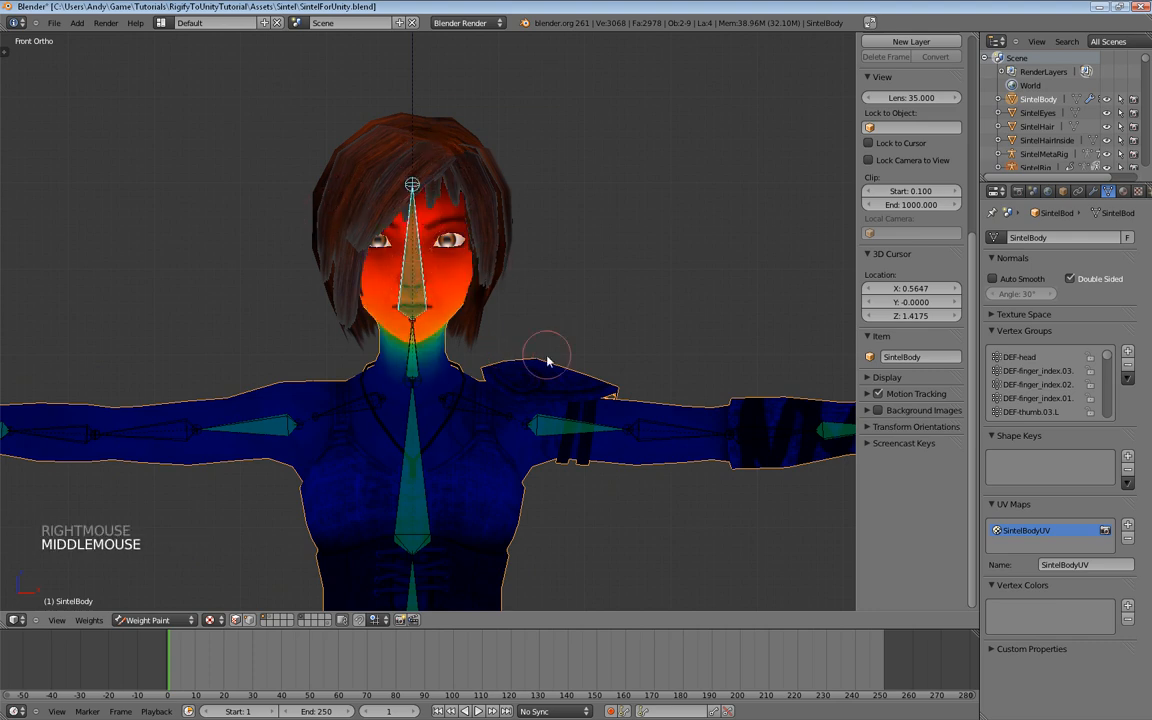
pyautogui.moveTo(548, 357)
pyautogui.mouseDown(button='middle')
pyautogui.moveTo(463, 363)
pyautogui.moveTo(538, 364)
pyautogui.mouseUp(button='middle')
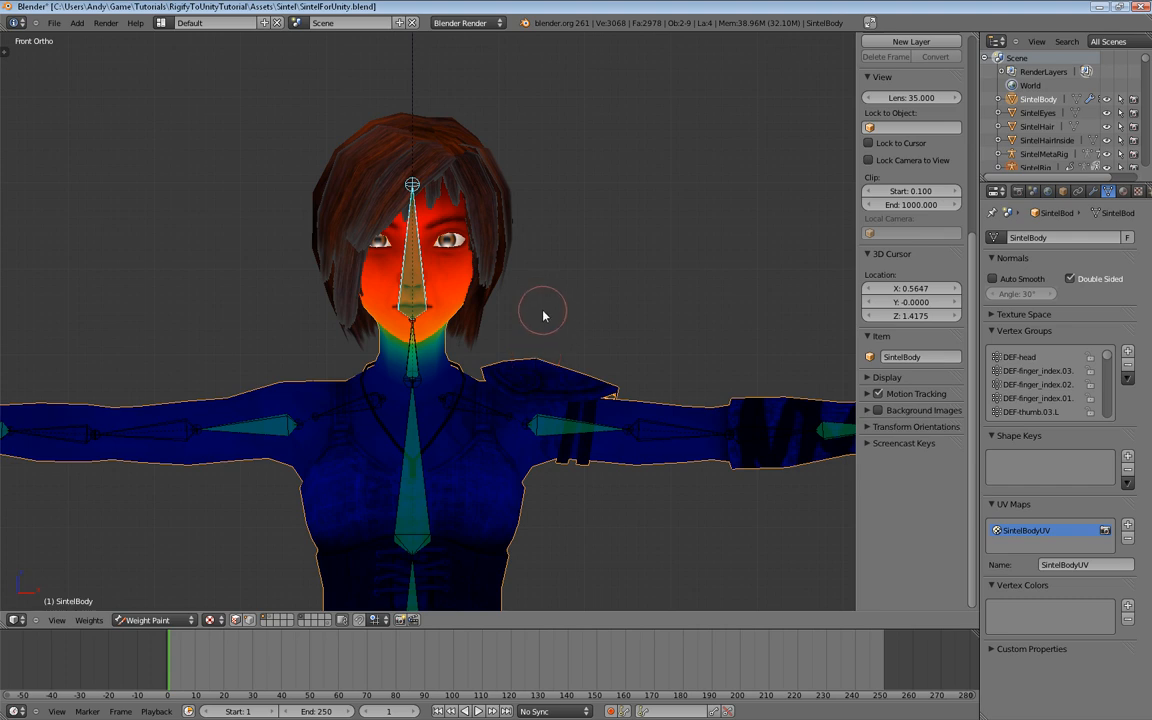
# Step: Leave Weight Paint for Object Mode and select the SintelHair object
pyautogui.scroll(2, 543, 316)
pyautogui.keyDown('shift'); pyautogui.moveTo(570, 316); pyautogui.dragTo(440, 207, button='middle'); pyautogui.keyUp('shift')
pyautogui.scroll(-2, 560, 311)
pyautogui.rightClick(425, 163)
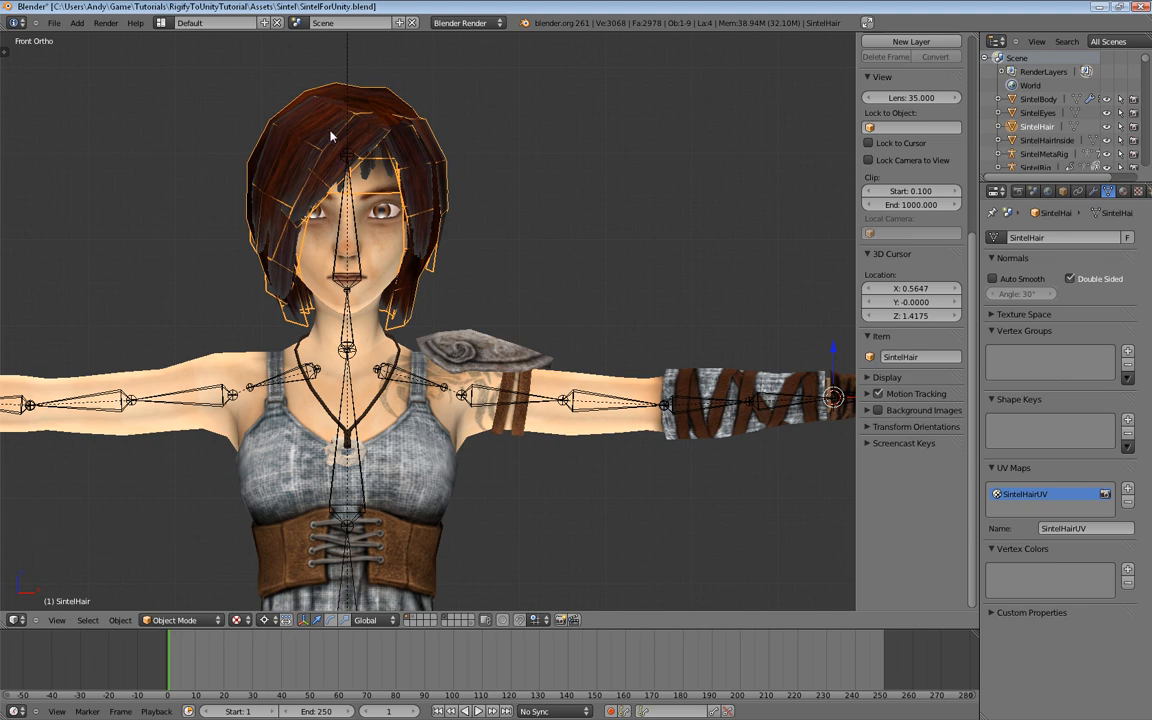
# Step: Add an Armature modifier to SintelHair that targets SintelRig, with Preserve Volume enabled and Bone Envelopes disabled
pyautogui.rightClick(300, 119)
pyautogui.rightClick(278, 114)
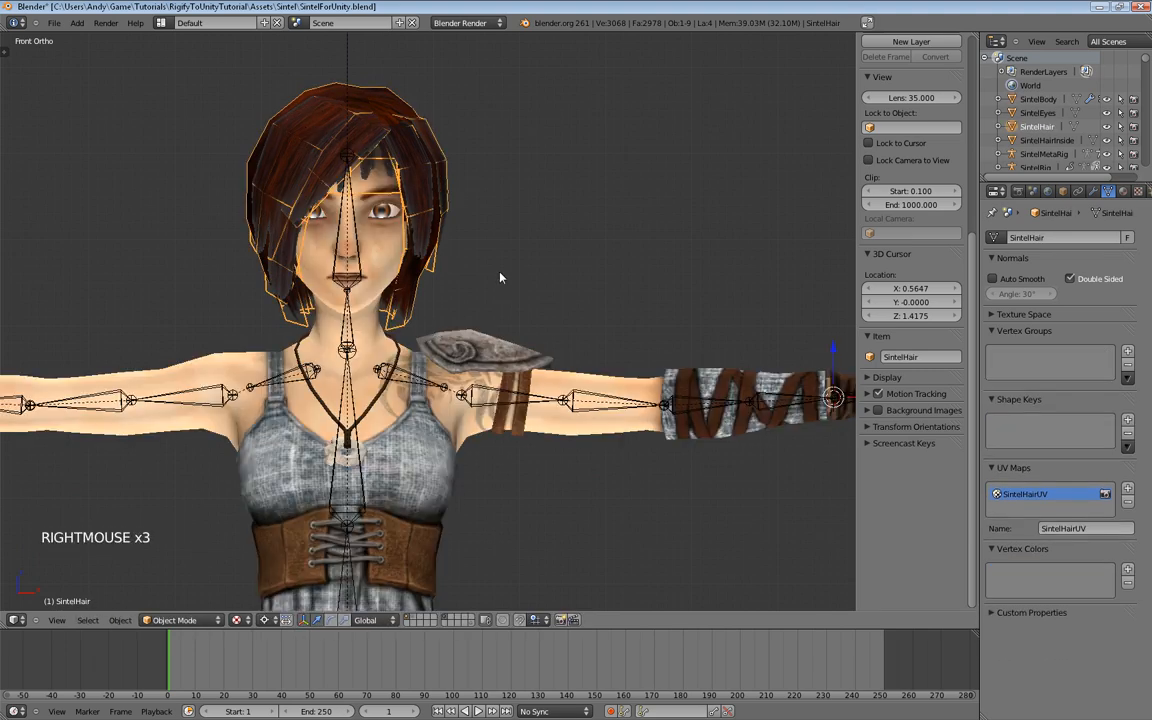
pyautogui.click(1093, 191)
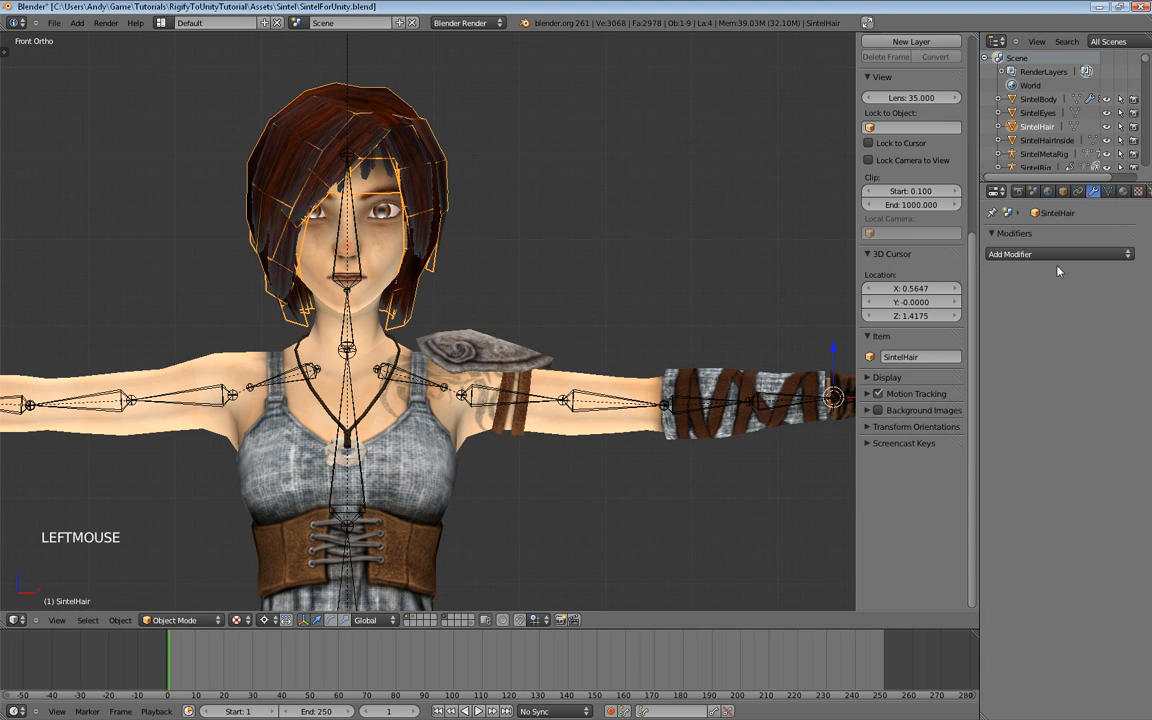
pyautogui.click(1058, 255)
pyautogui.click(987, 284)
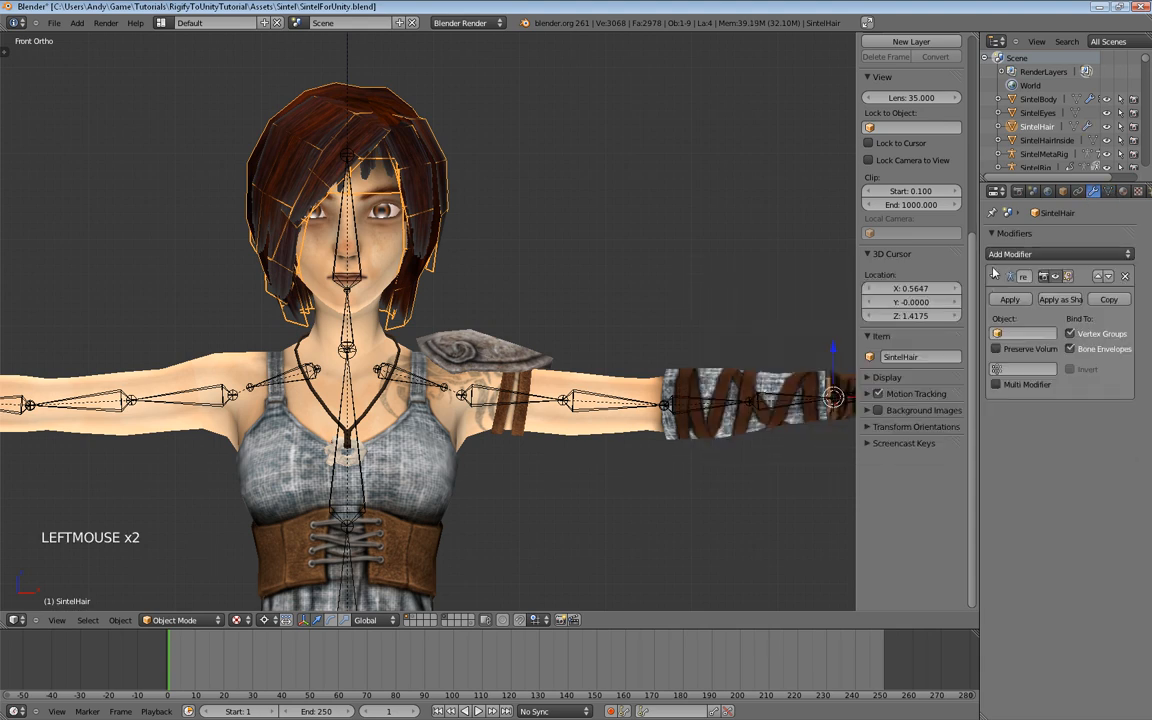
pyautogui.click(1025, 333)
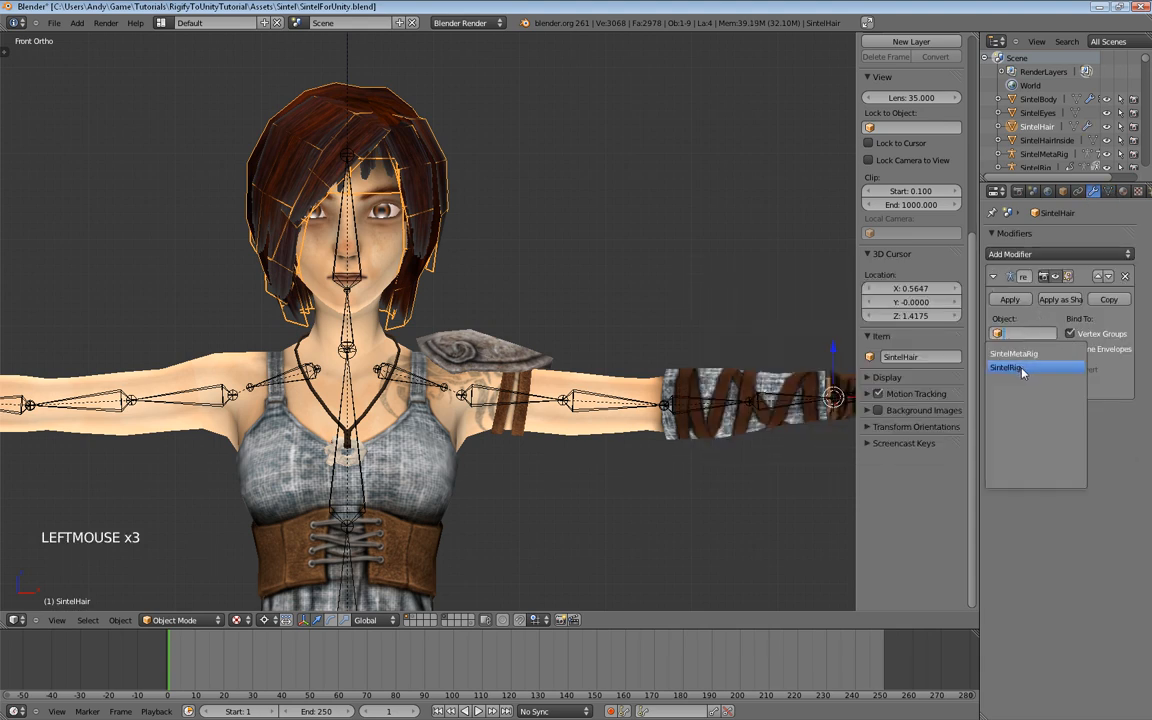
pyautogui.click(1027, 369)
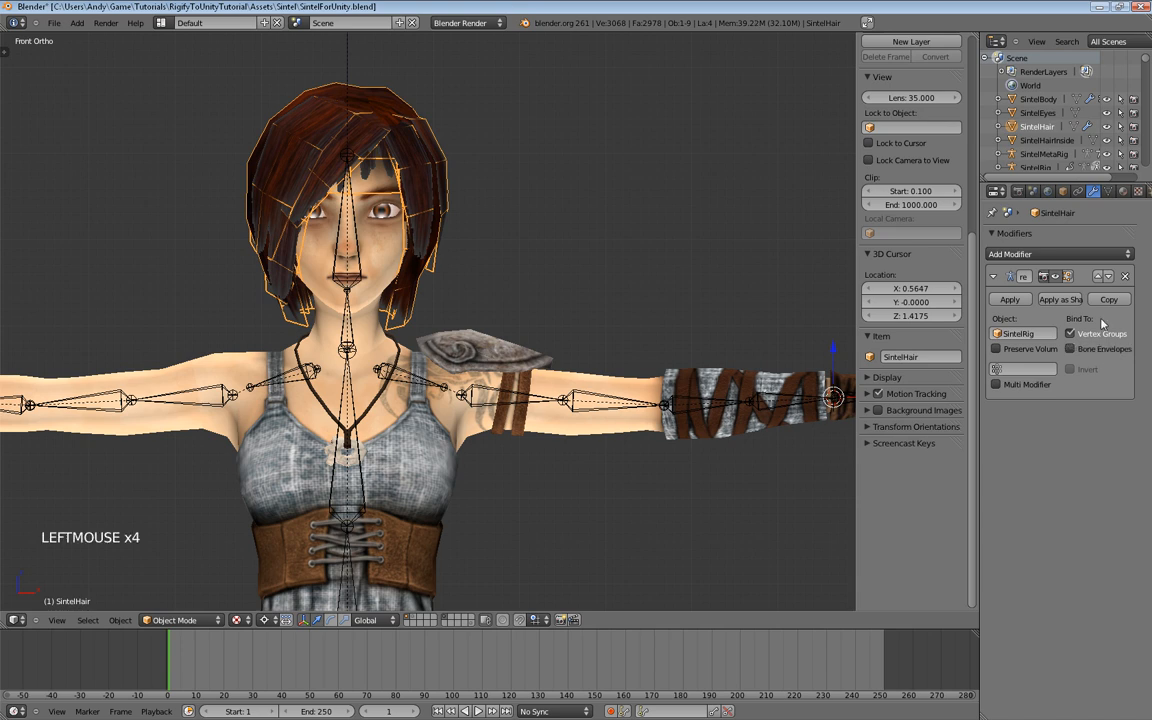
pyautogui.click(996, 348)
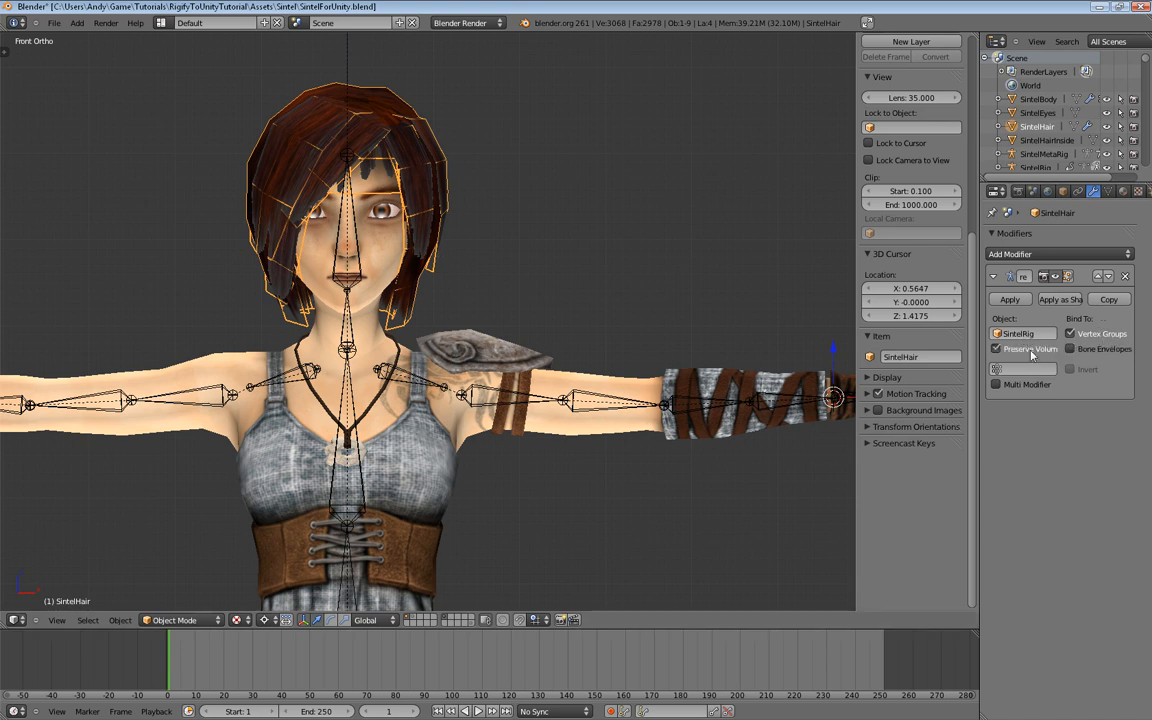
# Step: Put SintelHair in Weight Paint mode, select all its vertices in Edit Mode and show its vertex group settings
pyautogui.scroll(3, 445, 270)
pyautogui.moveTo(442, 265); pyautogui.dragTo(547, 324, button='middle')
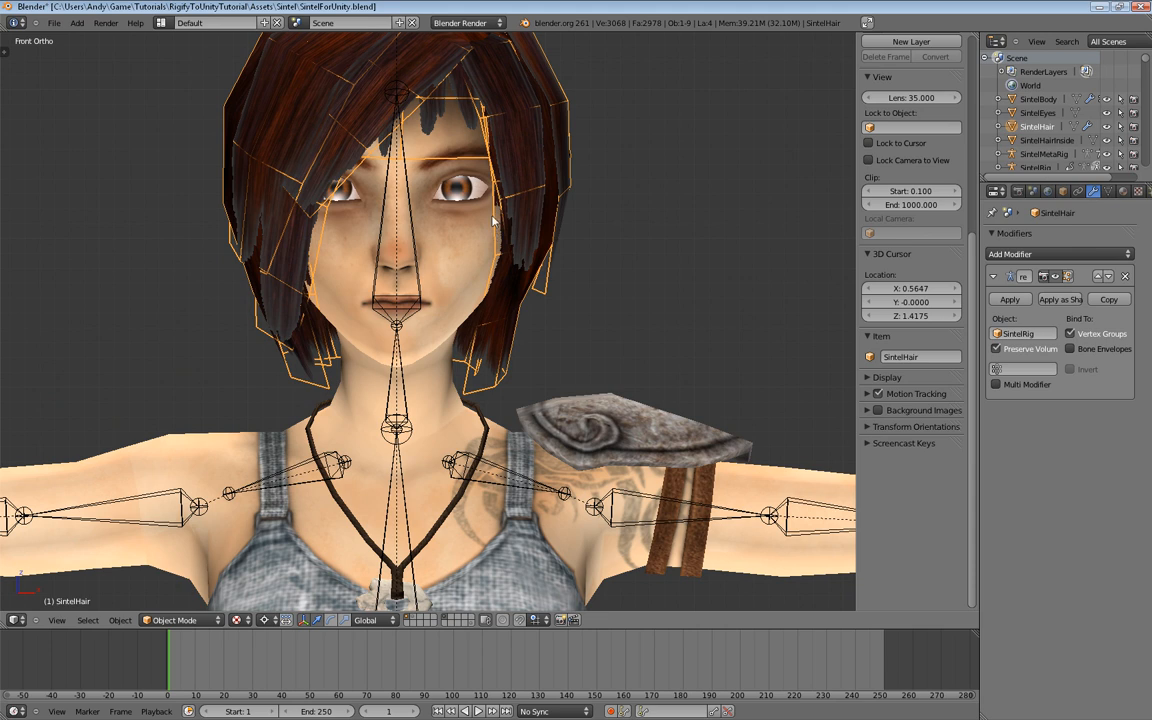
pyautogui.hotkey('ctrl', 'Tab')
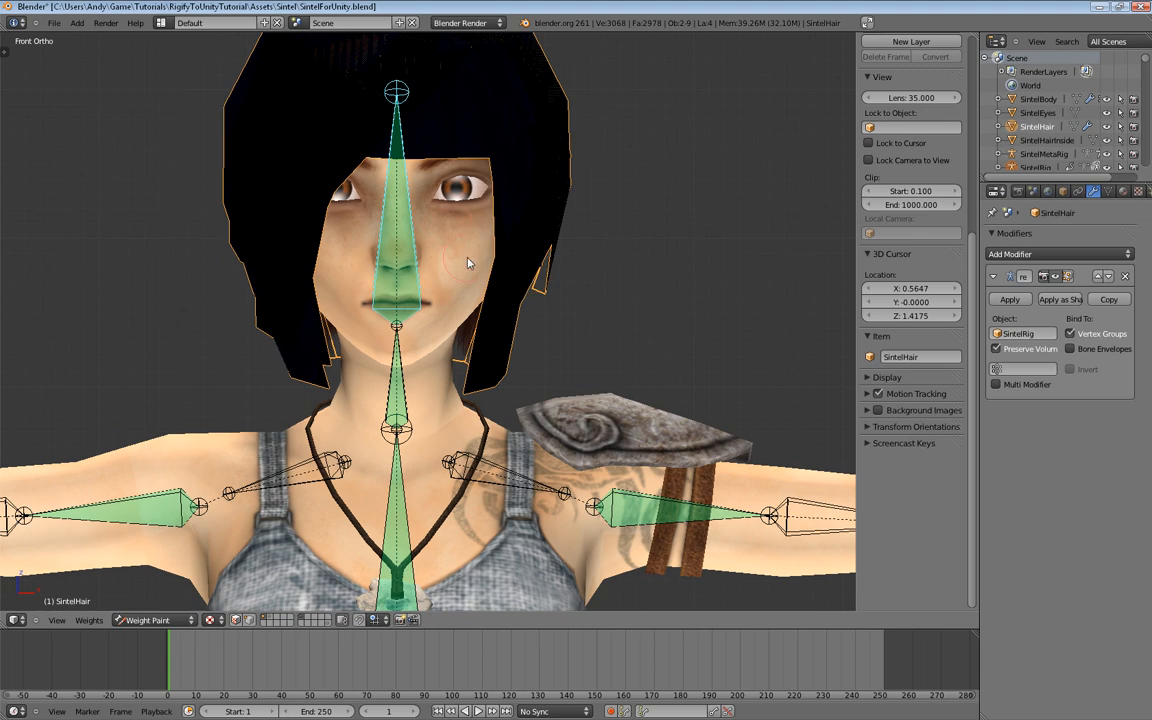
pyautogui.scroll(-3, 468, 263)
pyautogui.press('Tab')
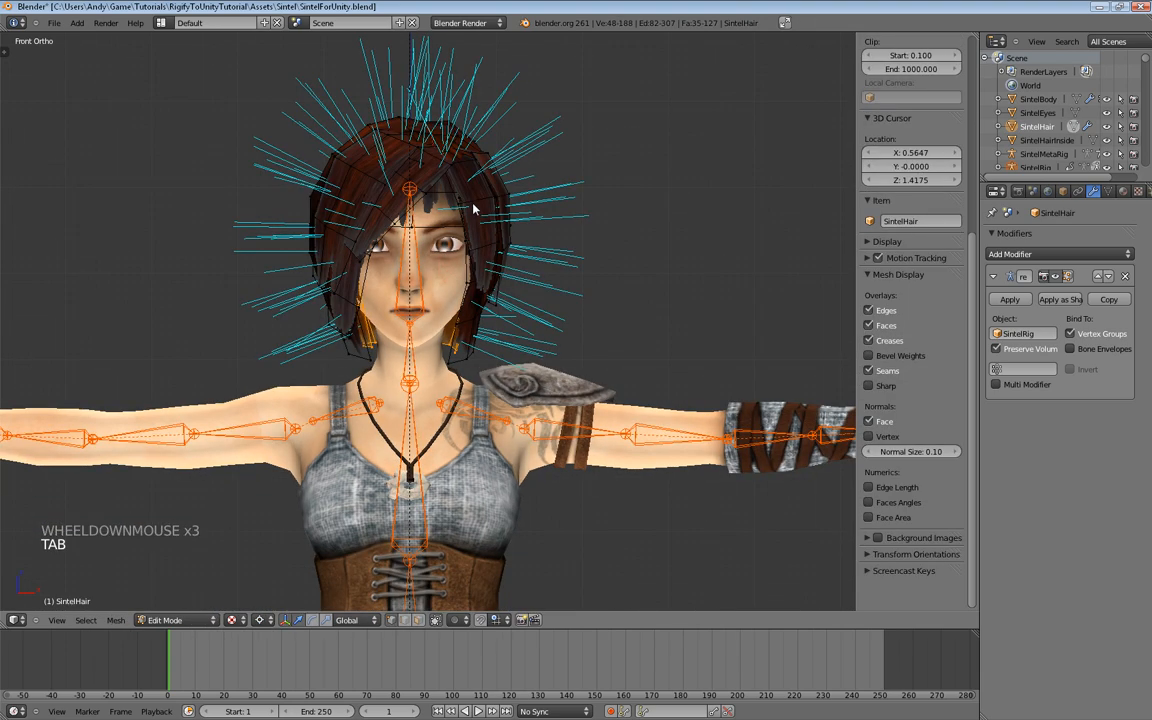
pyautogui.press('a')
pyautogui.press('a')
pyautogui.press('a')
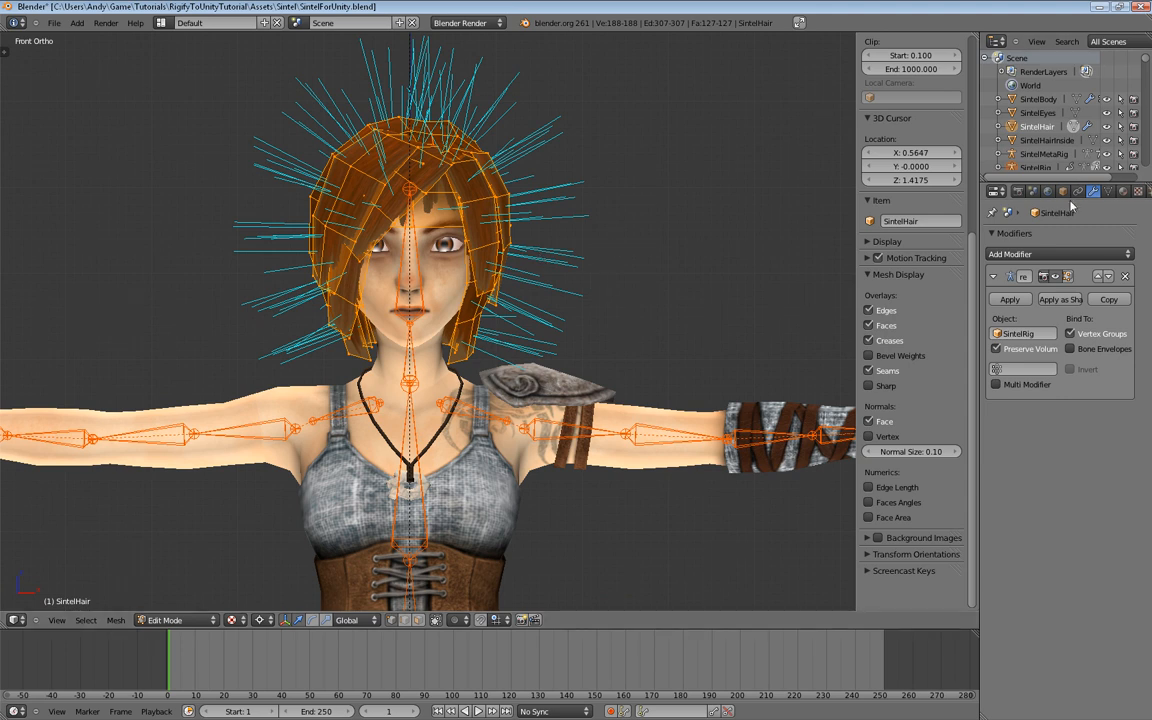
pyautogui.click(1108, 191)
pyautogui.scroll(-2, 1049, 406)
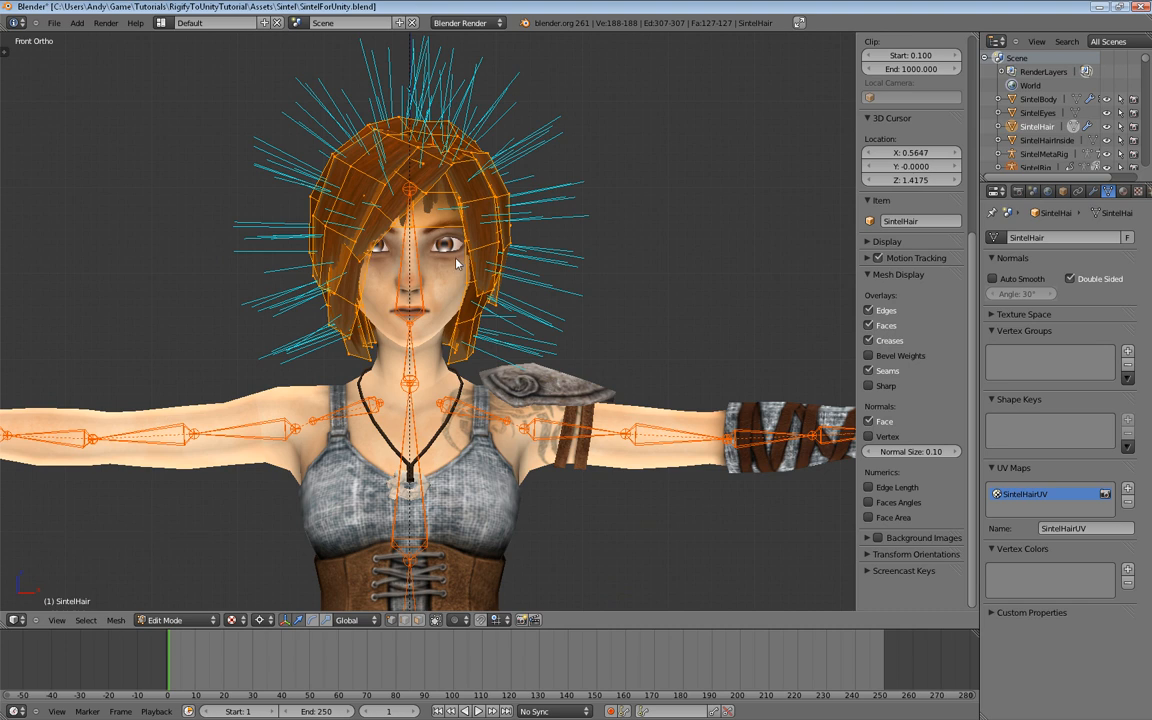
# Step: Return SintelHair to Weight Paint and generate its weights for the selected head bone from envelopes
pyautogui.press('w')
pyautogui.press('w')
pyautogui.press('w')
pyautogui.press('Tab')
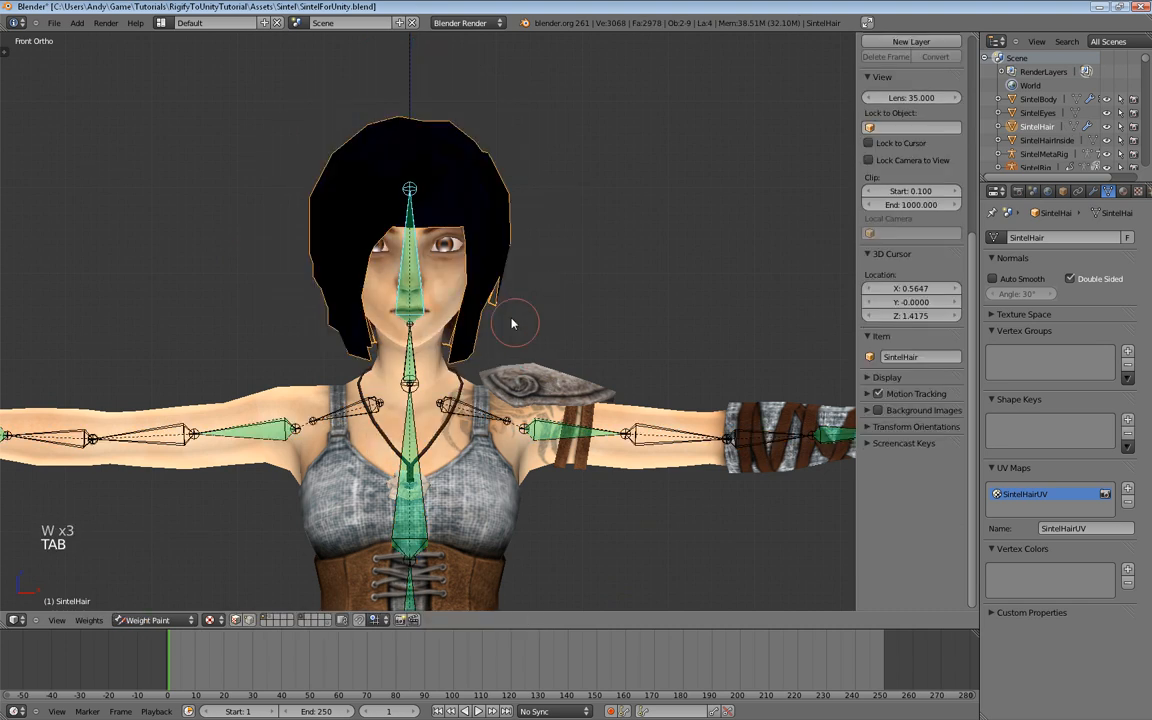
pyautogui.press('w')
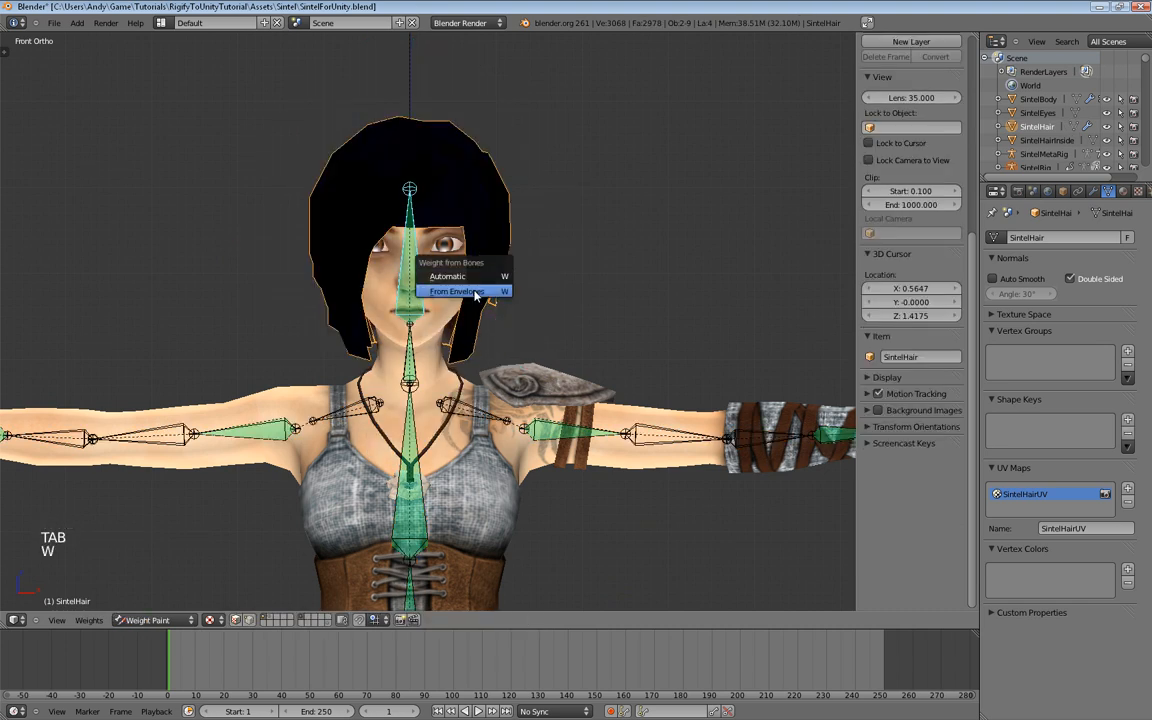
pyautogui.click(475, 292)
pyautogui.moveTo(475, 292); pyautogui.dragTo(504, 346, button='middle')
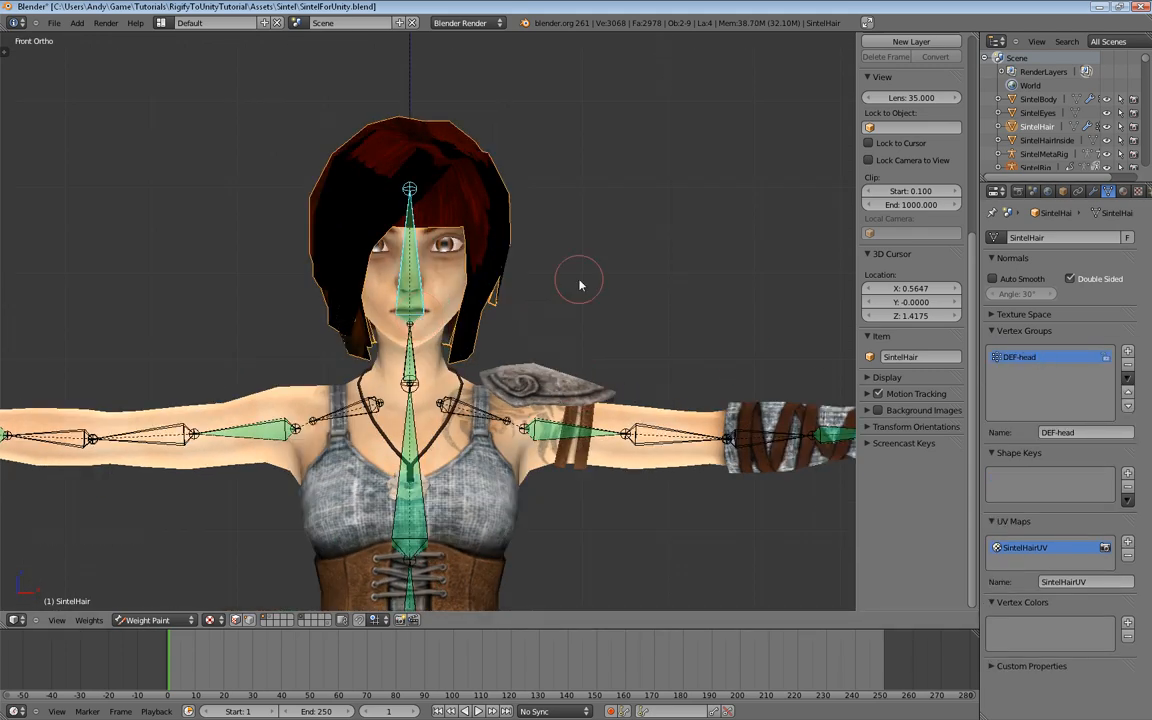
# Step: Assign all SintelHair vertices to the DEF-head group at weight 1.000 and return to Weight Paint
pyautogui.press('w')
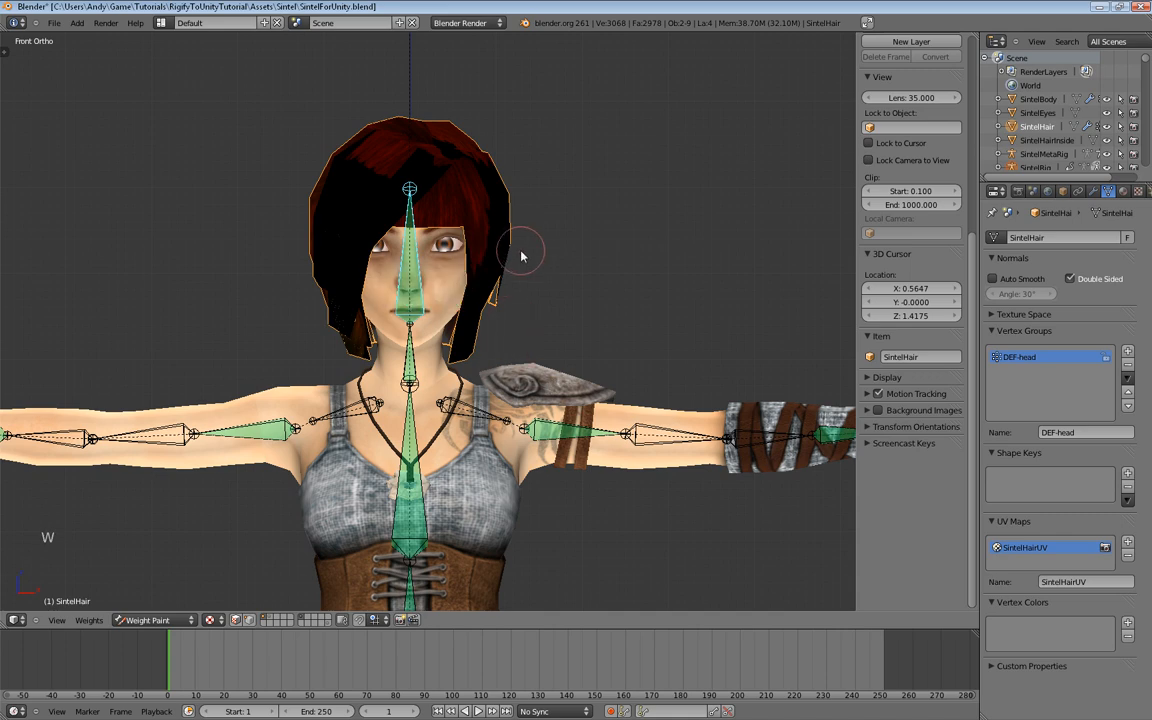
pyautogui.press('Tab')
pyautogui.press('a')
pyautogui.press('a')
pyautogui.press('a')
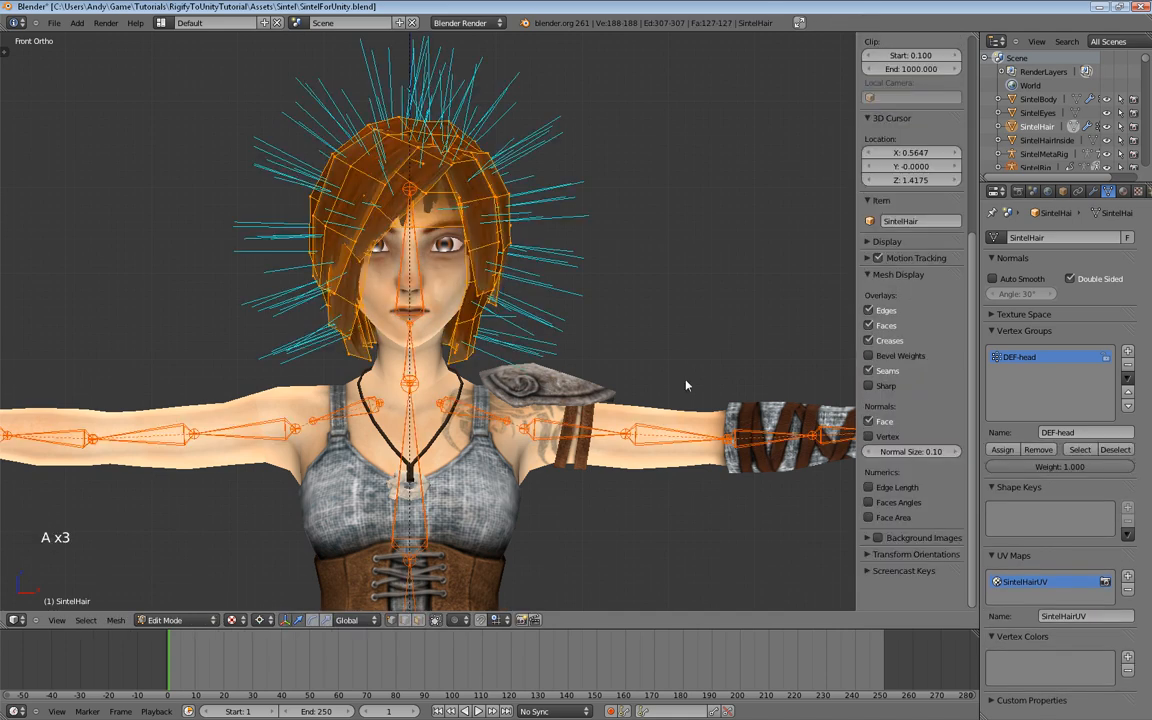
pyautogui.click(1000, 451)
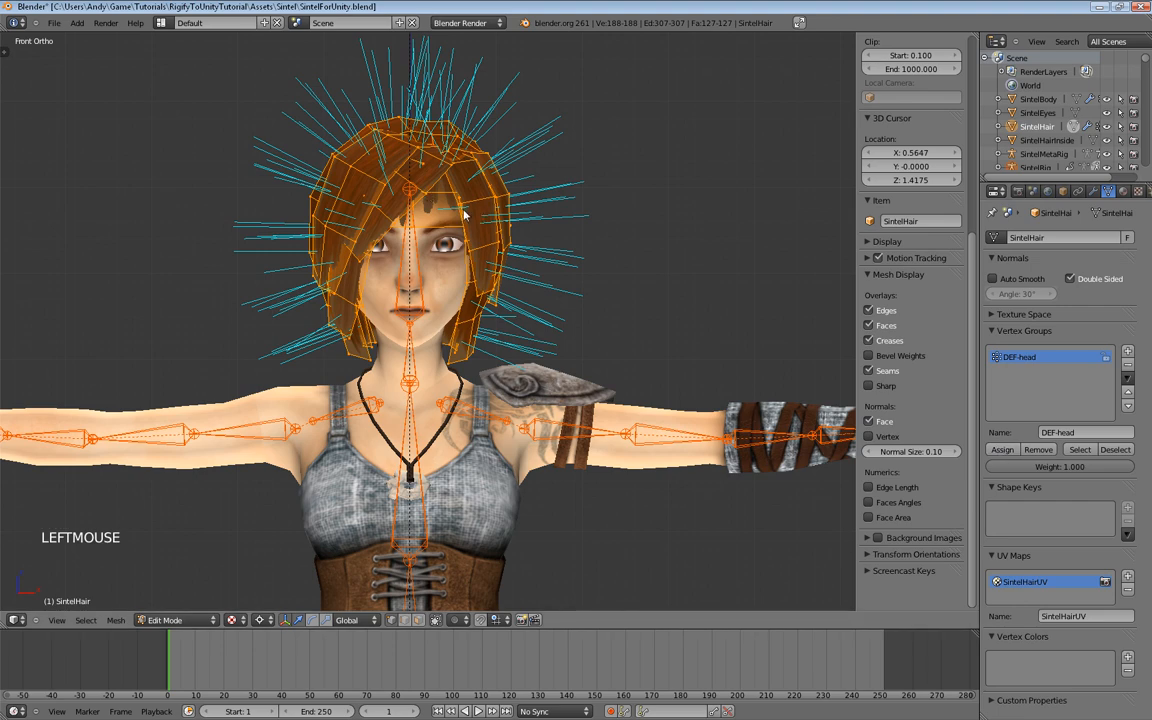
pyautogui.press('Tab')
pyautogui.scroll(2, 412, 215)
pyautogui.moveTo(412, 215)
pyautogui.mouseDown(button='middle')
pyautogui.moveTo(460, 268)
pyautogui.moveTo(355, 230)
pyautogui.moveTo(334, 205)
pyautogui.mouseUp(button='middle')
pyautogui.scroll(-3, 394, 232)
pyautogui.keyDown('shift'); pyautogui.moveTo(394, 232); pyautogui.dragTo(442, 286, button='middle'); pyautogui.keyUp('shift')
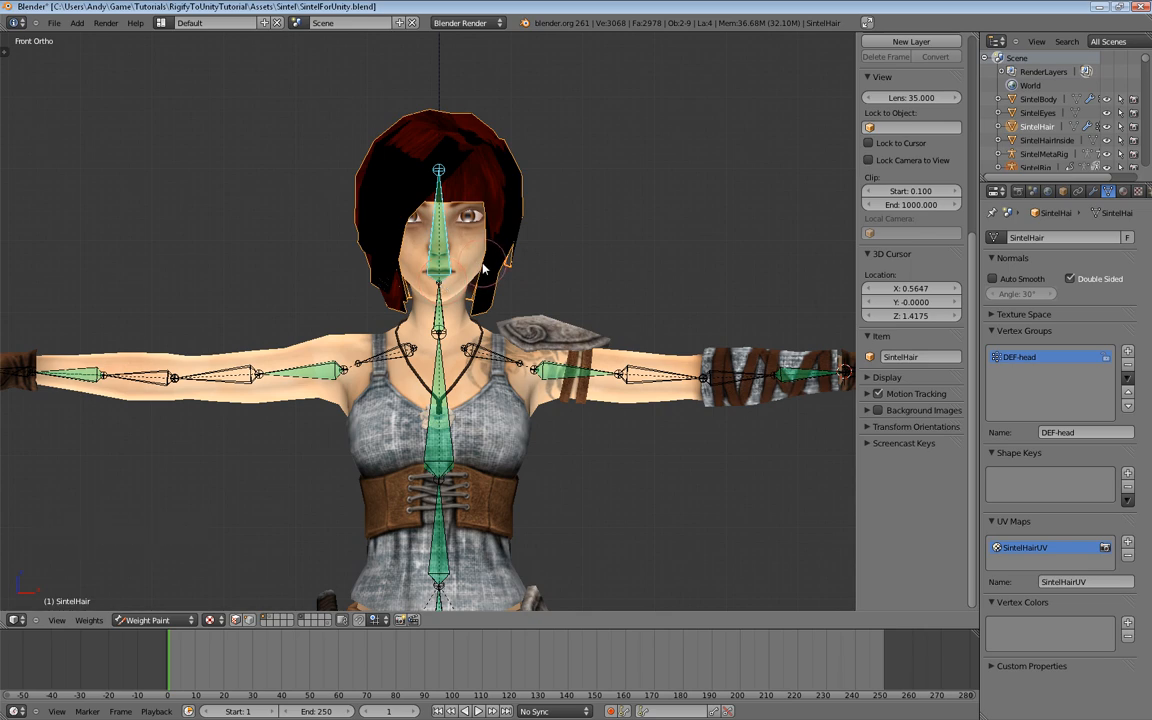
# Step: Add an Armature modifier to SintelHairInside that targets SintelRig, with Preserve Volume enabled and Bone Envelopes disabled
pyautogui.click(1048, 141)
pyautogui.scroll(3, 578, 249)
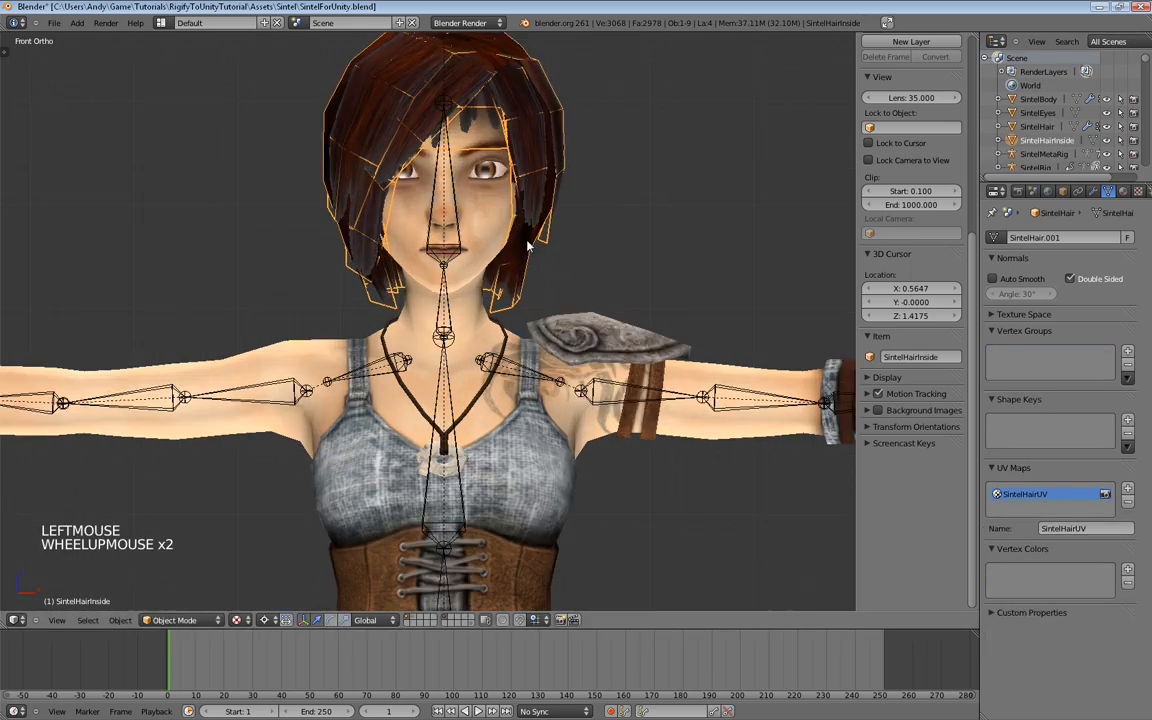
pyautogui.keyDown('shift'); pyautogui.moveTo(578, 249); pyautogui.dragTo(553, 295, button='middle'); pyautogui.keyUp('shift')
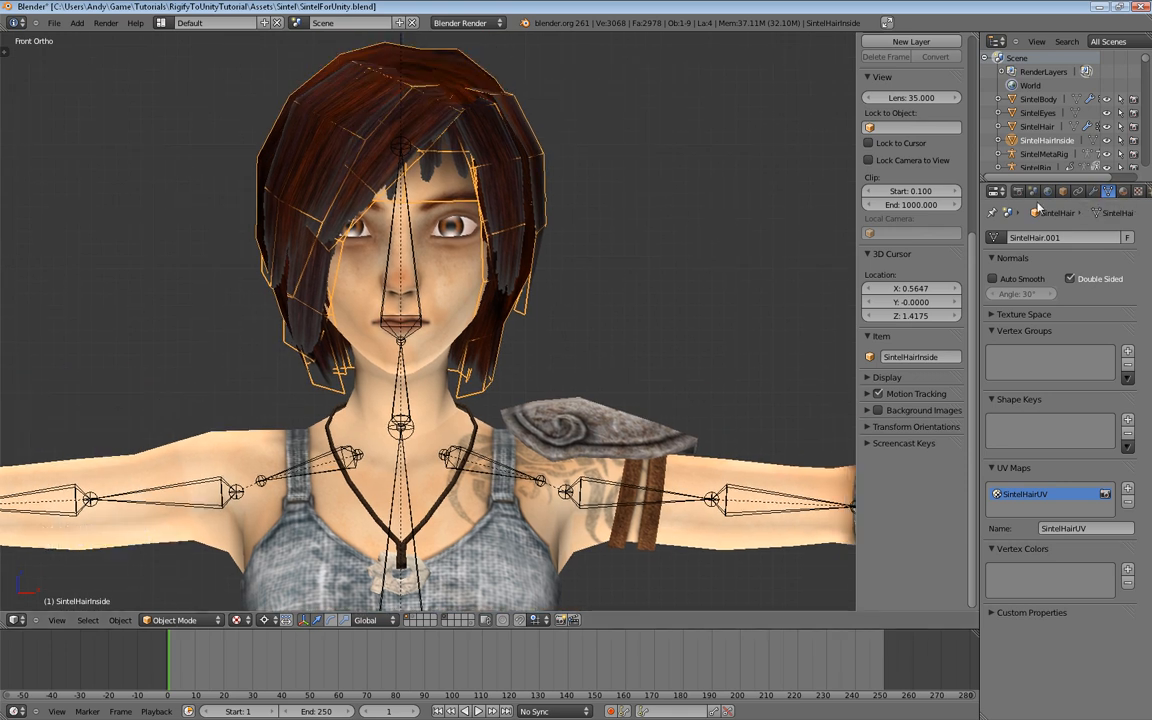
pyautogui.click(1094, 192)
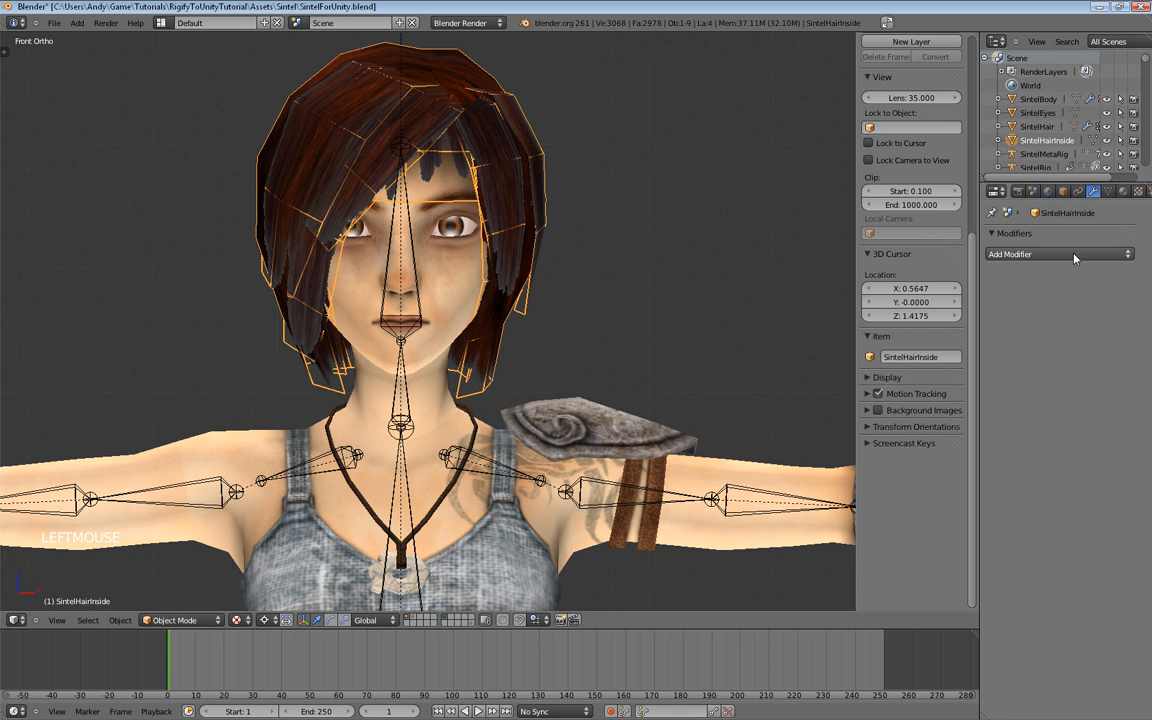
pyautogui.click(1030, 254)
pyautogui.click(918, 285)
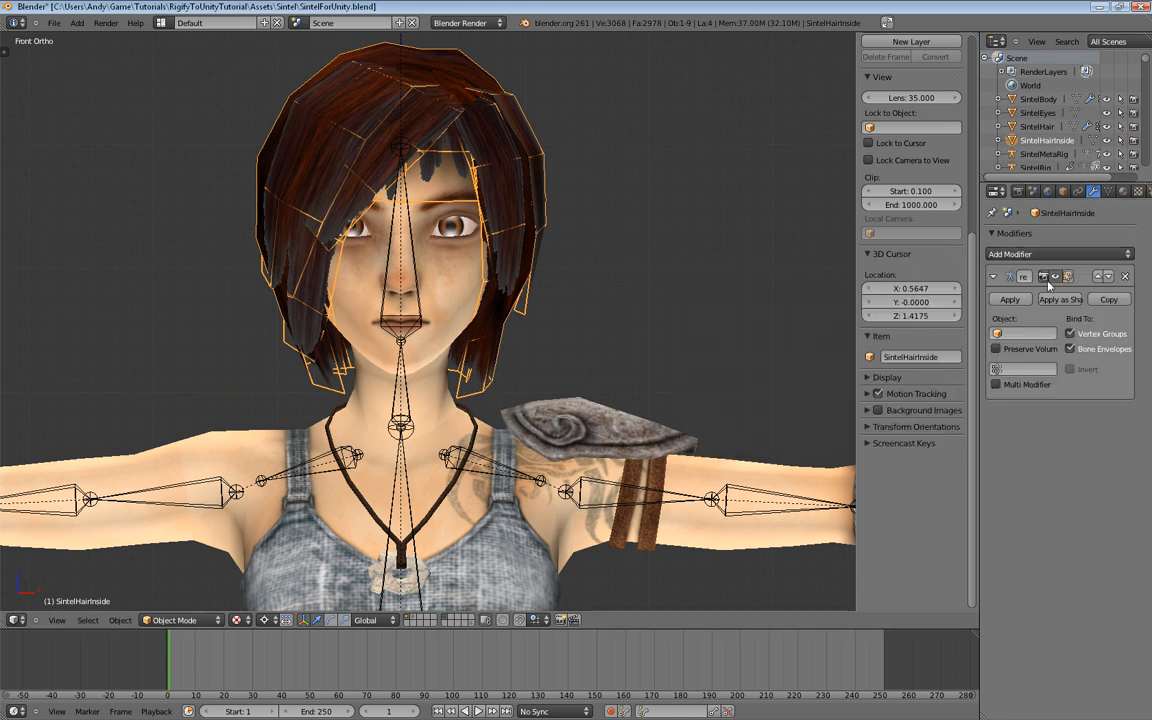
pyautogui.click(1030, 333)
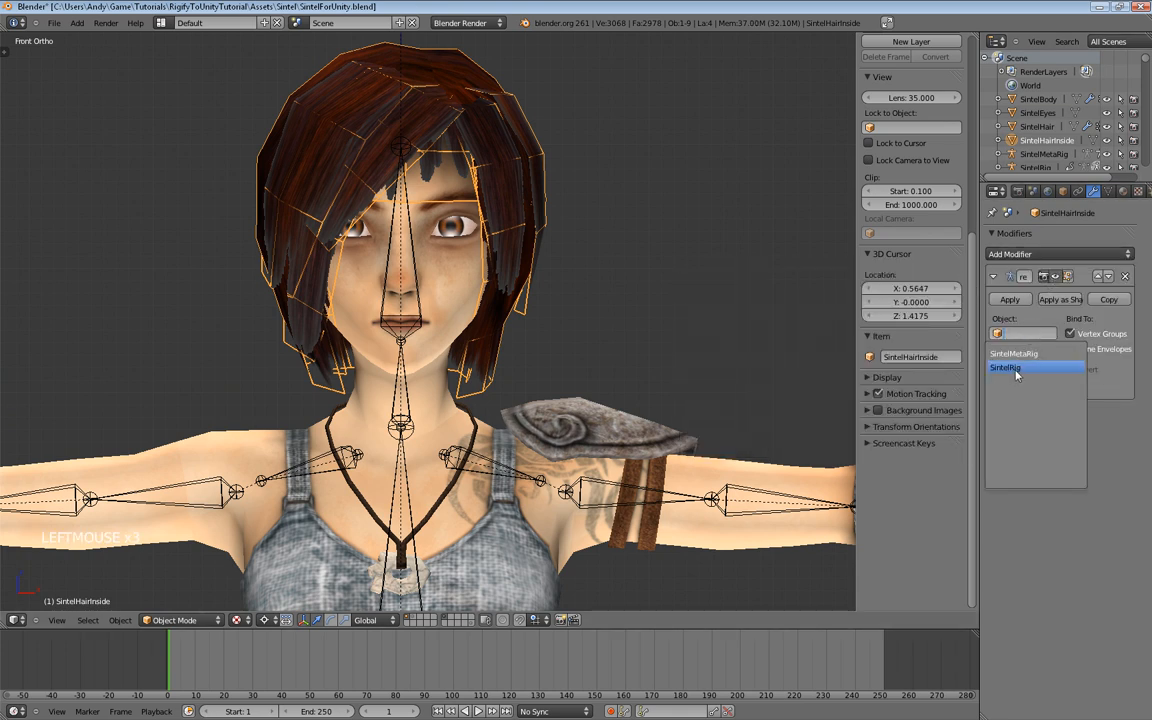
pyautogui.click(1022, 369)
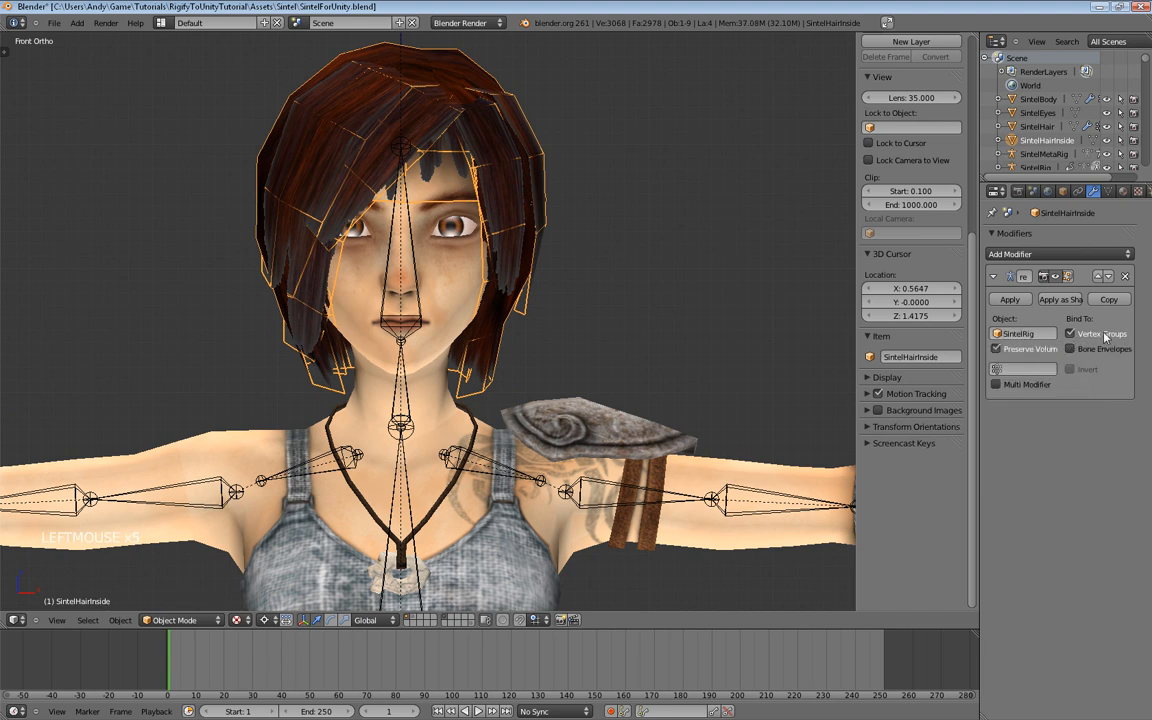
# Step: Put SintelHairInside in Weight Paint mode with the head deform bone selected
pyautogui.scroll(-3, 400, 222)
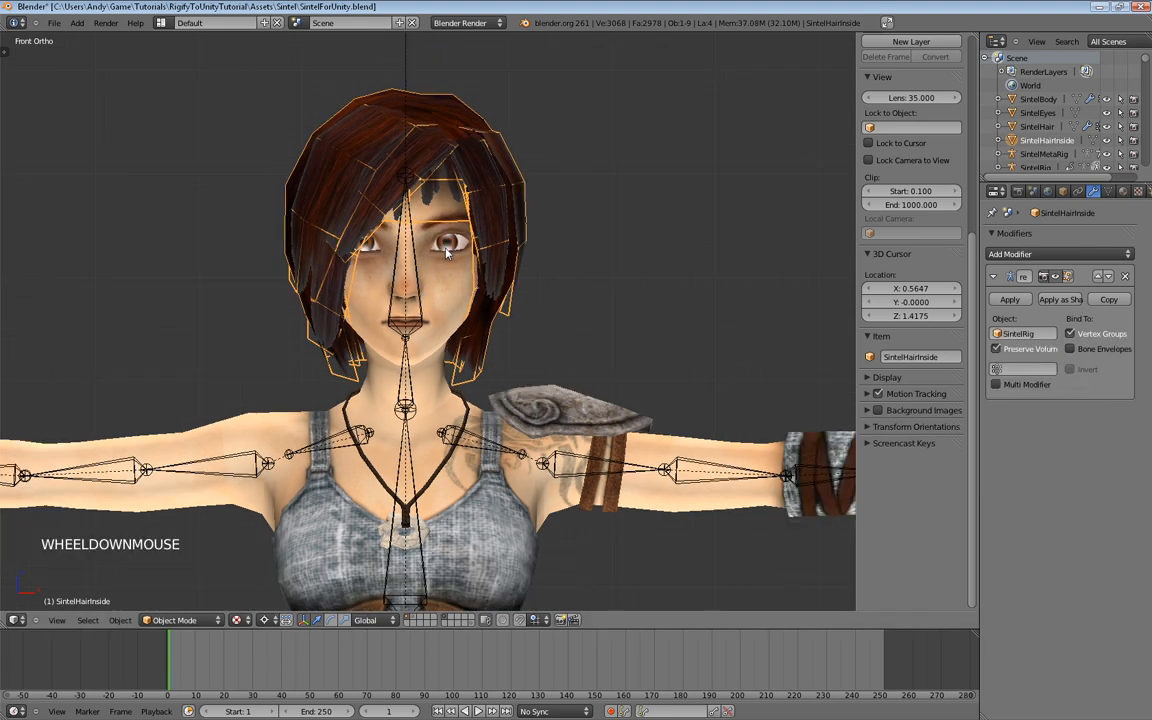
pyautogui.keyDown('shift'); pyautogui.moveTo(400, 222); pyautogui.dragTo(555, 297, button='middle'); pyautogui.keyUp('shift')
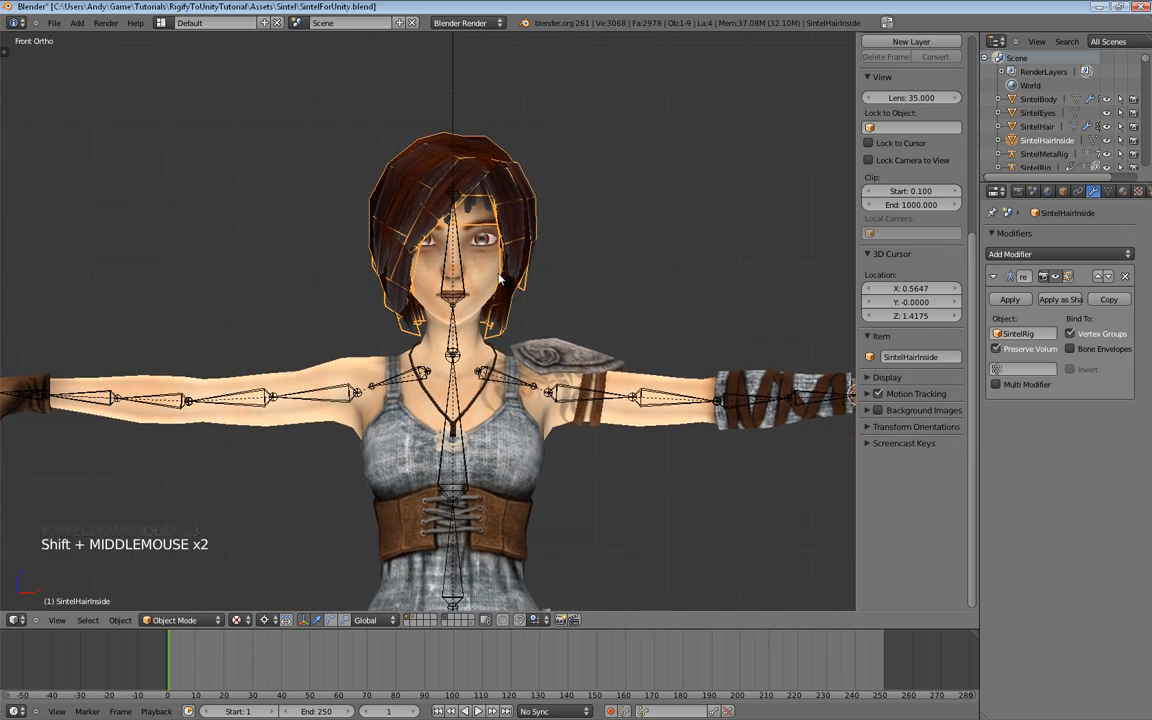
pyautogui.hotkey('ctrl', 'Tab')
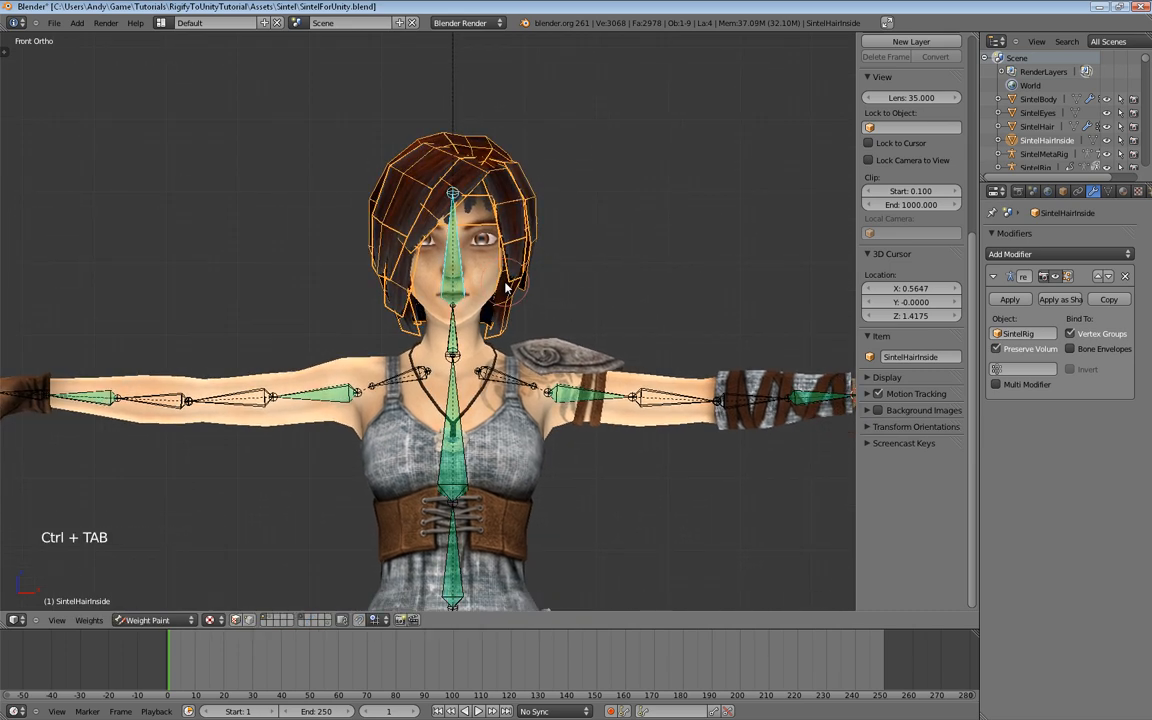
pyautogui.scroll(4, 484, 221)
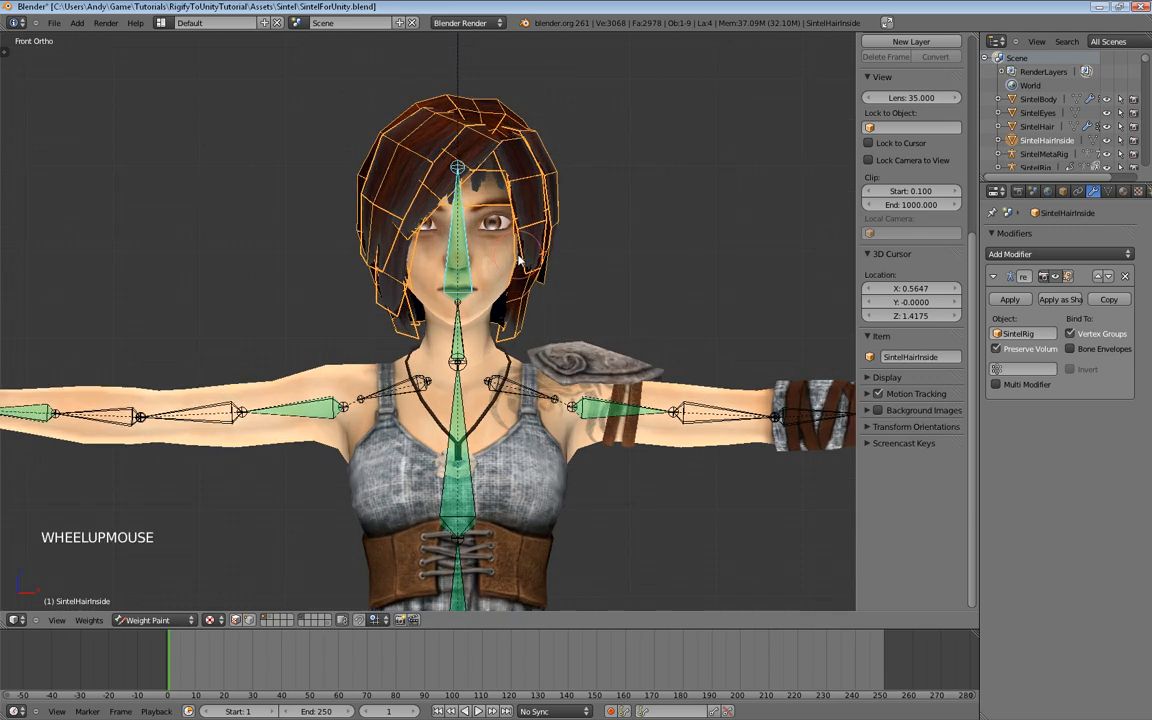
pyautogui.keyDown('shift'); pyautogui.moveTo(484, 221); pyautogui.dragTo(445, 247, button='middle'); pyautogui.keyUp('shift')
pyautogui.rightClick(445, 247)
# Step: Generate SintelHairInside weights from the selected head bone and show the mesh's vertex groups
pyautogui.scroll(-5, 460, 235)
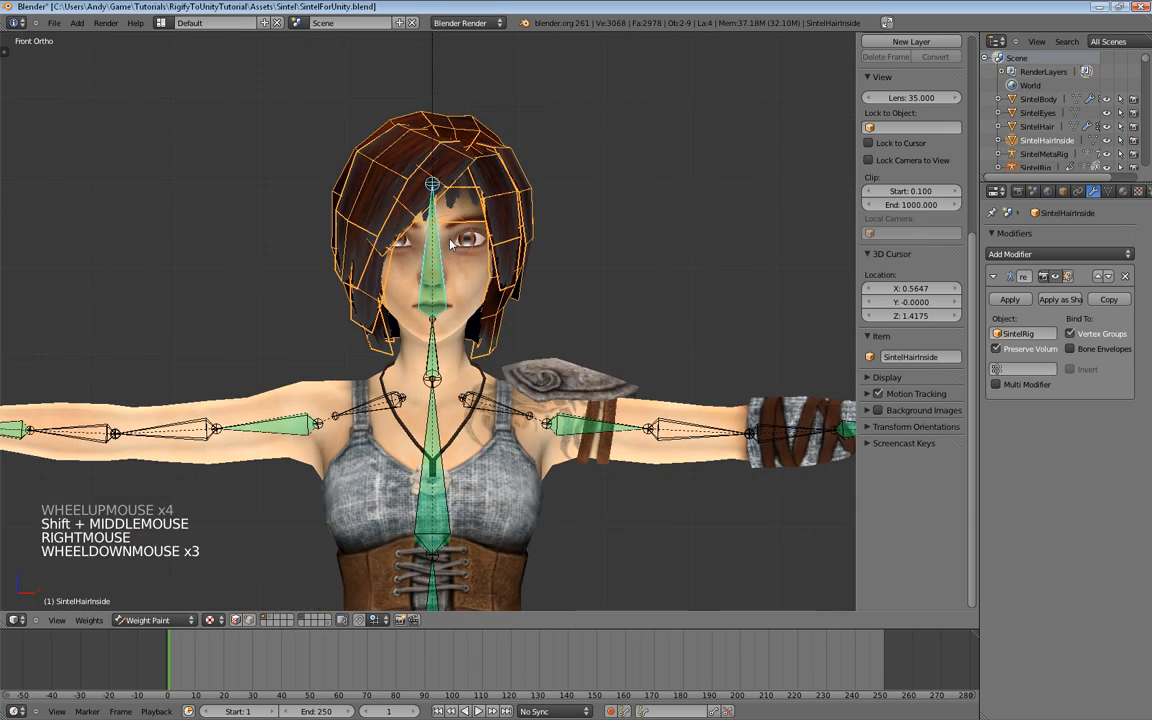
pyautogui.keyDown('shift'); pyautogui.moveTo(480, 160); pyautogui.dragTo(489, 252, button='middle'); pyautogui.keyUp('shift')
pyautogui.press('w')
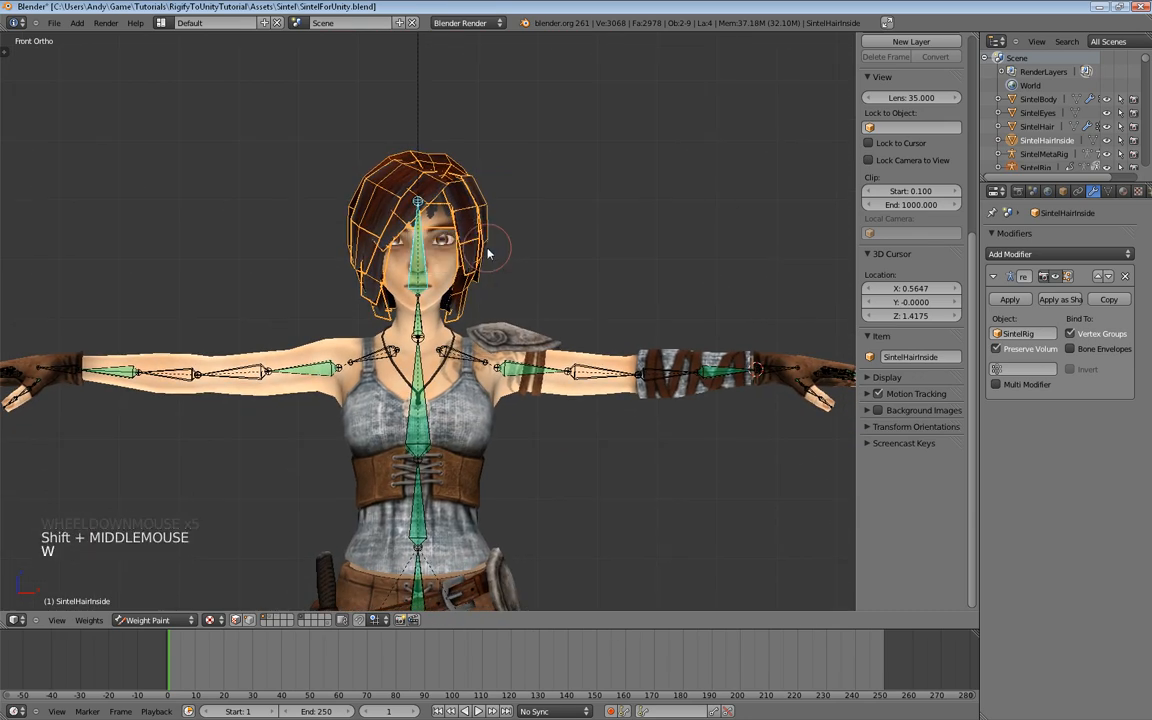
pyautogui.scroll(3, 489, 252)
pyautogui.scroll(1, 489, 250)
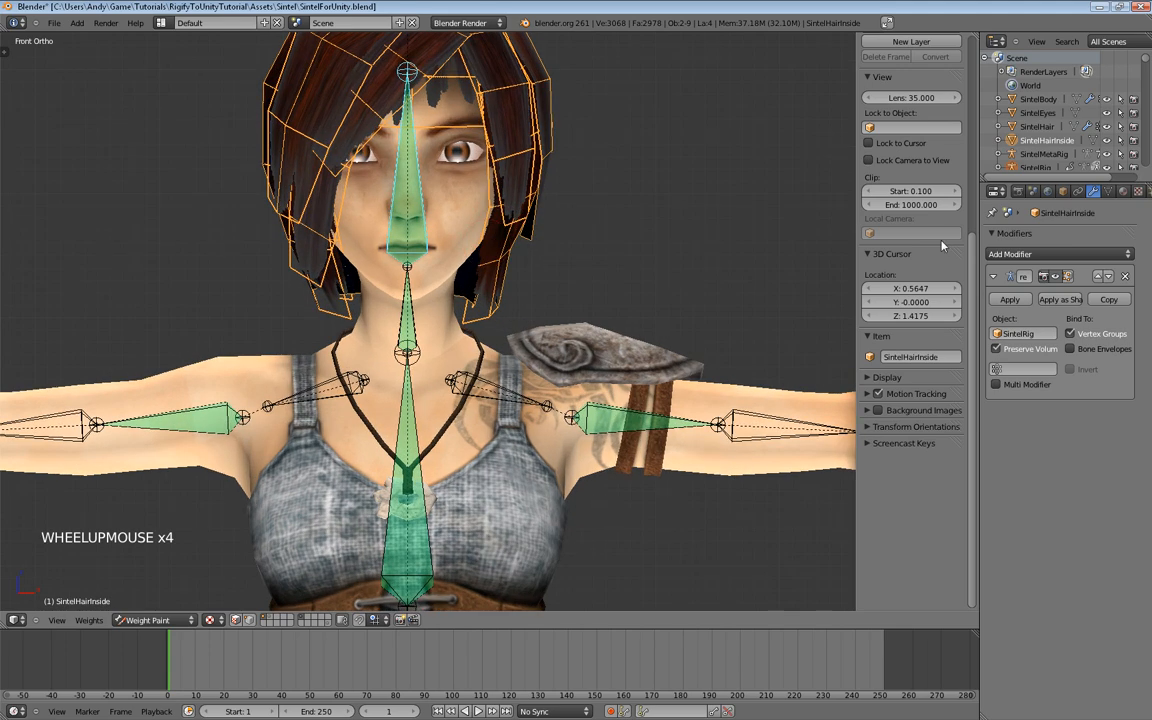
pyautogui.click(1108, 191)
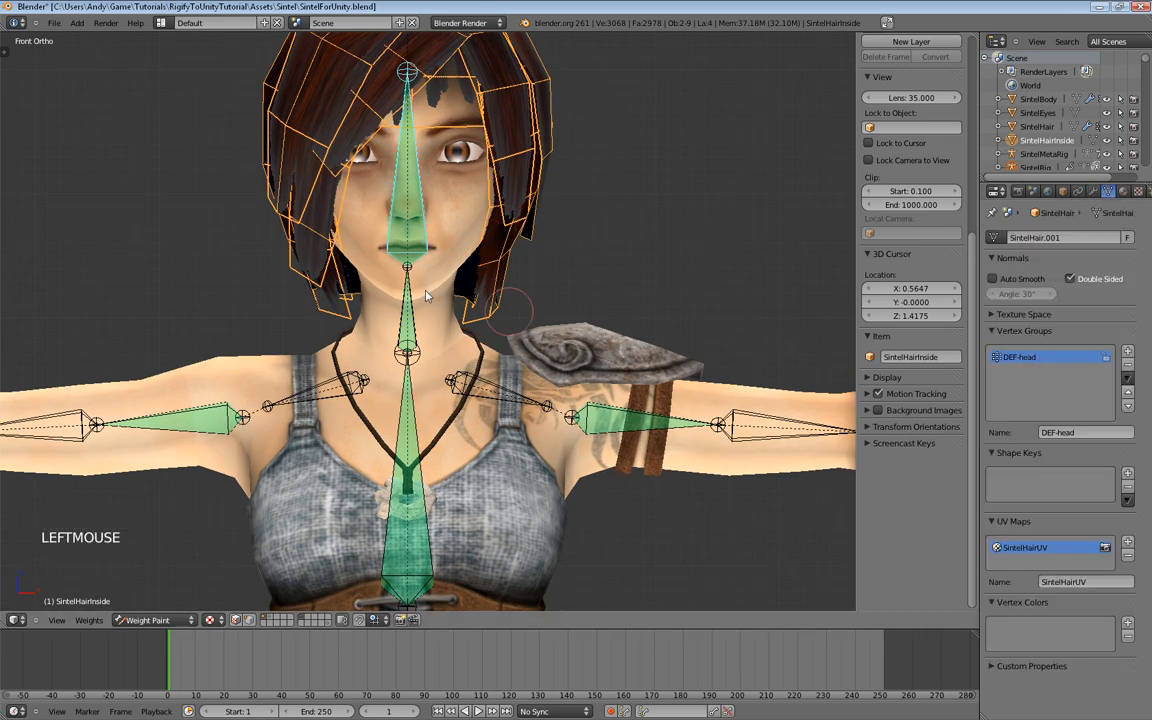
# Step: Select all SintelHairInside vertices in Edit Mode and assign them to the DEF-head group at weight 1.000
pyautogui.scroll(-2, 426, 295)
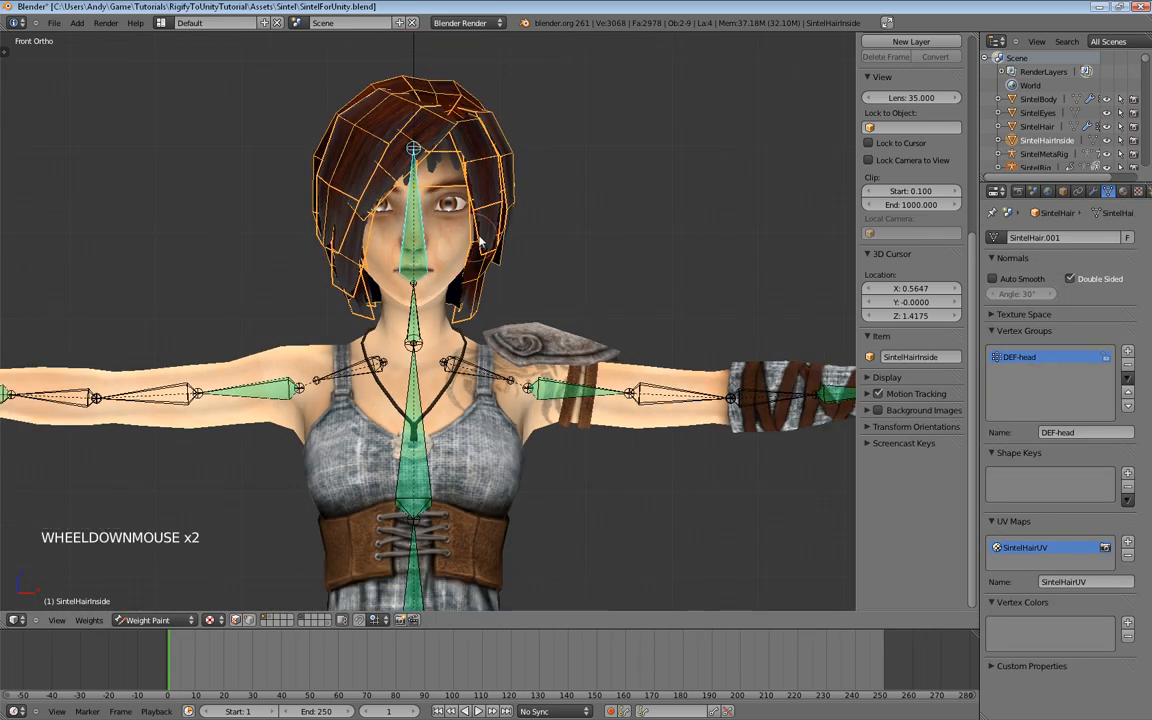
pyautogui.press('Tab')
pyautogui.press('a')
pyautogui.press('a')
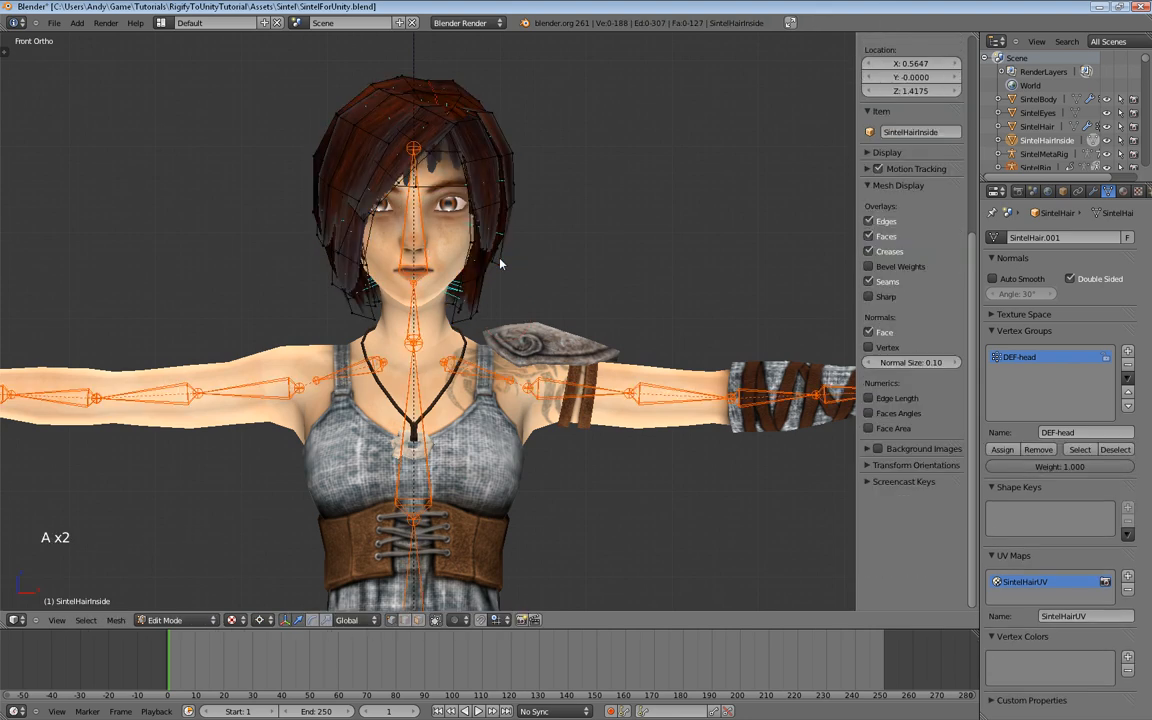
pyautogui.press('a')
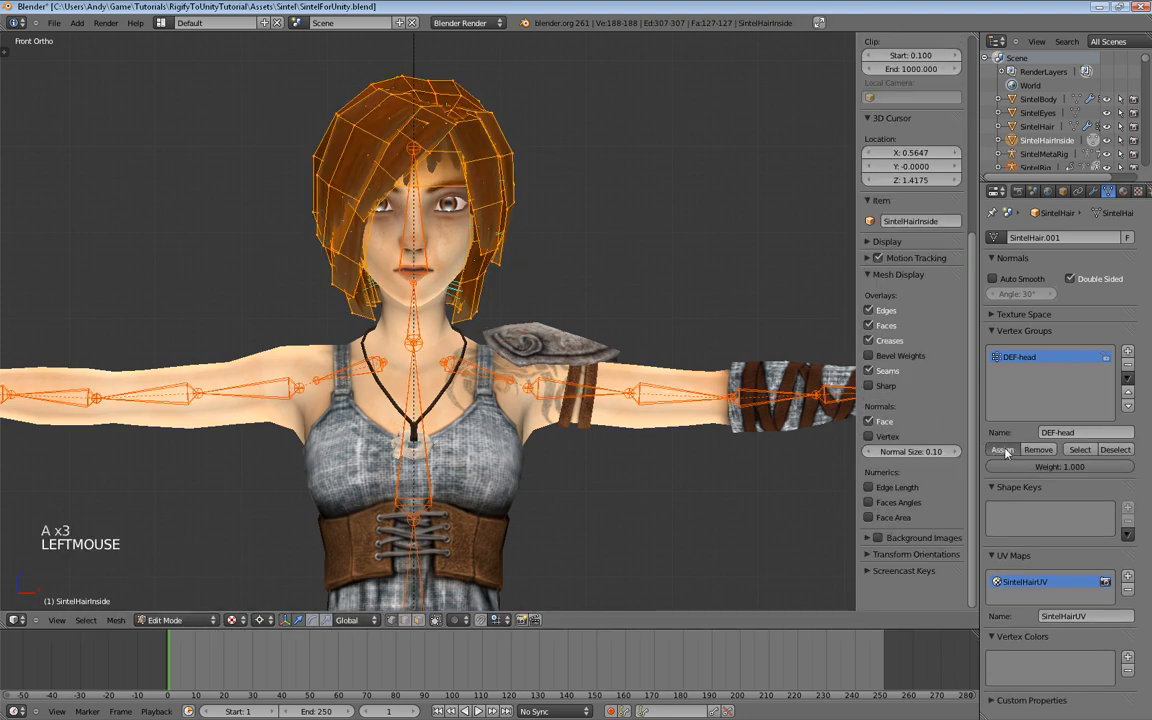
# Step: Check that the inner hair follows the rig by trial-moving SintelRig's root bone in Pose Mode, and cancel the move
pyautogui.scroll(1, 442, 234)
pyautogui.scroll(-2, 490, 265)
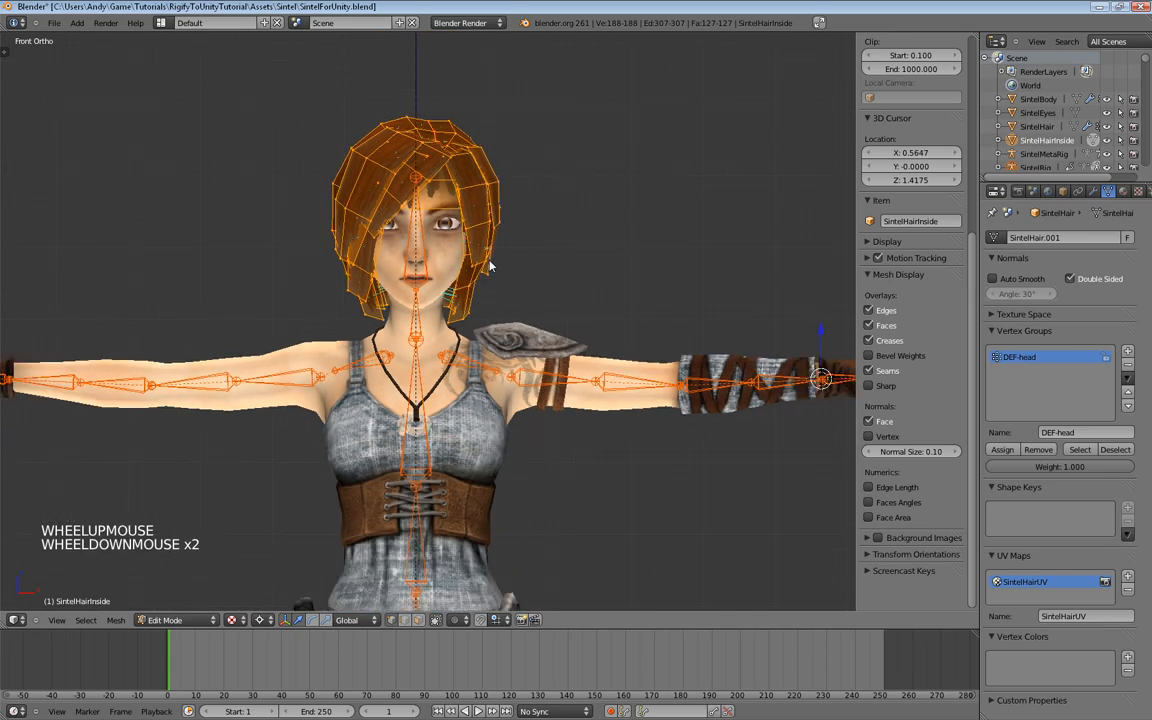
pyautogui.press('Tab')
pyautogui.moveTo(489, 250)
pyautogui.keyDown('shift'); pyautogui.mouseDown(button='middle')
pyautogui.moveTo(470, 256)
pyautogui.moveTo(500, 288)
pyautogui.moveTo(481, 391)
pyautogui.moveTo(483, 275)
pyautogui.moveTo(465, 419)
pyautogui.moveTo(489, 457)
pyautogui.moveTo(491, 316)
pyautogui.moveTo(483, 391)
pyautogui.moveTo(481, 365)
pyautogui.mouseUp(button='middle'); pyautogui.keyUp('shift')
pyautogui.scroll(-6, 448, 256)
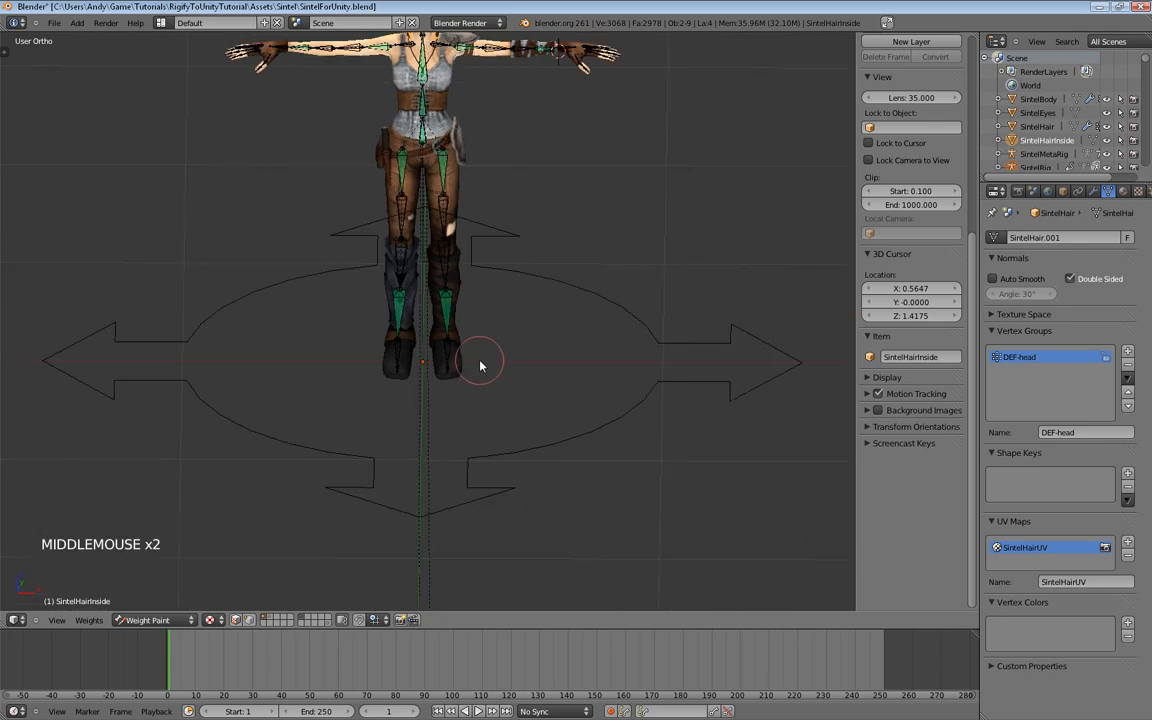
pyautogui.hotkey('ctrl', 'Tab')
pyautogui.rightClick(590, 438)
pyautogui.moveTo(573, 455); pyautogui.dragTo(562, 437, button='middle')
pyautogui.scroll(-3, 560, 447)
pyautogui.press('g')
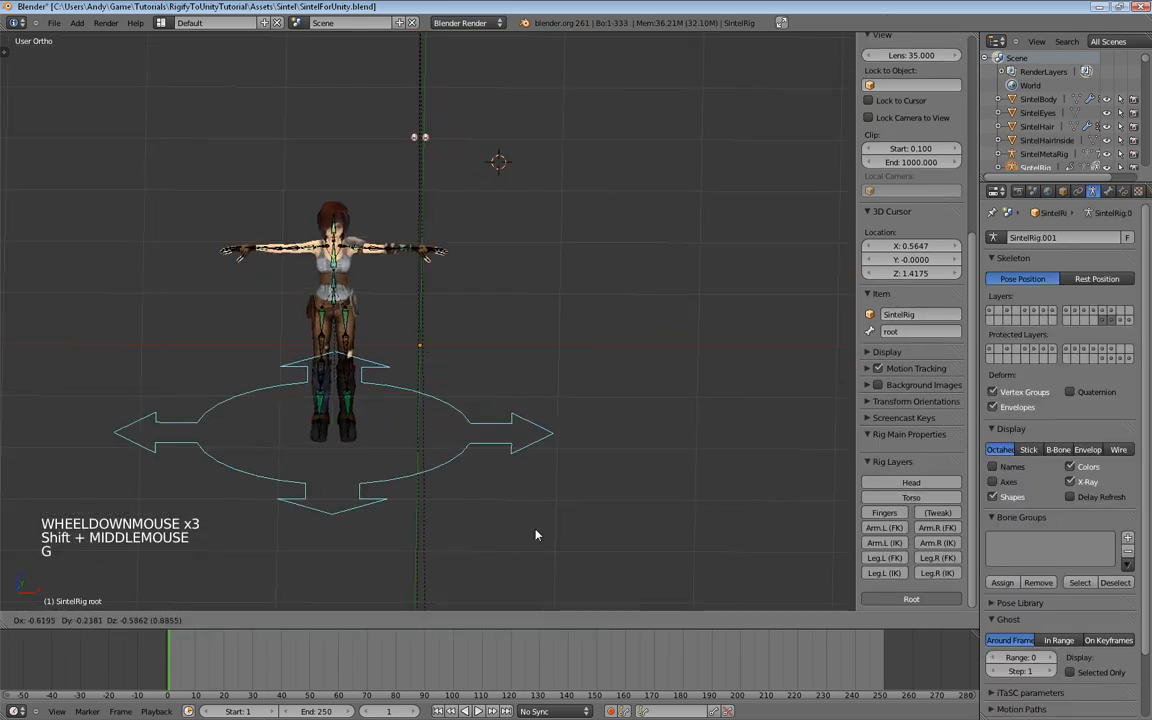
pyautogui.rightClick(643, 489)
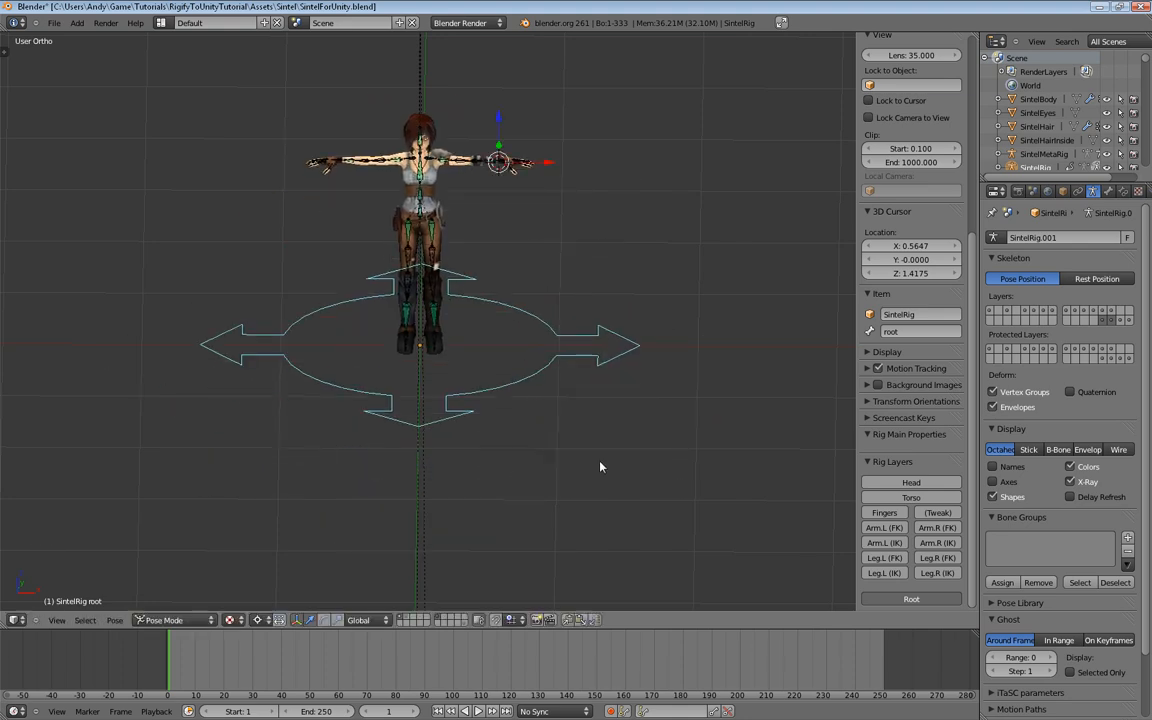
# Step: Leave the rig's Pose Mode and make SintelEyes the active object
pyautogui.scroll(3, 599, 465)
pyautogui.keyDown('shift'); pyautogui.moveTo(481, 321); pyautogui.dragTo(483, 416, button='middle'); pyautogui.keyUp('shift')
pyautogui.scroll(3, 483, 416)
pyautogui.keyDown('shift'); pyautogui.moveTo(440, 307); pyautogui.dragTo(452, 403, button='middle'); pyautogui.keyUp('shift')
pyautogui.keyDown('shift'); pyautogui.moveTo(451, 401); pyautogui.dragTo(465, 358, button='middle'); pyautogui.keyUp('shift')
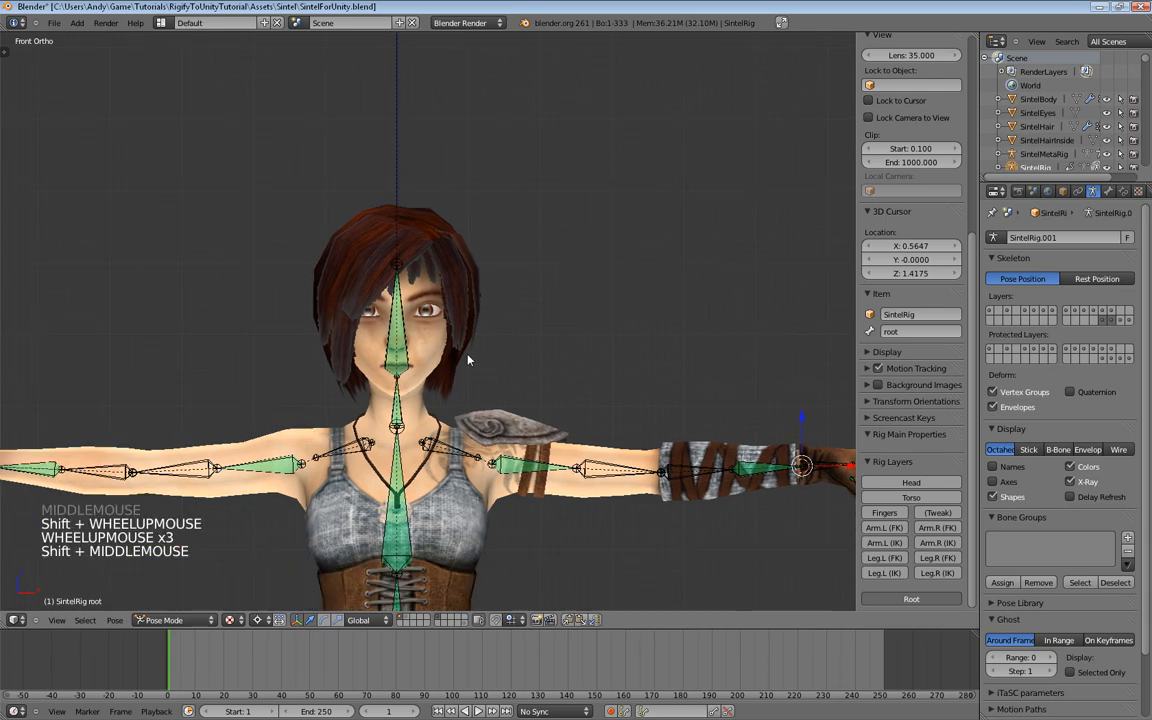
pyautogui.rightClick(465, 358)
pyautogui.rightClick(432, 312)
pyautogui.rightClick(432, 312)
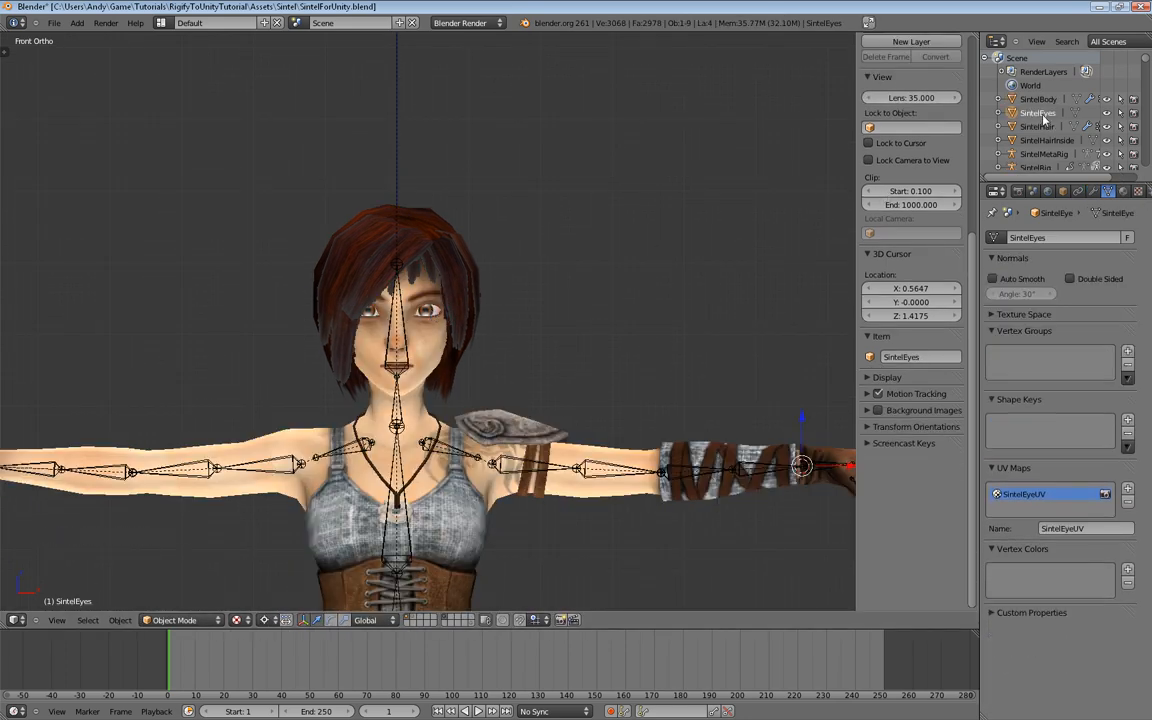
# Step: Add an Armature modifier to SintelEyes that targets SintelRig, with Preserve Volume enabled and Bone Envelopes disabled
pyautogui.scroll(-3, 753, 434)
pyautogui.keyDown('shift'); pyautogui.moveTo(753, 434); pyautogui.dragTo(783, 199, button='middle'); pyautogui.keyUp('shift')
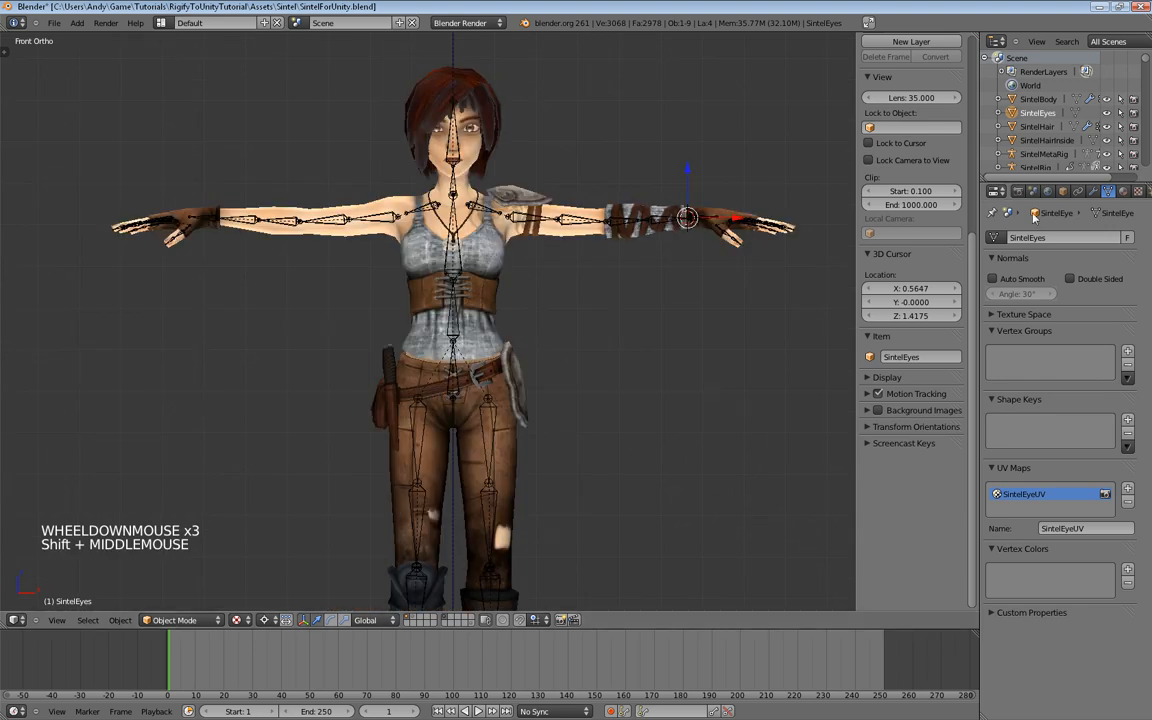
pyautogui.click(1093, 191)
pyautogui.click(1020, 254)
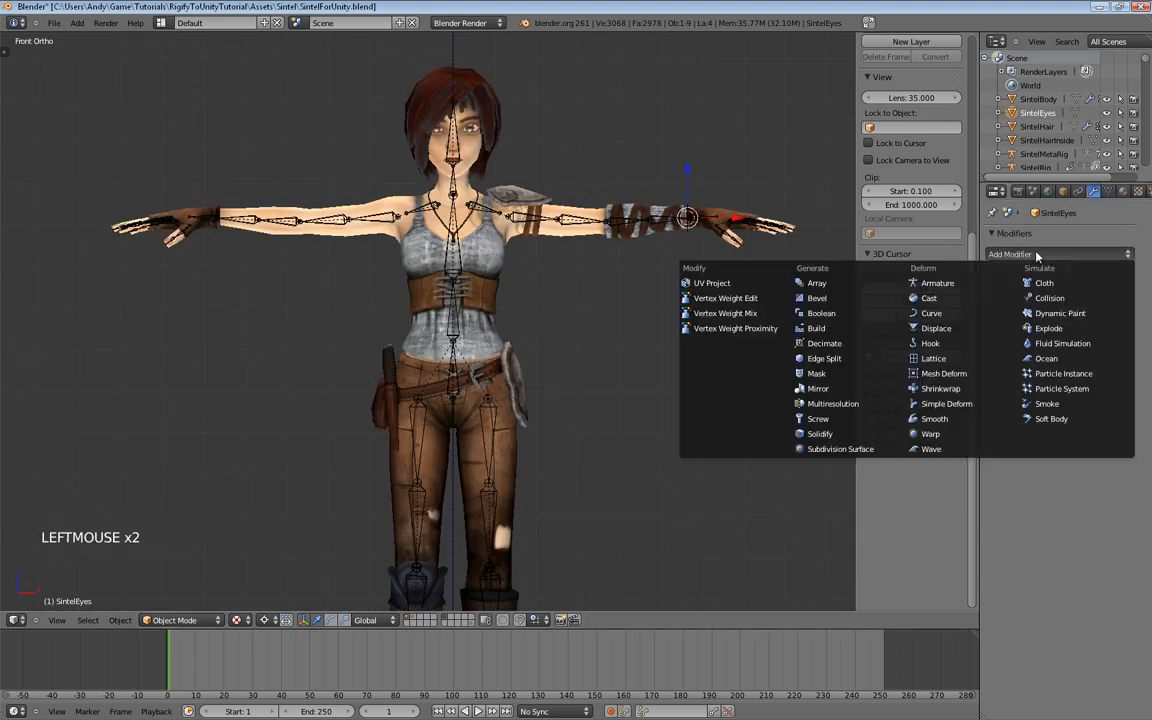
pyautogui.click(850, 267)
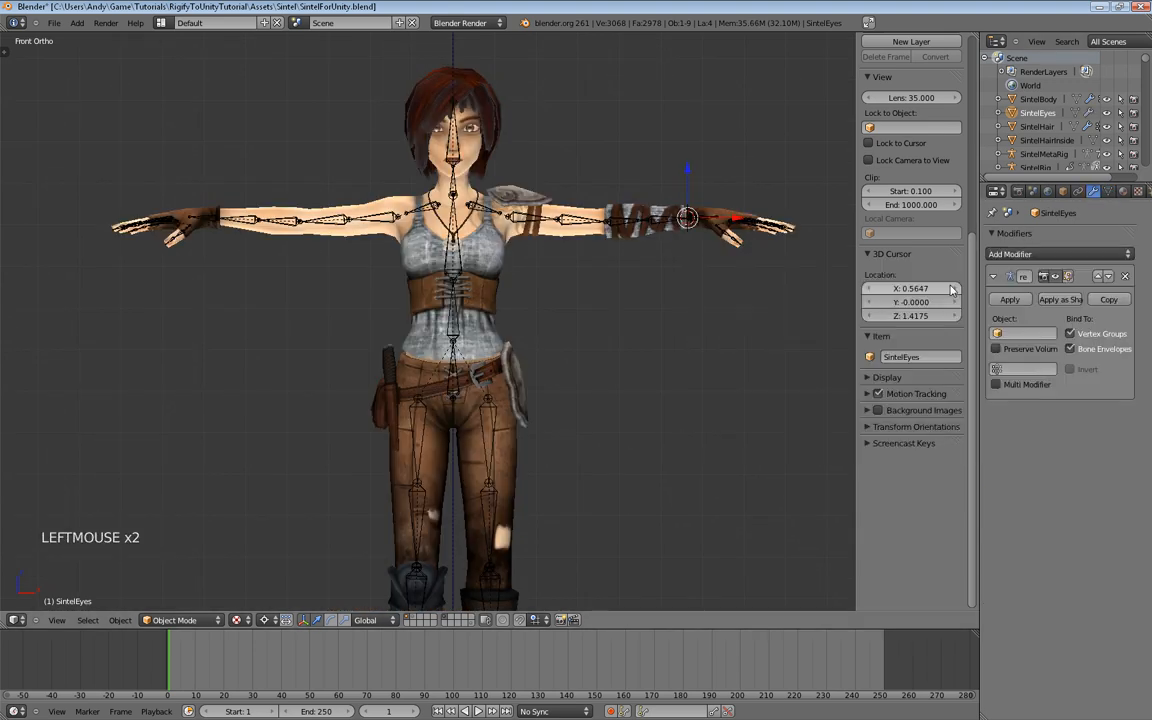
pyautogui.click(1022, 333)
pyautogui.click(1025, 369)
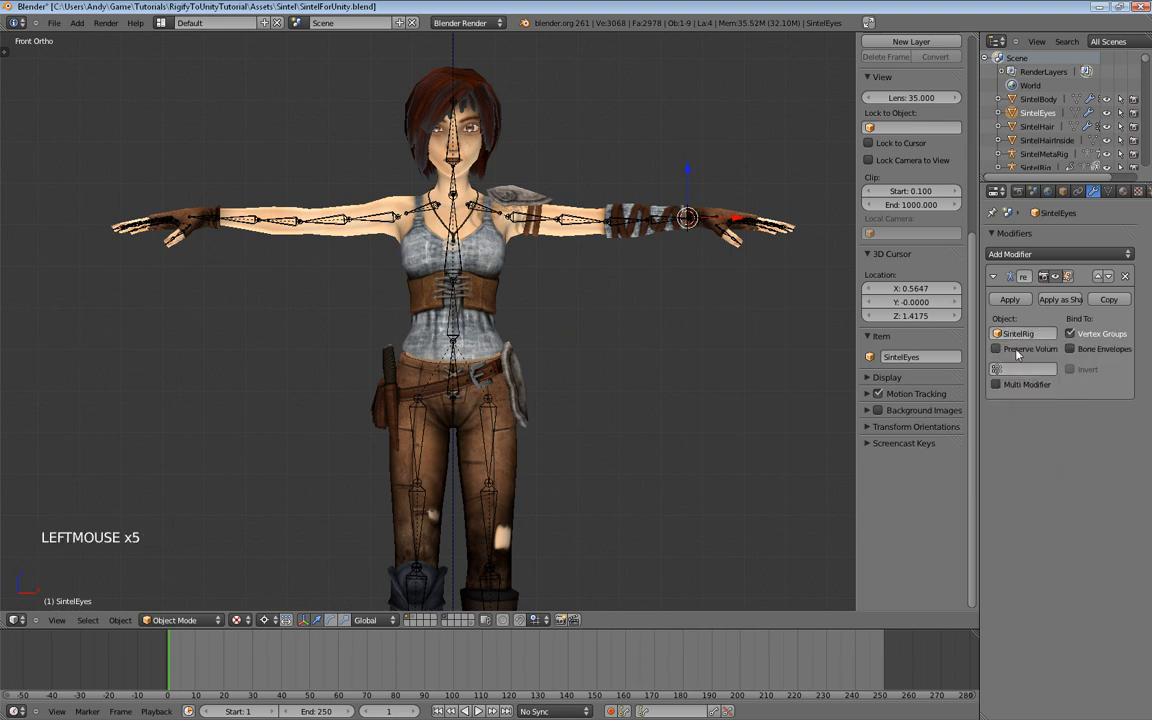
pyautogui.click(995, 348)
# Step: Put SintelEyes in Weight Paint mode and generate automatic weights from the selected head deform bone
pyautogui.scroll(2, 445, 258)
pyautogui.keyDown('shift'); pyautogui.moveTo(464, 207); pyautogui.dragTo(522, 368, button='middle'); pyautogui.keyUp('shift')
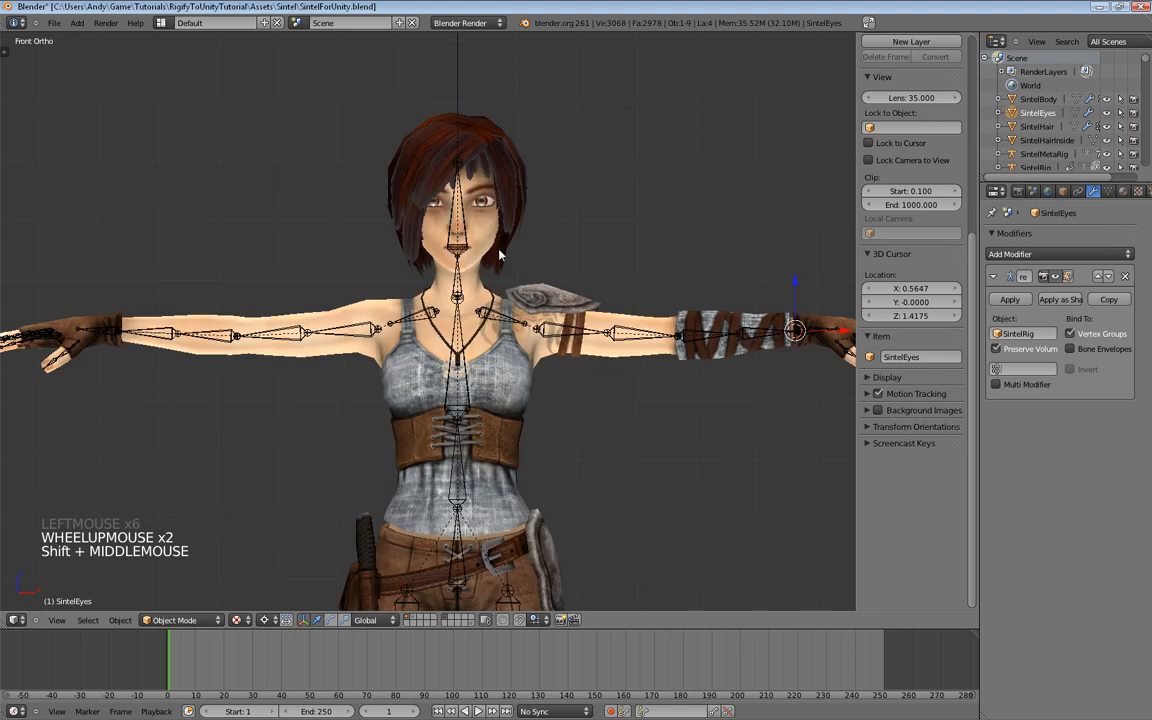
pyautogui.hotkey('ctrl', 'Tab')
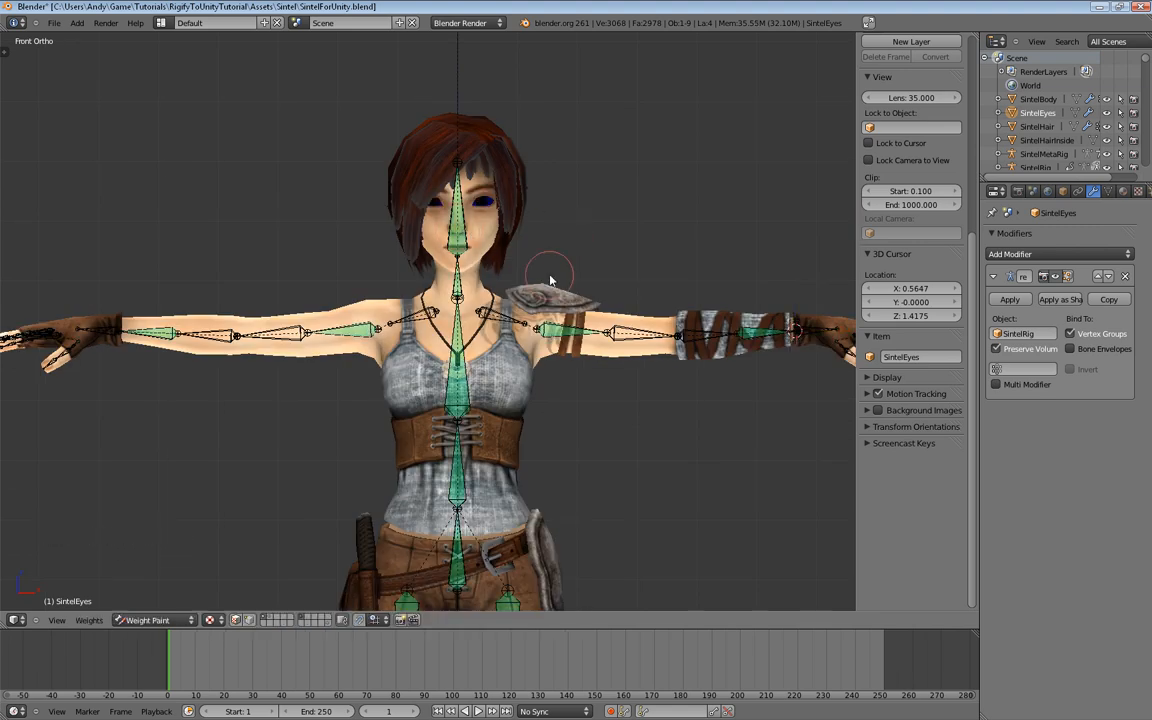
pyautogui.press('w')
pyautogui.click(550, 277)
pyautogui.rightClick(418, 214)
pyautogui.press('w')
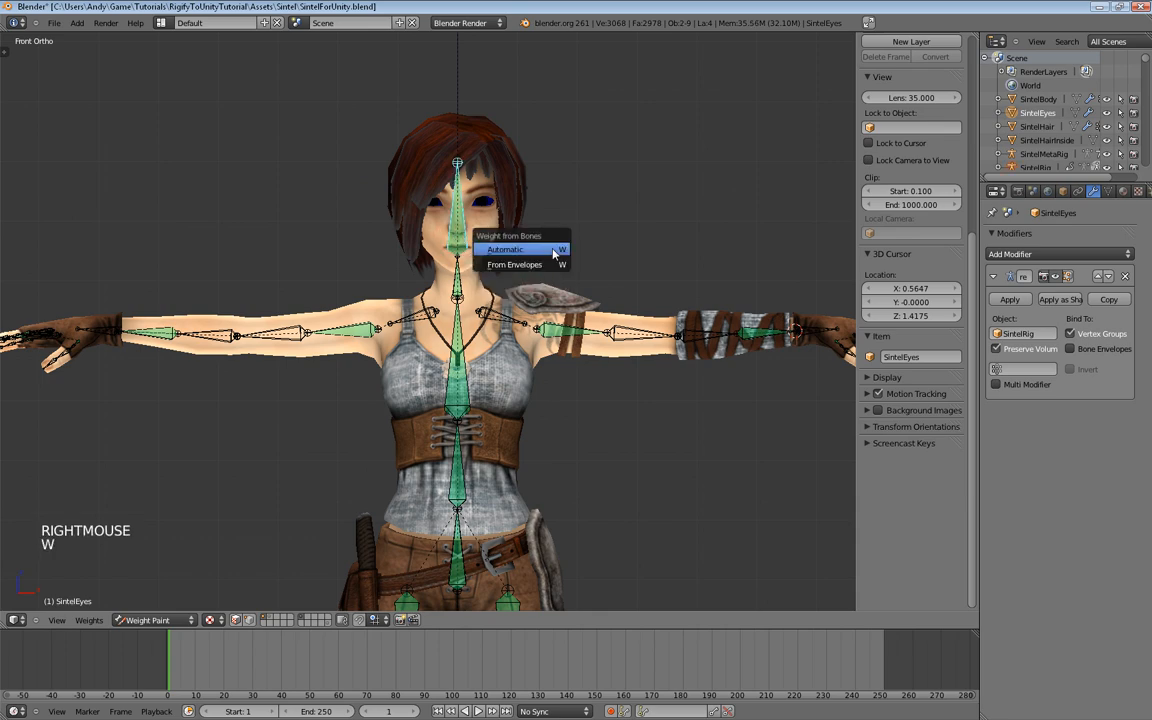
pyautogui.click(553, 250)
pyautogui.scroll(3, 549, 251)
pyautogui.scroll(-2, 550, 254)
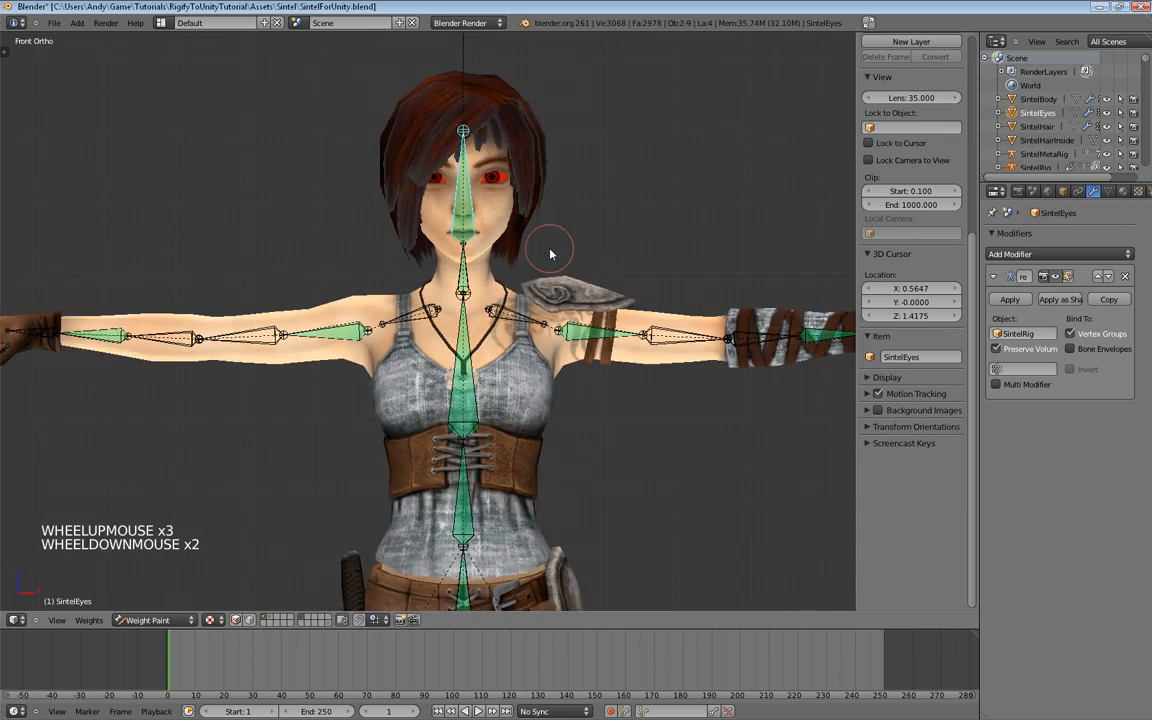
# Step: Select all SintelEyes vertices in Edit Mode and assign them to the DEF-head group at weight 1.000
pyautogui.keyDown('shift'); pyautogui.moveTo(586, 266); pyautogui.dragTo(550, 258, button='middle'); pyautogui.keyUp('shift')
pyautogui.press('Tab')
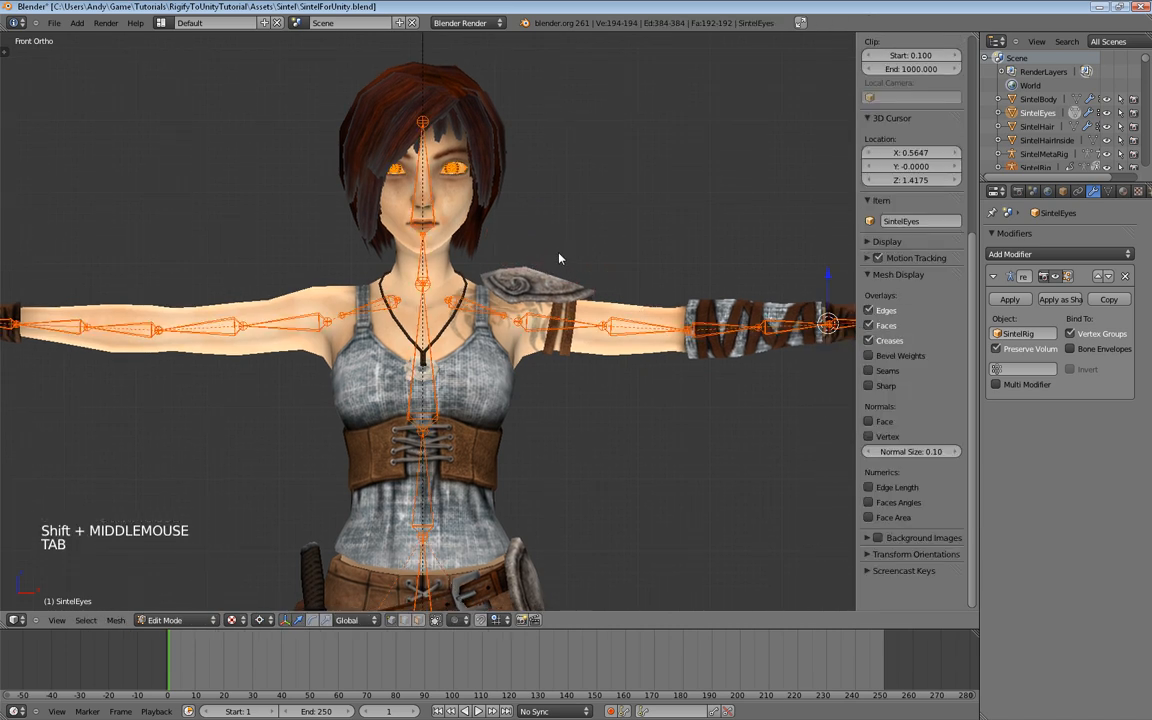
pyautogui.press('a')
pyautogui.press('a')
pyautogui.press('a')
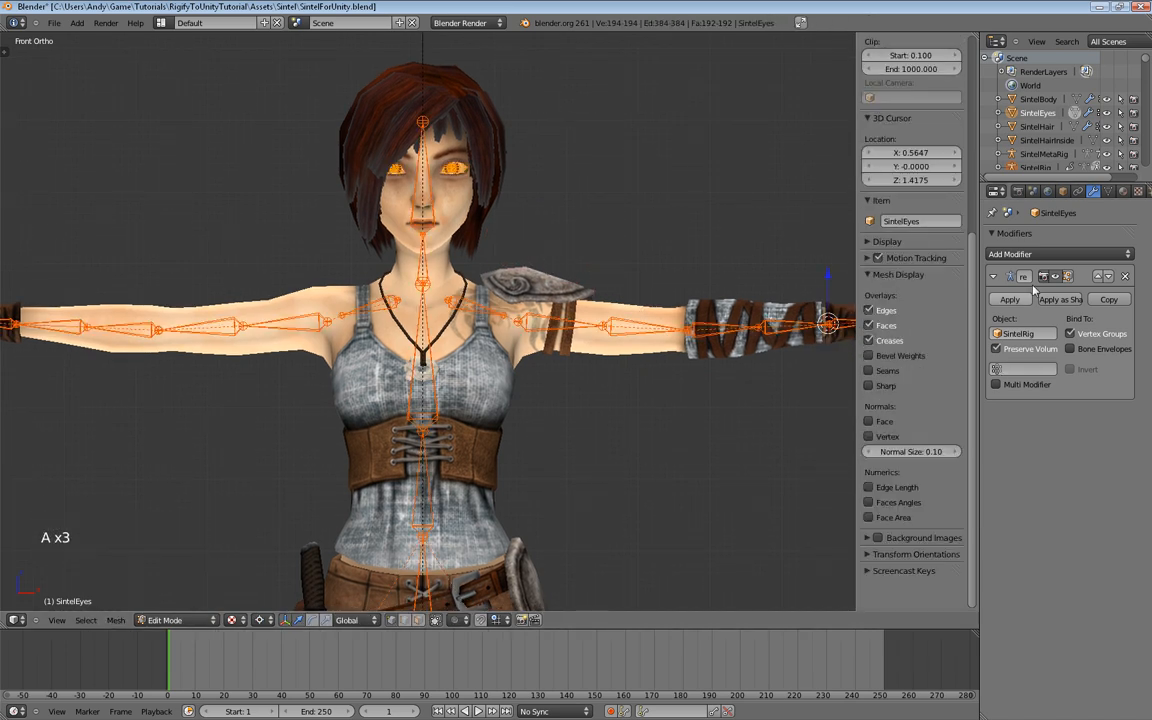
pyautogui.click(1108, 191)
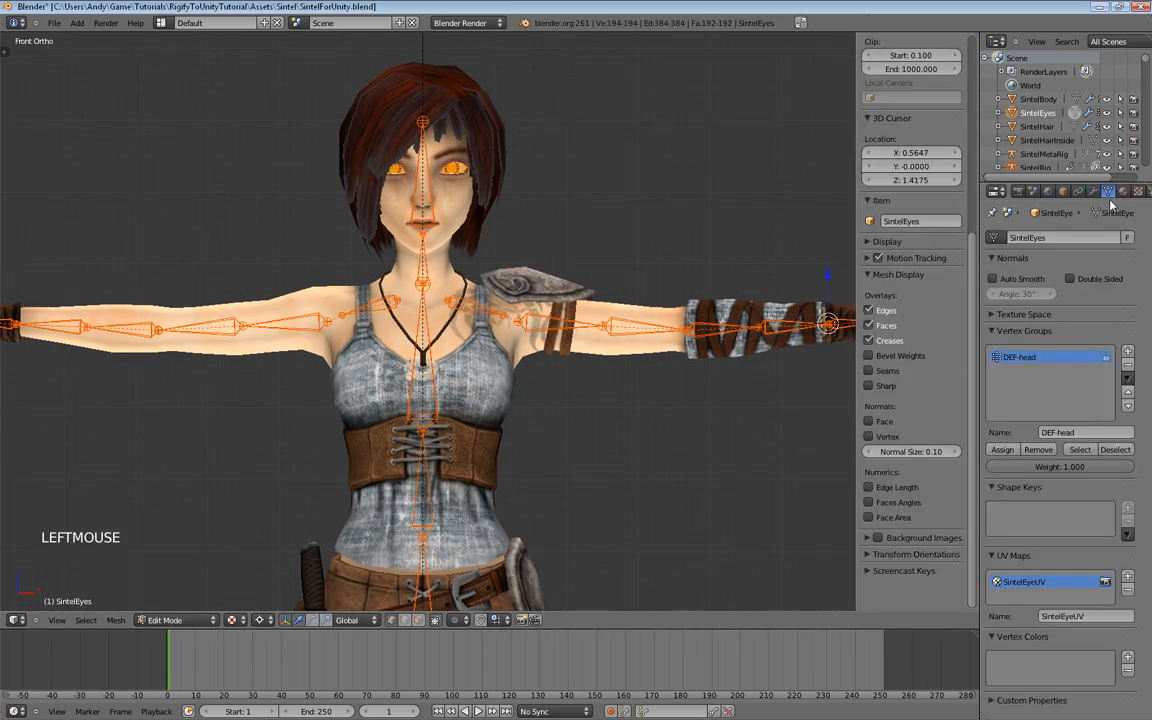
pyautogui.click(1005, 449)
pyautogui.press('Tab')
# Step: Test the eyes' binding by moving SintelRig's root bone in Pose Mode, and cancel the move
pyautogui.scroll(-5, 527, 265)
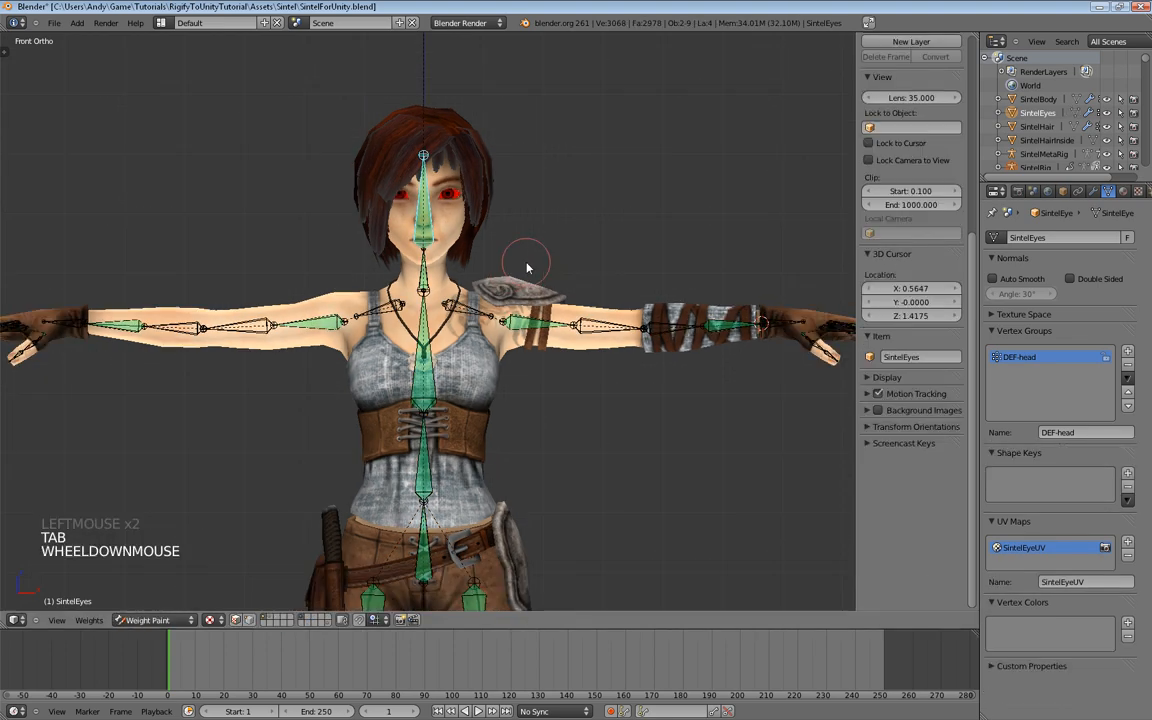
pyautogui.keyDown('shift'); pyautogui.moveTo(527, 265); pyautogui.dragTo(502, 426, button='middle'); pyautogui.keyUp('shift')
pyautogui.press('Tab')
pyautogui.scroll(-2, 512, 304)
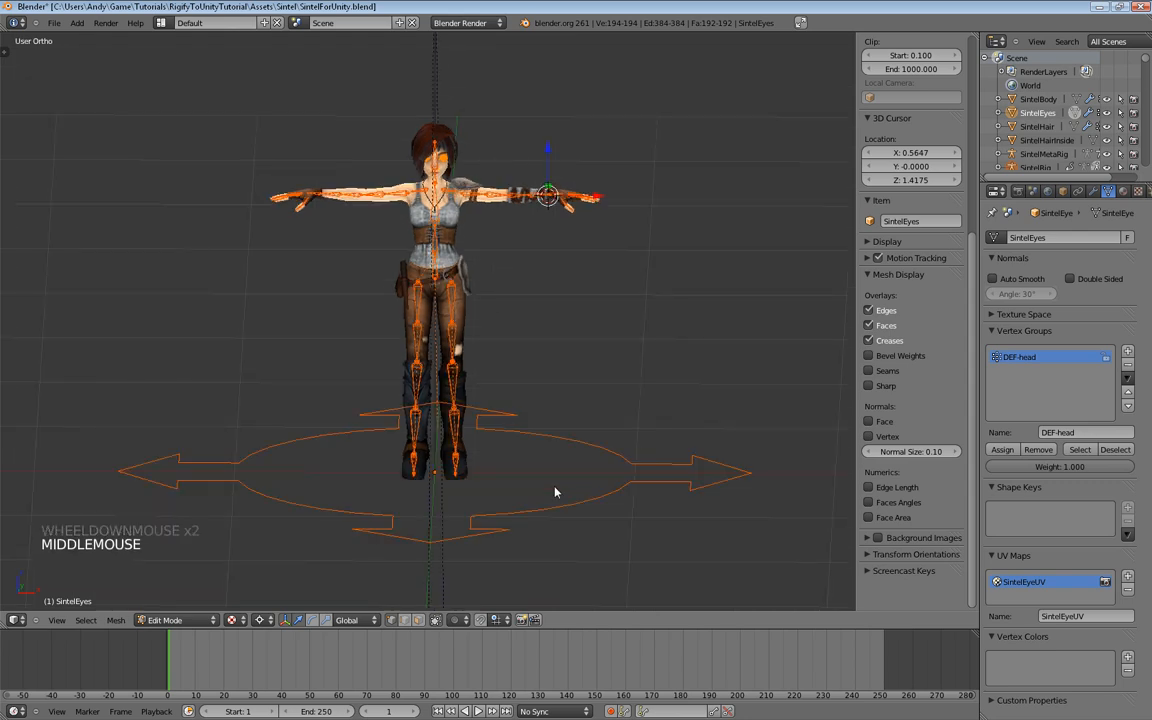
pyautogui.press('Tab')
pyautogui.hotkey('ctrl', 'Tab')
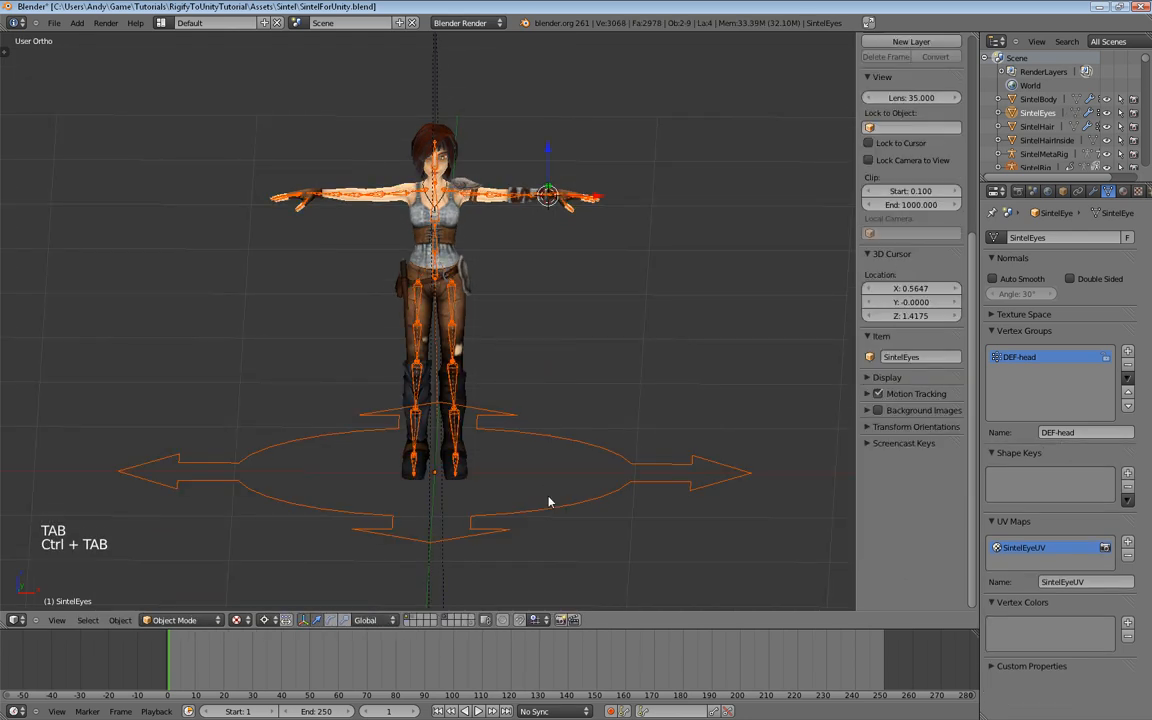
pyautogui.rightClick(550, 505)
pyautogui.press('g')
pyautogui.press('g')
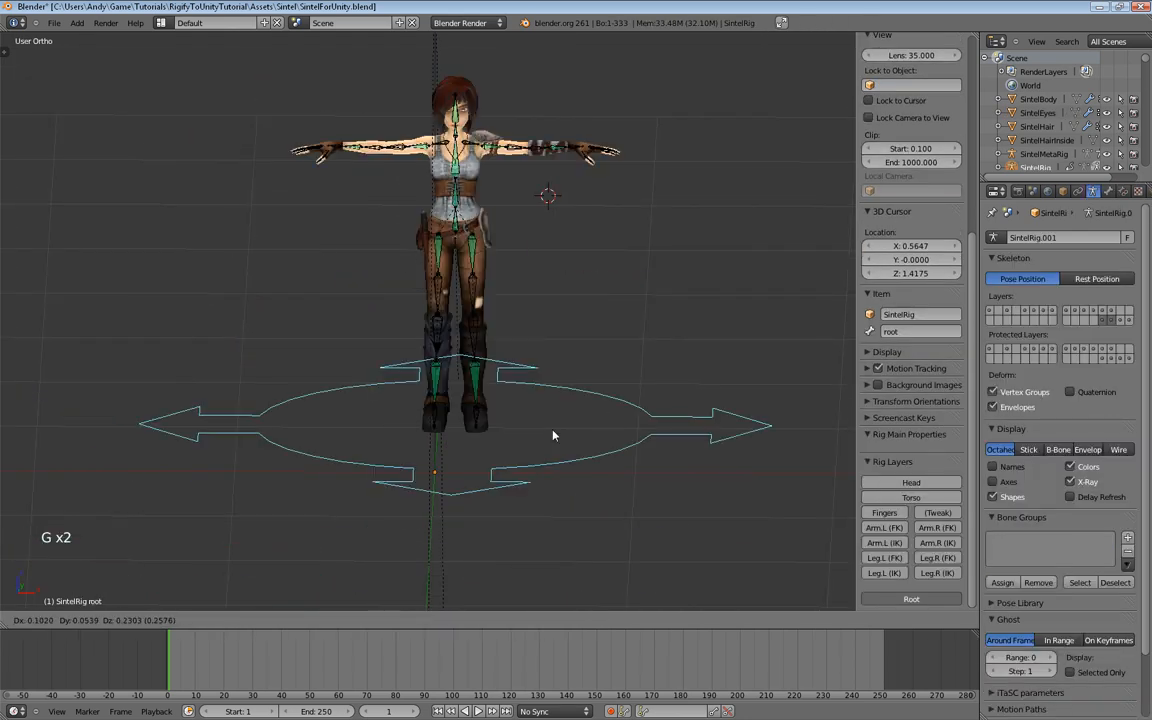
pyautogui.click(453, 487)
pyautogui.moveTo(507, 495); pyautogui.dragTo(499, 473, button='middle')
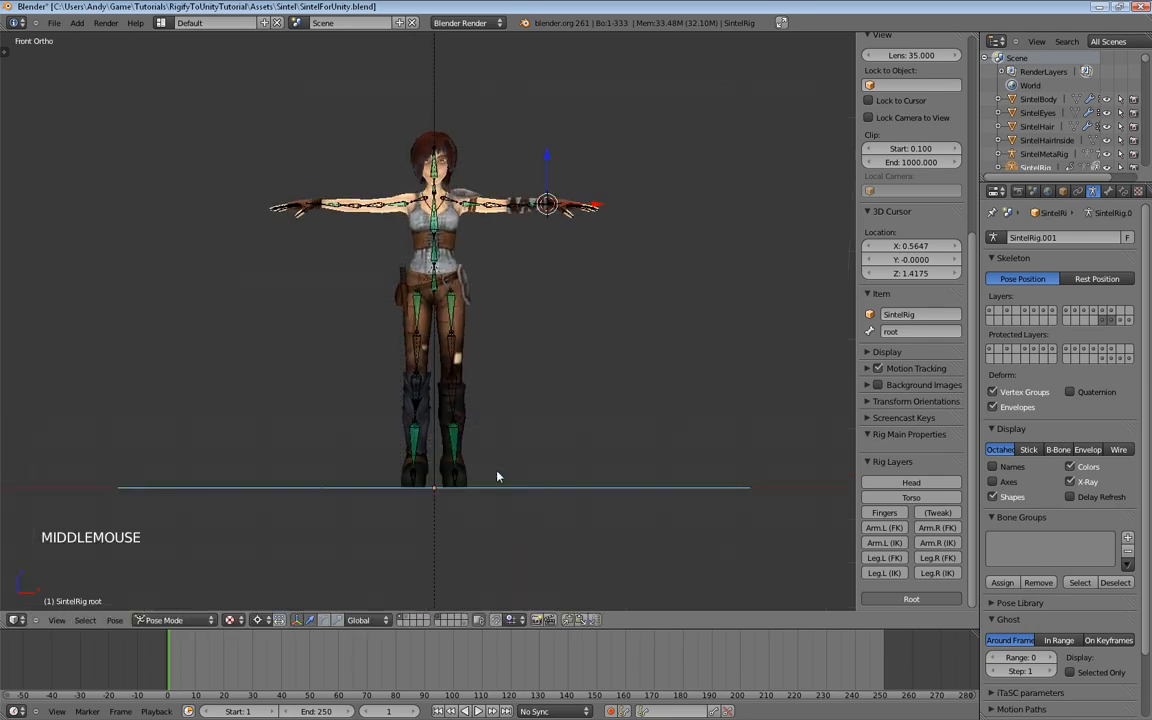
# Step: Inspect the head and body in front view and save the scene over the existing SintelForUnity.blend
pyautogui.scroll(4, 504, 363)
pyautogui.keyDown('shift'); pyautogui.moveTo(535, 221); pyautogui.dragTo(533, 423, button='middle'); pyautogui.keyUp('shift')
pyautogui.scroll(2, 537, 350)
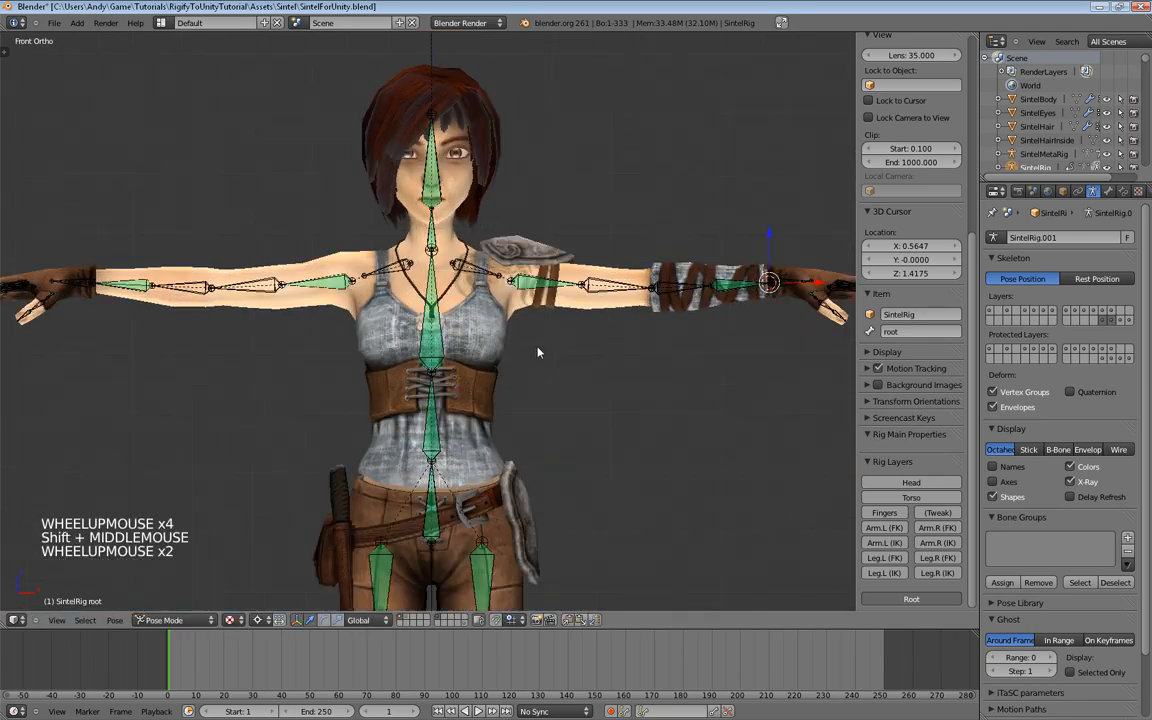
pyautogui.scroll(-4, 535, 373)
pyautogui.keyDown('shift'); pyautogui.moveTo(535, 373); pyautogui.dragTo(562, 429, button='middle'); pyautogui.keyUp('shift')
pyautogui.scroll(-2, 584, 427)
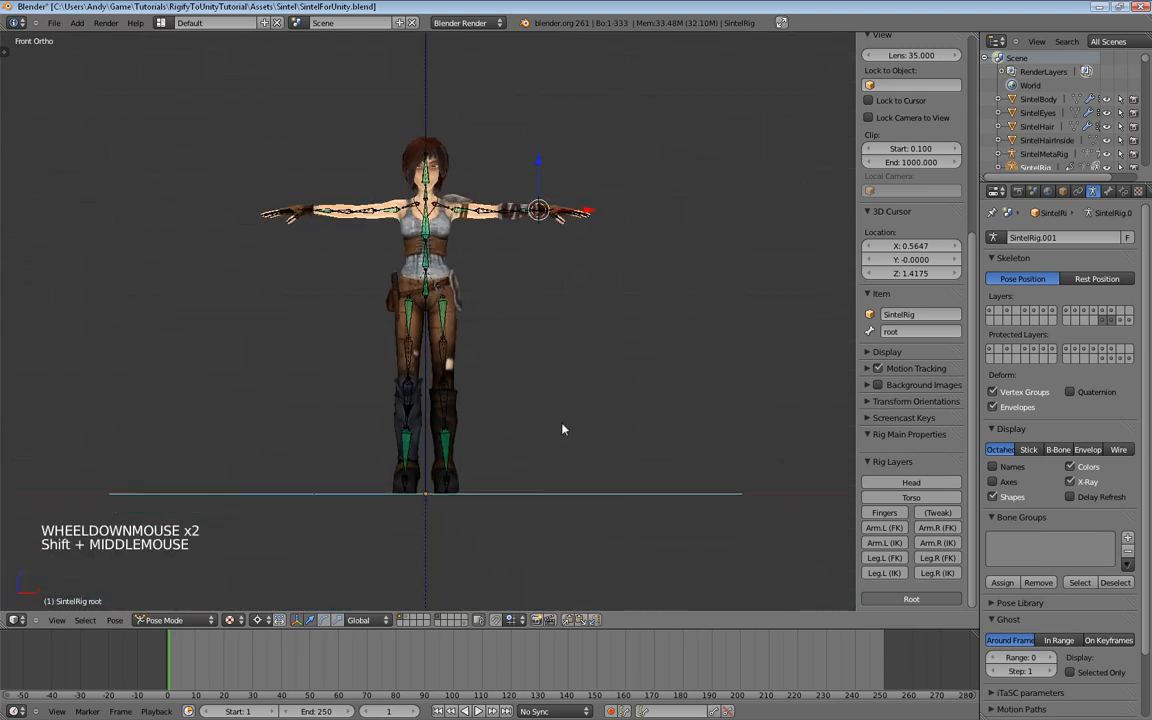
pyautogui.hotkey('ctrl', 's')
pyautogui.click(547, 394)
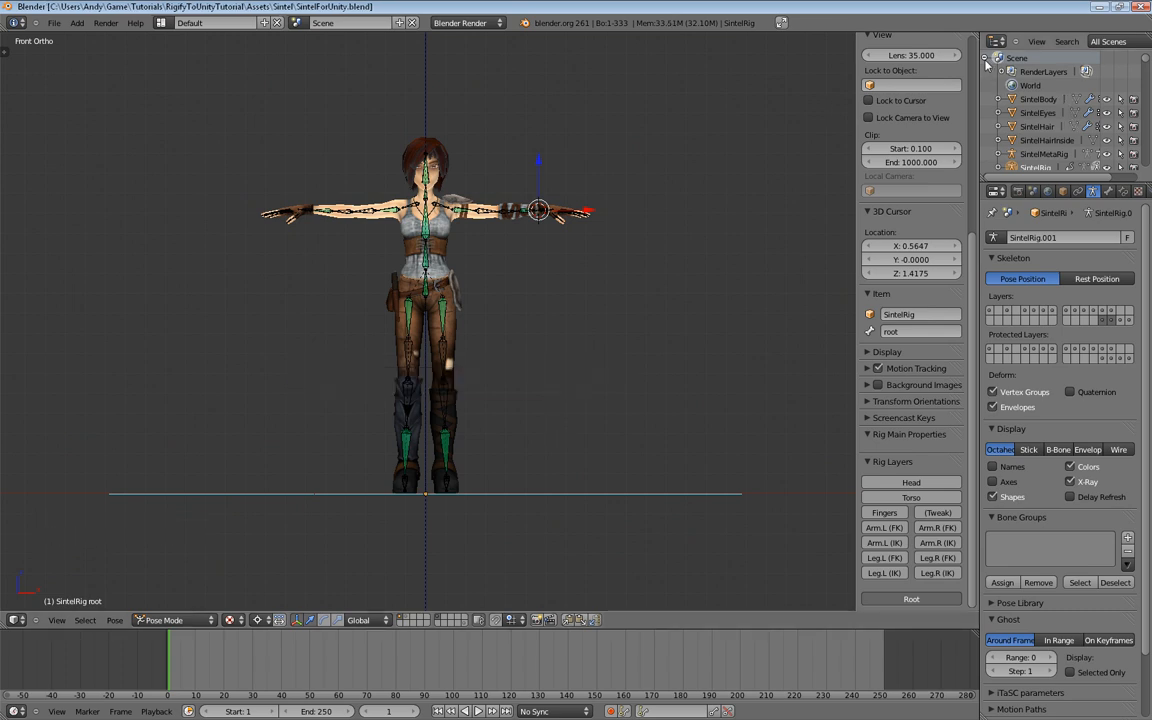
# Step: Save the scene as a new file named SintelForUnityRigify.blend in the Sintel assets folder
pyautogui.moveTo(1144, 57)
pyautogui.mouseDown()
pyautogui.moveTo(1144, 127)
pyautogui.moveTo(1143, 62)
pyautogui.mouseUp()
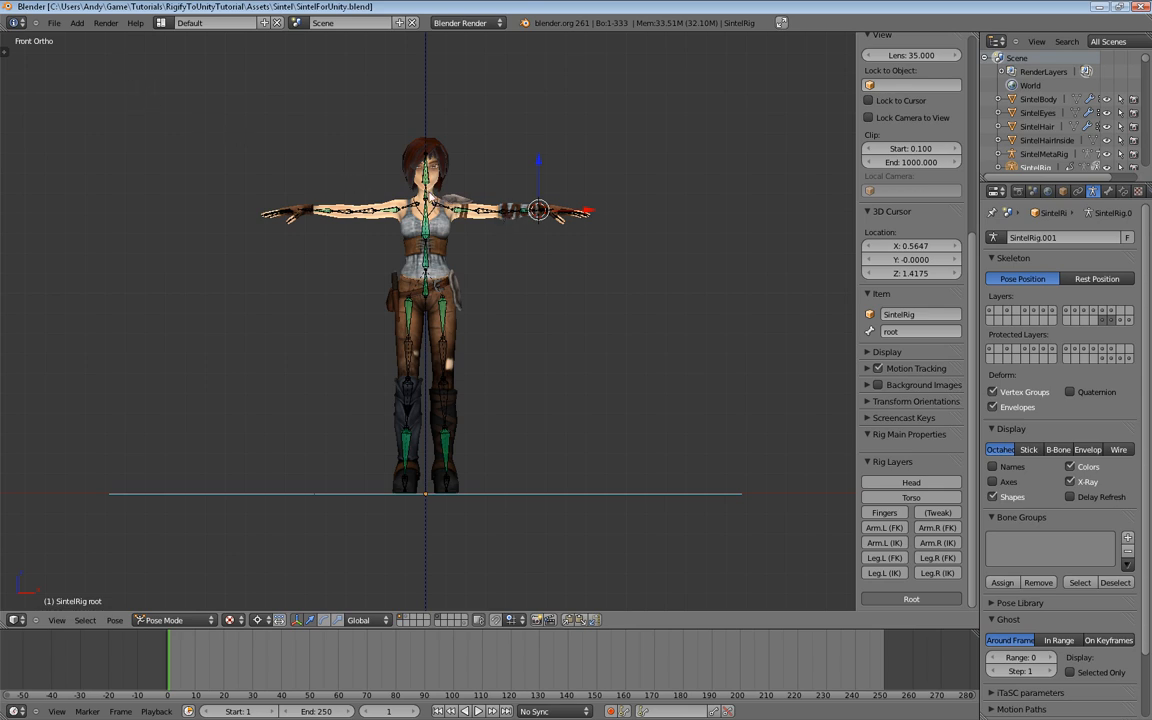
pyautogui.click(54, 22)
pyautogui.click(70, 123)
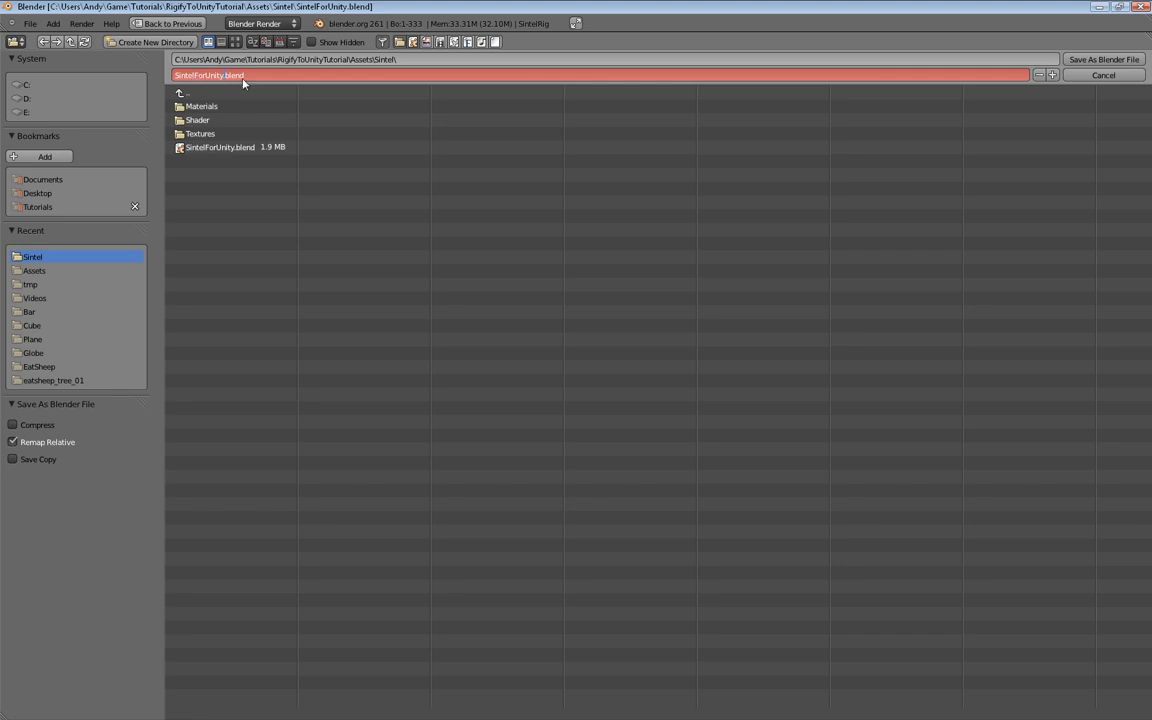
pyautogui.write('Rigify')
pyautogui.click(1112, 61)
pyautogui.click(1115, 62)
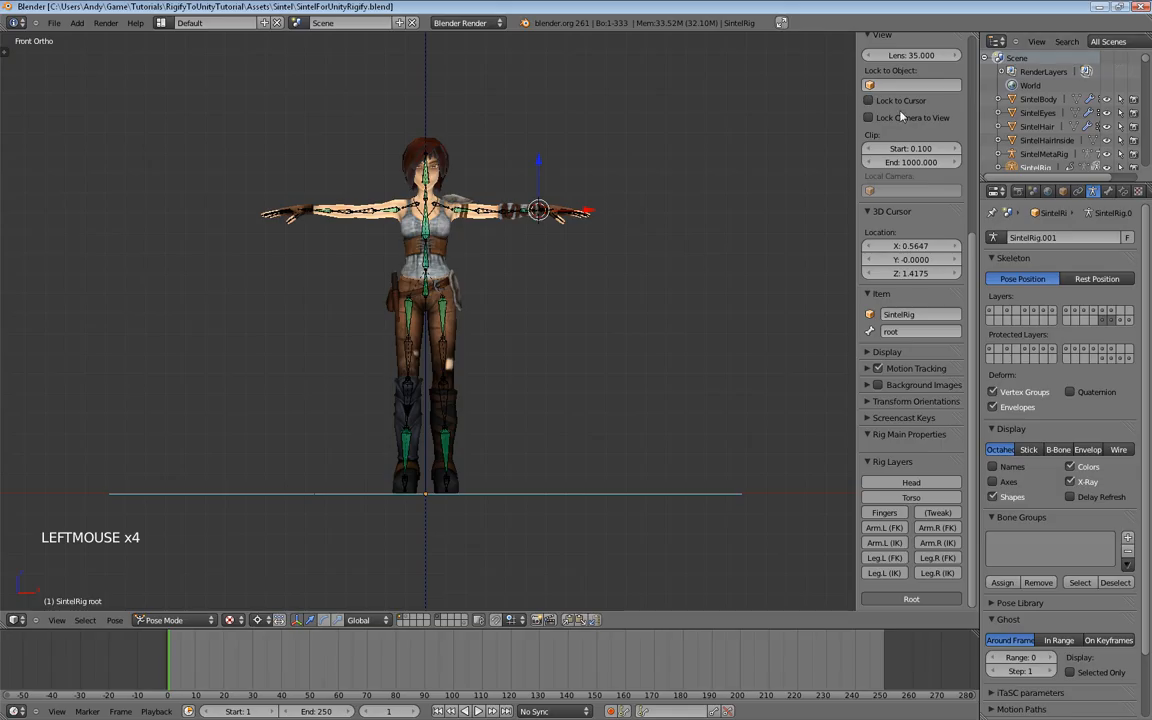
pyautogui.keyDown('shift'); pyautogui.moveTo(527, 321); pyautogui.dragTo(522, 301, button='middle'); pyautogui.keyUp('shift')
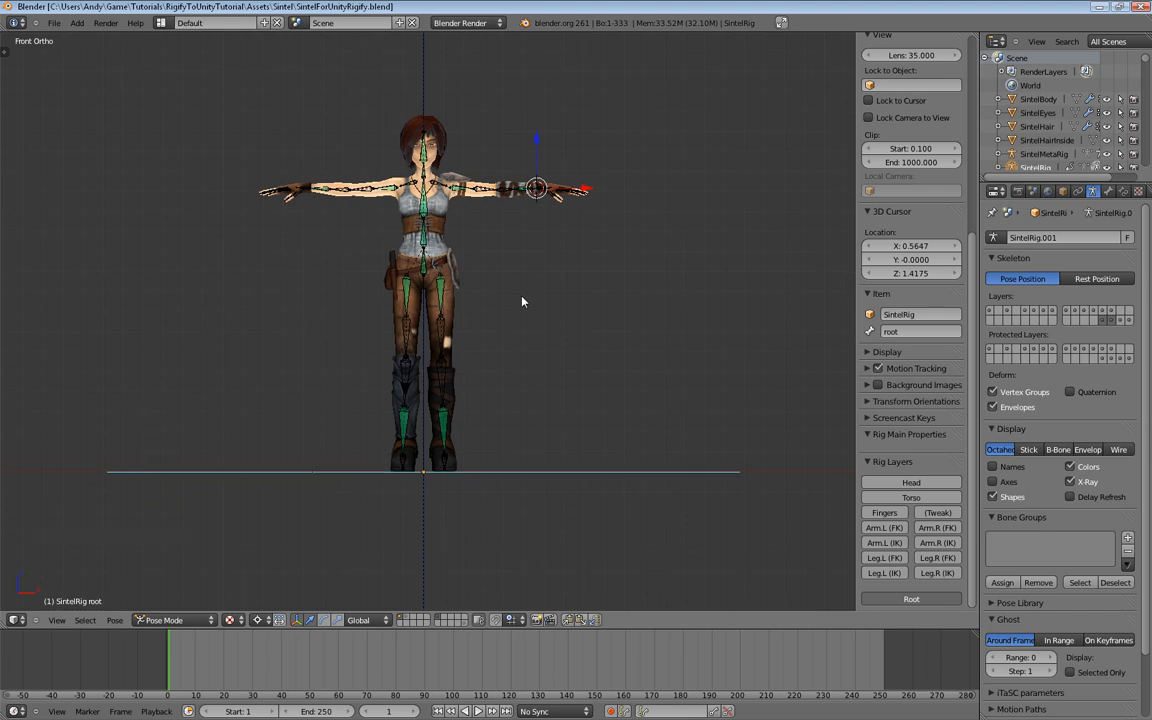
pyautogui.hotkey('alt', 'Tab')
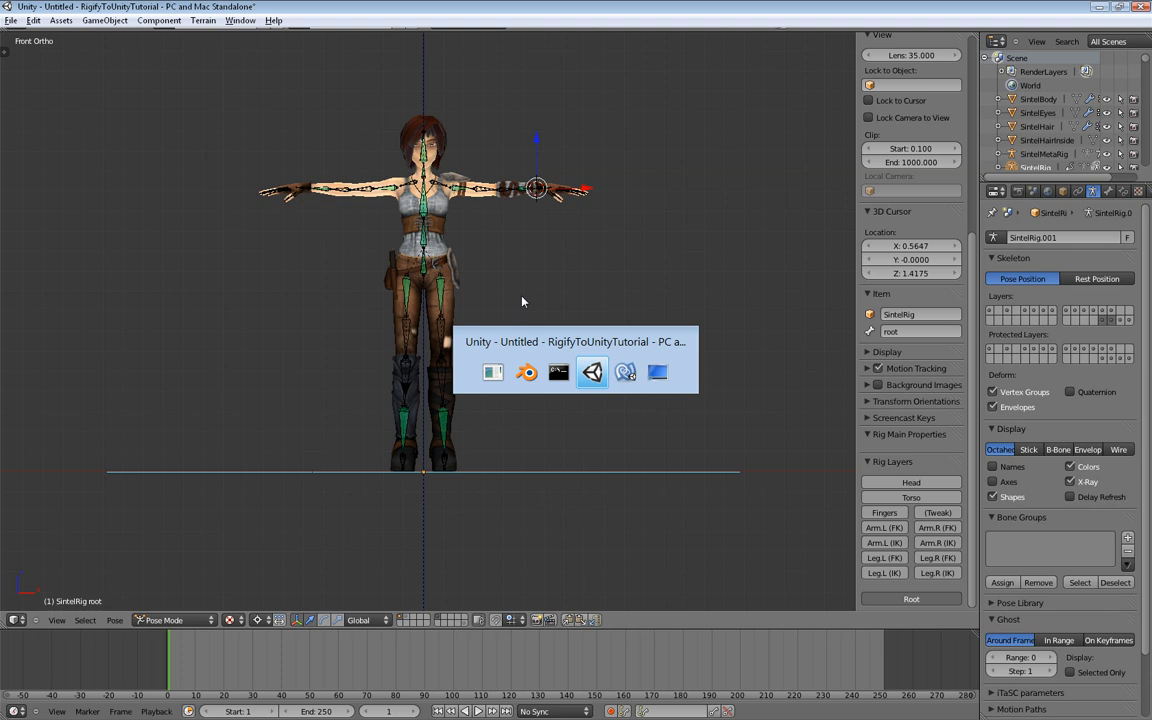
pyautogui.hotkey('alt', 'Tab')
pyautogui.hotkey('alt', 'Tab')
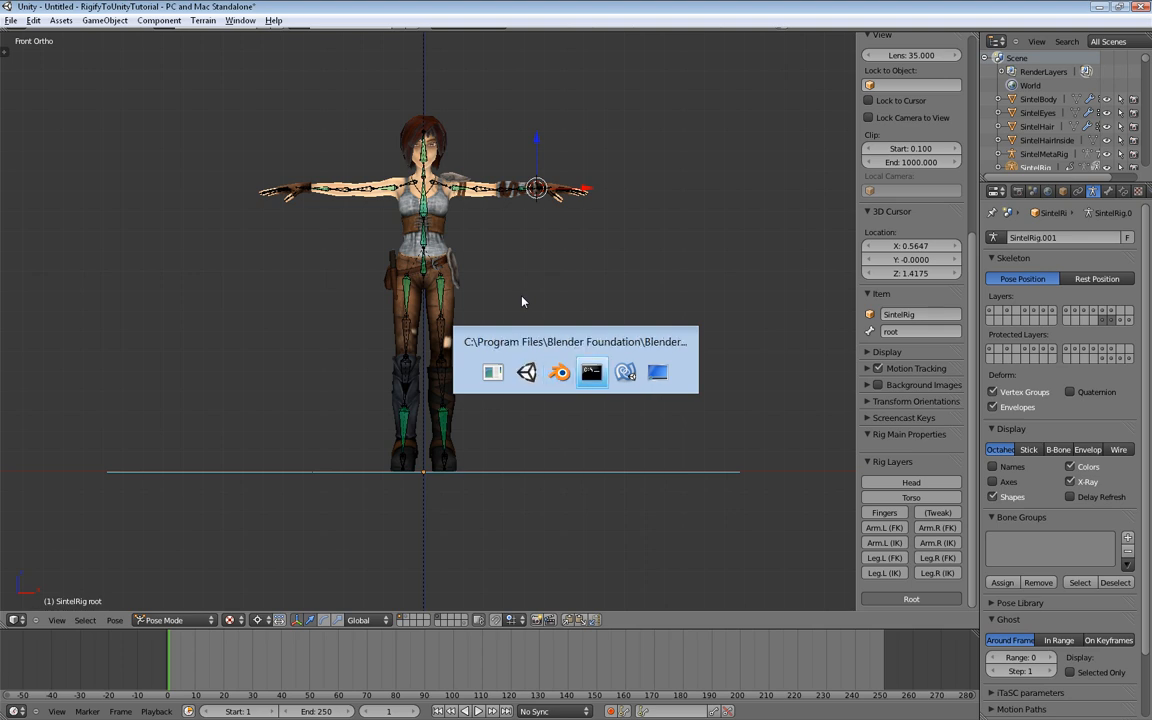
pyautogui.hotkey('alt', 'Tab')
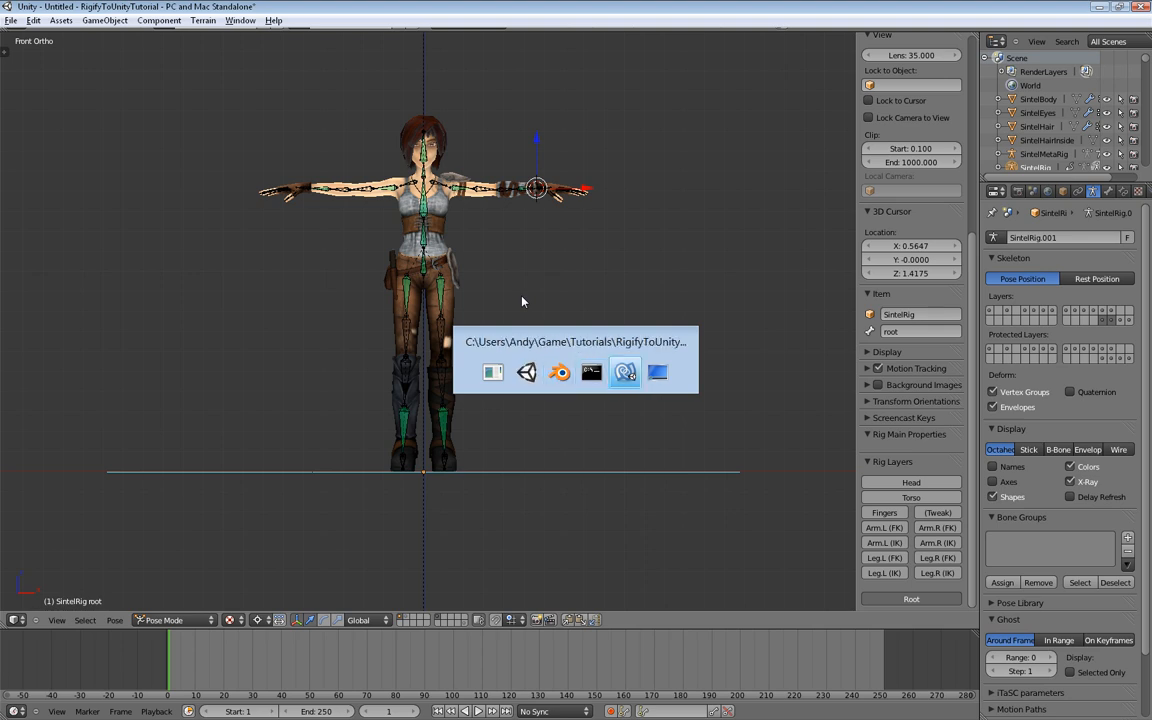
pyautogui.hotkey('alt', 'Tab')
pyautogui.hotkey('alt', 'Tab')
pyautogui.hotkey('alt', 'Tab')
pyautogui.hotkey('alt', 'Tab')
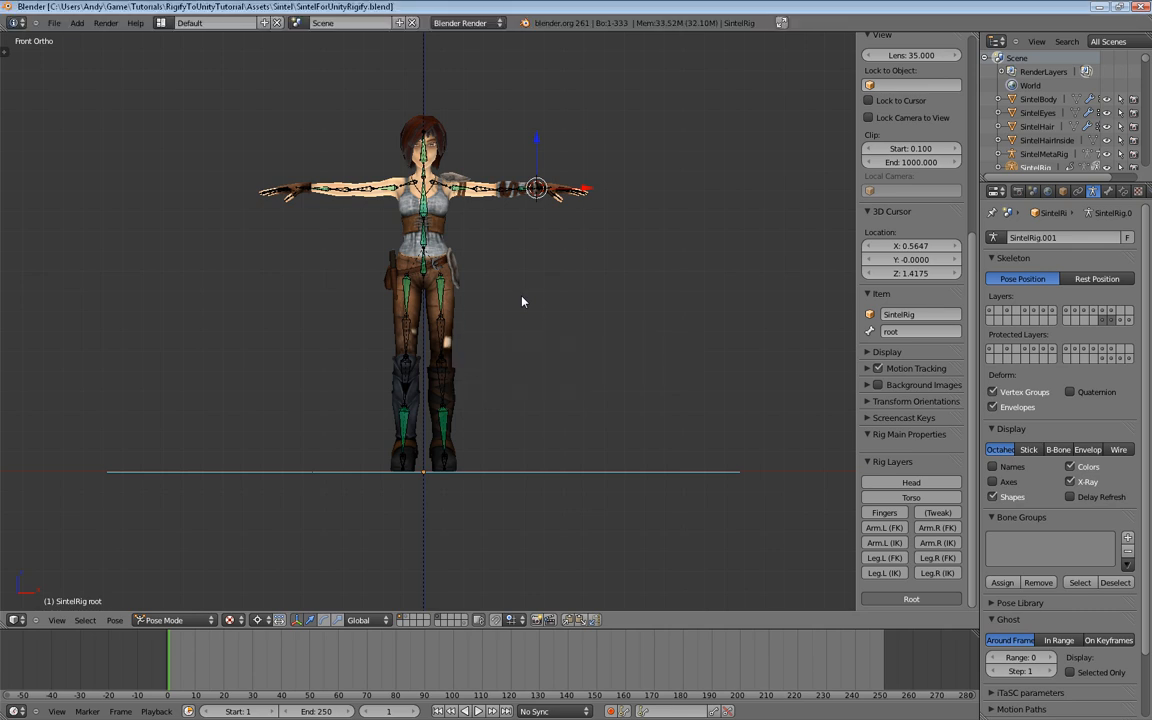
# Step: Look through the scene's objects in the Outliner down to the rig widgets and deselect all of SintelRig's bones
pyautogui.moveTo(524, 301); pyautogui.dragTo(530, 290, button='middle')
pyautogui.scroll(-4, 1087, 142)
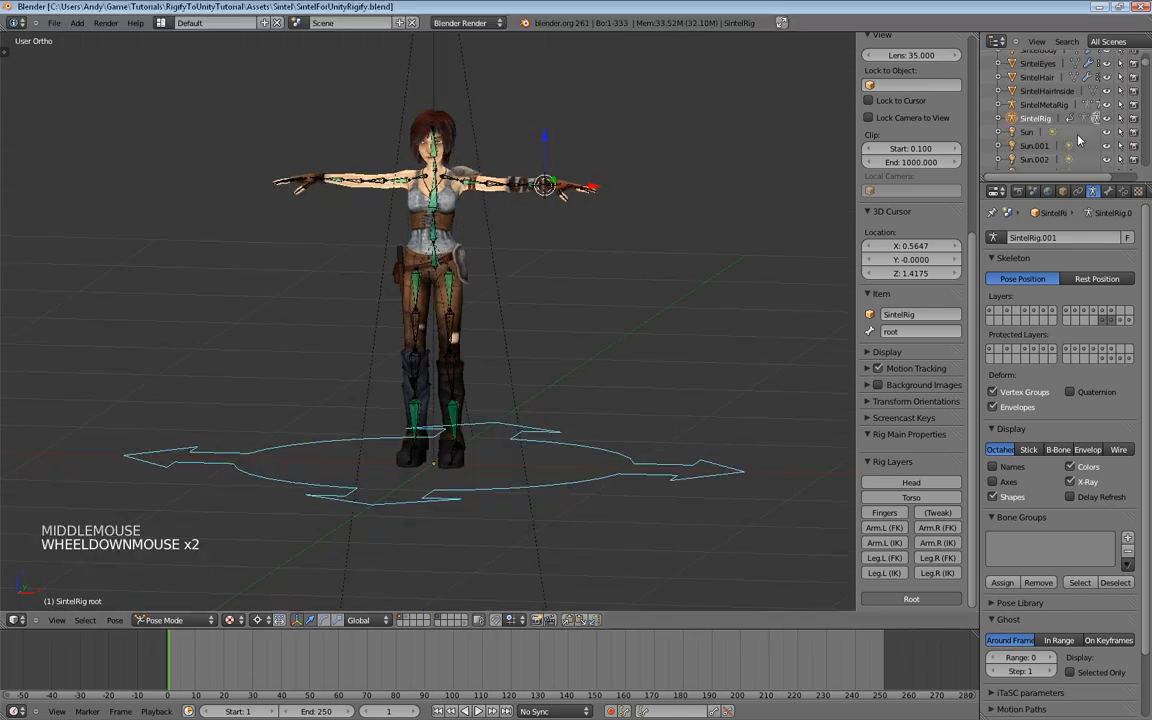
pyautogui.scroll(-1, 1052, 125)
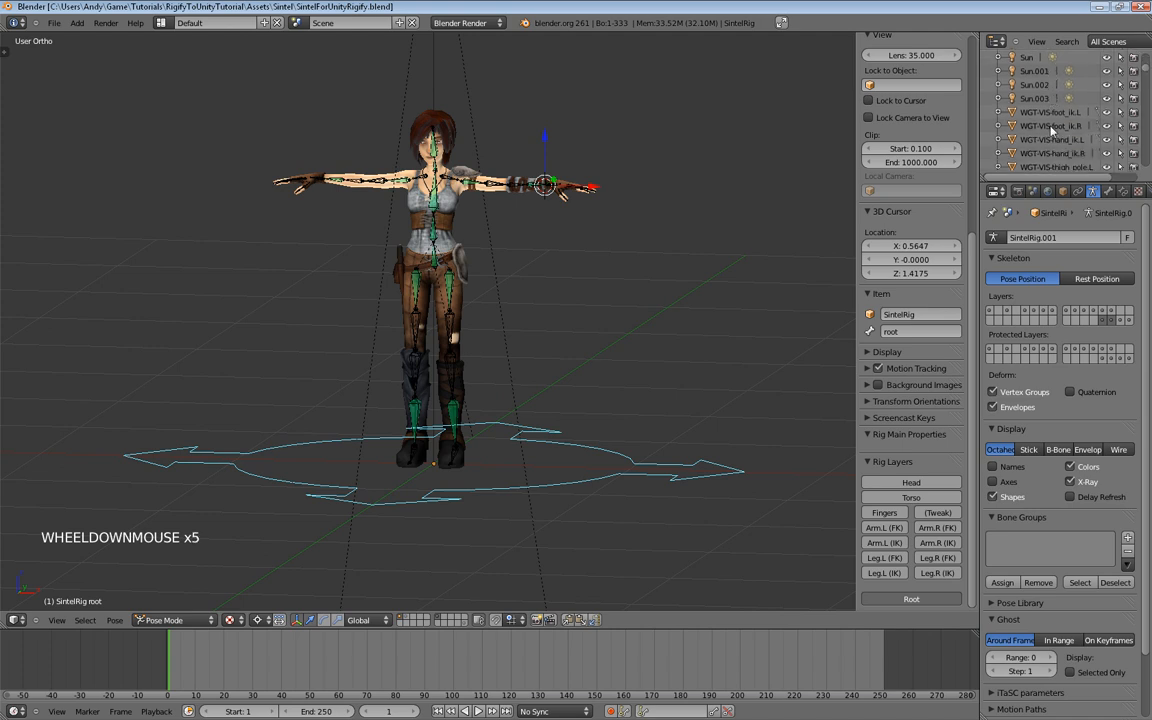
pyautogui.scroll(-4, 1047, 140)
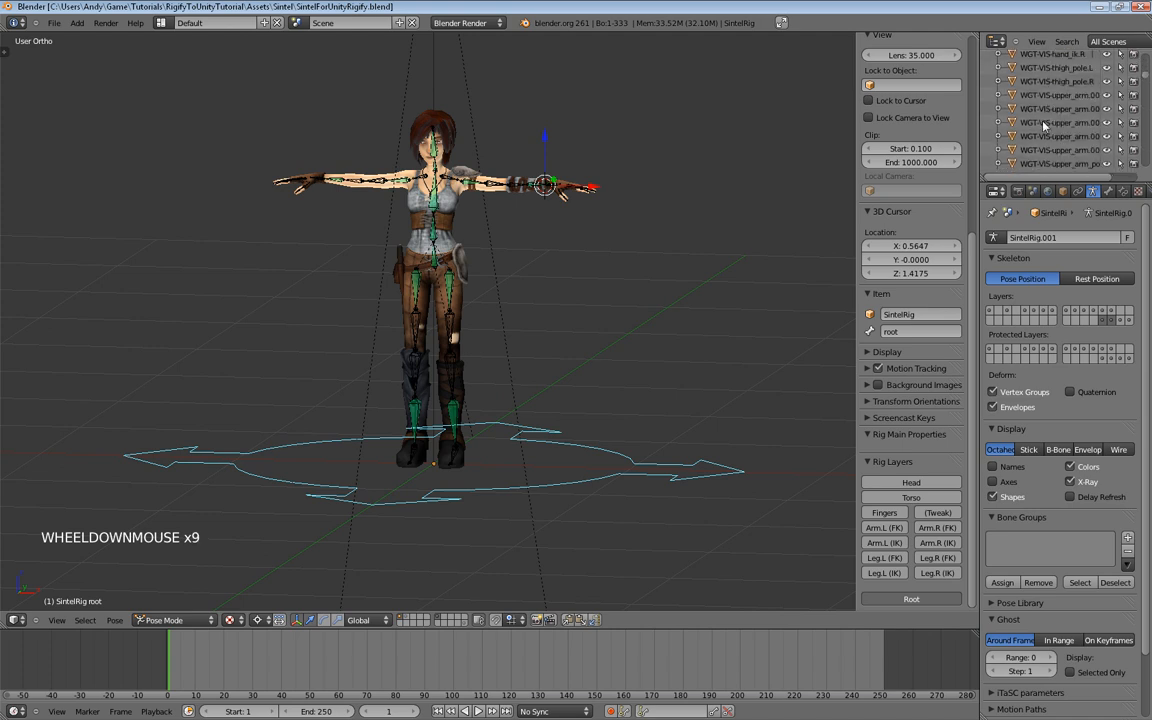
pyautogui.scroll(3, 1043, 125)
pyautogui.scroll(9, 1043, 125)
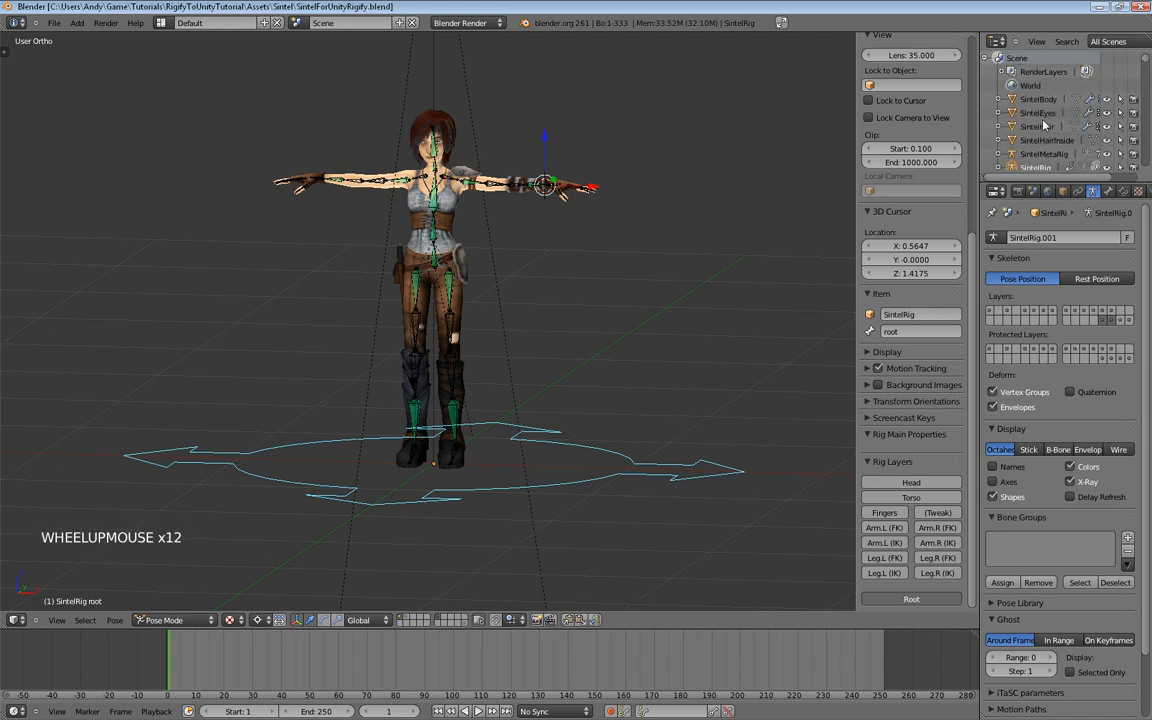
pyautogui.press('a')
pyautogui.moveTo(520, 253); pyautogui.dragTo(558, 334, button='middle')
pyautogui.scroll(3, 547, 261)
pyautogui.scroll(-3, 545, 267)
pyautogui.moveTo(481, 373); pyautogui.dragTo(512, 362, button='middle')
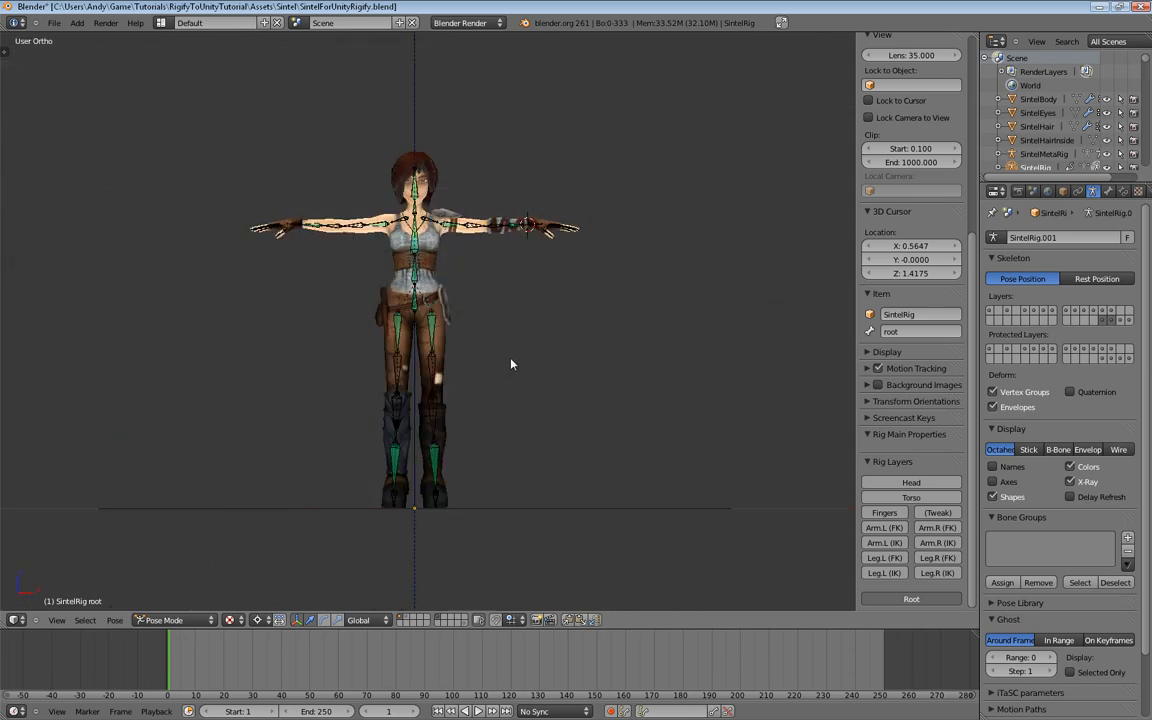
# Step: Search the add-ons in User Preferences for "fbx" to check whether the Autodesk FBX format add-on is enabled
pyautogui.click(56, 23)
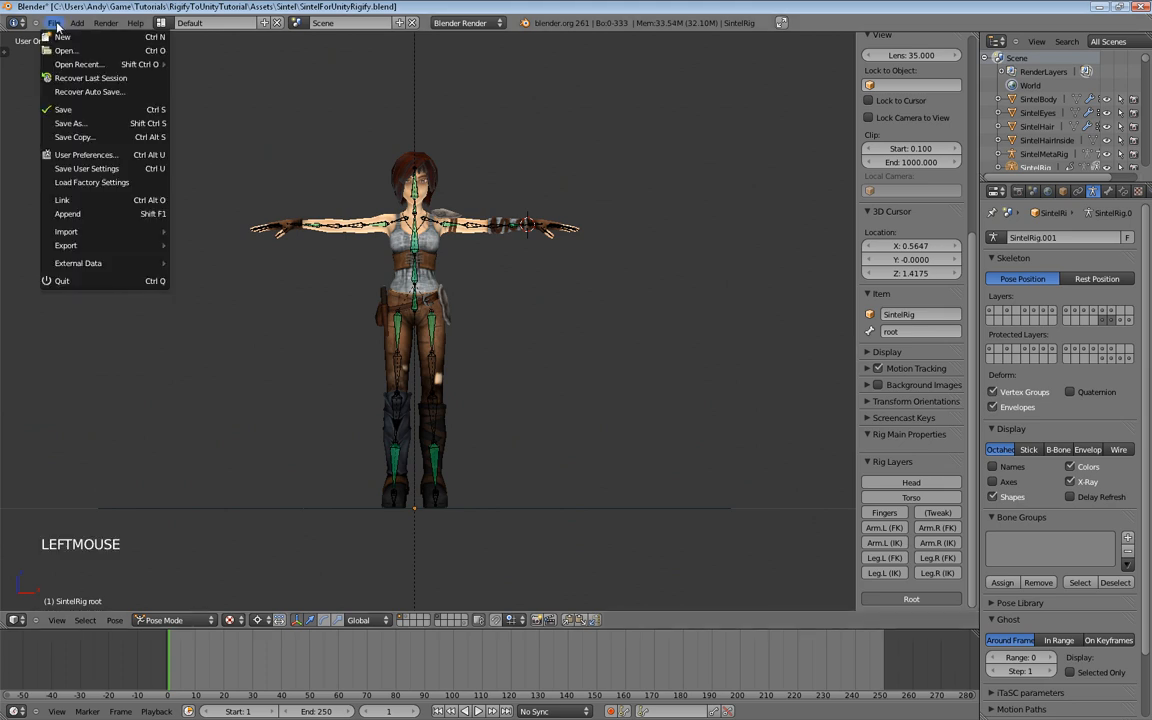
pyautogui.click(99, 157)
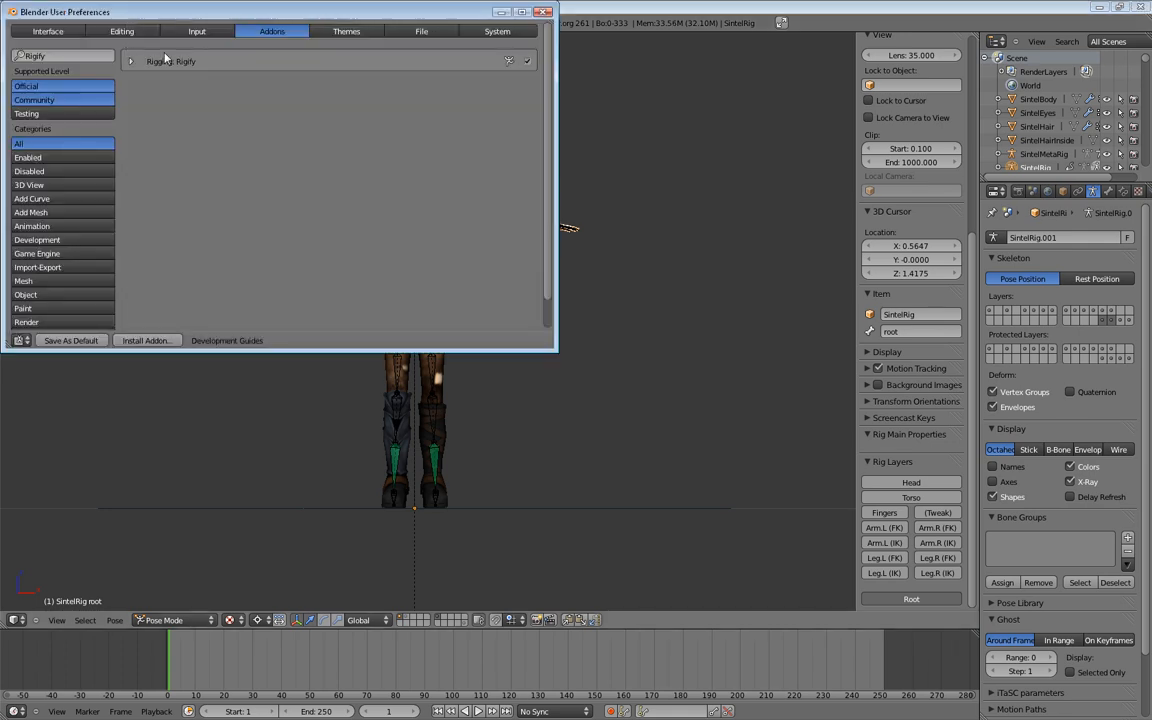
pyautogui.click(86, 60)
pyautogui.press('BackSpace')
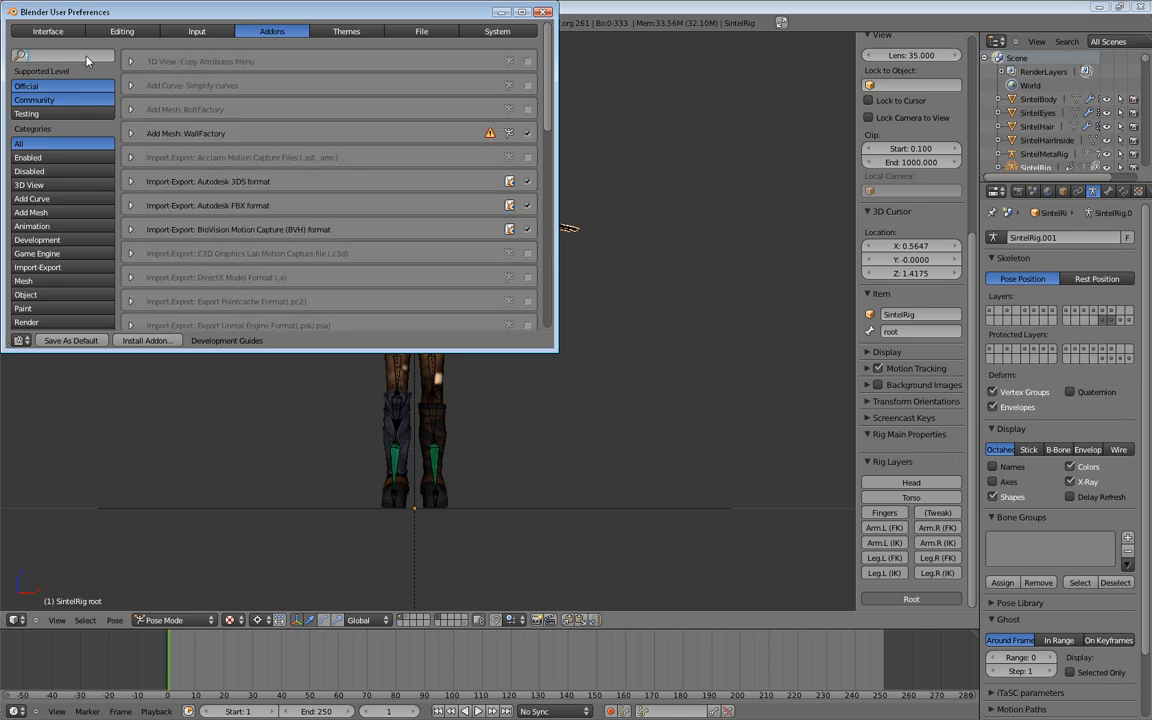
pyautogui.write('fbx')
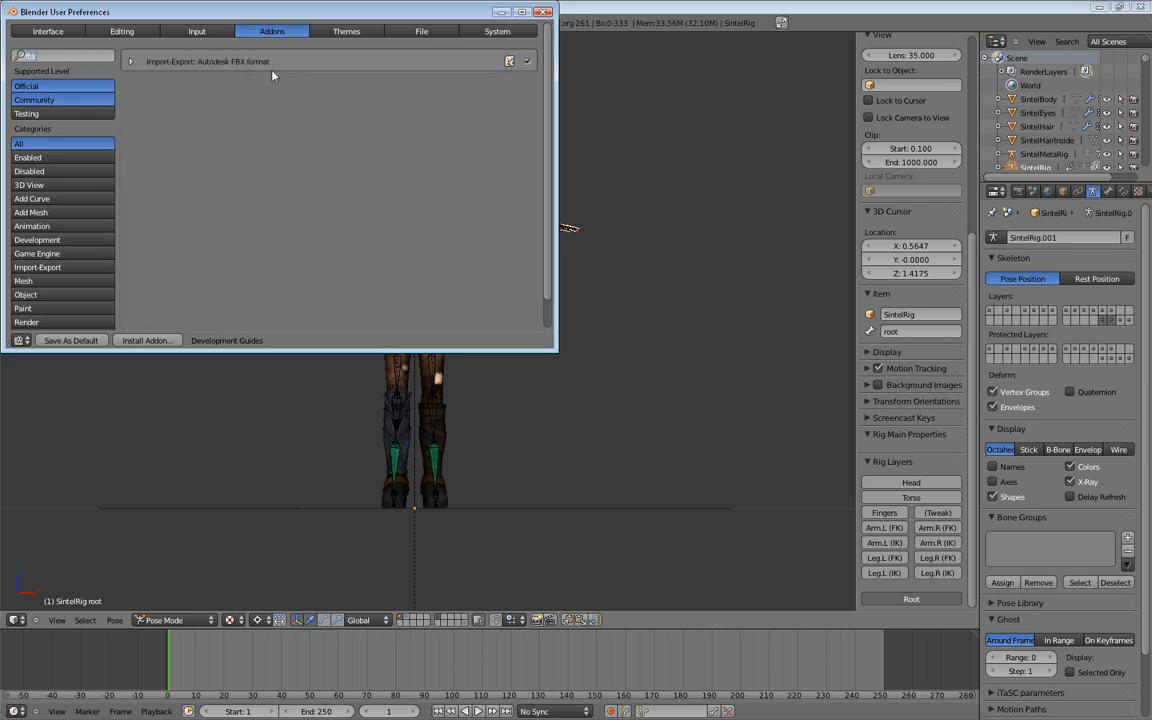
pyautogui.click(543, 11)
# Step: Examine the rigged character's body and deform bones in front view
pyautogui.moveTo(419, 243); pyautogui.dragTo(422, 293, button='middle')
pyautogui.scroll(1, 424, 288)
pyautogui.scroll(2, 425, 289)
pyautogui.keyDown('shift'); pyautogui.moveTo(483, 257); pyautogui.dragTo(530, 321, button='middle'); pyautogui.keyUp('shift')
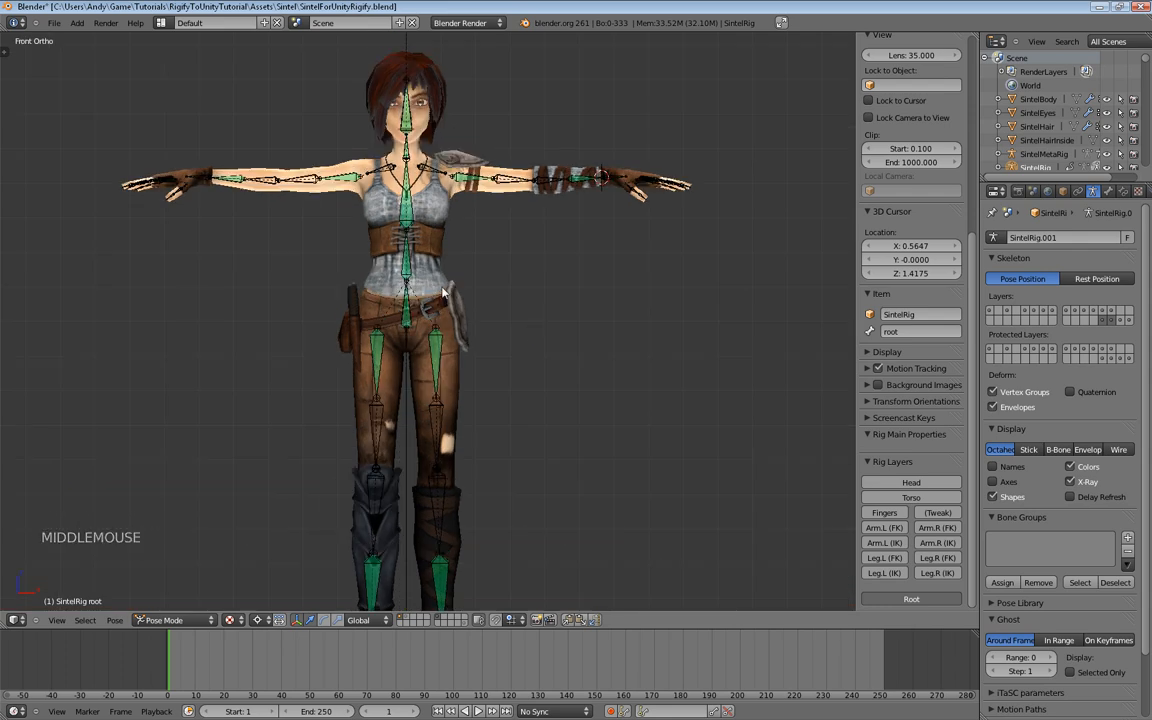
pyautogui.scroll(-2, 430, 296)
pyautogui.keyDown('shift'); pyautogui.moveTo(430, 296); pyautogui.dragTo(546, 326, button='middle'); pyautogui.keyUp('shift')
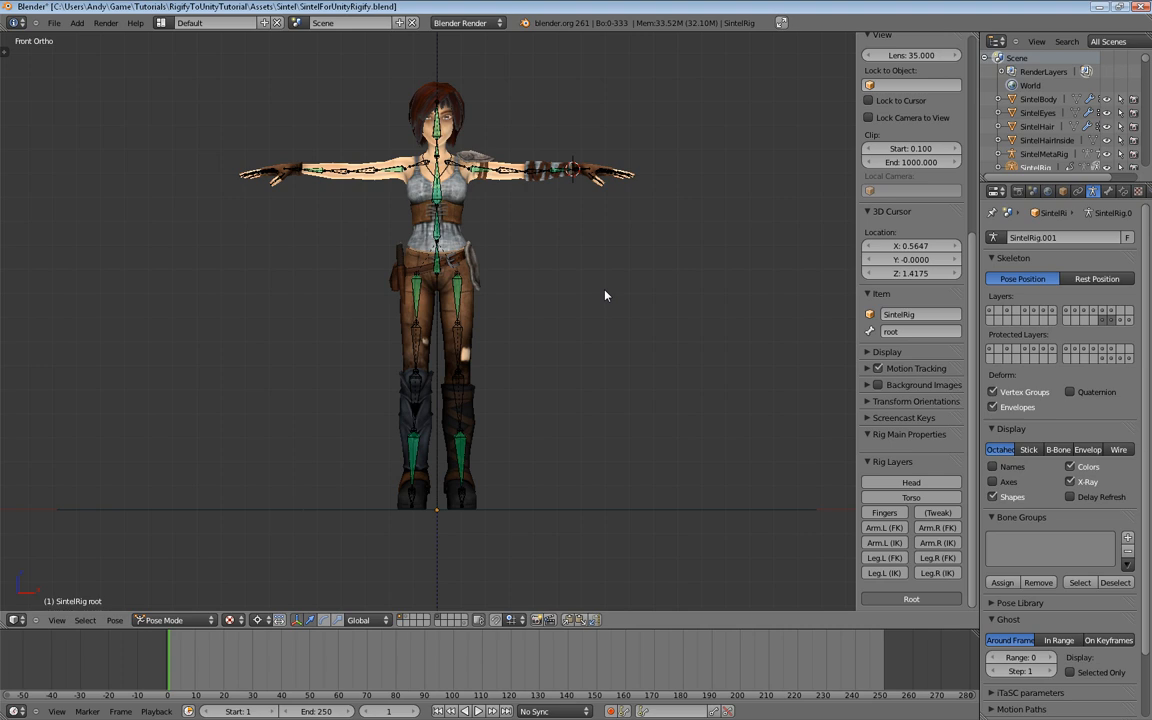
pyautogui.moveTo(573, 293); pyautogui.dragTo(521, 314, button='middle')
pyautogui.scroll(-2, 545, 266)
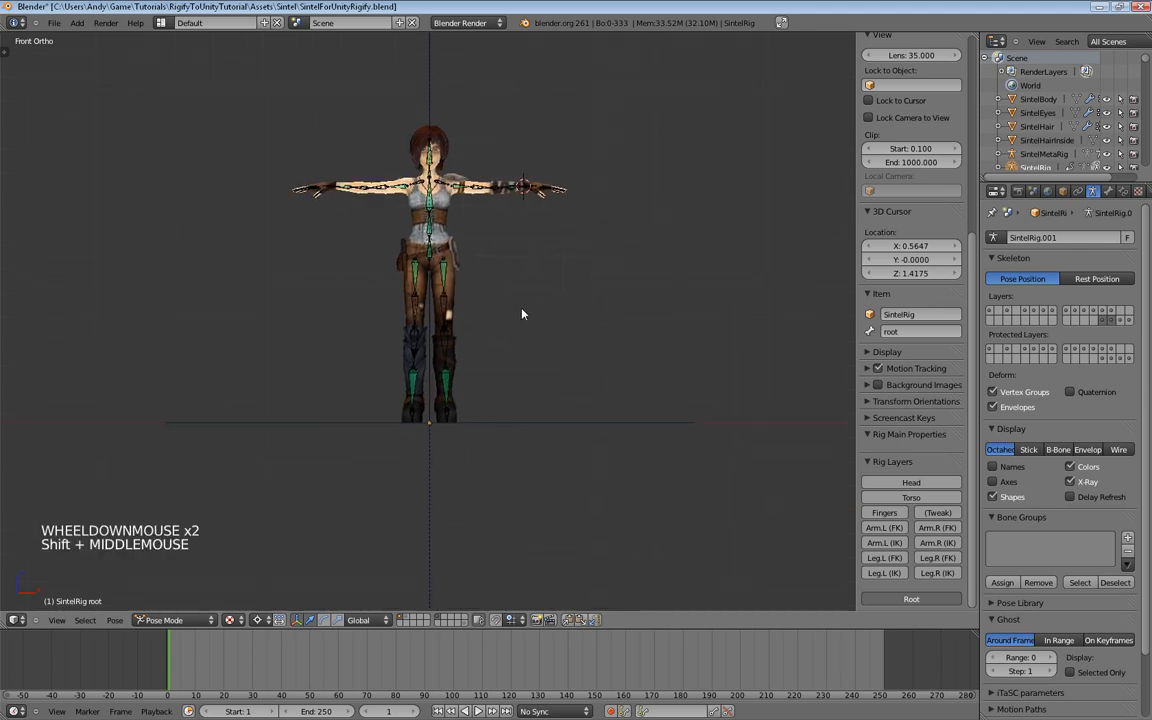
# Step: Show SintelRig's head, torso and finger layers along with the FK and IK layers for both arms and legs
pyautogui.click(911, 498)
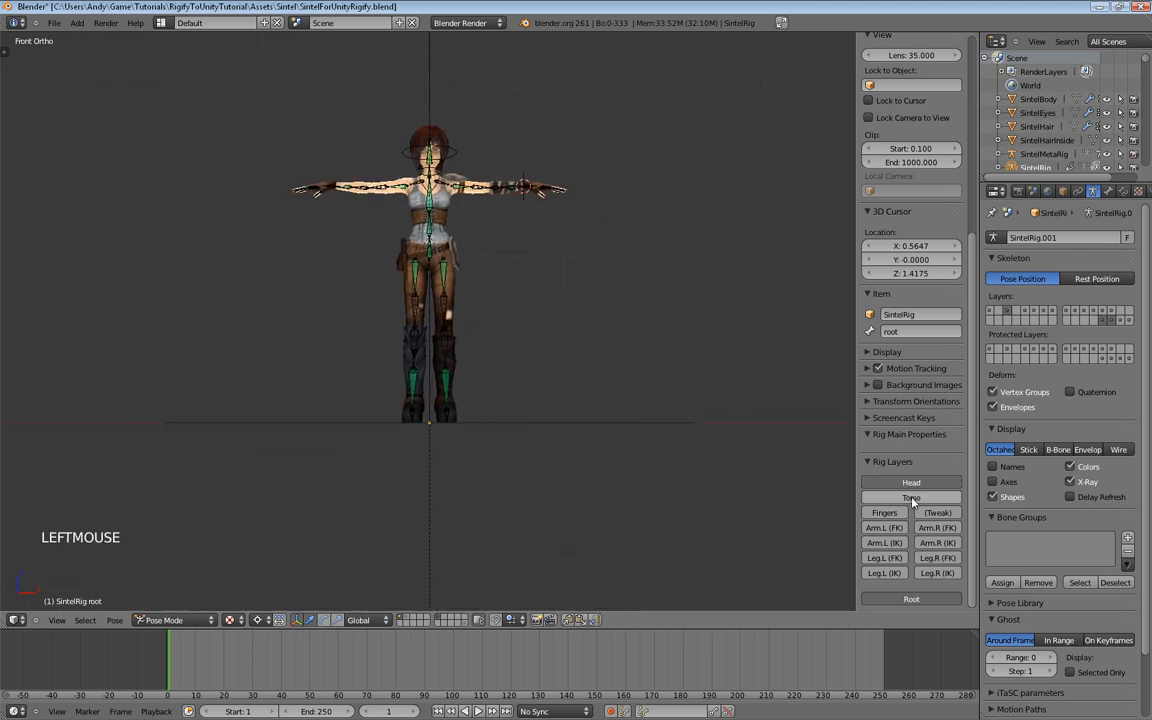
pyautogui.click(889, 513)
pyautogui.click(889, 528)
pyautogui.click(889, 543)
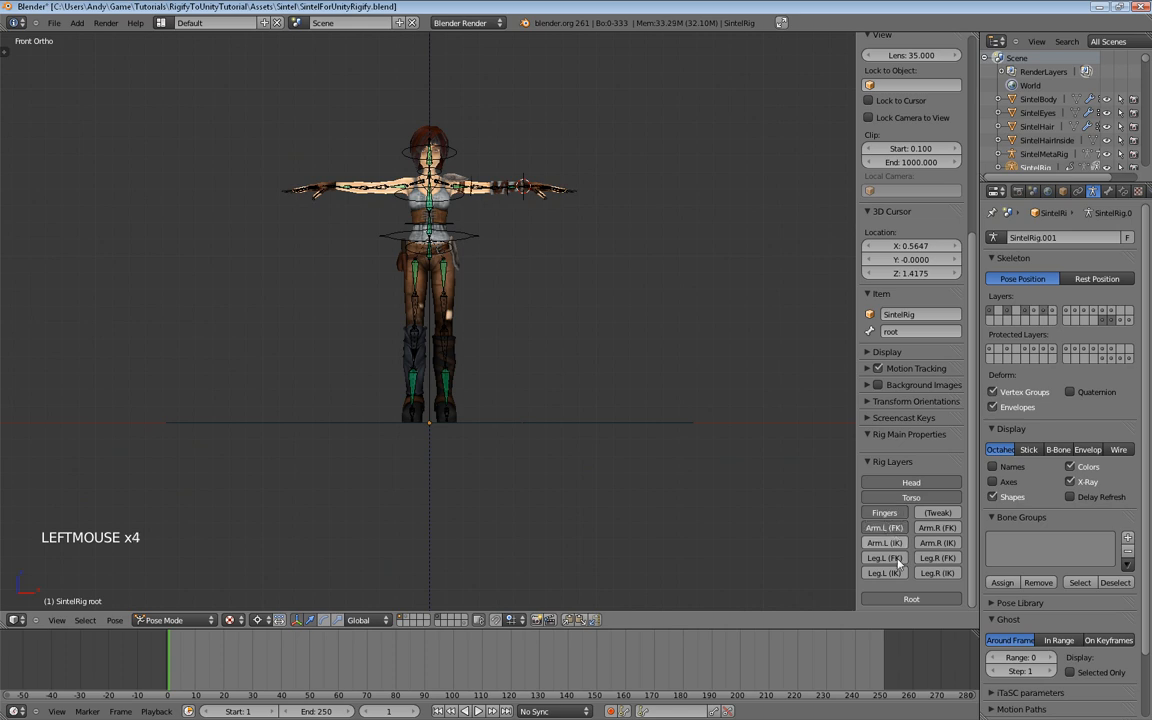
pyautogui.click(886, 558)
pyautogui.click(886, 573)
pyautogui.click(937, 573)
pyautogui.click(938, 558)
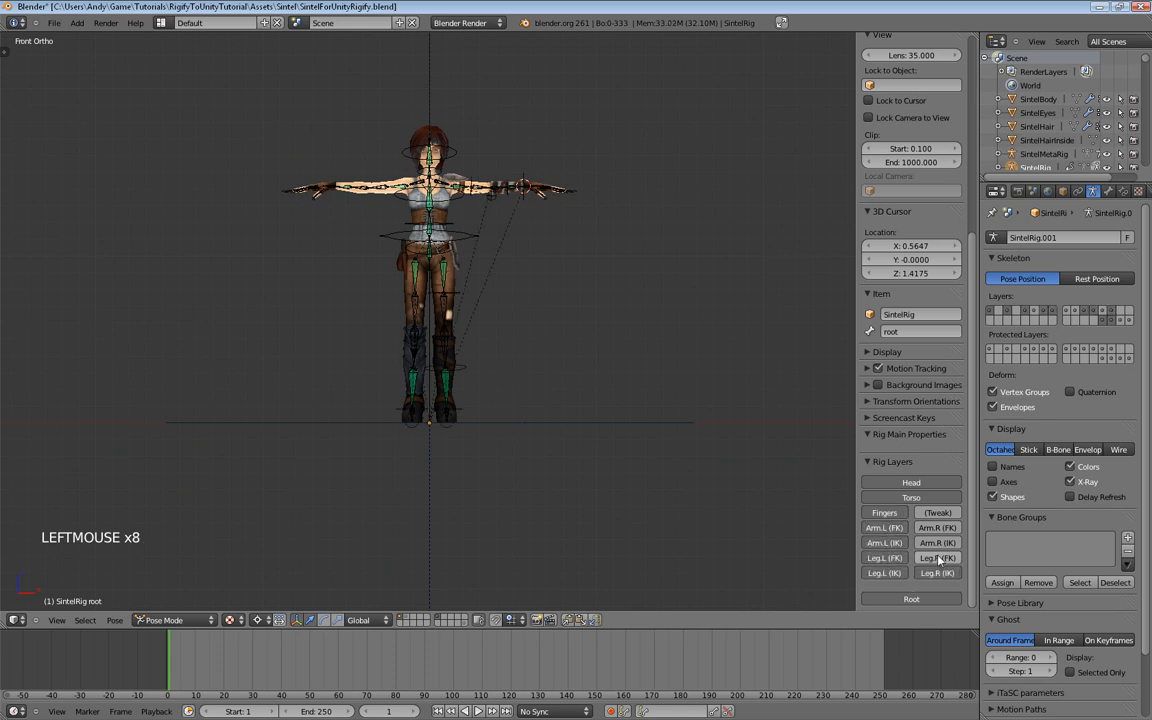
pyautogui.click(938, 558)
pyautogui.click(939, 543)
pyautogui.click(939, 528)
pyautogui.click(938, 514)
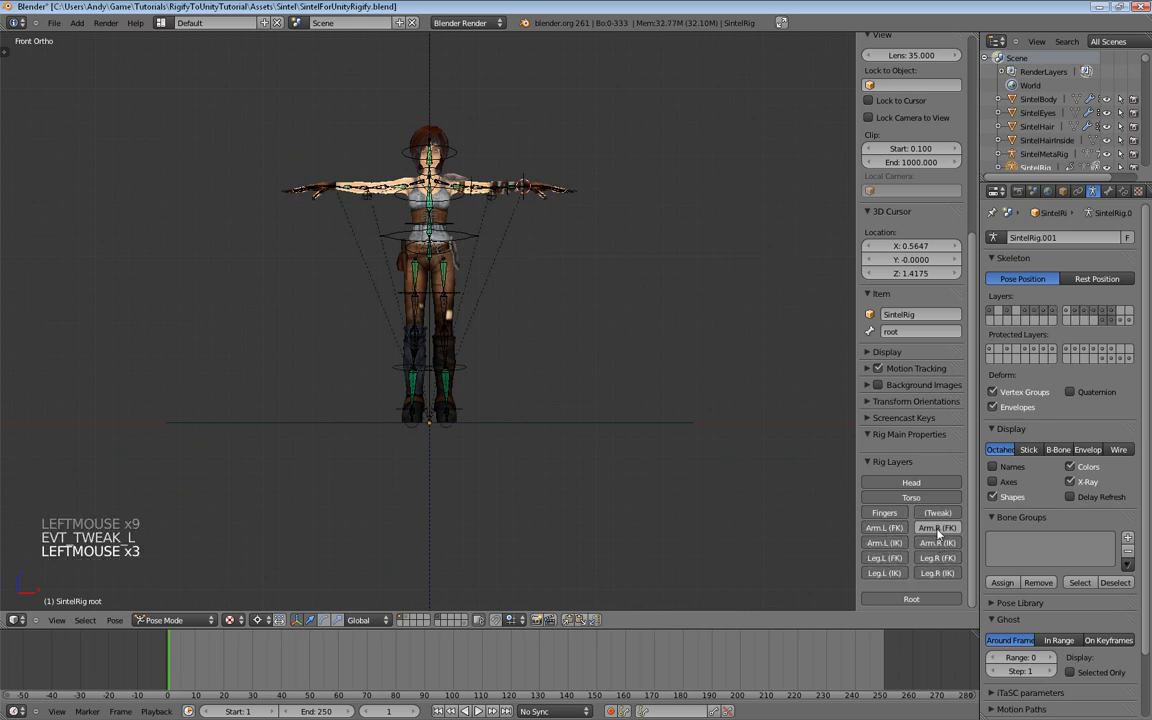
pyautogui.click(937, 532)
pyautogui.hotkey('alt', 'Tab')
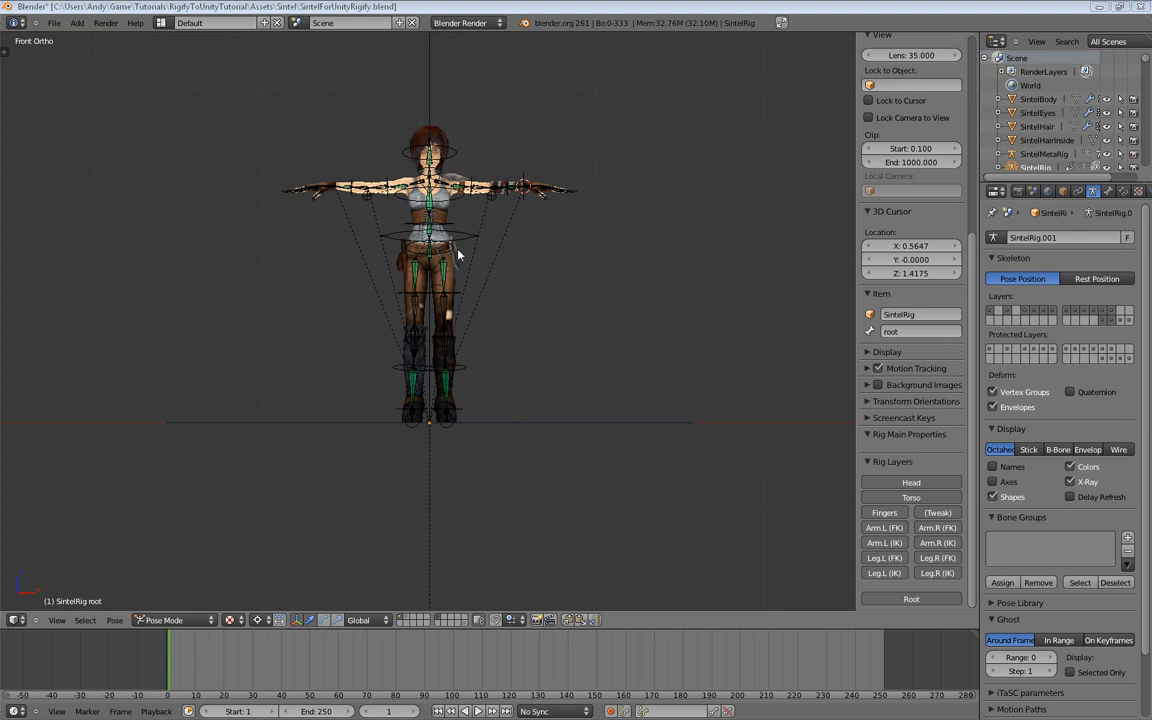
pyautogui.hotkey('alt', 'Tab')
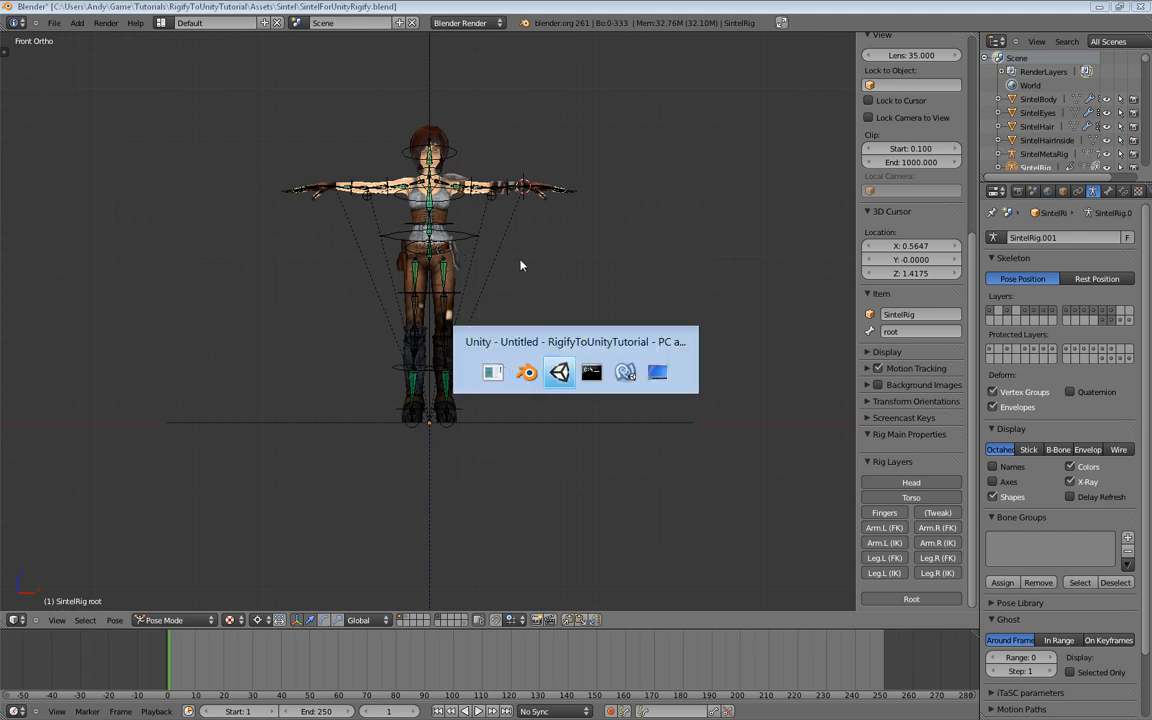
pyautogui.press('Tab')
pyautogui.press('Tab')
pyautogui.press('Tab')
pyautogui.press('Tab')
pyautogui.press('Tab')
# Step: Examine the control bones around the character's torso, arms and legs
pyautogui.scroll(2, 520, 265)
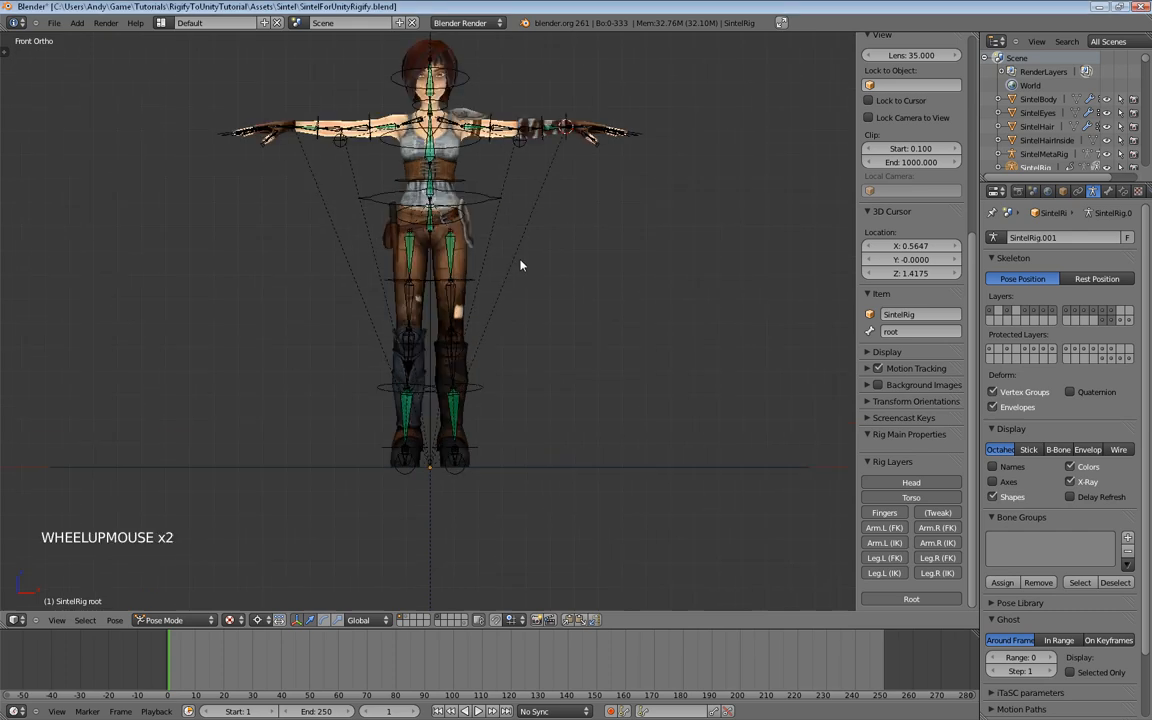
pyautogui.scroll(1, 520, 265)
pyautogui.keyDown('shift'); pyautogui.moveTo(519, 249); pyautogui.dragTo(520, 285, button='middle'); pyautogui.keyUp('shift')
pyautogui.scroll(3, 509, 352)
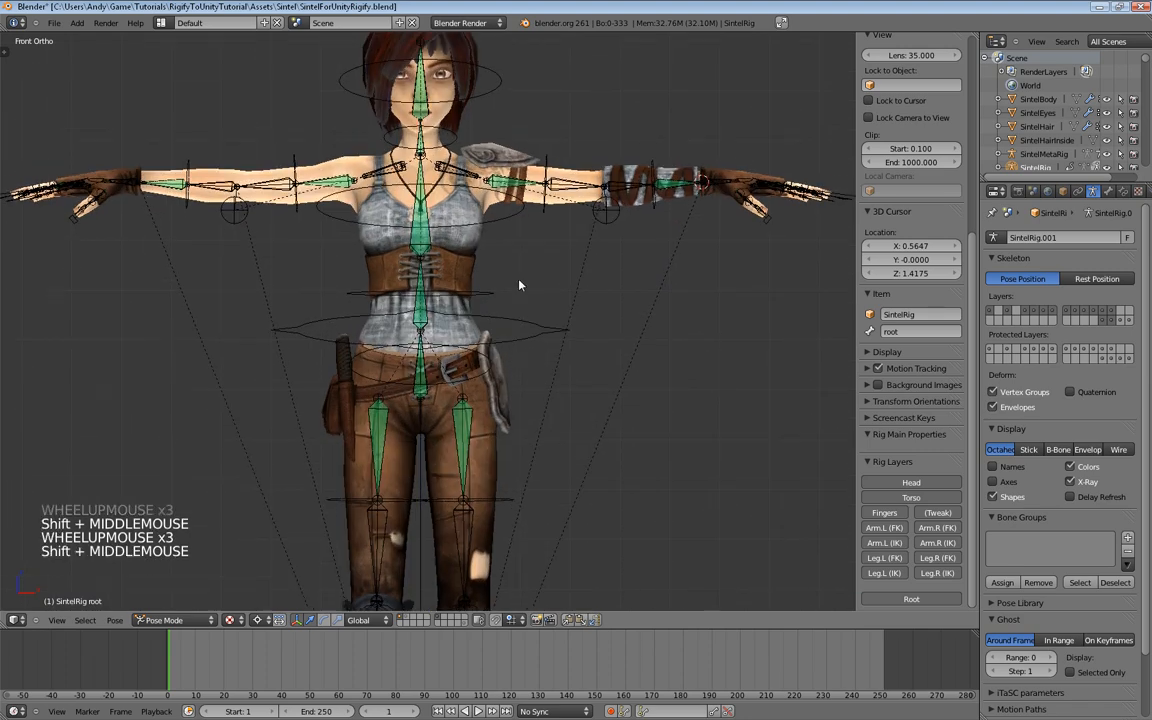
pyautogui.moveTo(537, 396); pyautogui.dragTo(563, 376, button='middle')
pyautogui.moveTo(560, 363); pyautogui.dragTo(550, 295, button='middle')
pyautogui.scroll(-4, 555, 355)
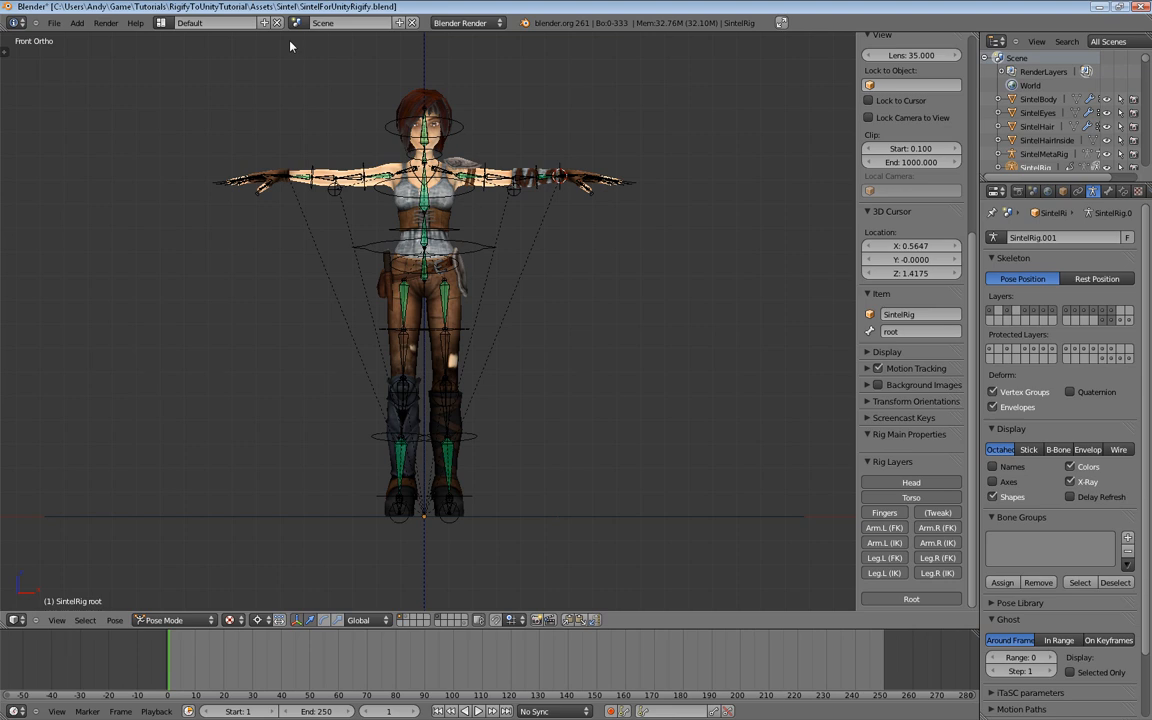
# Step: Switch to the Animation screen layout and frame the character in front orthographic view
pyautogui.click(160, 22)
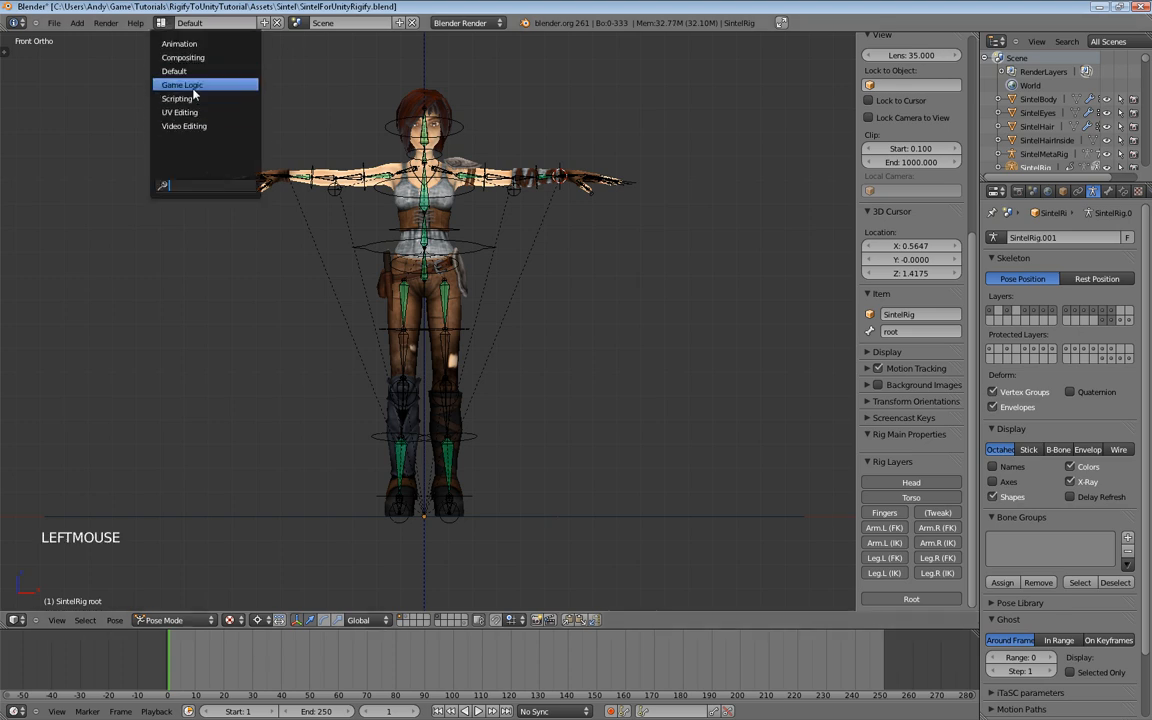
pyautogui.click(182, 44)
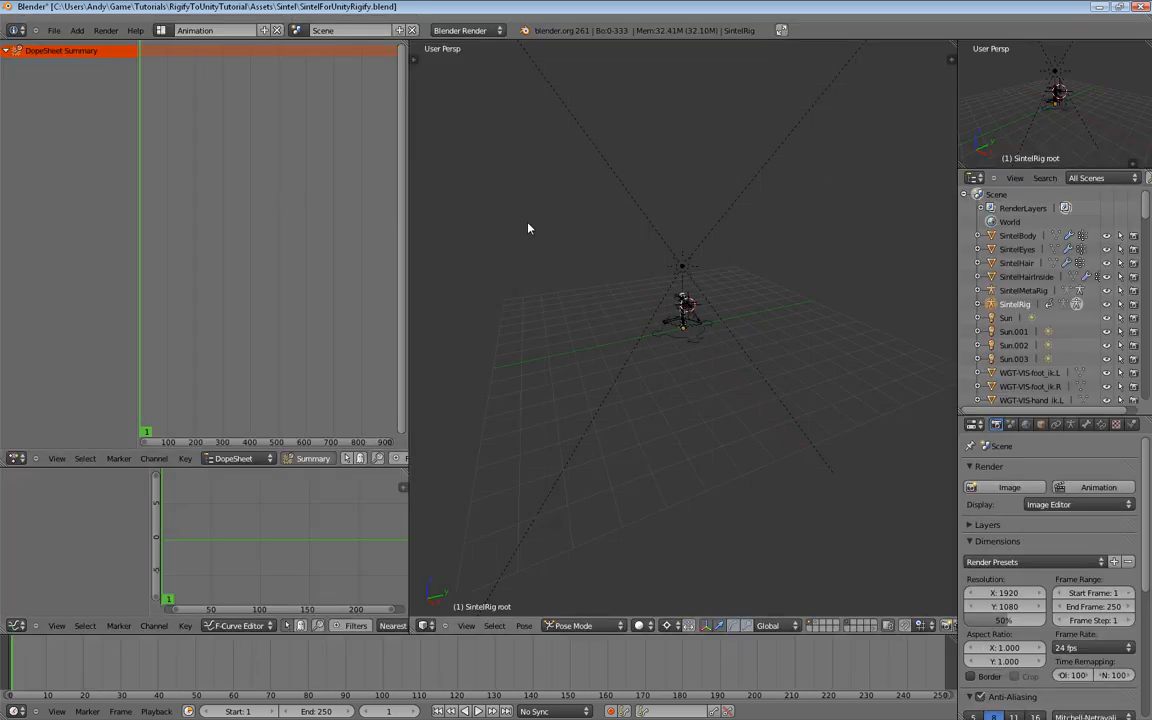
pyautogui.scroll(-1, 527, 228)
pyautogui.scroll(8, 528, 221)
pyautogui.moveTo(530, 218); pyautogui.dragTo(632, 238, button='middle')
pyautogui.scroll(4, 703, 269)
pyautogui.keyDown('shift'); pyautogui.moveTo(703, 269); pyautogui.dragTo(566, 335, button='middle'); pyautogui.keyUp('shift')
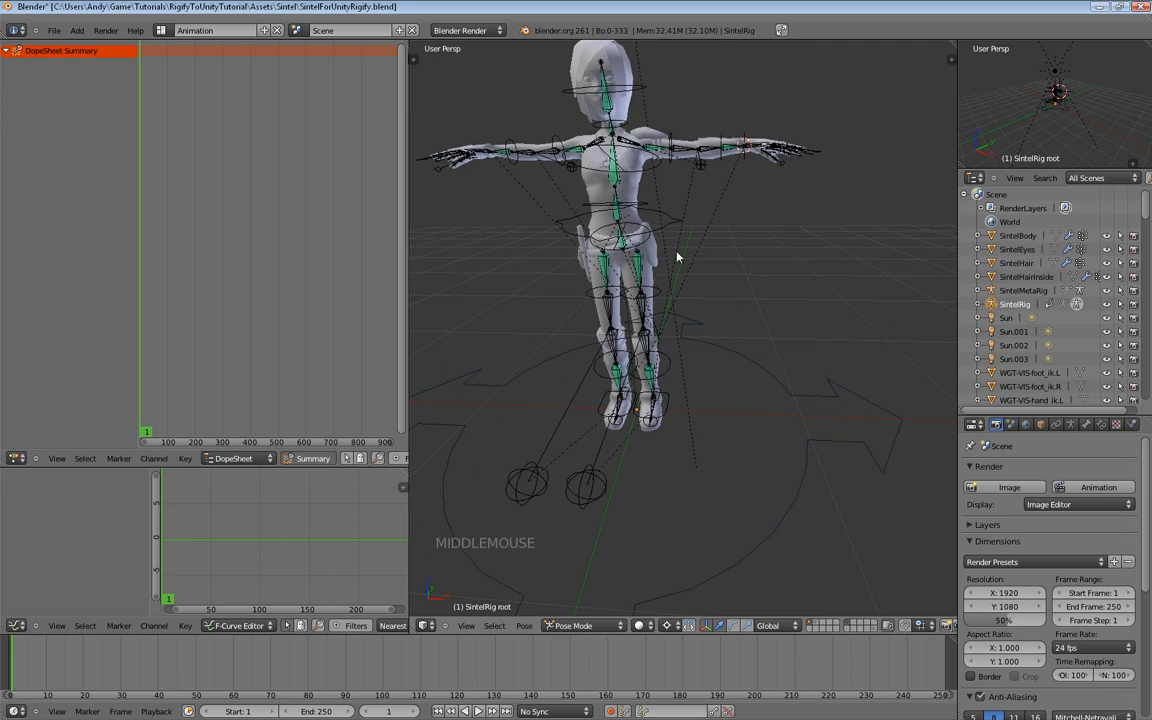
pyautogui.moveTo(579, 266); pyautogui.dragTo(566, 290, button='middle')
pyautogui.keyDown('shift'); pyautogui.moveTo(661, 232); pyautogui.dragTo(686, 280, button='middle'); pyautogui.keyUp('shift')
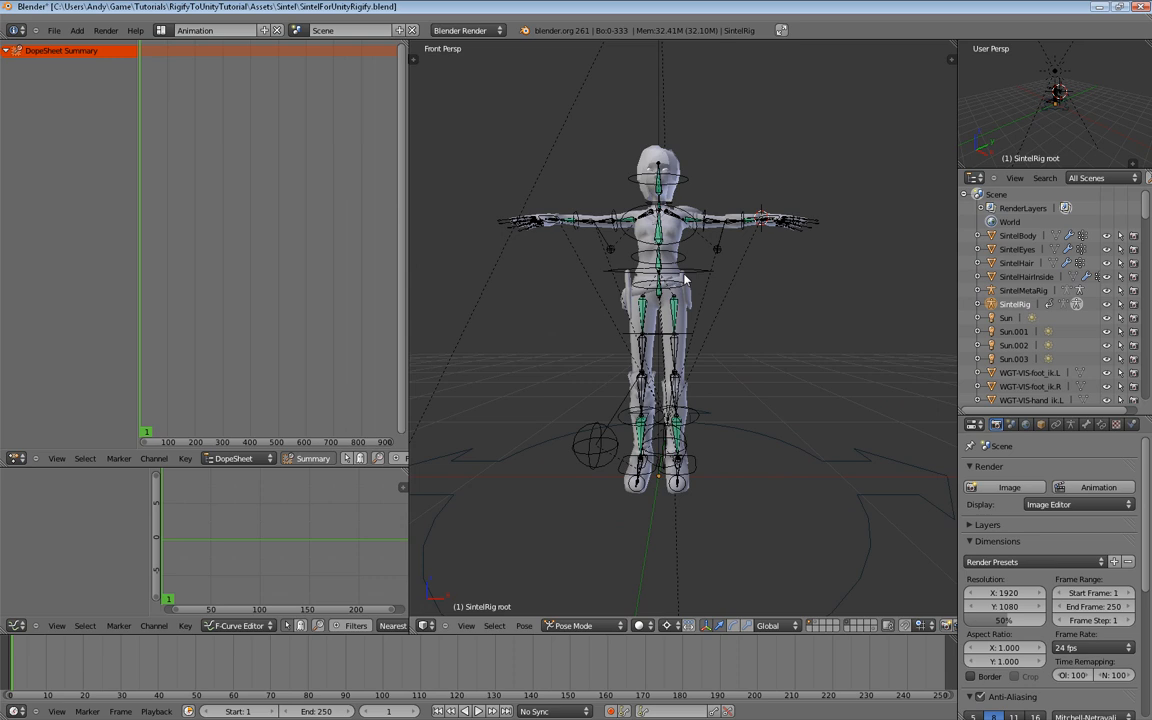
pyautogui.press('KP_5')
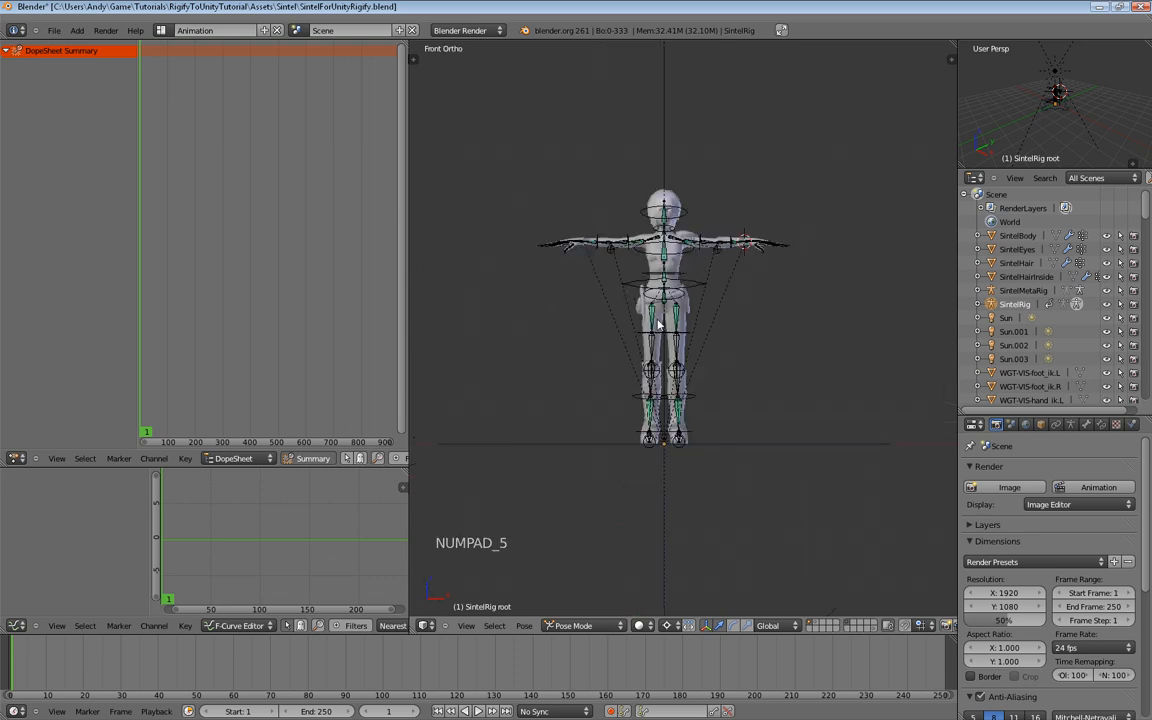
pyautogui.scroll(3, 686, 280)
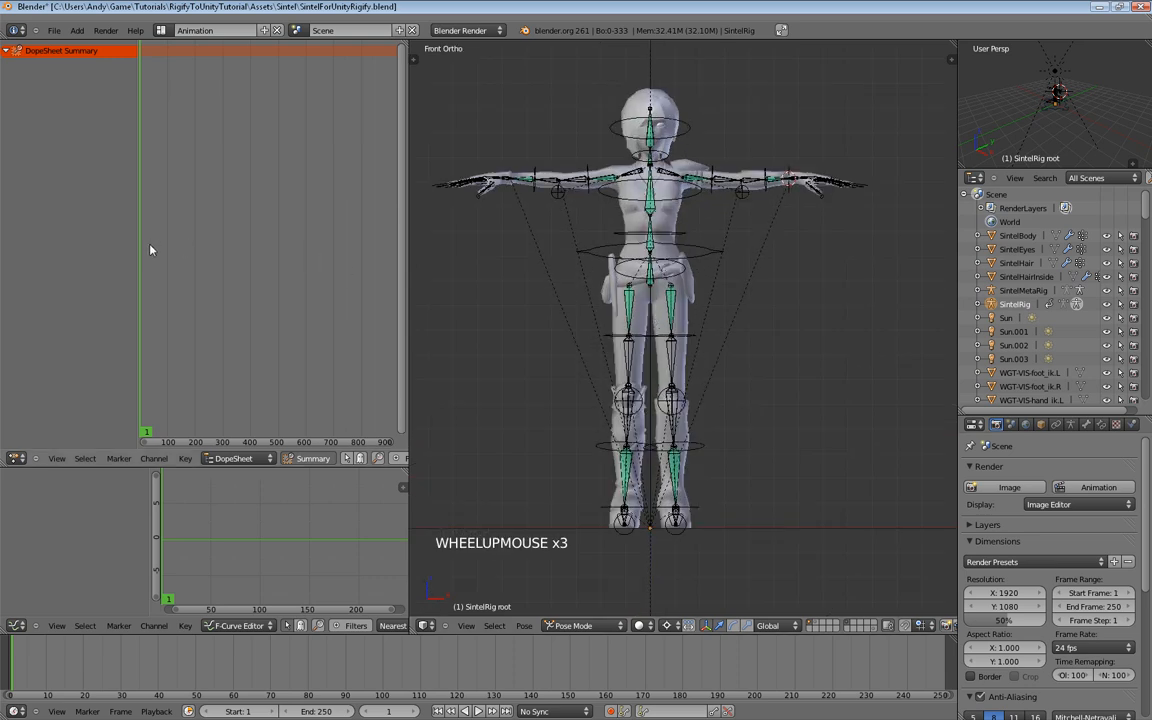
# Step: Set the dope sheet to Action Editor mode and add a new action for SintelRig
pyautogui.click(255, 463)
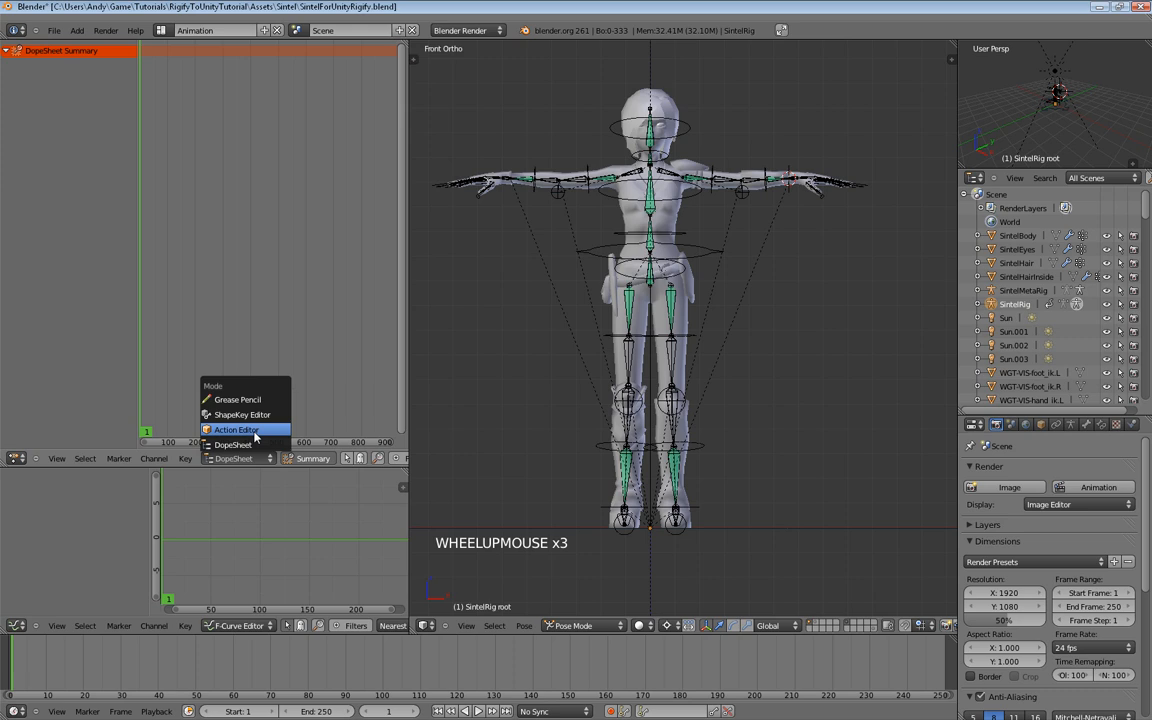
pyautogui.click(255, 434)
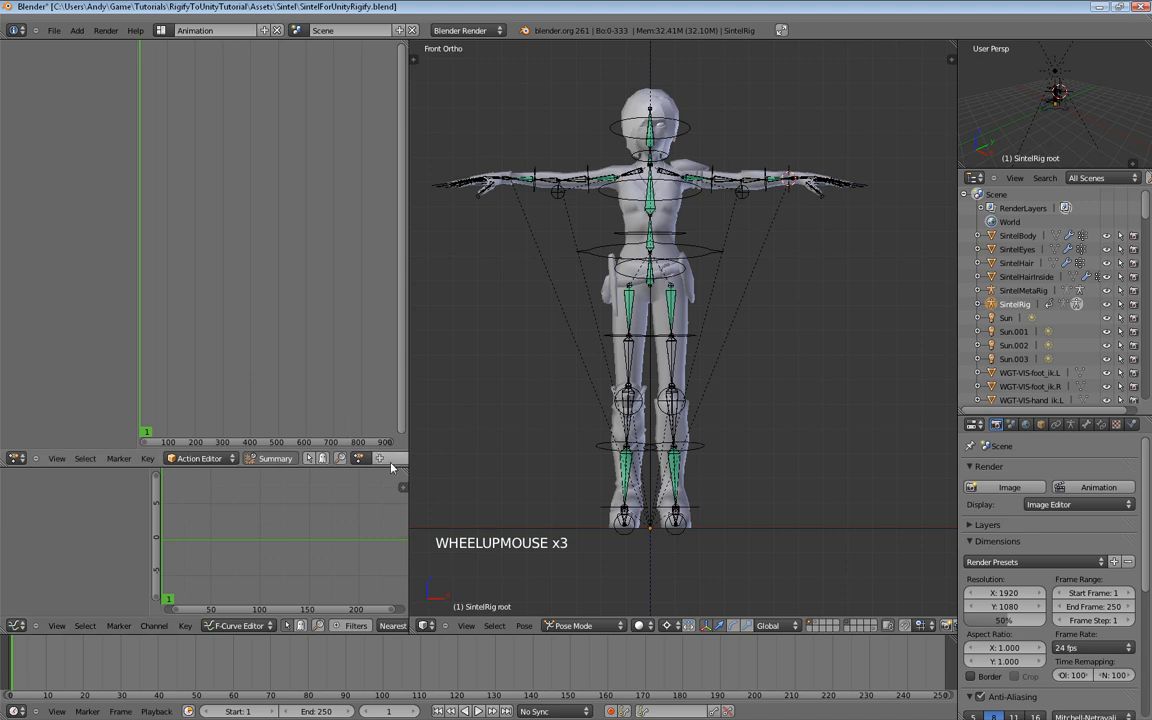
pyautogui.moveTo(391, 463); pyautogui.dragTo(269, 461, button='middle')
pyautogui.click(269, 461)
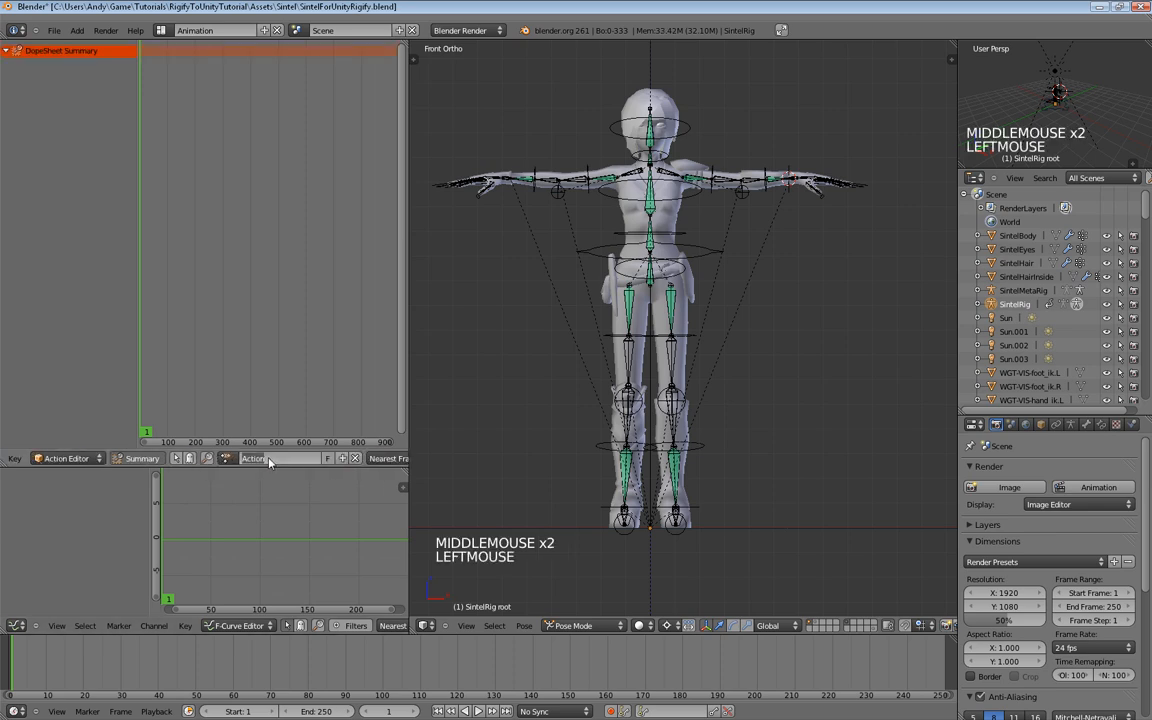
# Step: Rename the new action as TestAction01 and give it a fake user so it is kept on saving
pyautogui.click(268, 458)
pyautogui.write('TestAction01')
pyautogui.press('Return')
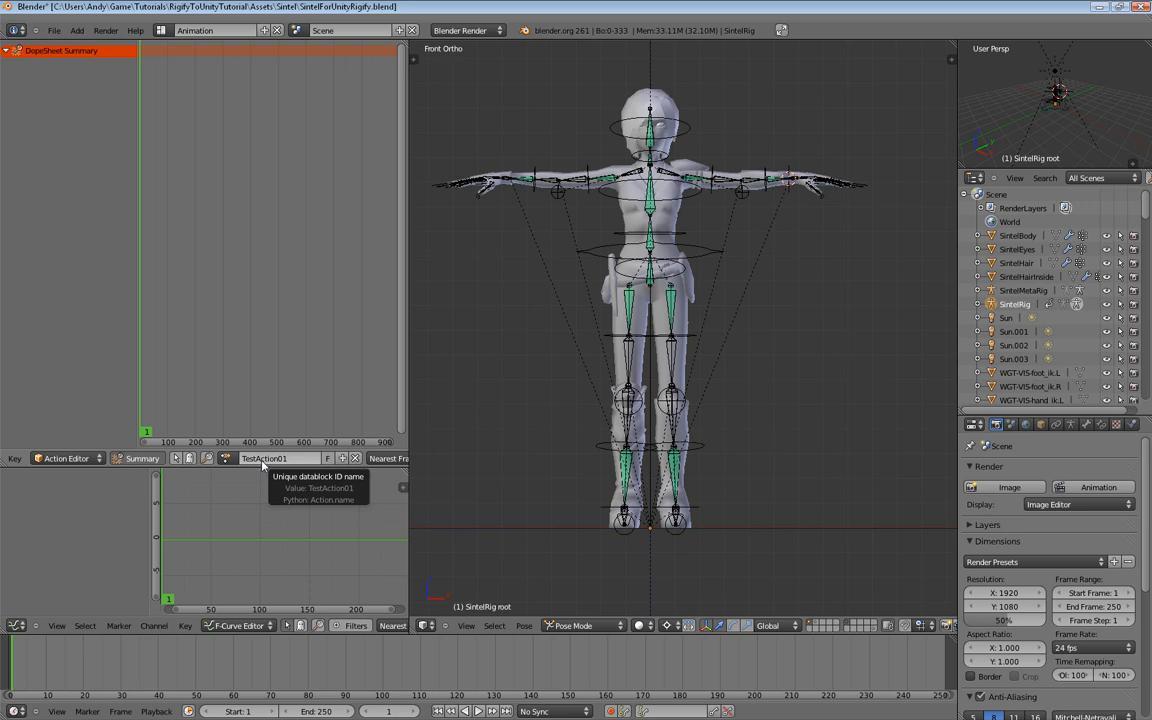
pyautogui.click(327, 459)
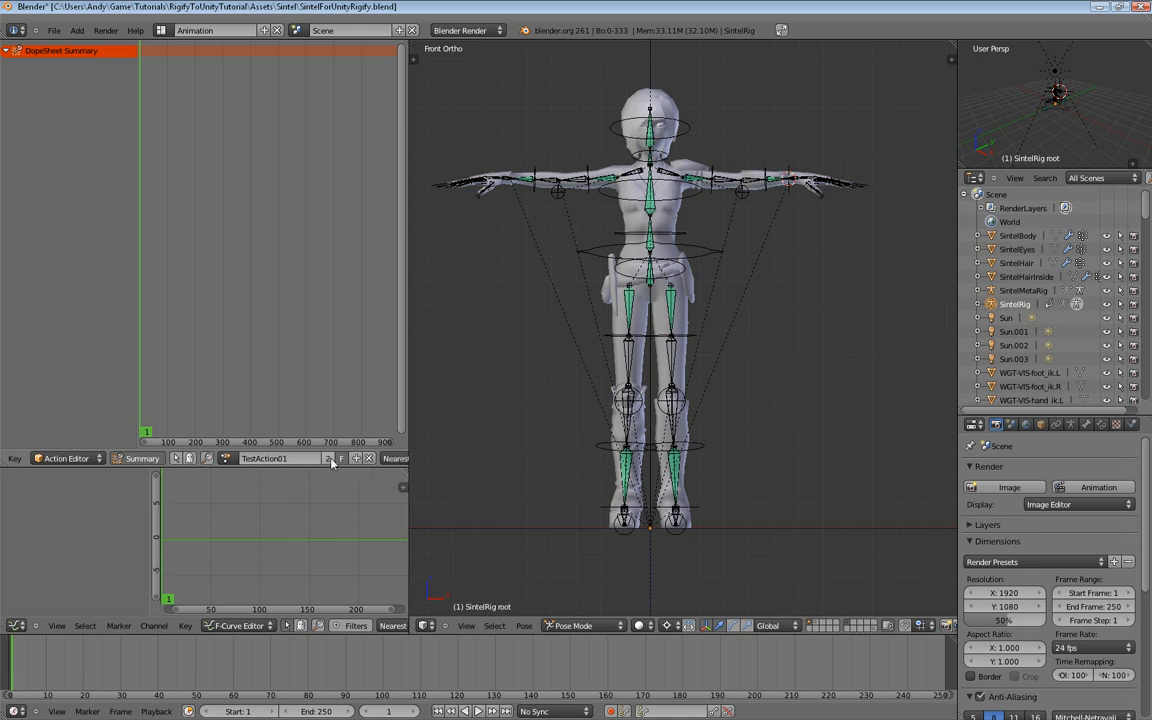
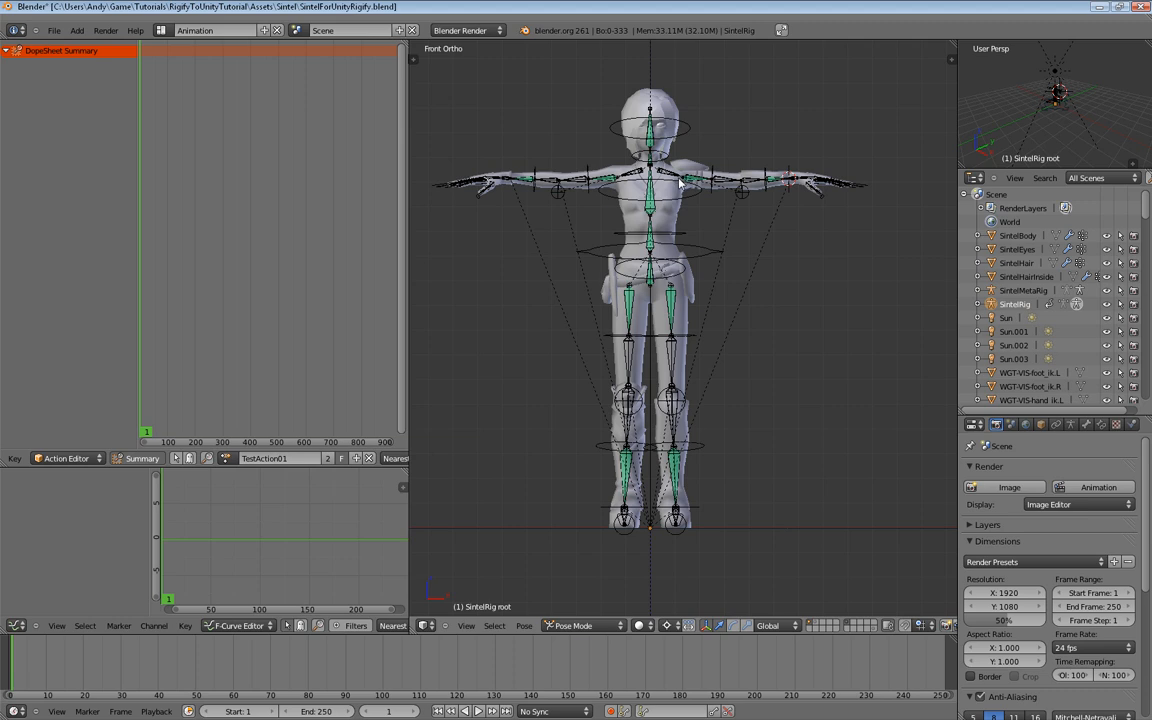
# Step: Select the left foot IK control, foot_ik.L, and insert a LocRot keyframe for it at frame 1
pyautogui.rightClick(720, 256)
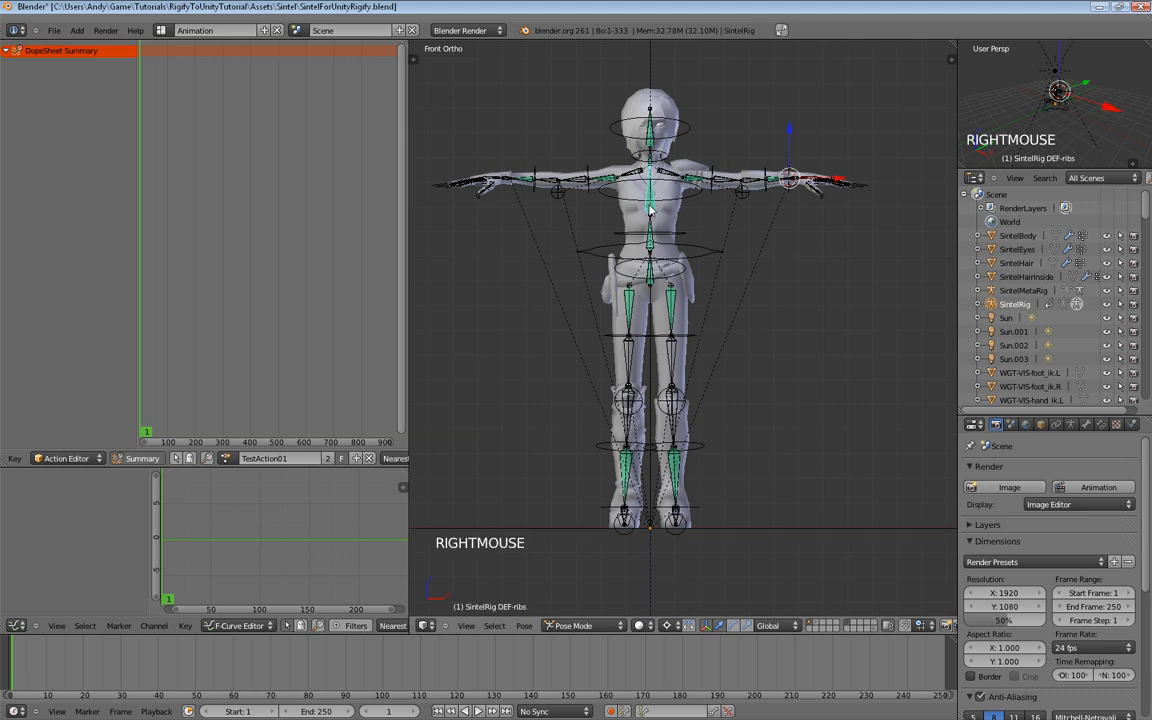
pyautogui.press('a')
pyautogui.press('a')
pyautogui.keyDown('shift'); pyautogui.moveTo(699, 257); pyautogui.dragTo(636, 282, button='middle'); pyautogui.keyUp('shift')
pyautogui.scroll(1, 636, 282)
pyautogui.scroll(1, 636, 282)
pyautogui.scroll(-1, 636, 282)
pyautogui.keyDown('shift'); pyautogui.moveTo(689, 380); pyautogui.dragTo(618, 362, button='middle'); pyautogui.keyUp('shift')
pyautogui.scroll(3, 673, 277)
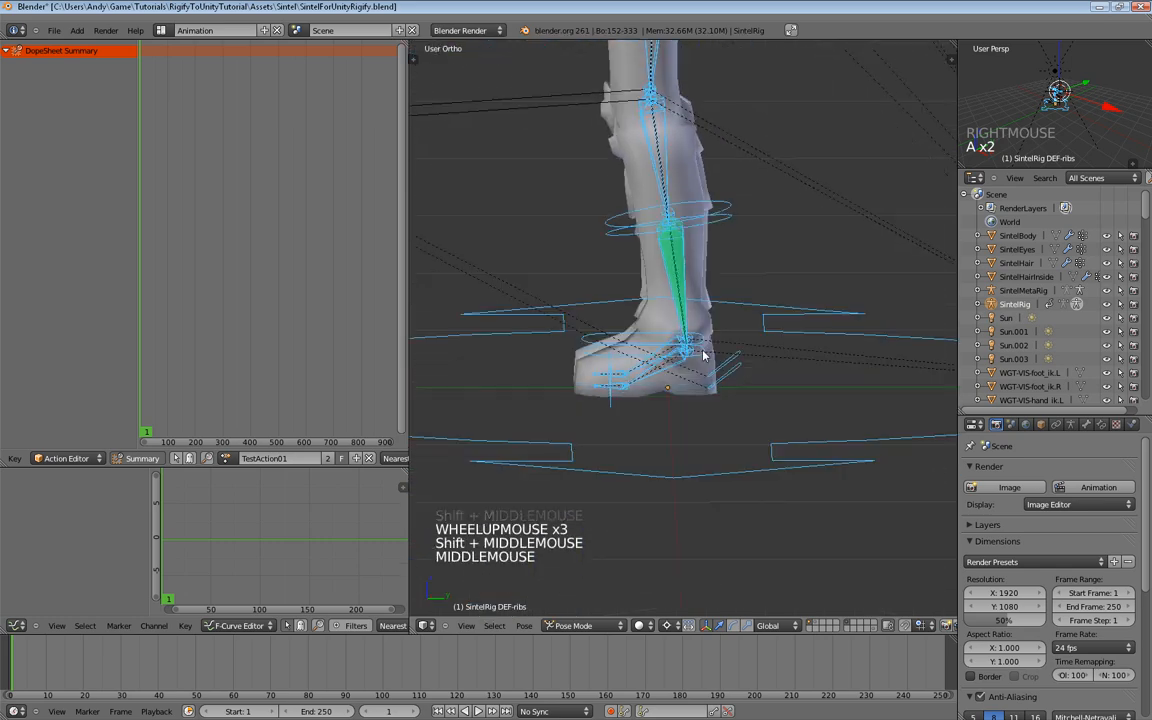
pyautogui.moveTo(612, 318)
pyautogui.mouseDown(button='middle')
pyautogui.moveTo(643, 337)
pyautogui.moveTo(626, 338)
pyautogui.mouseUp(button='middle')
pyautogui.rightClick(626, 337)
pyautogui.rightClick(625, 333)
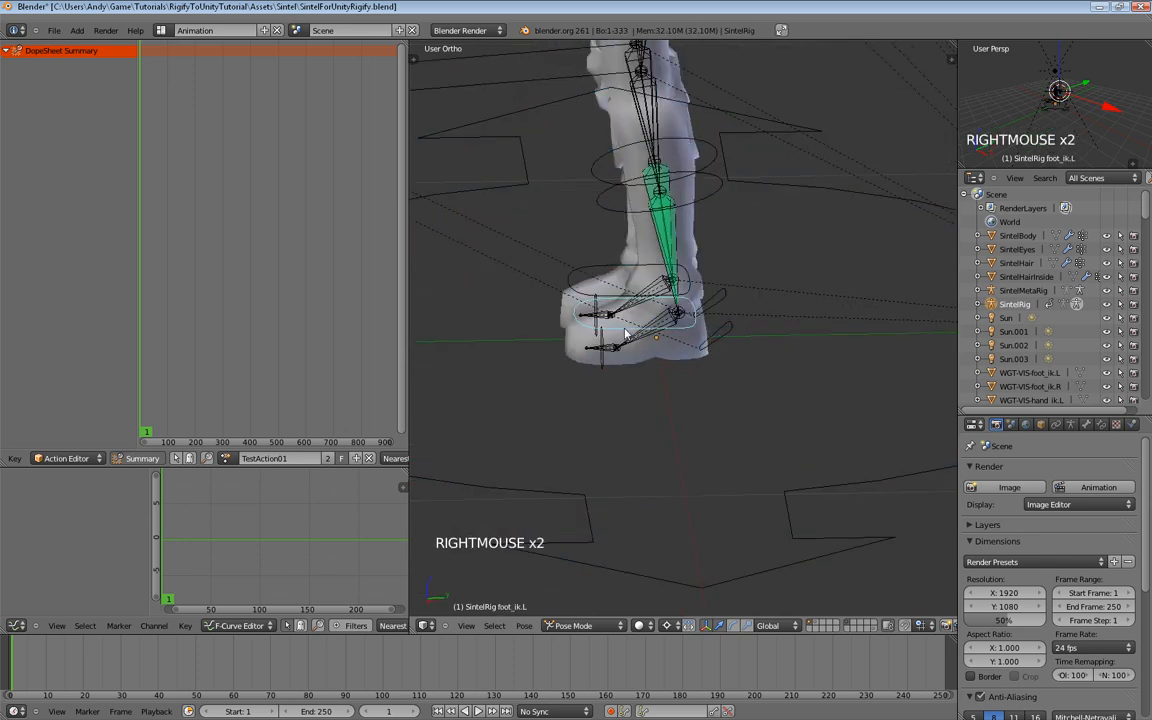
pyautogui.moveTo(668, 383); pyautogui.dragTo(667, 376, button='middle')
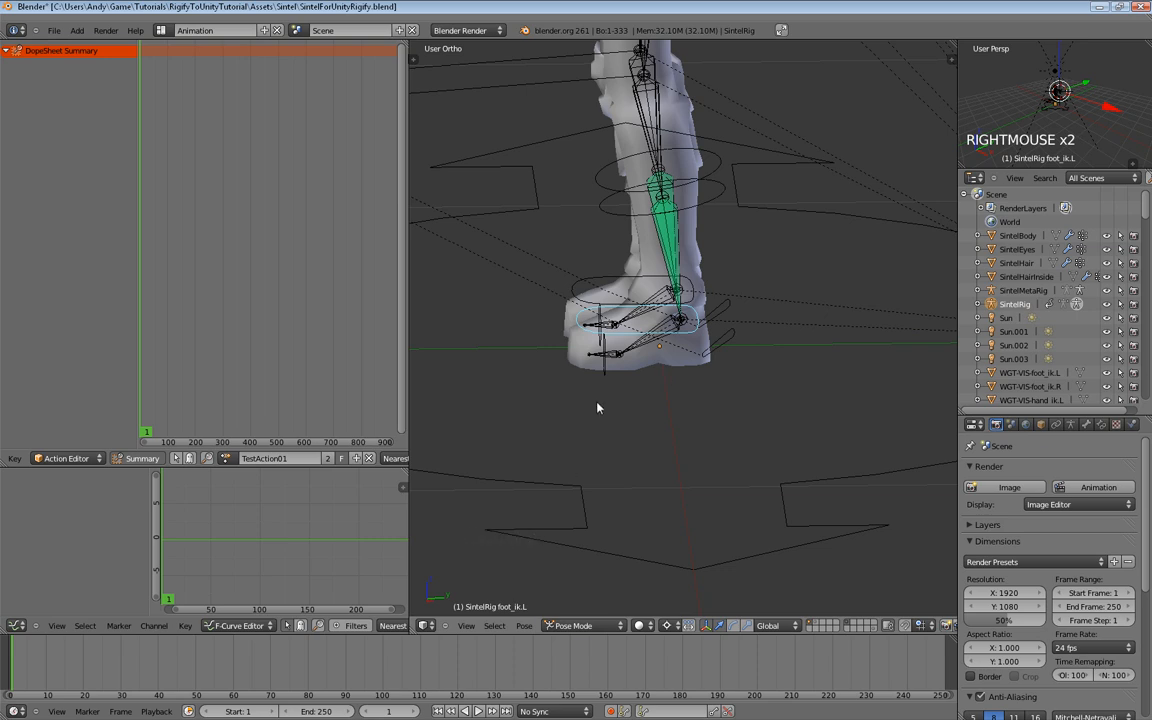
pyautogui.press('i')
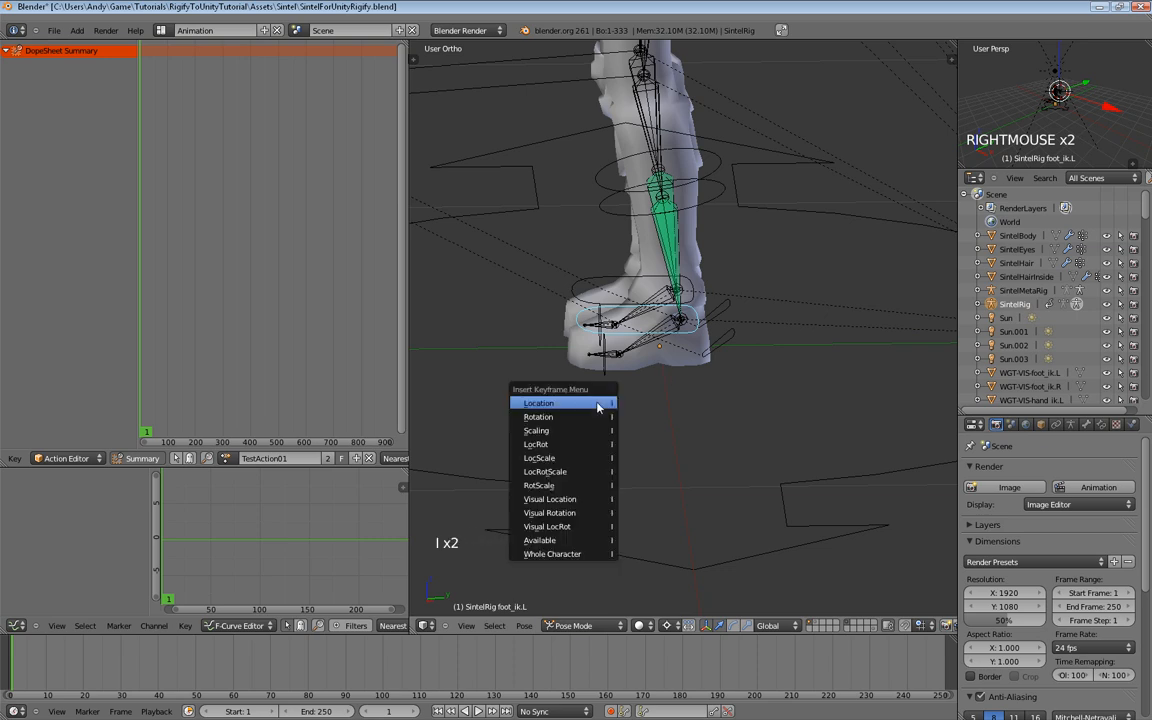
pyautogui.click(565, 445)
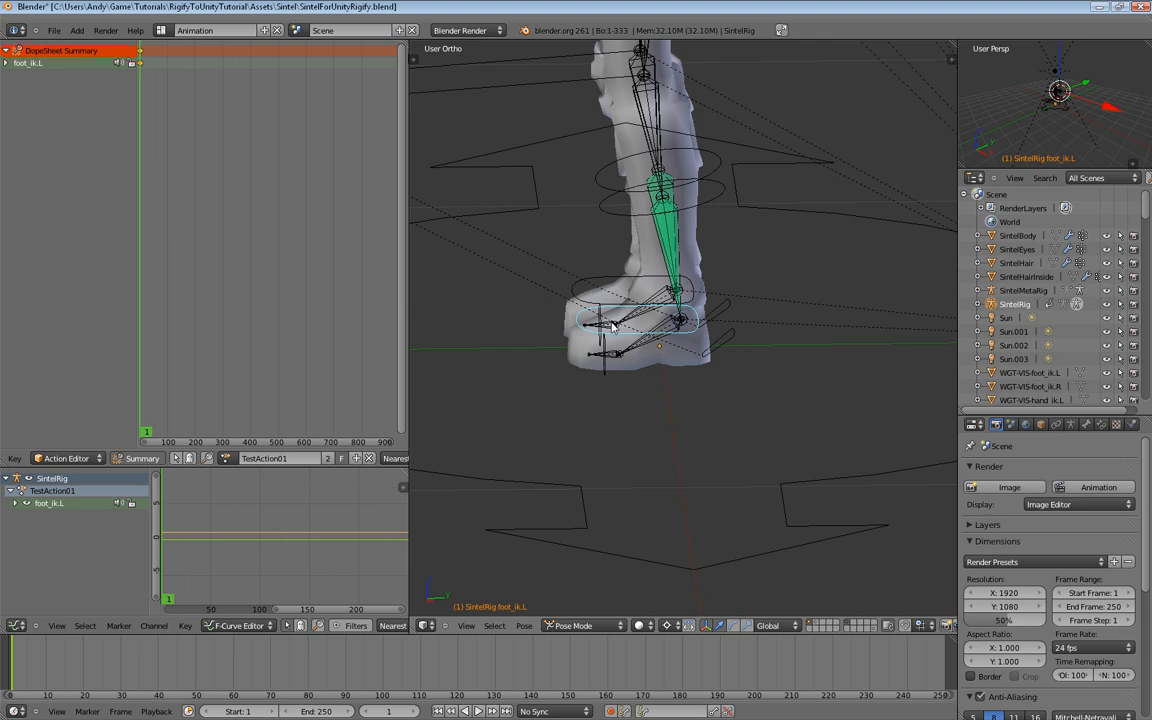
# Step: Set the current frame to 25 and insert a LocRot keyframe for the left foot IK control
pyautogui.keyDown('shift'); pyautogui.moveTo(580, 393); pyautogui.dragTo(584, 377, button='middle'); pyautogui.keyUp('shift')
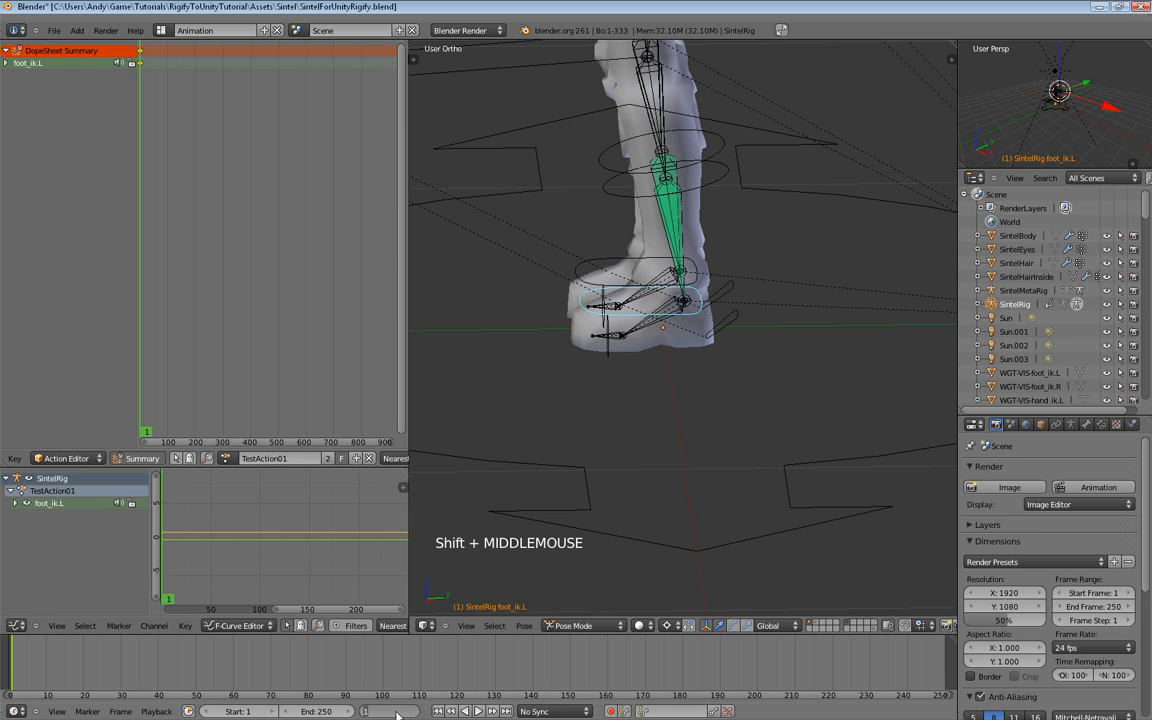
pyautogui.click(65, 665)
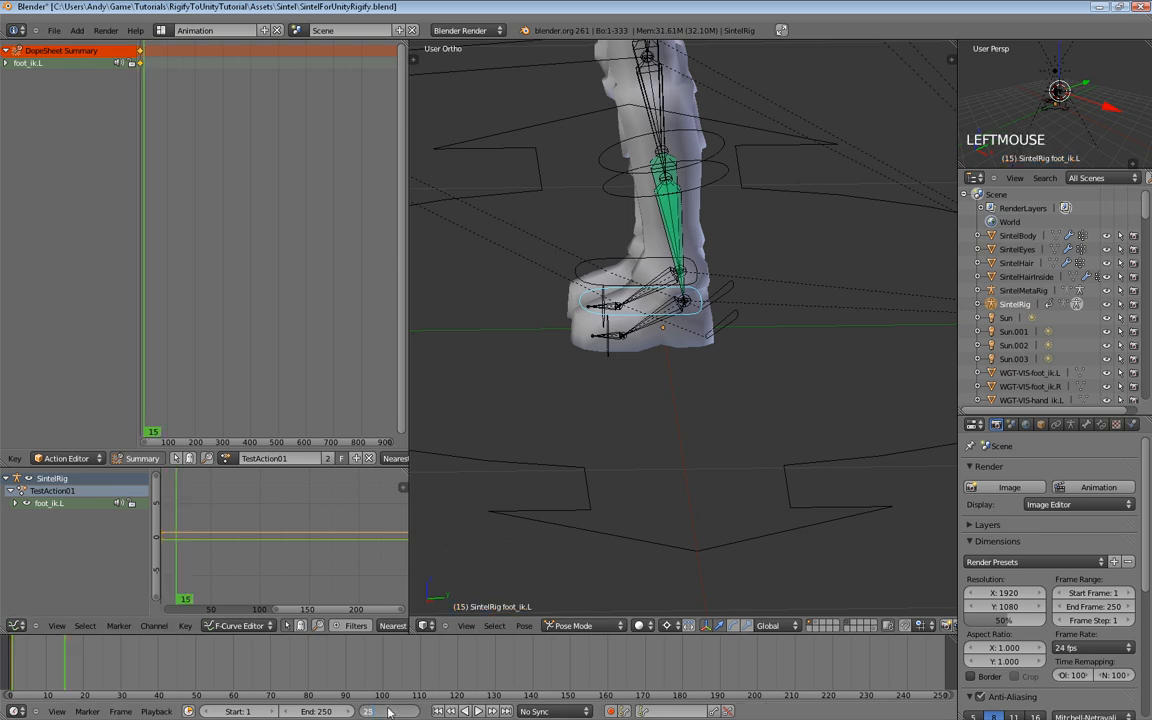
pyautogui.press('Return')
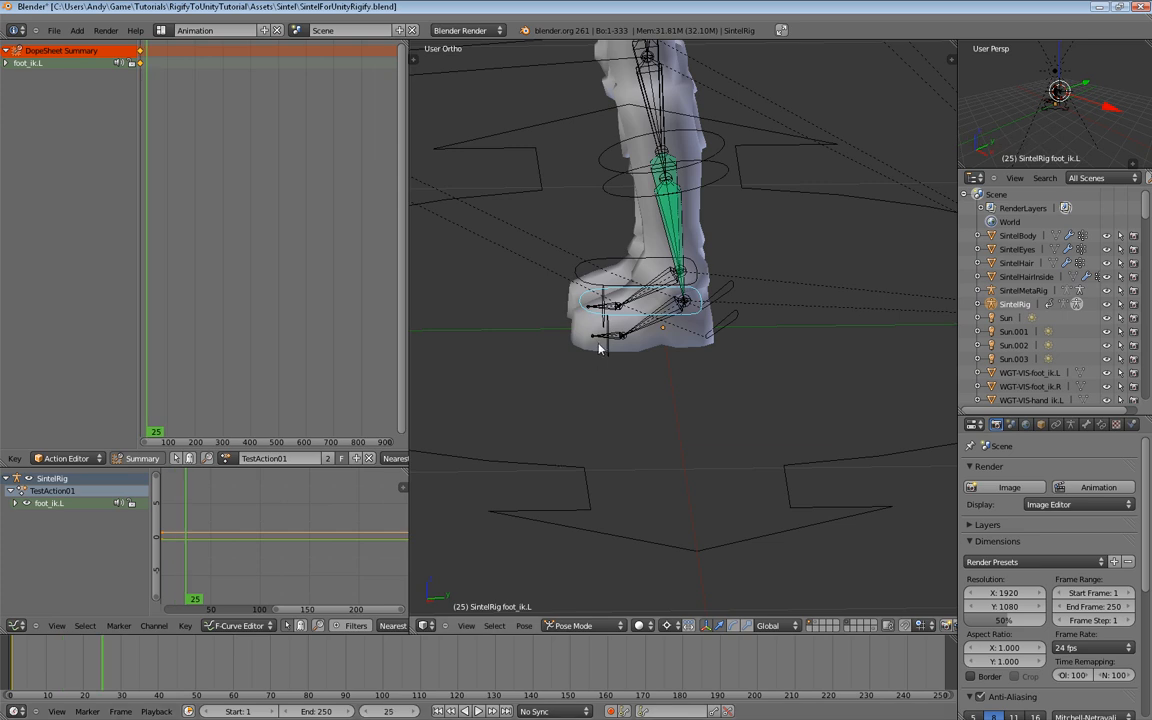
pyautogui.press('i')
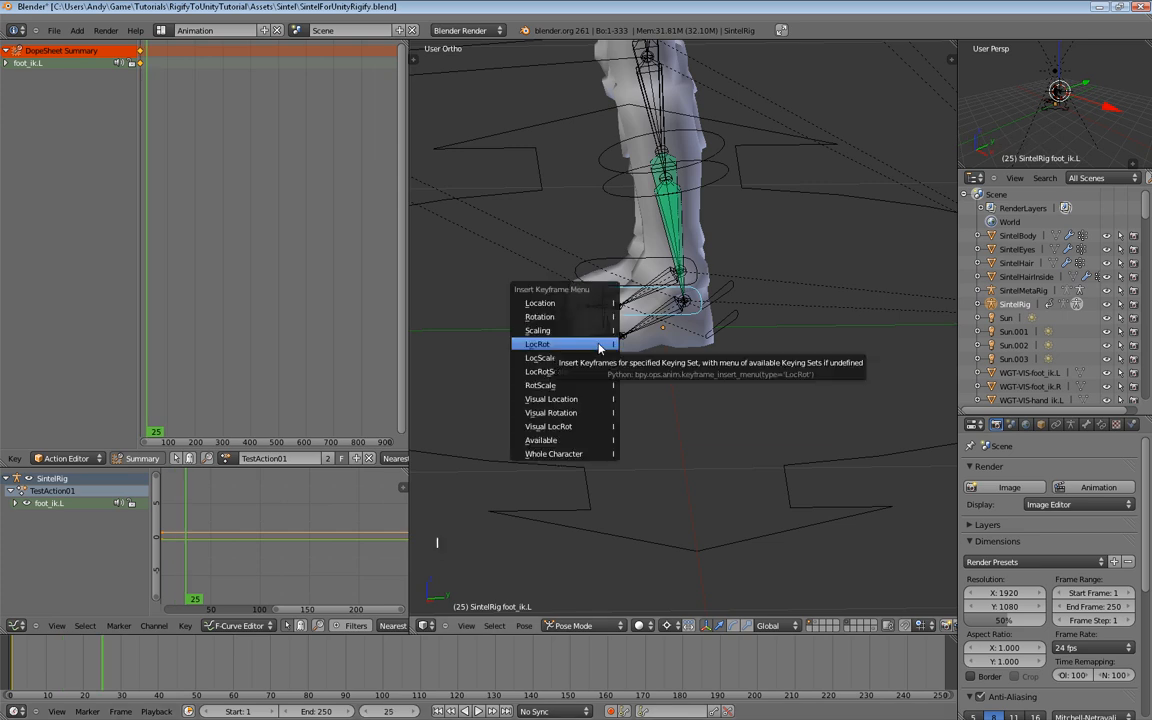
pyautogui.click(600, 347)
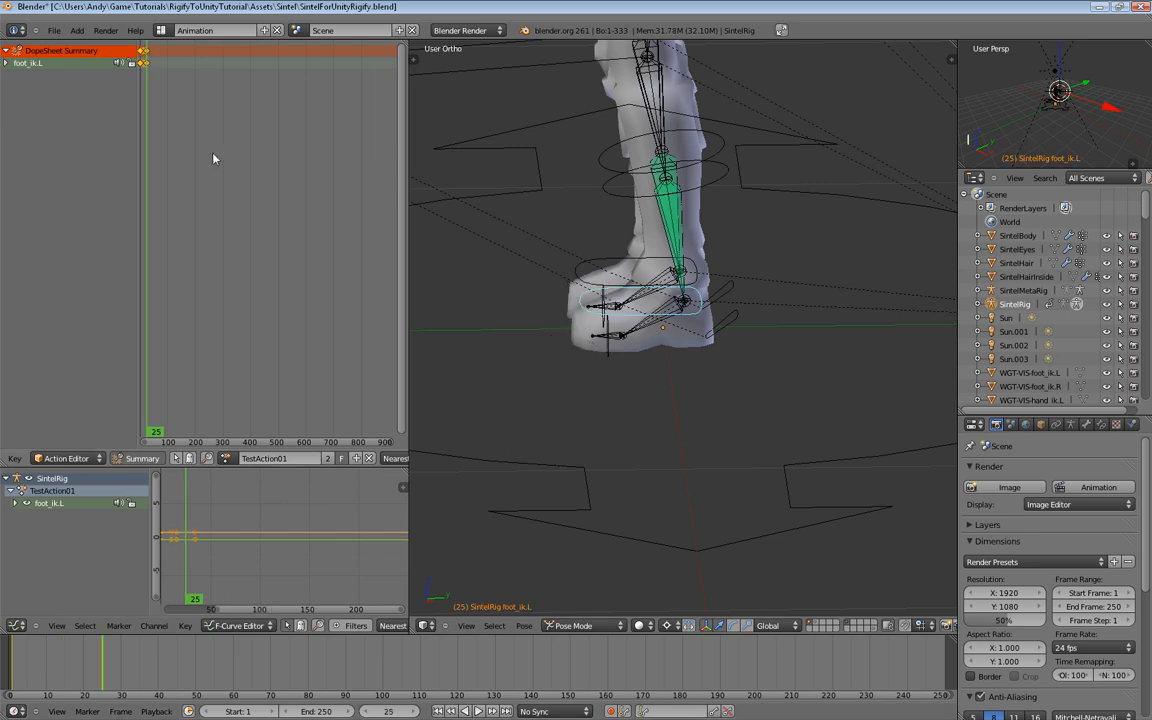
# Step: Set the current frame to 12 and try to move the left foot IK control
pyautogui.scroll(8, 213, 159)
pyautogui.moveTo(195, 146); pyautogui.dragTo(339, 166, button='middle')
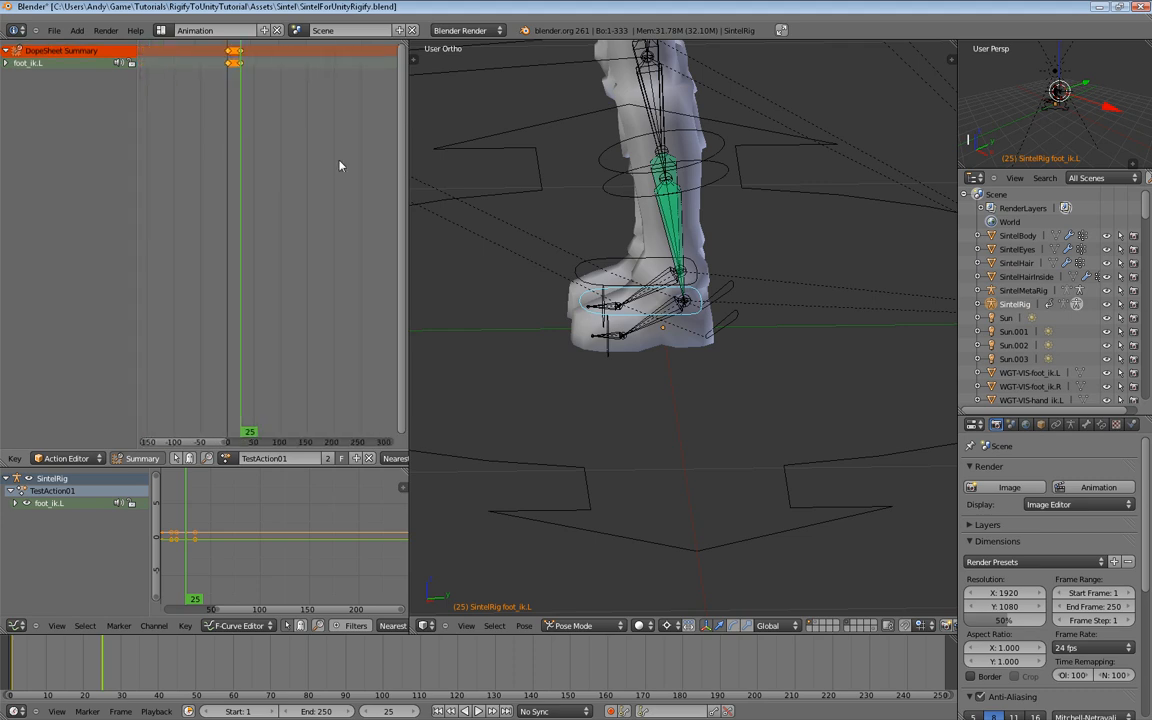
pyautogui.moveTo(222, 114); pyautogui.dragTo(239, 104, button='middle')
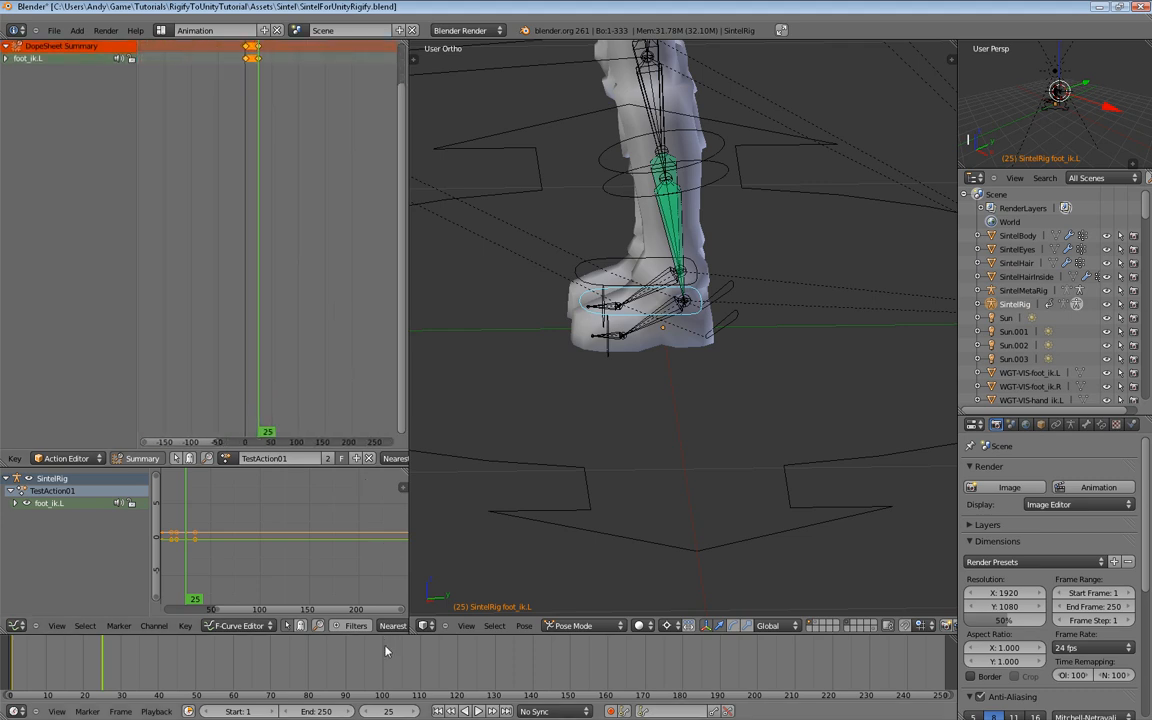
pyautogui.click(385, 711)
pyautogui.write('12')
pyautogui.click(441, 567)
pyautogui.moveTo(565, 404); pyautogui.dragTo(633, 404, button='middle')
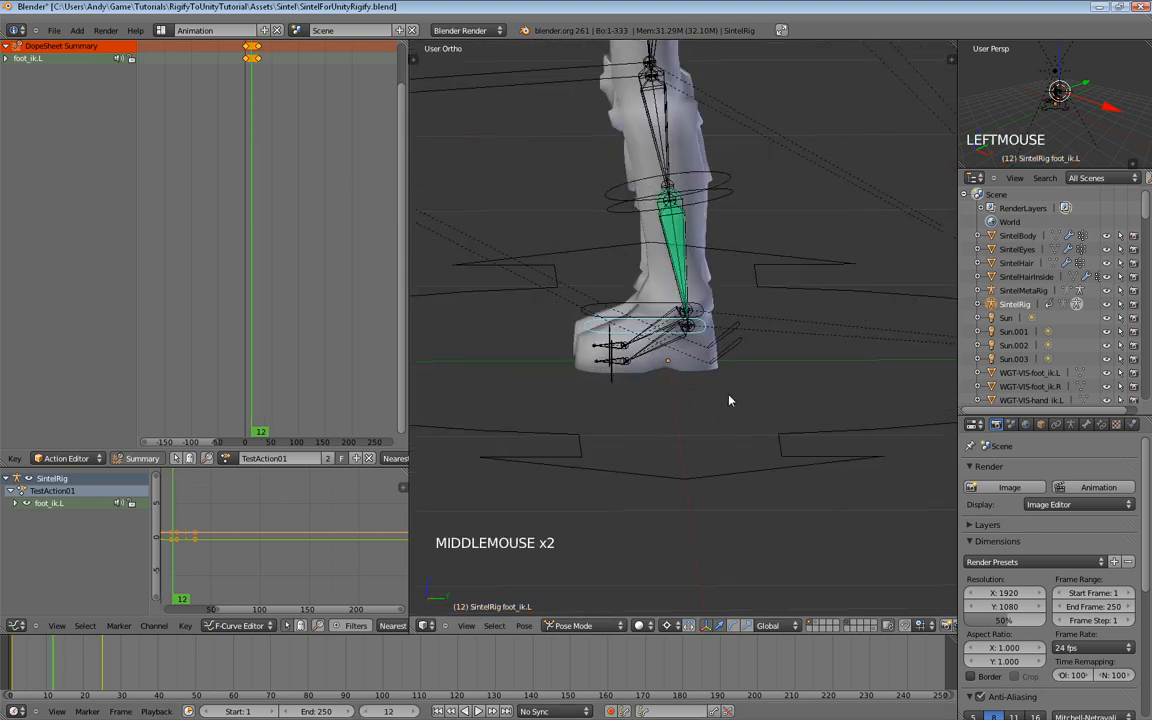
pyautogui.press('g')
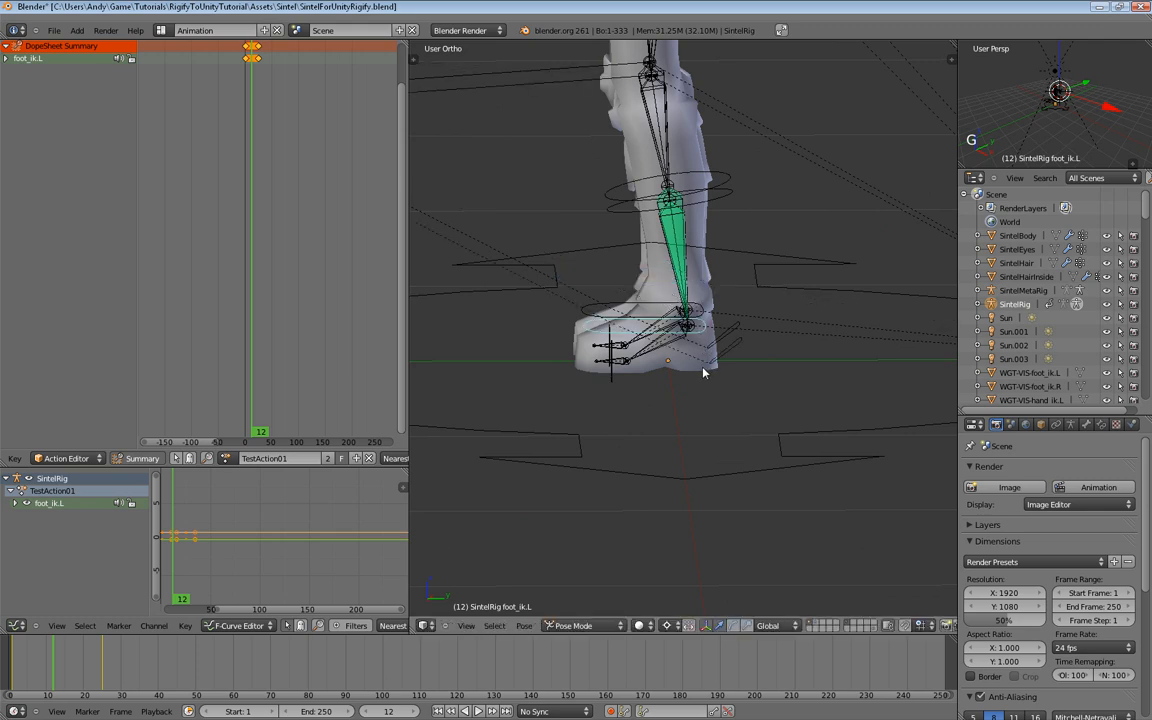
# Step: Show the rig's main properties and set FK / IK for foot_ik.L to 1.000
pyautogui.press('n')
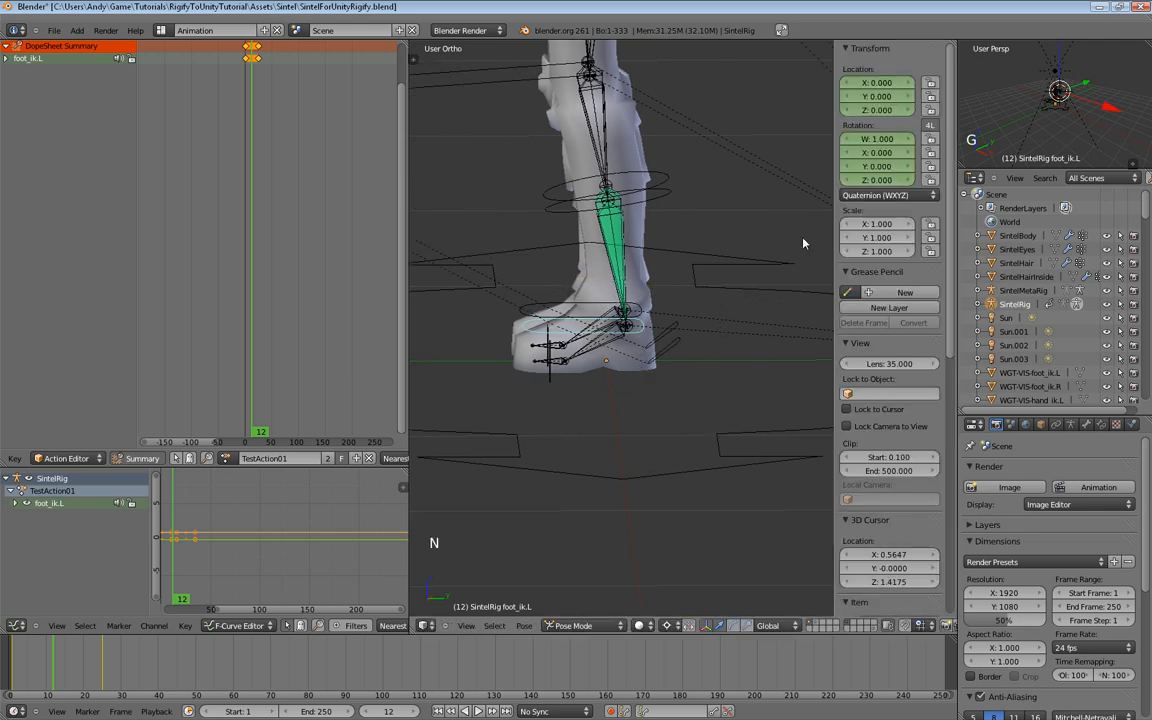
pyautogui.scroll(-3, 746, 352)
pyautogui.scroll(-7, 889, 355)
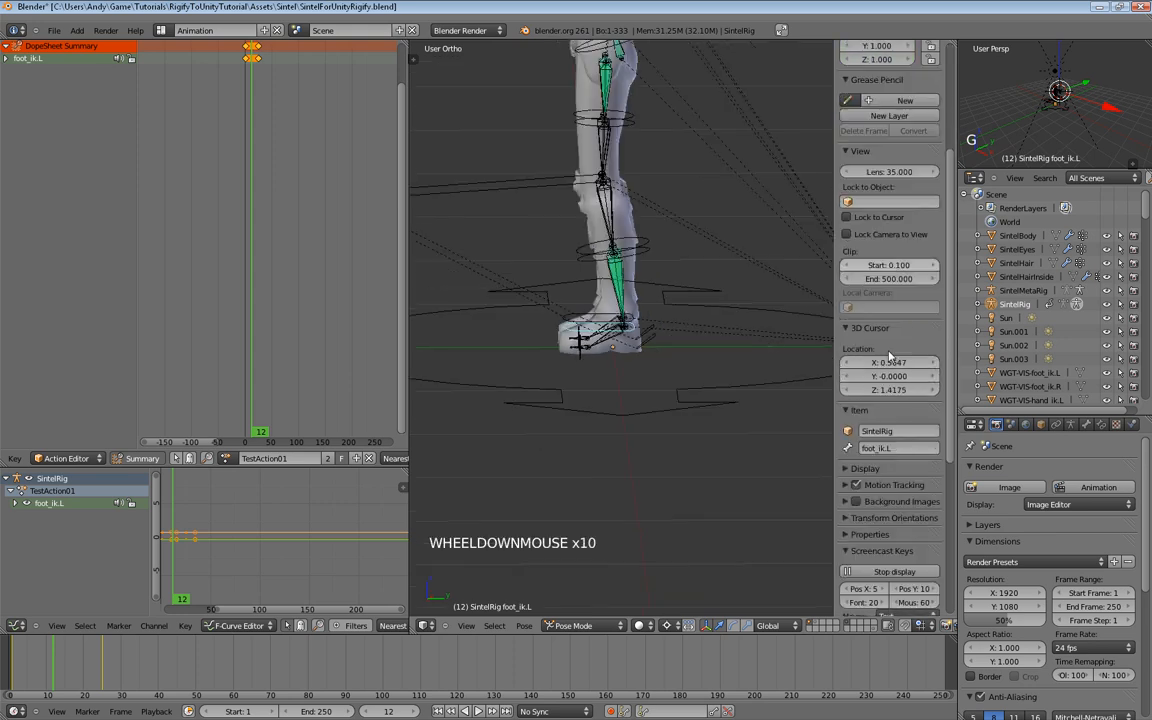
pyautogui.scroll(-12, 889, 355)
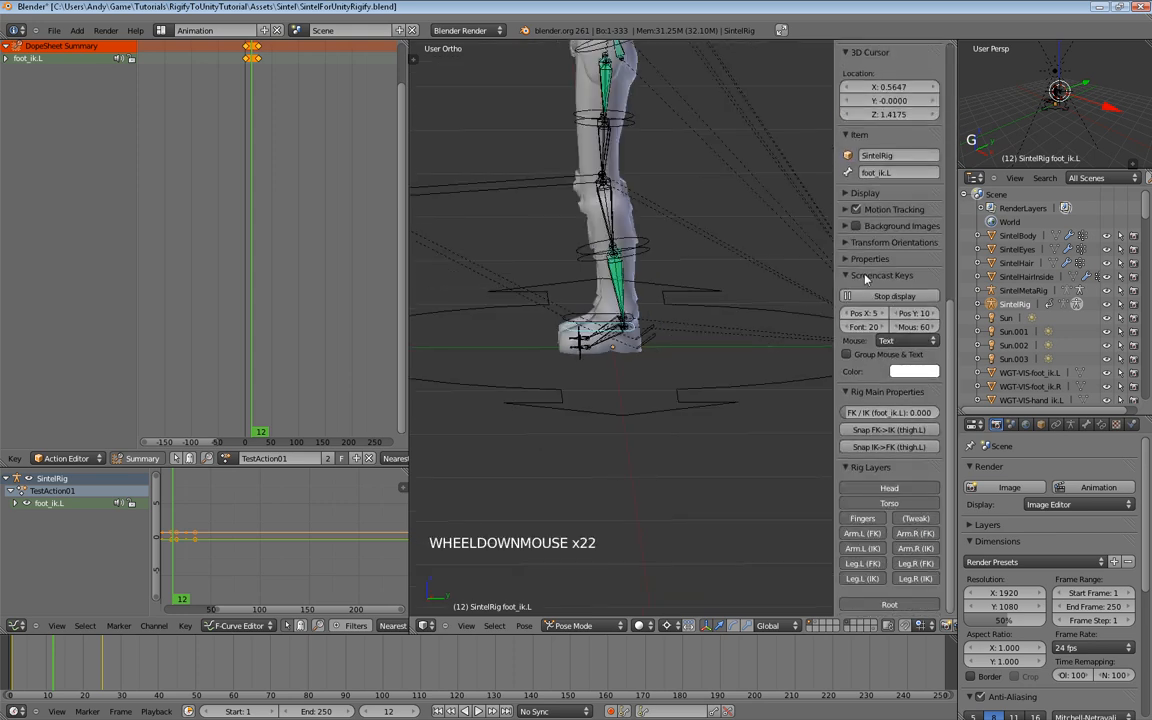
pyautogui.click(848, 276)
pyautogui.click(889, 312)
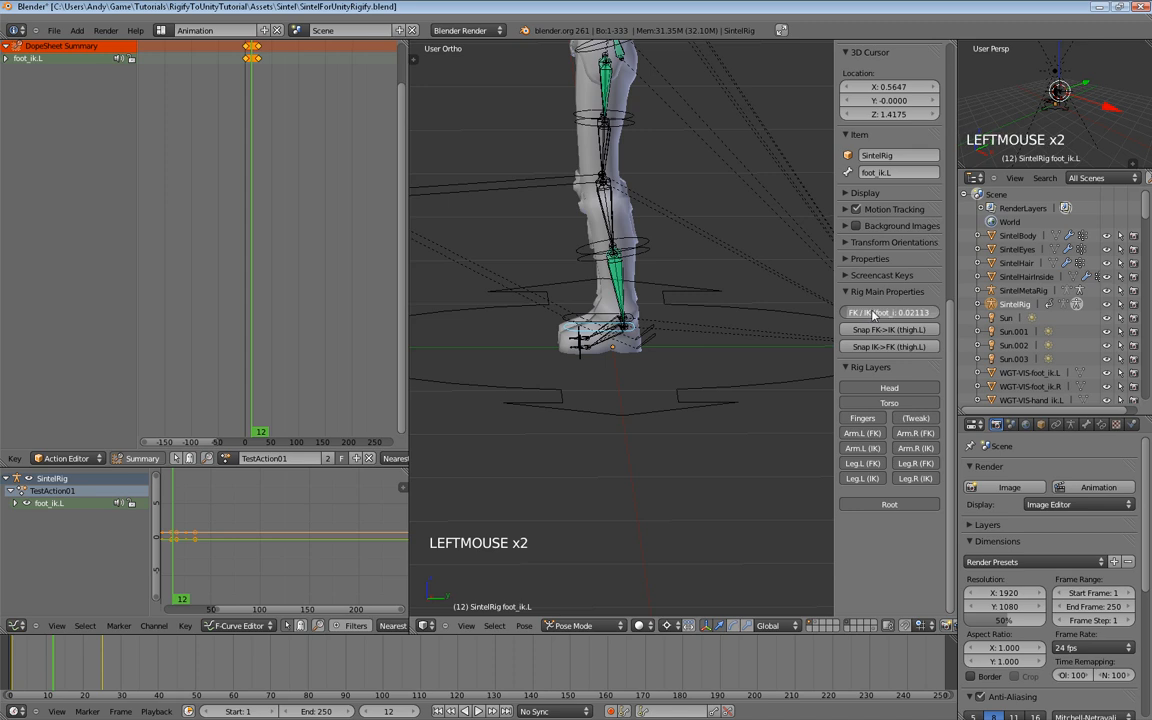
# Step: Move the left foot IK control up and forward so the knee bends, and keyframe it at frame 12
pyautogui.press('g')
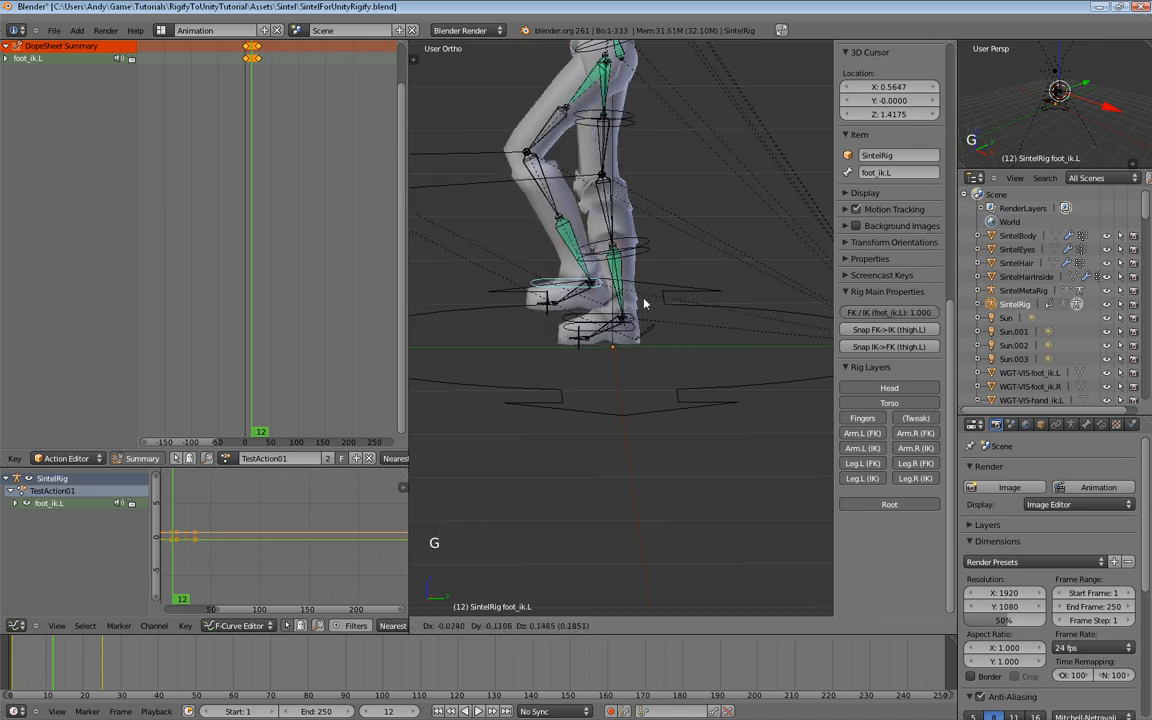
pyautogui.click(615, 262)
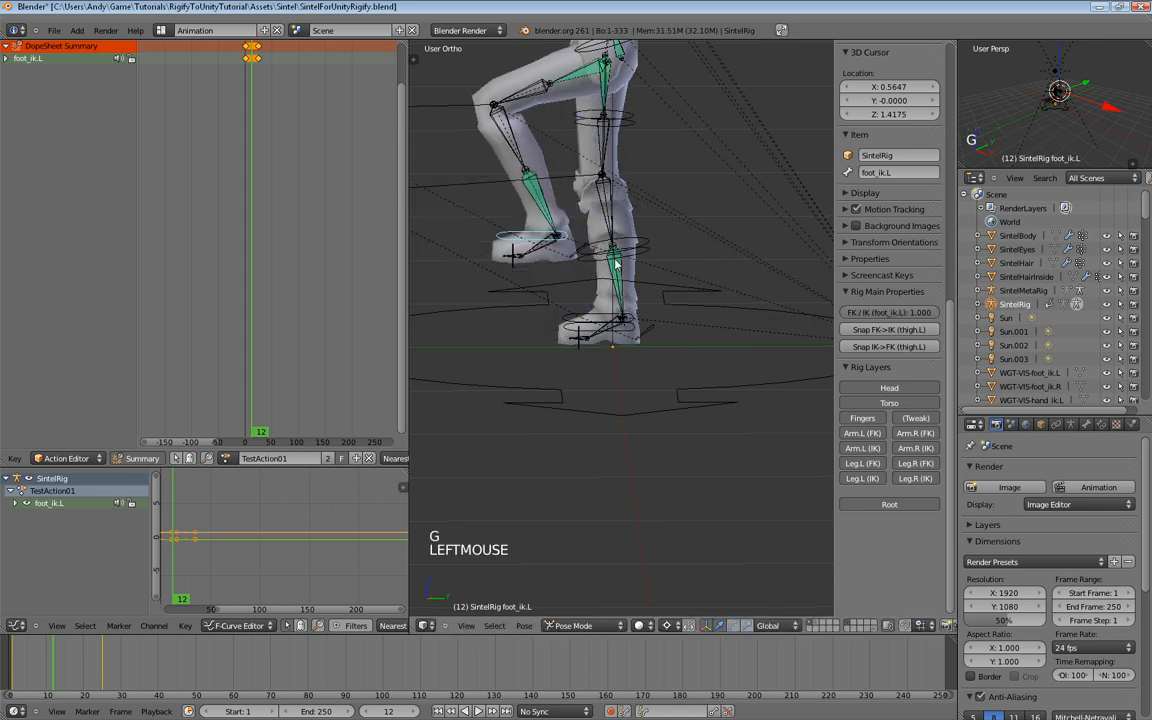
pyautogui.press('i')
pyautogui.click(629, 316)
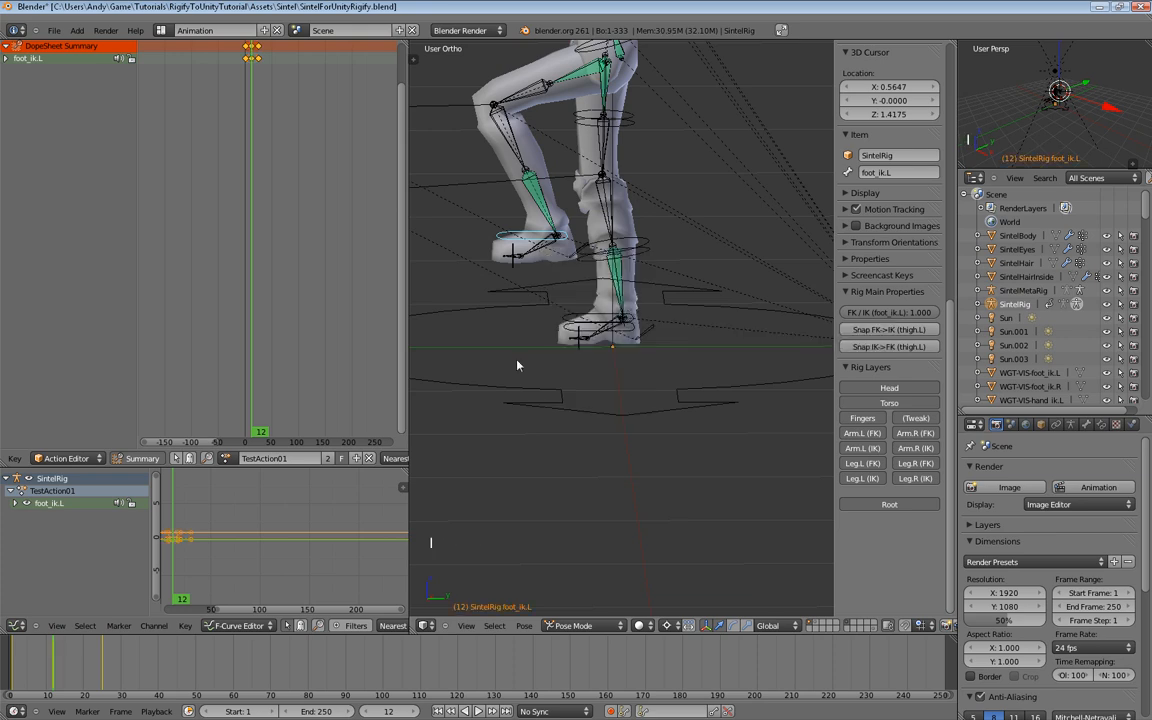
# Step: Return to frame 1 and set the animation's end frame to 25
pyautogui.scroll(-1, 603, 334)
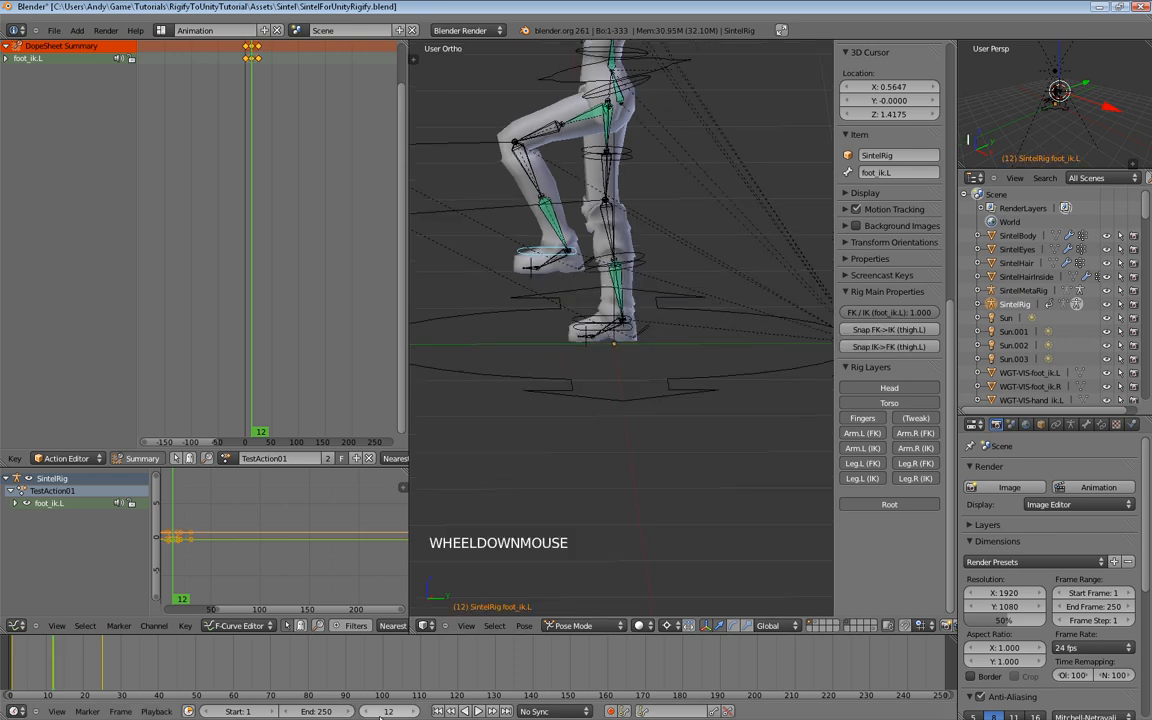
pyautogui.click(393, 713)
pyautogui.write('1')
pyautogui.press('Return')
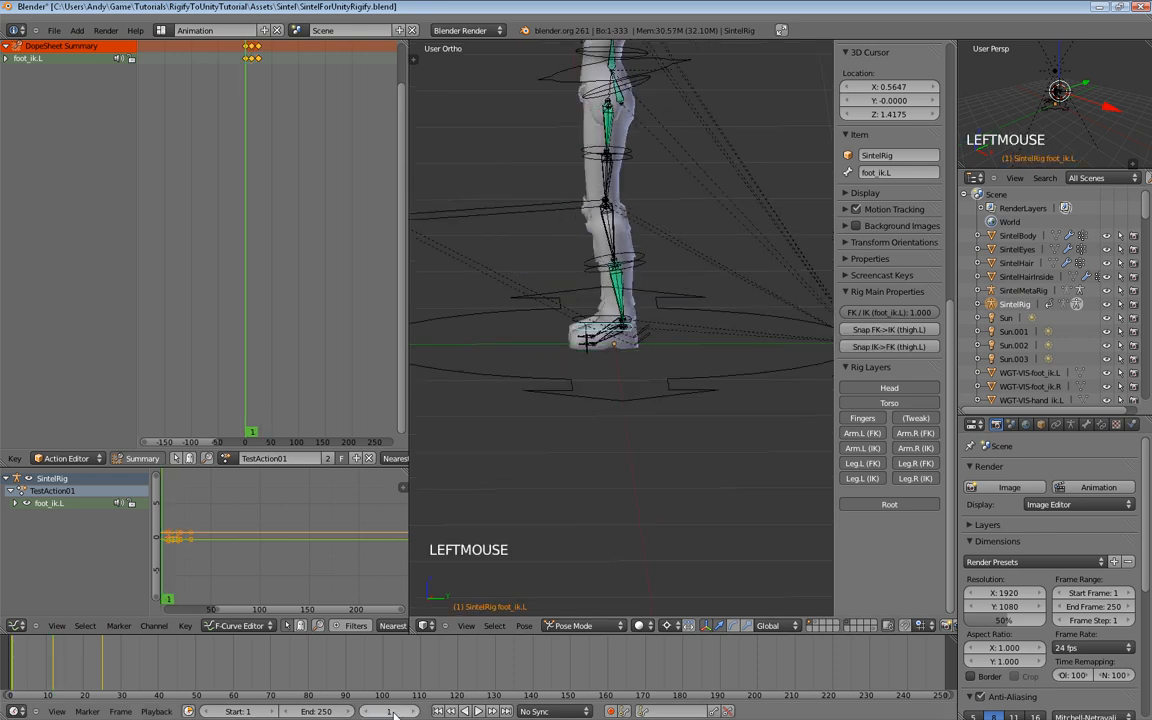
pyautogui.click(329, 713)
pyautogui.write('2')
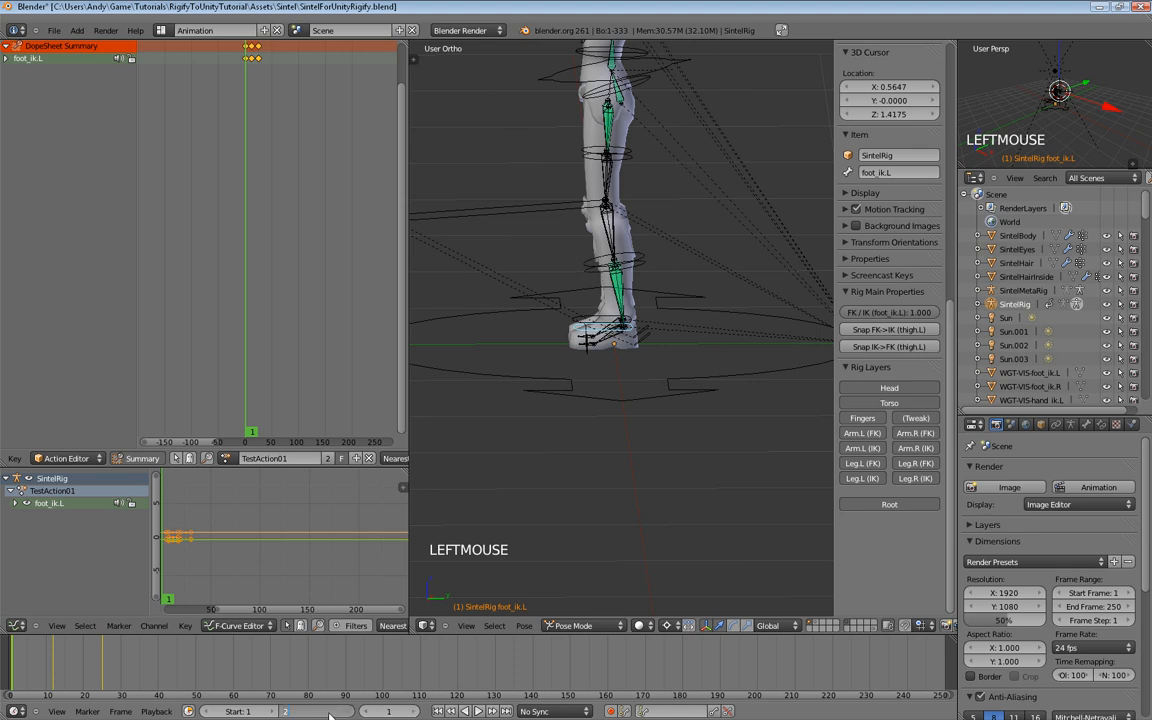
pyautogui.write('5')
pyautogui.press('Return')
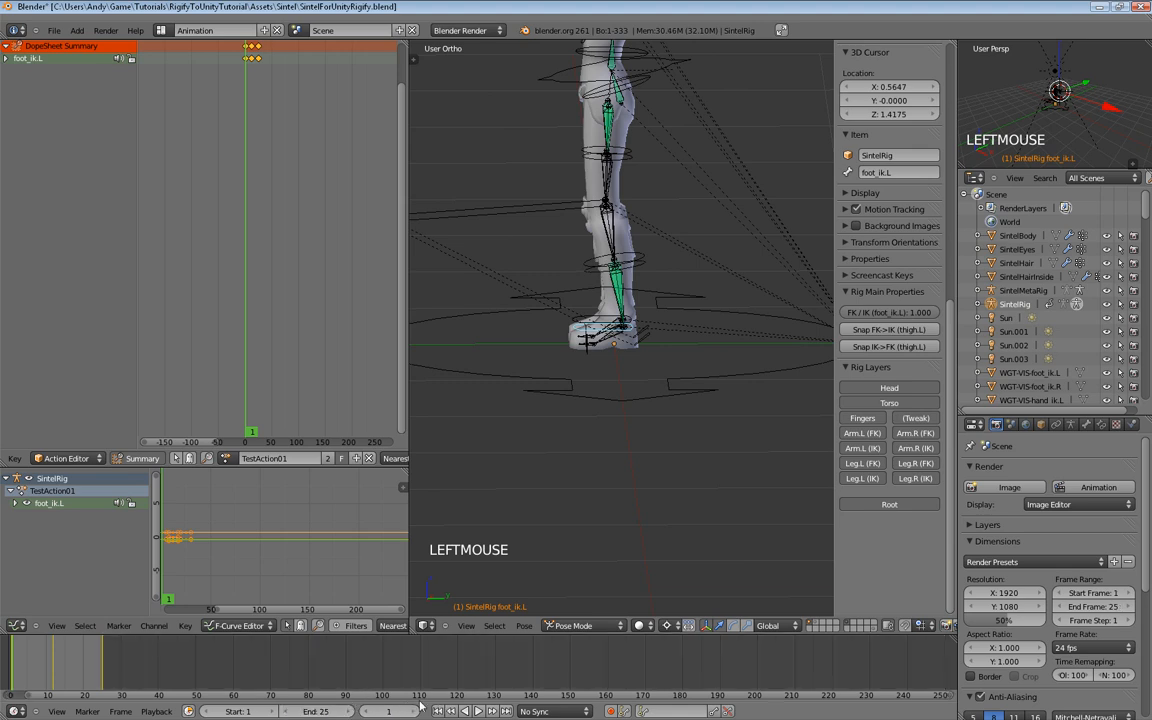
# Step: Play back the leg-lift animation, stop it, and view the whole character
pyautogui.click(478, 711)
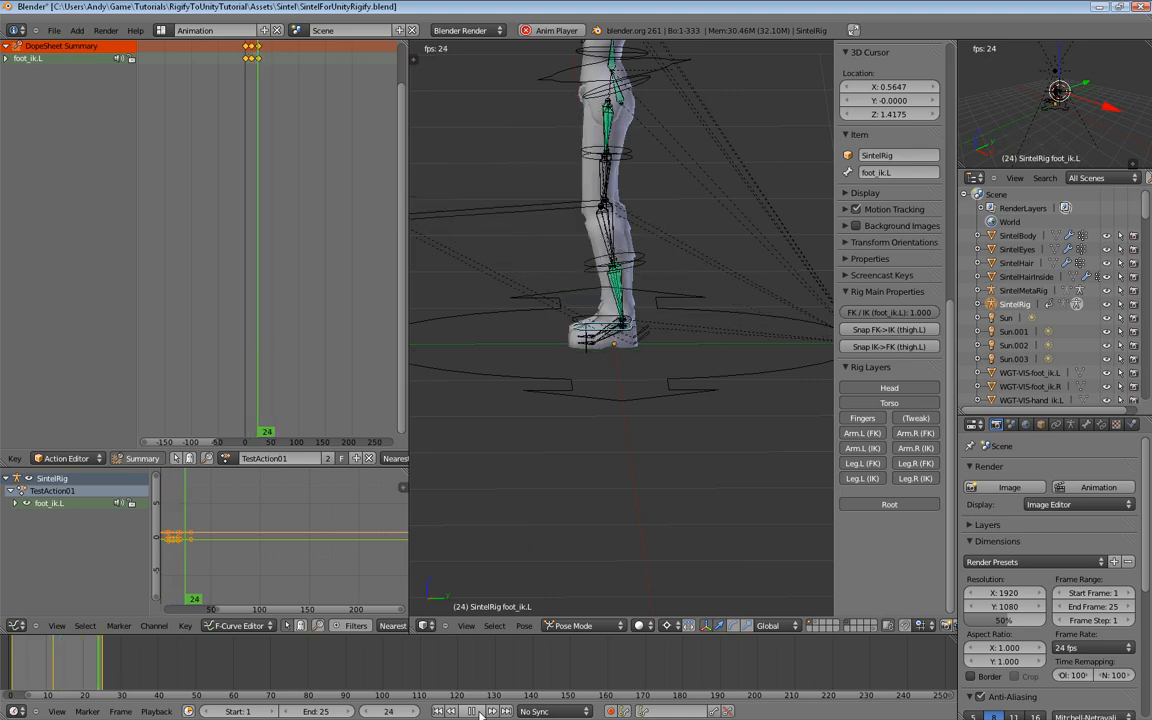
pyautogui.click(478, 711)
pyautogui.moveTo(610, 400); pyautogui.dragTo(632, 386, button='middle')
pyautogui.scroll(2, 597, 341)
pyautogui.scroll(-2, 597, 341)
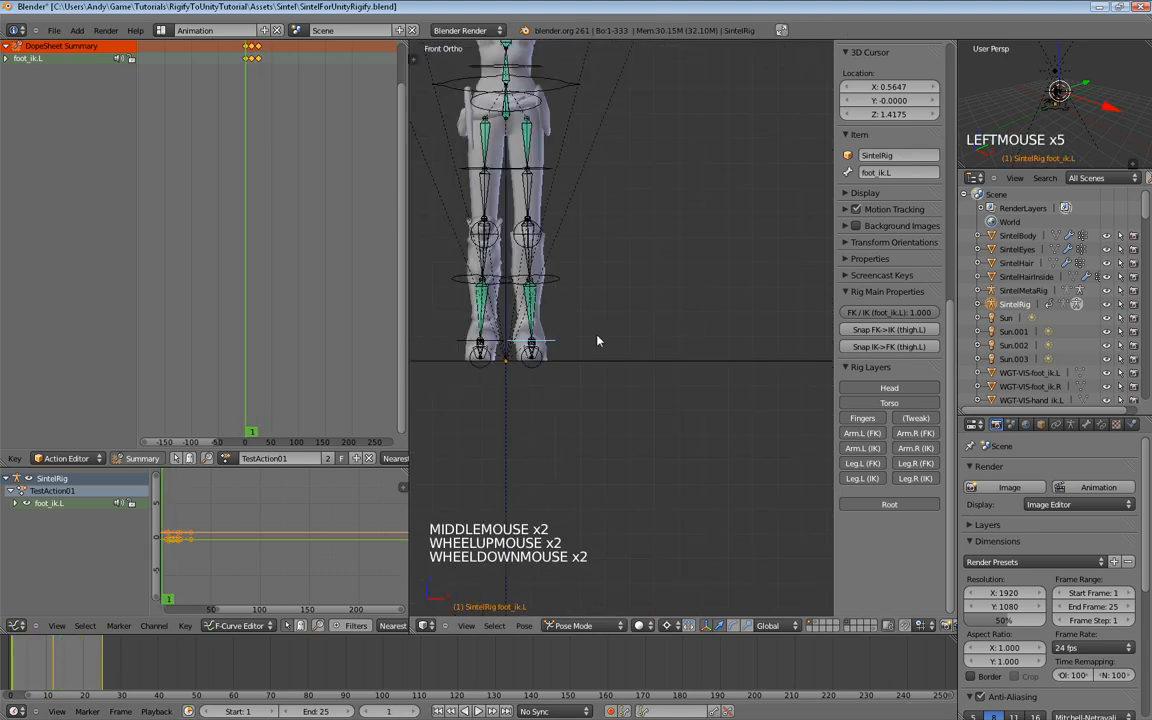
pyautogui.scroll(-2, 597, 341)
pyautogui.keyDown('shift'); pyautogui.moveTo(597, 341); pyautogui.dragTo(575, 395, button='middle'); pyautogui.keyUp('shift')
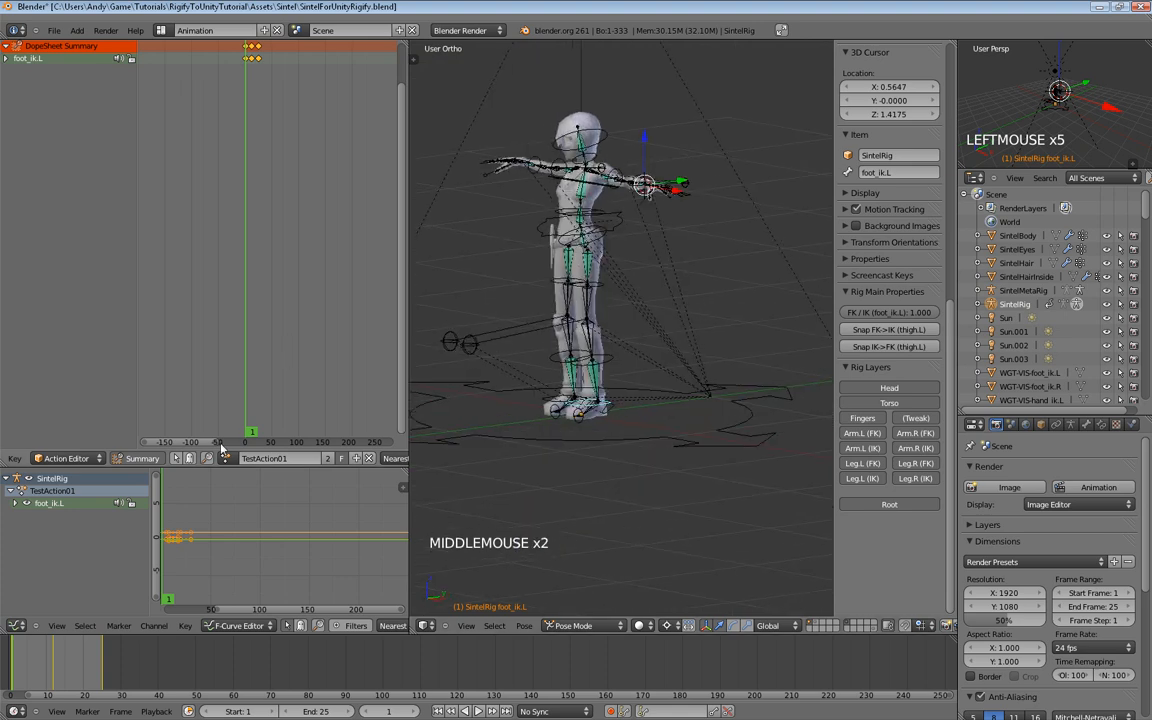
# Step: Add a new action based on TestAction01 and name it TestAction02
pyautogui.click(356, 458)
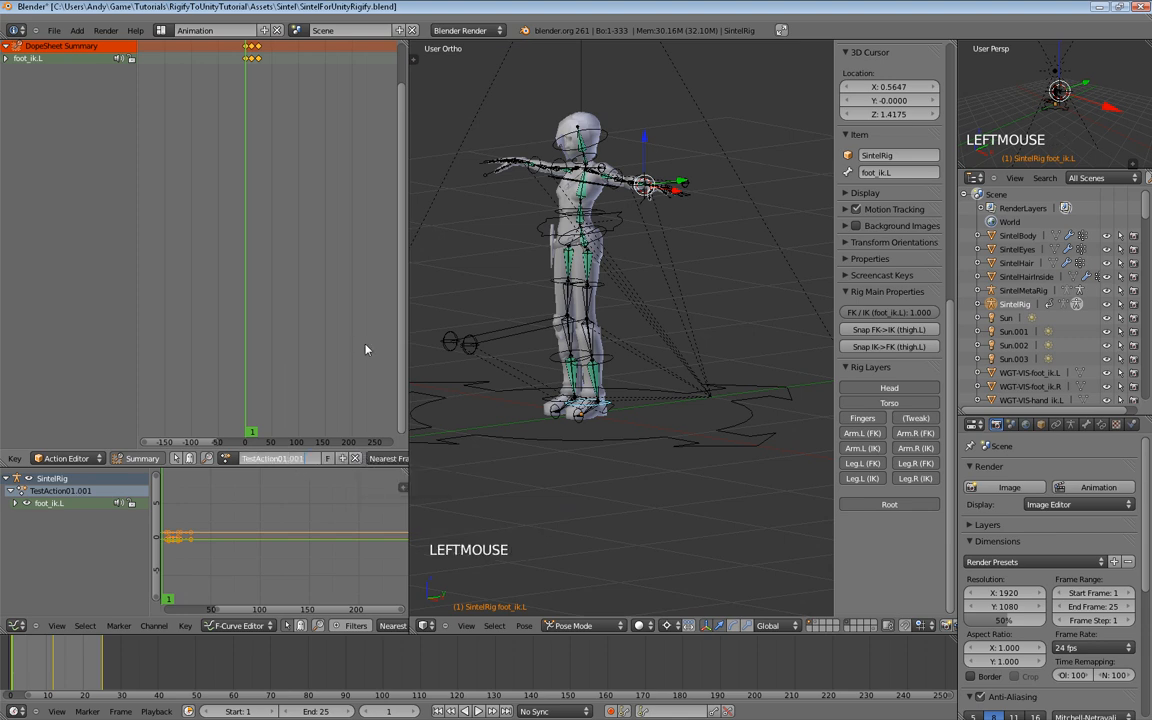
pyautogui.write('TestAction02')
pyautogui.press('Return')
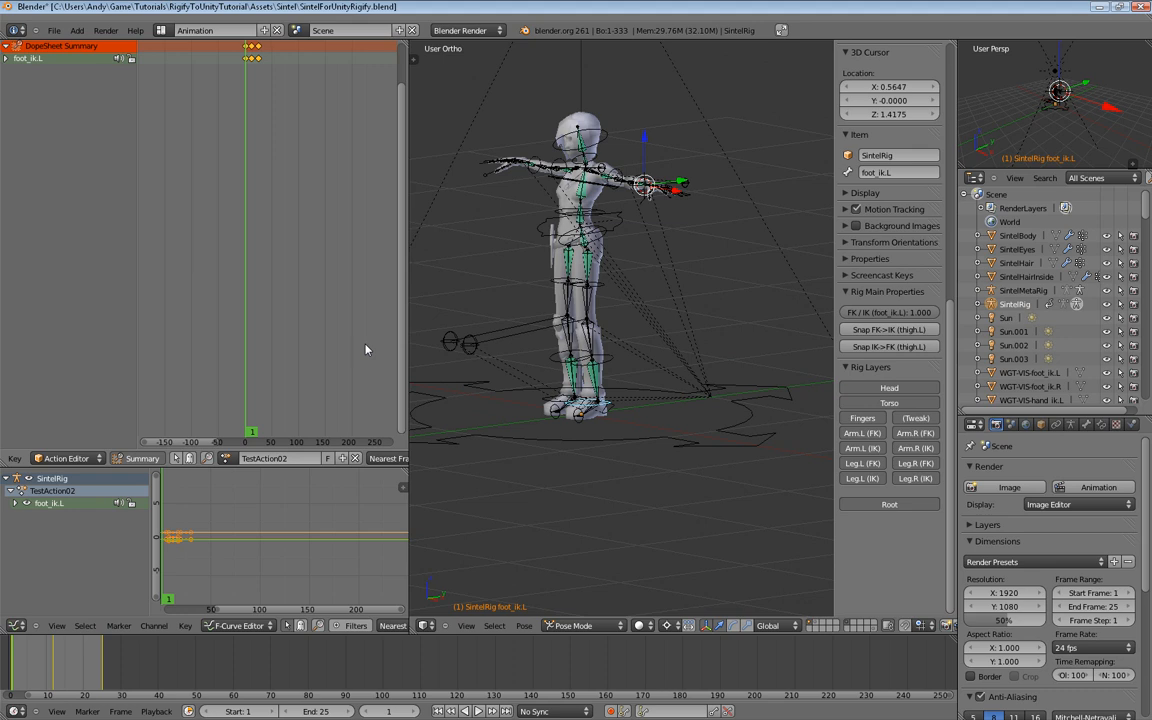
# Step: Select all the keyframes copied into TestAction02 and delete them
pyautogui.press('a')
pyautogui.press('a')
pyautogui.press('x')
pyautogui.click(250, 150)
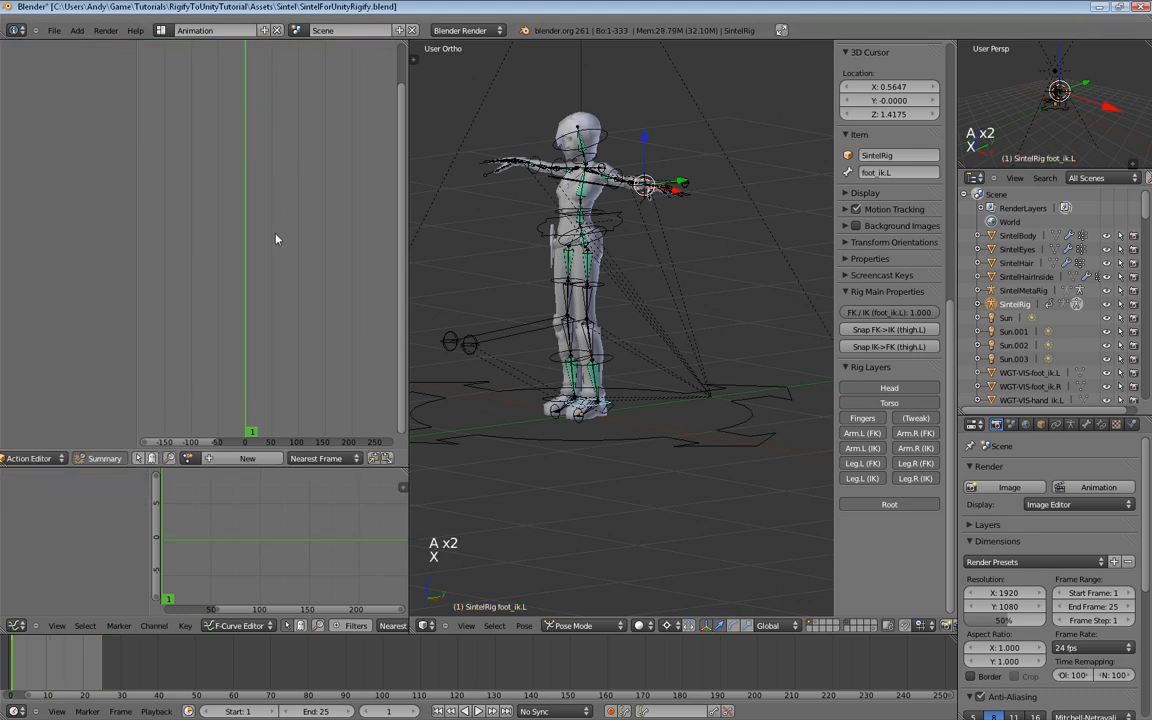
# Step: Select the thumb.L control bone on the character's left hand and try scaling it down to curl the thumb
pyautogui.moveTo(277, 239); pyautogui.dragTo(289, 244, button='middle')
pyautogui.moveTo(540, 350); pyautogui.dragTo(651, 337, button='middle')
pyautogui.scroll(3, 570, 199)
pyautogui.keyDown('shift'); pyautogui.moveTo(570, 199); pyautogui.dragTo(550, 356, button='middle'); pyautogui.keyUp('shift')
pyautogui.scroll(3, 589, 282)
pyautogui.moveTo(640, 267); pyautogui.dragTo(550, 322, button='middle')
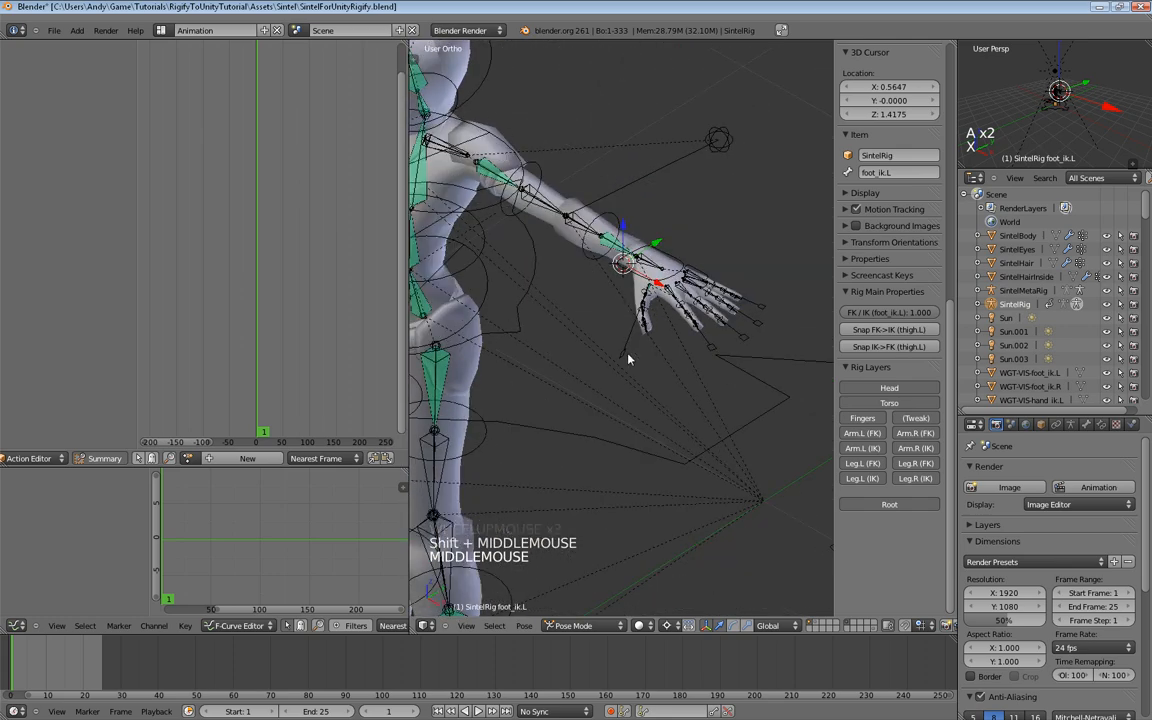
pyautogui.moveTo(628, 359); pyautogui.dragTo(687, 448, button='middle')
pyautogui.rightClick(662, 372)
pyautogui.scroll(4, 661, 380)
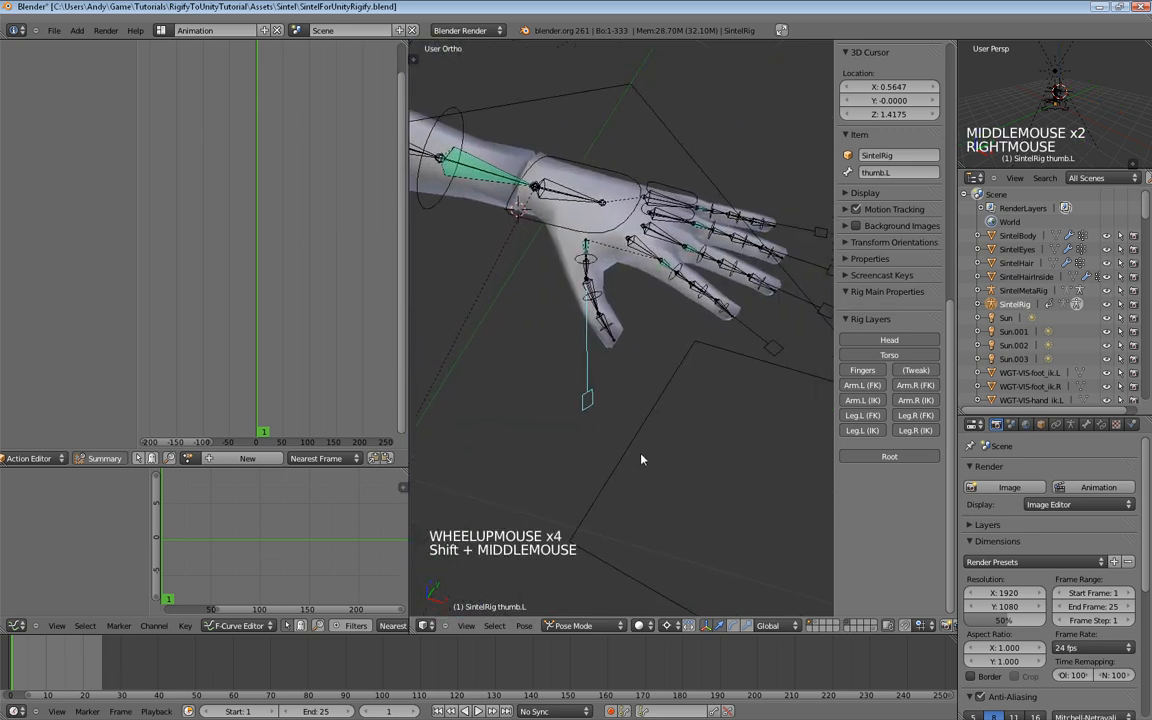
pyautogui.press('w')
pyautogui.press('s')
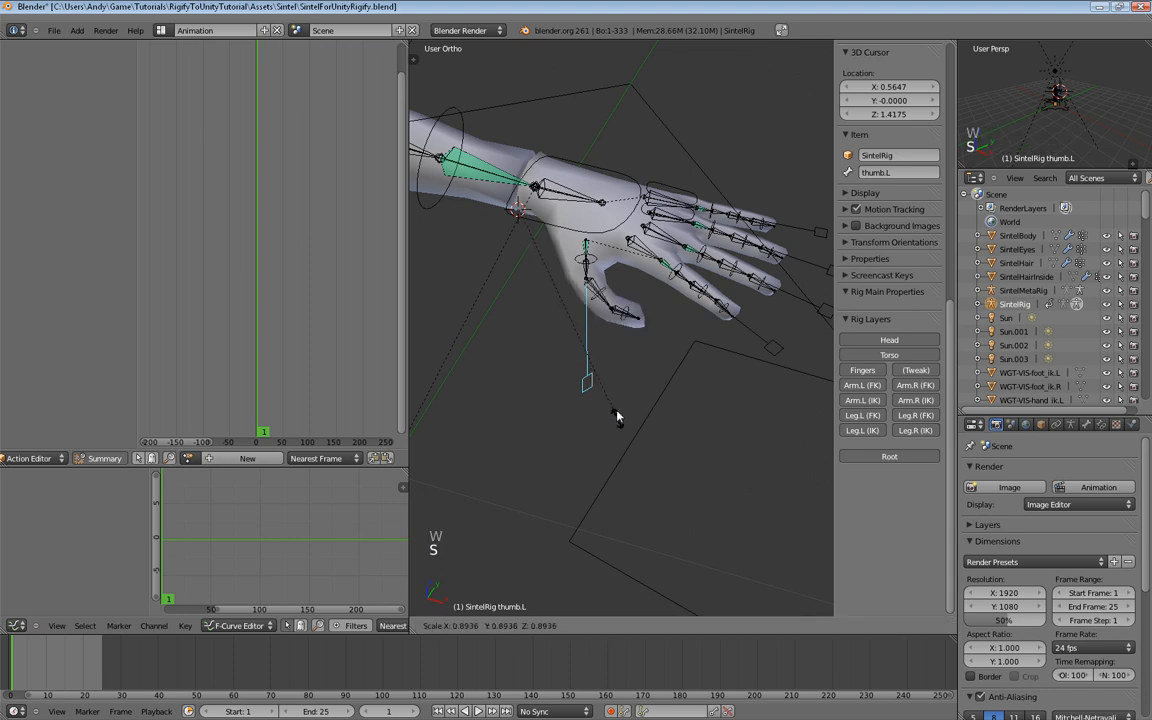
# Step: Insert Scaling keyframes for the unscaled thumb.L control at frame 1 and frame 25
pyautogui.moveTo(604, 441); pyautogui.dragTo(589, 368, button='middle')
pyautogui.scroll(-3, 571, 368)
pyautogui.press('i')
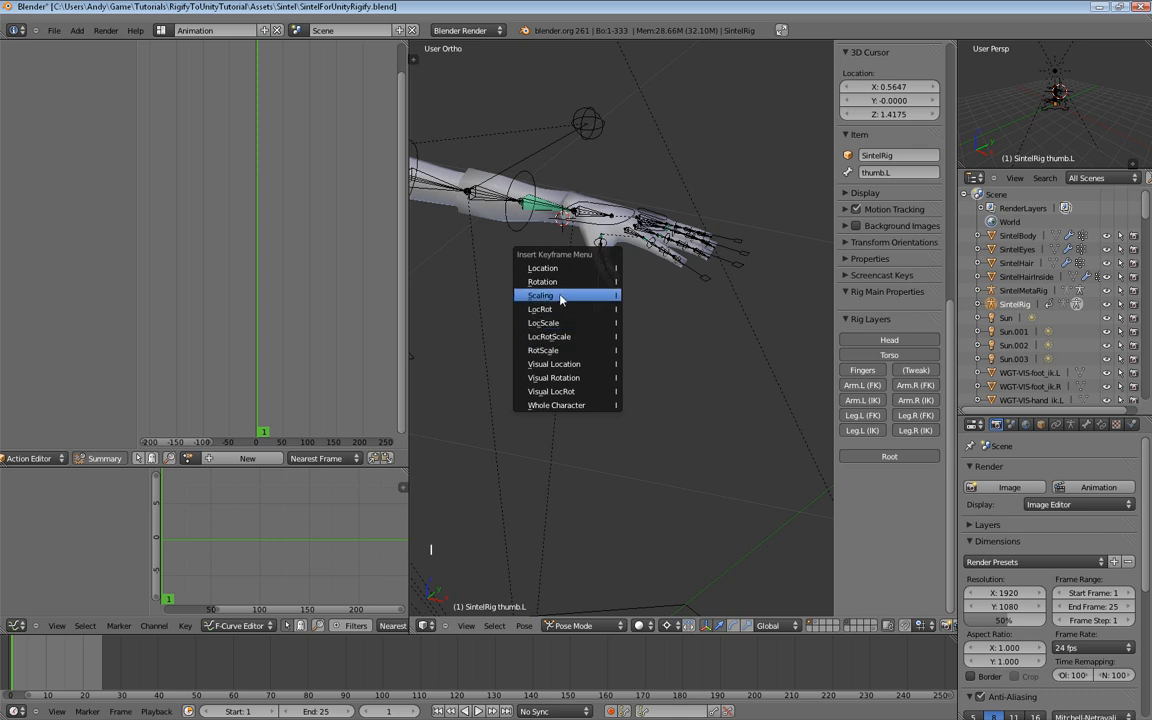
pyautogui.click(561, 299)
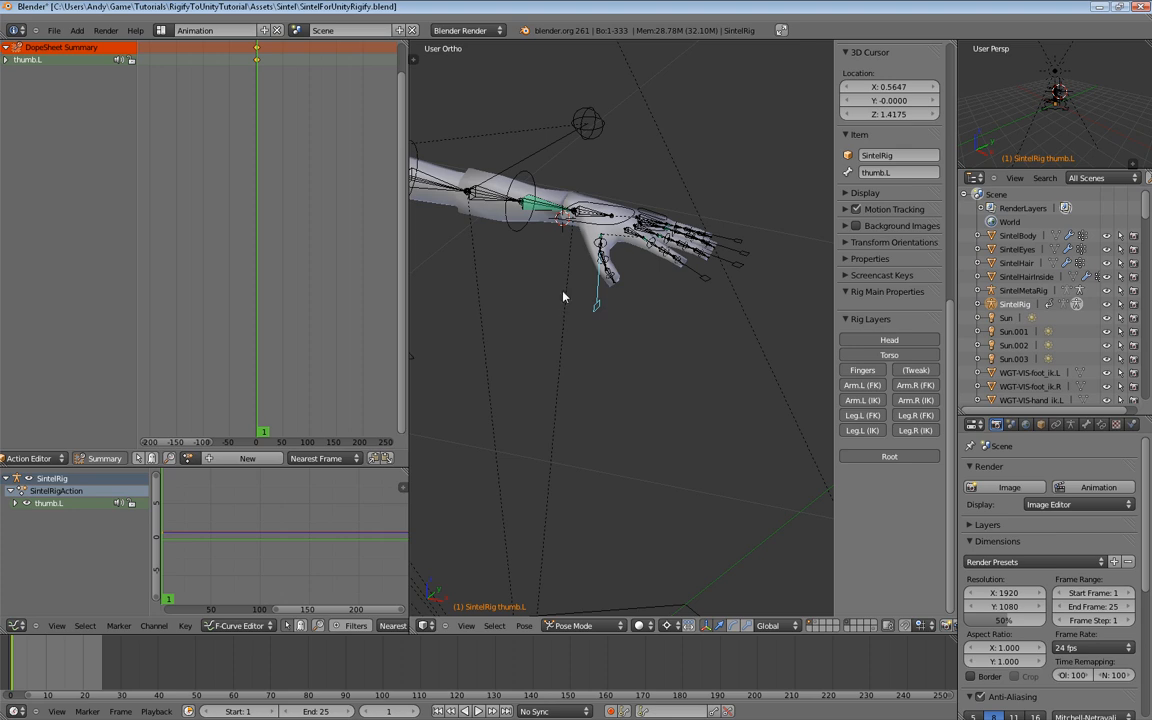
pyautogui.click(509, 511)
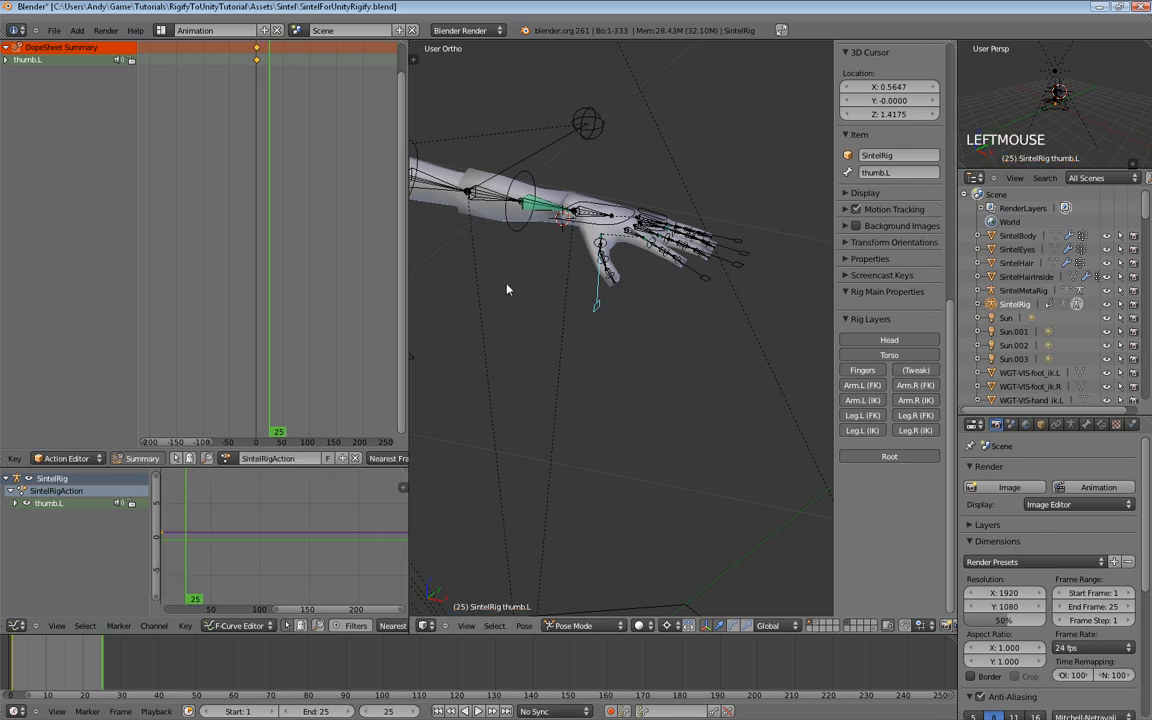
pyautogui.press('i')
pyautogui.click(593, 318)
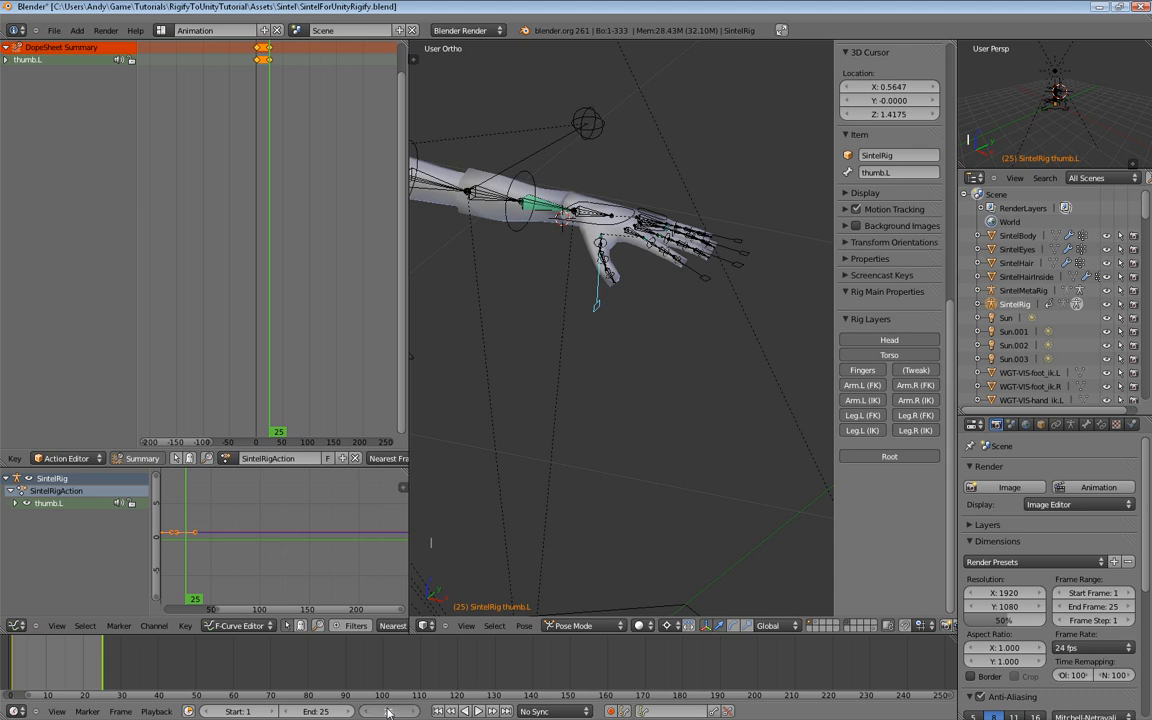
# Step: At frame 12, scale the thumb.L control down to curl the thumb and insert a Scaling keyframe
pyautogui.click(499, 464)
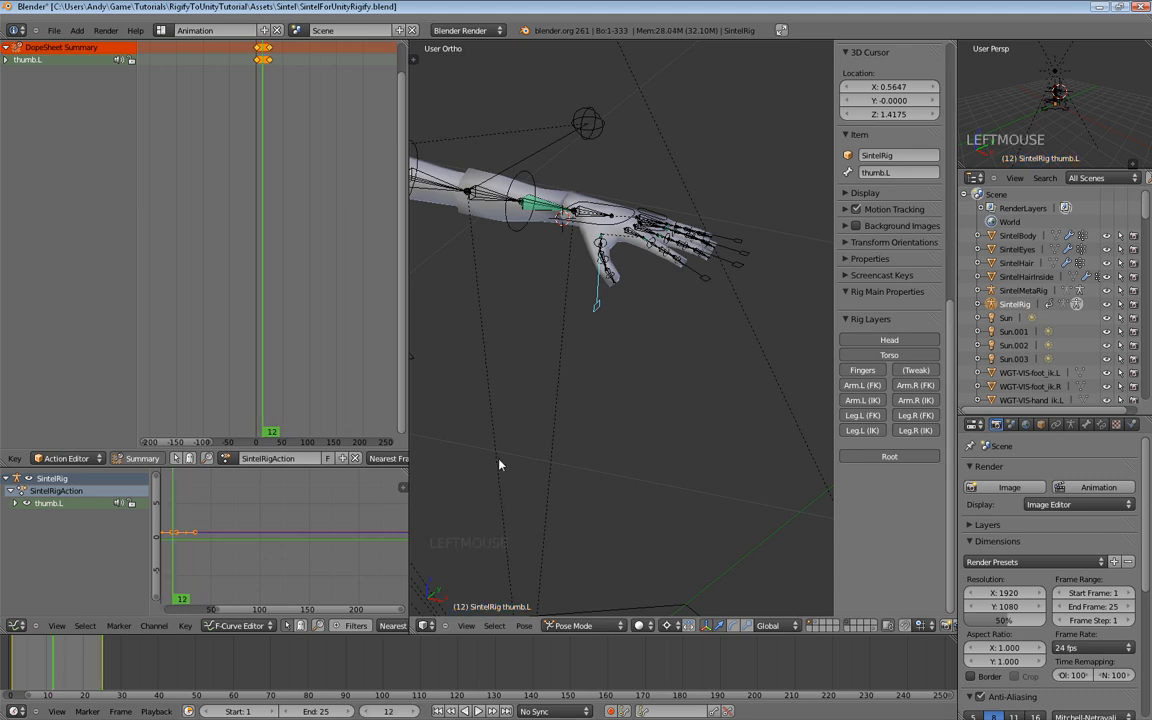
pyautogui.press('s')
pyautogui.press('s')
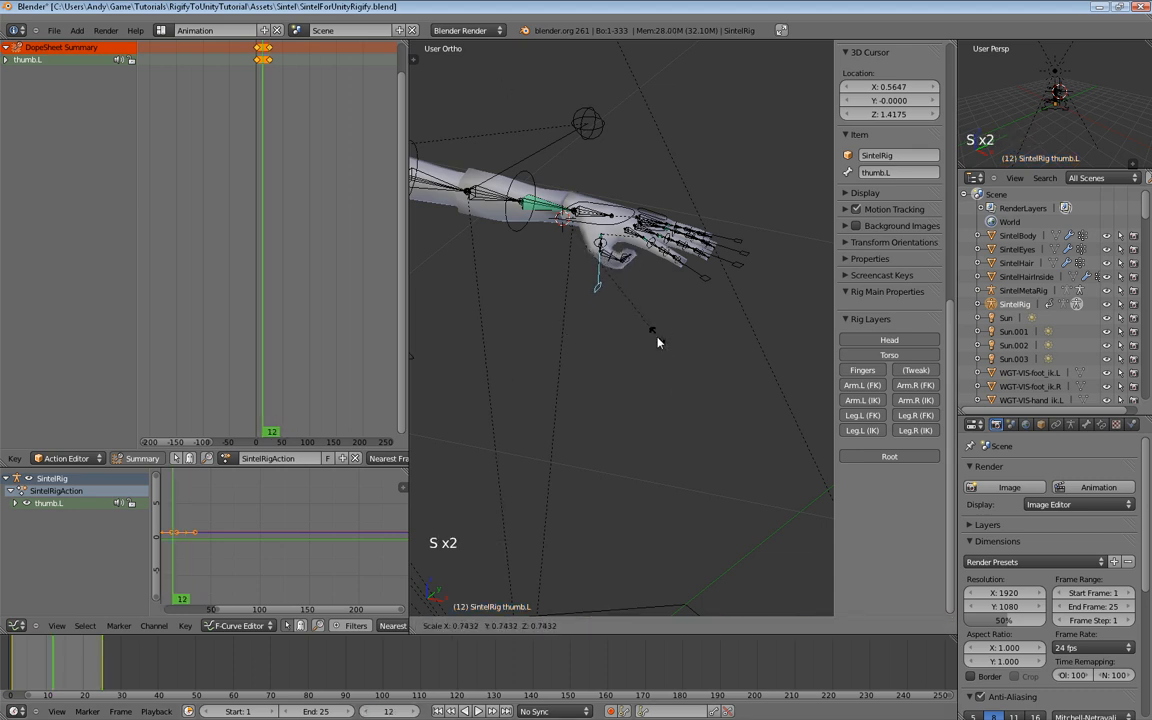
pyautogui.click(647, 363)
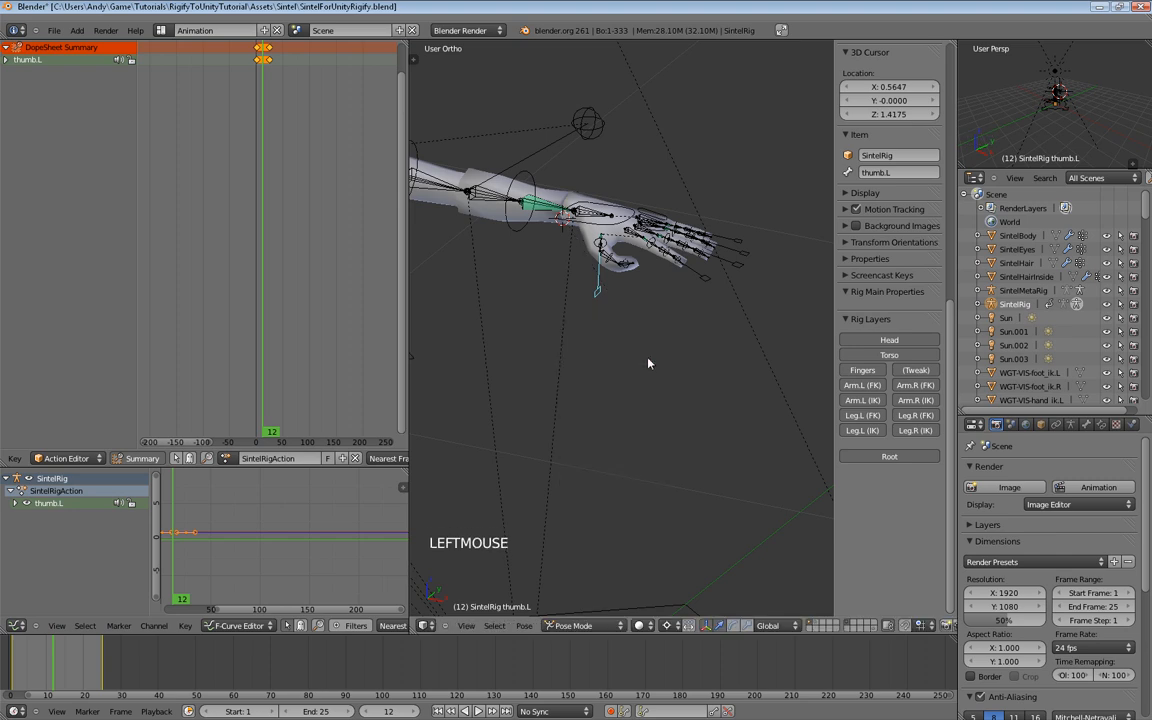
pyautogui.press('i')
pyautogui.click(647, 363)
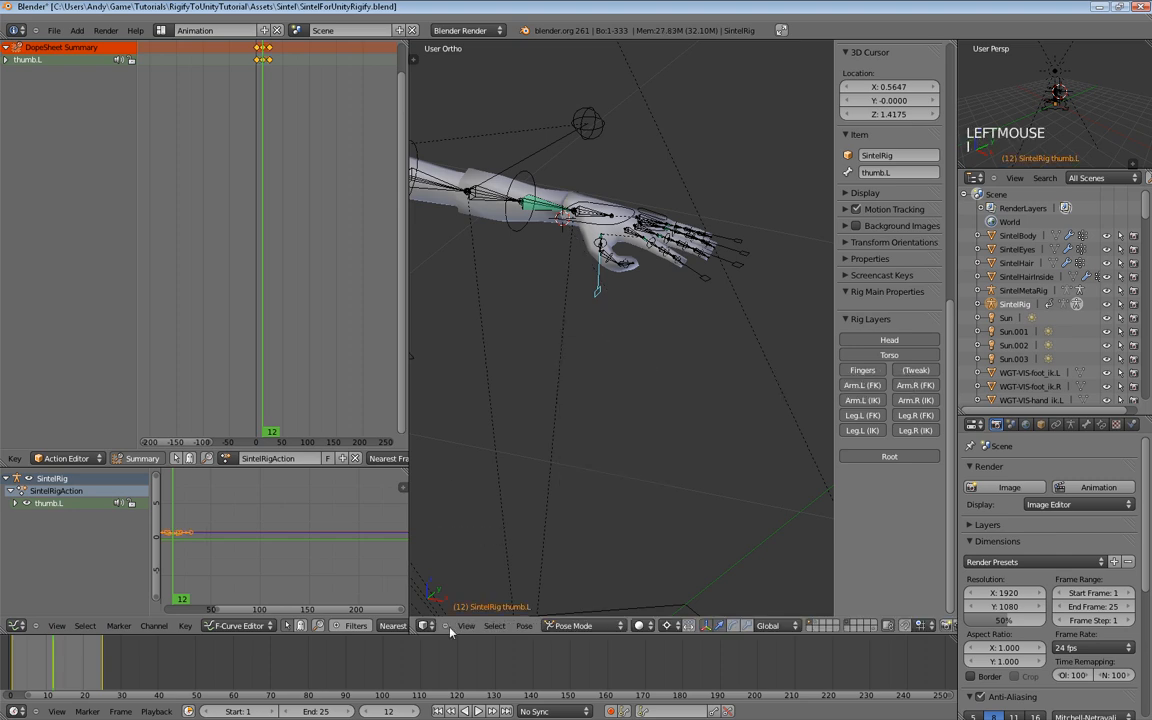
# Step: Play back the thumb-curl animation, stop it, and return to frame 1
pyautogui.click(478, 711)
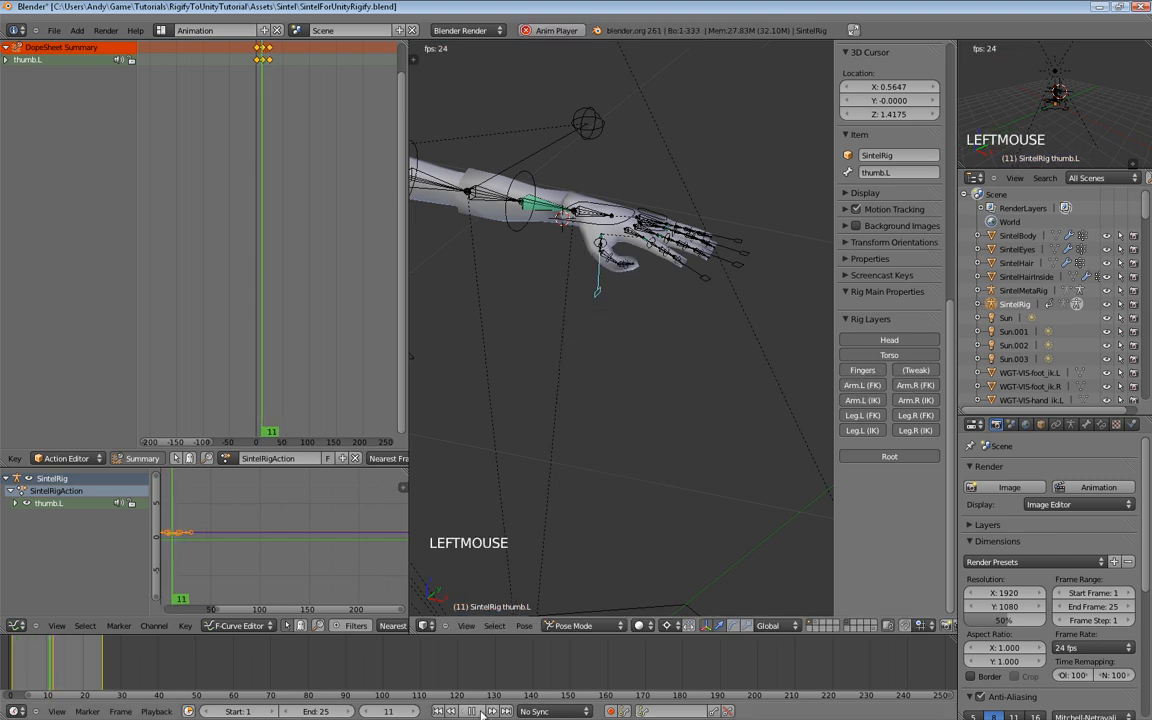
pyautogui.click(478, 711)
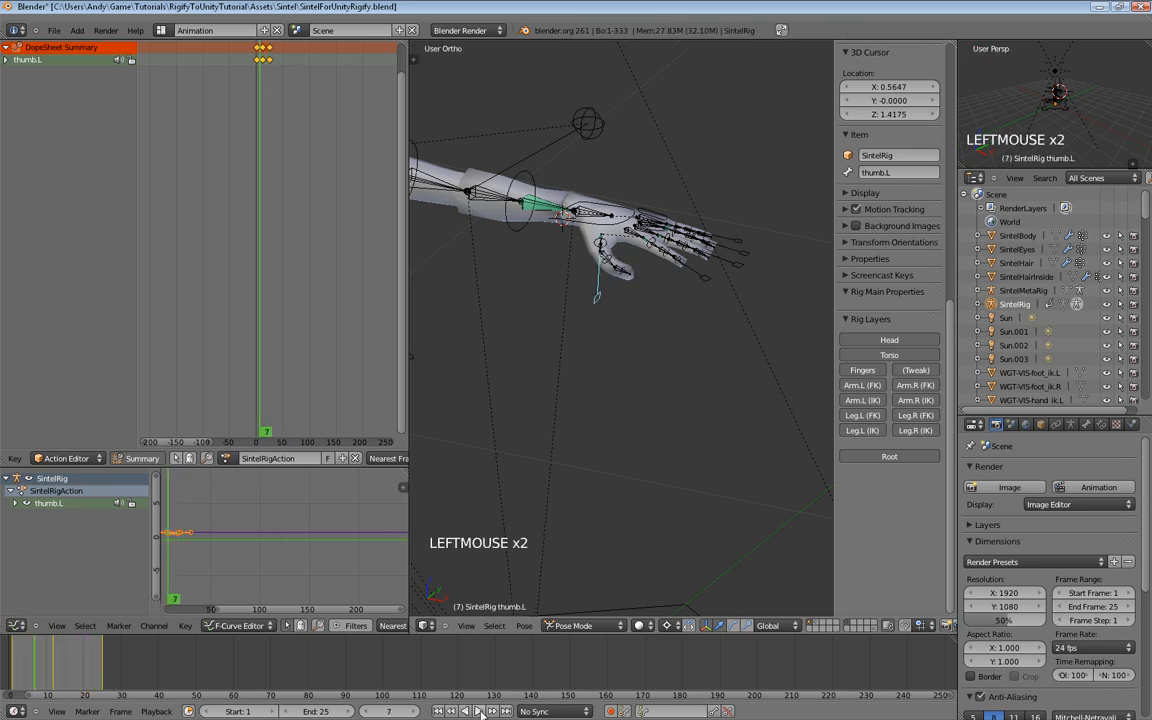
pyautogui.click(437, 711)
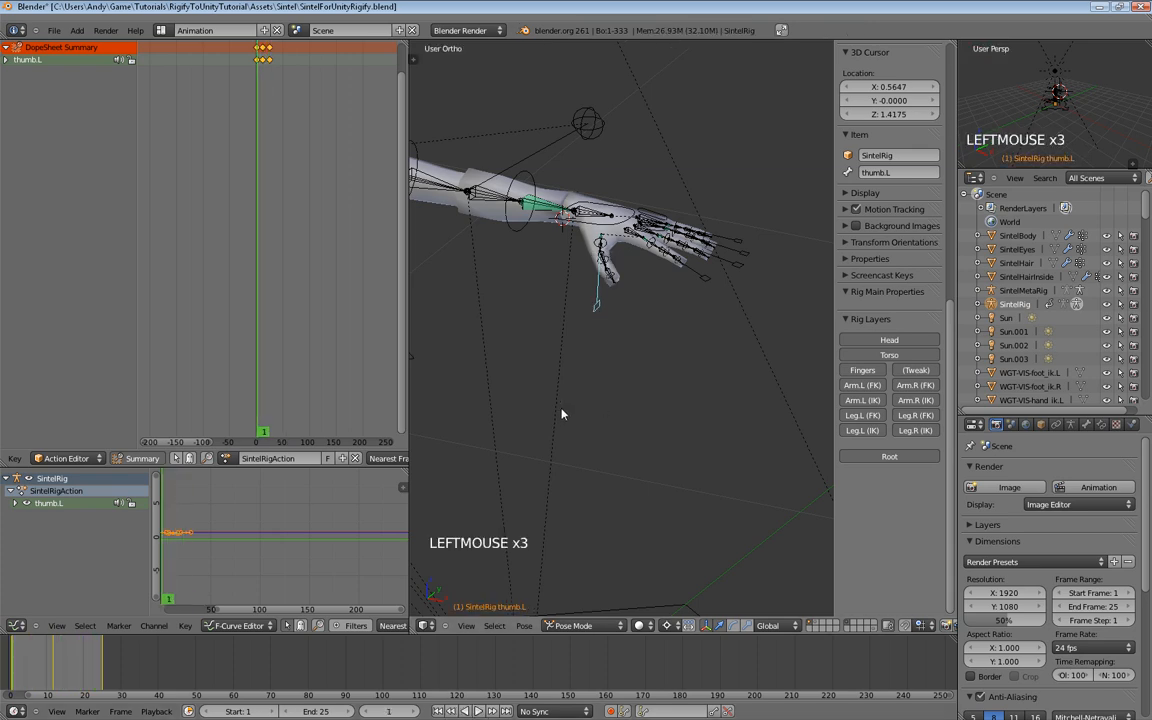
pyautogui.moveTo(562, 413); pyautogui.dragTo(553, 406, button='middle')
pyautogui.scroll(-2, 553, 360)
pyautogui.keyDown('shift'); pyautogui.moveTo(553, 360); pyautogui.dragTo(557, 343, button='middle'); pyautogui.keyUp('shift')
# Step: Switch to Unity, select the SintelForUnity object in the scene, and enlarge the Hierarchy and Project area
pyautogui.hotkey('alt', 'Tab')
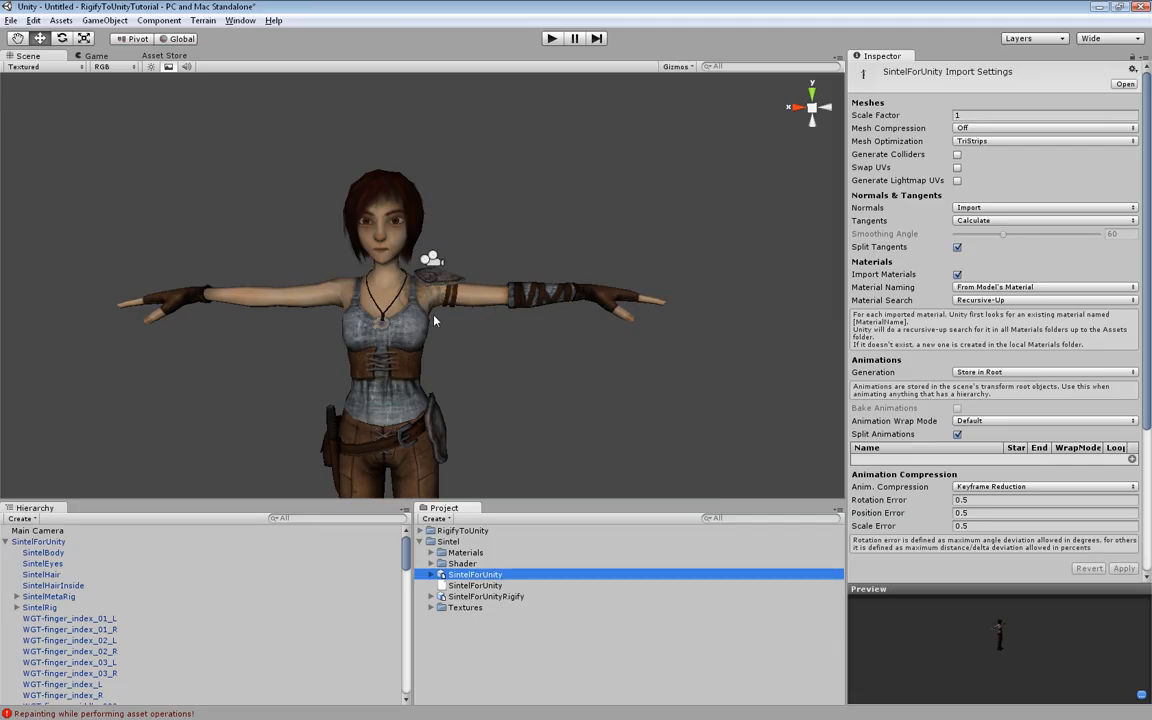
pyautogui.moveTo(447, 357); pyautogui.dragTo(447, 350, button='middle')
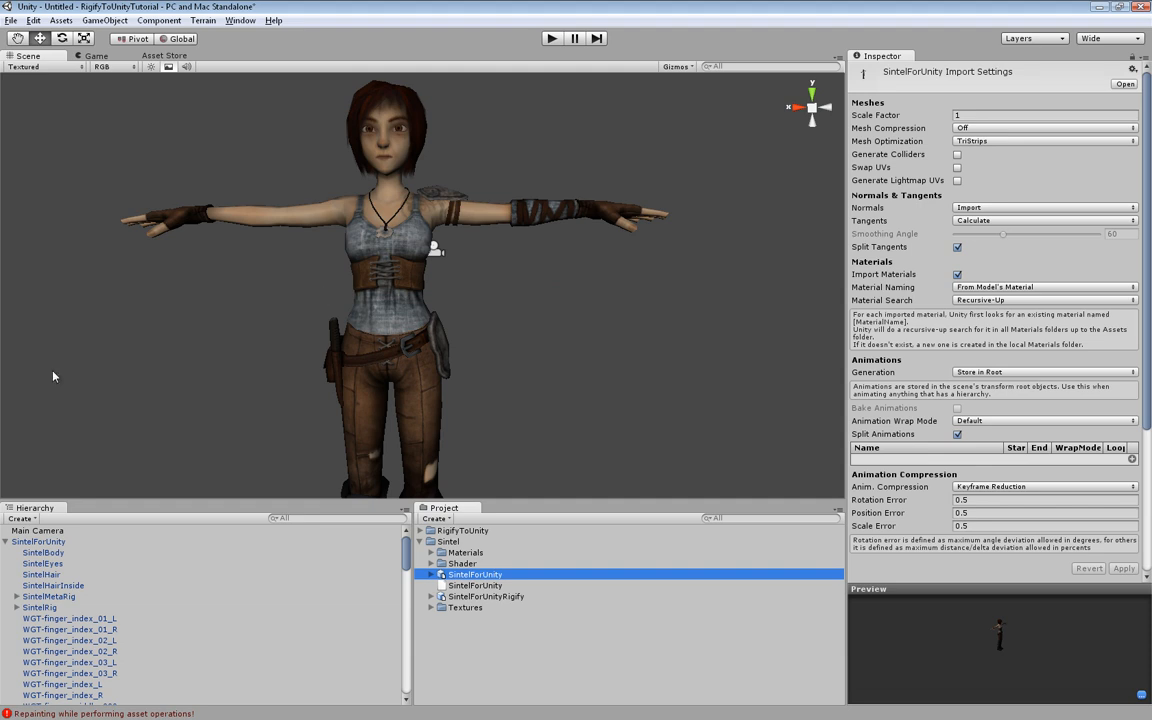
pyautogui.click(16, 542)
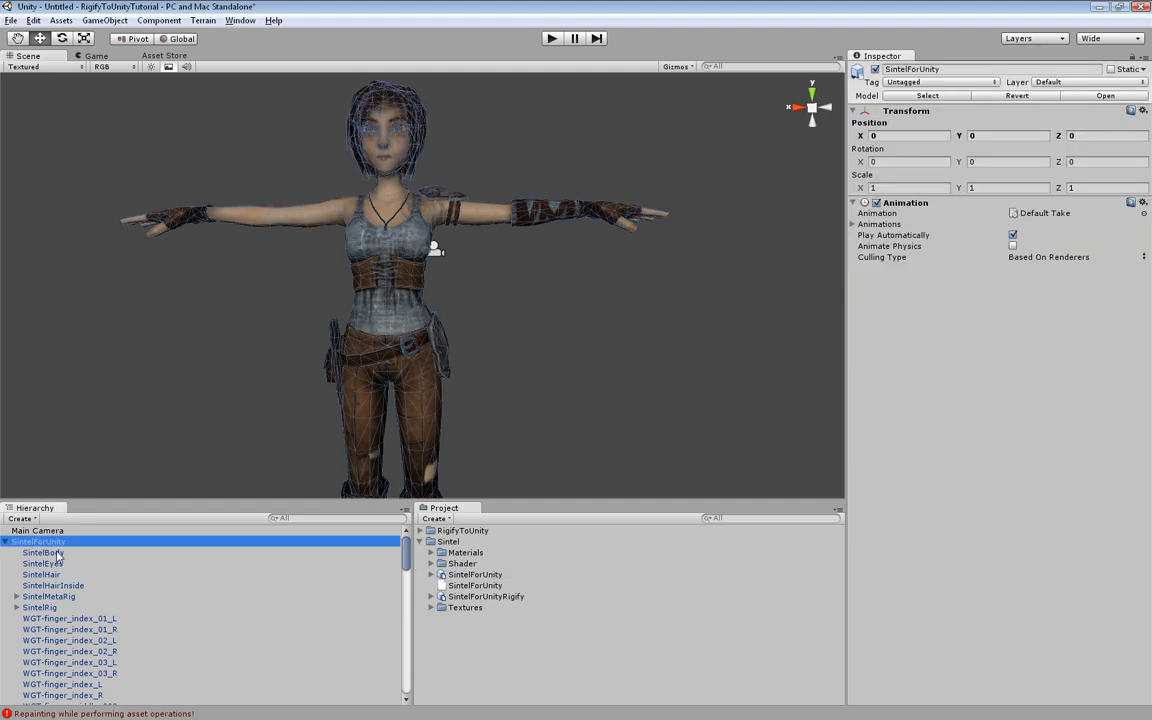
pyautogui.click(535, 507)
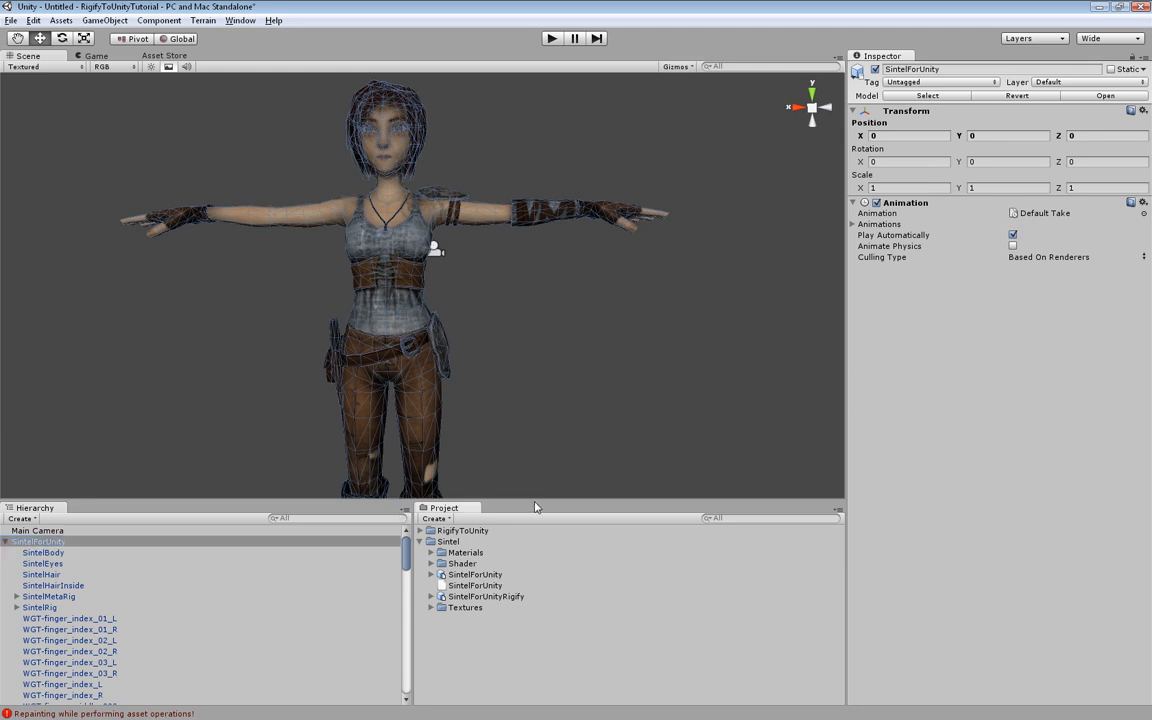
pyautogui.moveTo(535, 507); pyautogui.dragTo(540, 440)
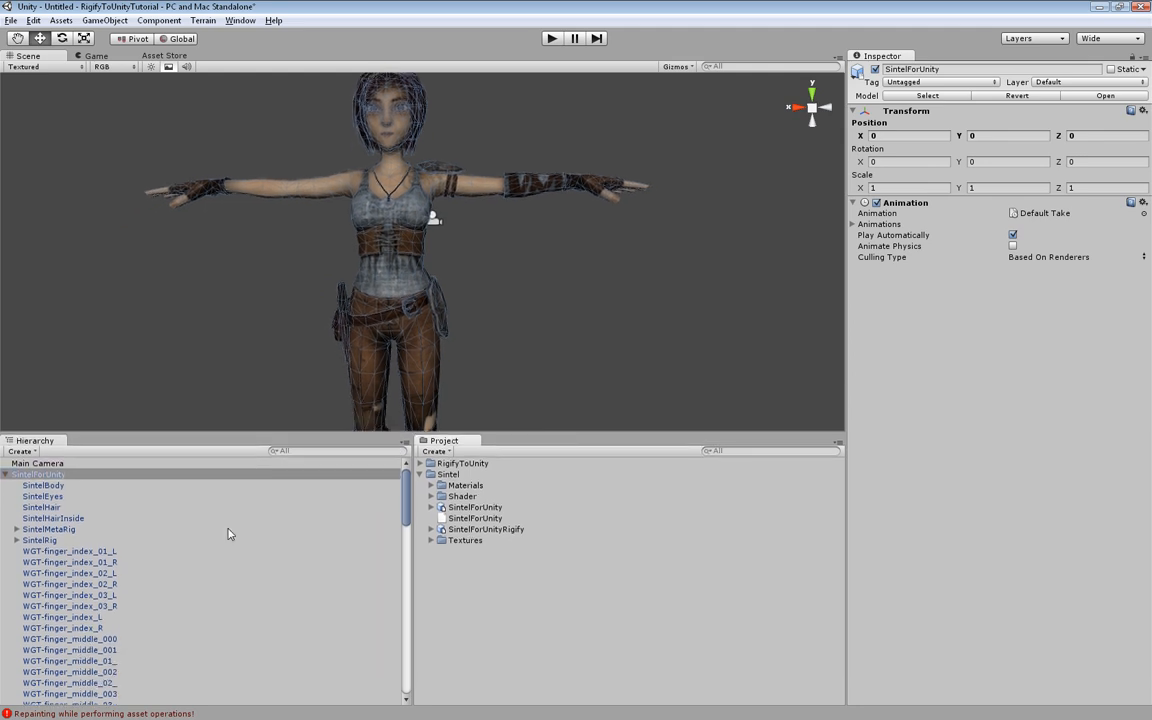
# Step: Examine the WGT-finger widget objects listed under SintelForUnity
pyautogui.click(57, 554)
pyautogui.click(62, 563)
pyautogui.click(64, 573)
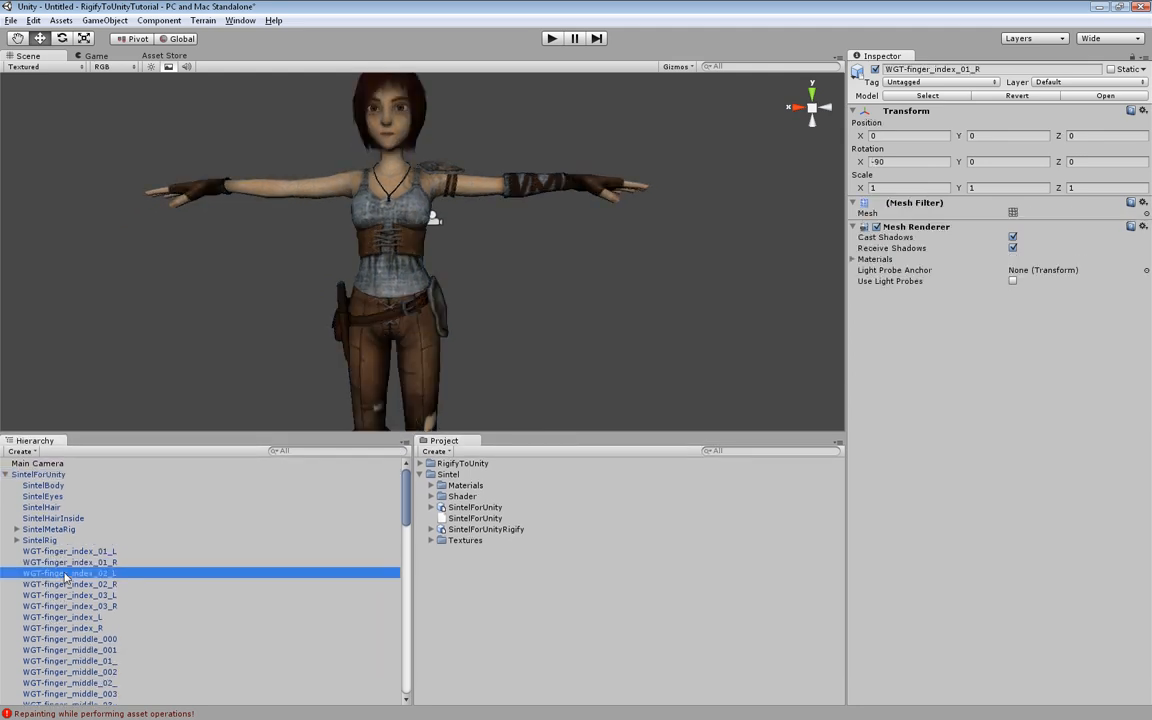
pyautogui.click(65, 584)
pyautogui.click(67, 595)
pyautogui.click(69, 606)
pyautogui.click(70, 617)
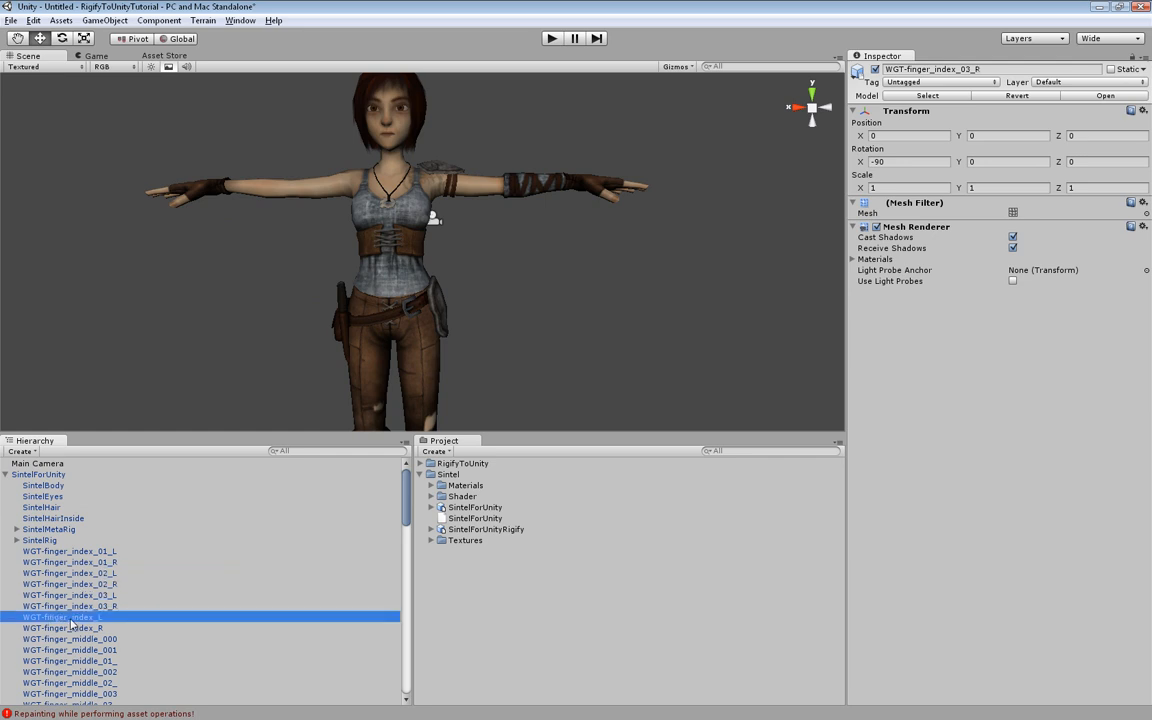
pyautogui.click(72, 629)
pyautogui.click(73, 639)
pyautogui.click(71, 628)
pyautogui.click(67, 615)
pyautogui.click(64, 595)
pyautogui.click(65, 584)
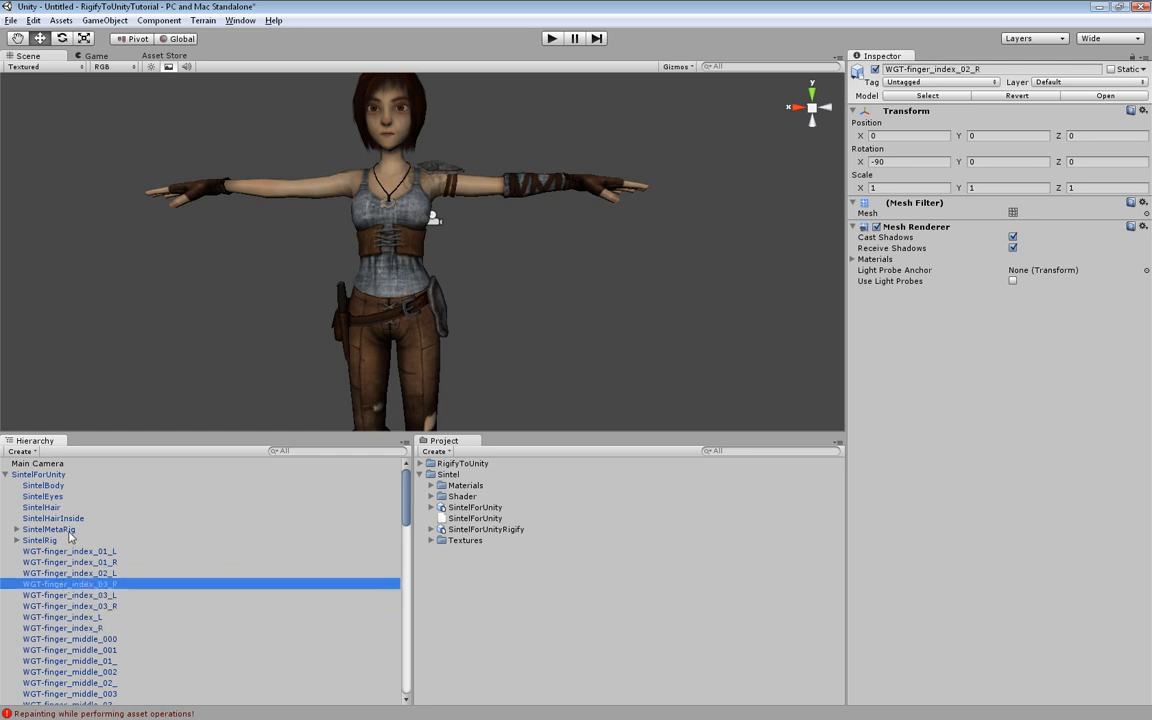
# Step: Expand SintelRig, examine its foot_ik_L and foot_ik_R bones, and collapse the rig again
pyautogui.click(16, 540)
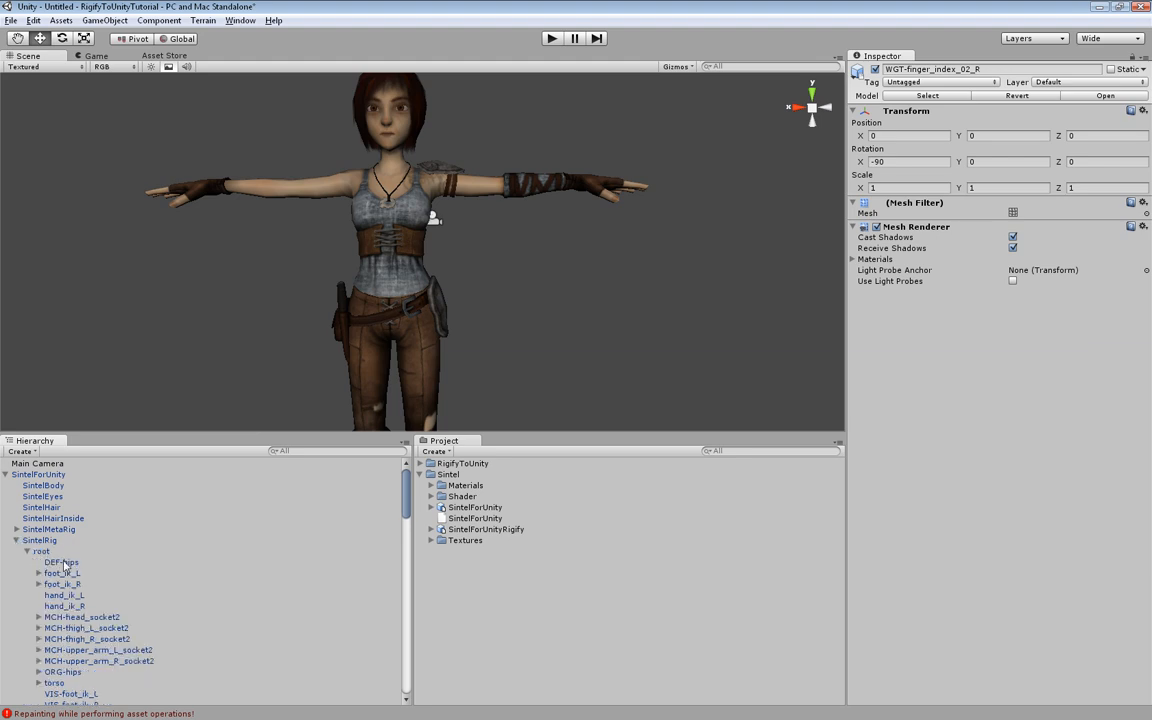
pyautogui.click(62, 572)
pyautogui.click(66, 583)
pyautogui.click(69, 574)
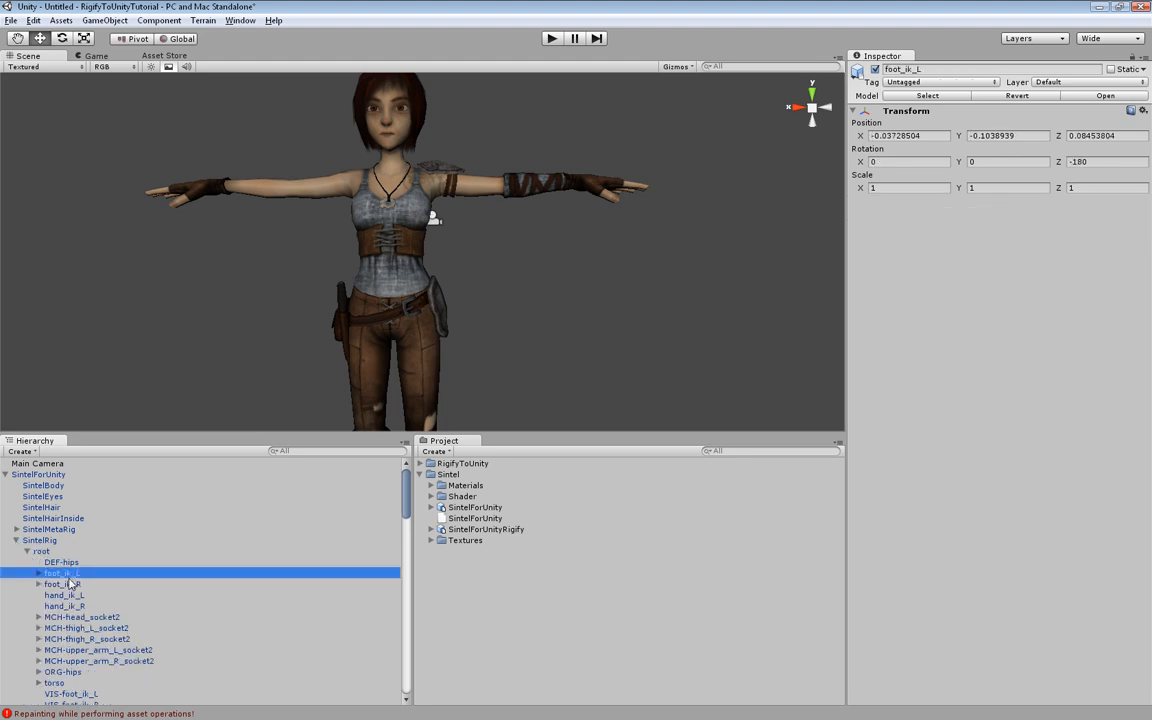
pyautogui.click(70, 583)
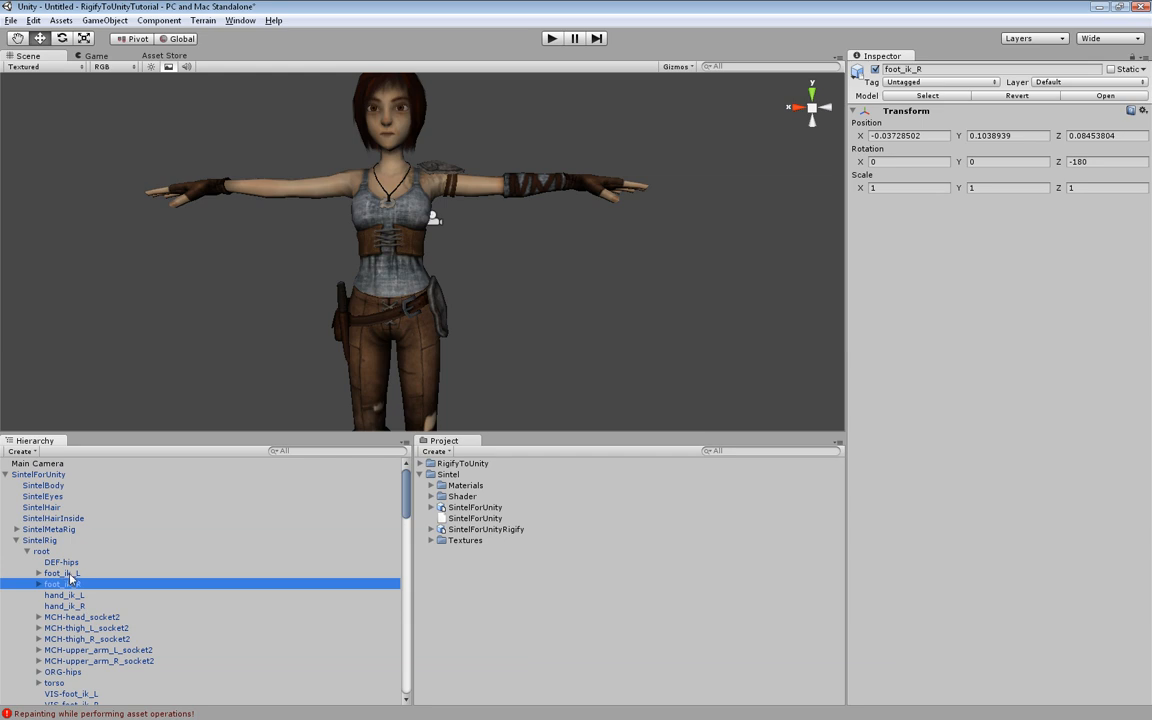
pyautogui.click(16, 540)
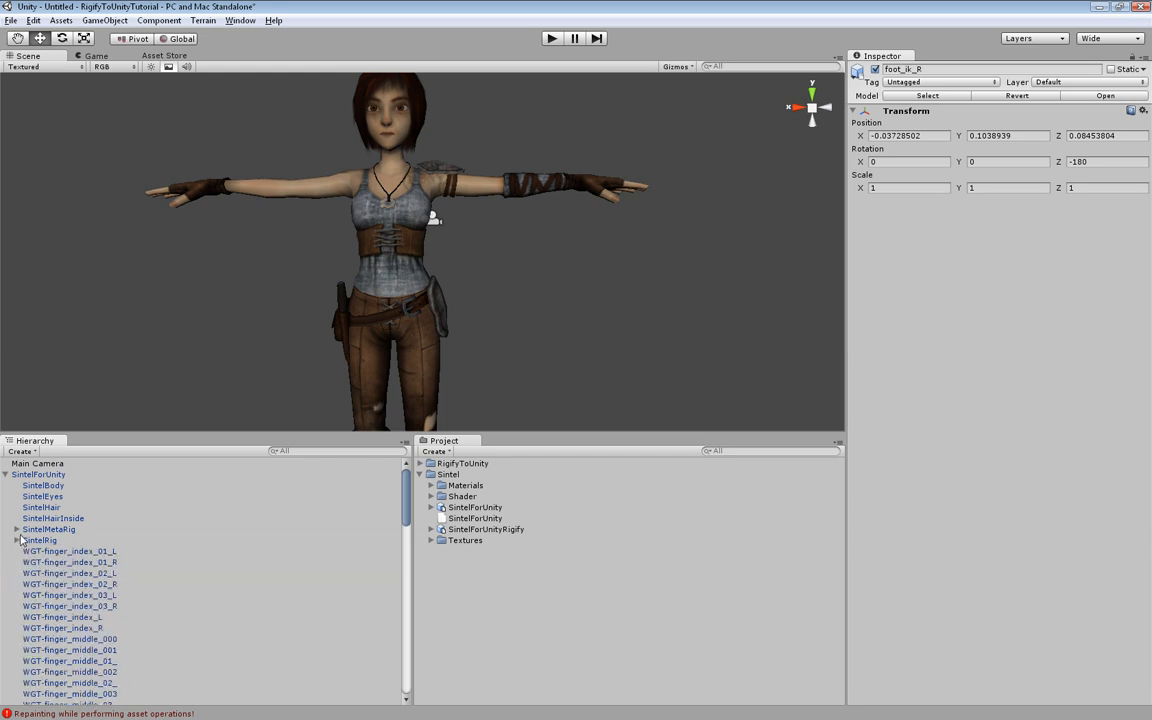
# Step: Replace the SintelForUnity object in the scene with the SintelForUnityRigify model
pyautogui.click(6, 474)
pyautogui.click(46, 476)
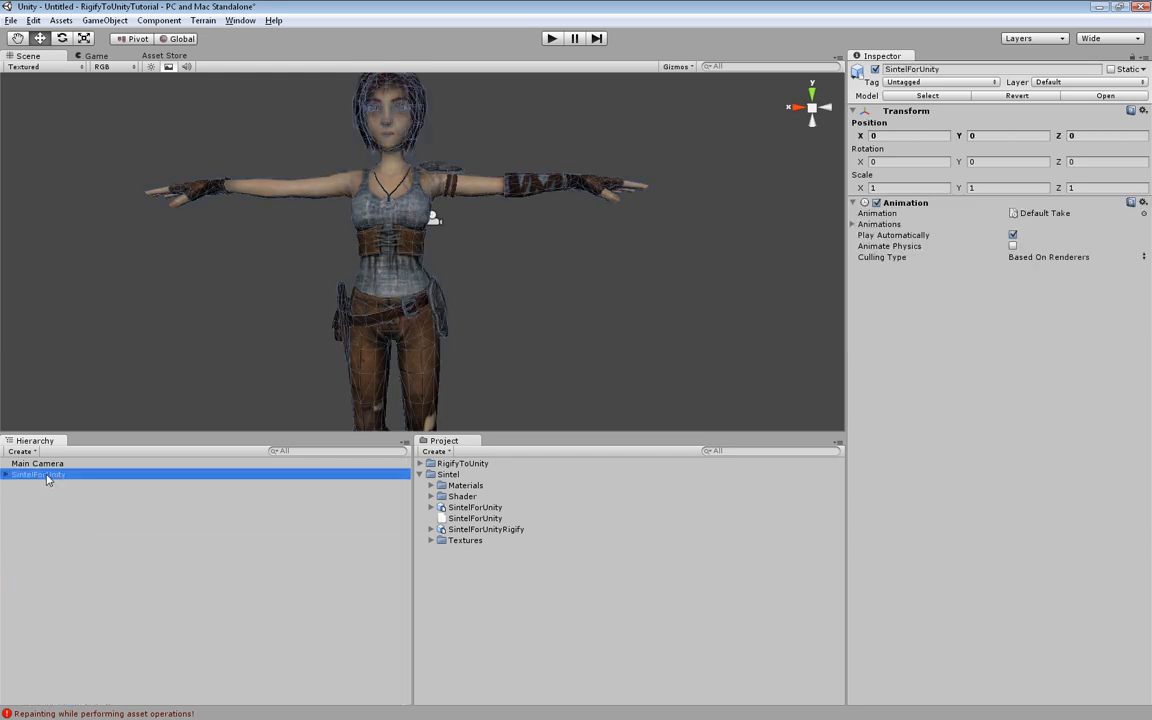
pyautogui.press('Delete')
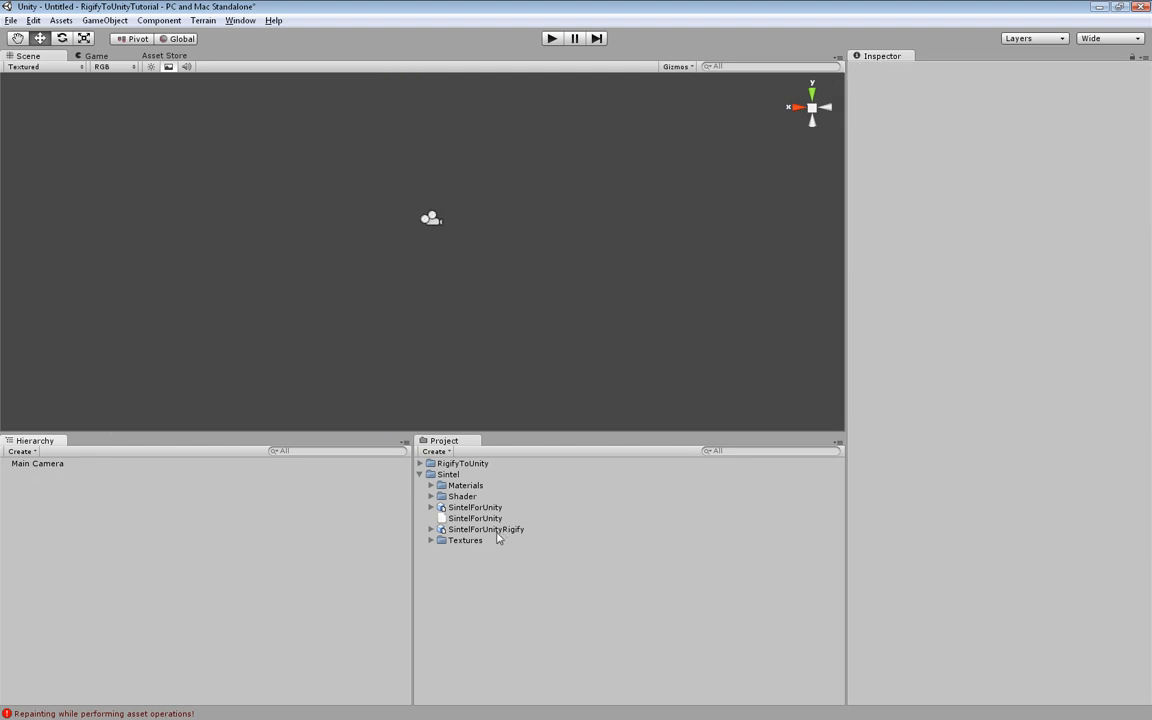
pyautogui.moveTo(515, 533); pyautogui.dragTo(296, 568)
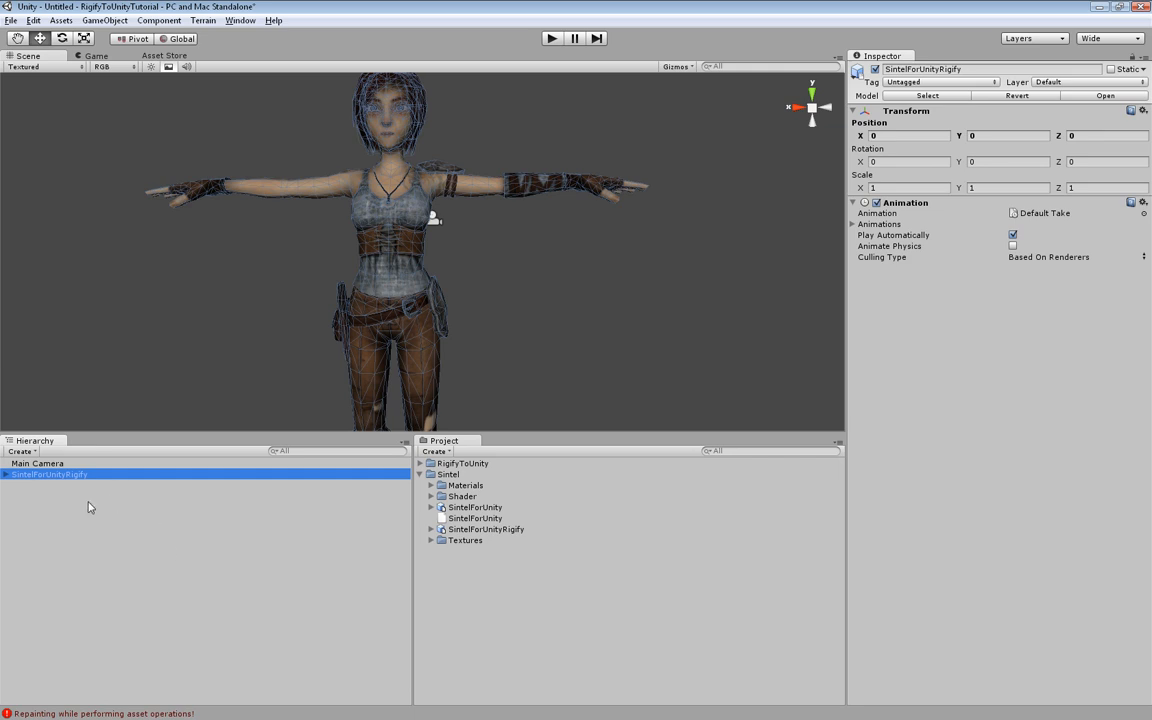
# Step: Expand SintelForUnityRigify and inspect its body, eyes, hair and inner-hair mesh objects
pyautogui.click(6, 474)
pyautogui.click(61, 519)
pyautogui.click(58, 507)
pyautogui.click(58, 496)
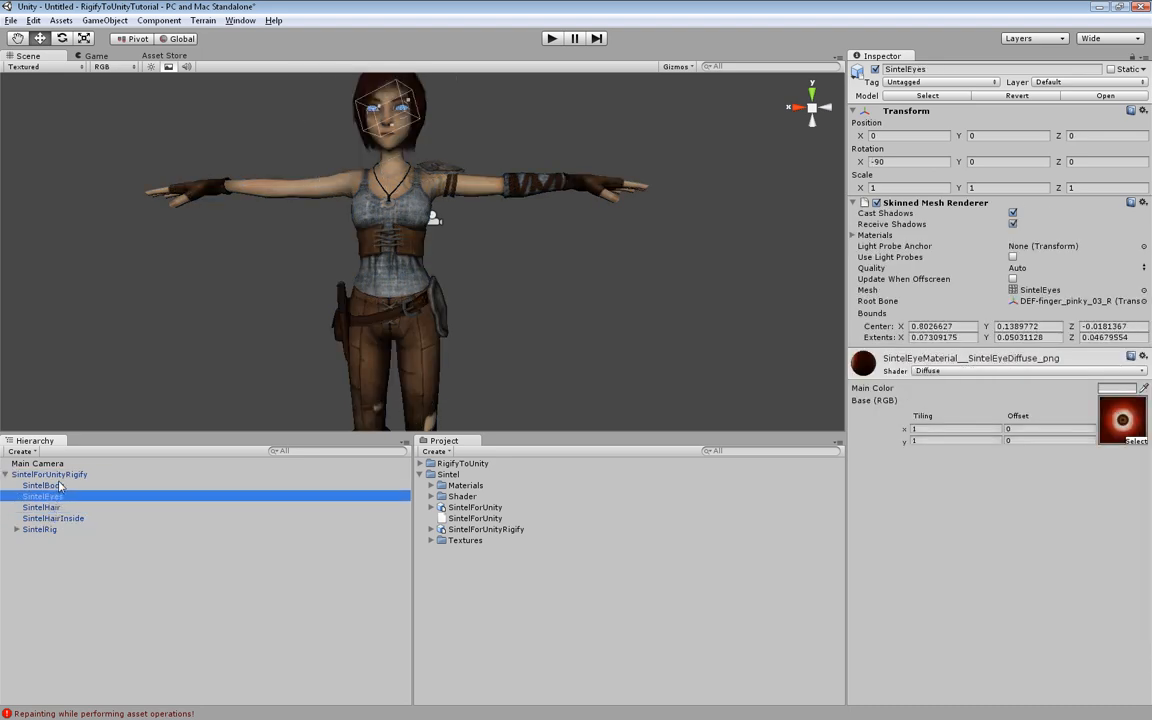
pyautogui.click(59, 485)
pyautogui.click(59, 497)
pyautogui.click(58, 507)
pyautogui.click(56, 518)
# Step: Expand SintelRig down to its root bones, inspect DEF-hips and ORG-hips, and collapse the rig again
pyautogui.click(16, 529)
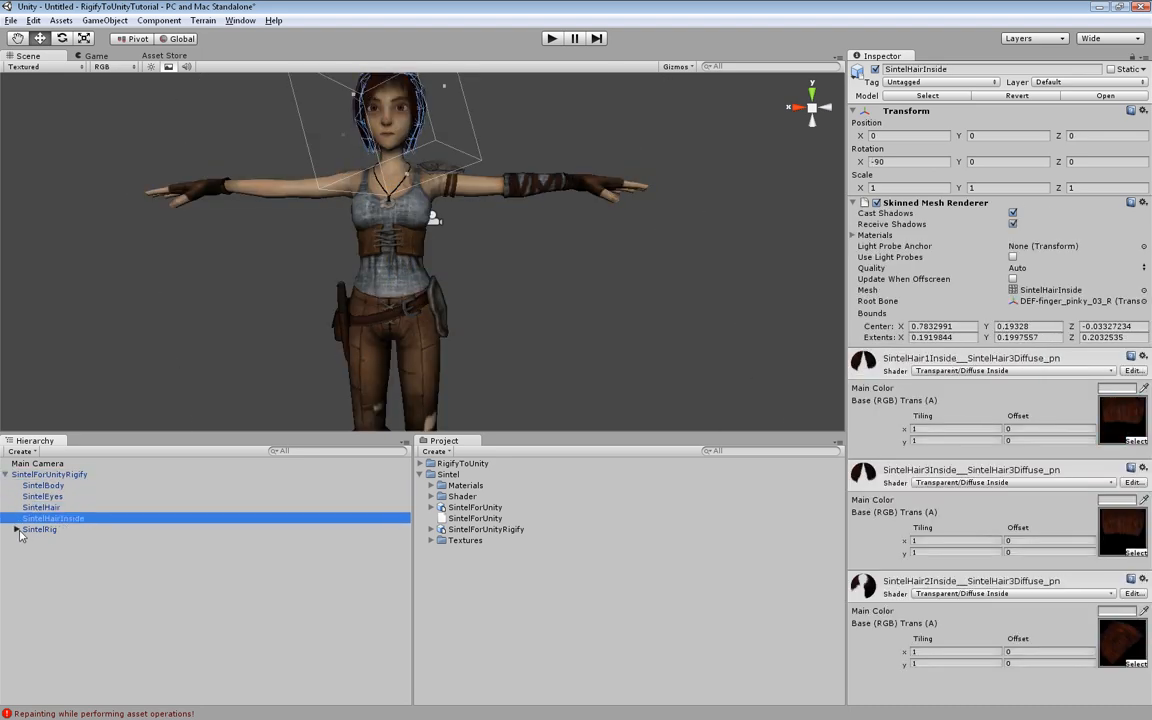
pyautogui.click(27, 540)
pyautogui.click(38, 562)
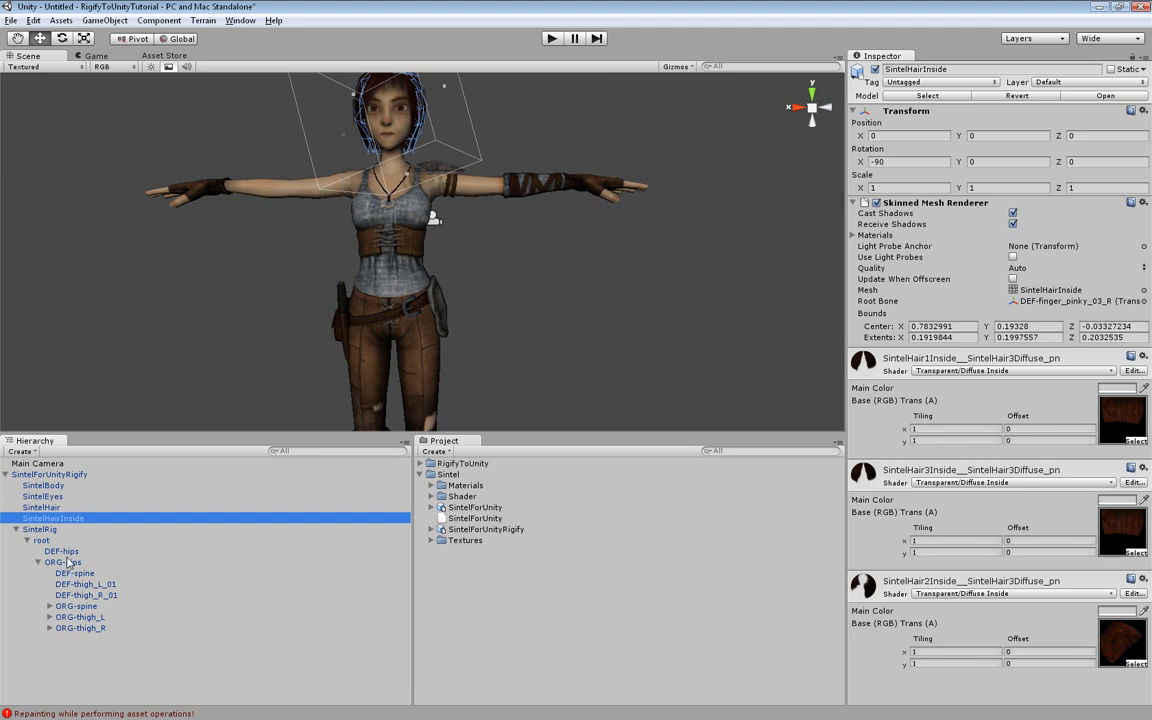
pyautogui.click(58, 551)
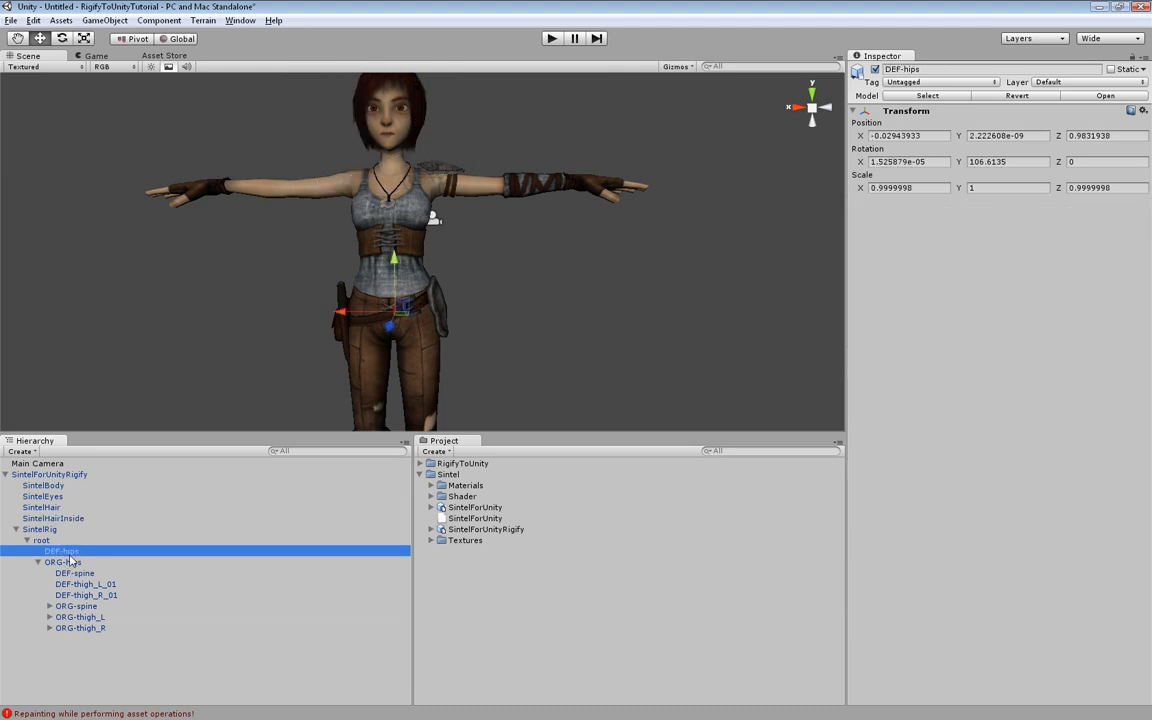
pyautogui.click(52, 562)
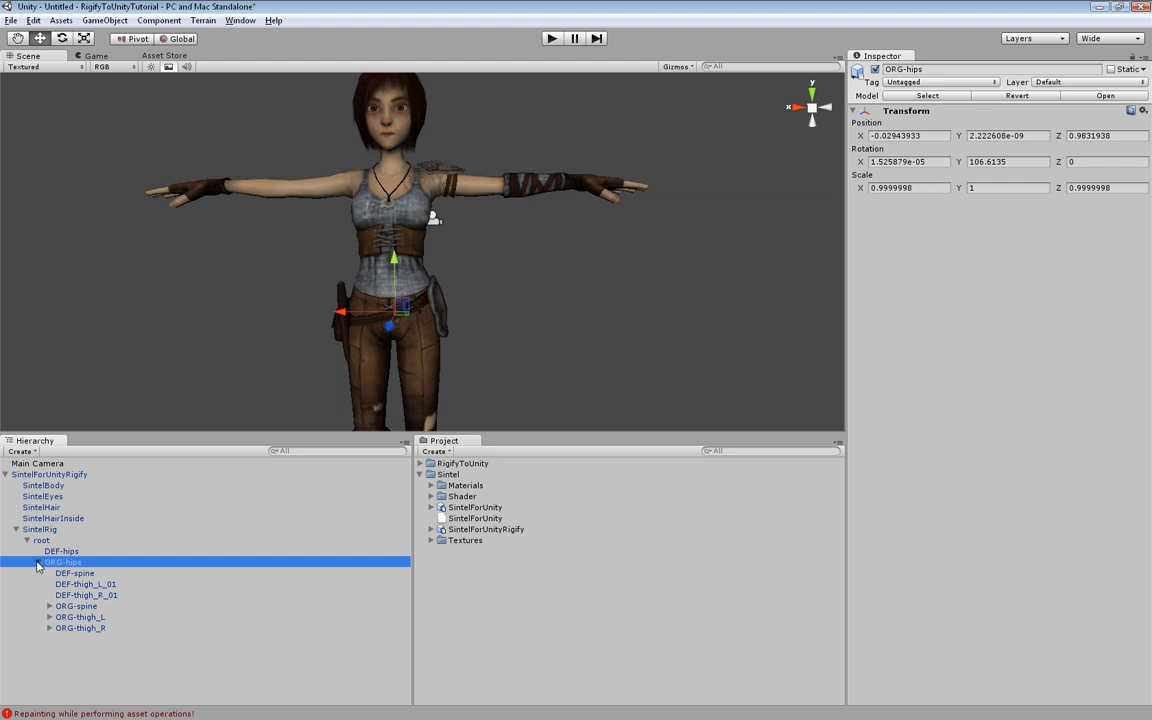
pyautogui.click(37, 566)
pyautogui.click(27, 540)
pyautogui.click(16, 529)
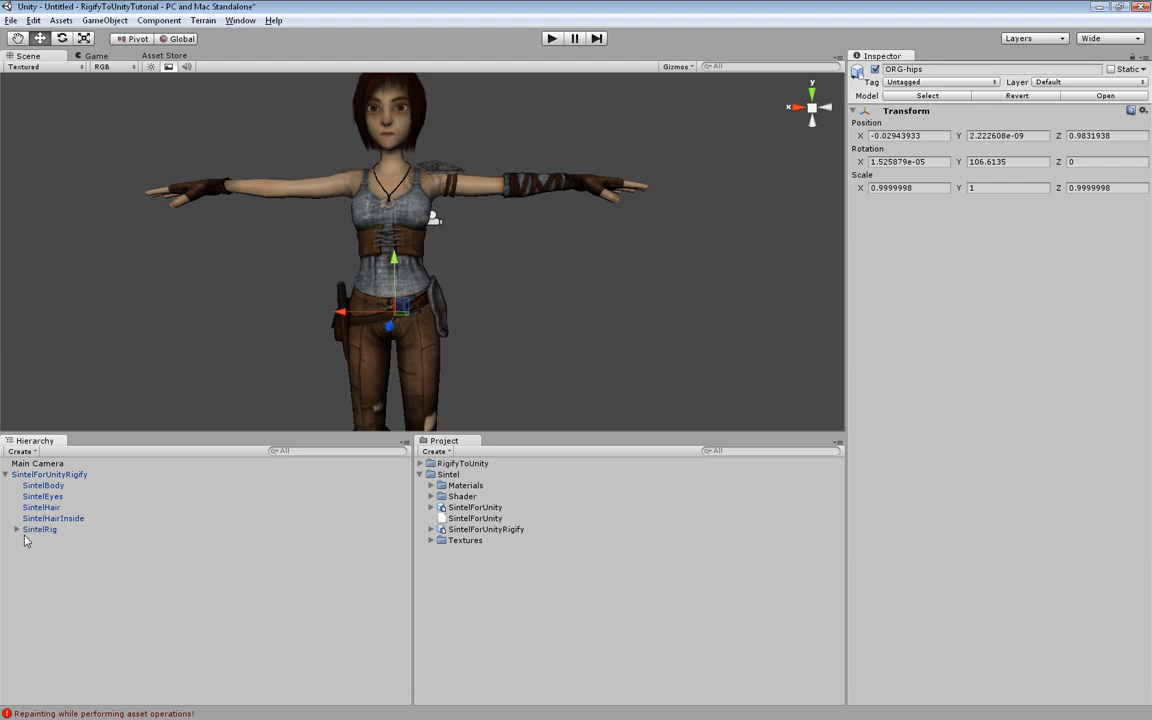
# Step: Expand SintelRig to recheck its root bones, and collapse the whole SintelForUnityRigify hierarchy again
pyautogui.click(16, 529)
pyautogui.click(27, 540)
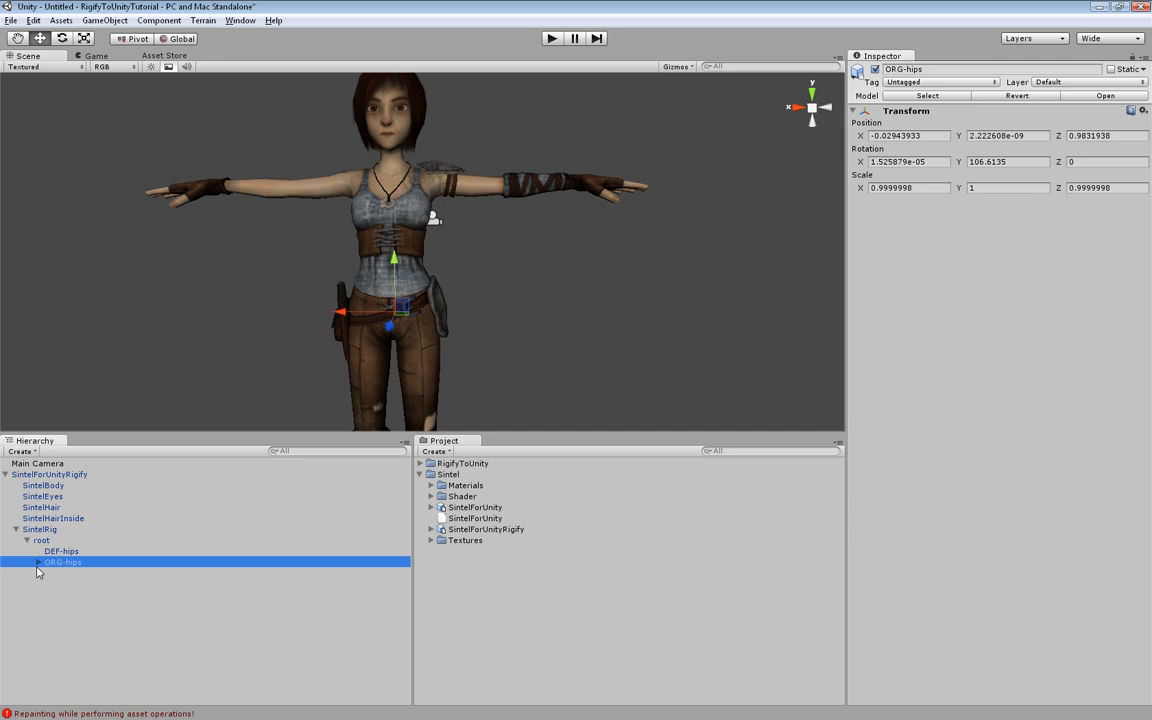
pyautogui.click(27, 540)
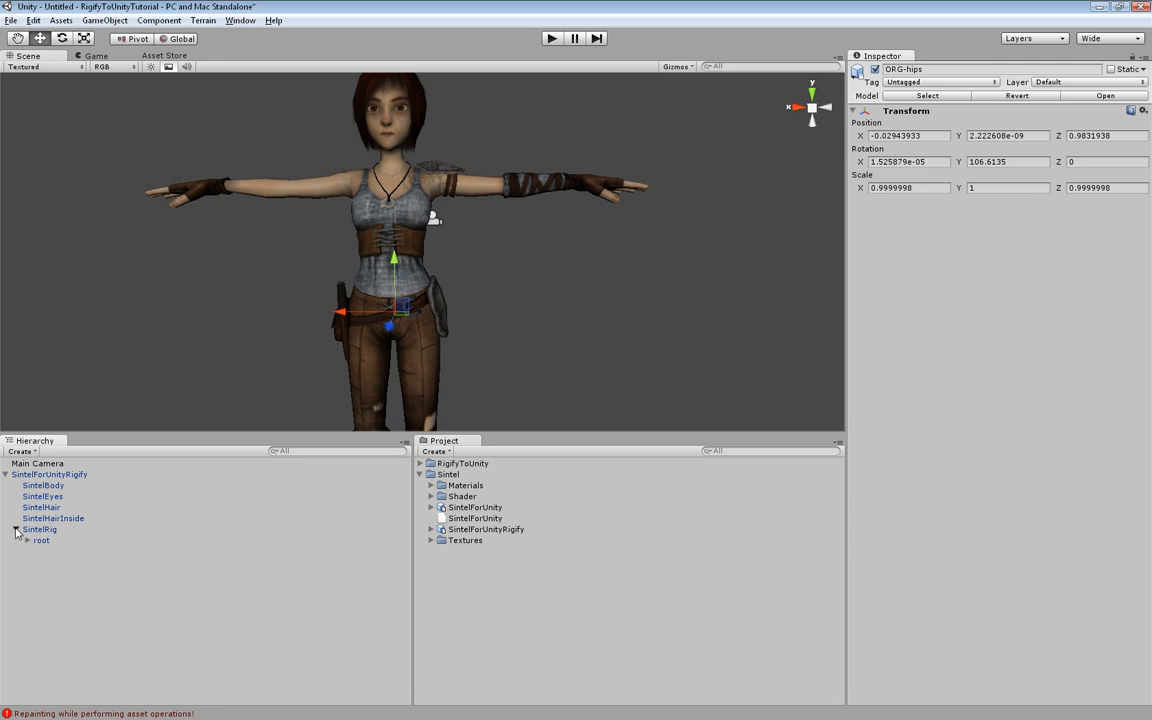
pyautogui.click(16, 529)
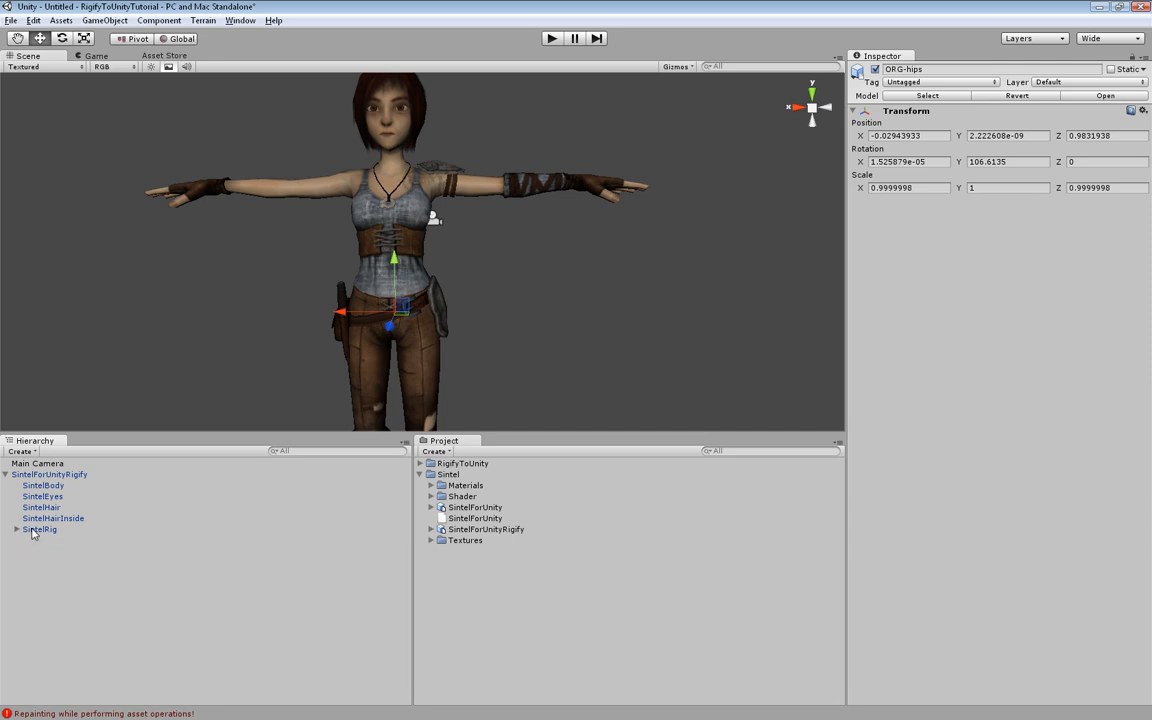
pyautogui.click(7, 475)
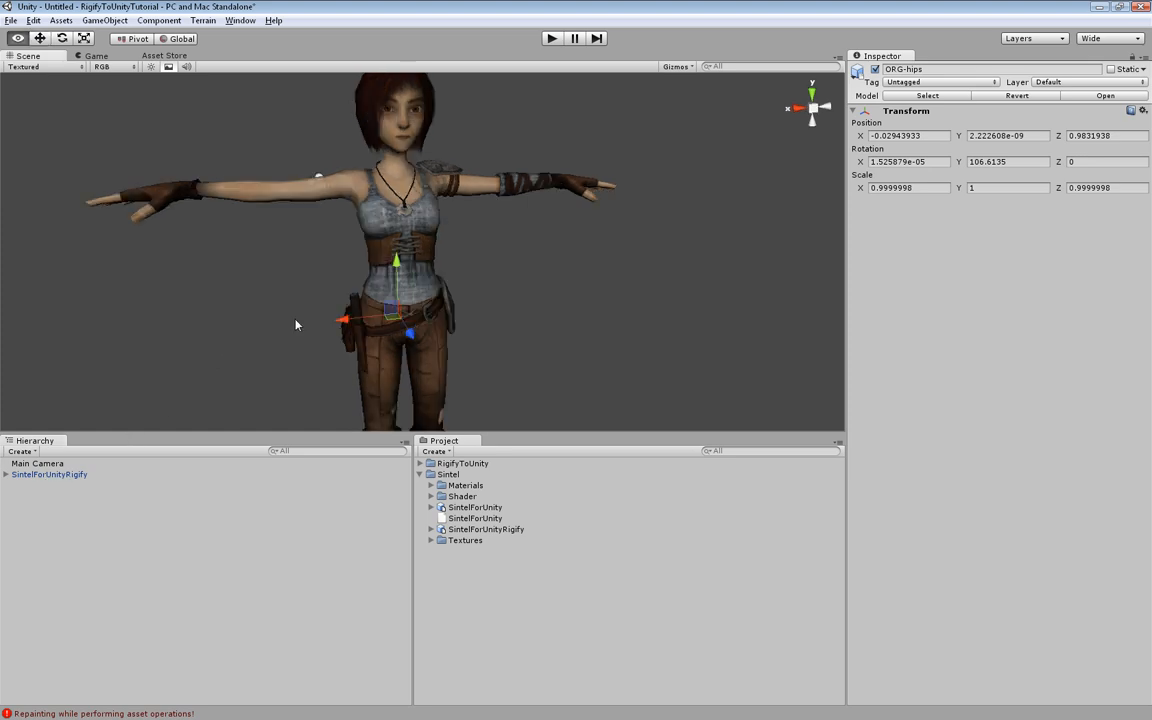
pyautogui.click(6, 475)
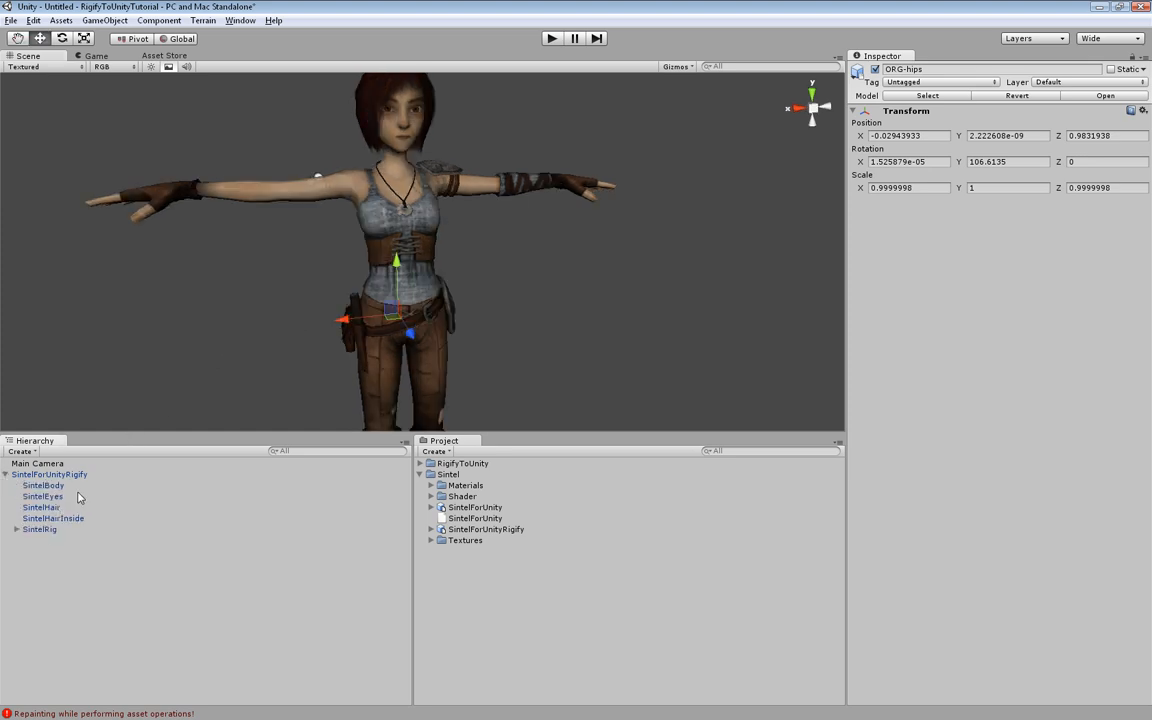
pyautogui.click(6, 475)
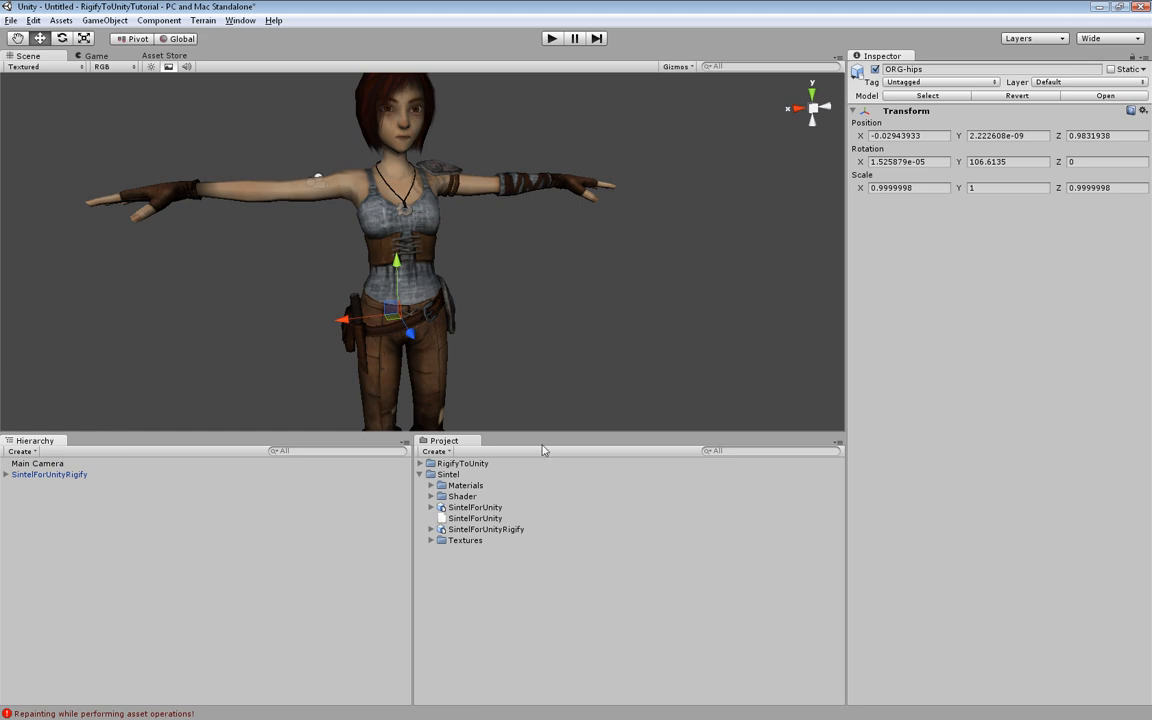
# Step: Enlarge the scene view's height and orbit it to face Sintel from the front
pyautogui.moveTo(445, 441); pyautogui.dragTo(537, 516)
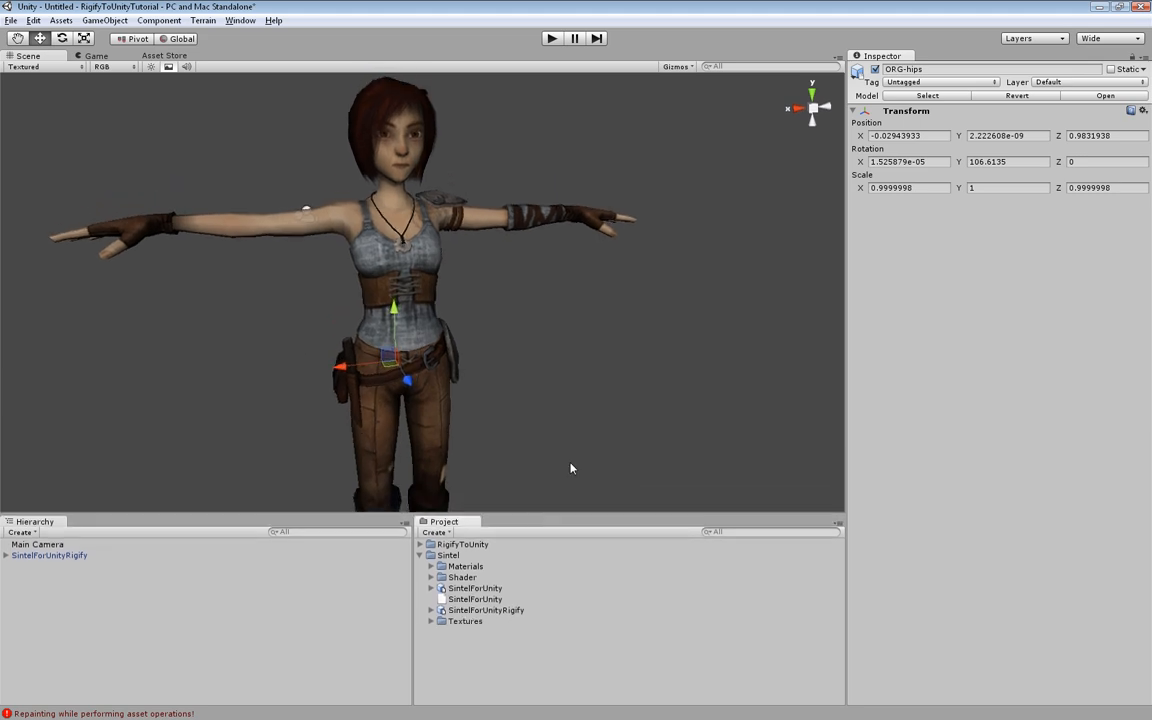
pyautogui.keyDown('alt'); pyautogui.moveTo(581, 444); pyautogui.dragTo(542, 433); pyautogui.keyUp('alt')
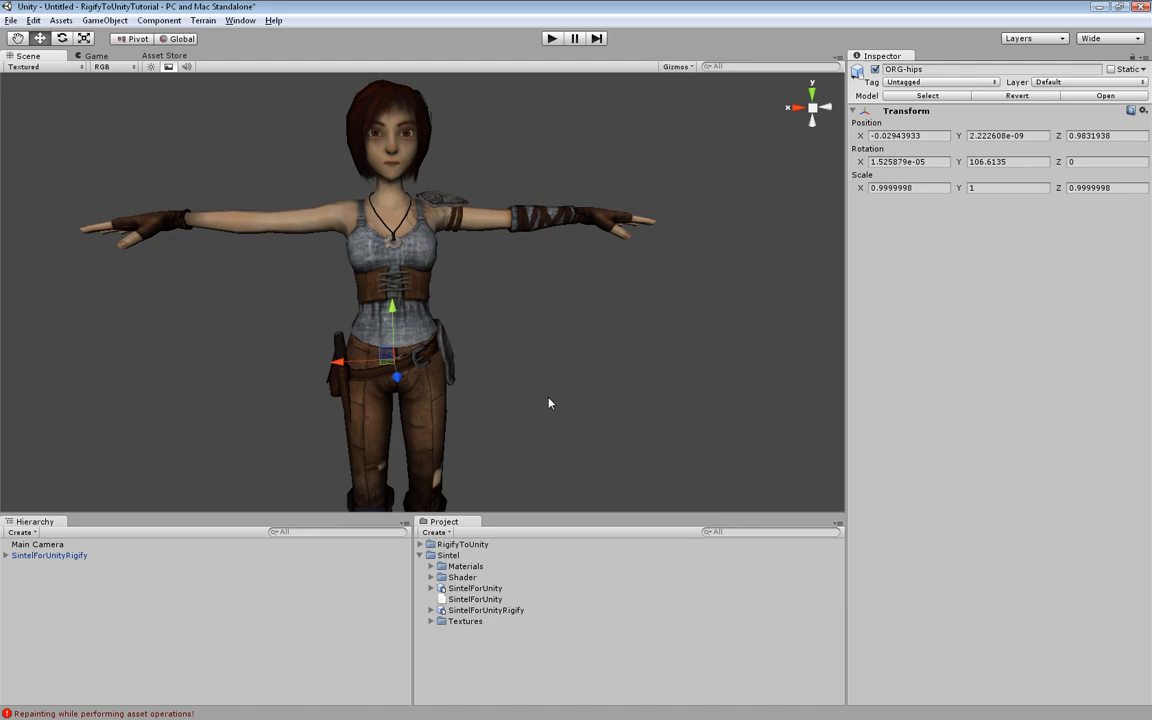
# Step: Switch to Blender and save the SintelForUnityRigify.blend file
pyautogui.hotkey('alt', 'Tab')
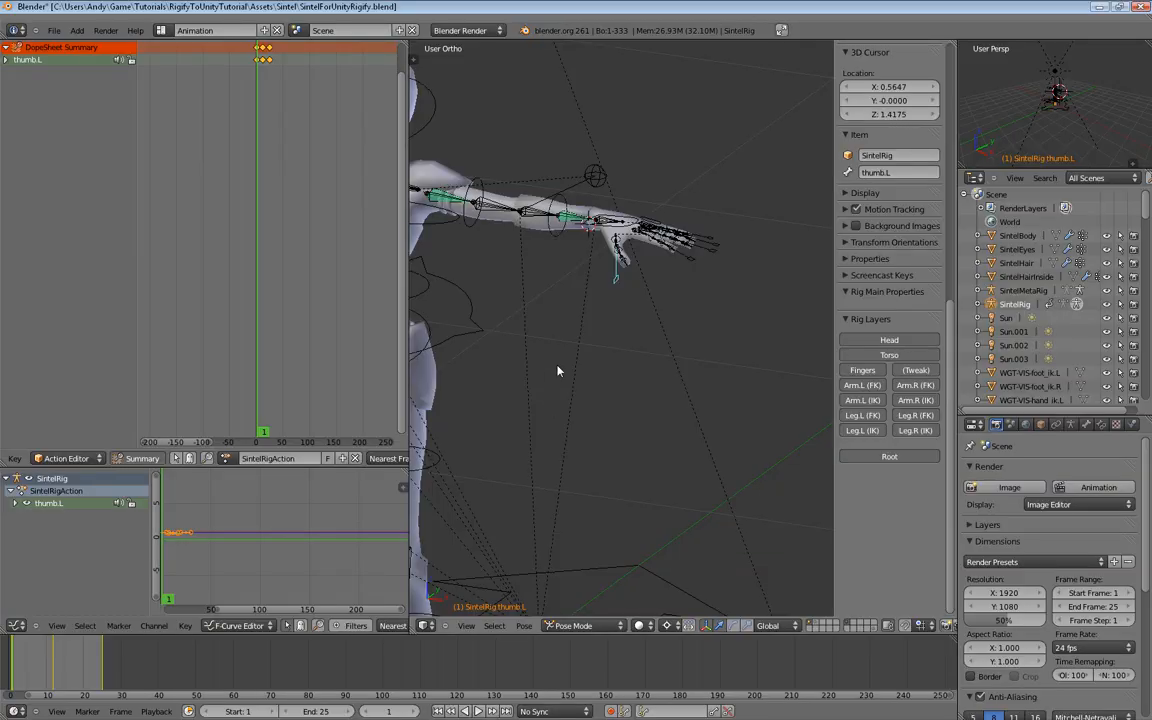
pyautogui.moveTo(558, 373); pyautogui.dragTo(507, 399, button='middle')
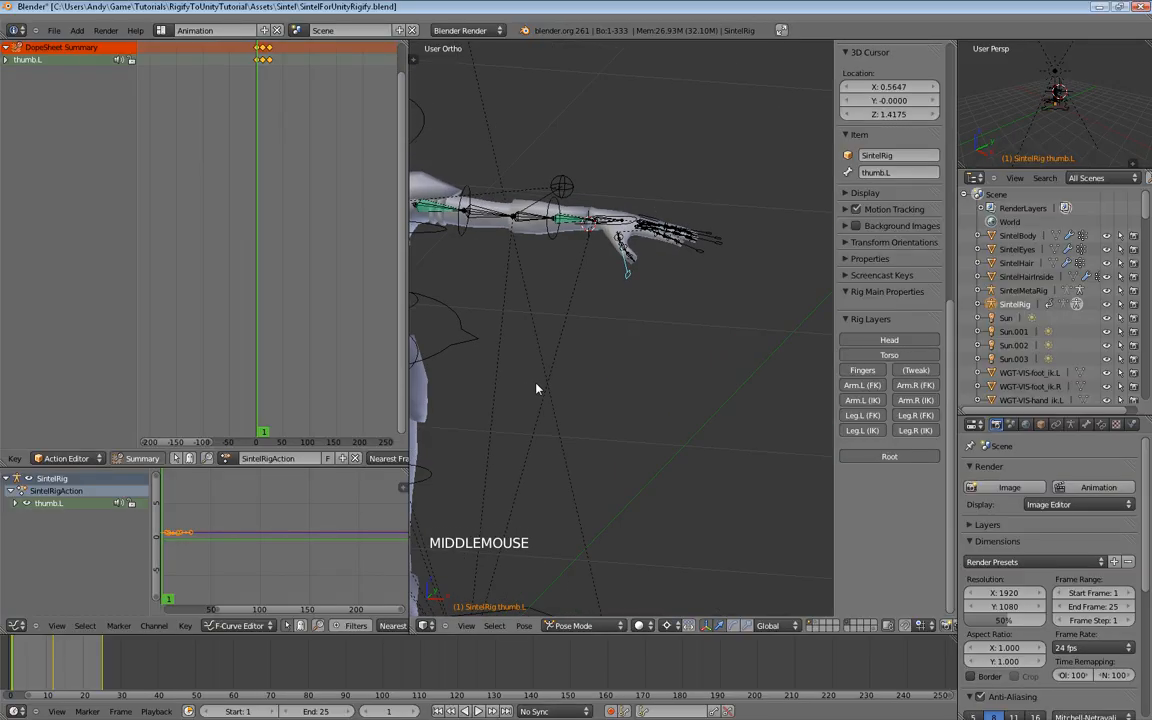
pyautogui.hotkey('ctrl', 's')
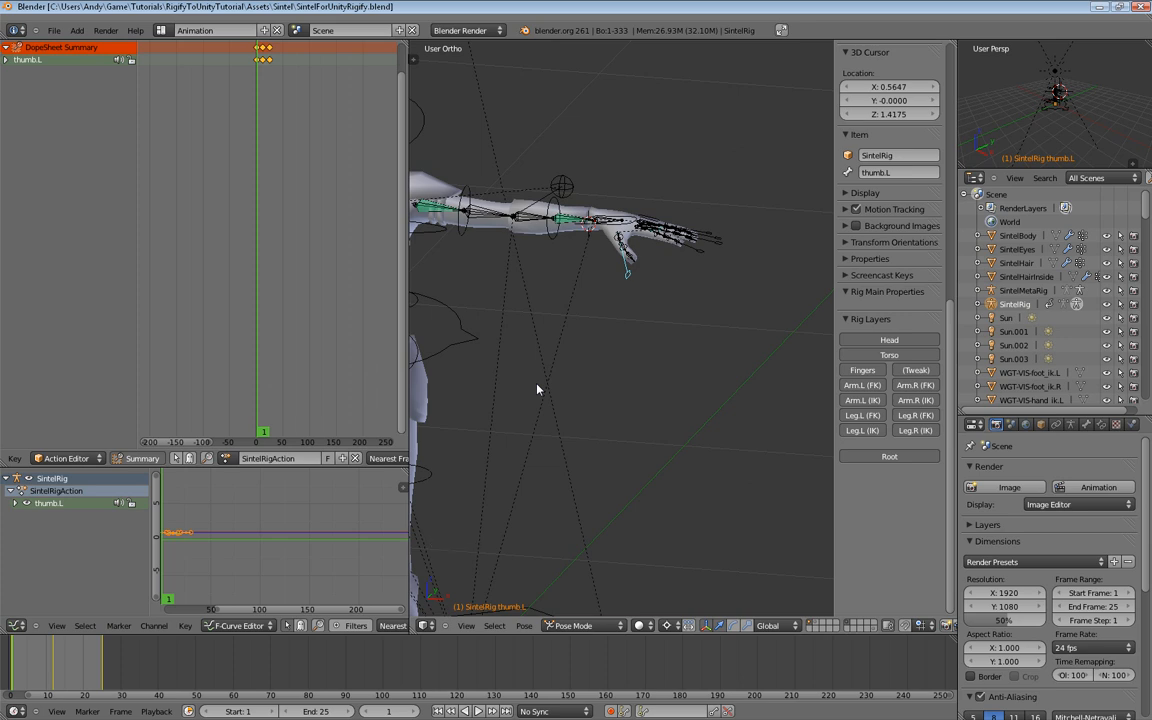
pyautogui.hotkey('alt', 'Tab')
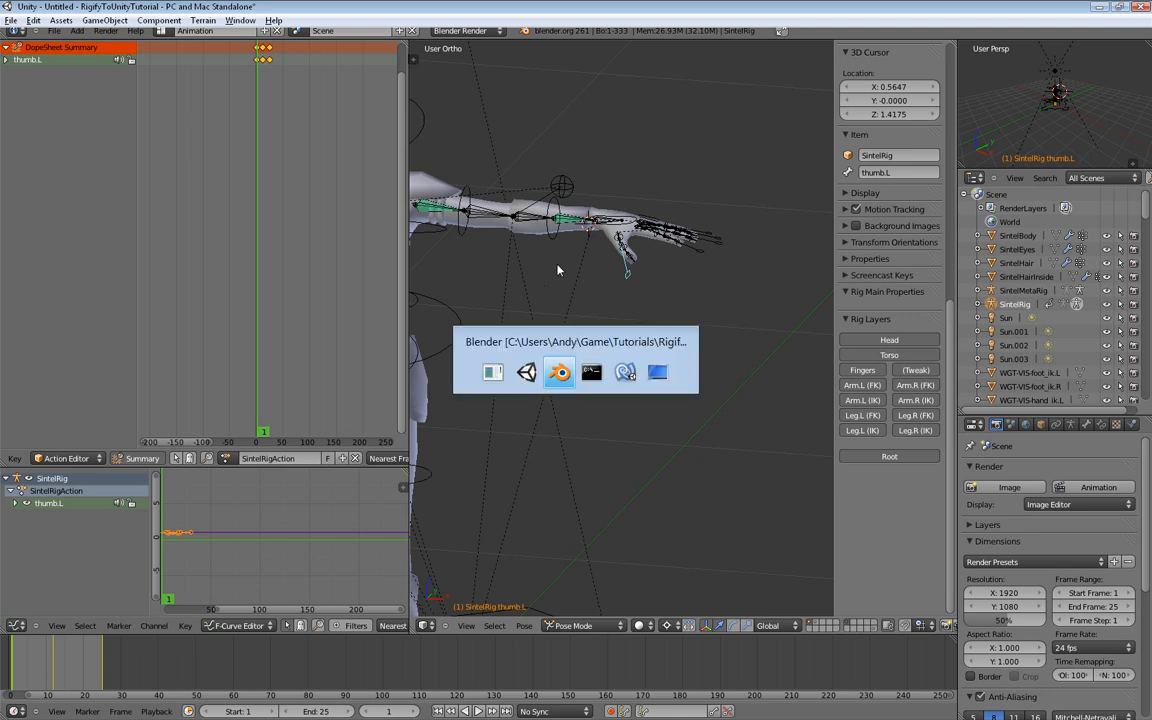
# Step: Select all of SintelRig's bones in front view and look through the available keyframe types without inserting one
pyautogui.moveTo(522, 357); pyautogui.dragTo(617, 323, button='middle')
pyautogui.scroll(-4, 527, 327)
pyautogui.scroll(1, 593, 297)
pyautogui.scroll(2, 593, 297)
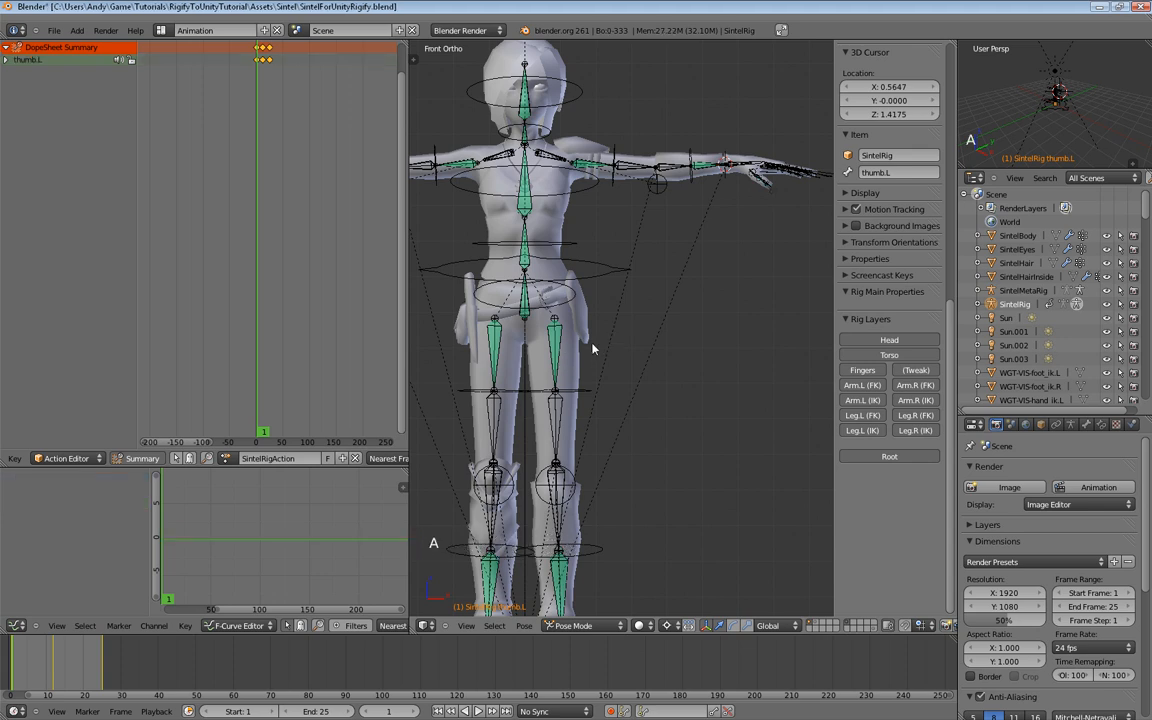
pyautogui.press('a')
pyautogui.press('a')
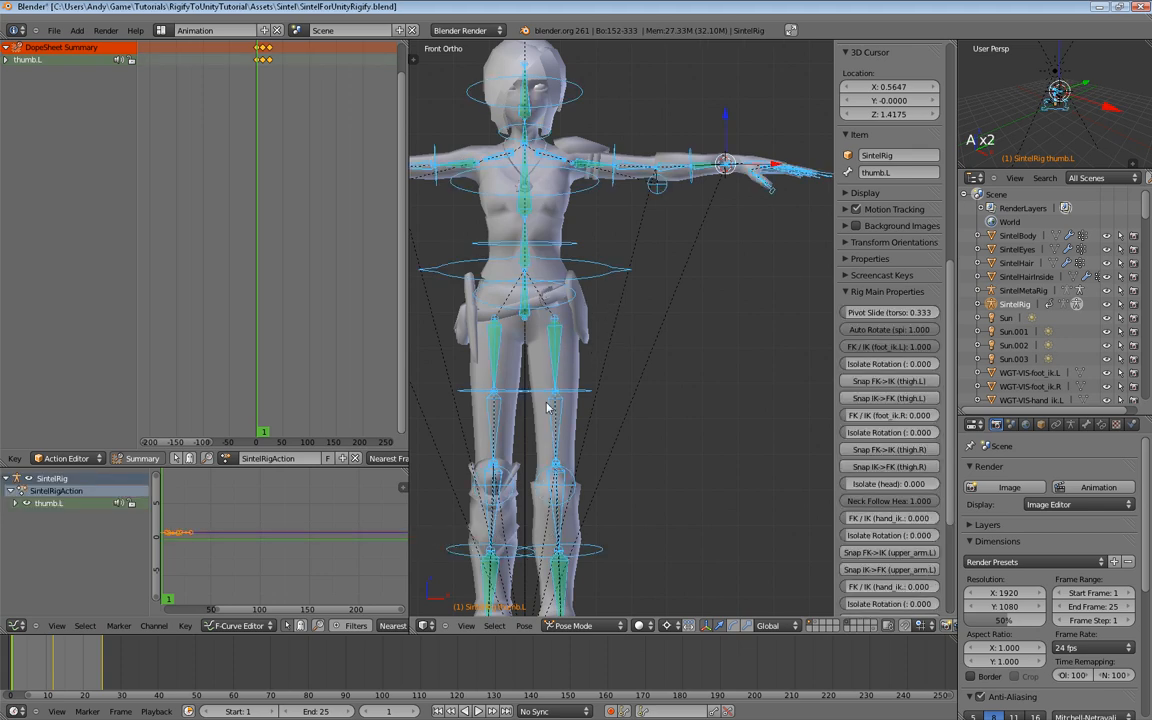
pyautogui.press('i')
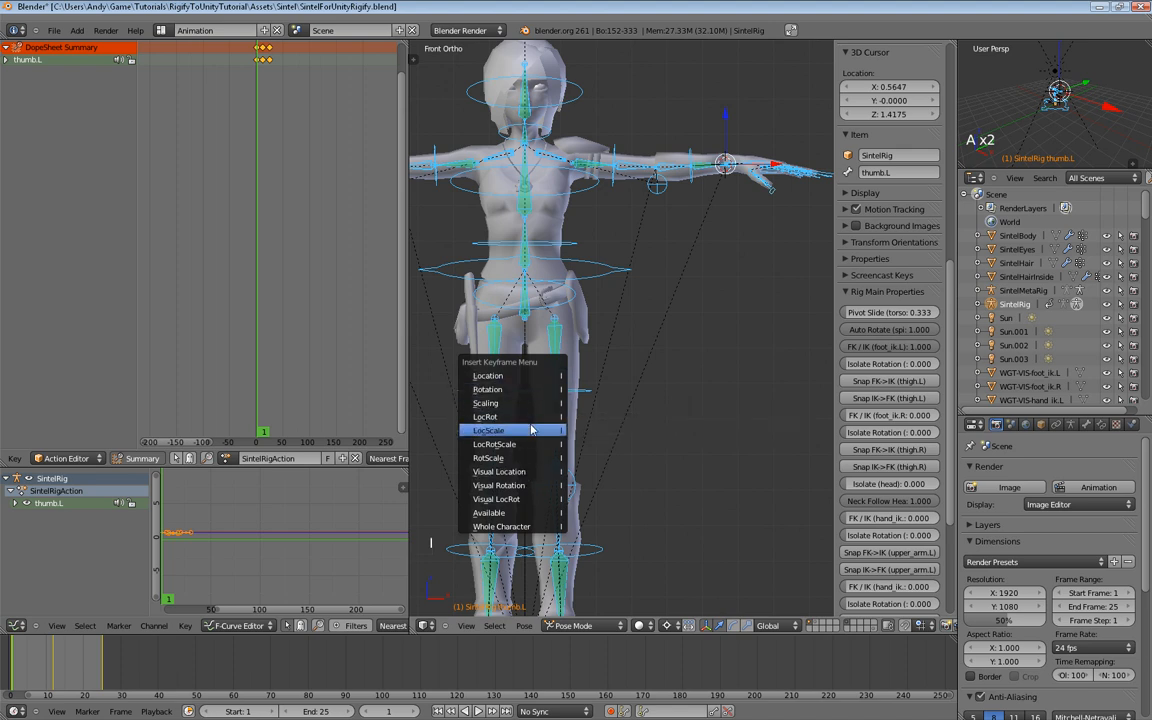
pyautogui.click(532, 429)
pyautogui.scroll(-2, 596, 386)
pyautogui.keyDown('shift'); pyautogui.moveTo(596, 386); pyautogui.dragTo(652, 367, button='middle'); pyautogui.keyUp('shift')
pyautogui.scroll(2, 706, 370)
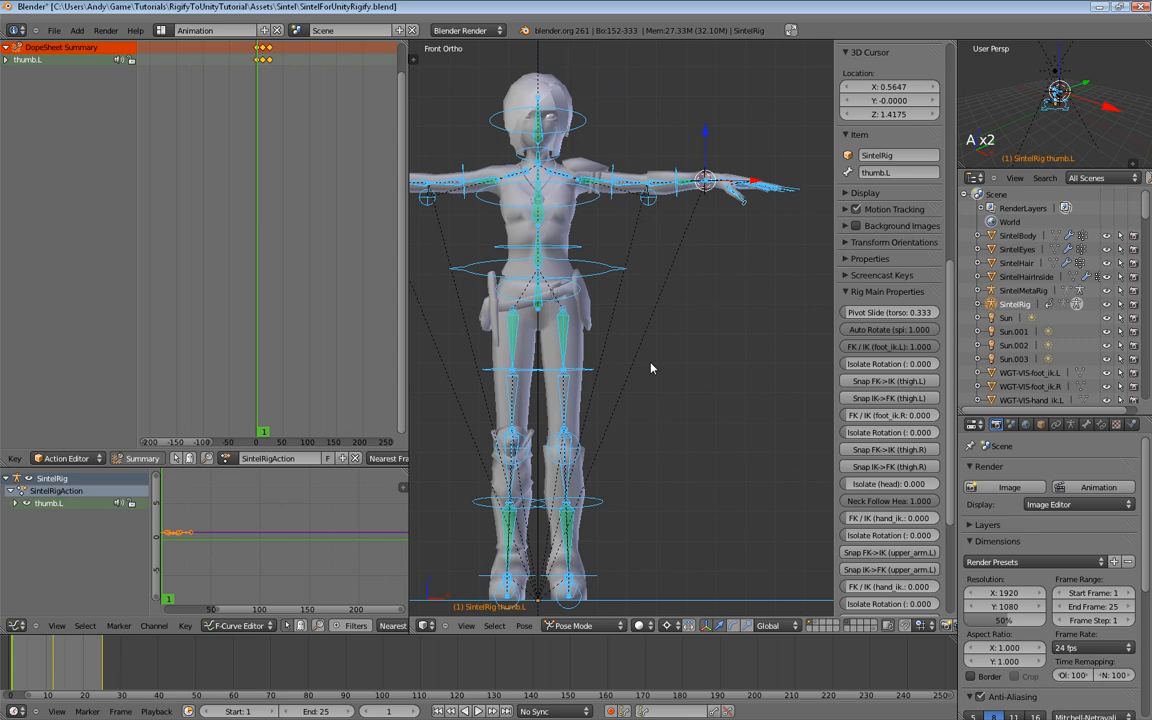
# Step: Switch to Unity and select the whole SintelForUnityRigify character in the scene
pyautogui.hotkey('alt', 'Tab')
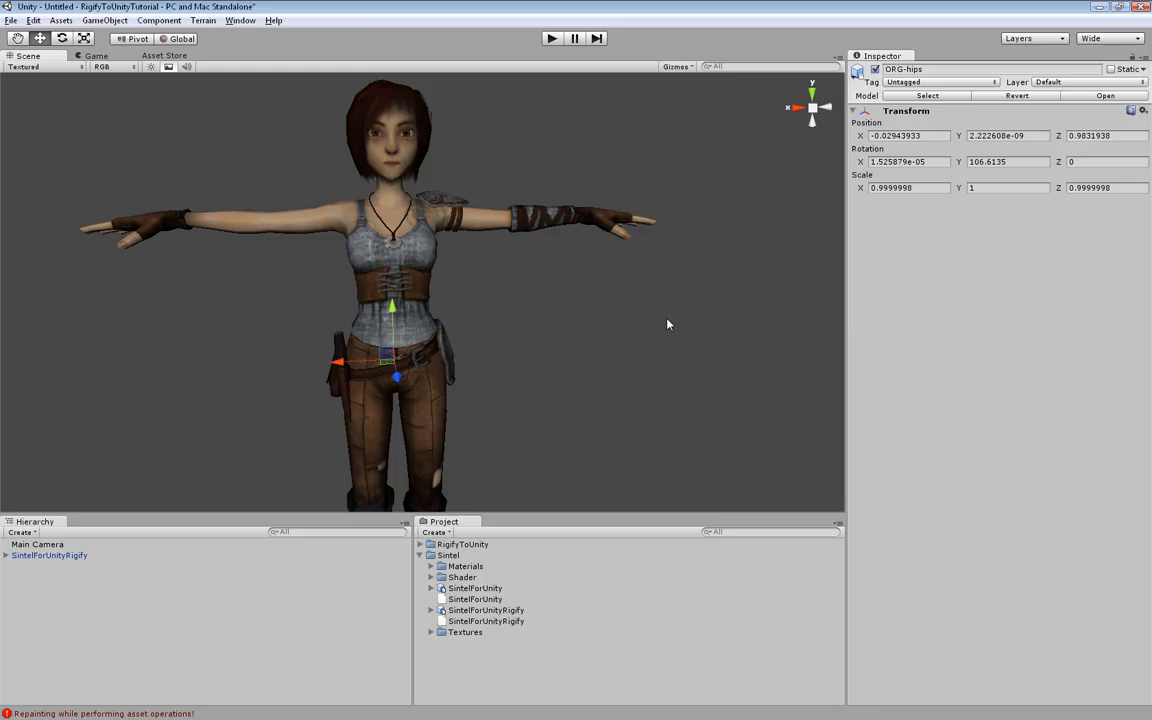
pyautogui.keyDown('alt'); pyautogui.moveTo(273, 319); pyautogui.dragTo(310, 372); pyautogui.keyUp('alt')
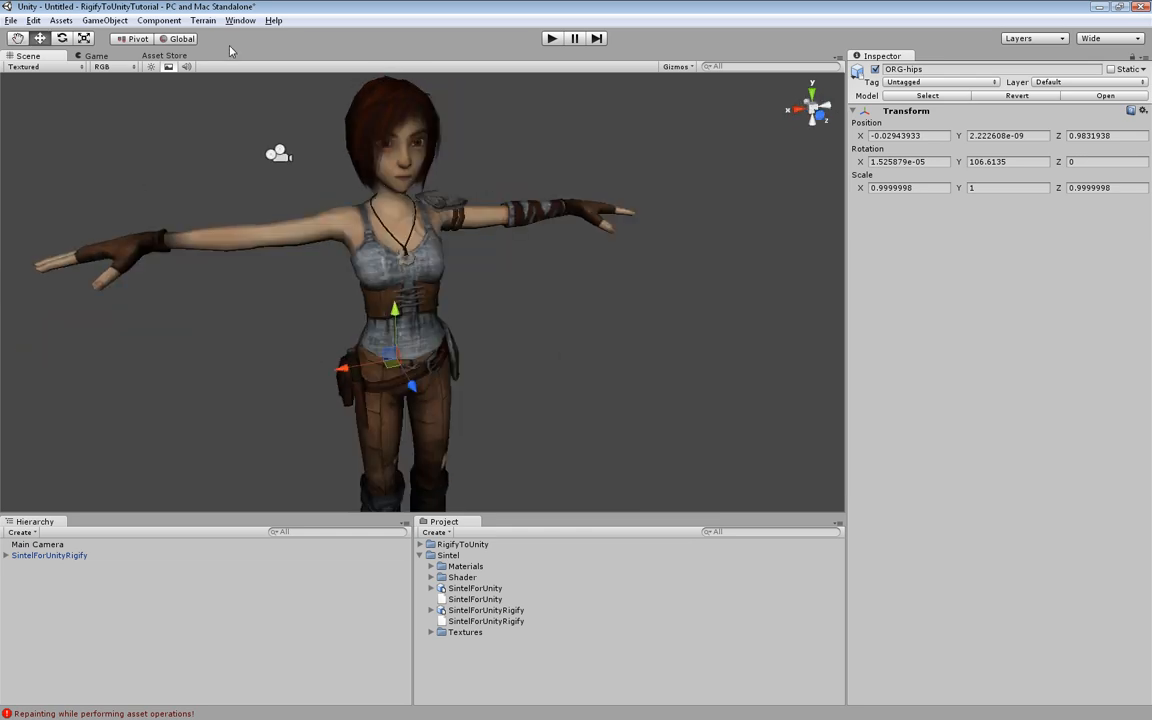
pyautogui.scroll(-6, 440, 212)
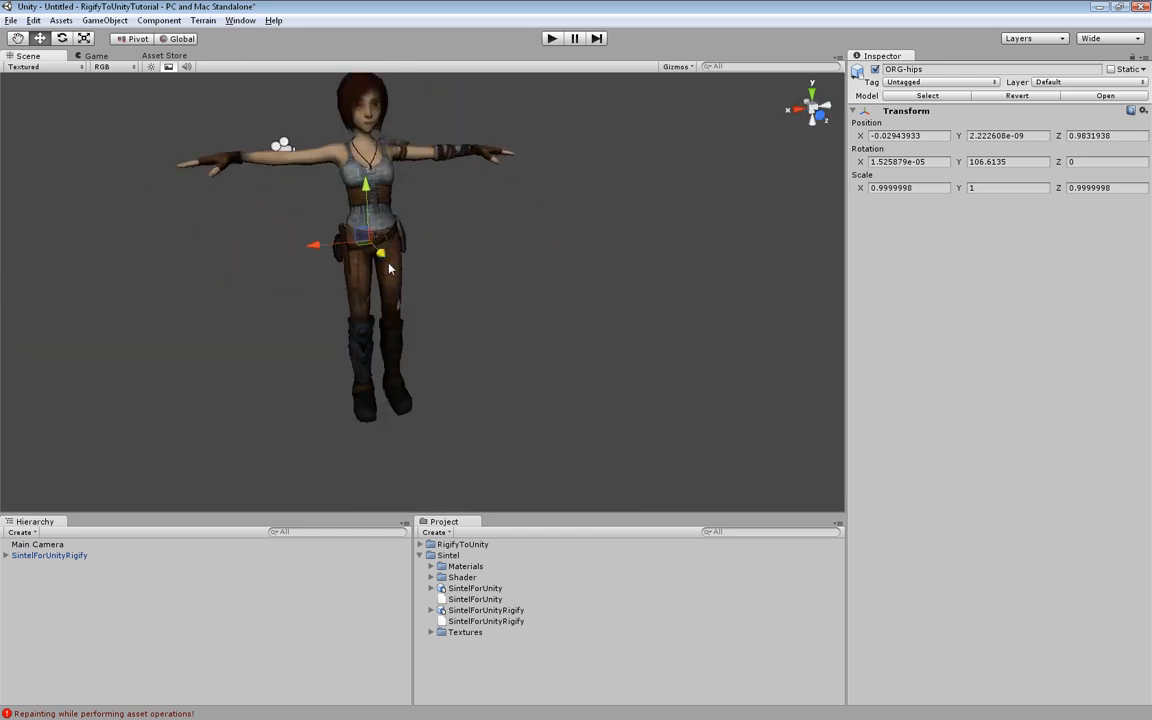
pyautogui.click(405, 310)
pyautogui.click(482, 339)
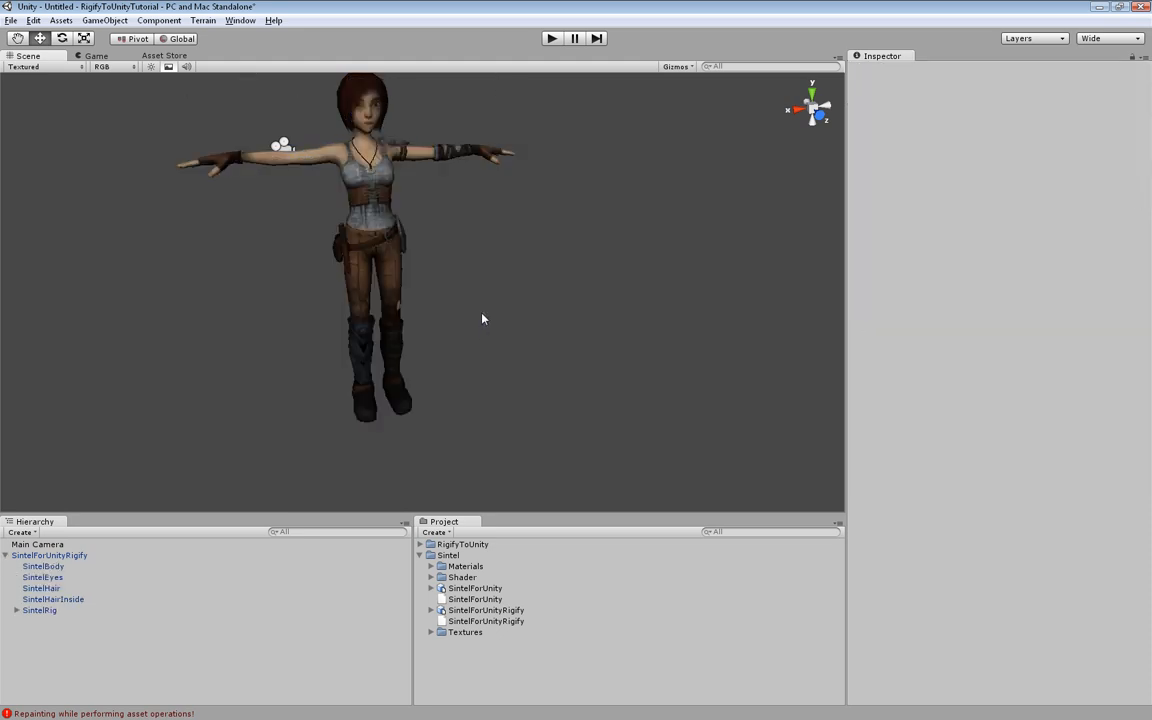
pyautogui.click(401, 314)
pyautogui.scroll(-3, 504, 329)
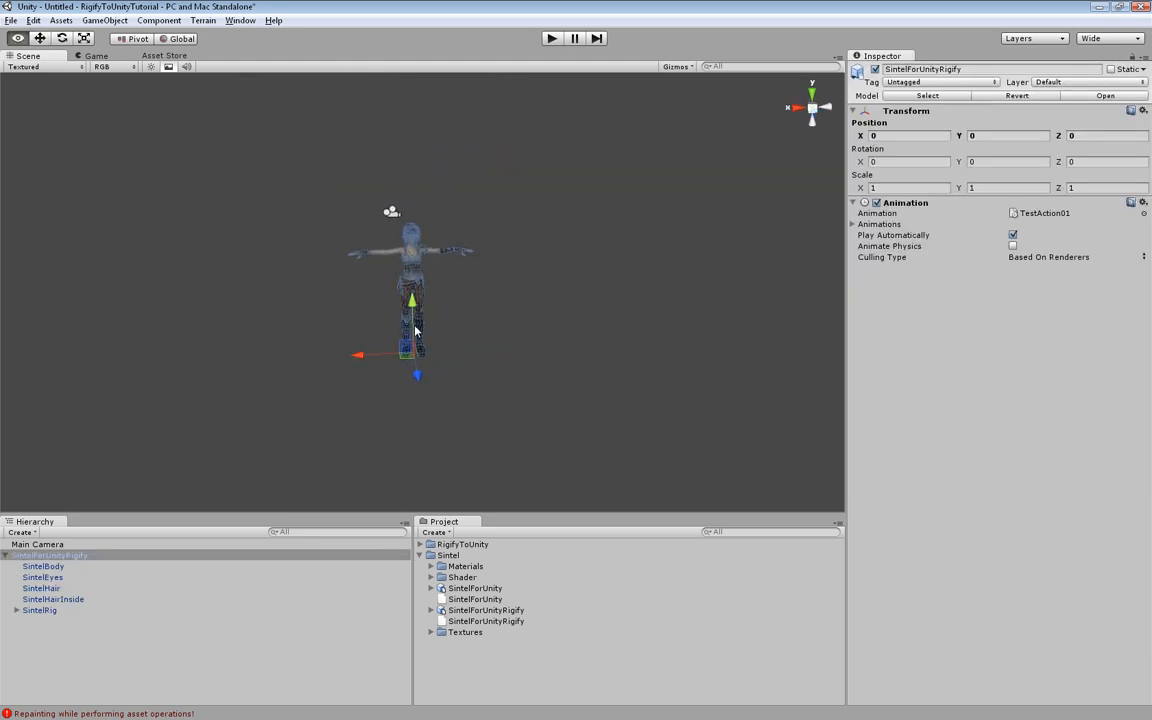
pyautogui.keyDown('alt'); pyautogui.moveTo(415, 330); pyautogui.dragTo(483, 279); pyautogui.keyUp('alt')
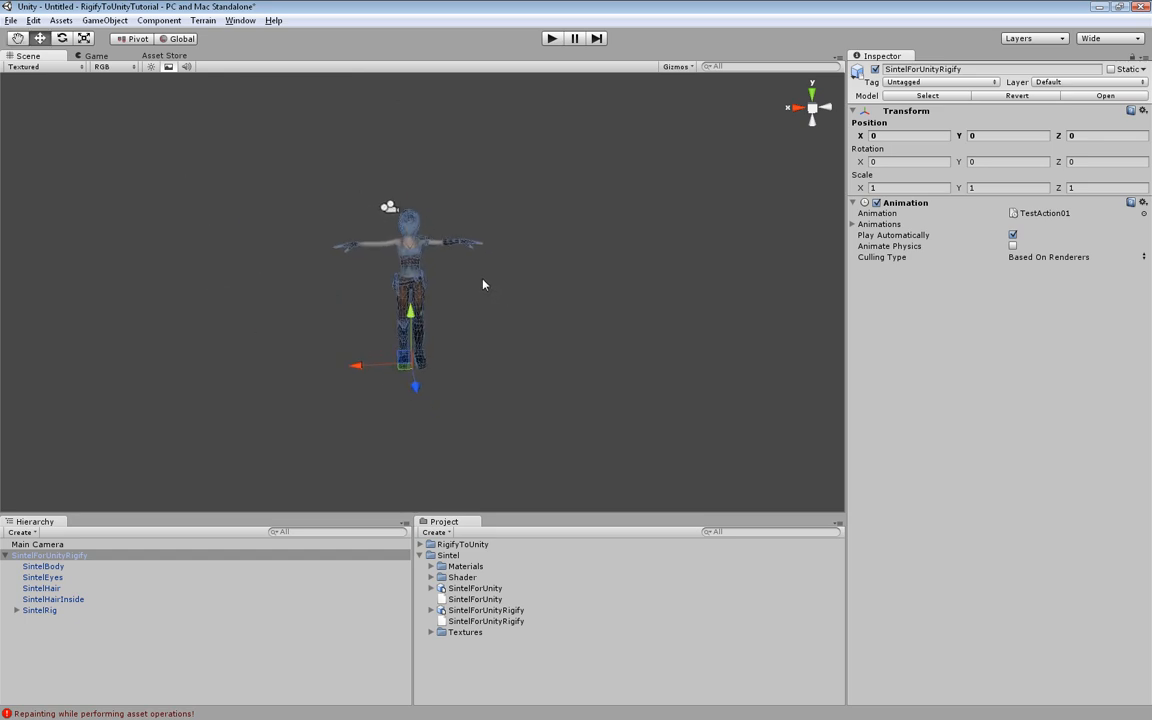
pyautogui.scroll(8, 483, 284)
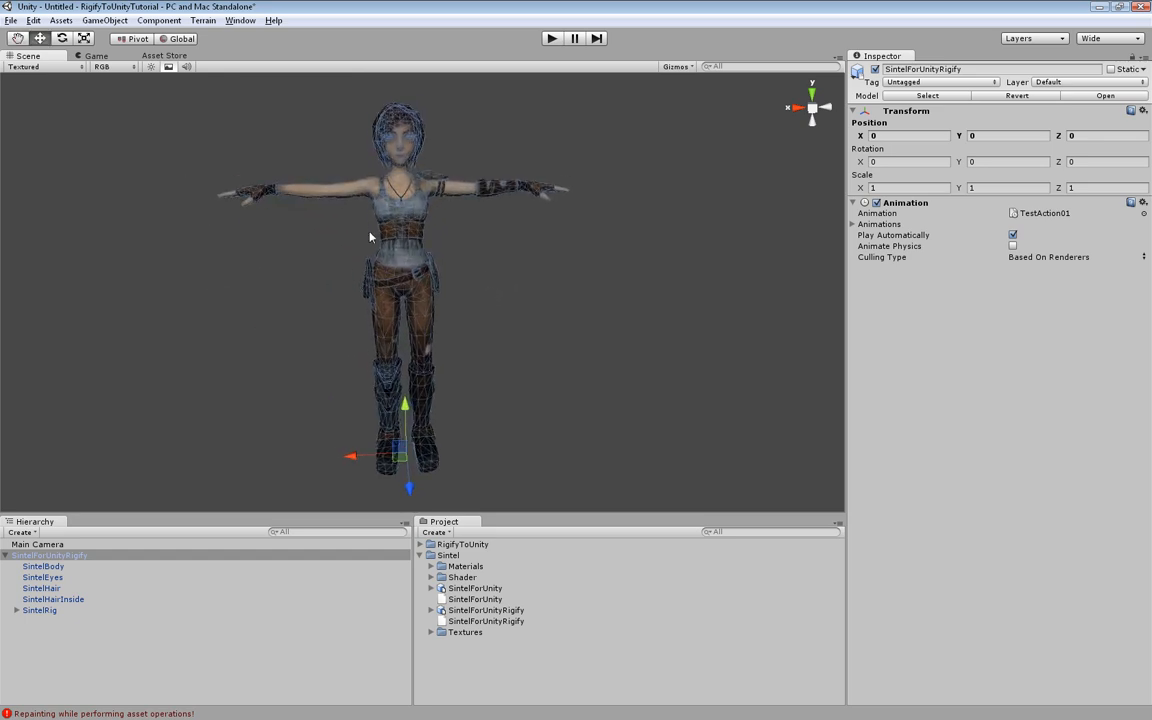
# Step: Open the Animation window for SintelForUnityRigify and place it clear of the character
pyautogui.click(240, 20)
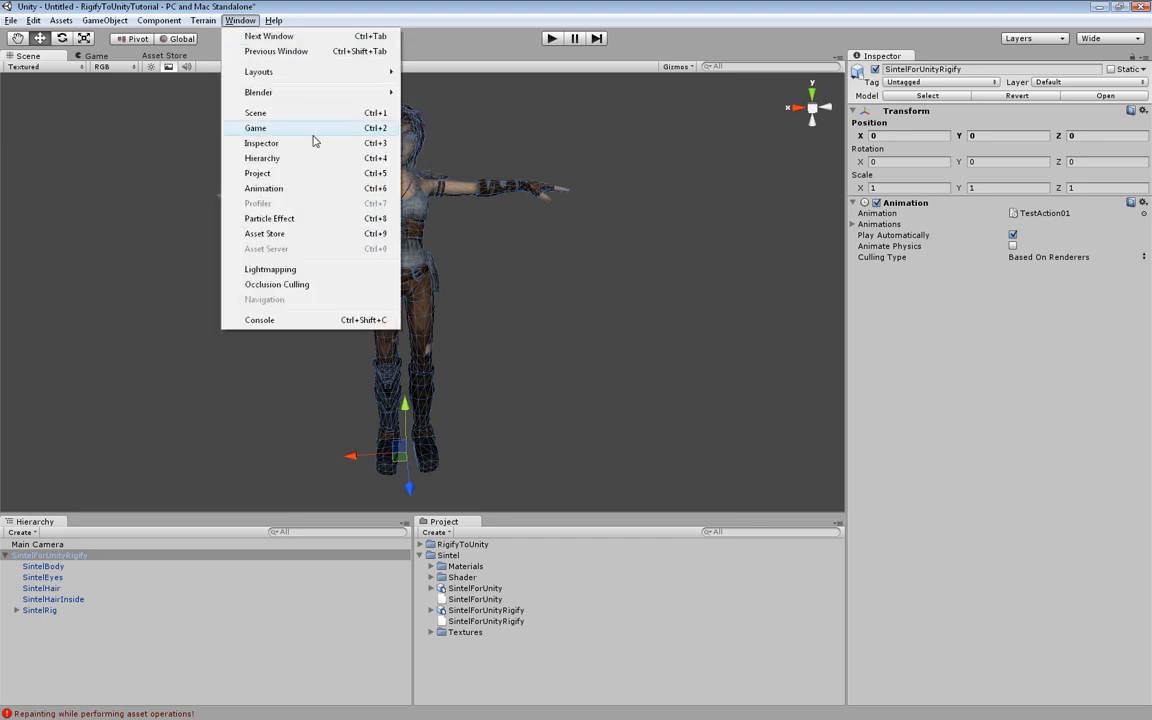
pyautogui.click(300, 188)
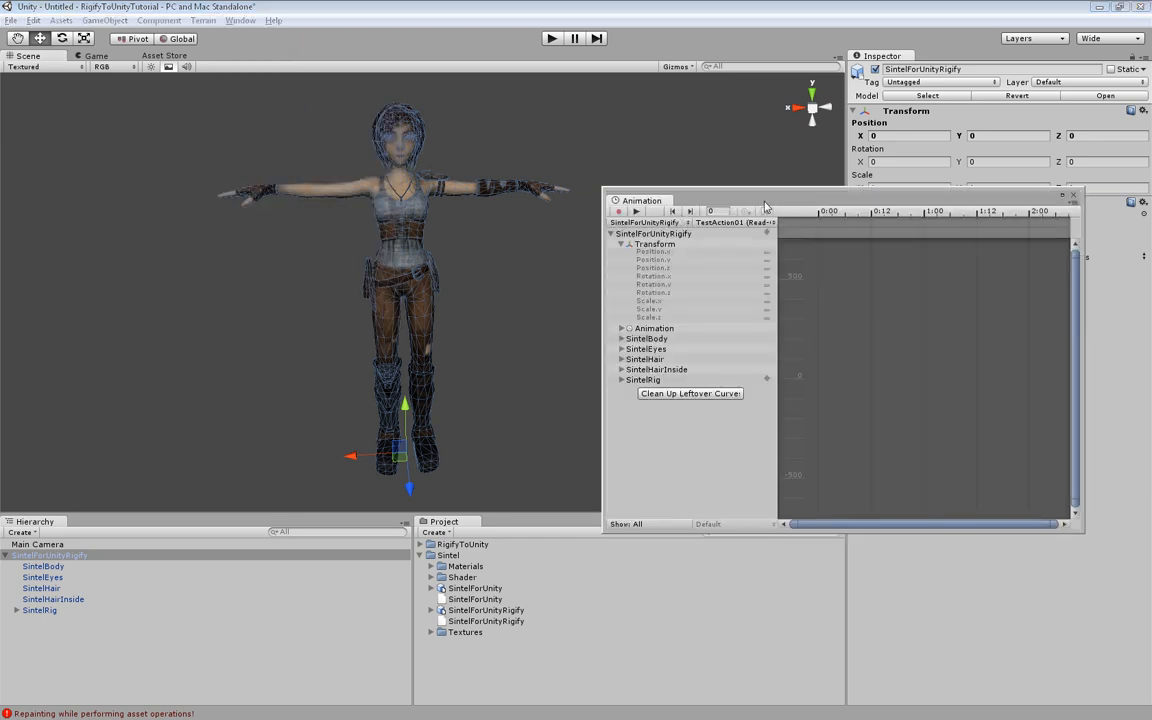
pyautogui.moveTo(765, 206); pyautogui.dragTo(788, 107)
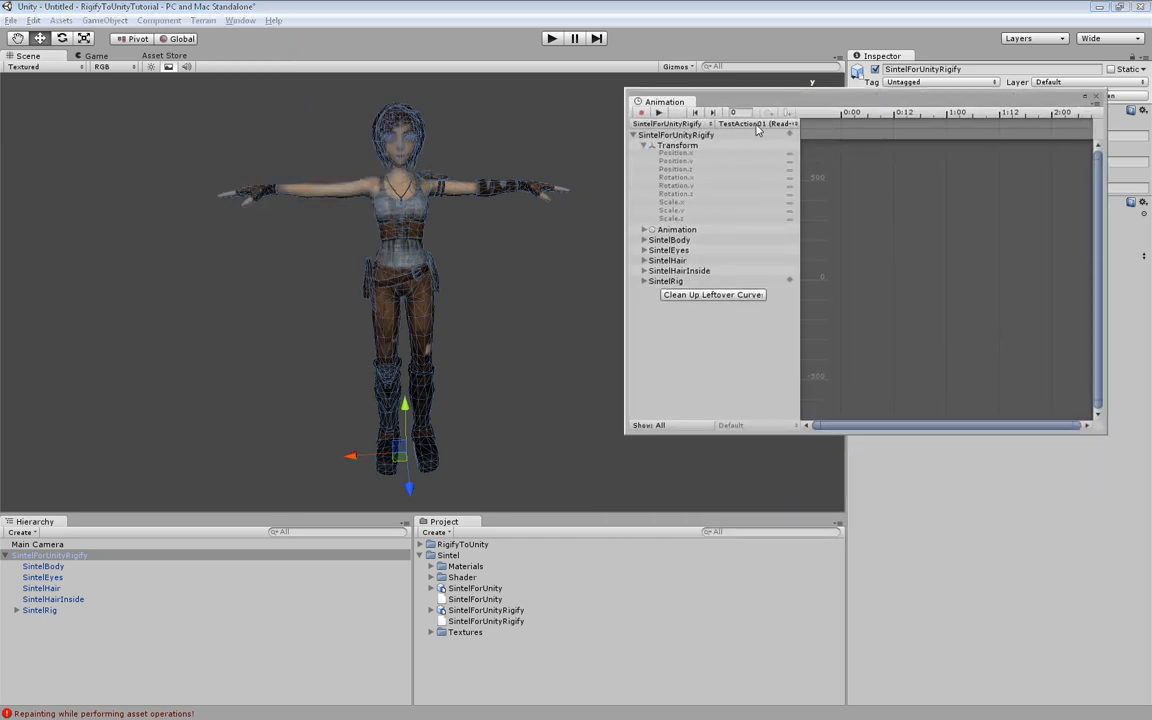
# Step: Preview the TestAction01 clip on the character and check which animation clips are available
pyautogui.click(659, 114)
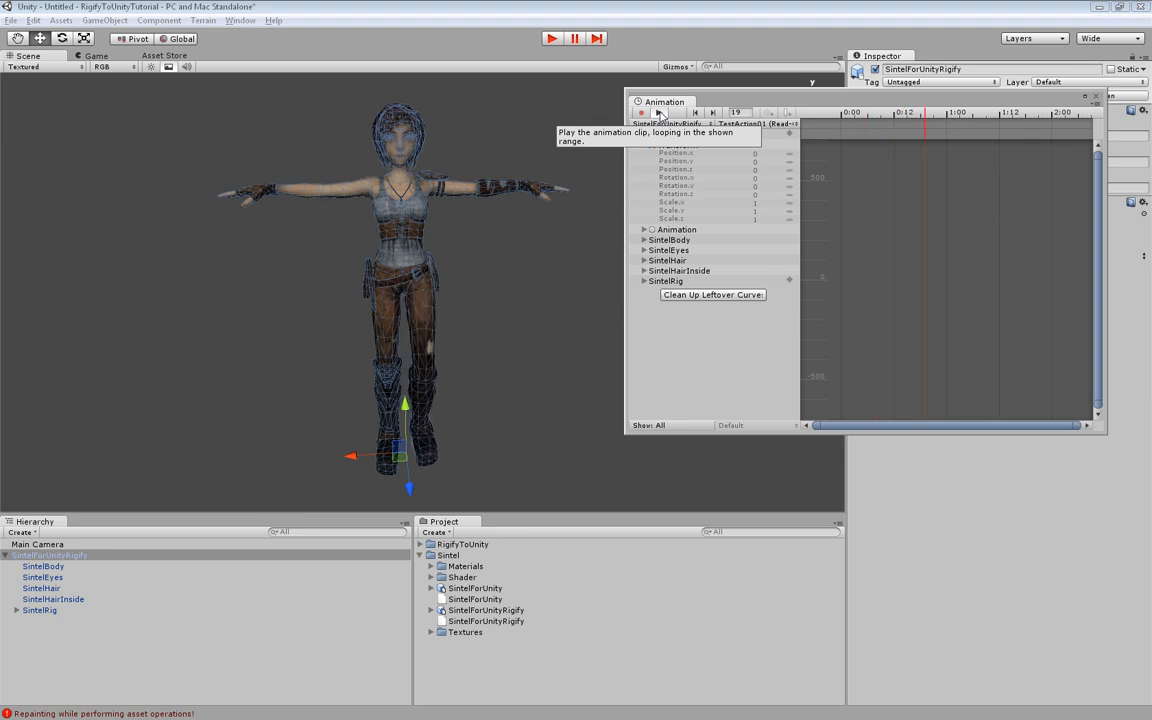
pyautogui.click(659, 114)
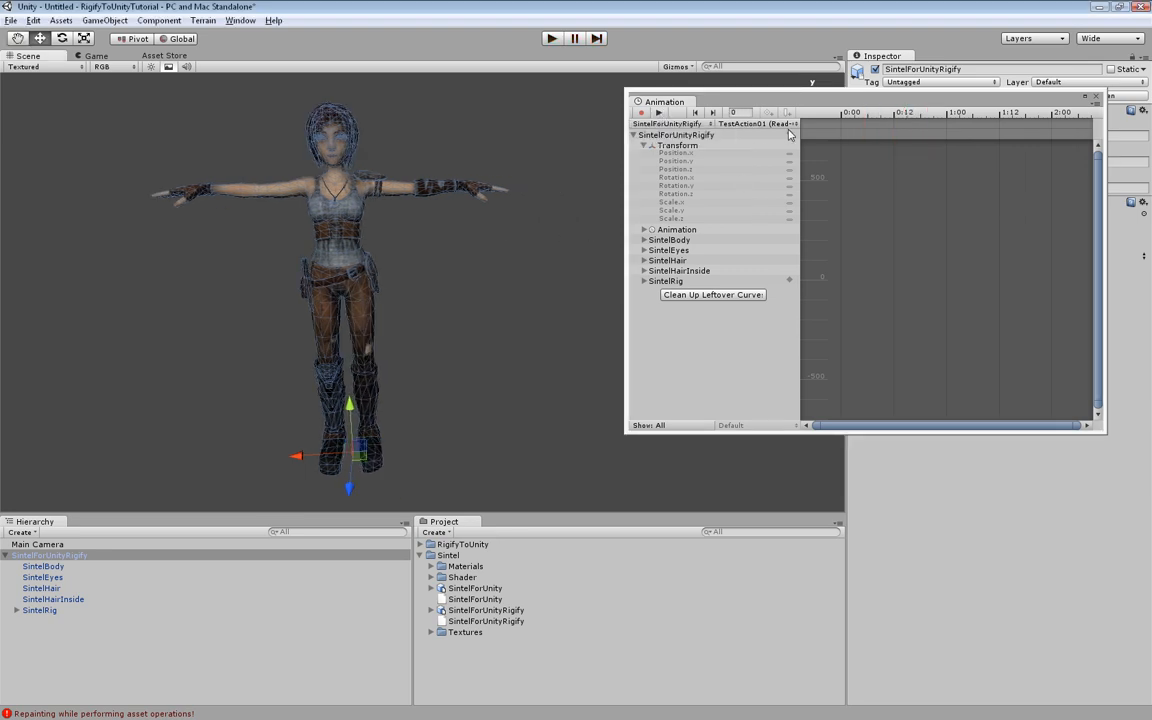
pyautogui.click(720, 123)
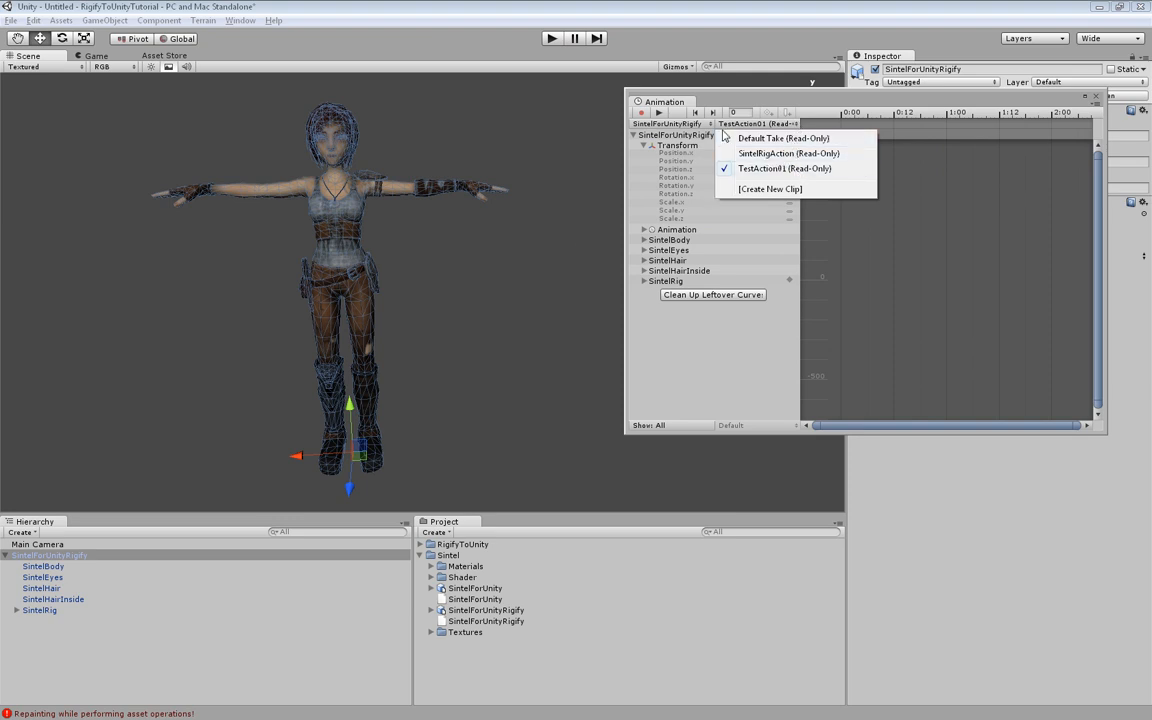
pyautogui.click(720, 90)
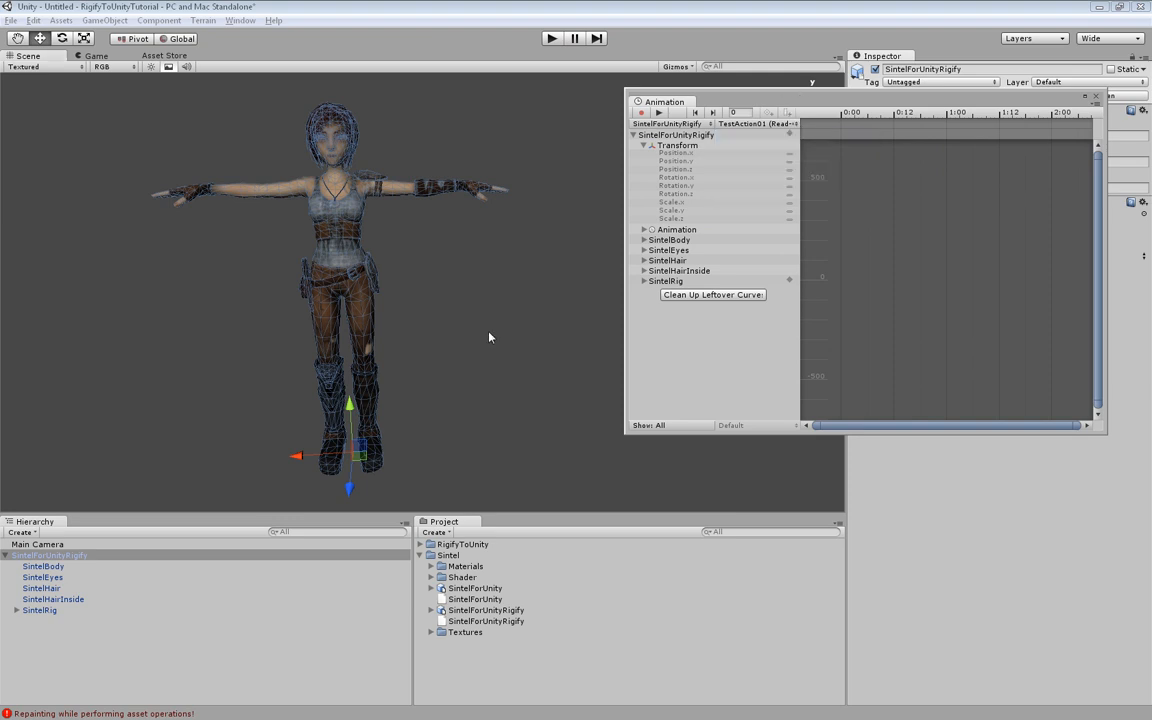
# Step: Switch to Blender, give SintelRigAction a fake user, and make TestAction02 the rig's active action
pyautogui.hotkey('alt', 'Tab')
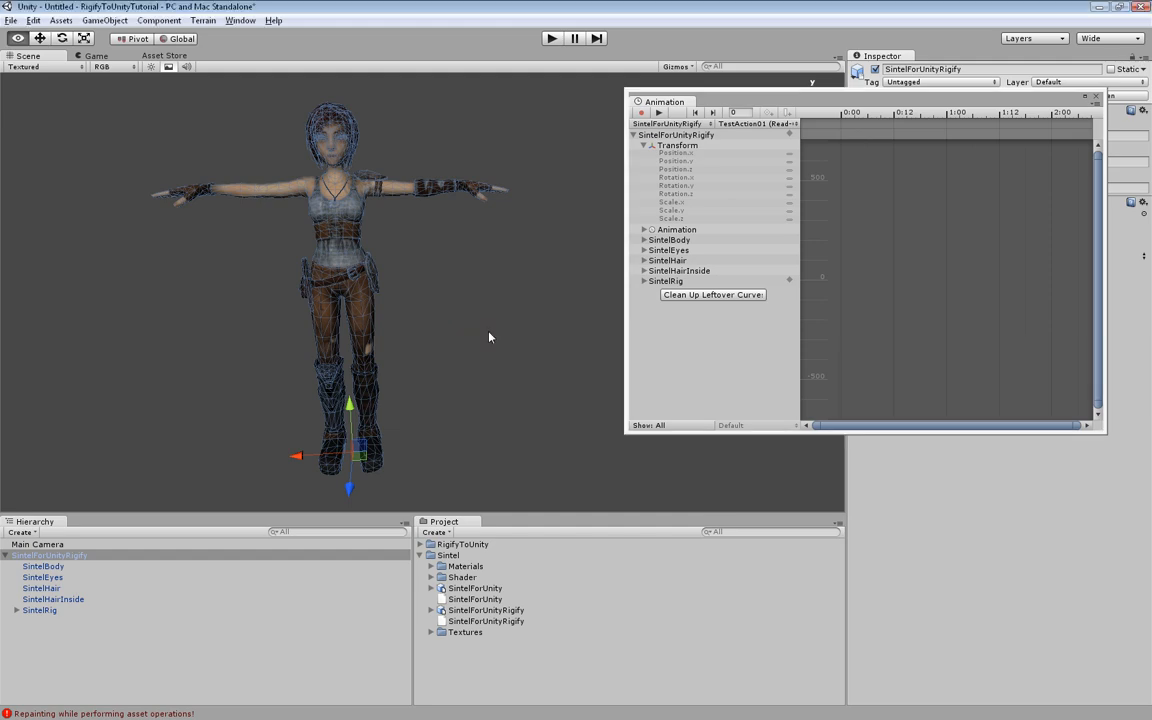
pyautogui.hotkey('alt', 'Tab')
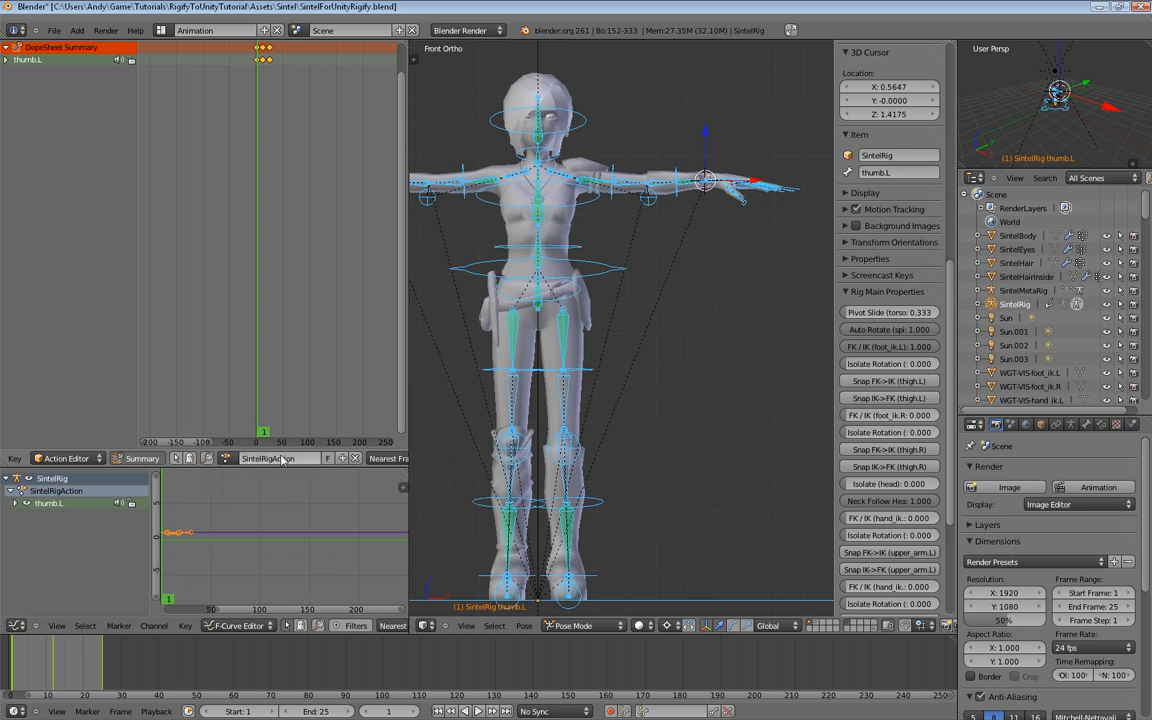
pyautogui.click(328, 458)
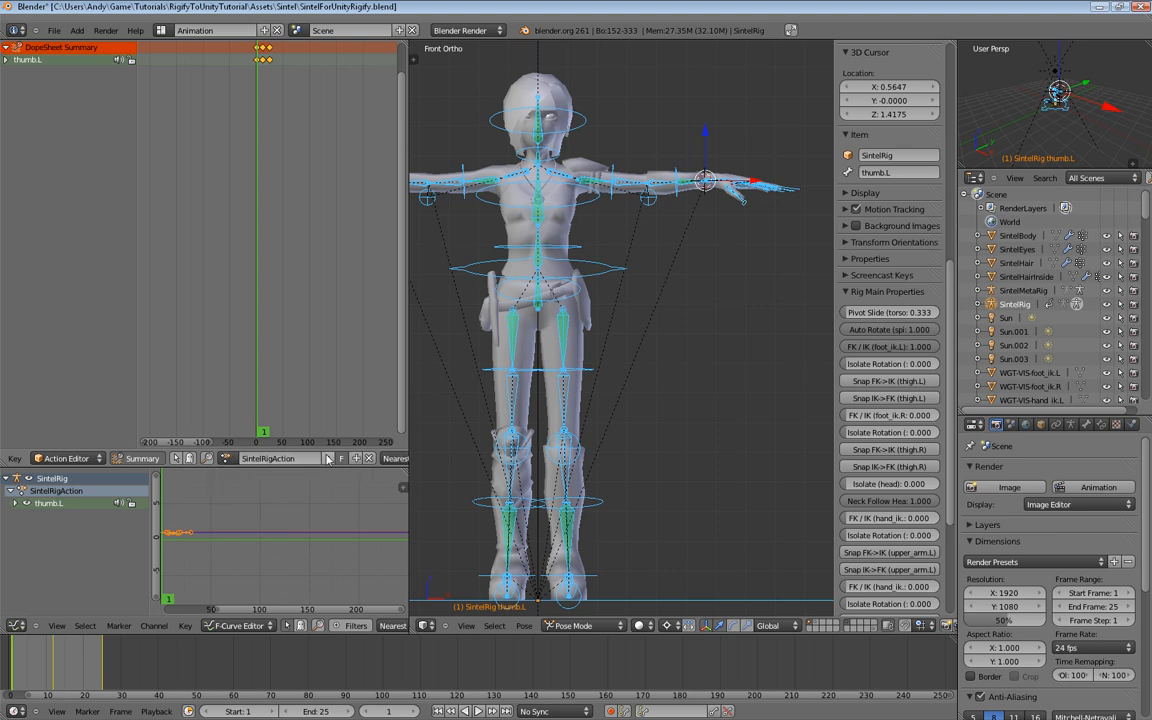
pyautogui.click(226, 459)
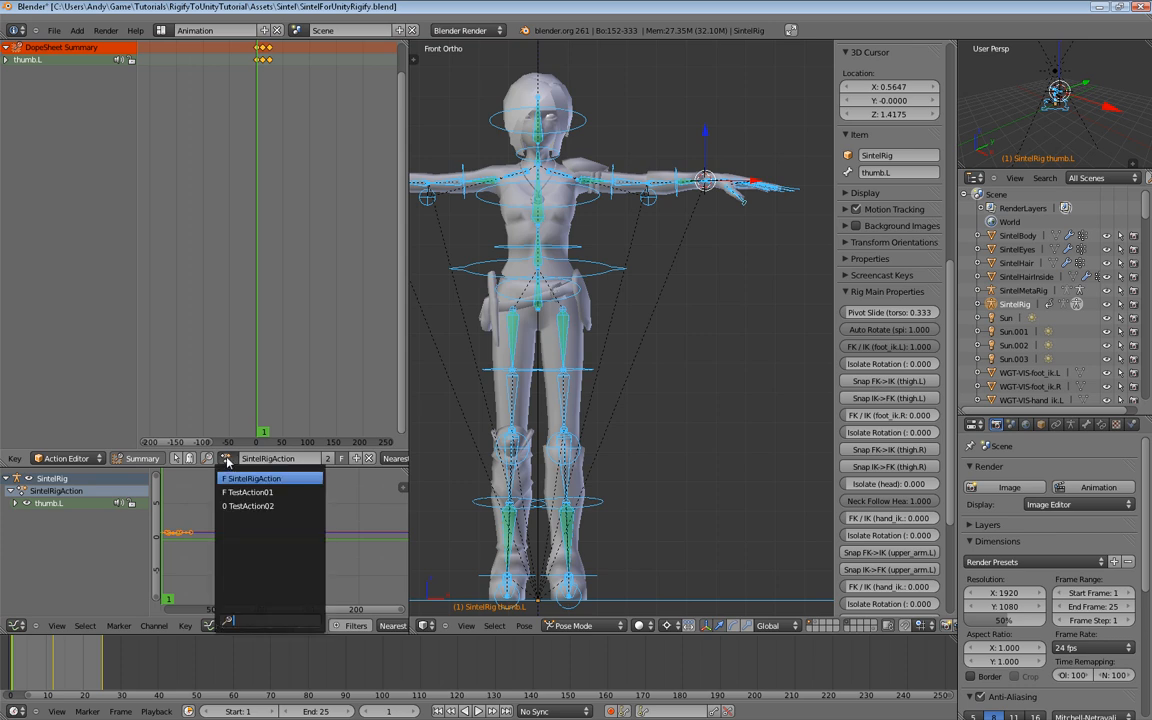
pyautogui.click(250, 505)
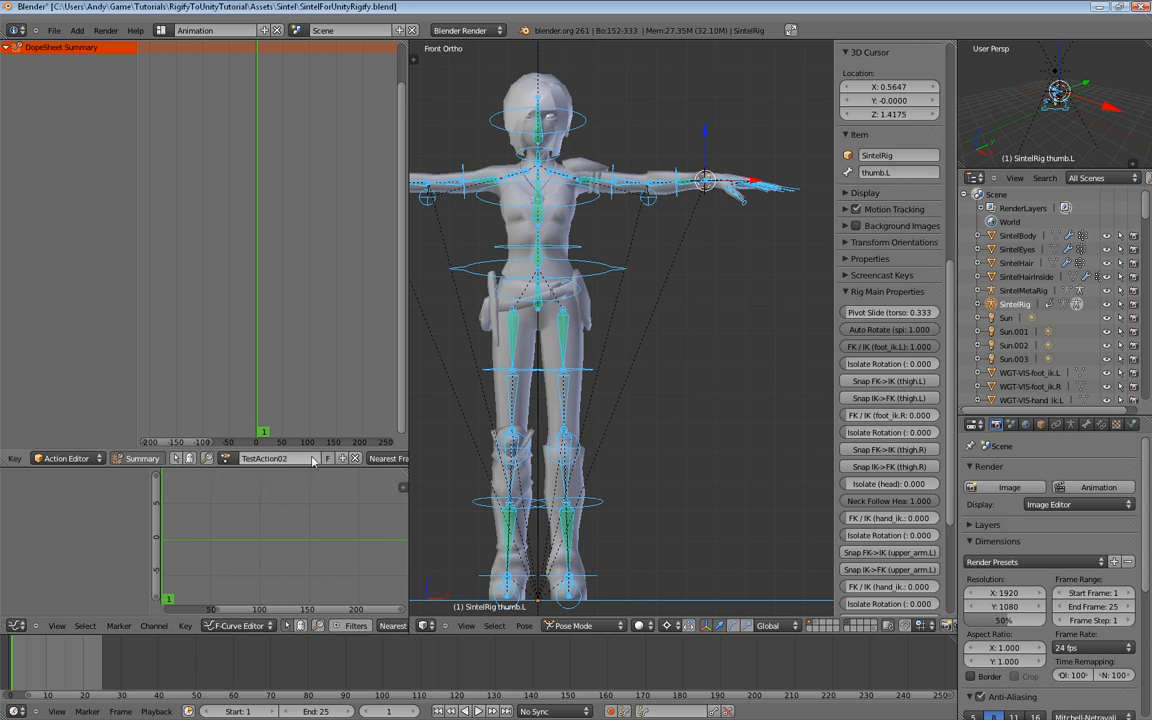
# Step: Unlink TestAction02 with its user count cleared to zero and make SintelRigAction the rig's active action
pyautogui.keyDown('shift'); pyautogui.click(355, 458); pyautogui.keyUp('shift')
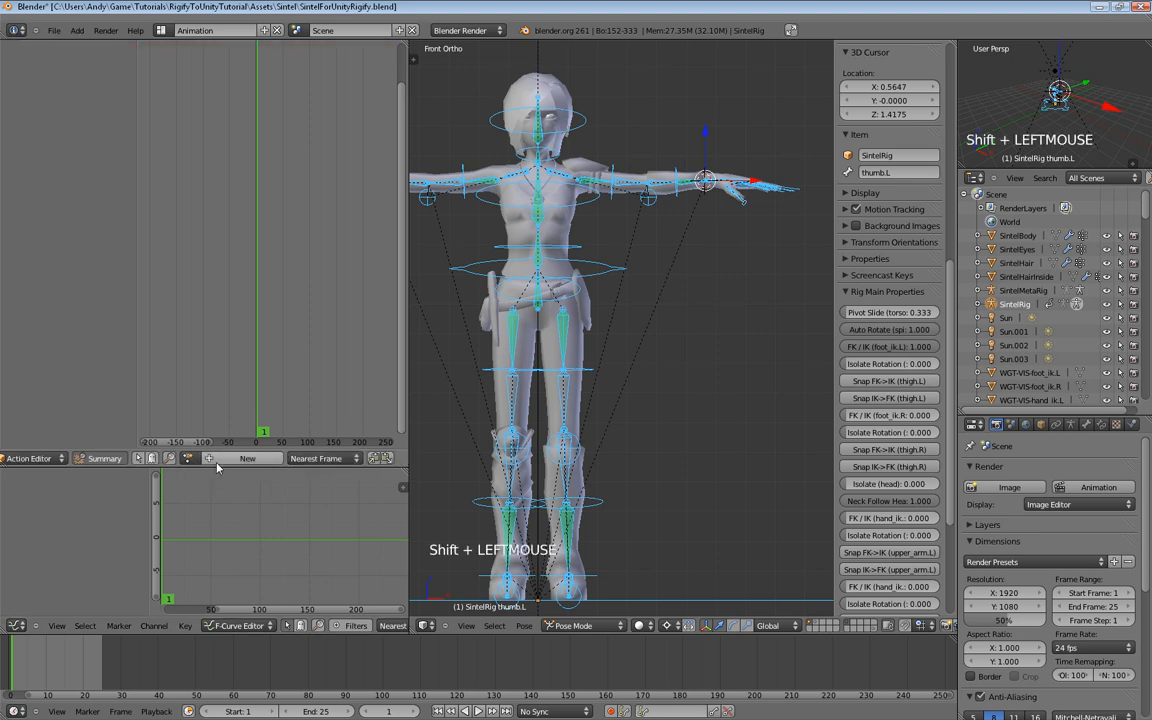
pyautogui.click(187, 458)
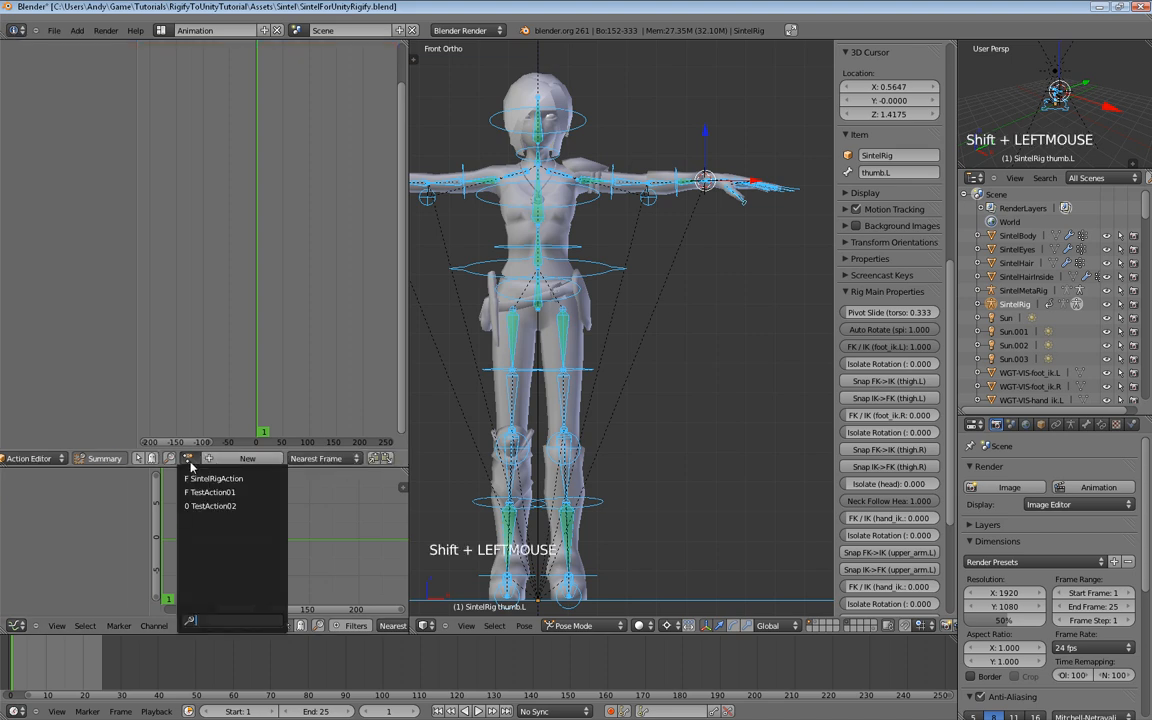
pyautogui.click(250, 479)
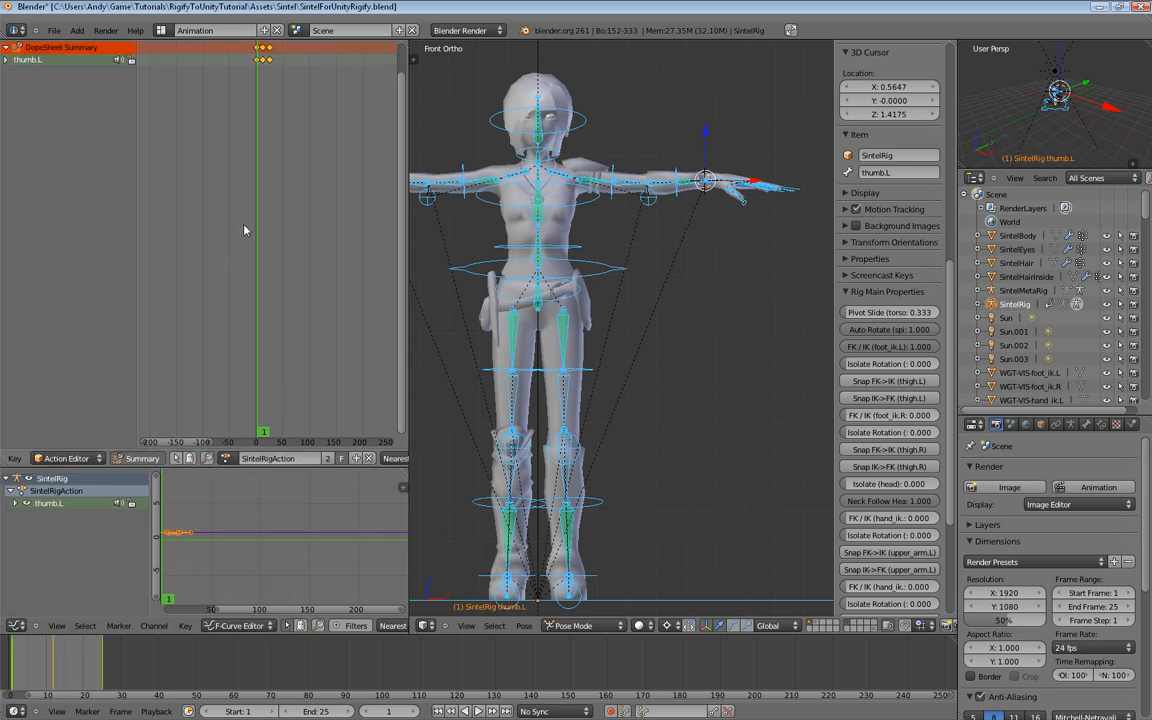
# Step: Switch to Unity, select the SintelRigAction clip for the character's animation, and check the list of available clips
pyautogui.hotkey('alt', 'Tab')
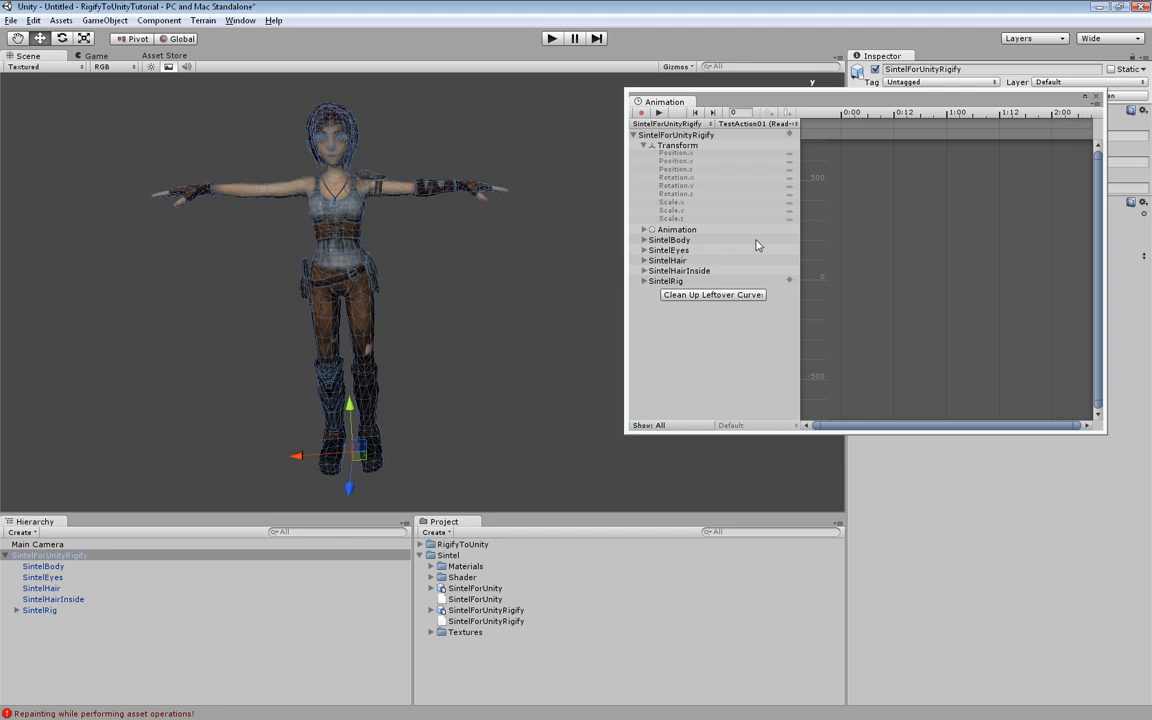
pyautogui.click(778, 124)
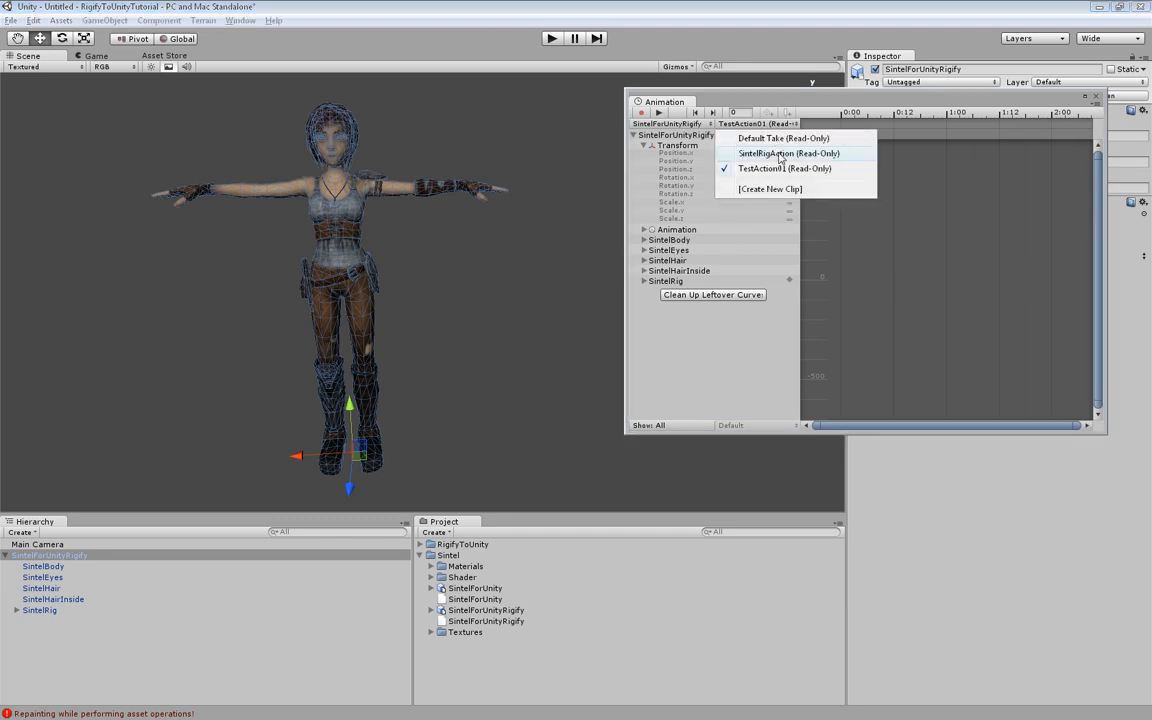
pyautogui.click(704, 146)
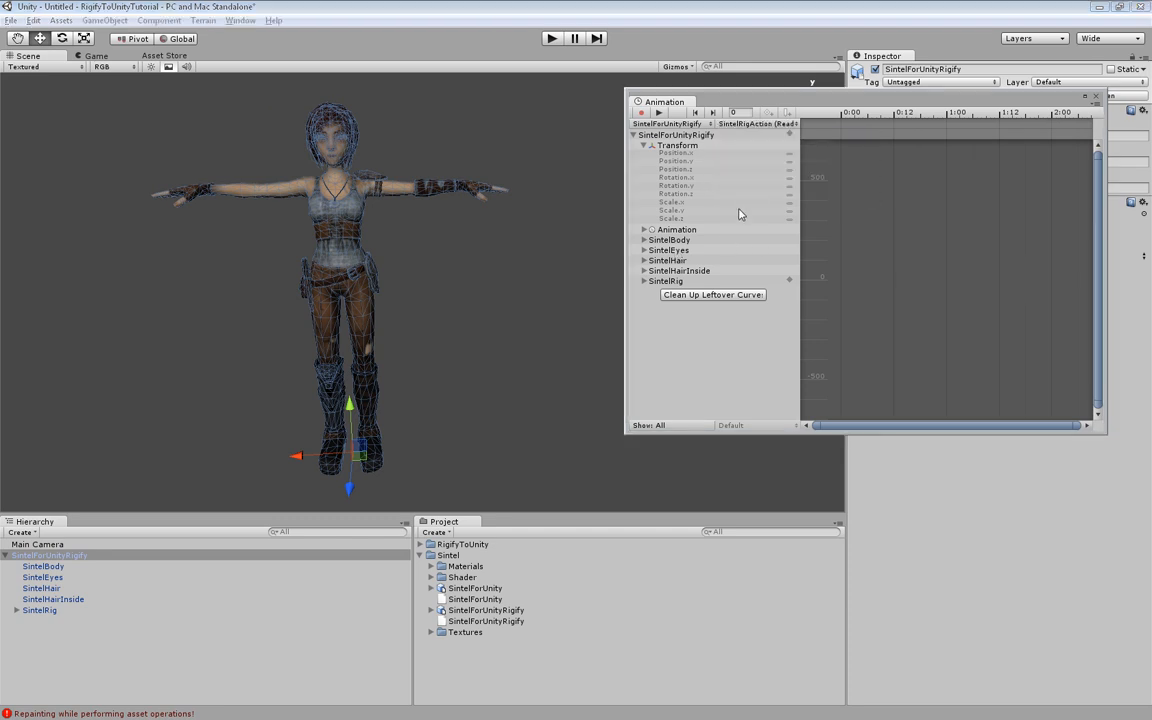
pyautogui.click(756, 124)
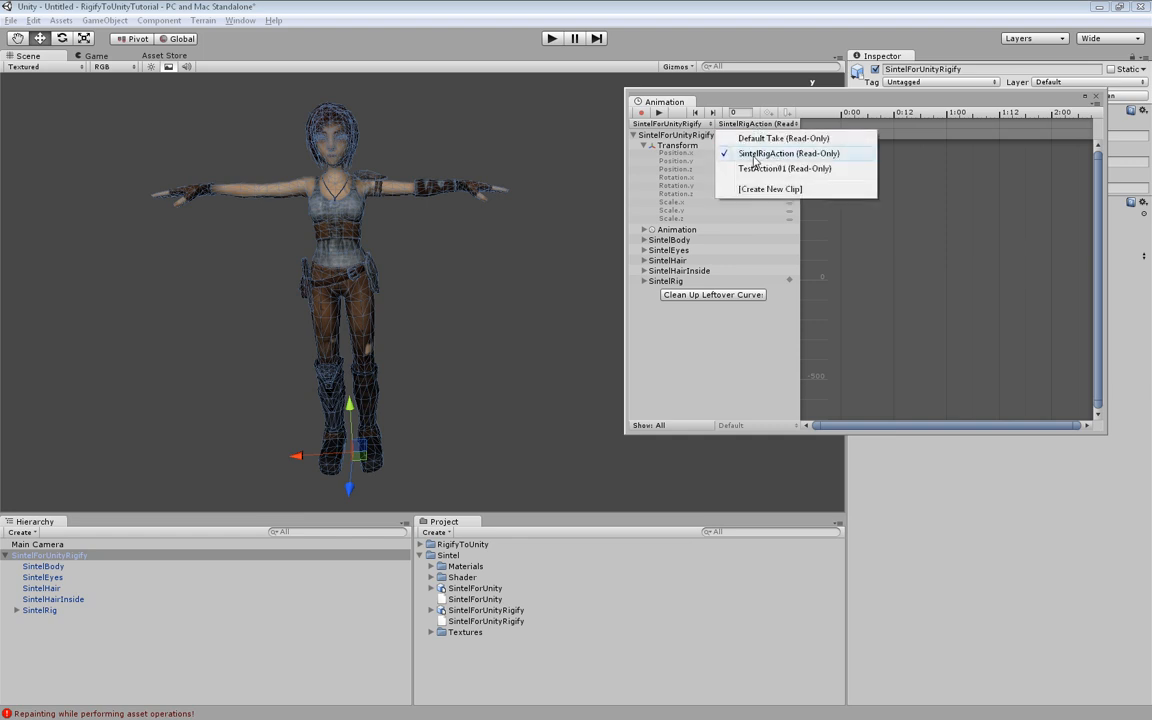
# Step: Switch to Blender to review the fake user setting of SintelRigAction, and return to Unity
pyautogui.hotkey('alt', 'Tab')
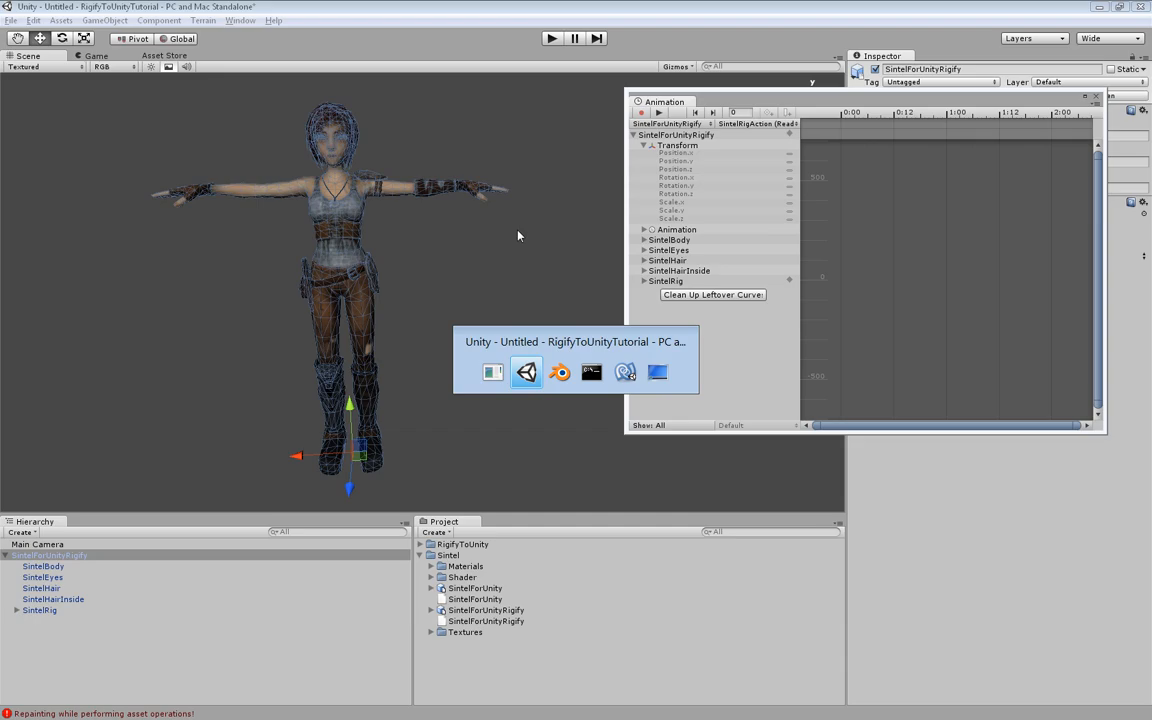
pyautogui.hotkey('alt', 'Tab')
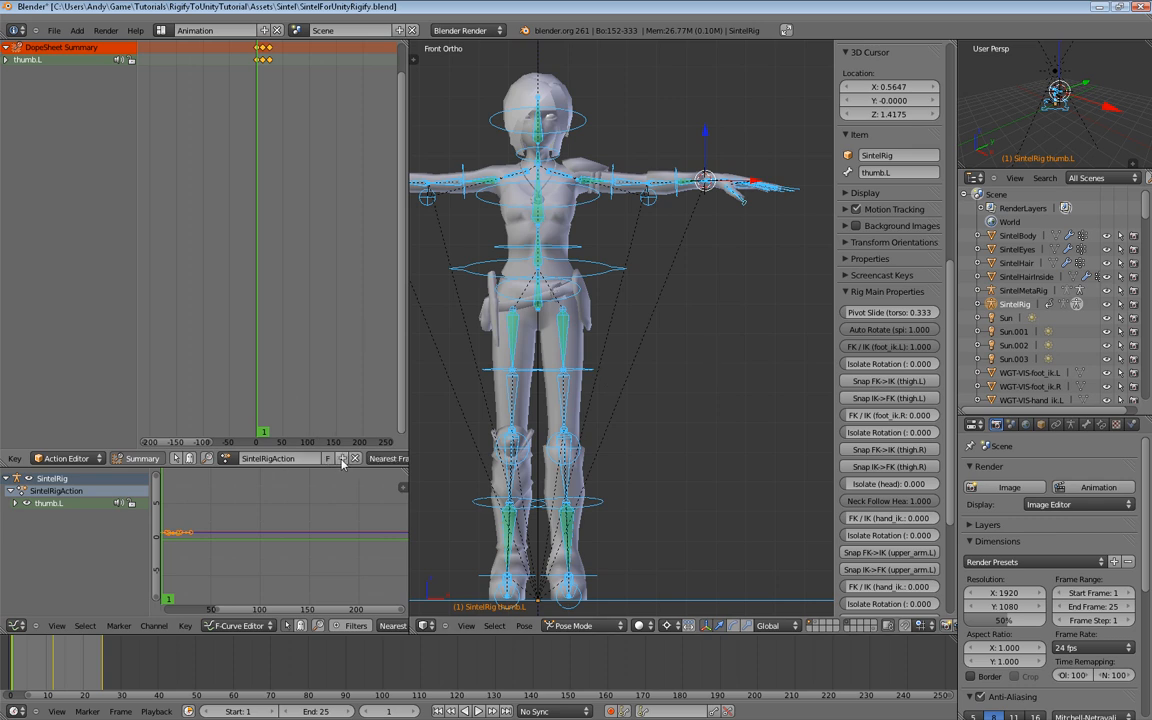
pyautogui.hotkey('alt', 'Tab')
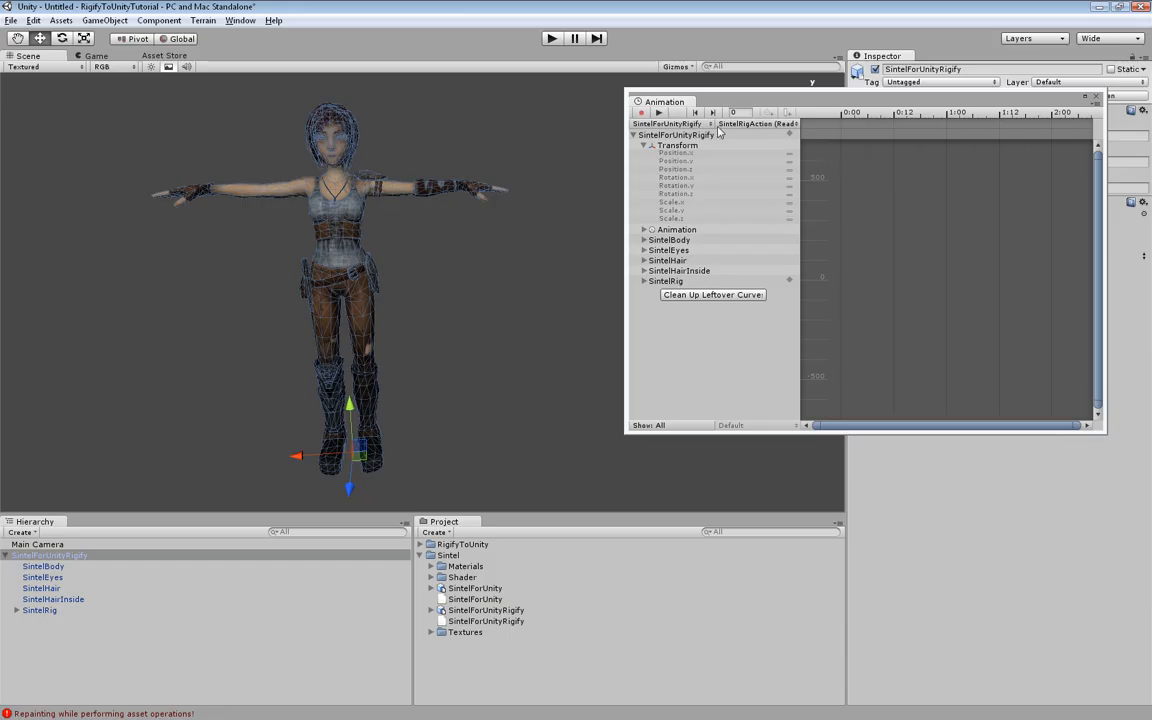
# Step: Play the SintelRigAction clip on the character, examine the left hand's thumb motion up close, and stop playback
pyautogui.click(660, 113)
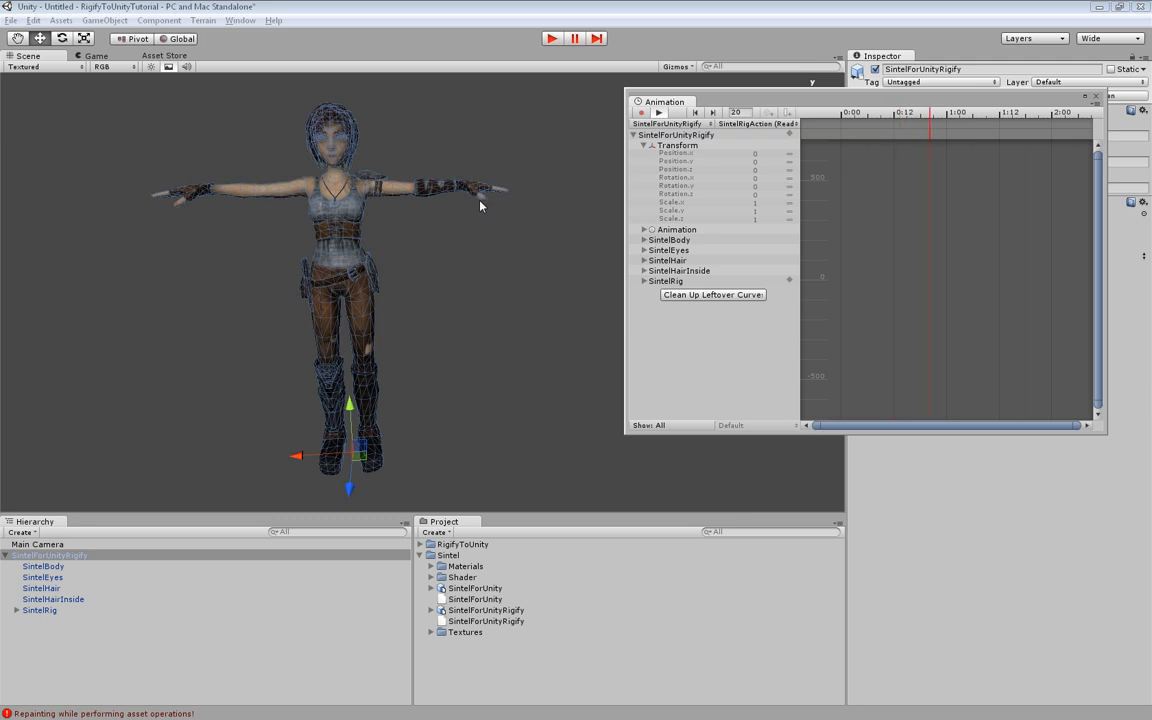
pyautogui.scroll(5, 488, 211)
pyautogui.moveTo(504, 194); pyautogui.dragTo(467, 240, button='middle')
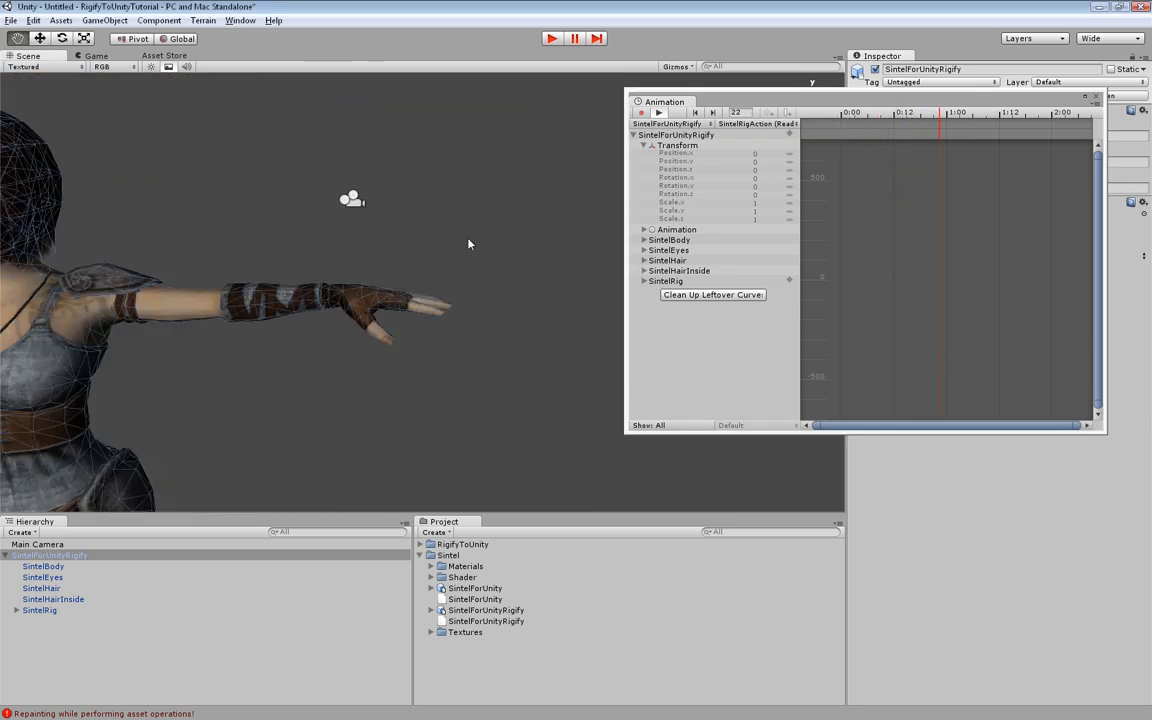
pyautogui.scroll(-6, 378, 365)
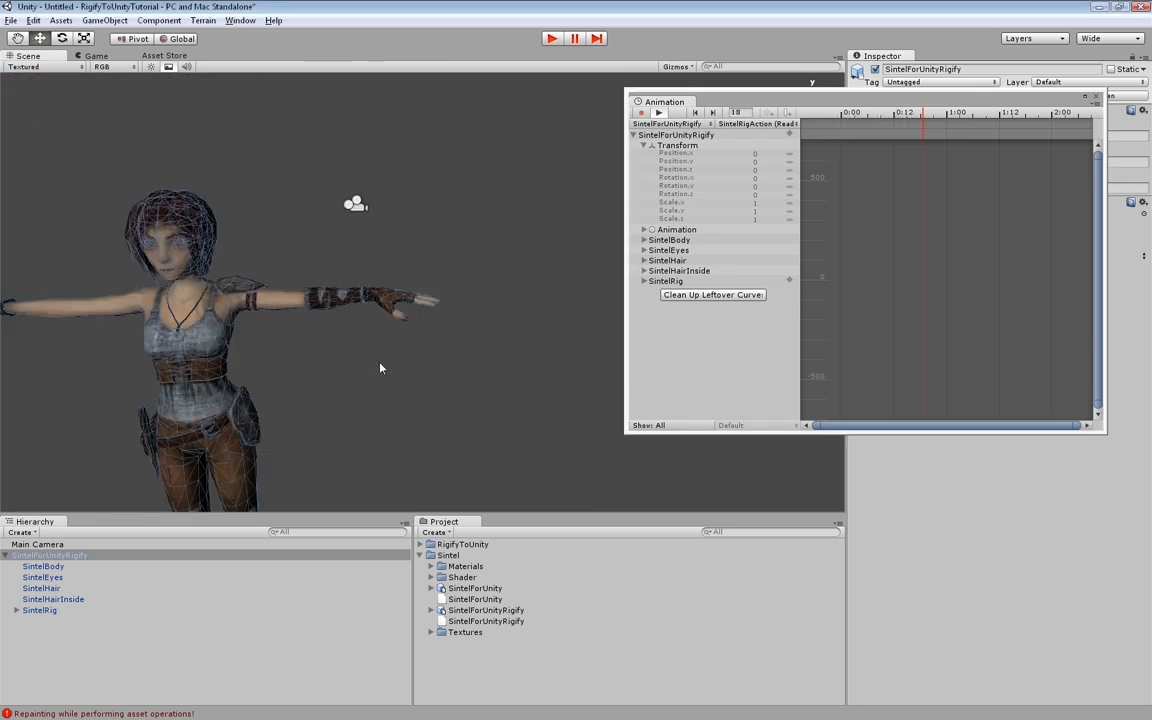
pyautogui.moveTo(378, 360); pyautogui.dragTo(449, 307, button='middle')
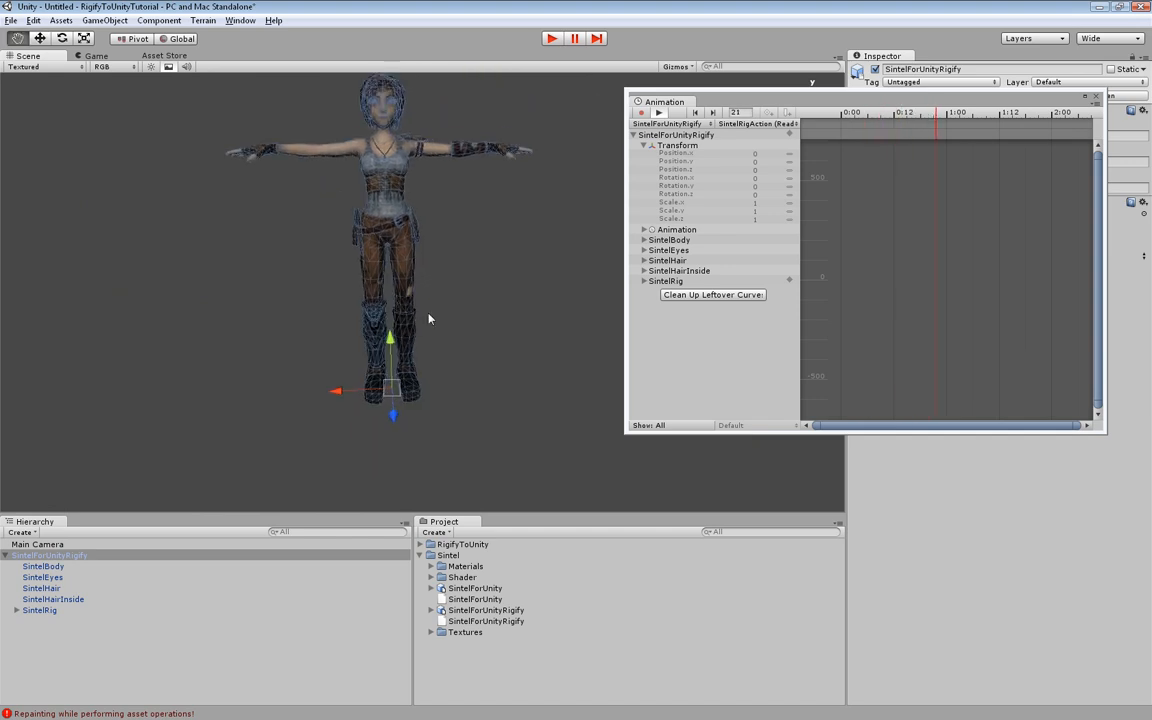
pyautogui.click(659, 113)
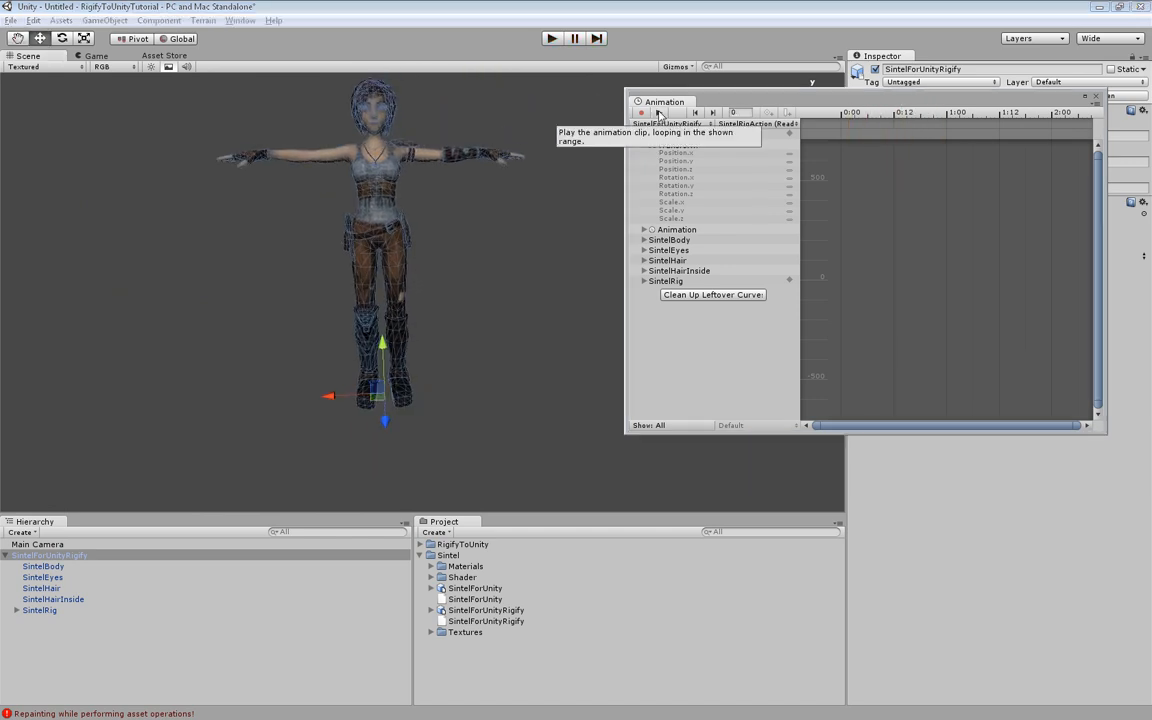
# Step: Deselect the character and close the Animation window
pyautogui.keyDown('alt'); pyautogui.moveTo(450, 182); pyautogui.dragTo(481, 206); pyautogui.keyUp('alt')
pyautogui.click(476, 231)
pyautogui.moveTo(478, 171); pyautogui.dragTo(470, 281, button='middle')
pyautogui.keyDown('alt'); pyautogui.moveTo(447, 319); pyautogui.dragTo(451, 299); pyautogui.keyUp('alt')
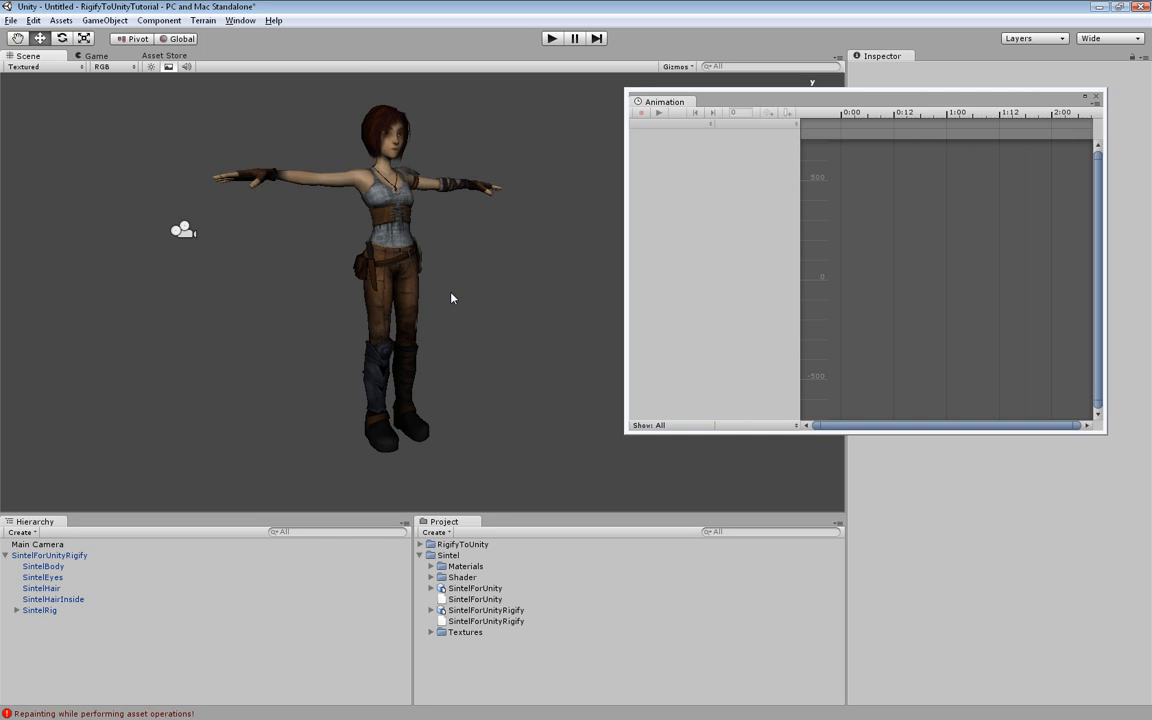
pyautogui.click(1096, 96)
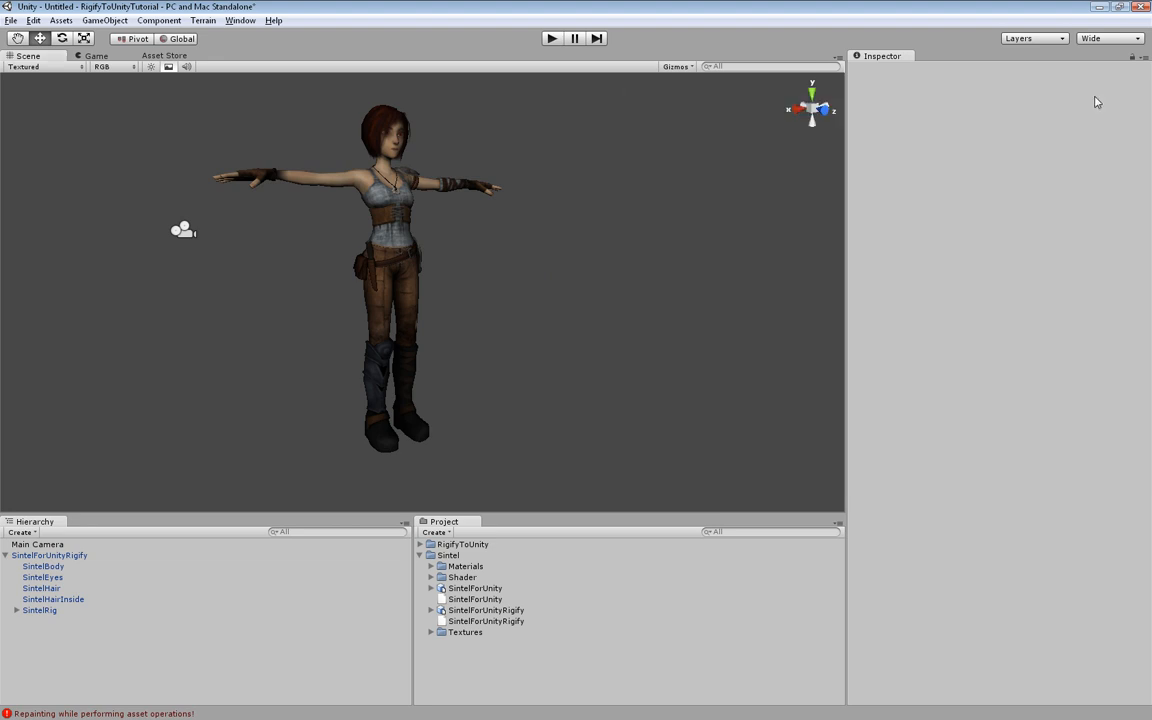
# Step: Look over the finished character in the scene and show the Rigify to Unity package page in the Asset Store
pyautogui.keyDown('alt'); pyautogui.moveTo(702, 252); pyautogui.dragTo(625, 345); pyautogui.keyUp('alt')
pyautogui.scroll(3, 533, 305)
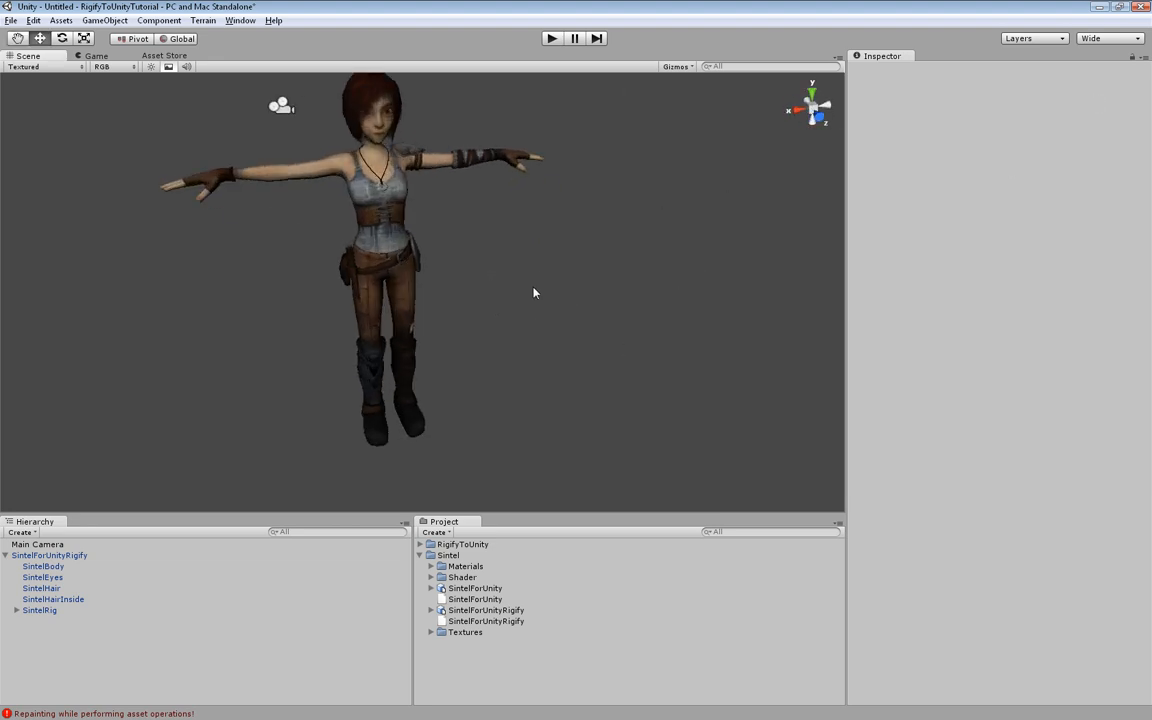
pyautogui.keyDown('alt'); pyautogui.moveTo(533, 292); pyautogui.dragTo(548, 312); pyautogui.keyUp('alt')
pyautogui.keyDown('alt'); pyautogui.moveTo(530, 368); pyautogui.dragTo(504, 329); pyautogui.keyUp('alt')
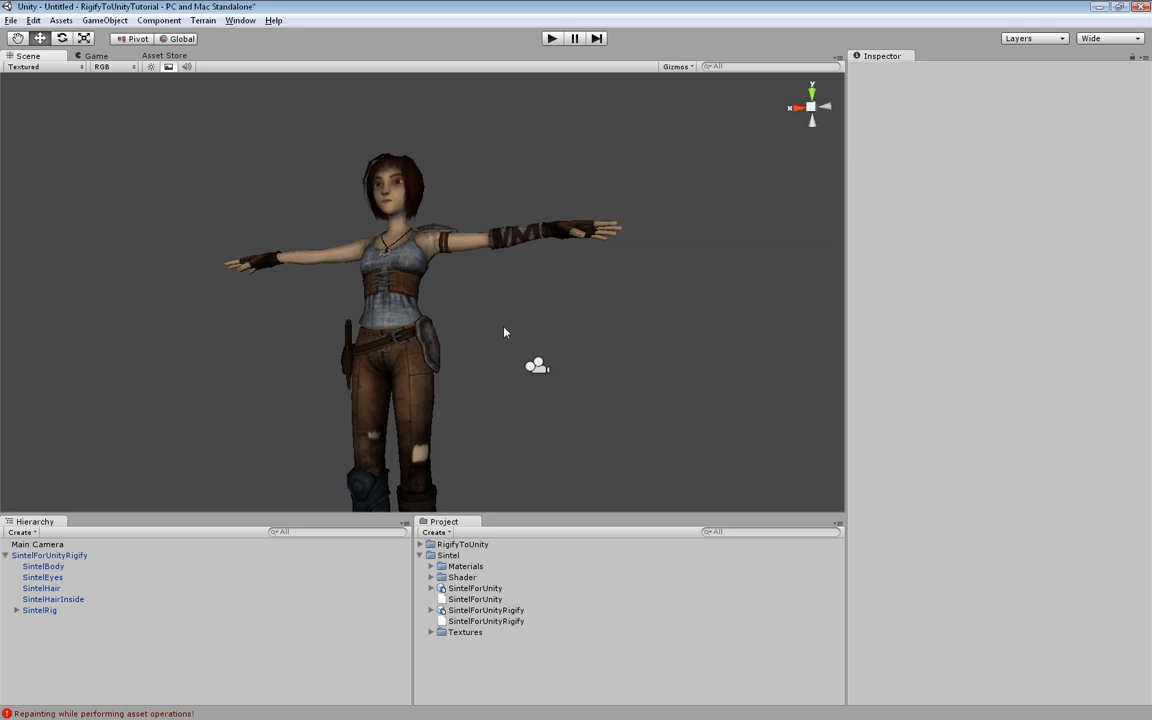
pyautogui.click(155, 54)
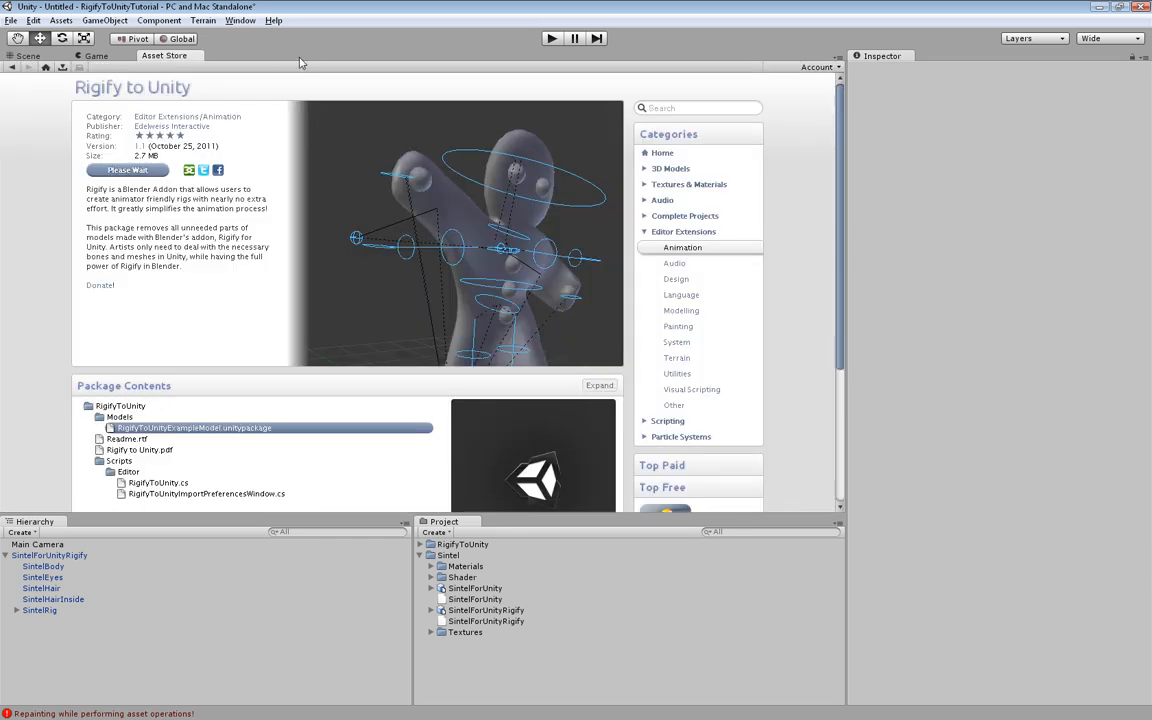